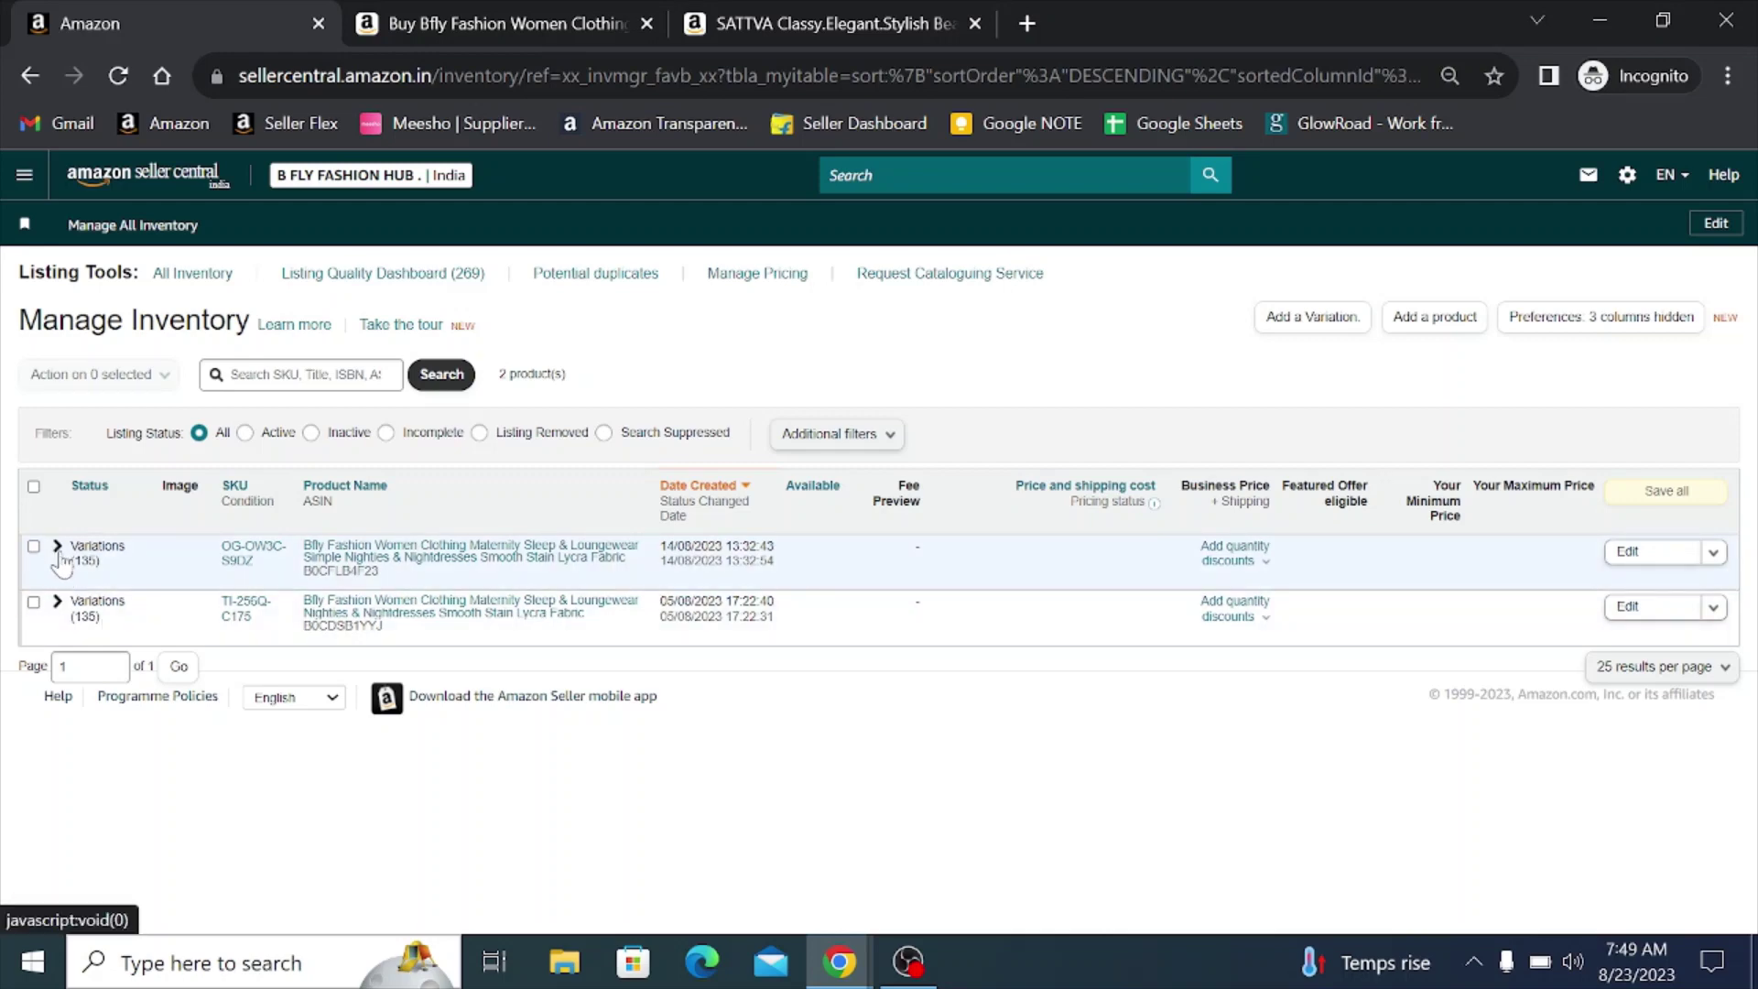
- Expand the first nightdress variation family to show its ₹349.00 child listings
click(57, 547)
scroll(538, 569, down, 2)
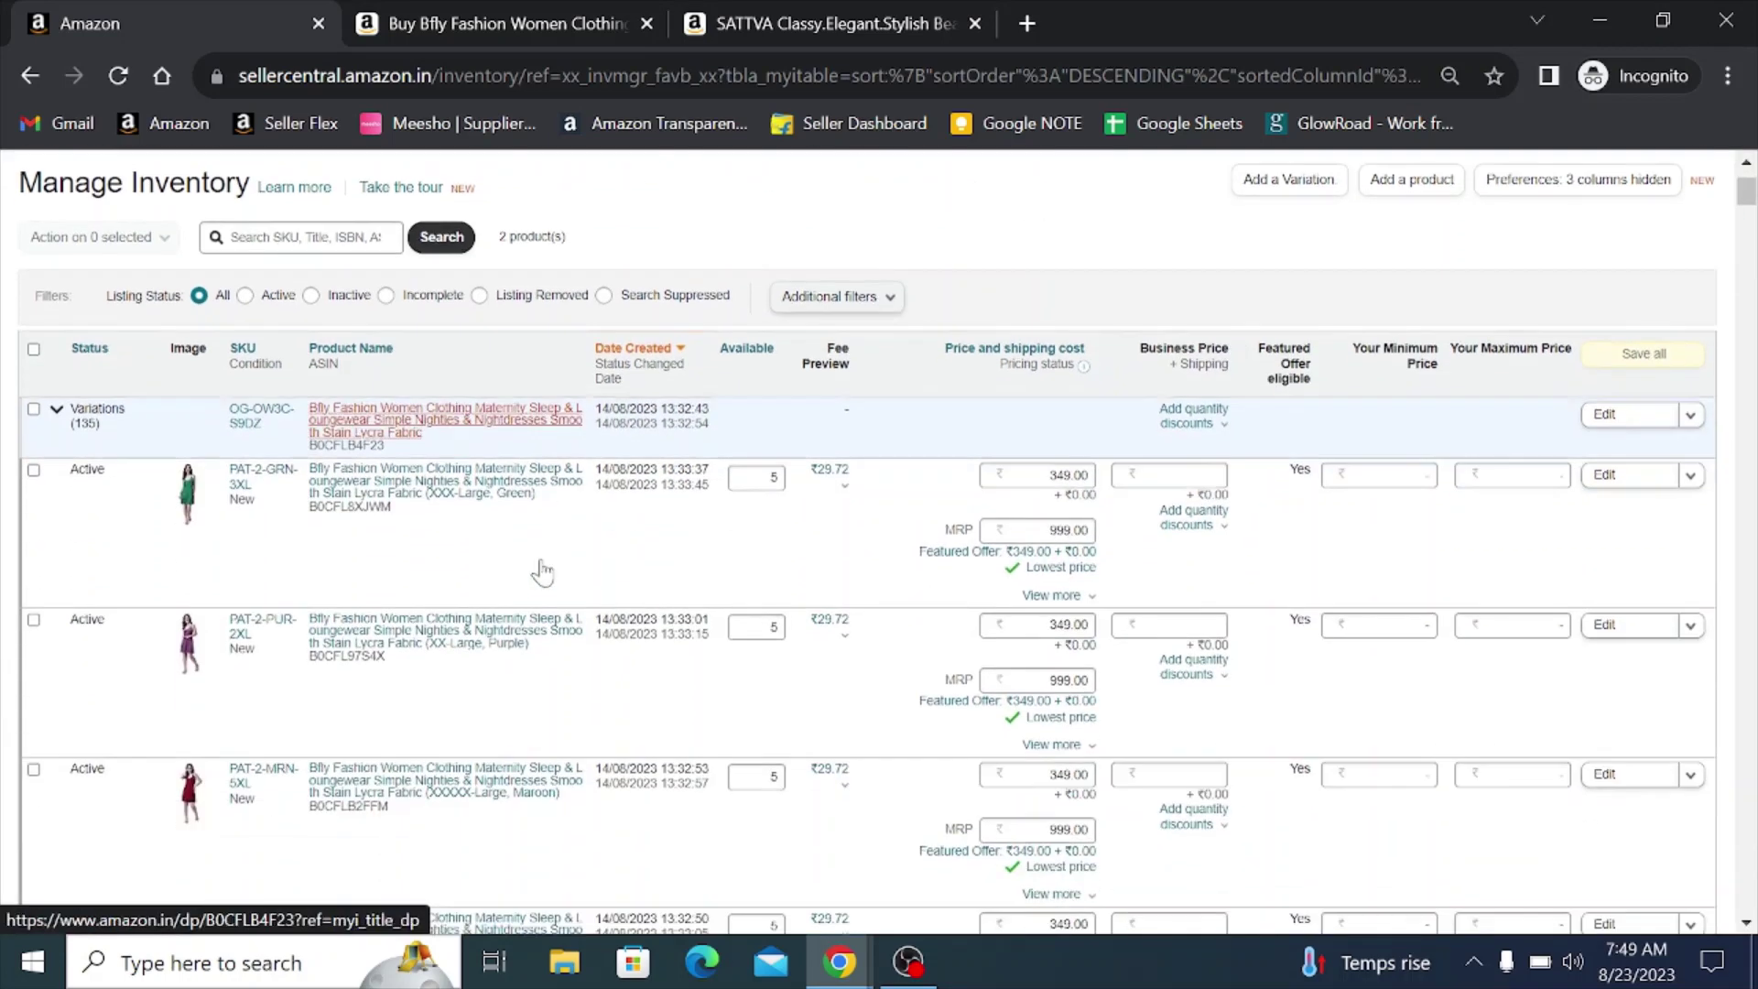
scroll(295, 609, up, 2)
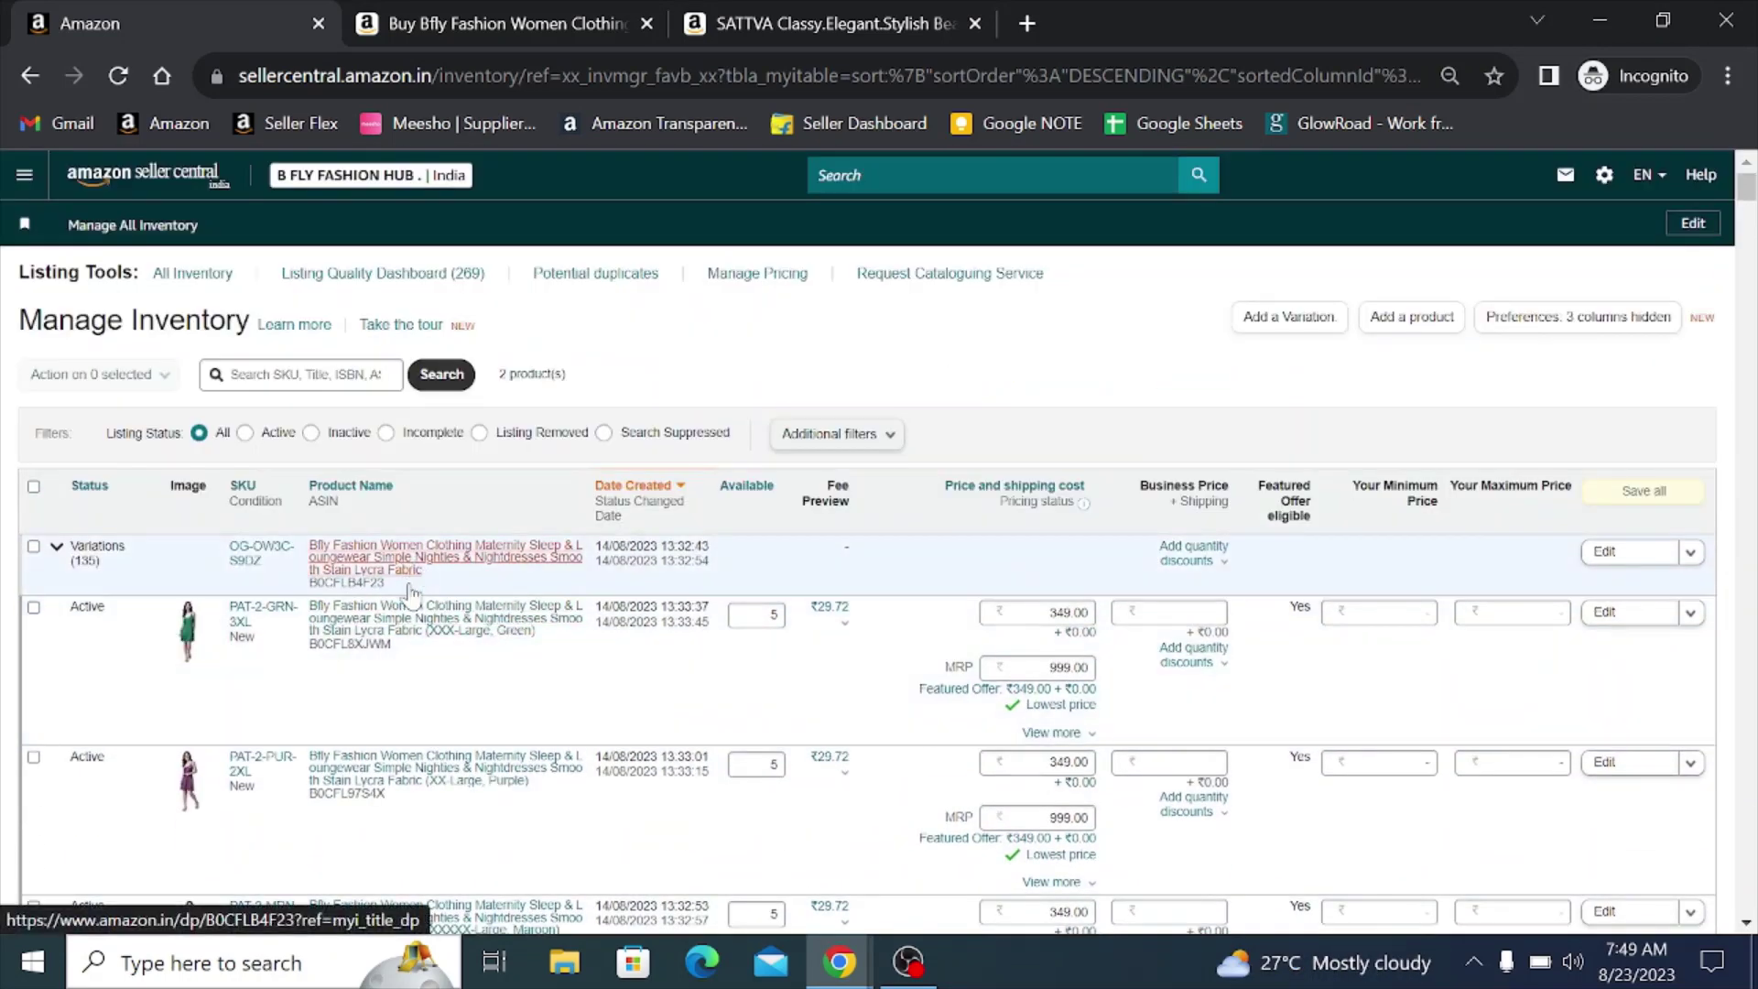
- On the live Amazon.in product page, switch the nightdress to the 4XL size
click(412, 606)
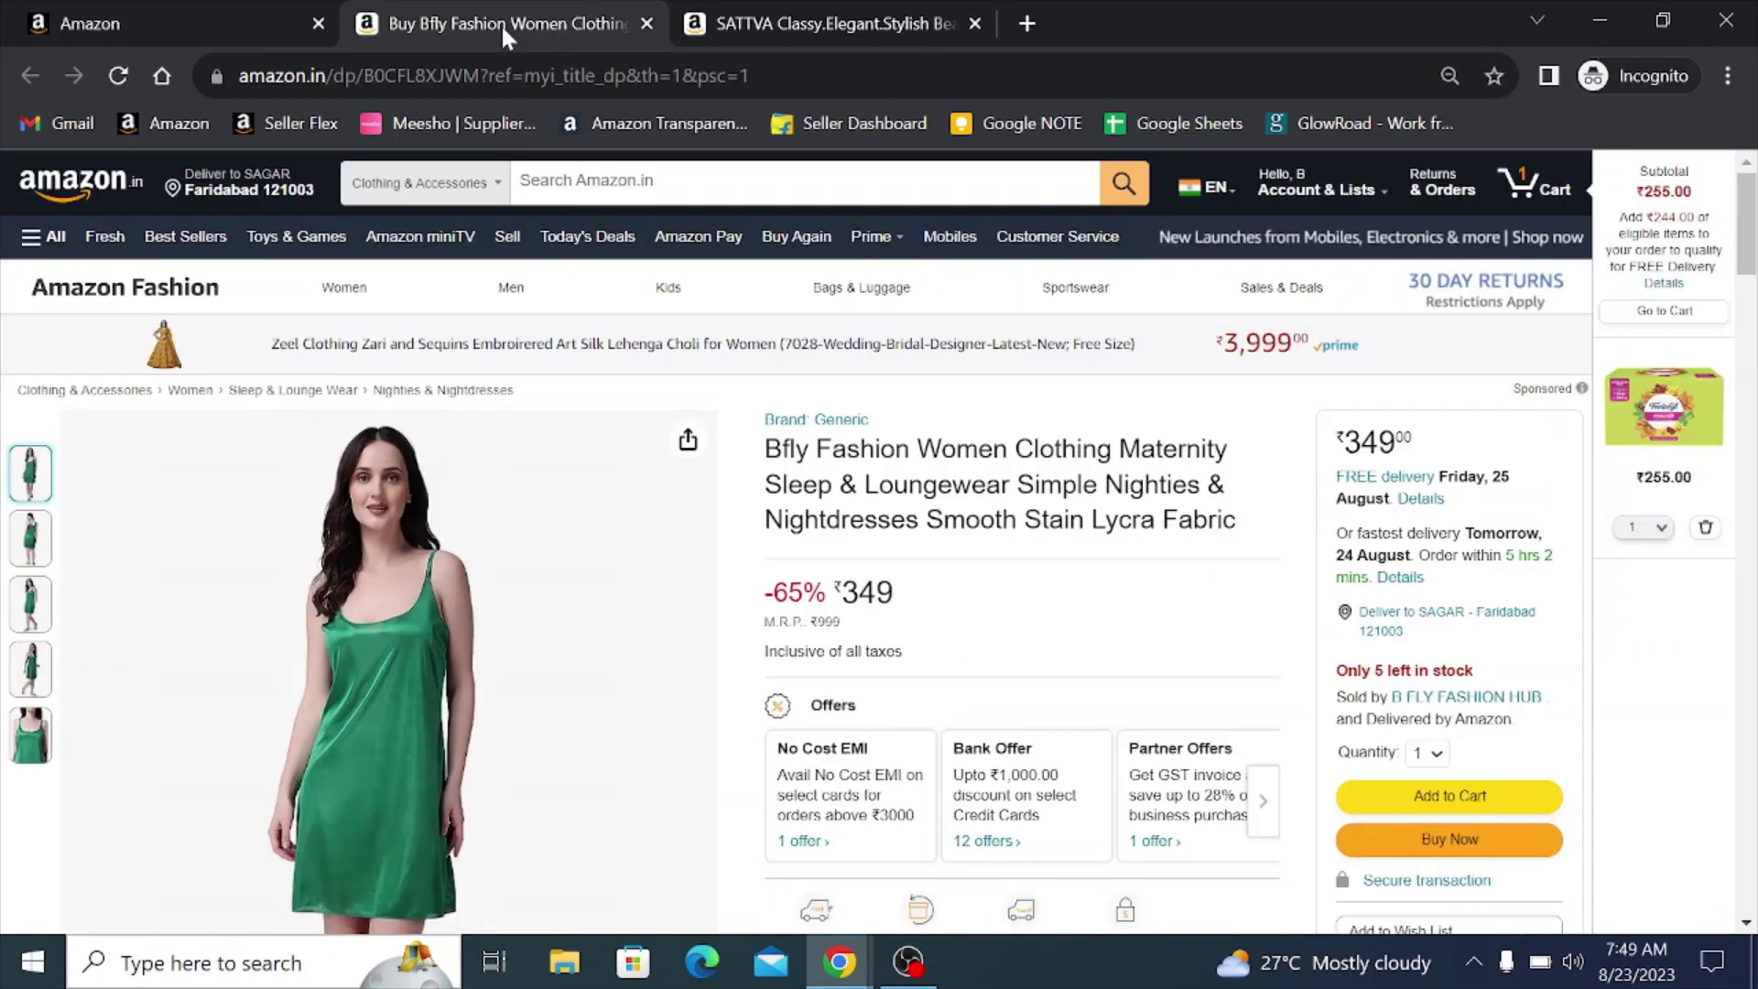
scroll(835, 603, down, 4)
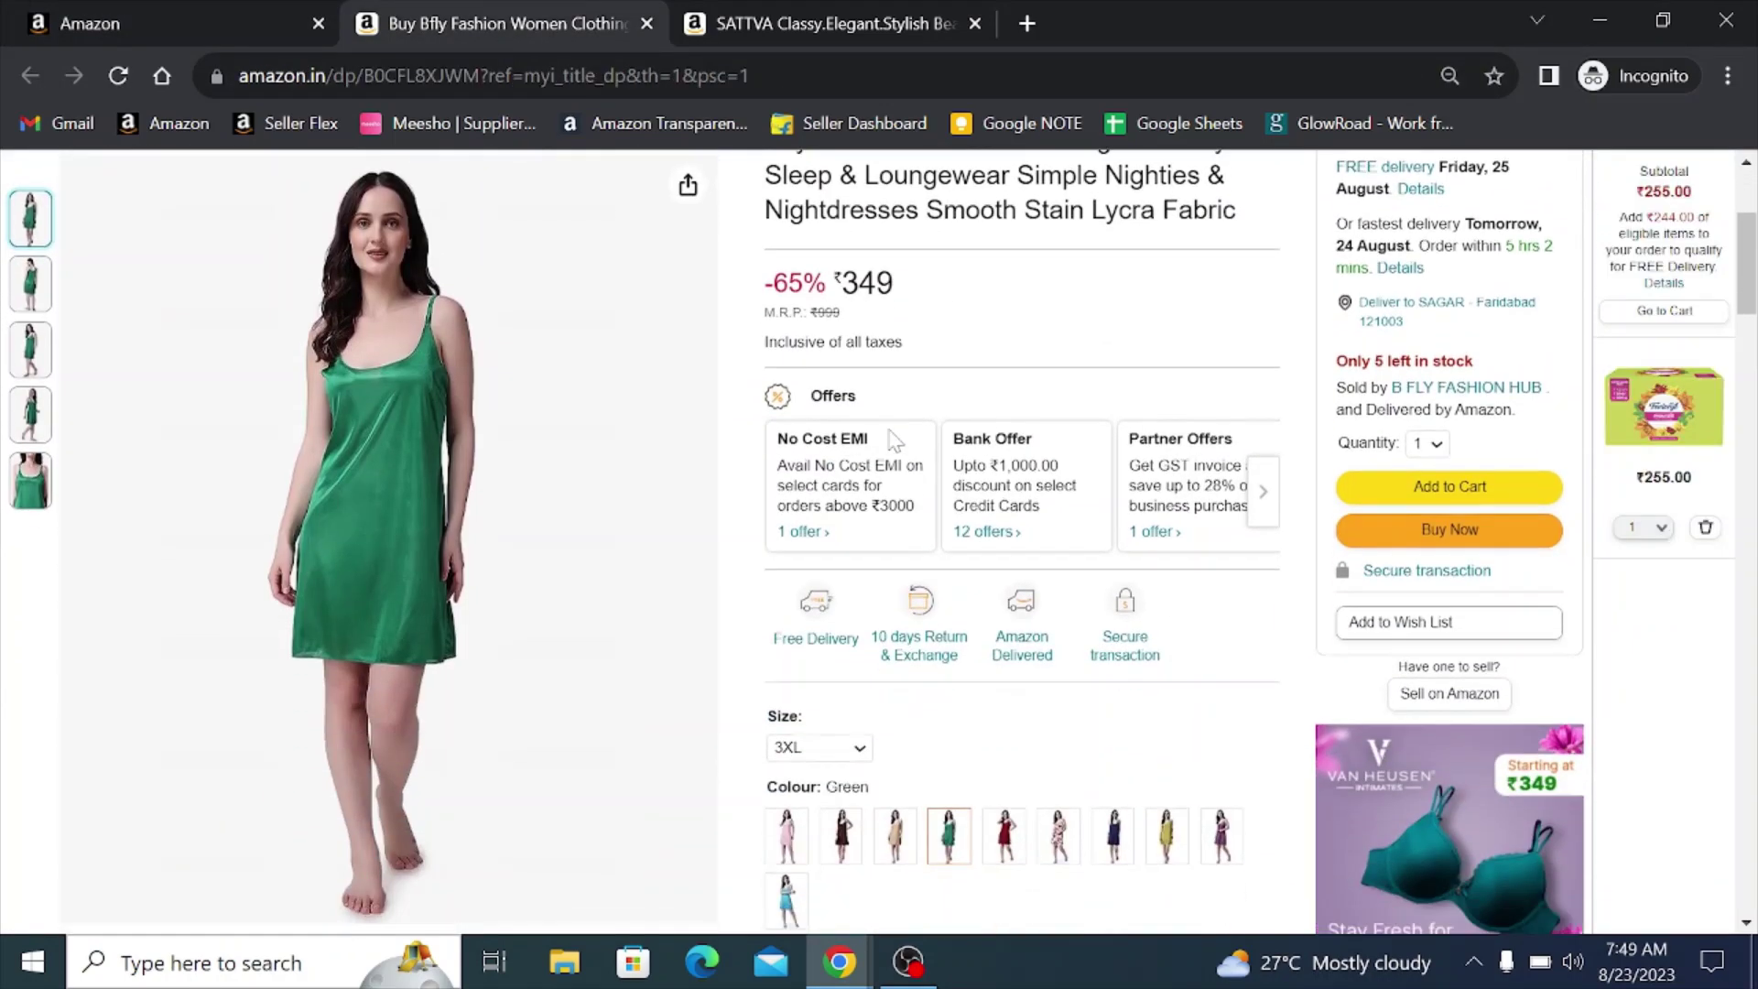
scroll(834, 603, up, 1)
scroll(620, 517, down, 2)
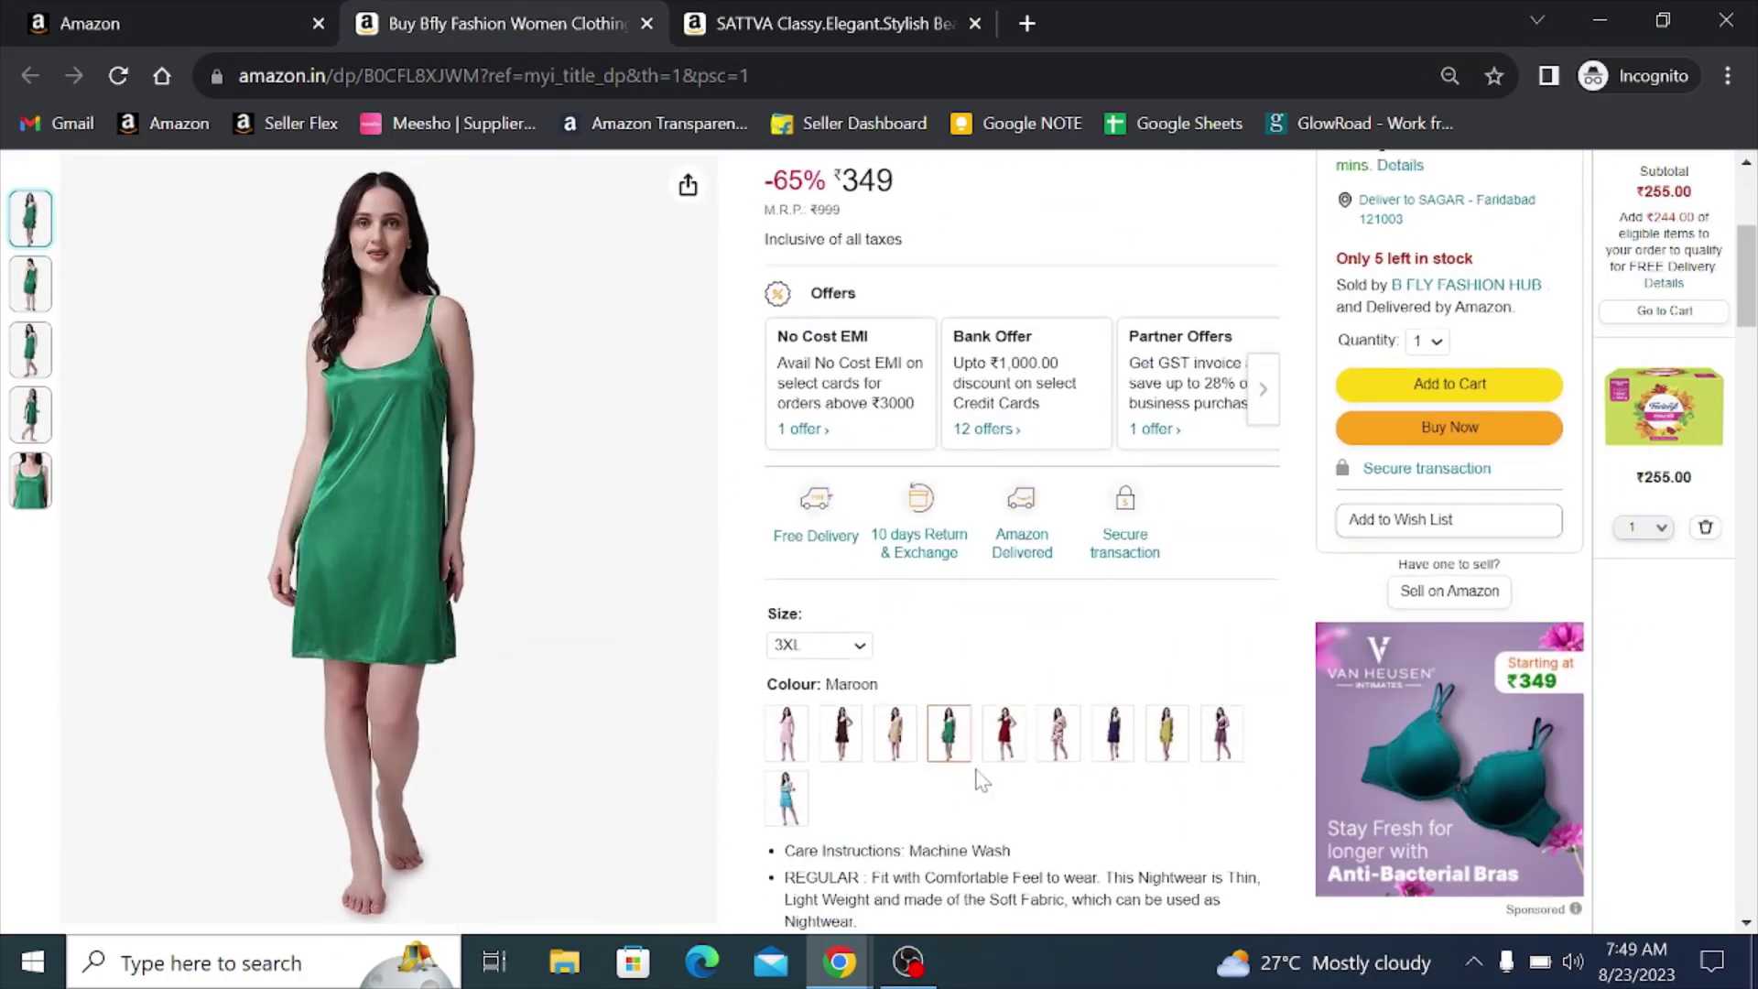
click(819, 646)
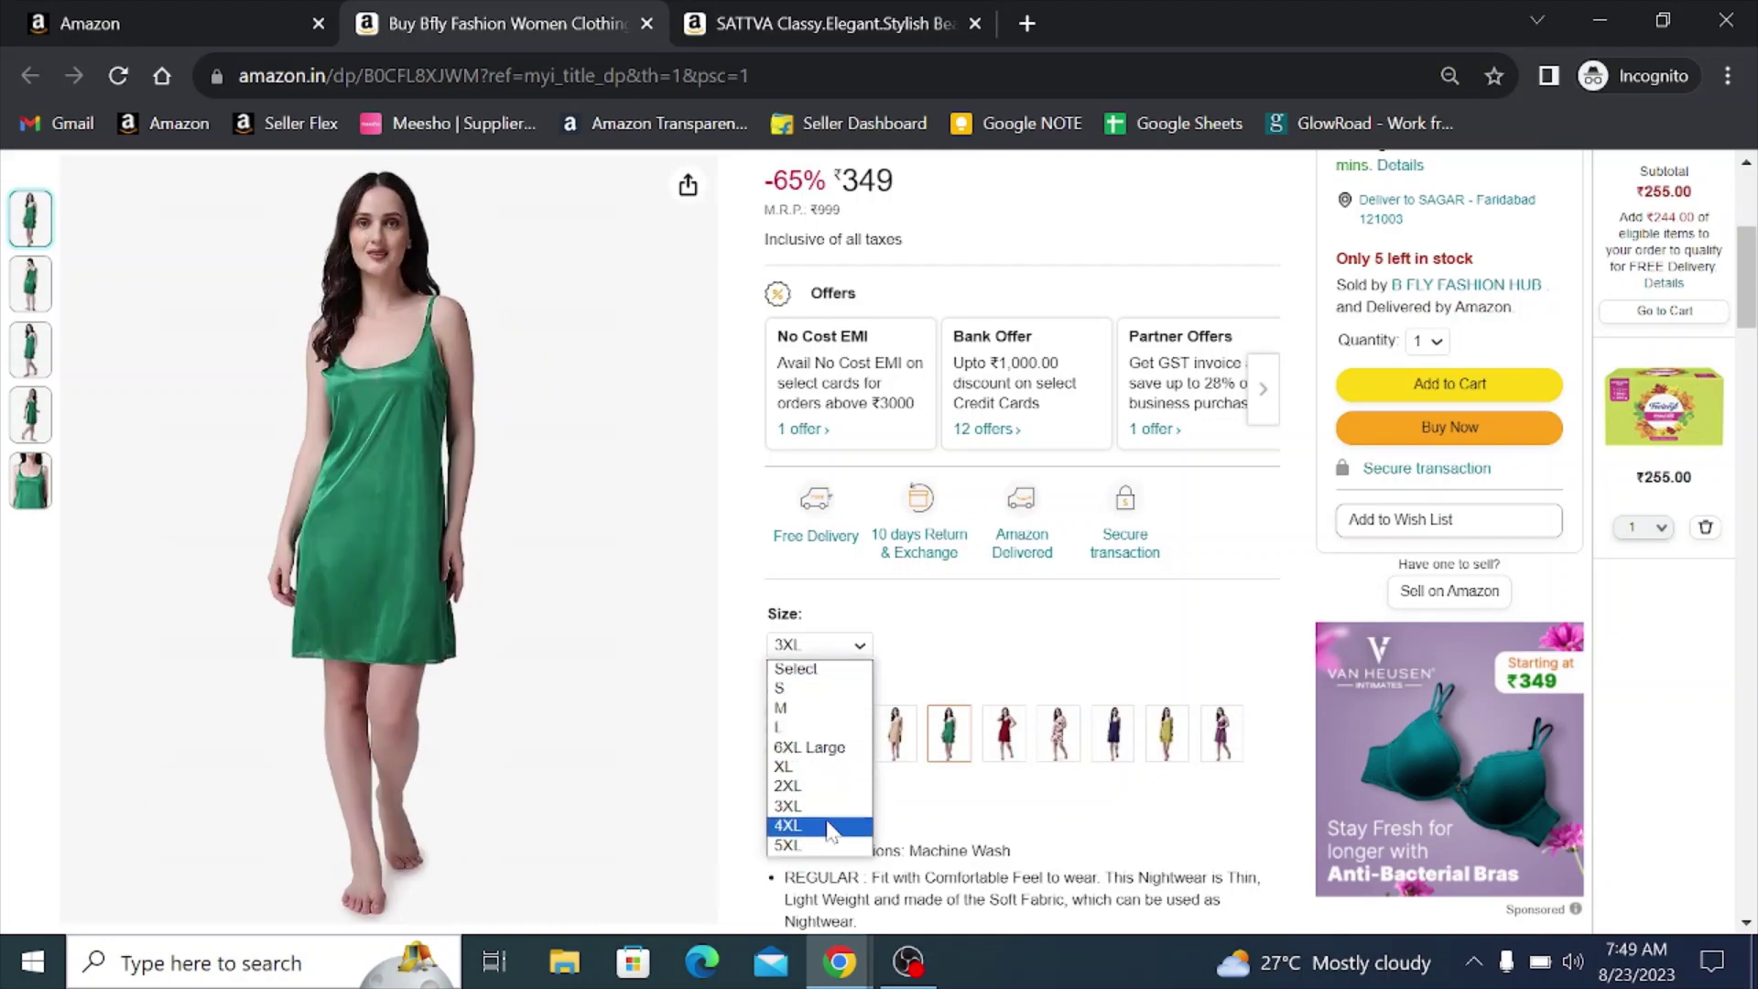
click(805, 822)
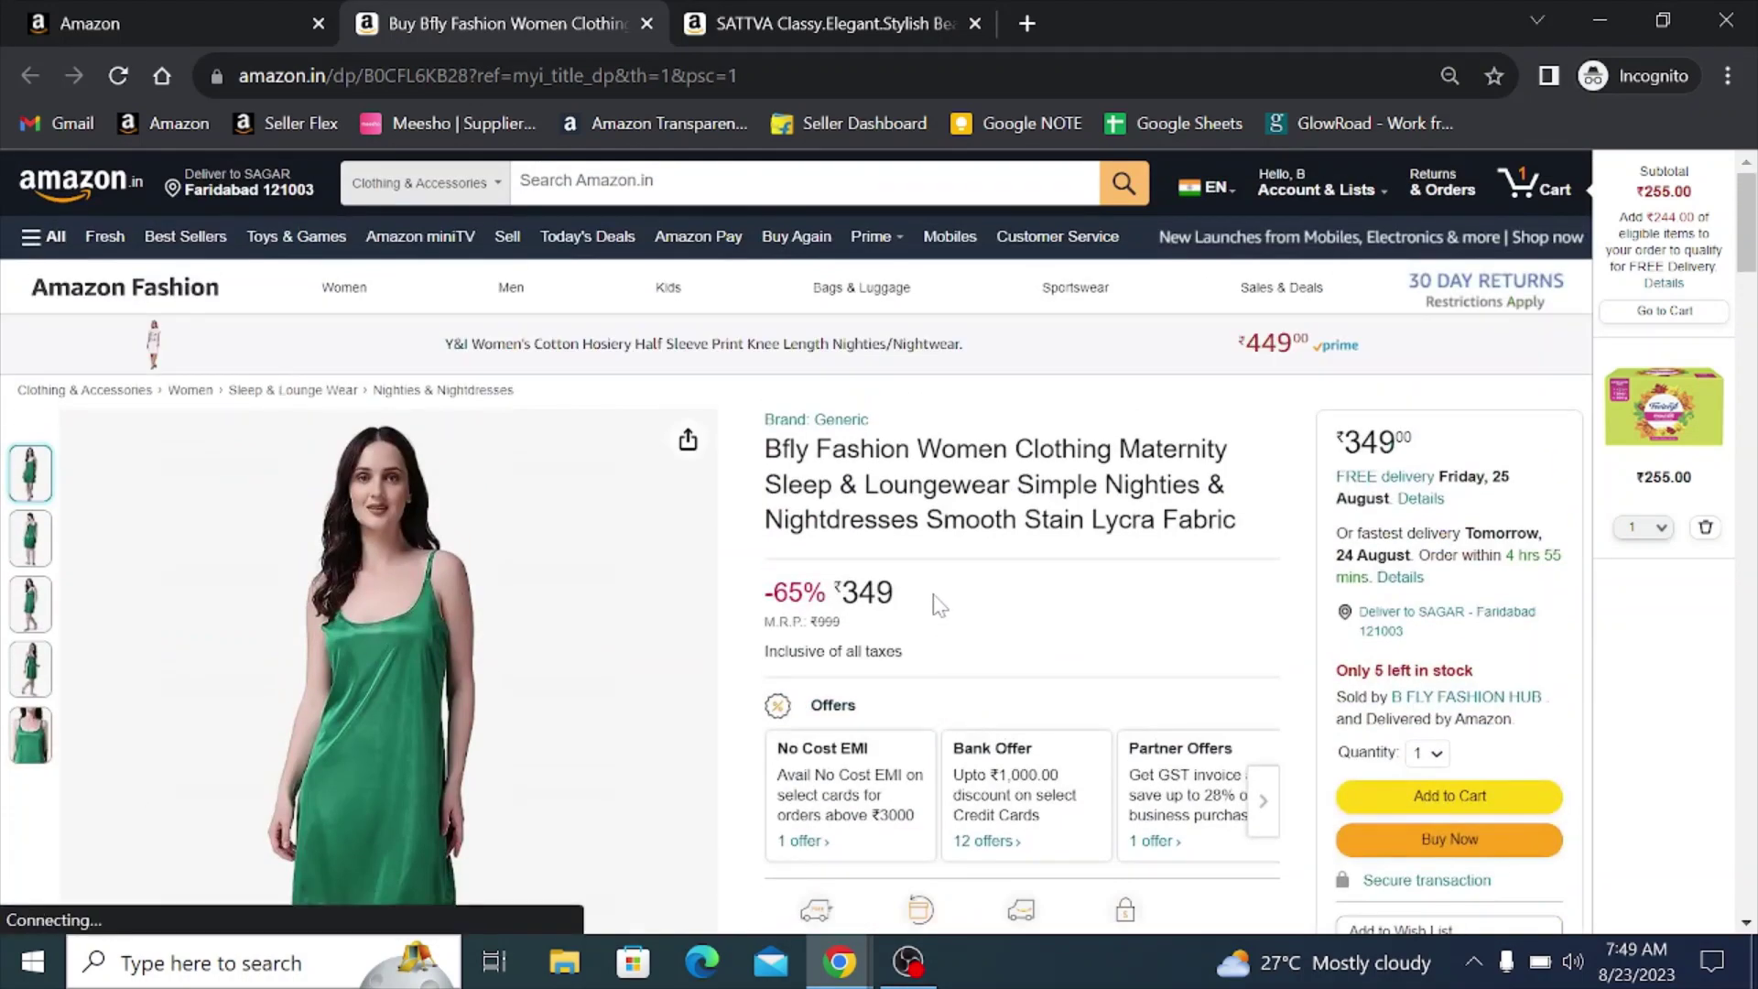
- Review the 4XL nightdress page (₹349, 65% off), then return to Seller Central inventory
scroll(929, 593, down, 3)
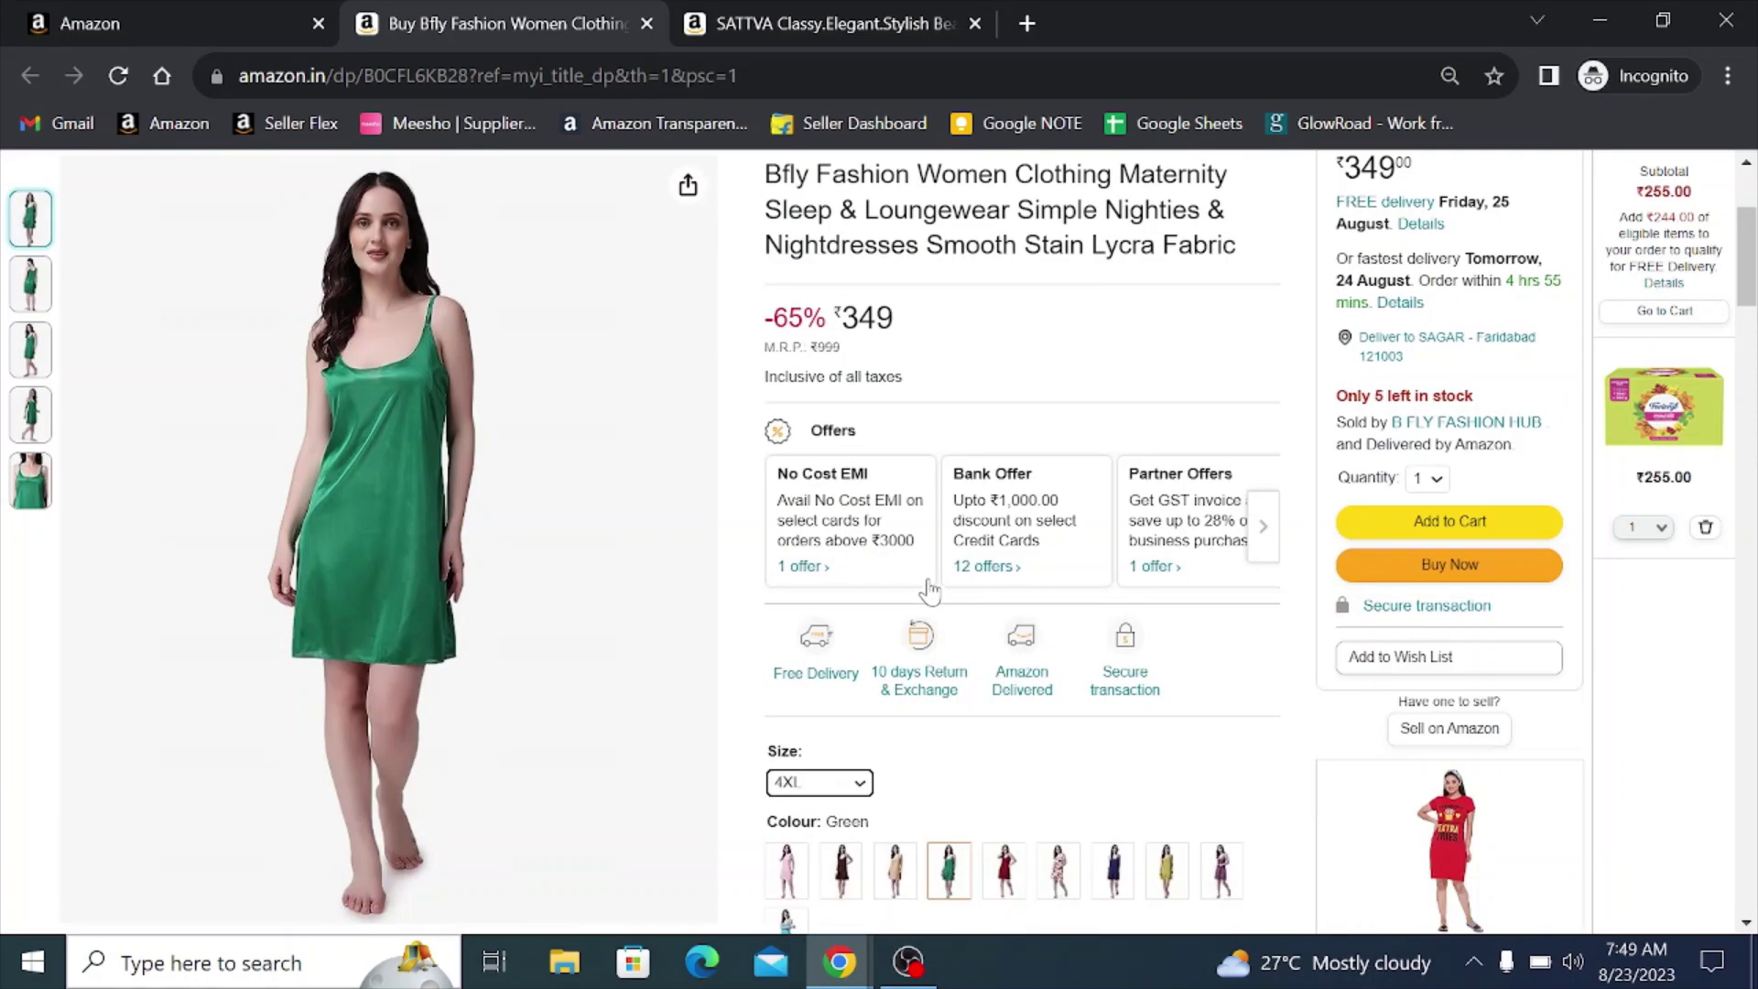
scroll(1055, 810, down, 2)
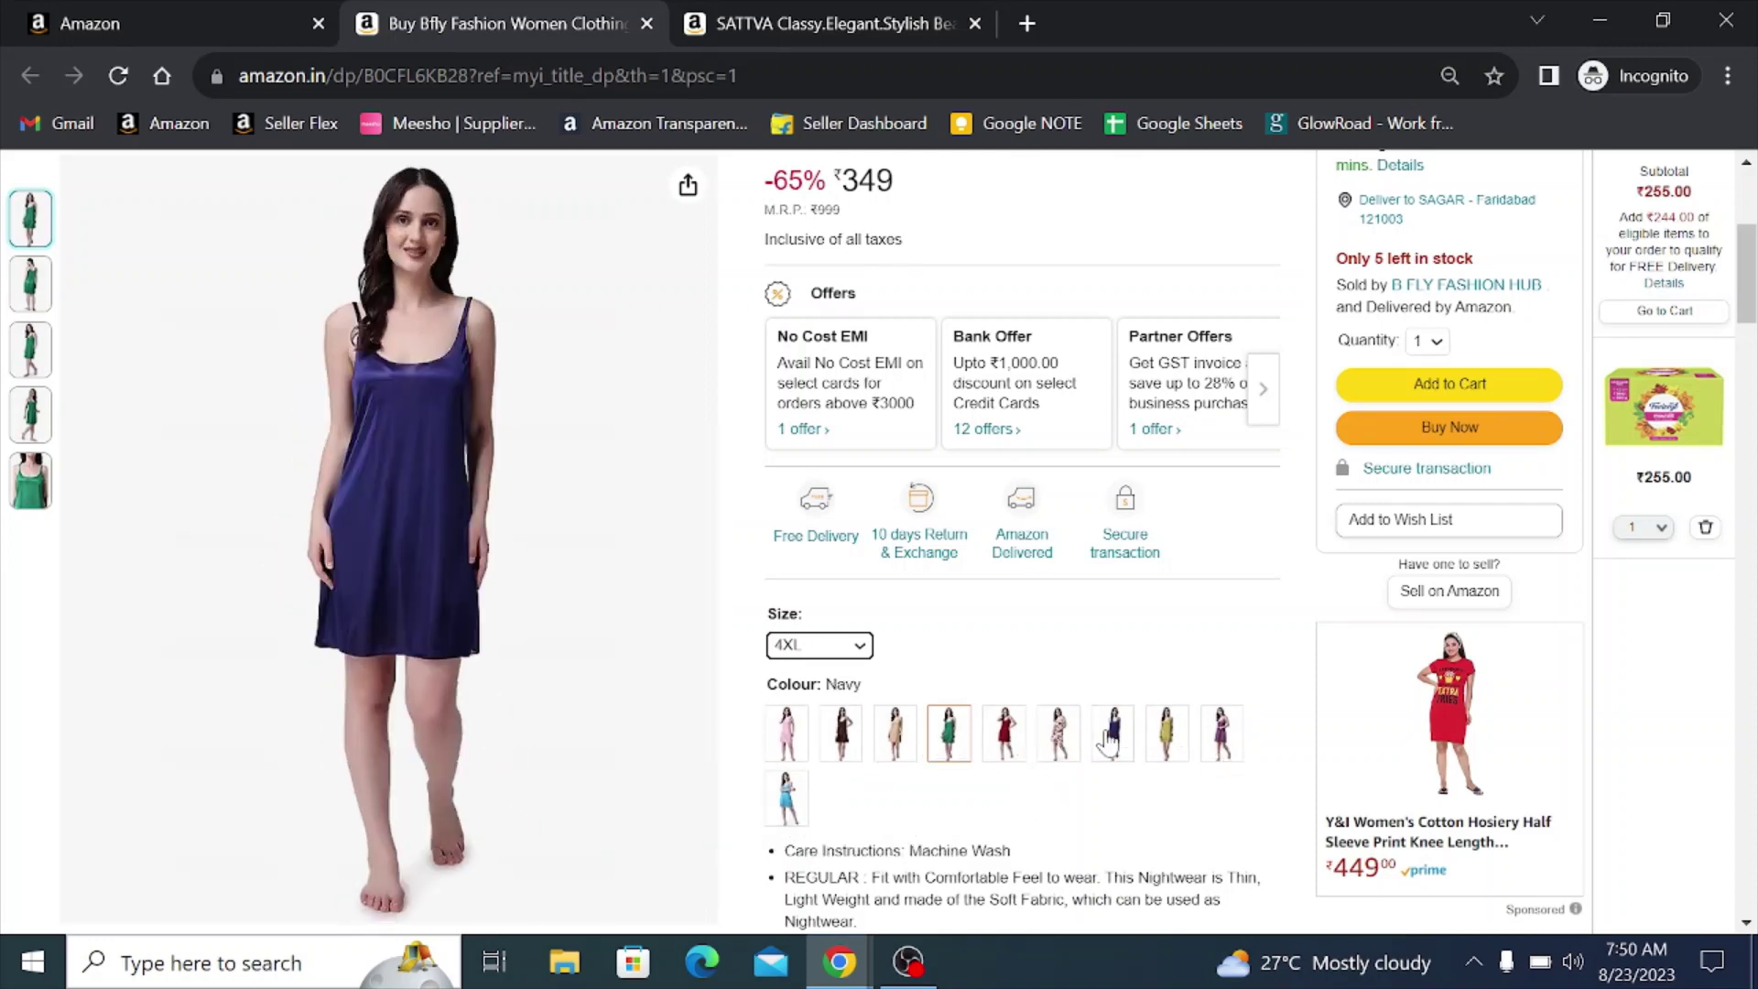
scroll(1168, 737, up, 2)
scroll(1090, 760, up, 3)
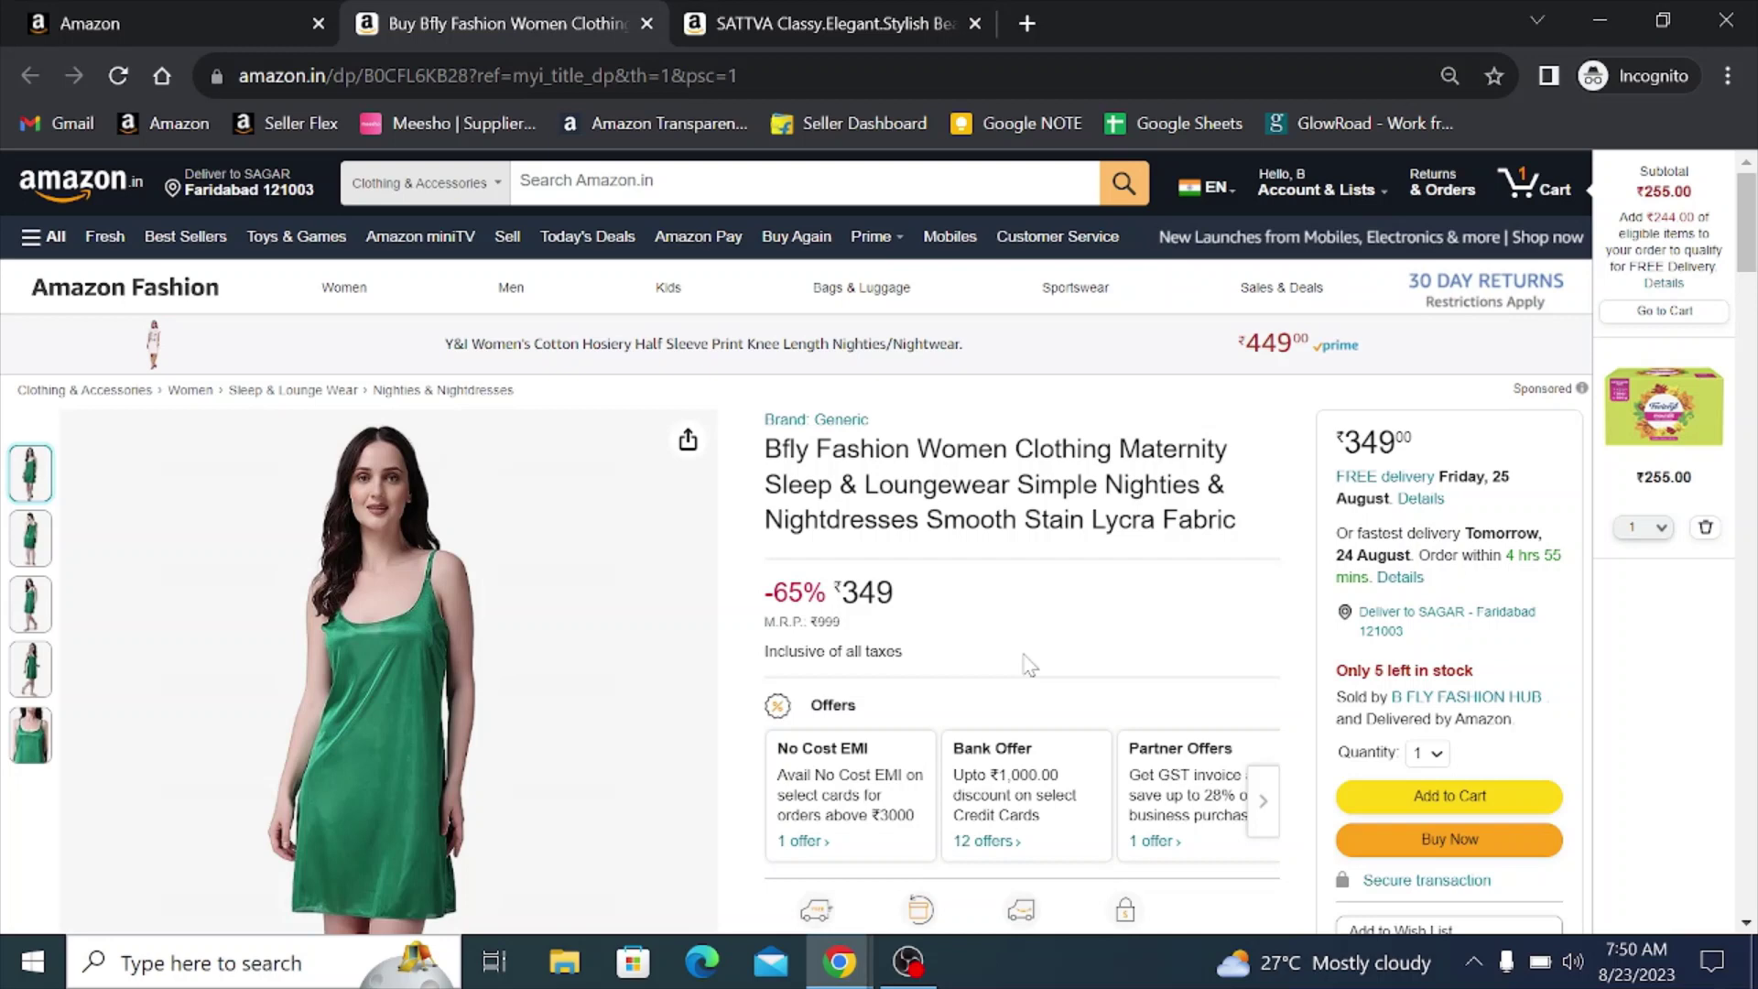
scroll(1025, 661, down, 4)
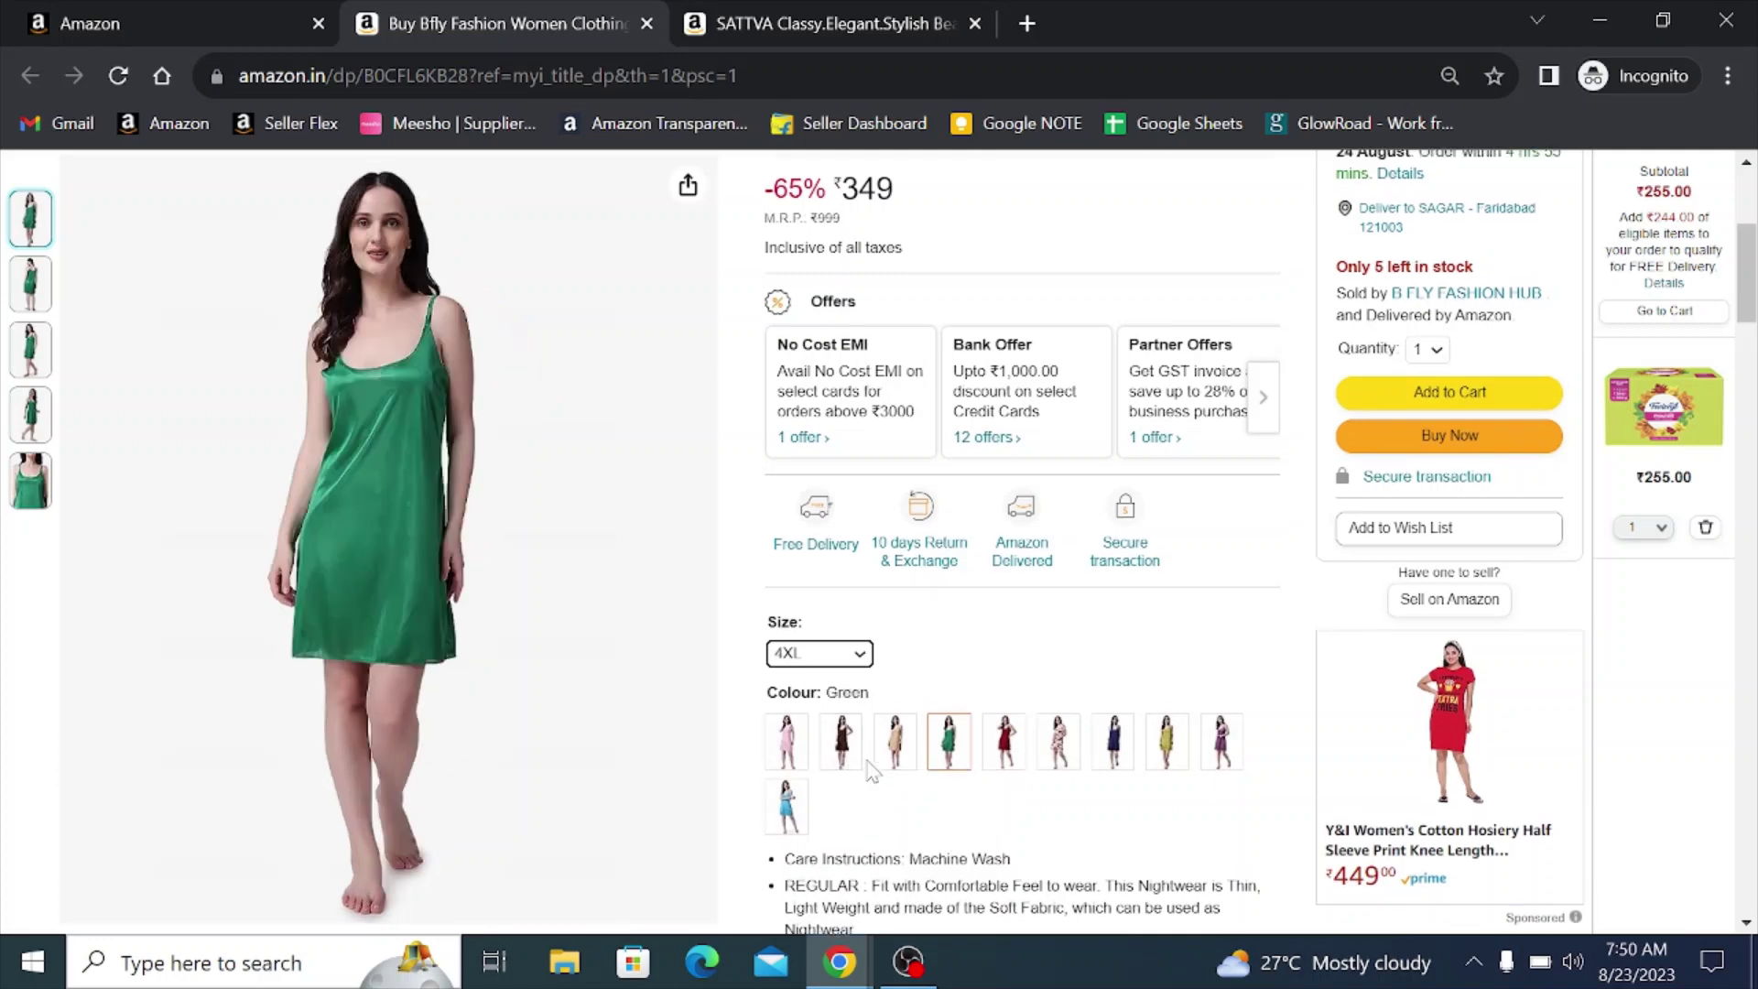
scroll(781, 542, up, 3)
scroll(1095, 589, down, 1)
scroll(1095, 589, down, 2)
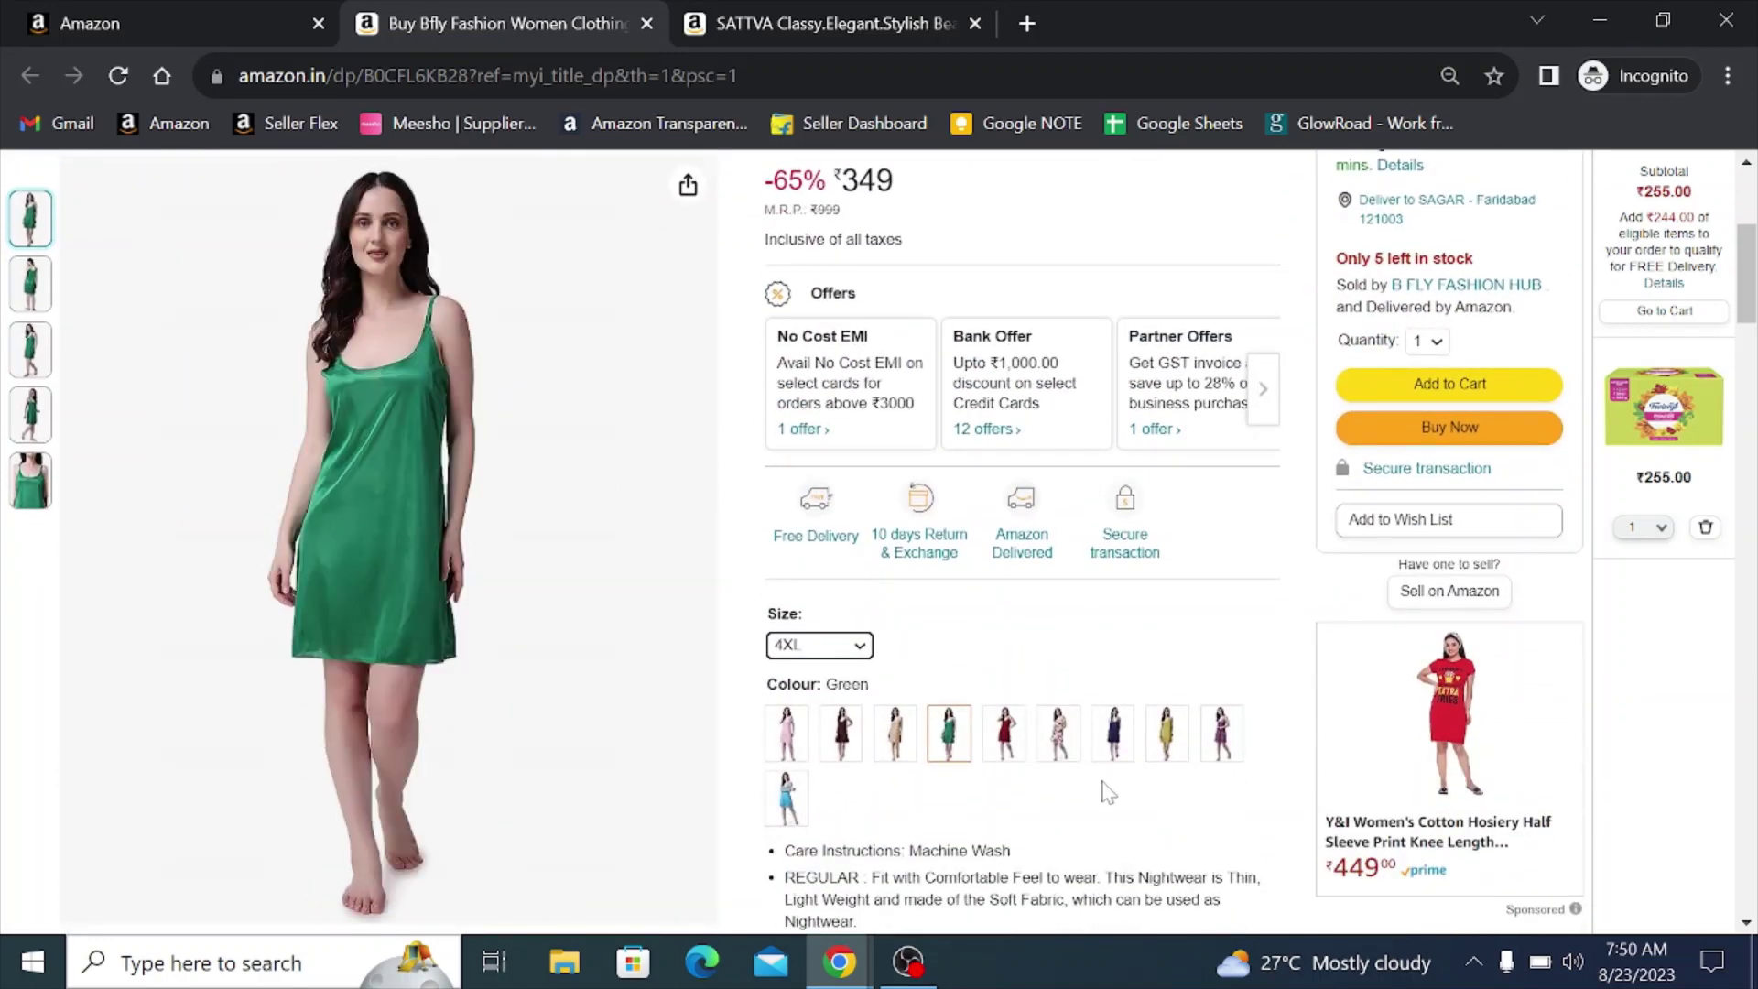
scroll(970, 746, up, 3)
scroll(975, 743, up, 2)
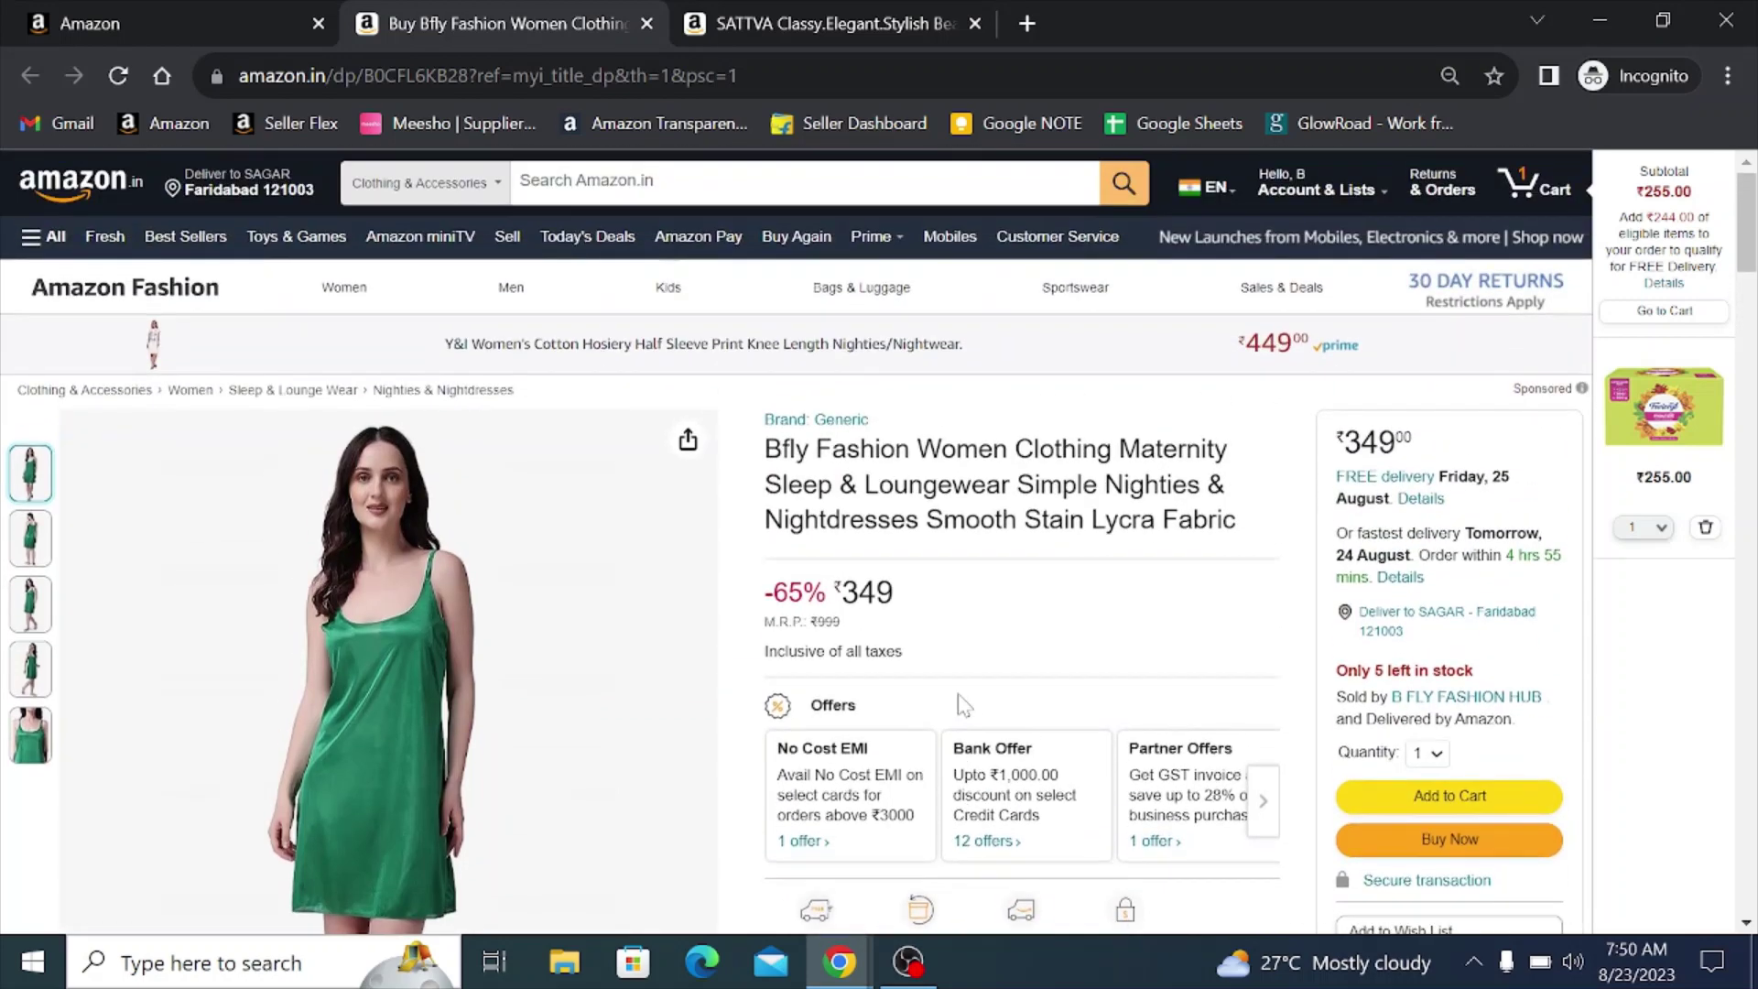
scroll(950, 675, down, 2)
scroll(952, 675, down, 3)
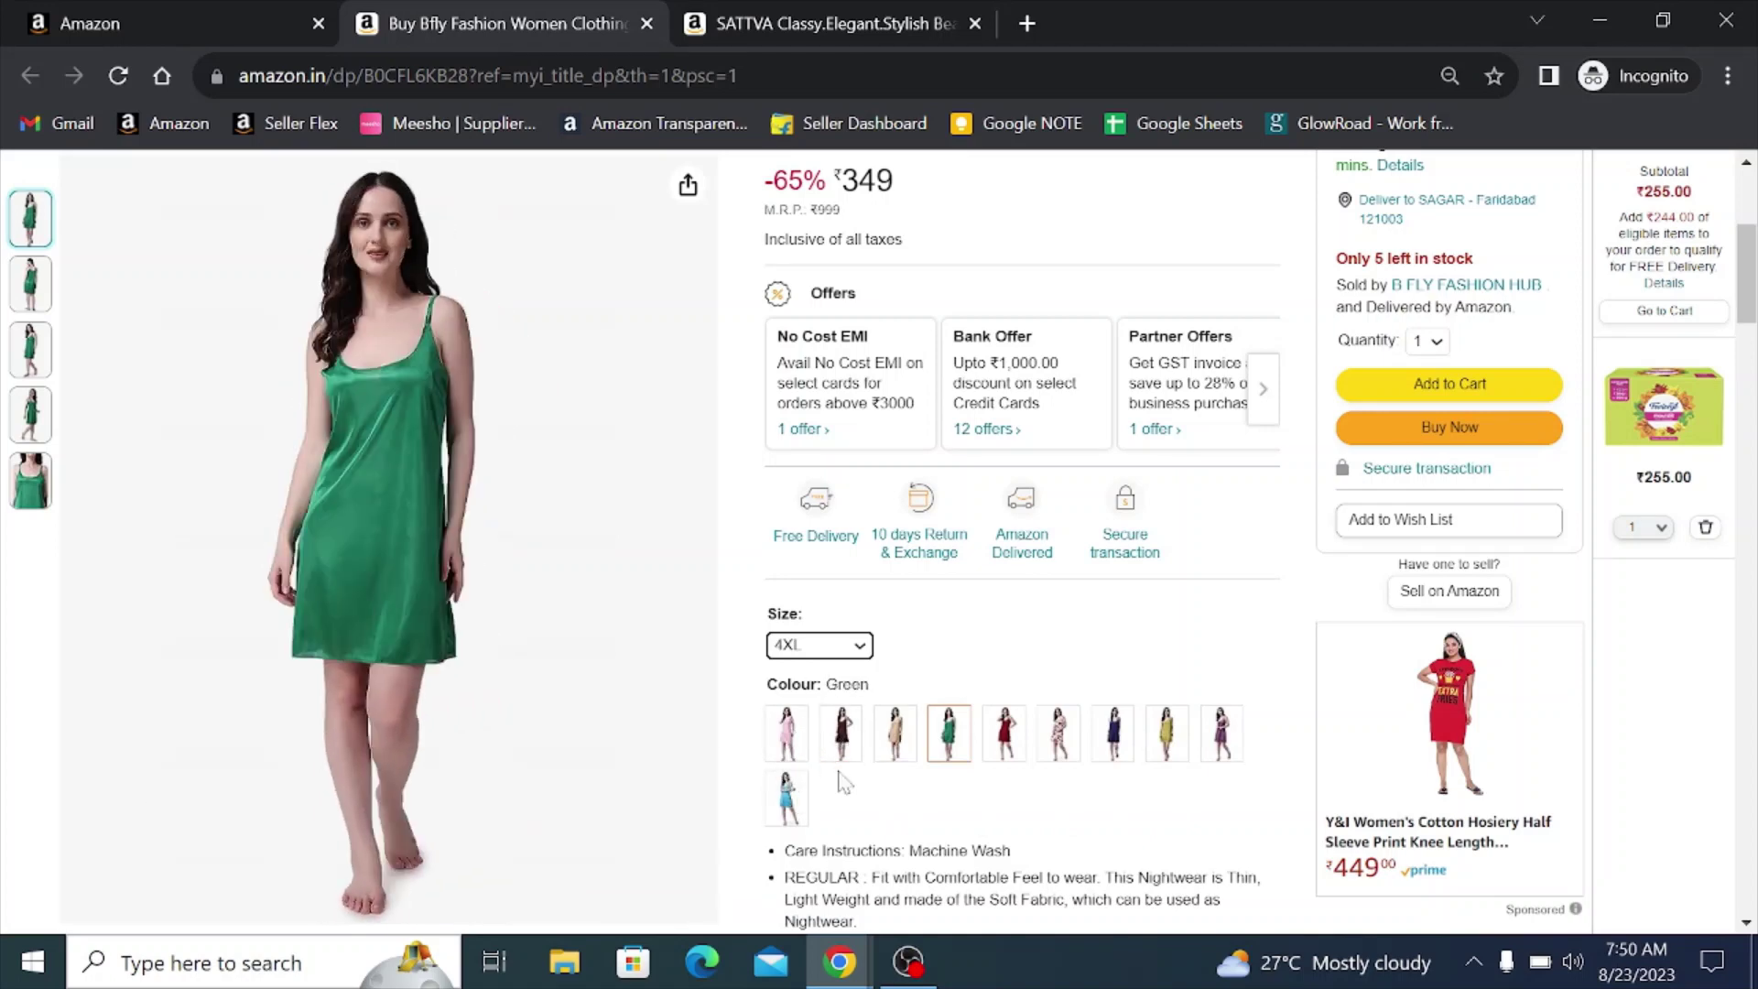
scroll(865, 806, up, 1)
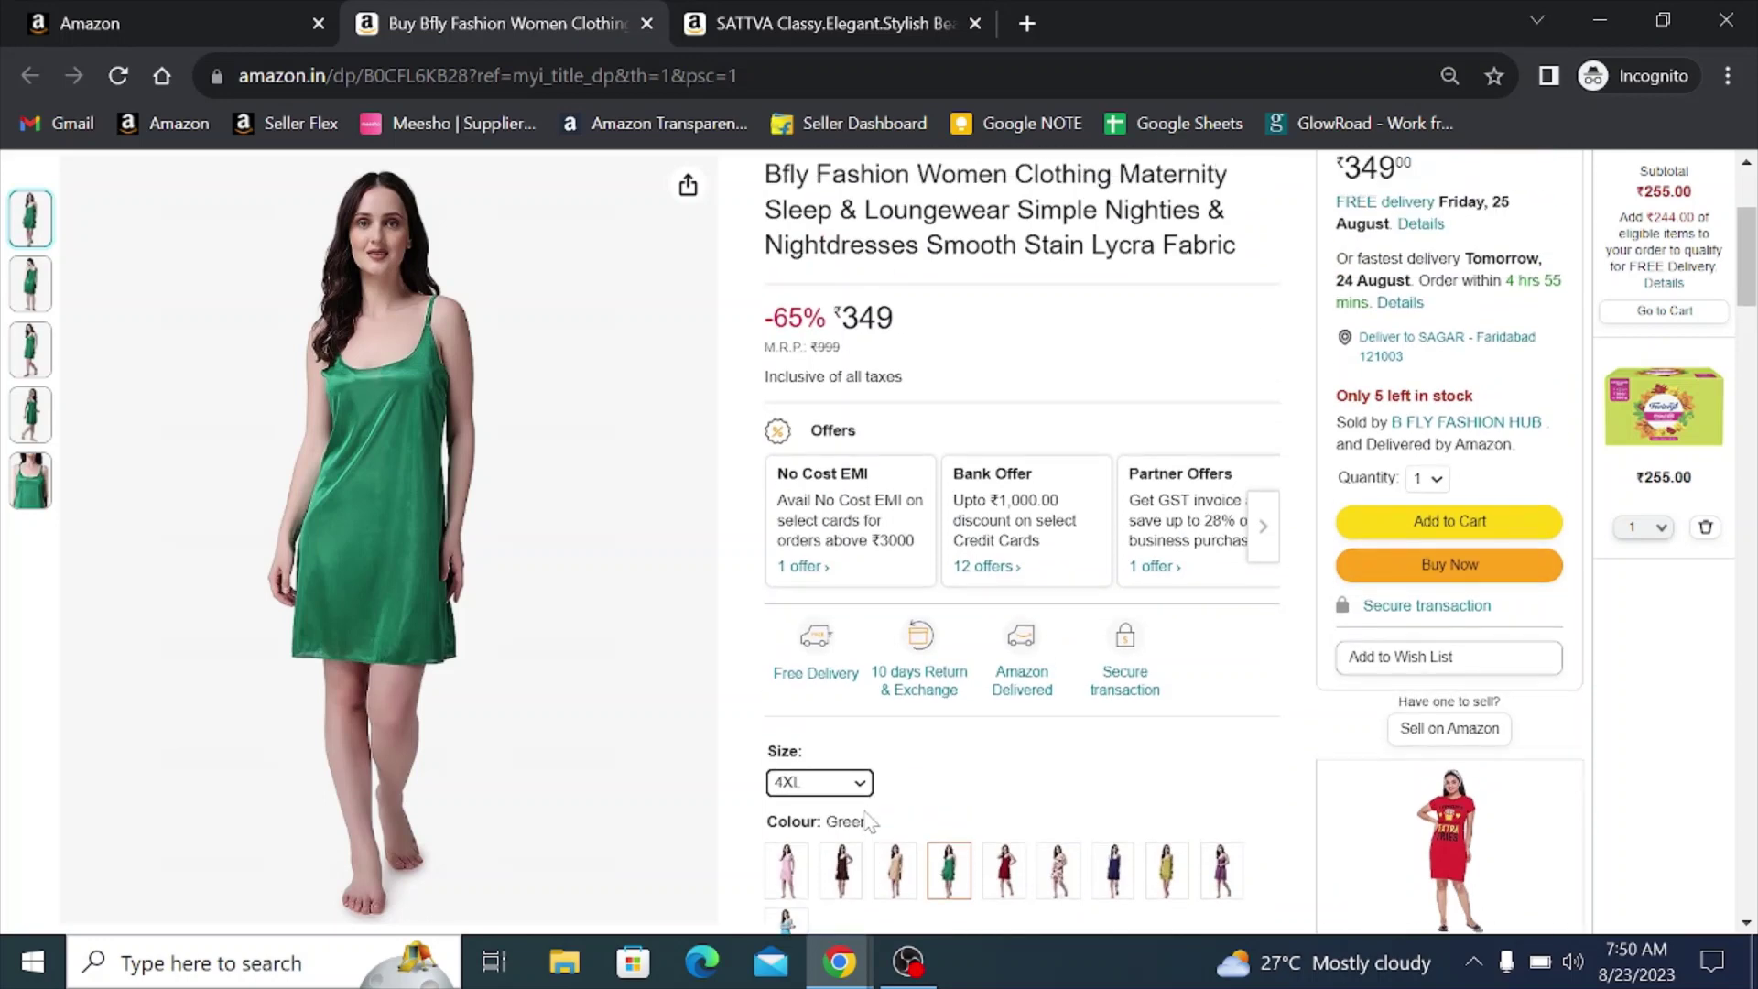
scroll(870, 821, up, 1)
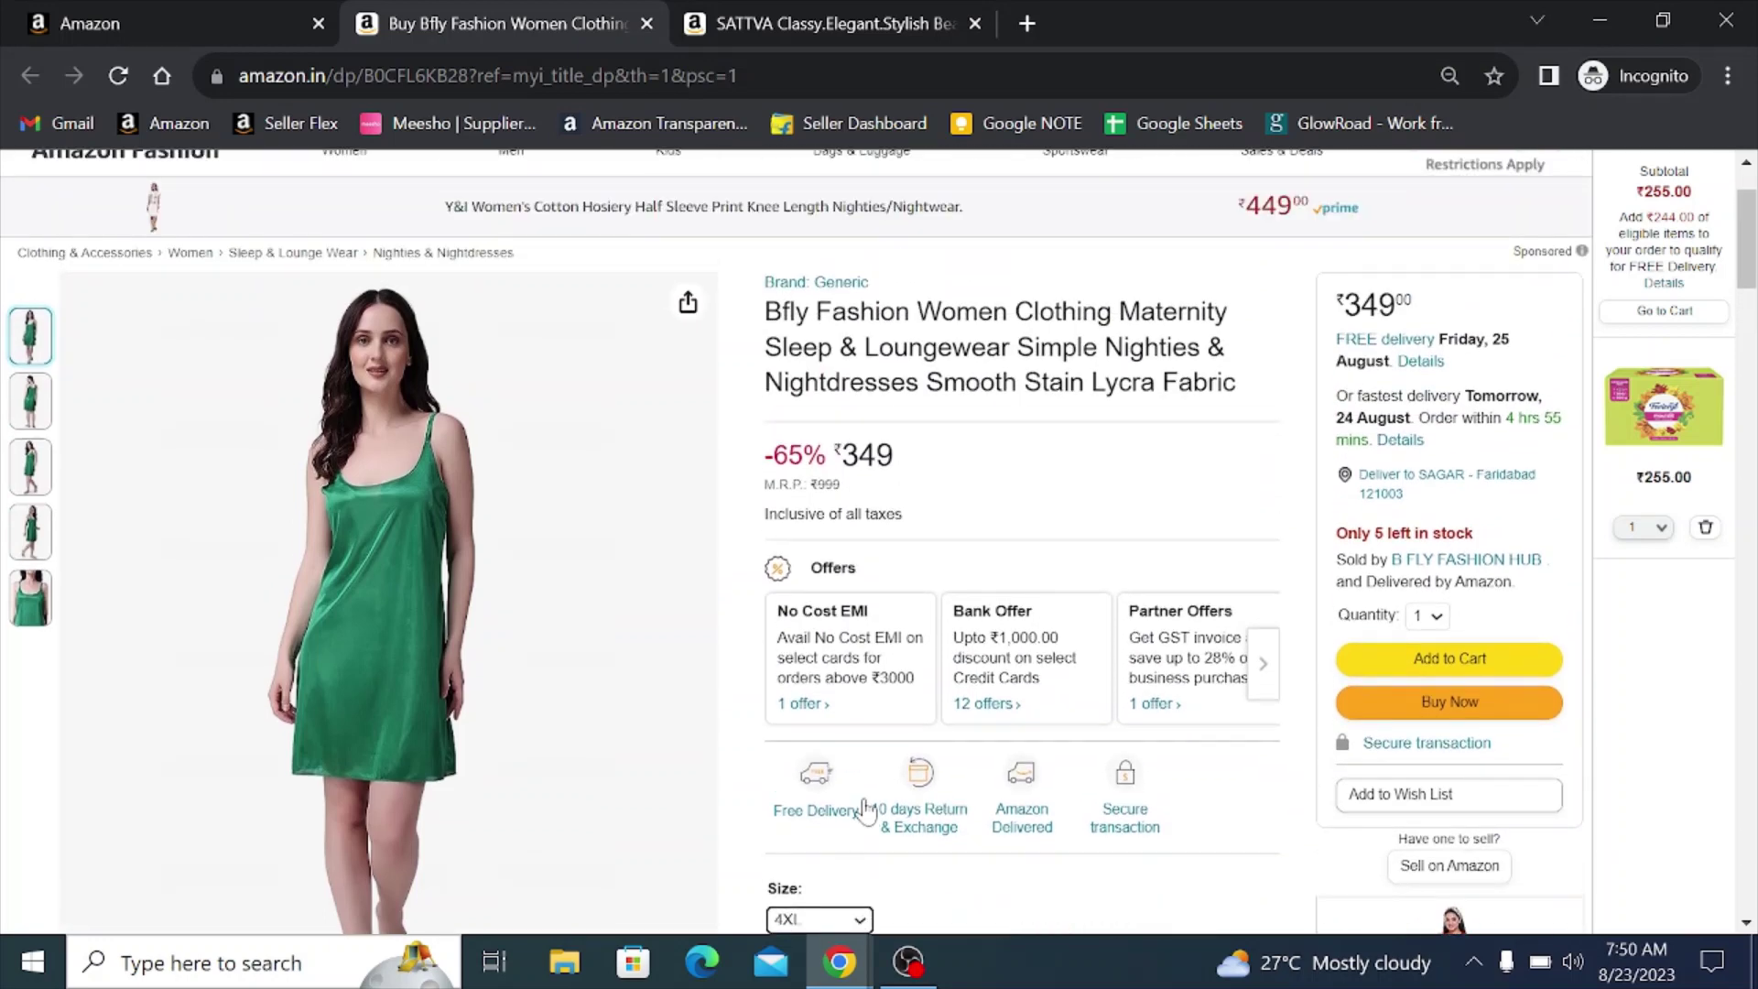
scroll(870, 806, up, 2)
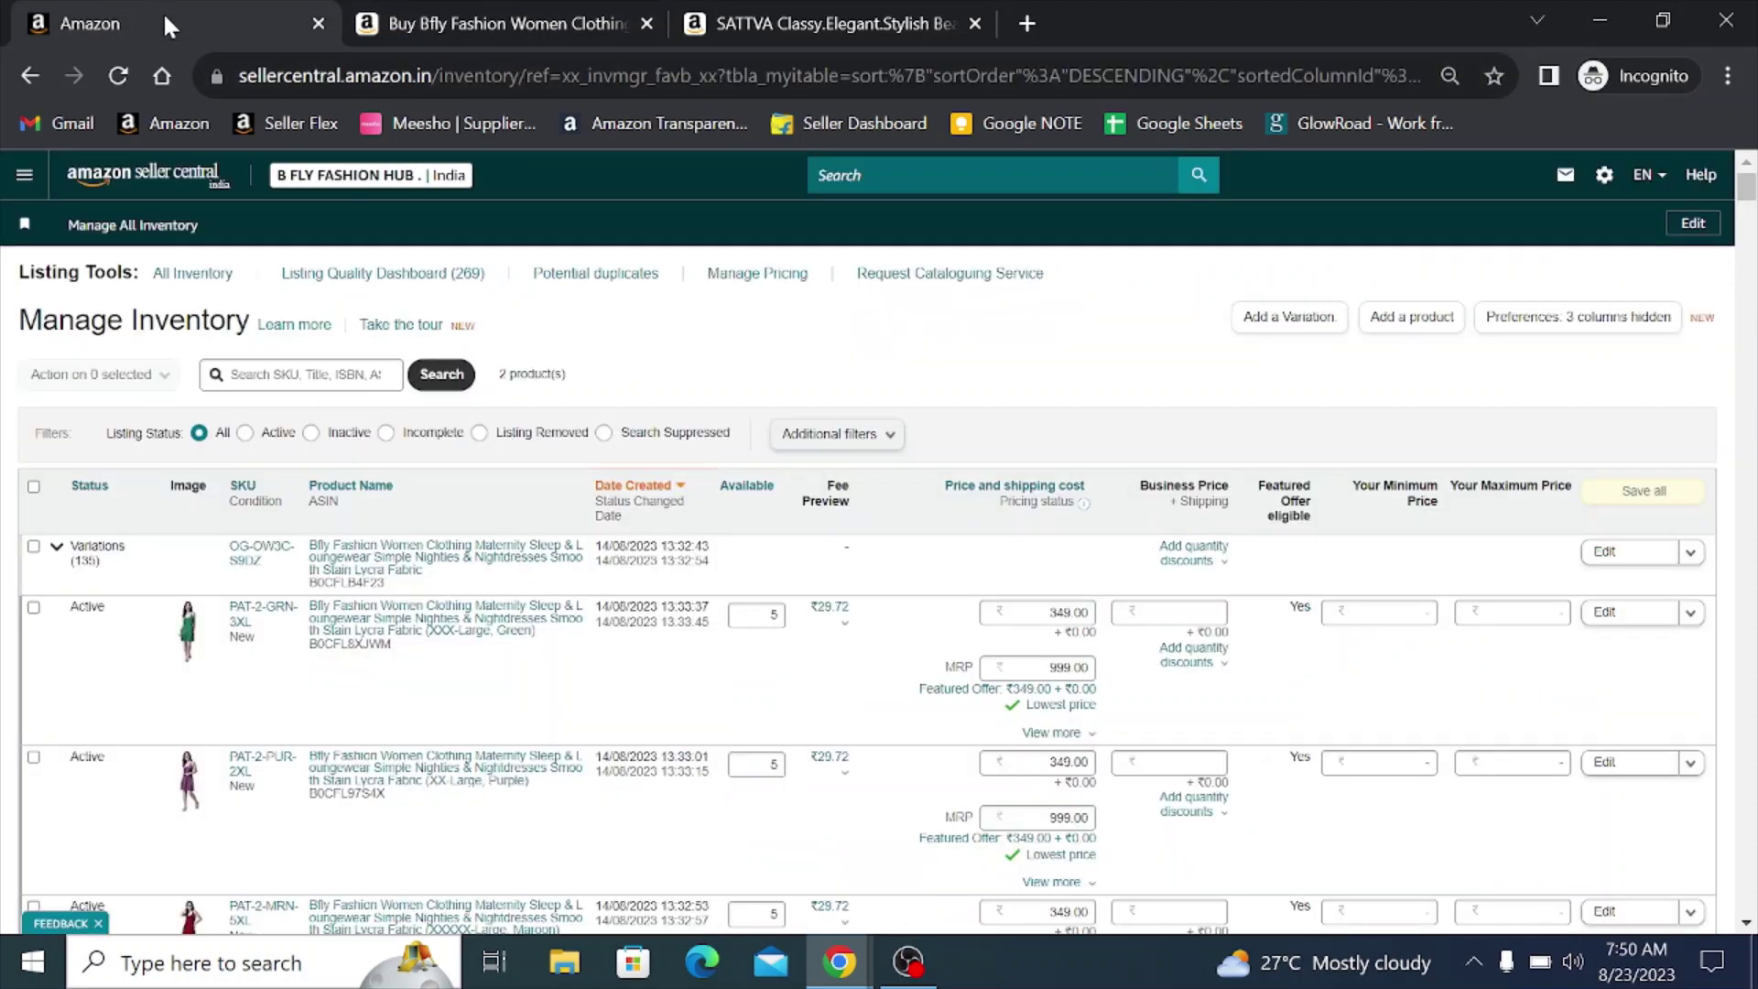
click(163, 13)
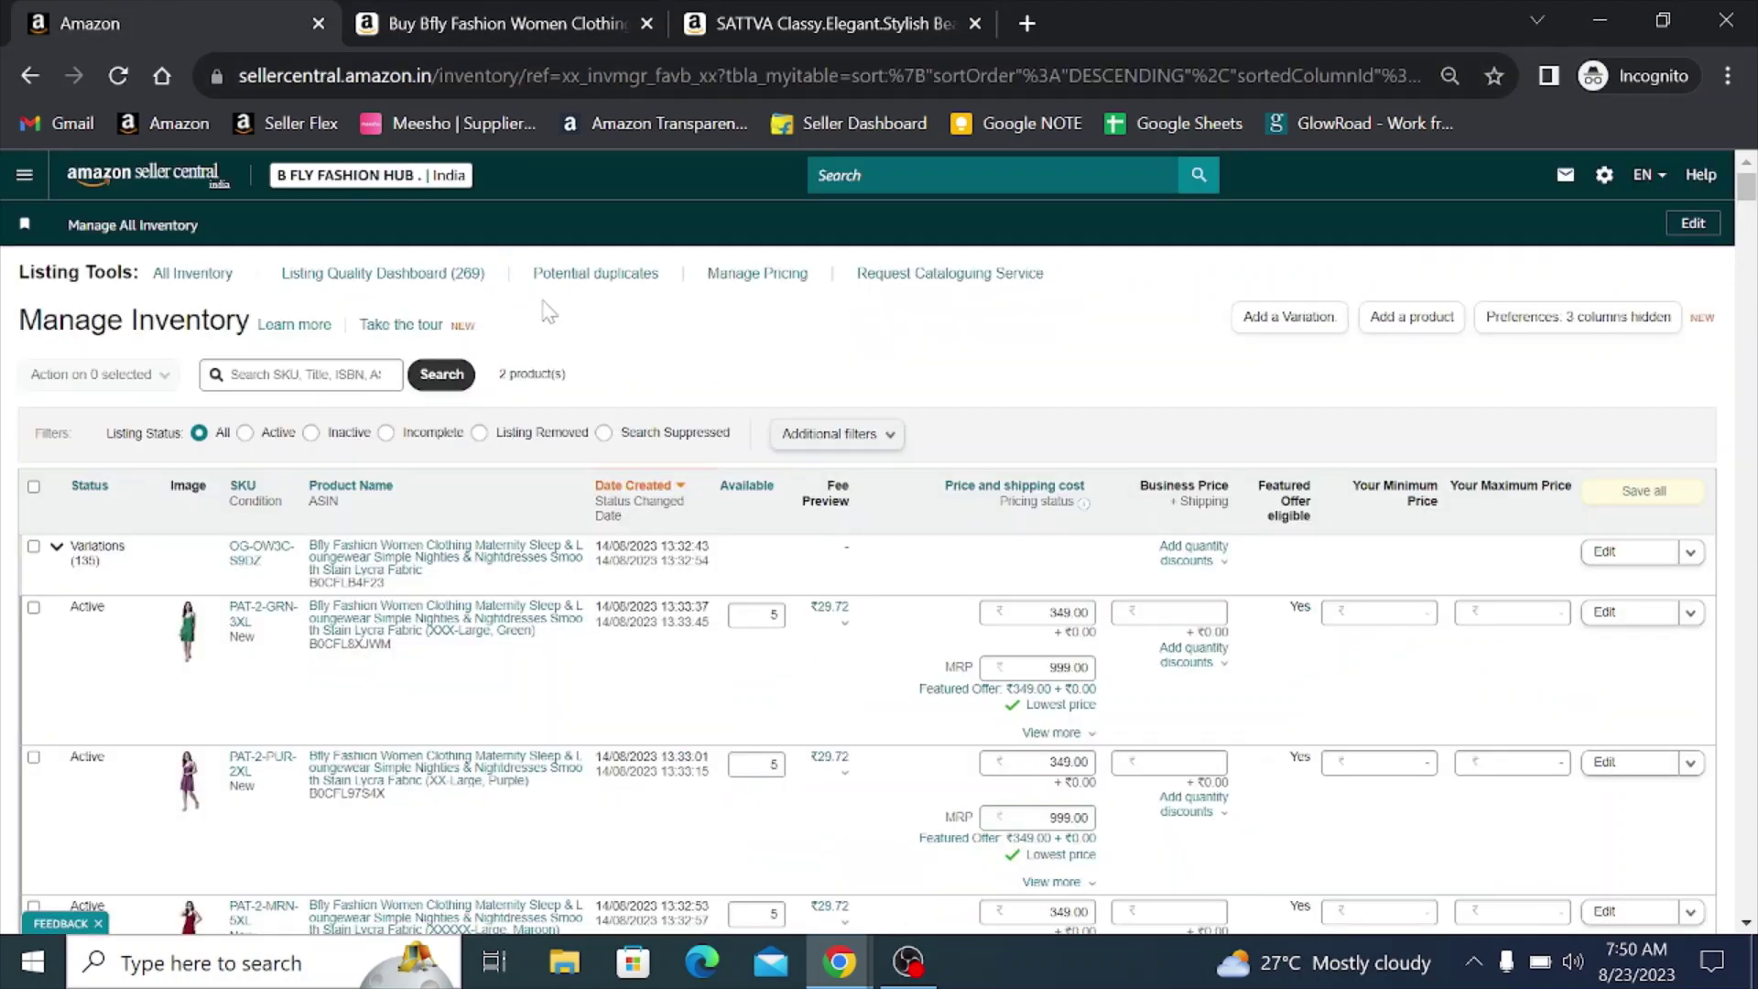
- Go to Catalogue > Add Products and choose 'I'm adding a product not sold on Amazon'
click(26, 182)
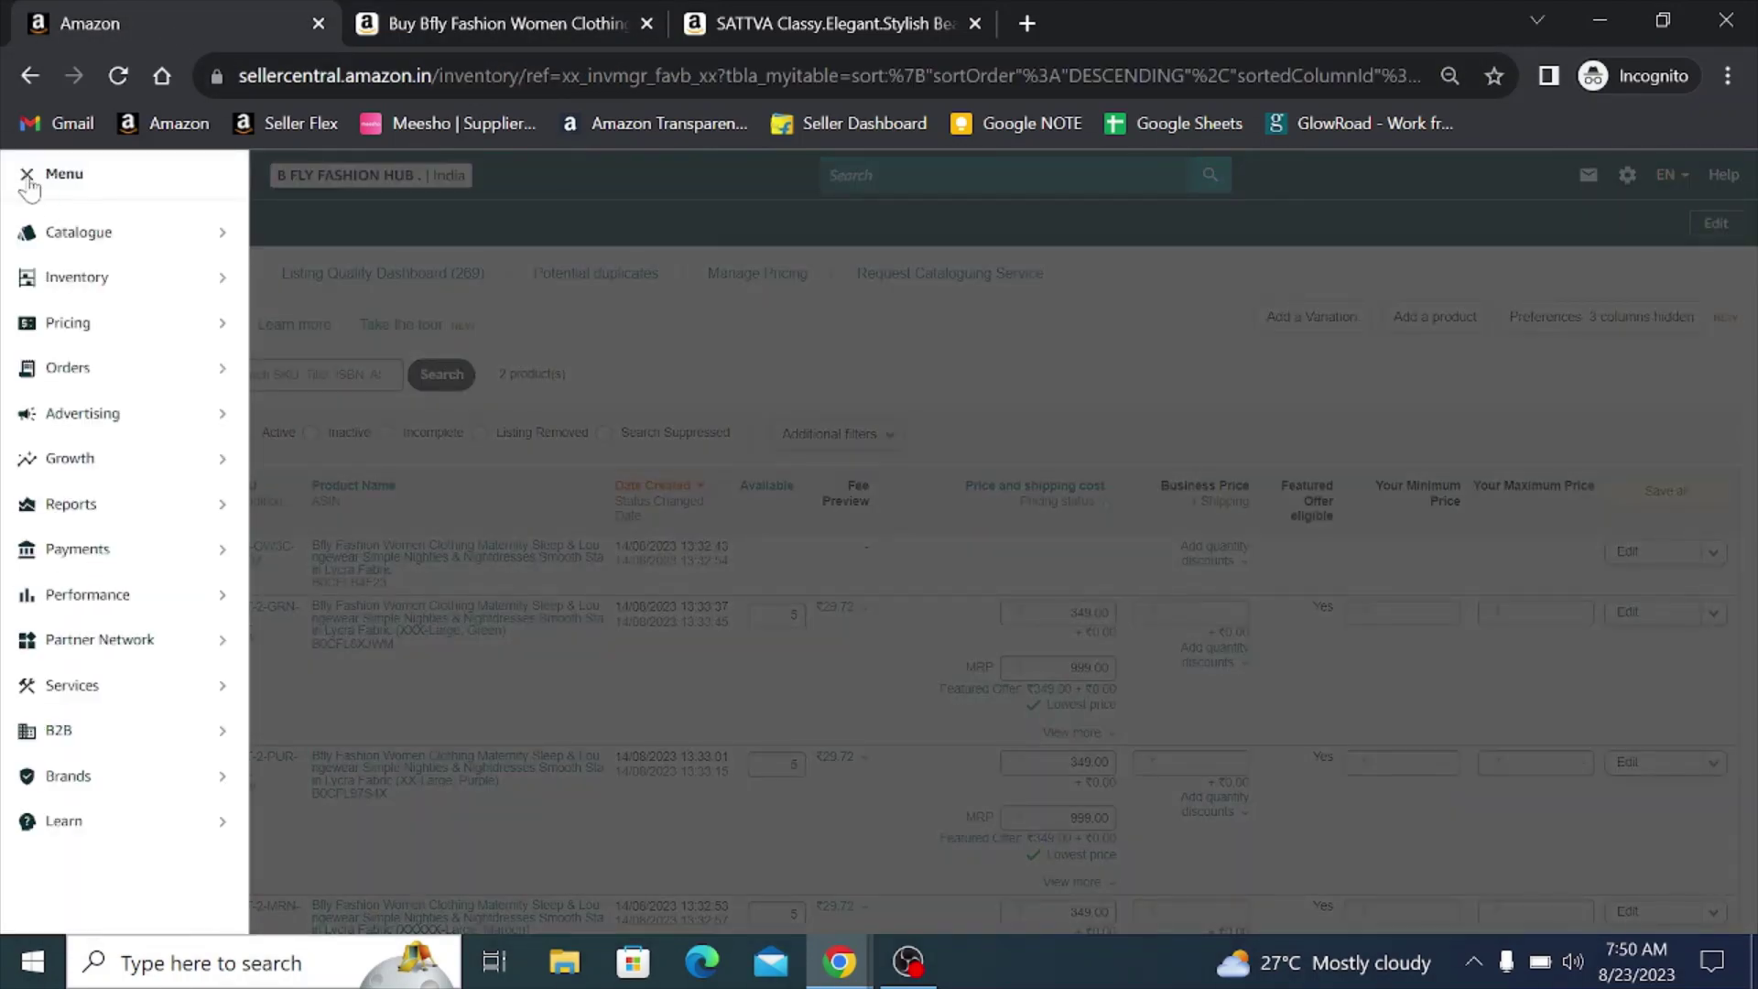
mouse_move(70, 240)
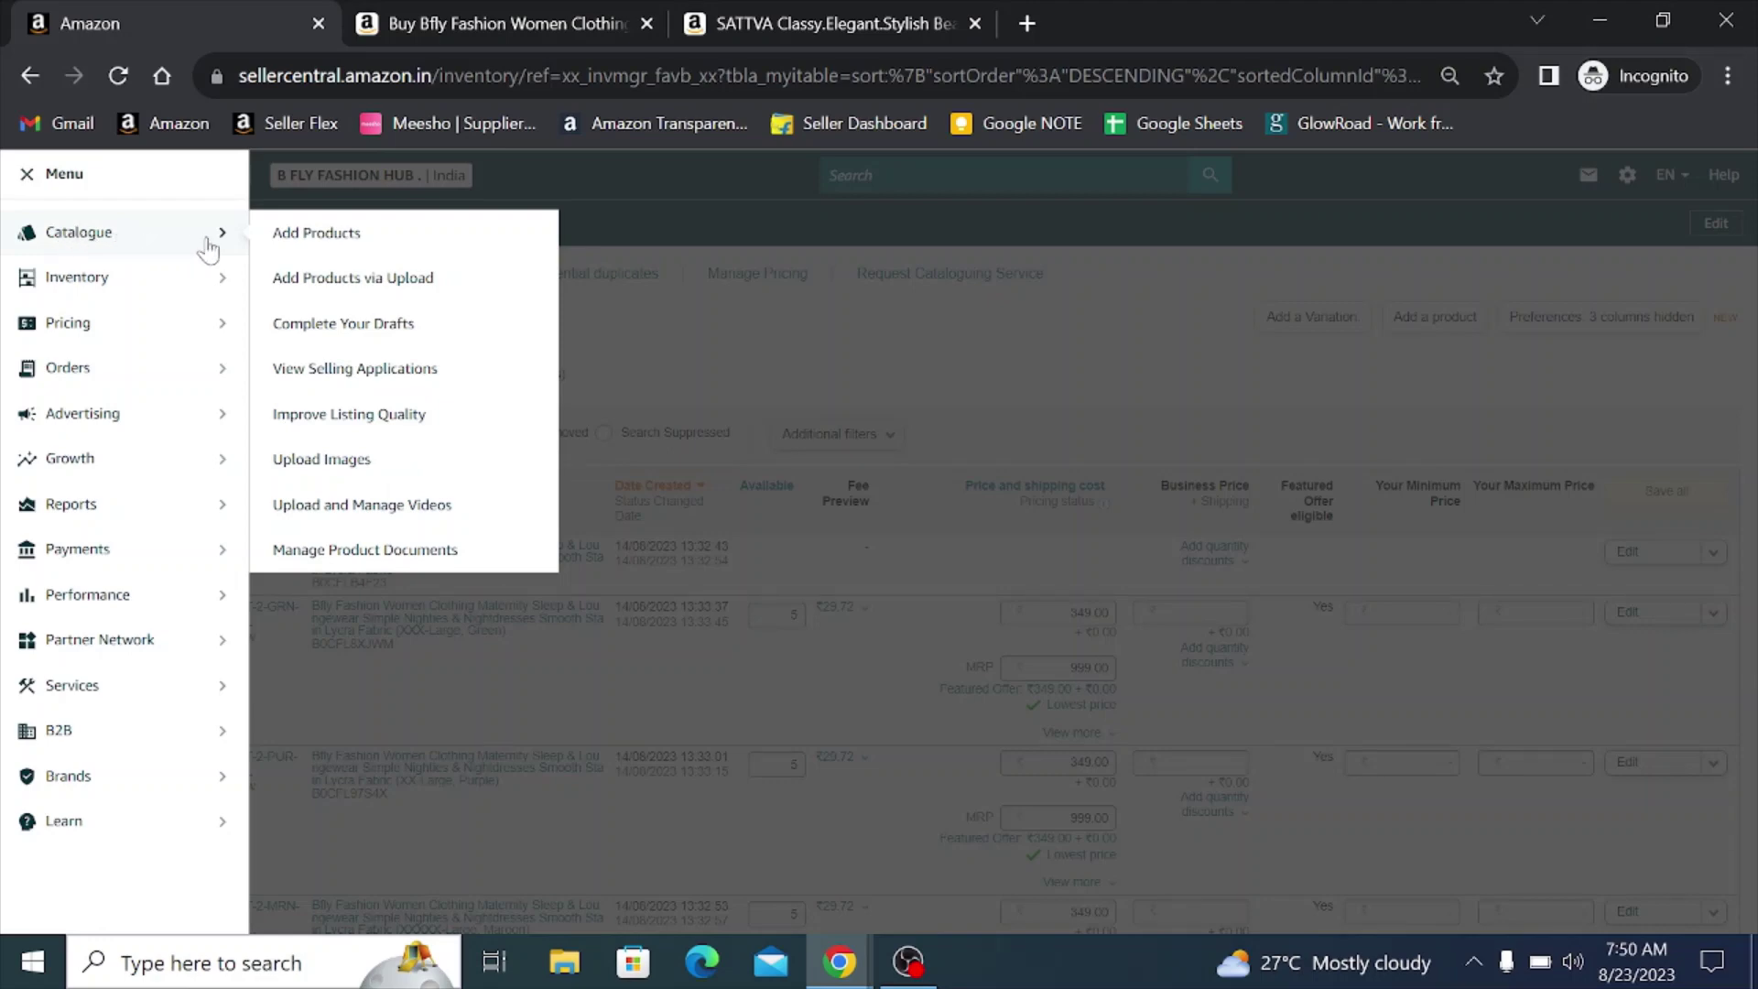
click(314, 236)
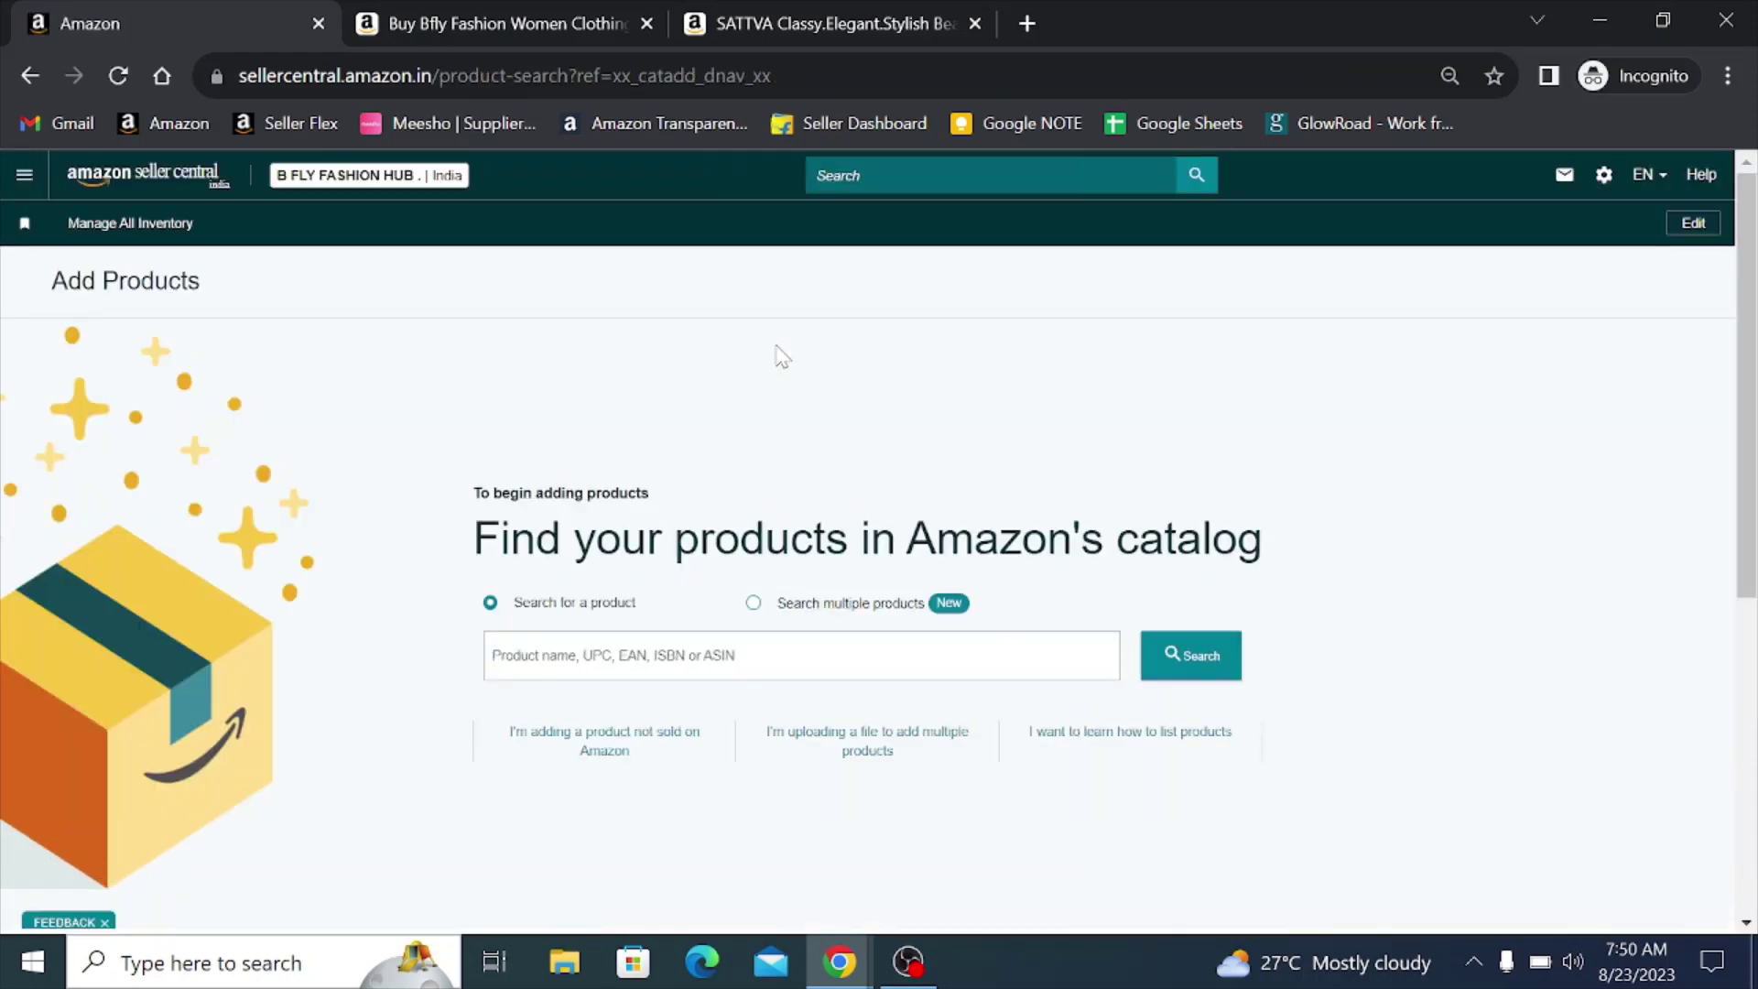
scroll(785, 404, down, 1)
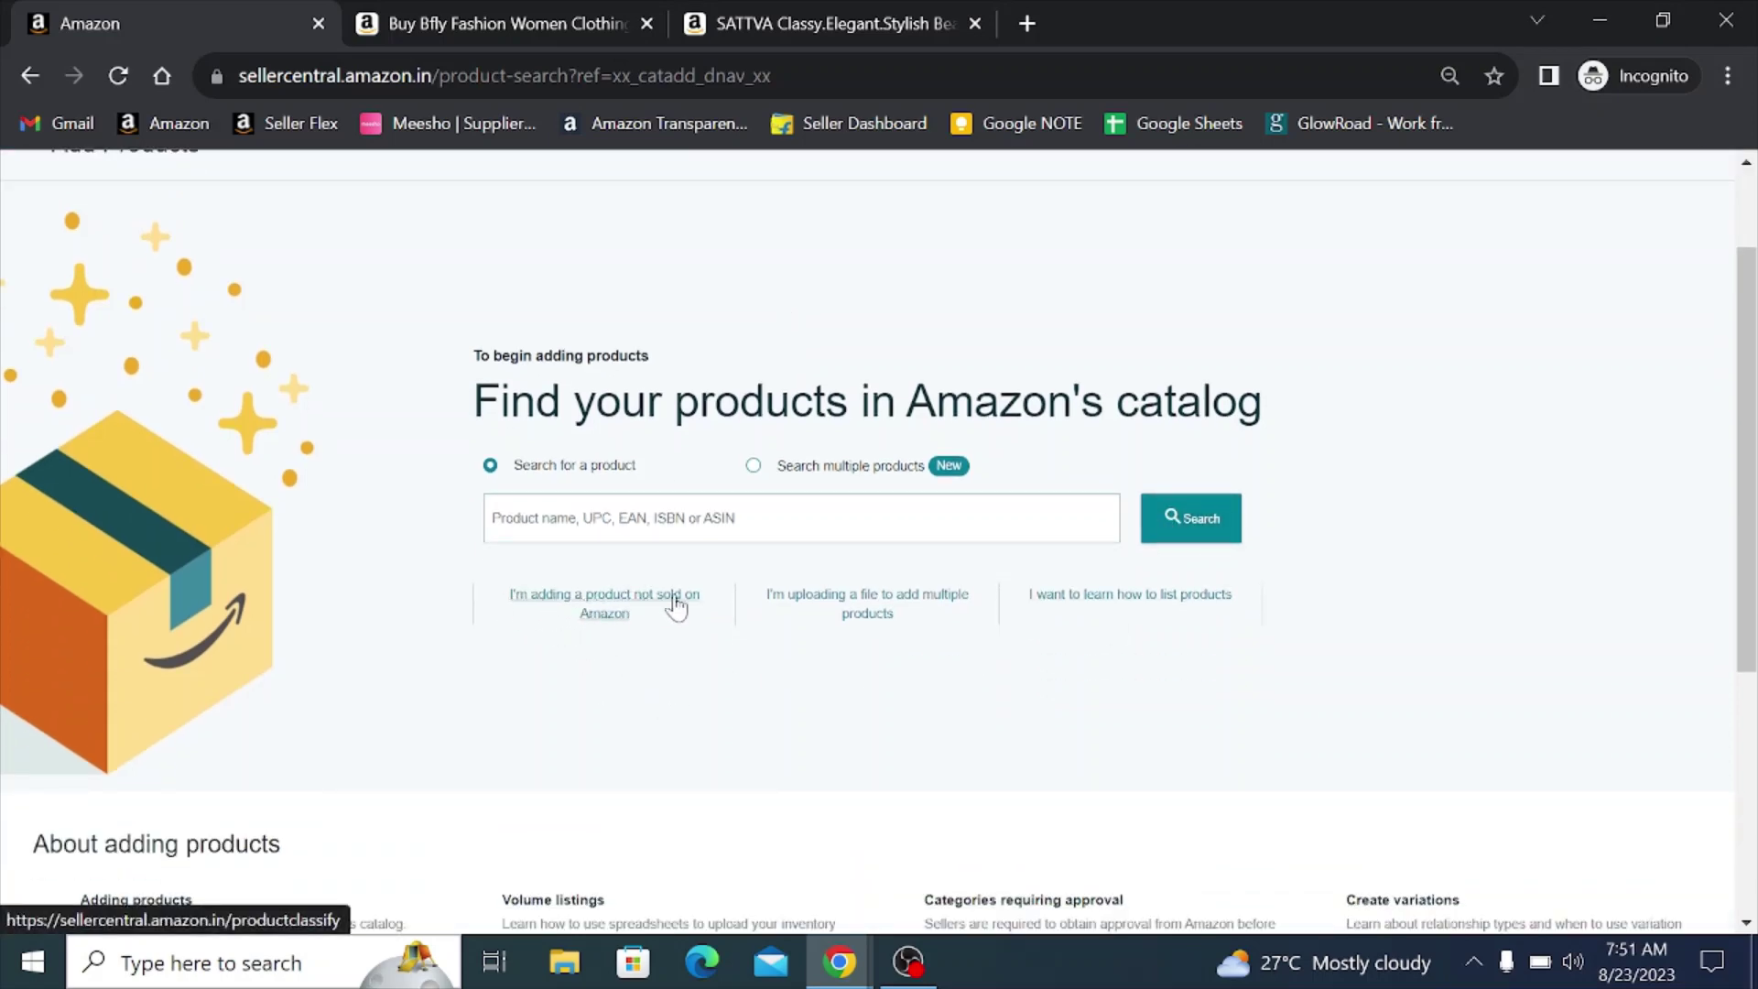
click(607, 609)
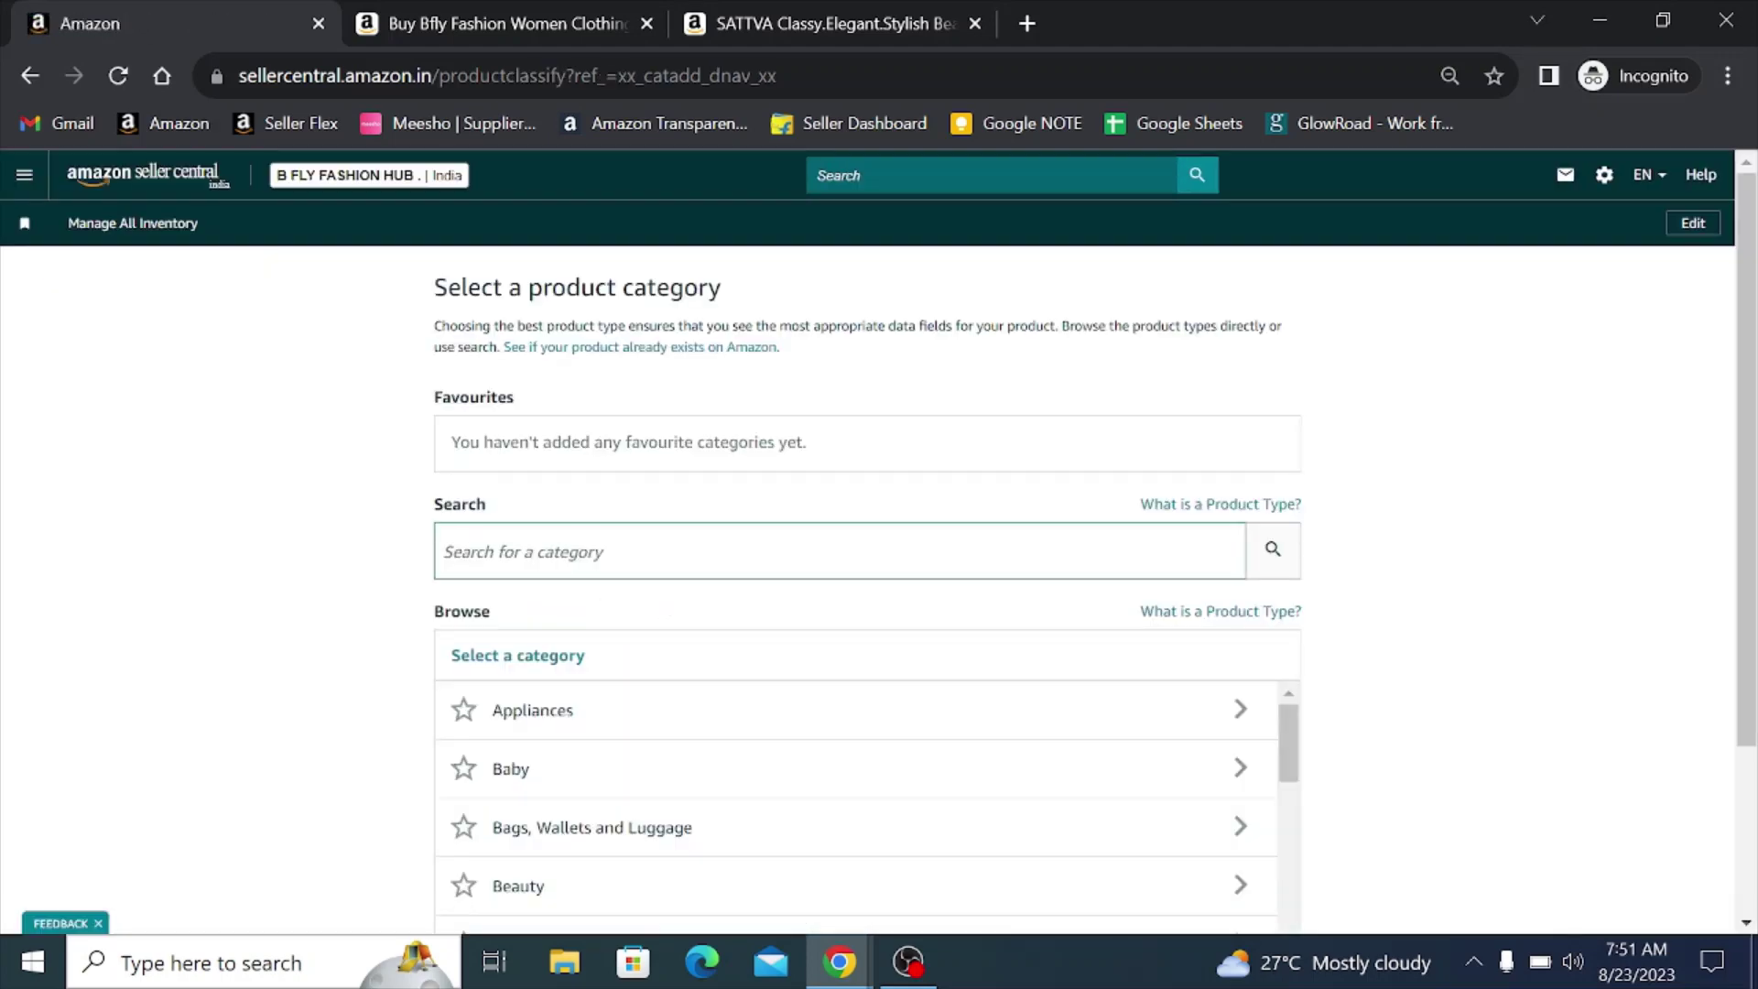
- Search categories for 'nightdress' and select the Fashion NIGHTGOWN NIGHTSHIRT product type
click(599, 552)
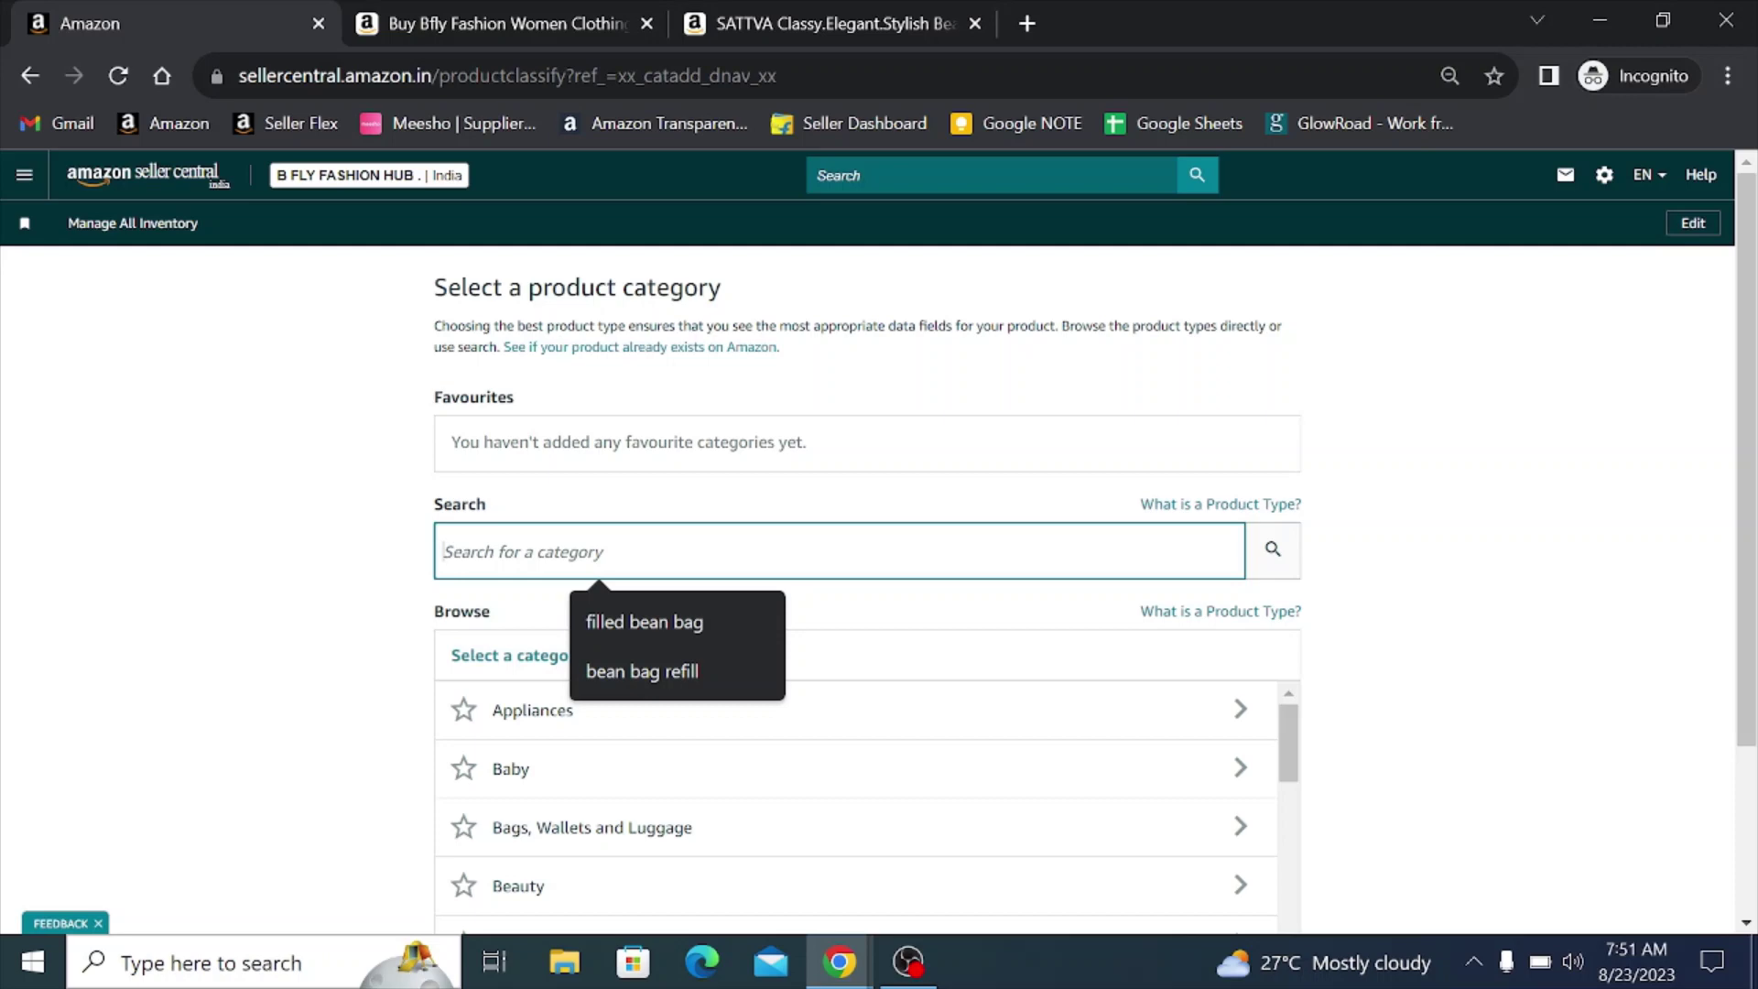
text(nig)
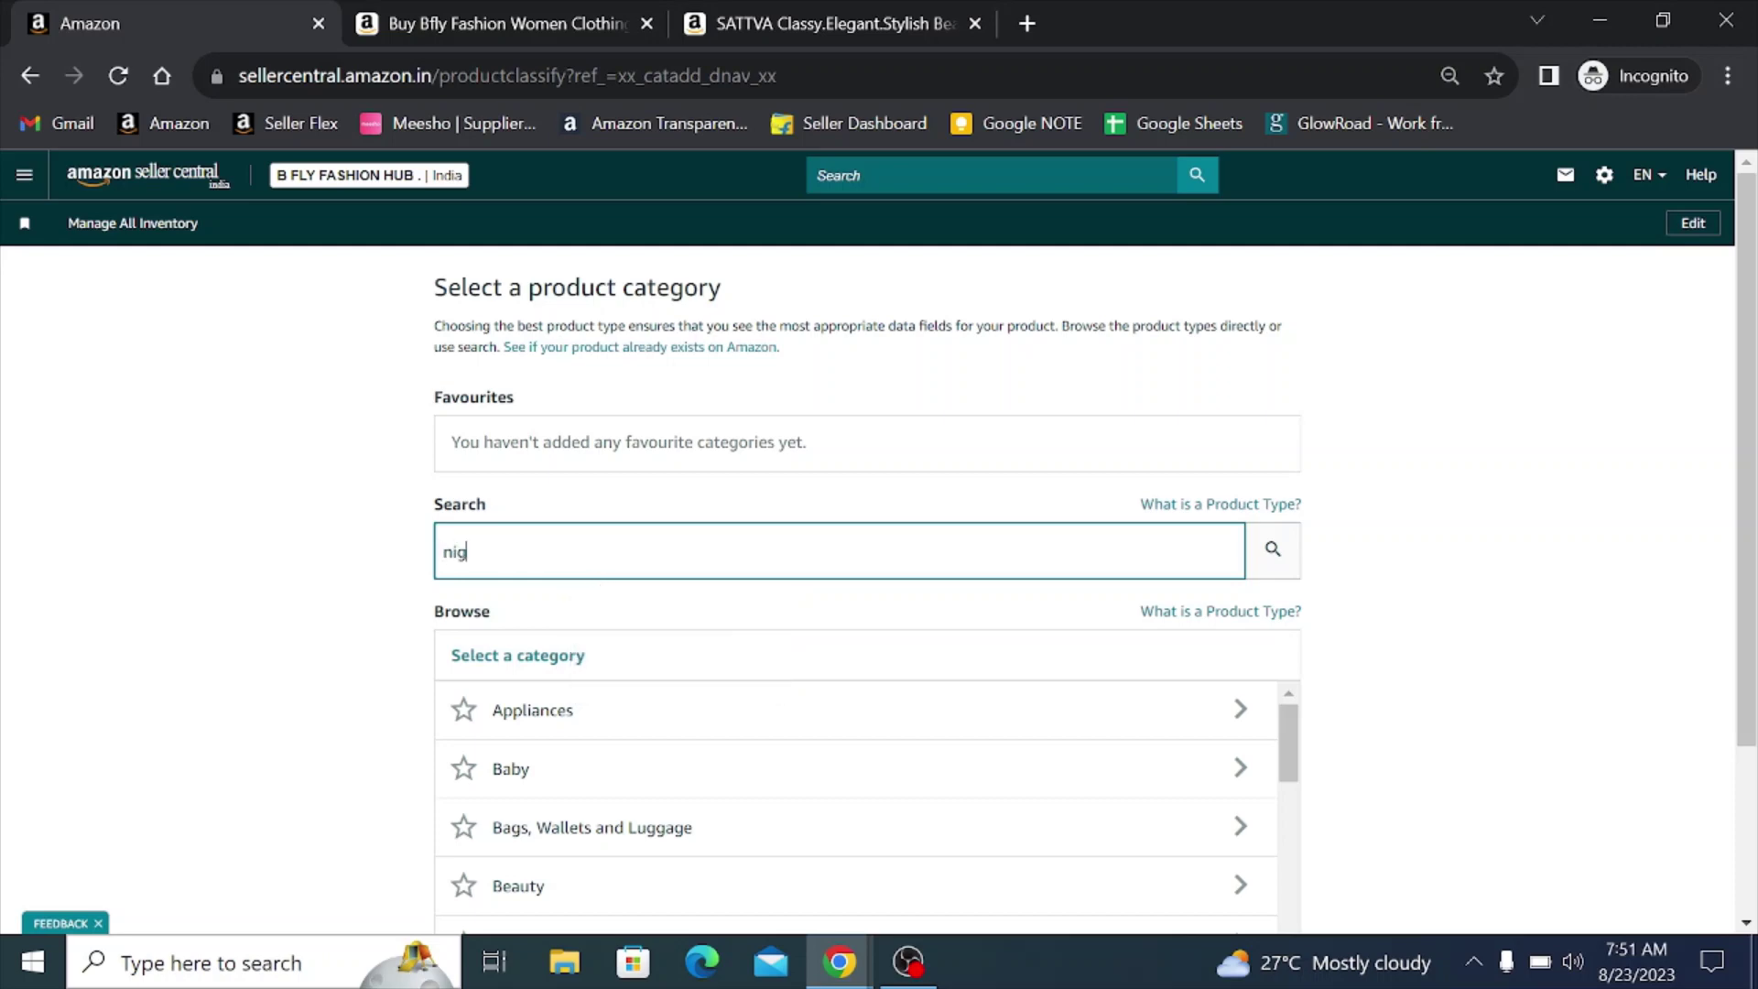
text(htdress)
key(Return)
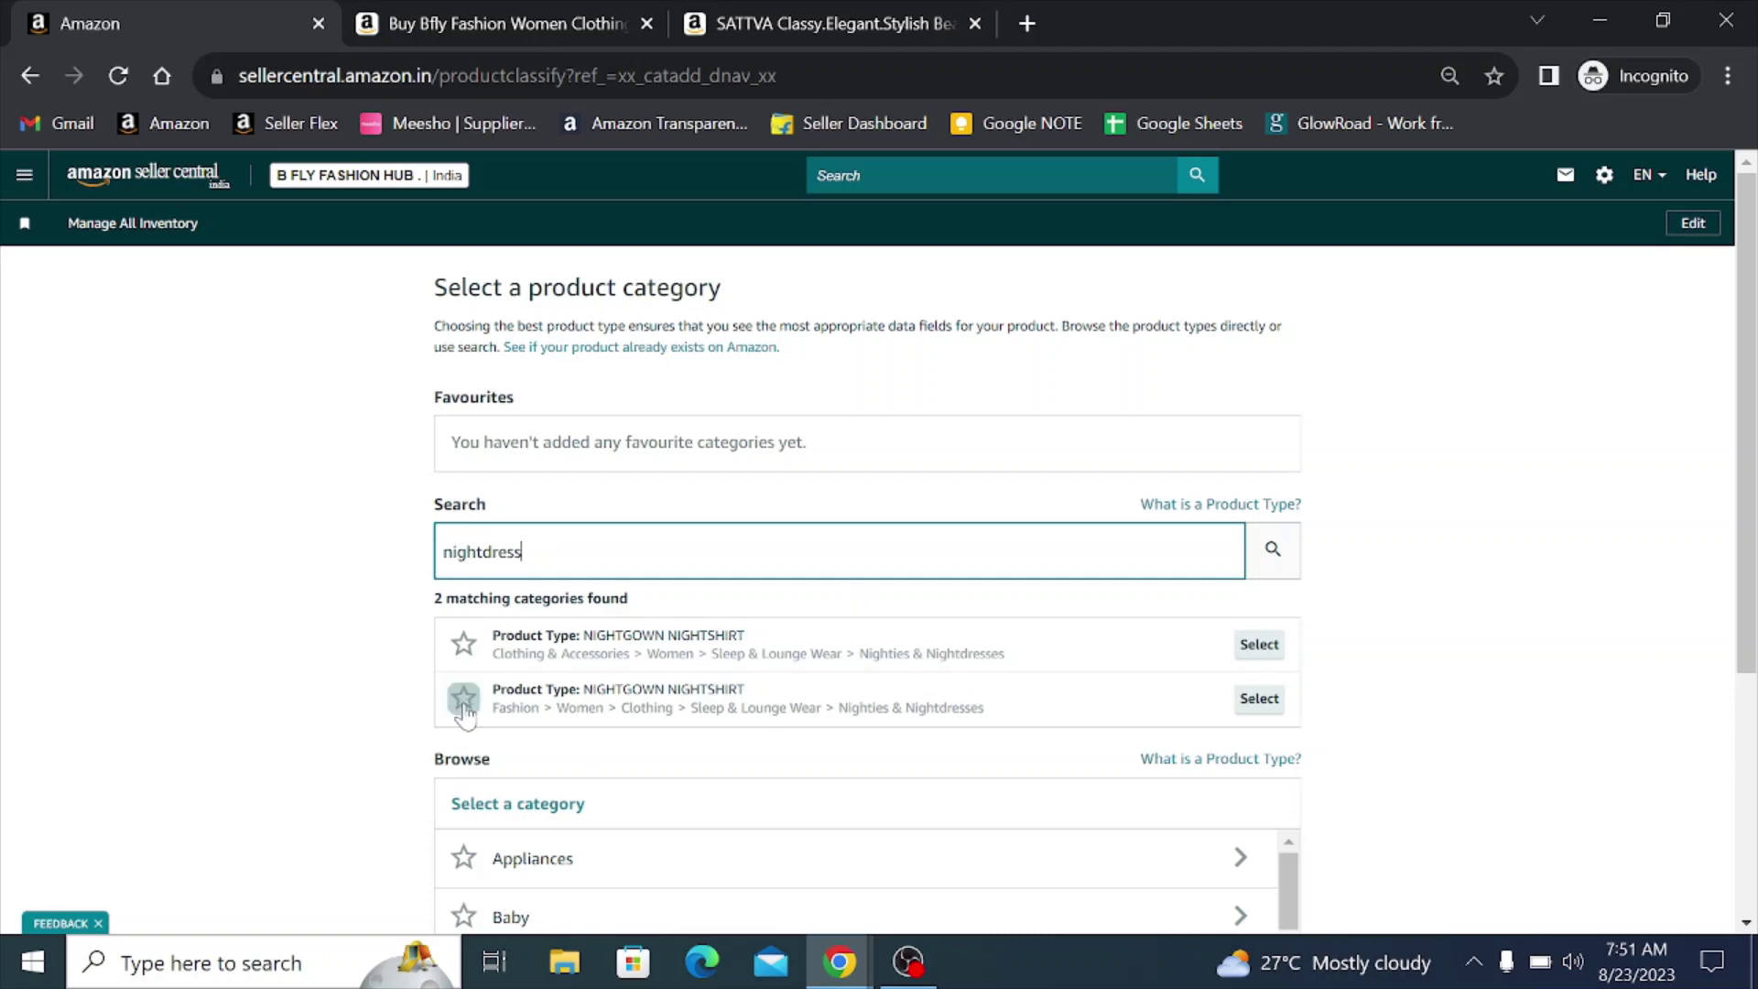
click(1260, 699)
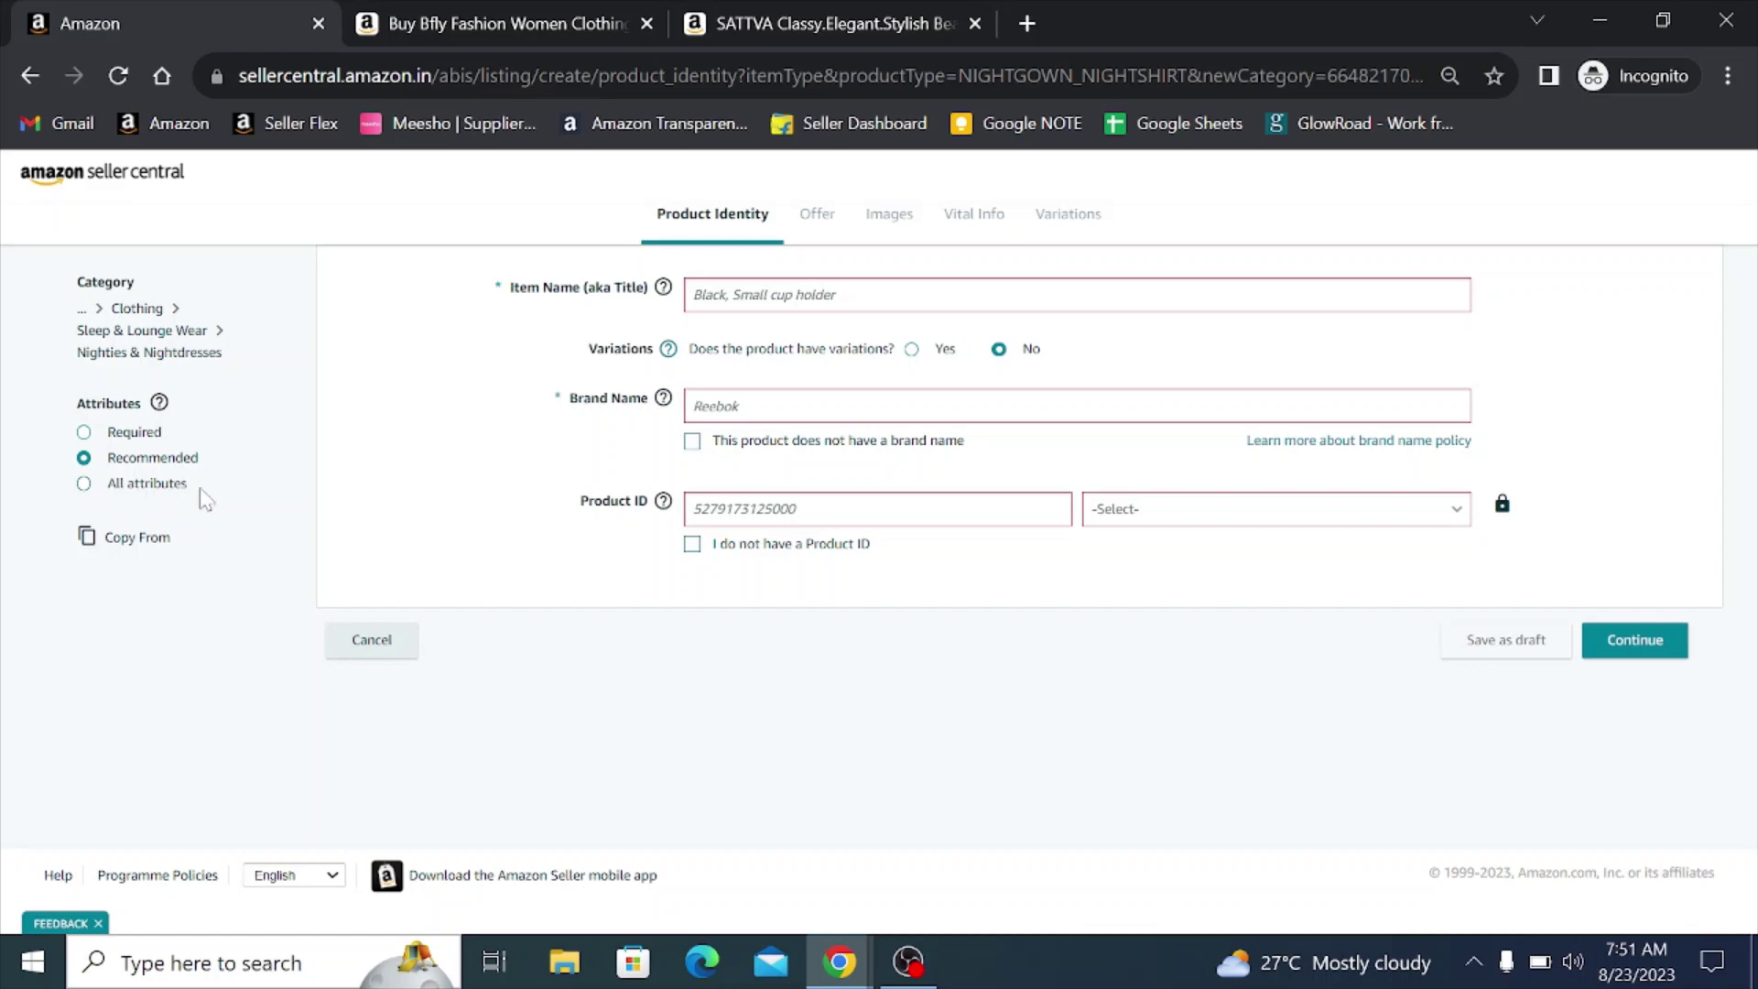
- Show all listing attributes, then copy the nightdress title from the live product page
click(83, 485)
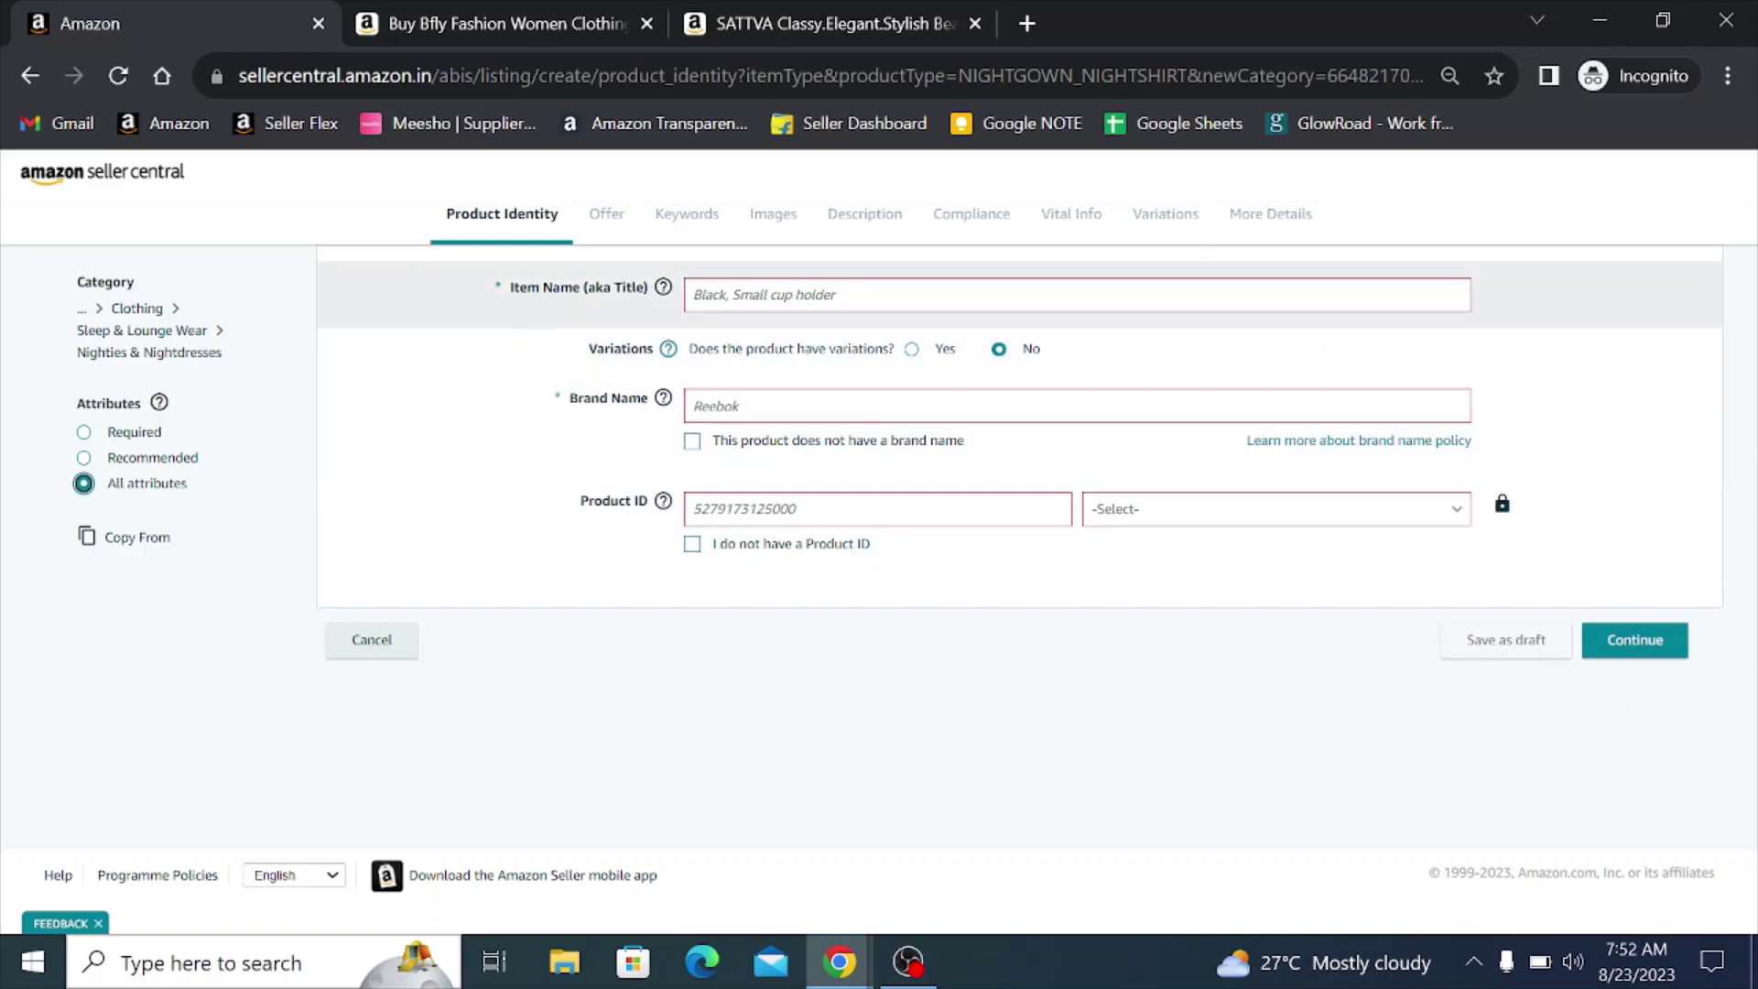
click(450, 14)
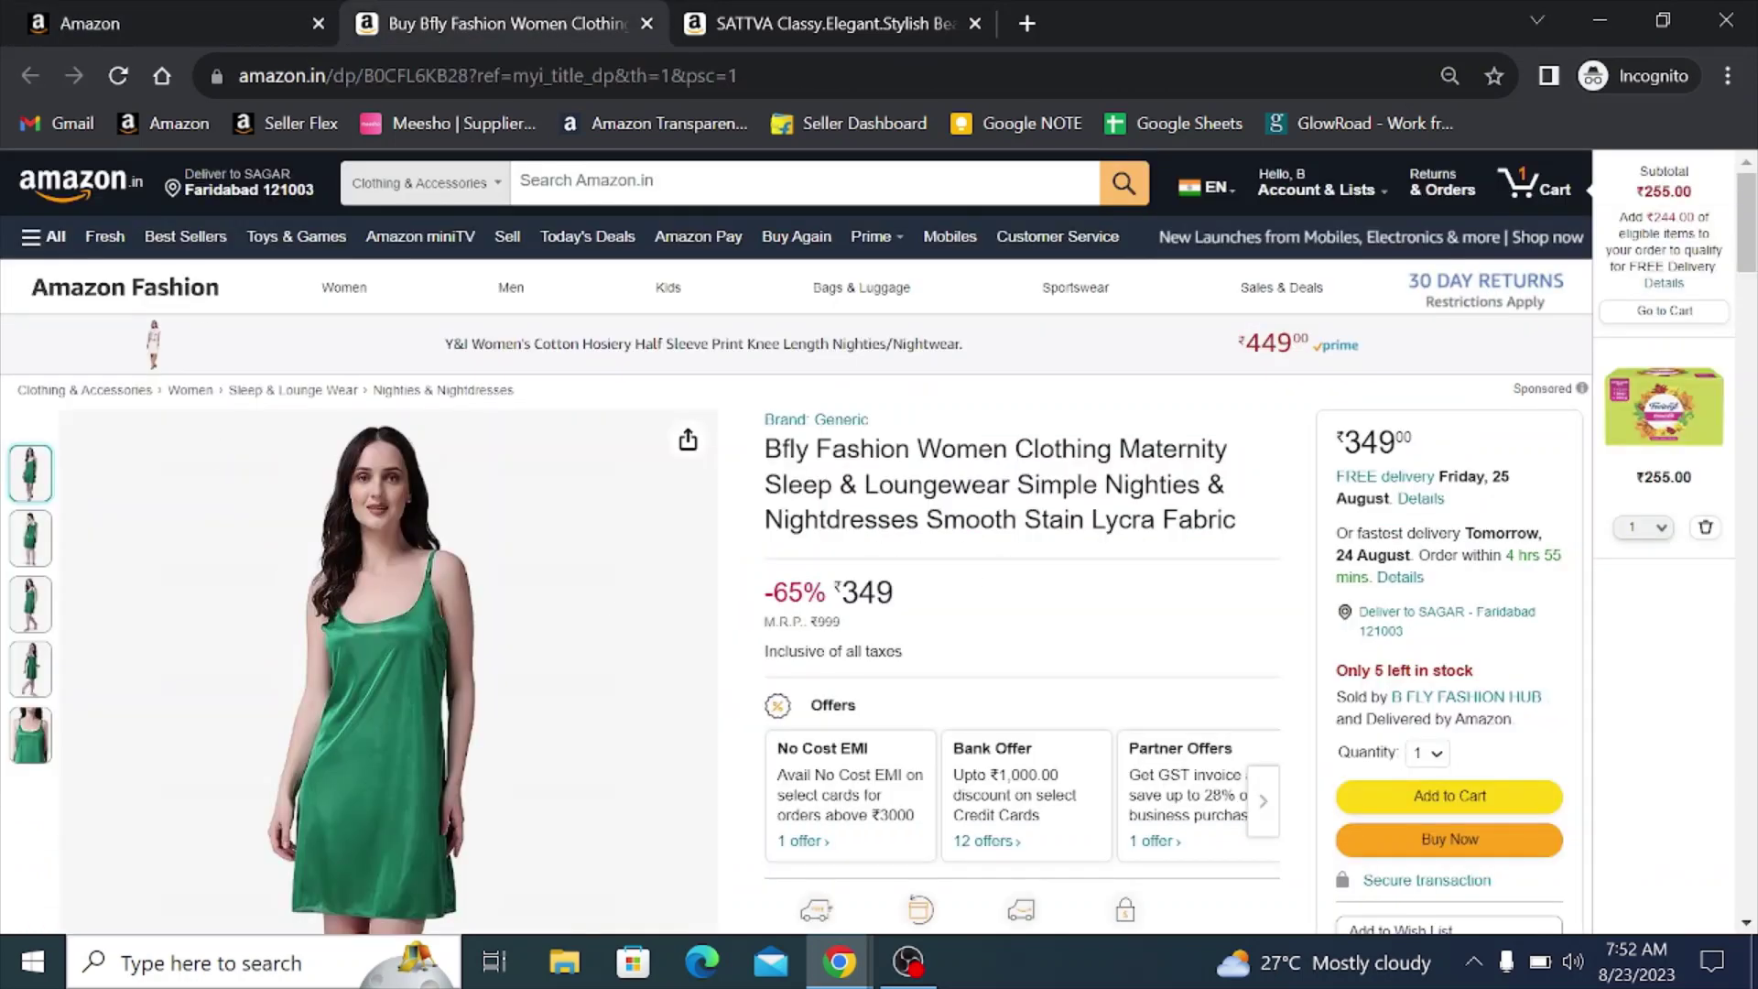
drag(766, 448, 838, 485)
key(ctrl+c)
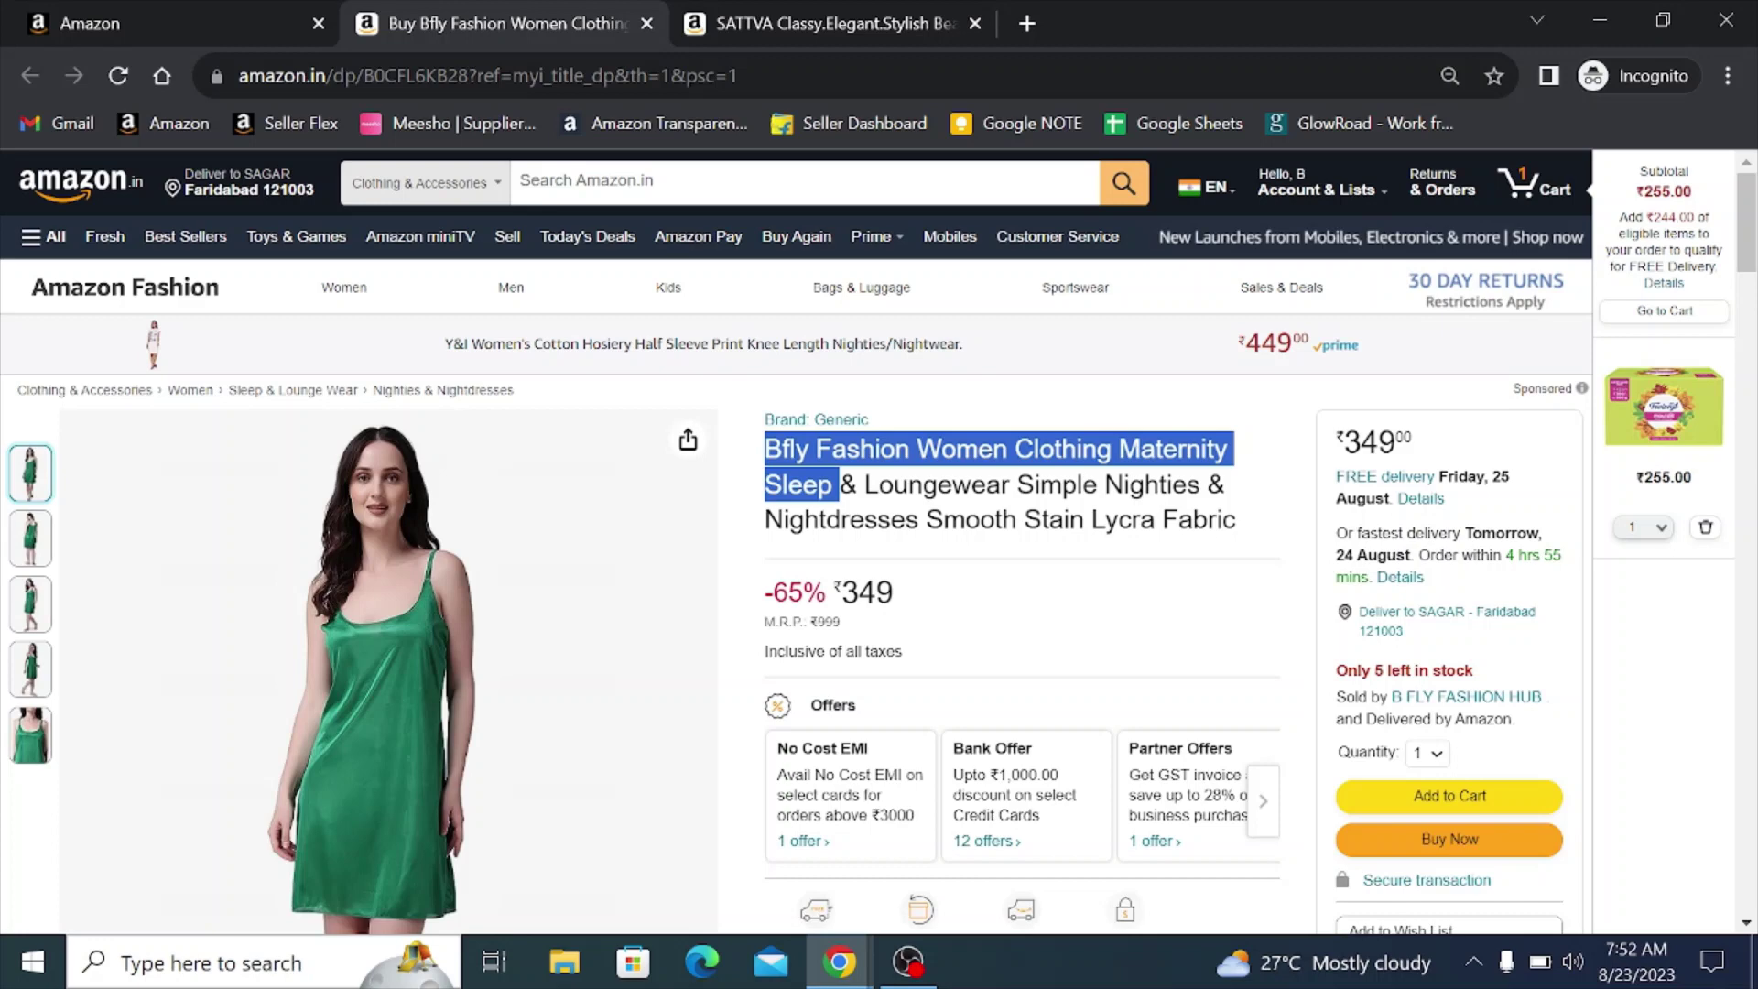
click(174, 23)
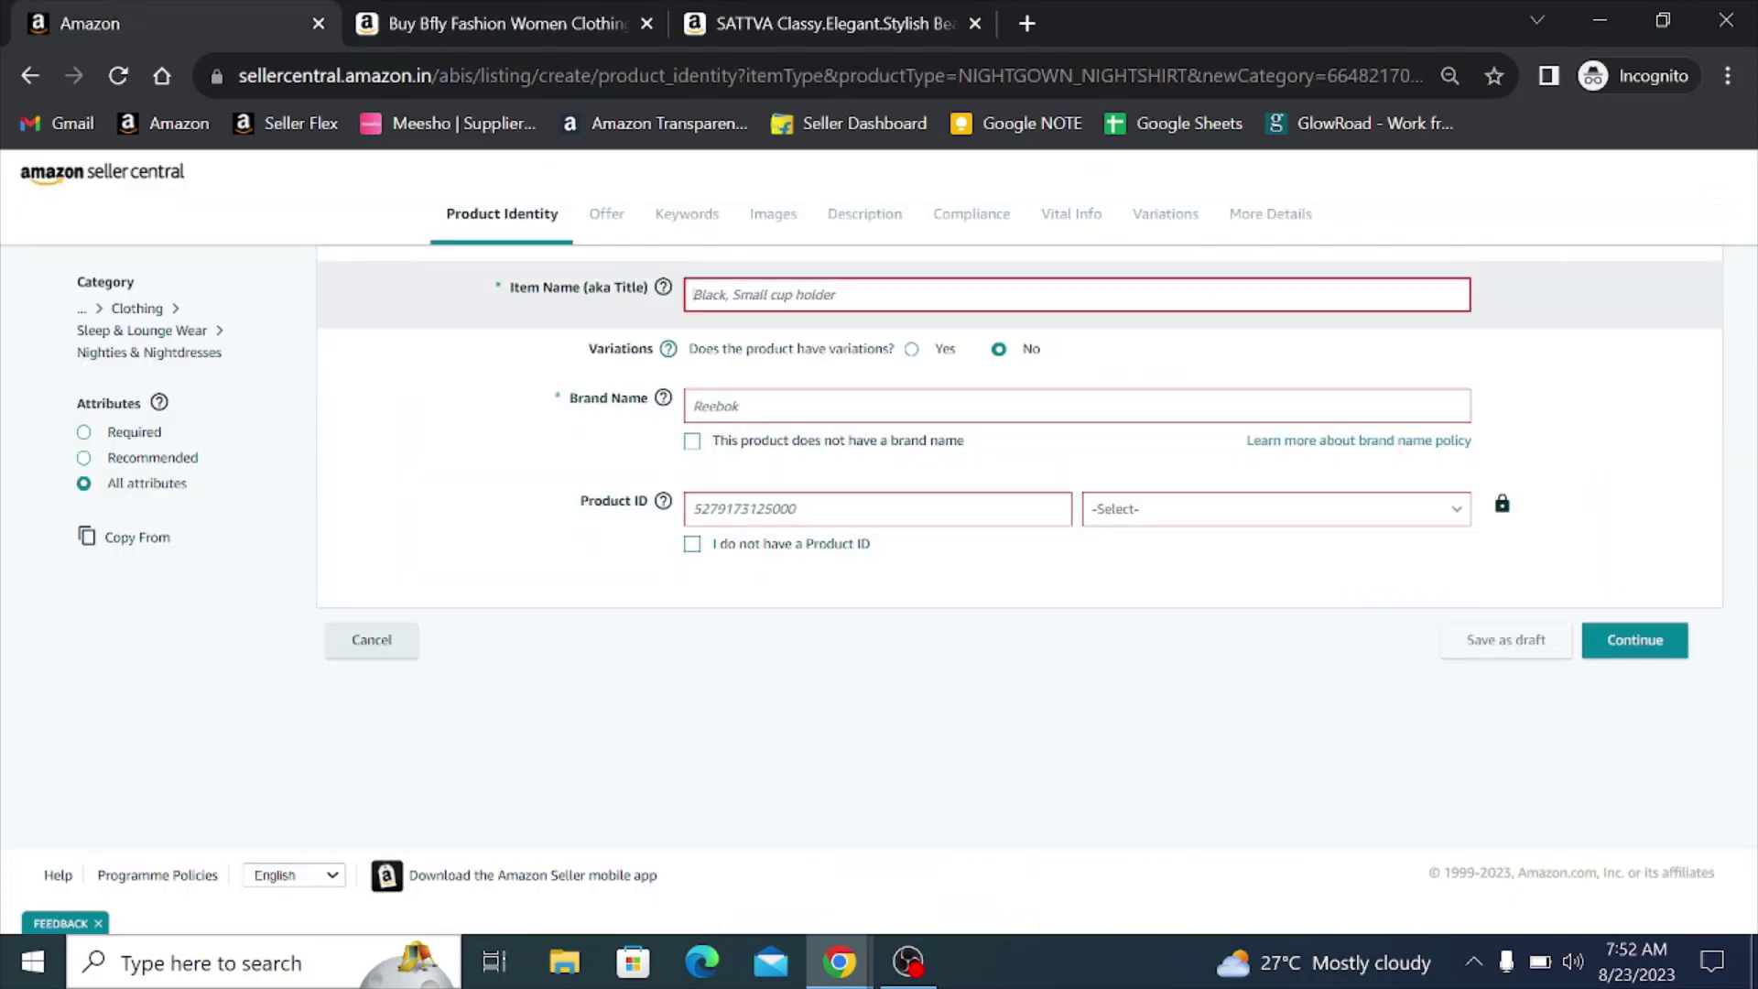
- Paste the copied title into Item Name and edit it to 'Bfly Fashion Women Clothing Top Night Dress'
key(ctrl+v)
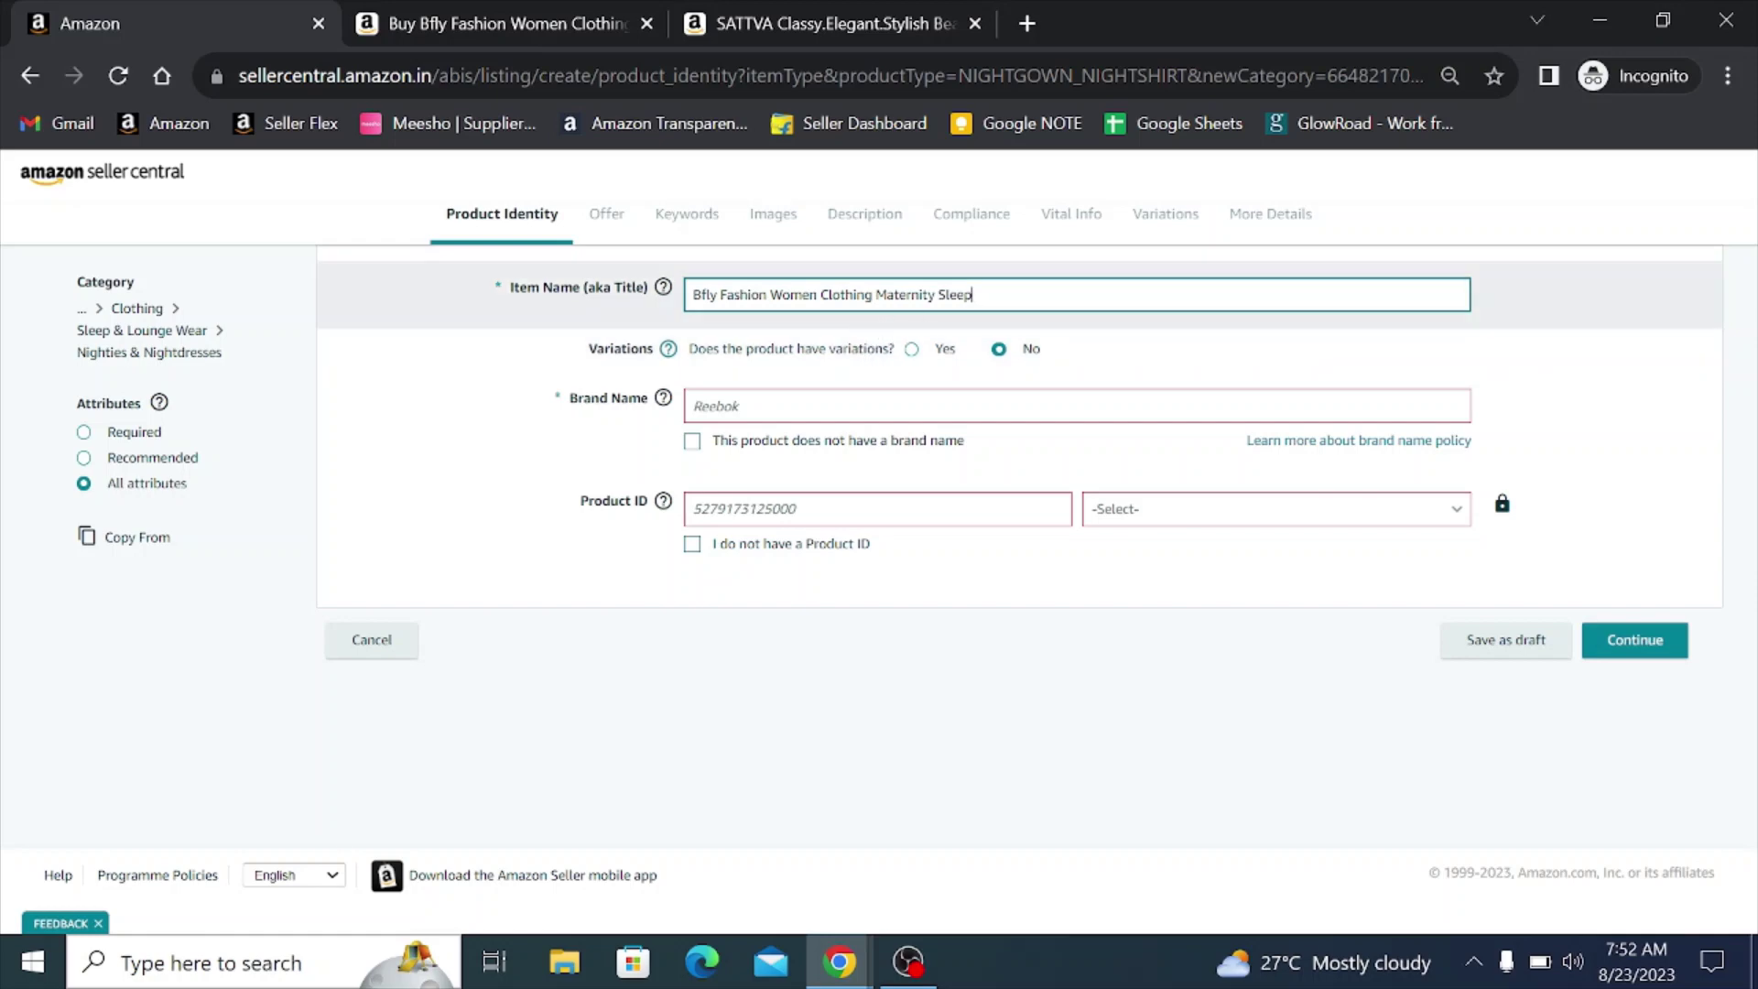
key(BackSpace)
key(BackSpace)
key(BackSpace)
key(BackSpace)
key(BackSpace)
key(BackSpace)
key(BackSpace)
key(BackSpace)
key(BackSpace)
key(BackSpace)
key(BackSpace)
key(BackSpace)
key(BackSpace)
key(BackSpace)
key(BackSpace)
key(BackSpace)
text(Ni)
key(BackSpace)
key(BackSpace)
text(Top Night dress)
key(BackSpace)
key(BackSpace)
key(BackSpace)
key(BackSpace)
key(BackSpace)
text(Dress)
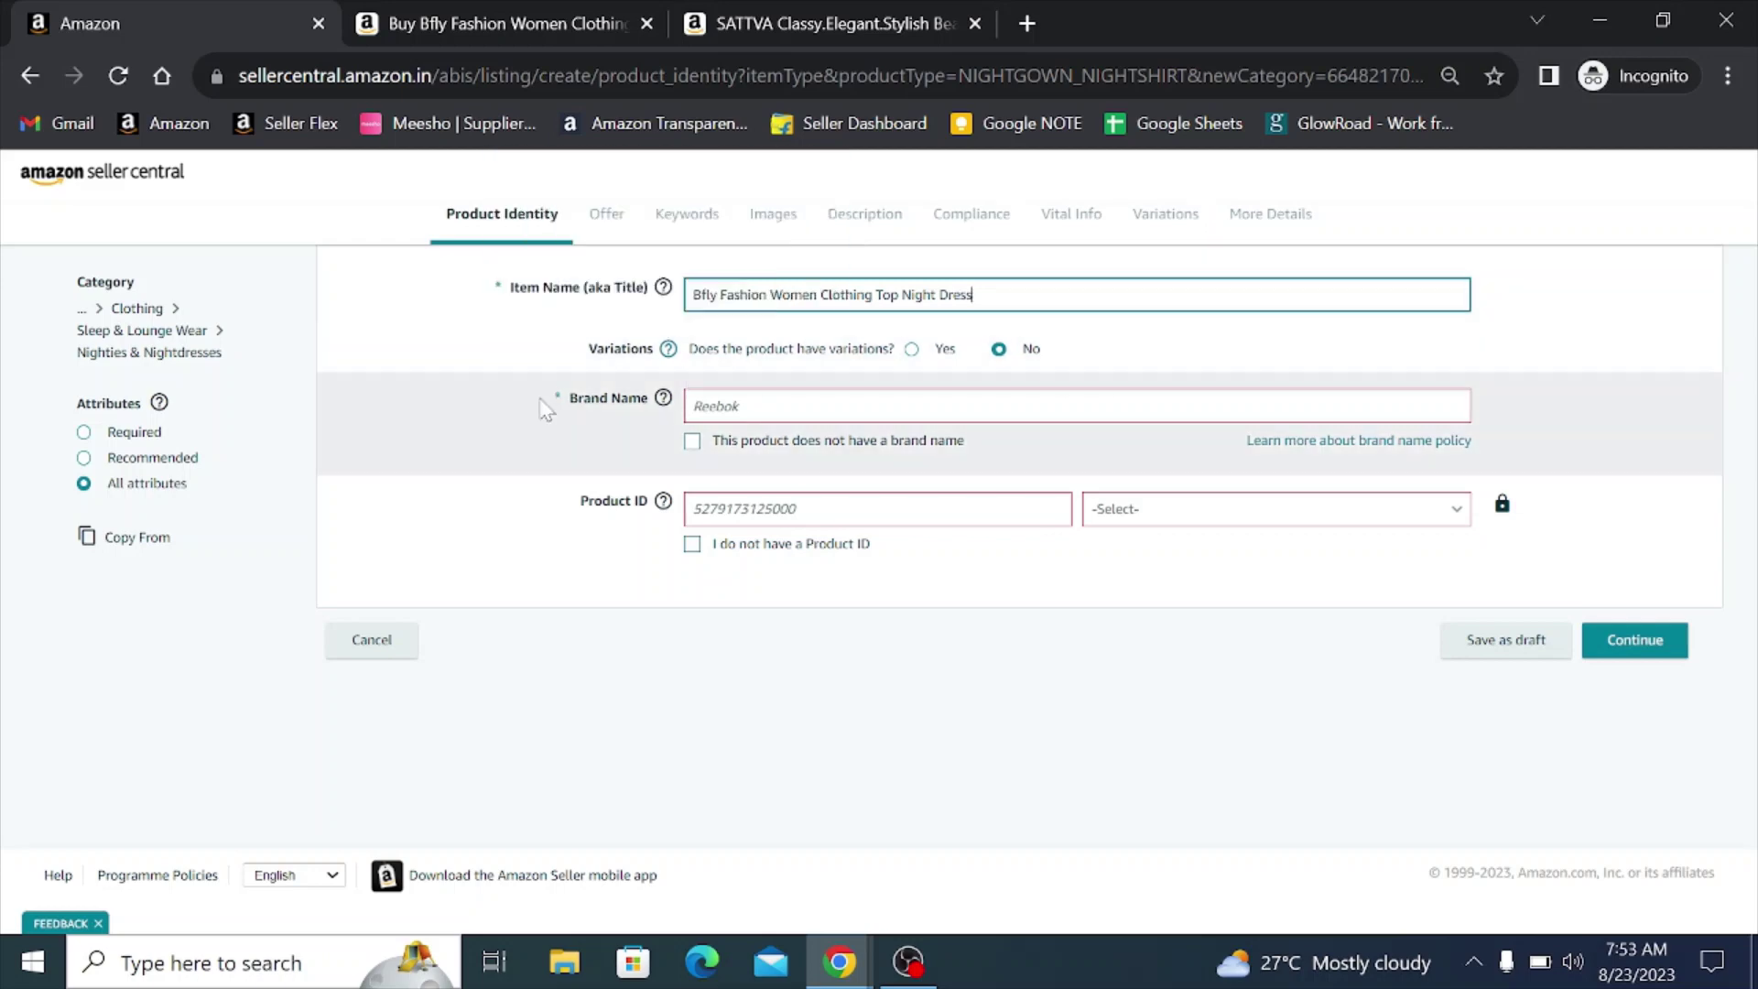
click(515, 356)
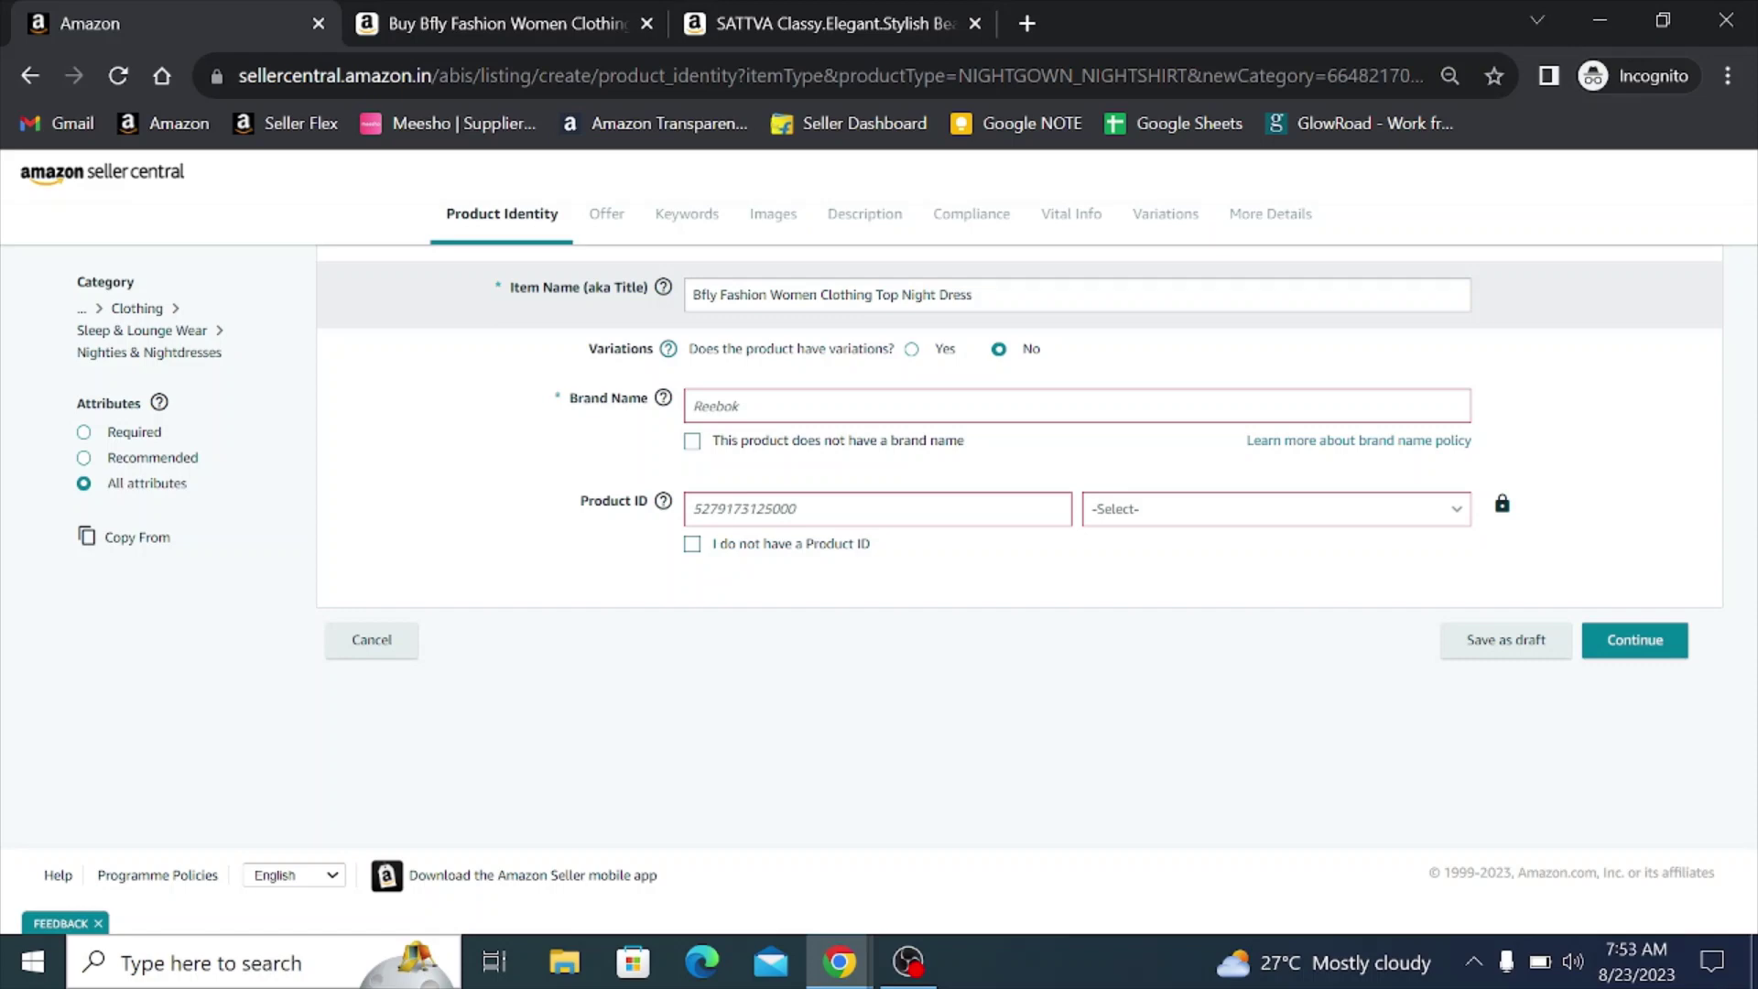
- Mark the product as having no brand name and no Product ID, then continue
click(848, 406)
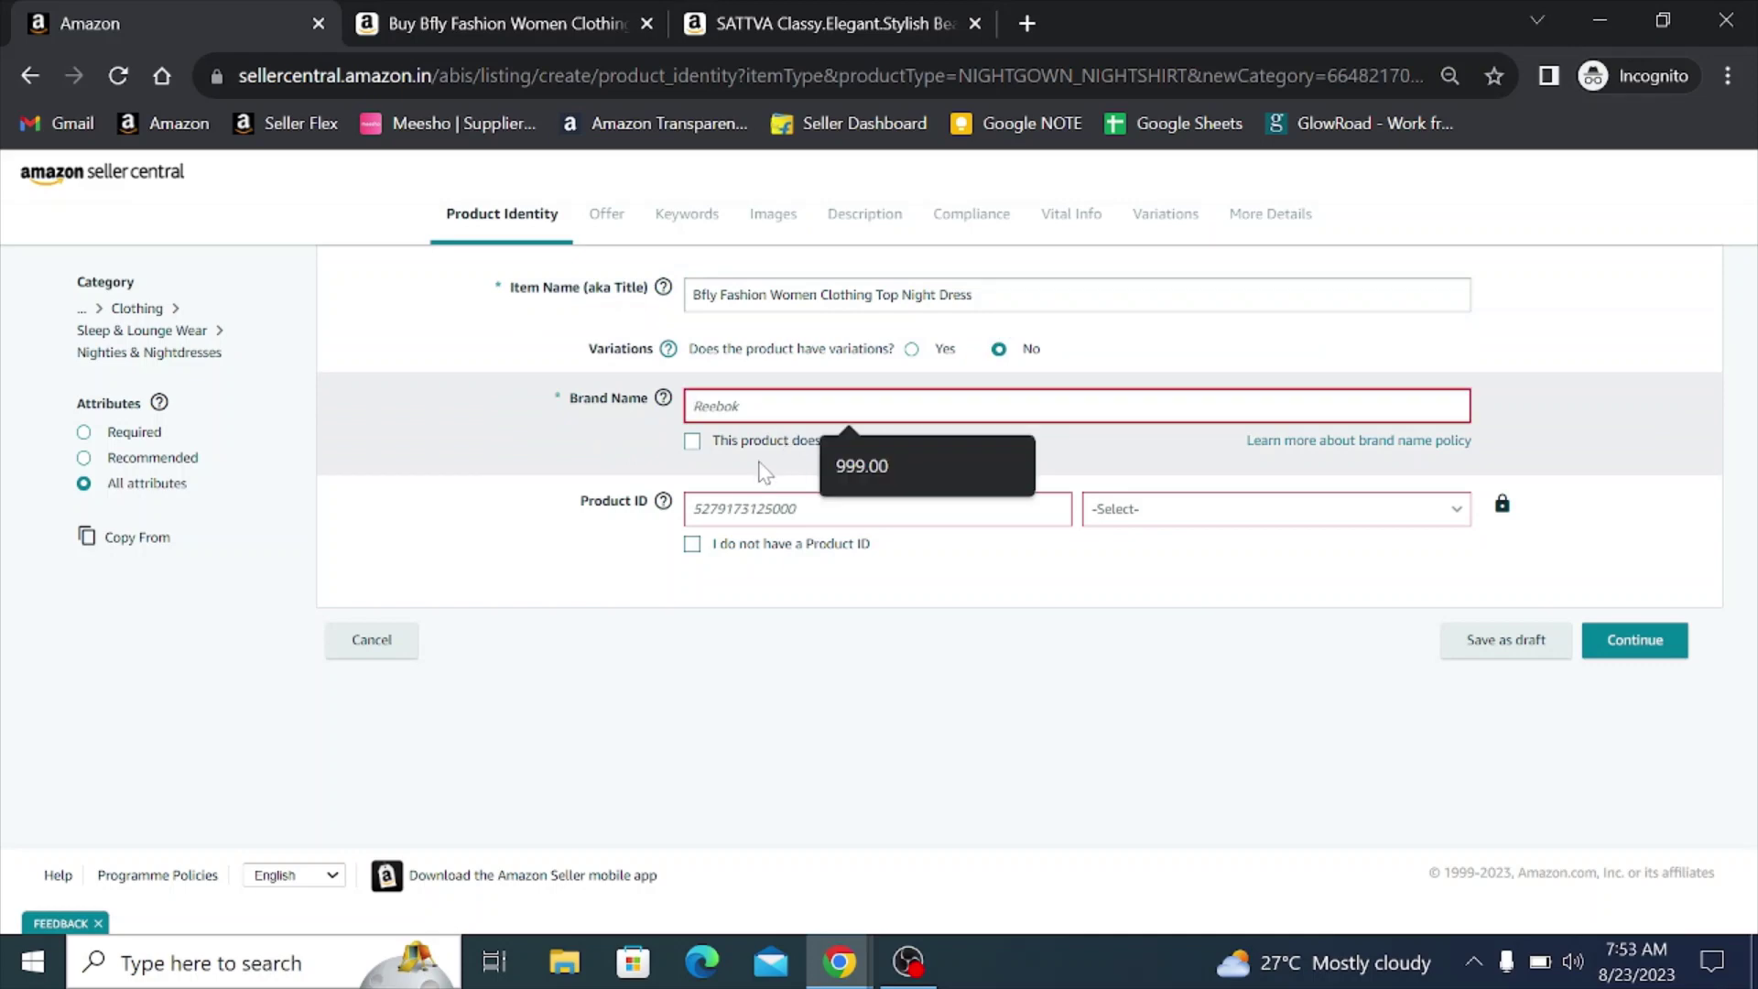
click(692, 443)
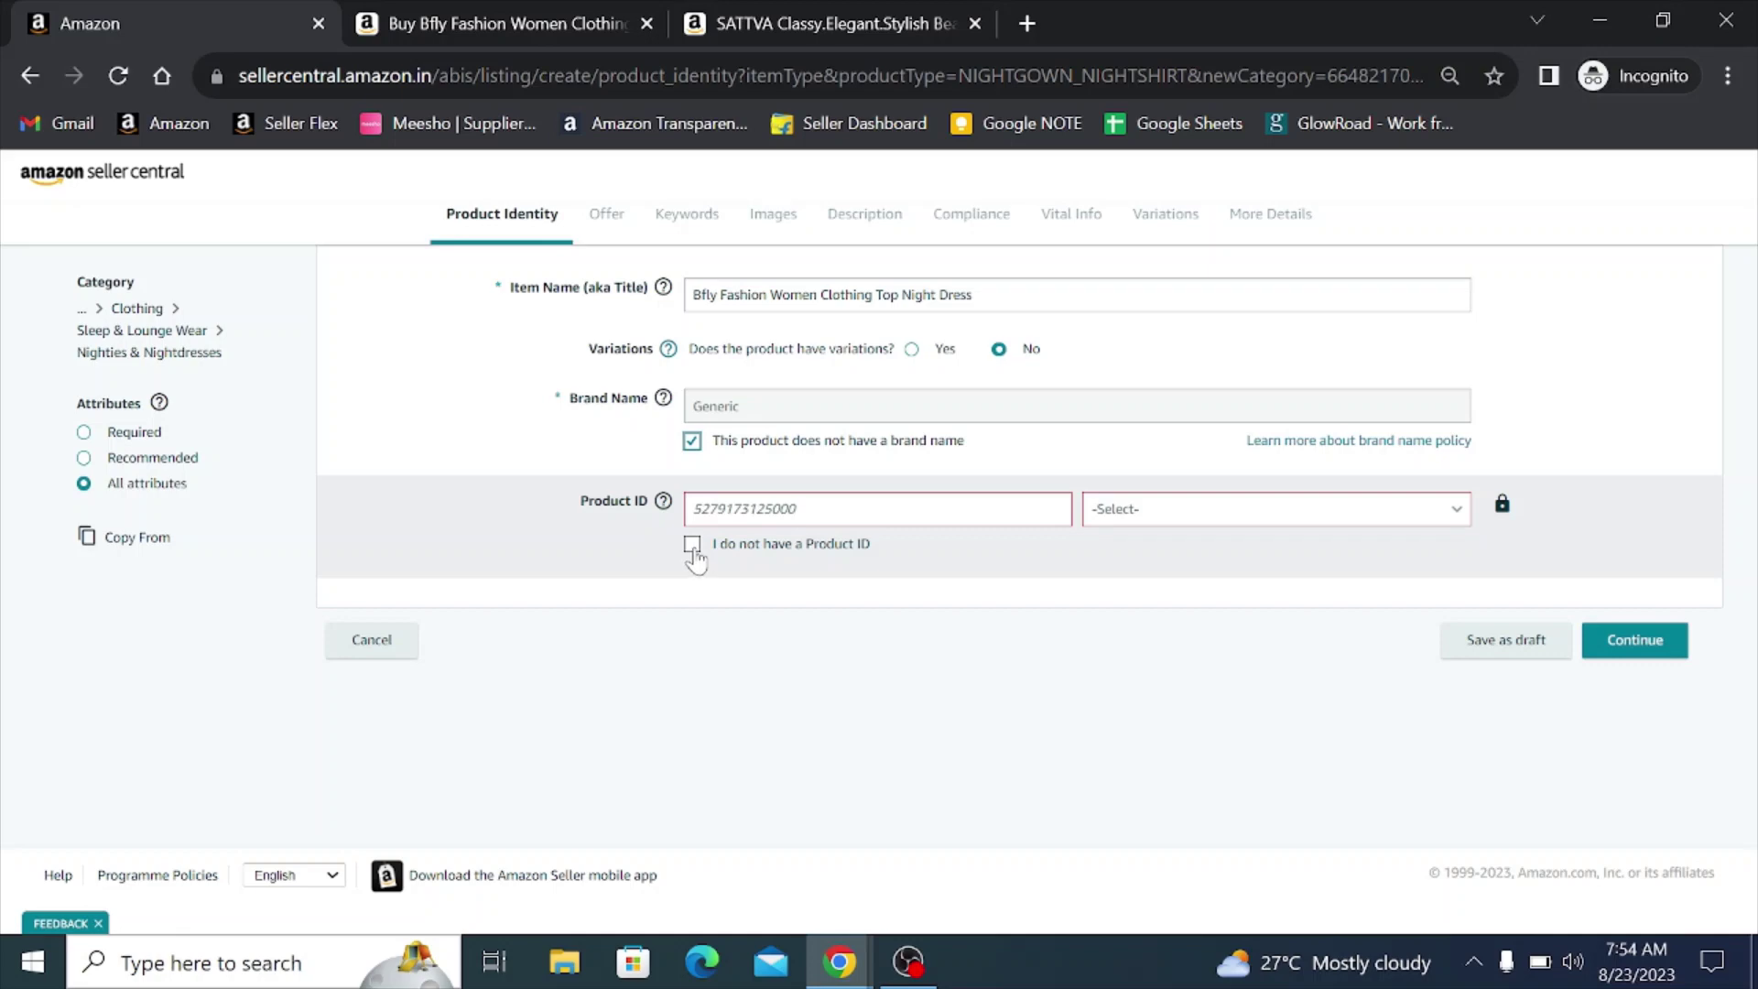
click(692, 545)
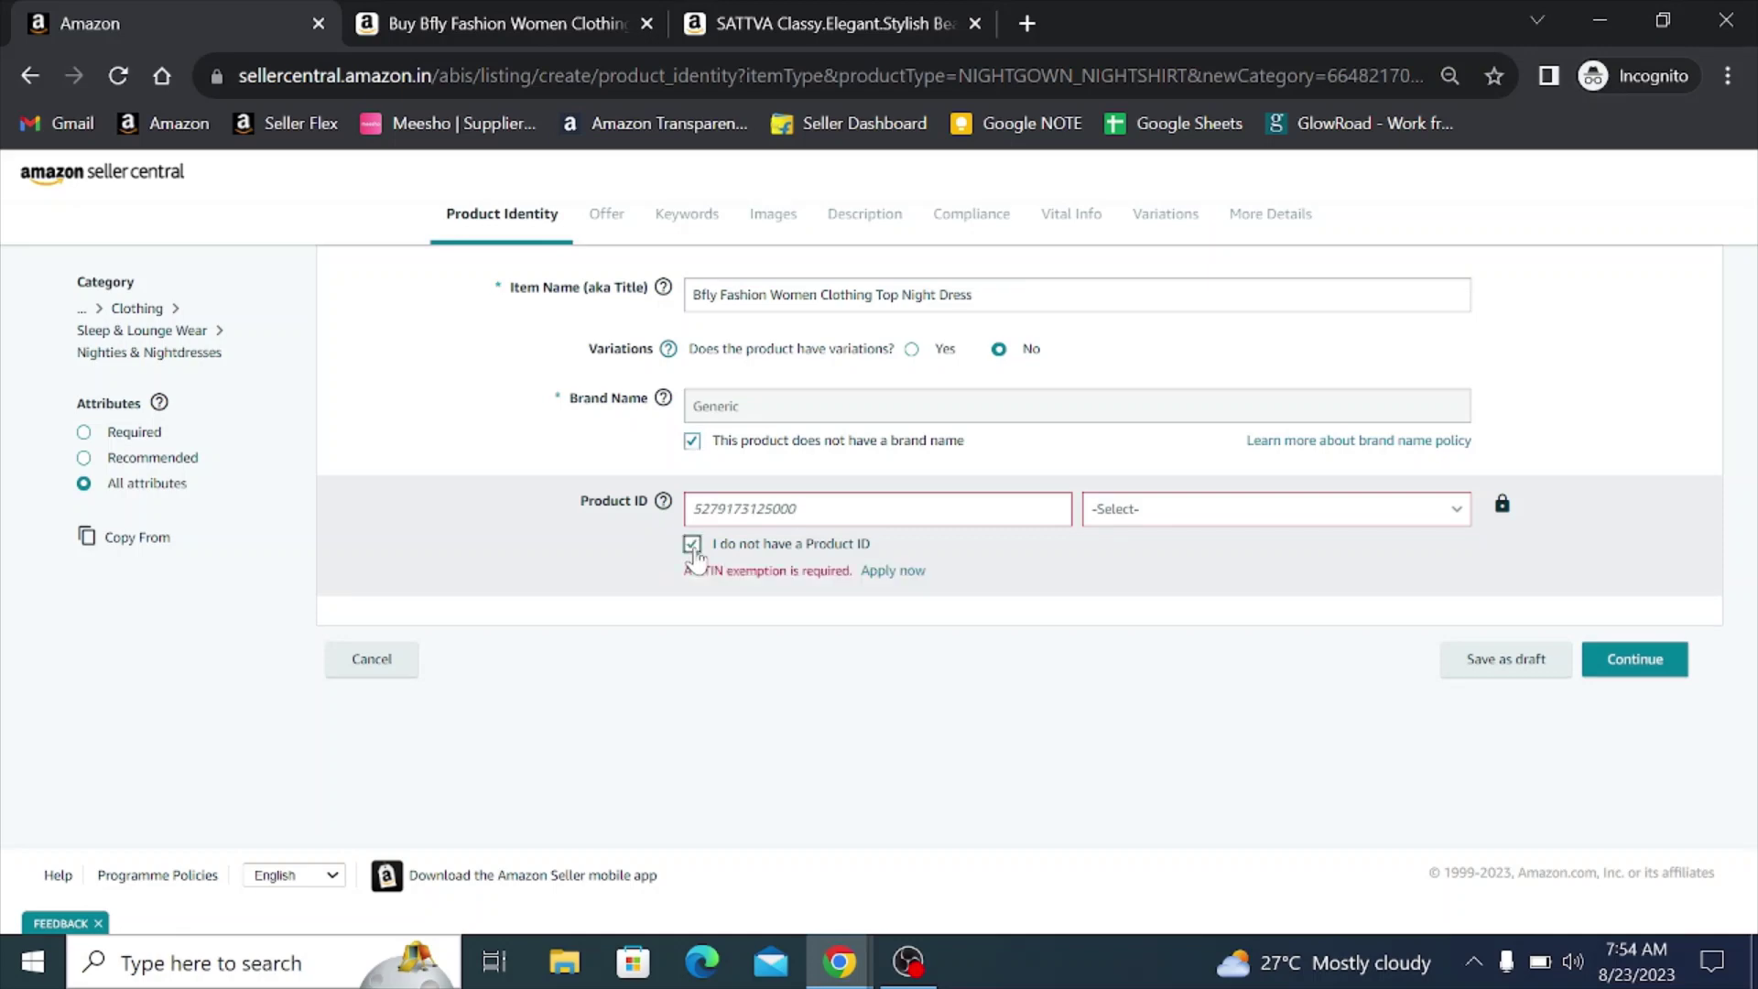
click(1631, 644)
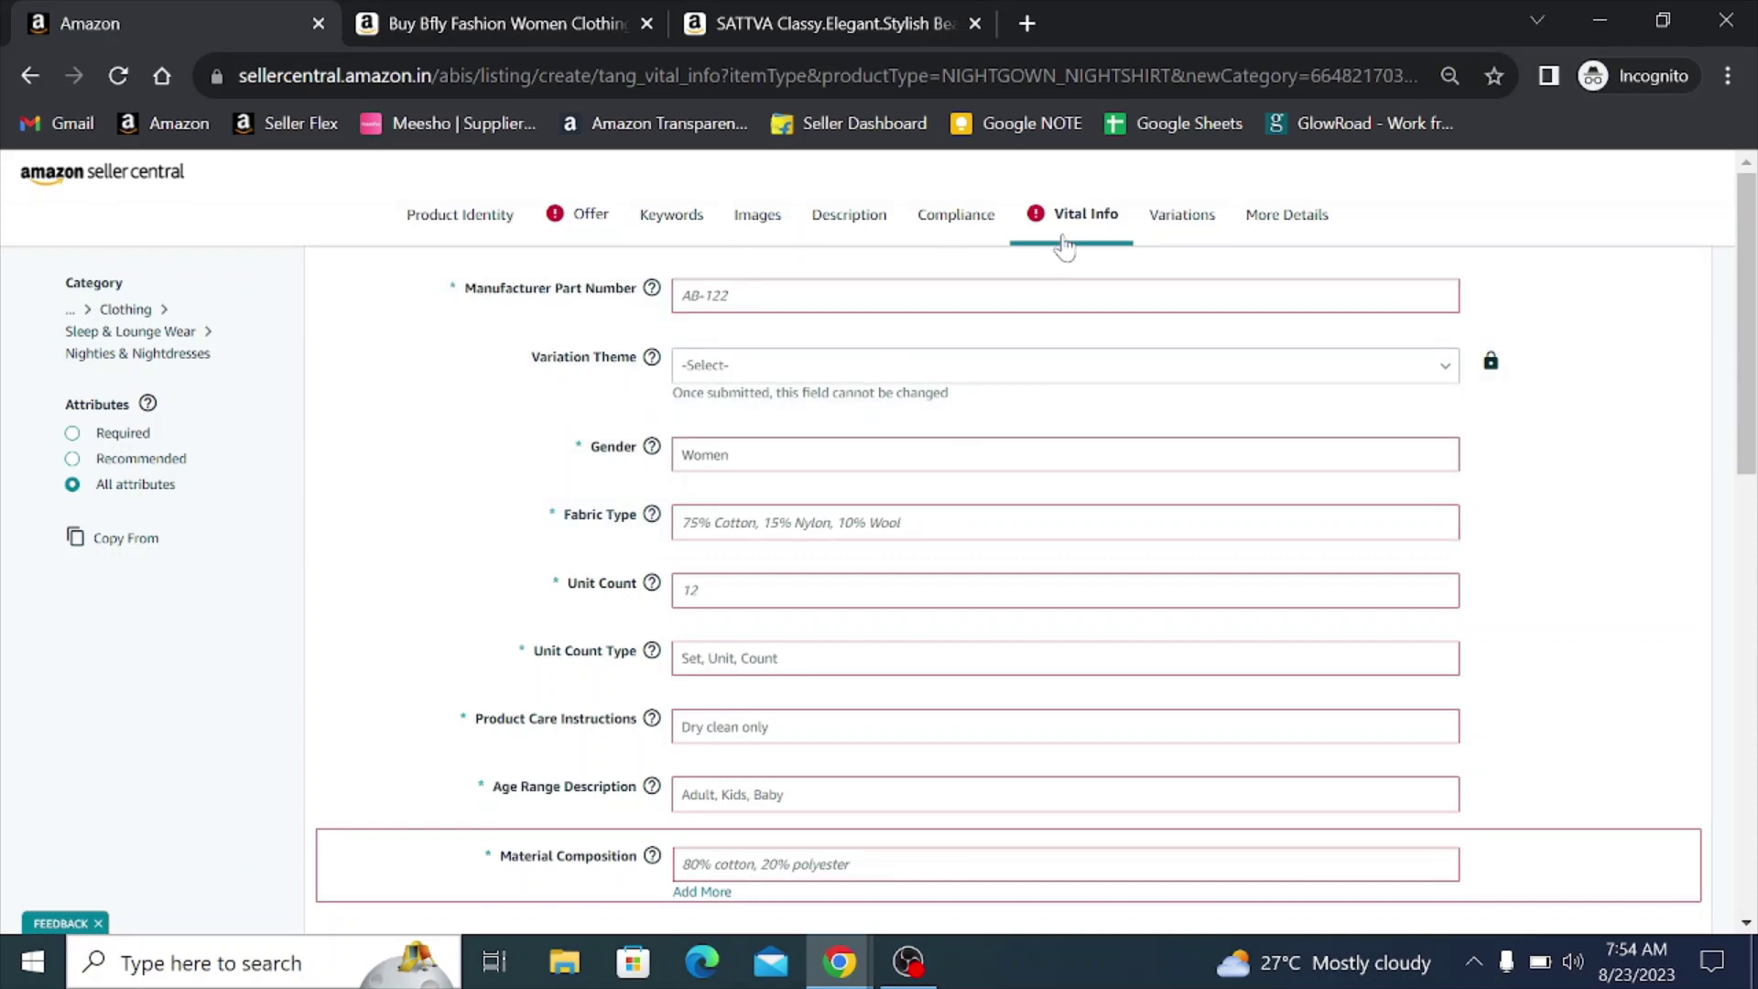
- Return to Product Identity to check the title, Generic brand and missing Product ID
click(460, 215)
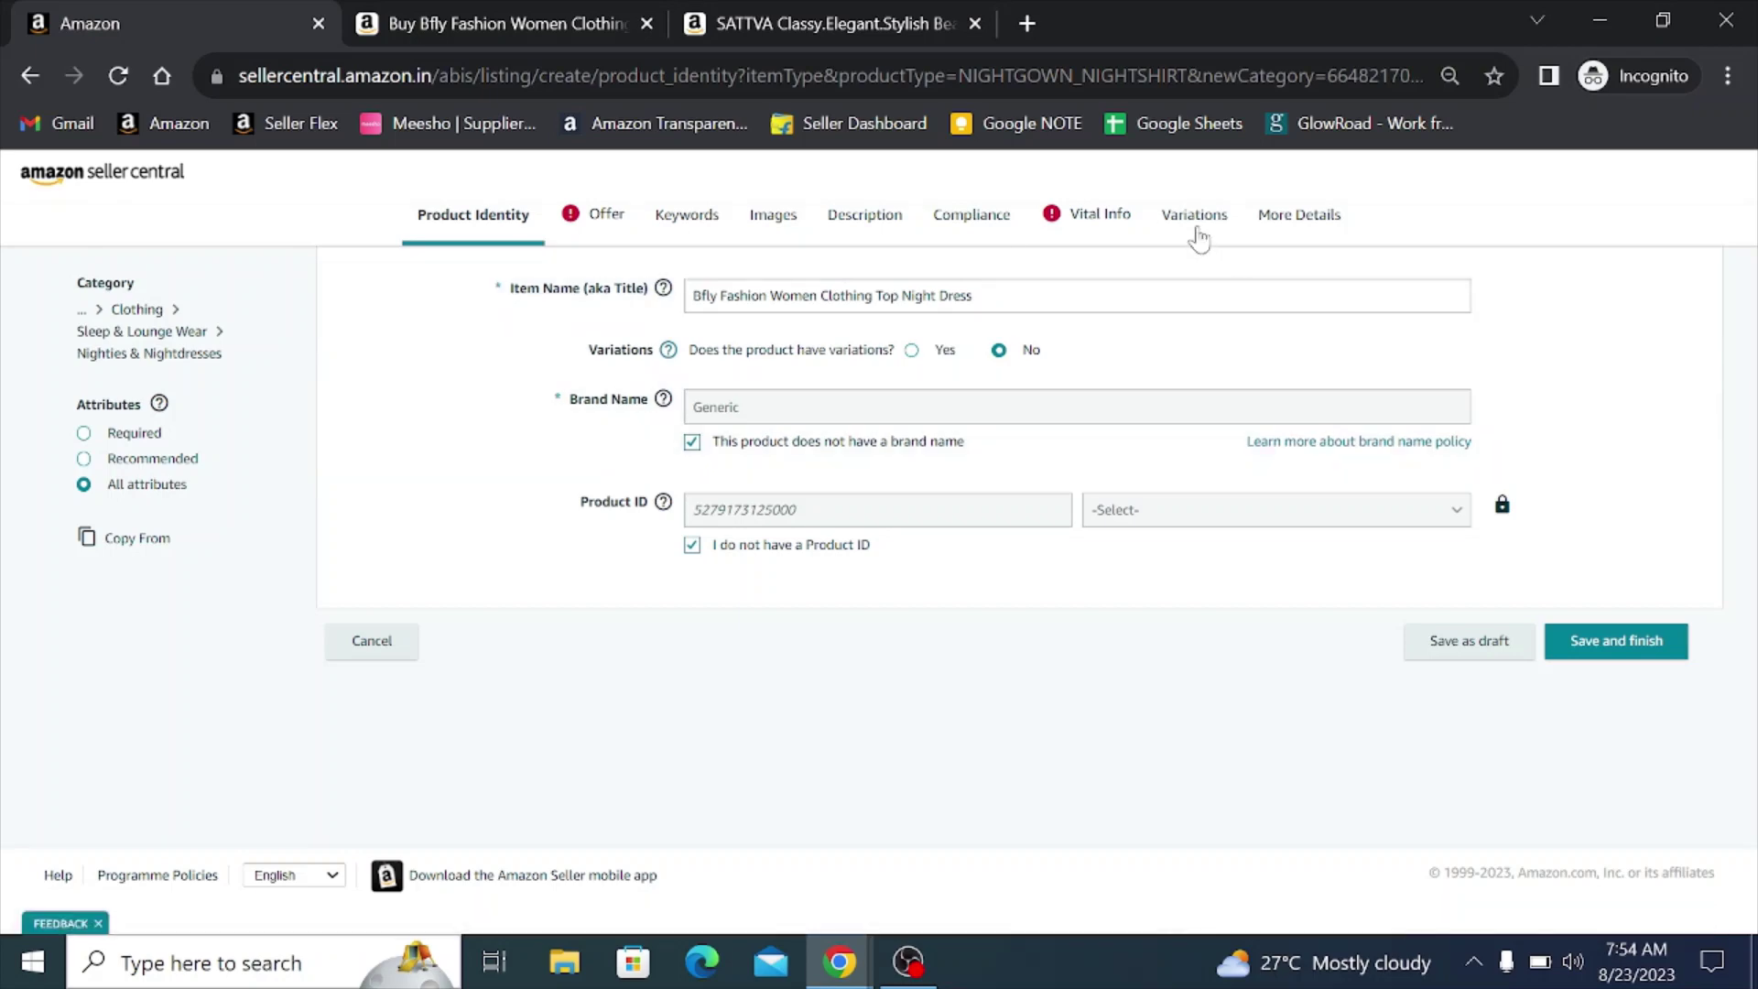
- Open the Variations section offering Size, Number of Items, Color and Material Type
click(1195, 227)
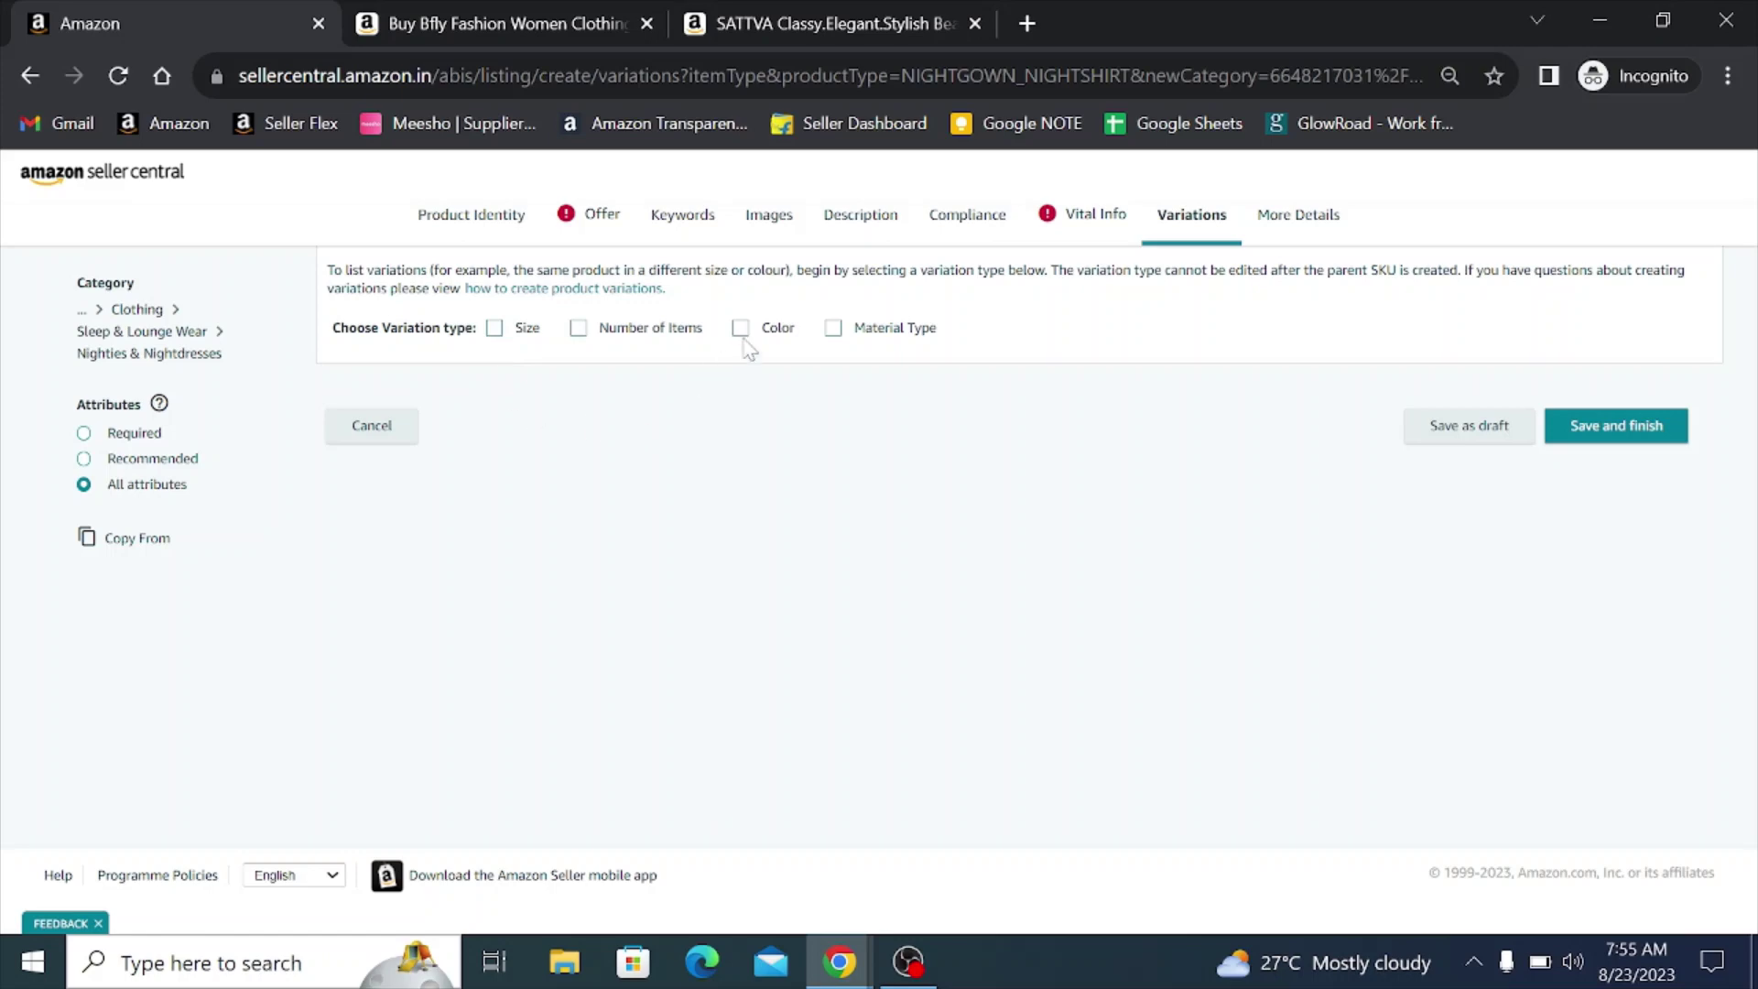
click(531, 24)
scroll(1059, 575, down, 6)
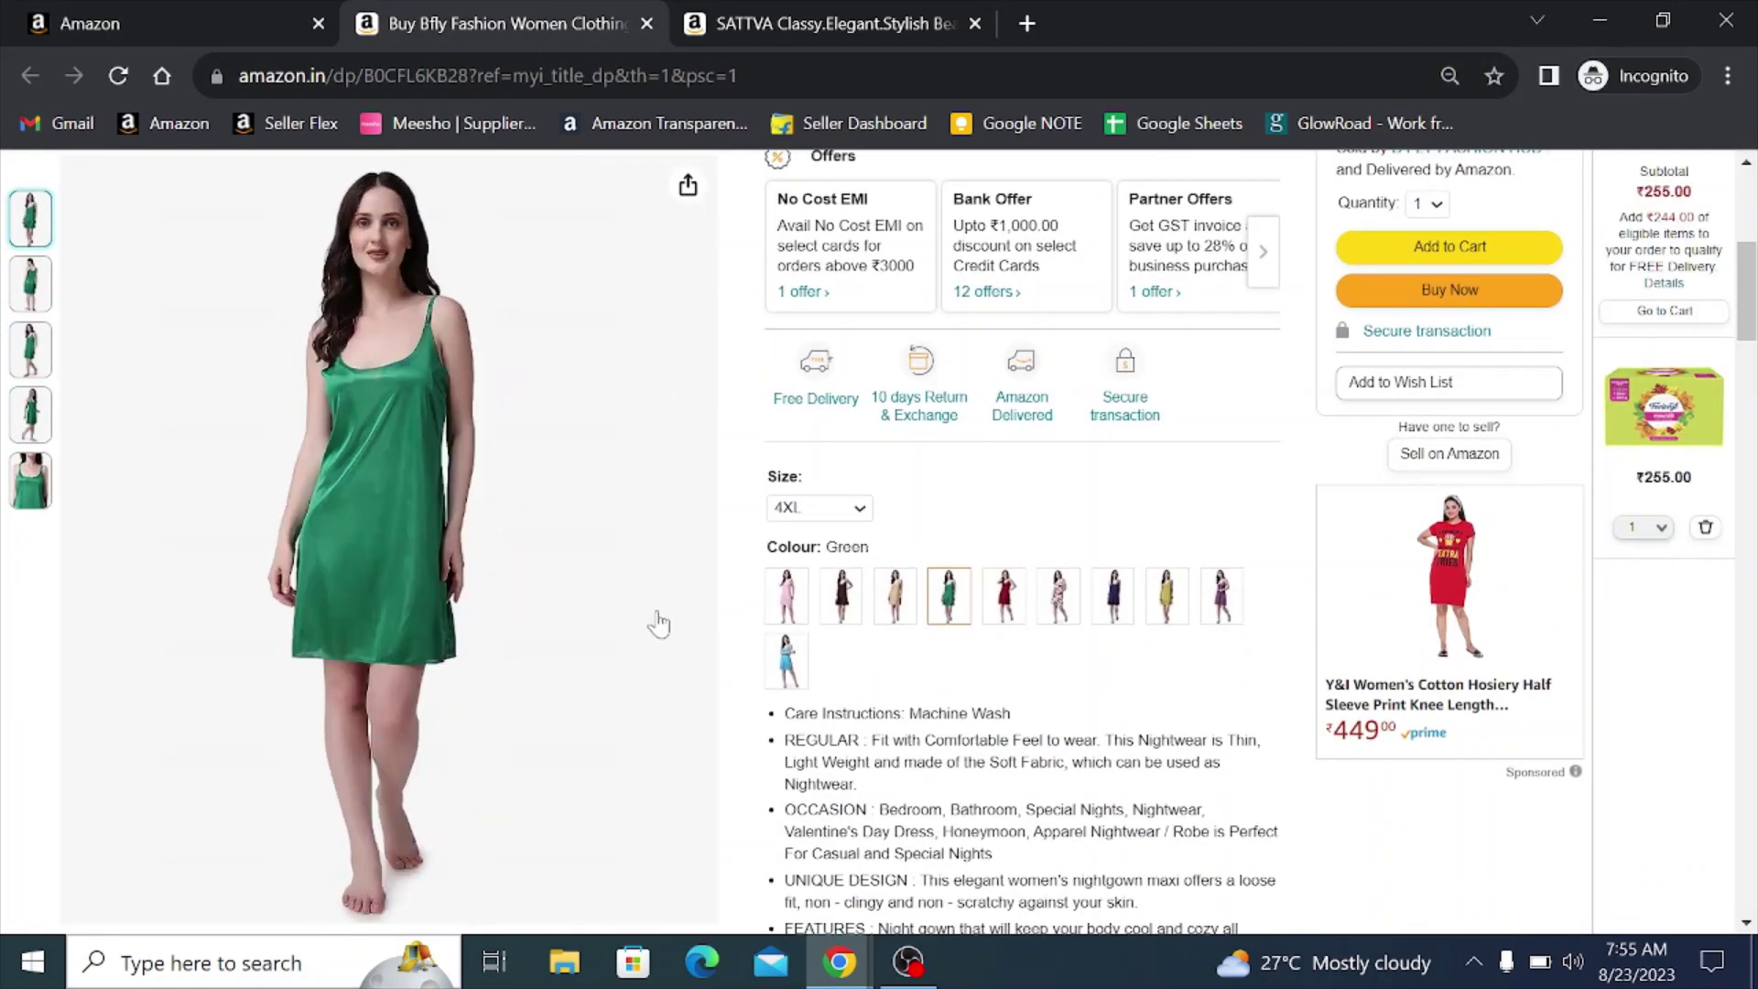
click(817, 512)
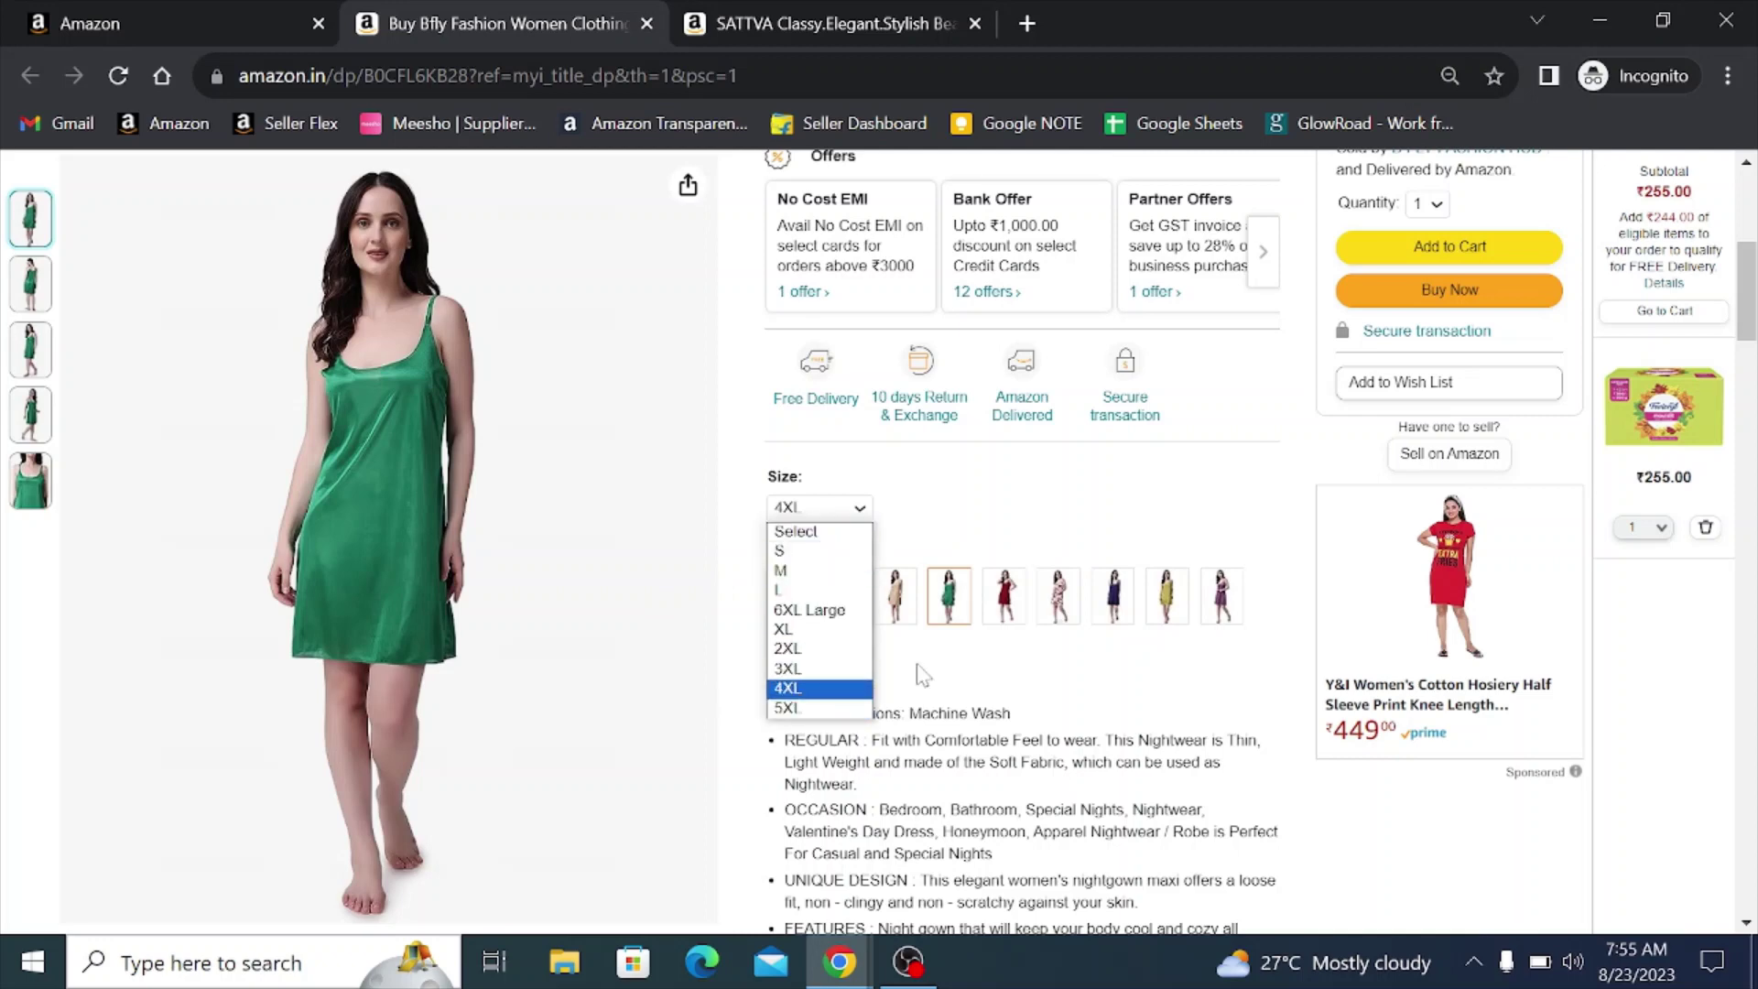
click(787, 687)
click(161, 28)
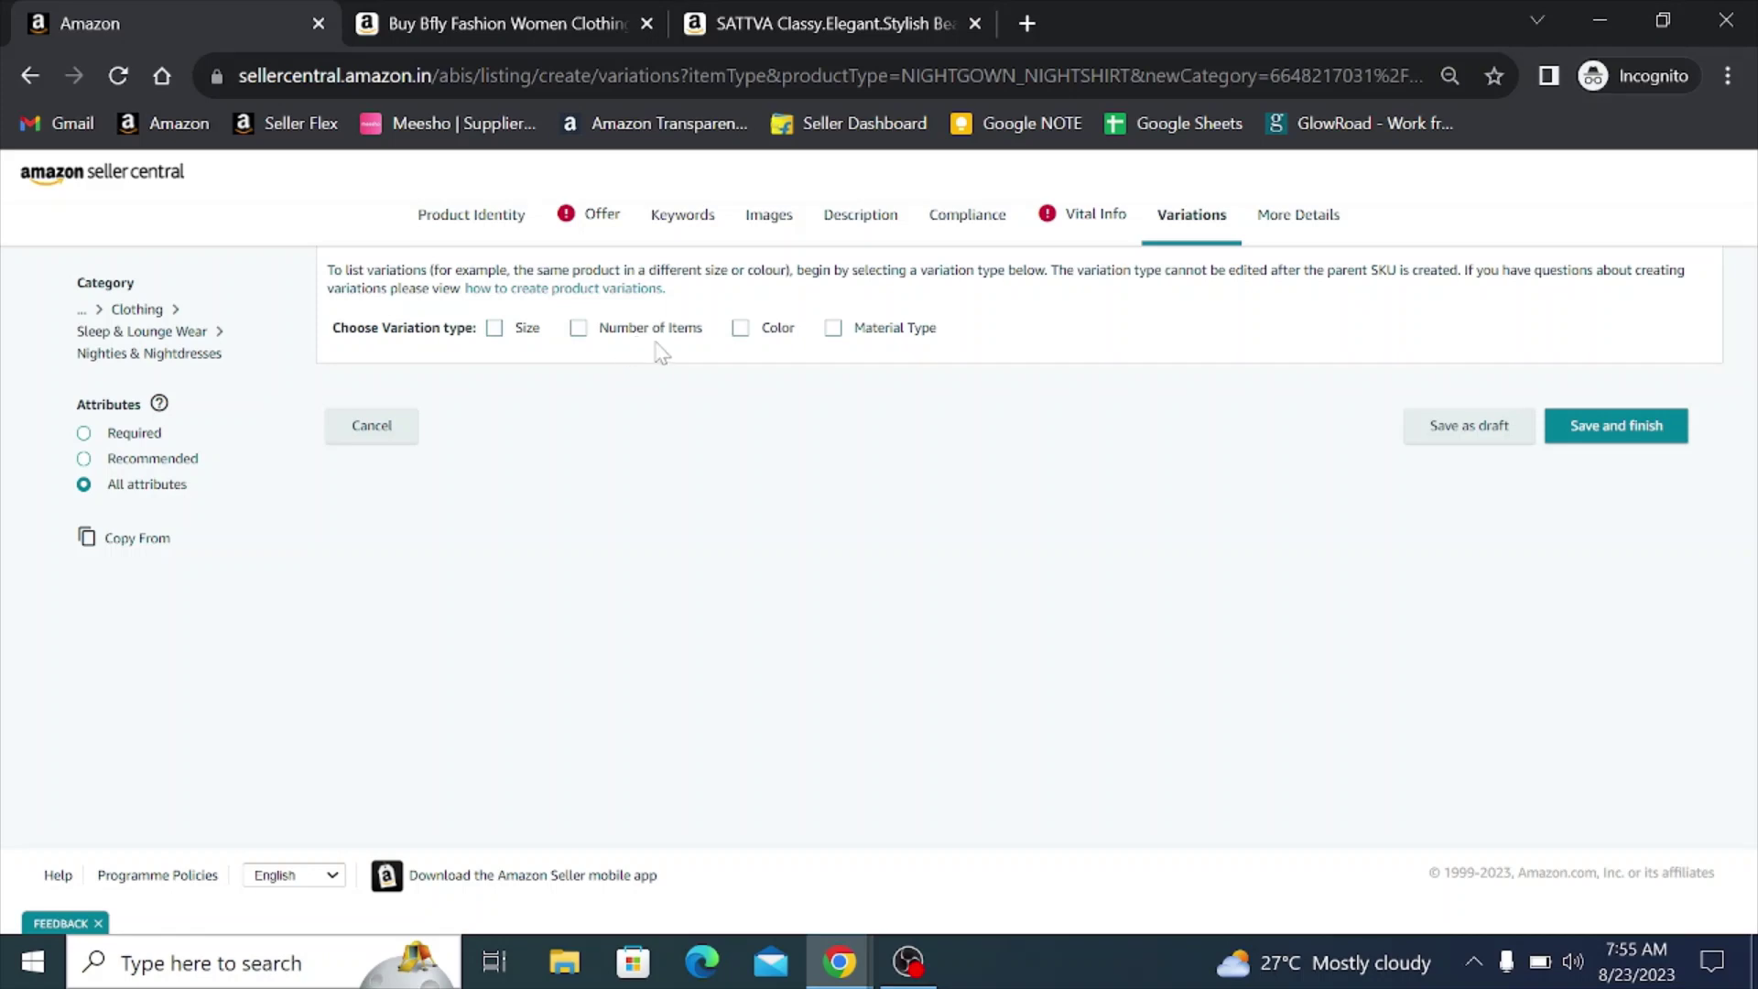
- Switch to the SATTVA bean refill product page showing the 1 kg size at ₹449.00
click(798, 20)
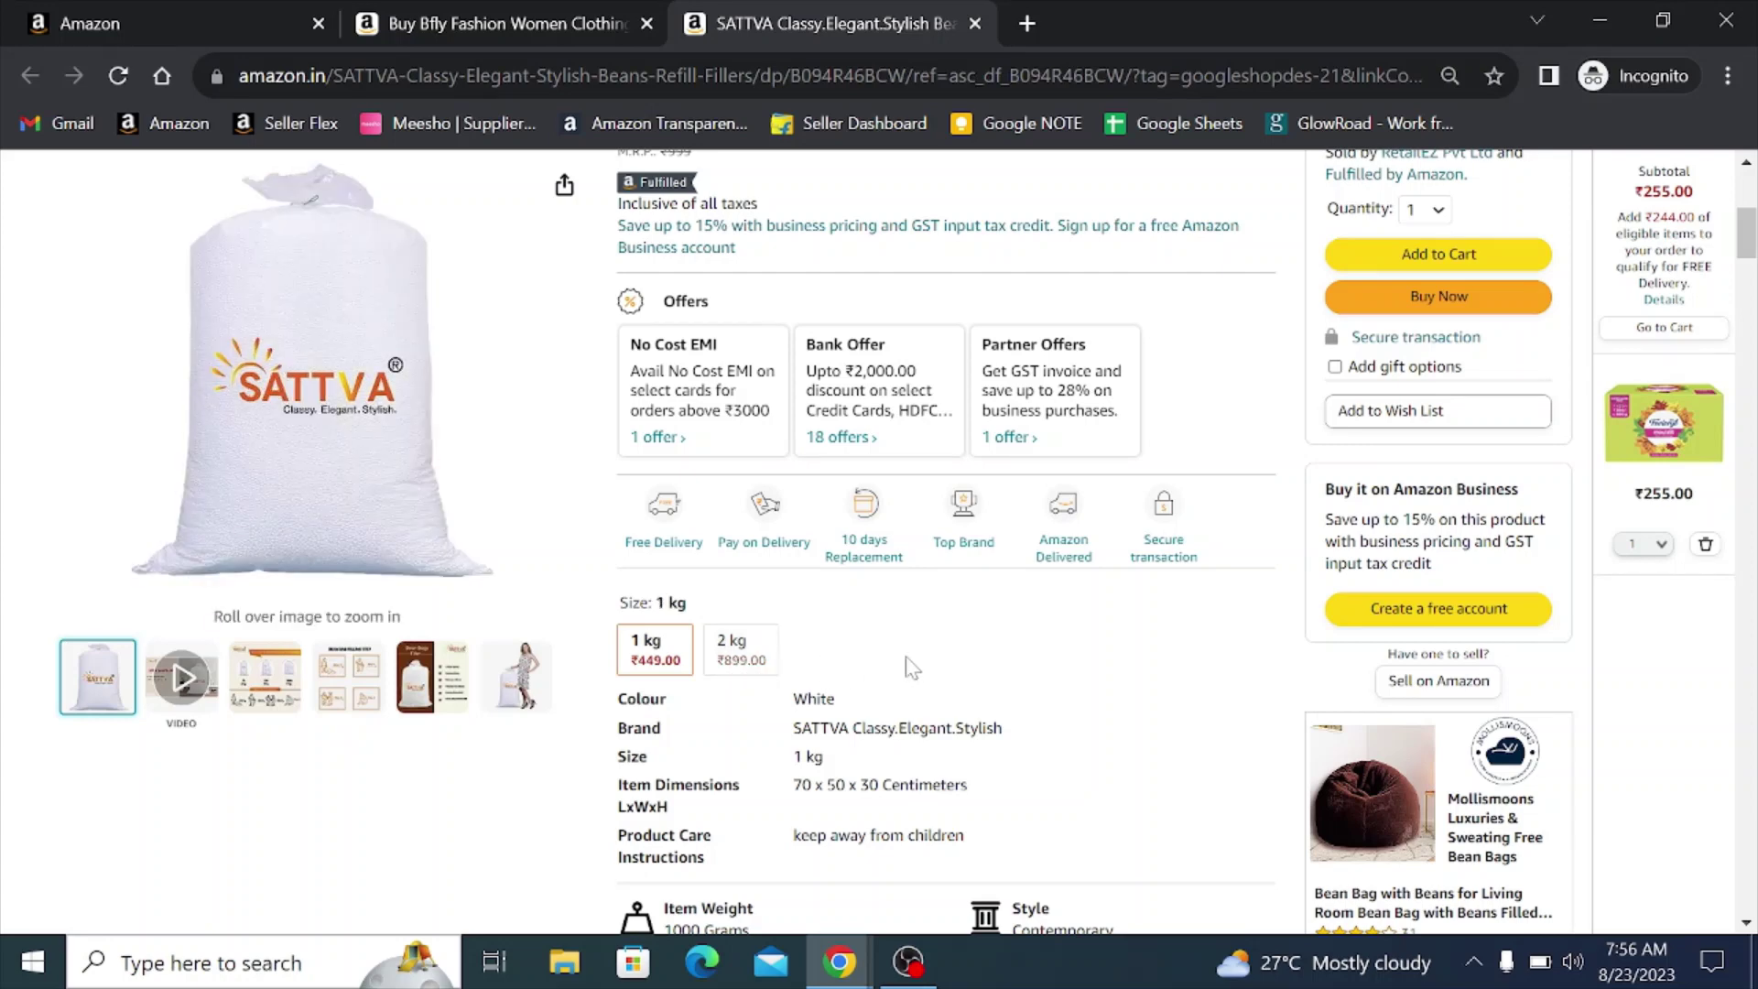
- Leave the SATTVA product page and return to the Seller Central variations tab
scroll(906, 673, up, 2)
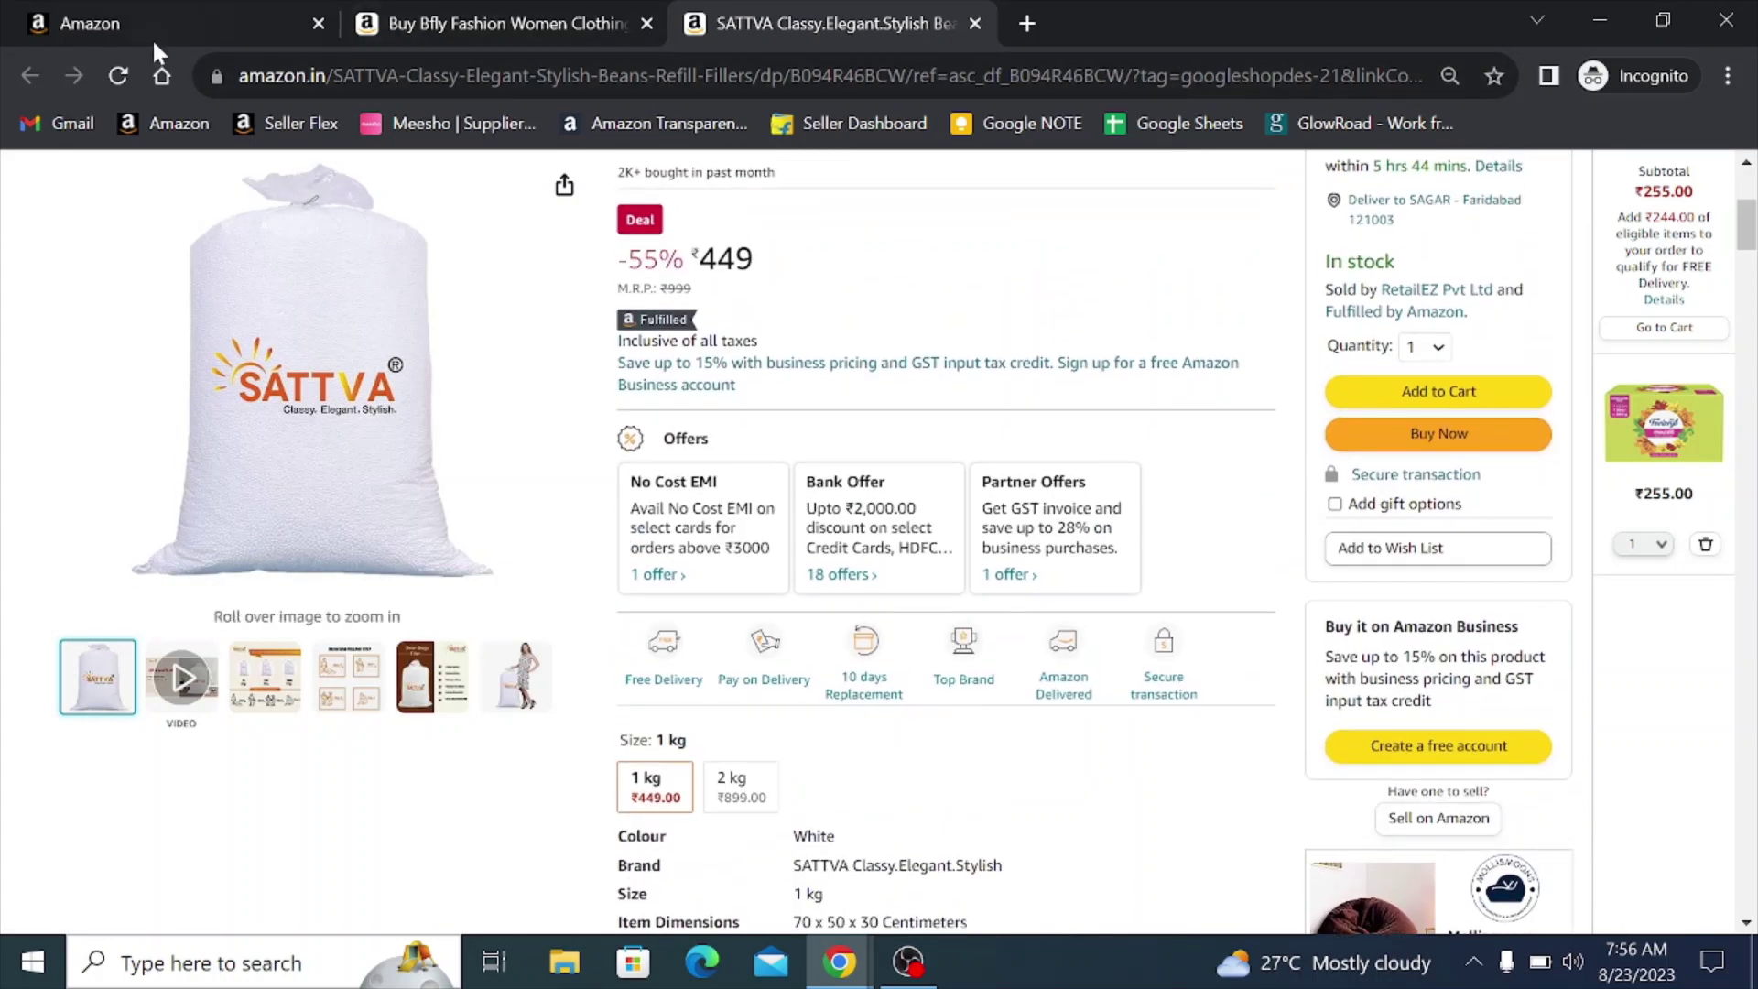
click(153, 37)
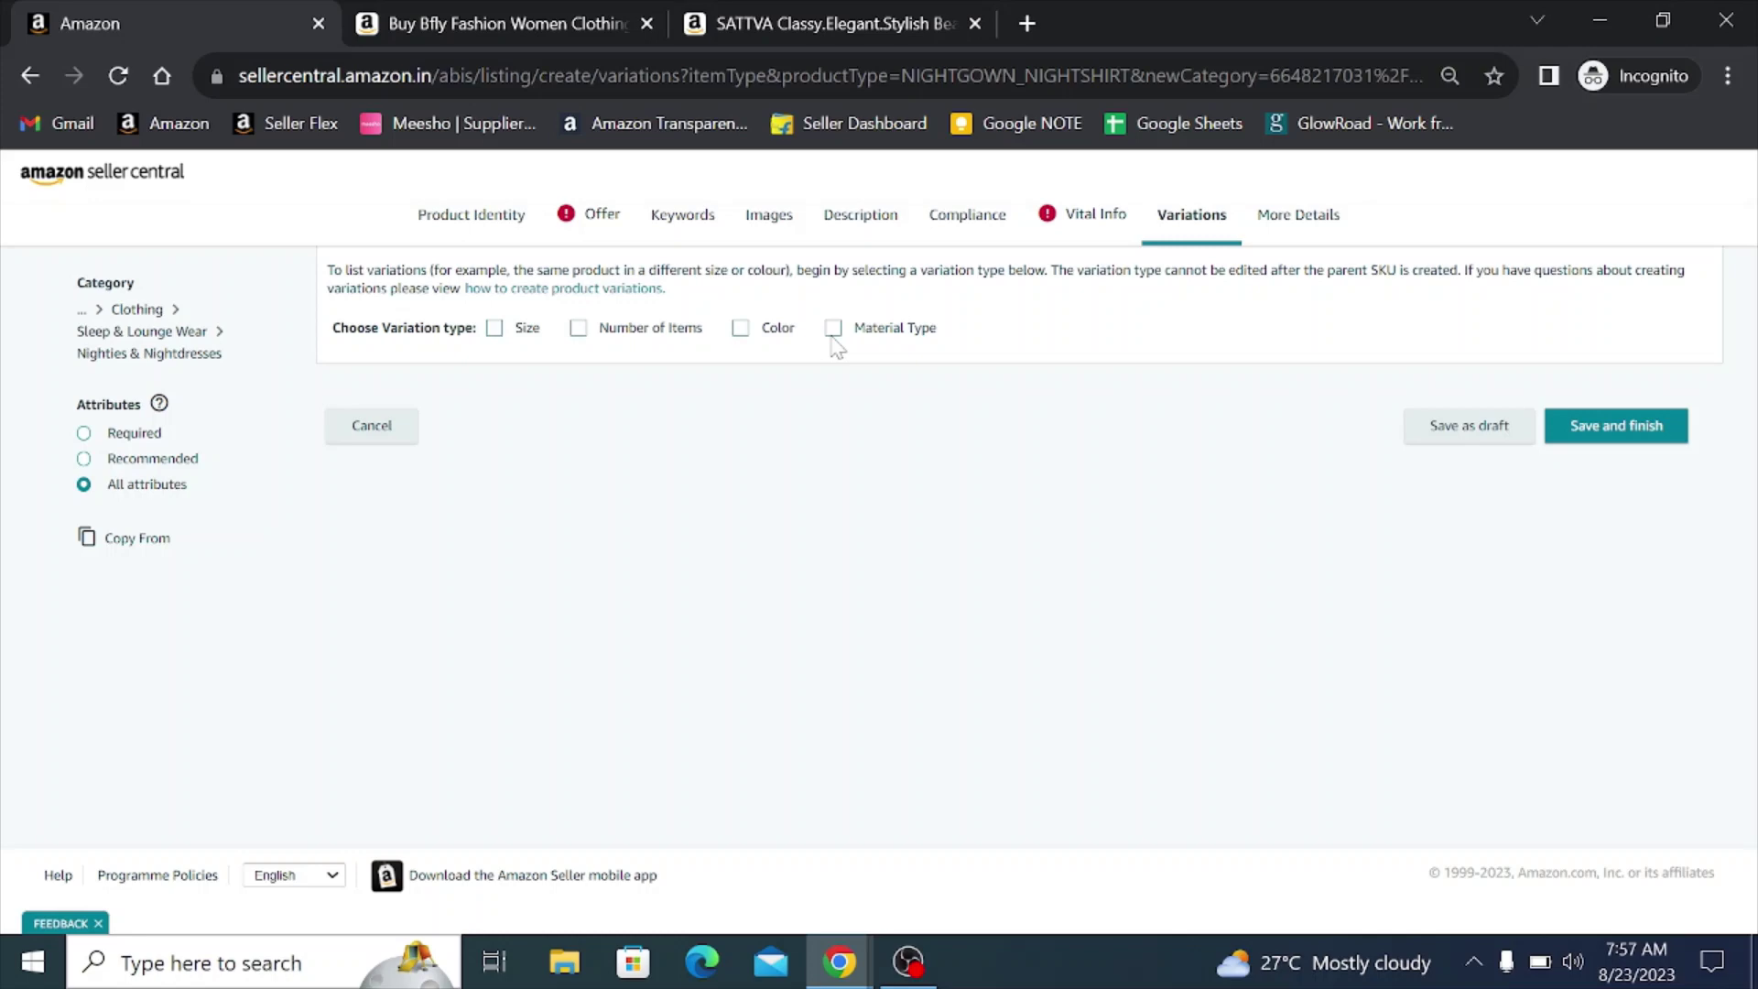
click(518, 8)
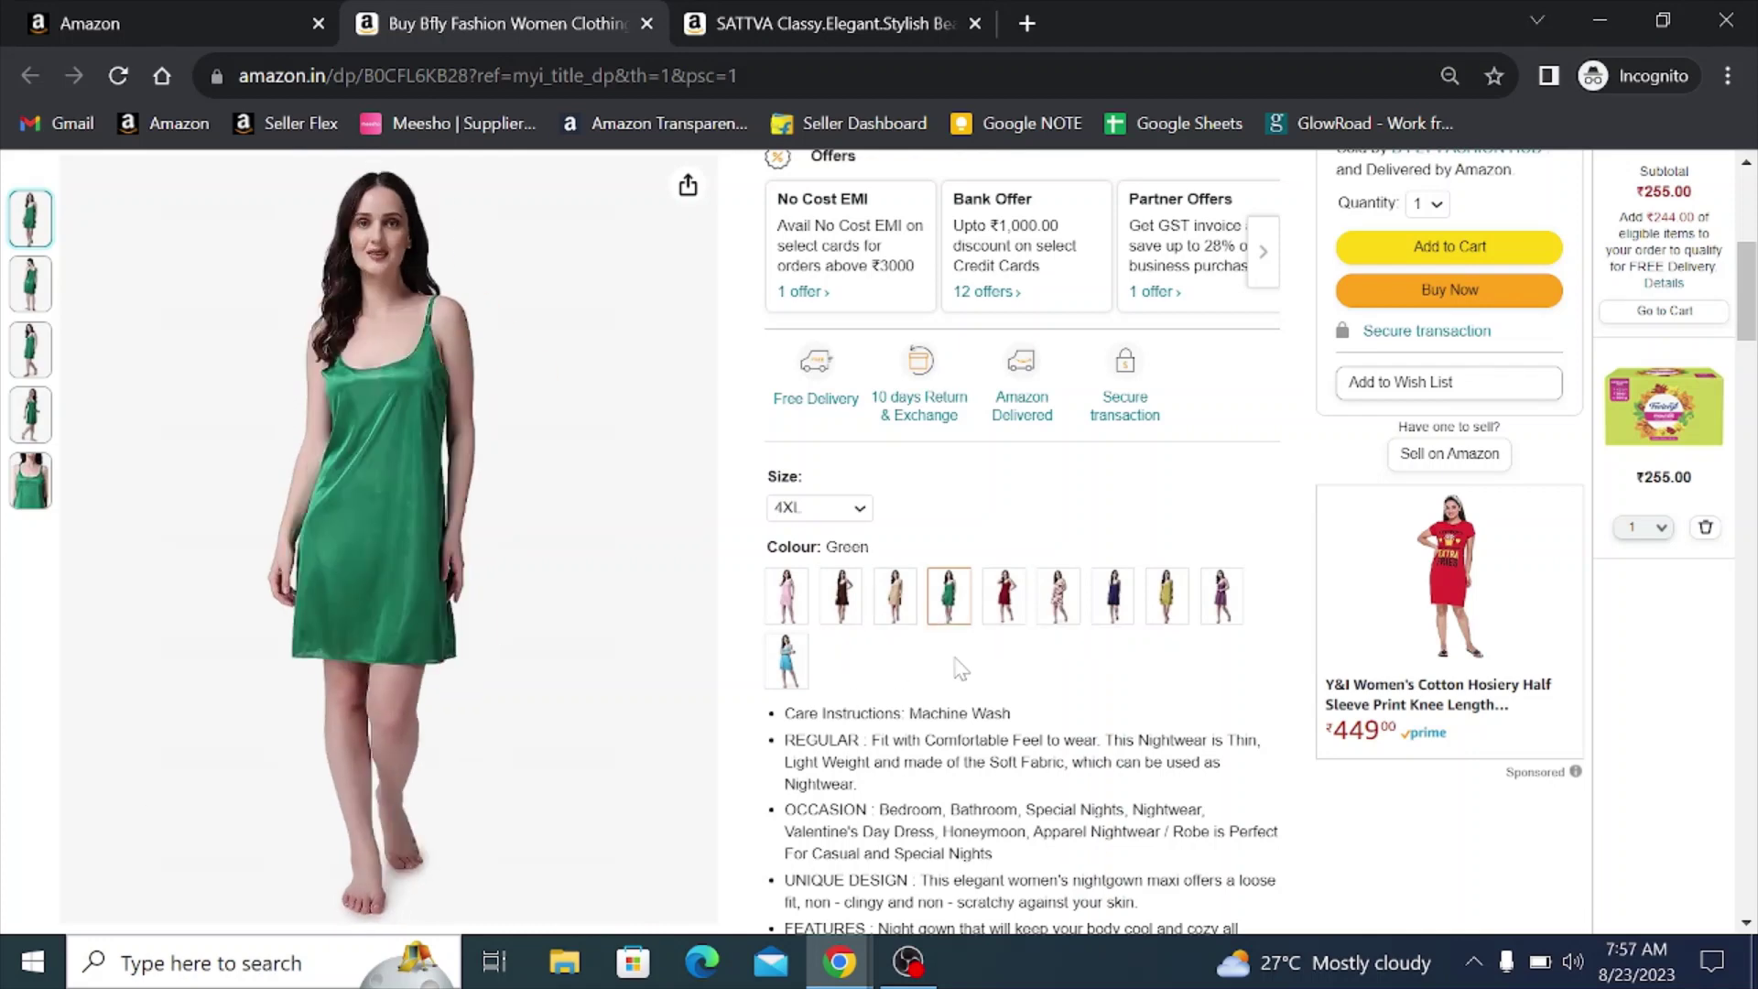
key(ctrl+shift+Tab)
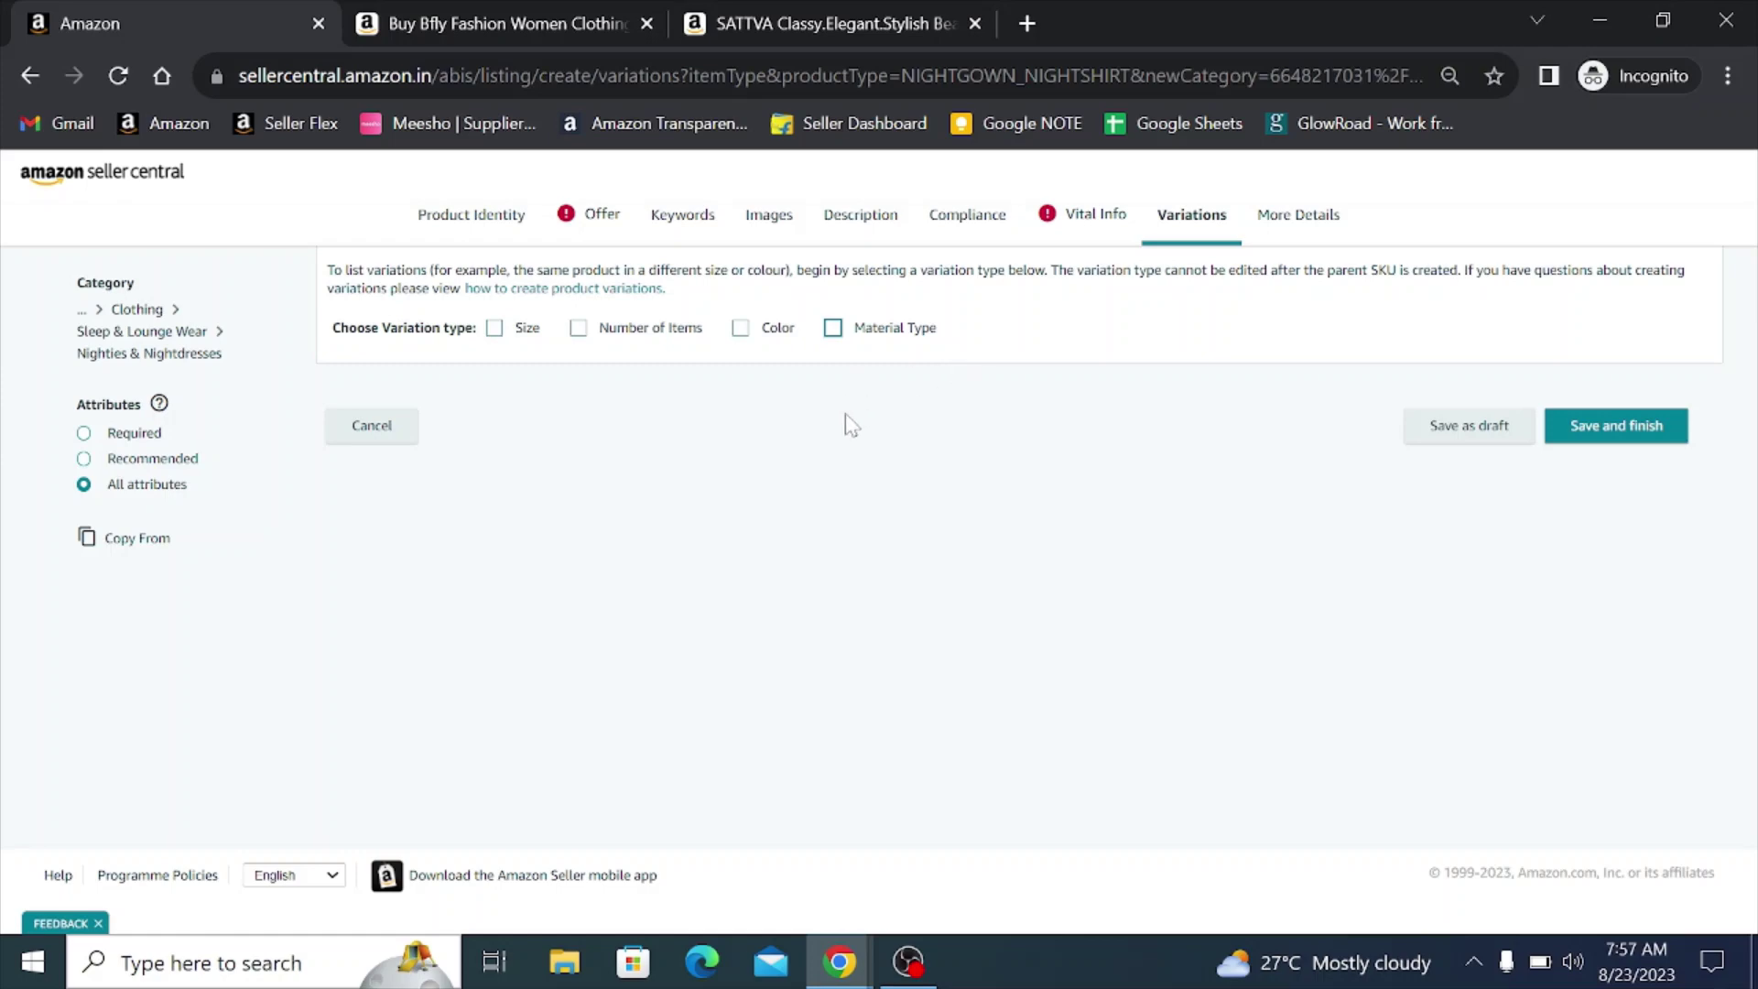
- Tick Color and Size as the nightdress listing's variation types
click(741, 328)
click(495, 329)
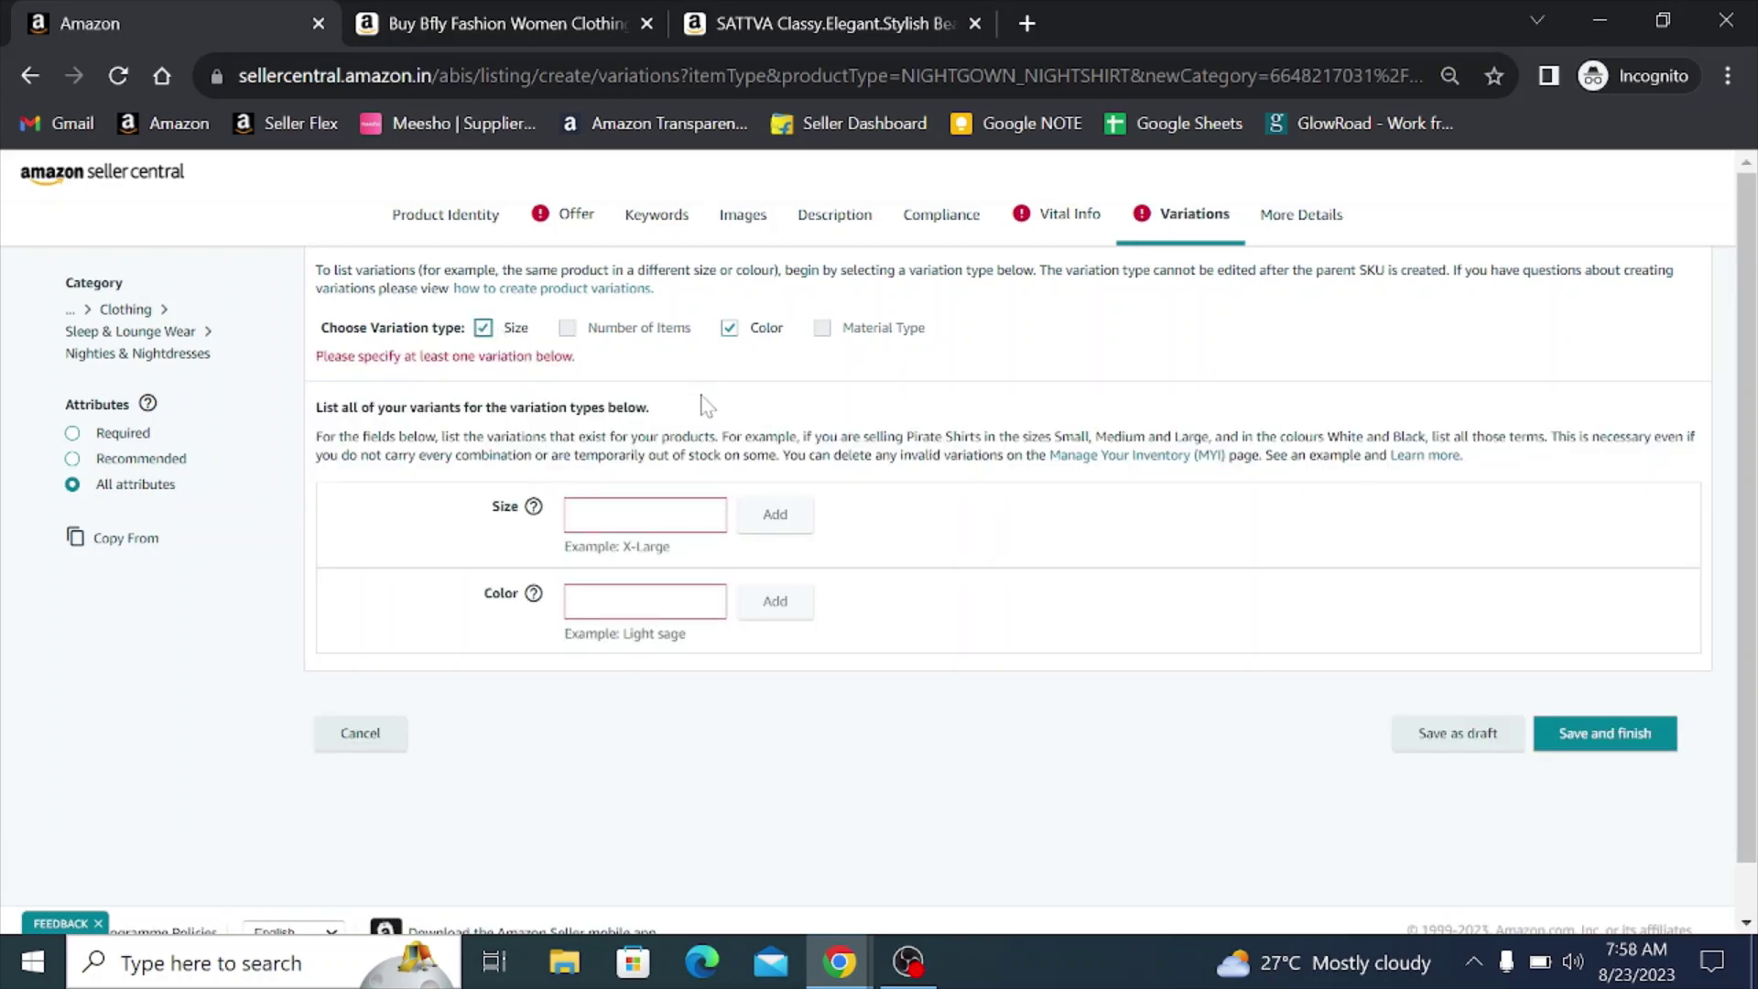
mouse_move(678, 337)
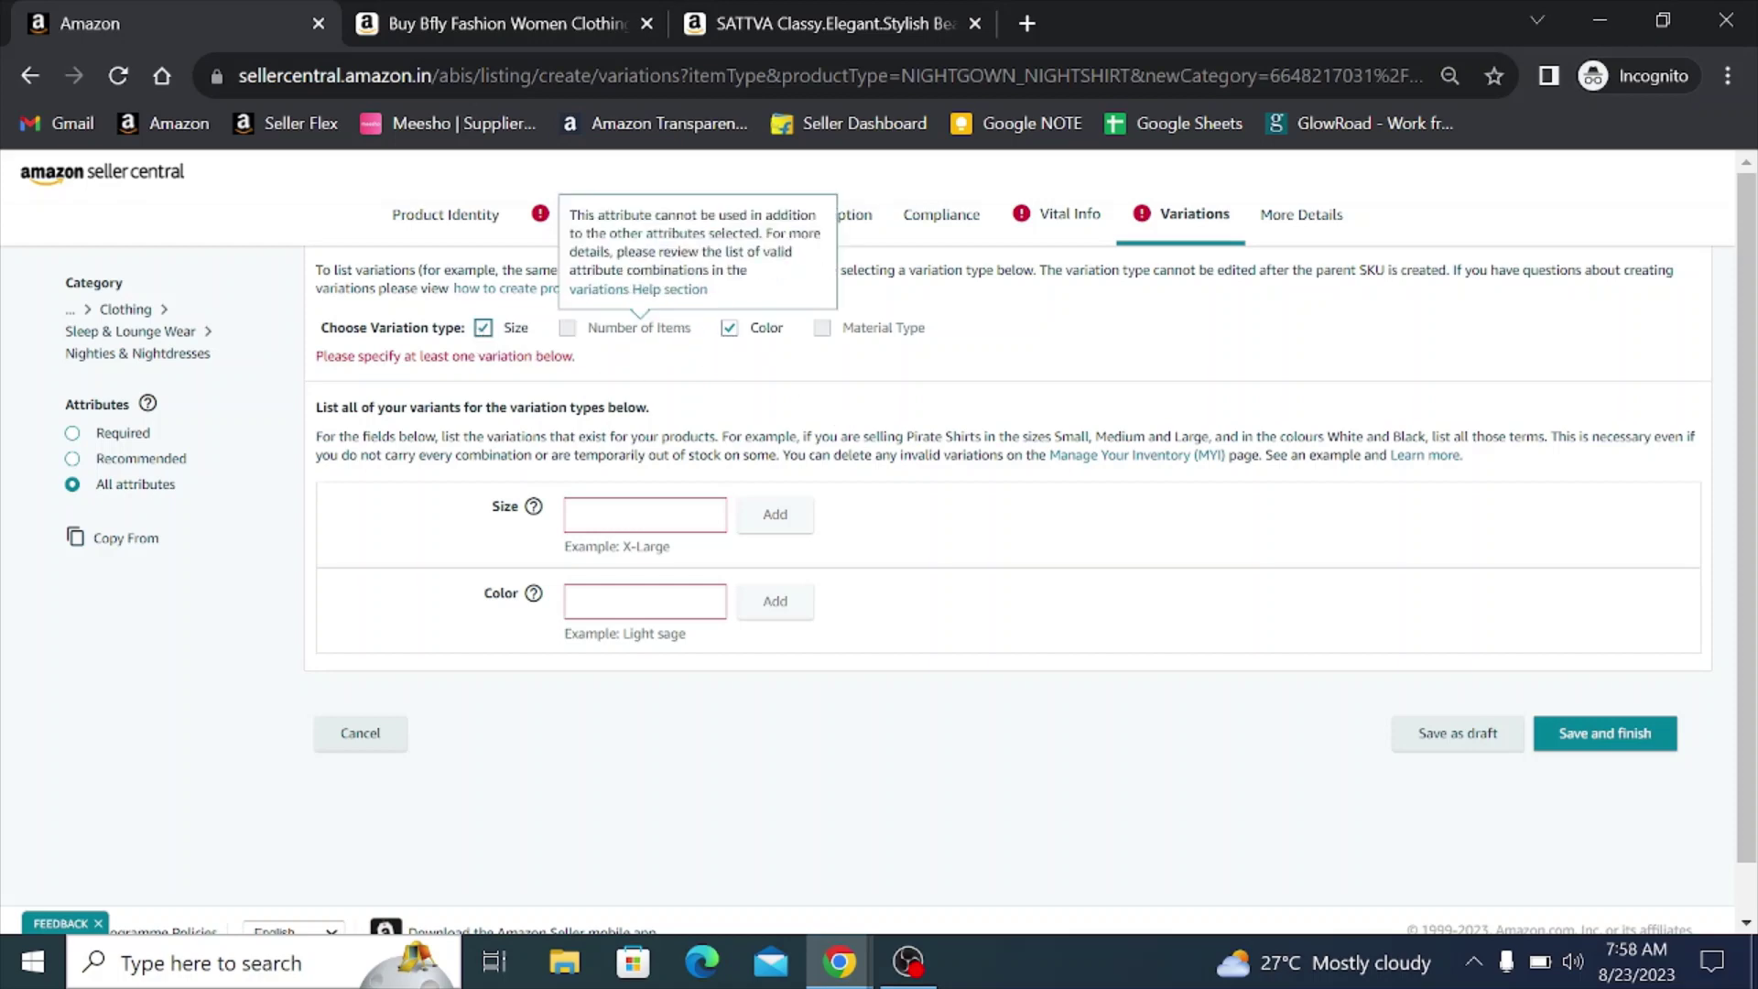
click(622, 524)
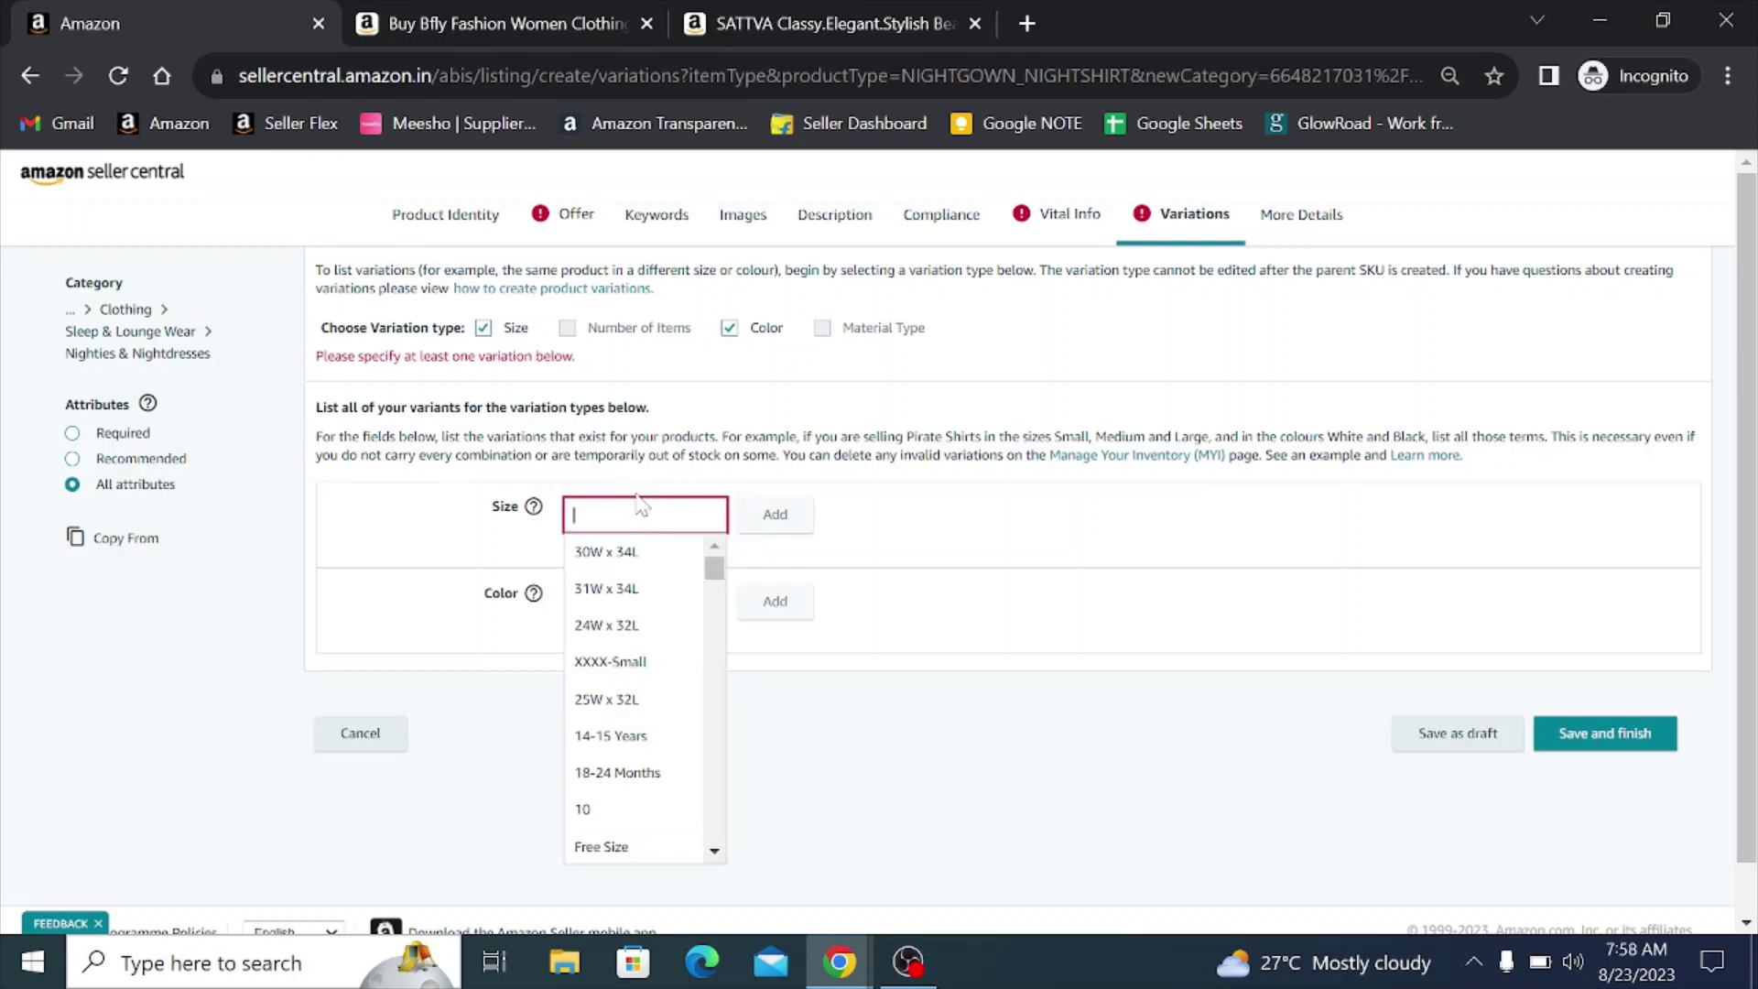
key(alt+Tab)
key(Tab)
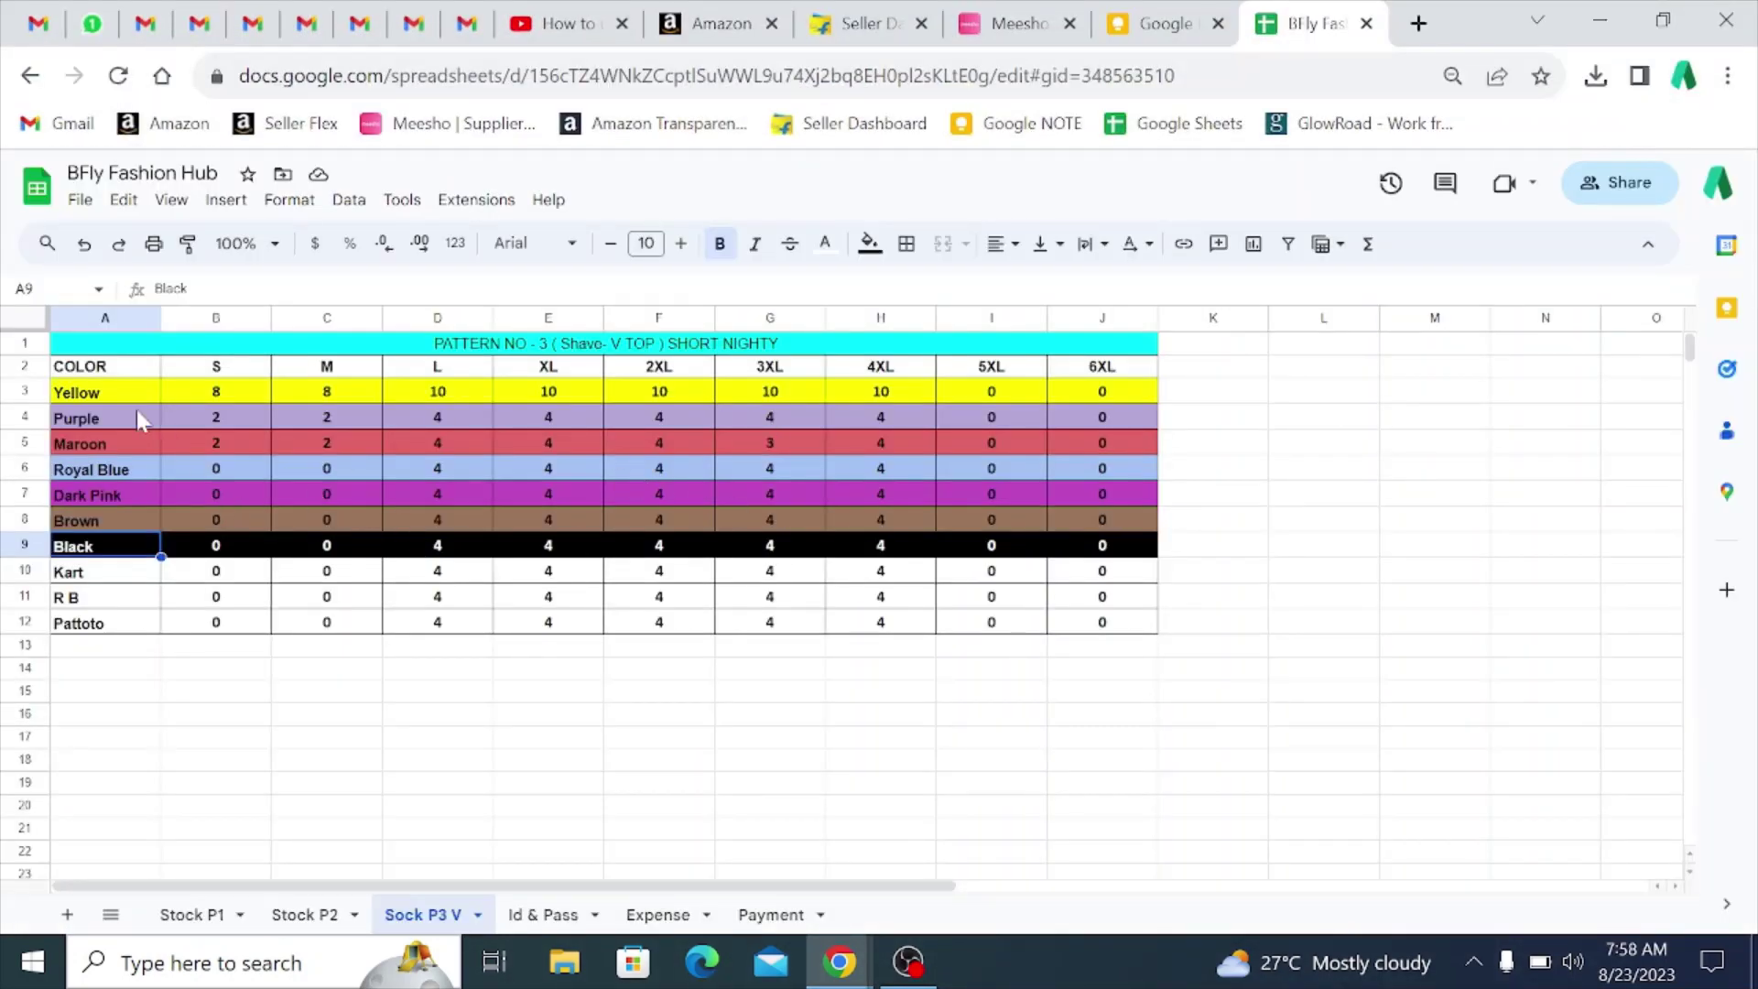
click(113, 394)
click(114, 416)
click(113, 436)
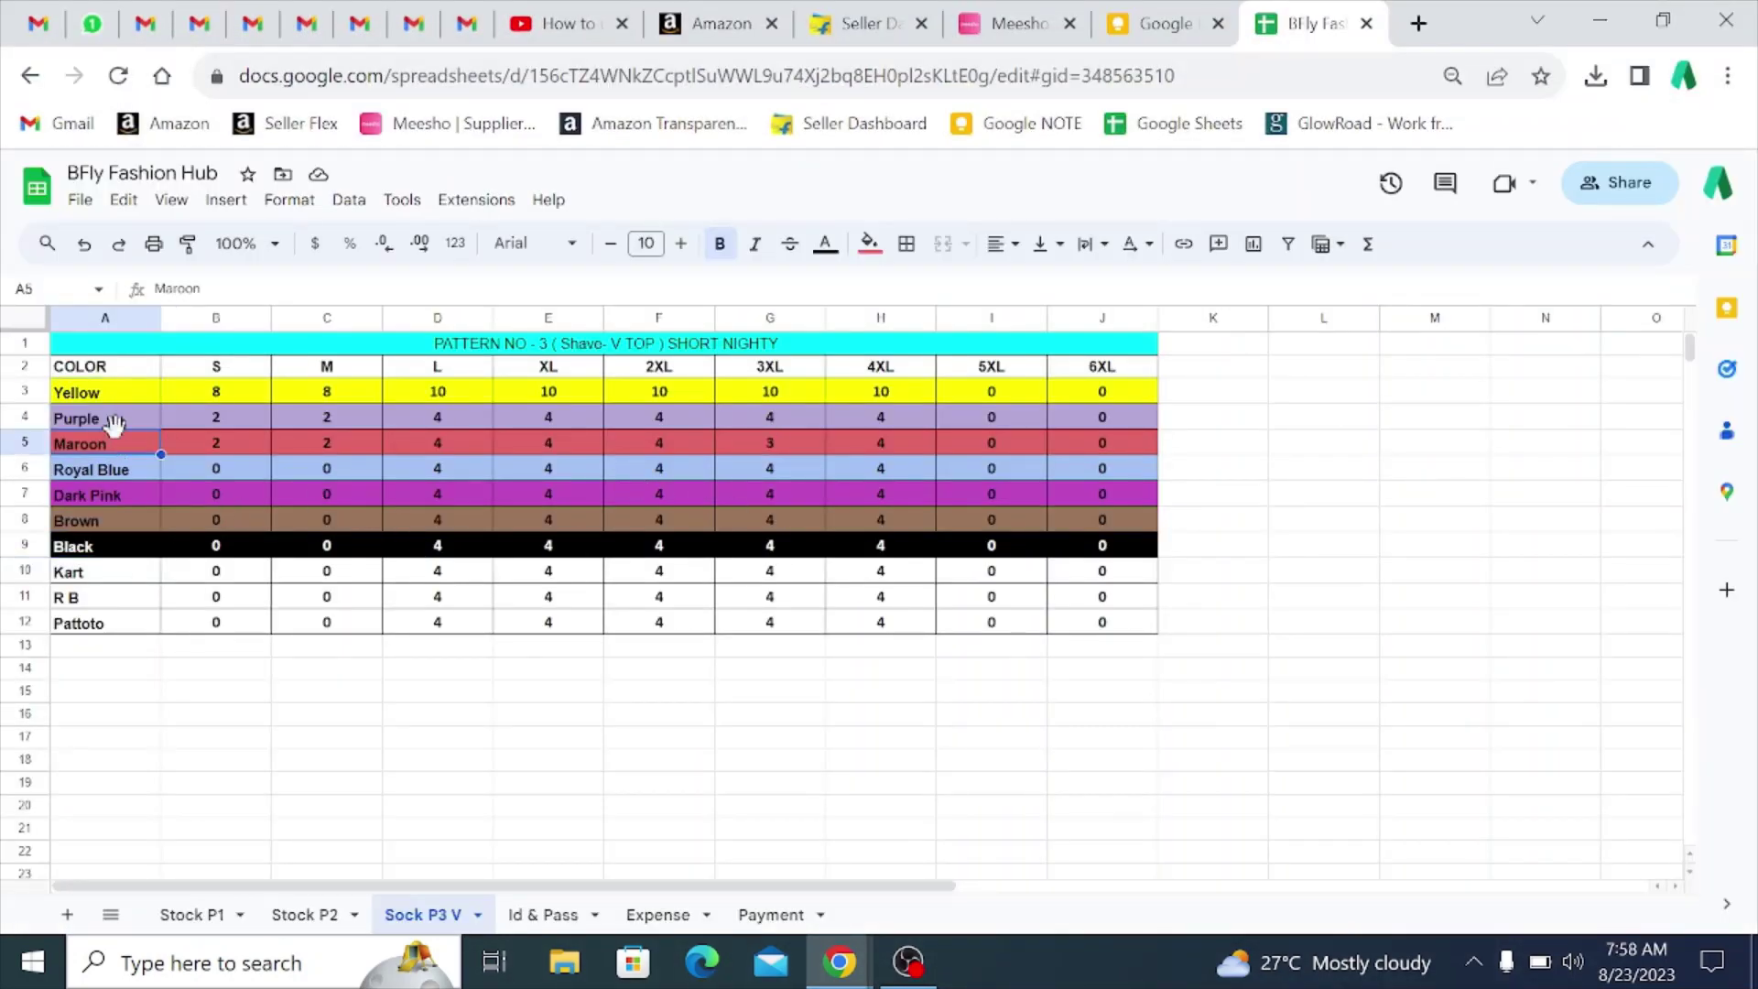
click(108, 393)
key(alt+Tab)
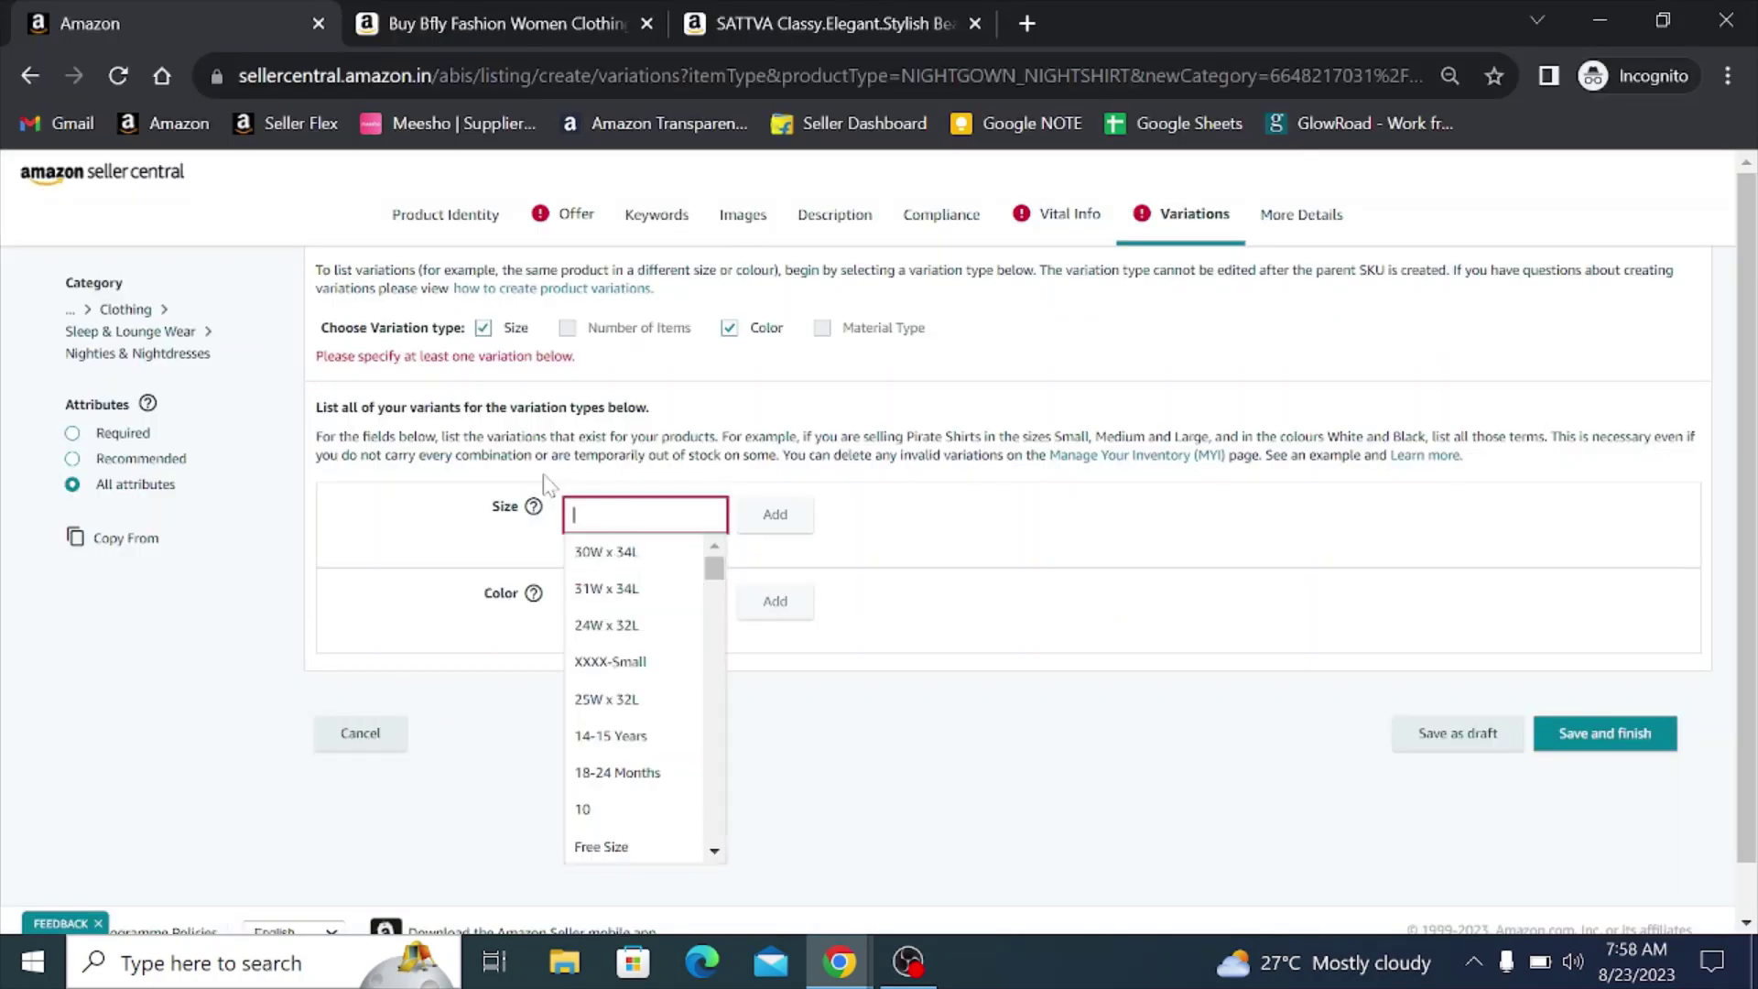
key(alt+Tab)
key(alt+Tab)
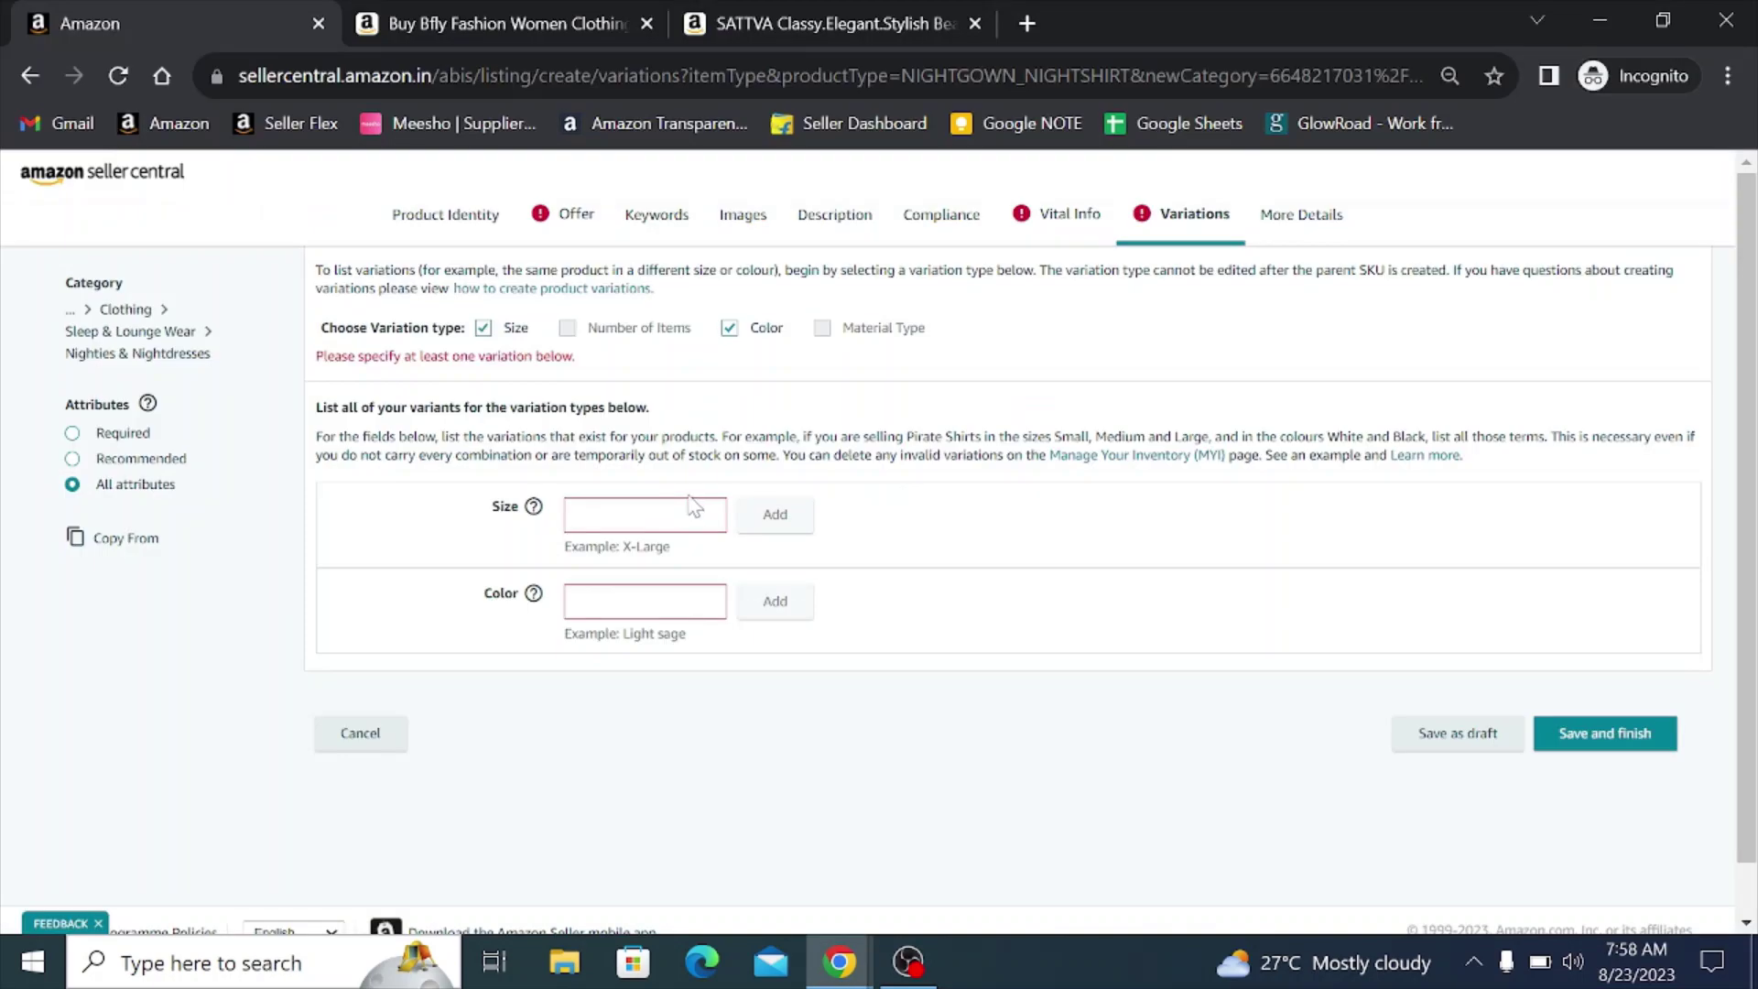
- Add Small, Medium and Large as size variations
click(657, 514)
text(Small)
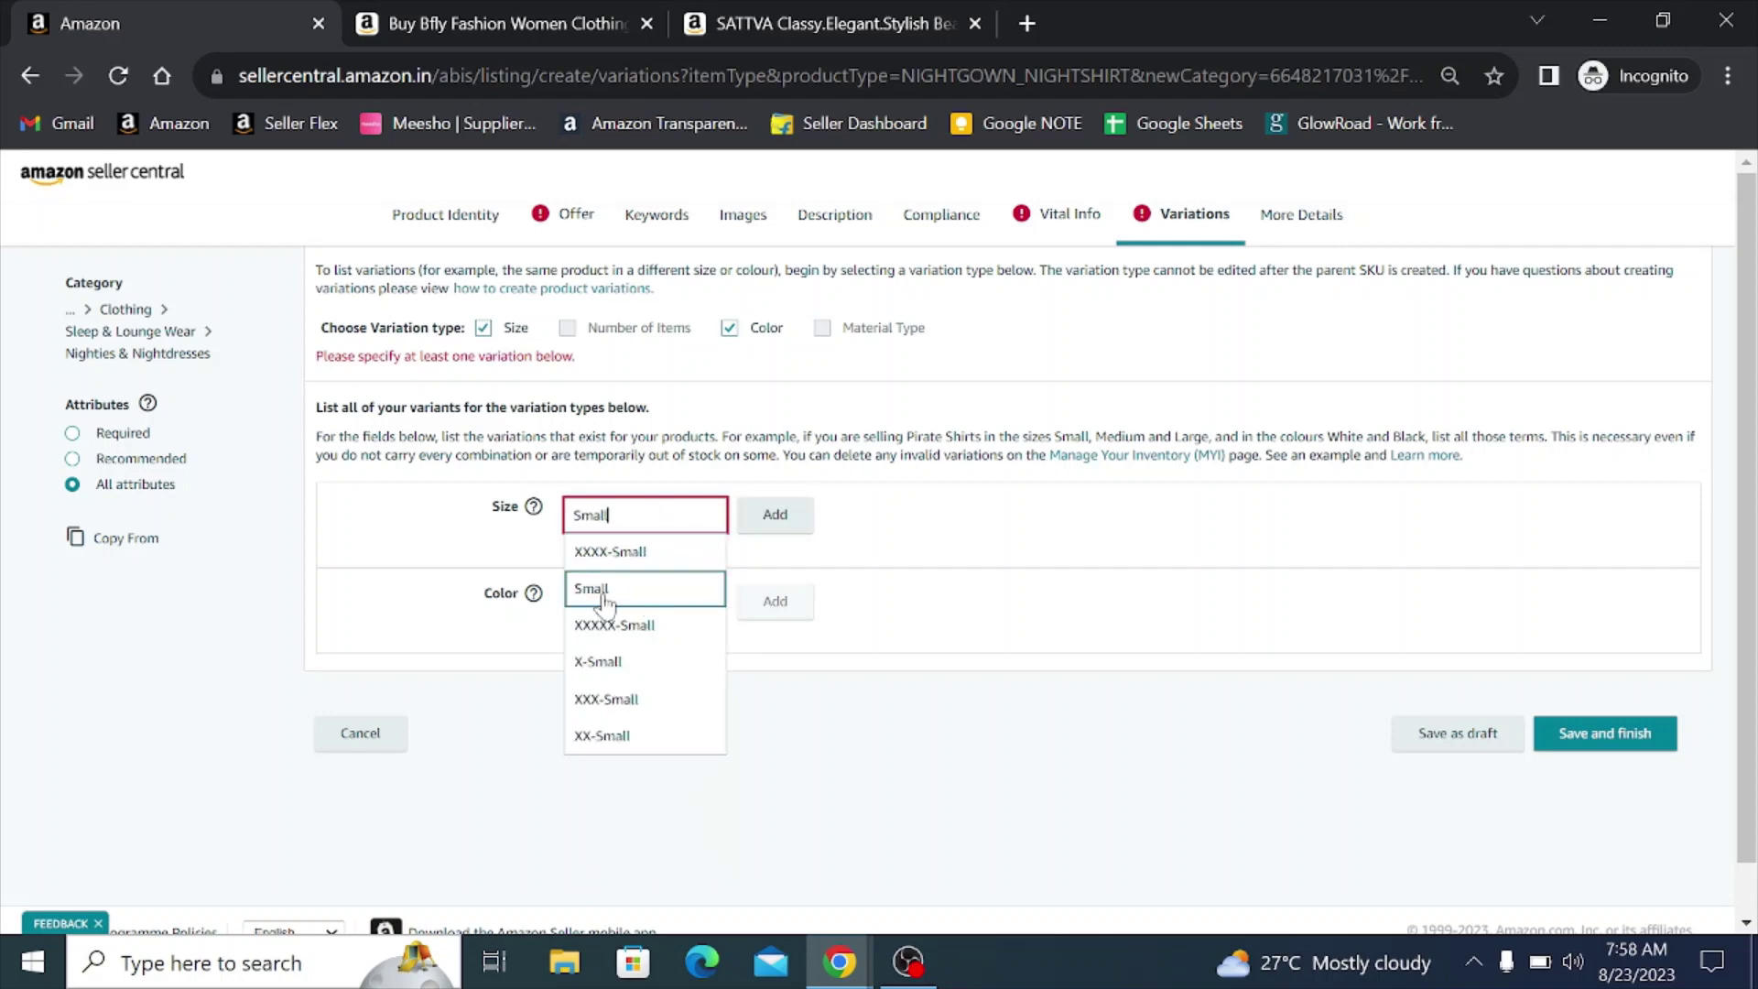
click(599, 589)
click(787, 524)
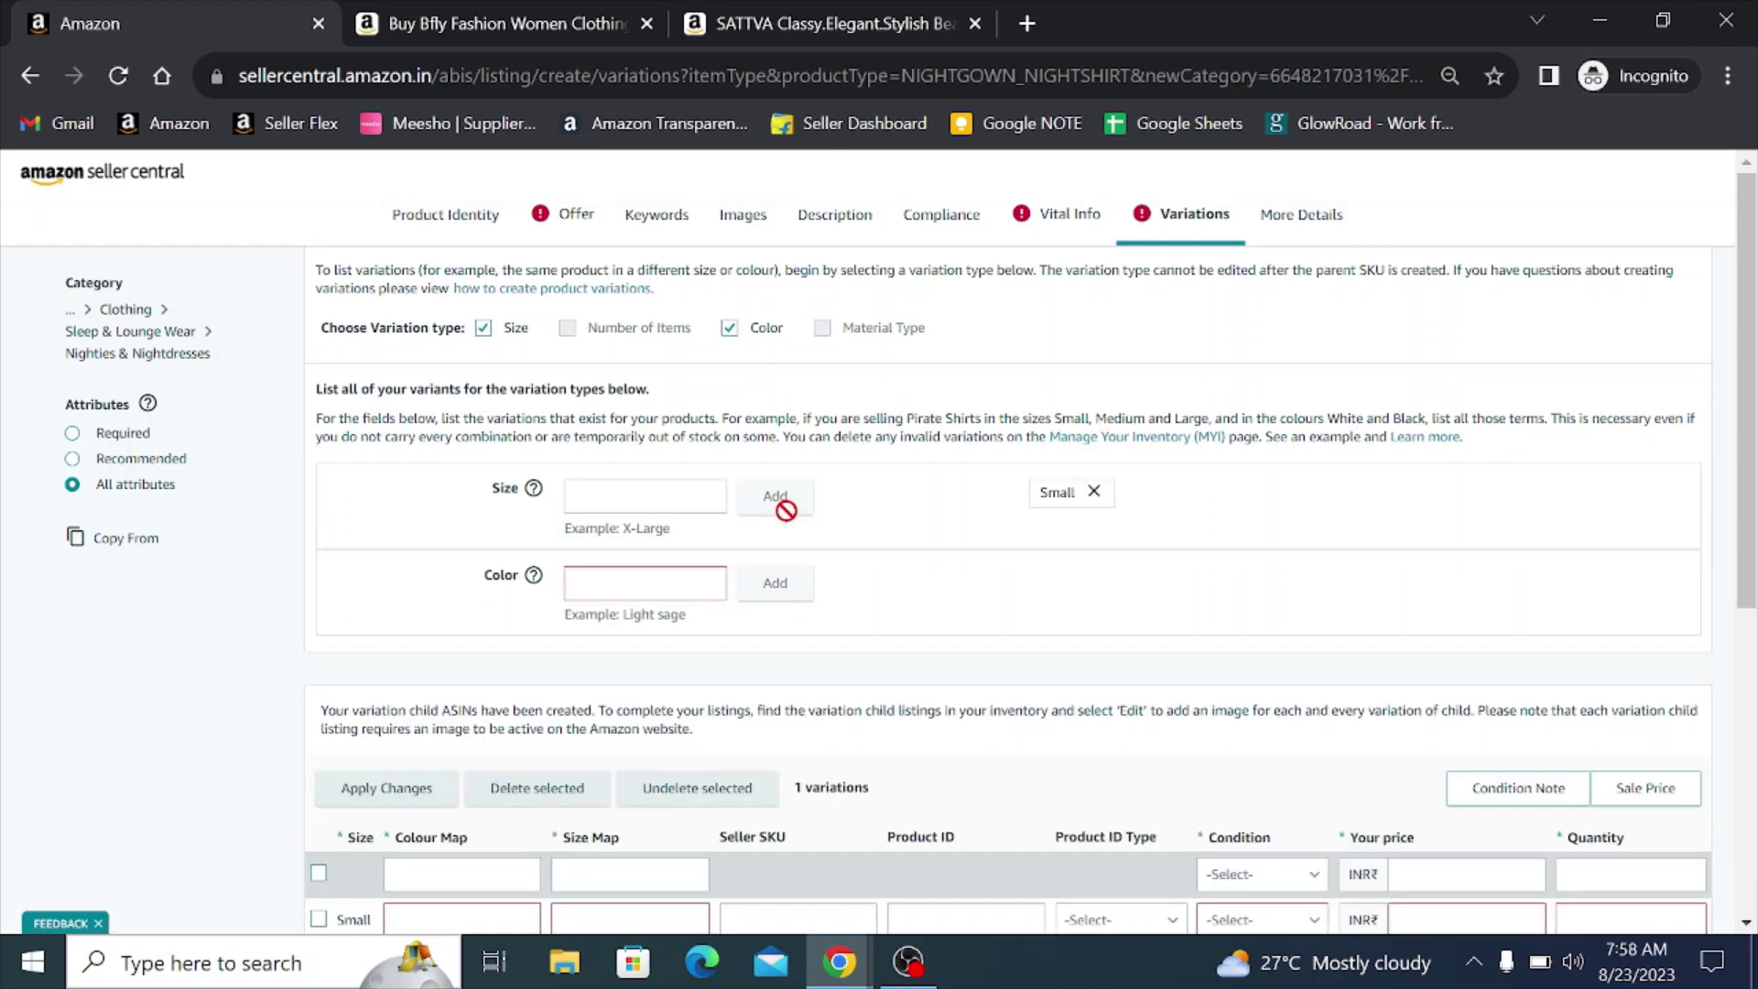
scroll(786, 510, down, 4)
scroll(365, 647, up, 4)
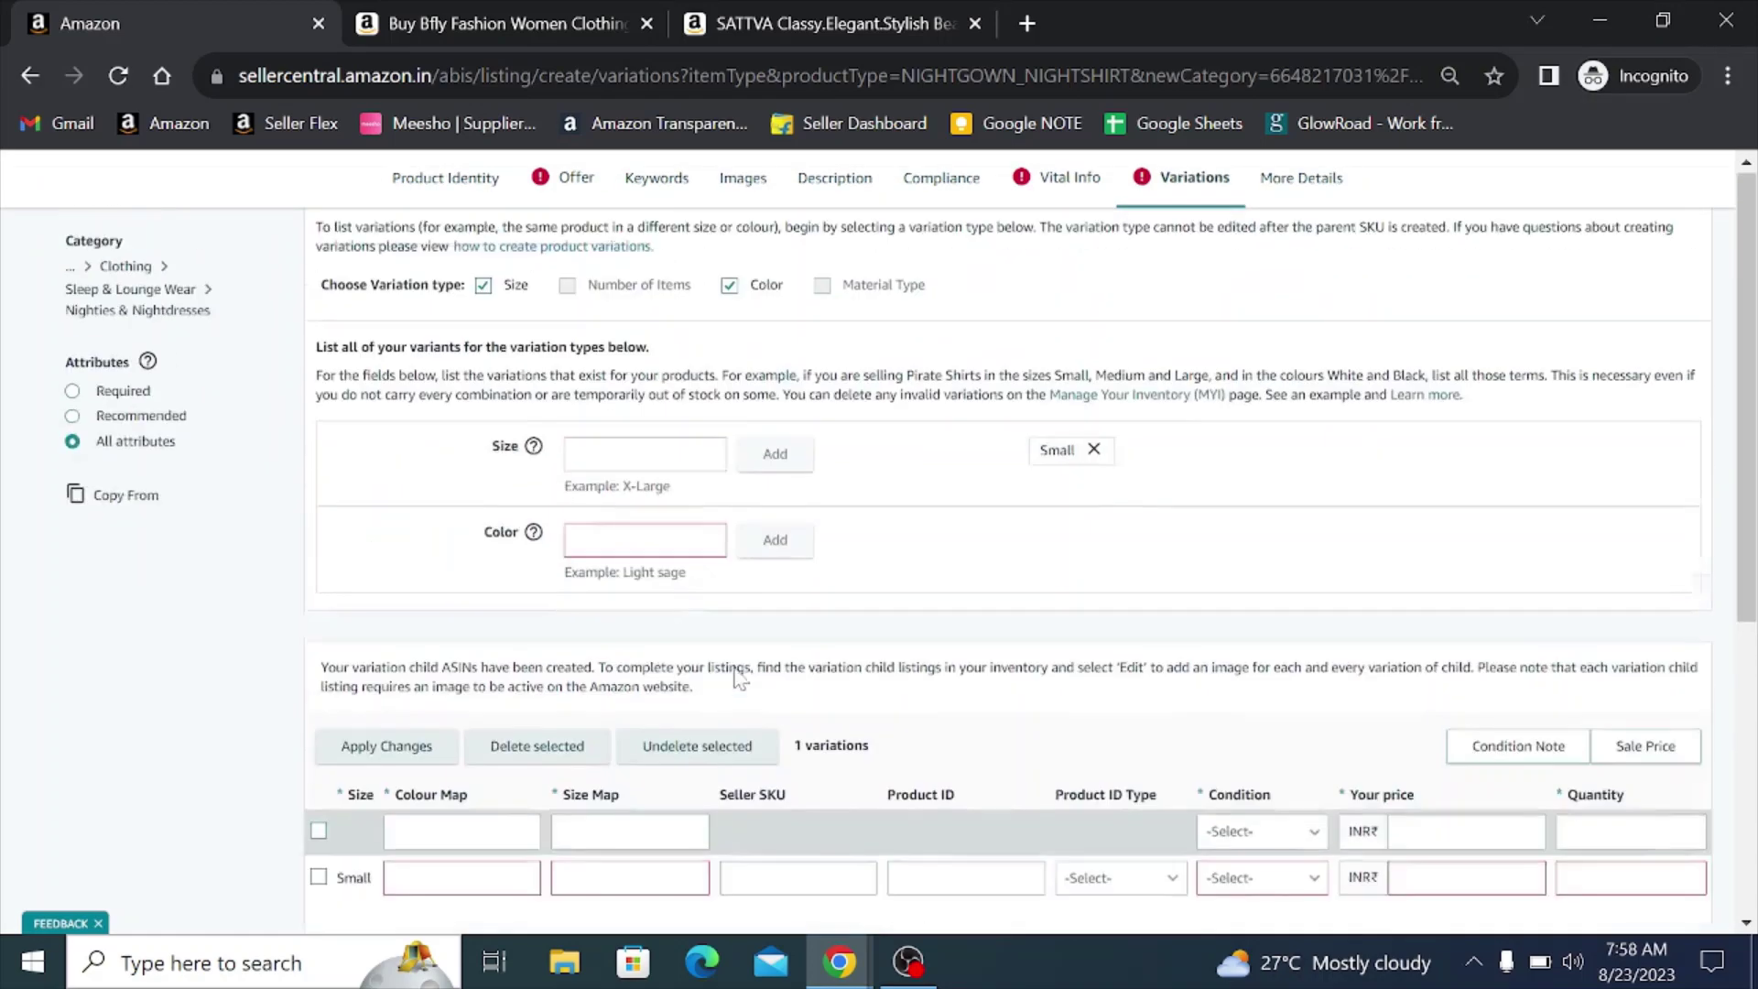
scroll(726, 549, down, 4)
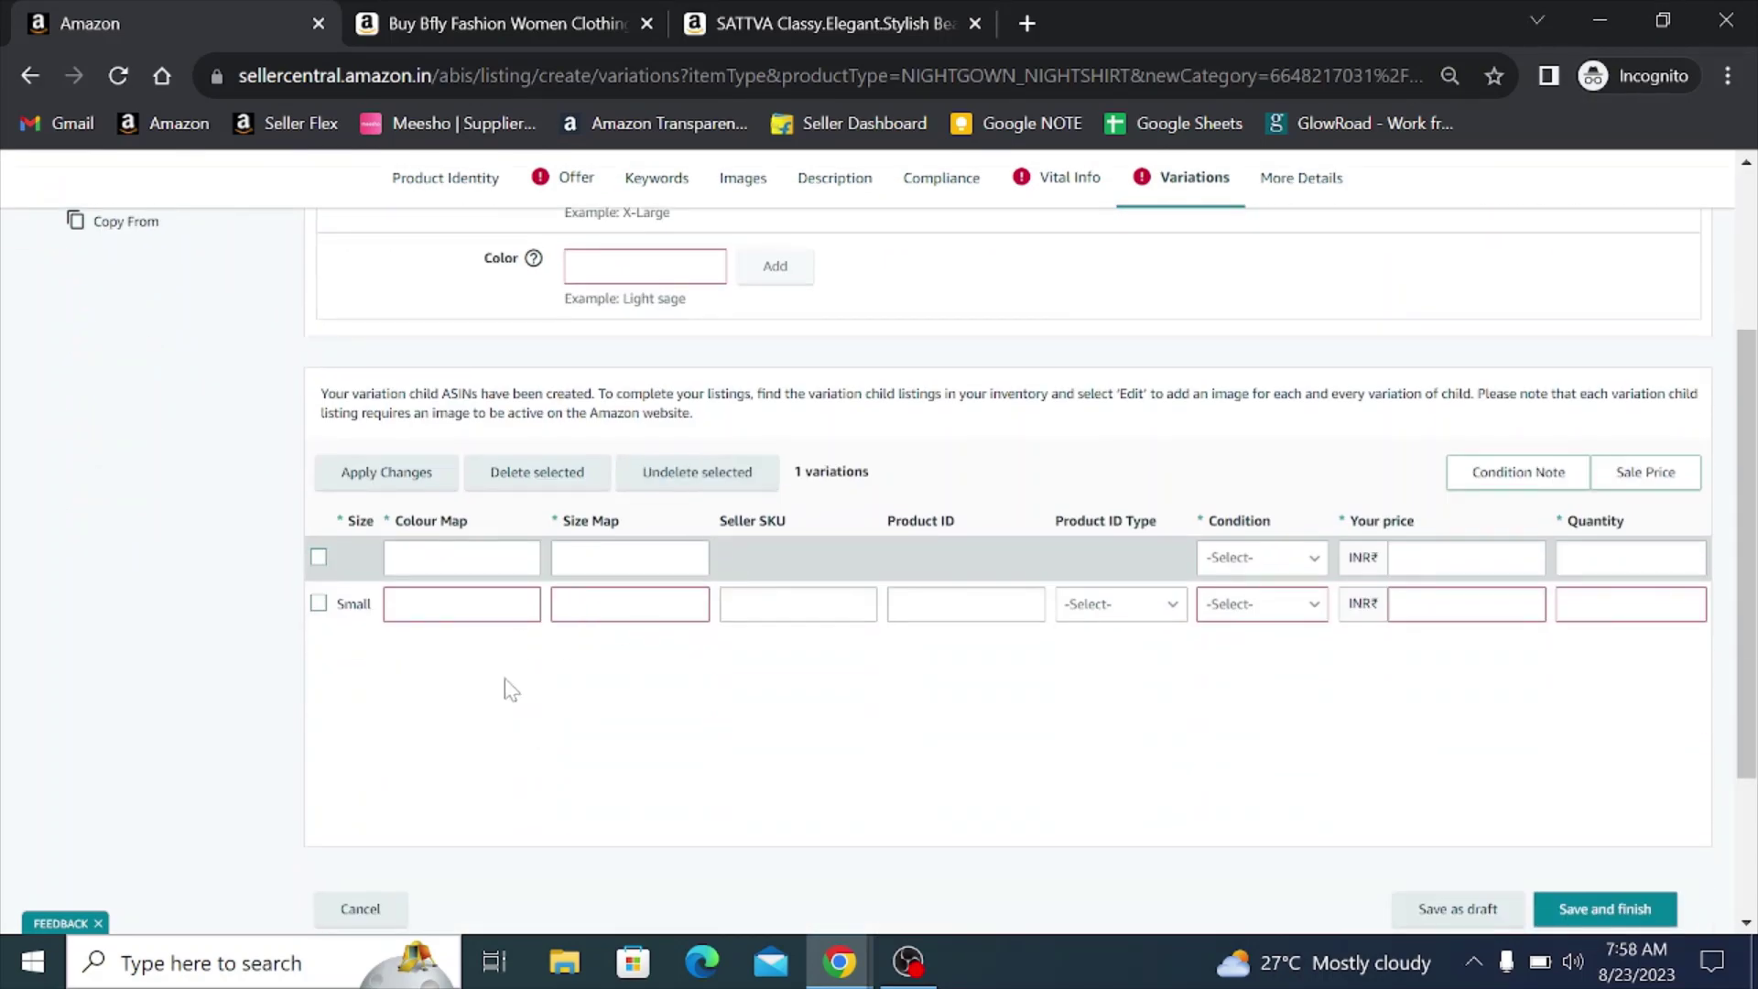
scroll(503, 690, up, 4)
click(609, 499)
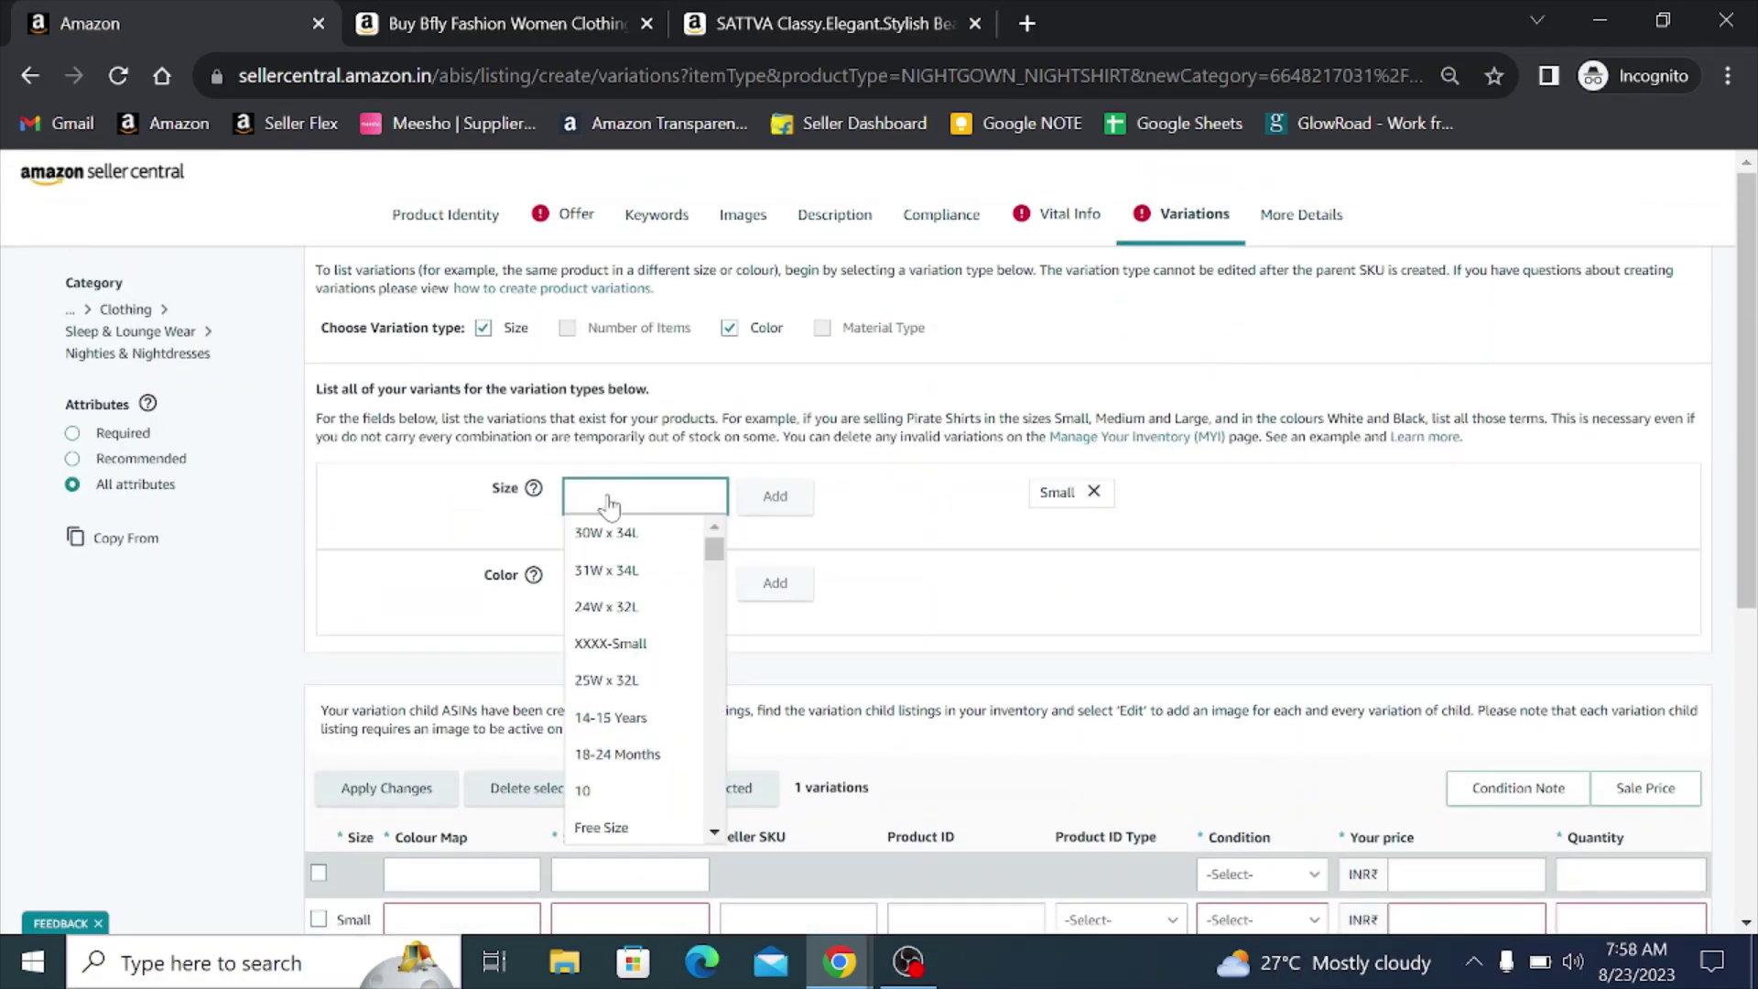
text(Mediu)
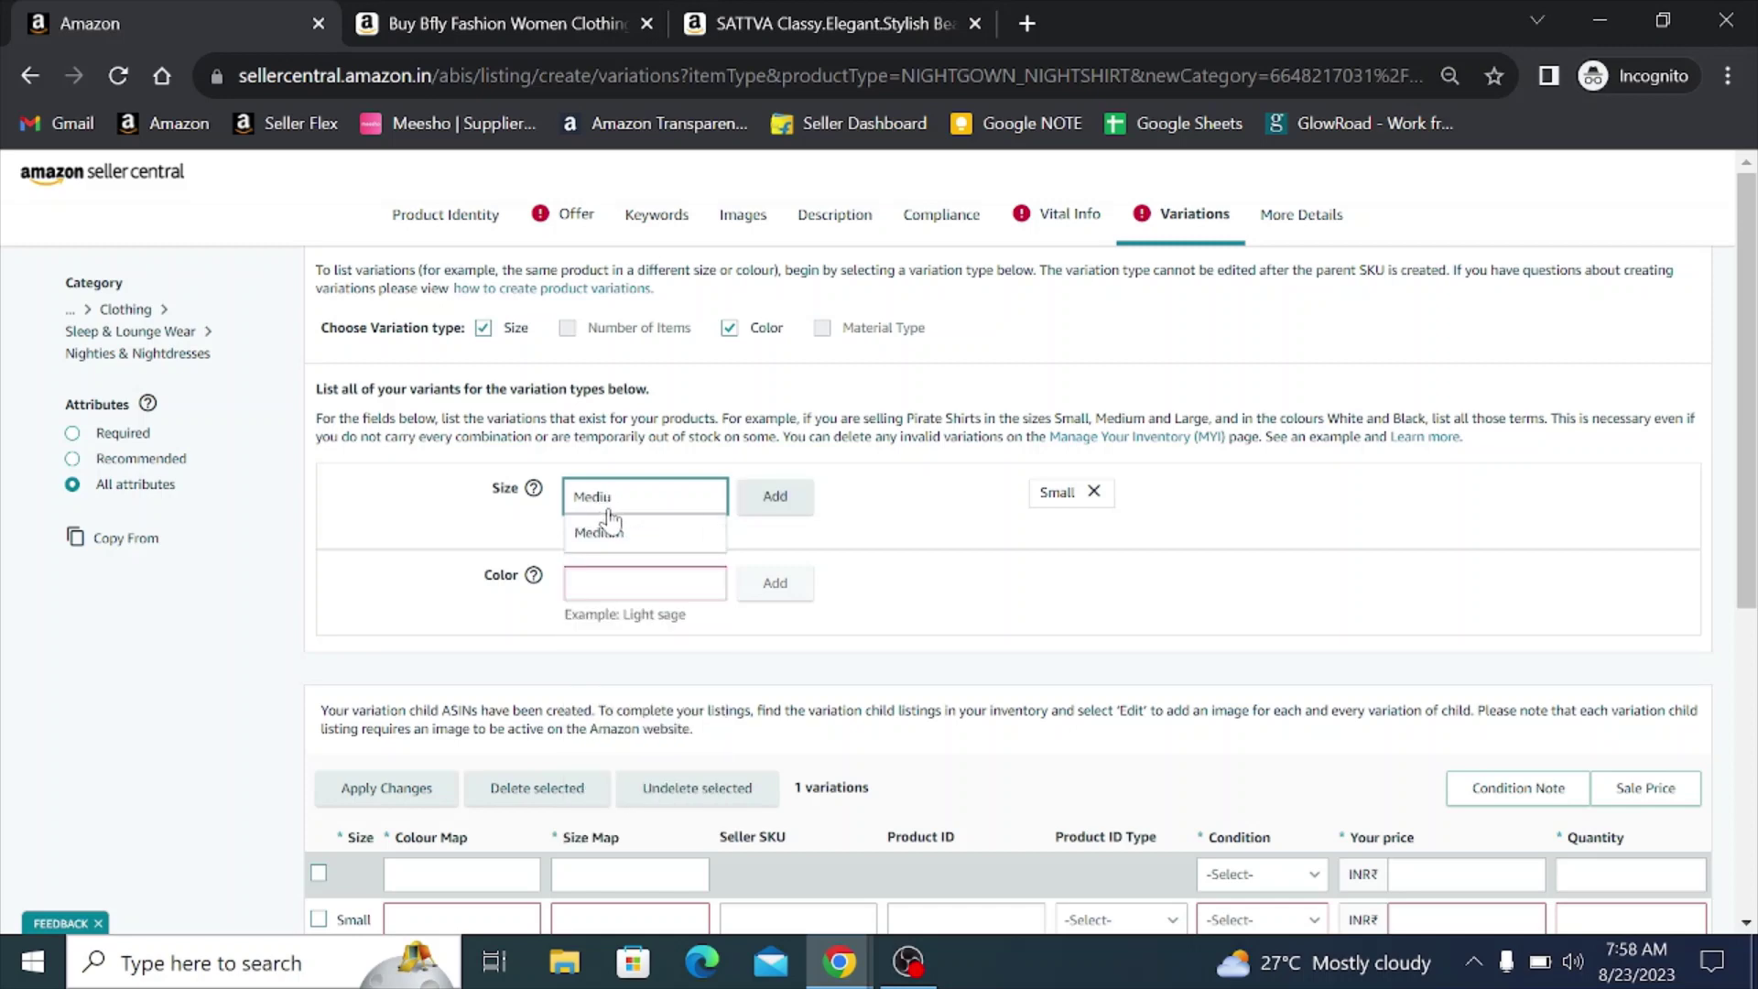
click(599, 532)
click(774, 496)
click(644, 496)
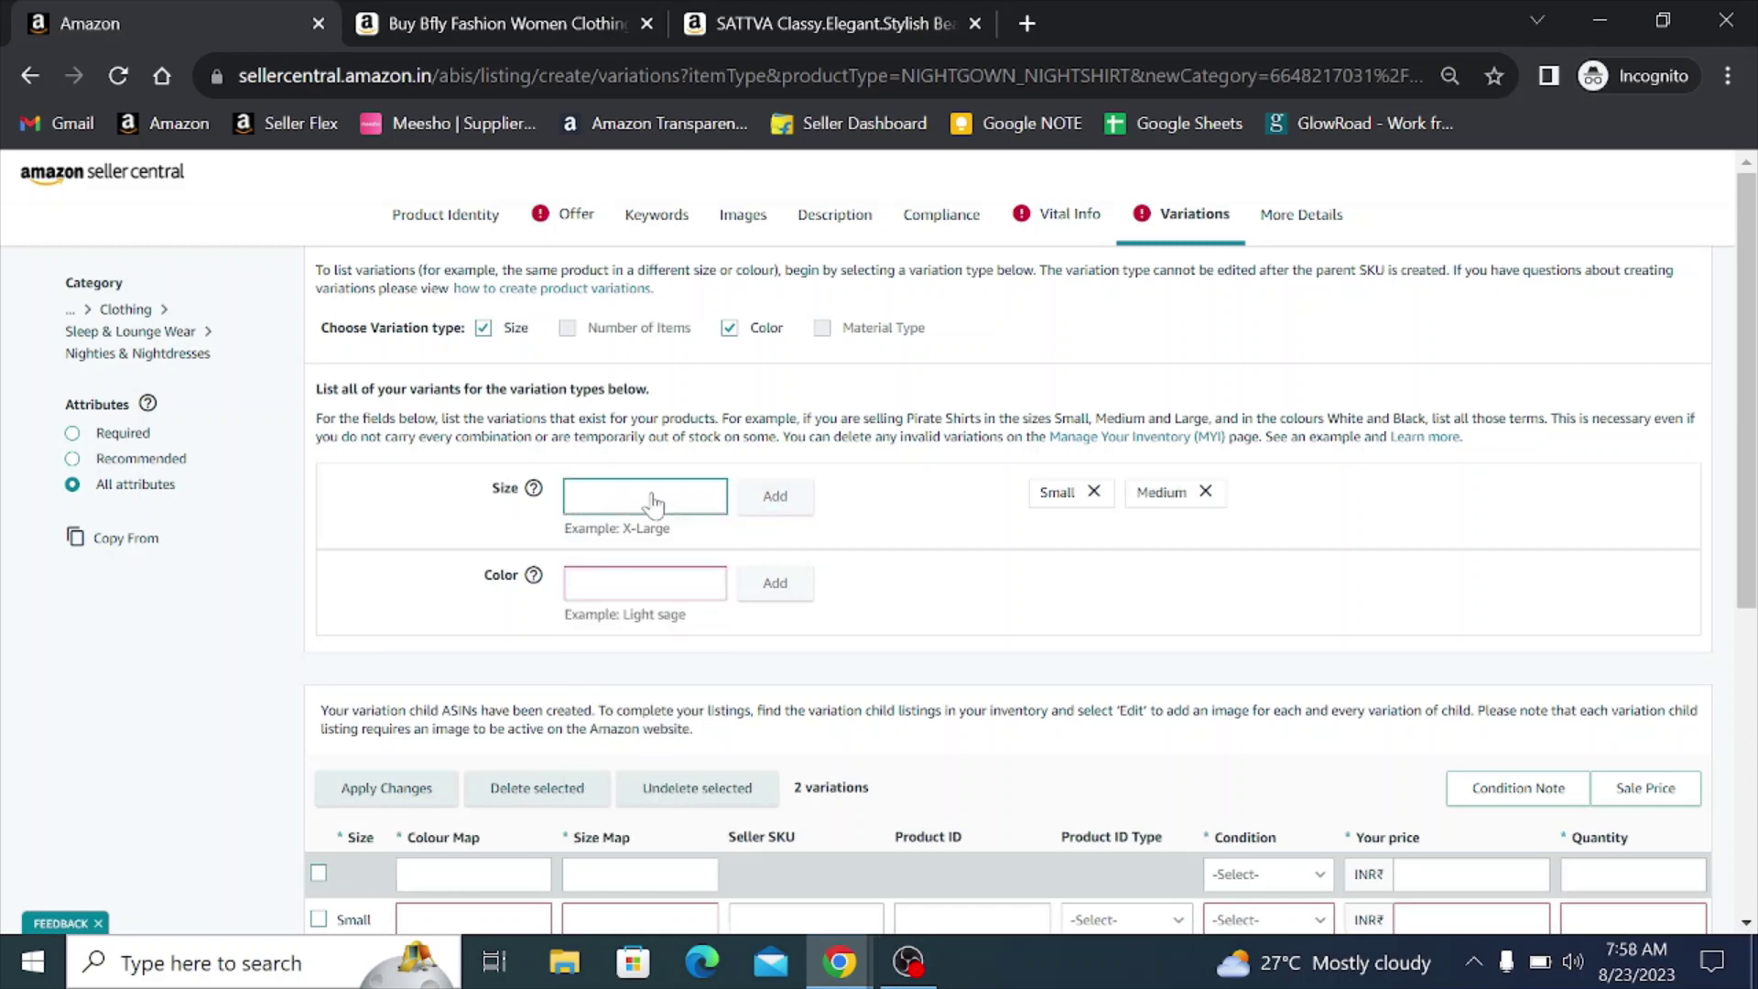
text(Lar)
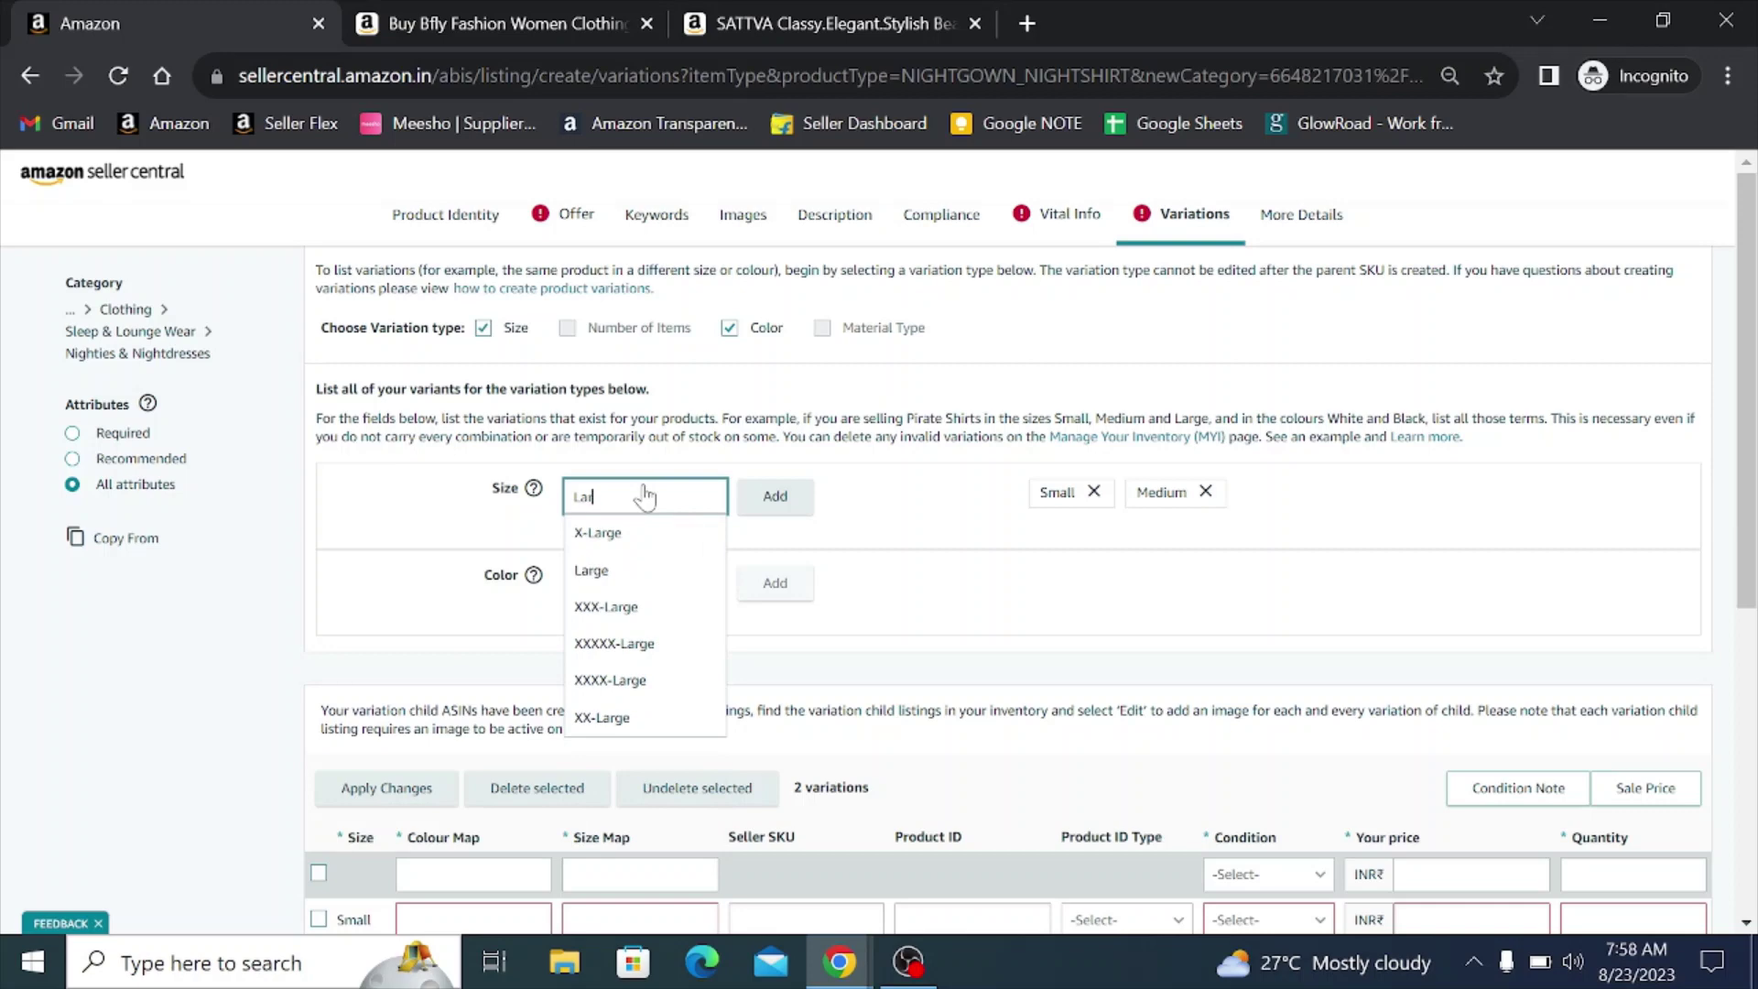
click(591, 571)
click(775, 497)
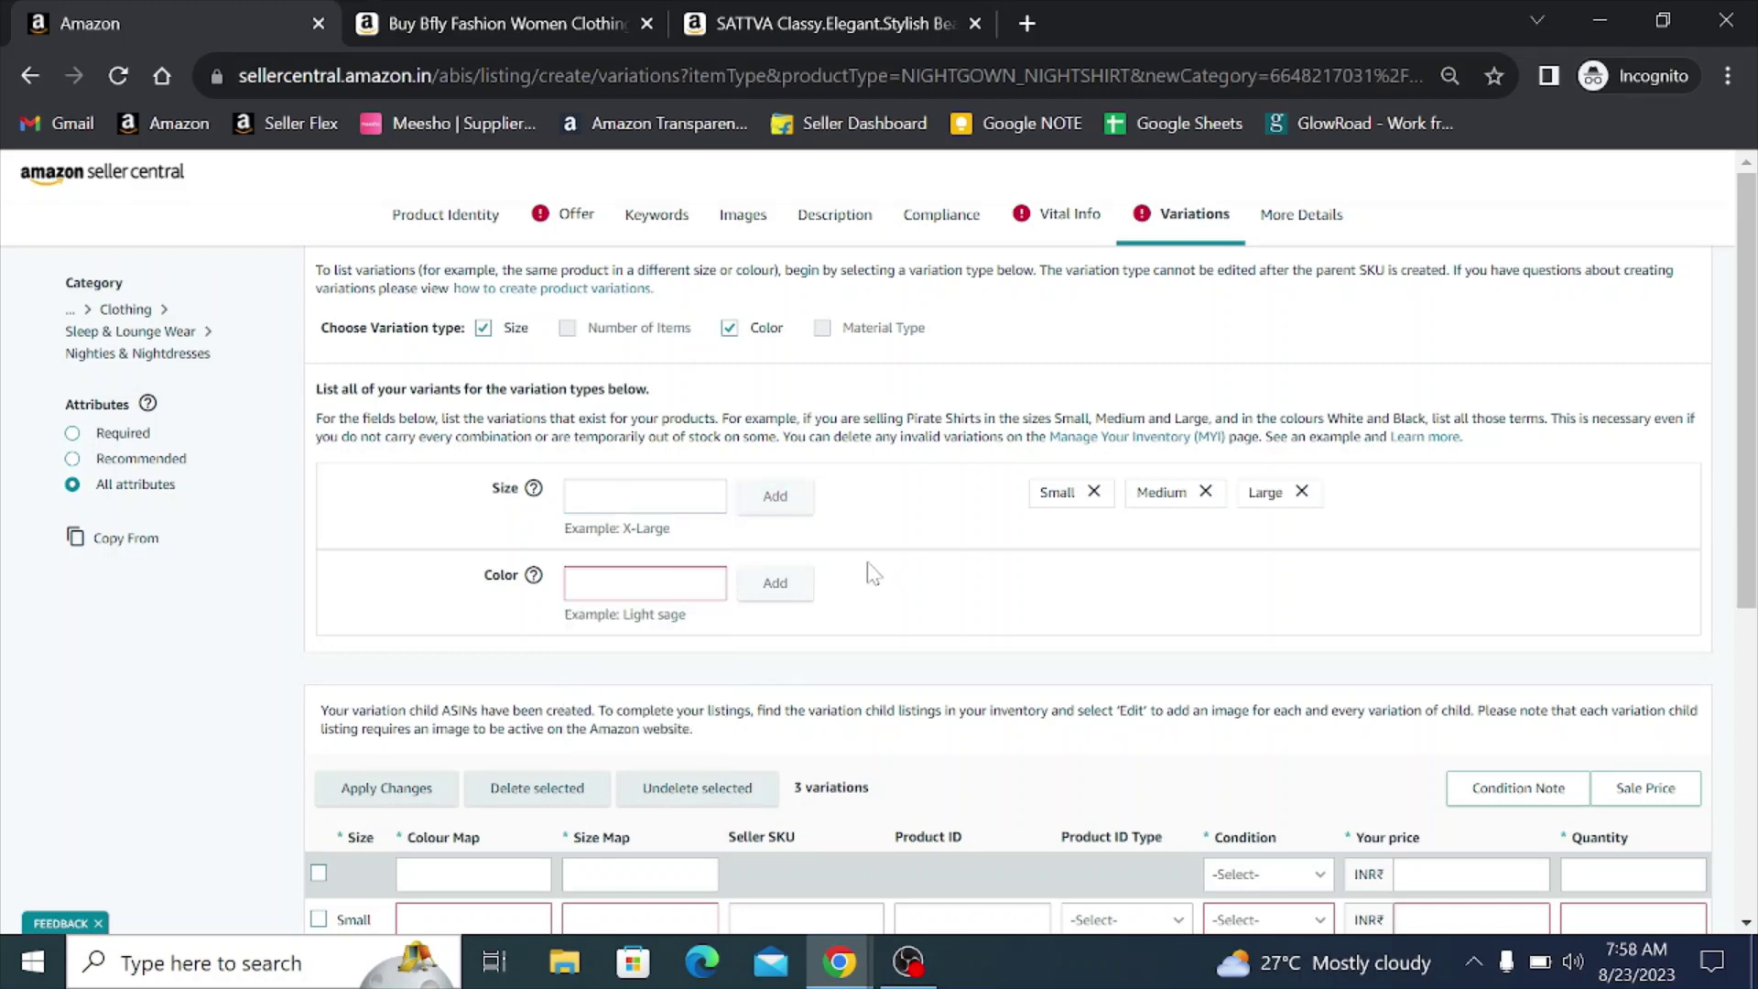
- Add X-Large, XX-Large, XXX-Large and XXXX-Large as size variations
click(653, 500)
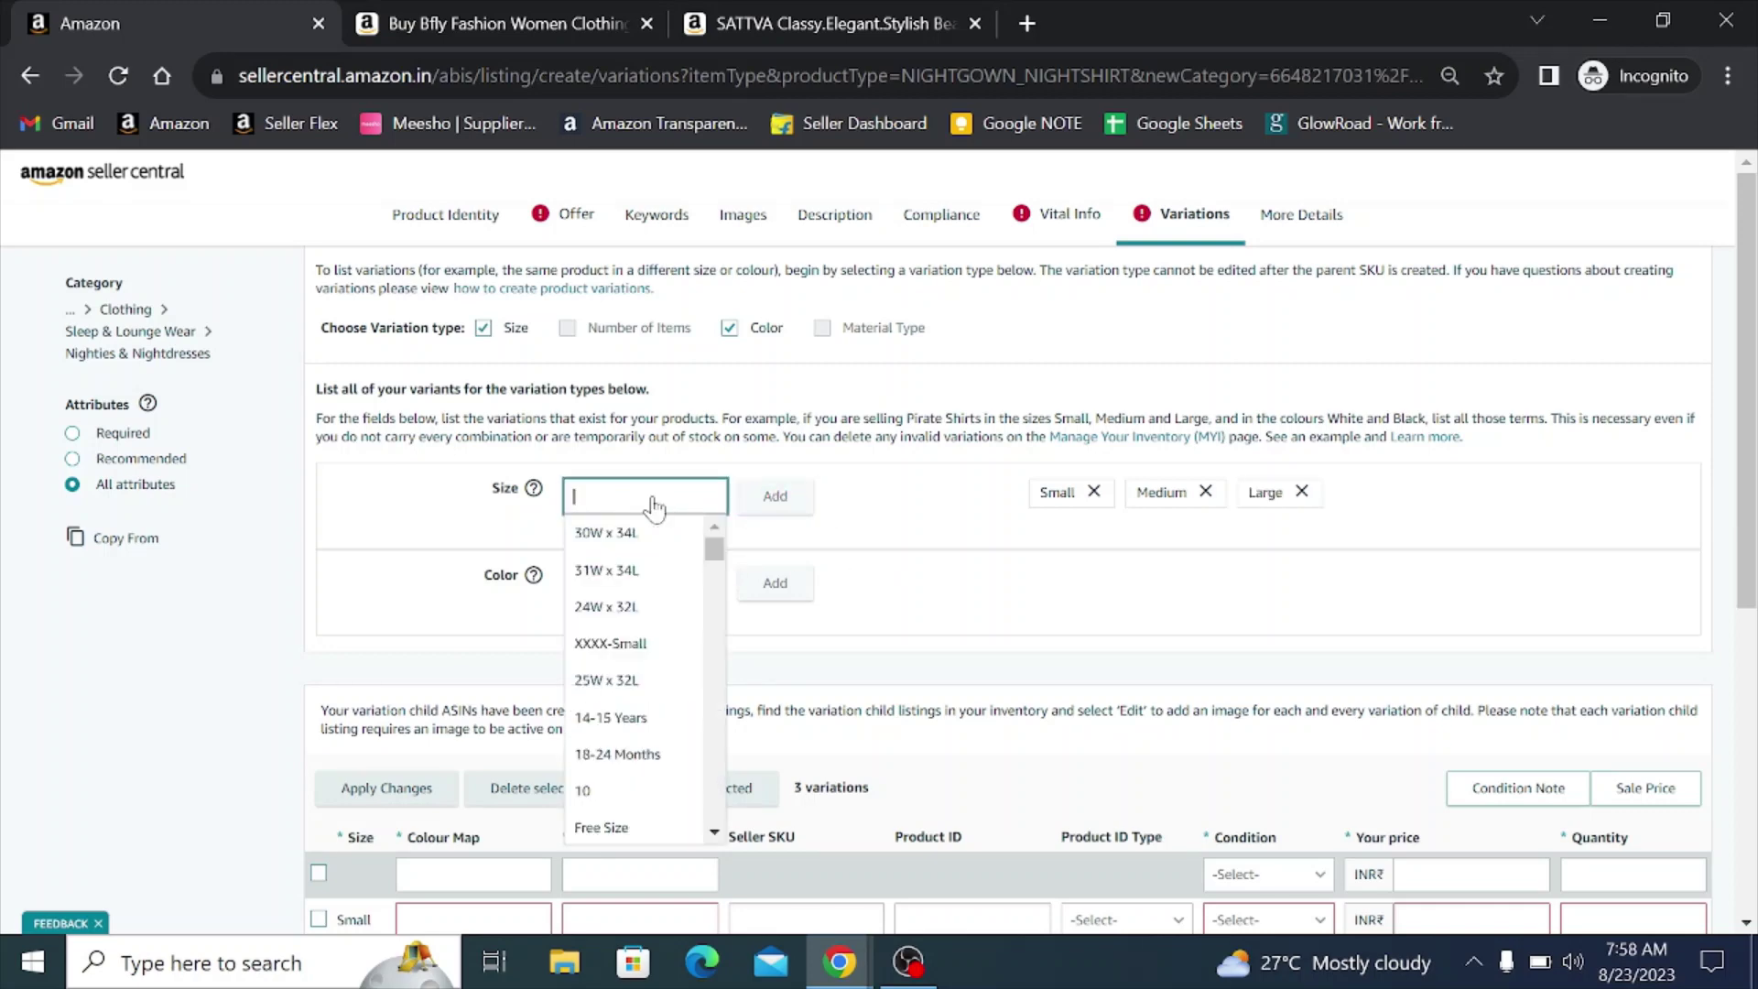
text(X)
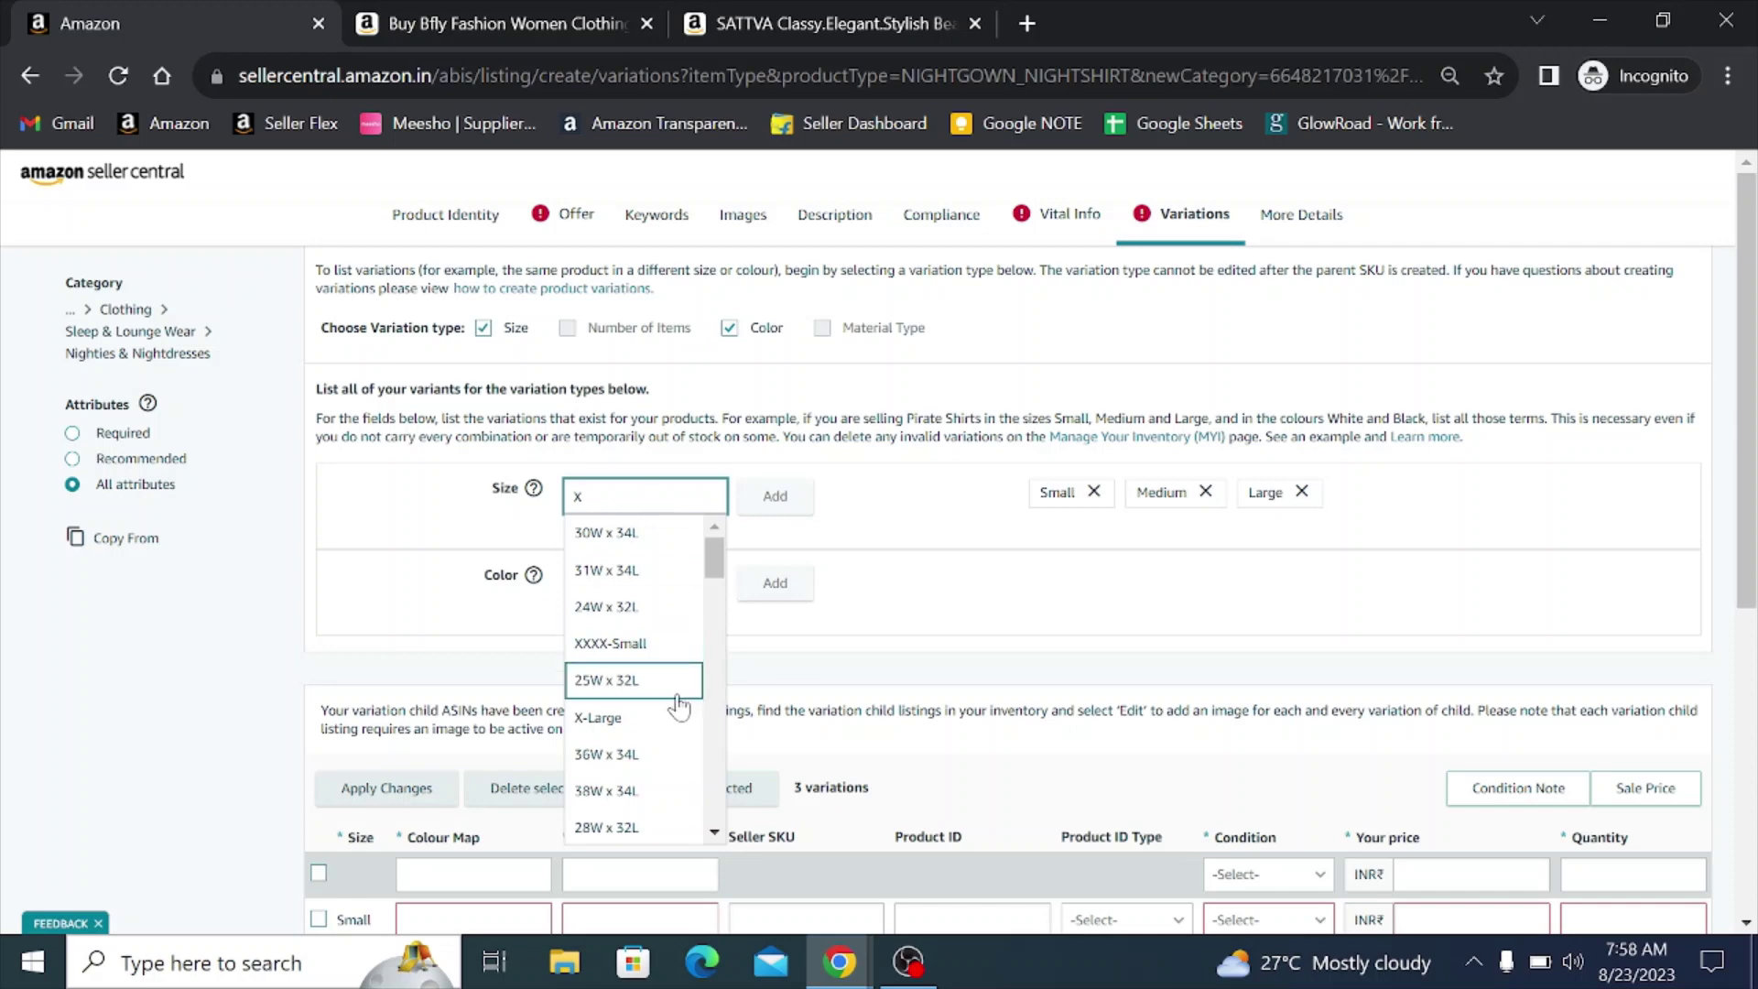
click(645, 716)
click(774, 496)
click(647, 505)
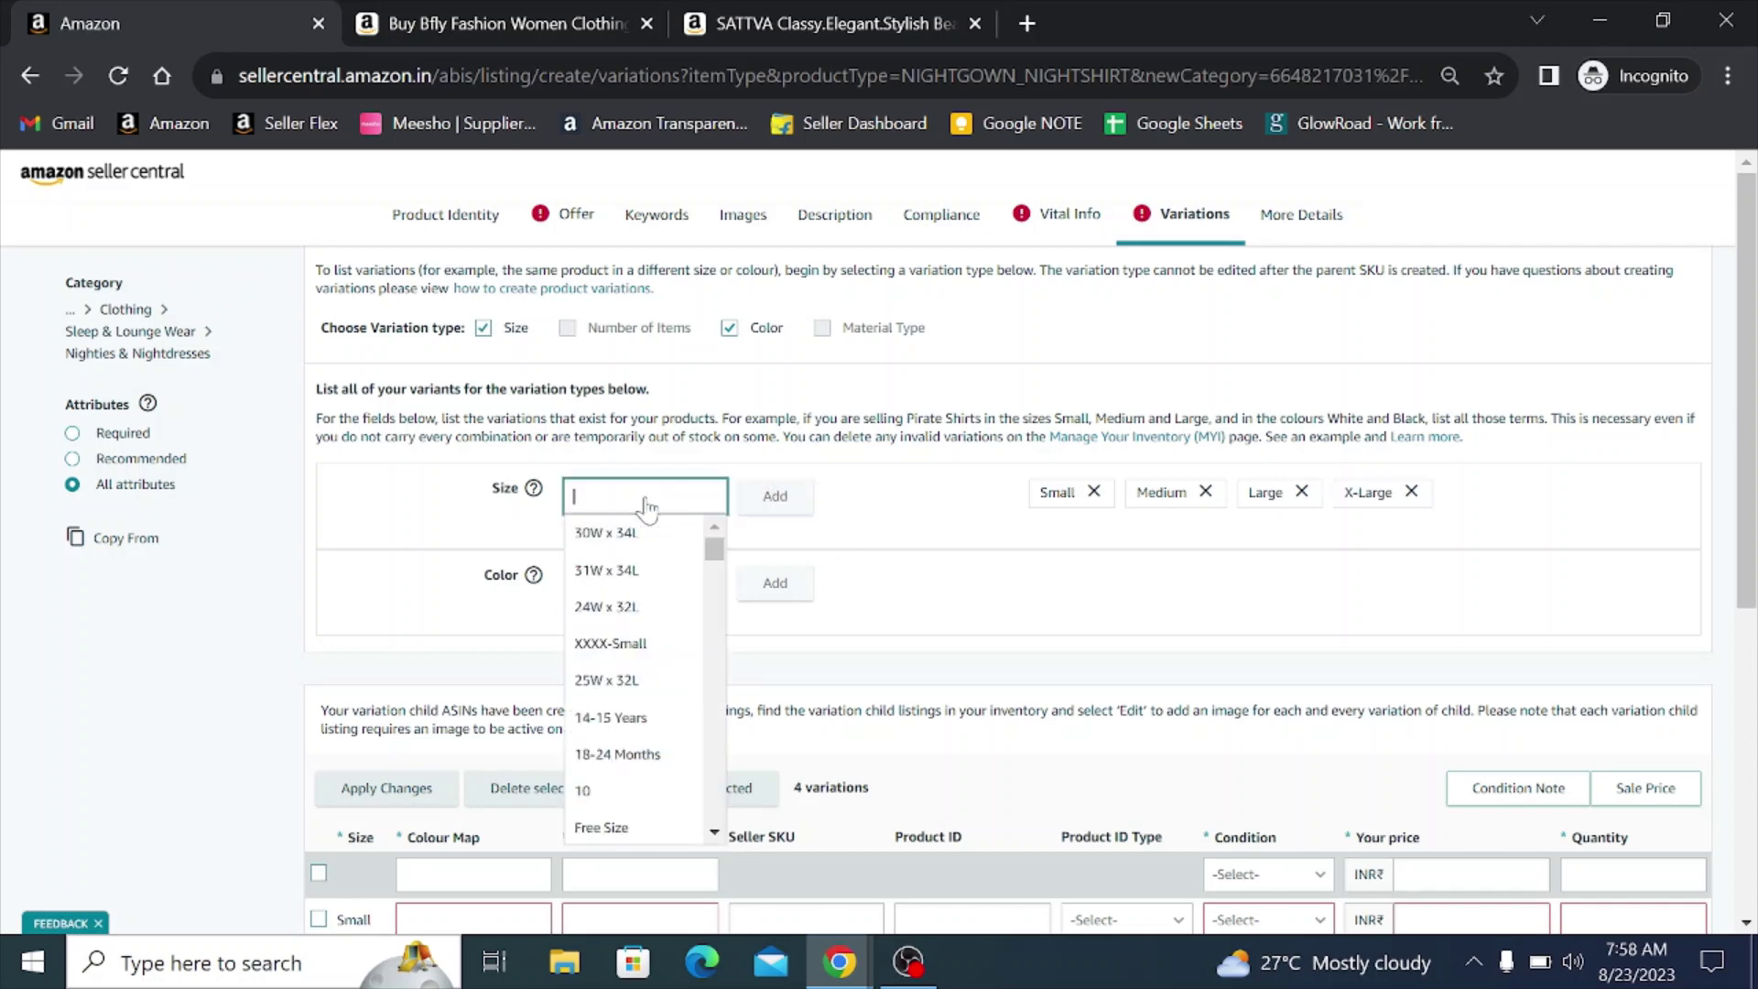
text(xx)
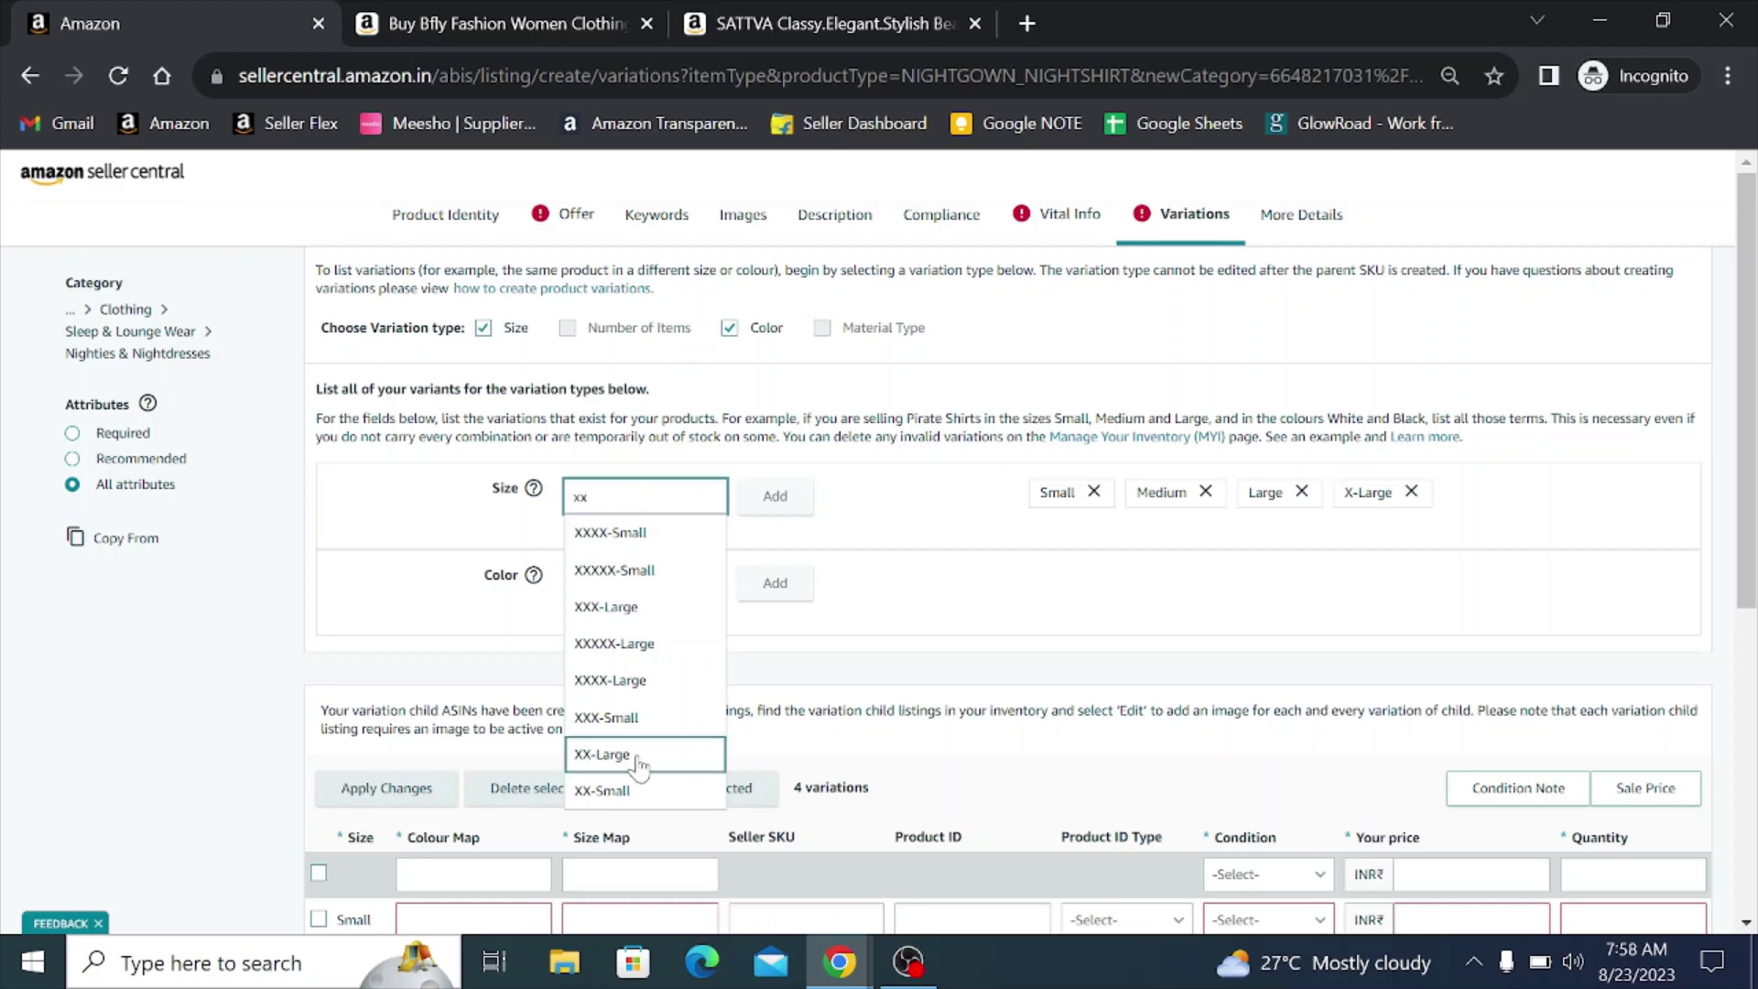
click(644, 756)
click(774, 496)
click(625, 507)
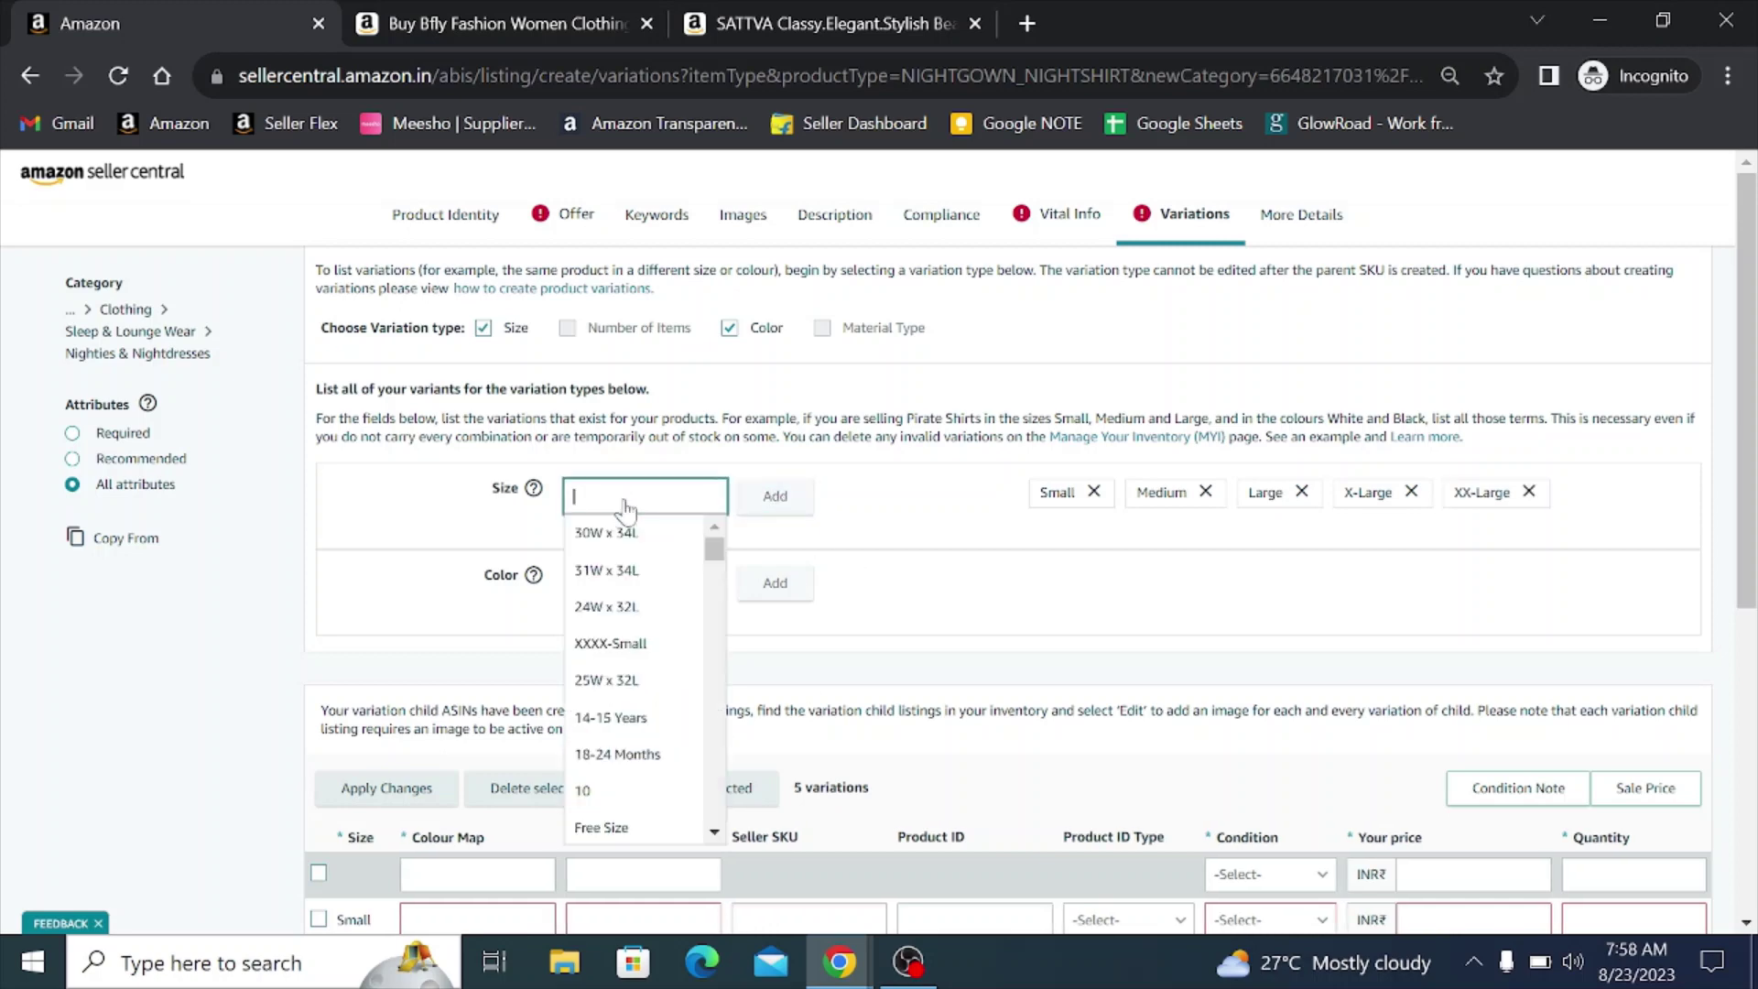
text(xxx)
click(668, 608)
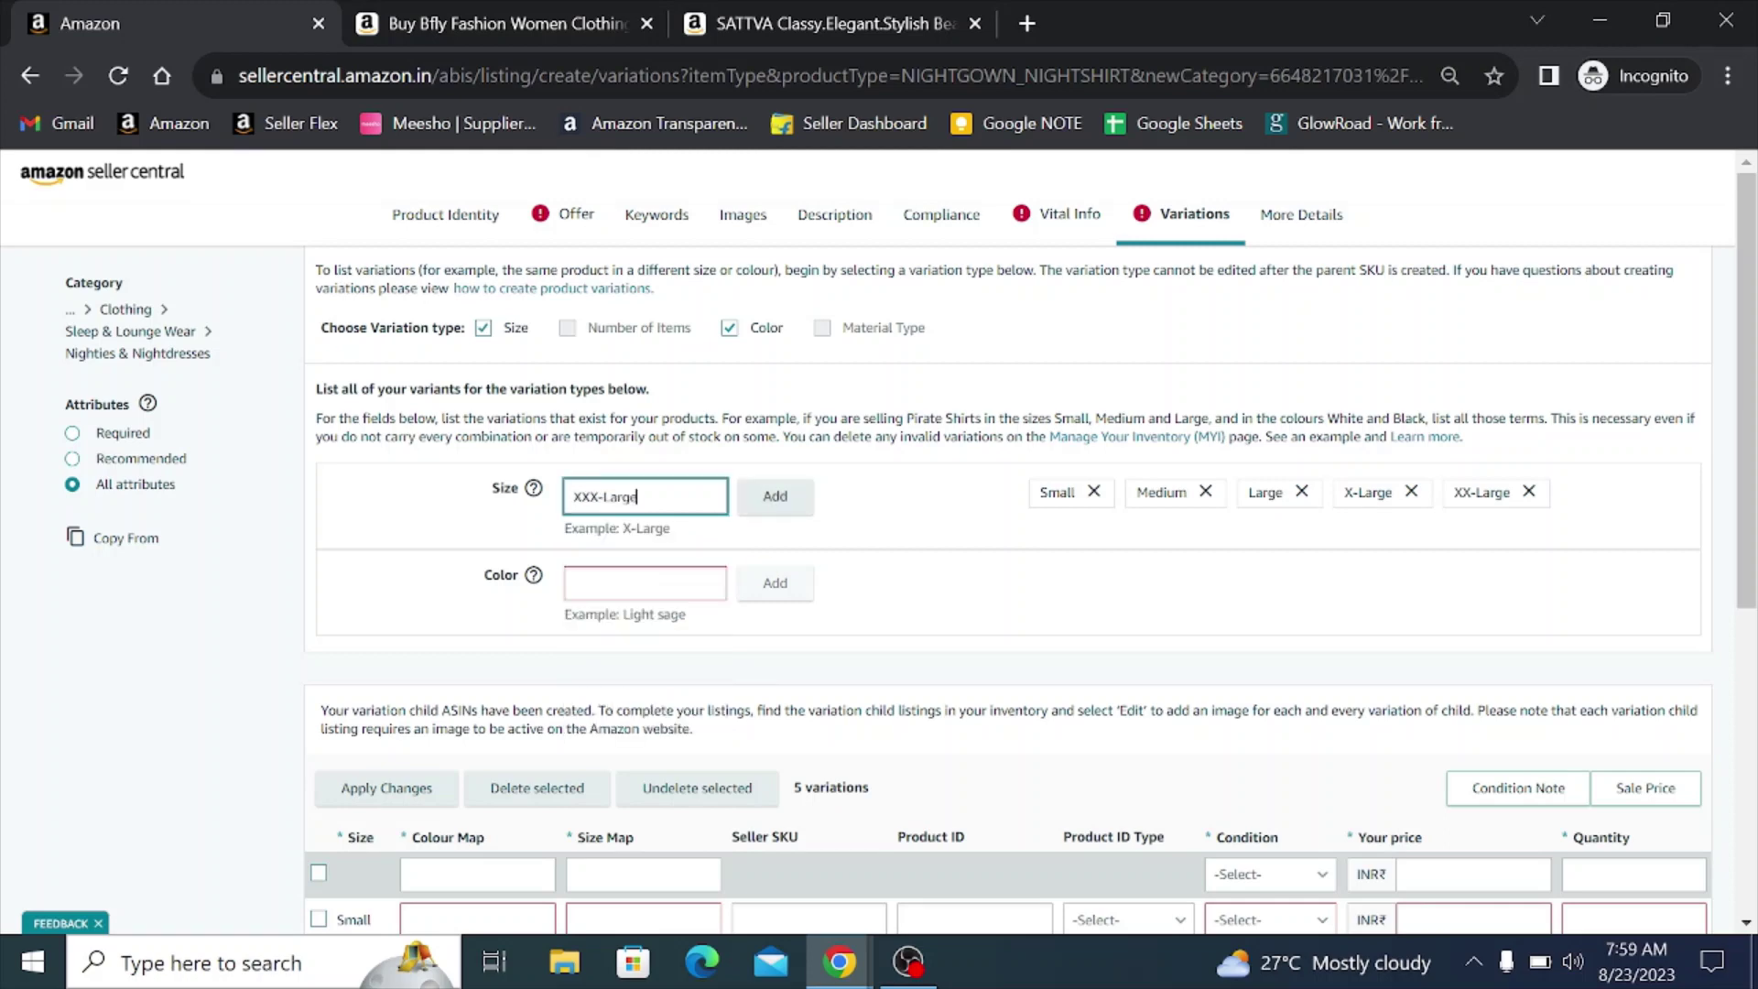
click(773, 501)
click(626, 506)
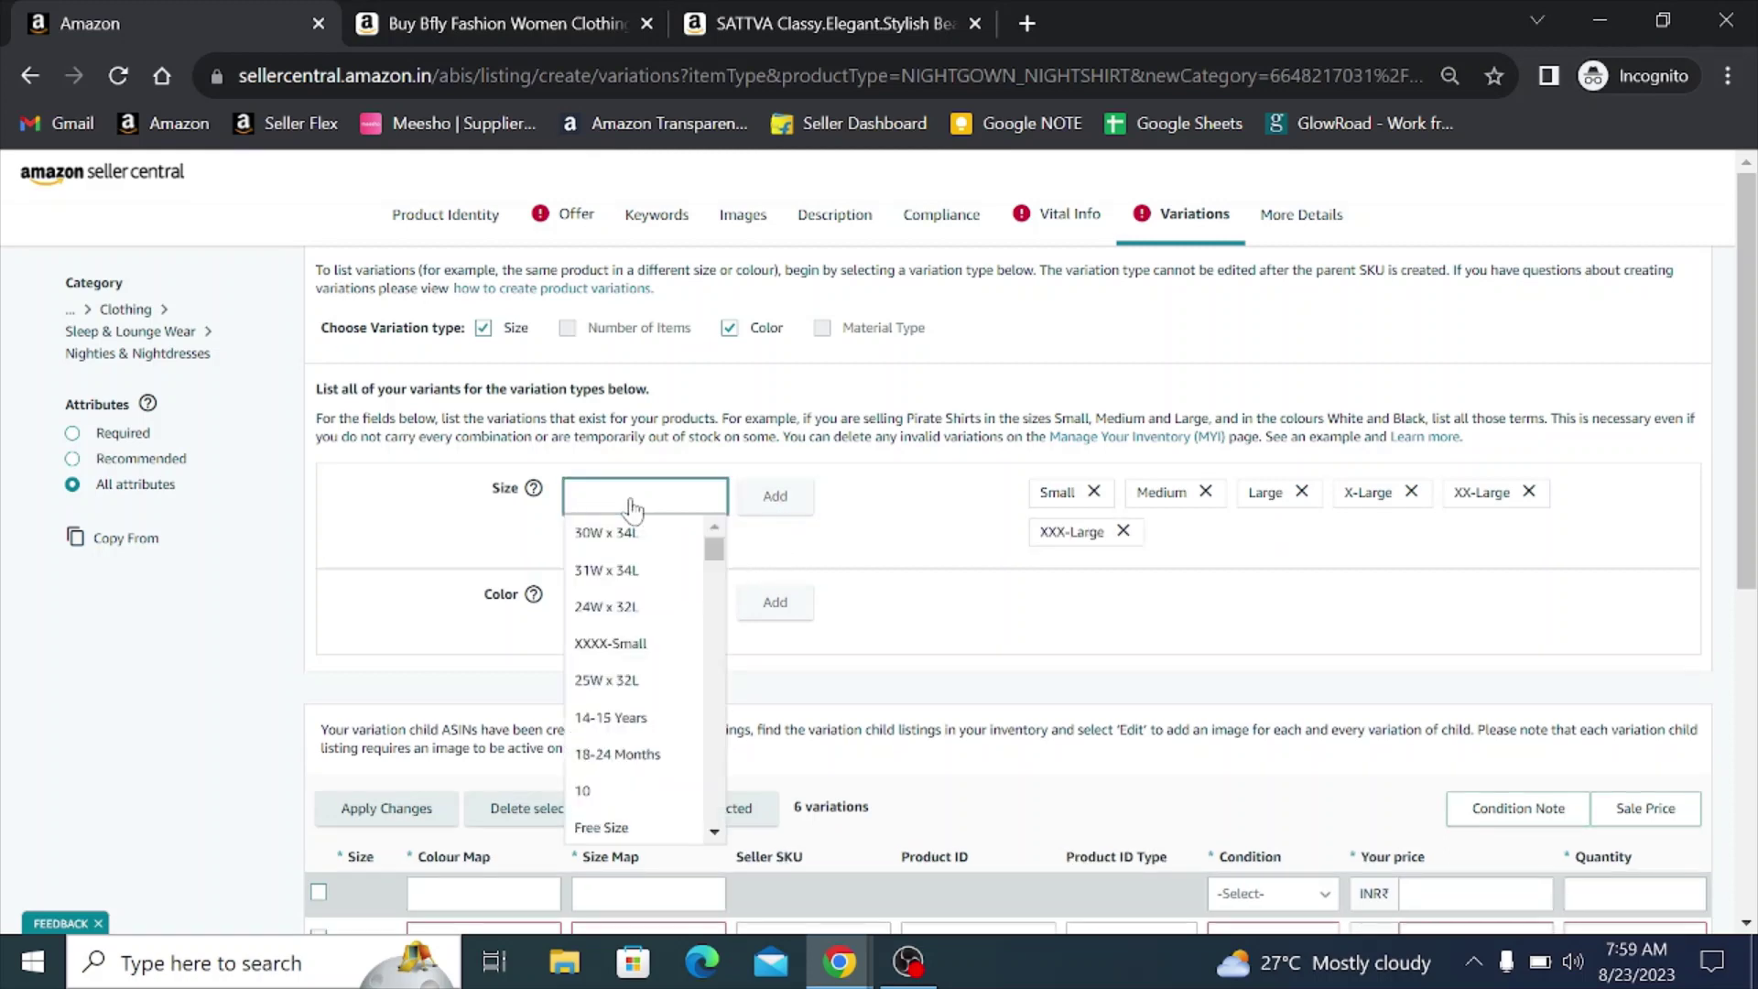
text(xxxx)
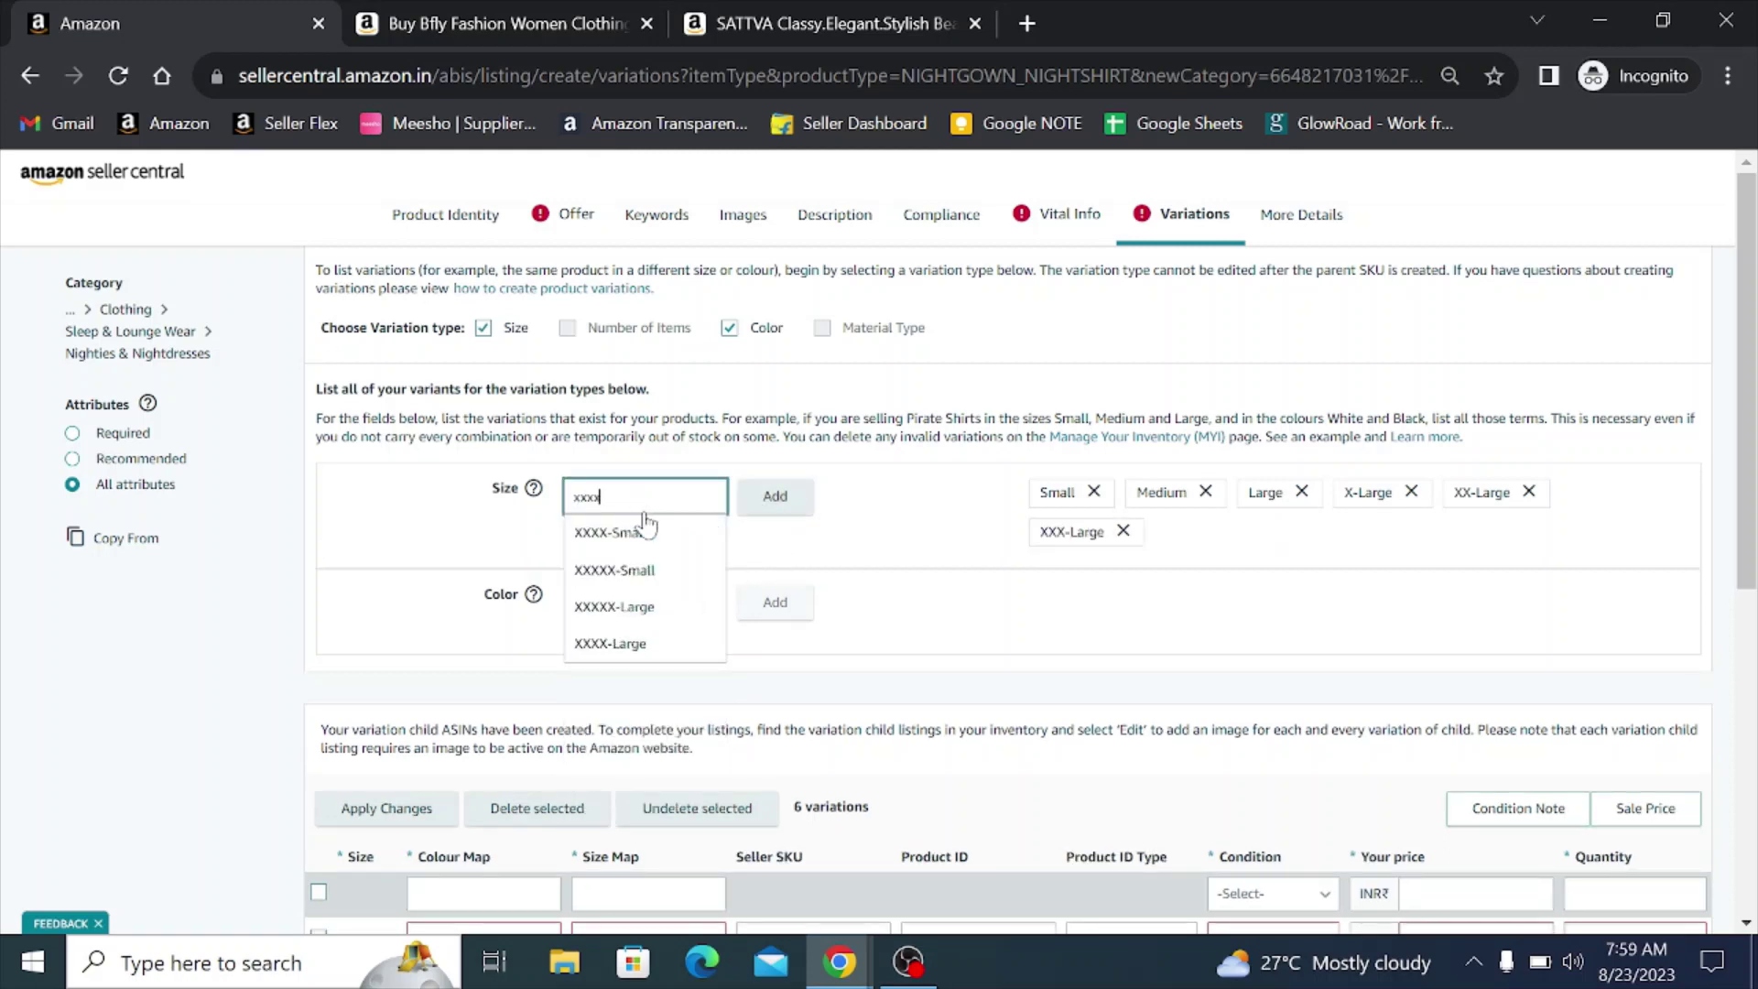
click(659, 643)
click(774, 499)
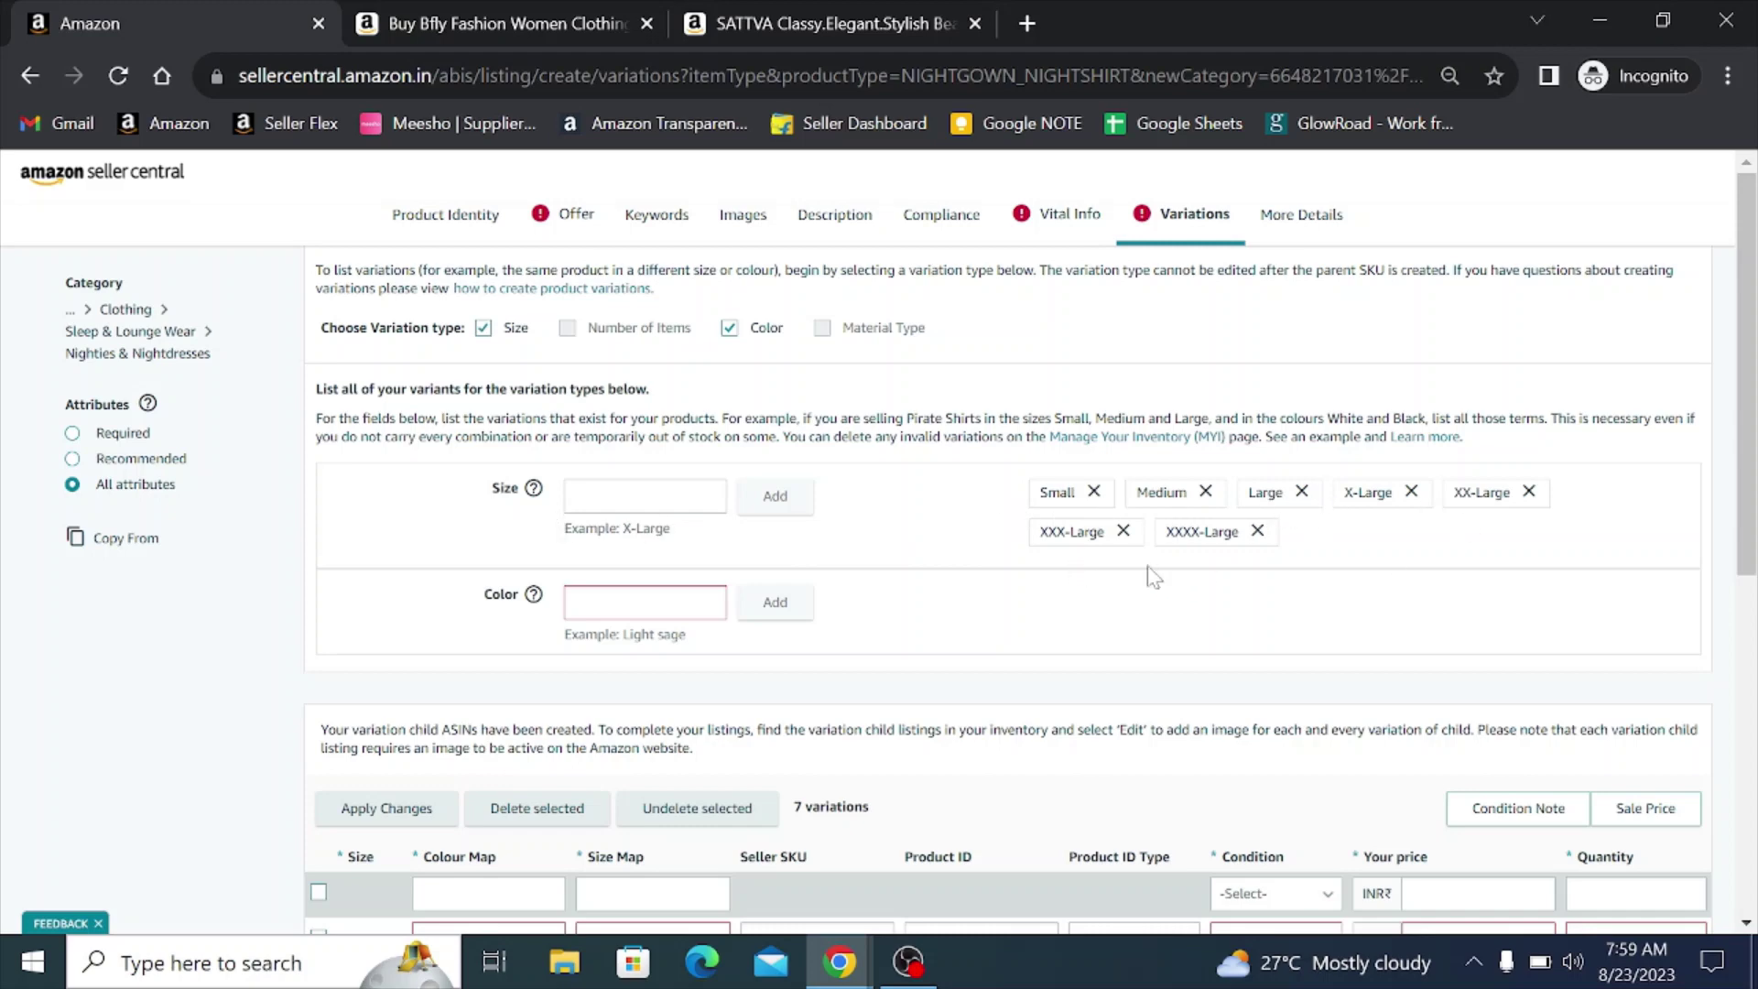
scroll(957, 472, down, 5)
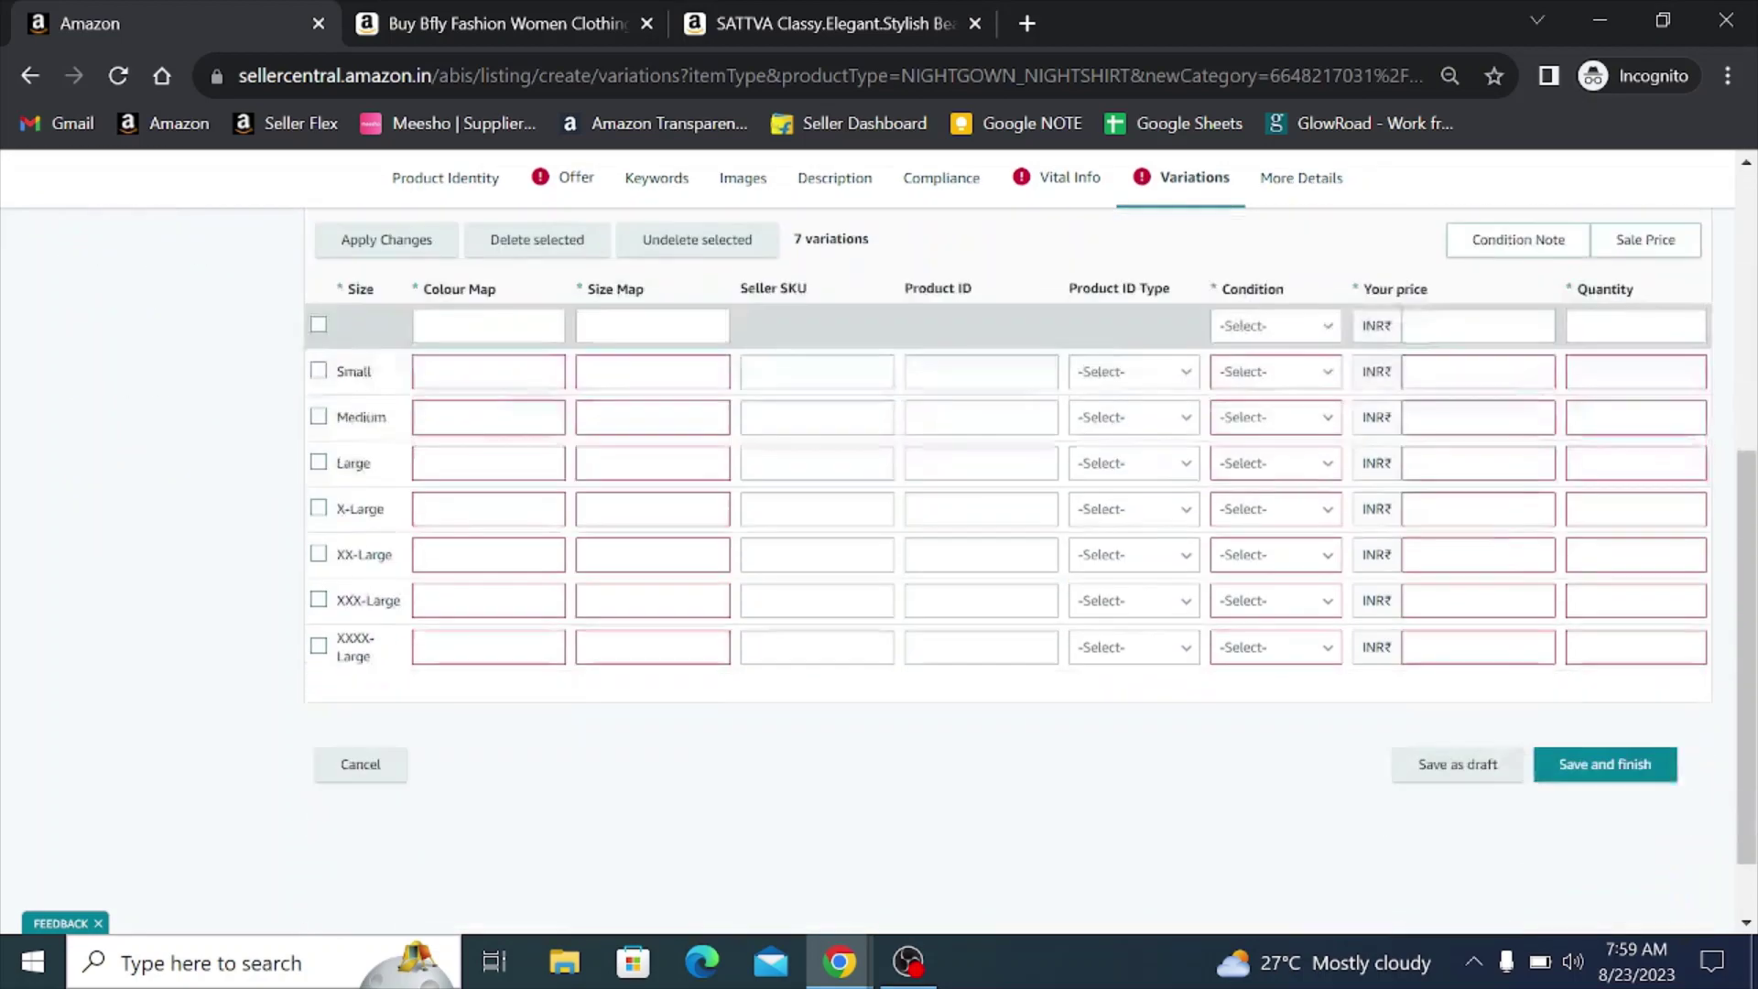
scroll(815, 787, up, 6)
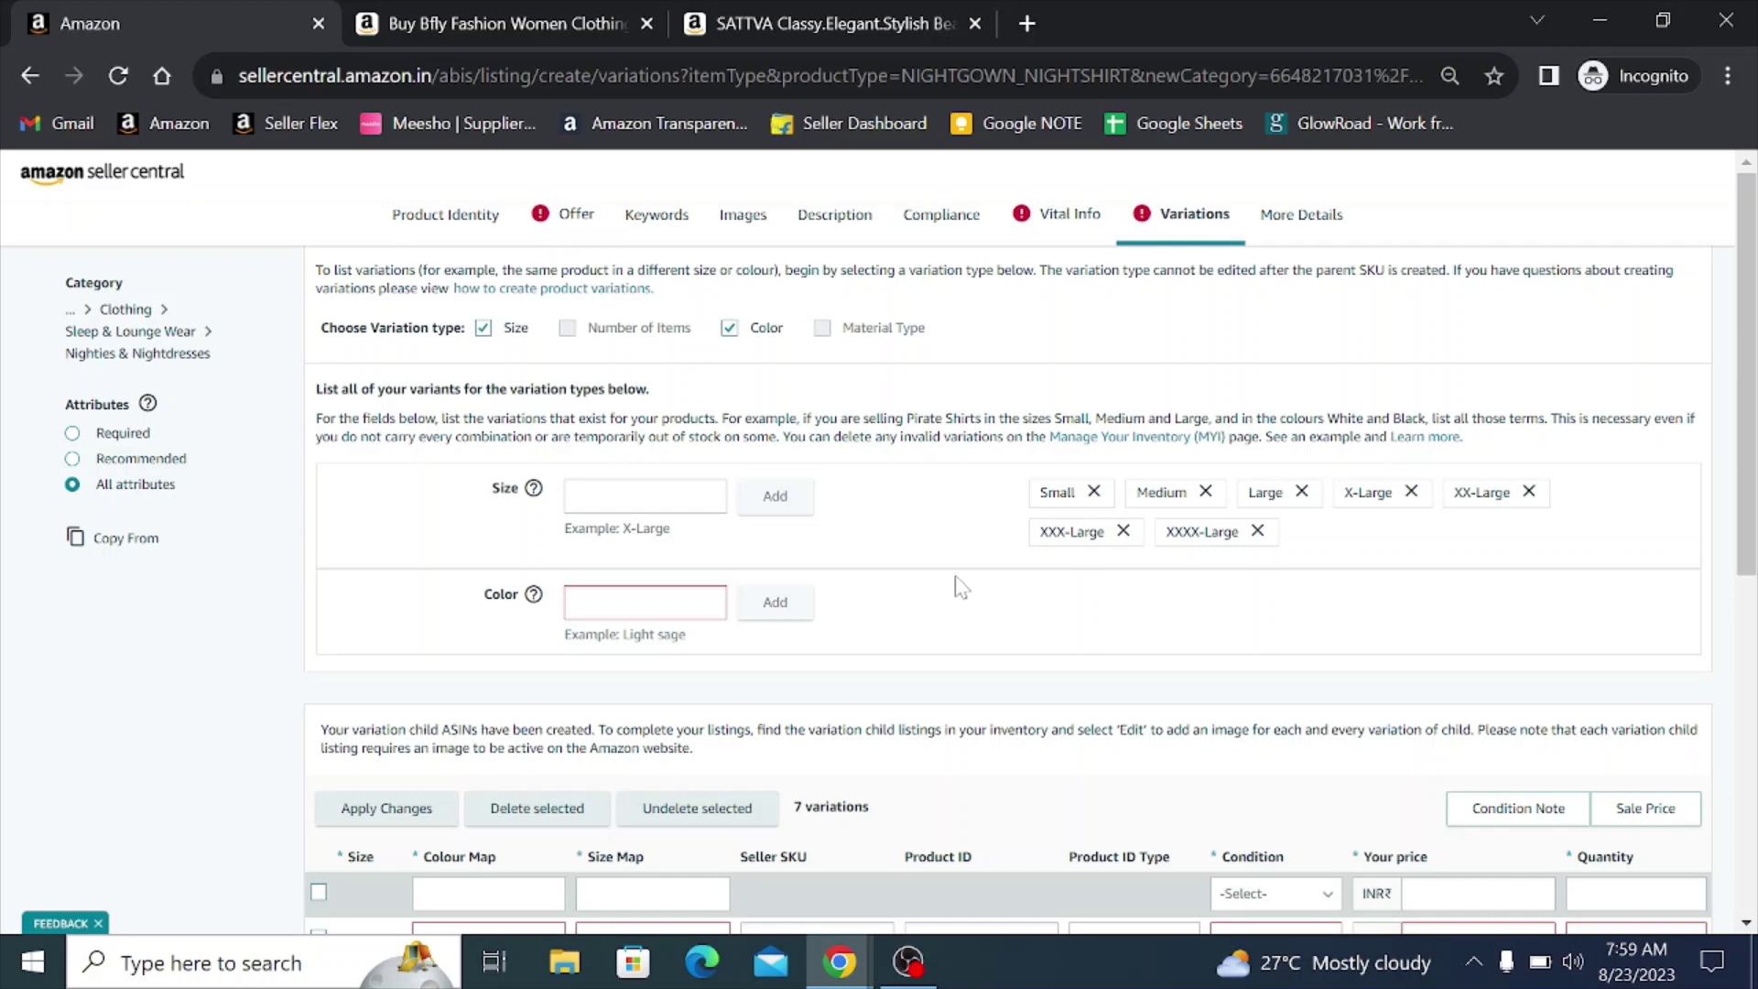
- Add Yellow and Purple as colour variations, checking the stock sheet's colour list
click(621, 590)
text(Ye)
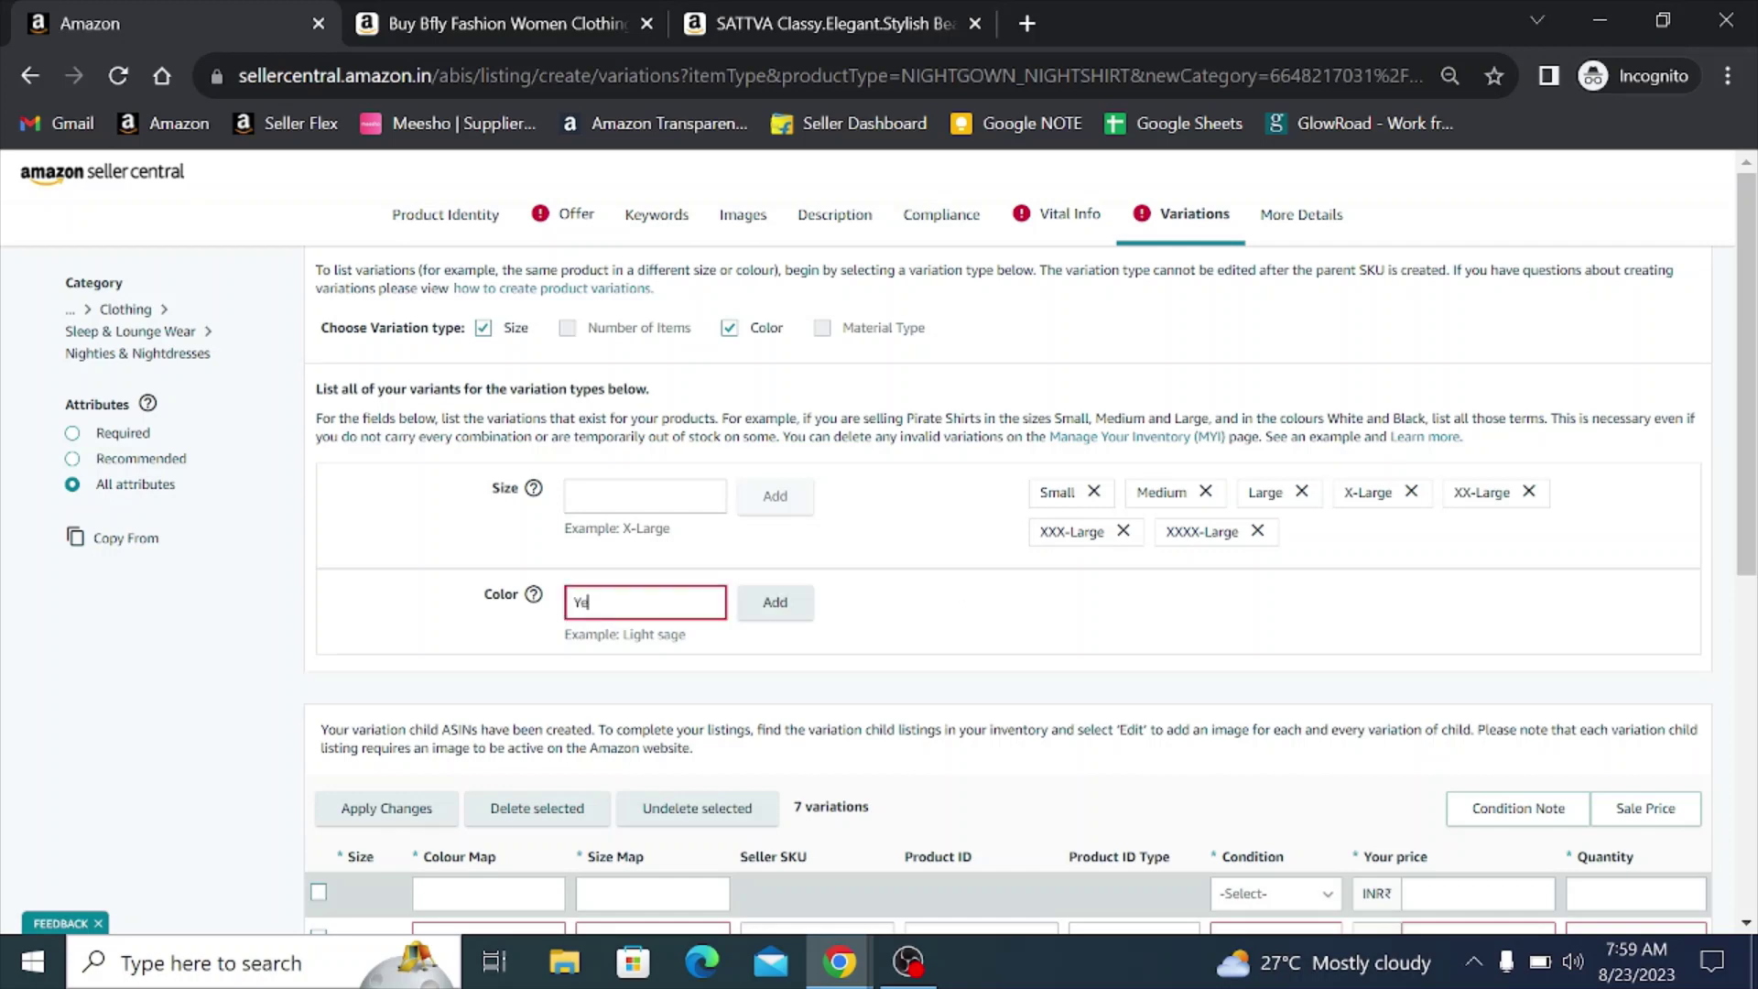
text(llow)
click(774, 602)
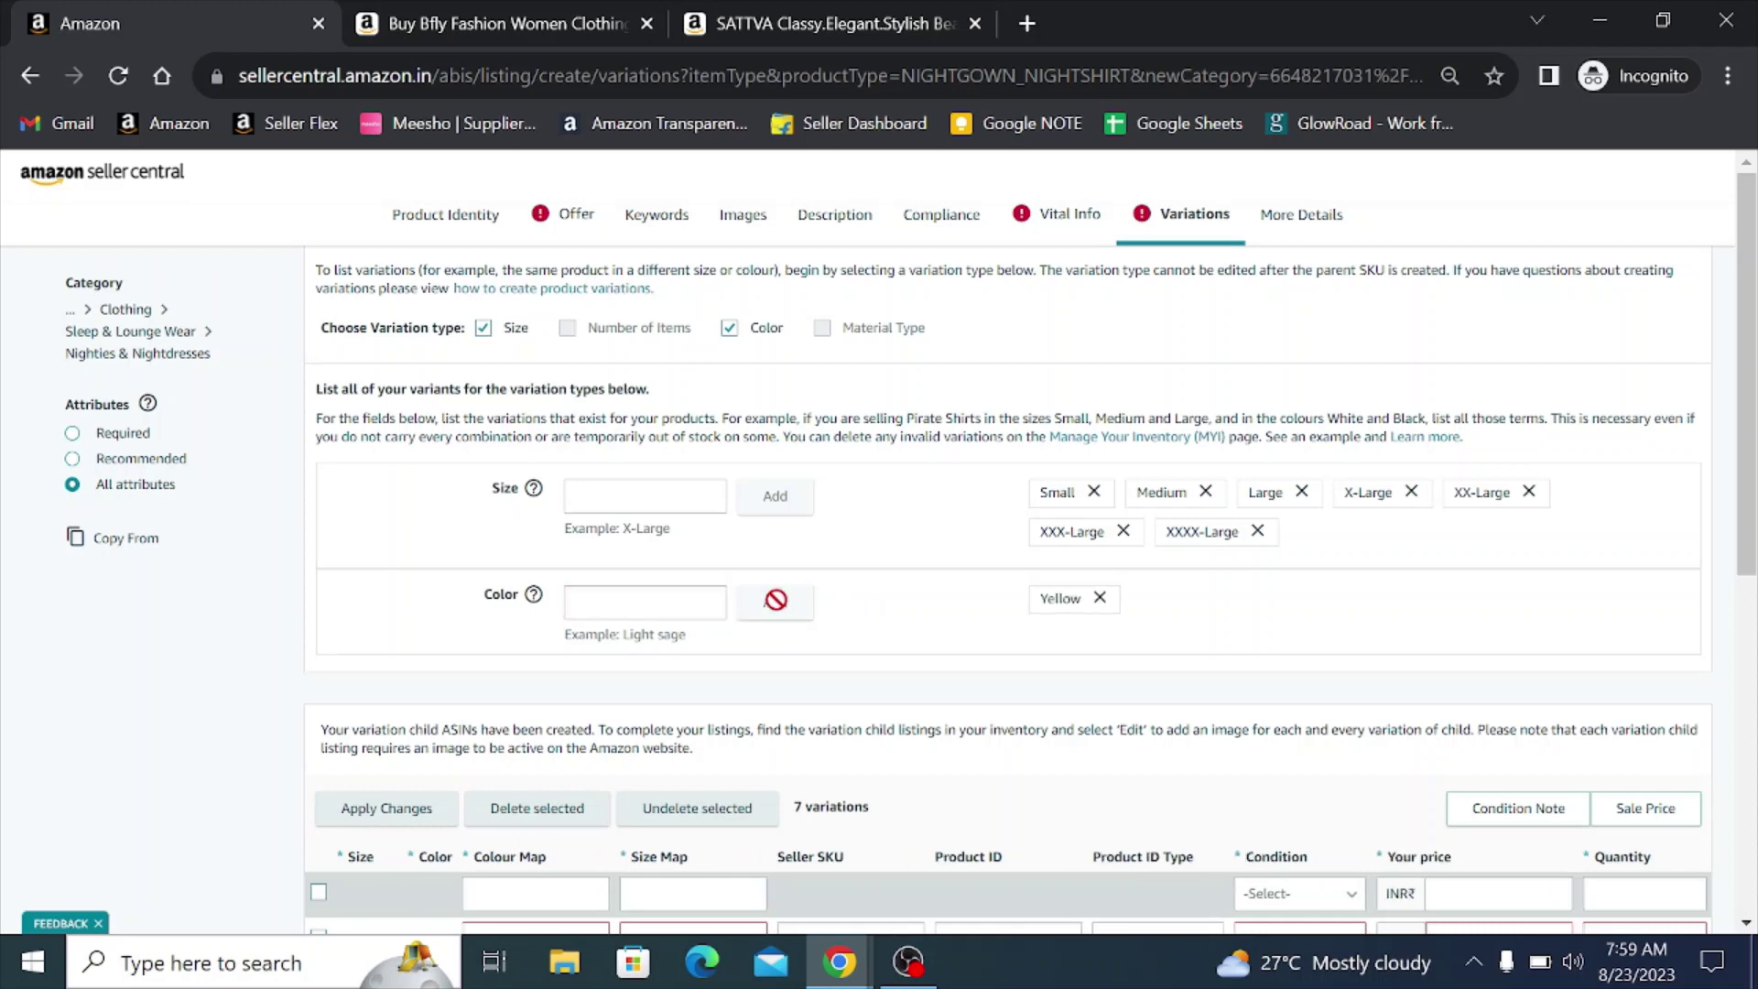
key(alt+Tab)
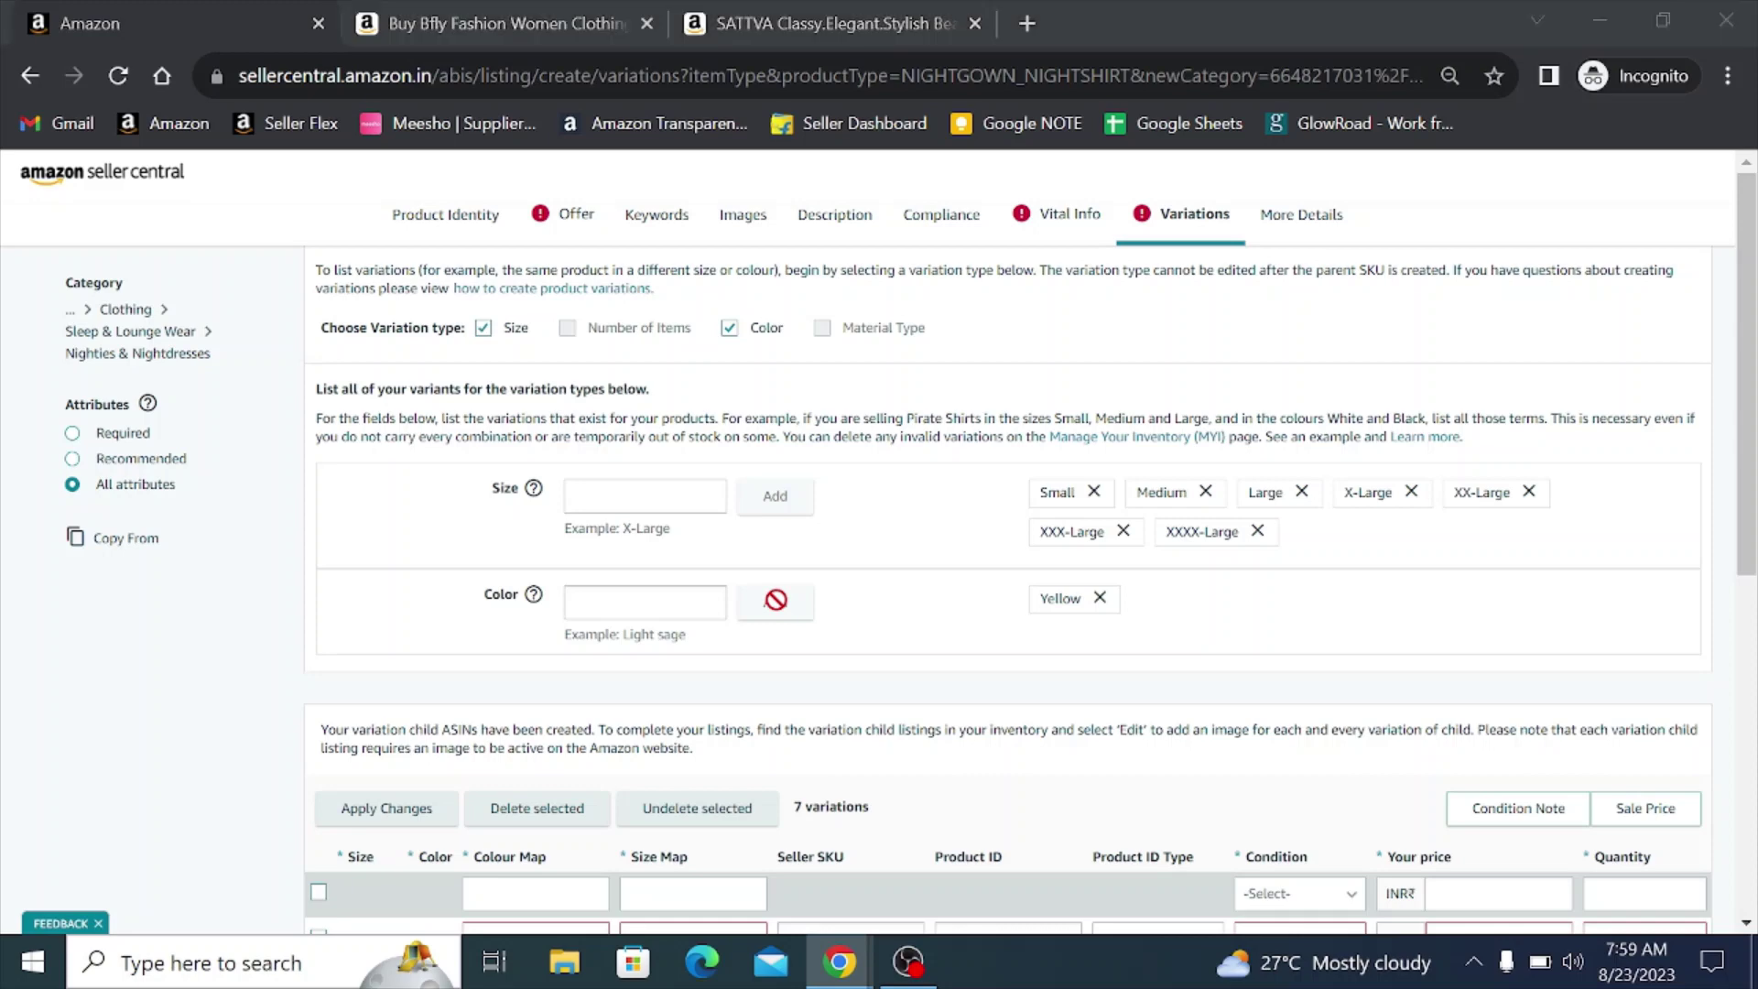
key(alt+Tab)
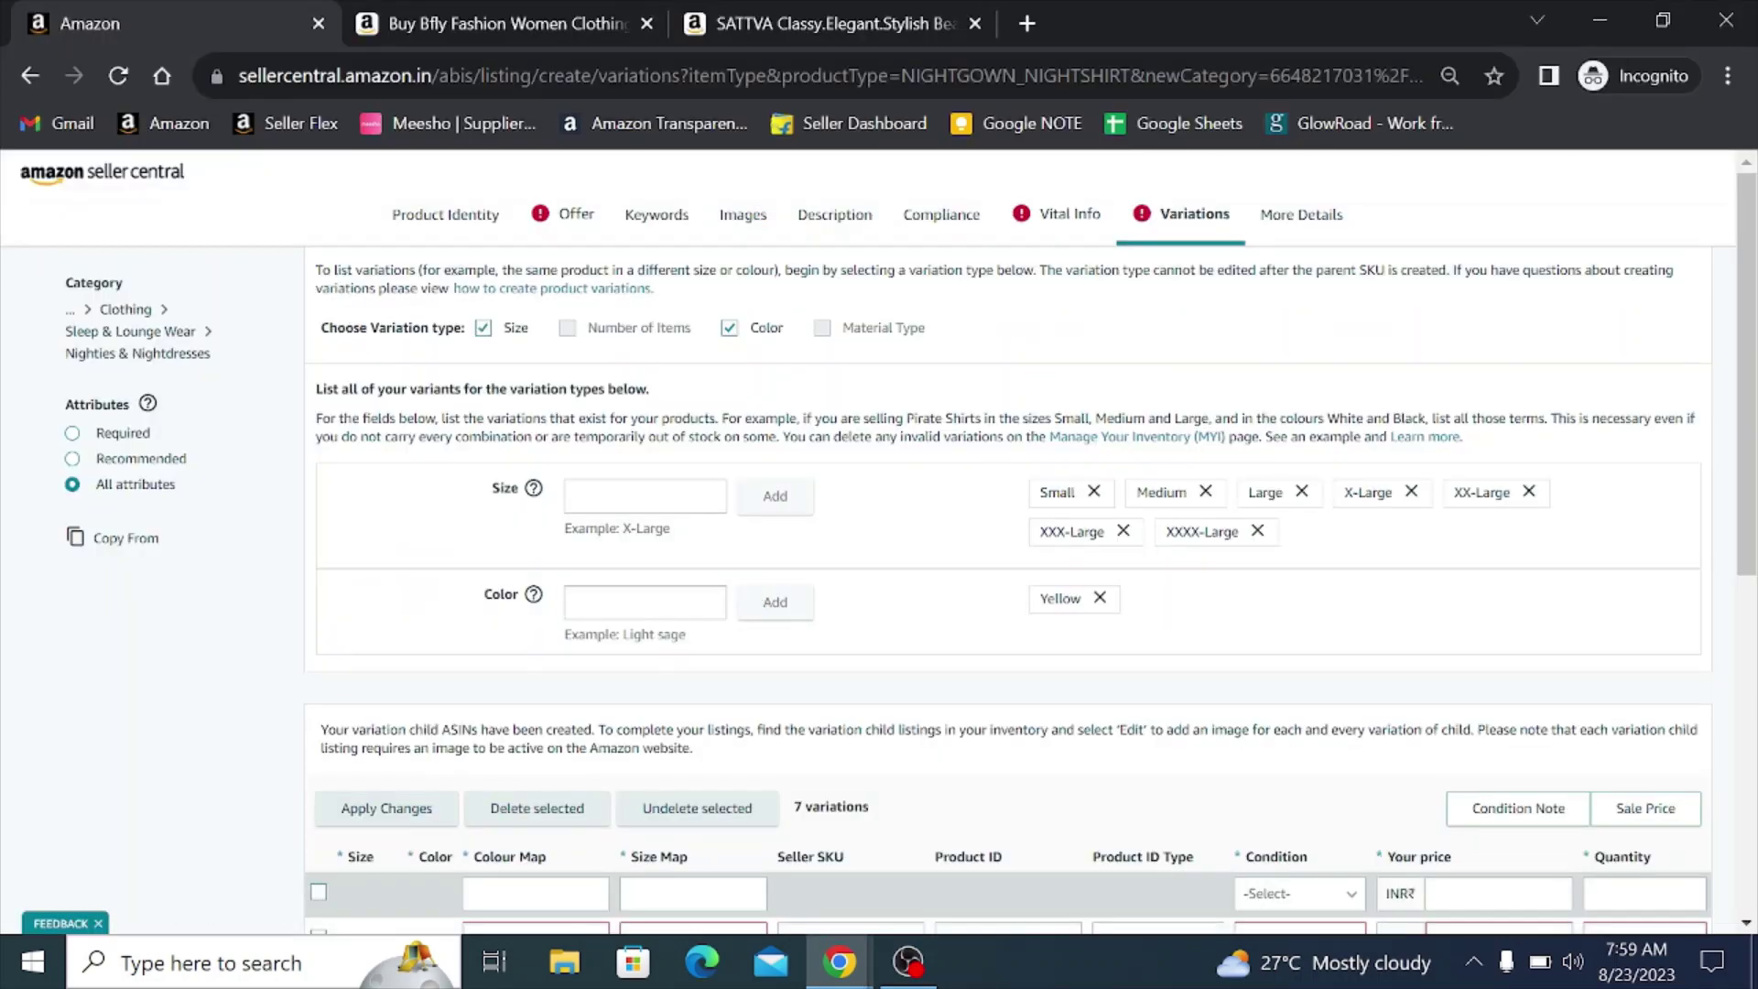
text(Purple)
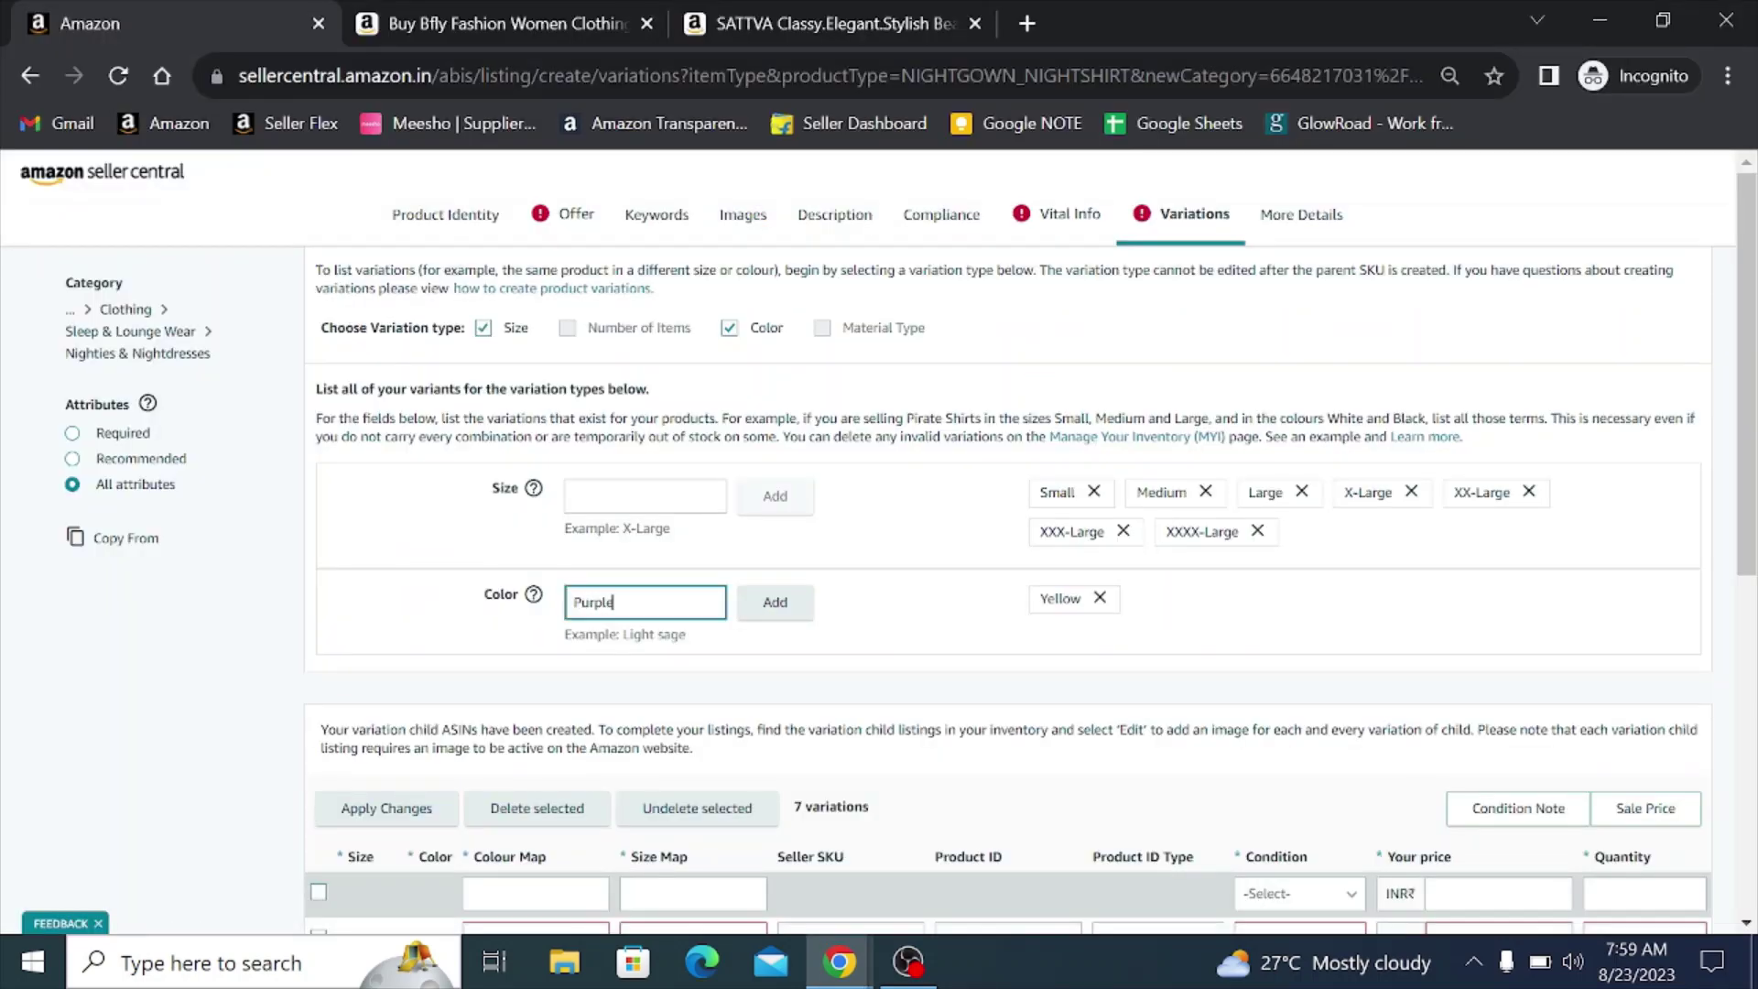
click(774, 602)
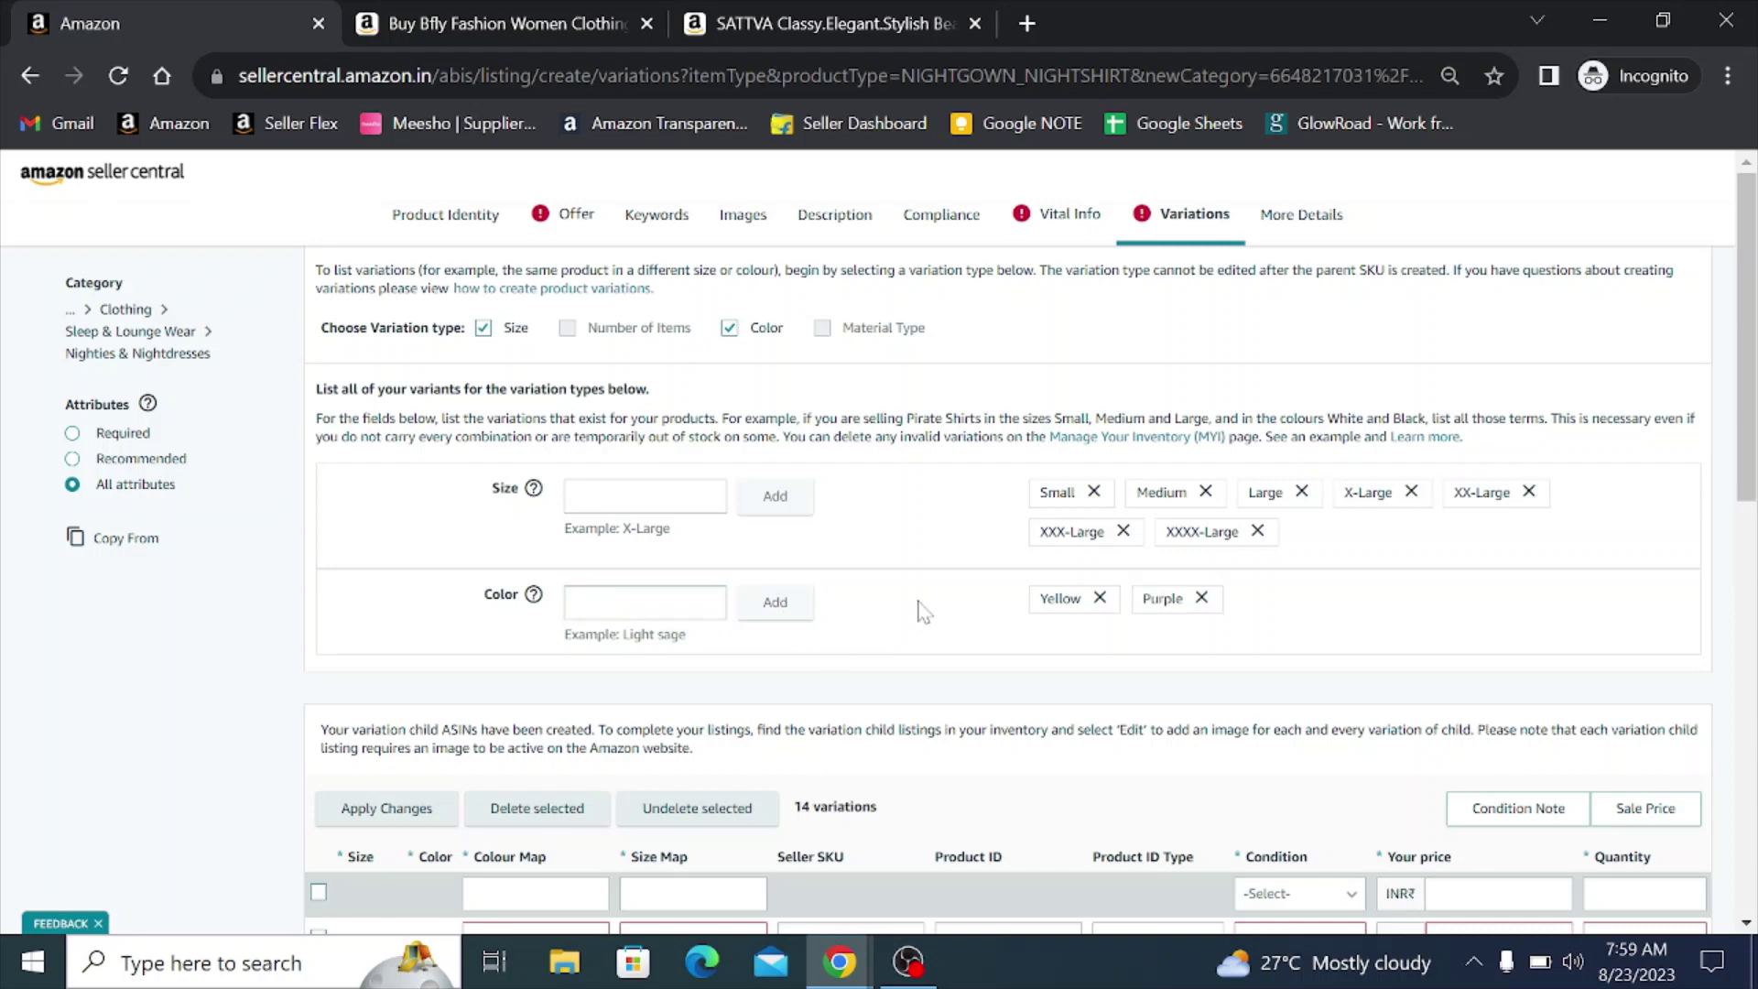
- Look up Maroon in the stock sheet and add it as the third colour variation
key(alt+Tab)
click(154, 441)
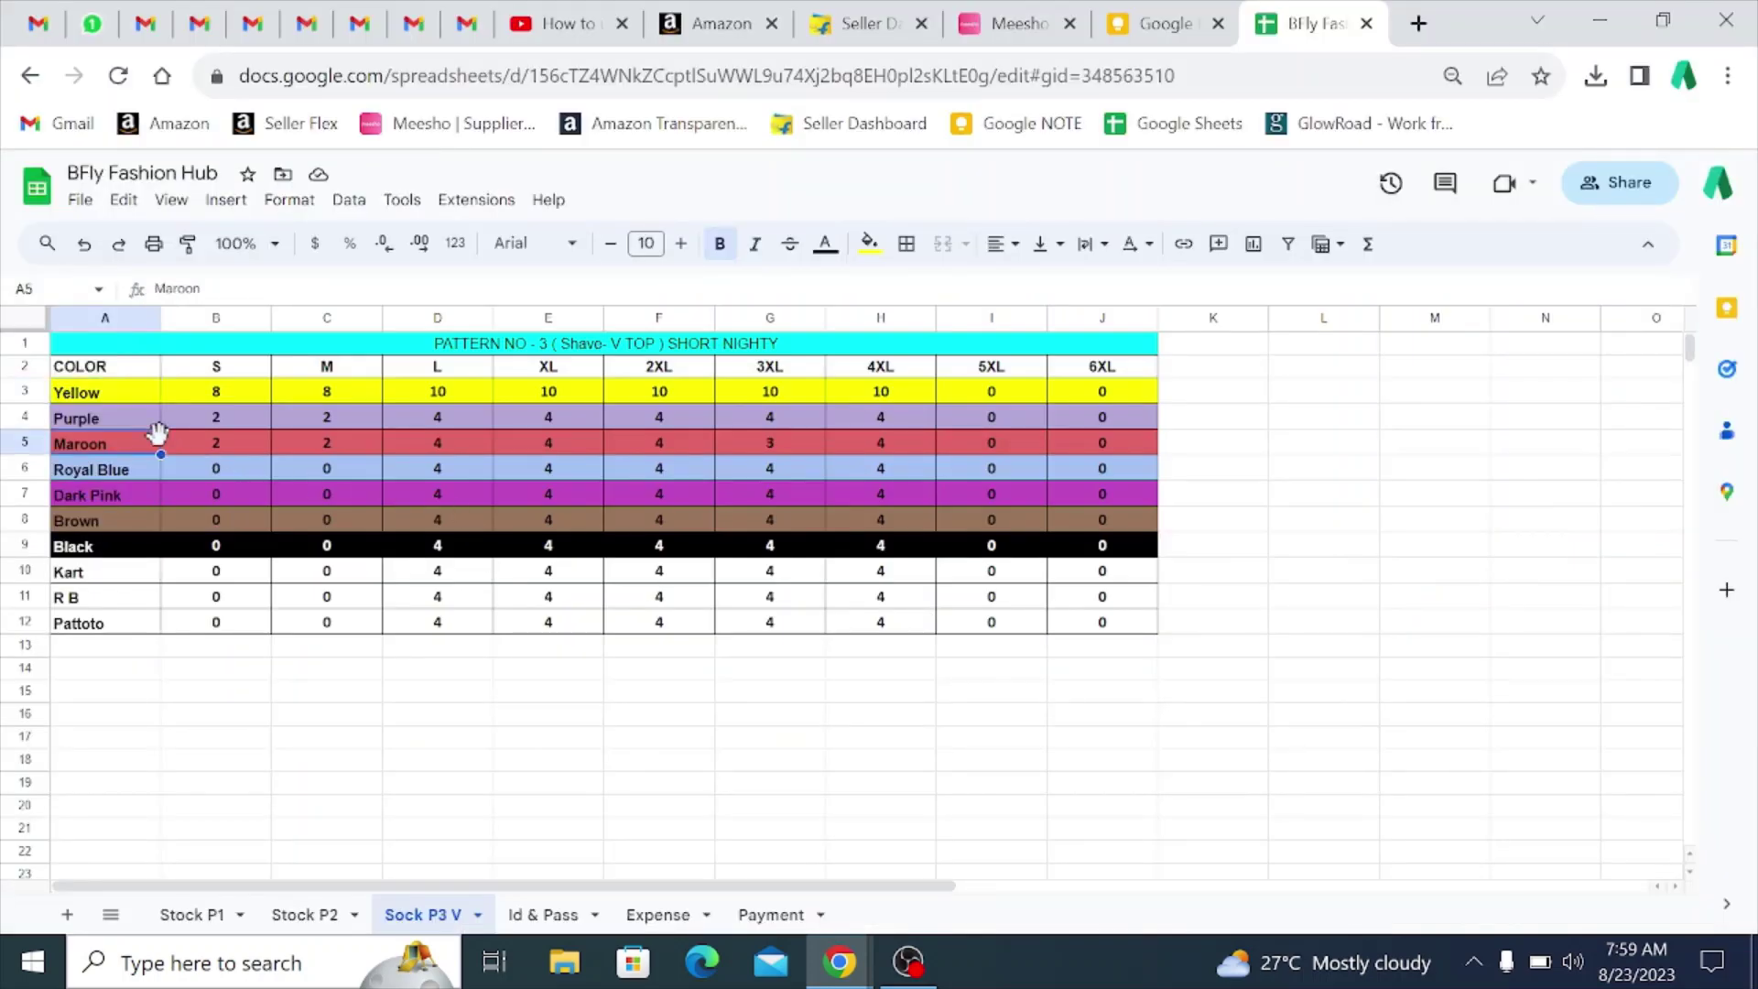
key(alt+Tab)
click(579, 607)
text(Ma)
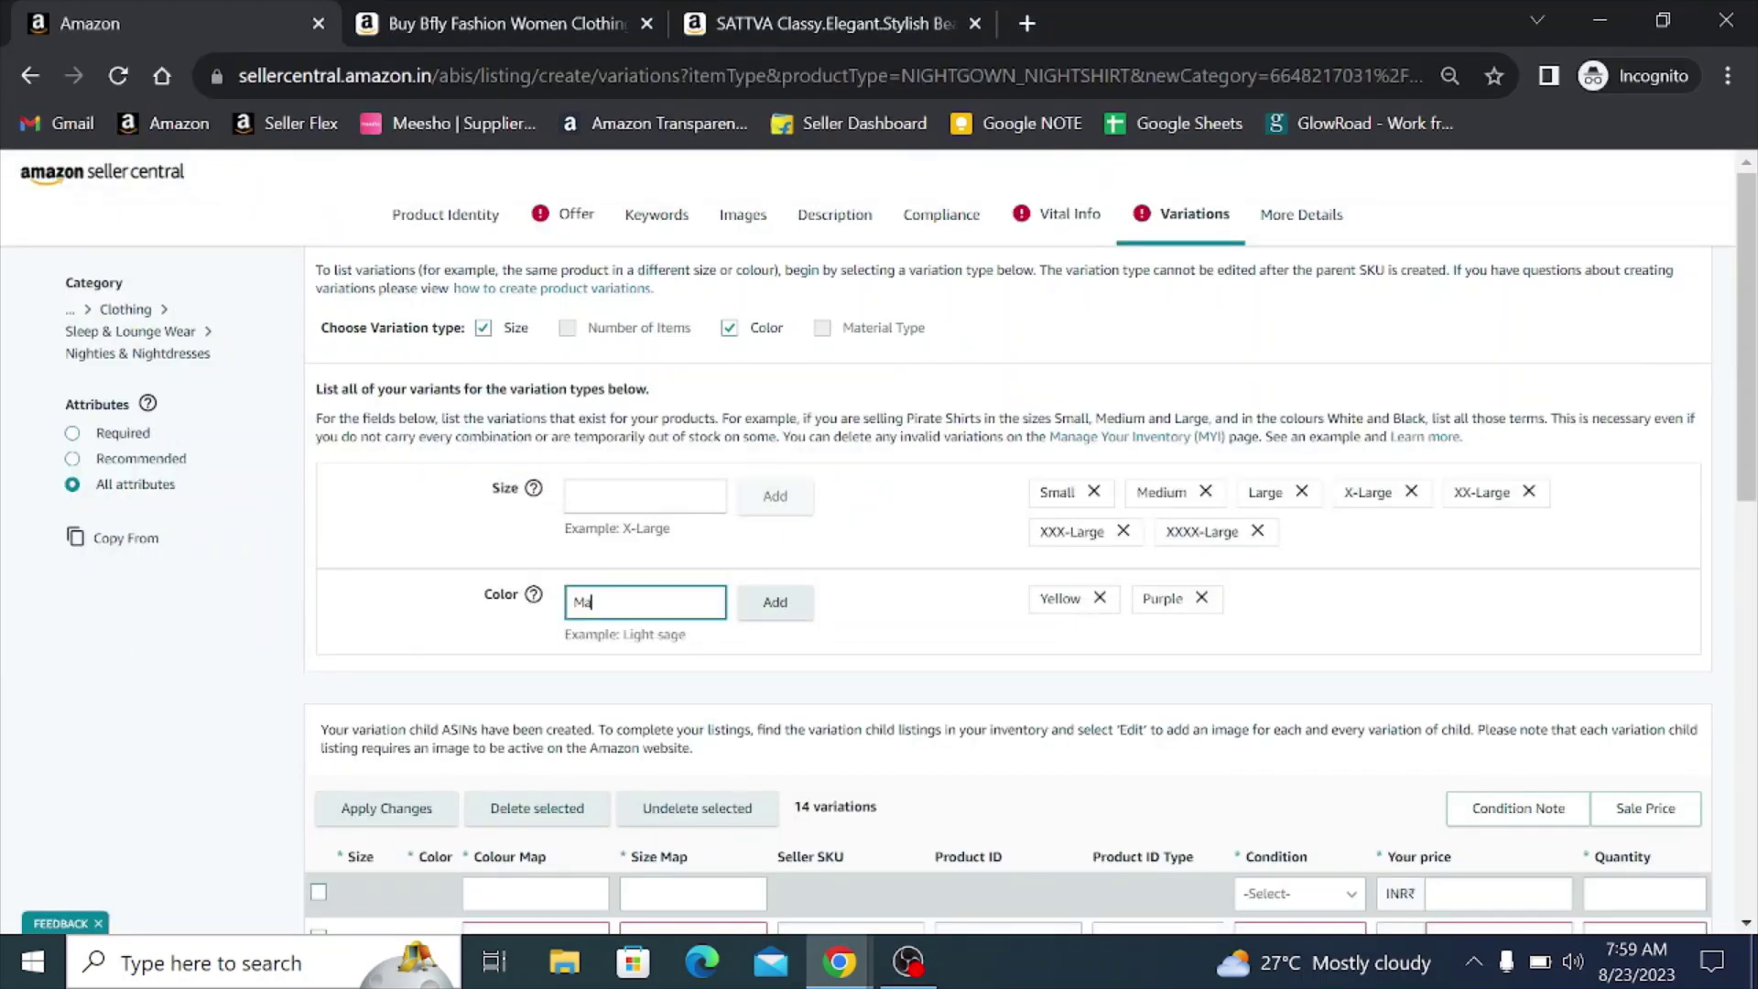
text(roon)
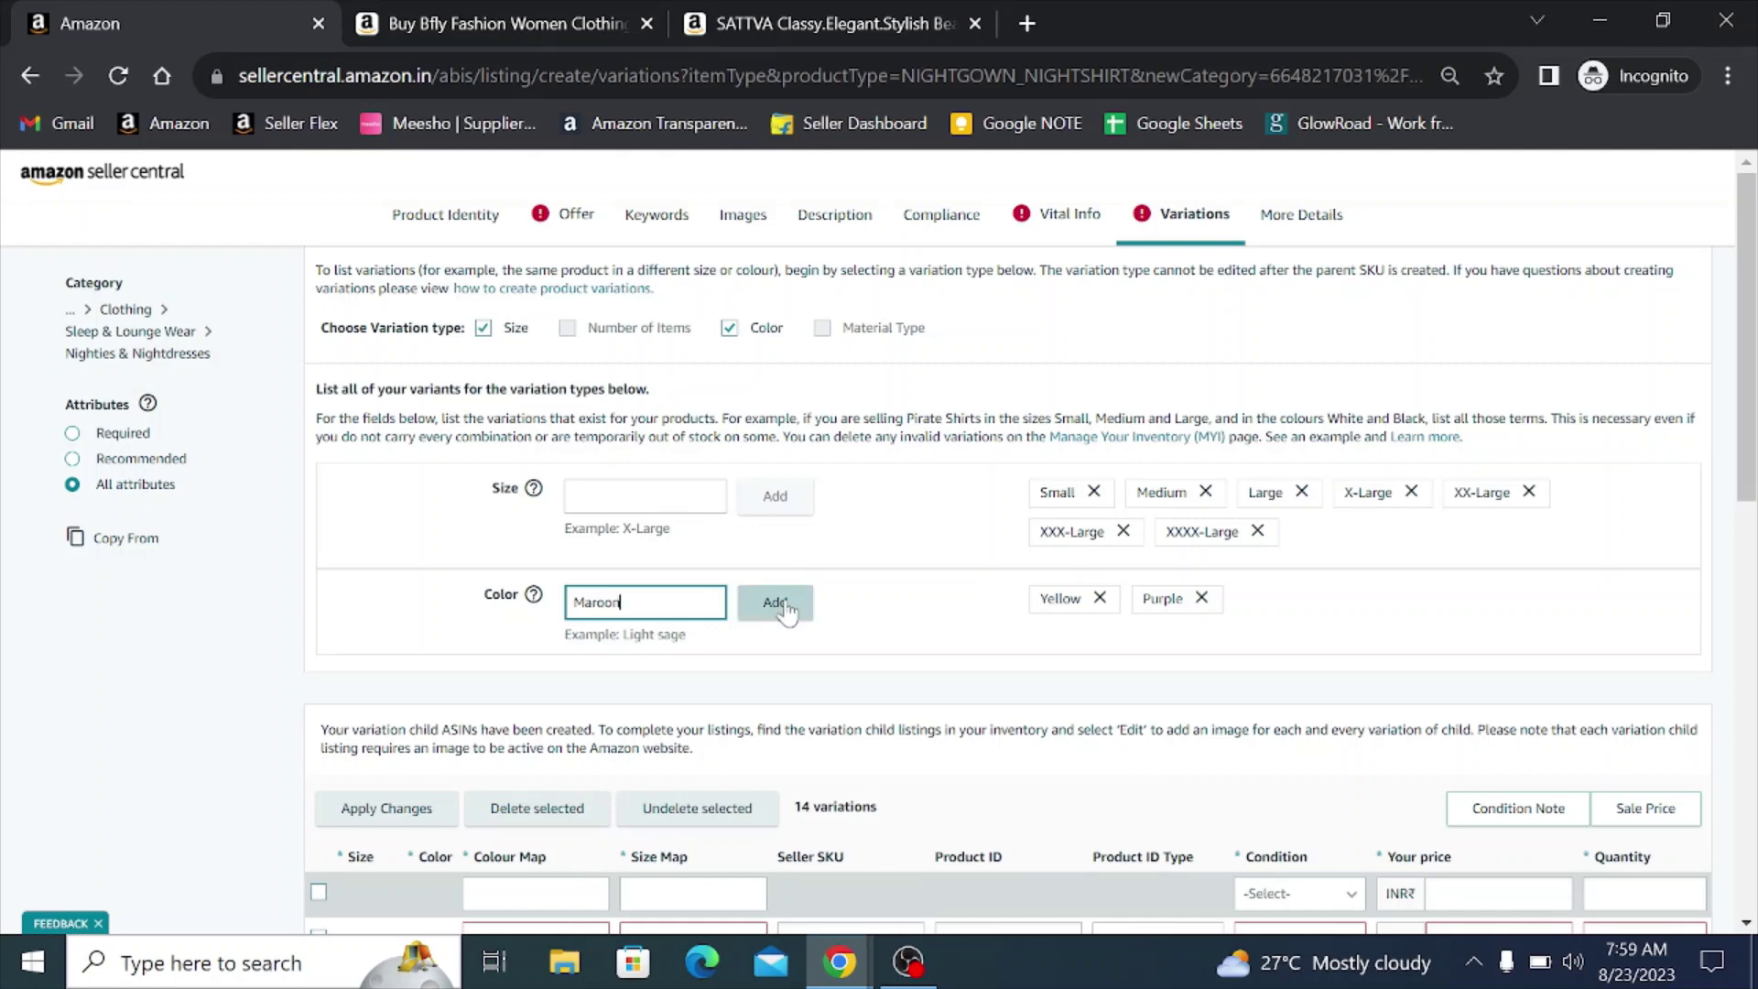
click(783, 607)
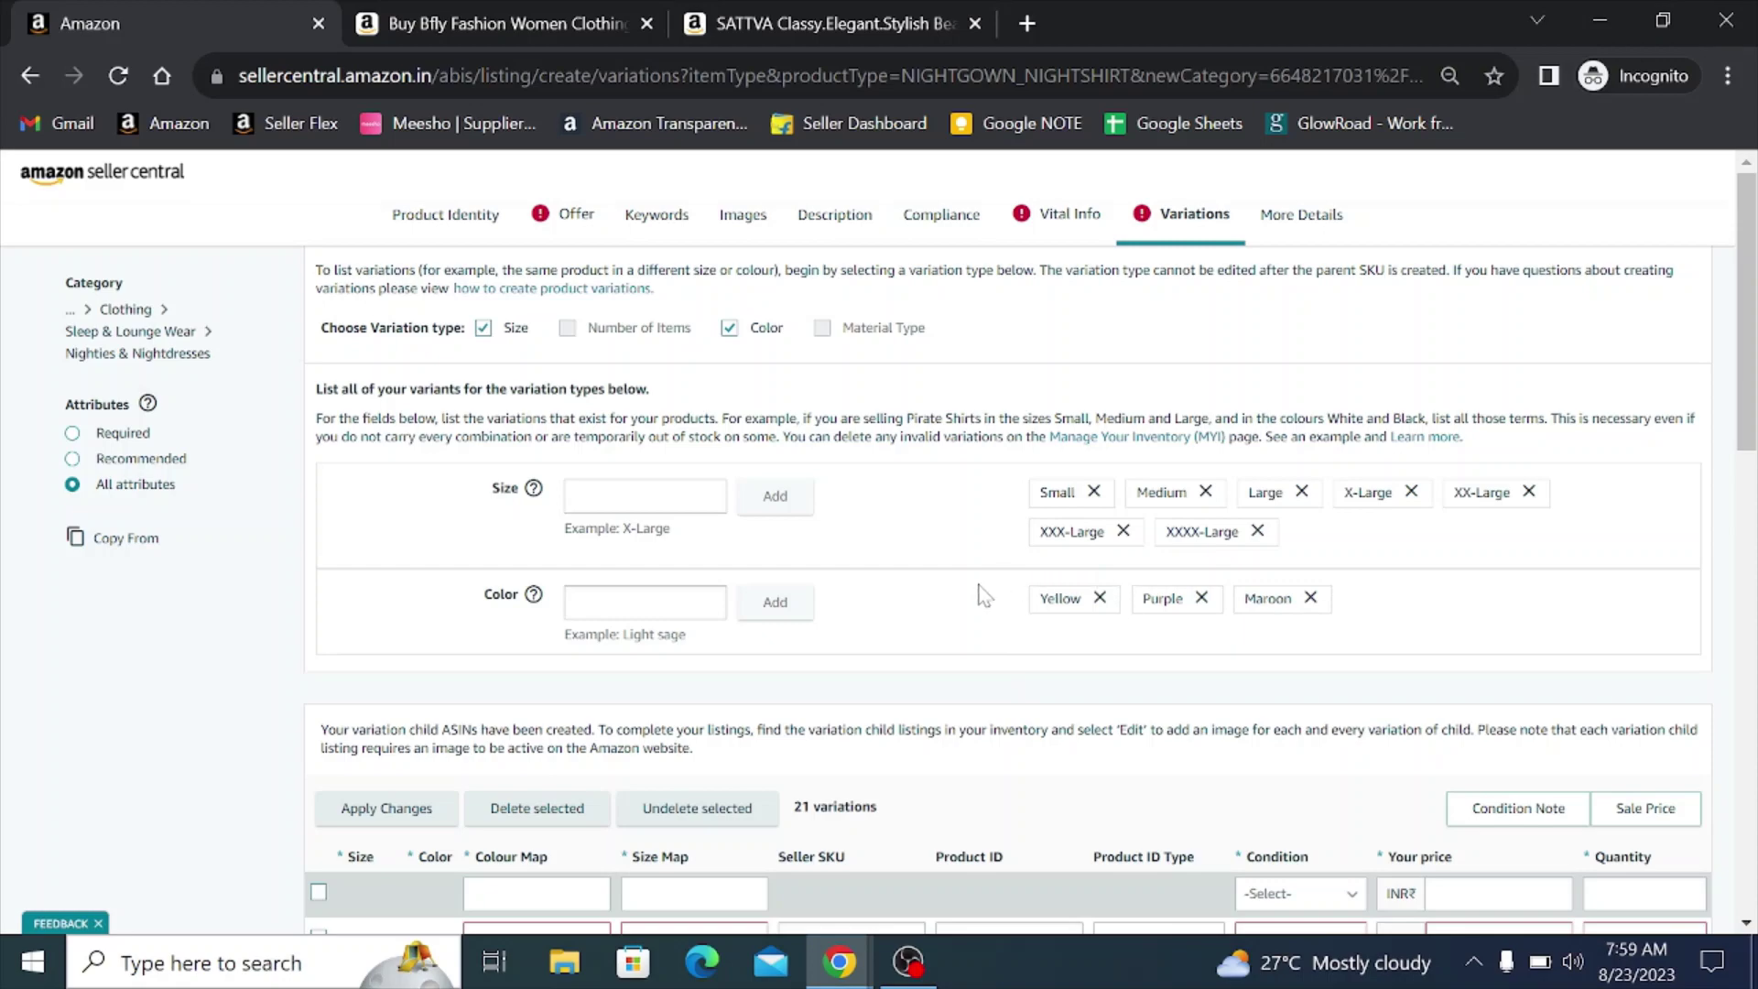
scroll(981, 595, down, 3)
scroll(982, 595, up, 3)
scroll(829, 531, down, 7)
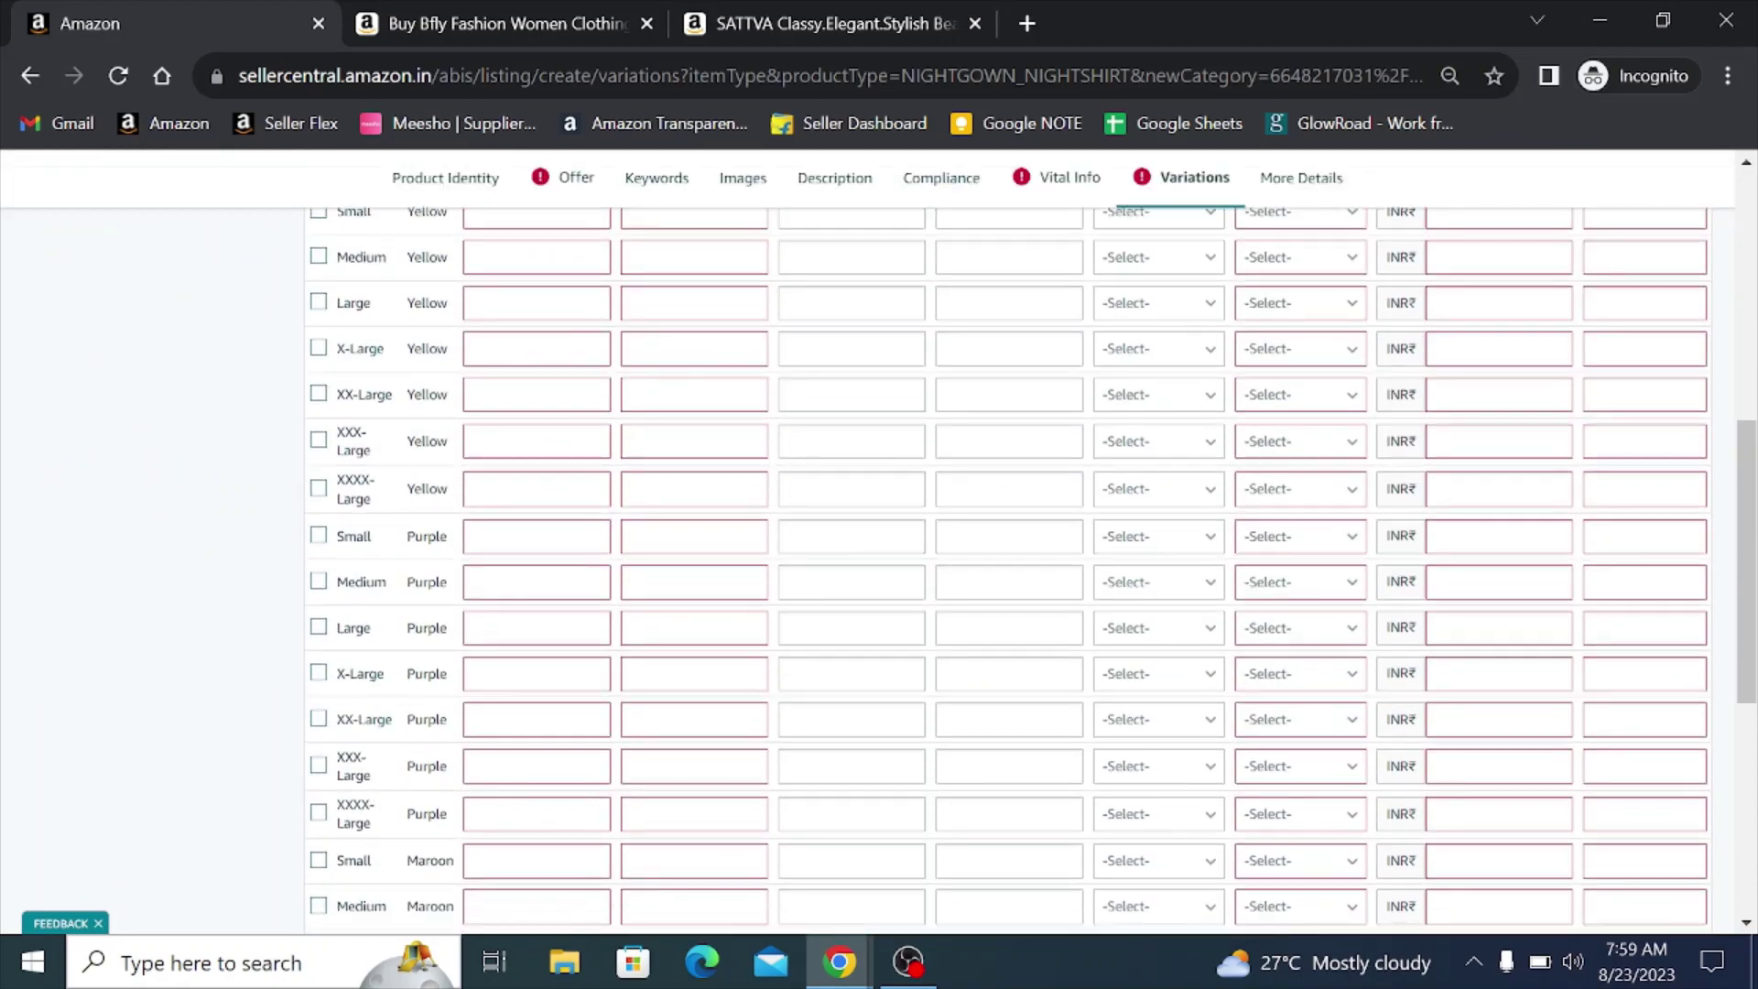
scroll(854, 661, up, 8)
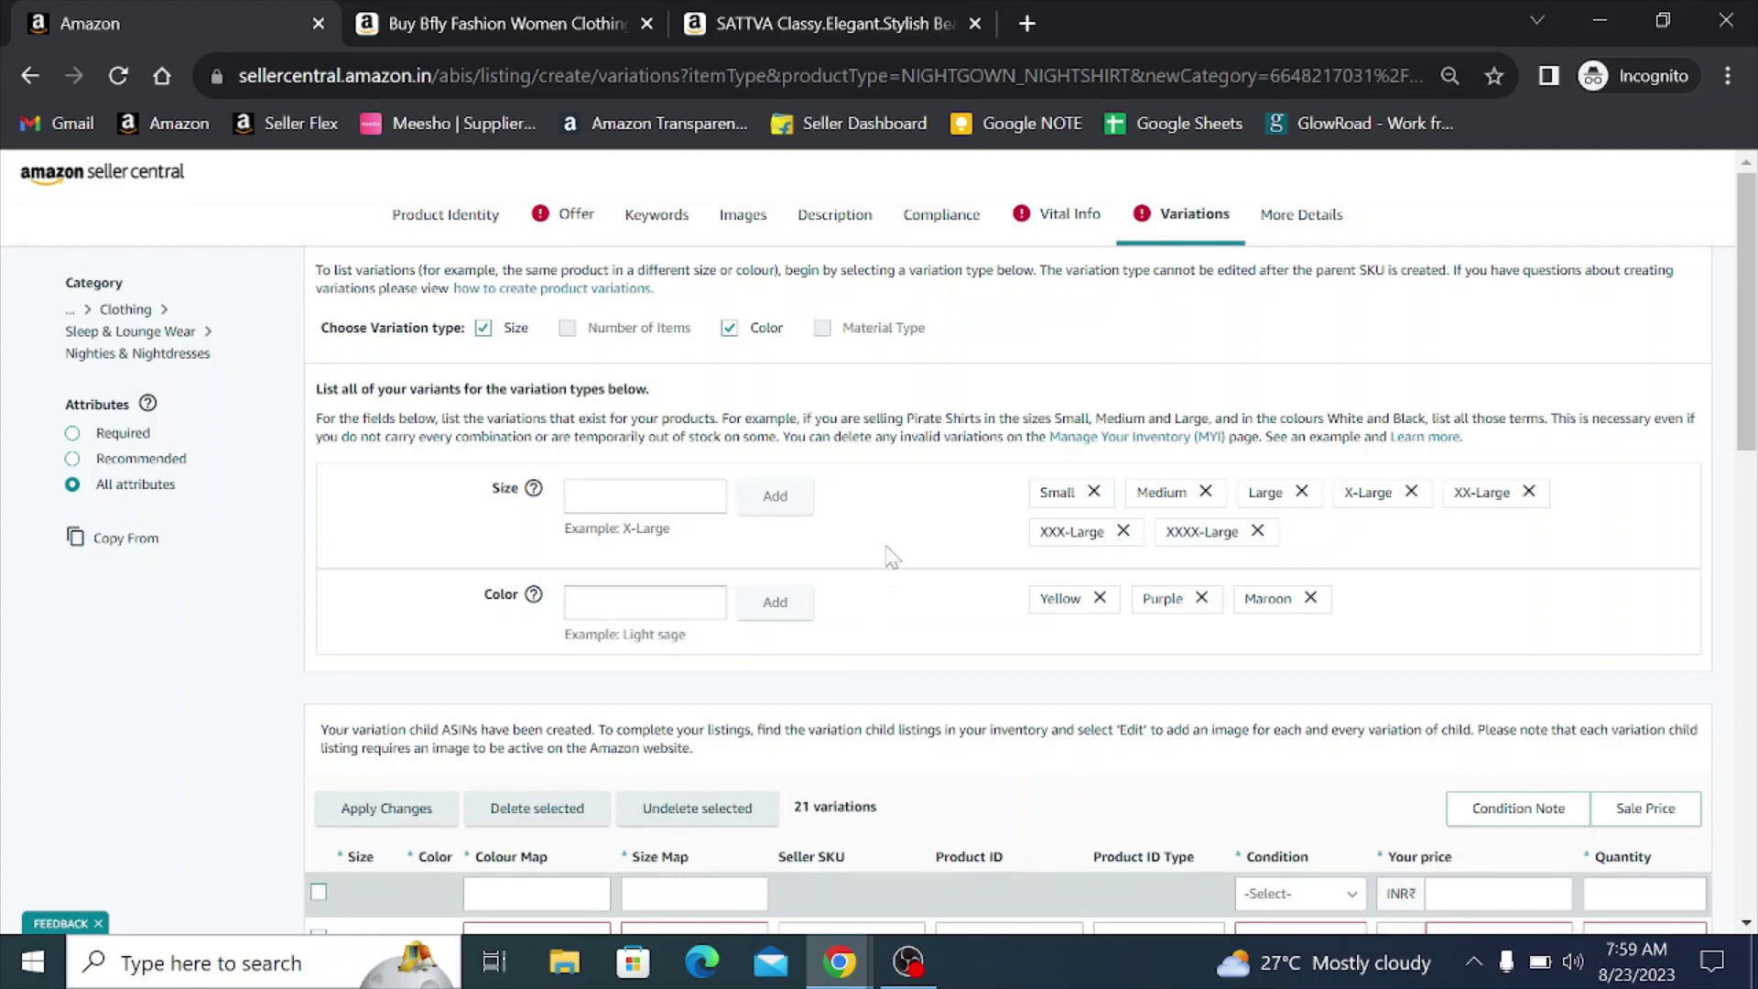
scroll(892, 556, down, 6)
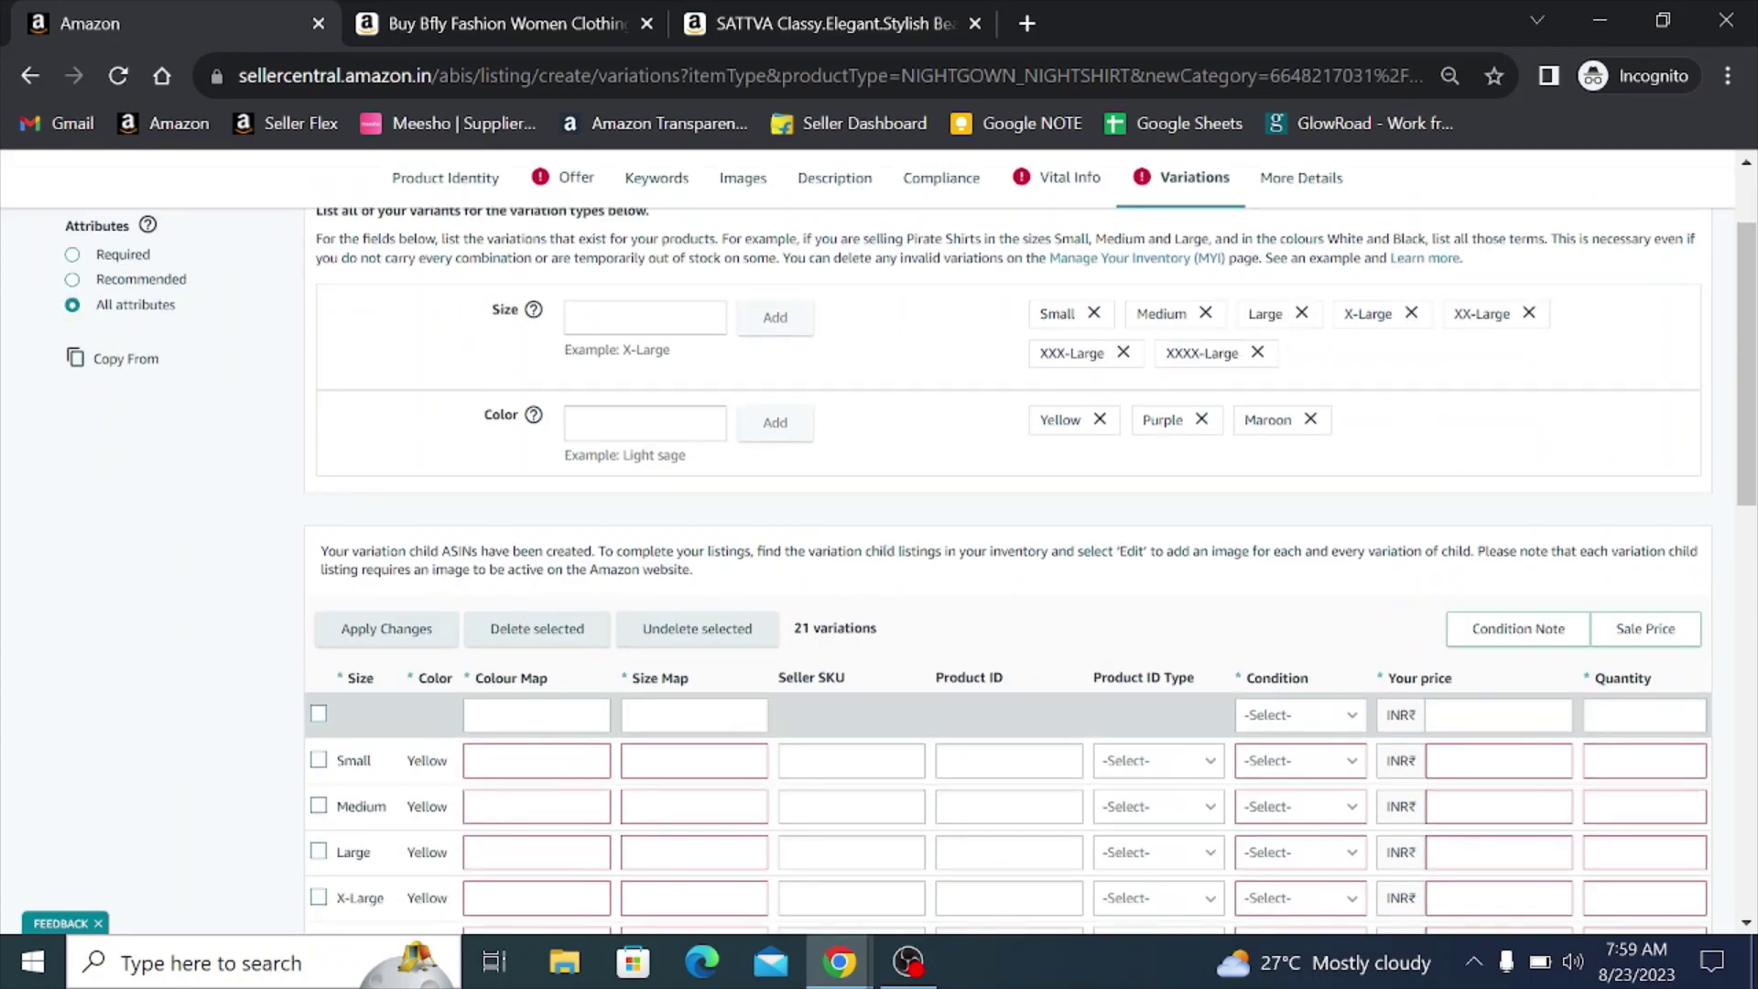
- Set the Small/Yellow row's colour map to Yellow and size map to S
scroll(1007, 568, up, 1)
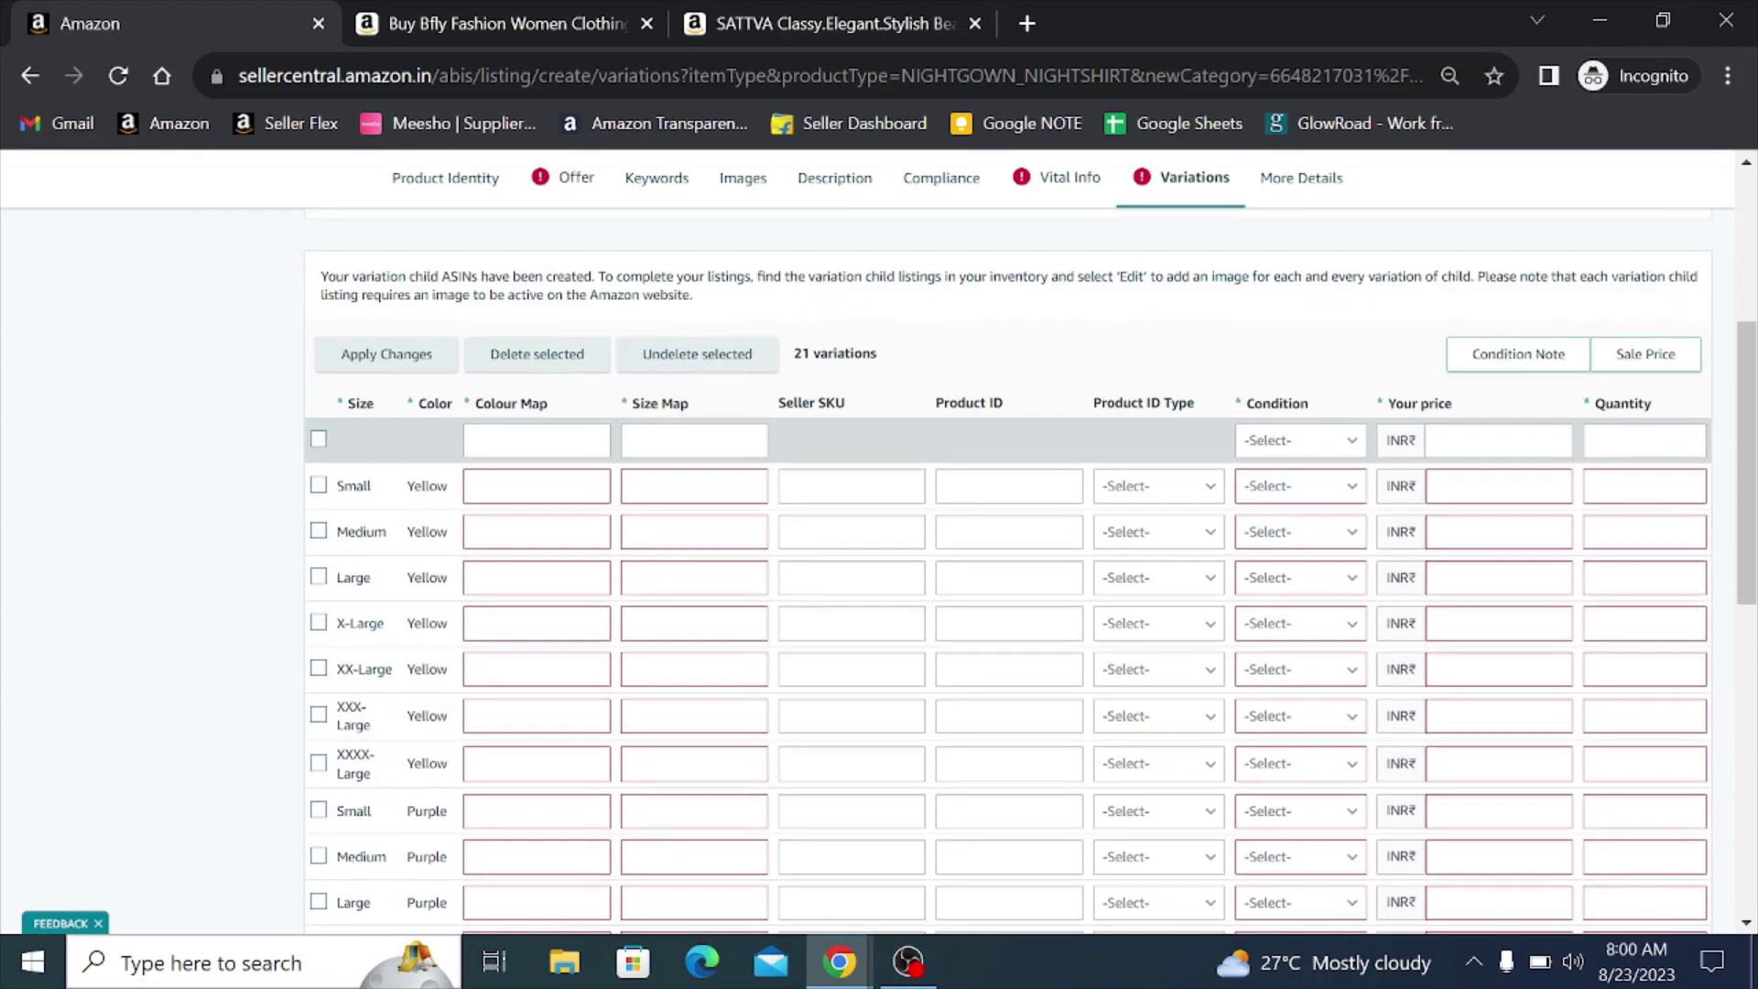
scroll(1007, 567, down, 4)
scroll(894, 601, down, 4)
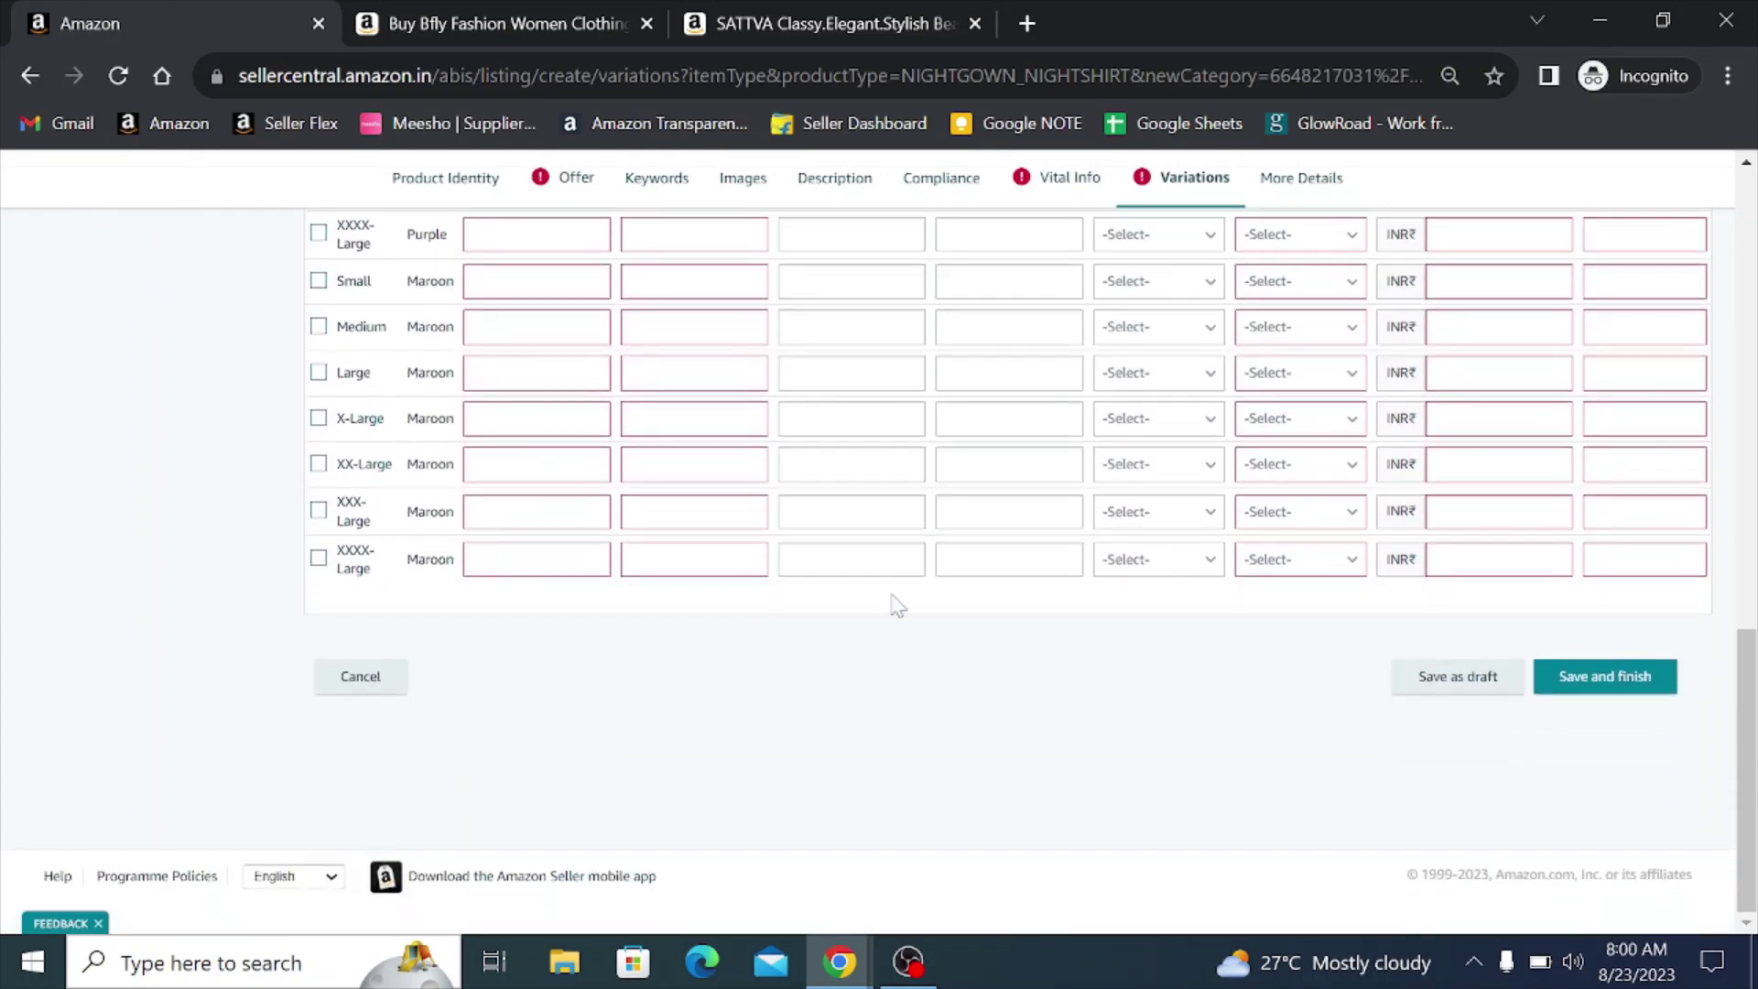
scroll(872, 655, up, 6)
scroll(870, 658, up, 2)
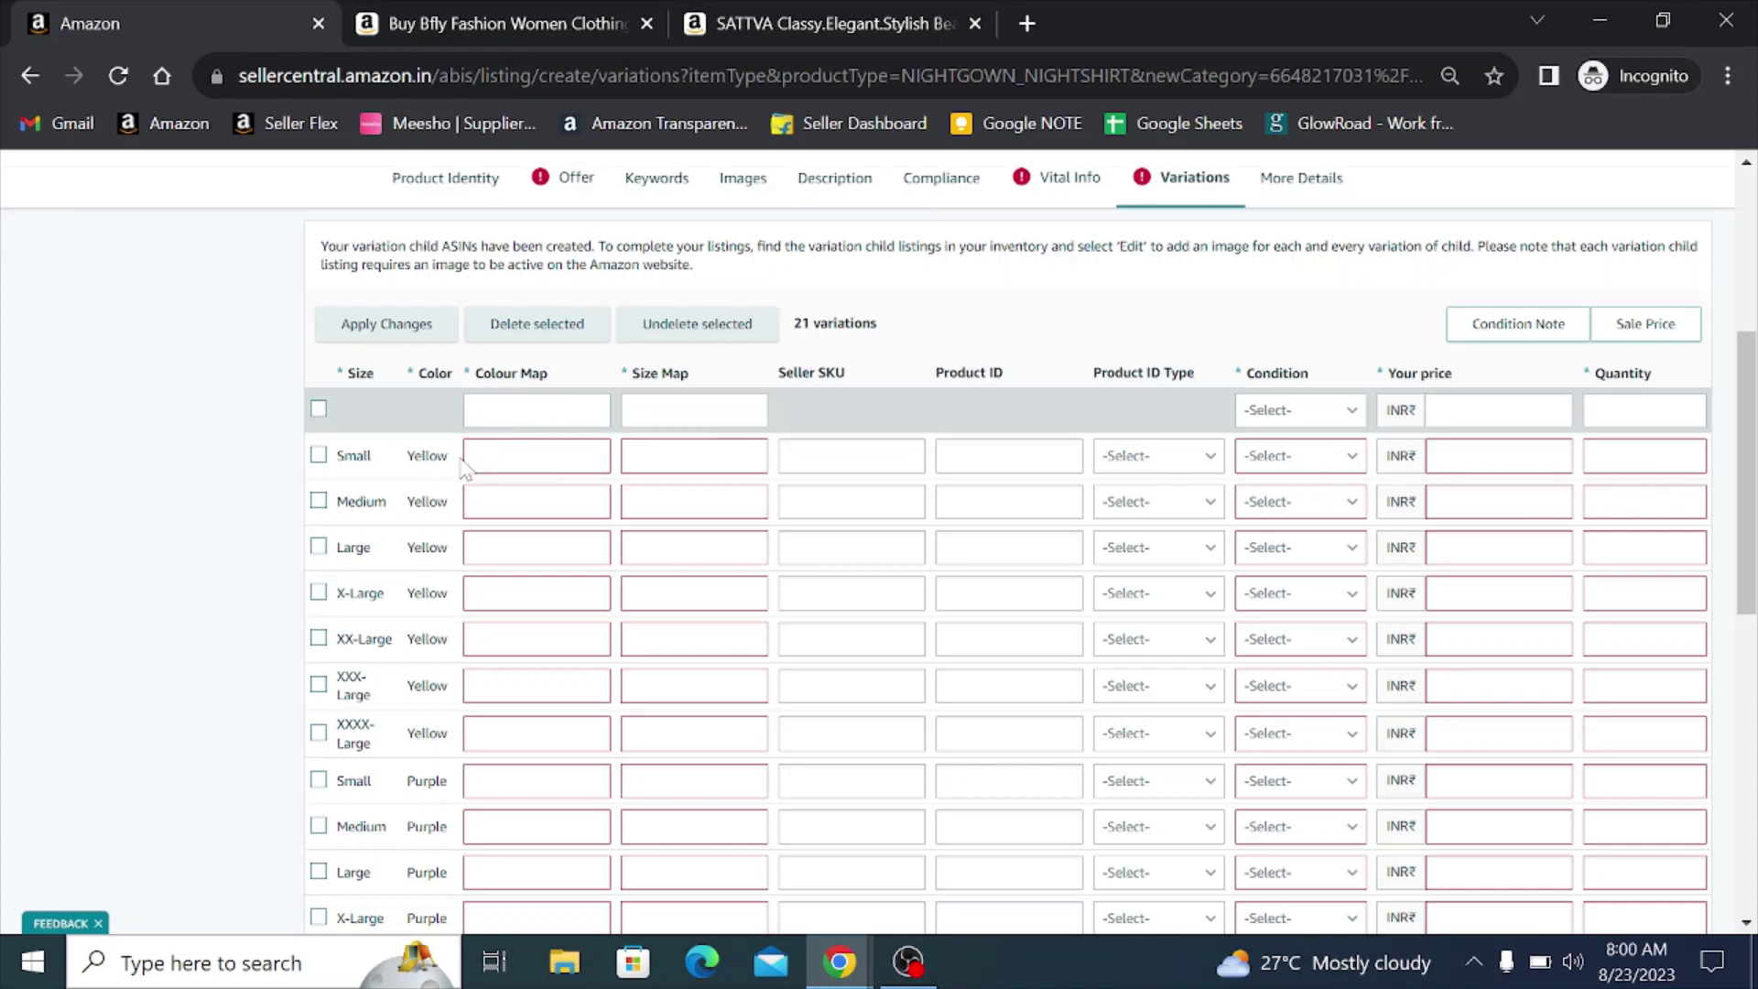
double_click(427, 455)
key(ctrl+c)
click(509, 462)
key(ctrl+v)
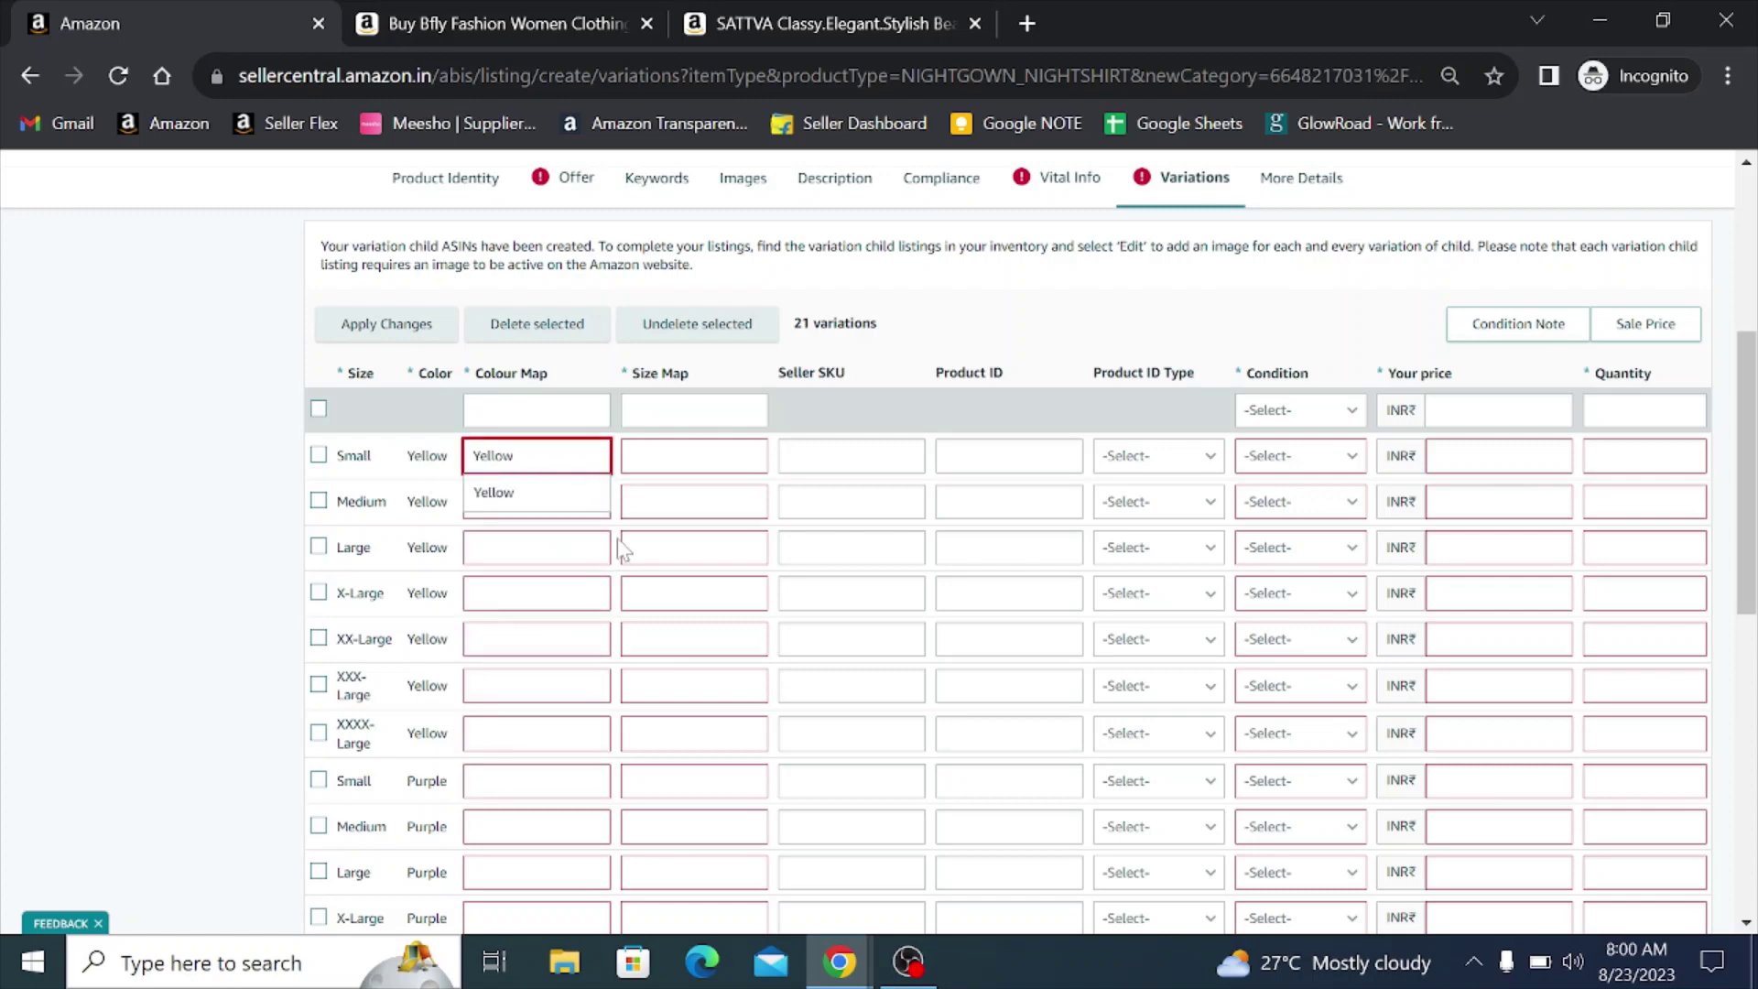
click(535, 495)
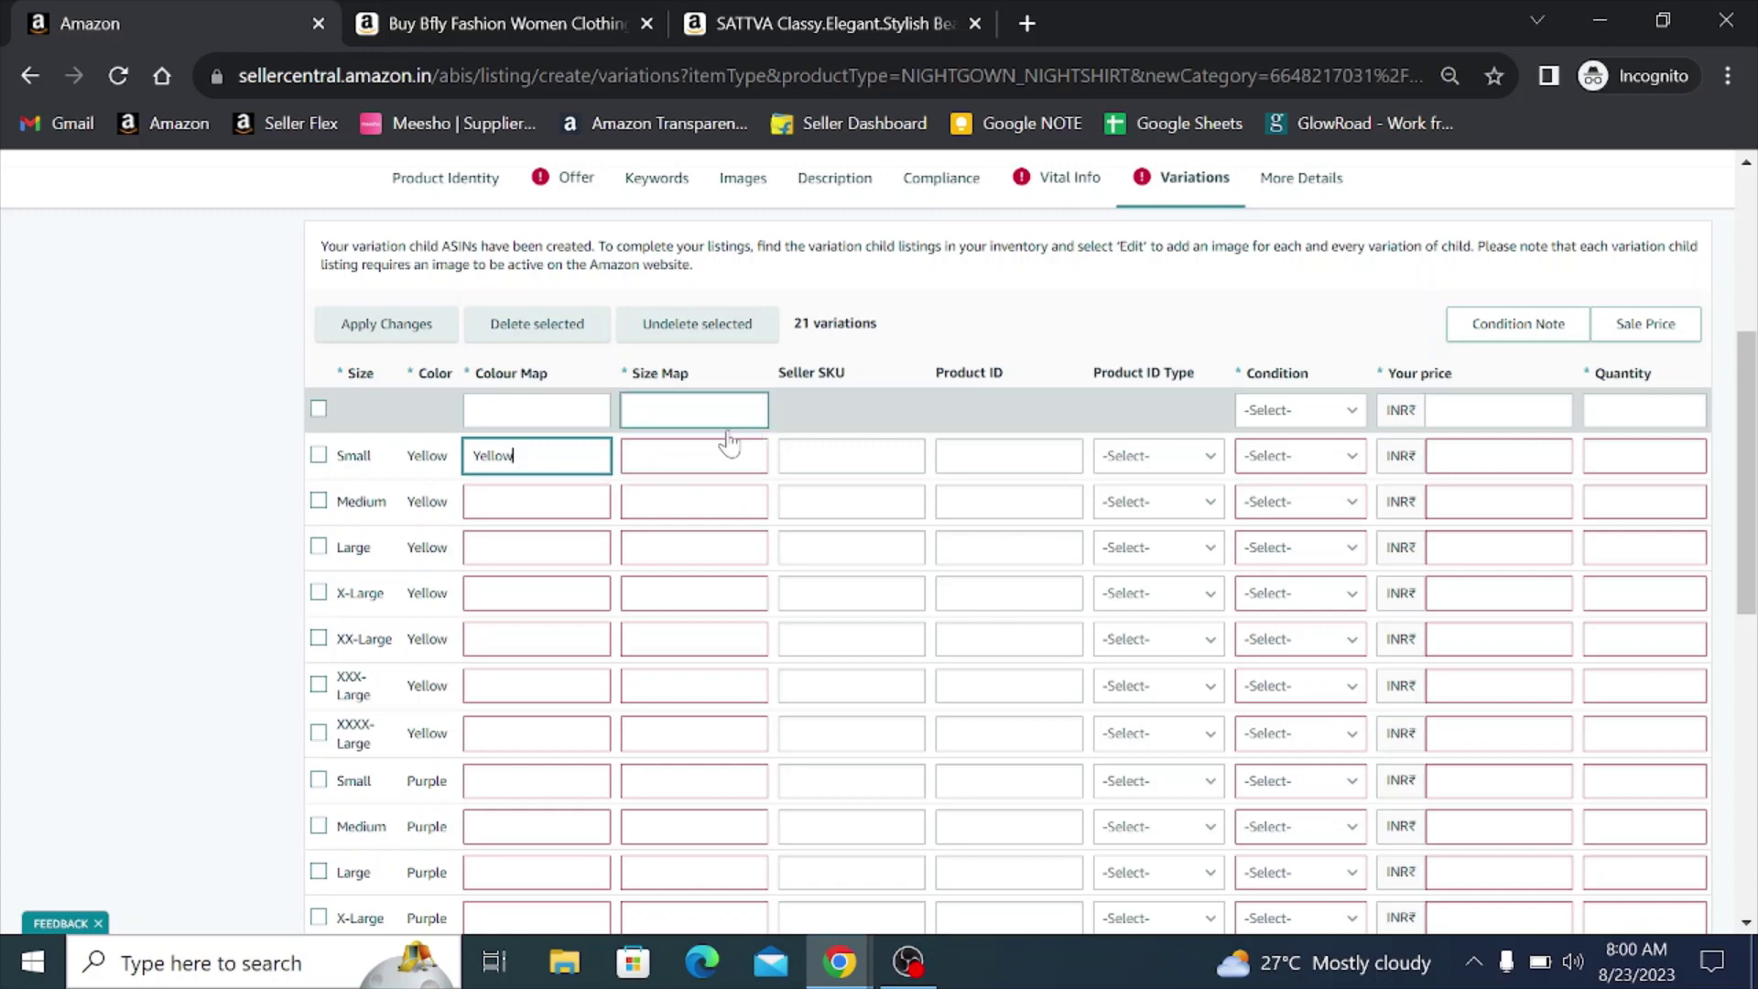
click(659, 463)
click(683, 679)
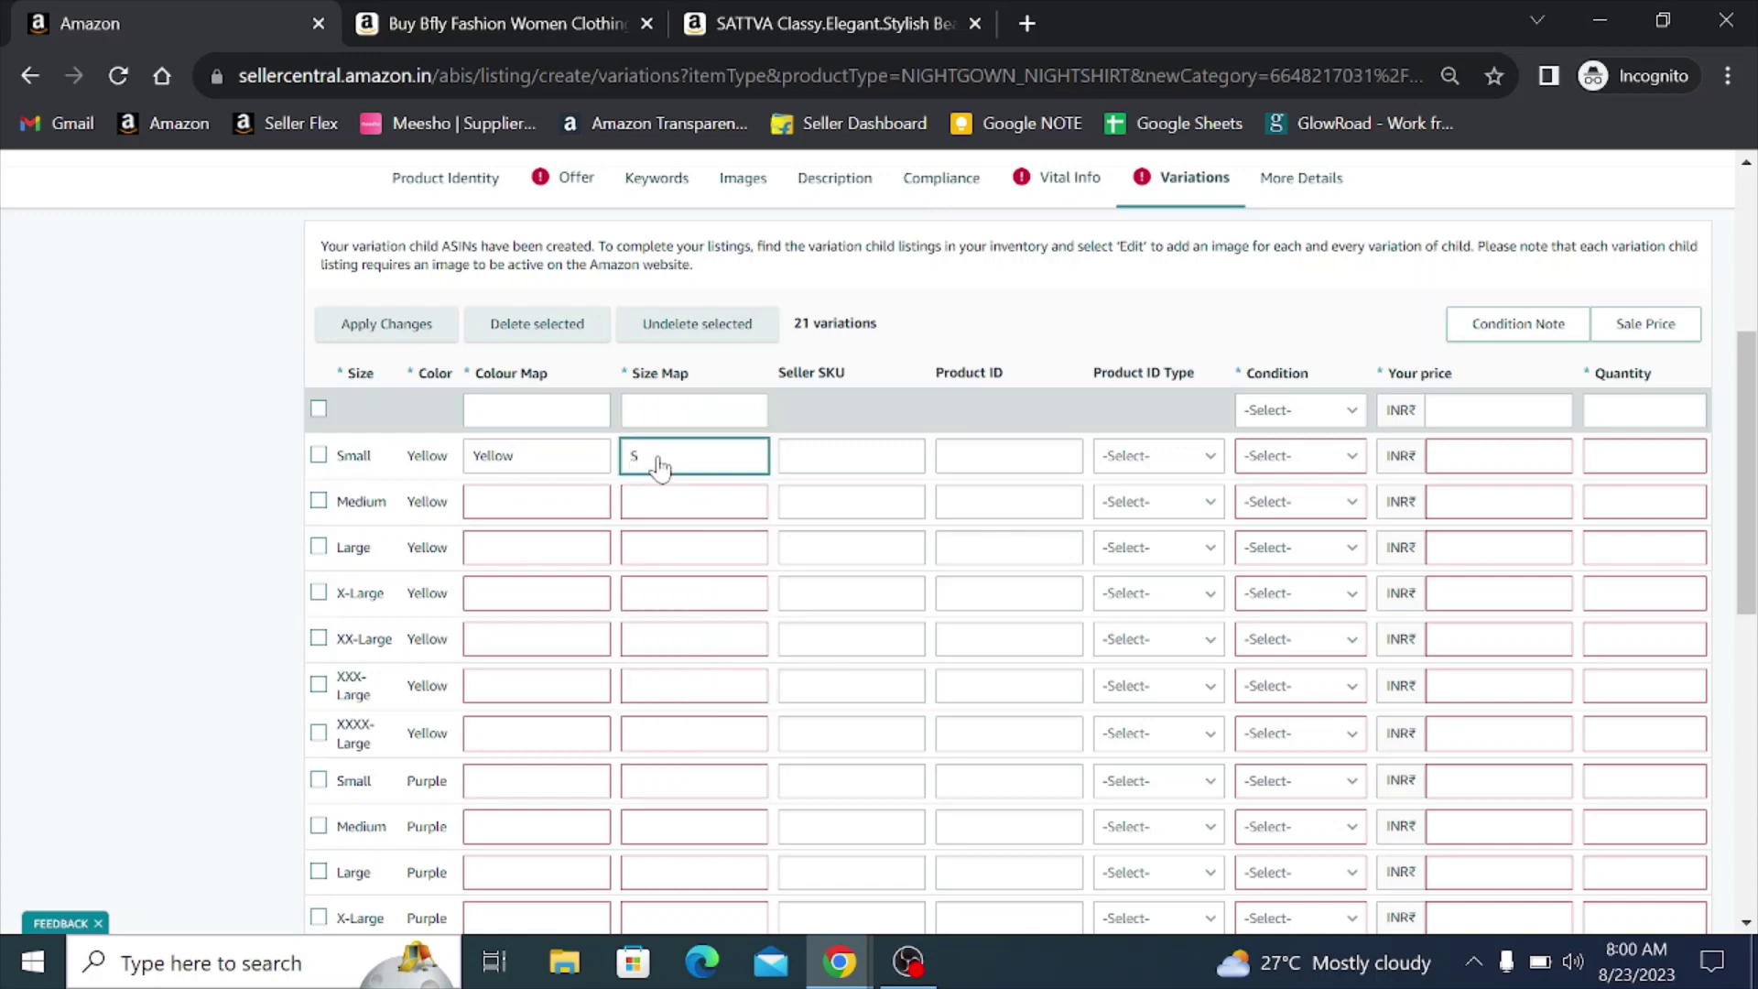
- Enter SKU PAT-V3-YELL-S, condition New and price 399.00 for the Small/Yellow row
click(851, 455)
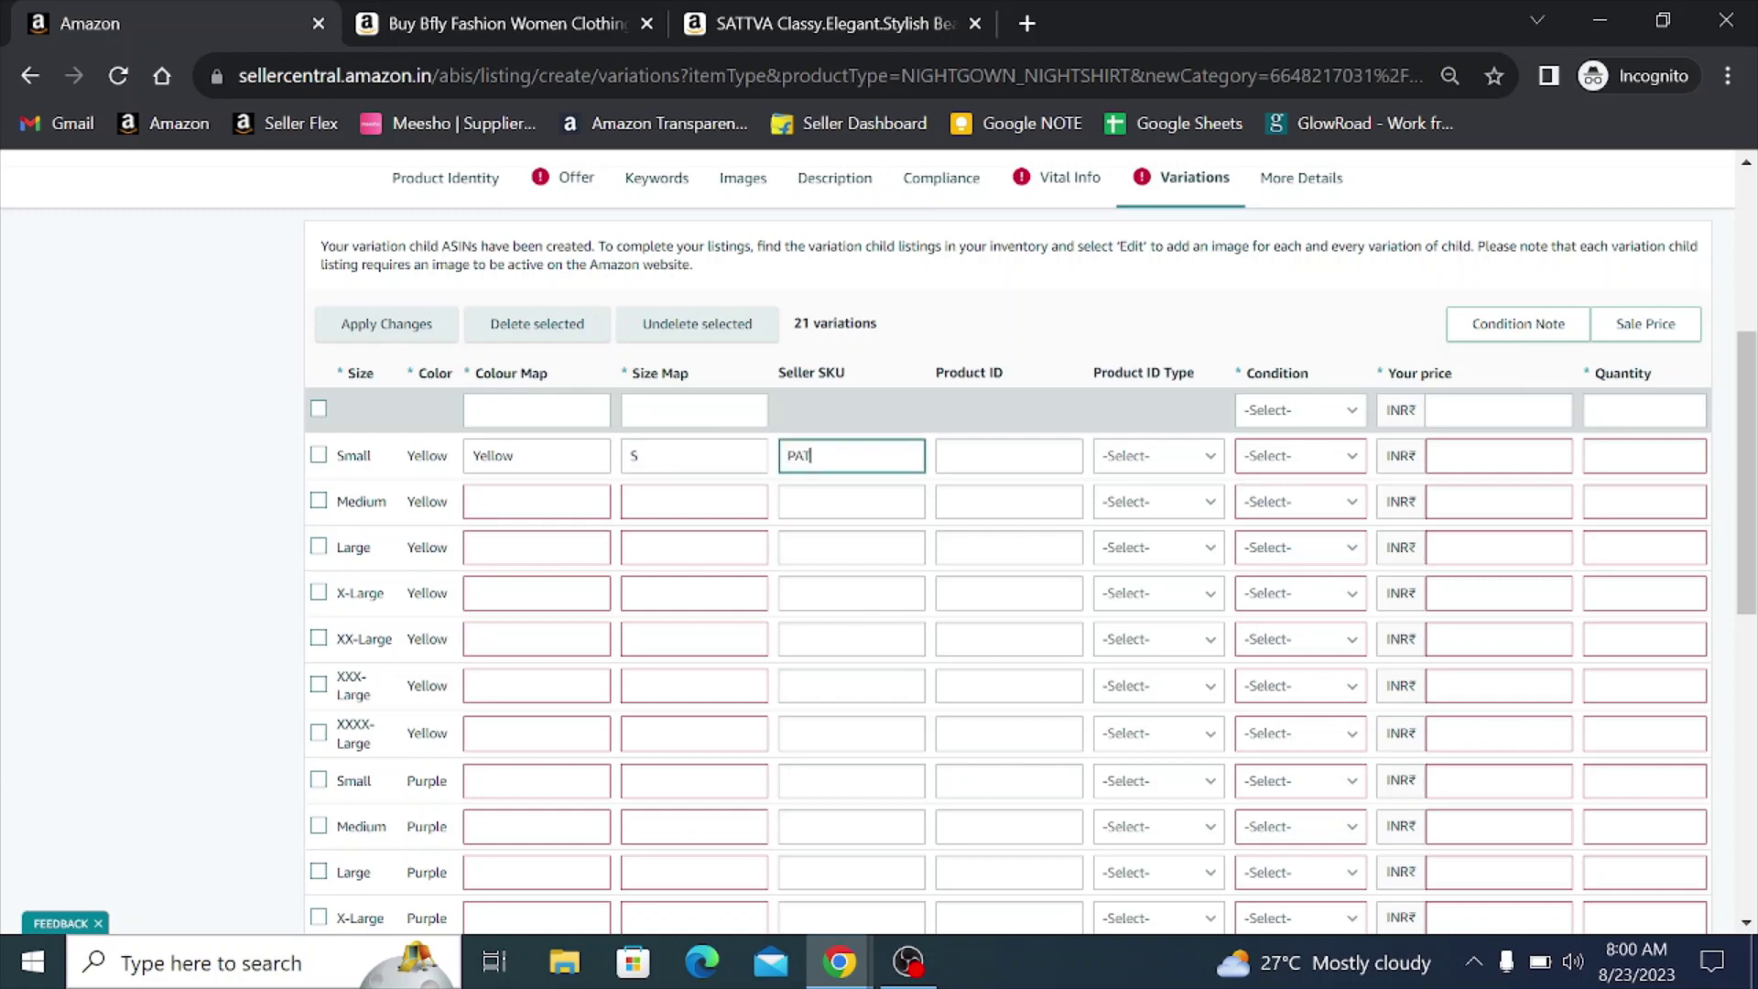
text(PAT-V#)
text(3)
text(-Yee)
key(ctrl+a)
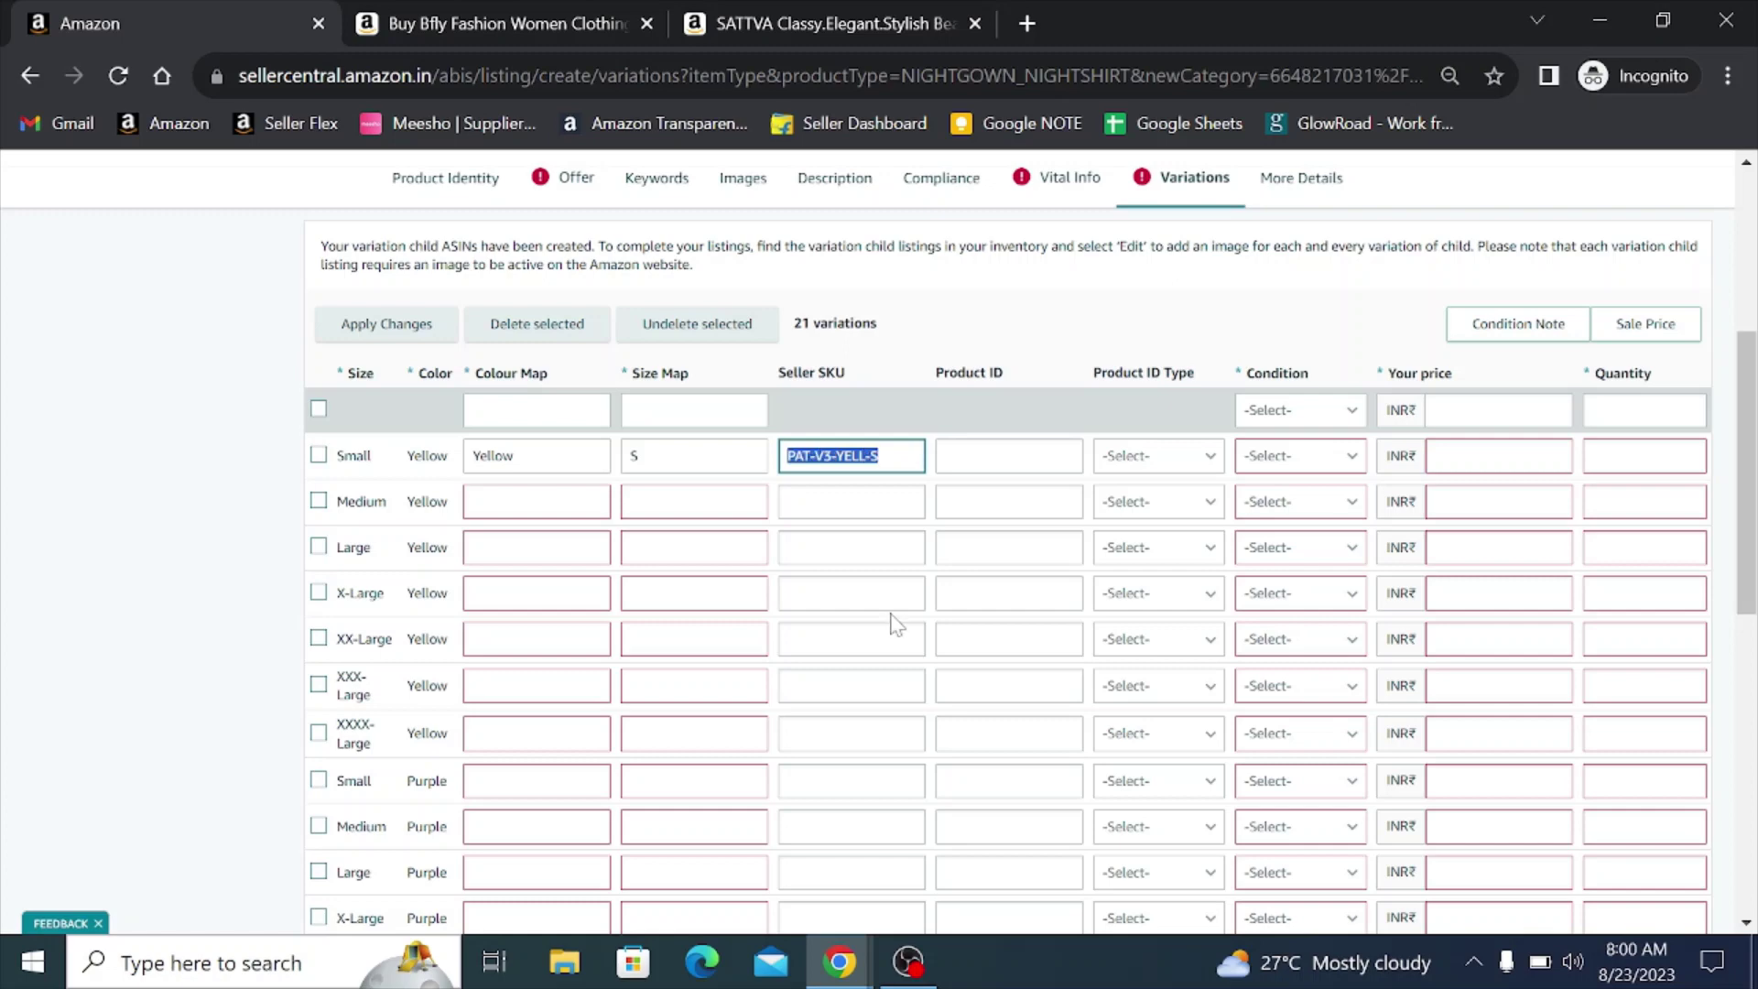
key(Tab)
key(Tab)
key(Tab)
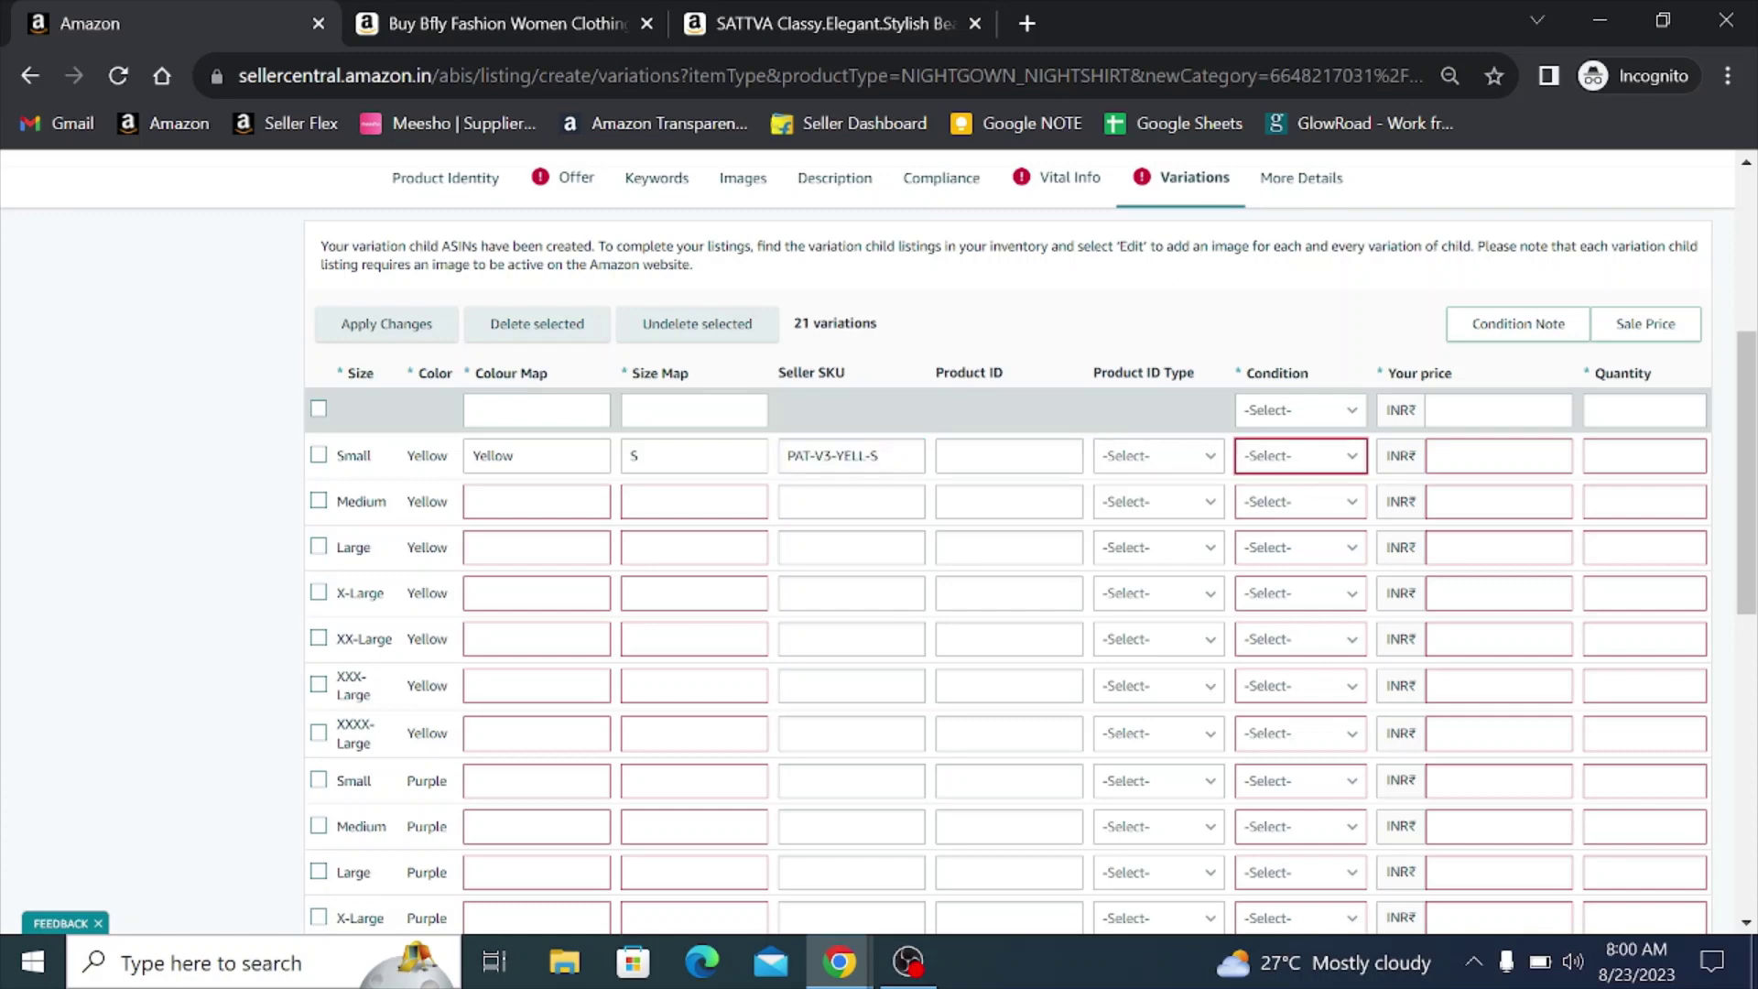
key(Down)
key(Tab)
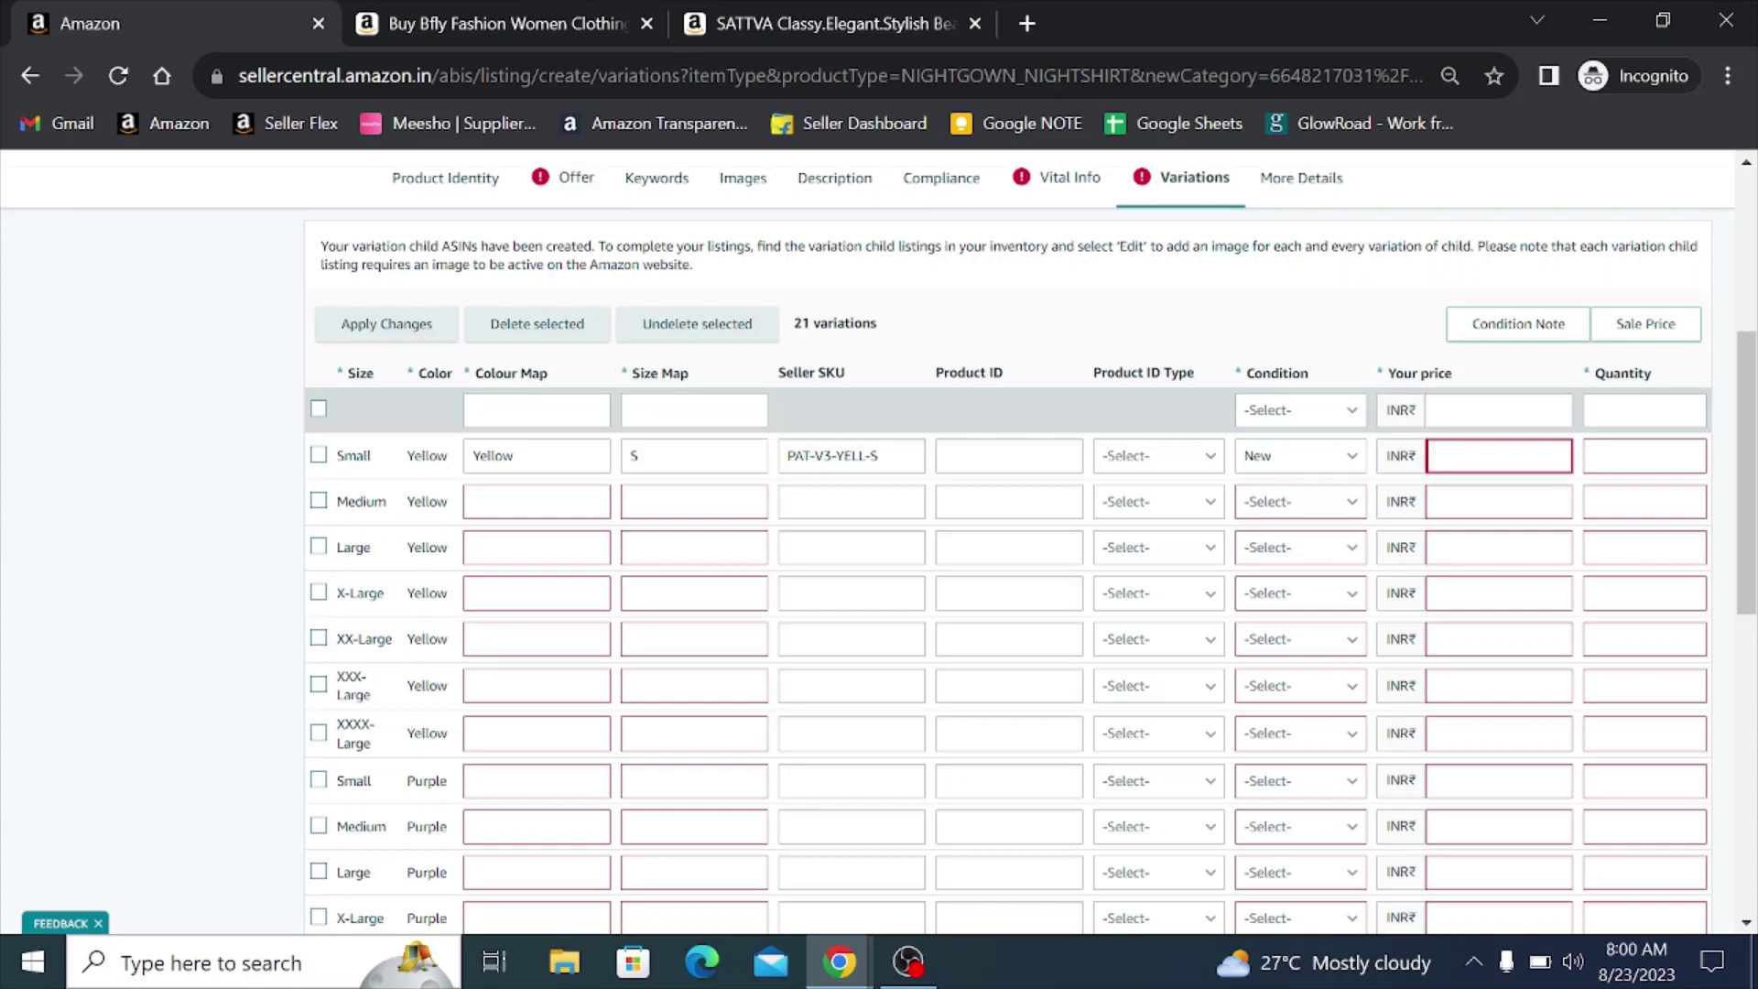
text(399)
key(Tab)
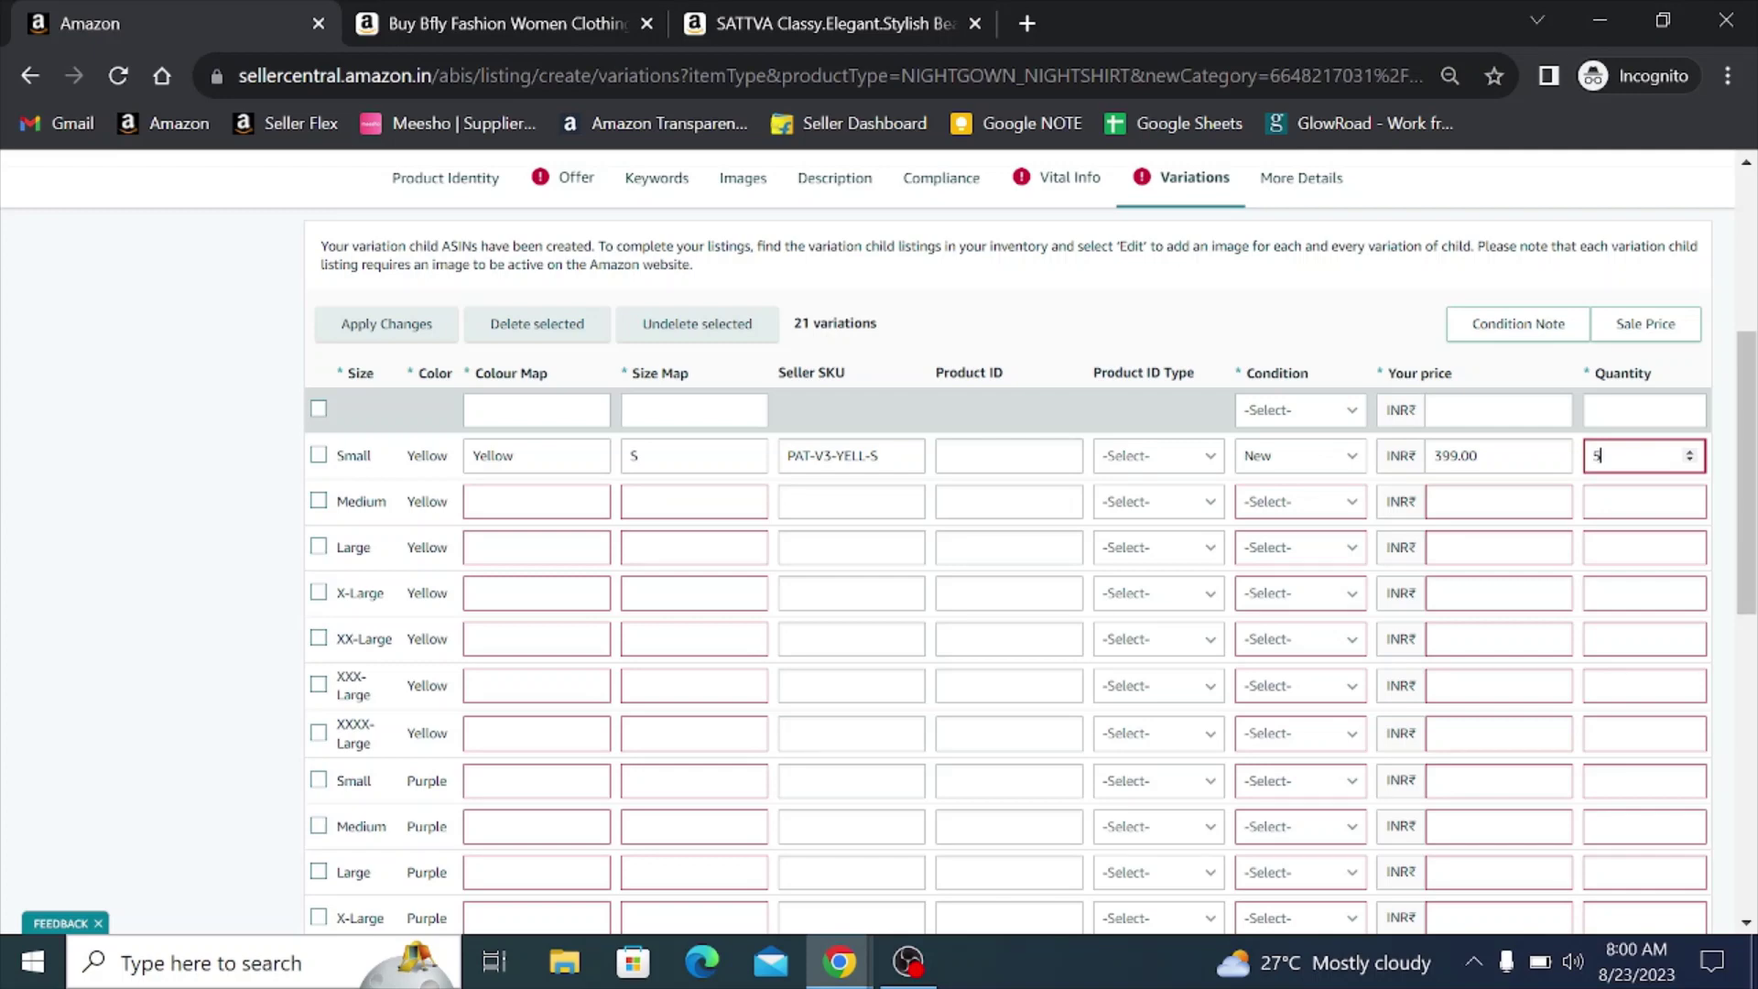
scroll(817, 532, down, 9)
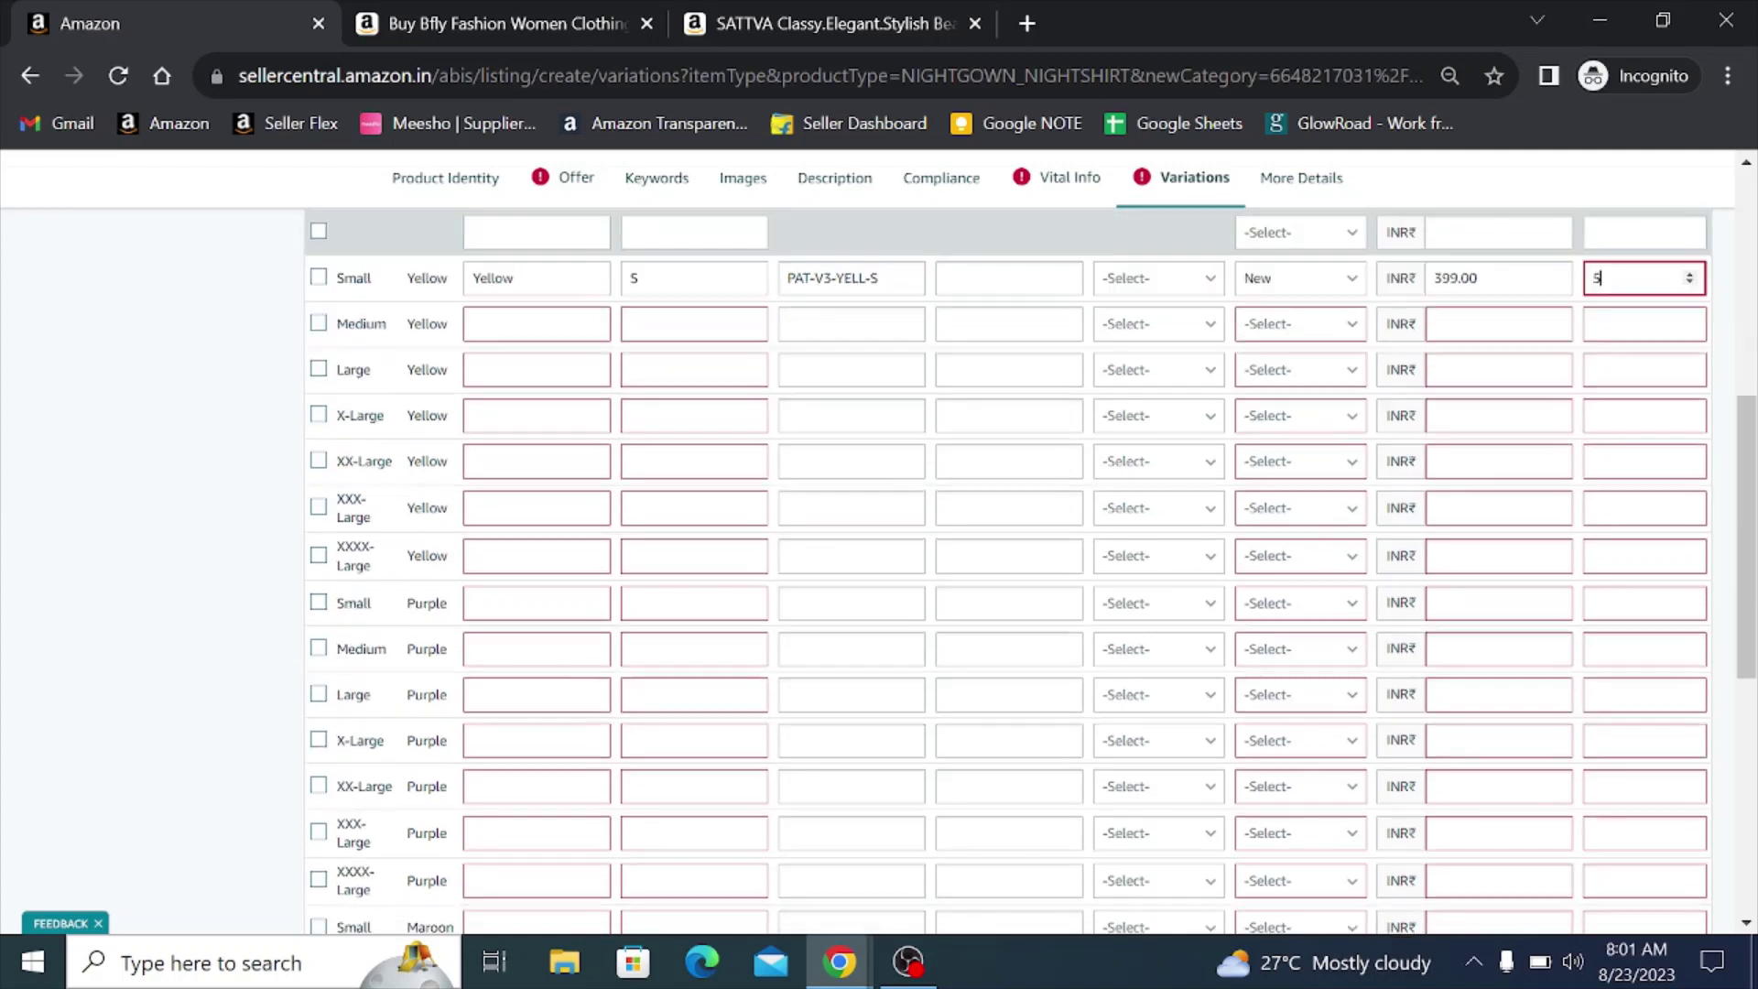
scroll(647, 632, up, 5)
scroll(648, 632, up, 6)
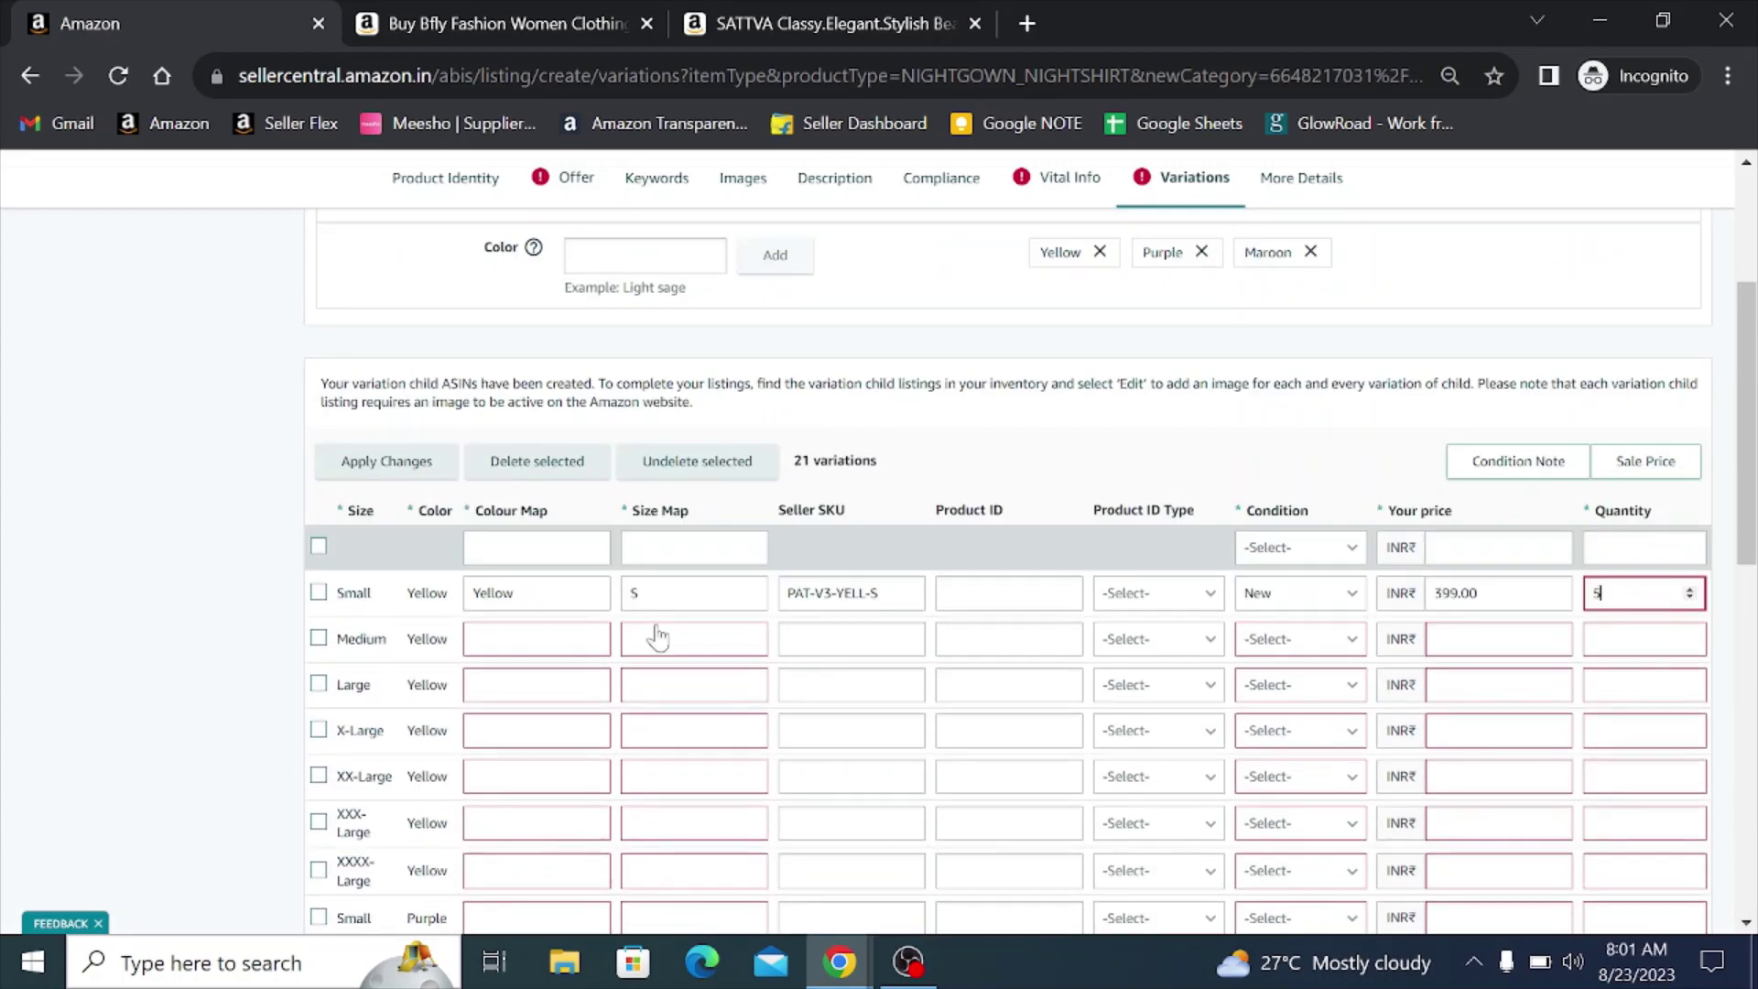
- Copy the Small SKU into the Medium and Large Yellow rows as PAT-V3-YELL-M and -L
triple_click(851, 592)
key(ctrl+c)
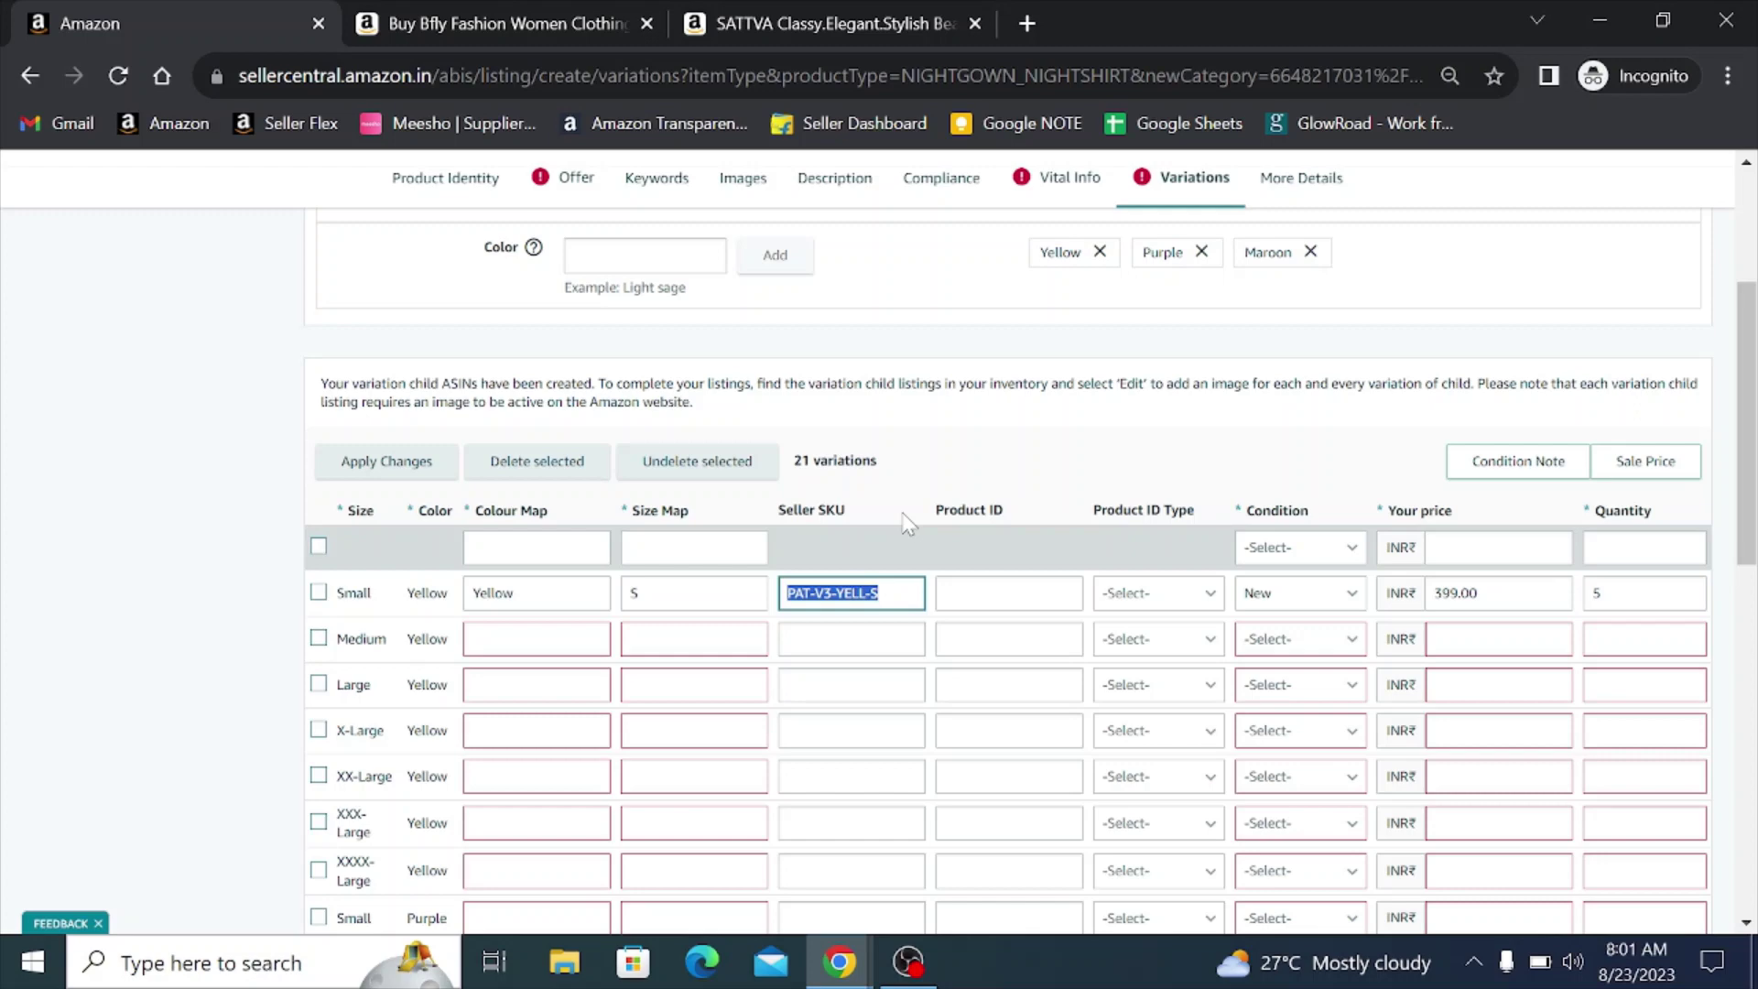
click(916, 639)
key(ctrl+v)
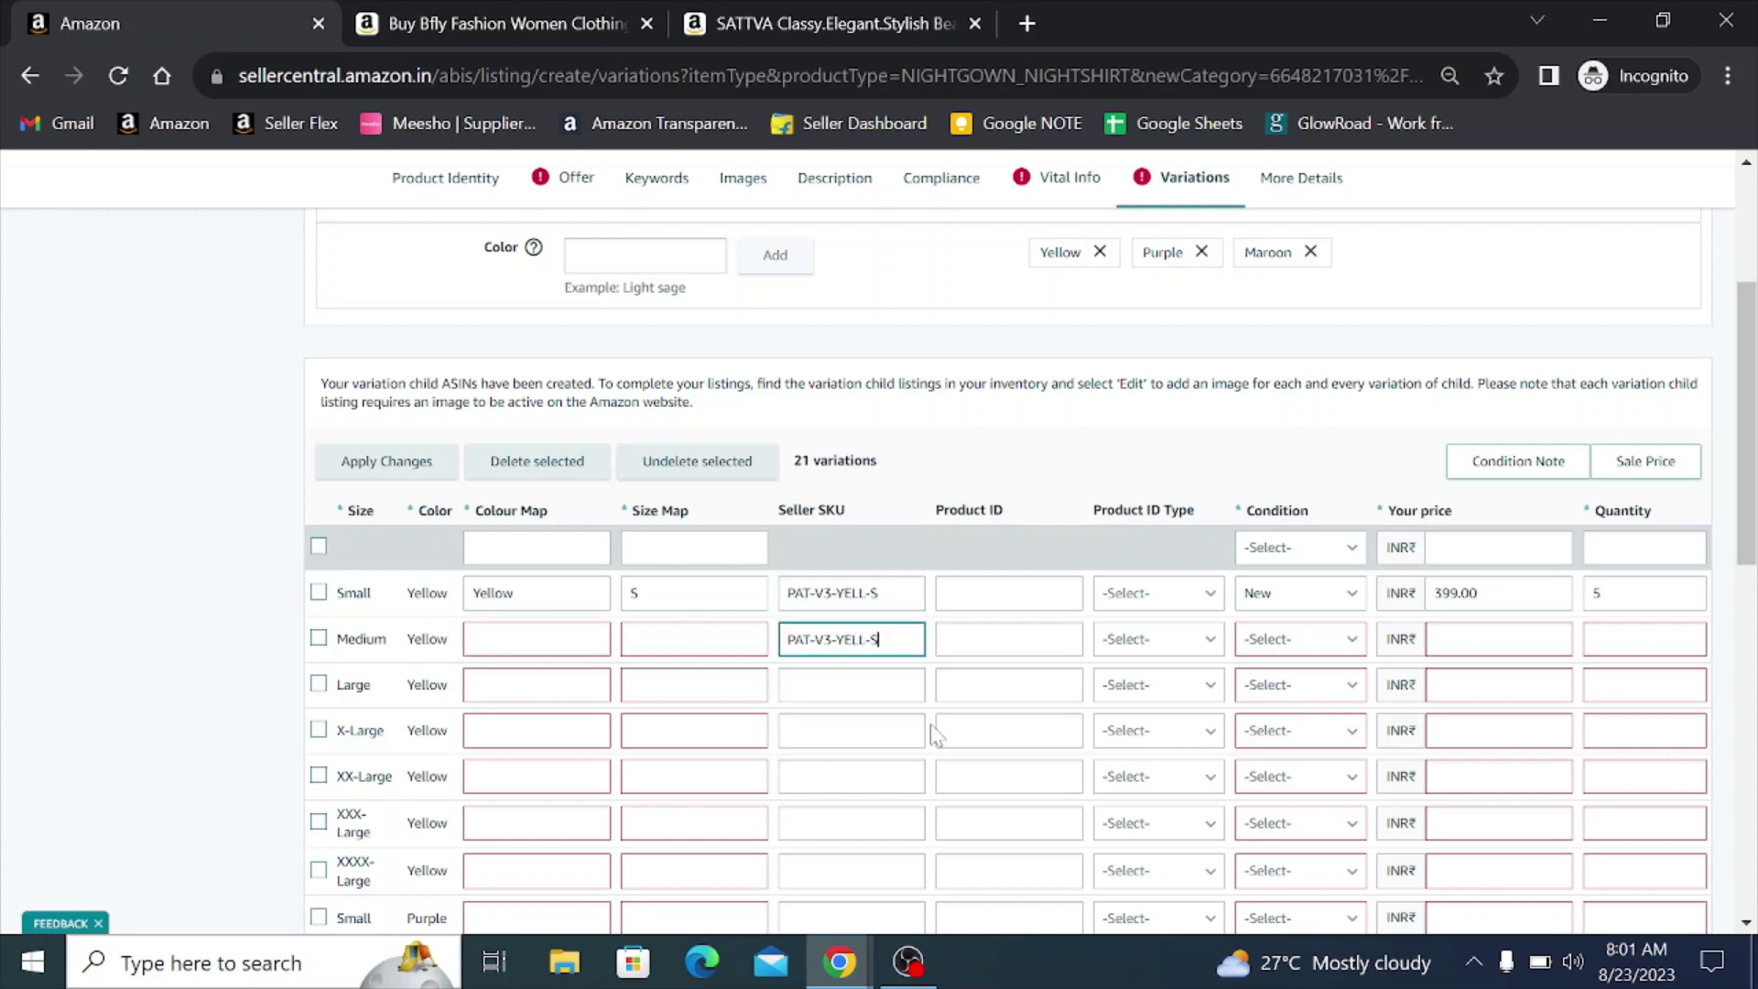
text(M)
scroll(915, 721, down, 1)
click(852, 547)
key(ctrl+v)
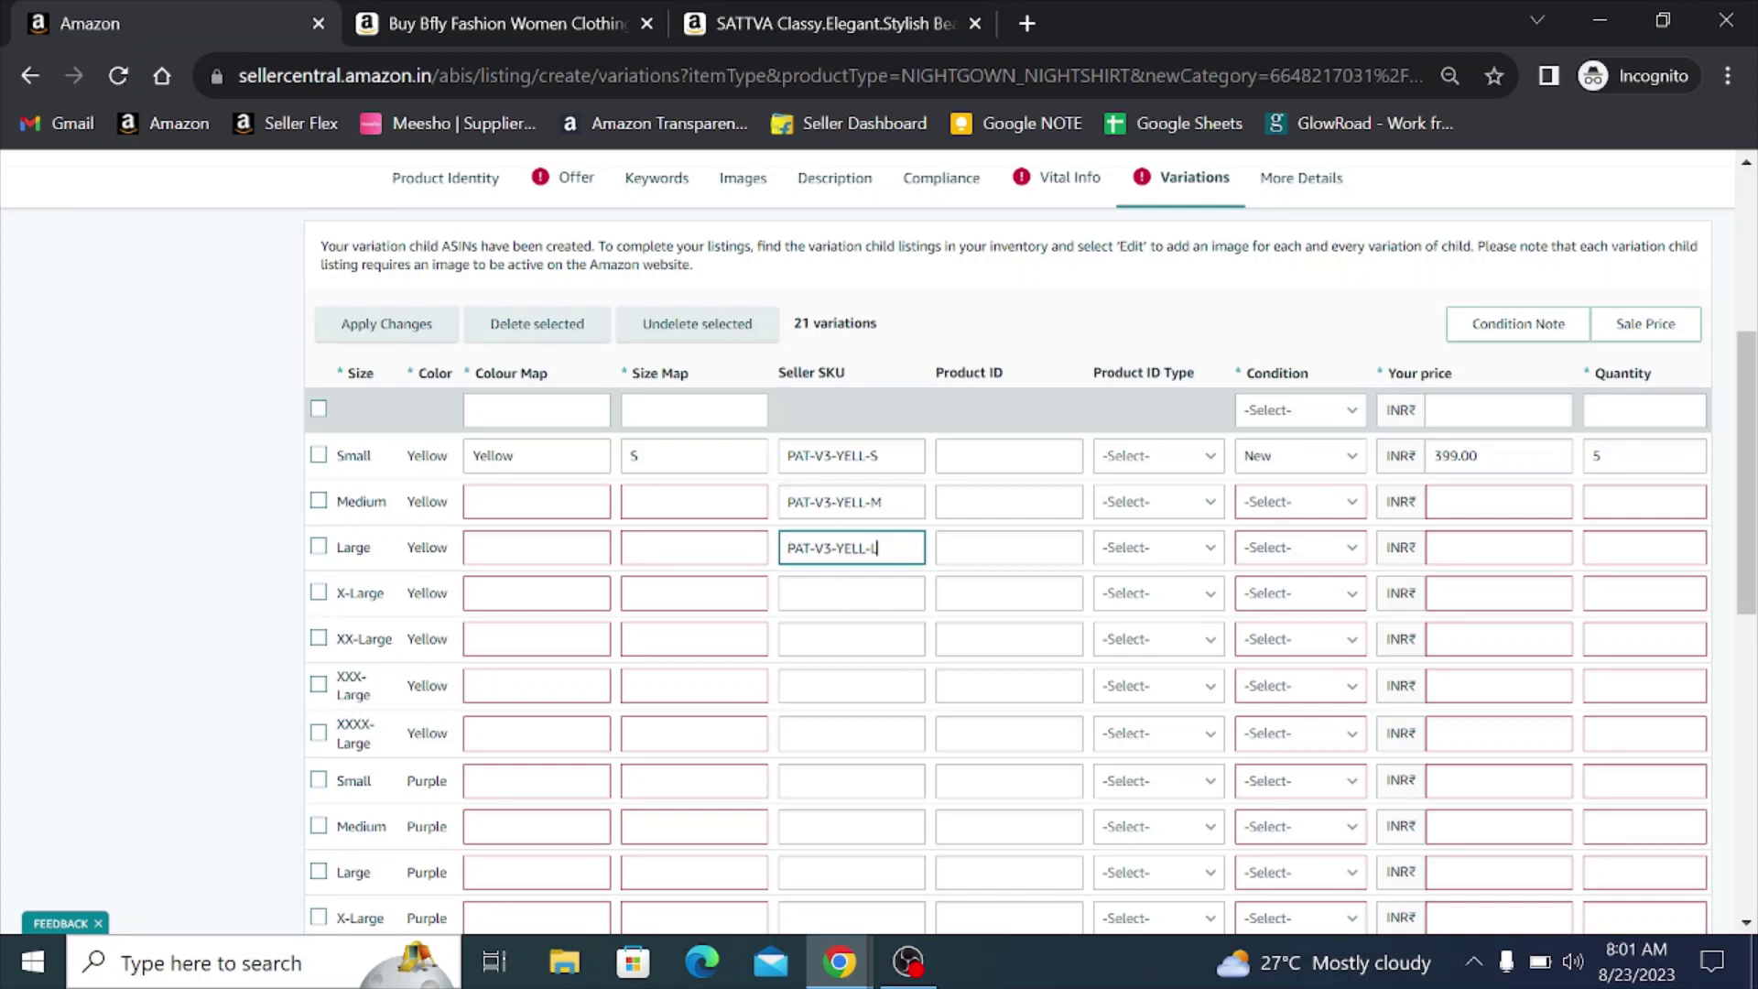
- Give the X-Large to XXXX-Large Yellow rows SKUs PAT-V3-YELL-XL, -2XL, -3XL and -4XL
click(851, 593)
key(ctrl+v)
text(XL)
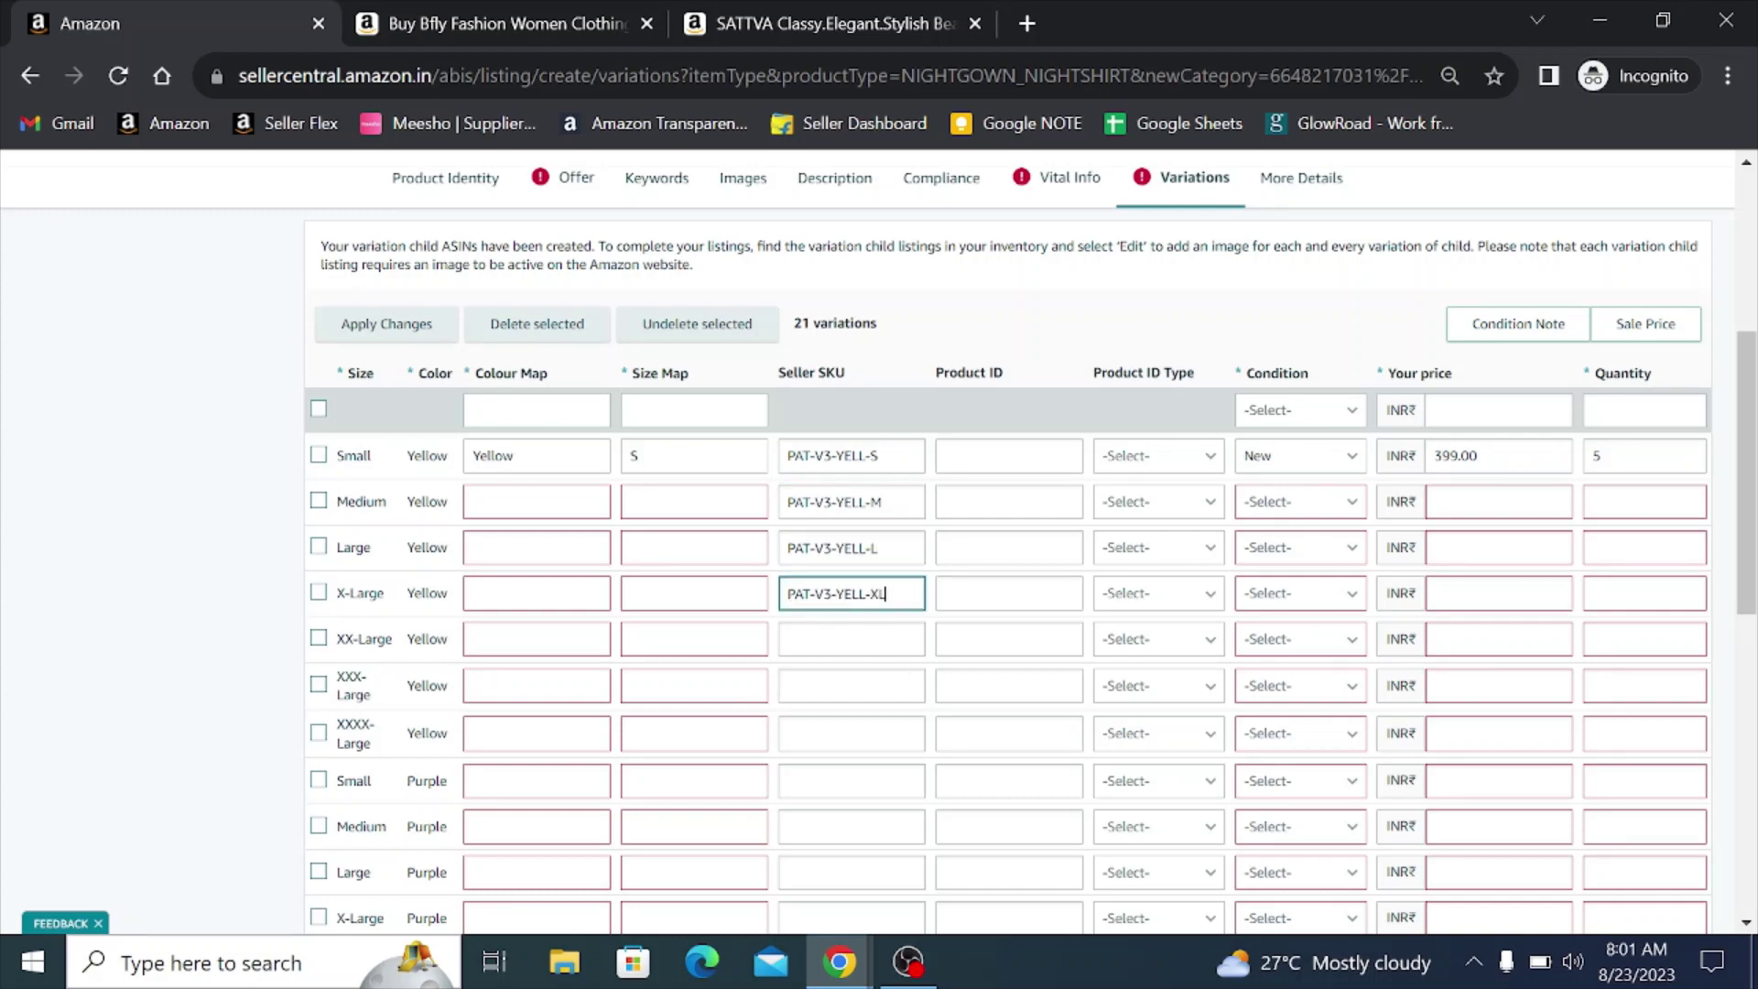
click(851, 639)
key(ctrl+v)
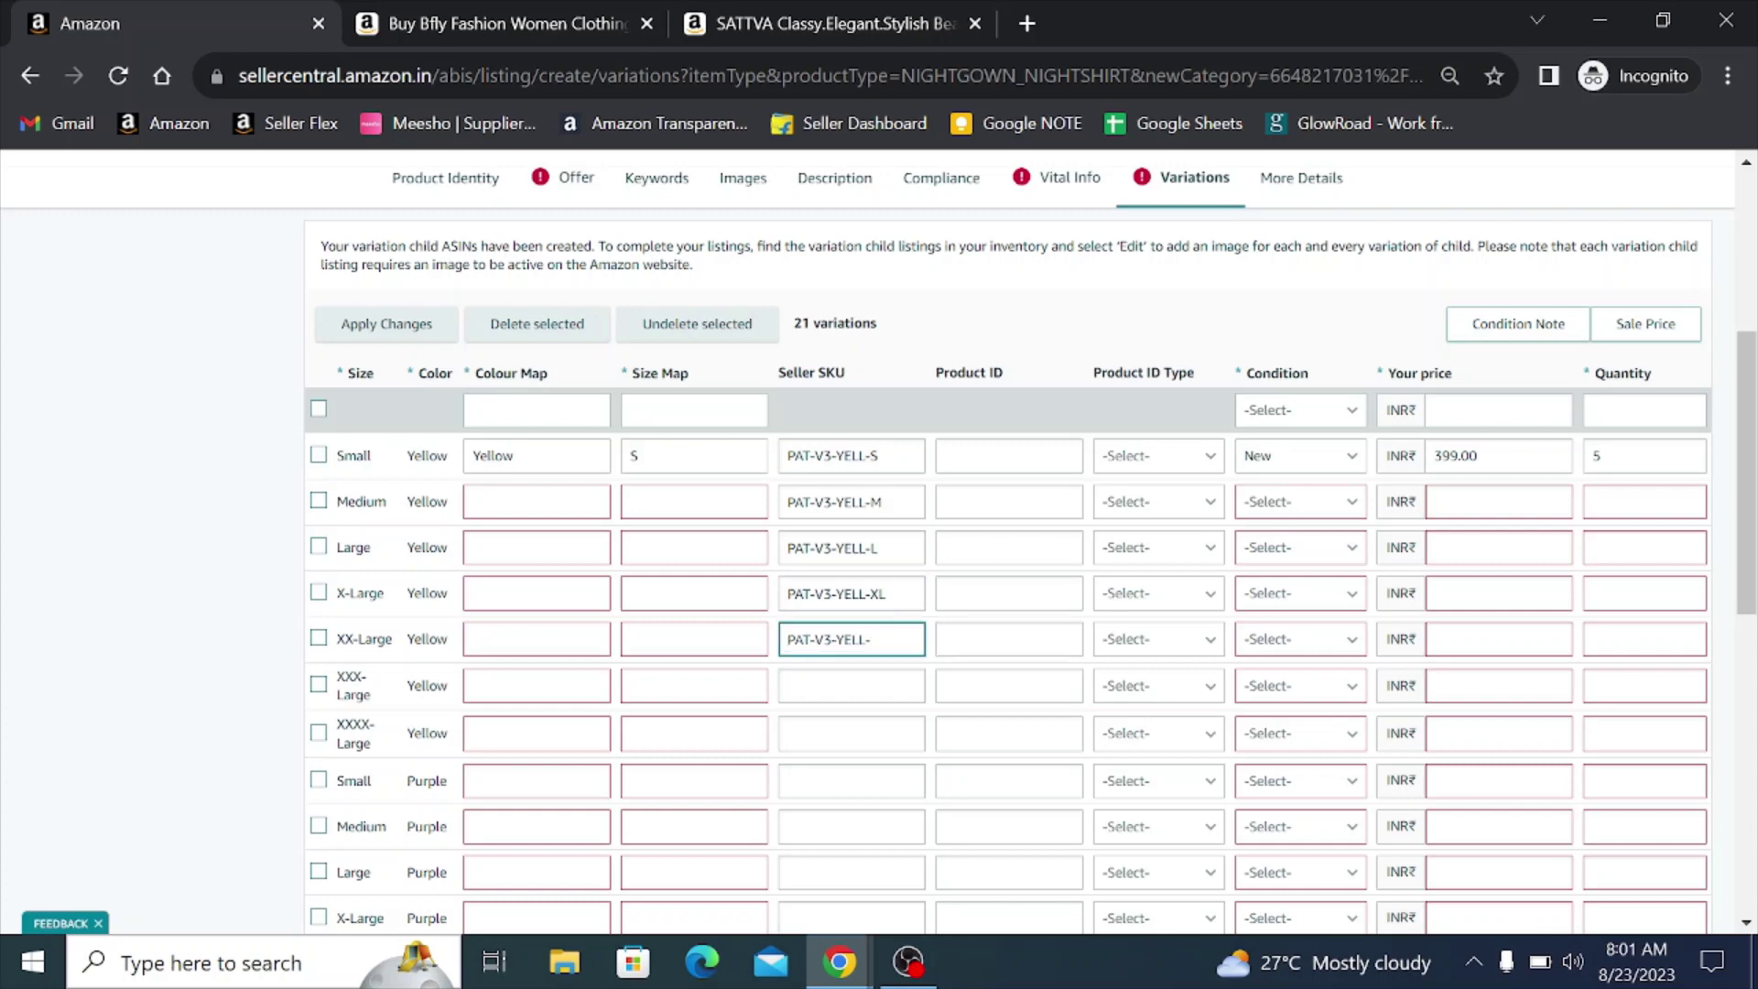
text(2XL)
click(854, 685)
key(ctrl+v)
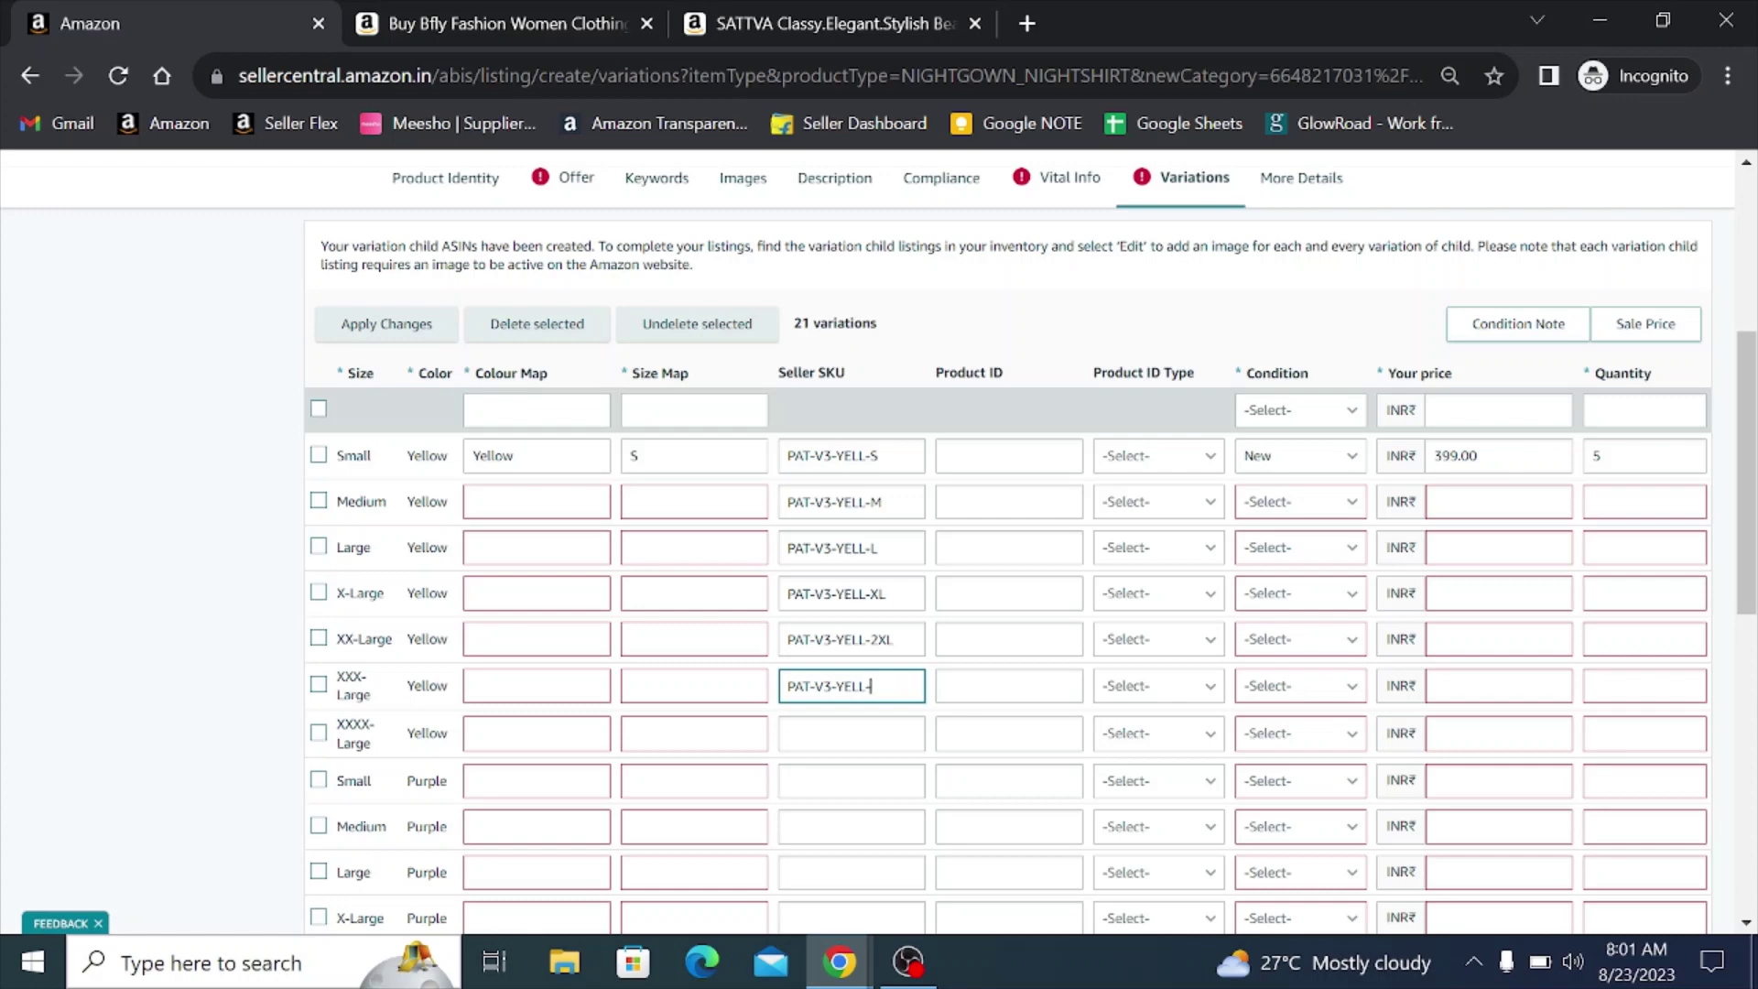
click(852, 732)
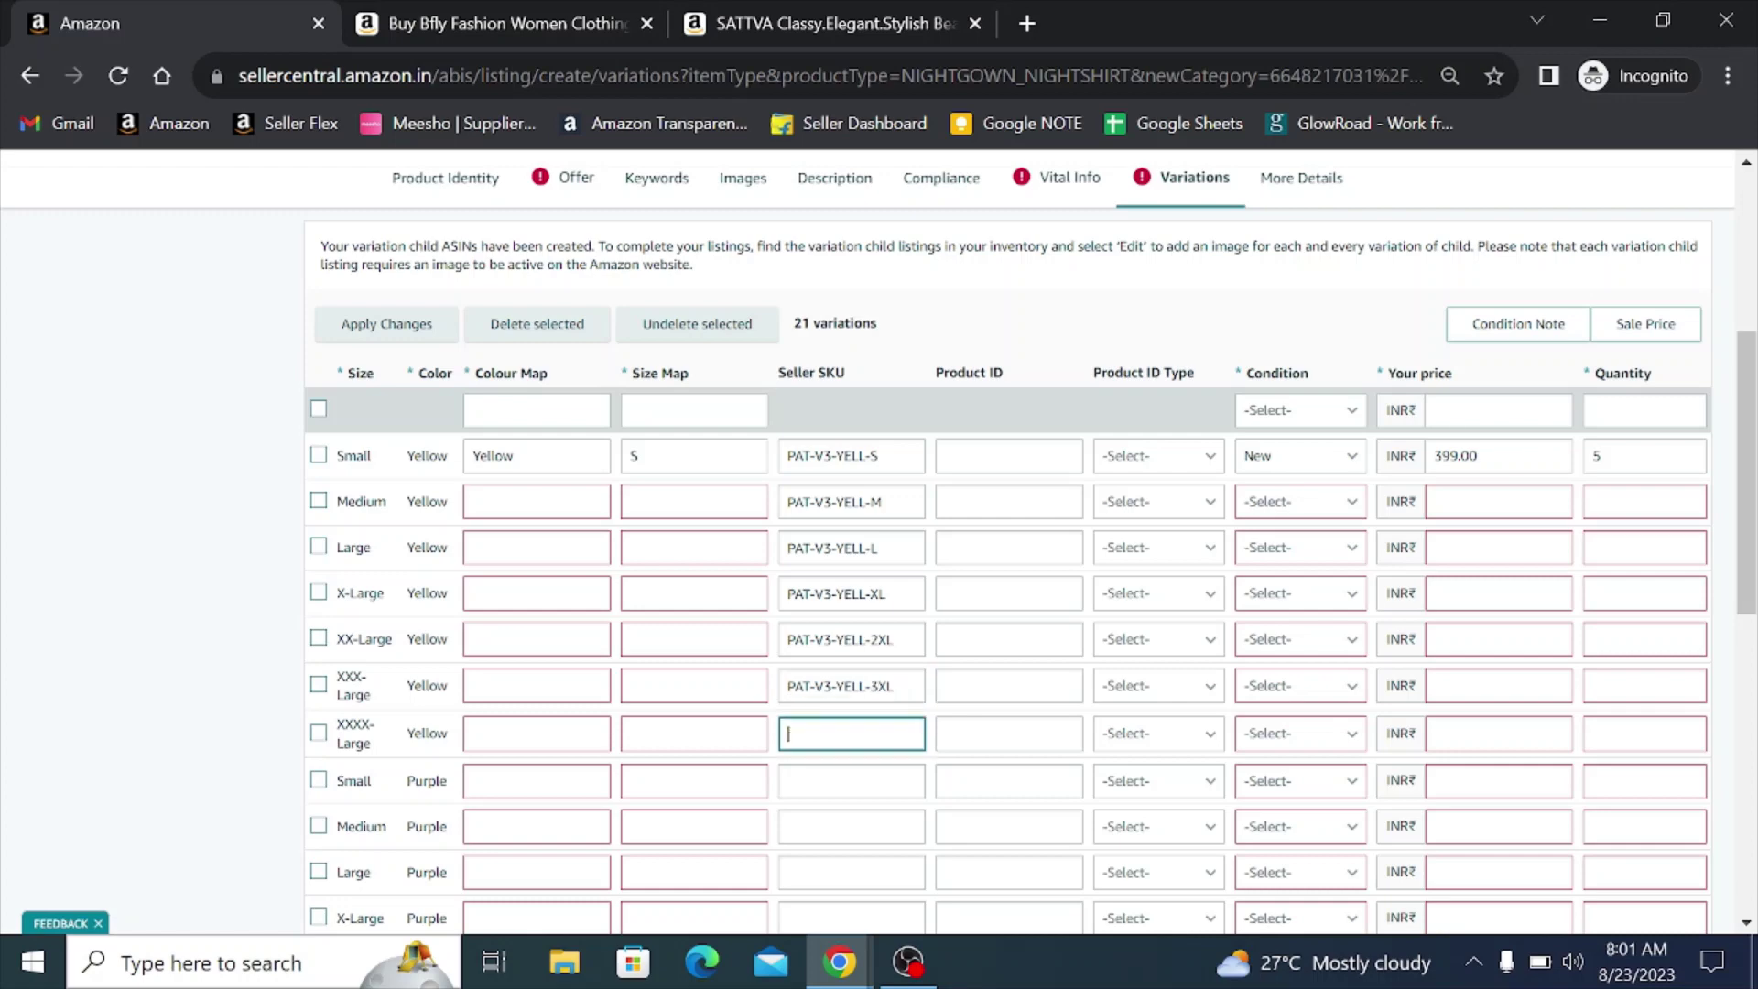
key(ctrl+v)
text(4XL)
- Set the colour map to Yellow for the Medium through XXX-Large Yellow rows
double_click(426, 502)
key(ctrl+c)
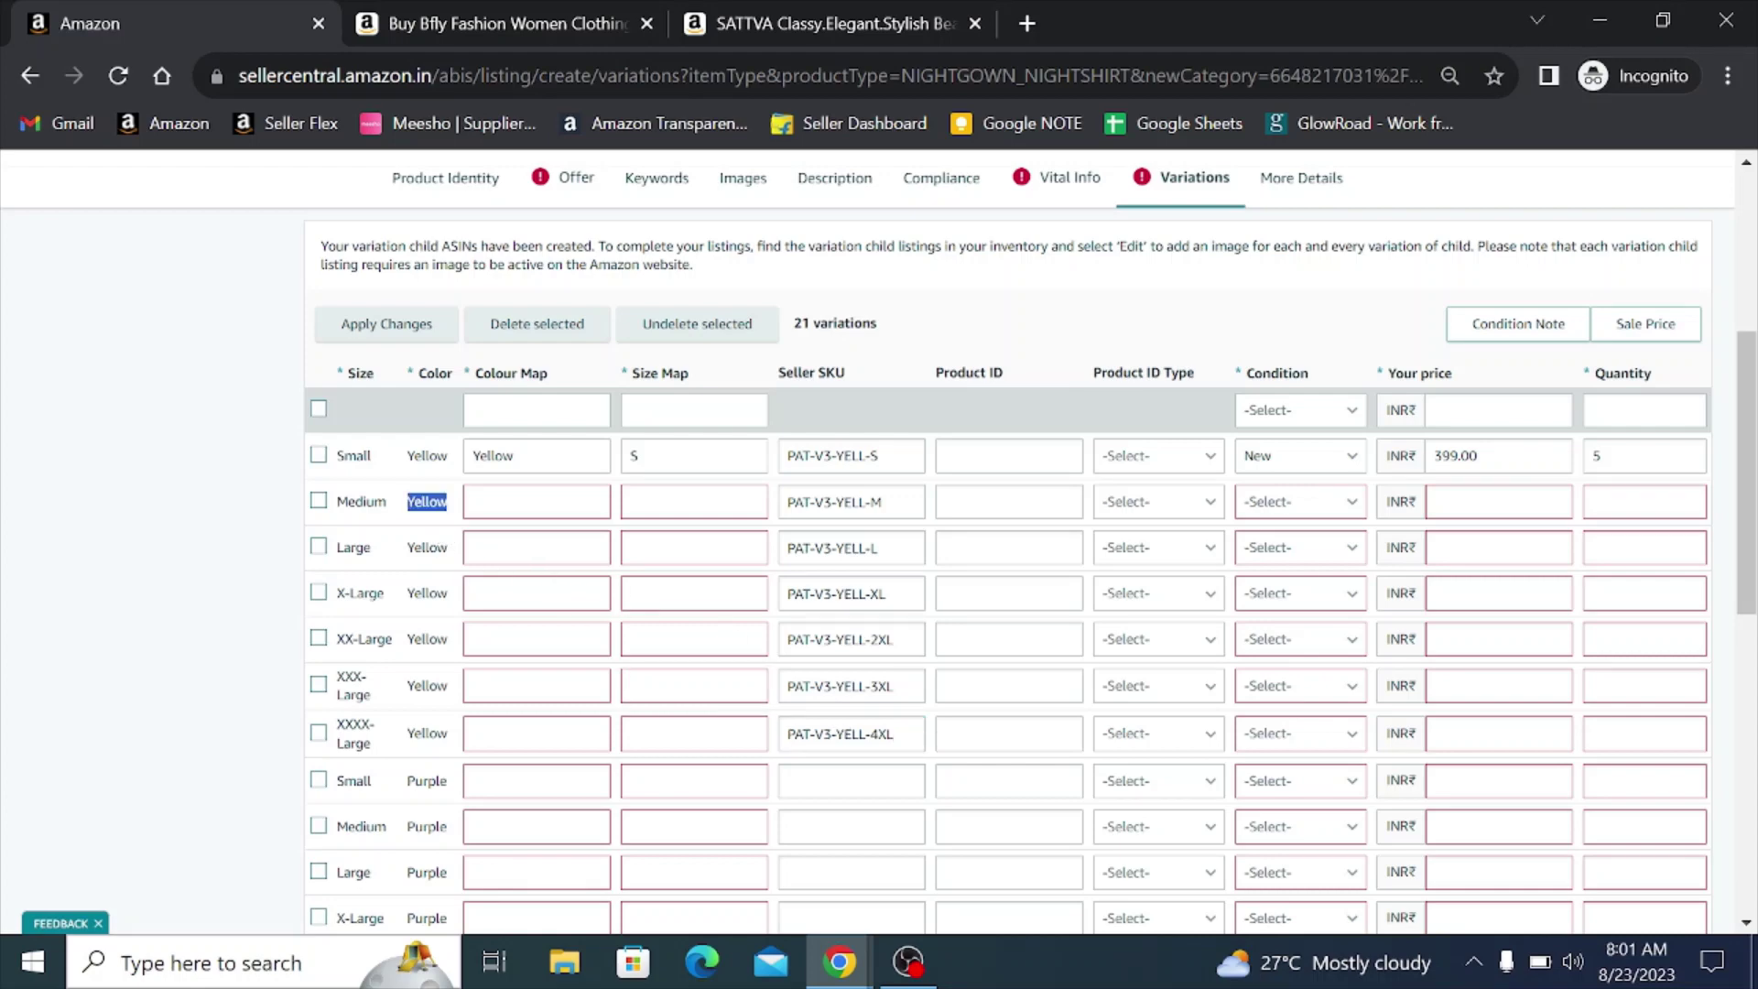
click(512, 503)
key(ctrl+v)
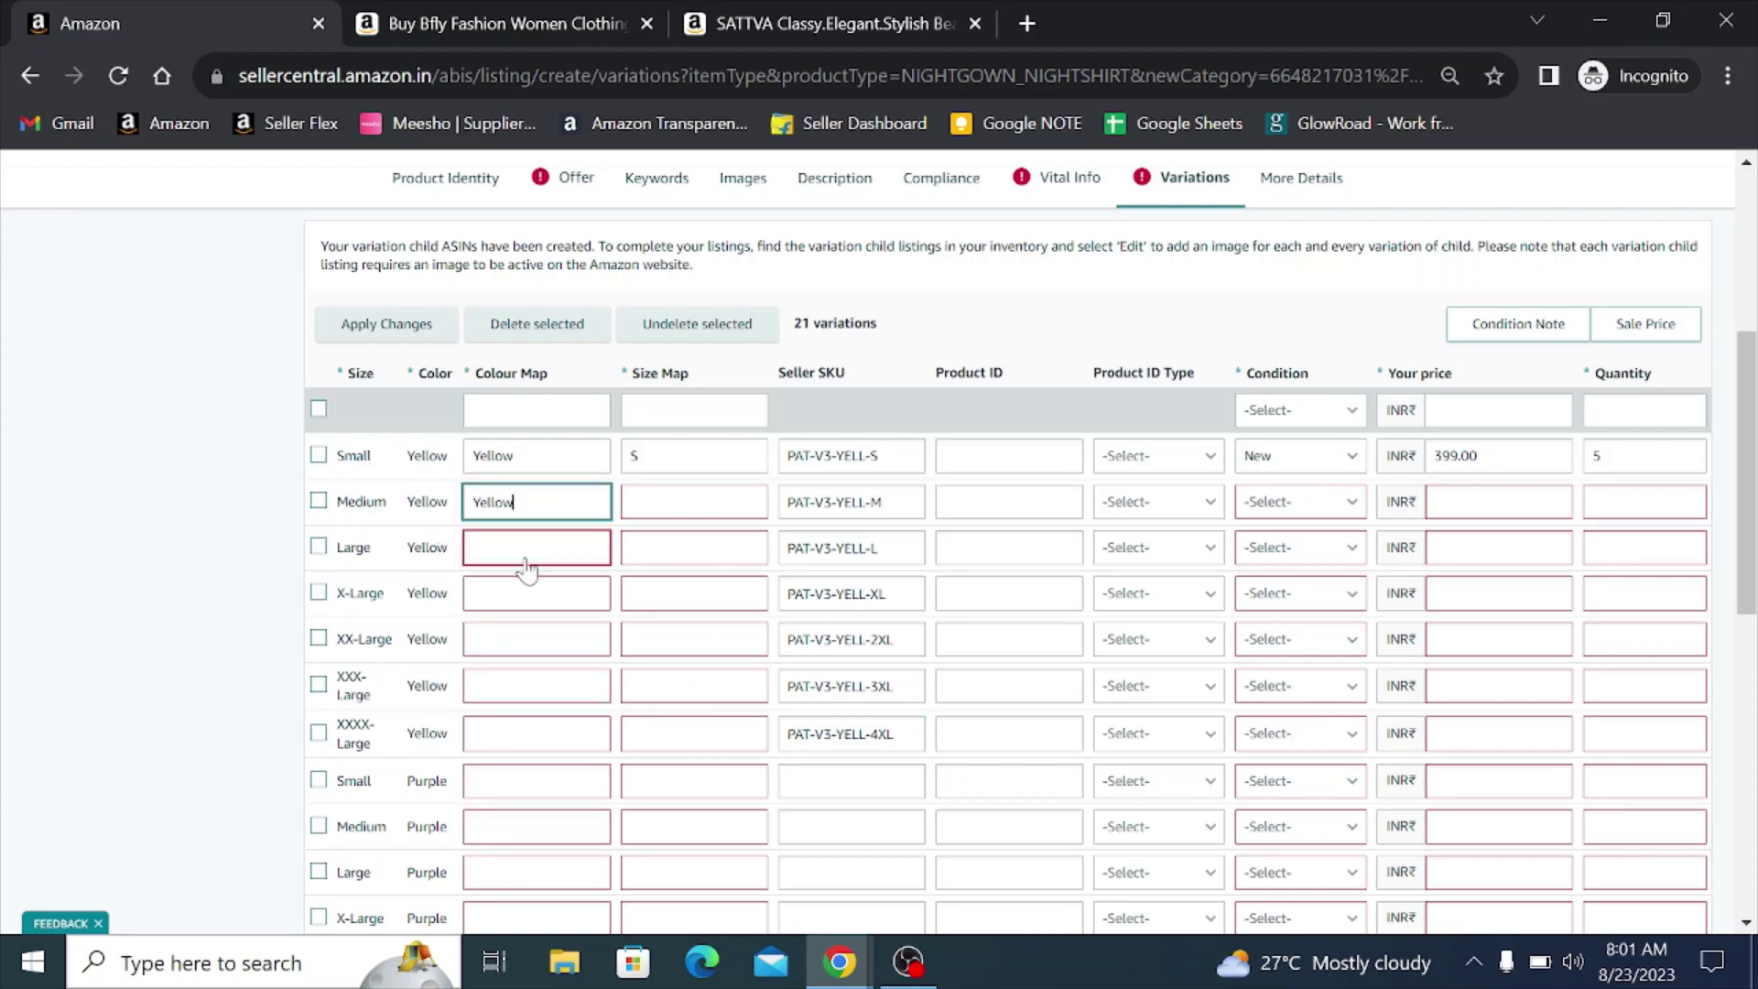
click(527, 567)
key(ctrl+v)
click(513, 614)
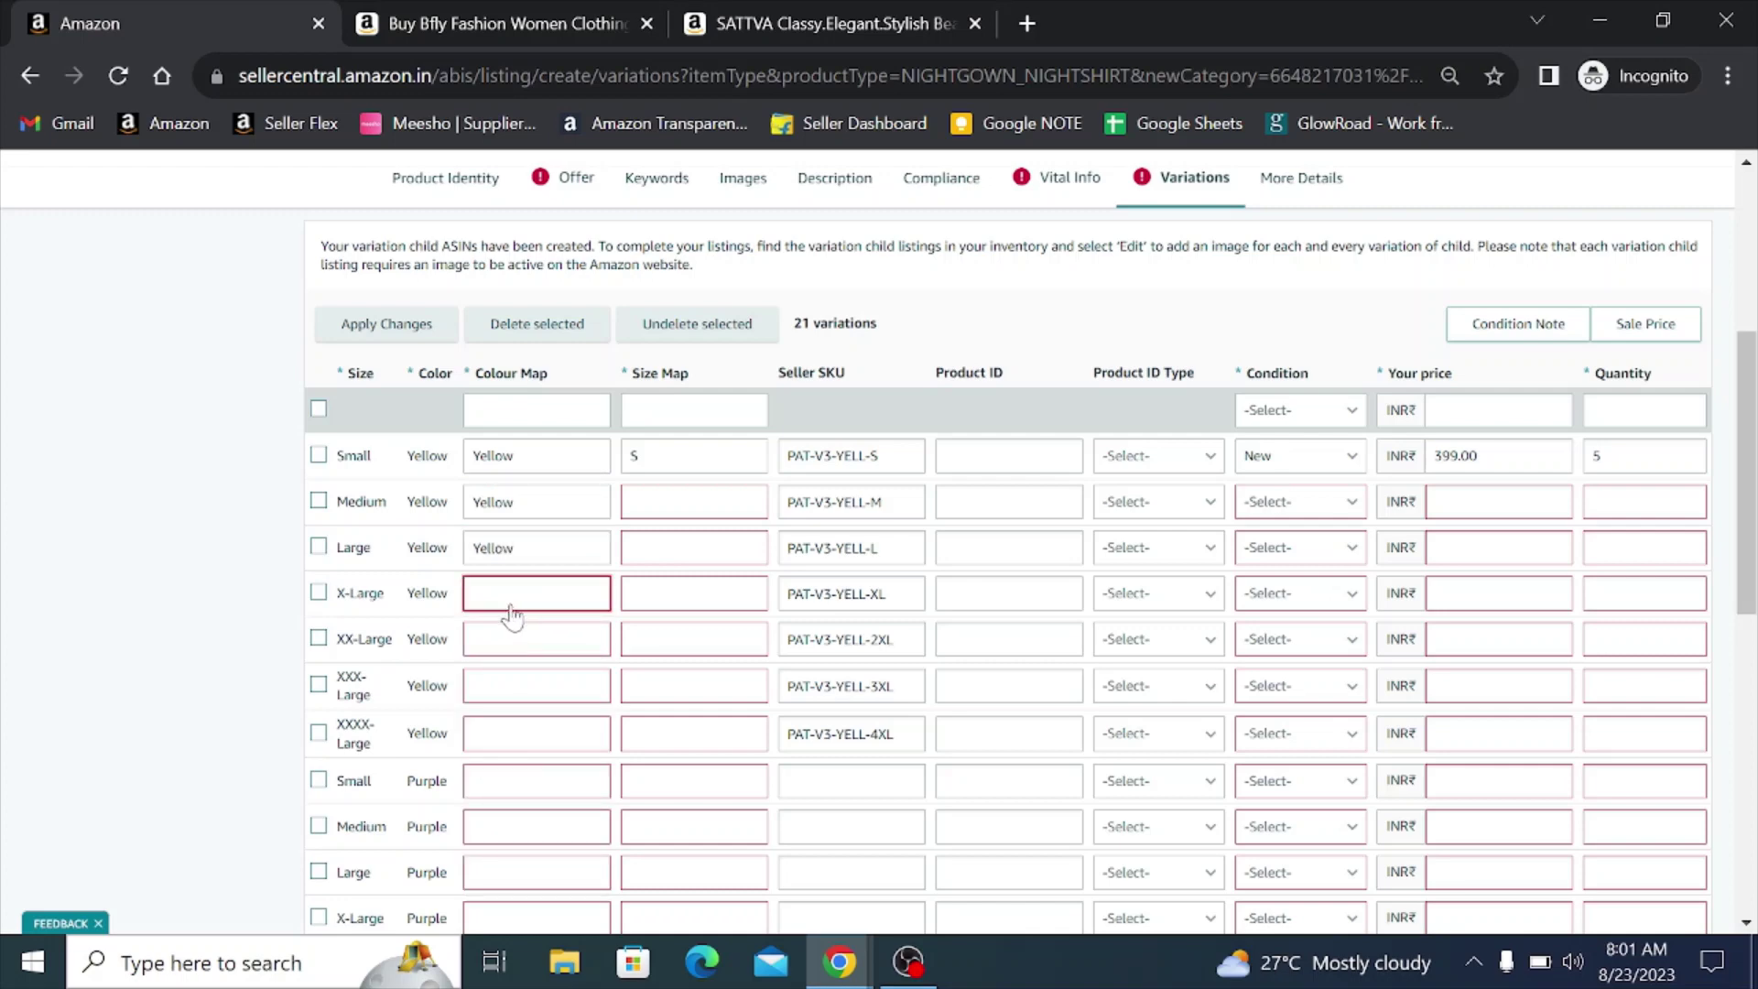
key(ctrl+v)
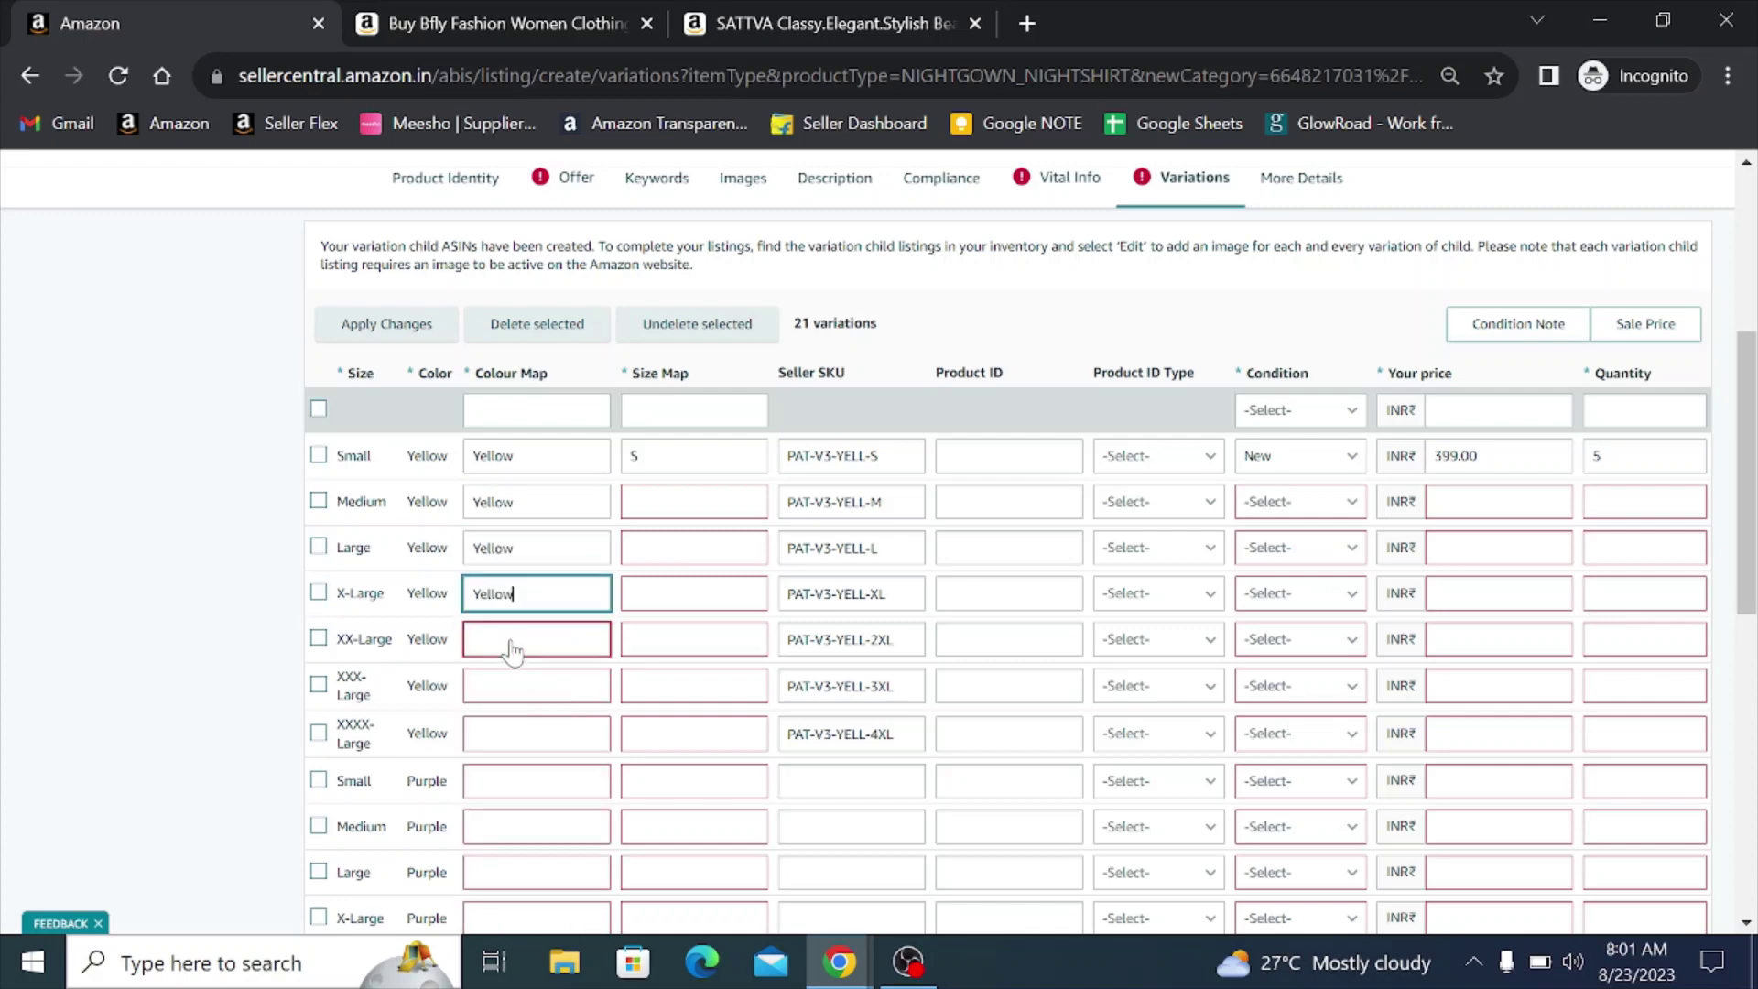
click(513, 649)
key(ctrl+v)
click(517, 688)
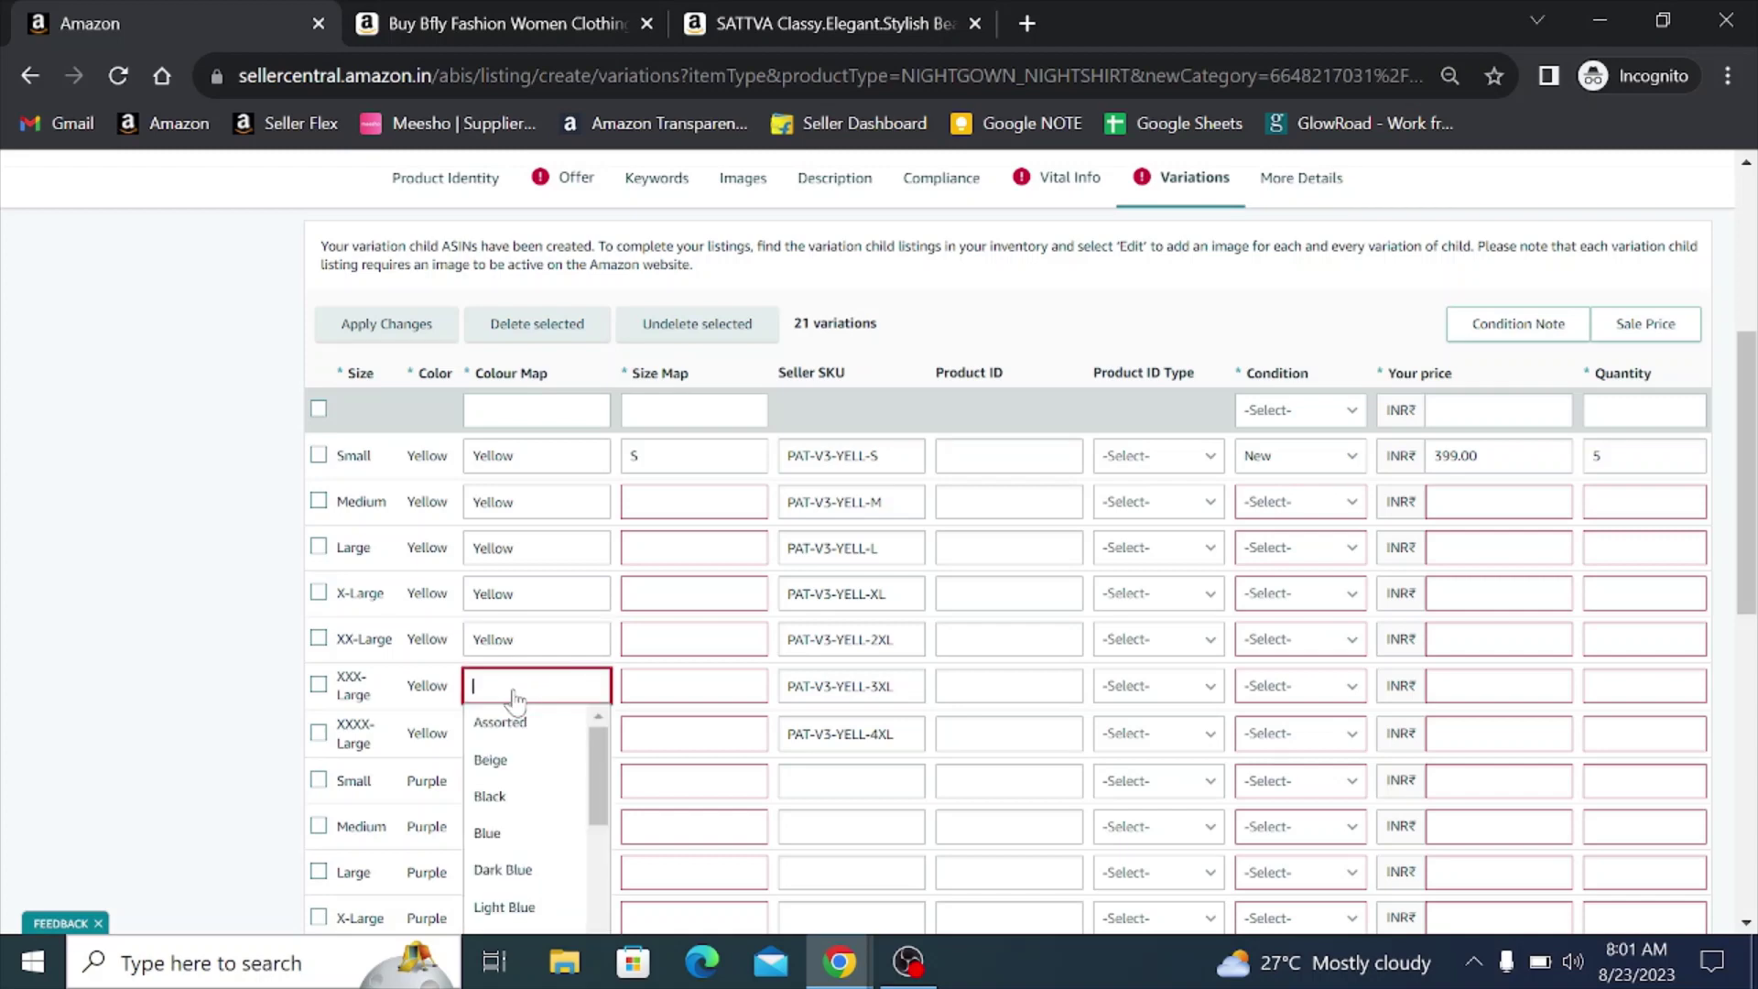
key(ctrl+v)
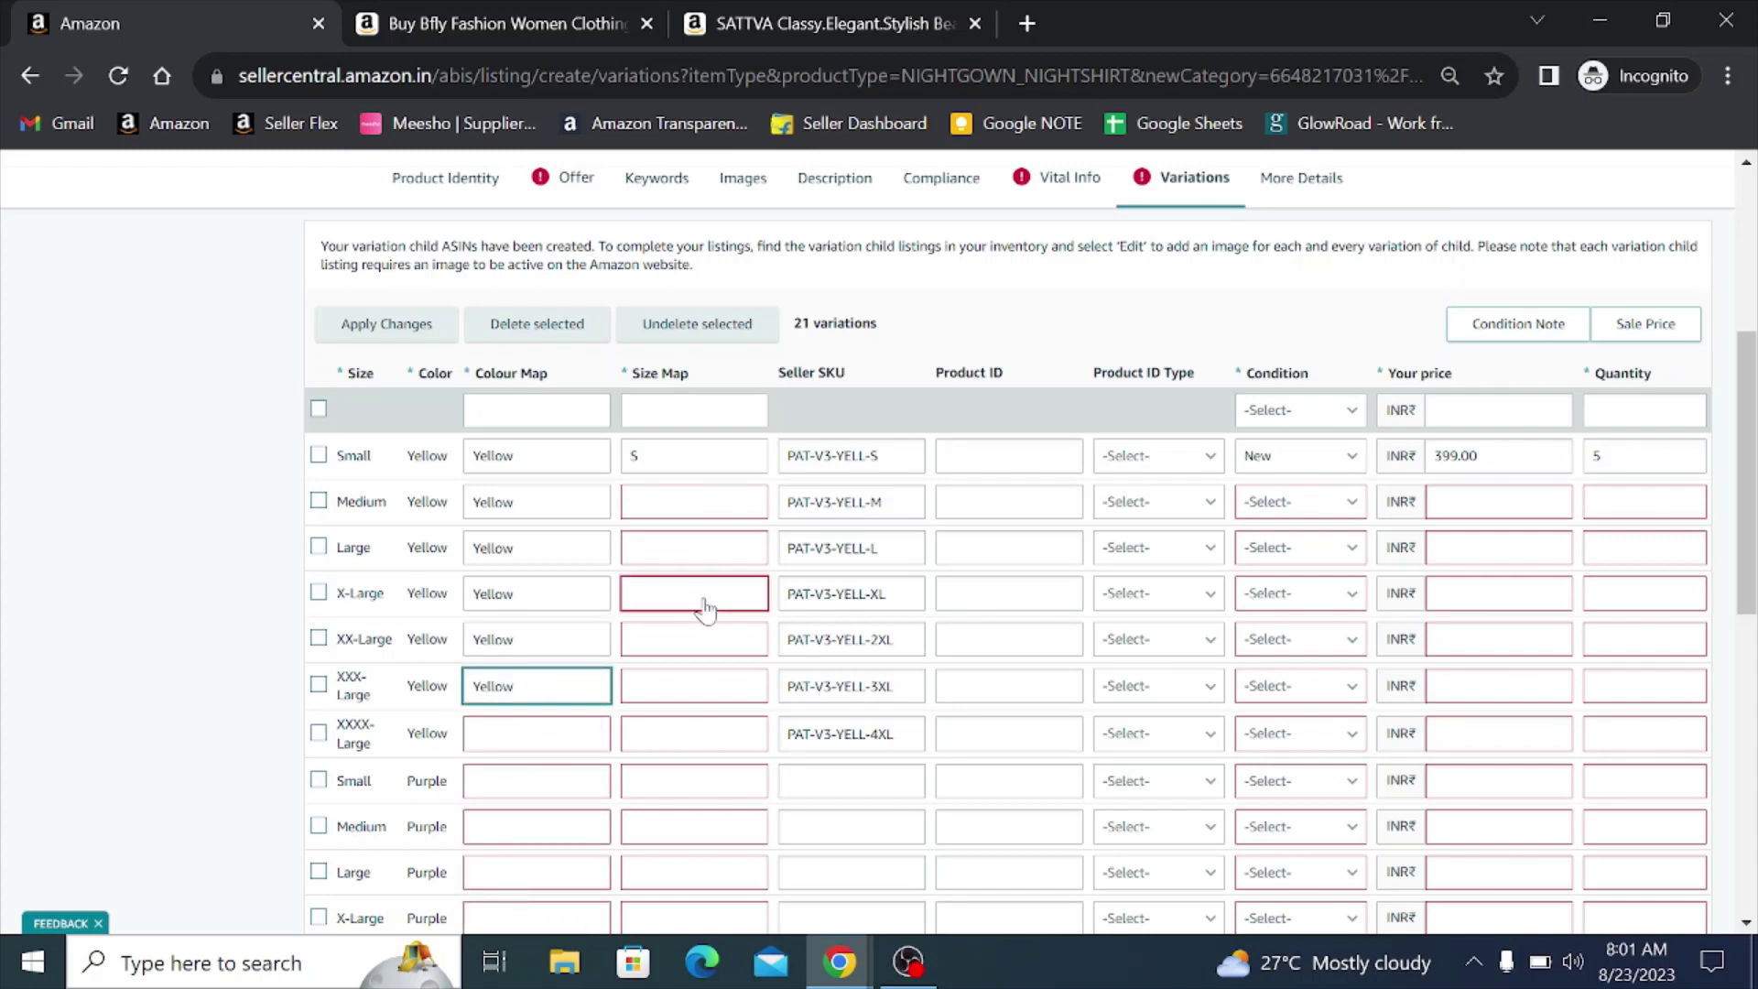
click(469, 511)
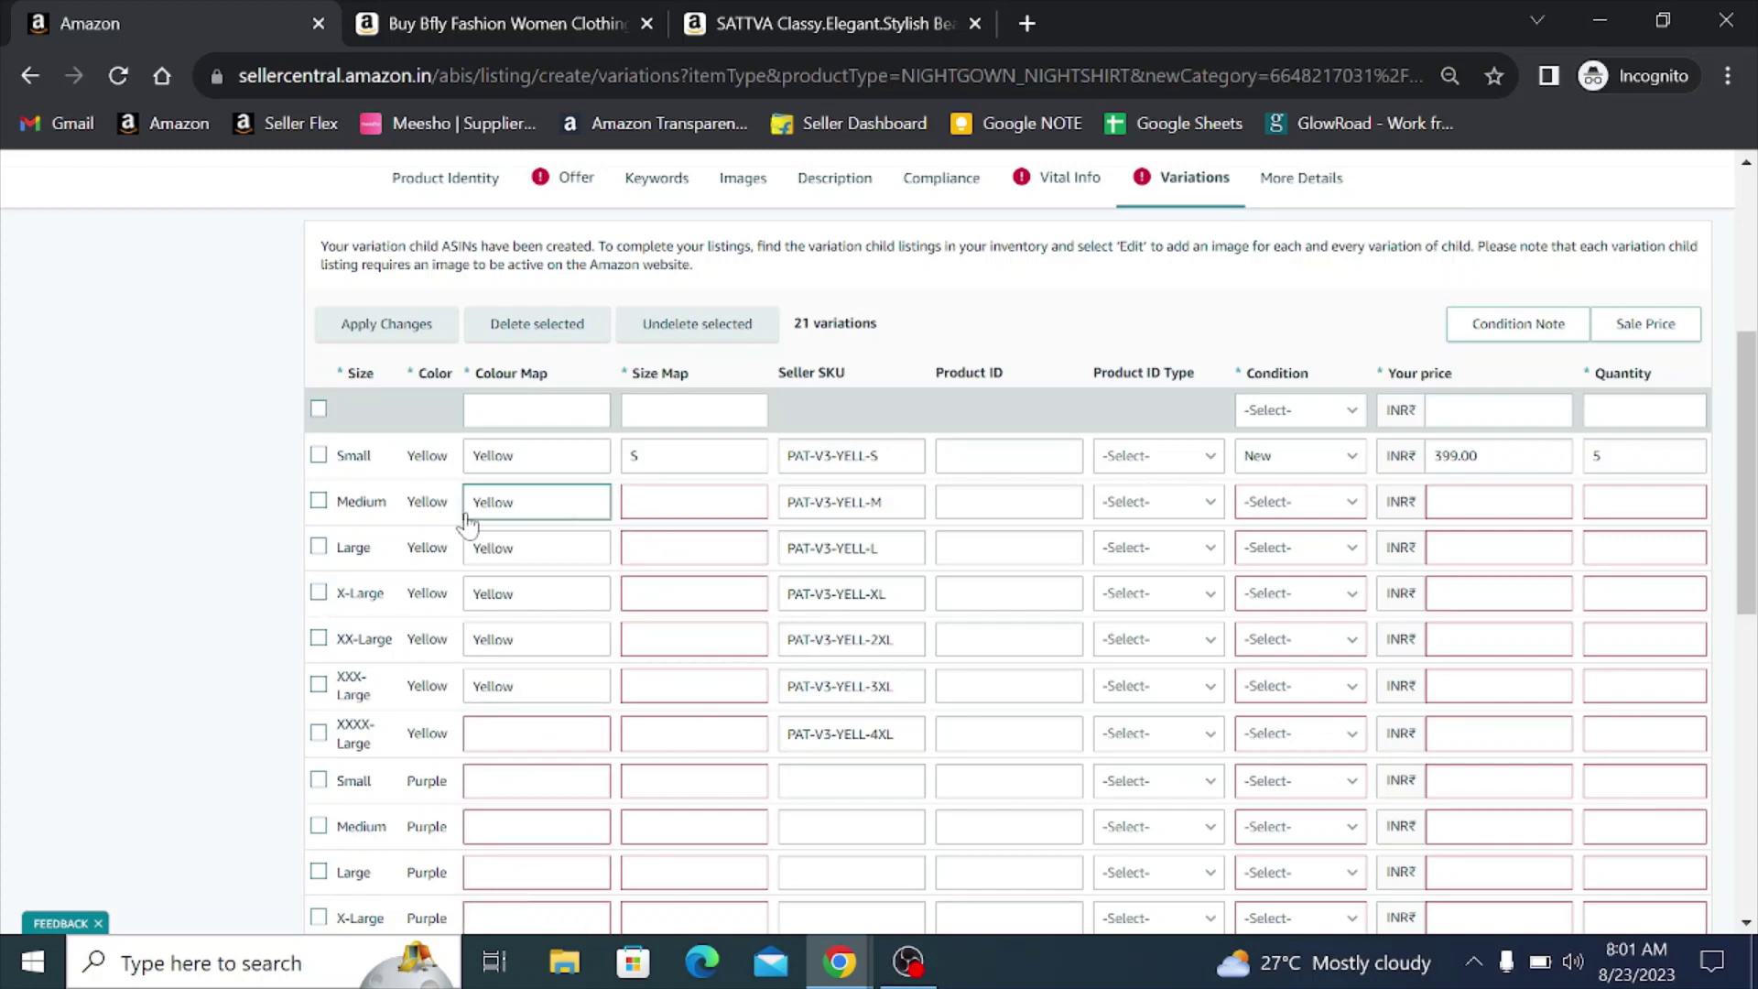
- Map the Medium, Large and X-Large Yellow rows to sizes M, L and XL
click(630, 506)
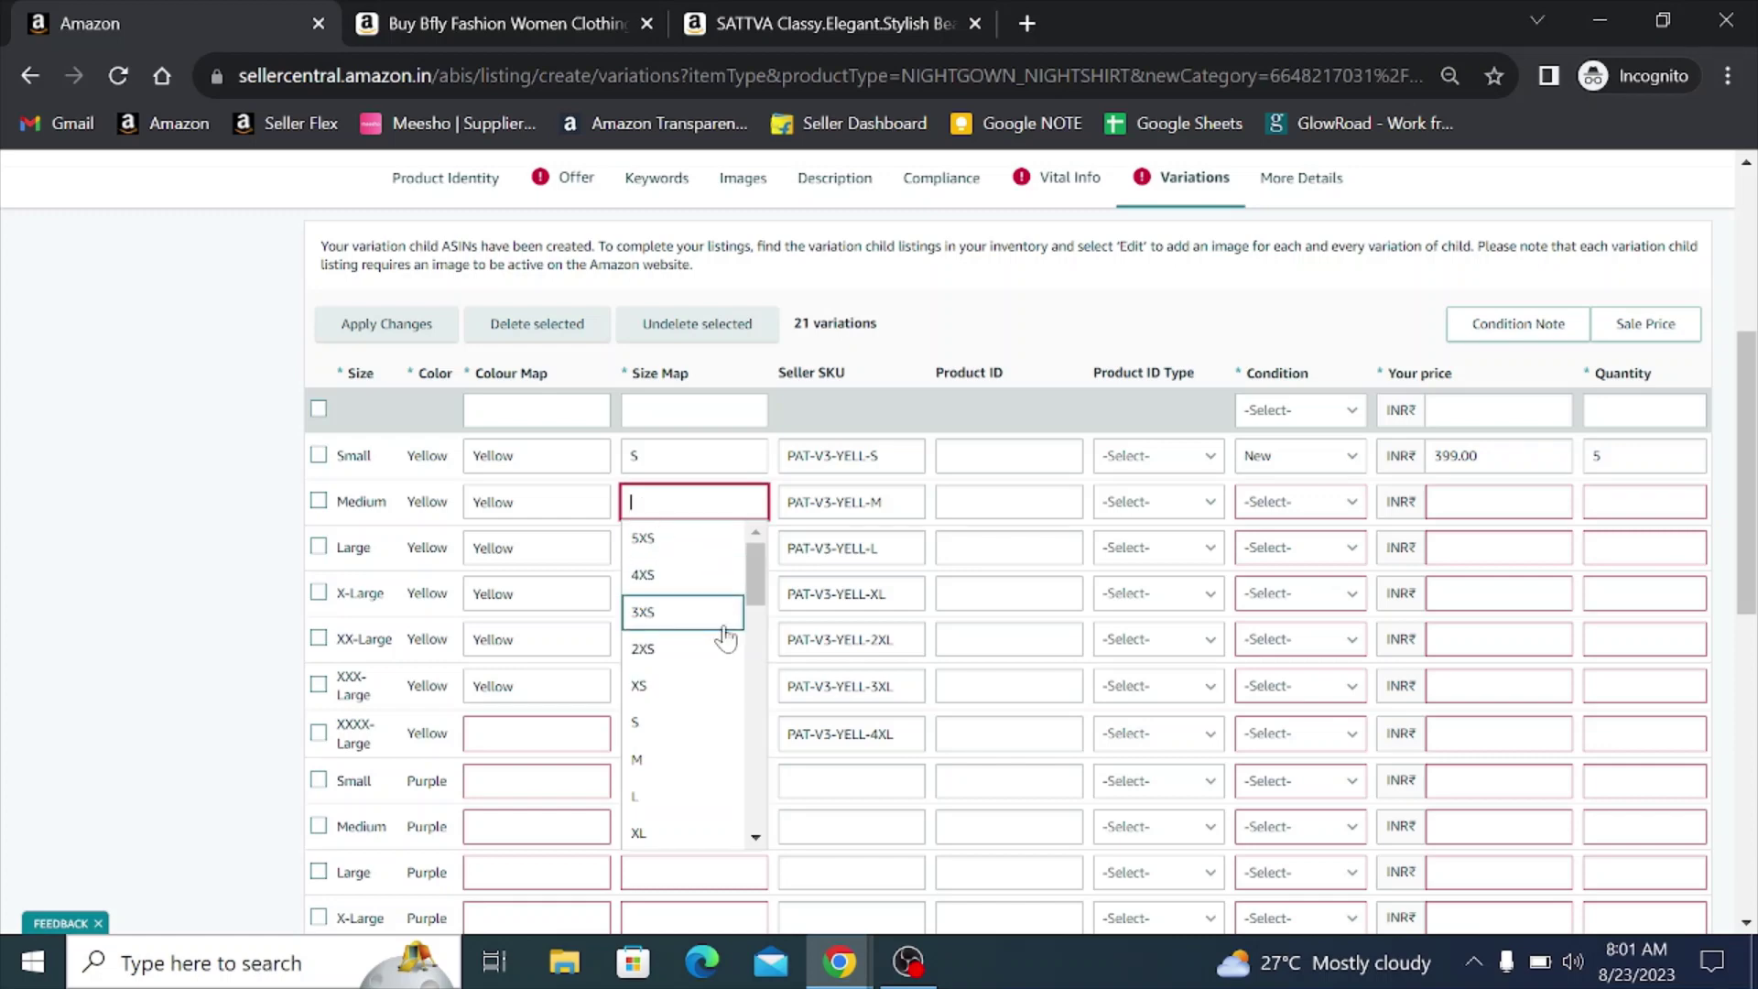
text(M)
click(671, 548)
click(671, 554)
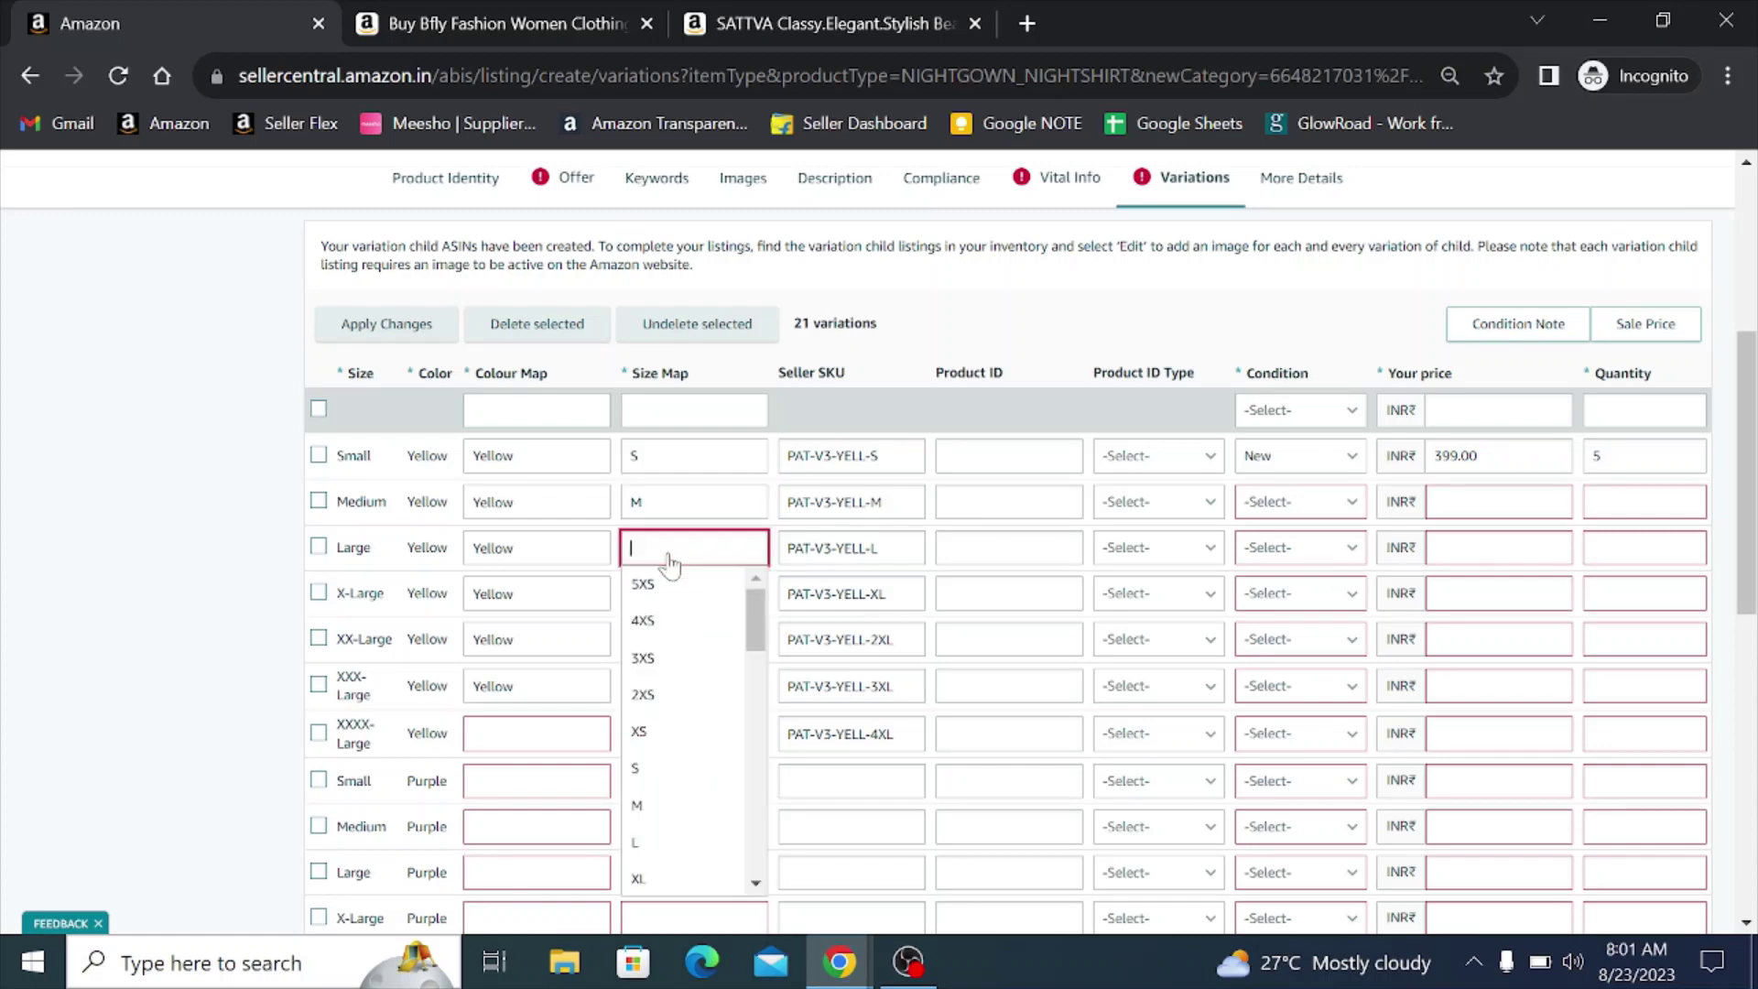
text(l)
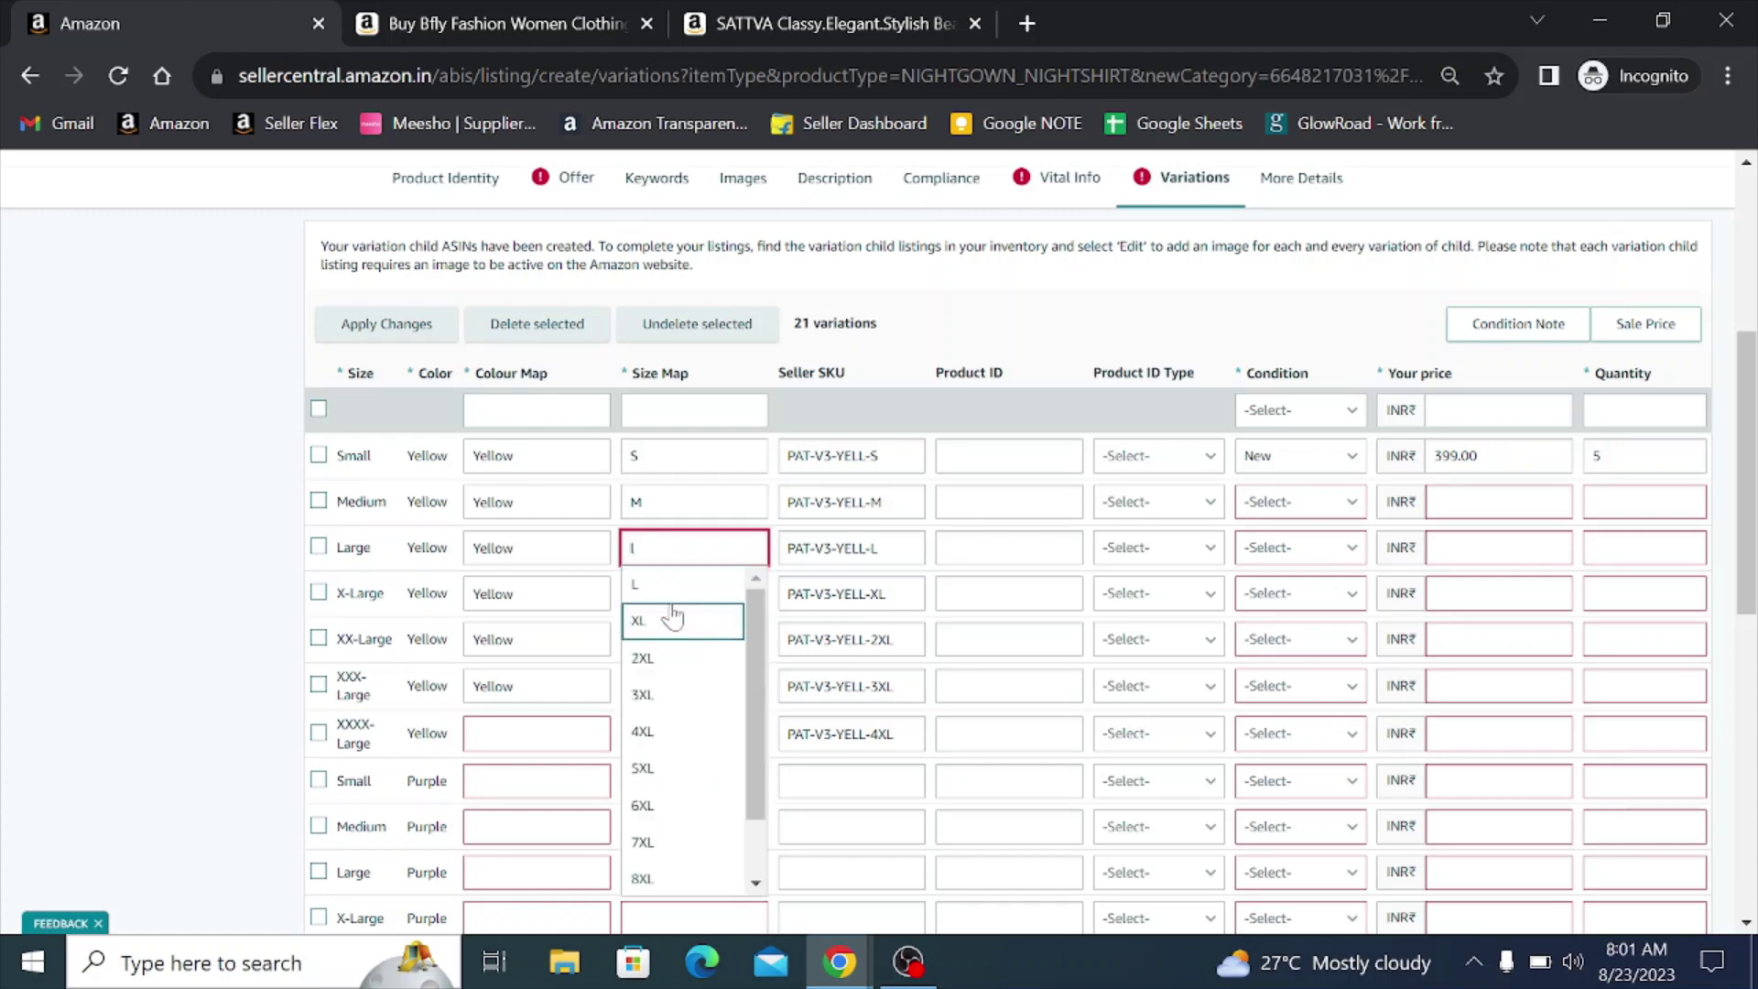
click(666, 586)
click(663, 600)
text(x)
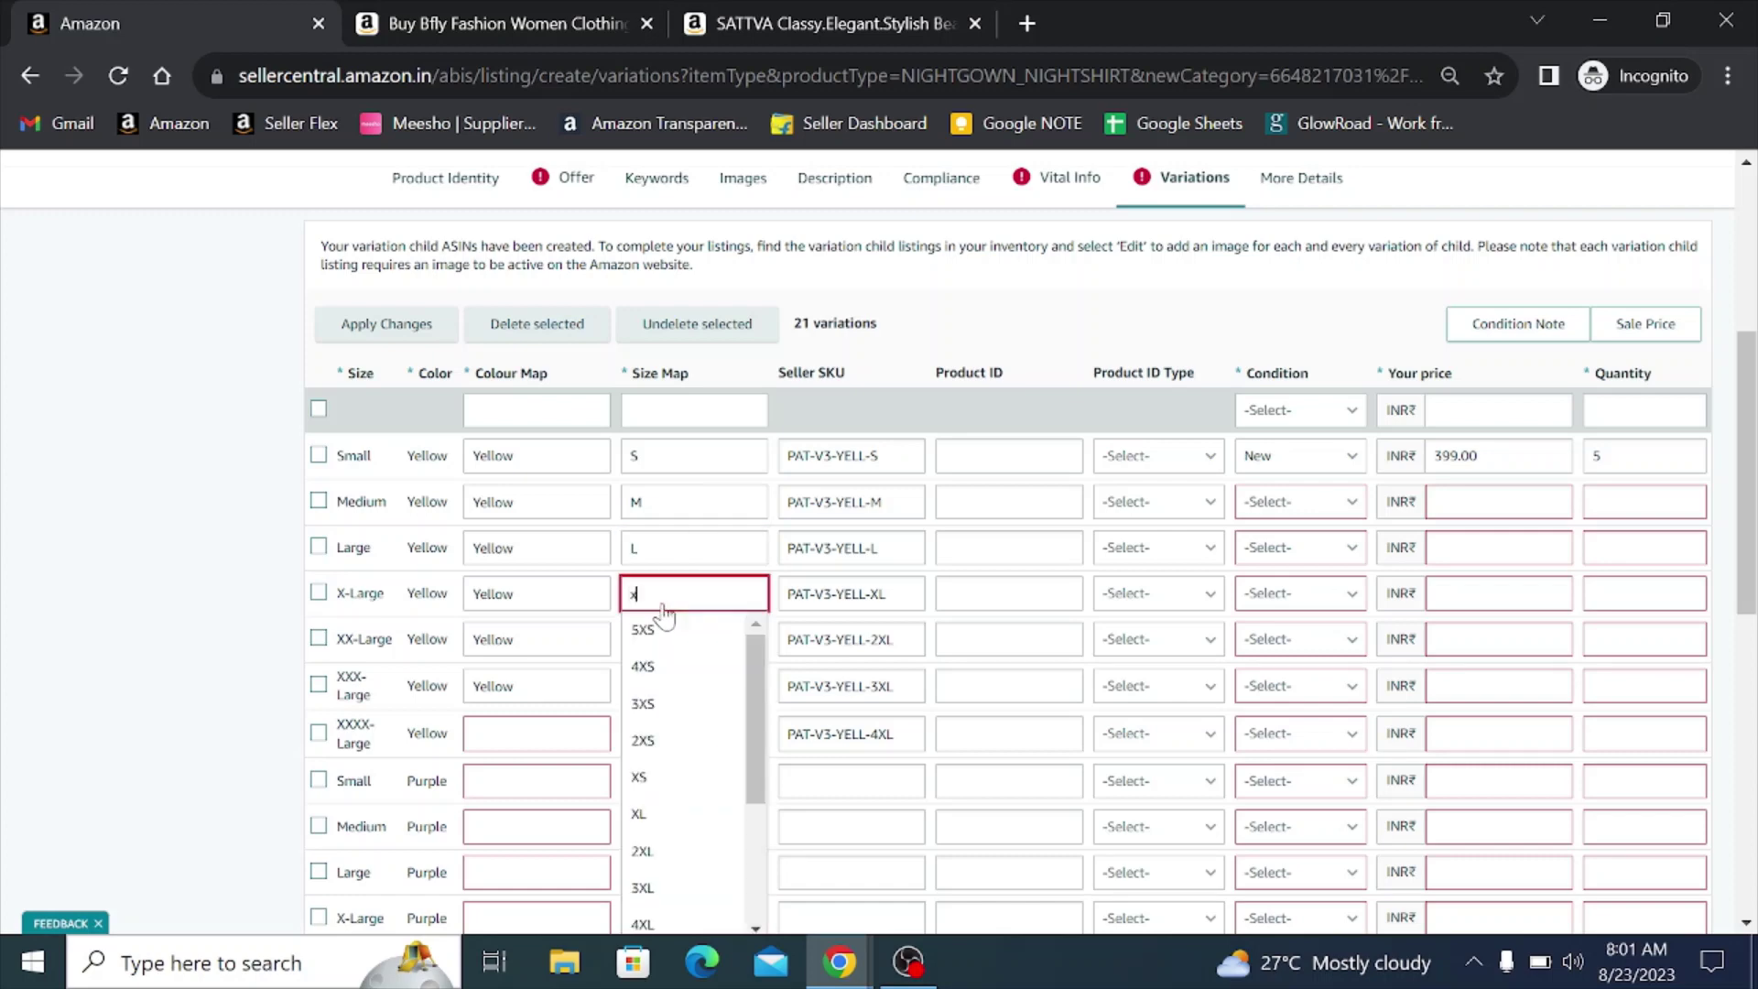
key(Return)
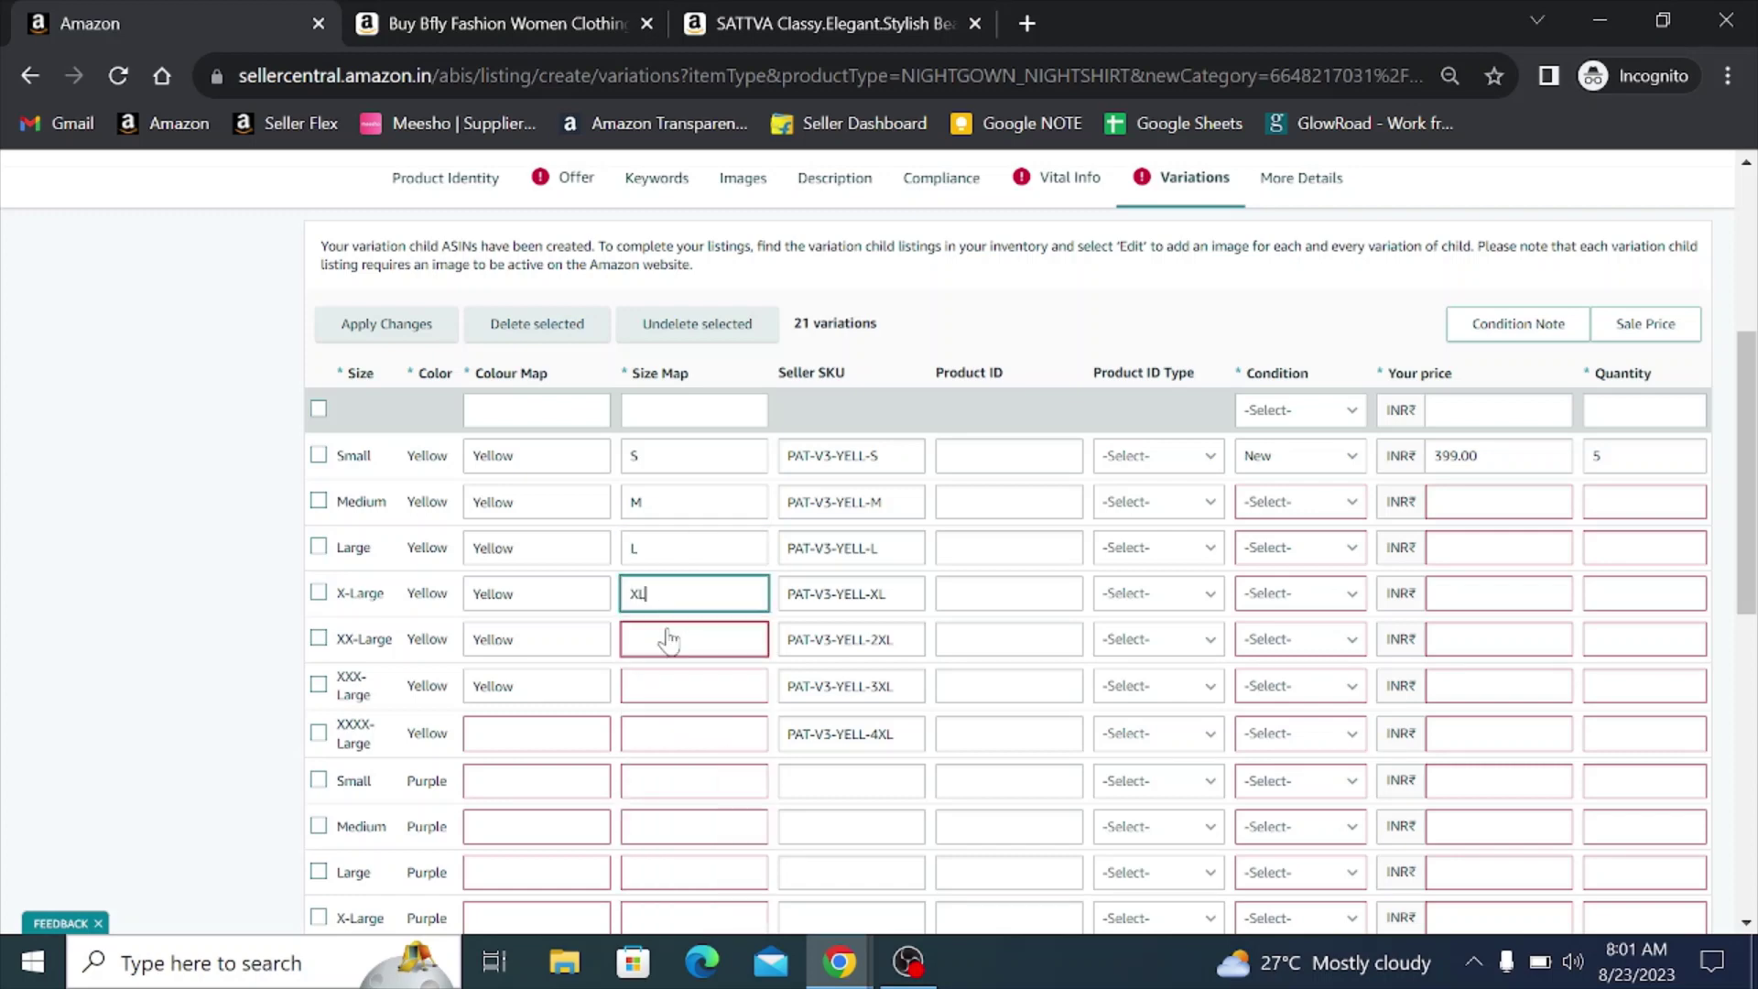
- Map XX-Large and XXX-Large to 2XL and 3XL, and XXXX-Large to Yellow and 4XL
click(667, 639)
text(xx)
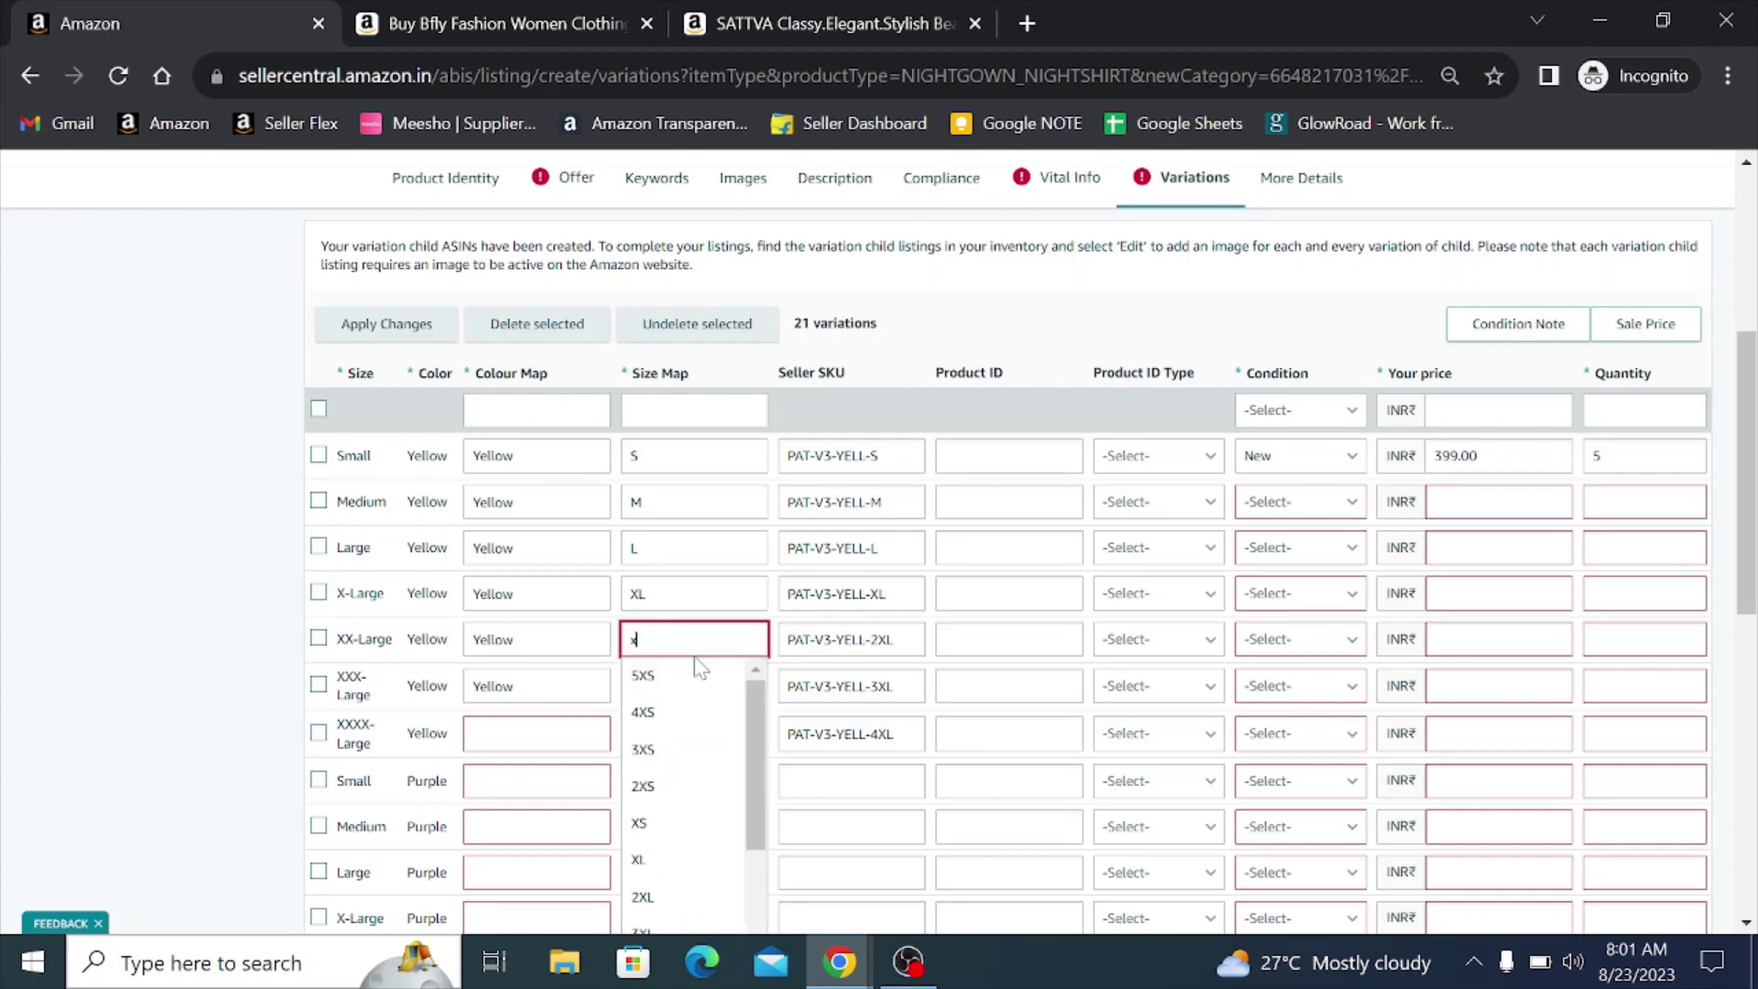
click(687, 895)
click(687, 687)
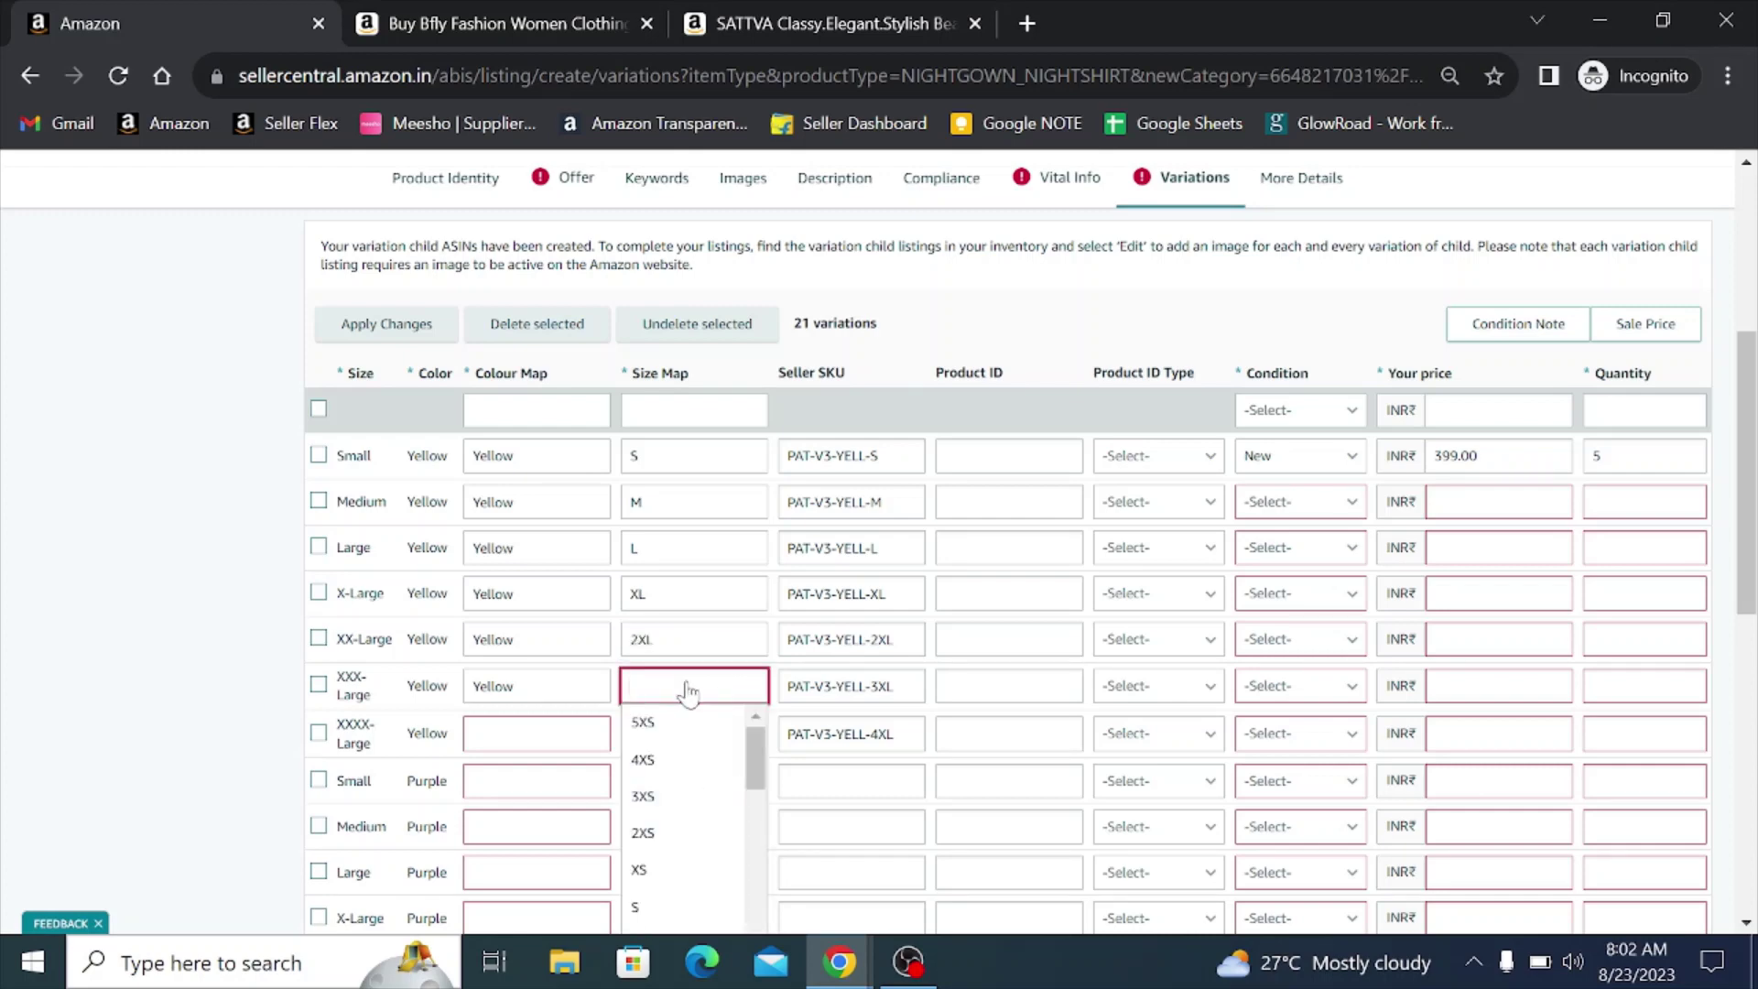
text(3x)
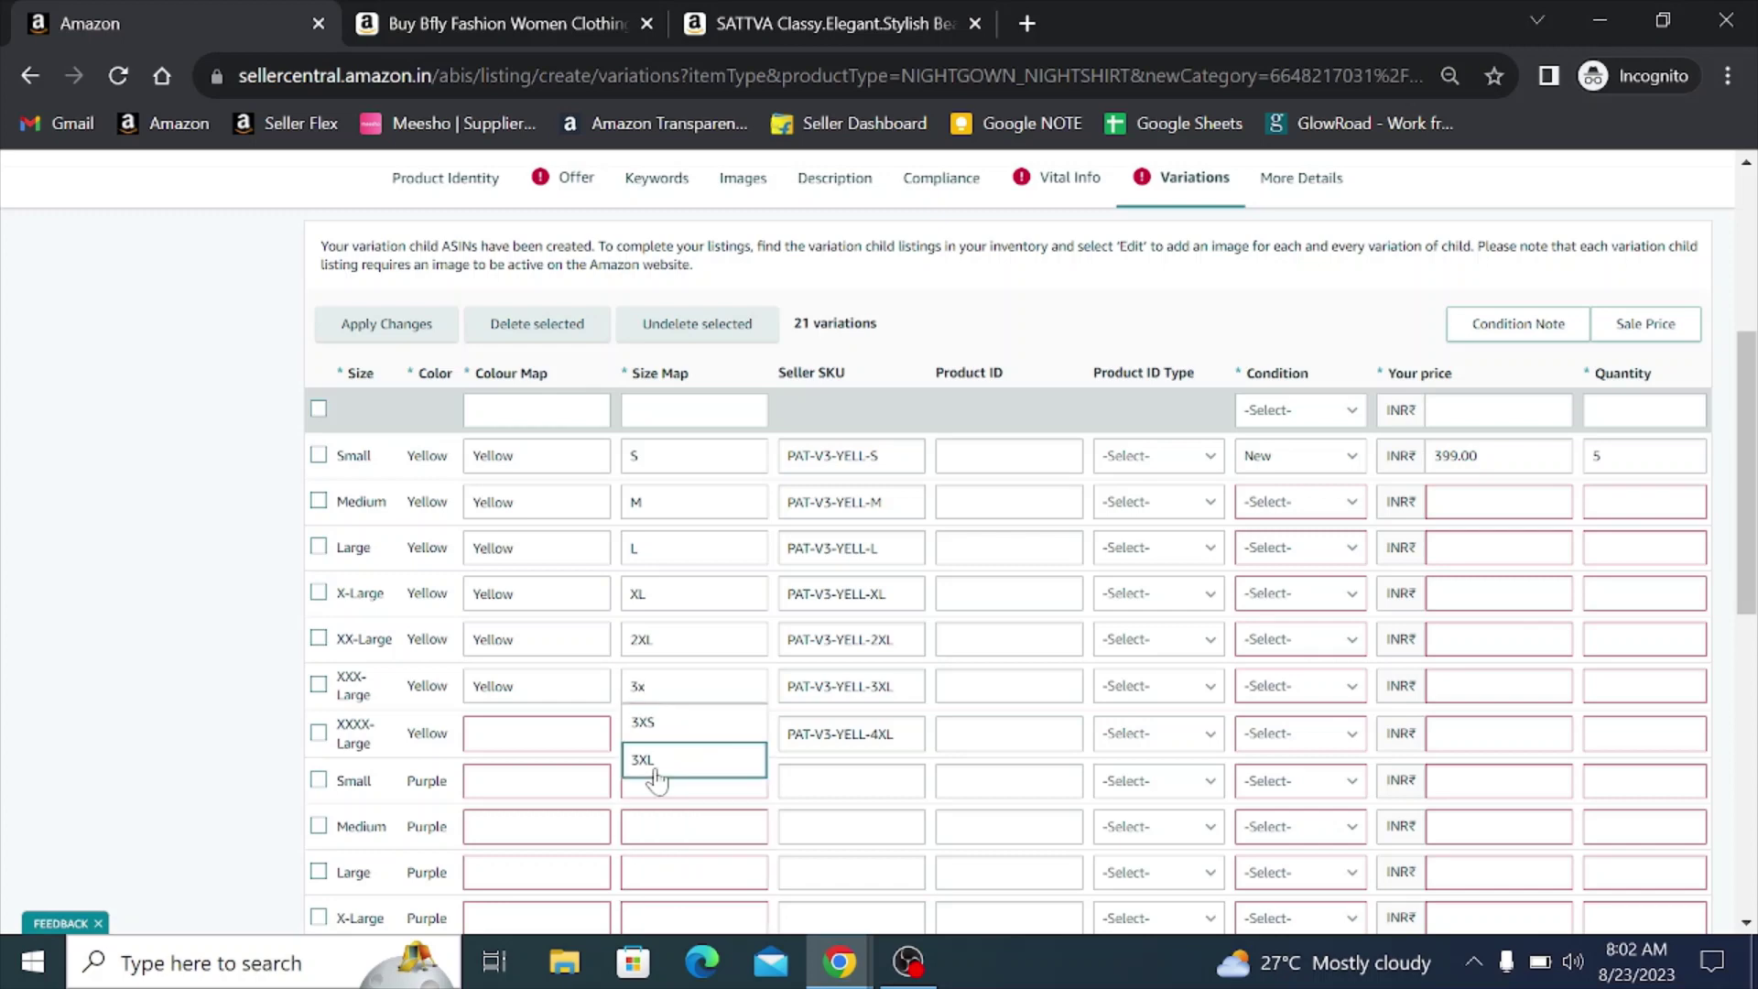
click(656, 779)
click(563, 737)
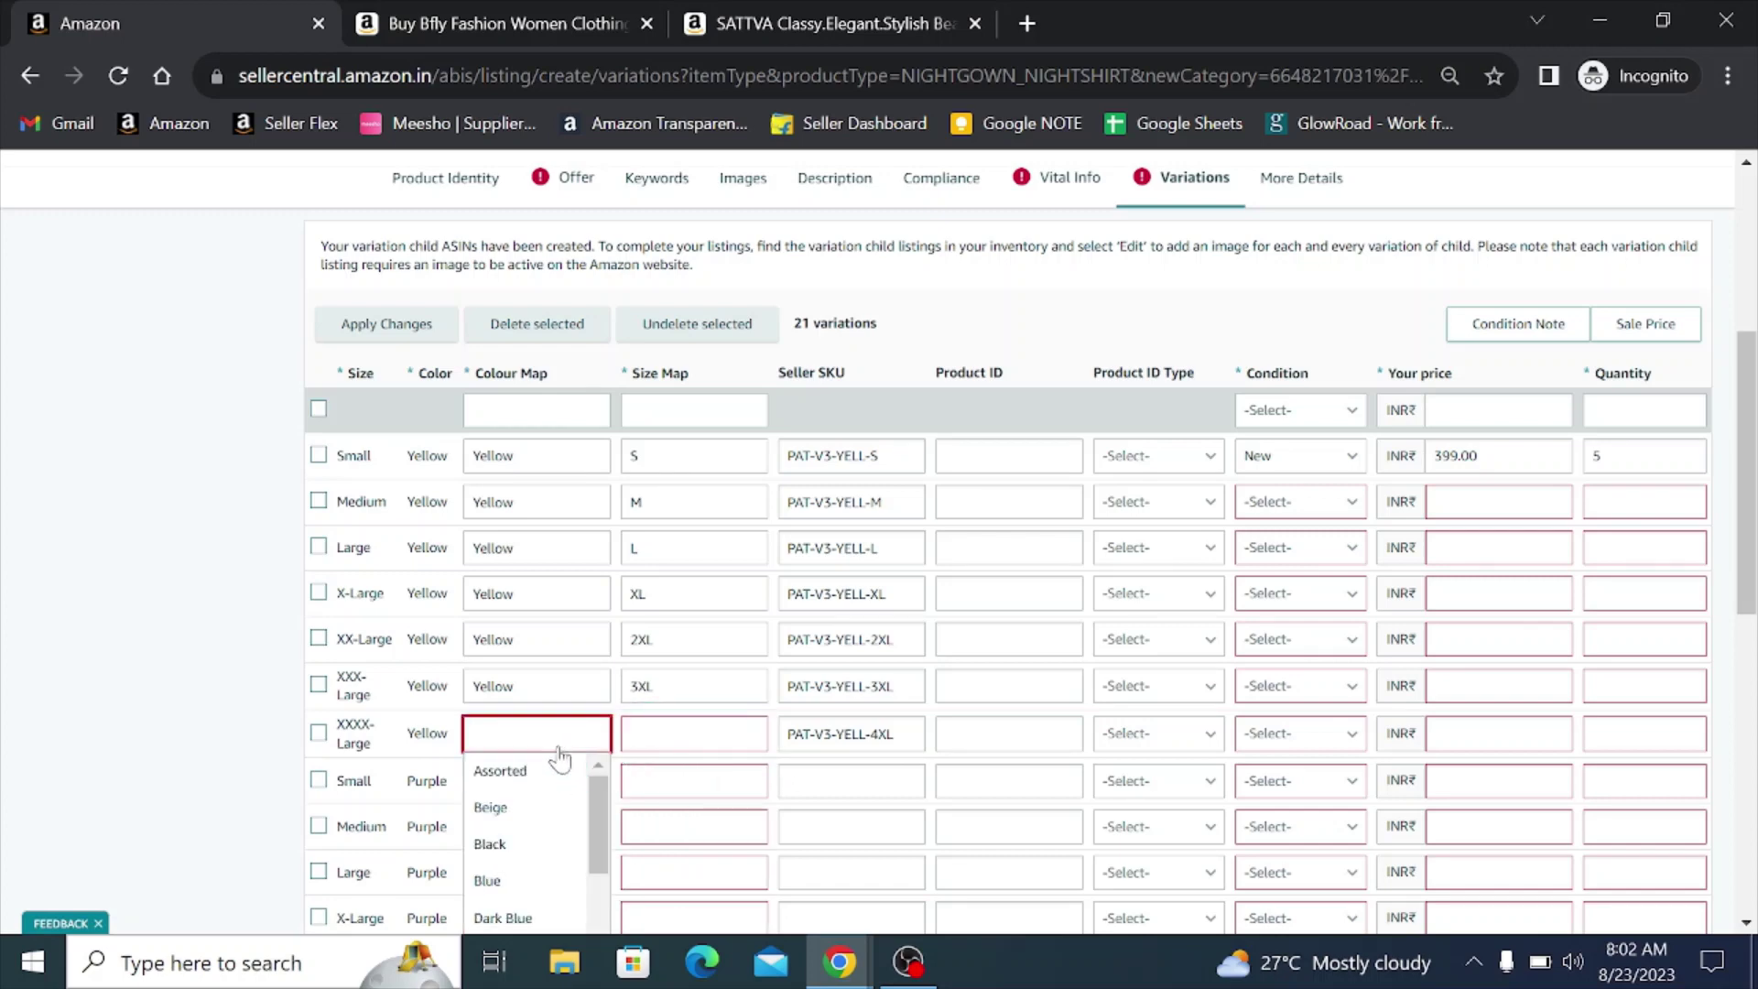
text(yel)
click(556, 770)
click(690, 740)
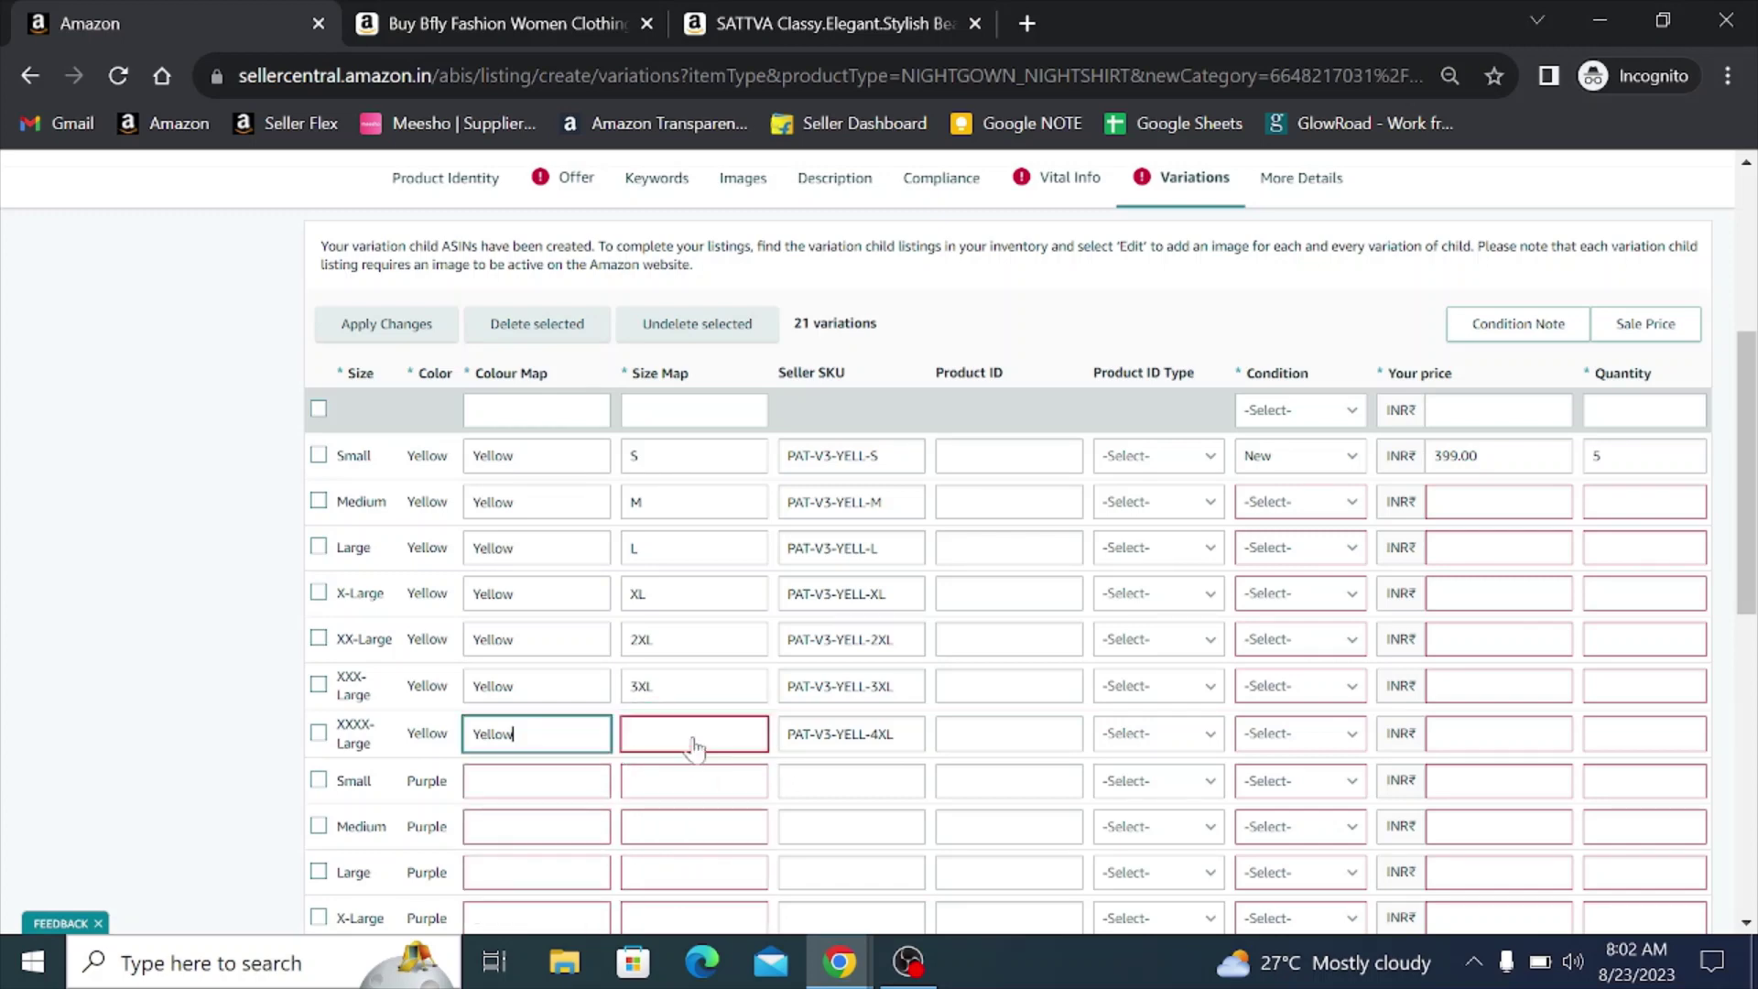
text(4x)
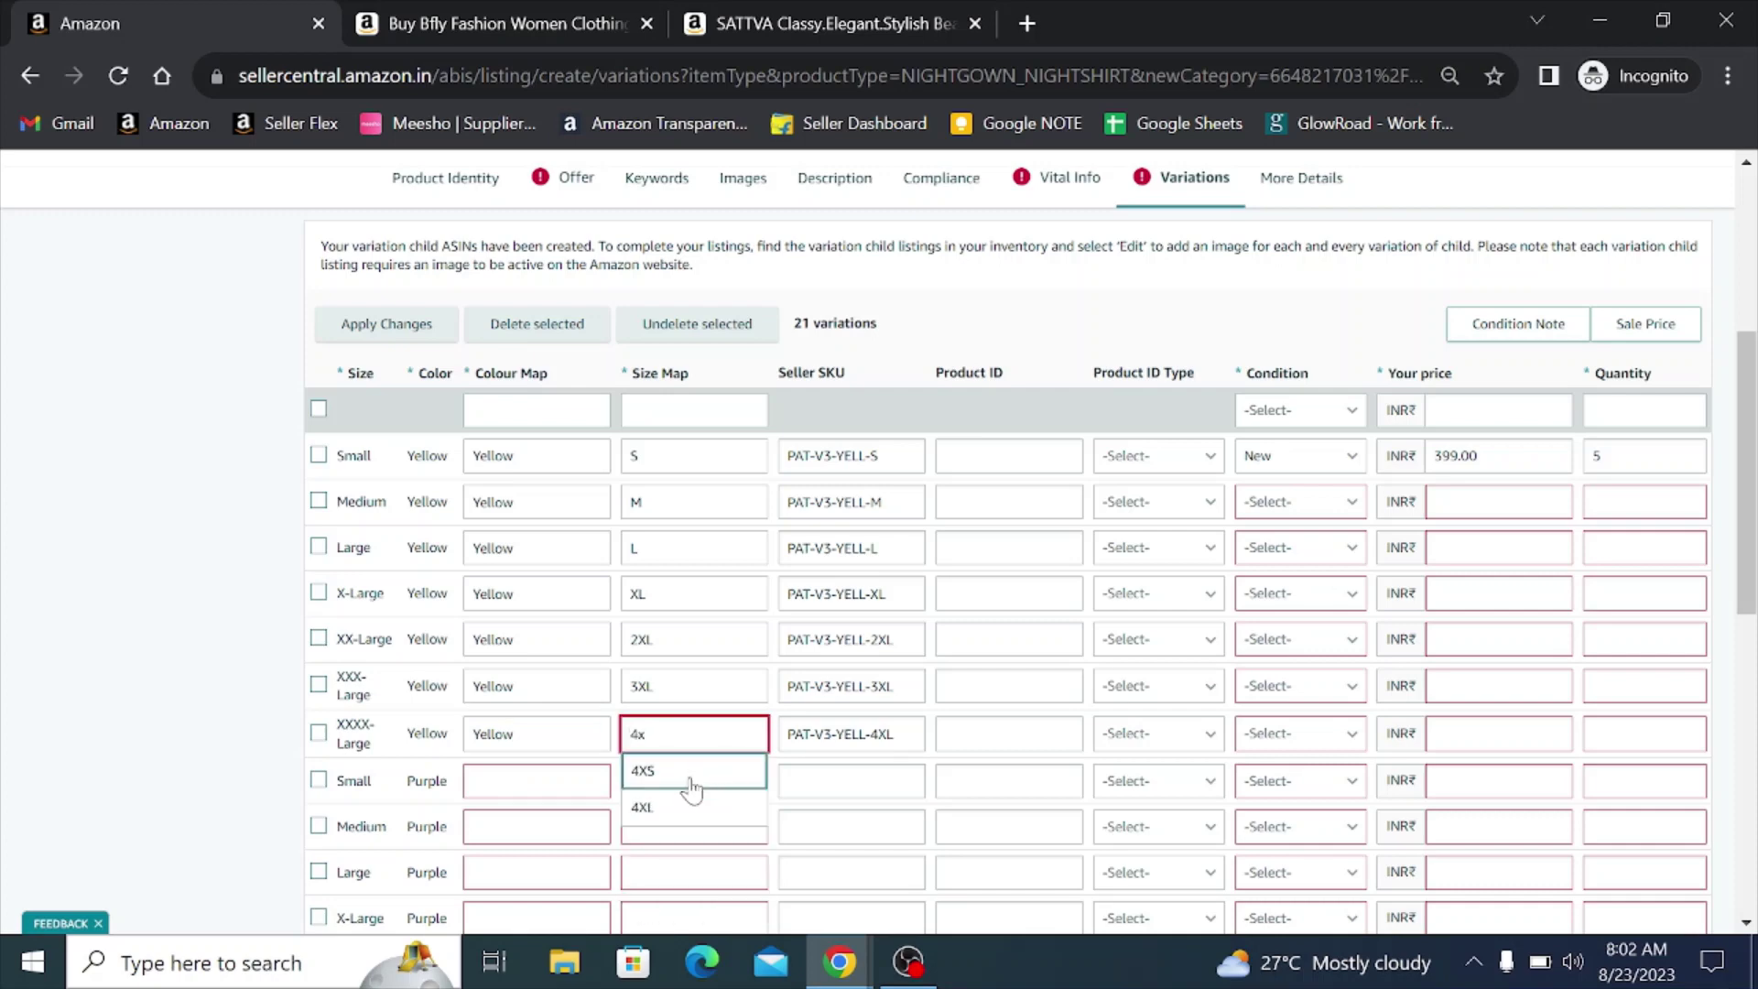
click(675, 810)
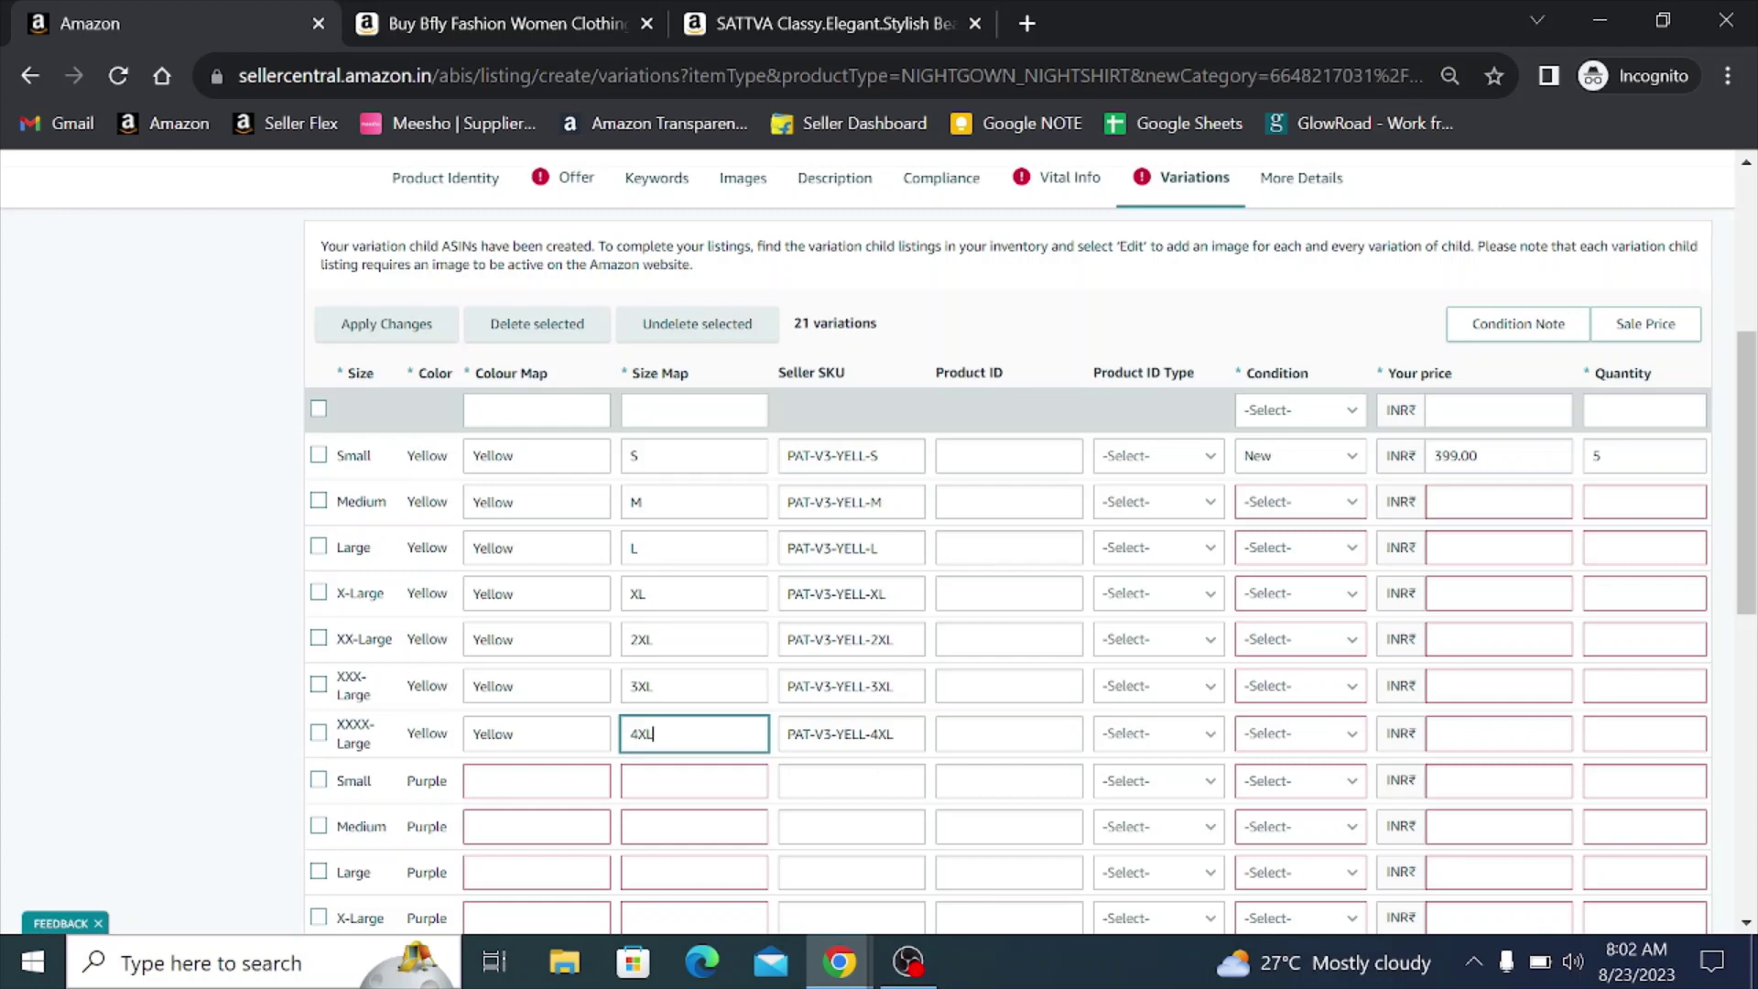
- Give the Medium yellow variation condition New, price 399 and quantity 5
click(1276, 513)
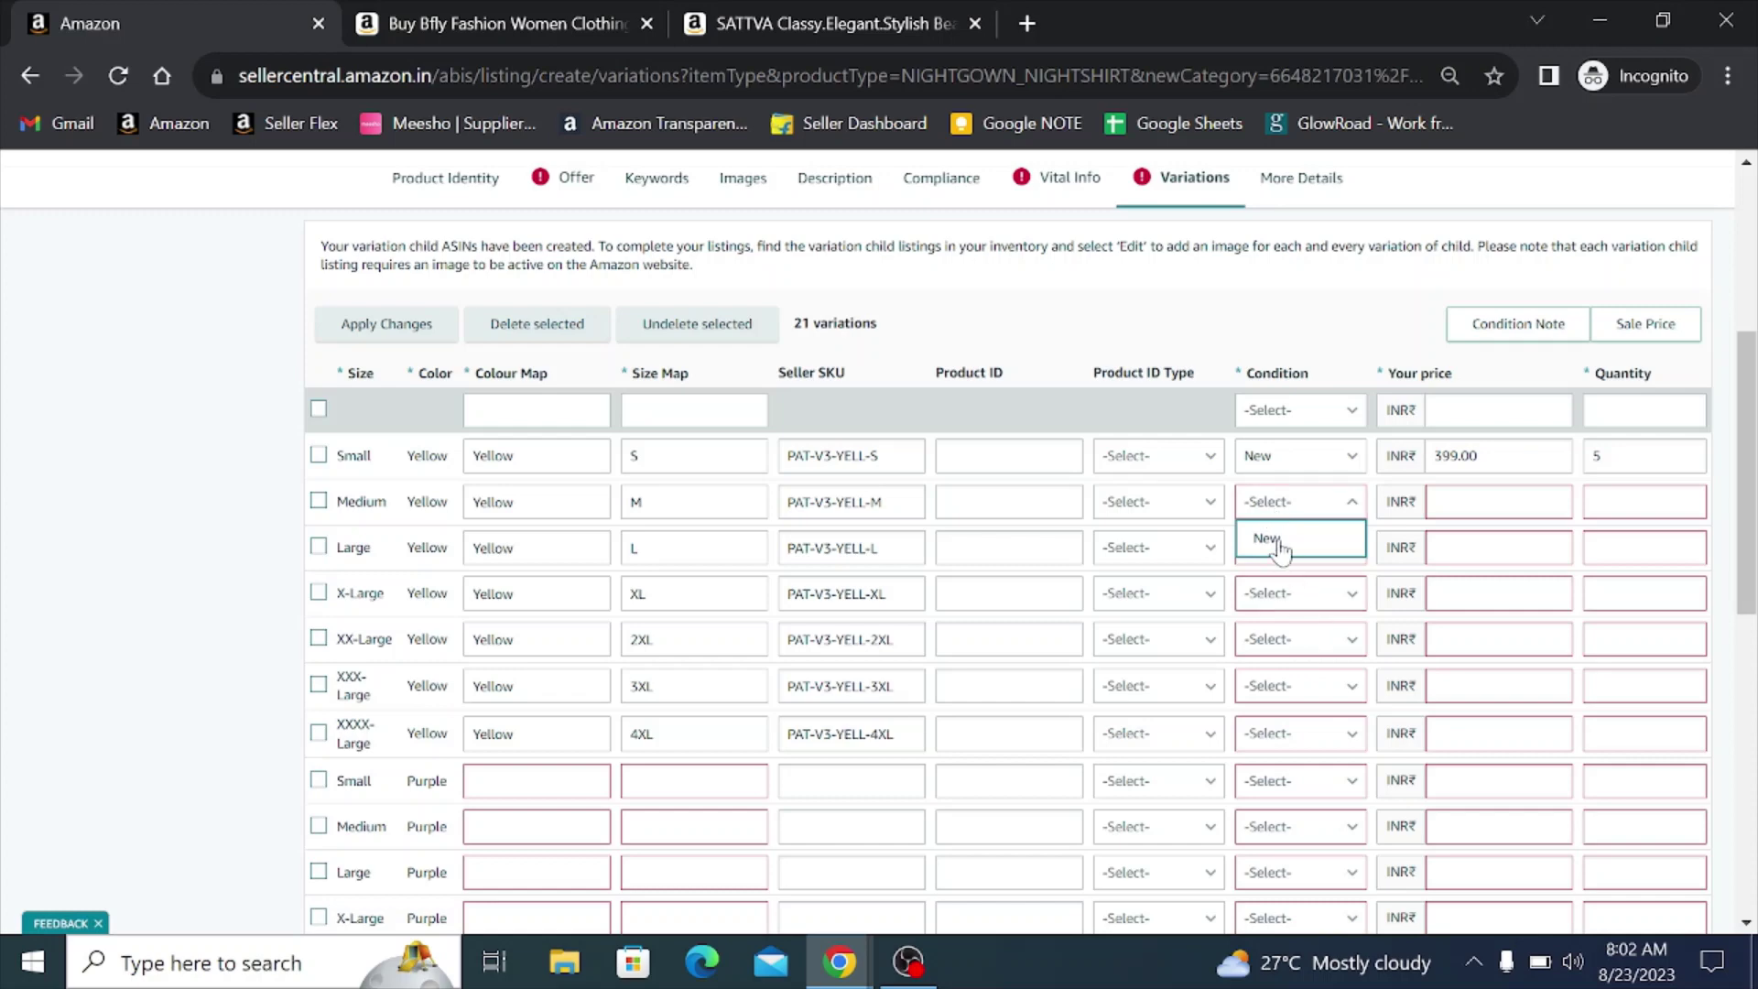
click(1268, 538)
key(Tab)
text(399)
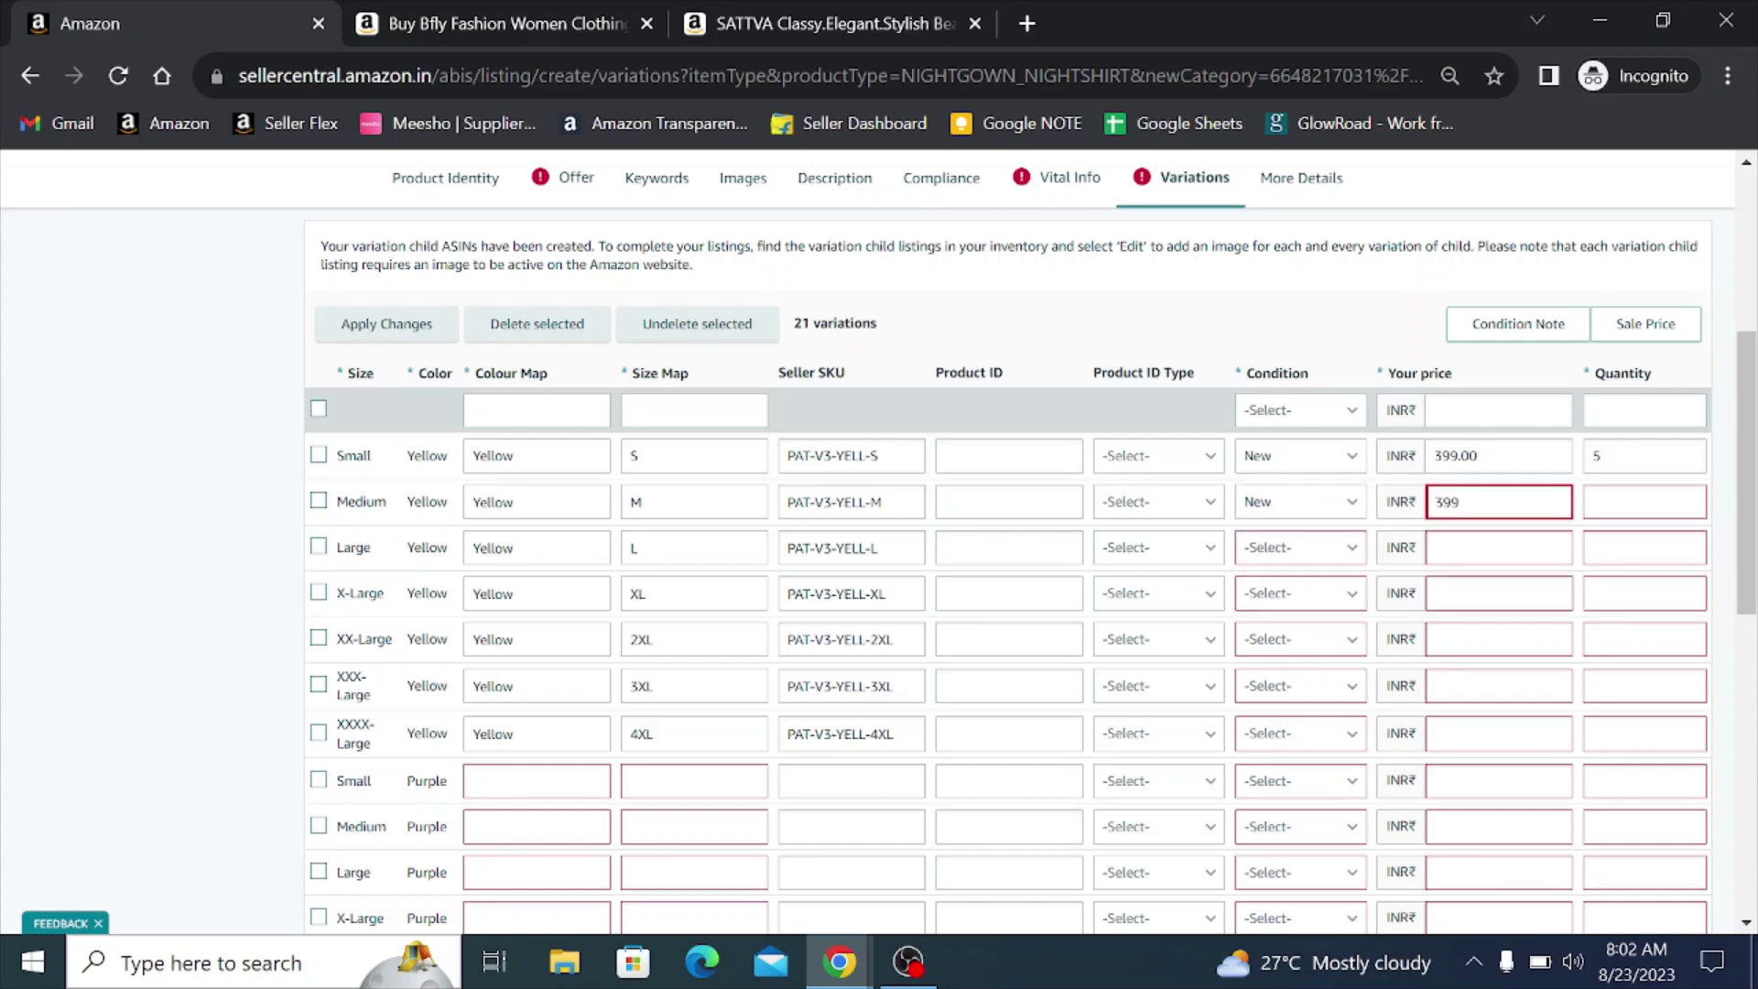
key(Tab)
text(5)
- Give the Large yellow variation condition New, price 399 and quantity 5
key(Tab)
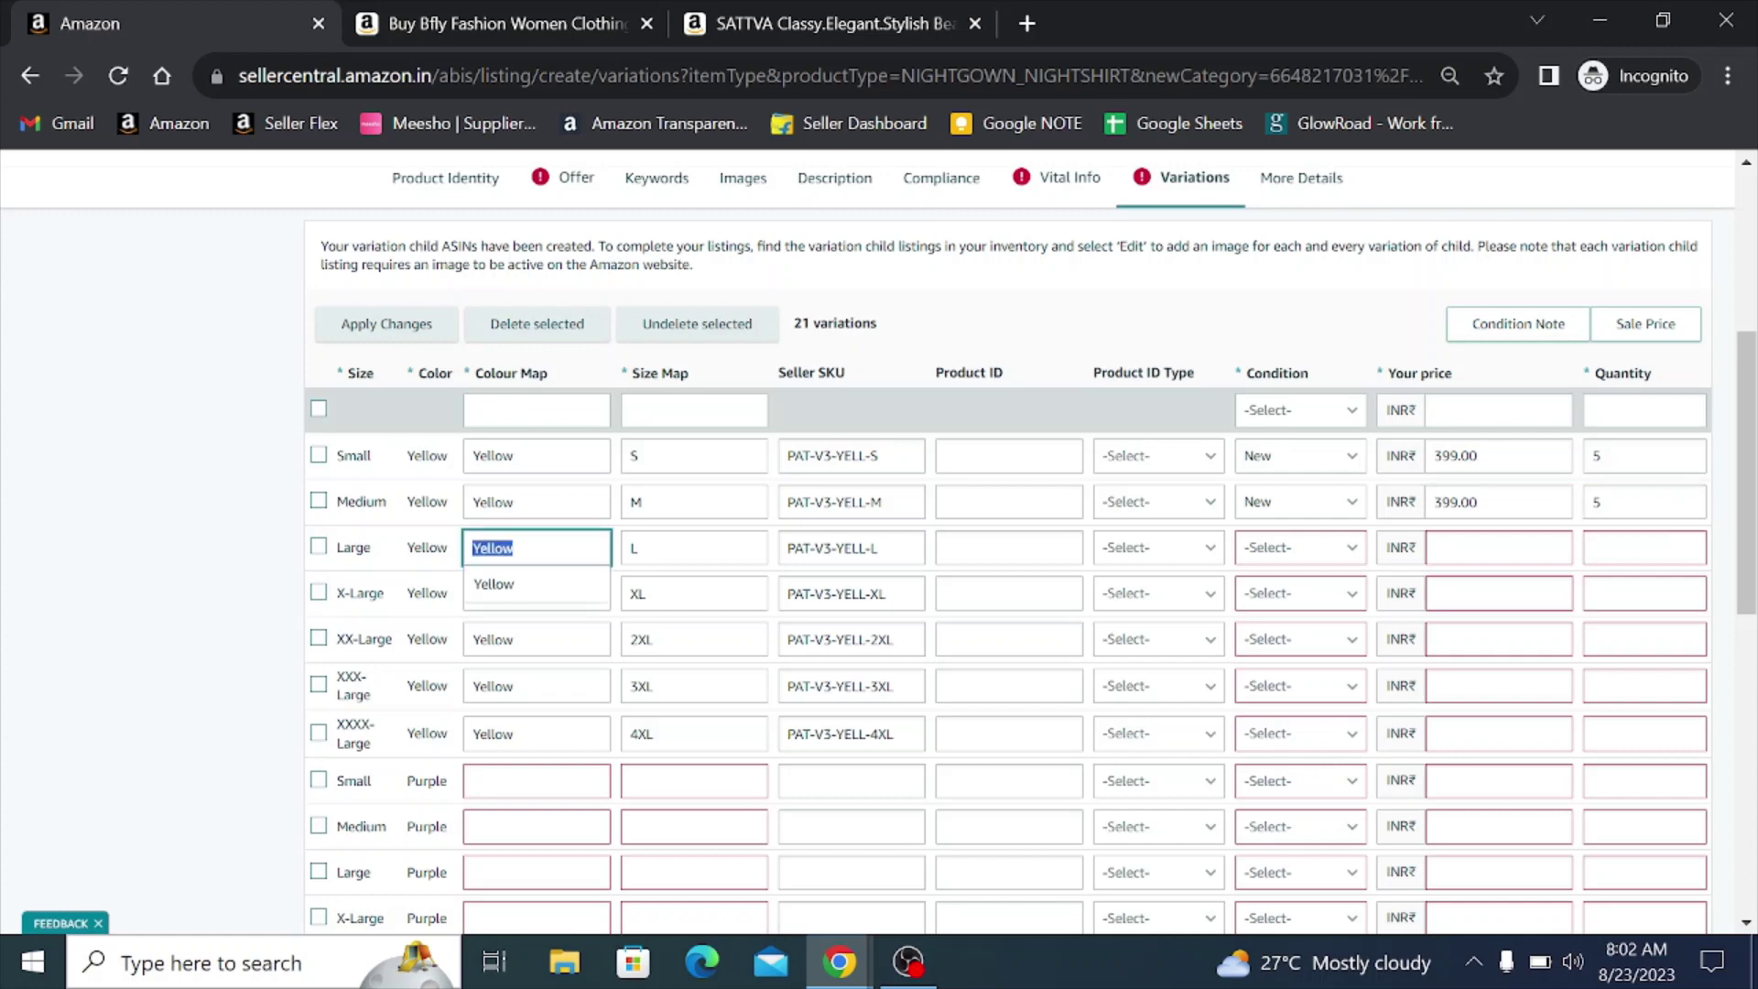
key(Tab)
key(Tab)
key(Tab)
key(Tab)
key(Tab)
key(n)
key(Tab)
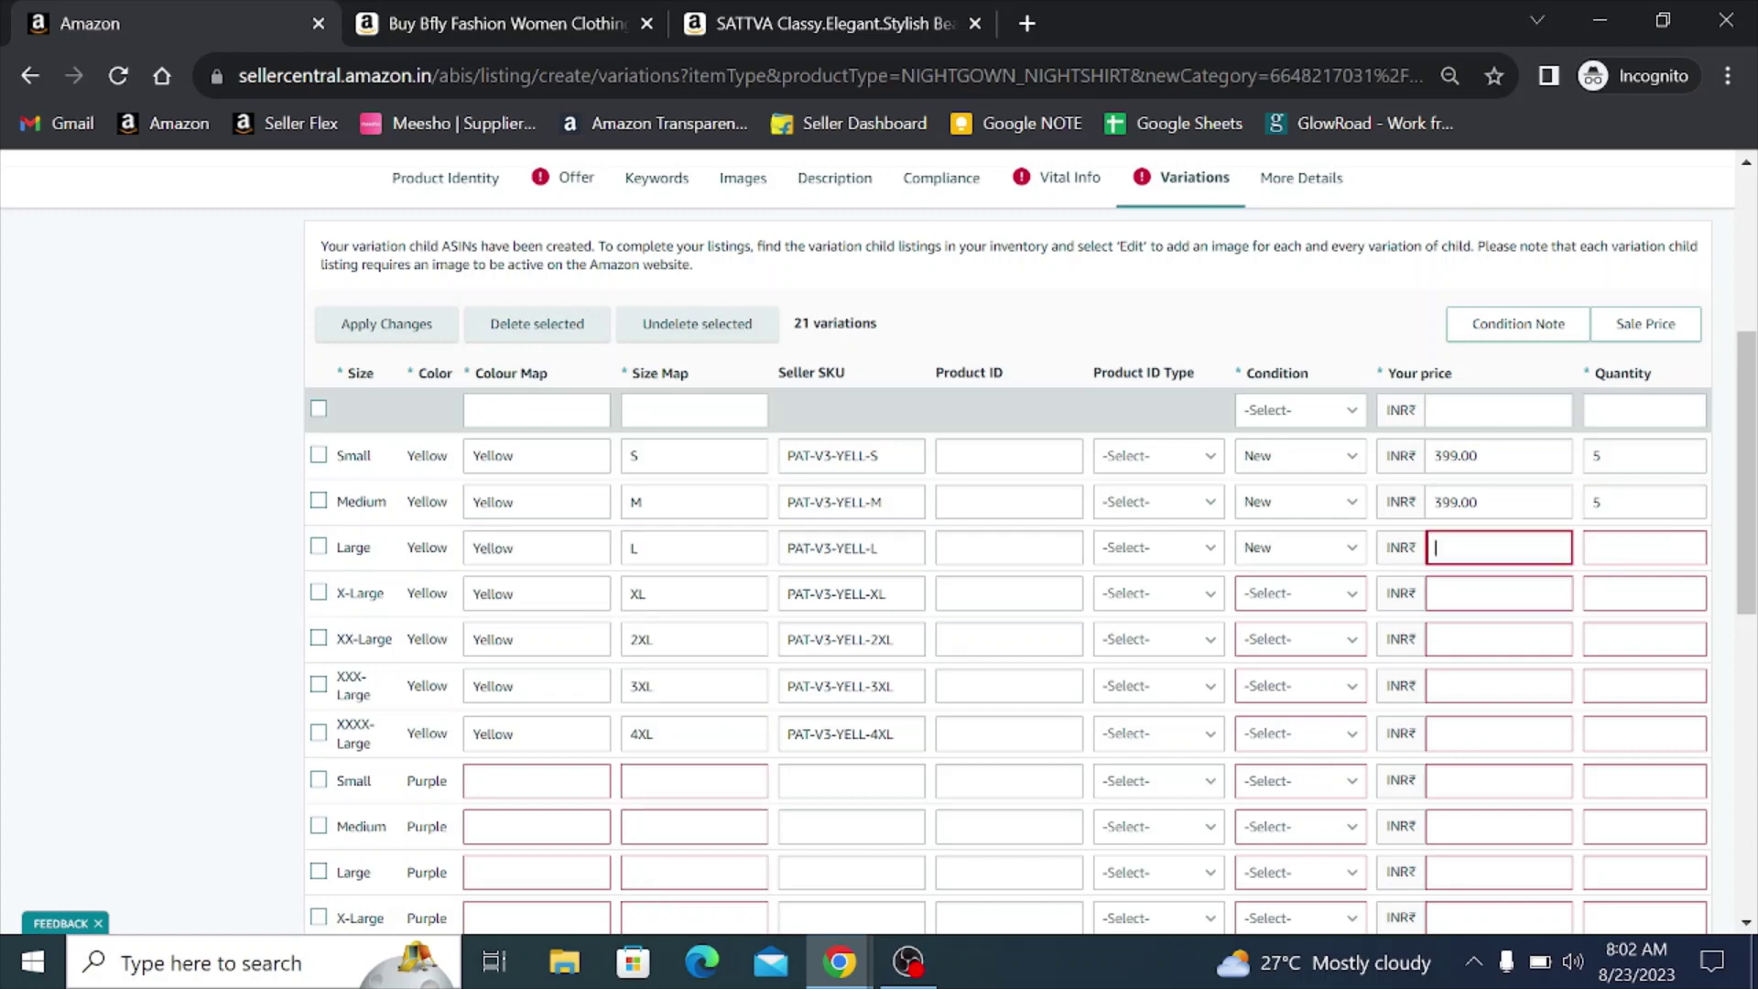
text(399)
key(Tab)
key(Tab)
key(Tab)
key(shift+Tab)
key(shift+Tab)
key(shift+Tab)
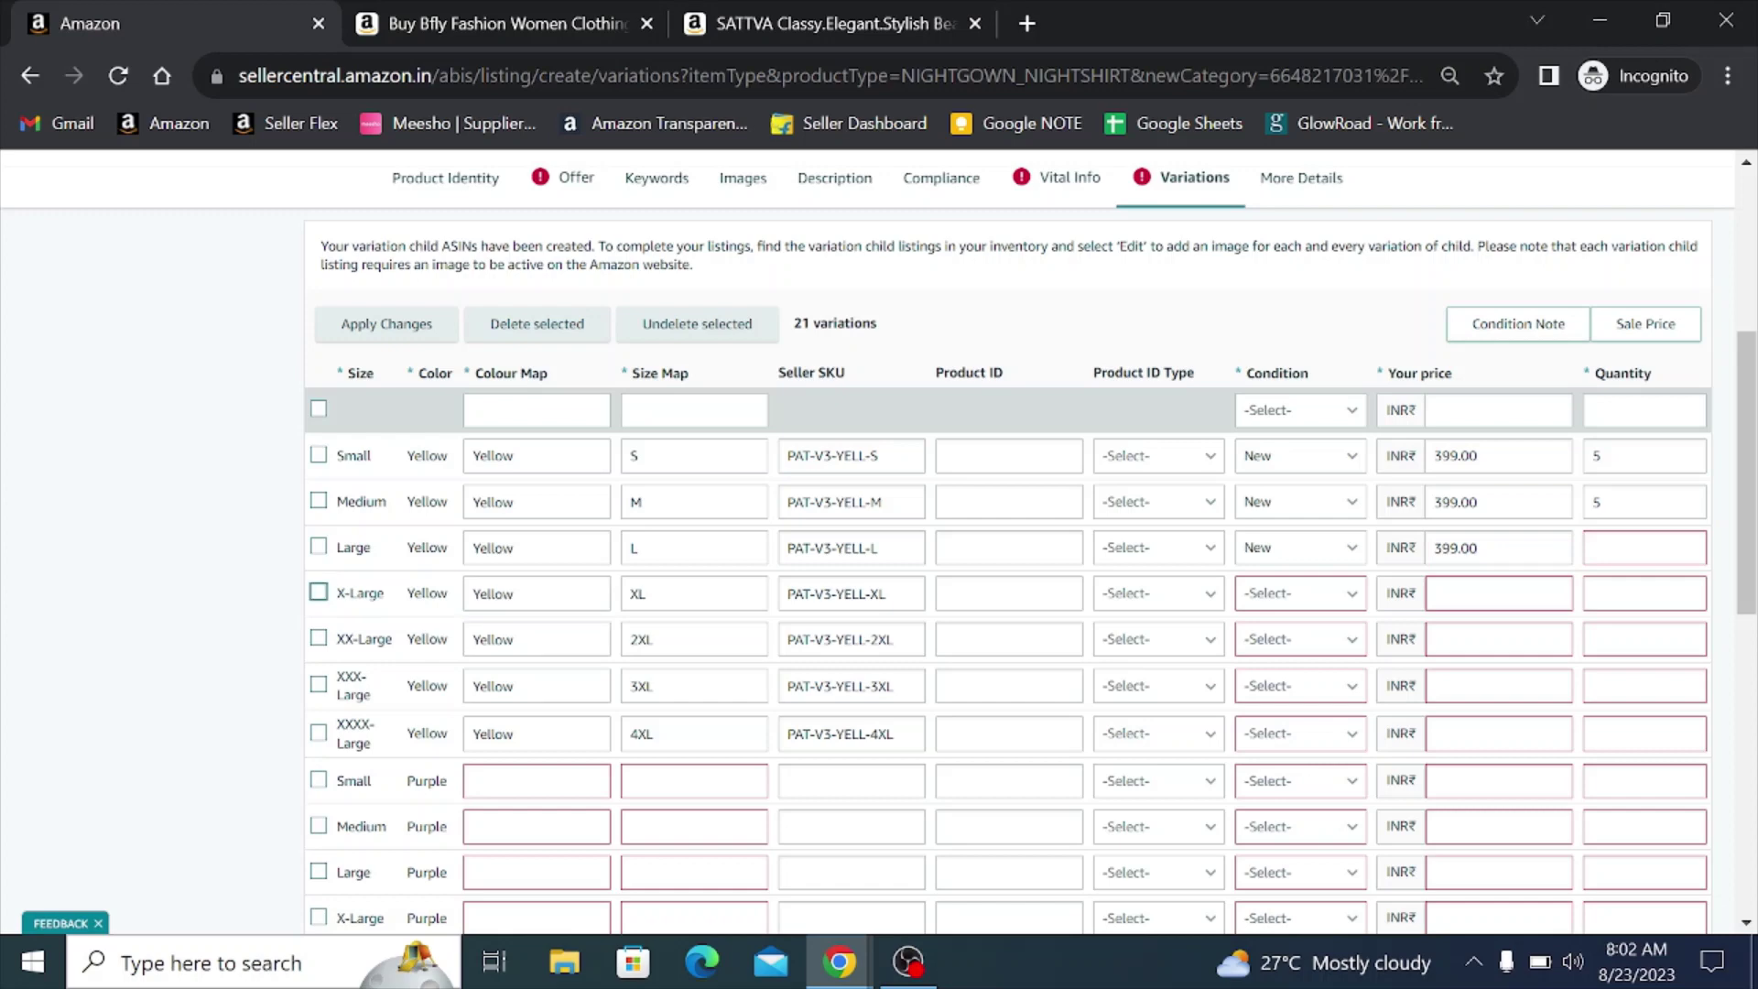
key(Tab)
text(5)
- Give the X-Large yellow variation condition New, price 399 and quantity 5
key(Tab)
key(Tab)
key(Tab)
key(Tab)
key(Tab)
key(Tab)
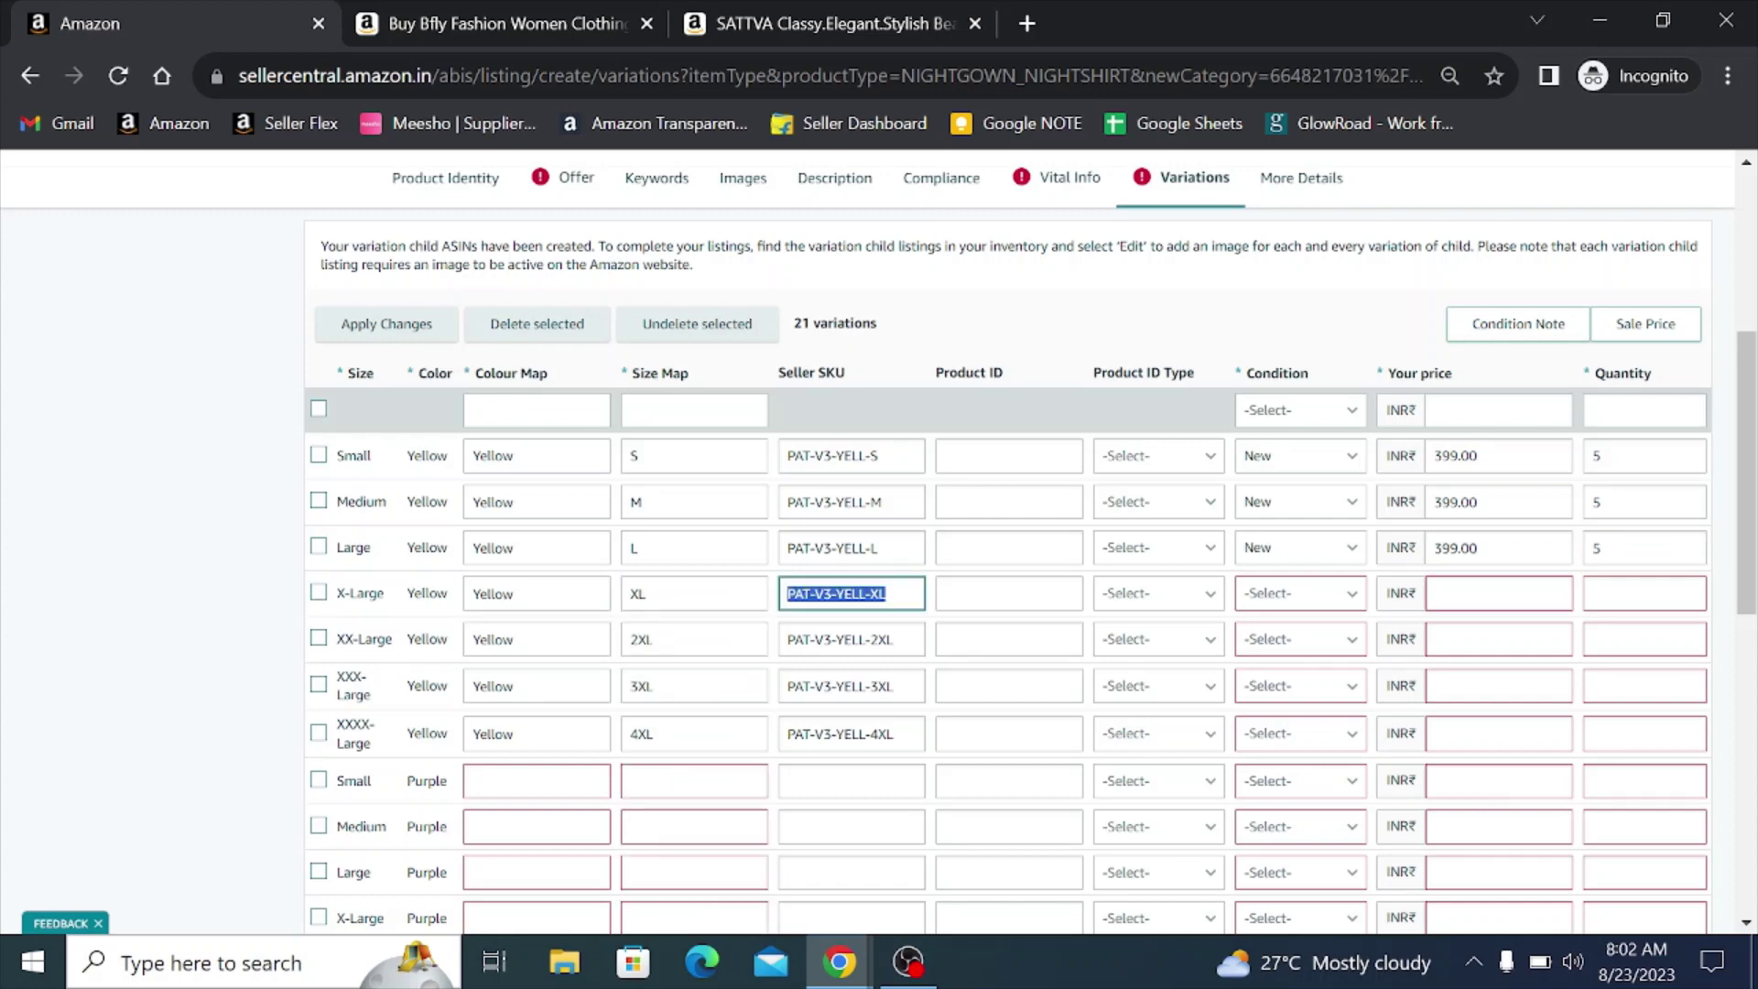
key(n)
key(Tab)
key(Tab)
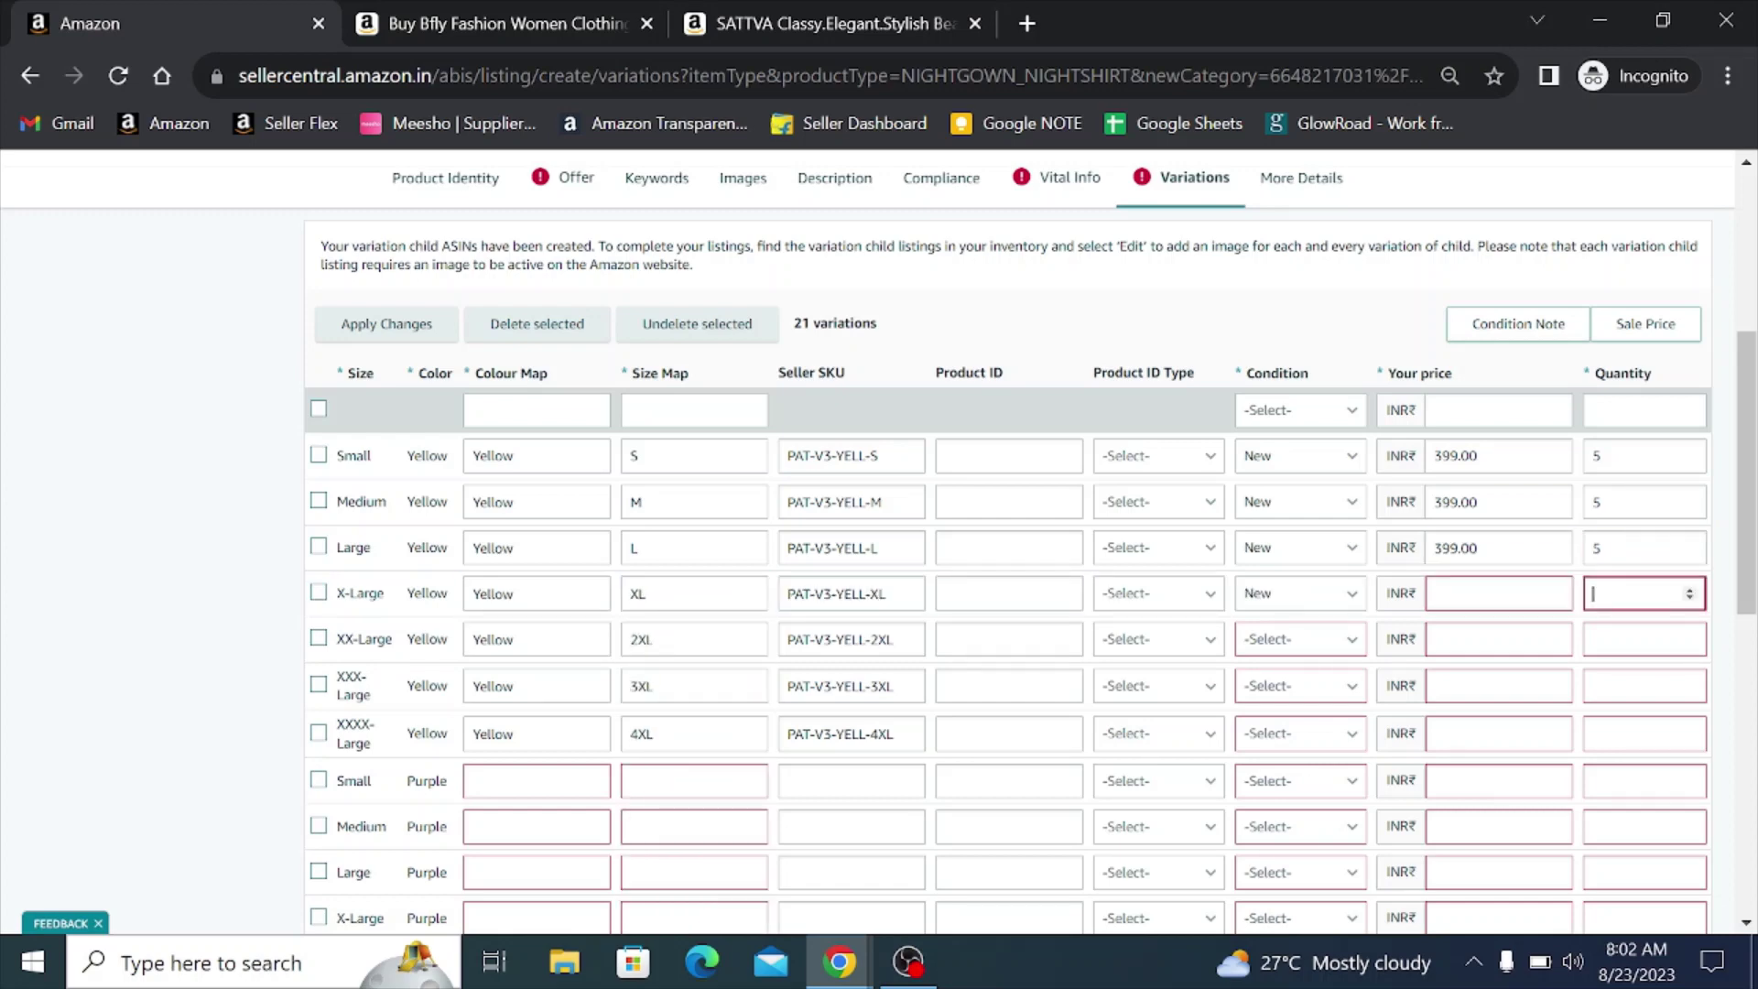
key(shift+Tab)
text(399)
key(Tab)
text(5)
key(Tab)
scroll(1276, 647, down, 1)
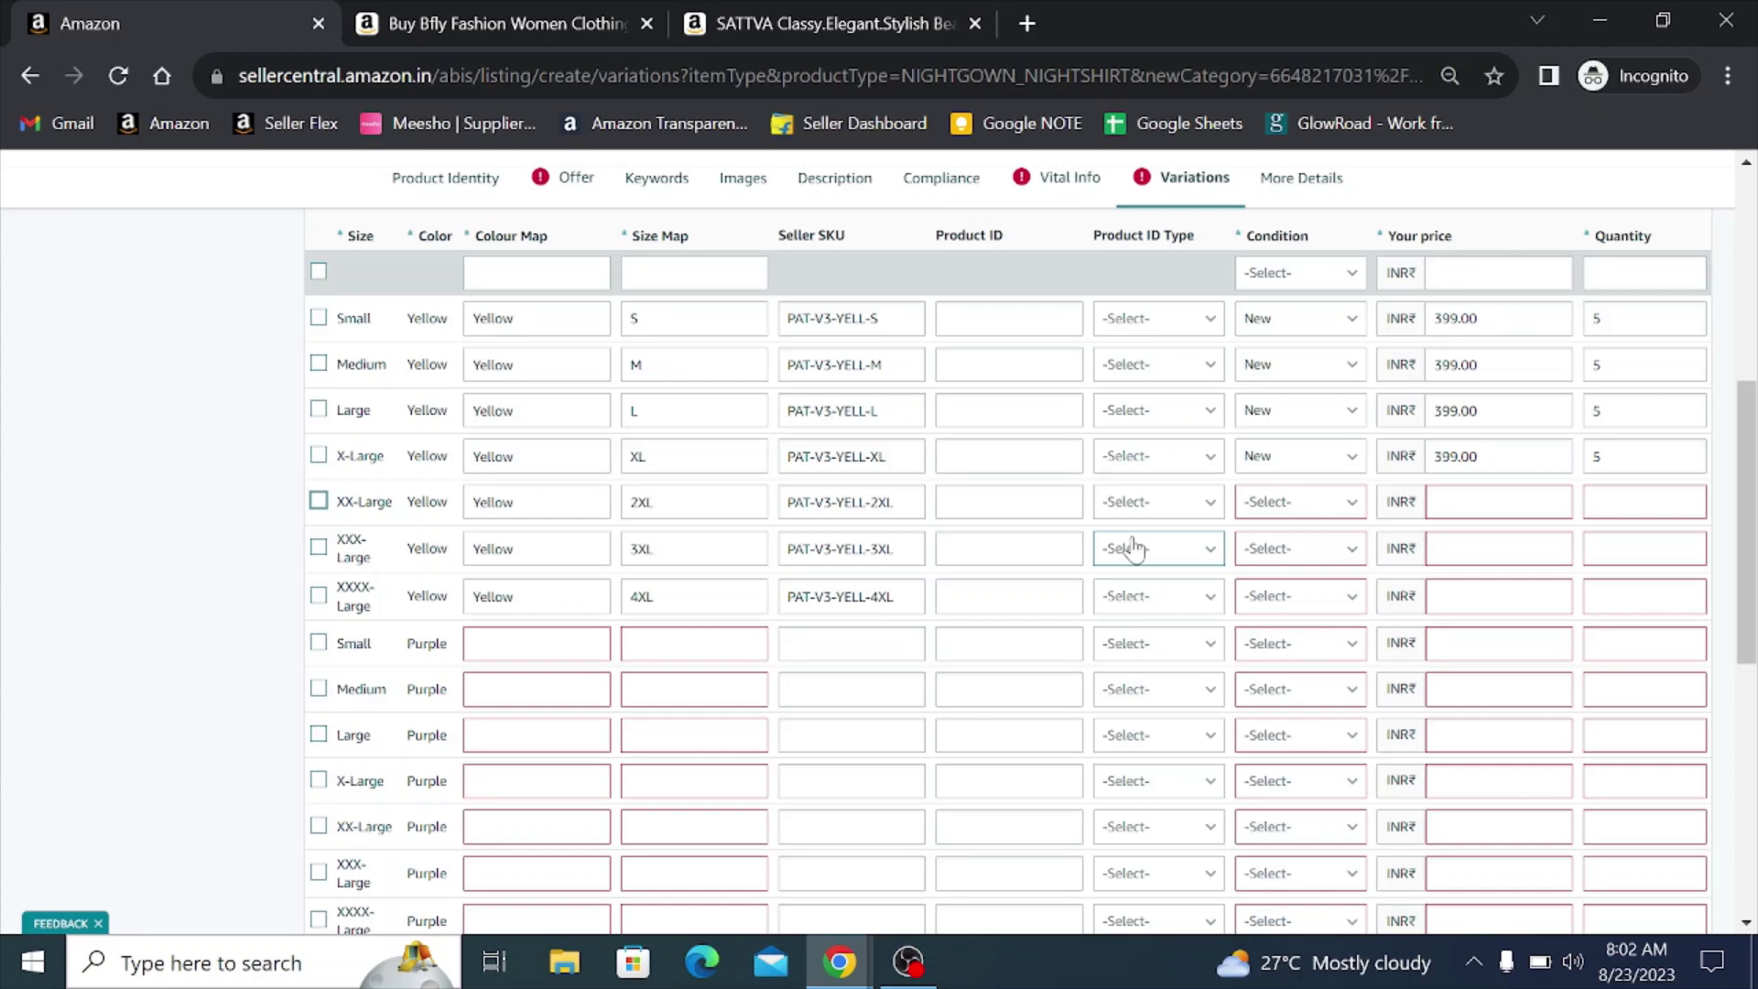
- Copy 'Purple' and set it as the colour map for the Small, Medium and Large purple rows
scroll(760, 664, down, 1)
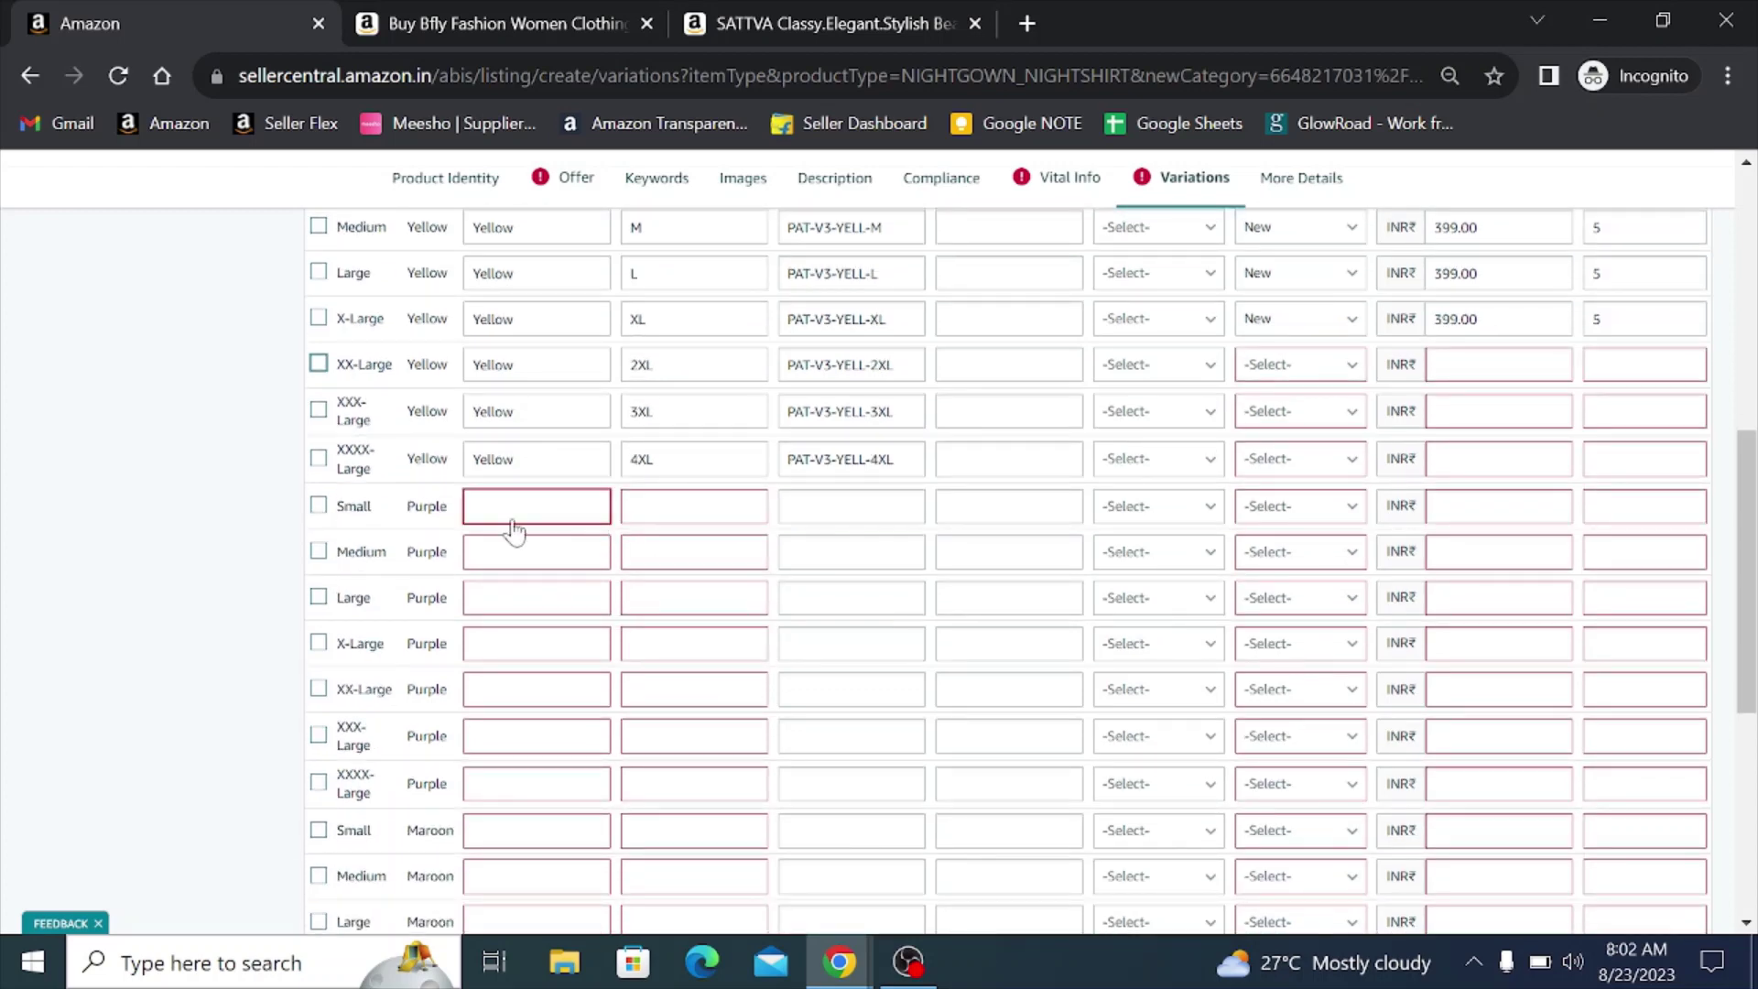
double_click(426, 506)
key(ctrl+c)
click(540, 505)
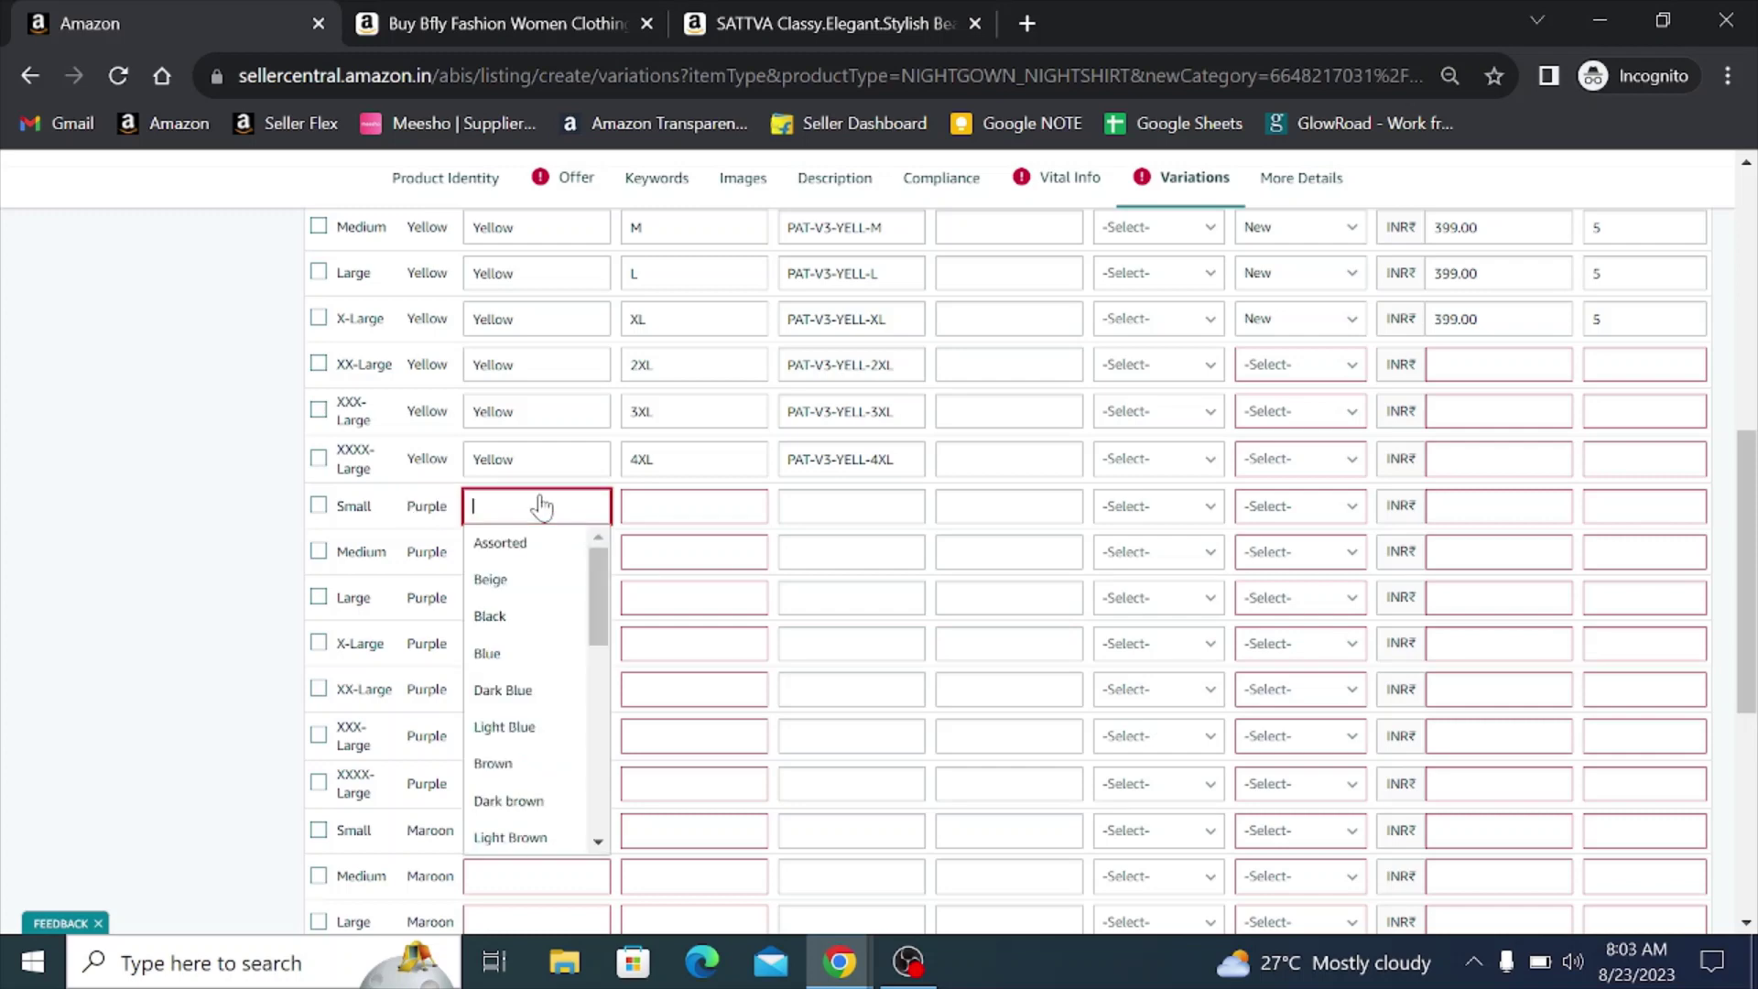
key(ctrl+v)
click(535, 549)
click(534, 563)
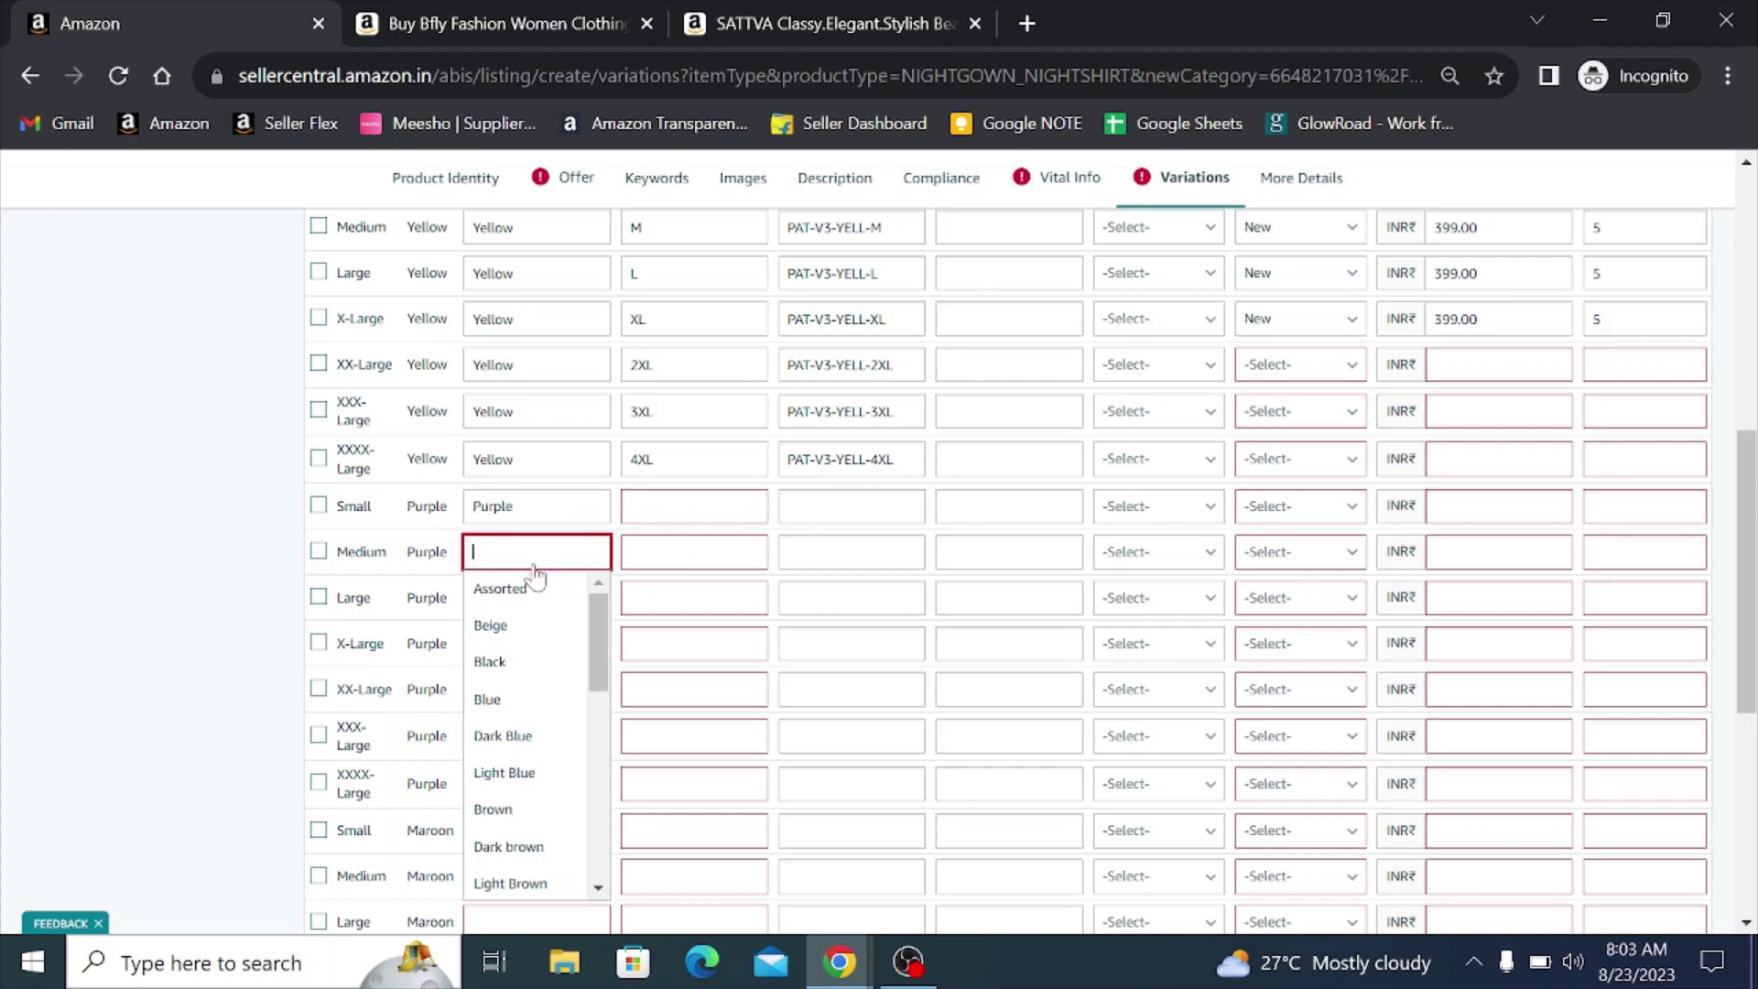
key(ctrl+v)
click(540, 590)
click(514, 608)
key(ctrl+v)
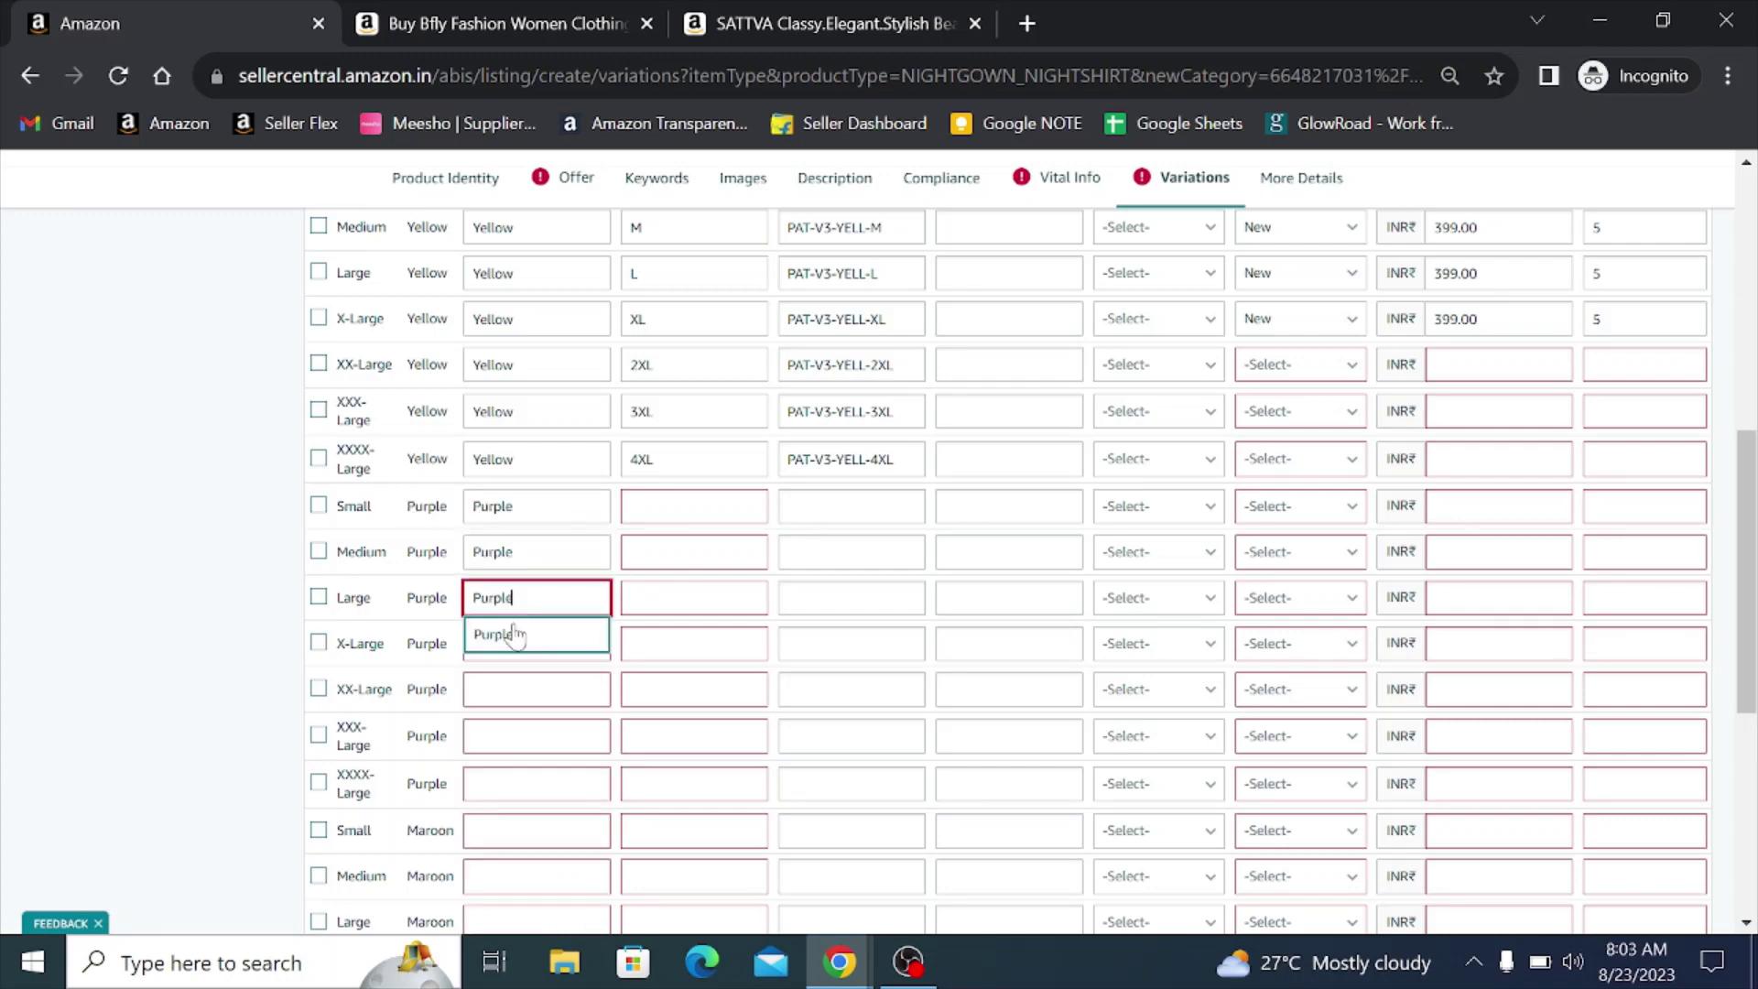
click(503, 630)
- Set colour map Purple for the X-Large, XX-Large, XXX-Large and XXXX-Large purple rows
click(491, 648)
key(ctrl+v)
click(502, 666)
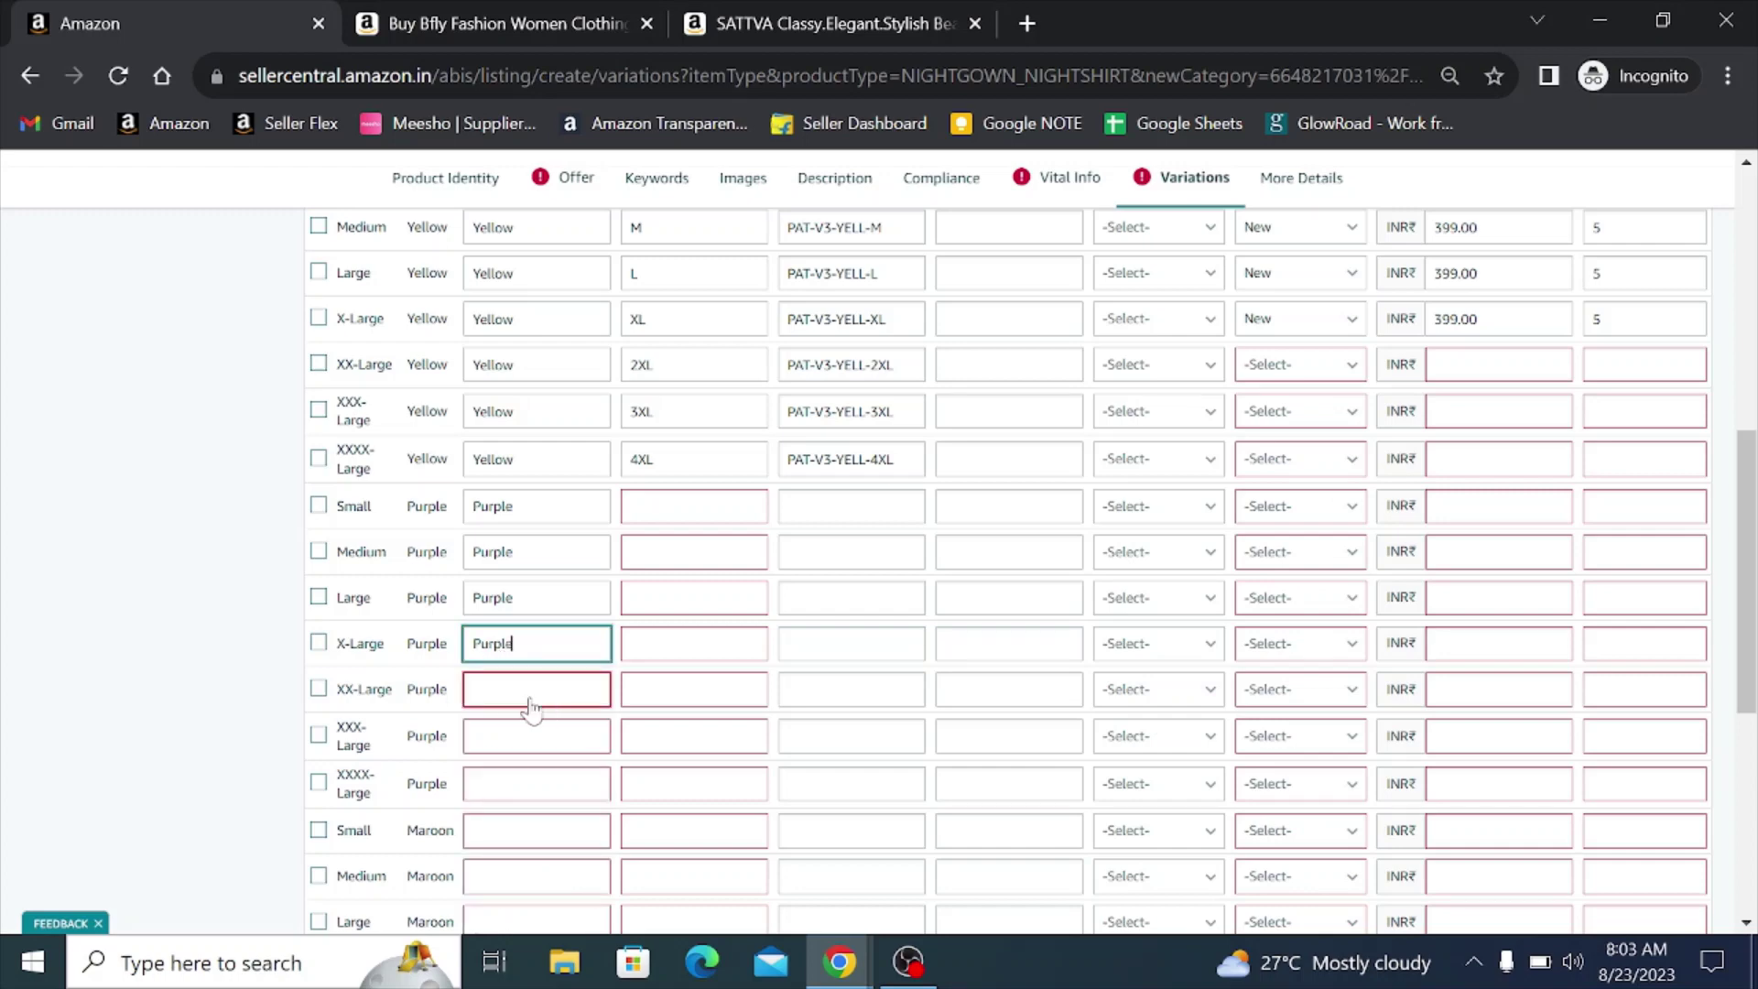
click(513, 694)
key(ctrl+v)
click(513, 732)
click(501, 739)
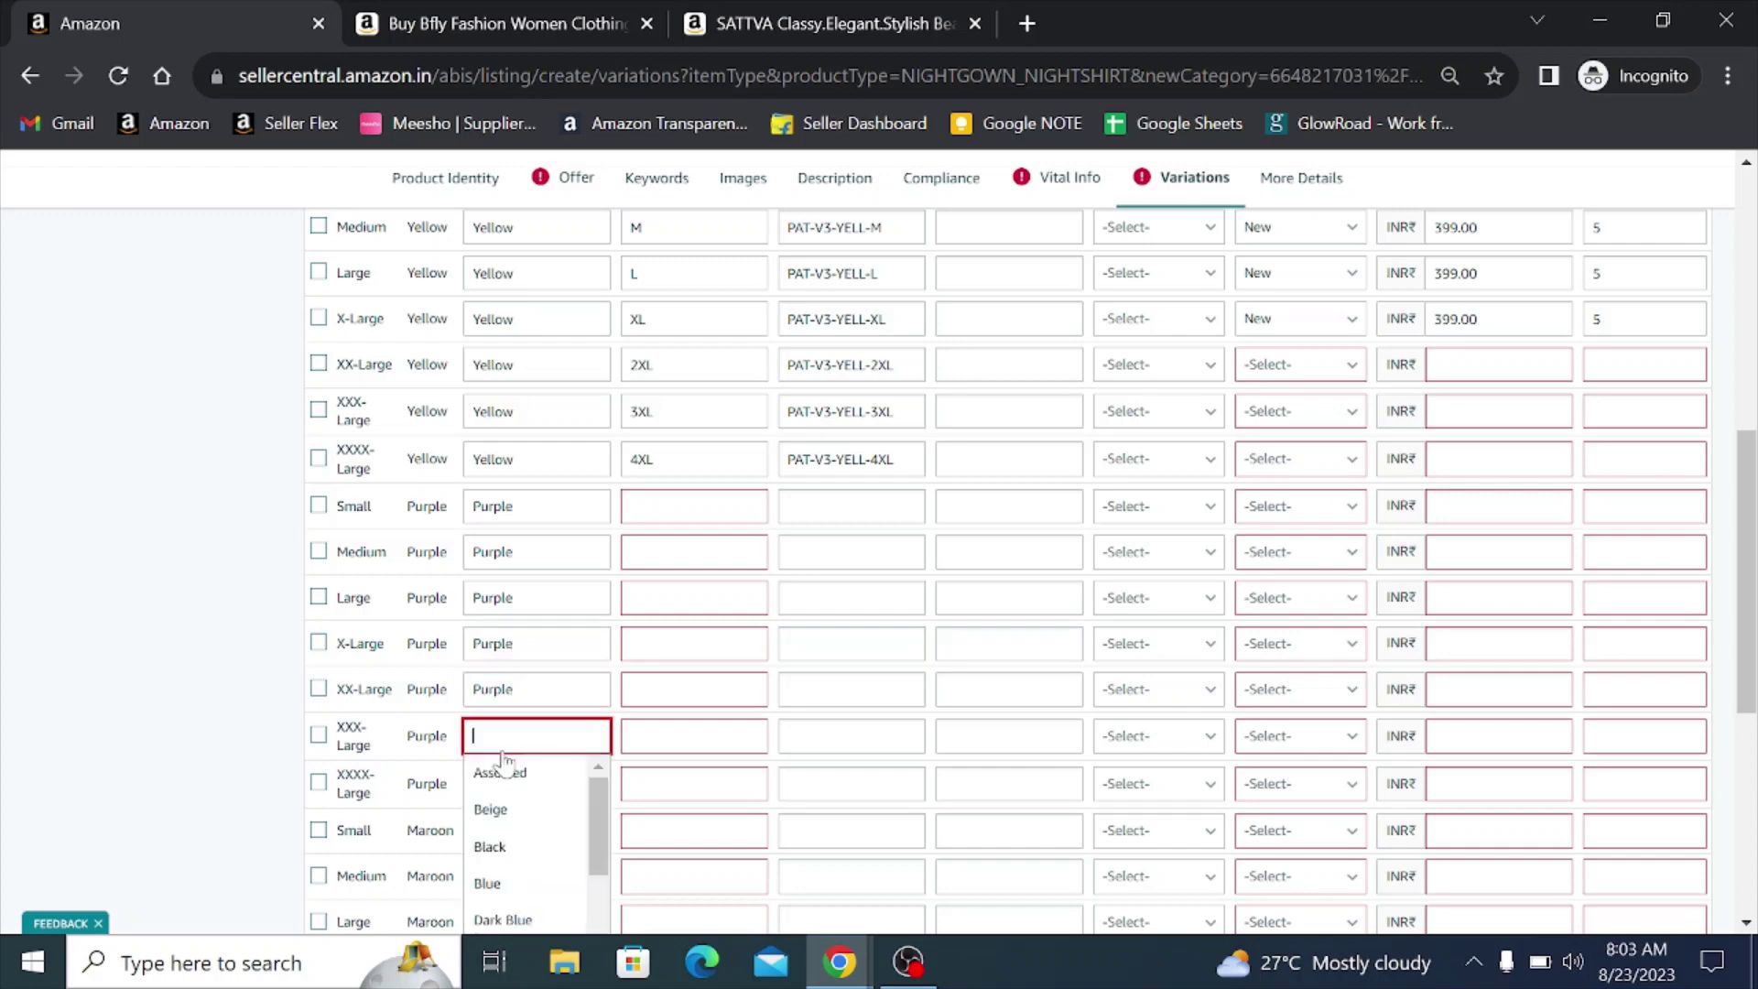
key(ctrl+v)
click(501, 774)
click(502, 785)
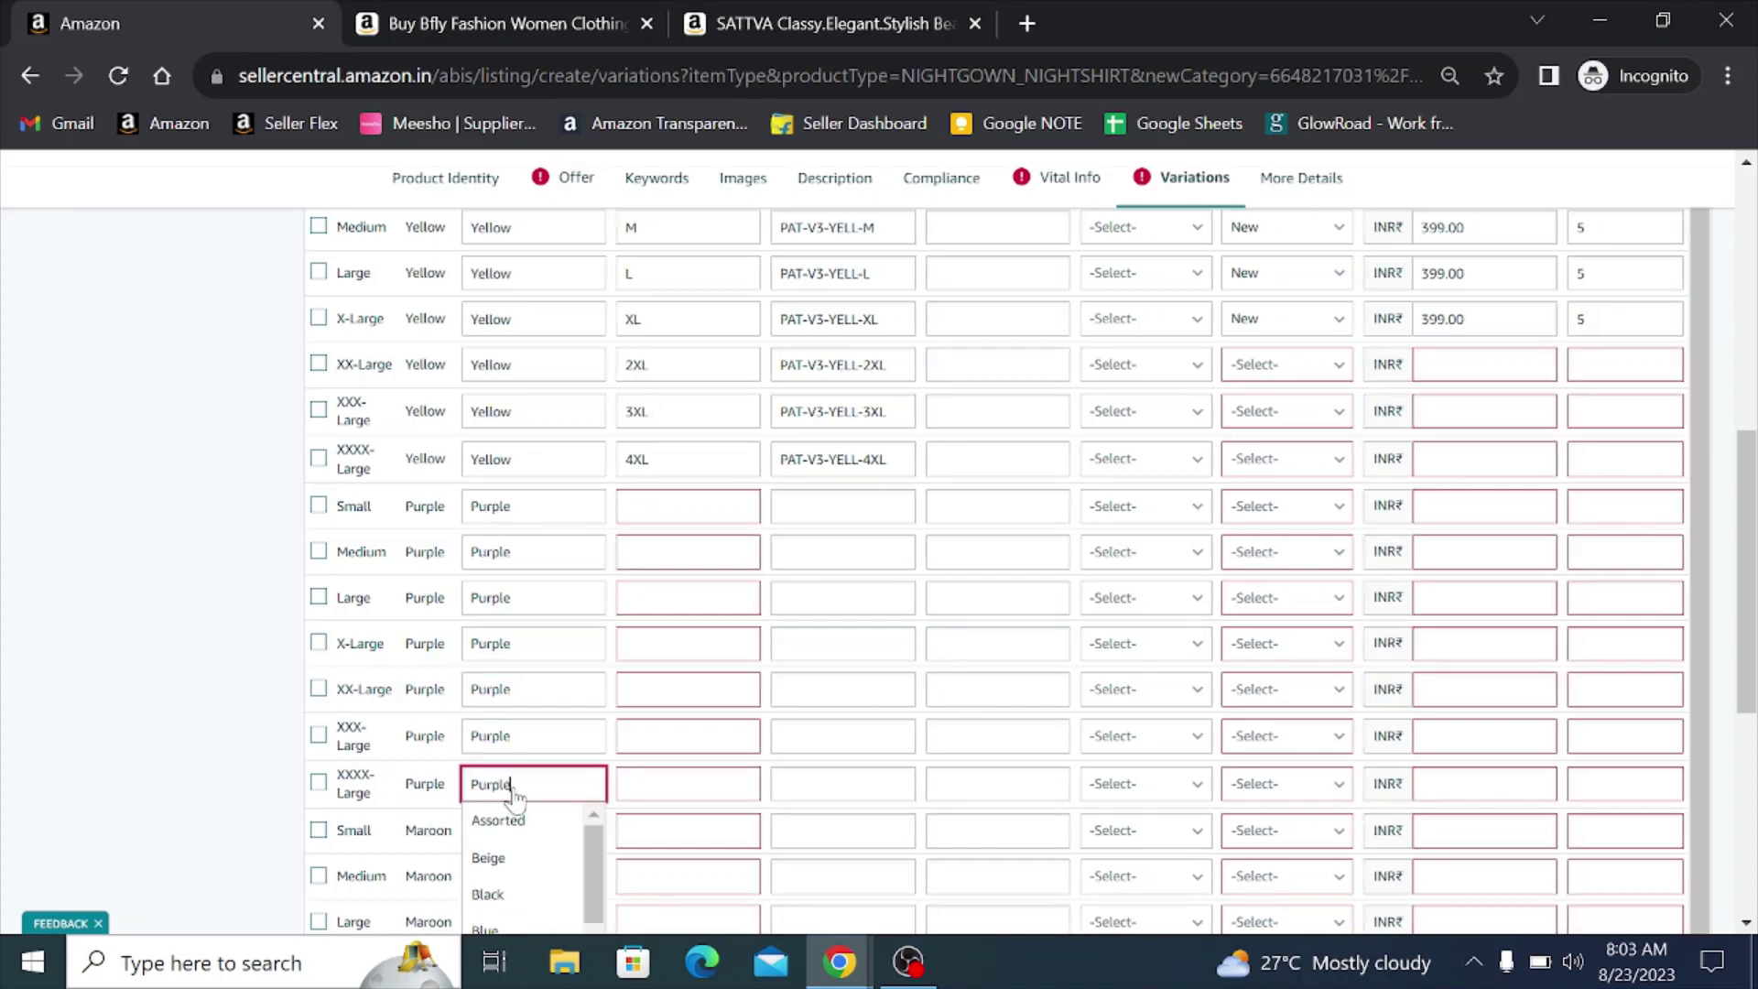
key(ctrl+v)
click(499, 821)
- Map the Small, Medium and Large purple sizes to S, M and L
scroll(652, 632, down, 2)
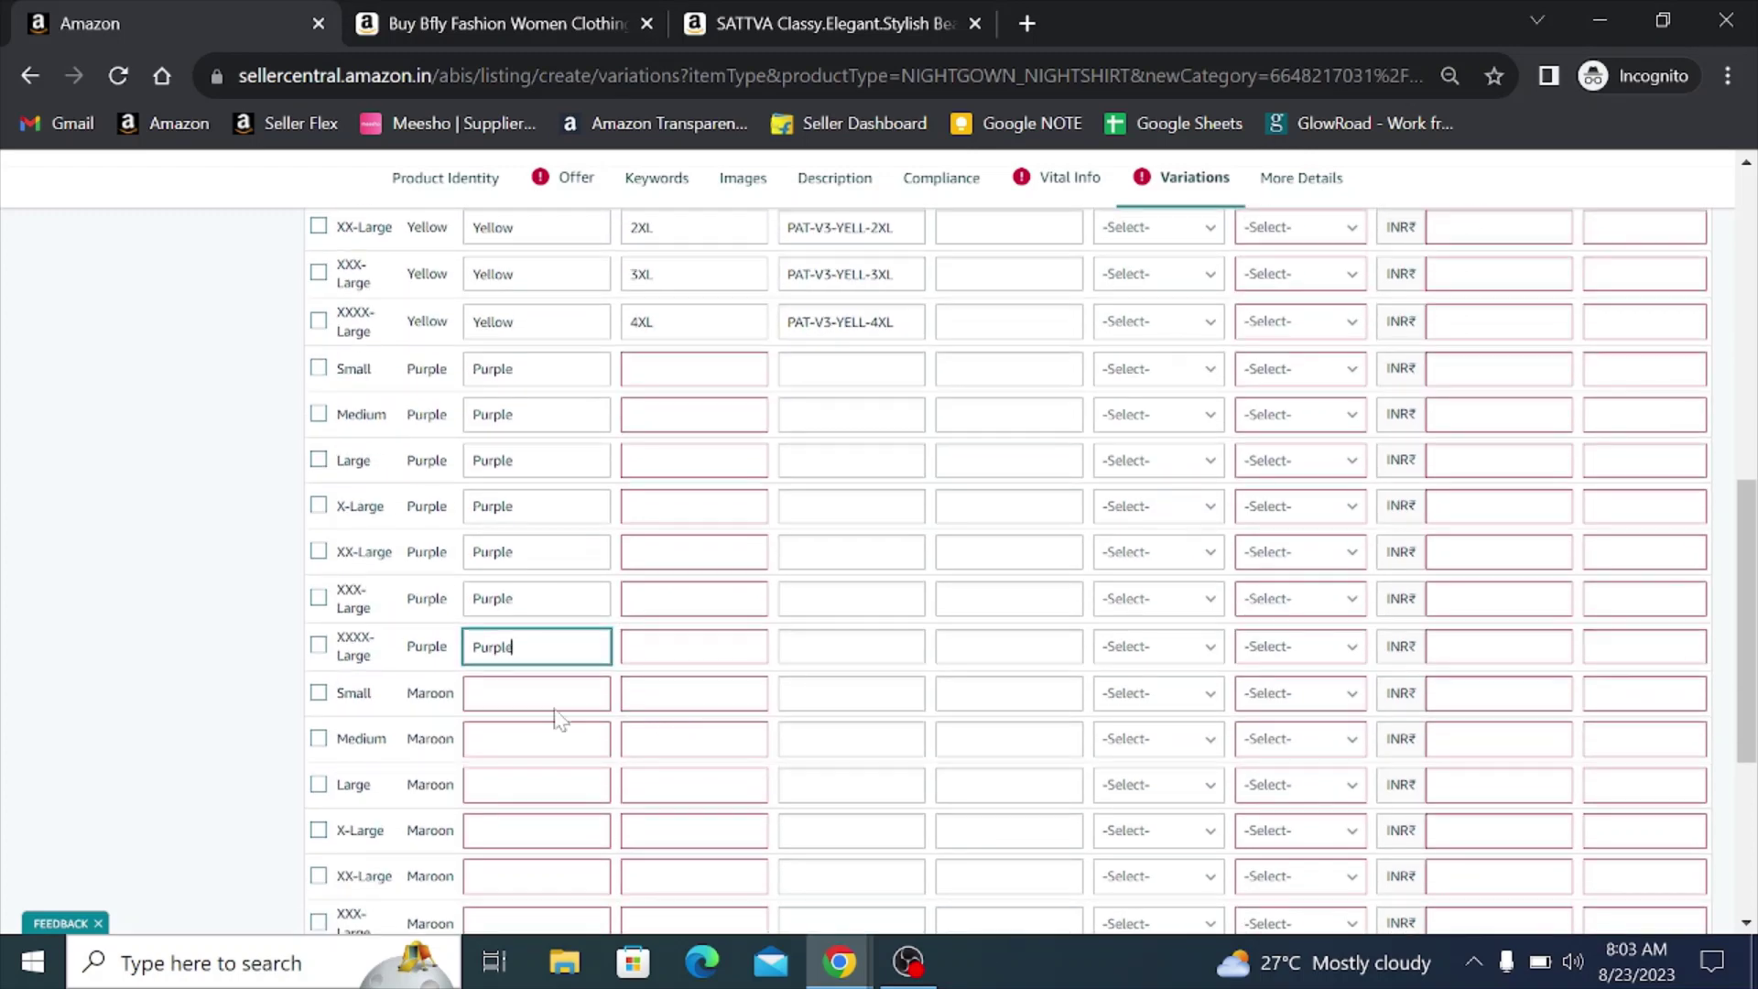
click(655, 379)
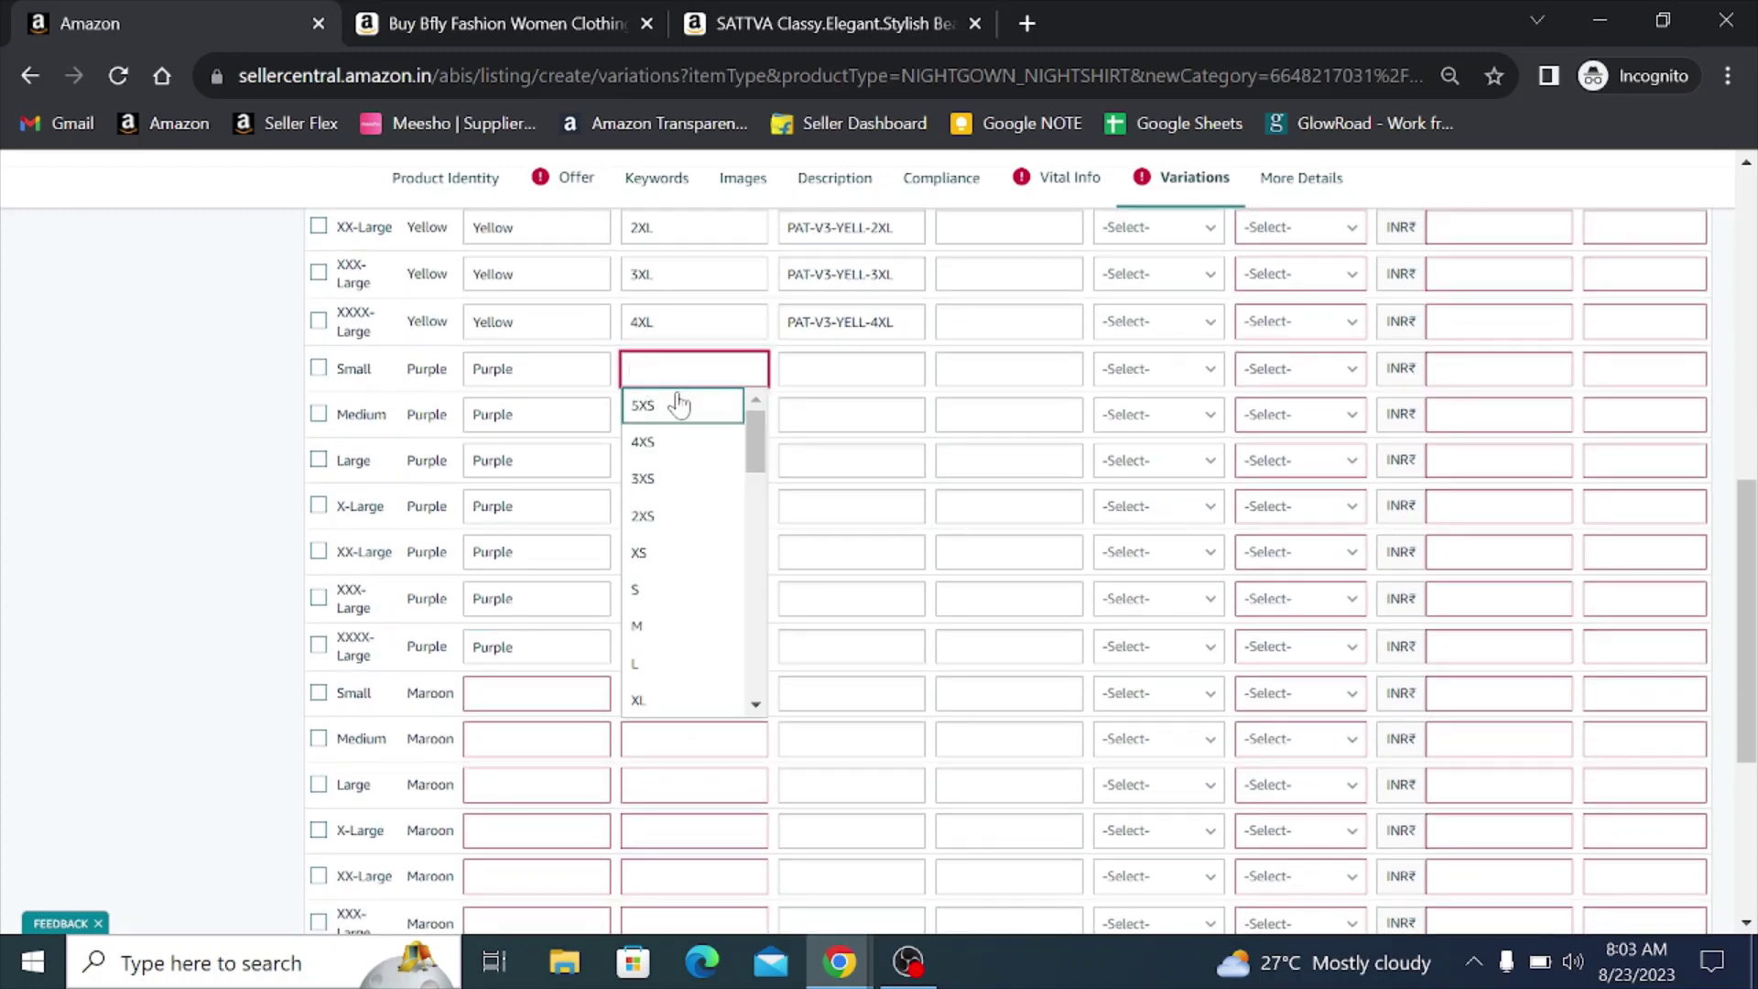
text(s)
click(648, 588)
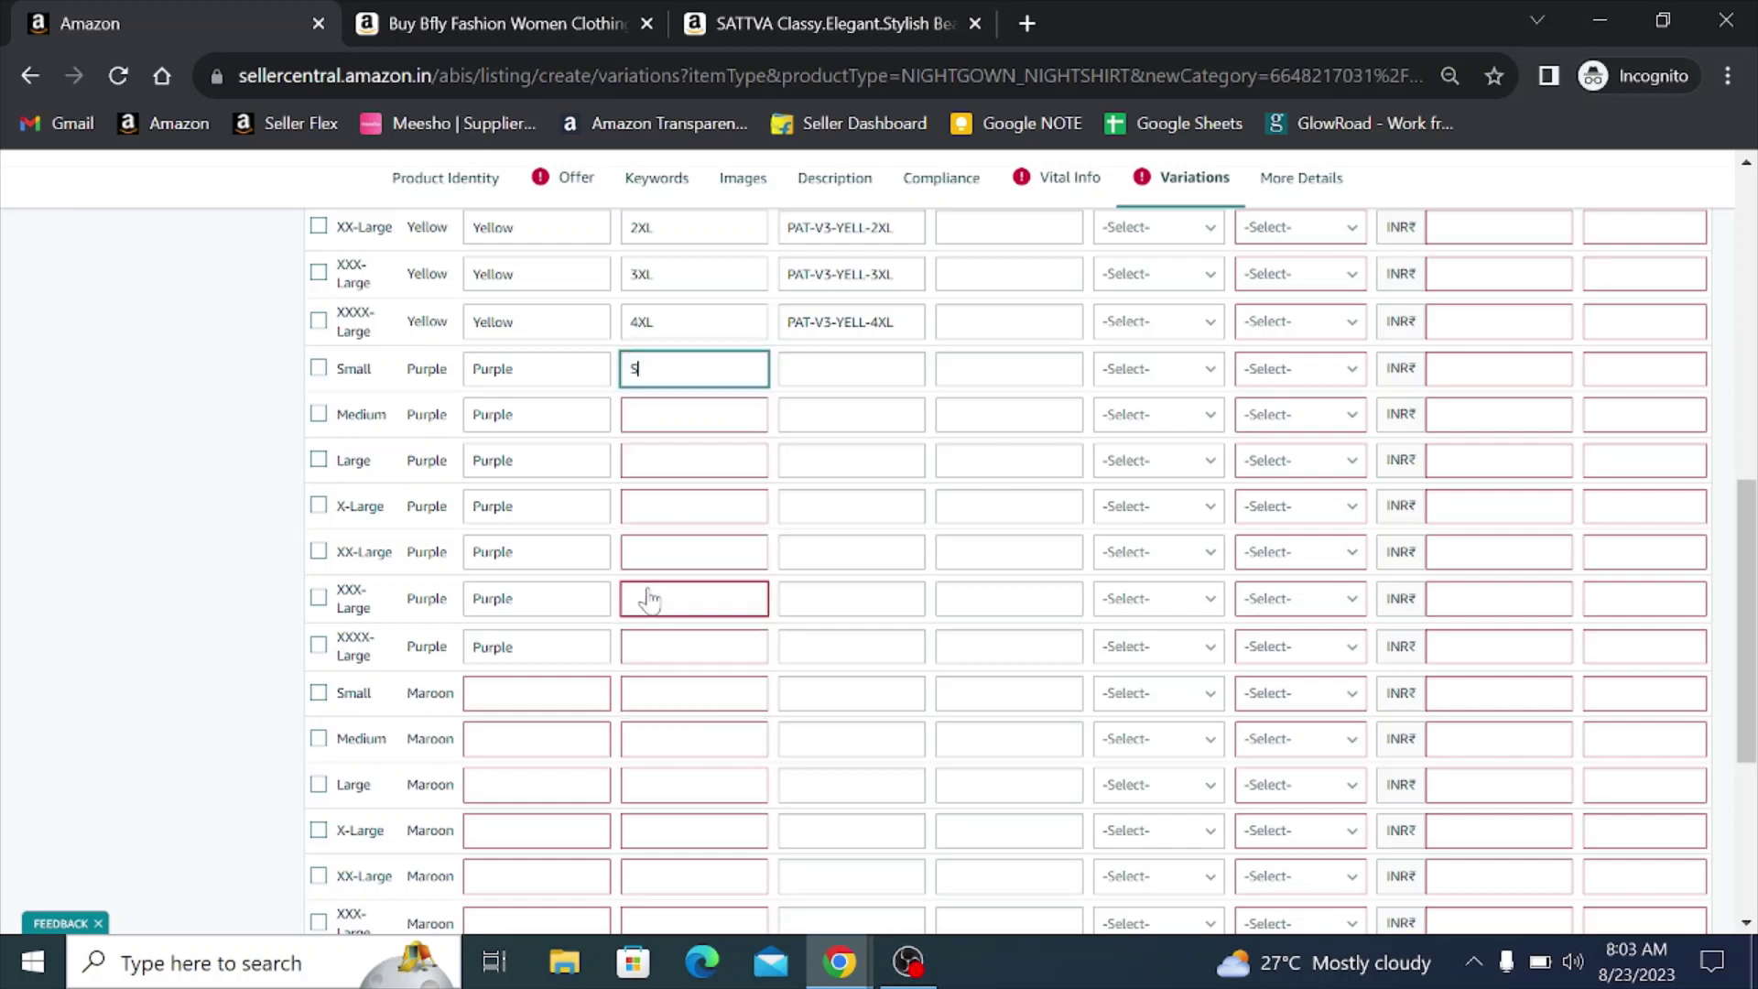
click(682, 413)
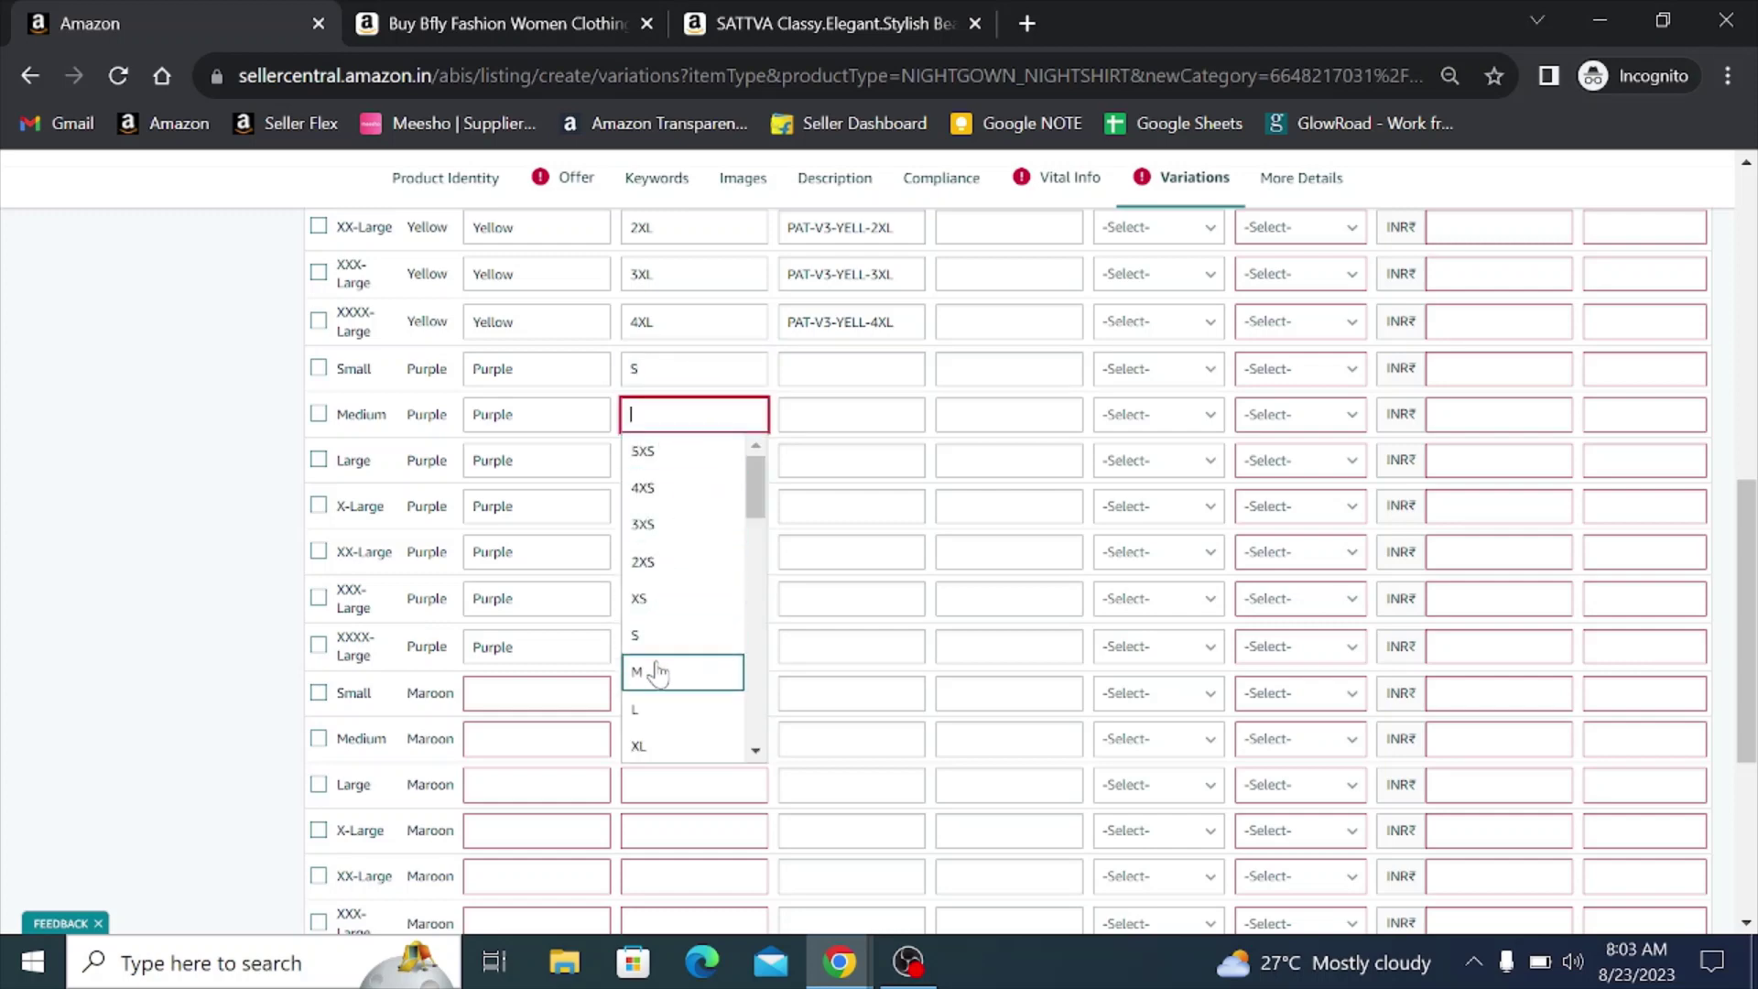
click(647, 671)
click(680, 467)
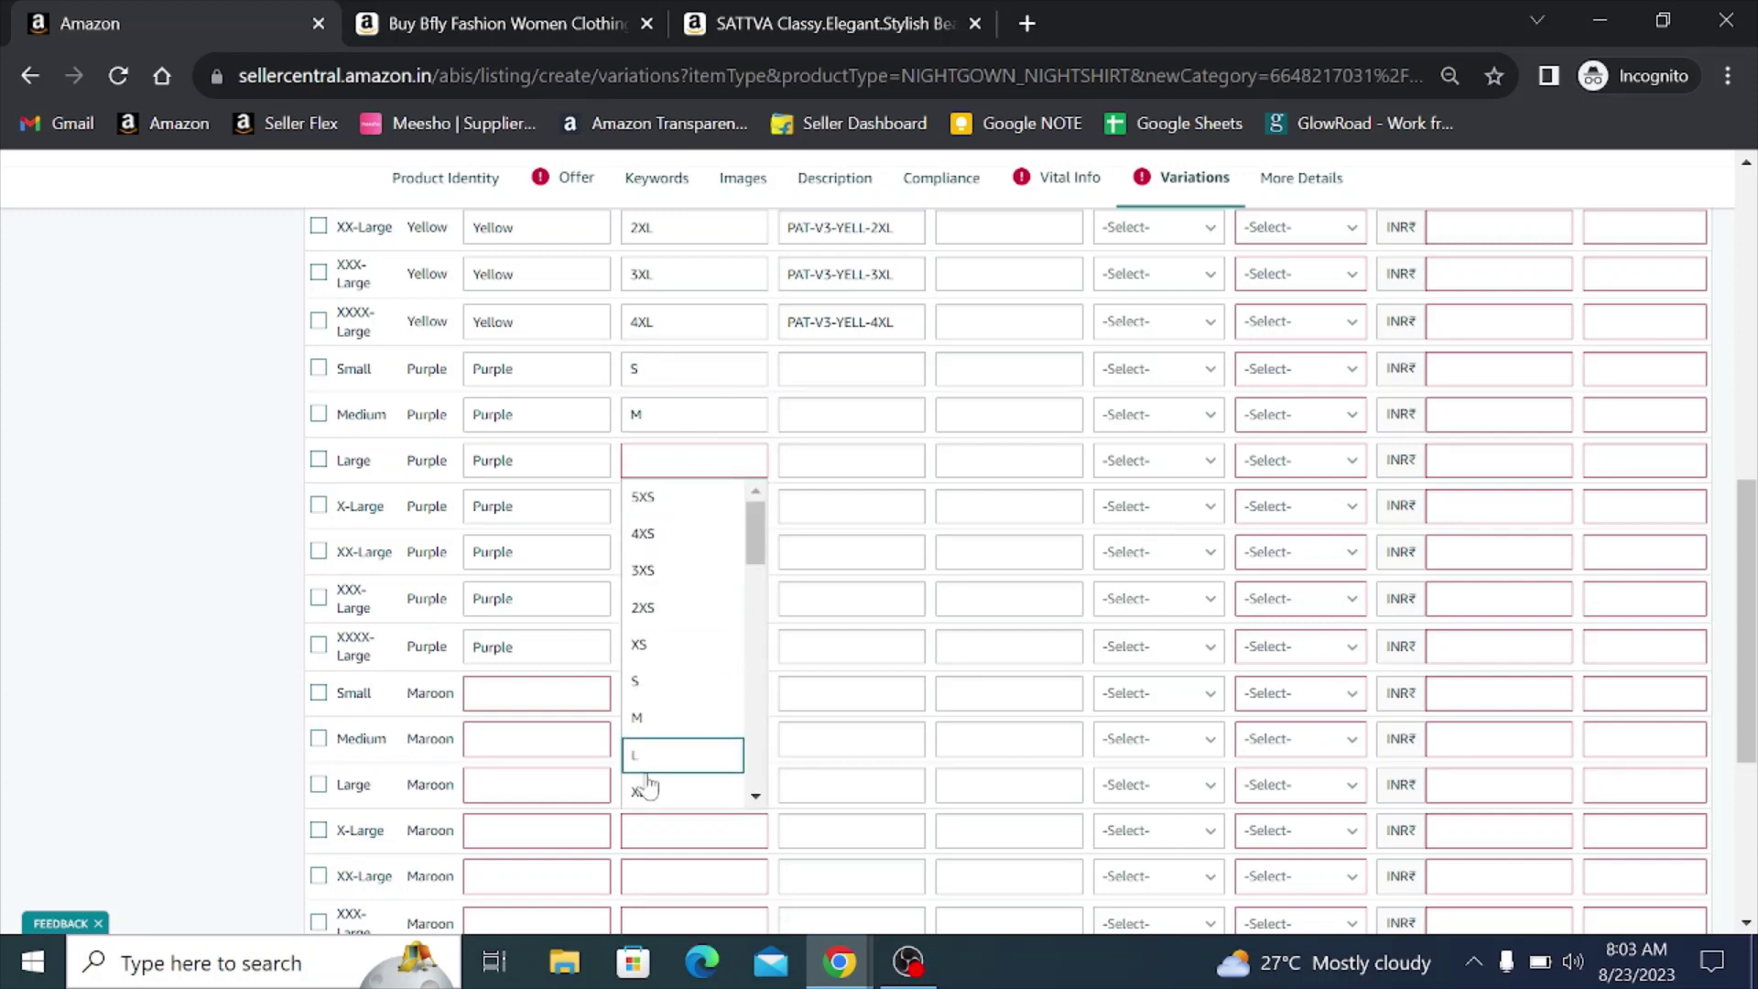
click(641, 756)
click(676, 515)
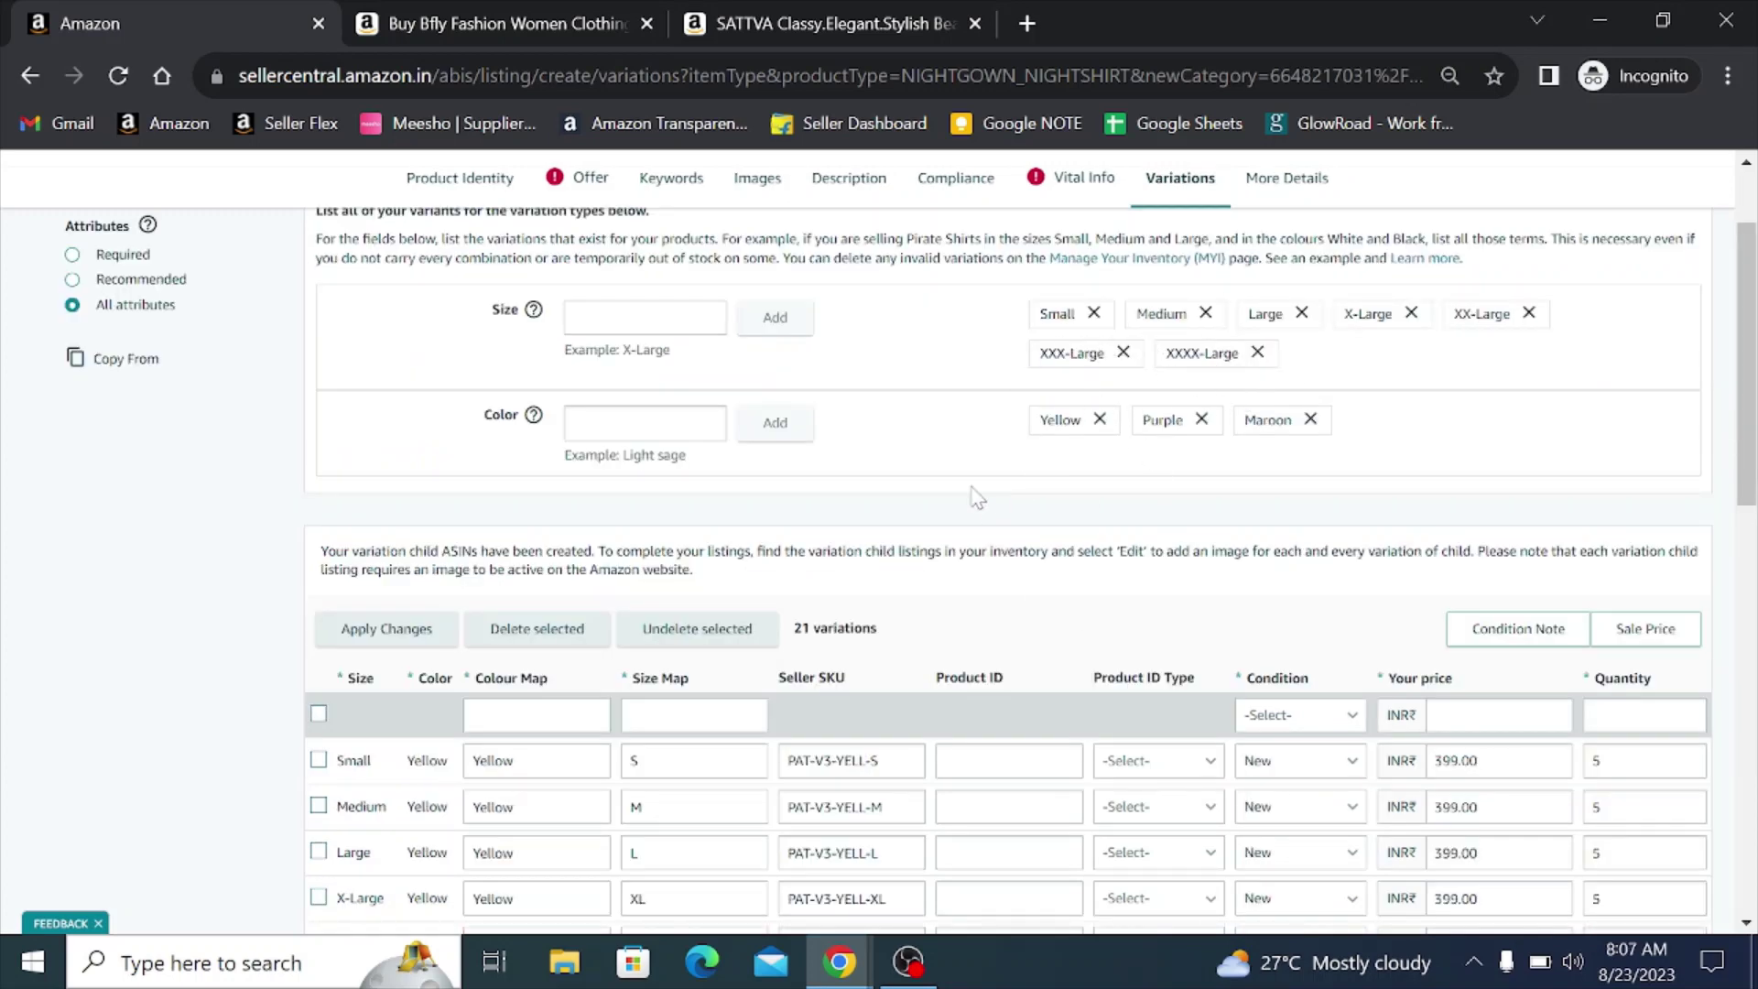
scroll(975, 497, down, 3)
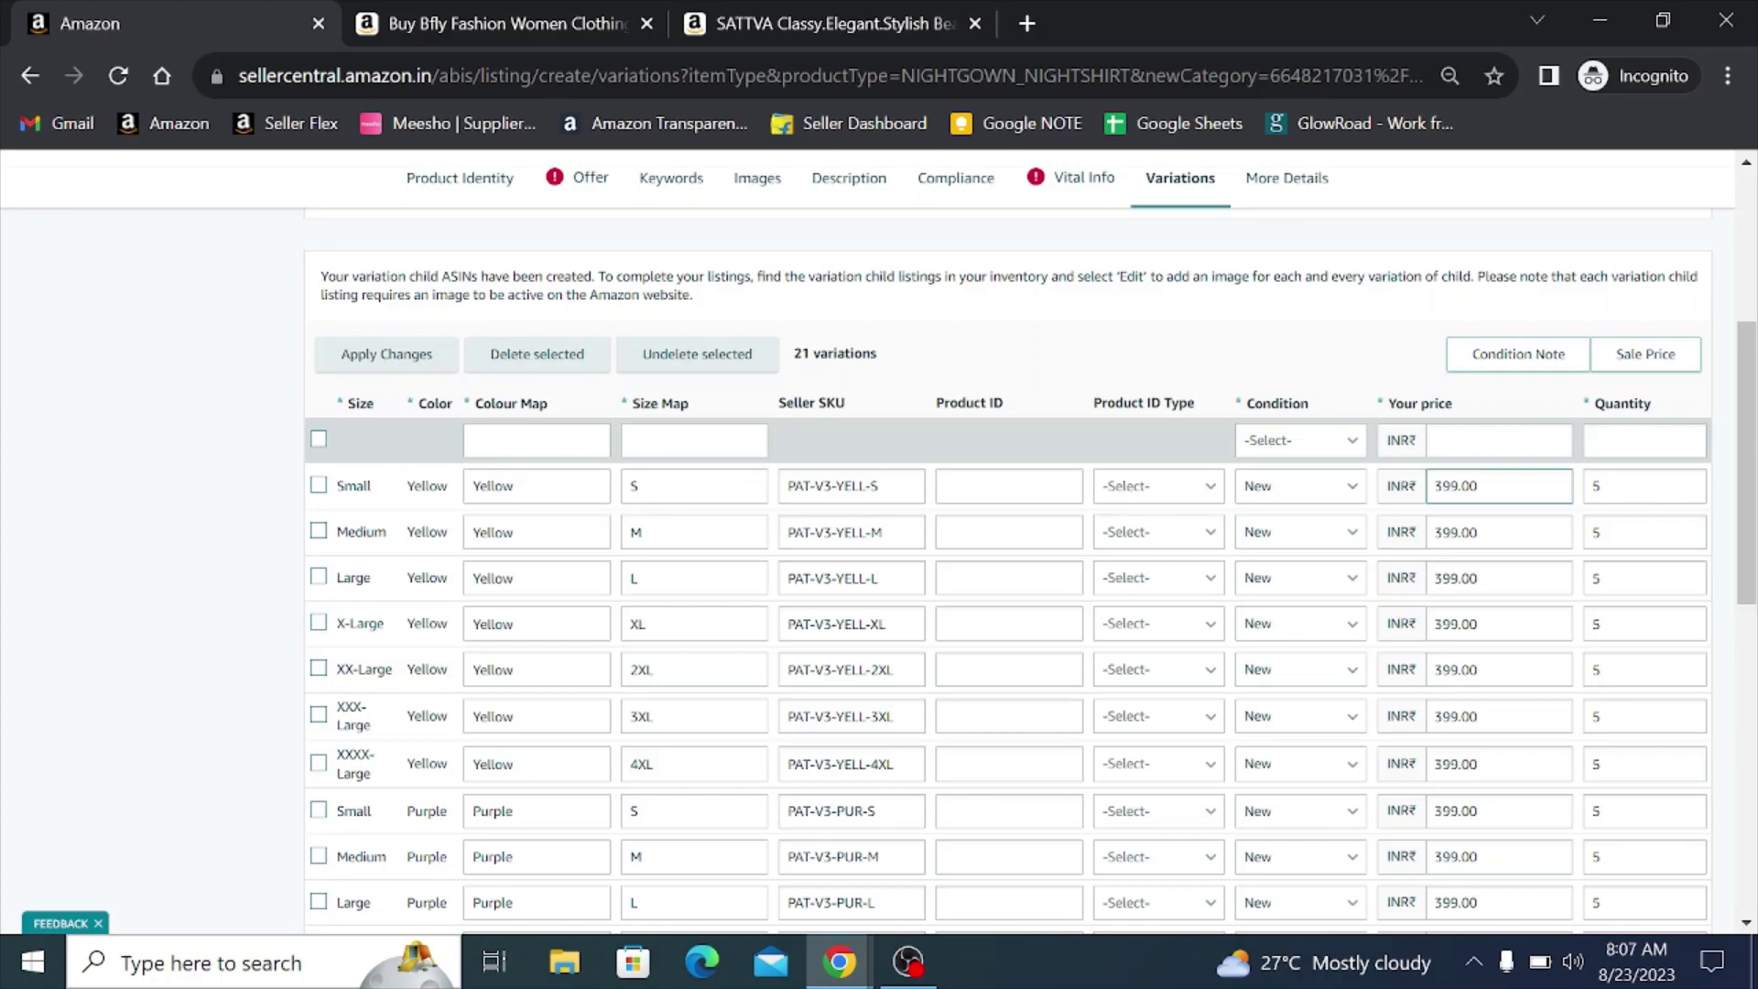
scroll(1501, 439, down, 2)
scroll(1502, 396, down, 7)
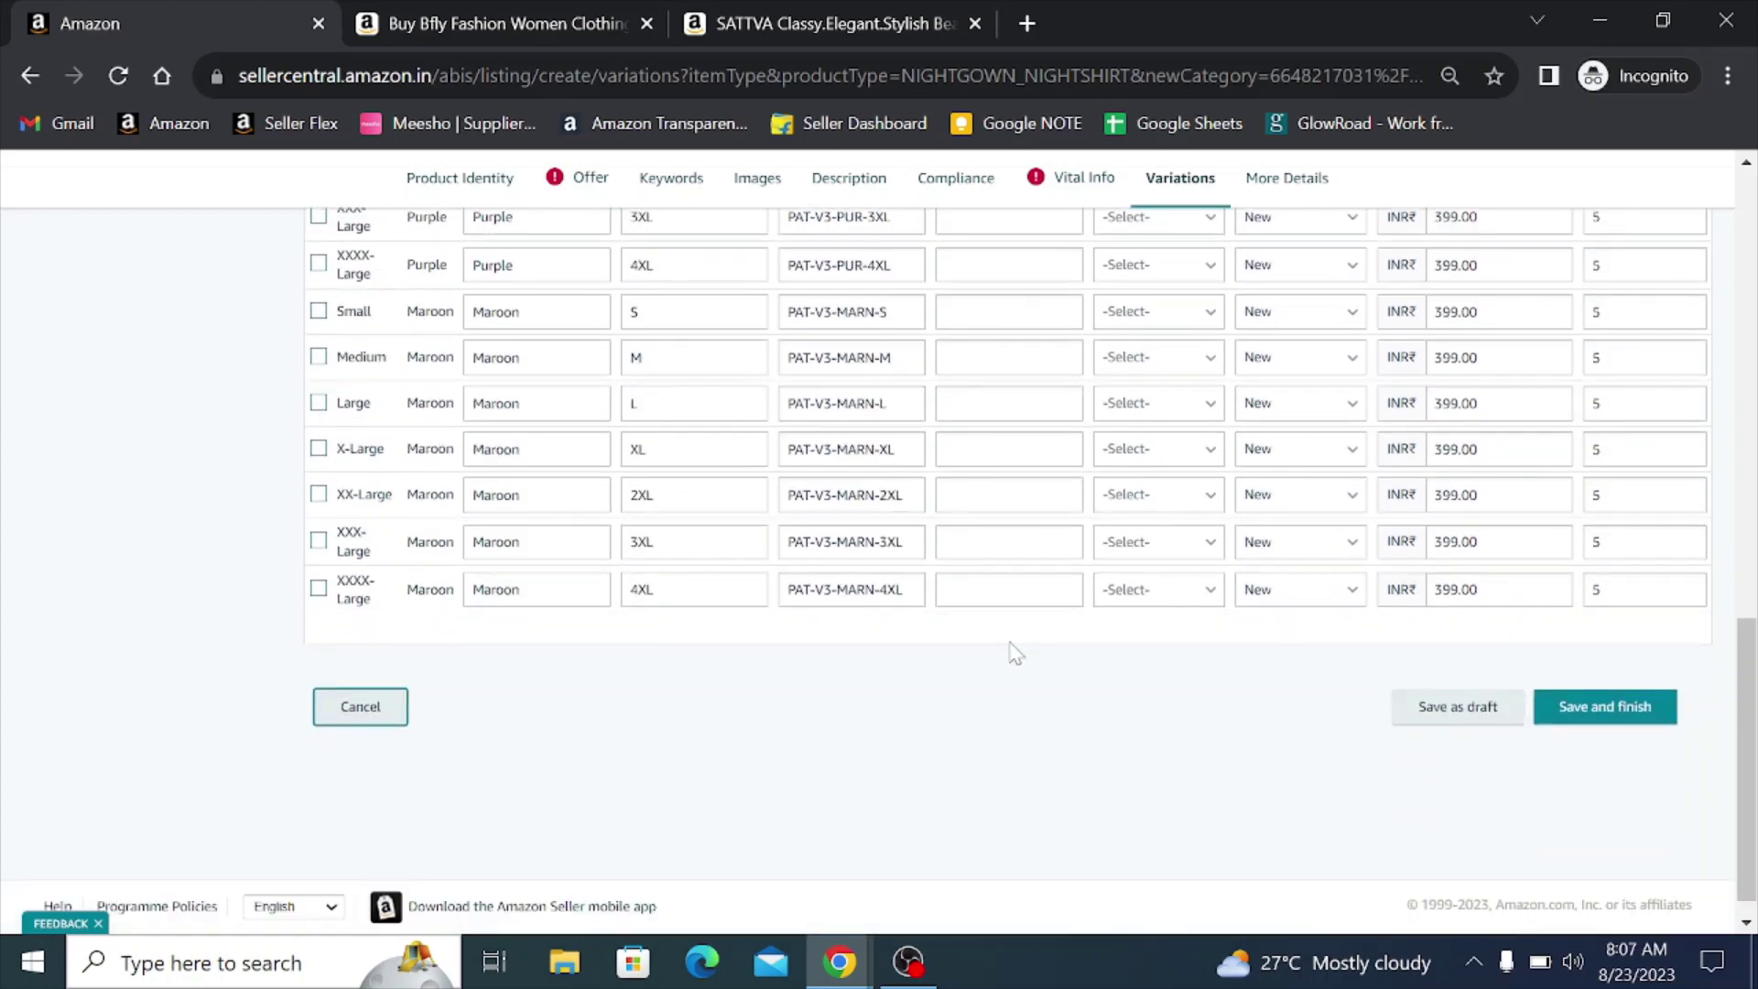
scroll(1014, 652, up, 7)
scroll(1014, 653, up, 3)
scroll(1014, 653, down, 2)
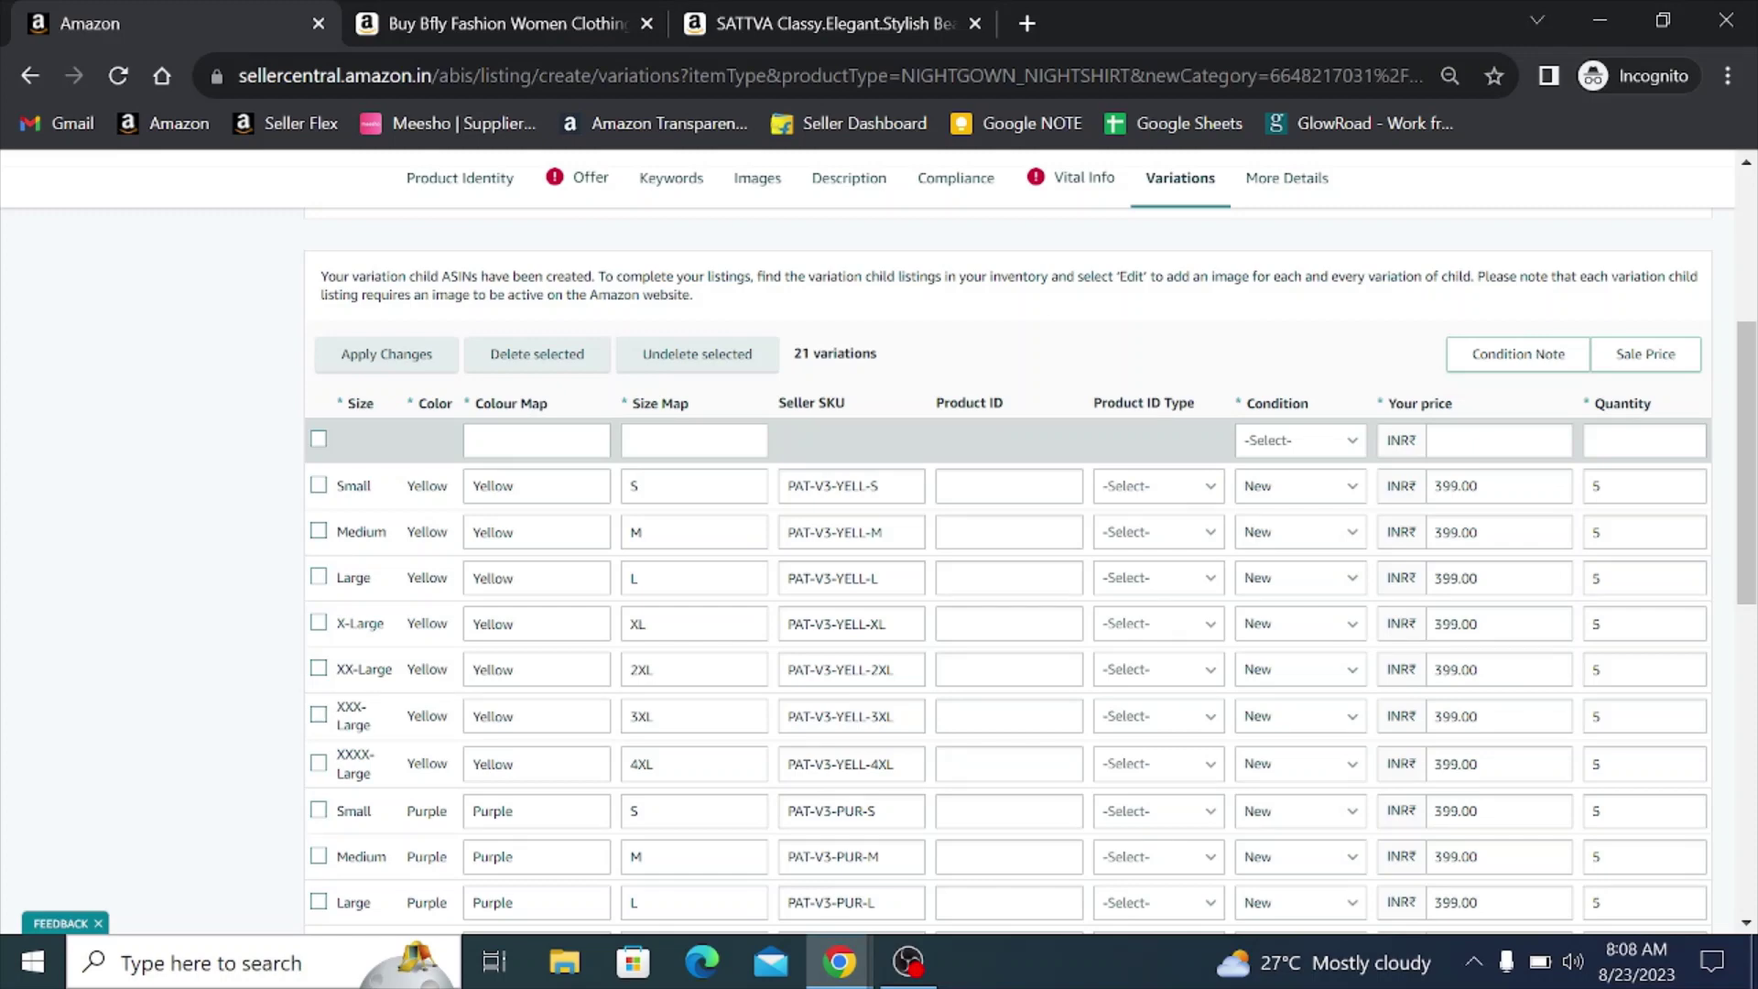
- On the Offer tab, choose tax code A_GEN_SUPERREDUCED and enter a list price of 999
click(586, 183)
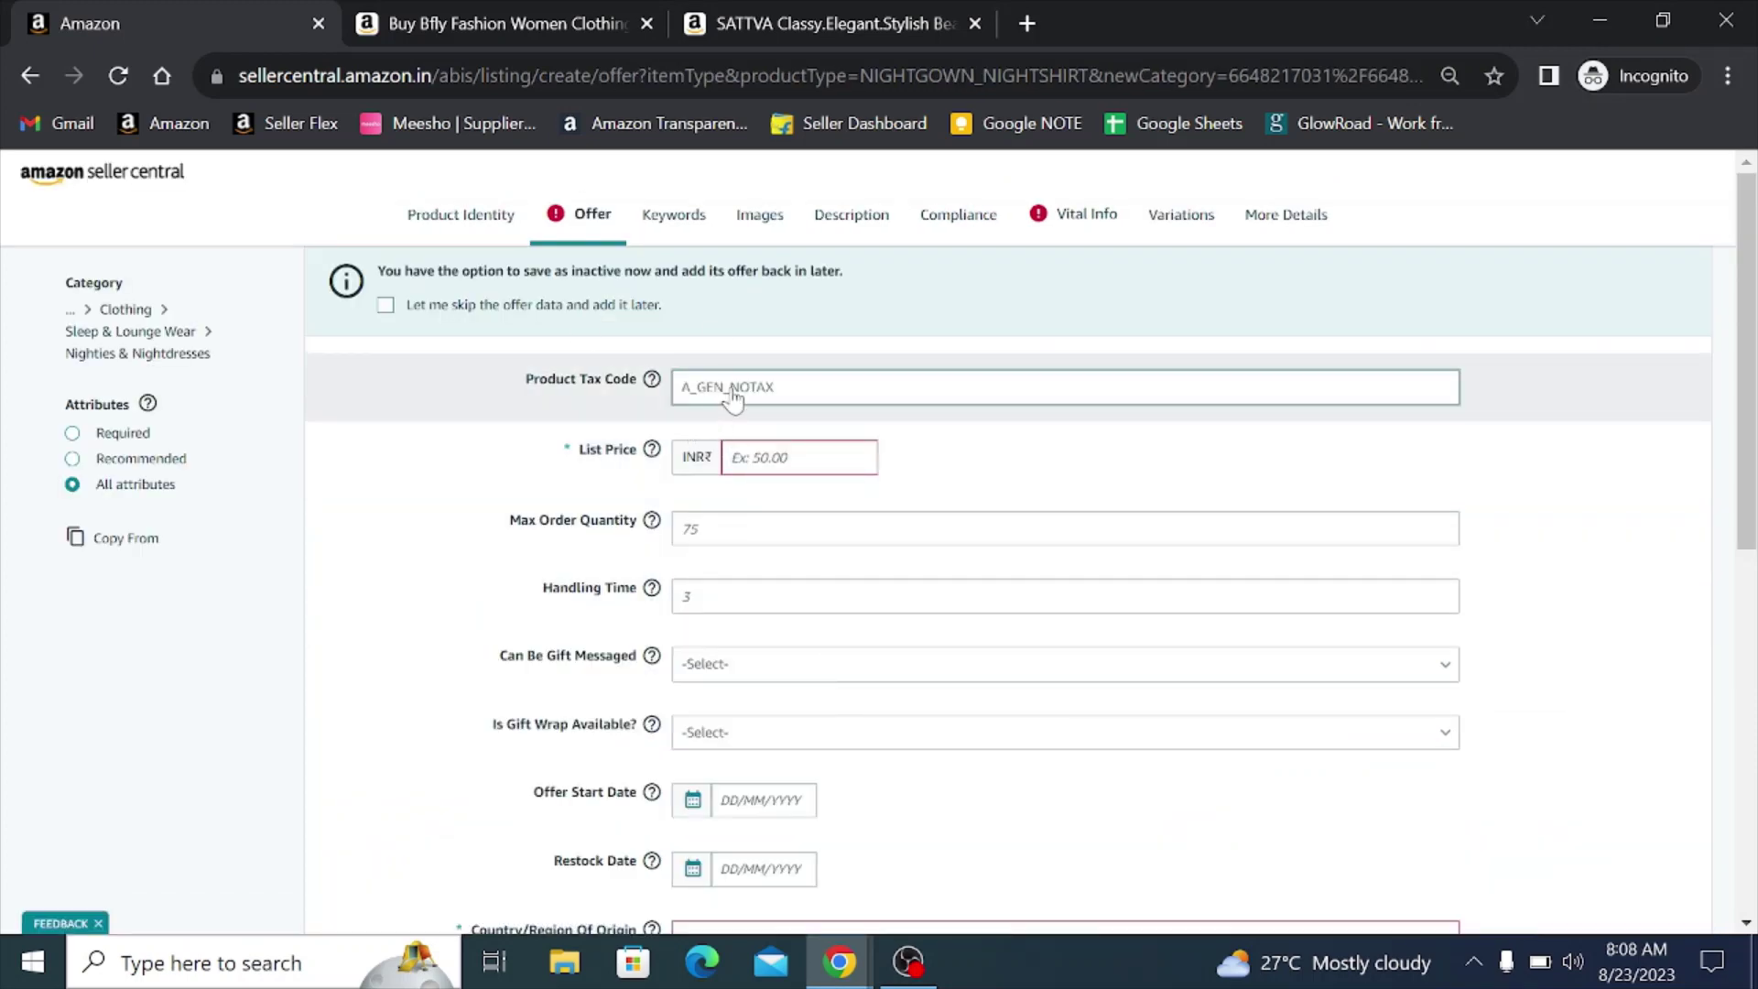
click(733, 397)
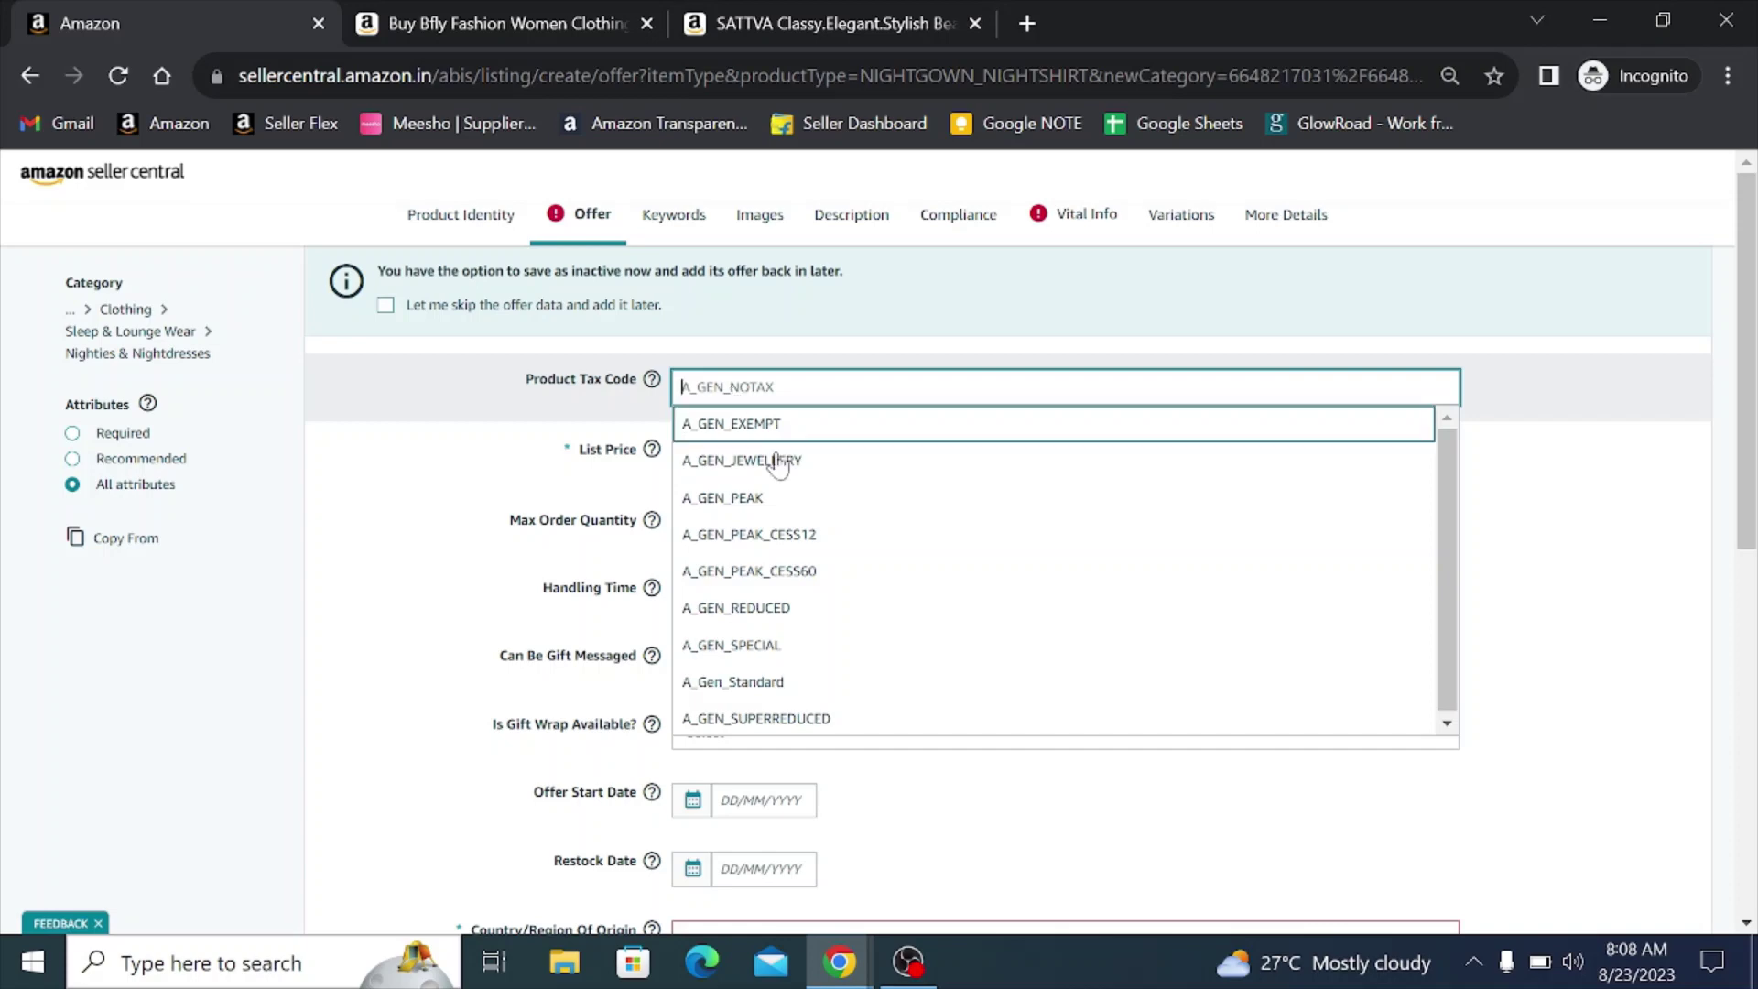
click(805, 720)
key(Tab)
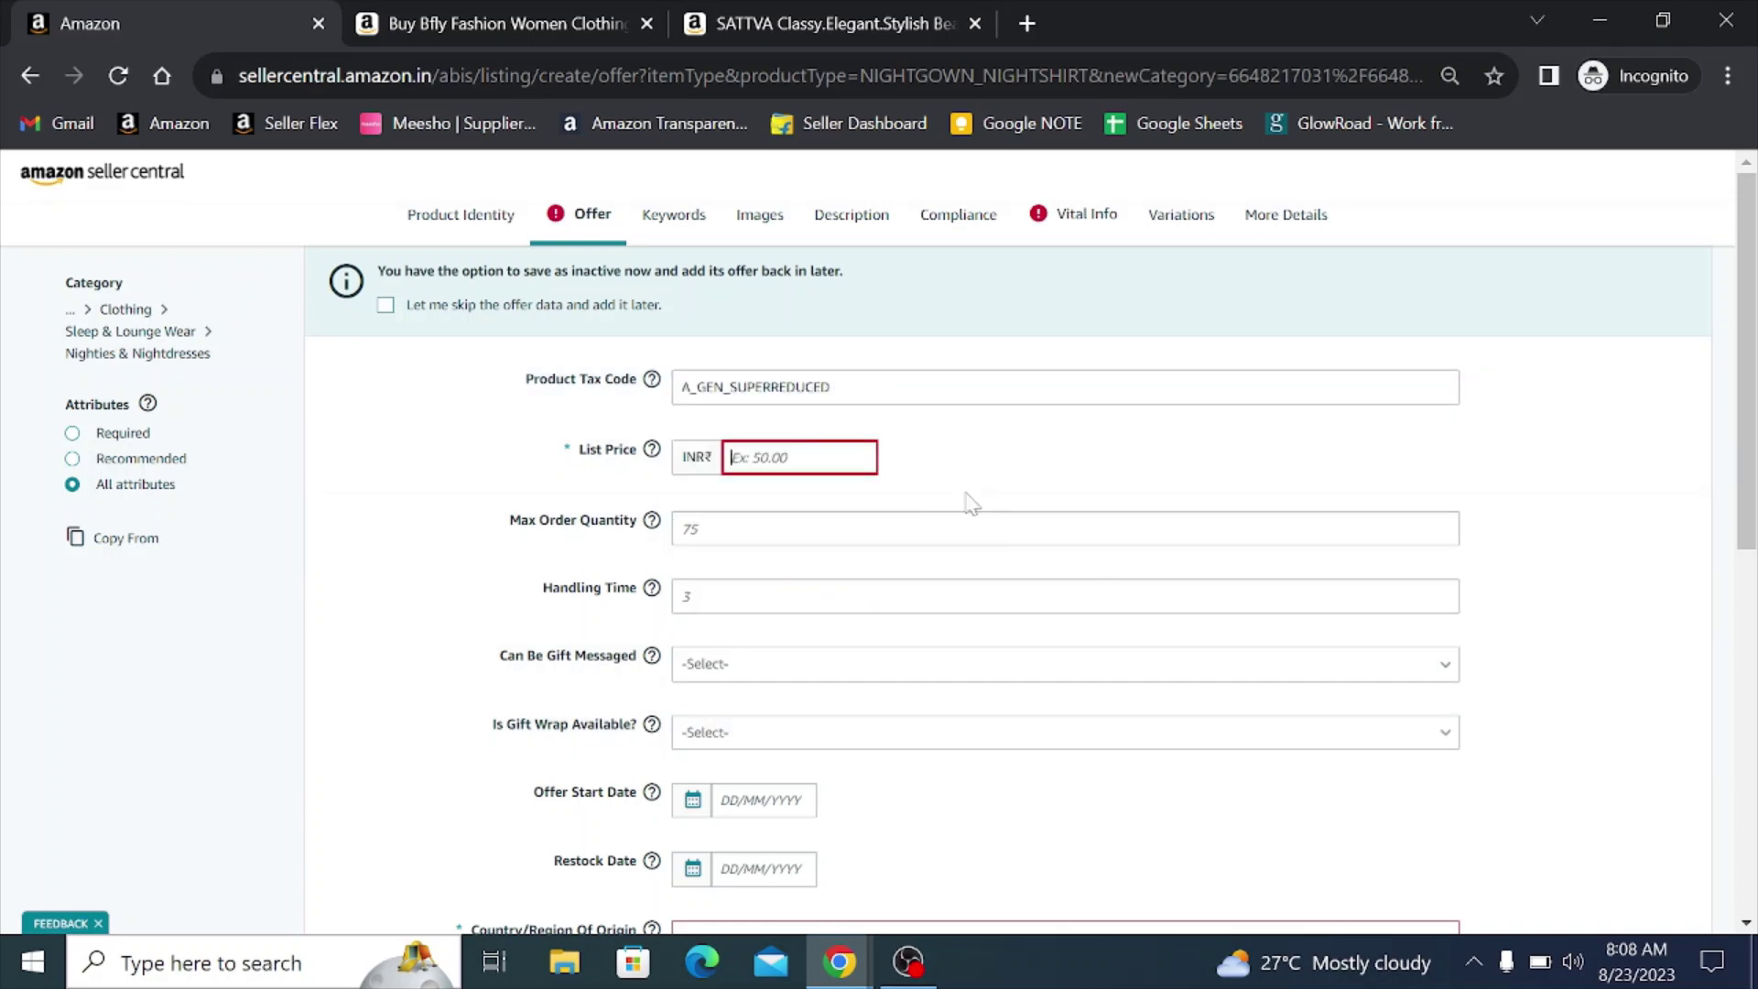
text(899)
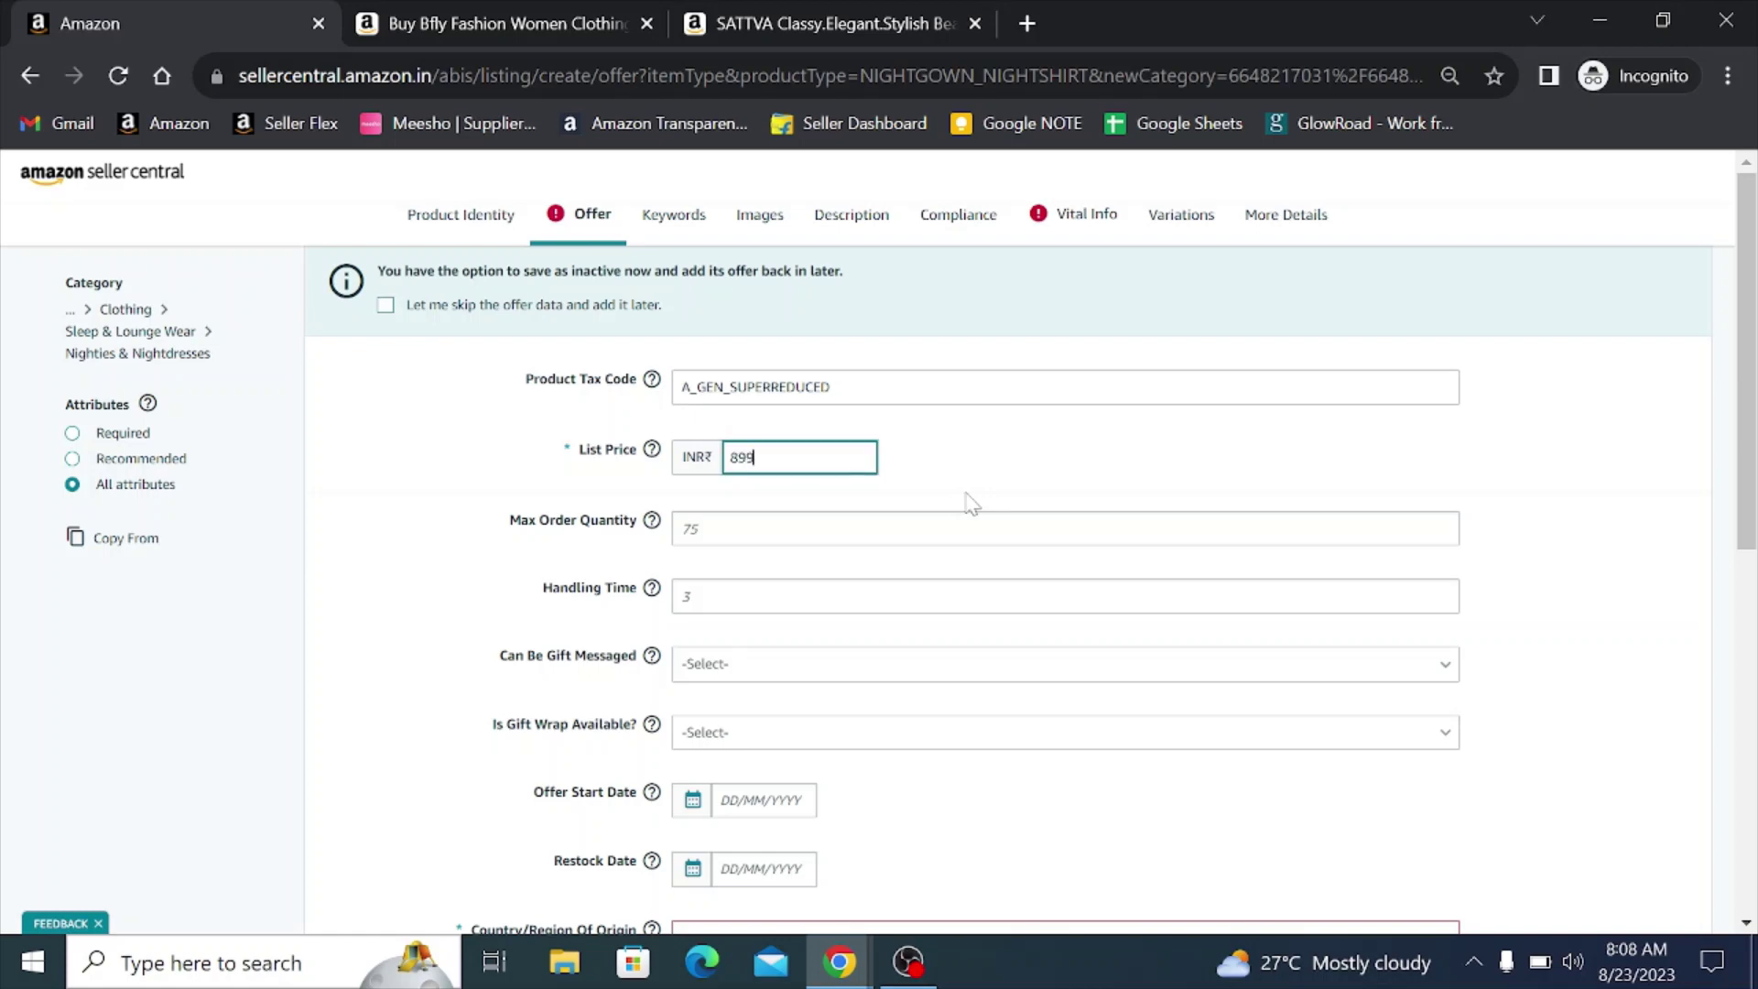
key(BackSpace)
key(BackSpace)
key(BackSpace)
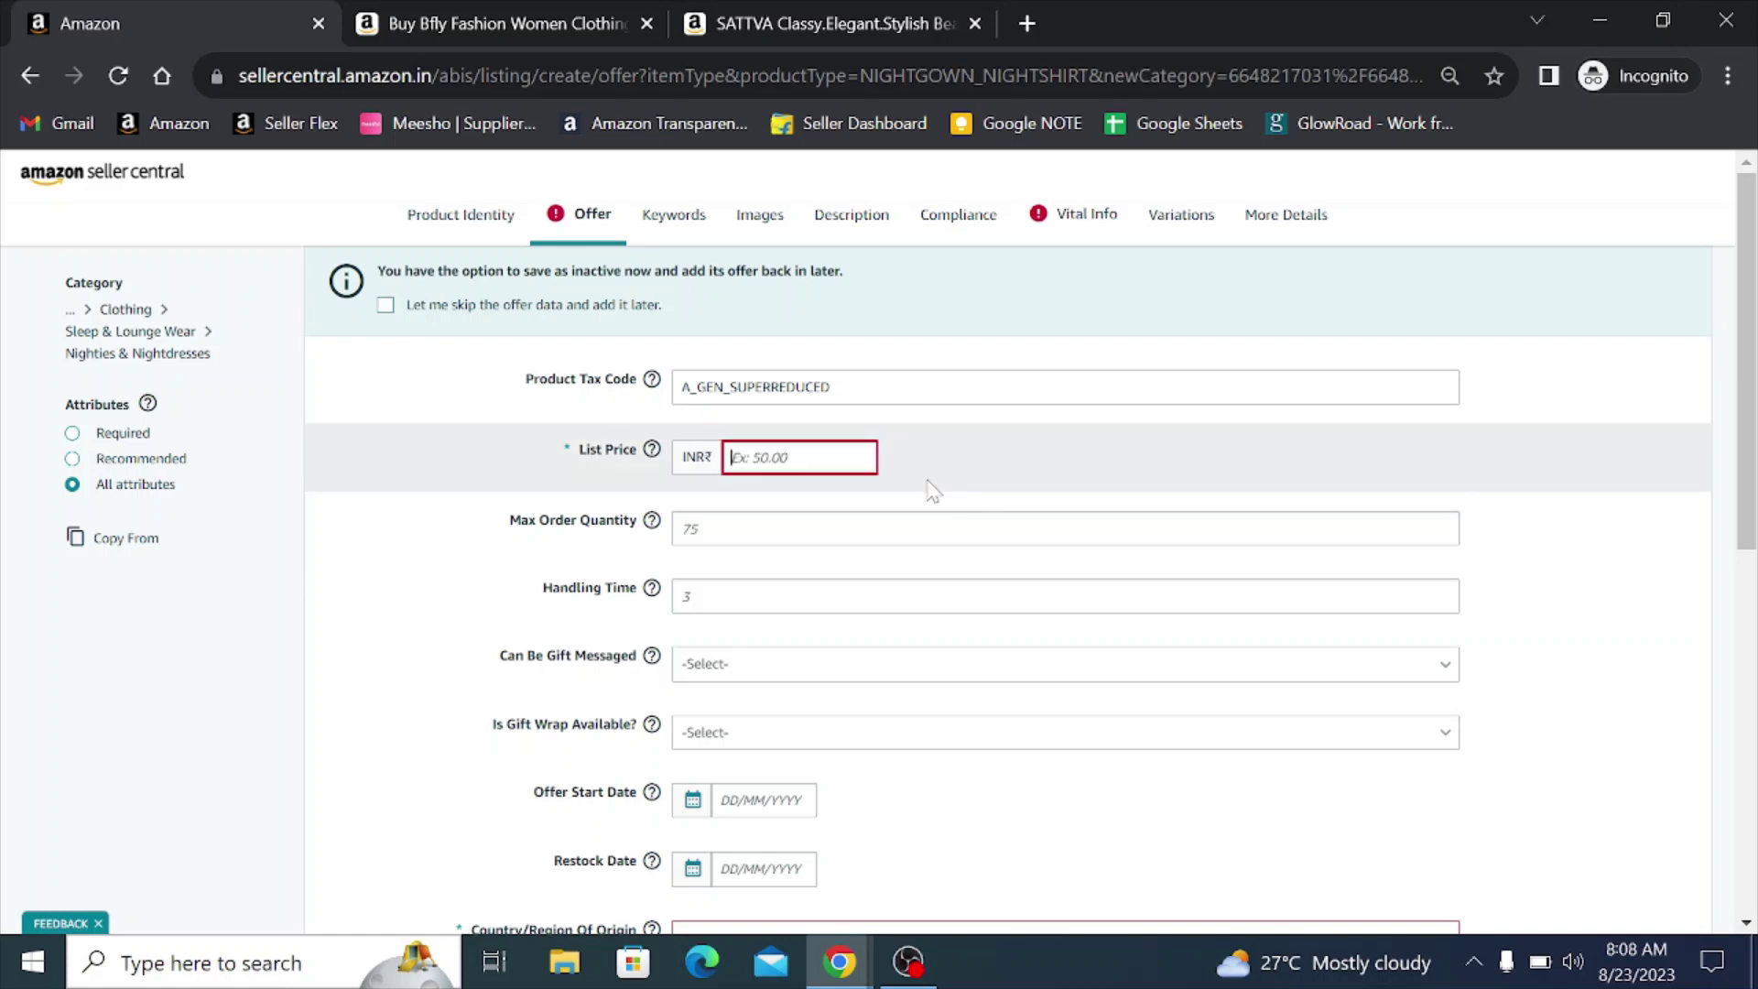
text(999)
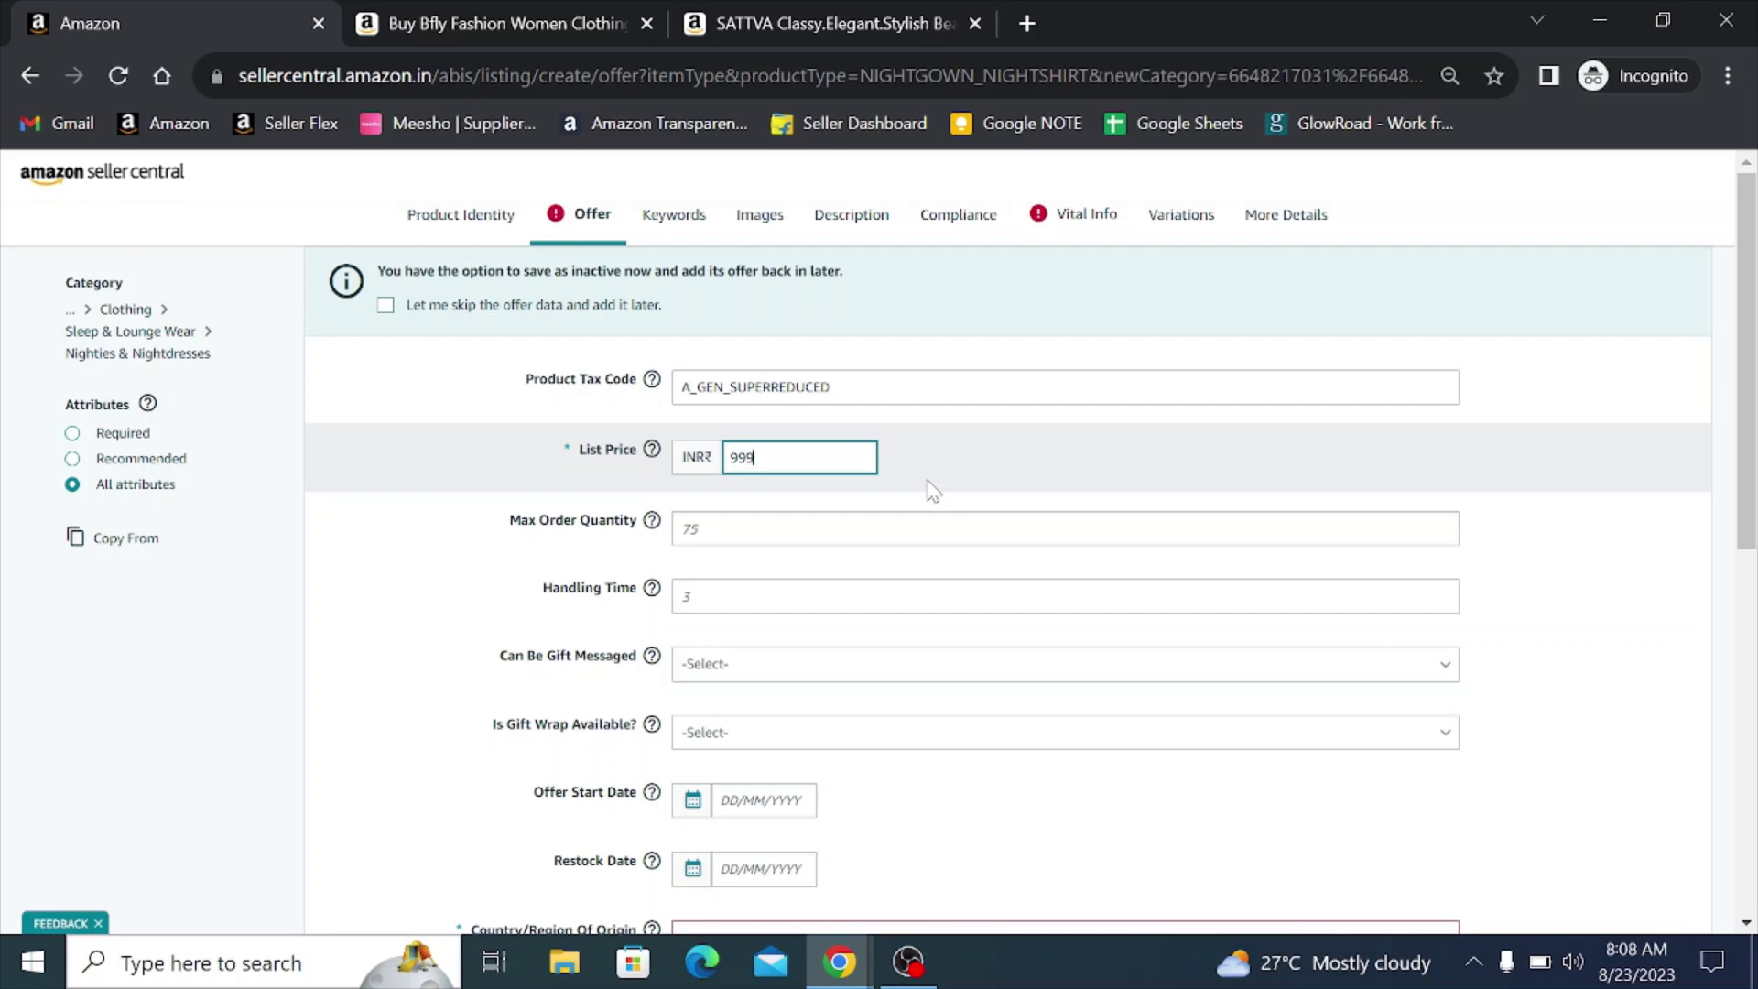
click(805, 529)
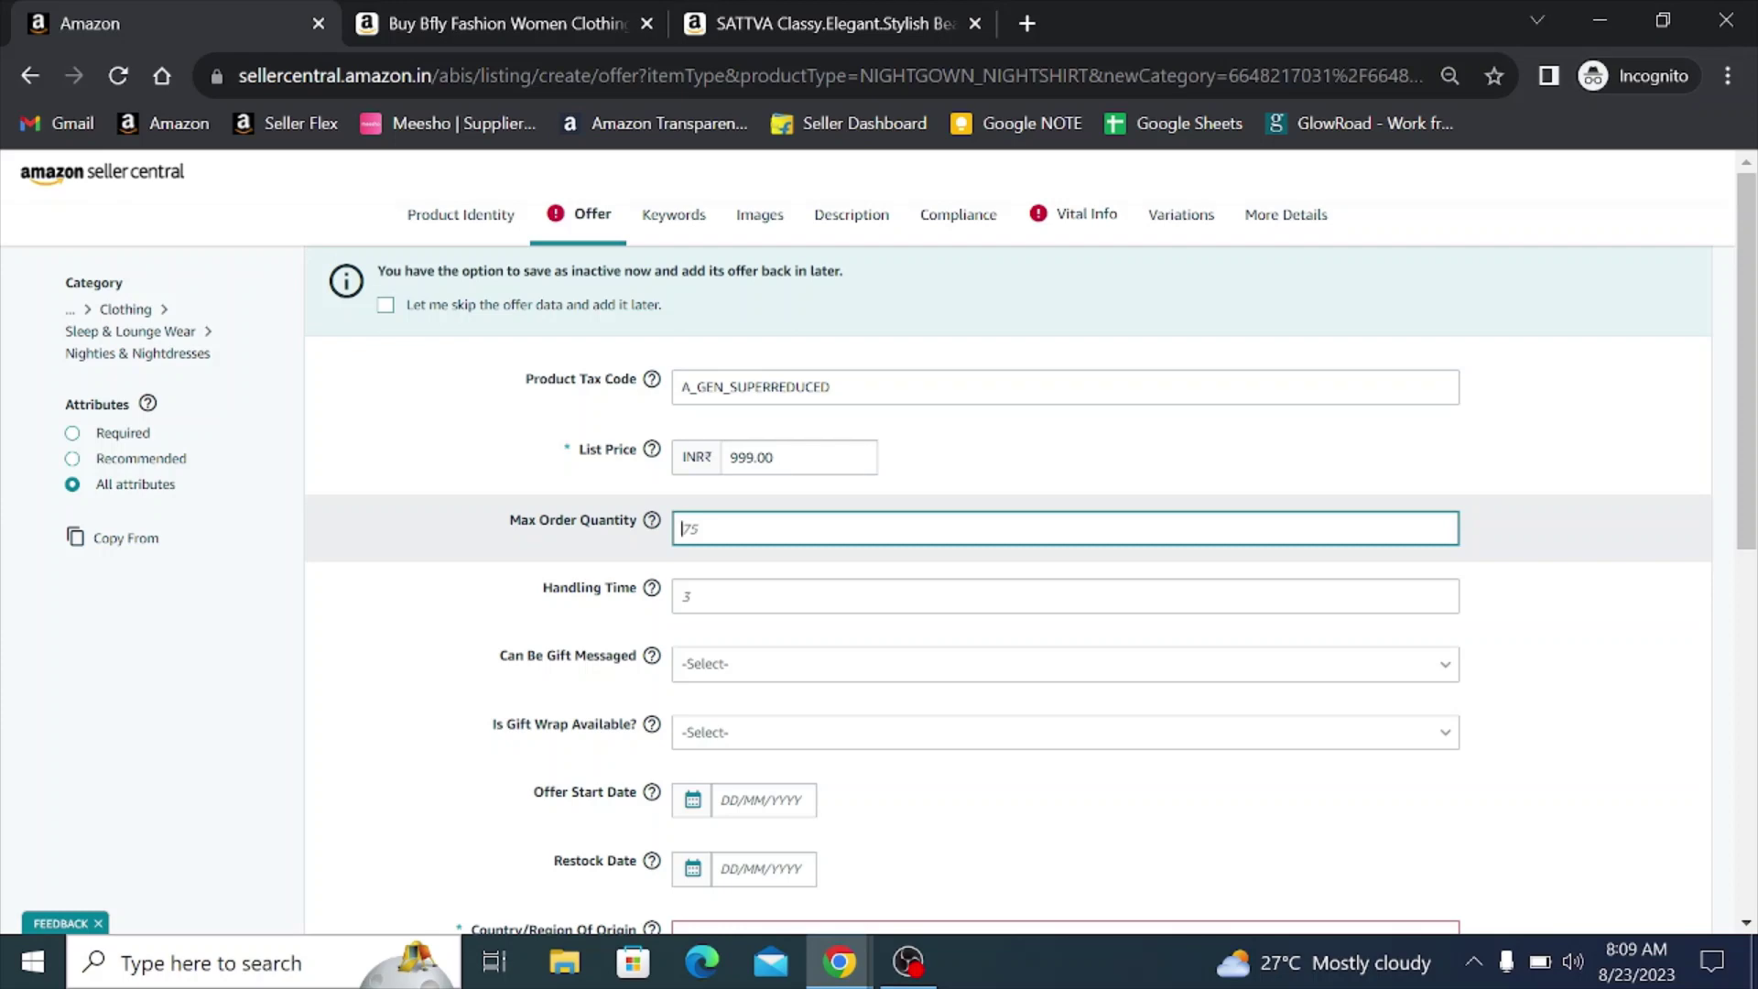
- Enter 5 as Max Order Quantity and 1 as Handling Time
text(5)
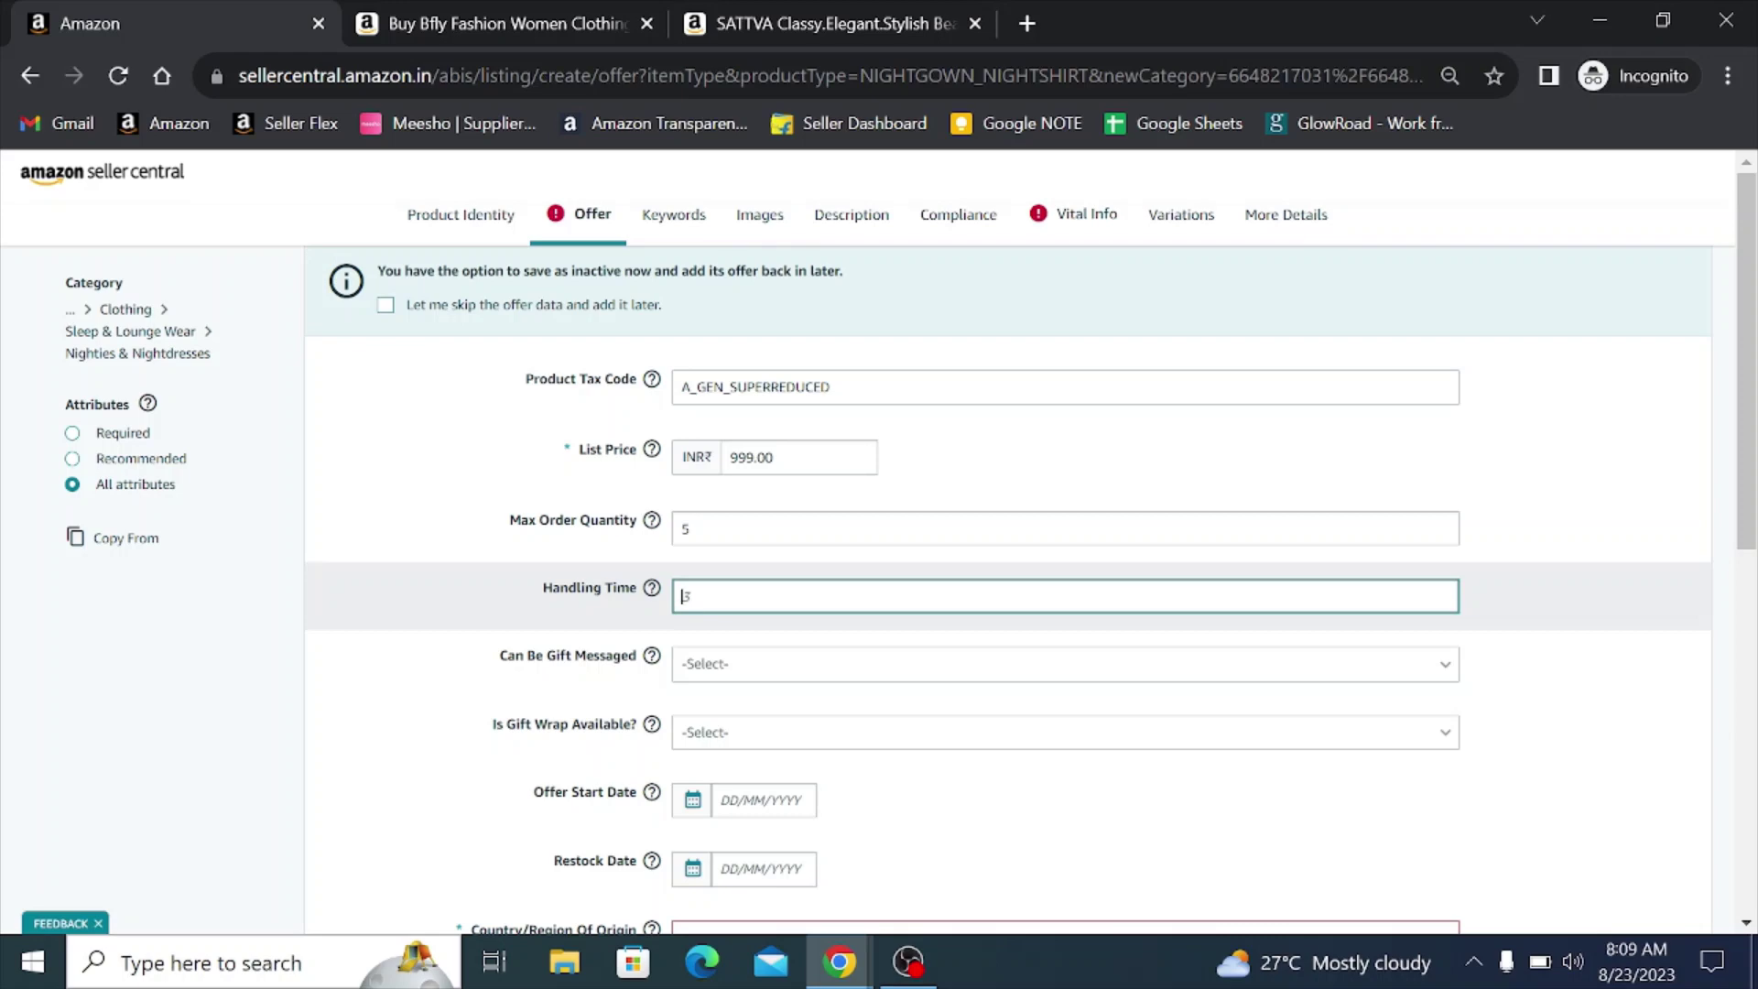
text(1)
- Set country of origin India, HSN code 6108 and Maximum Retail Price 999.00
mouse_move(652, 587)
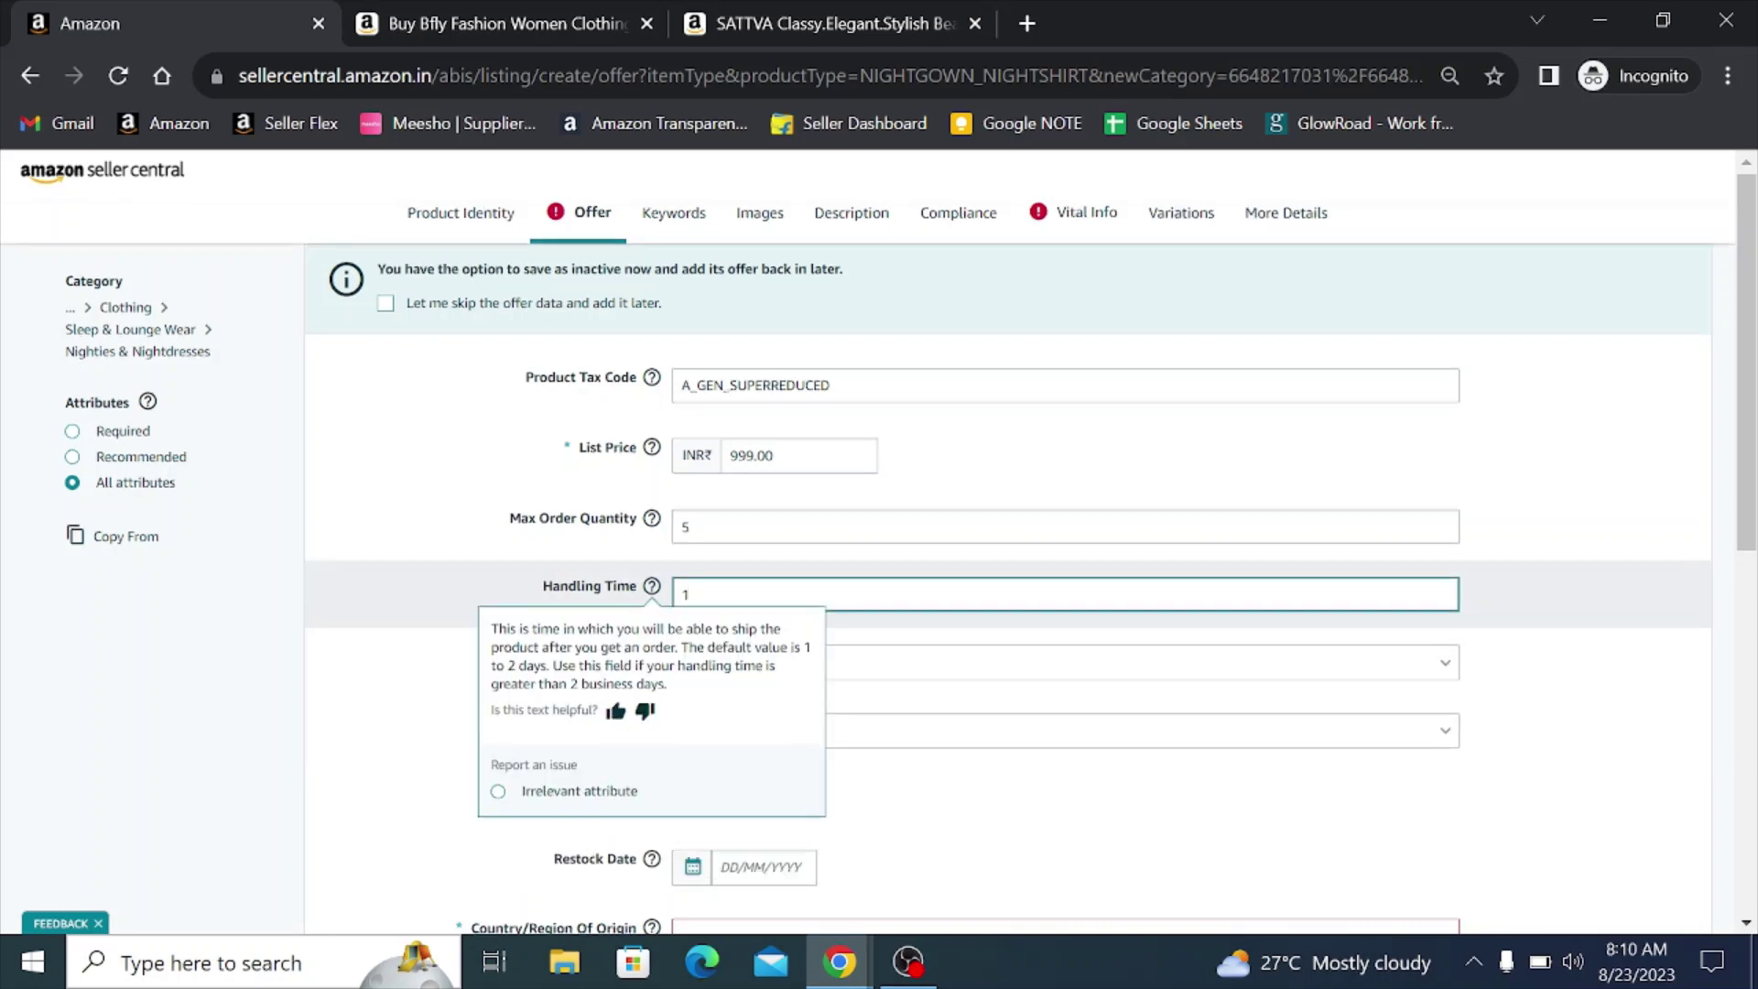
scroll(307, 550, down, 2)
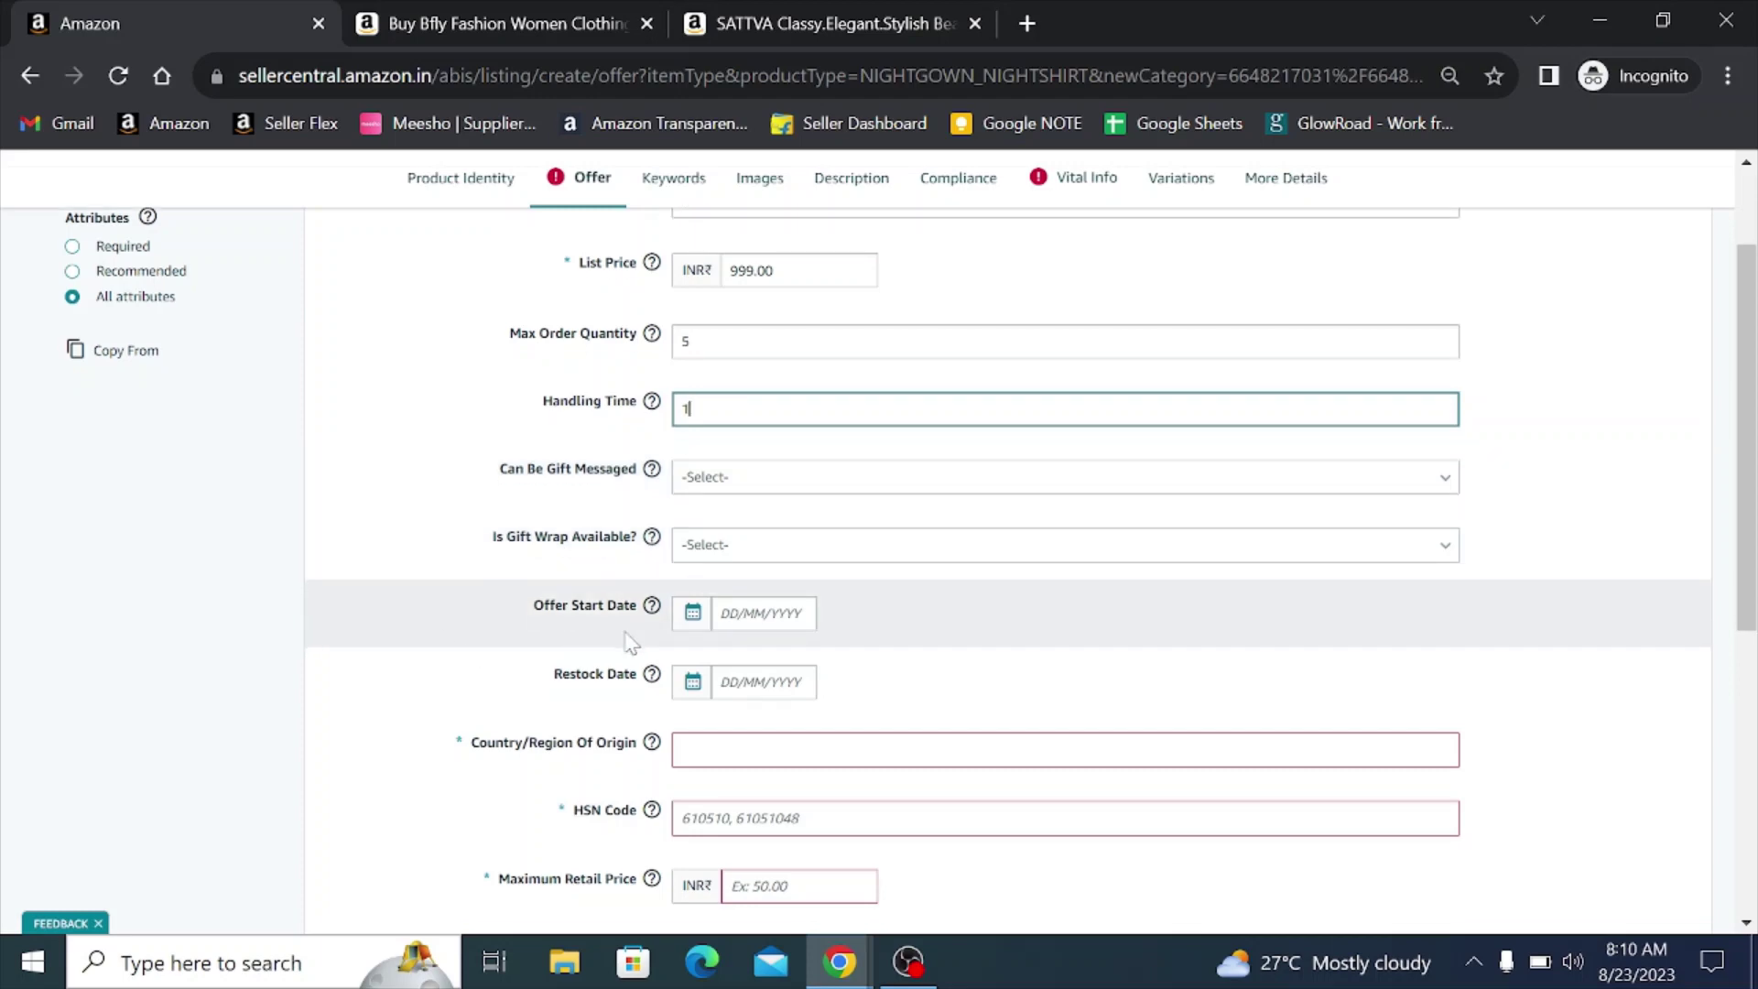
scroll(608, 604, down, 2)
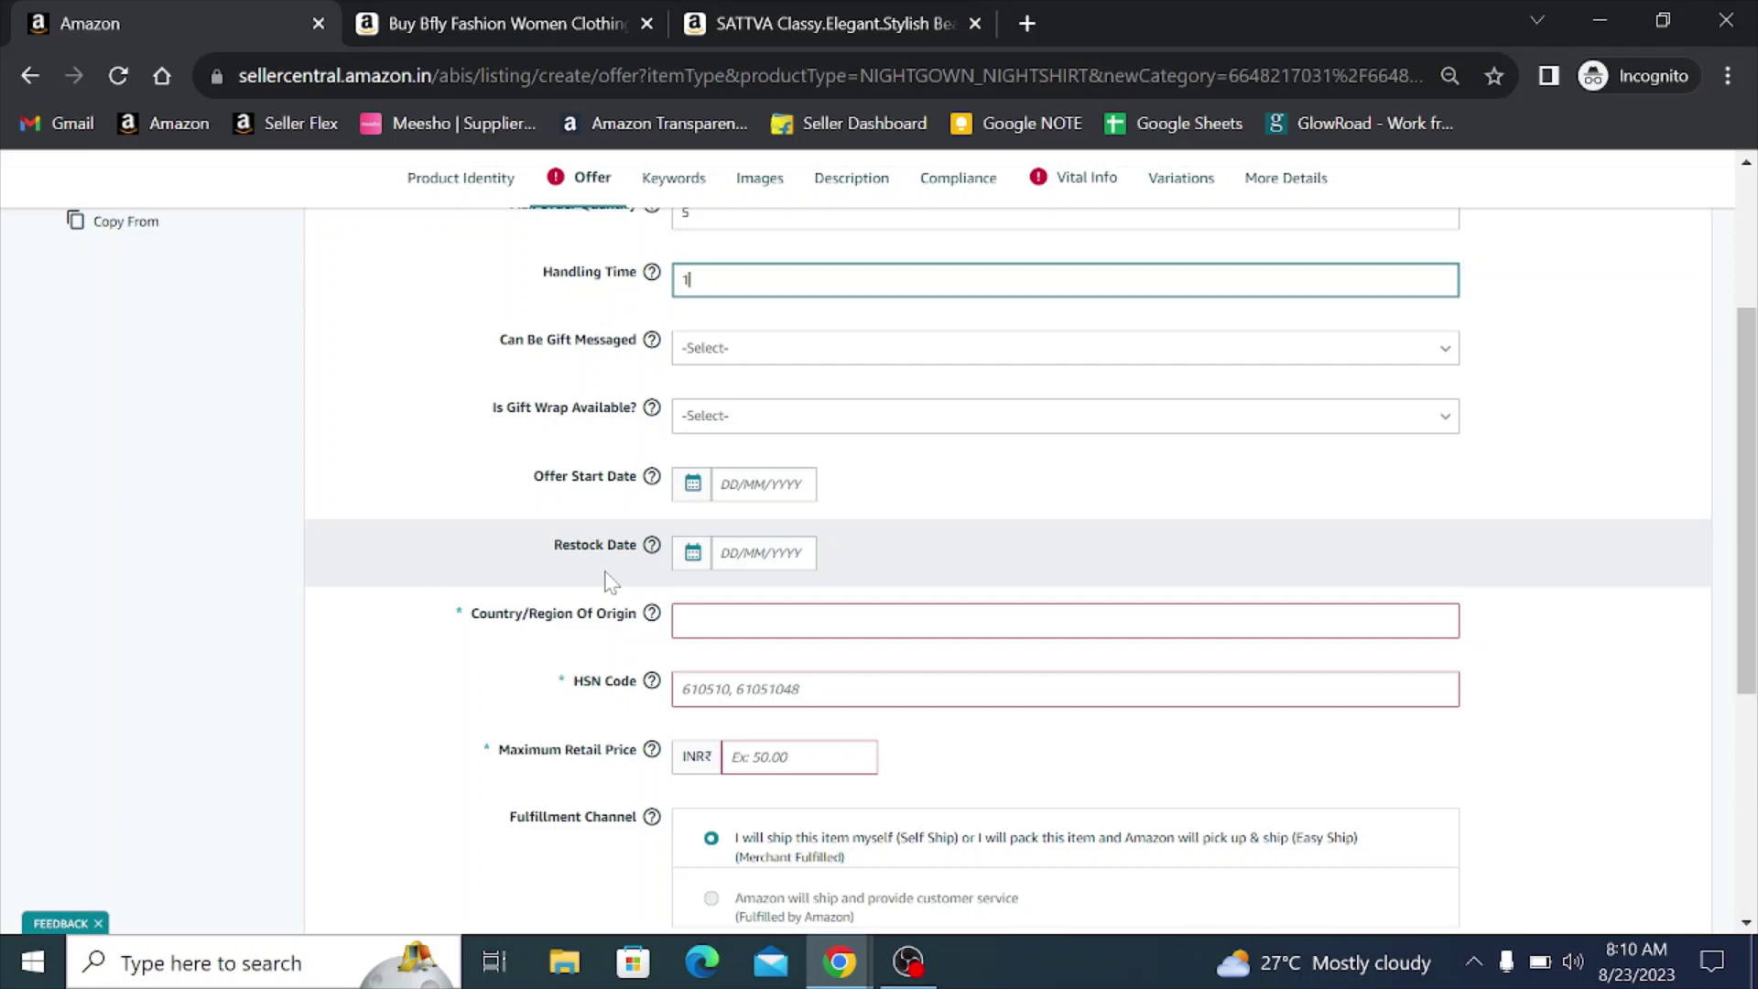
click(757, 625)
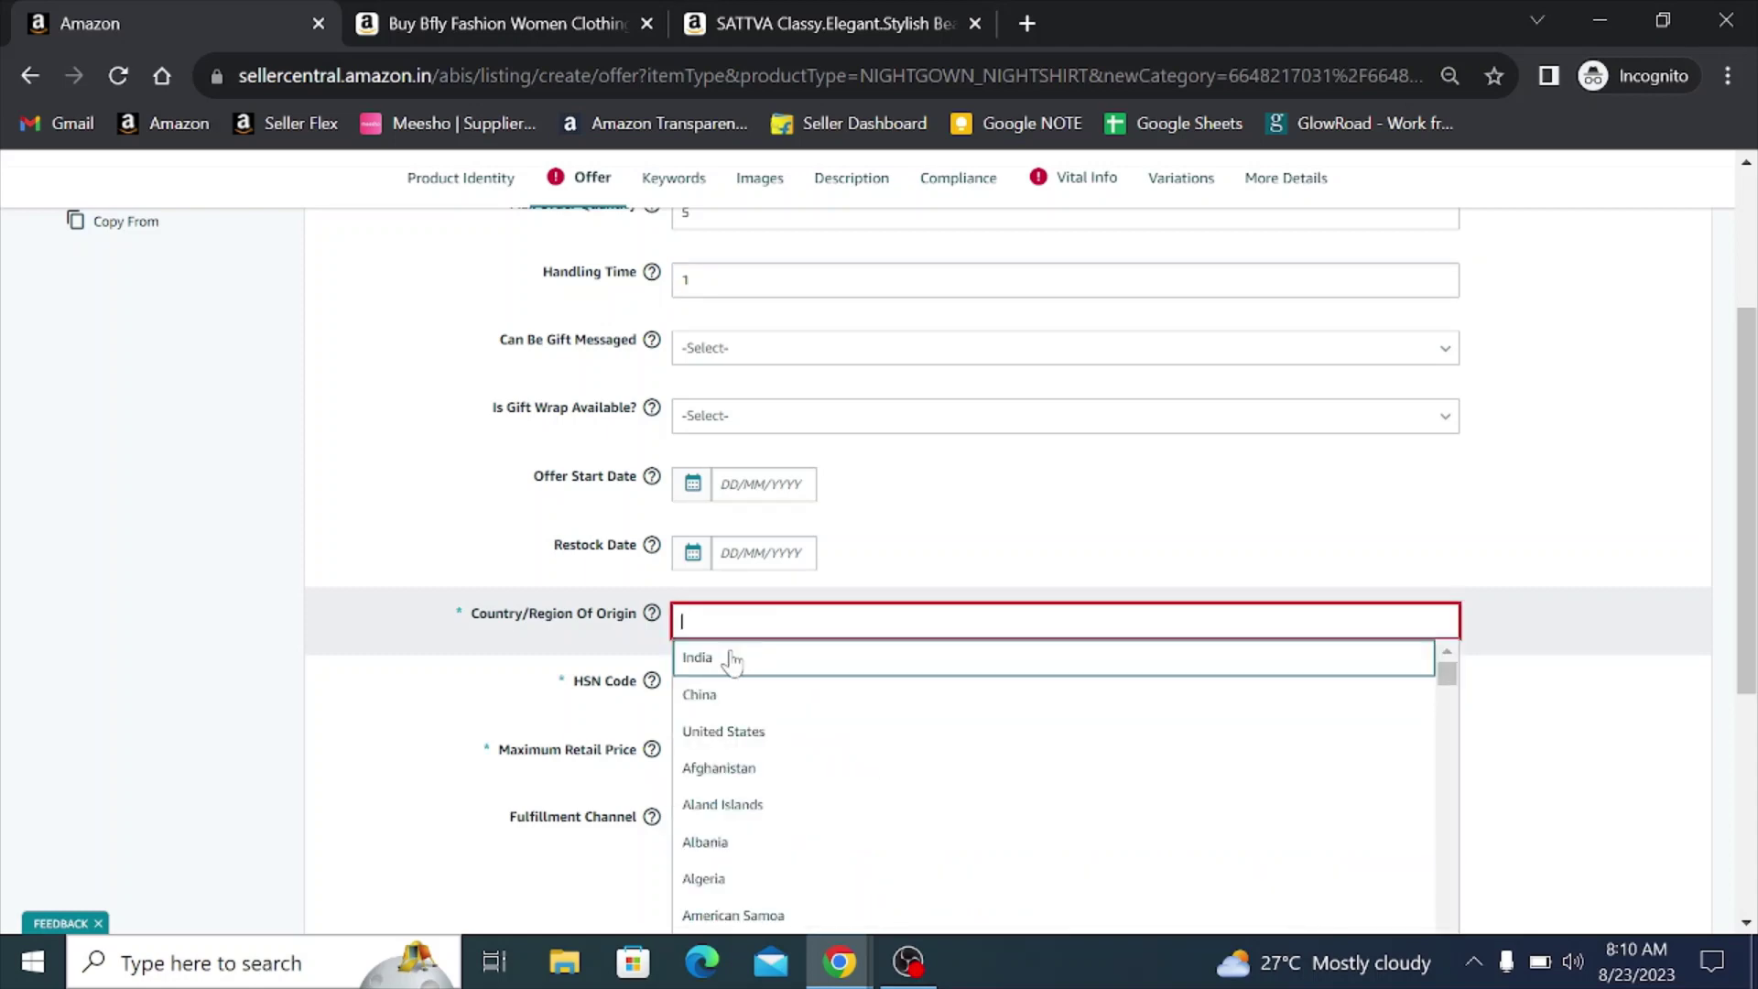
click(726, 658)
key(Tab)
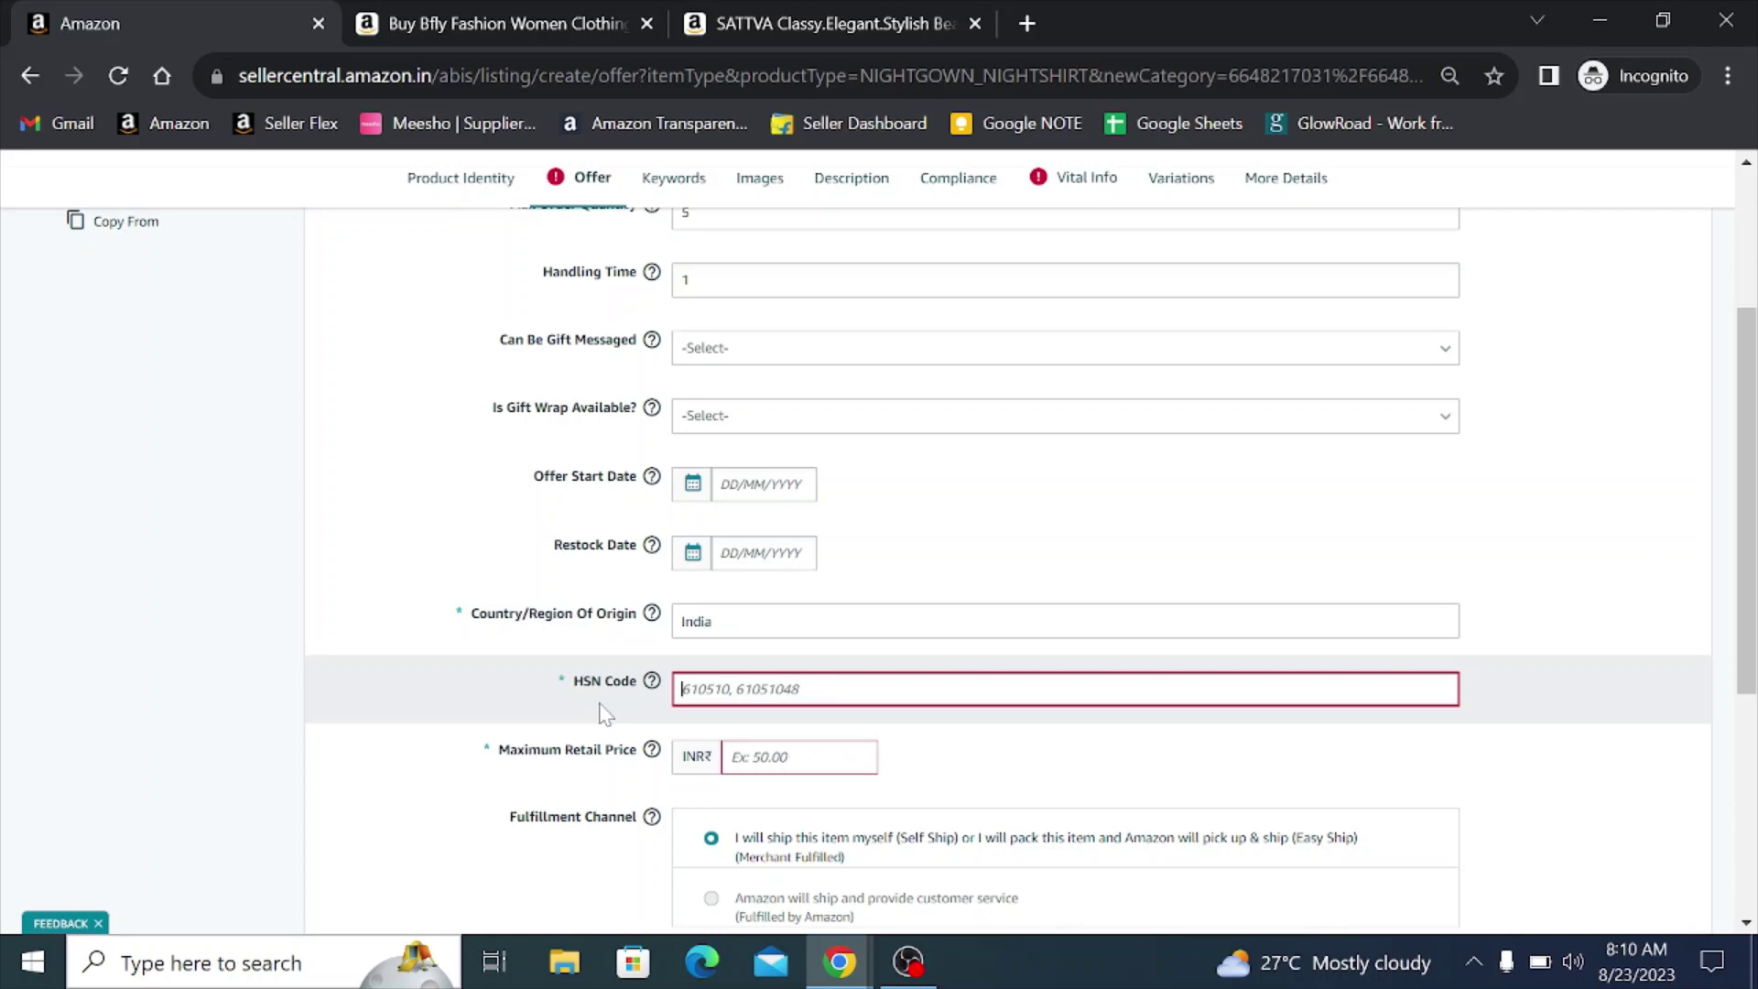
text(61)
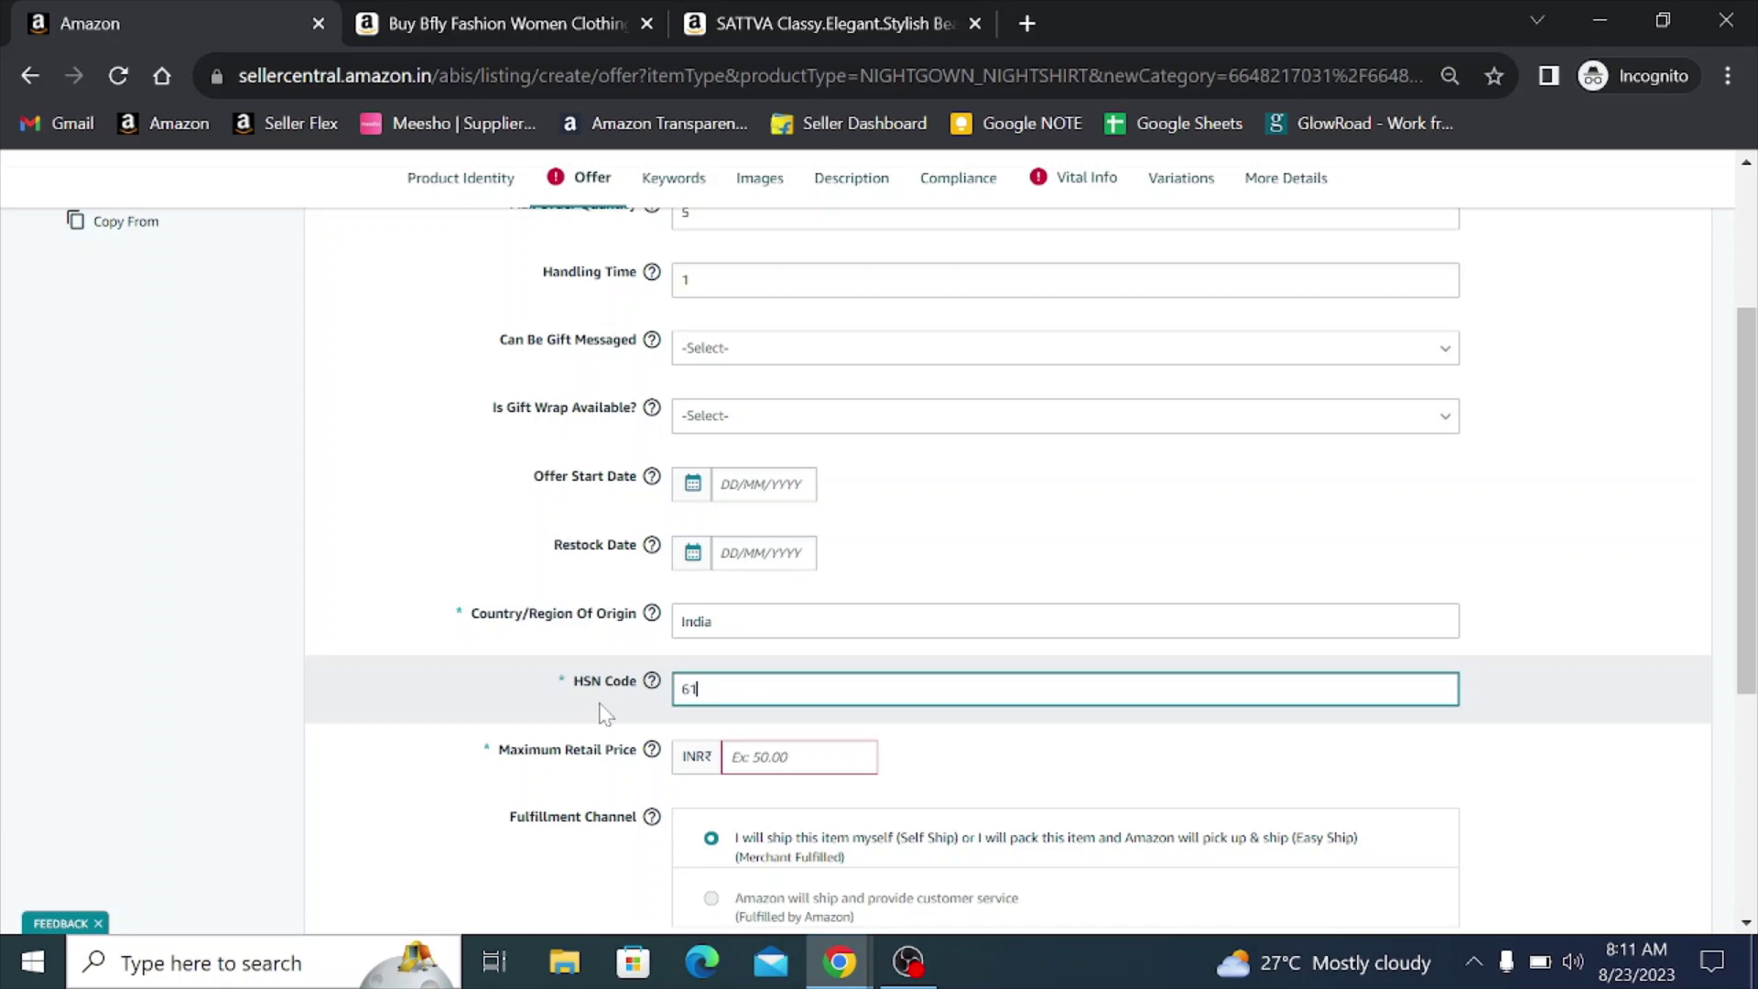
text(08)
key(Tab)
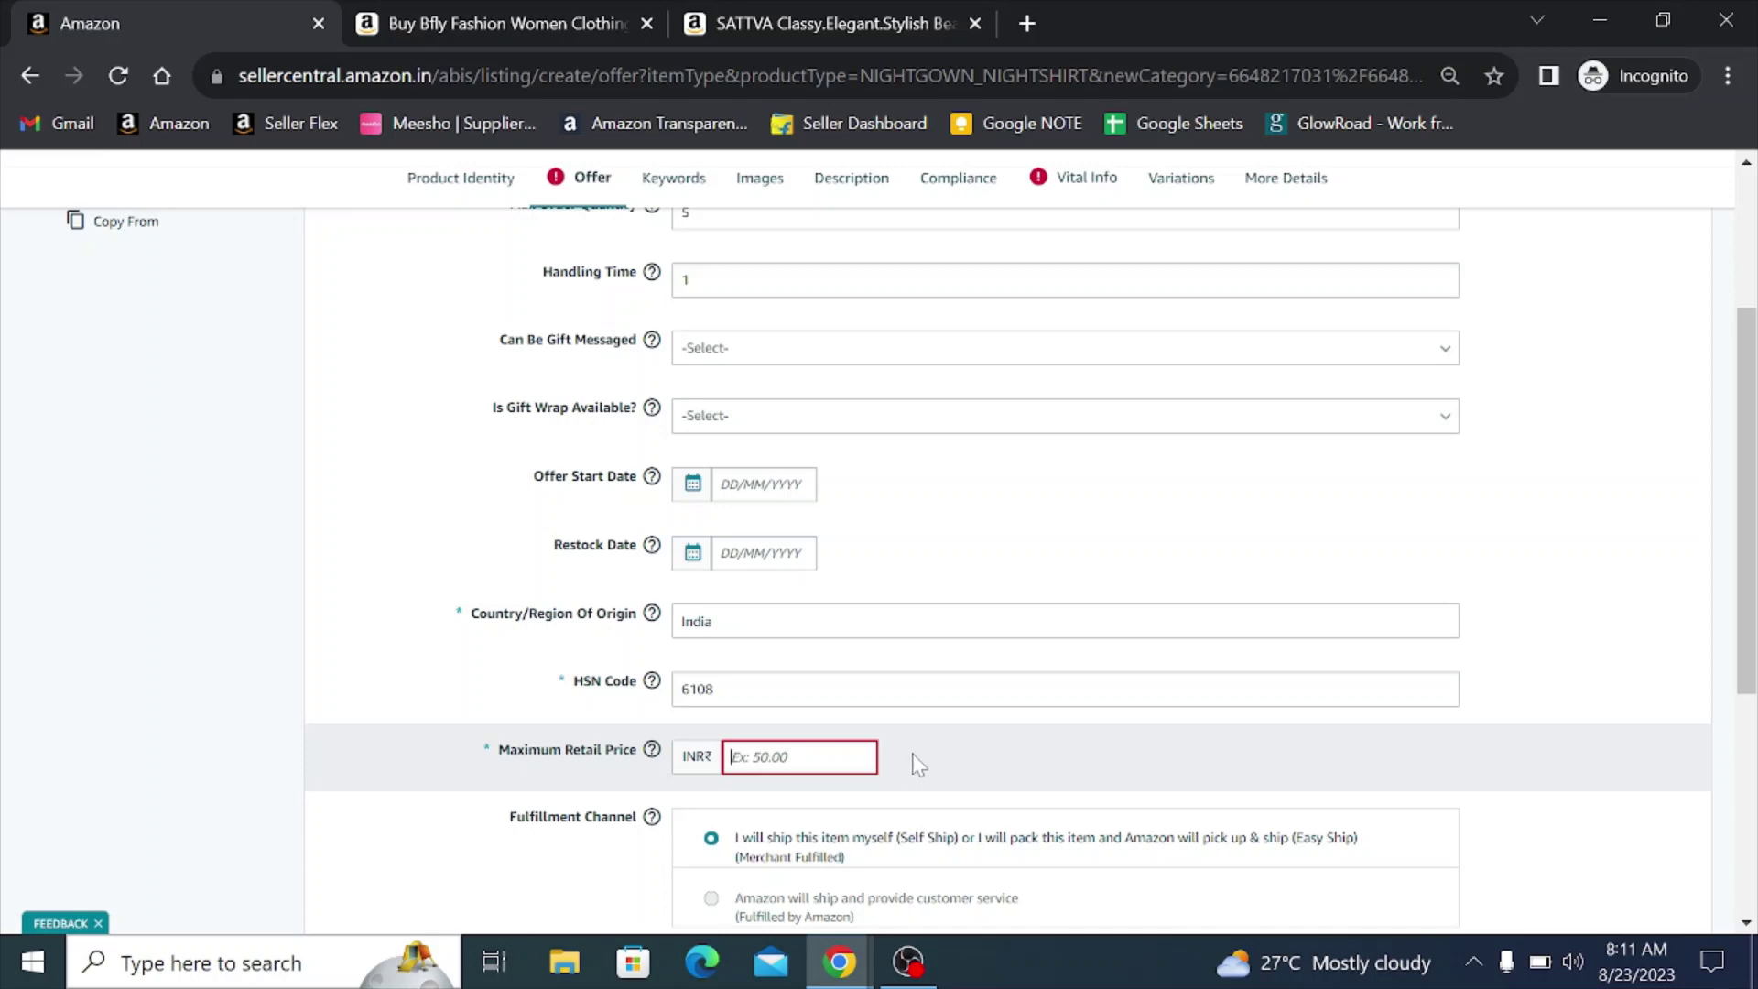
text(999.00)
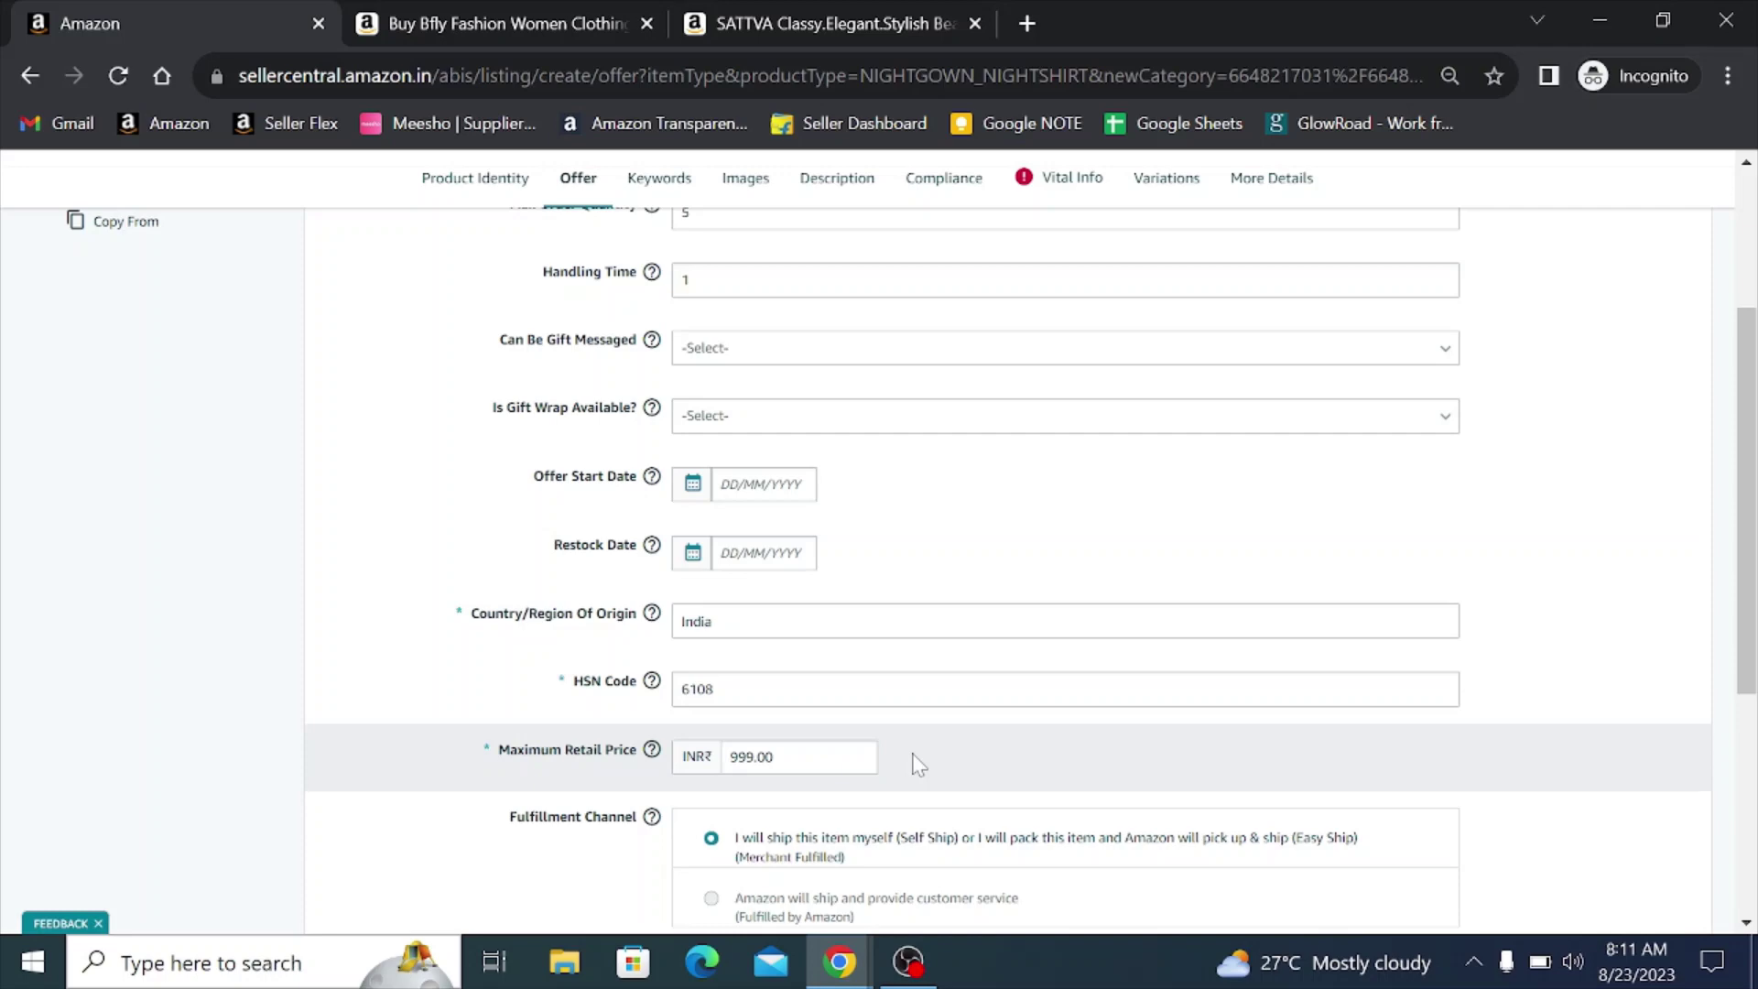
scroll(915, 751, up, 4)
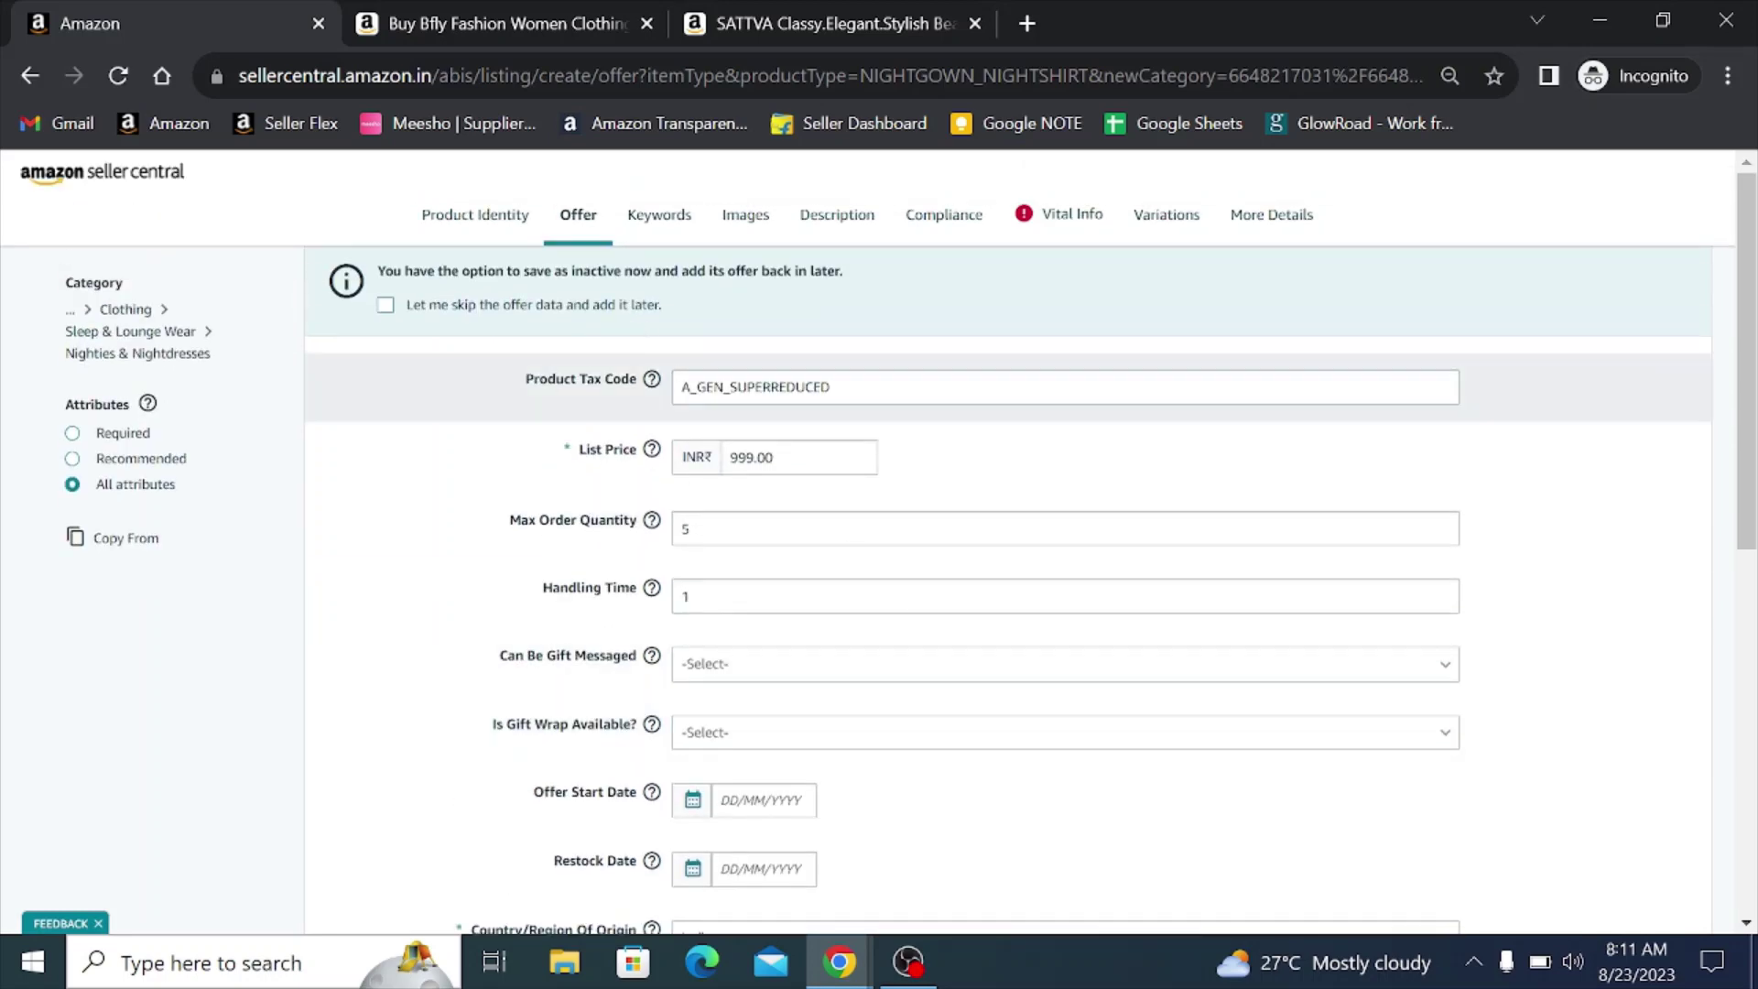
- Open the listing's Keywords section, then go to the Amazon.in tab's search box
click(655, 220)
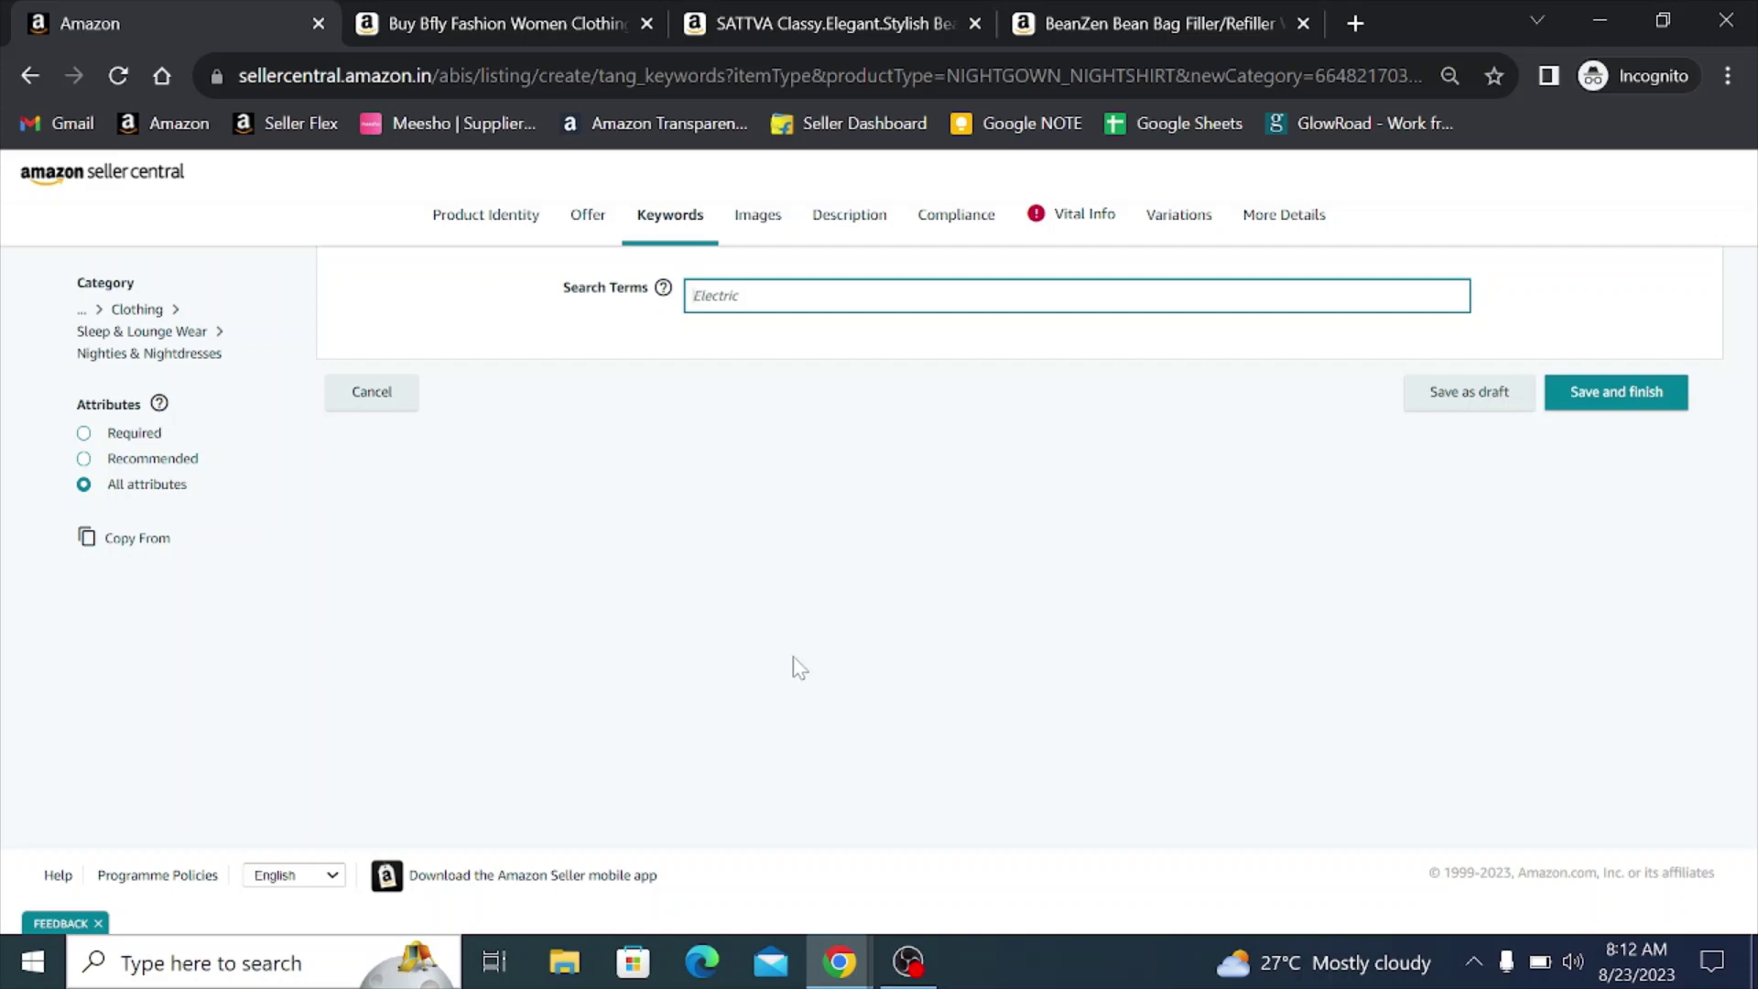
click(1062, 18)
click(849, 174)
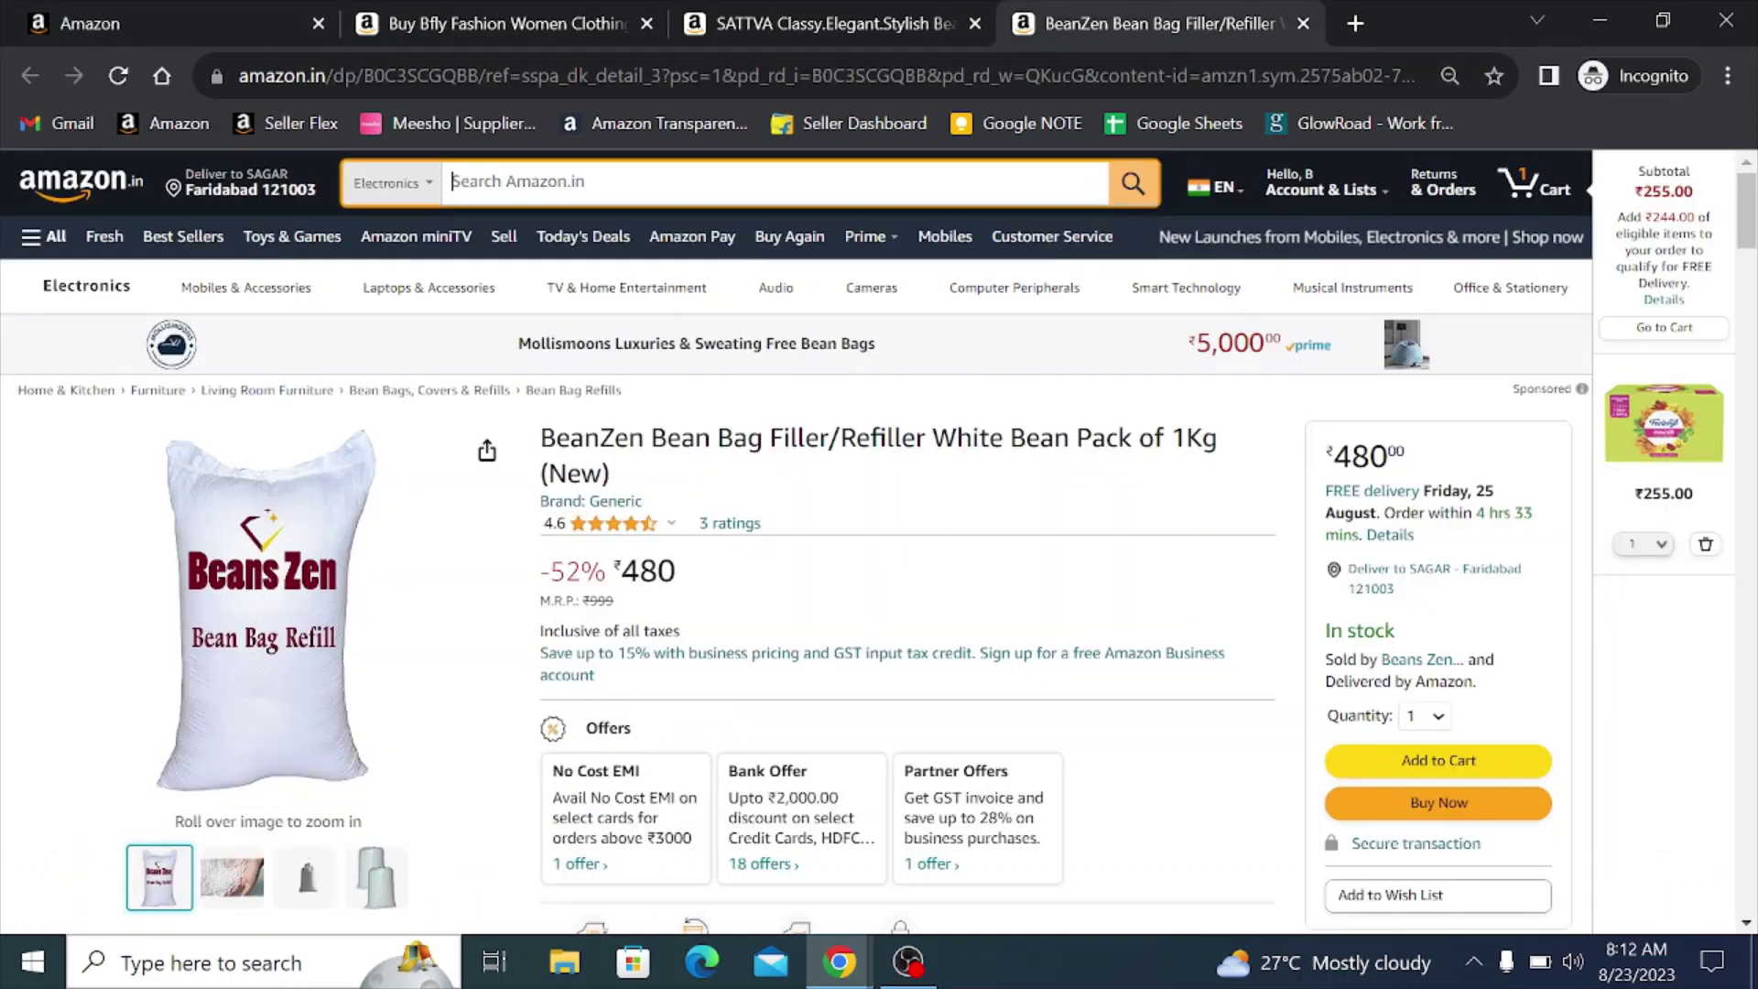
- Search Amazon.in for 'nighty' and browse the results
text(nighty)
key(Return)
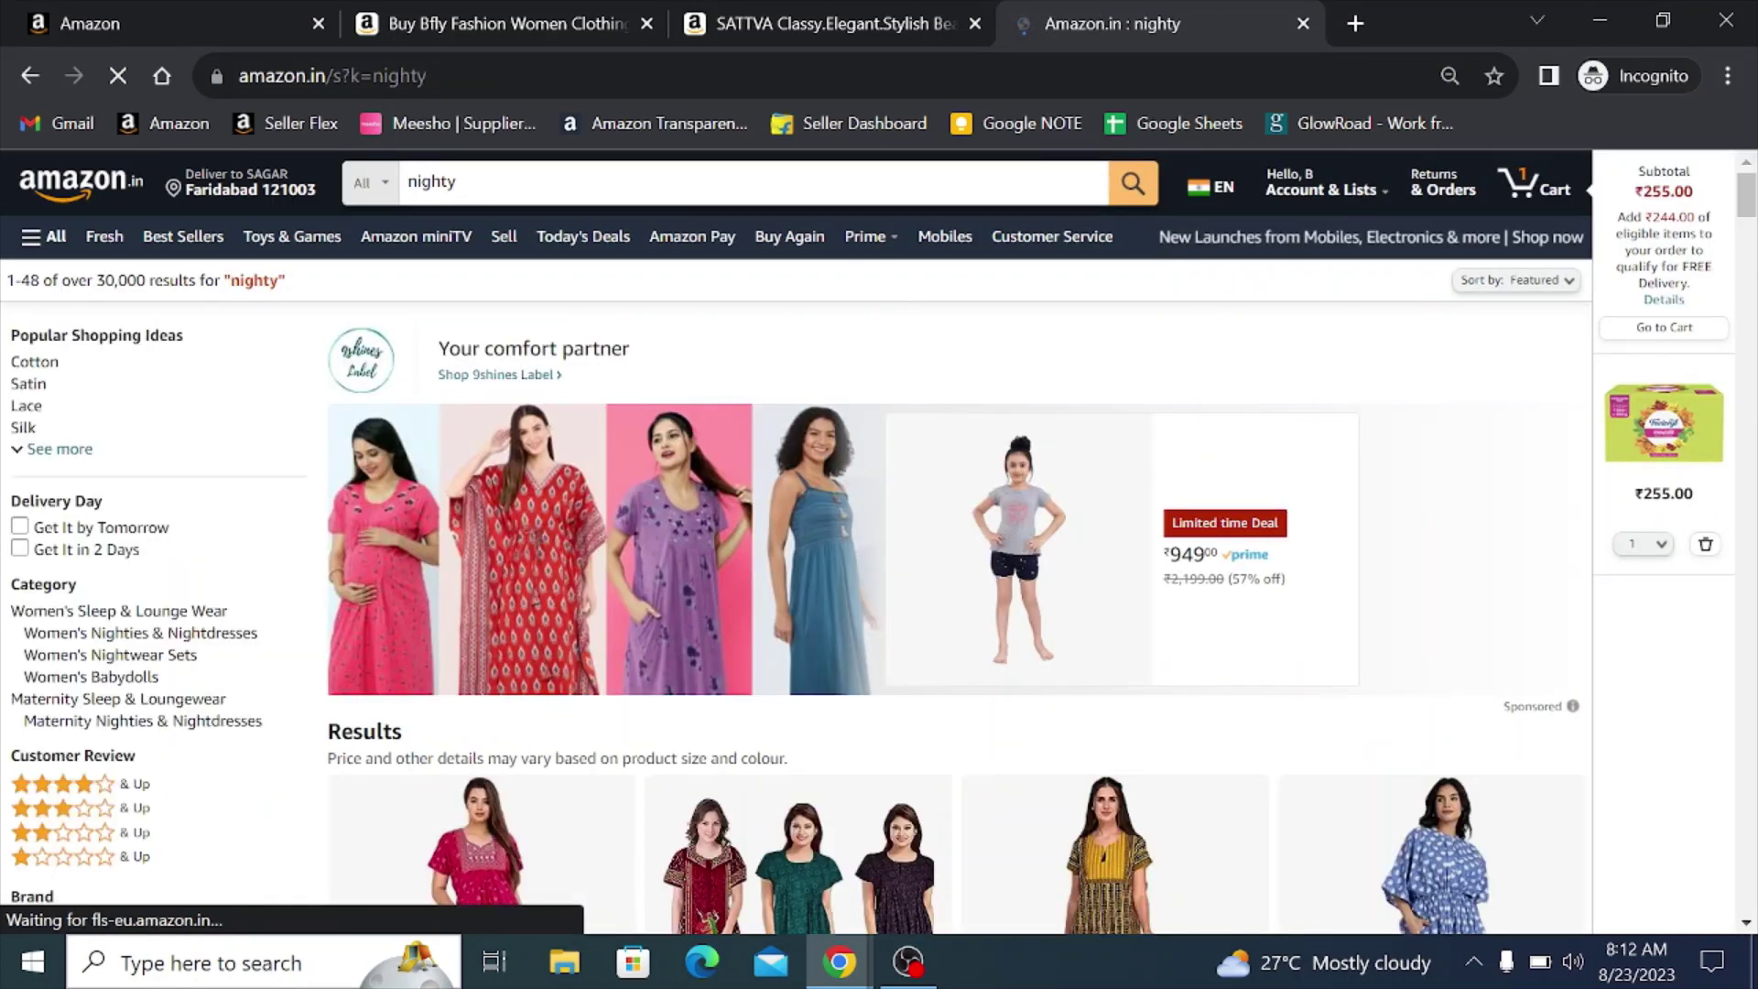
scroll(673, 700, down, 3)
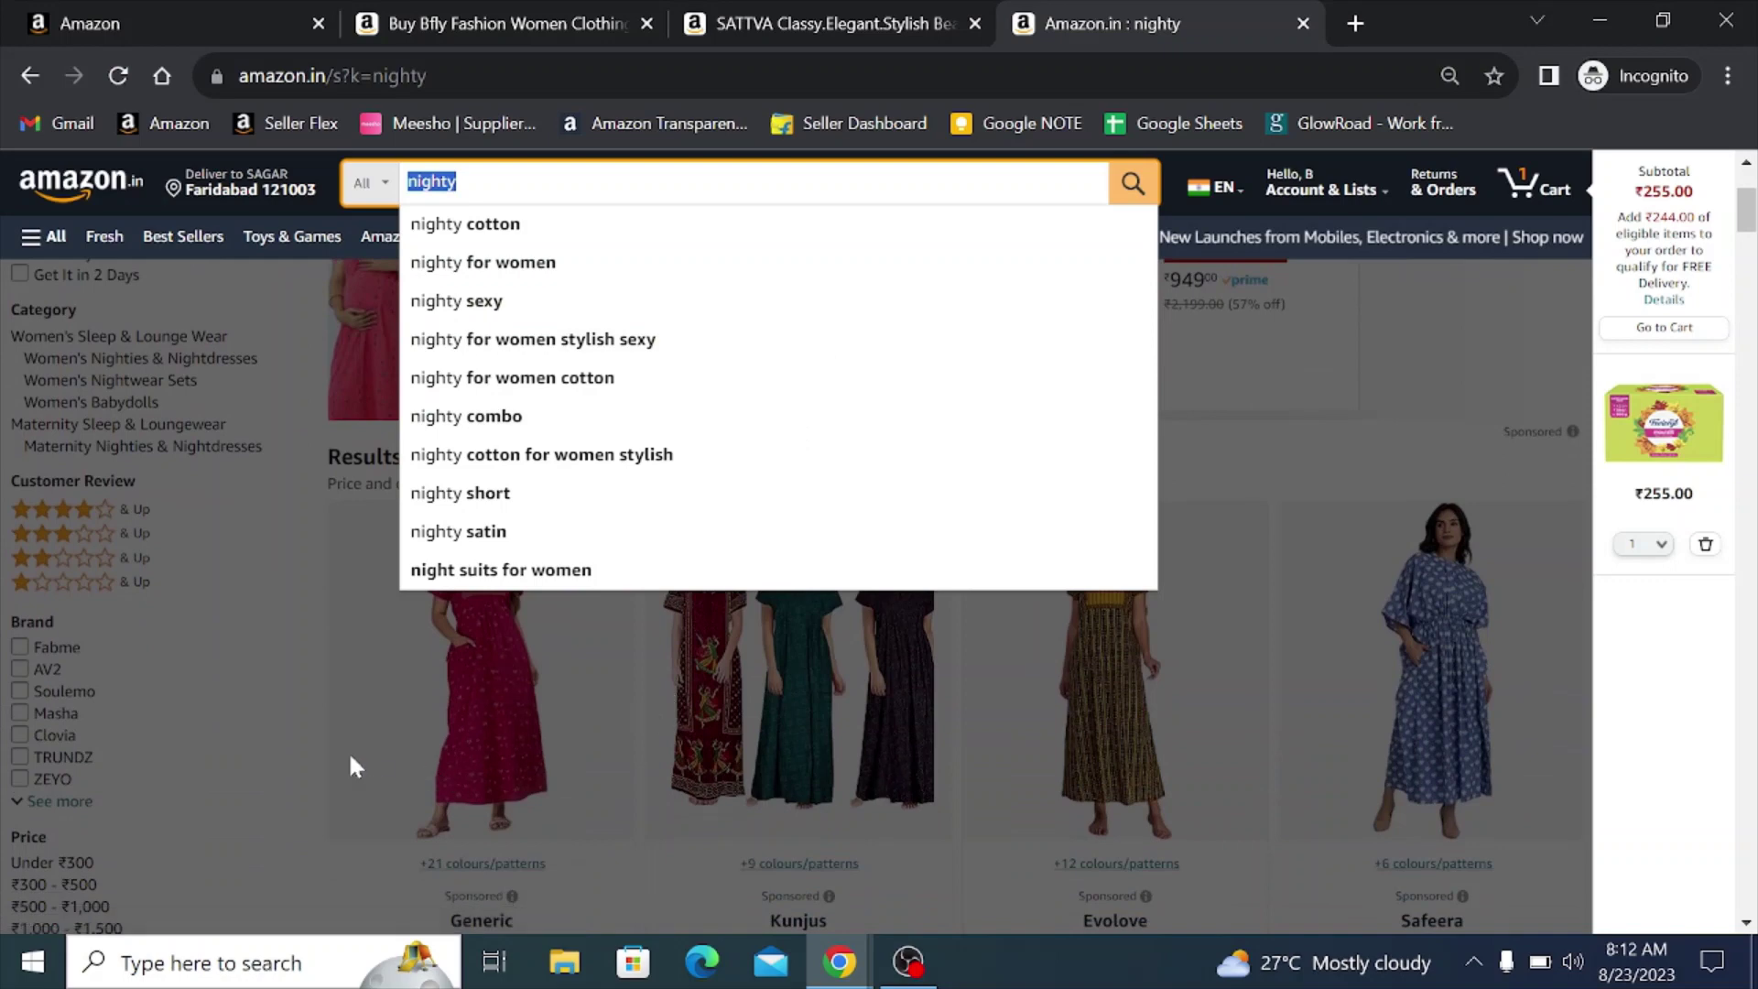
click(302, 745)
click(455, 182)
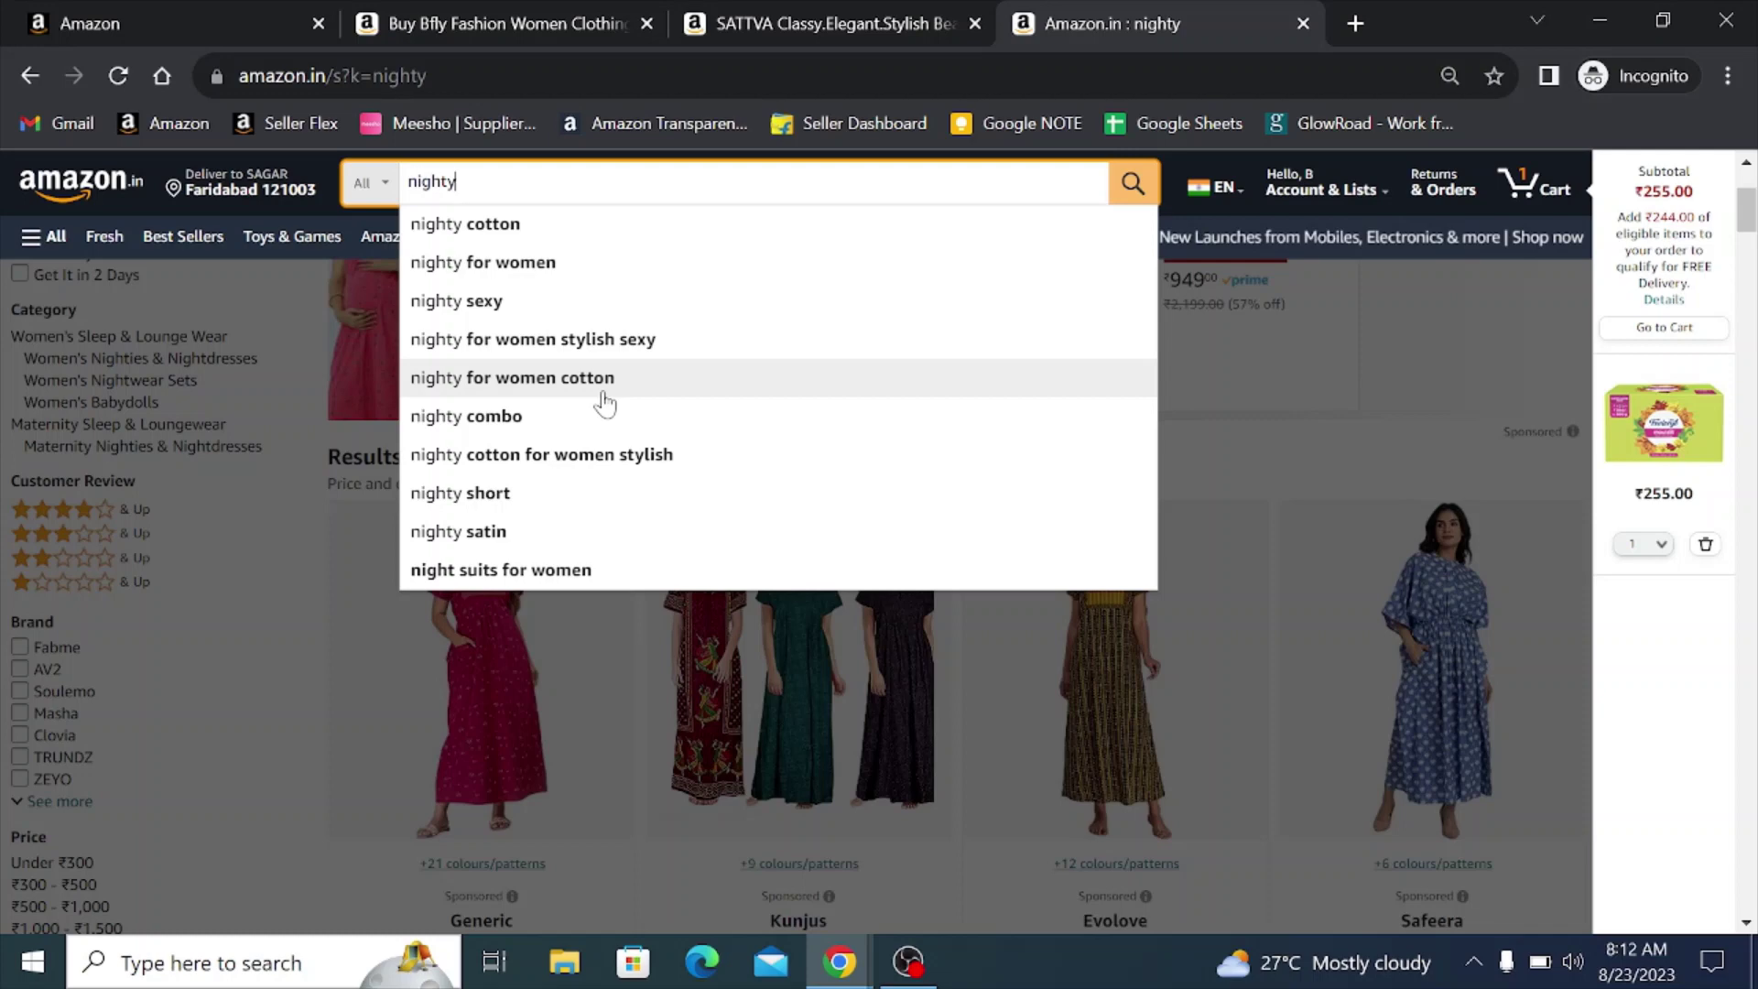
- Copy the 'satin lycra leggings for women' suggestion into the listing's Search Terms
key(BackSpace)
key(BackSpace)
key(BackSpace)
key(BackSpace)
key(BackSpace)
key(BackSpace)
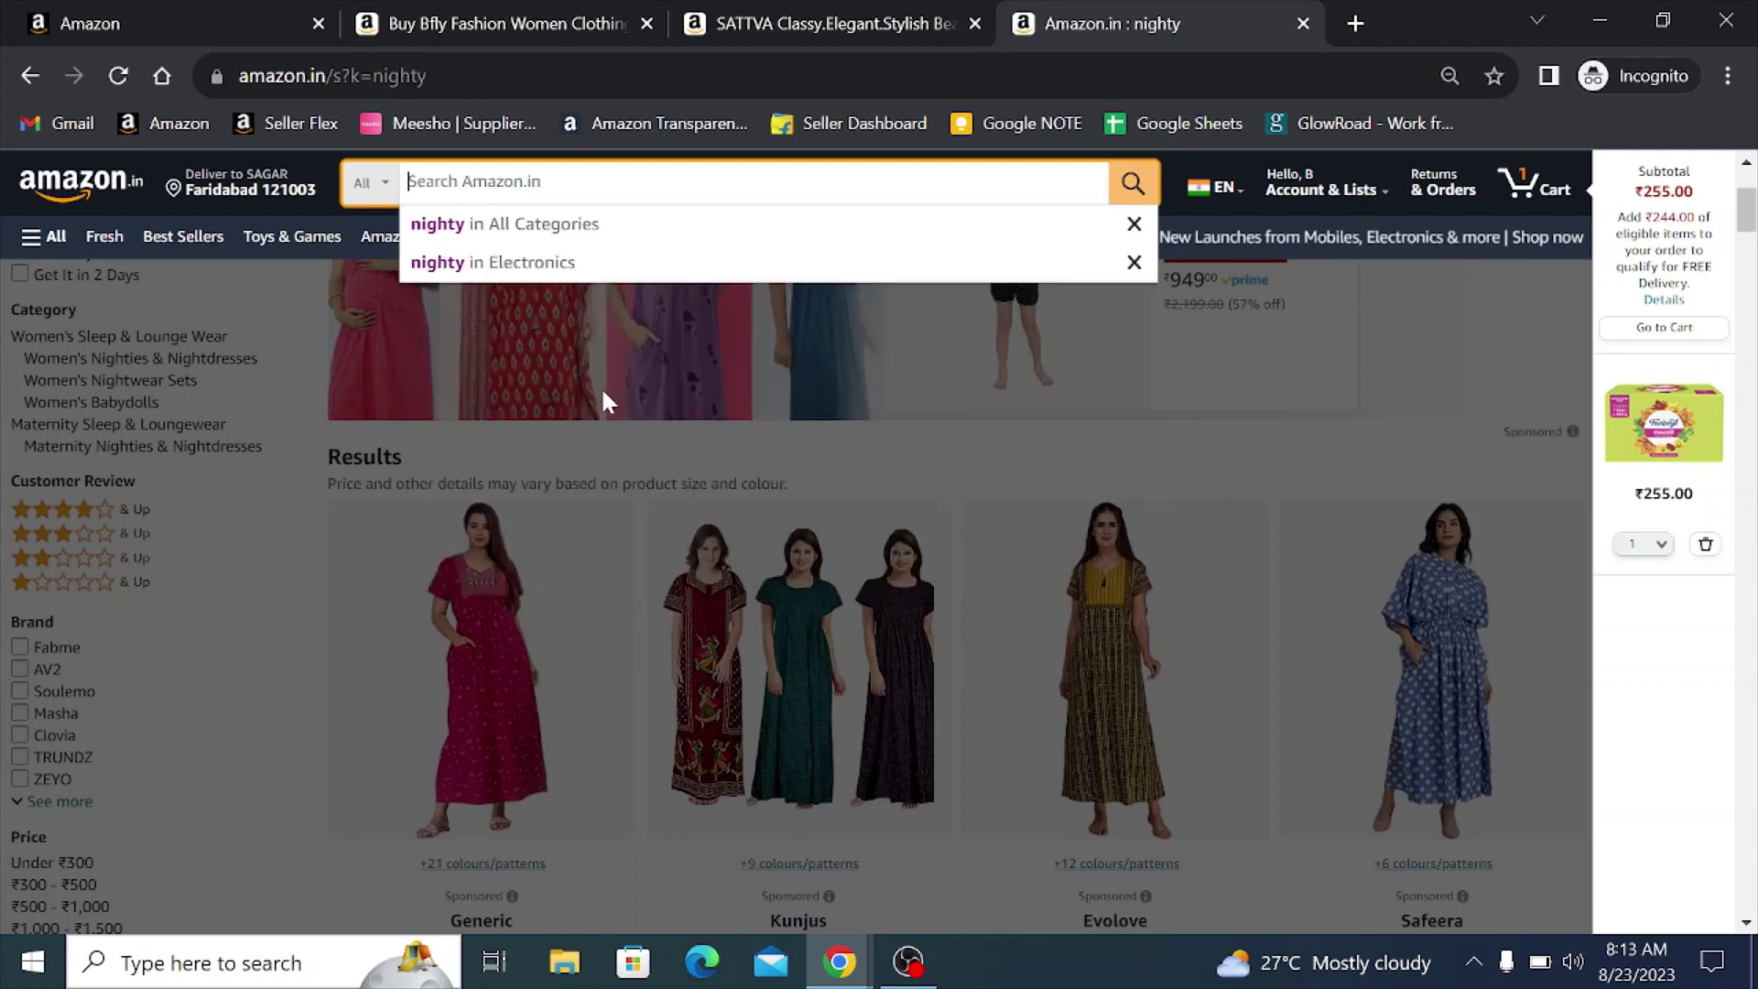
text(satin )
text(lu)
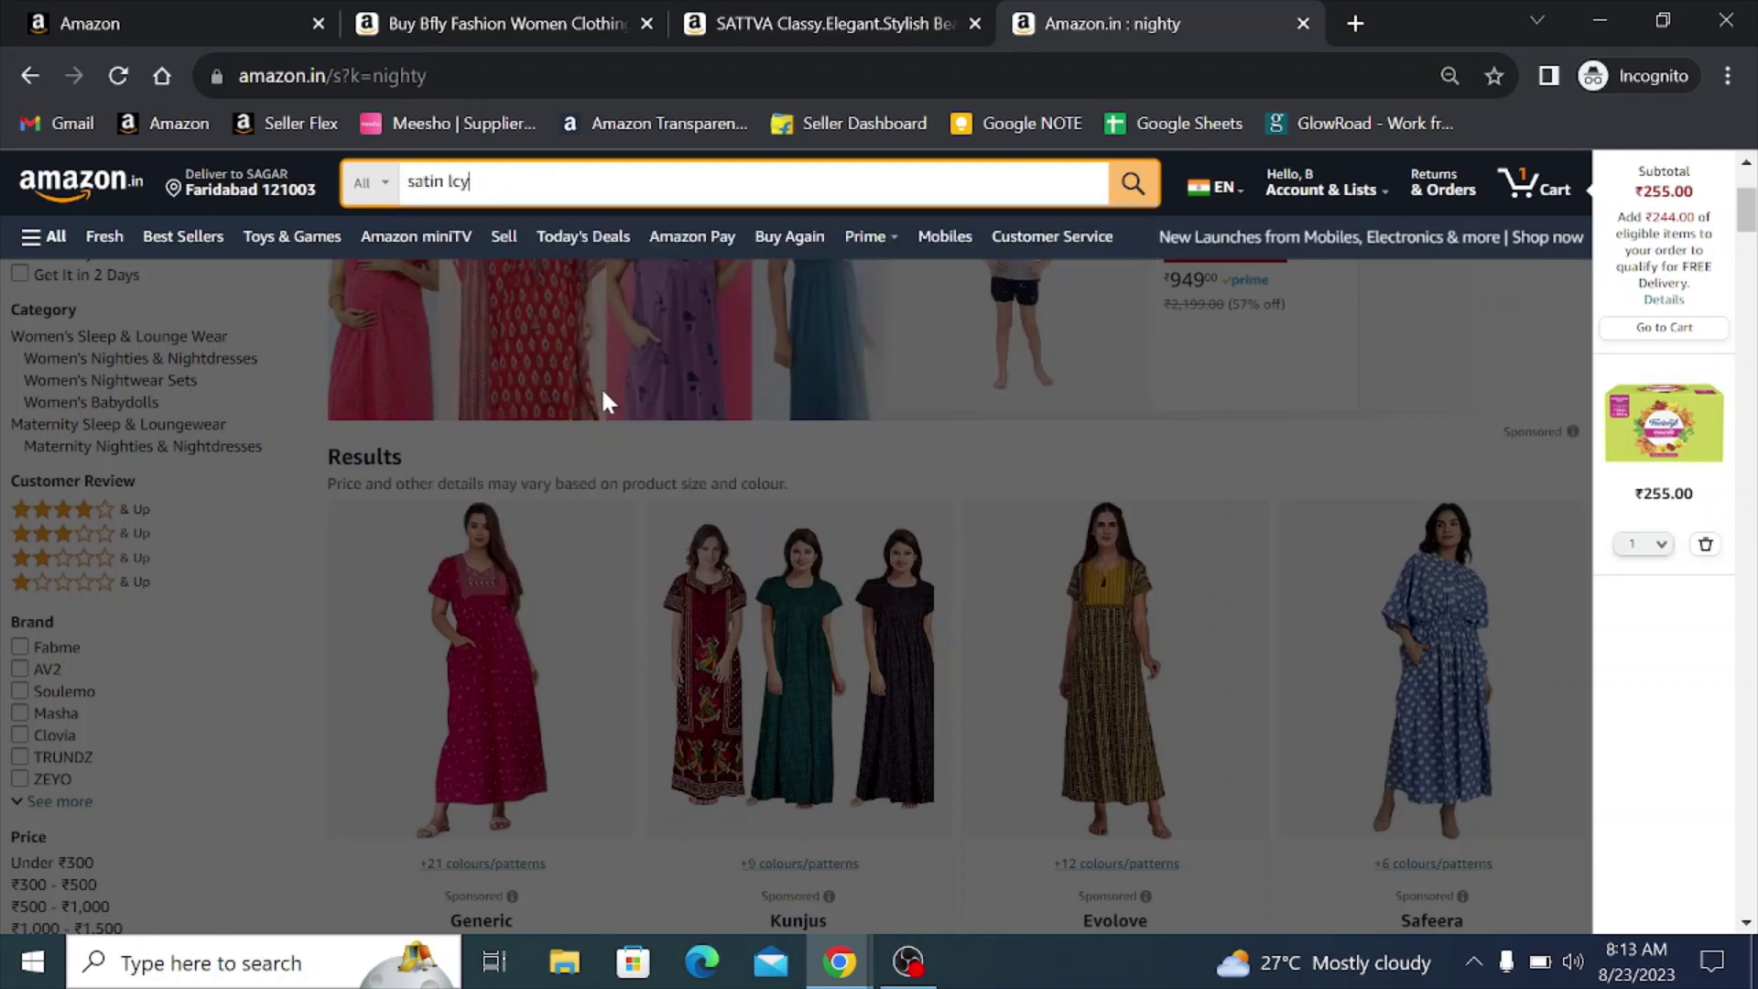
key(BackSpace)
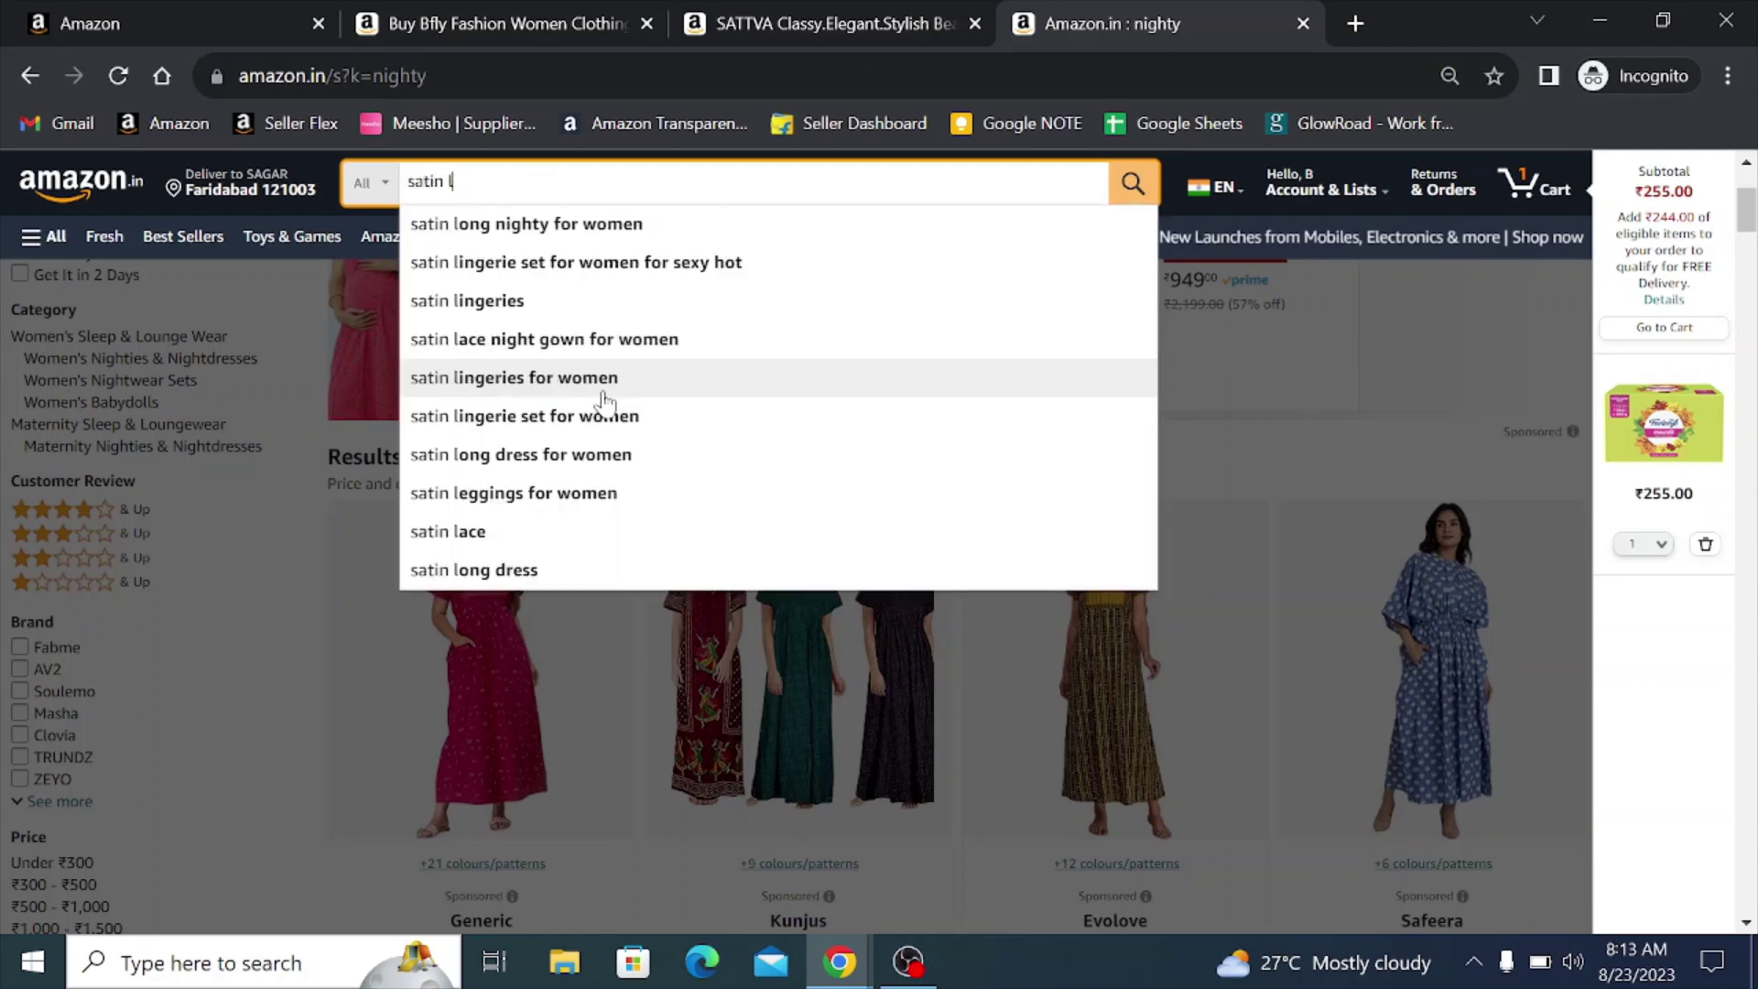
text(yc)
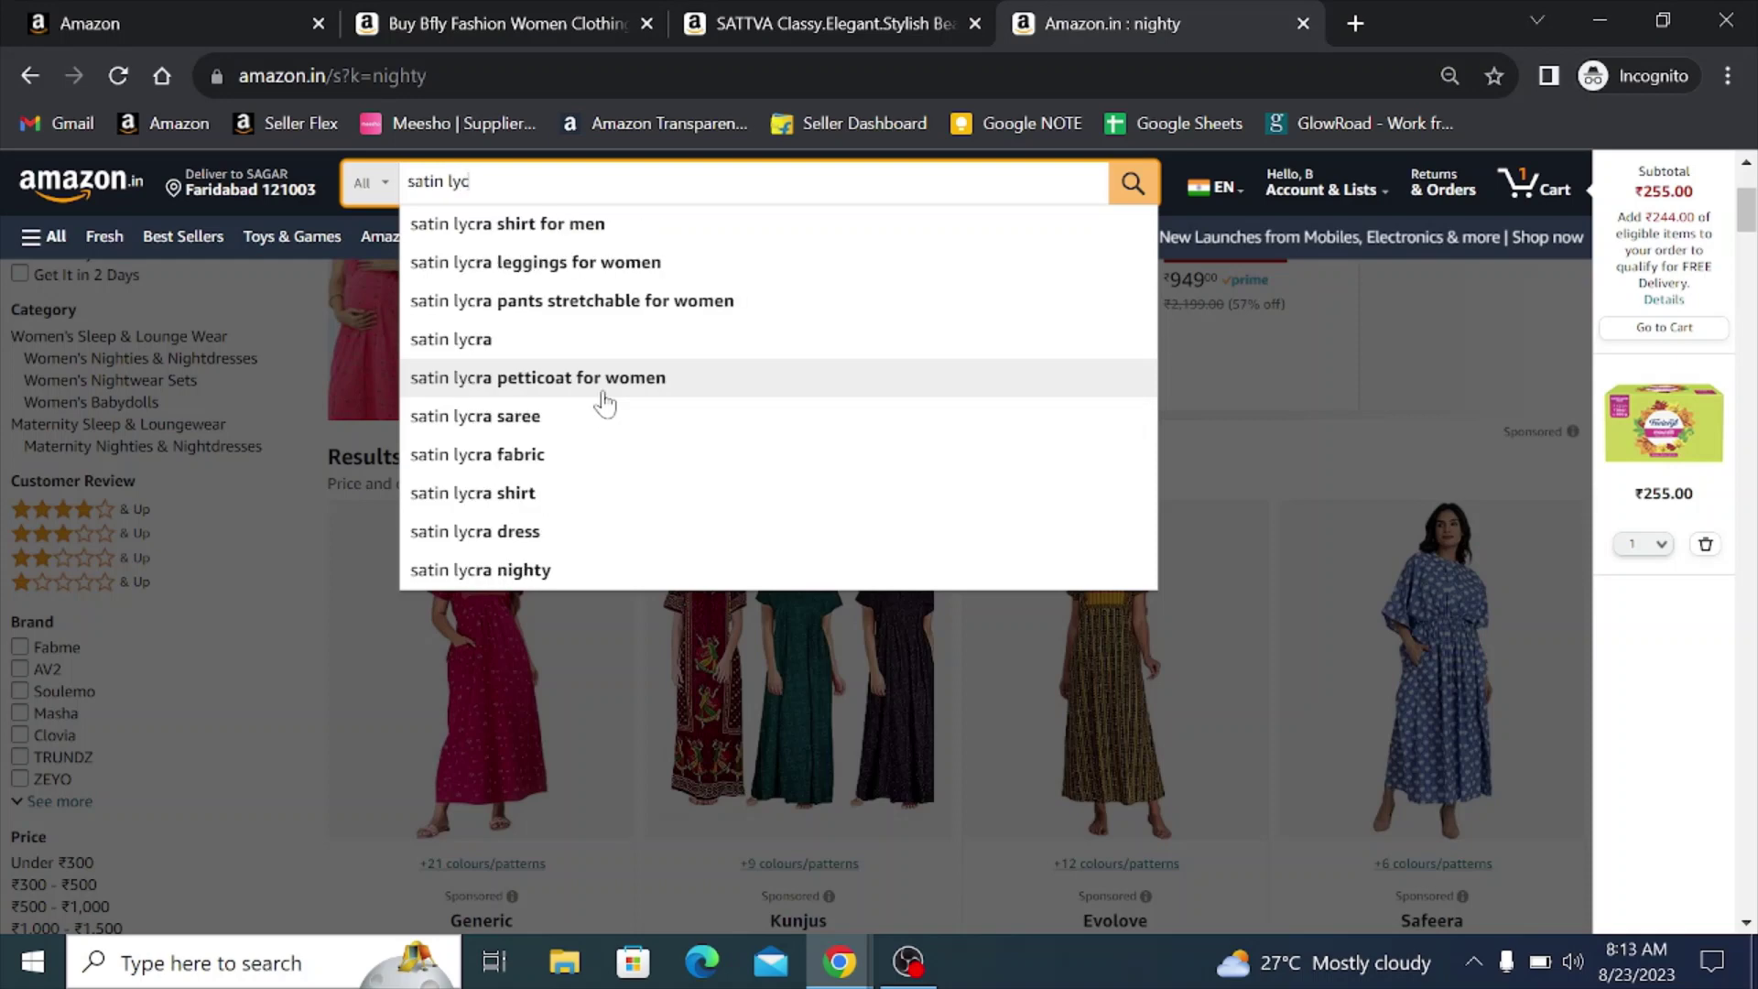
key(Down)
key(Down)
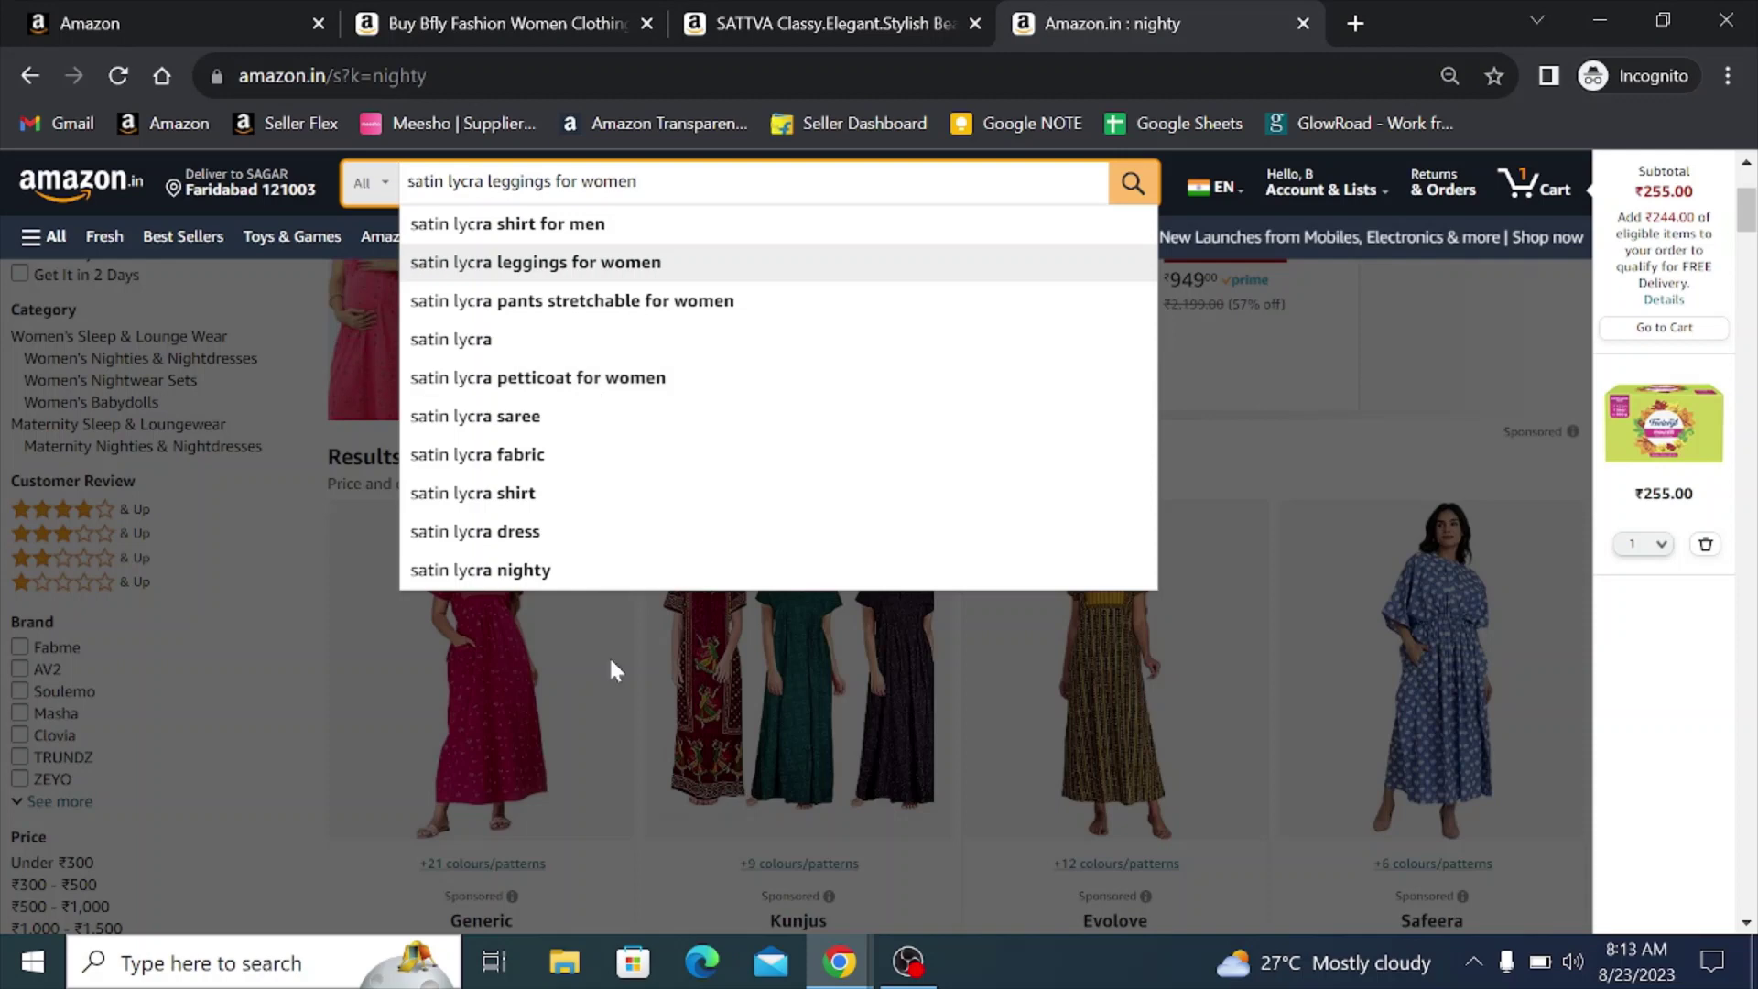
drag(637, 181, 407, 182)
key(ctrl+c)
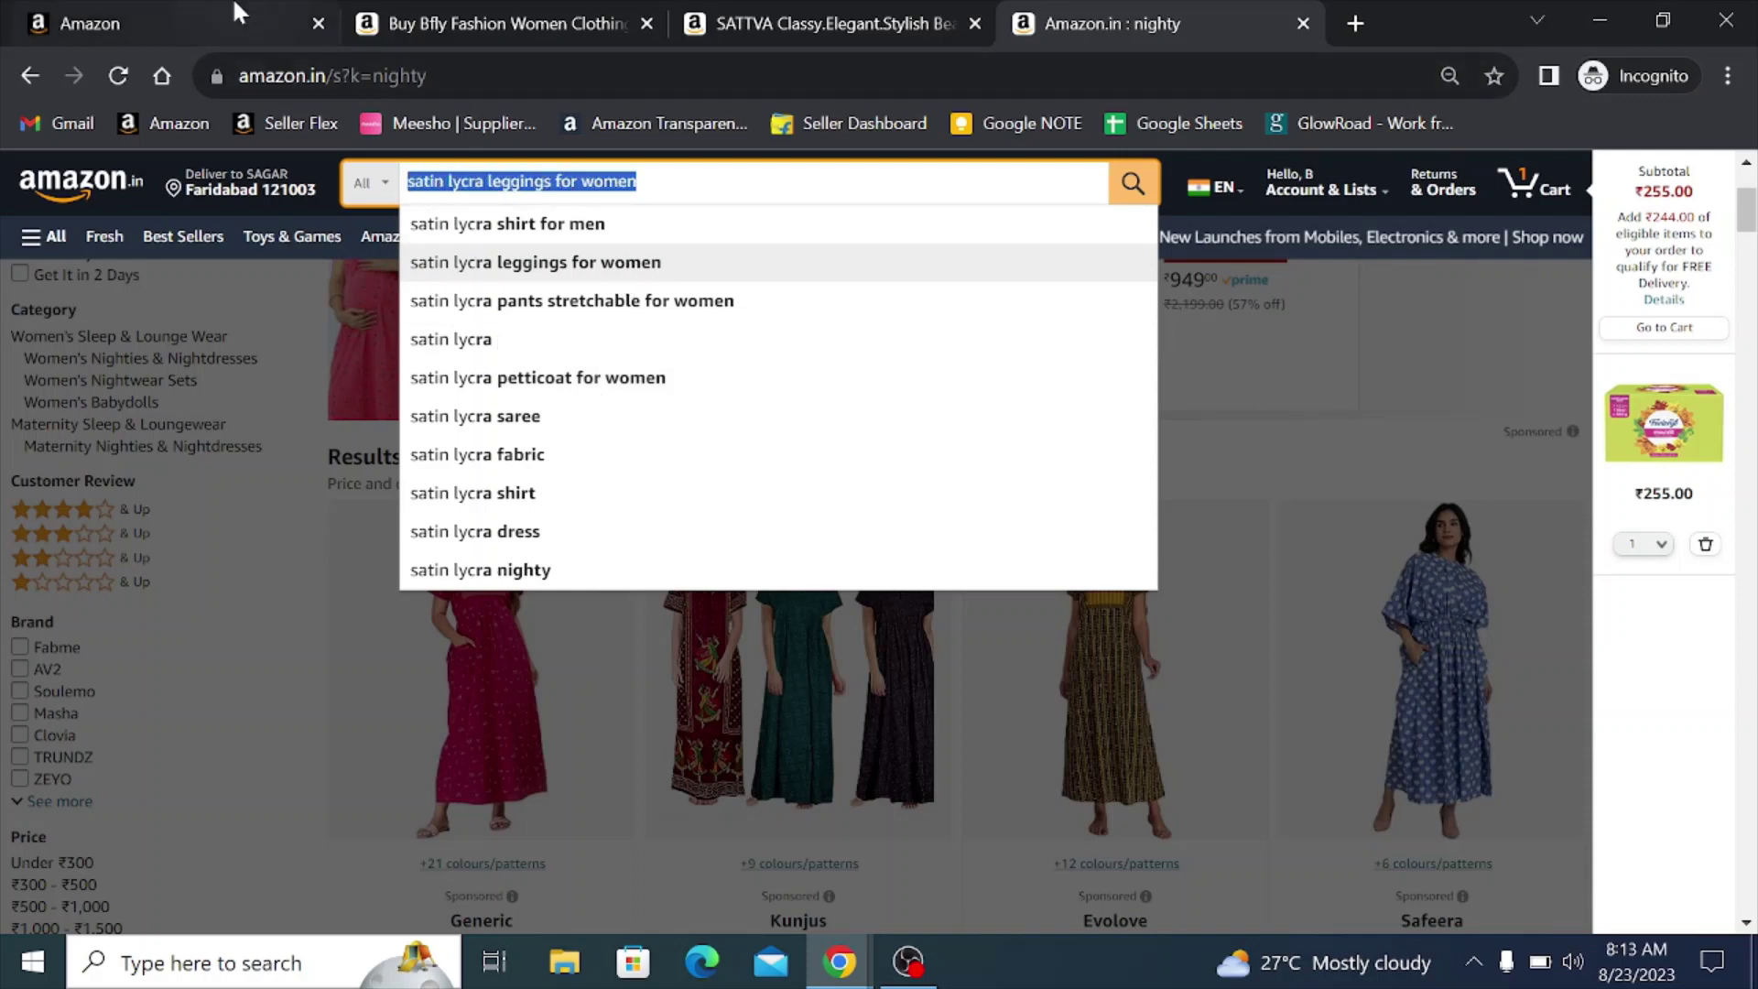
click(235, 19)
key(ctrl+v)
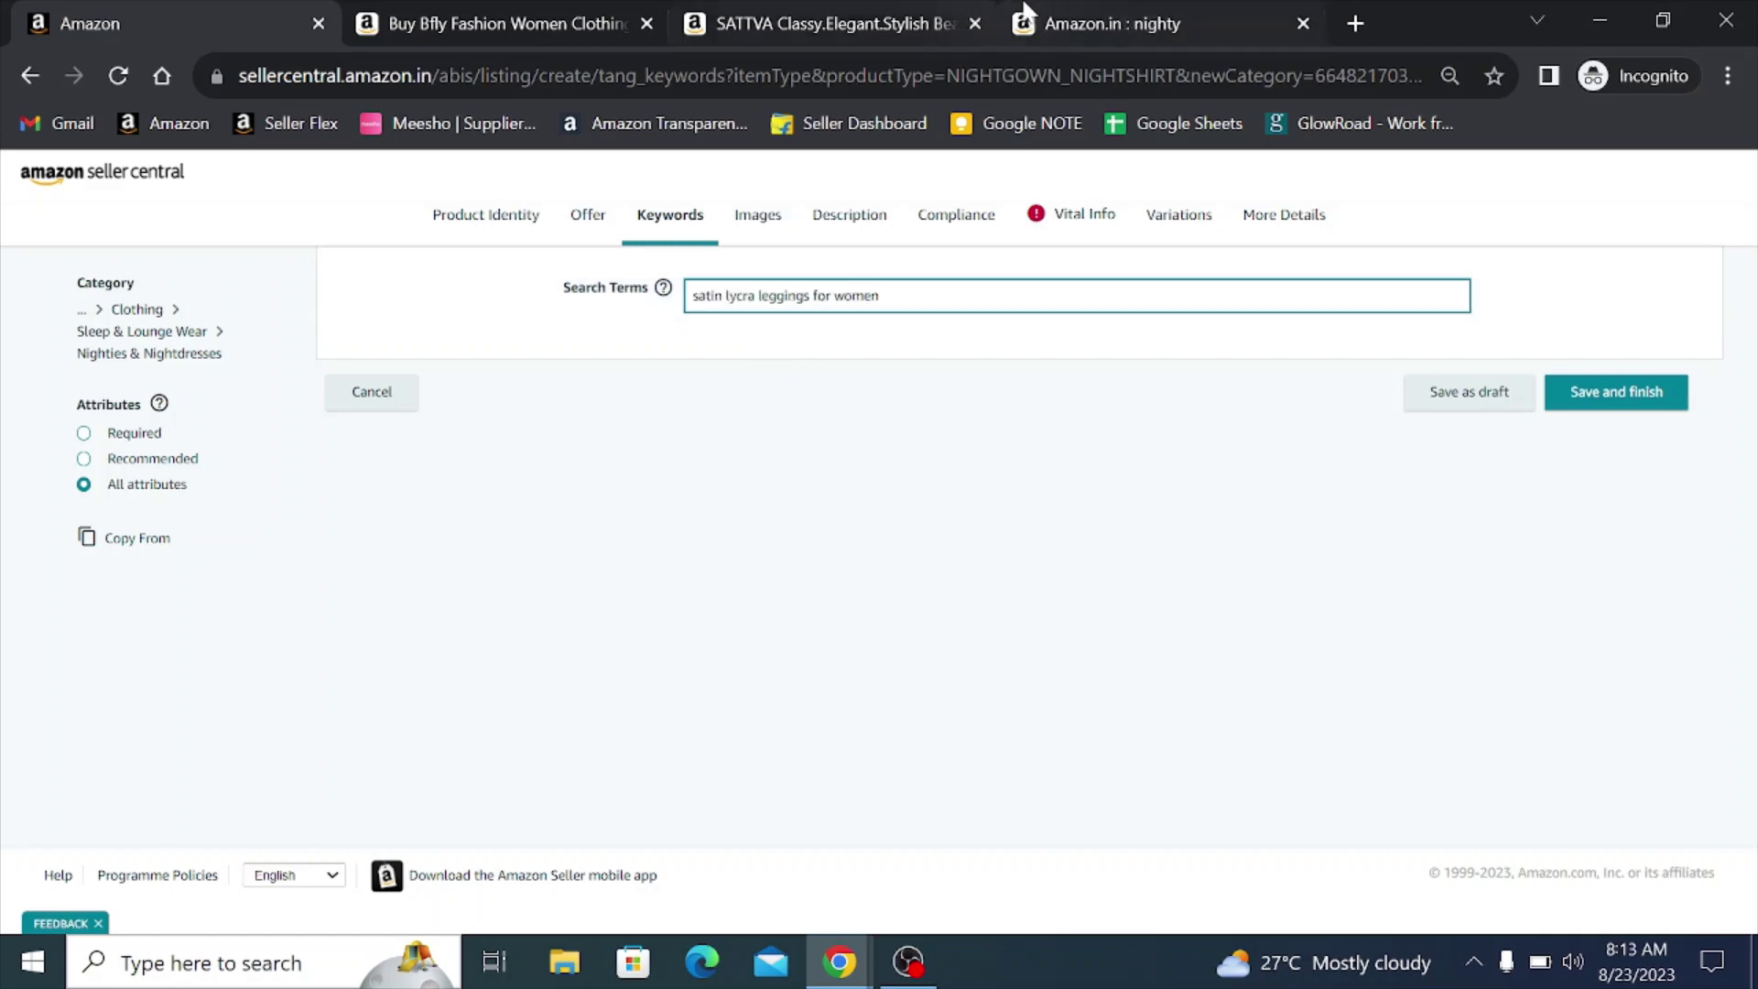
- Copy the 'satin lycra saree' suggestion and add it to Search Terms
click(1118, 19)
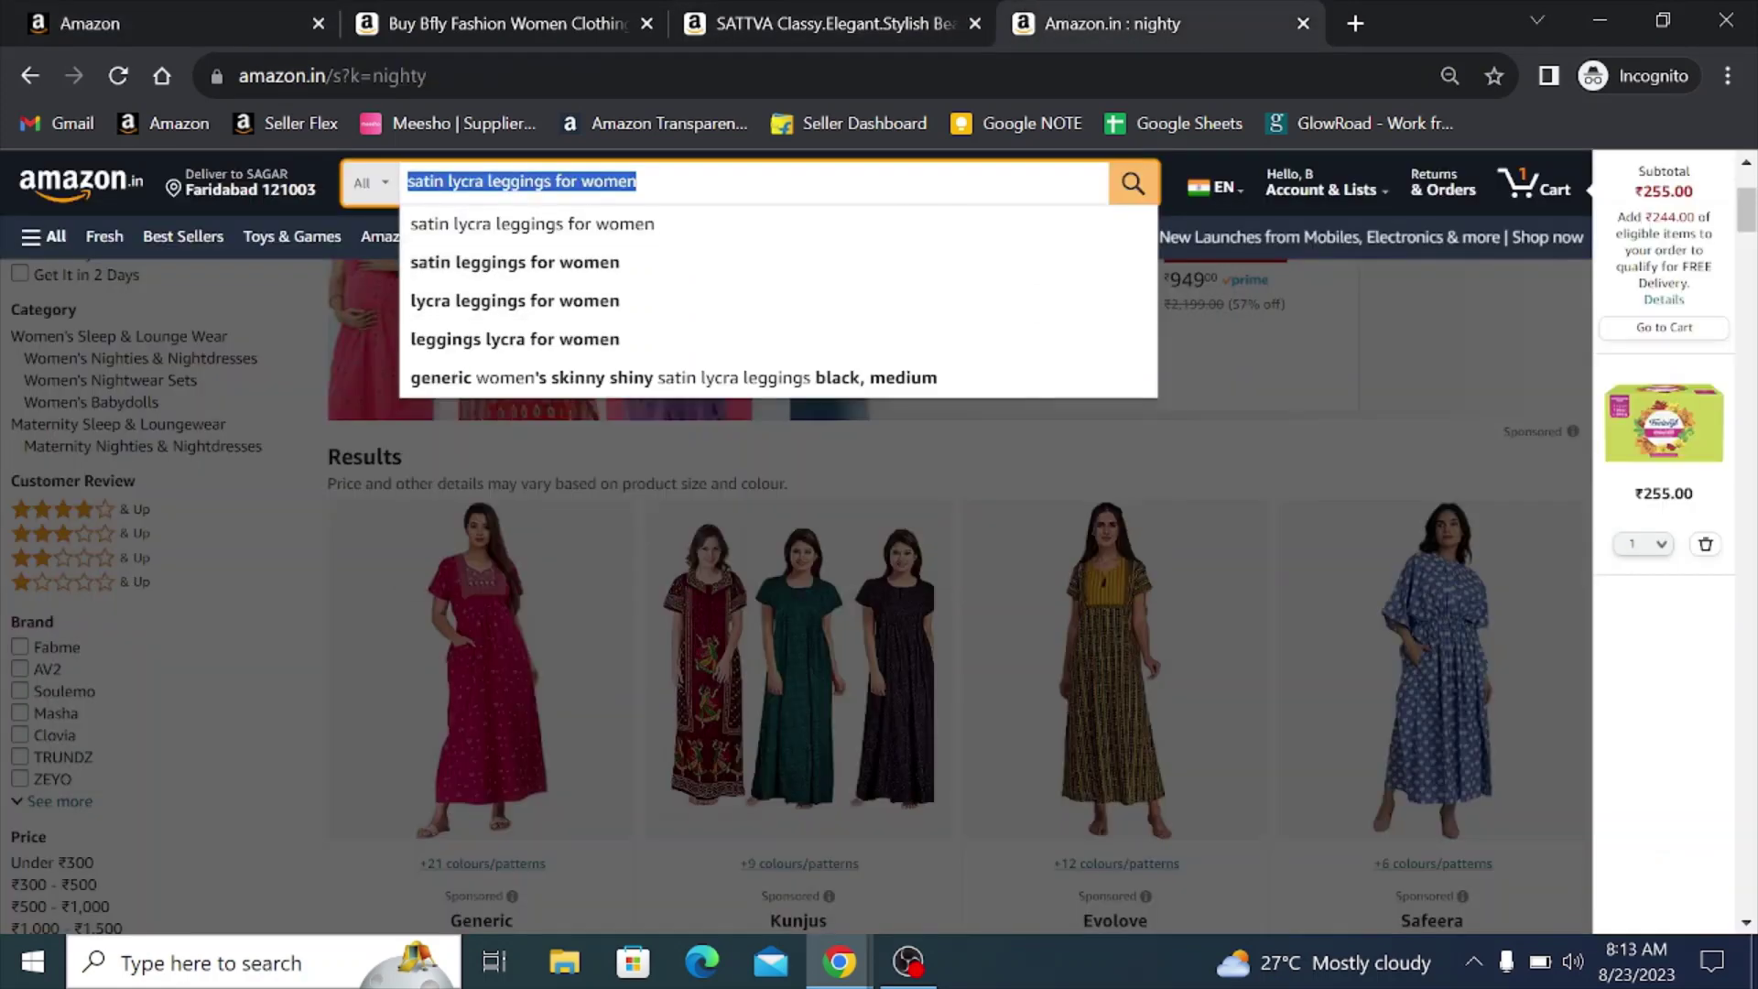
scroll(980, 265, down, 1)
scroll(980, 266, down, 5)
key(End)
key(BackSpace)
key(BackSpace)
key(BackSpace)
key(BackSpace)
key(BackSpace)
key(BackSpace)
key(BackSpace)
key(BackSpace)
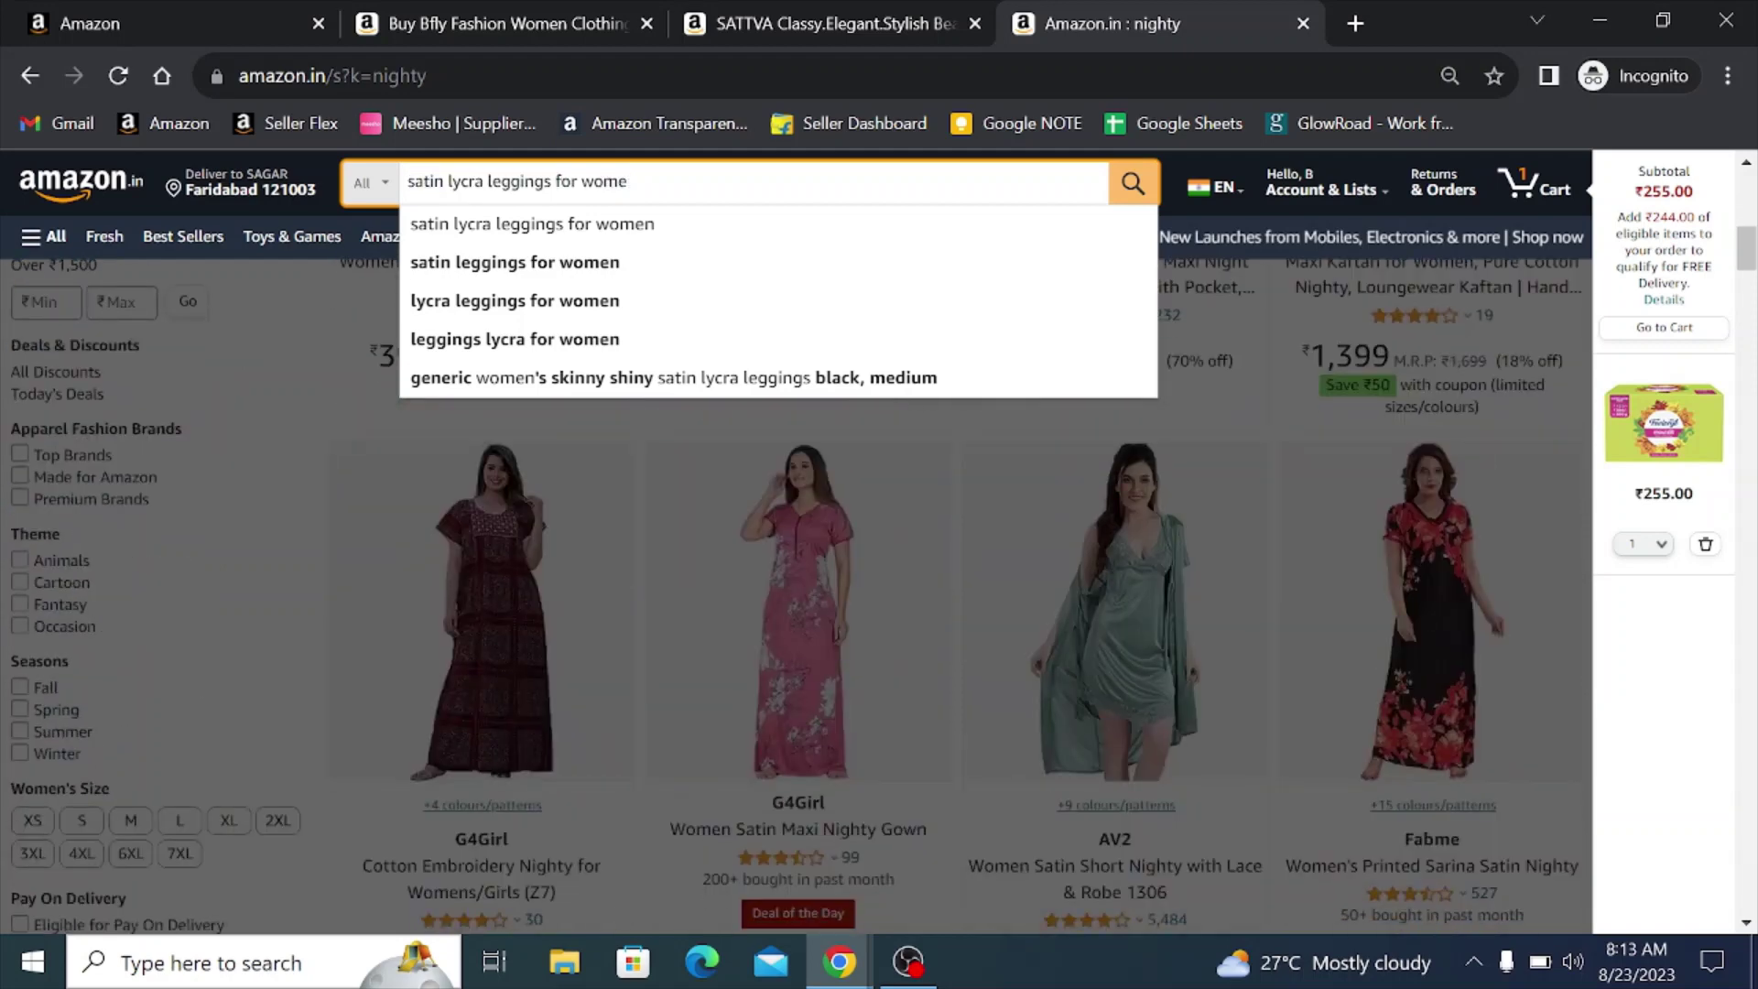
key(BackSpace)
key(BackSpace)
key(BackSpace)
key(BackSpace)
key(BackSpace)
key(BackSpace)
key(BackSpace)
key(BackSpace)
key(BackSpace)
key(BackSpace)
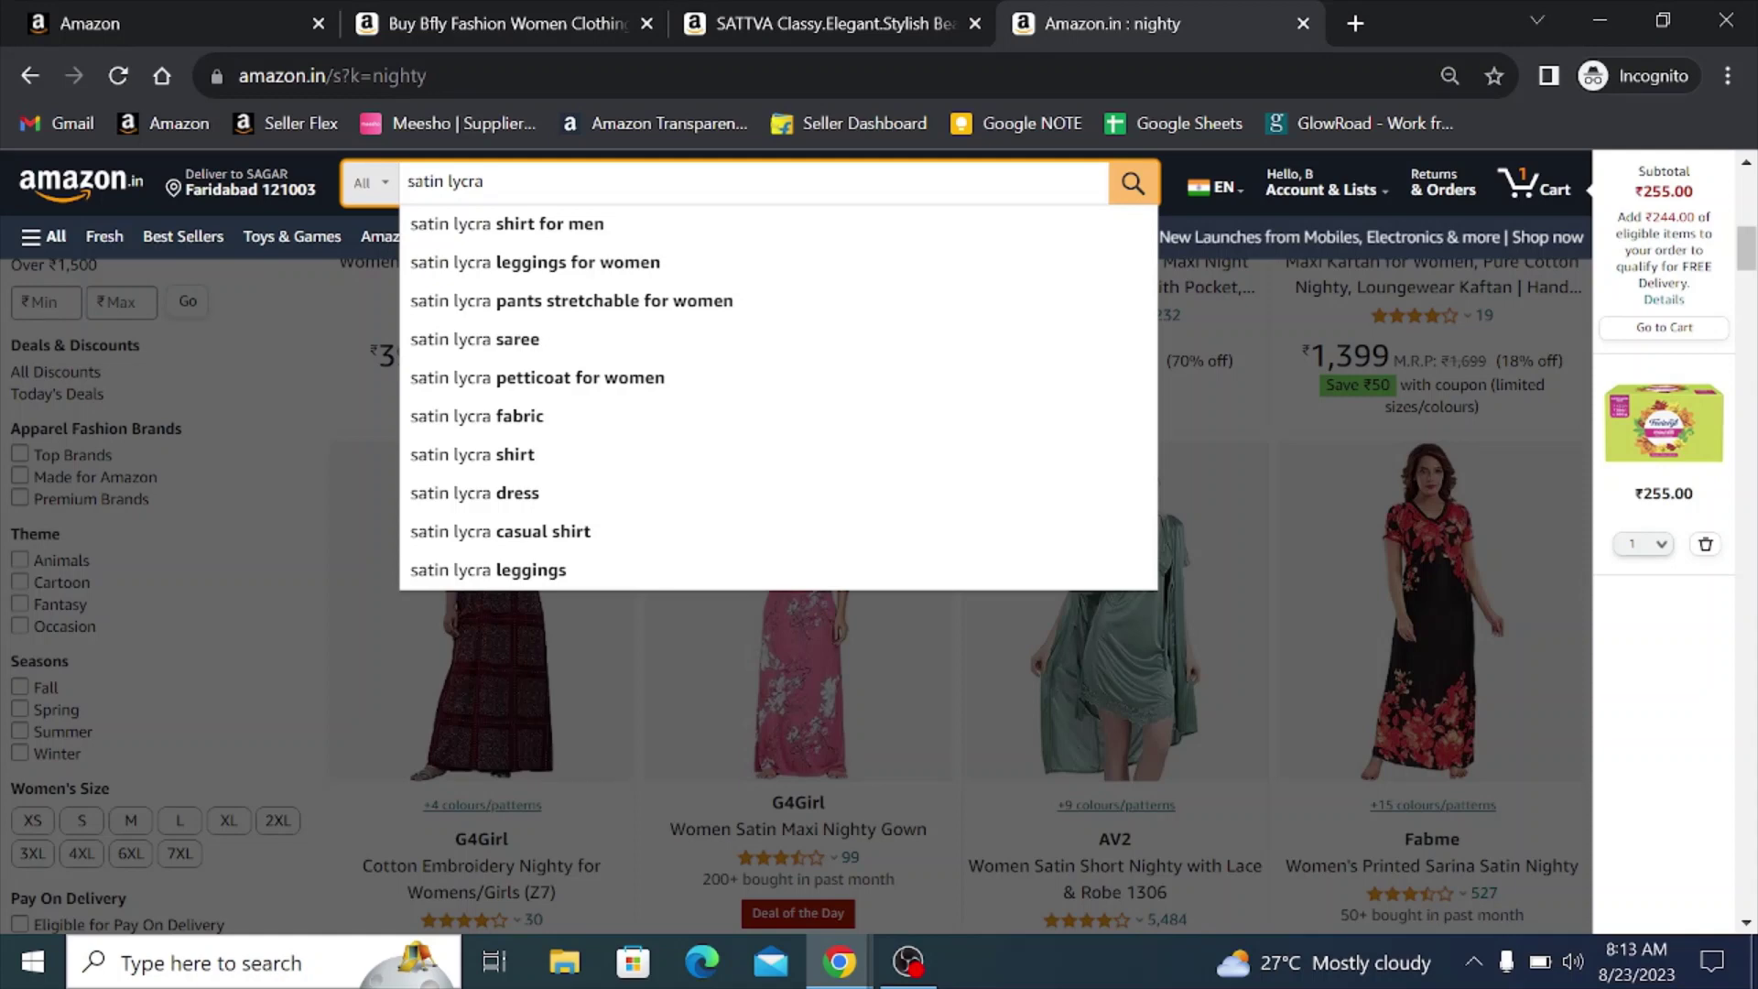
key(Down)
key(Down)
key(Down)
key(Down)
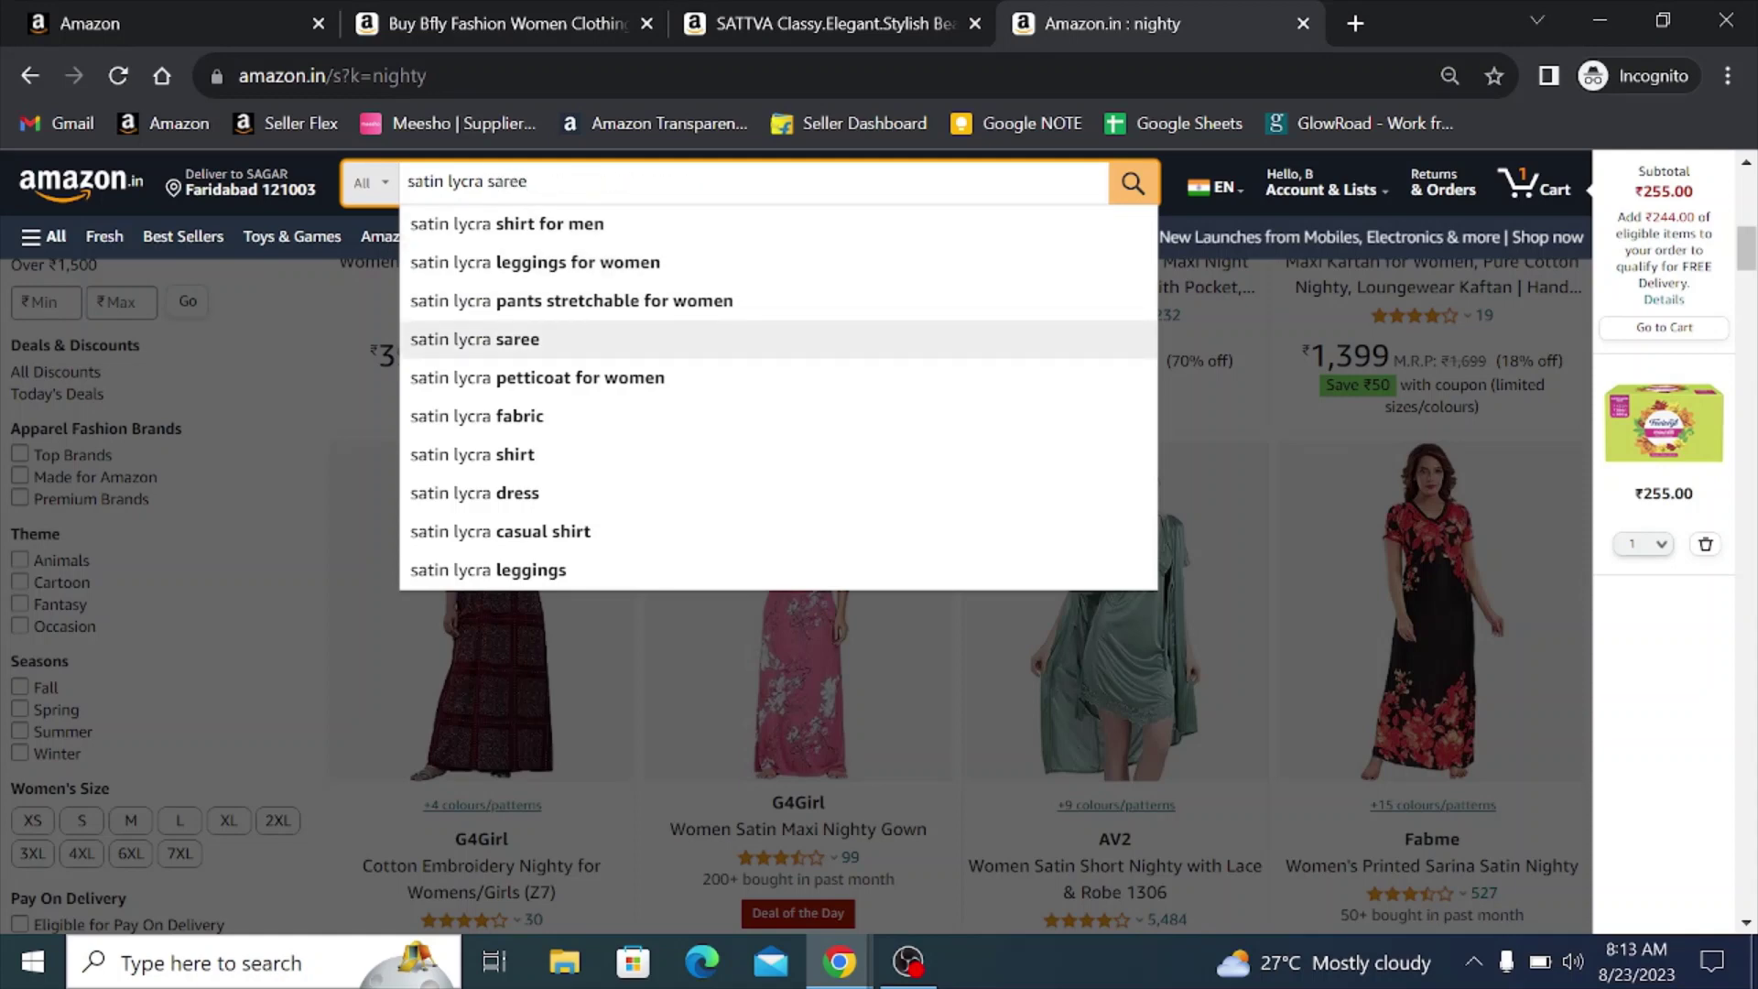
key(shift+Left)
key(shift+Left)
key(shift+Left)
key(shift+Left)
key(shift+Left)
key(shift+Left)
key(shift+Left)
key(shift+Left)
key(shift+Left)
key(shift+Left)
key(shift+Left)
key(shift+Left)
key(shift+Left)
key(shift+Left)
key(shift+Left)
key(shift+Left)
key(shift+Left)
key(ctrl+c)
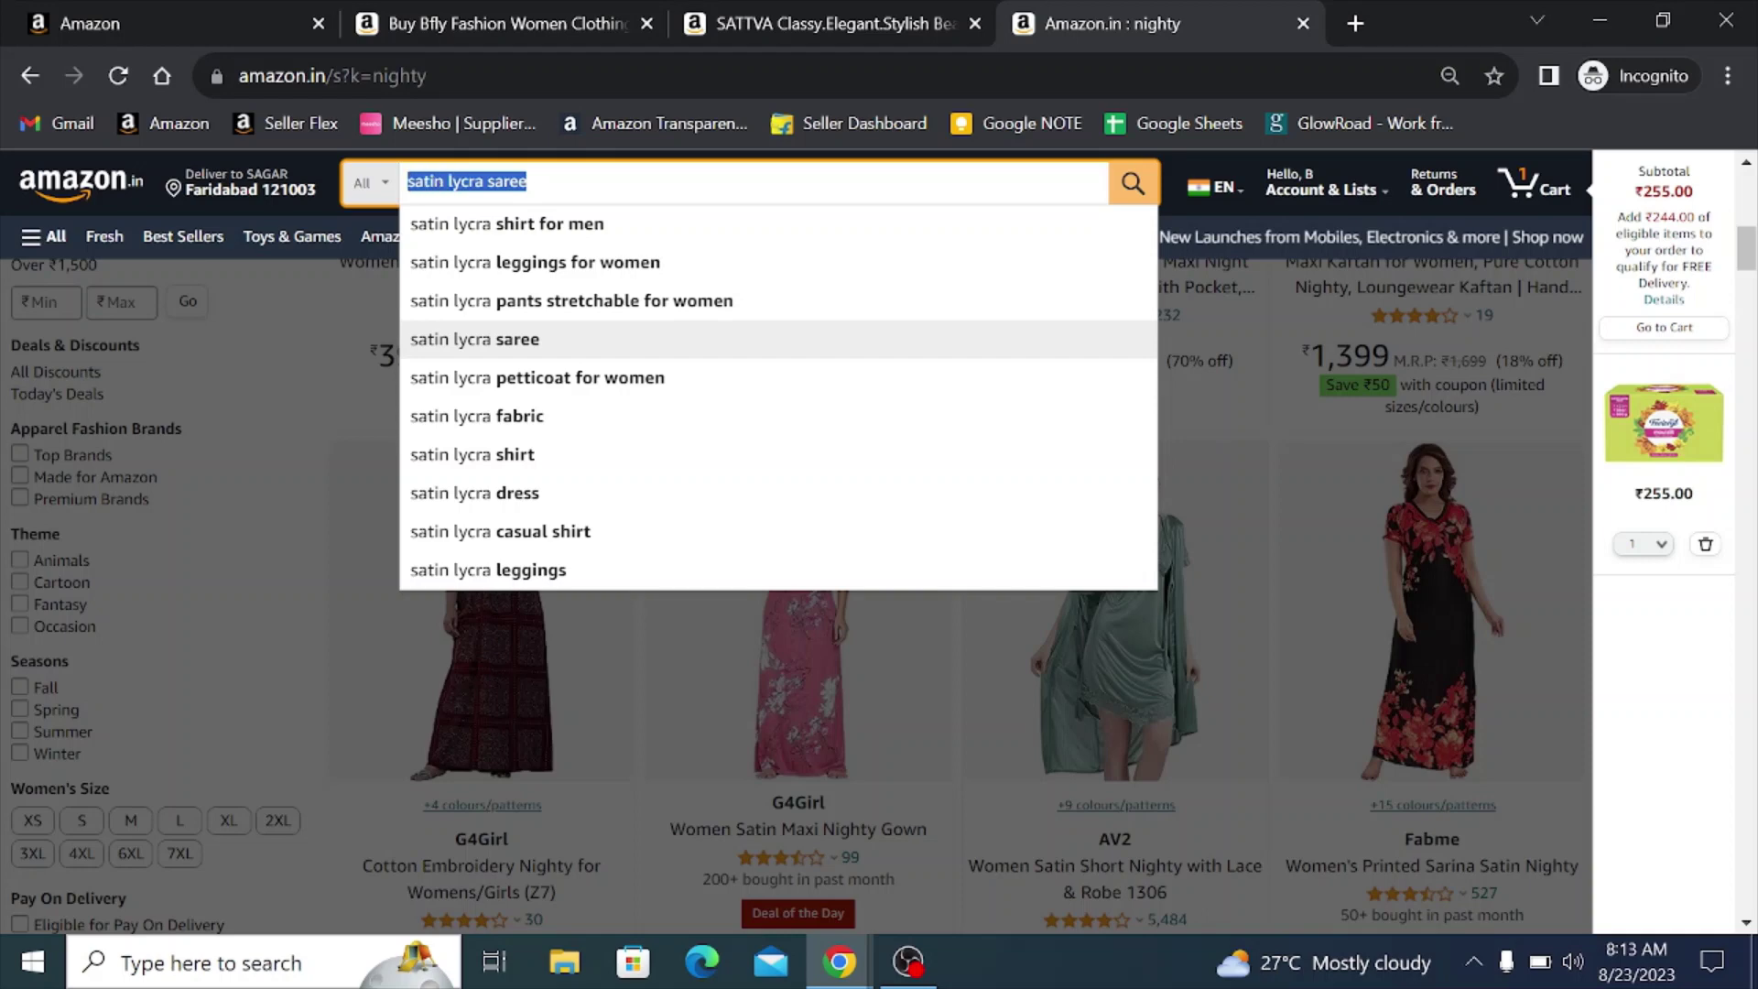
click(213, 20)
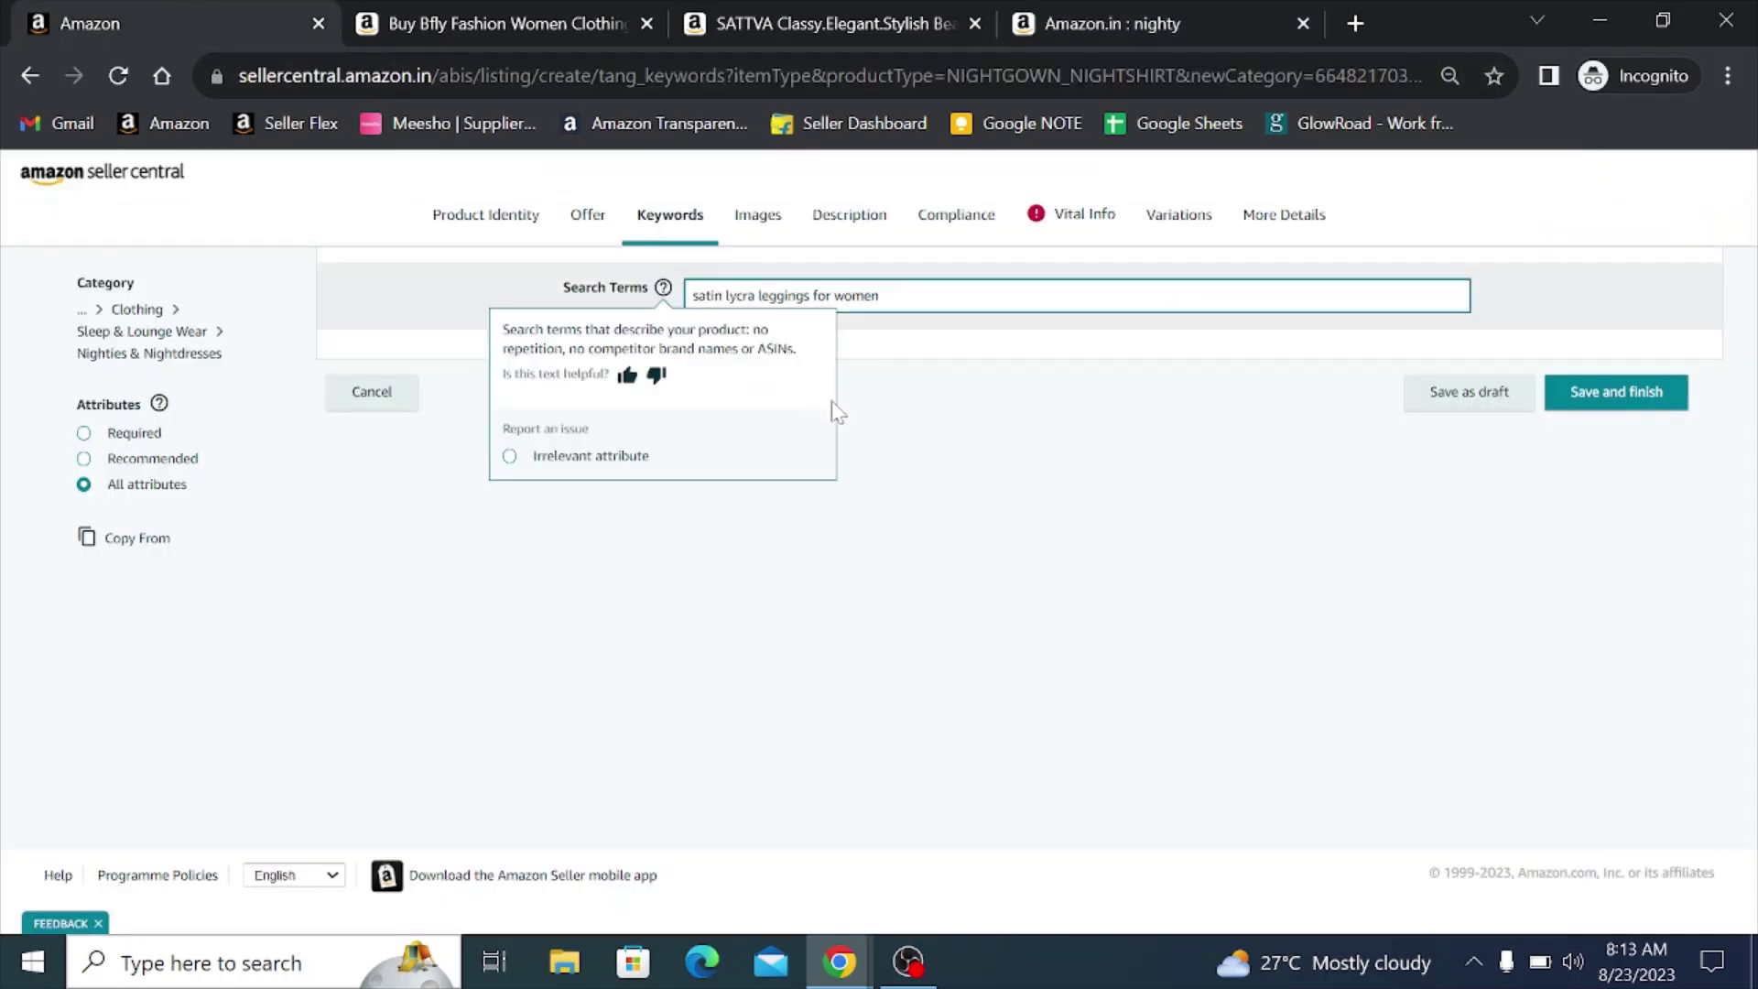
key(ctrl+v)
- Search for 'satin lycra dress' and append that phrase to Search Terms
click(1112, 21)
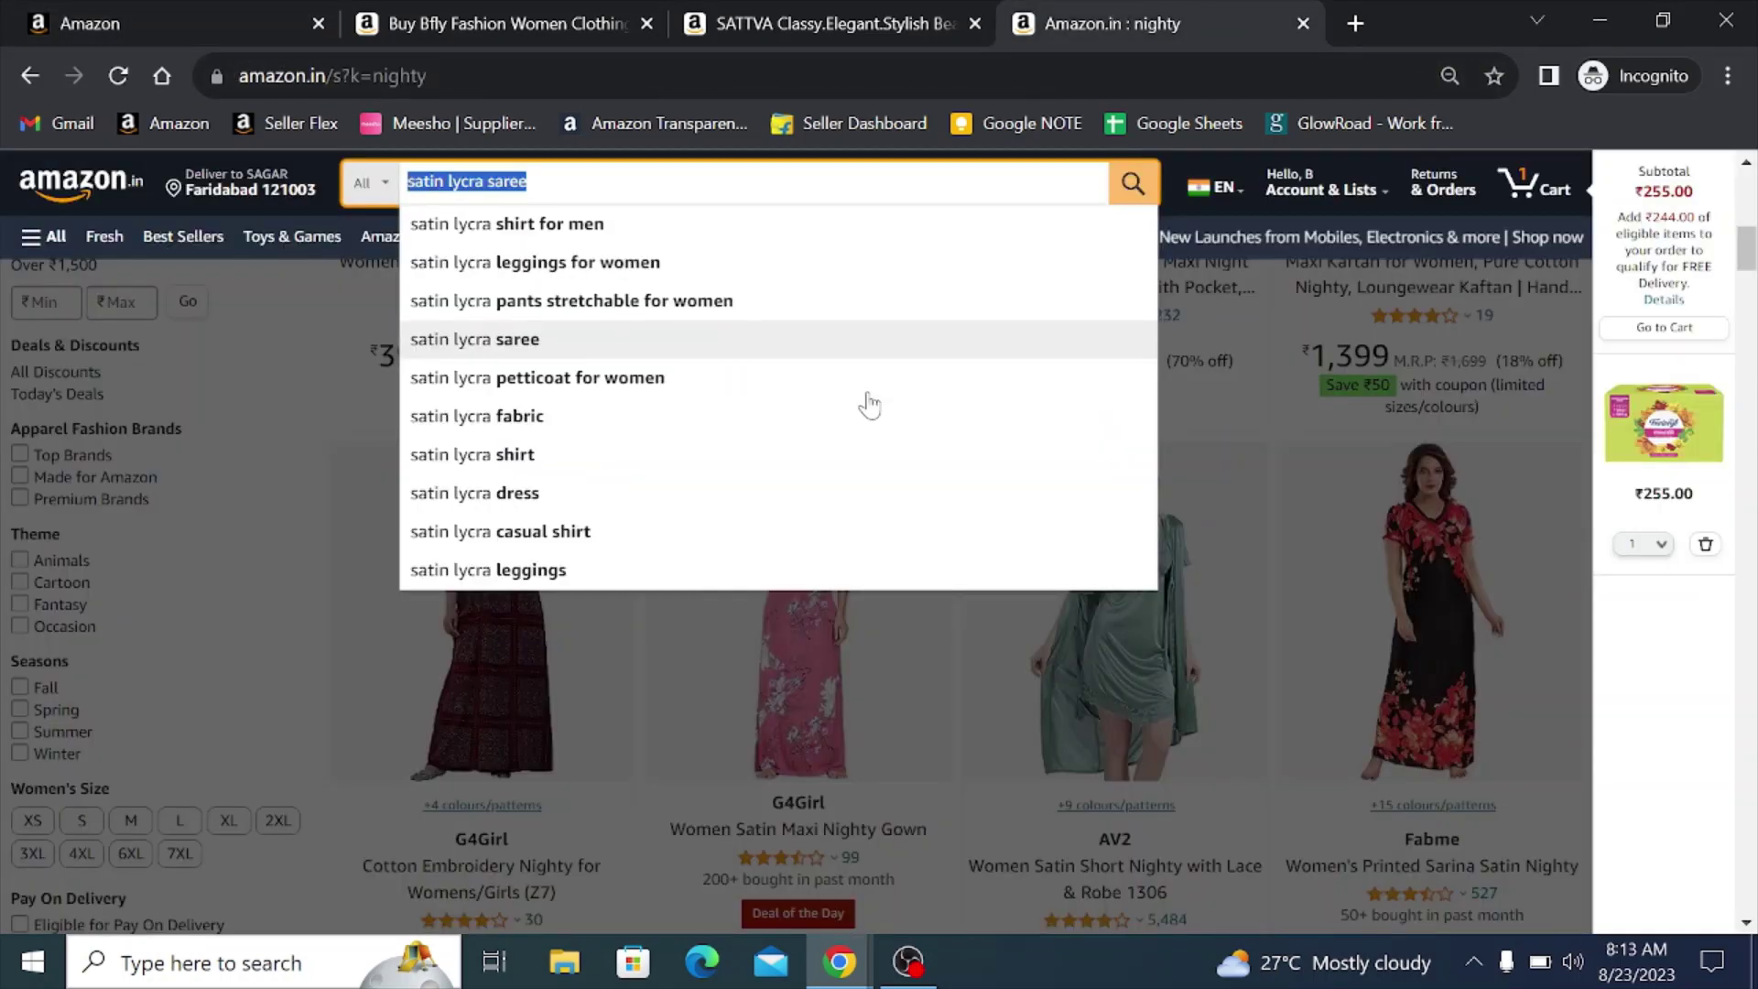
key(End)
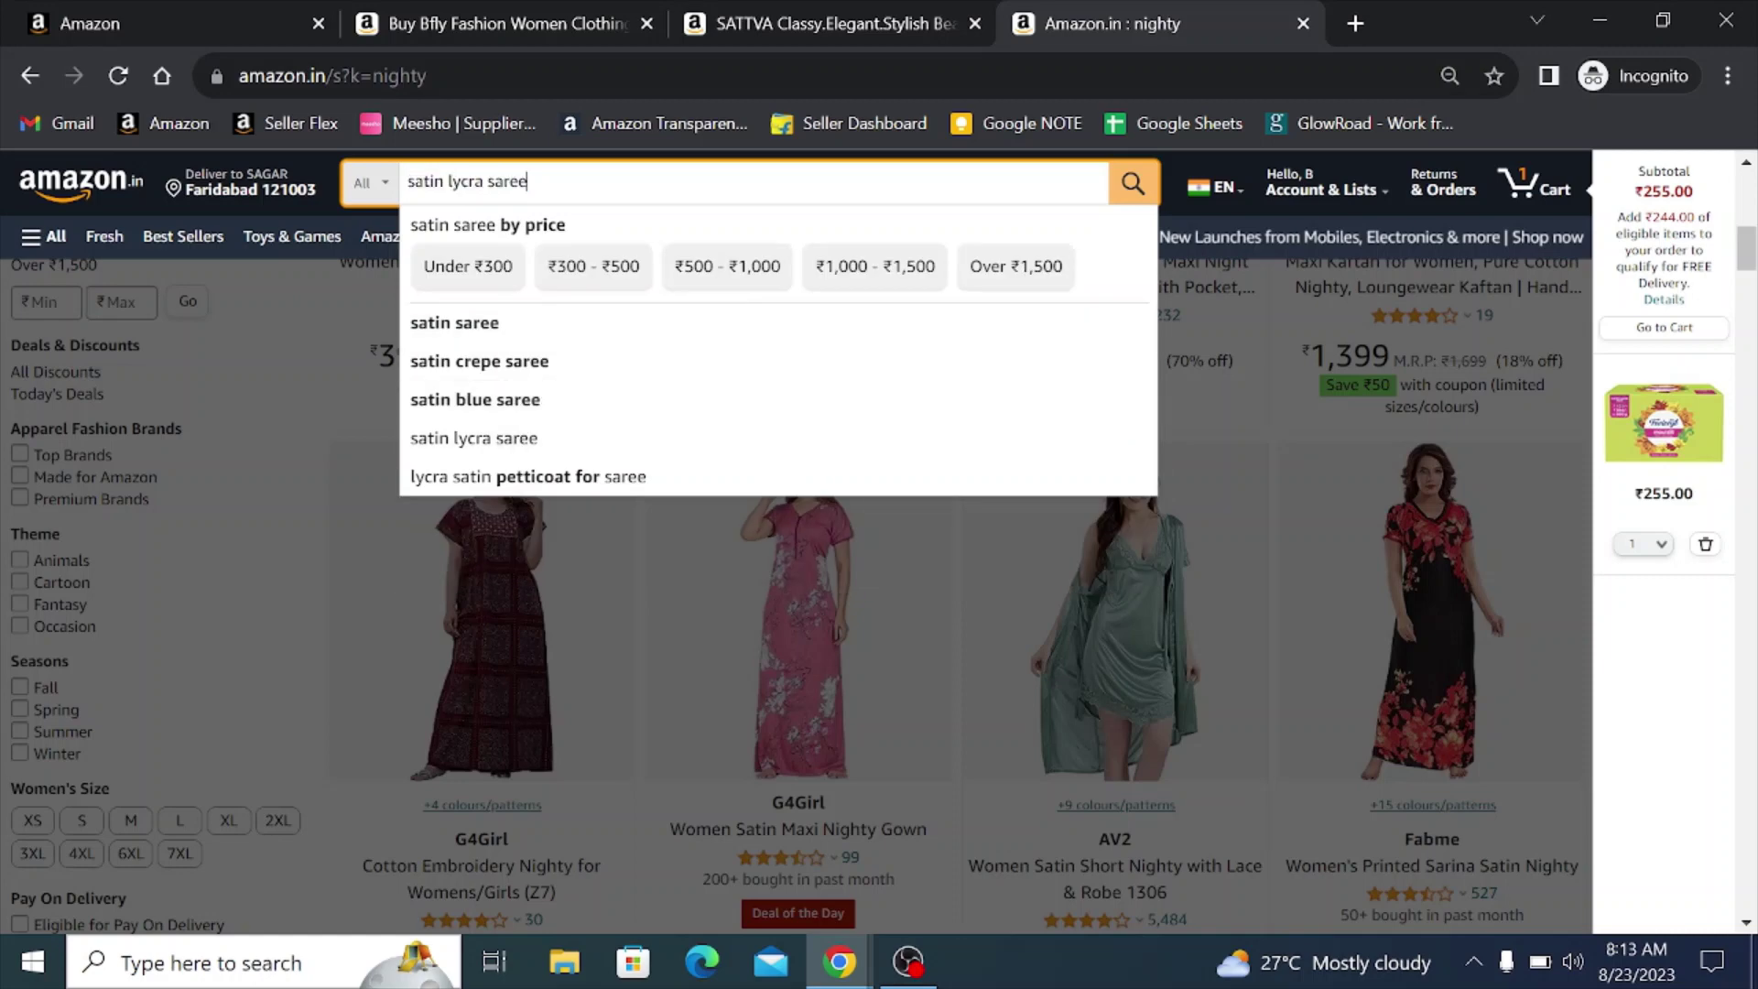
key(BackSpace)
key(BackSpace)
key(BackSpace)
key(BackSpace)
key(BackSpace)
text(dre)
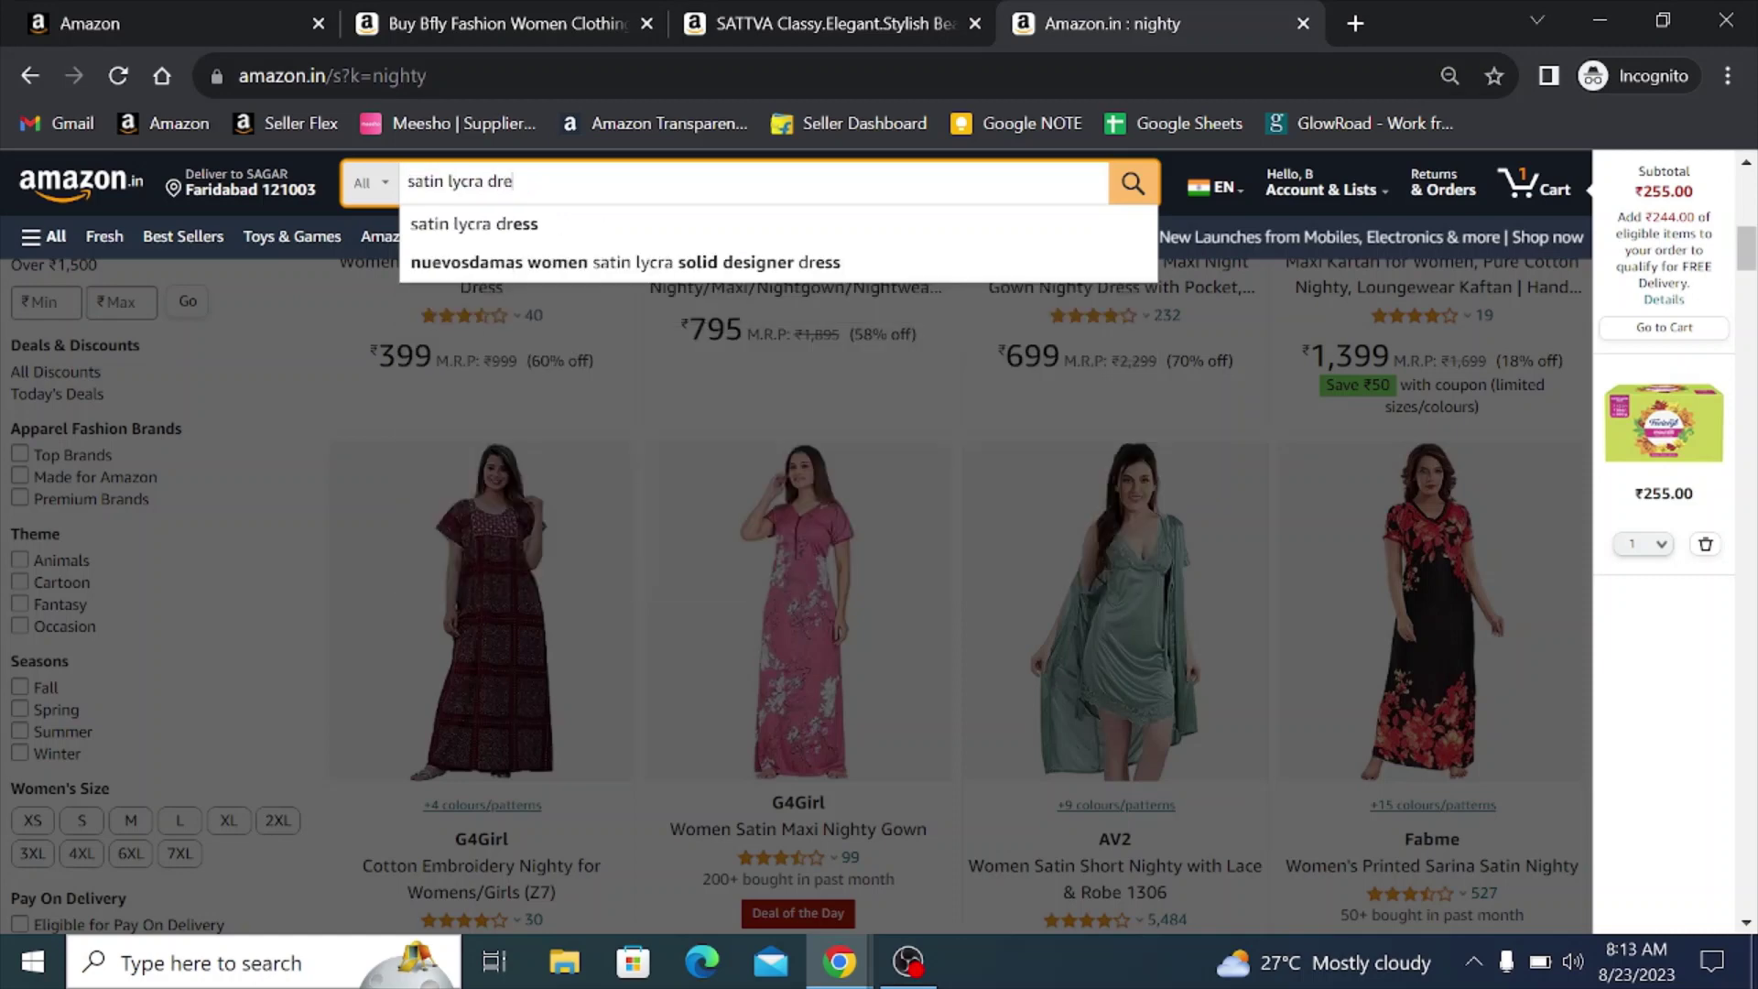
click(665, 236)
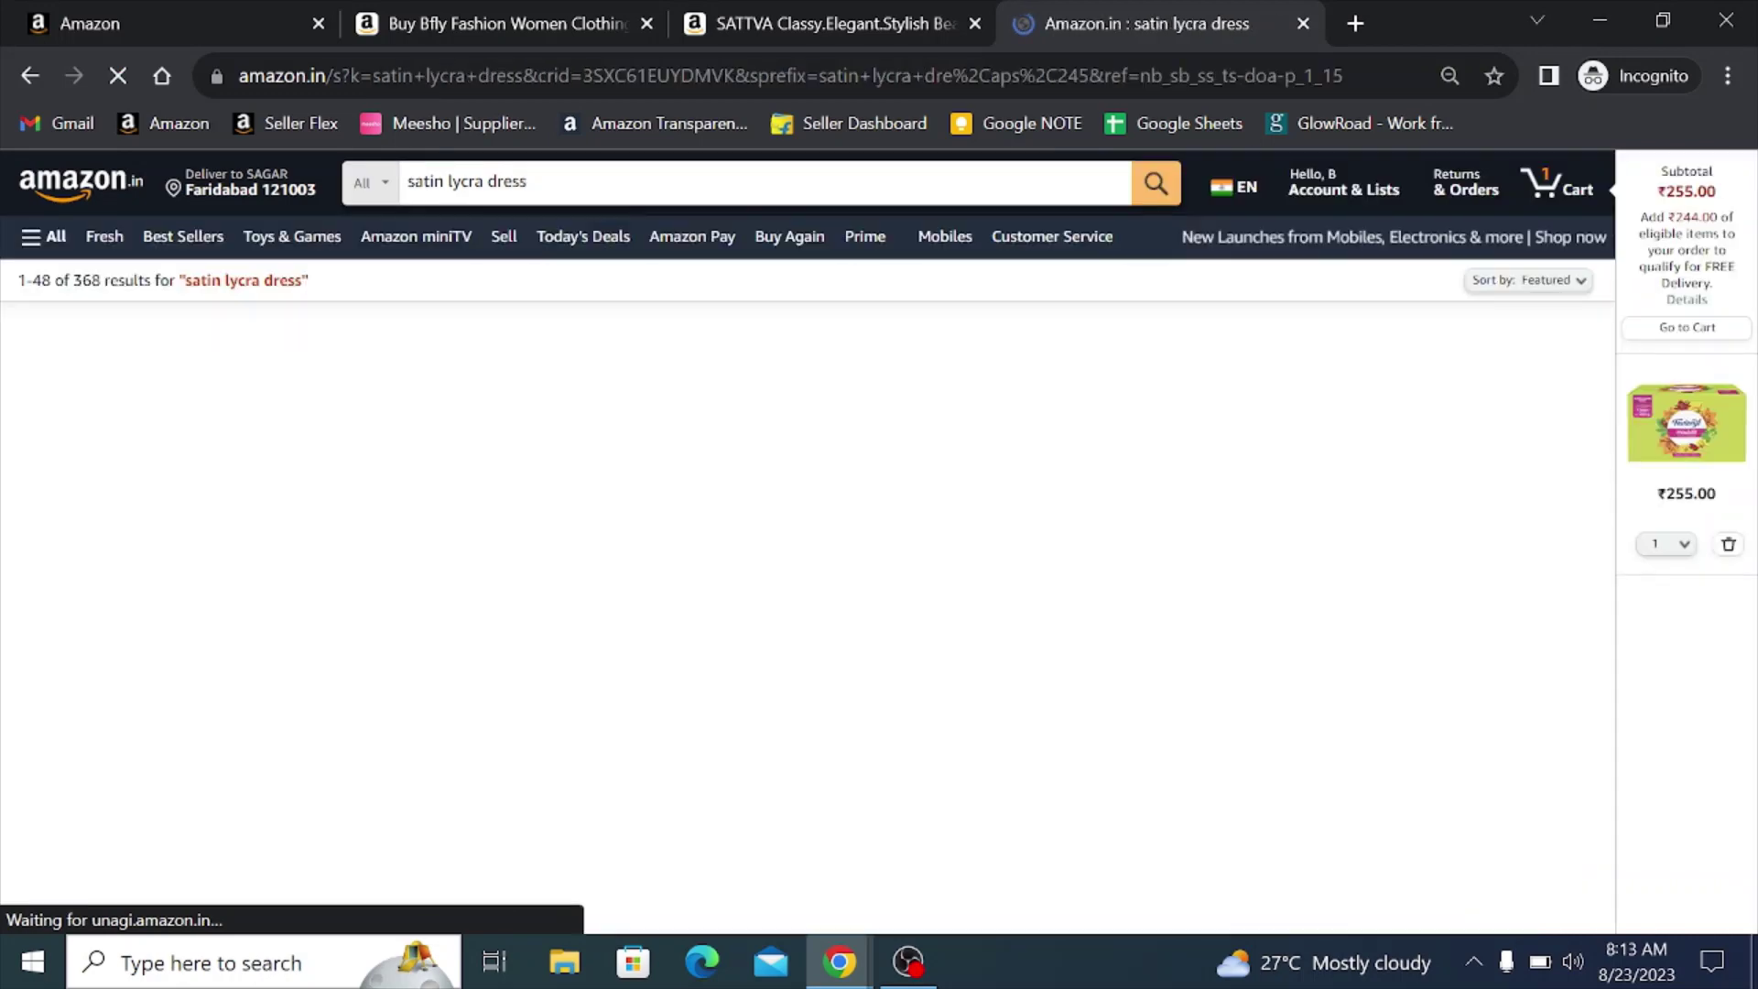
drag(542, 181, 405, 182)
key(ctrl+c)
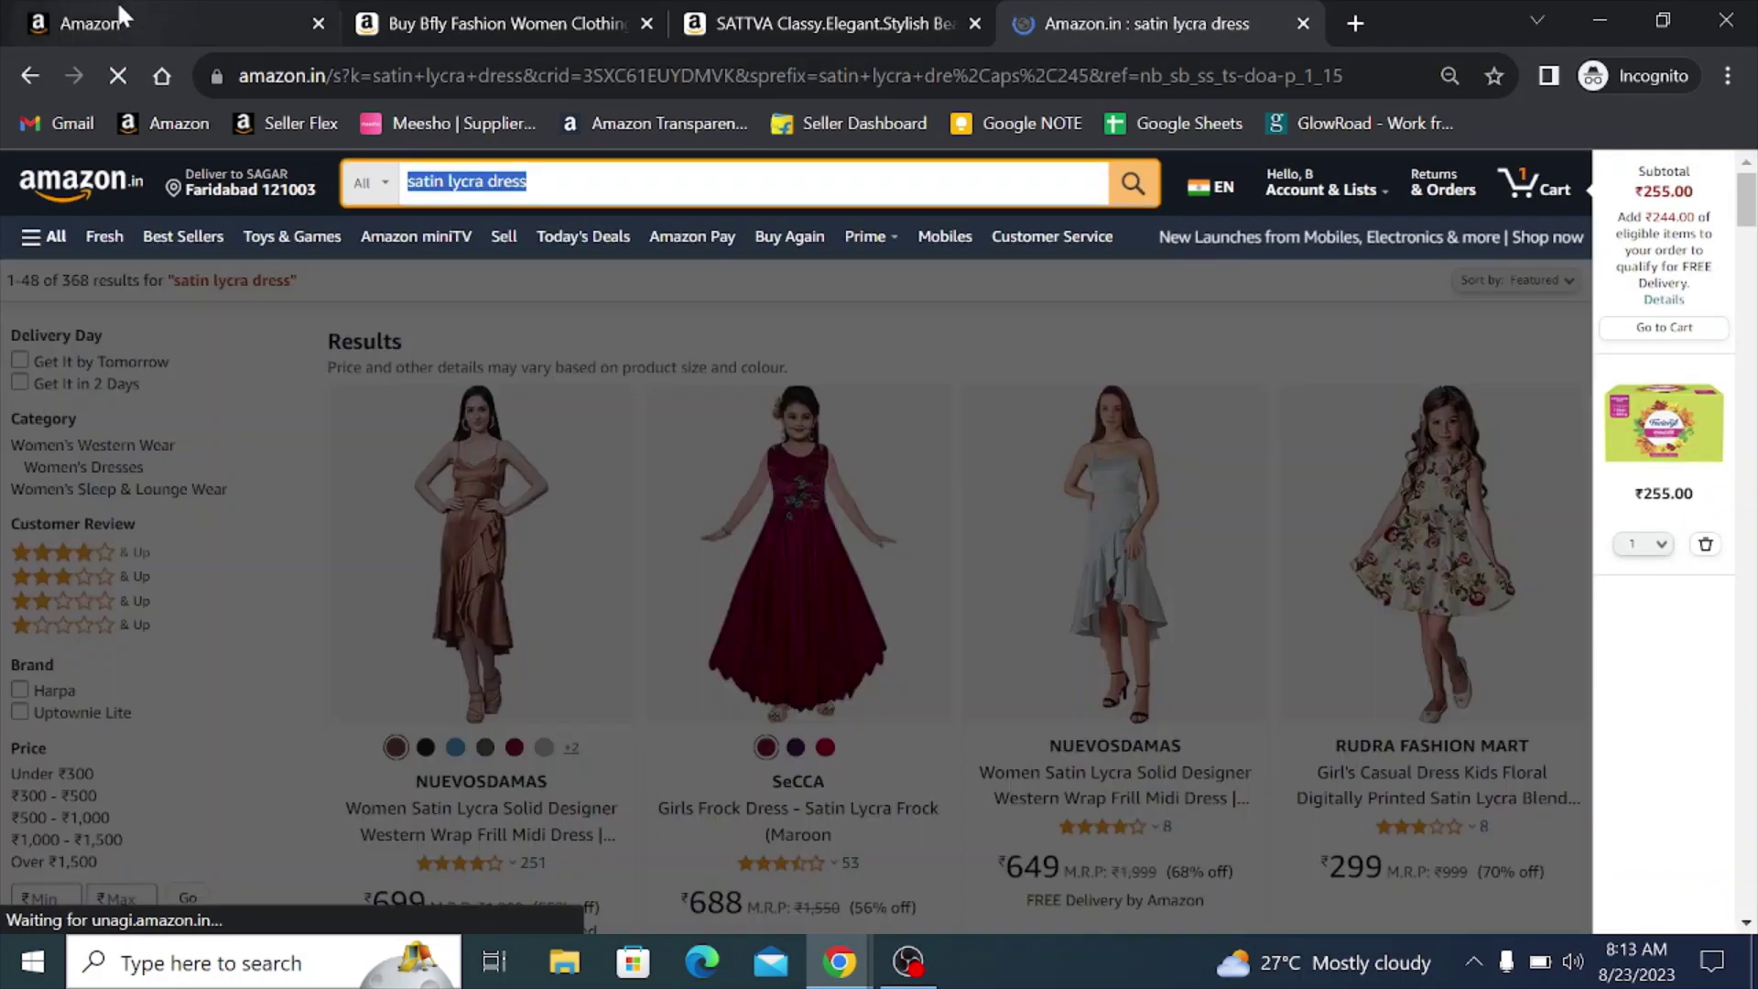
click(118, 3)
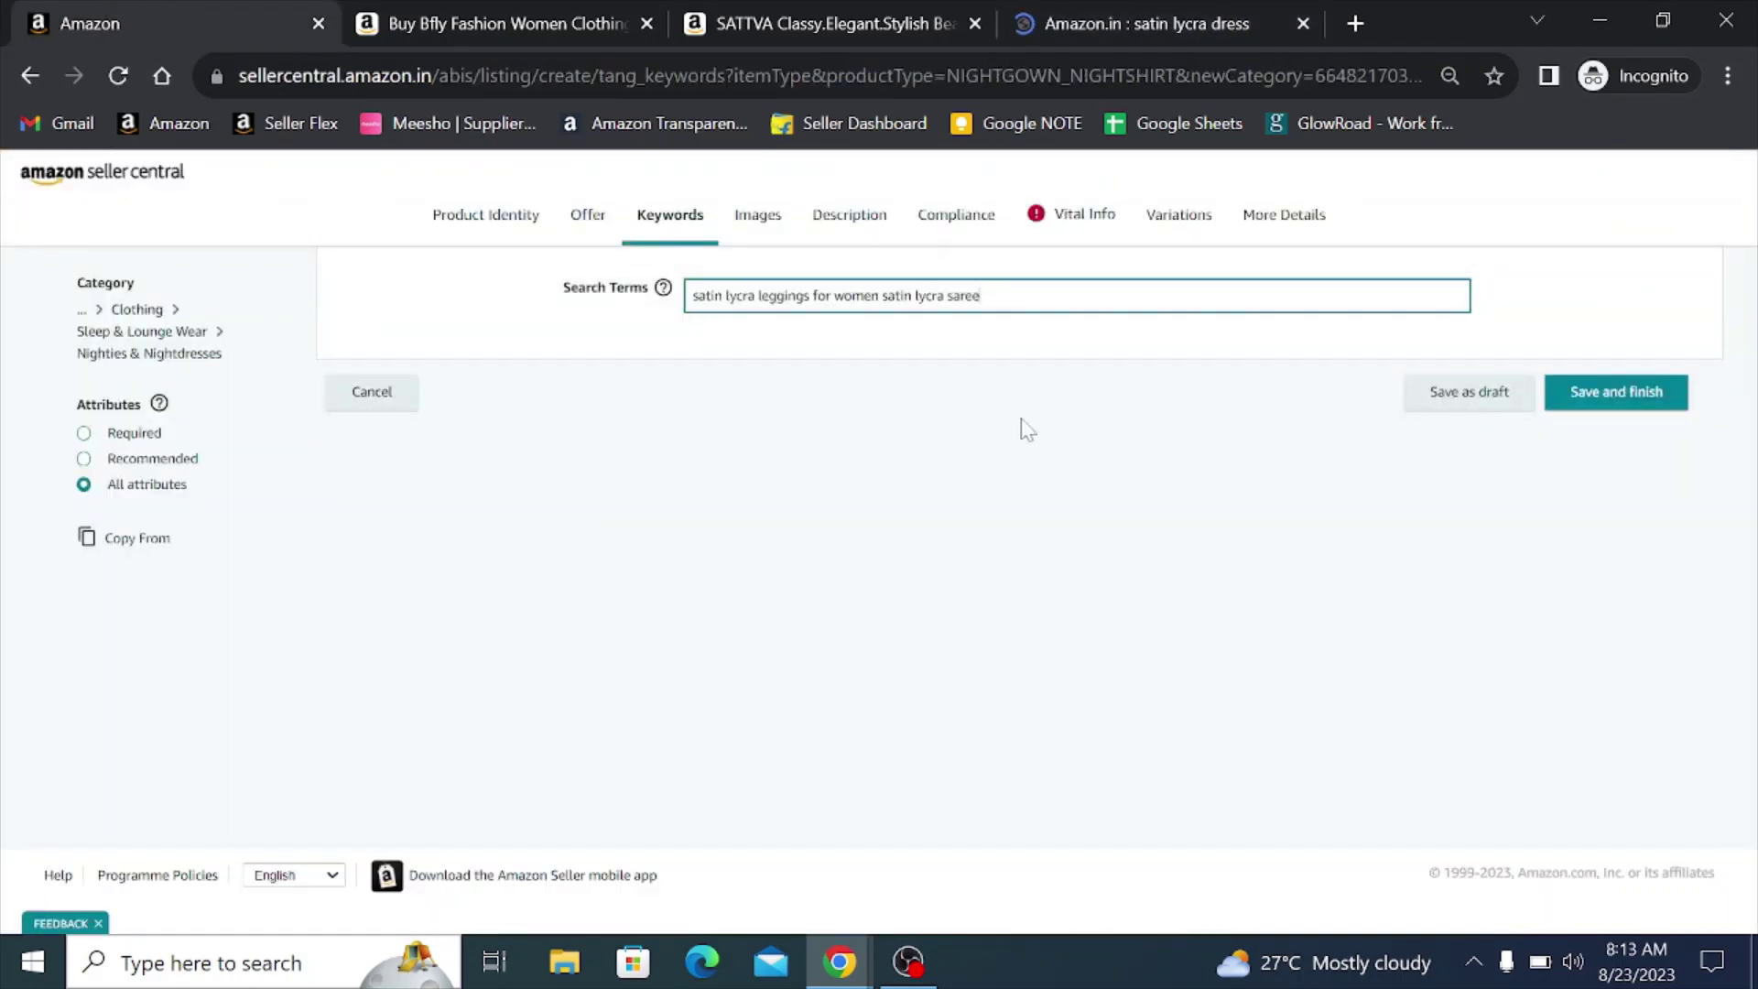
key(ctrl+v)
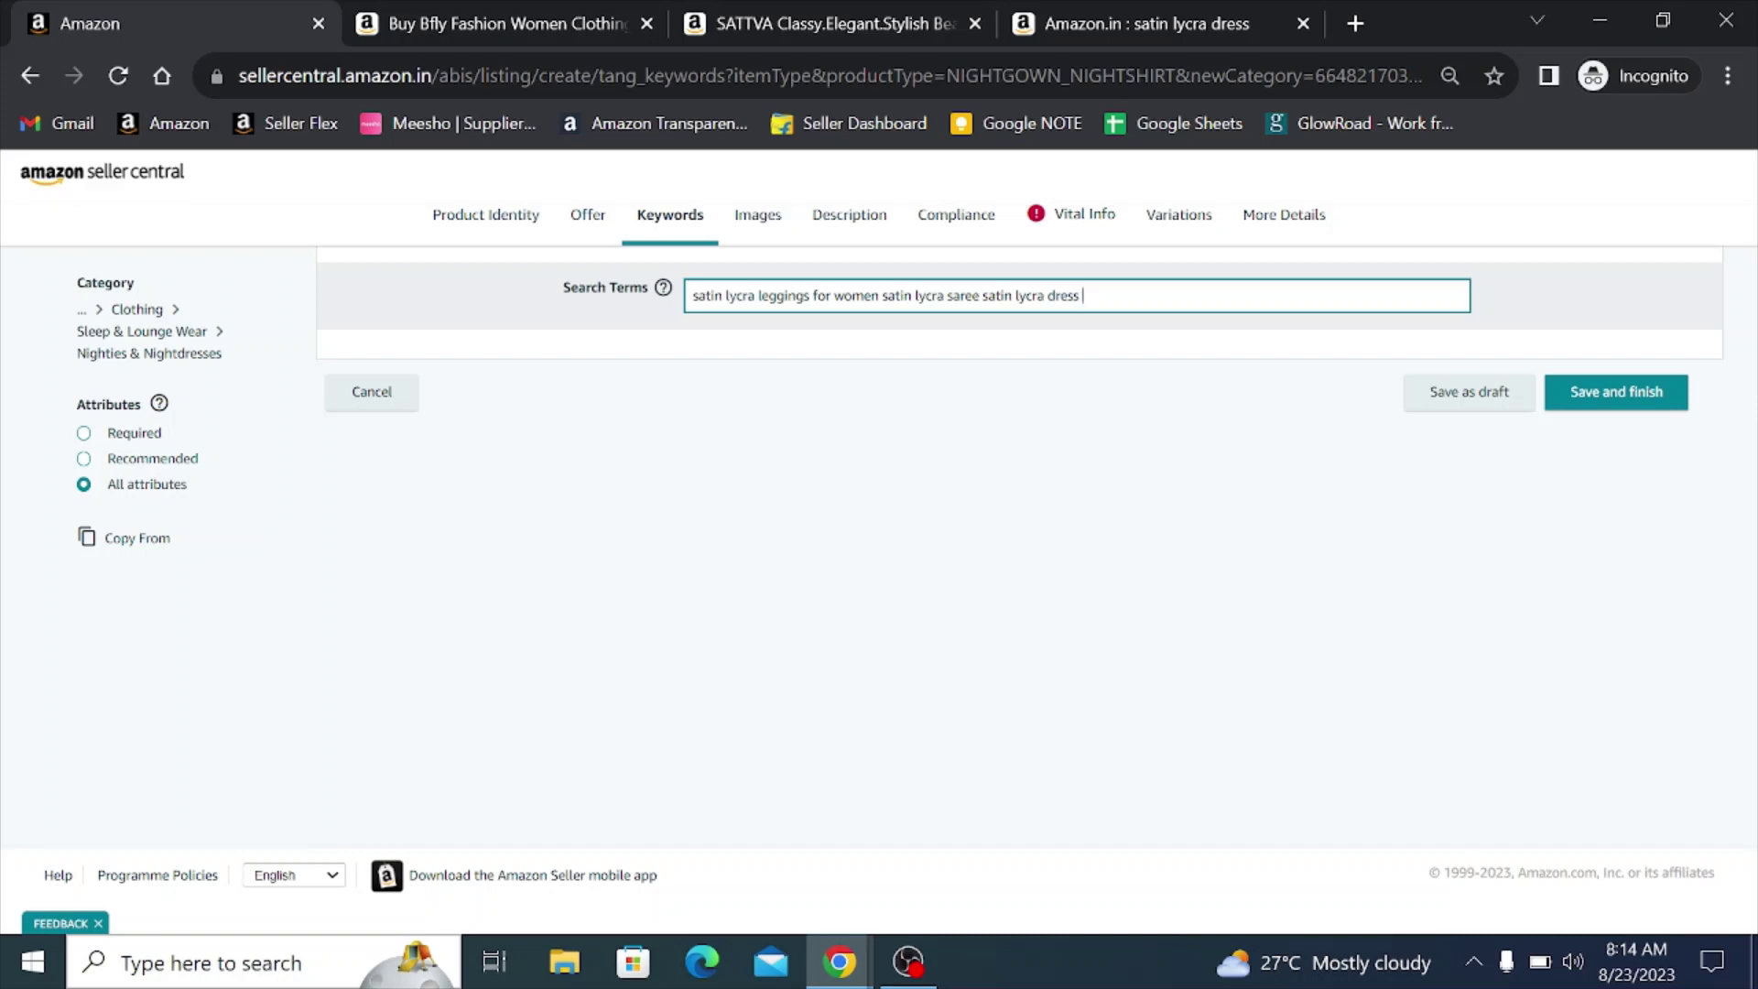
- Delete the two duplicate 'satin lycra' phrases from Search Terms
drag(980, 294, 1044, 295)
key(BackSpace)
drag(877, 295, 945, 295)
key(BackSpace)
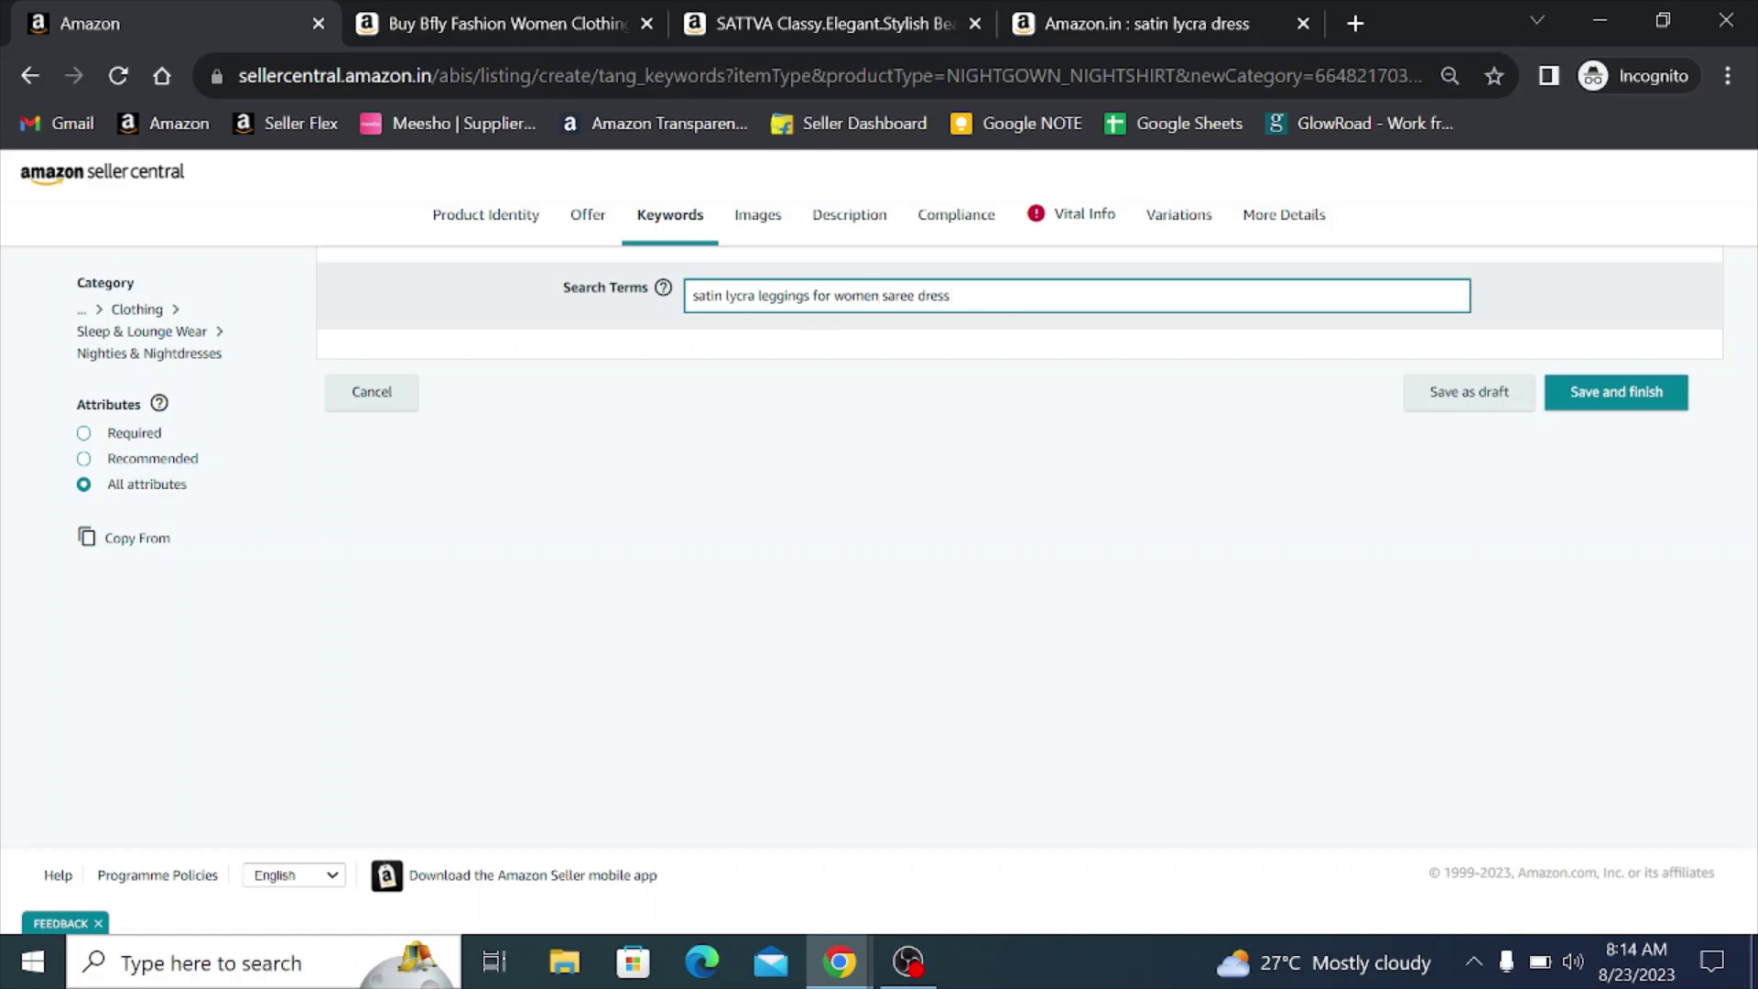
- Add 'women nighty sleep wear smooth nighty' to the Search Terms
text(women nighty sleep wear)
key(BackSpace)
key(BackSpace)
text(ar)
text(smooth)
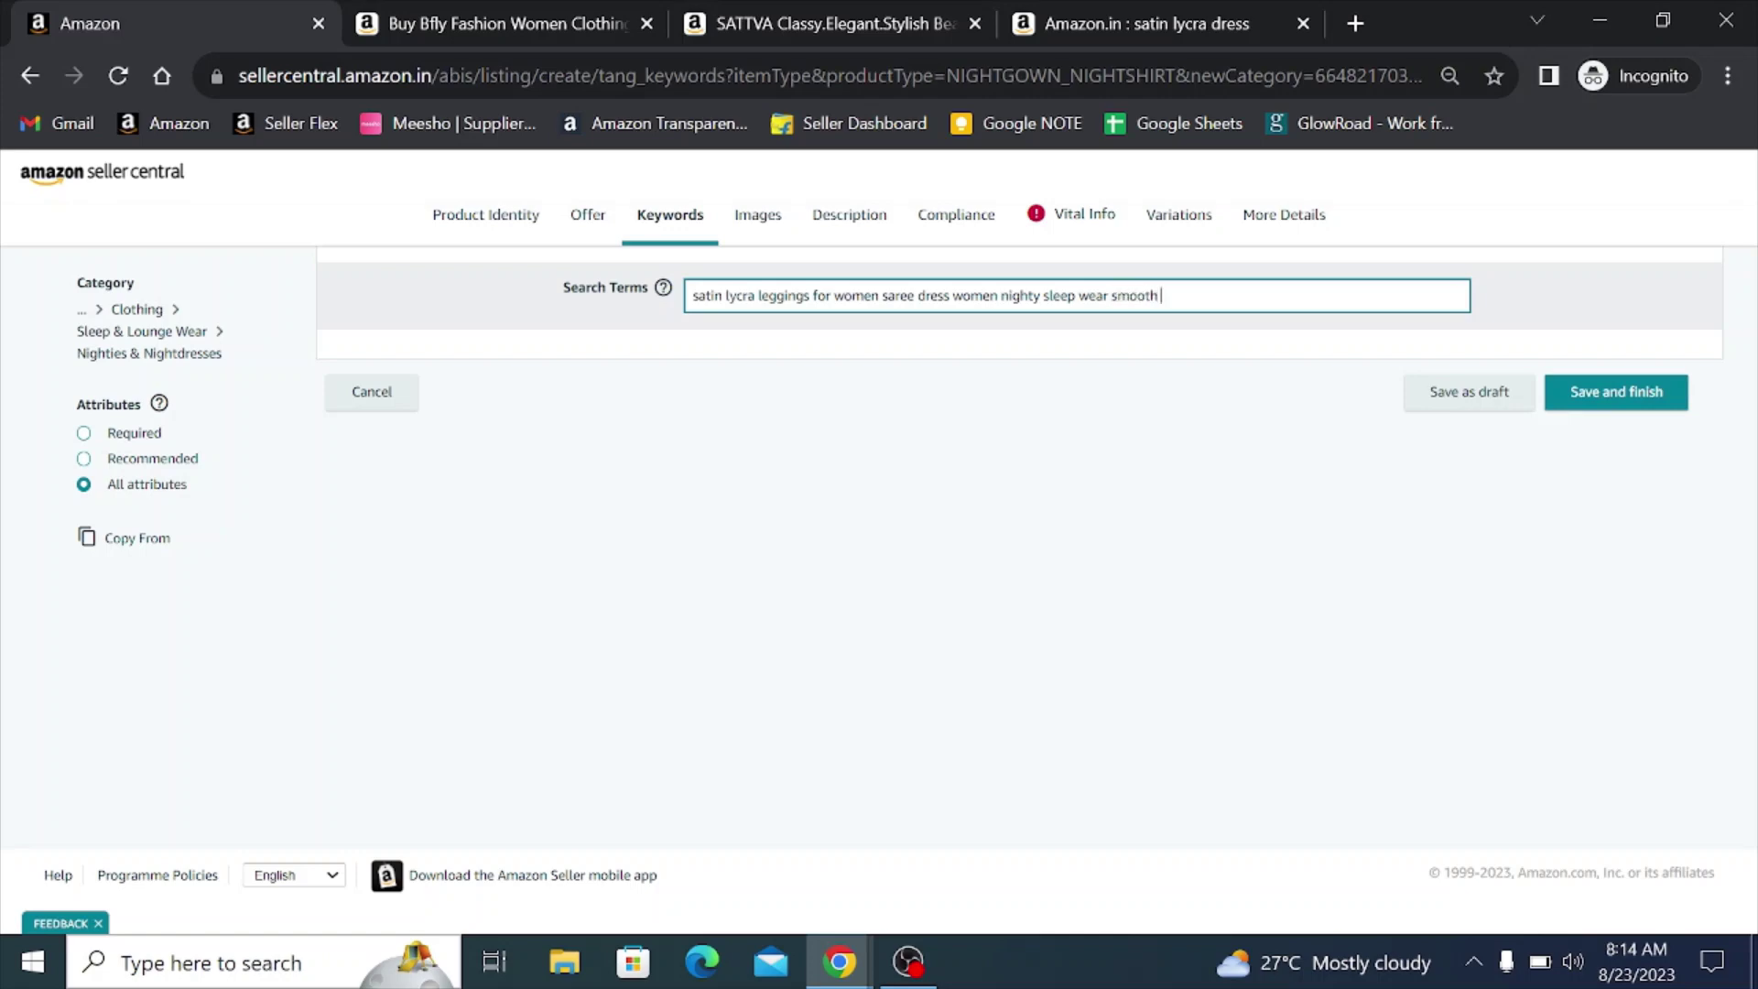
text( nighty)
- Upload 706928 from Office Data > Photo Images > VFS Clothes > jpeg m orange as the main image
click(760, 219)
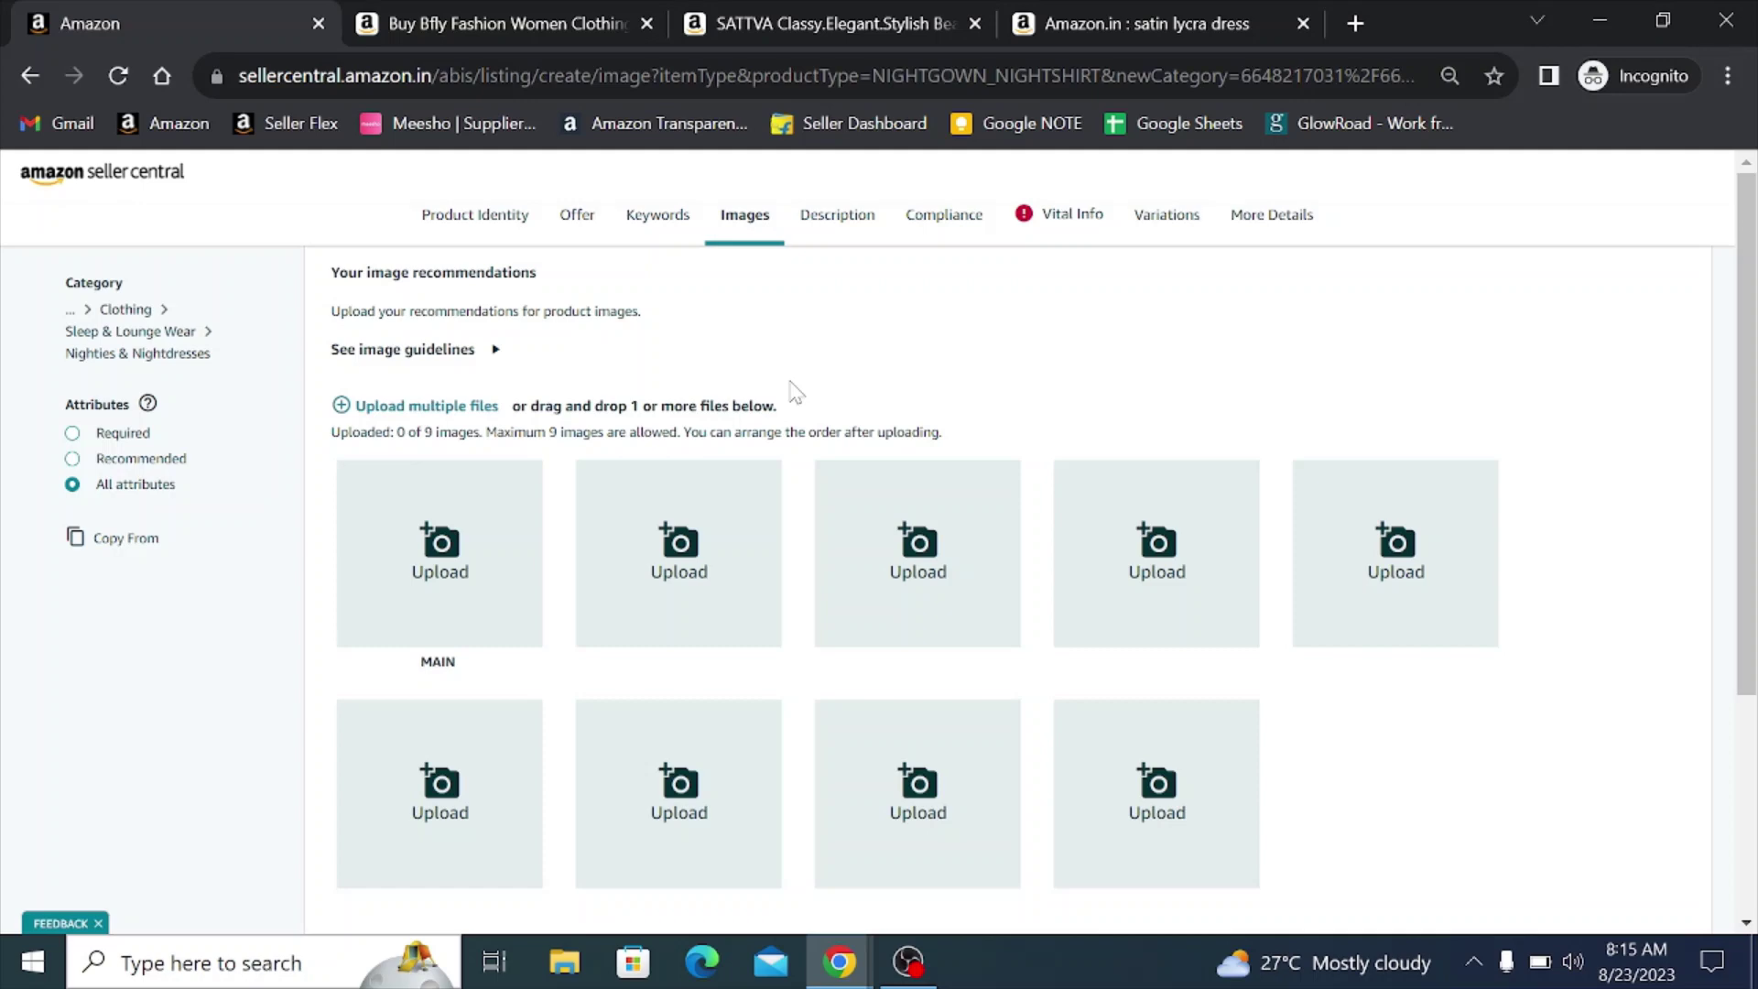
click(421, 406)
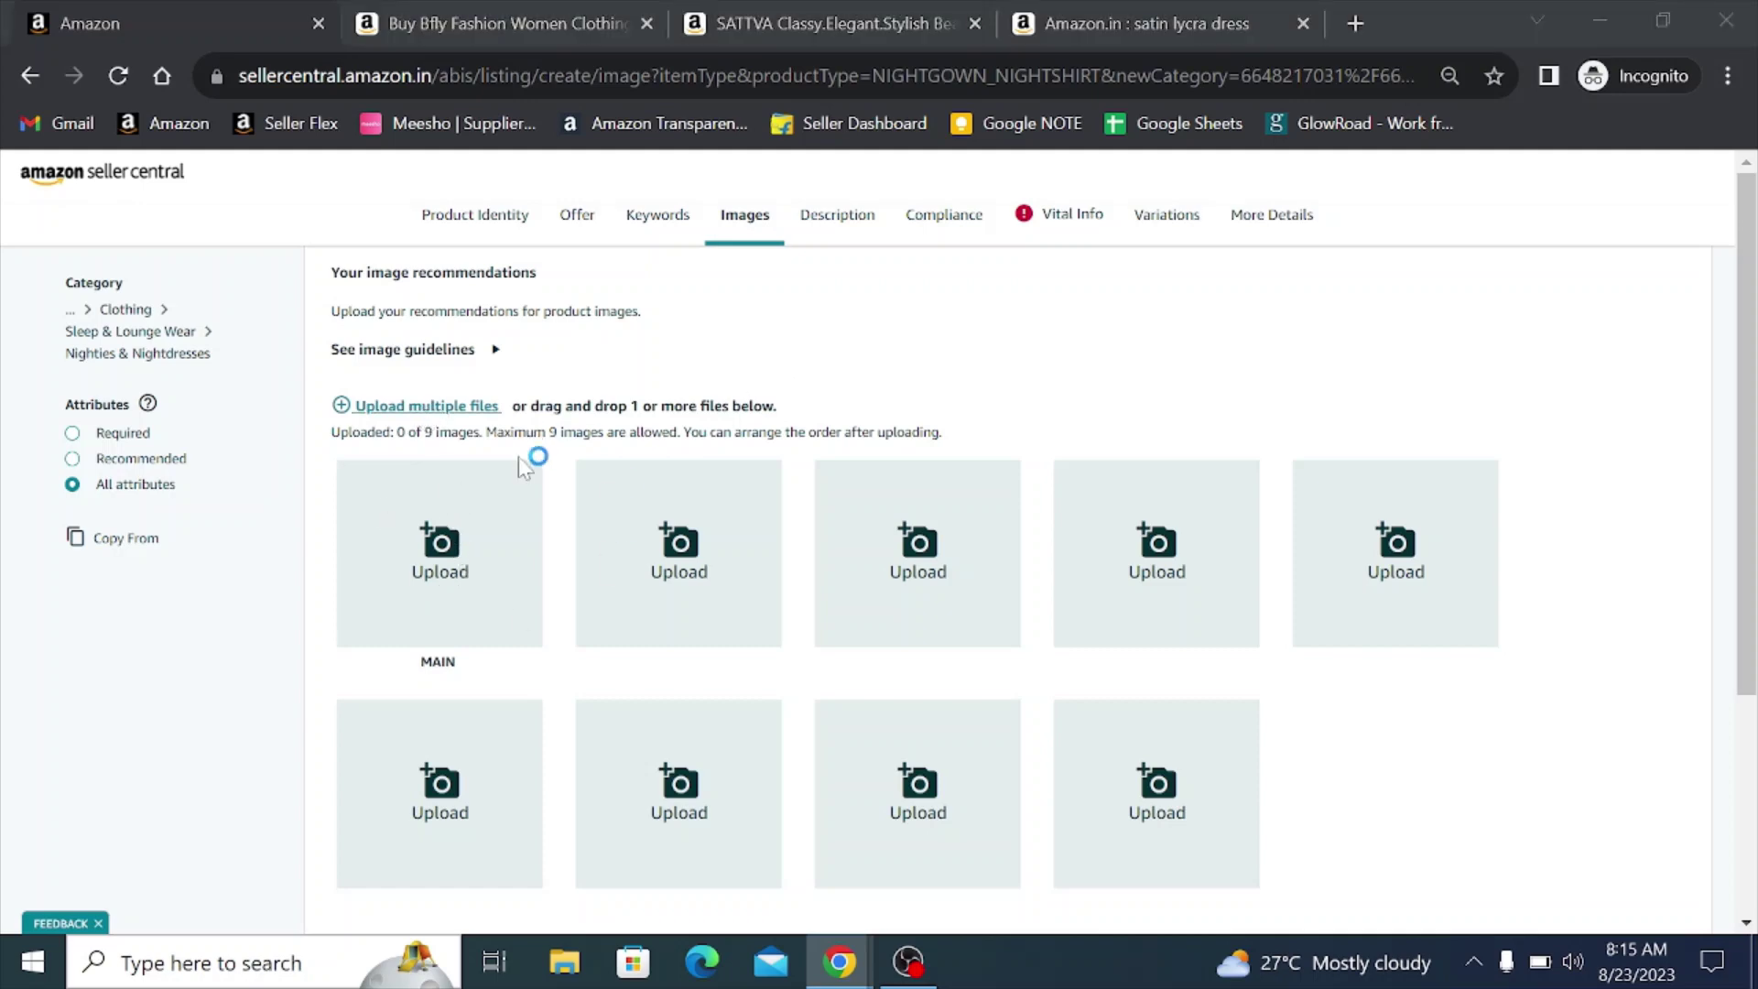
click(176, 465)
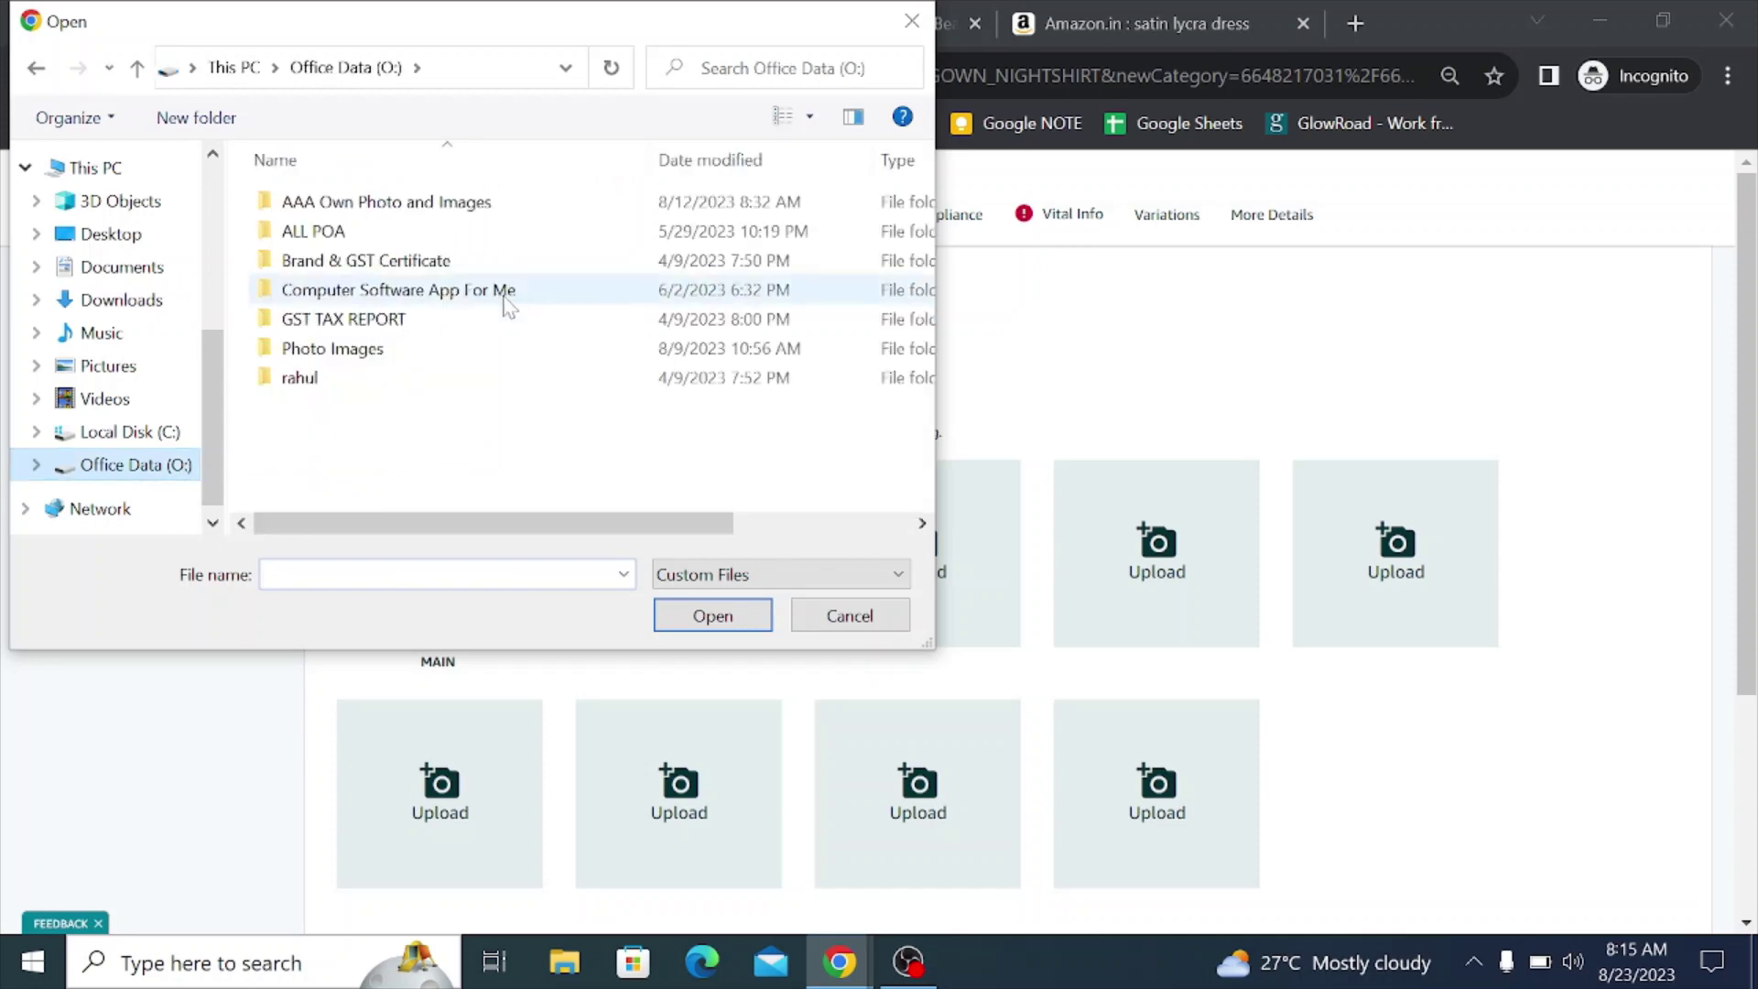
double_click(366, 347)
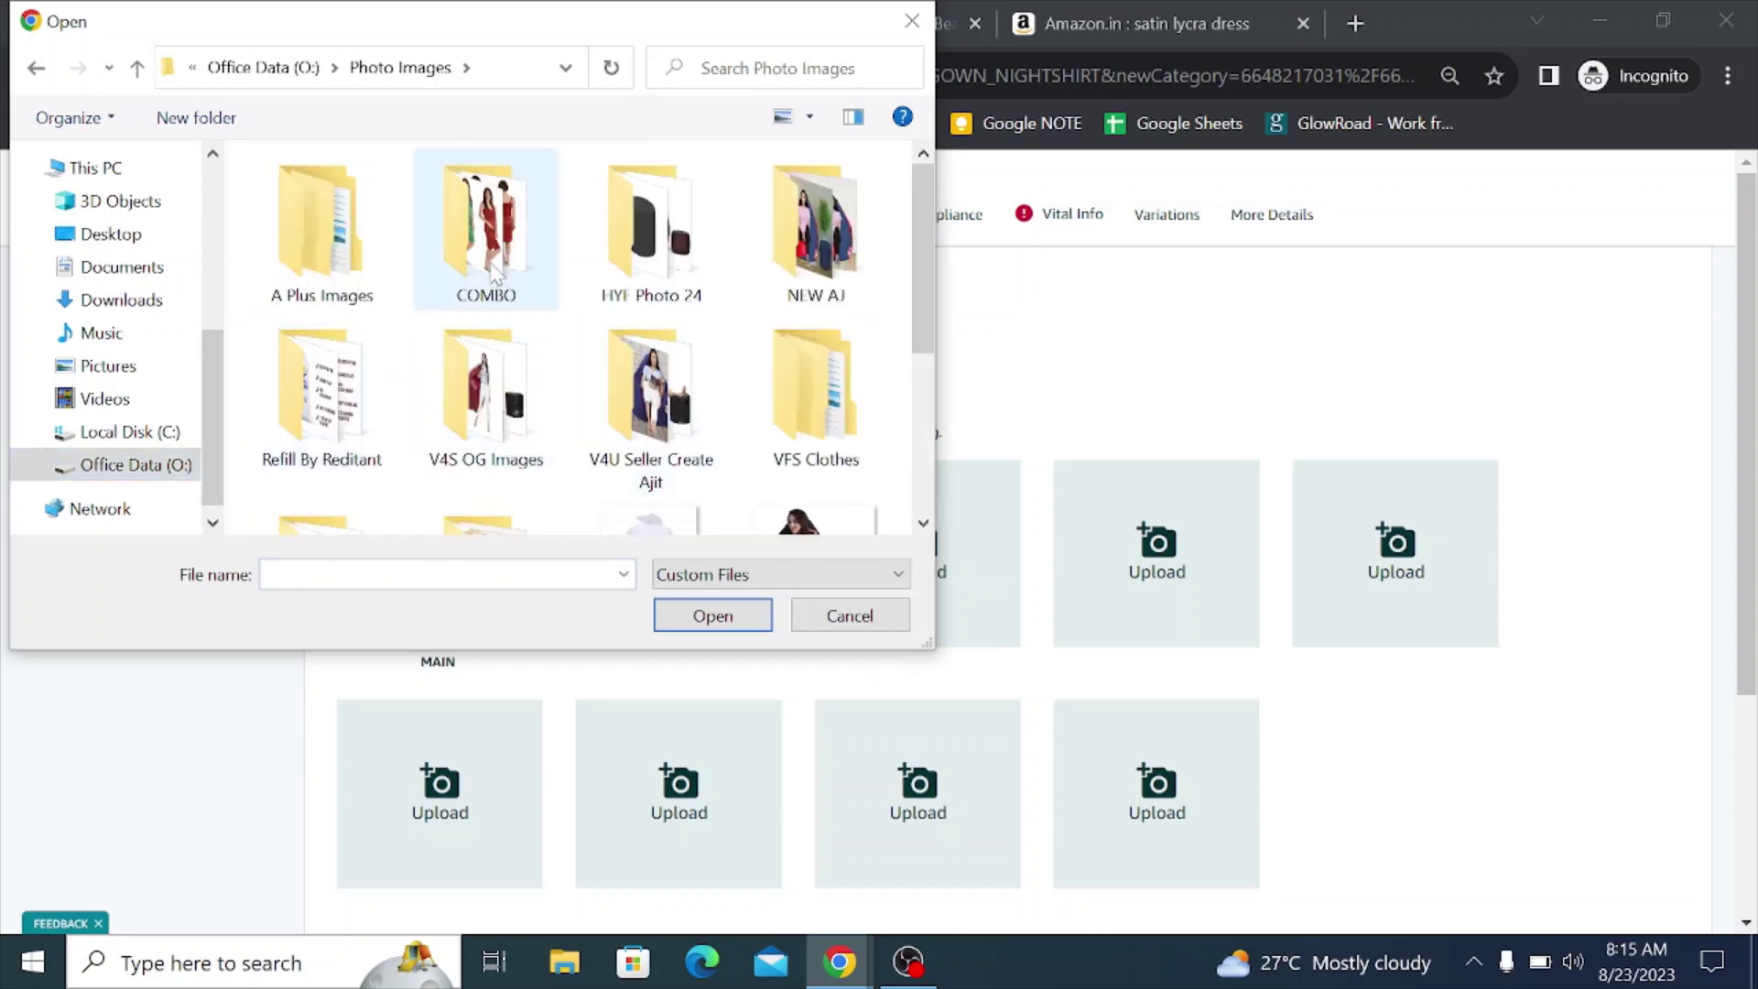
double_click(801, 399)
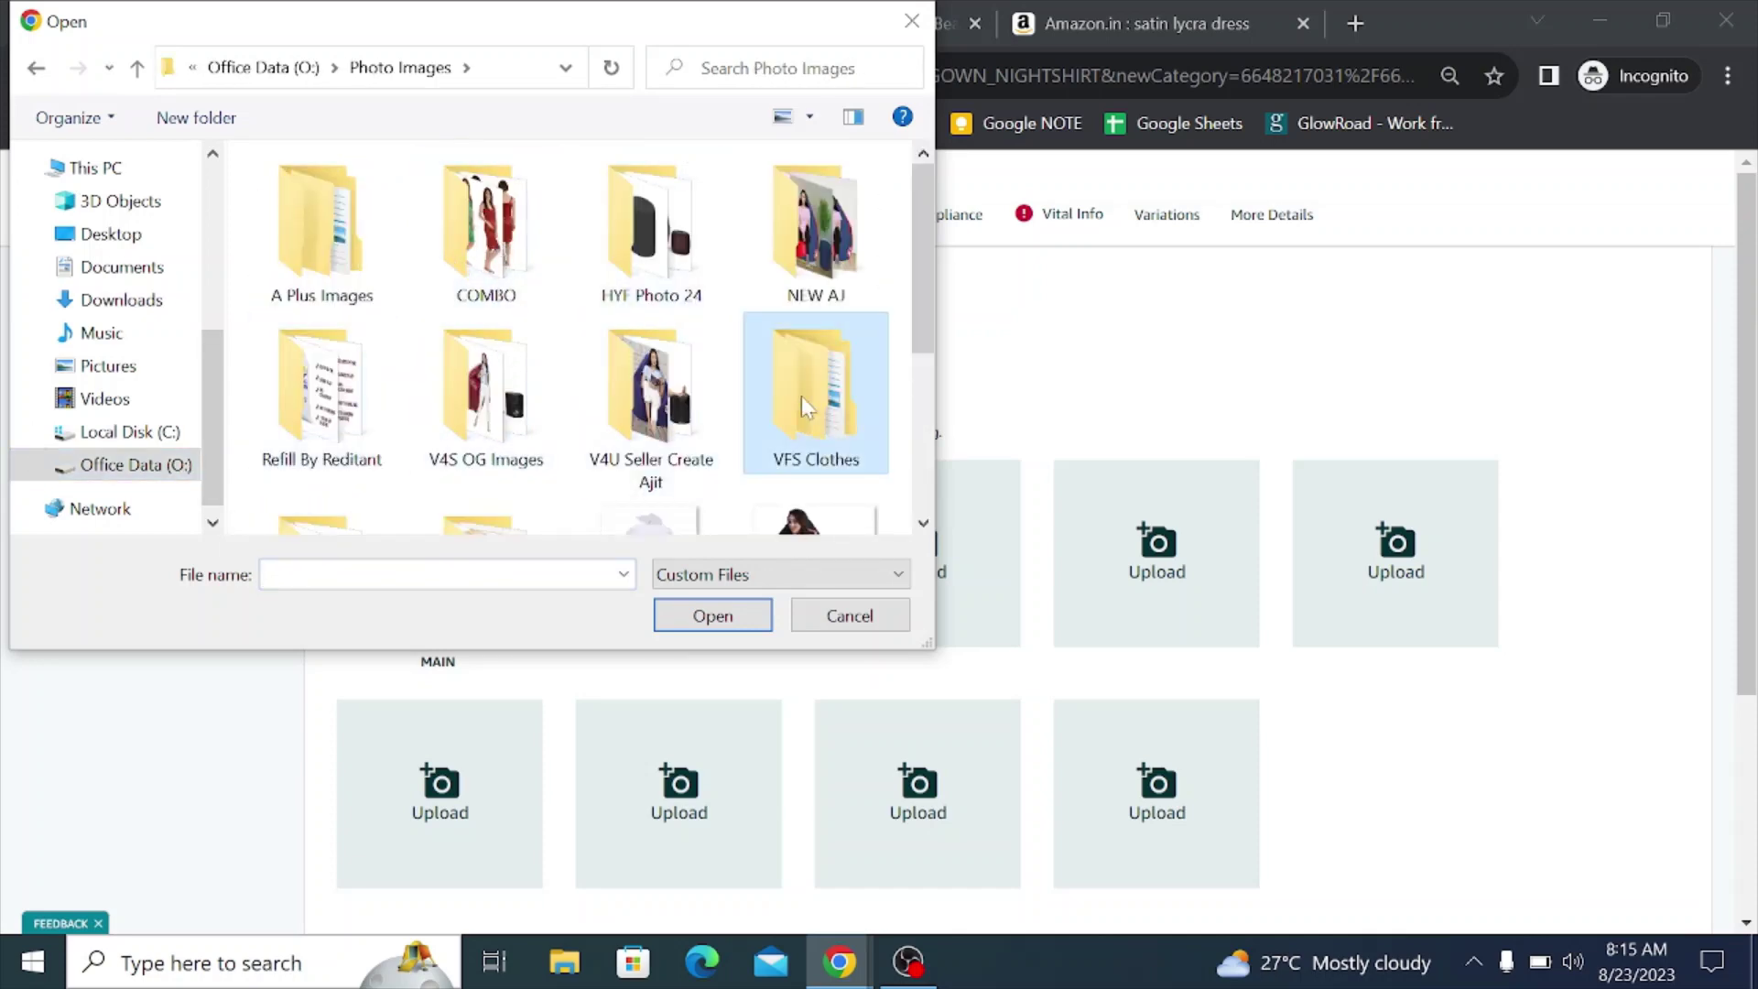
double_click(384, 197)
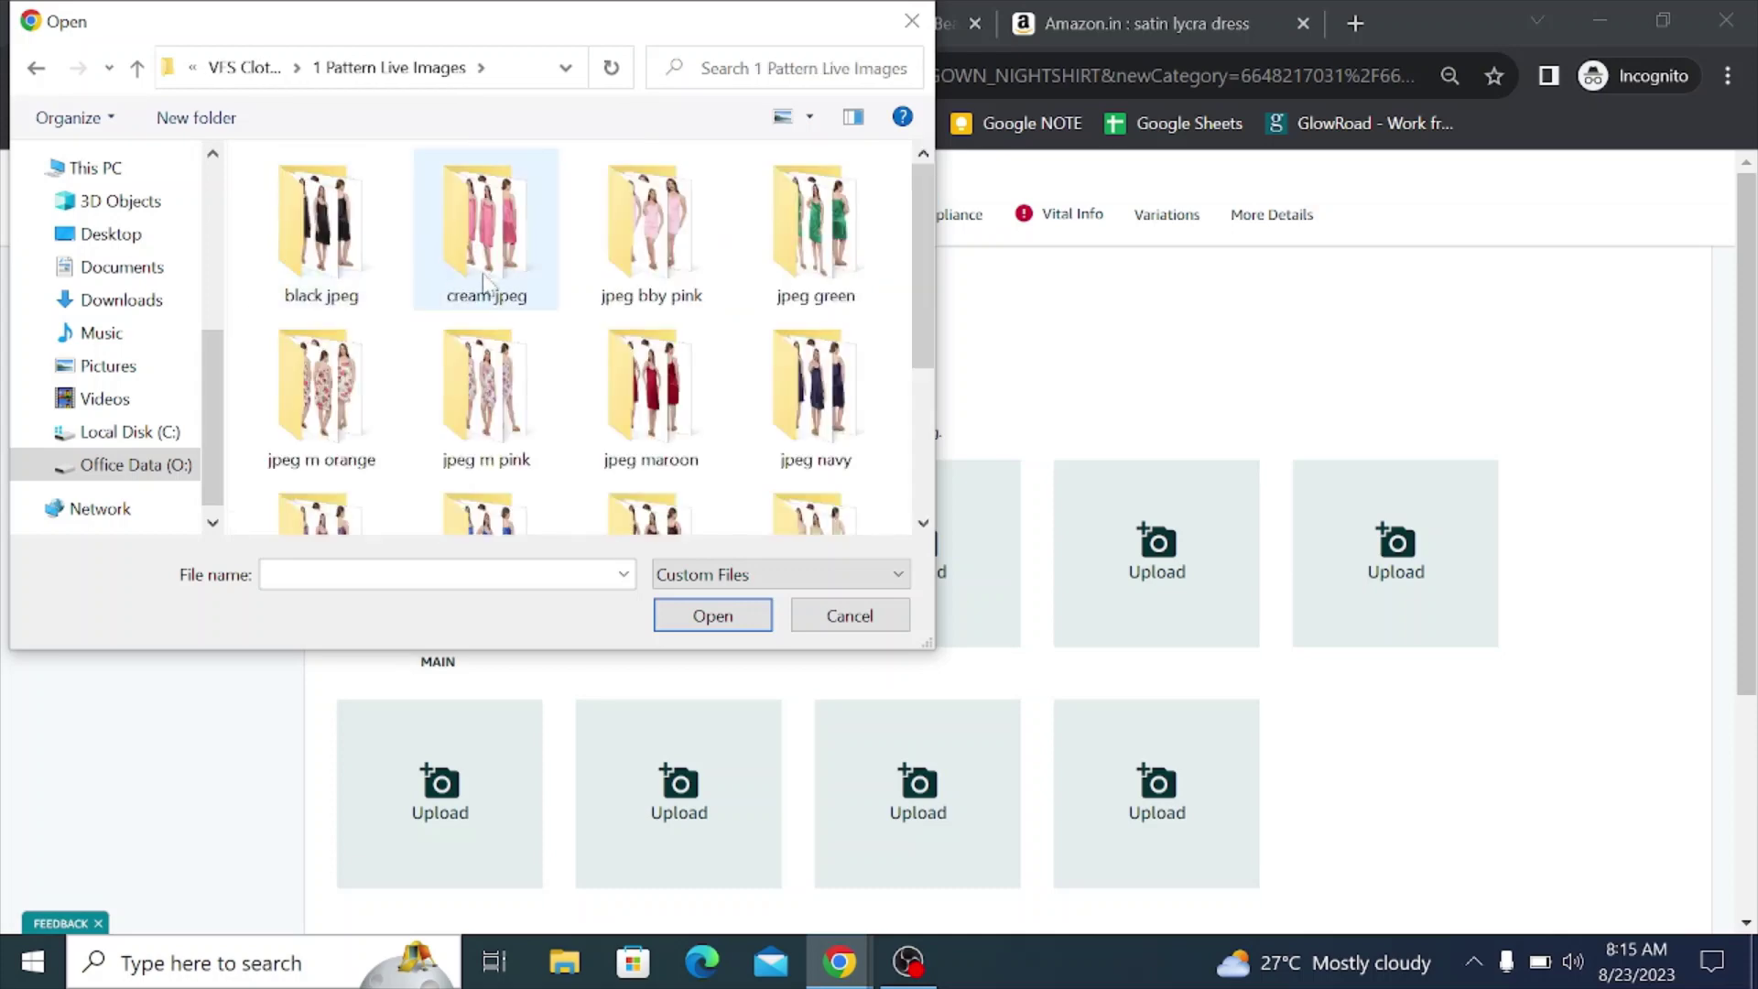
double_click(367, 353)
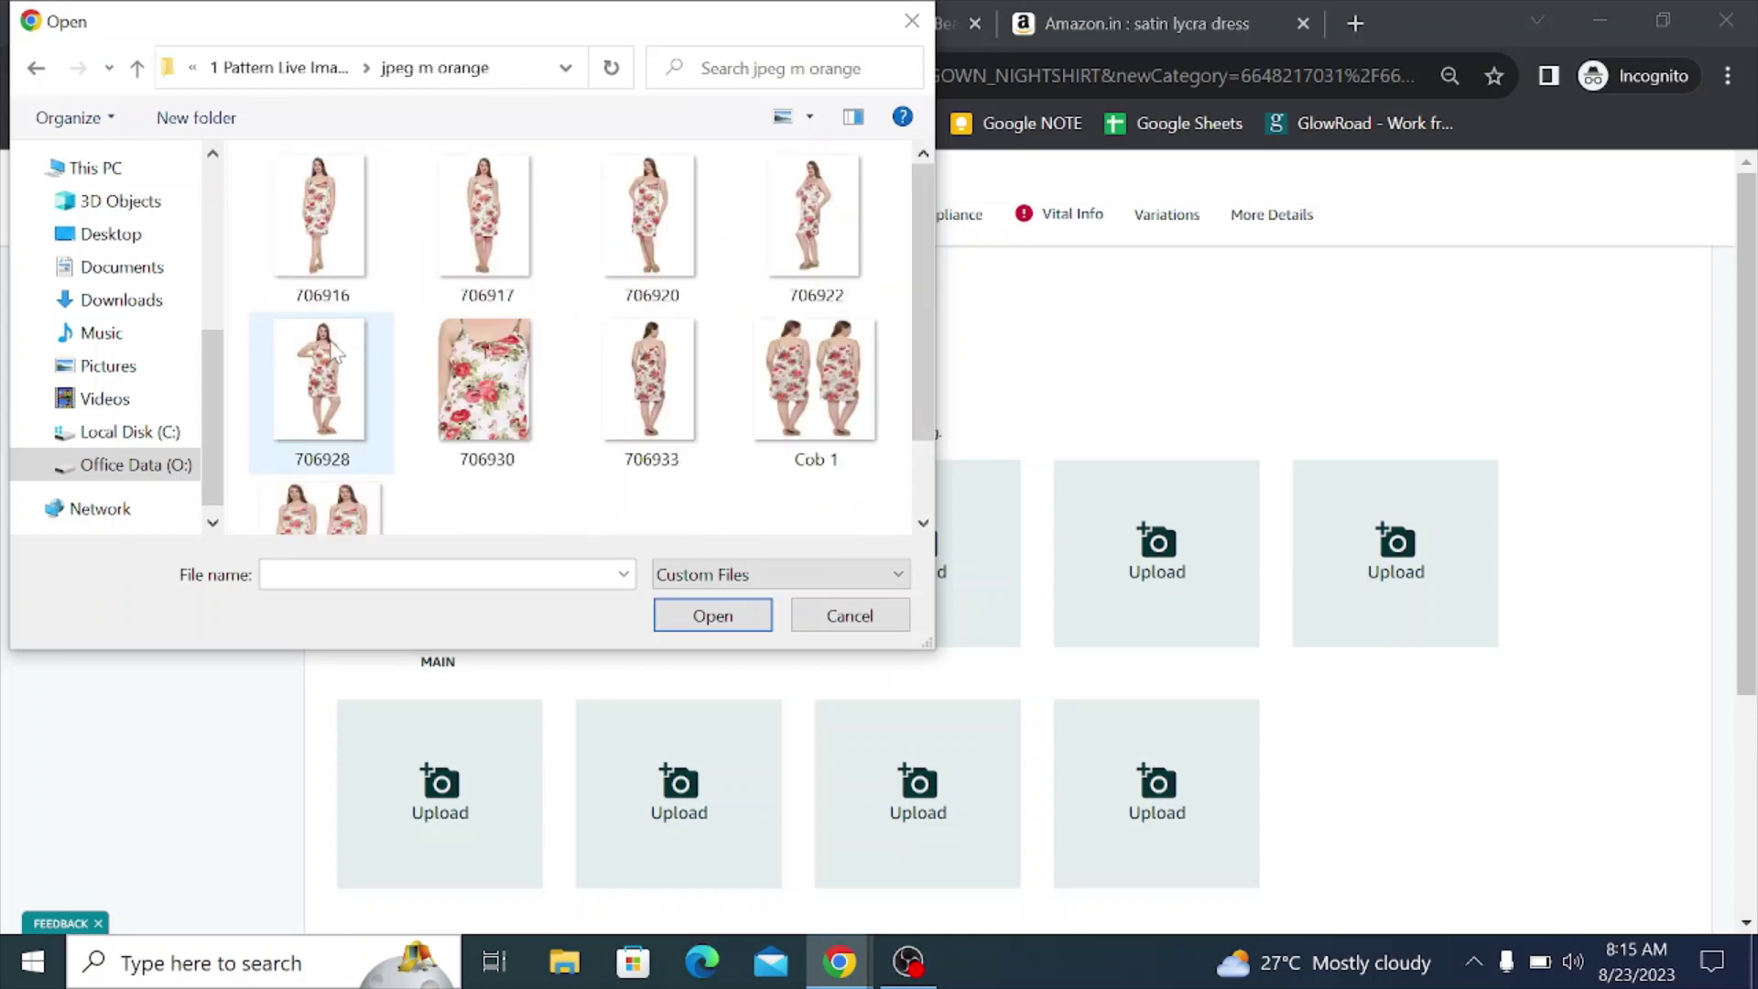
double_click(335, 352)
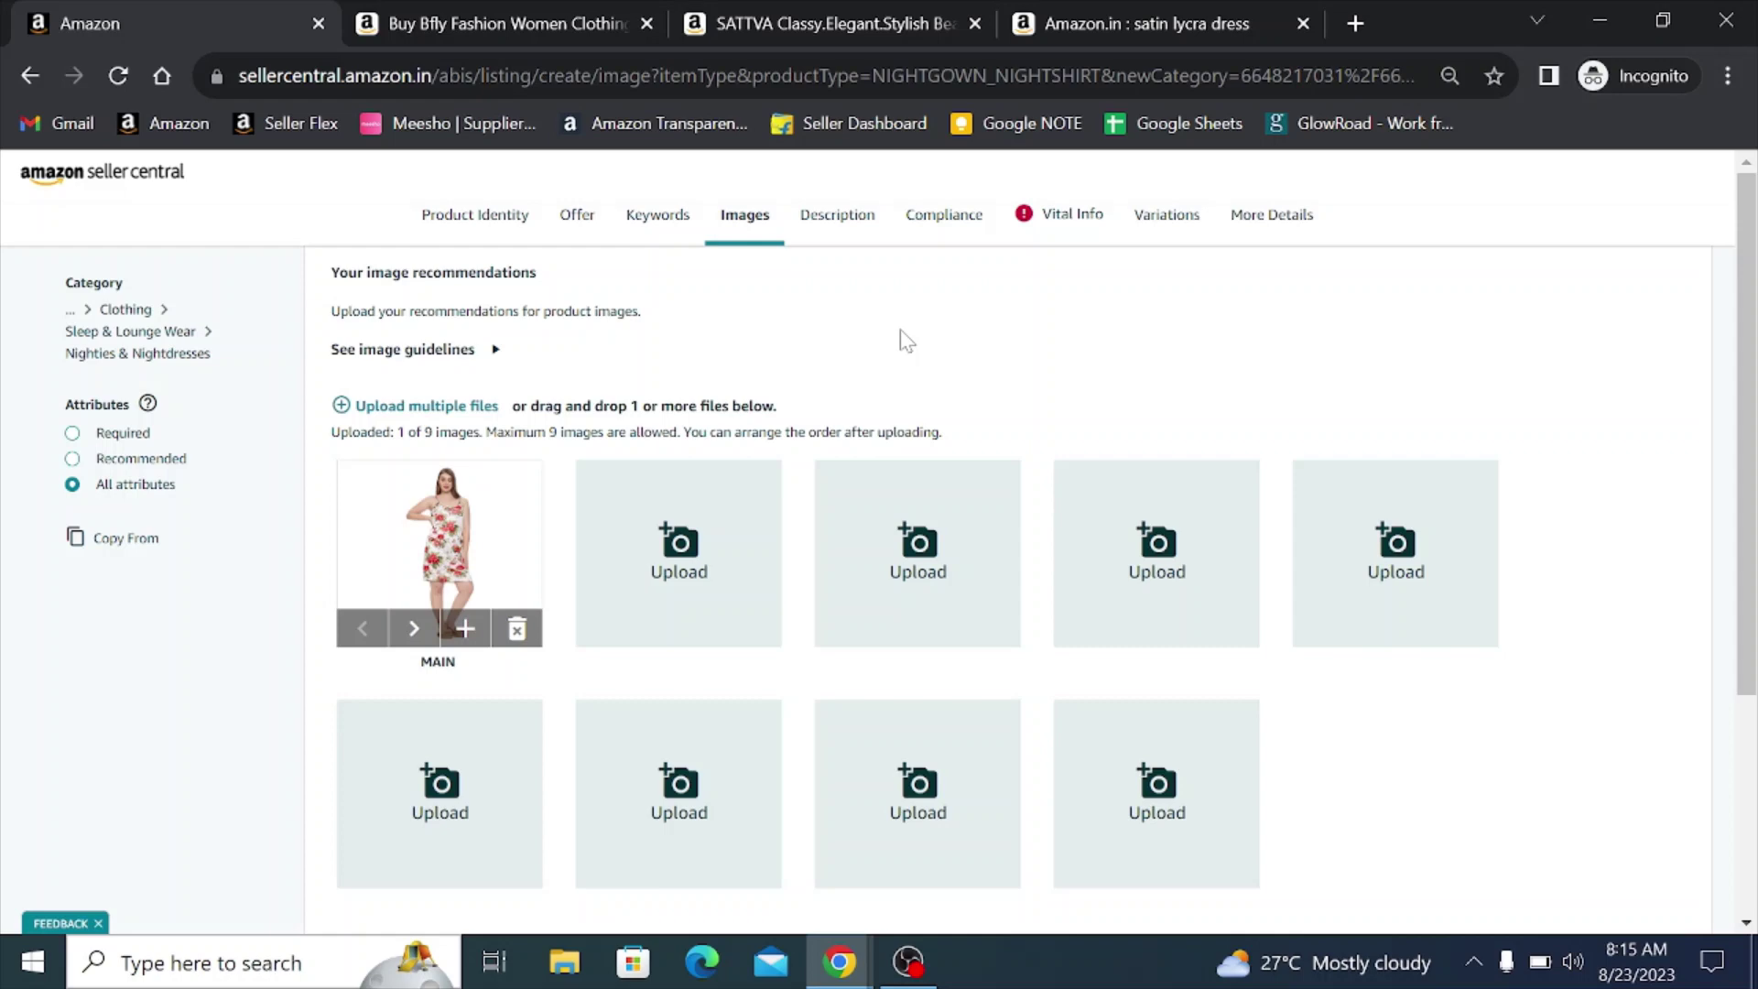
click(836, 216)
- Paste the Bfly page's satin nightie-and-robe description into Product Description
click(682, 295)
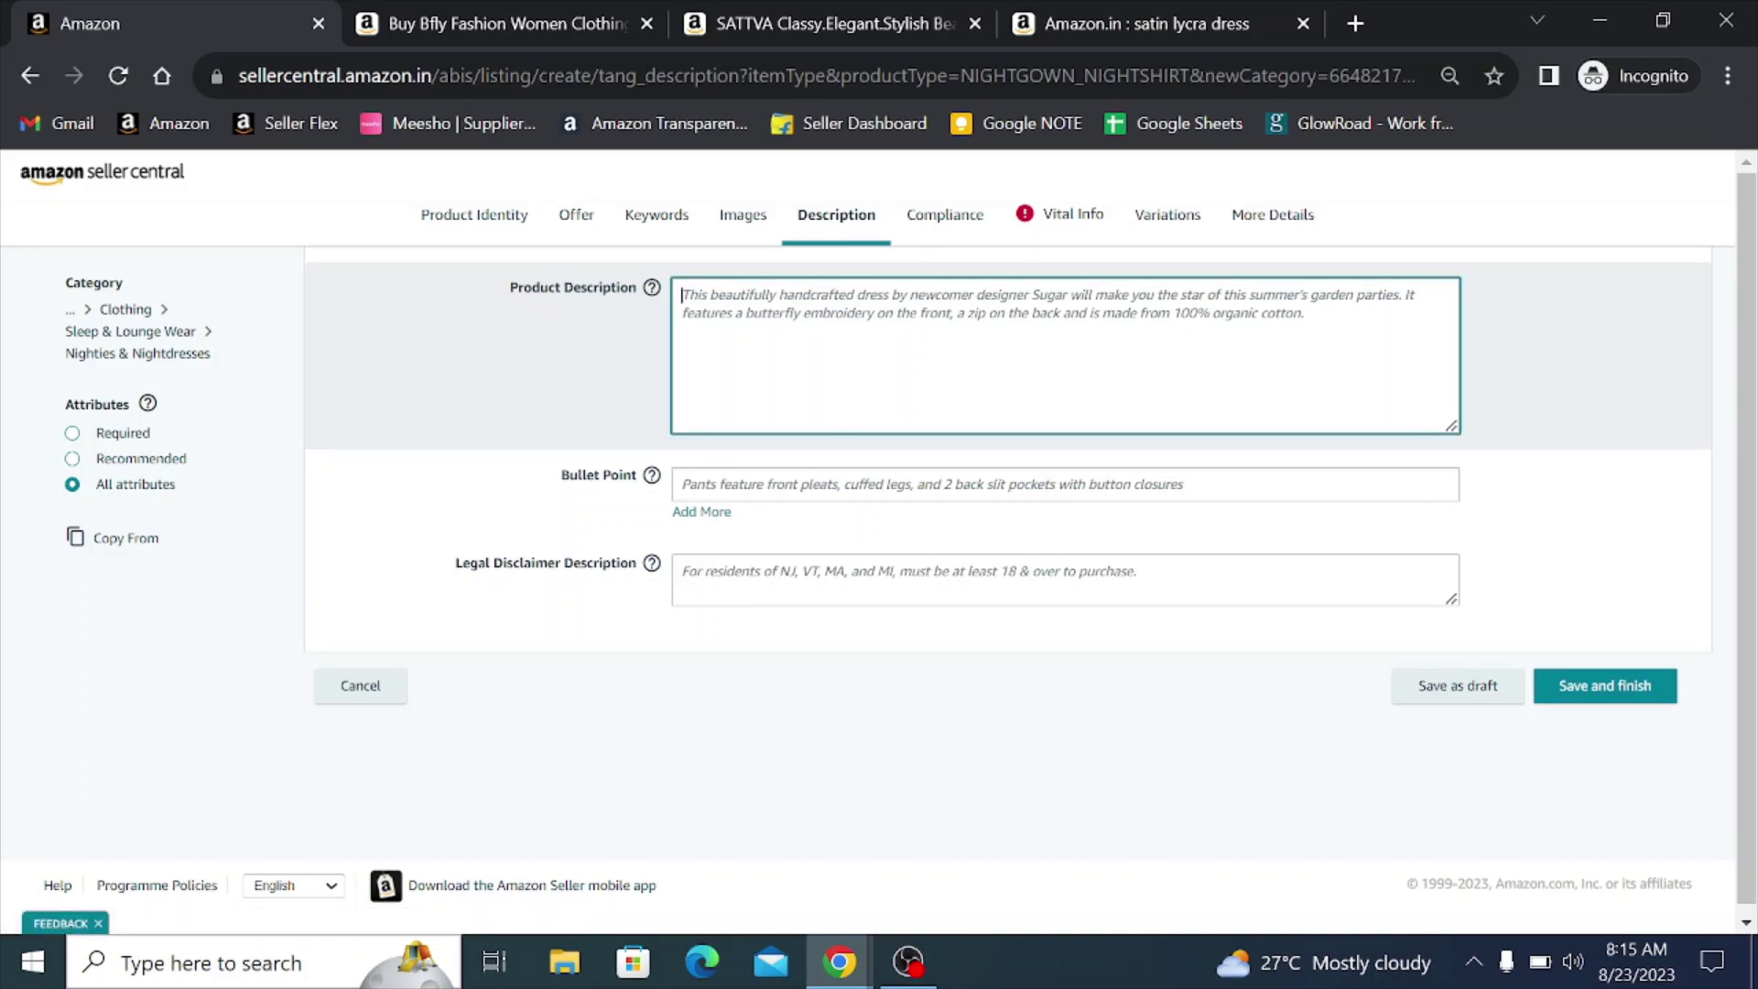
click(523, 17)
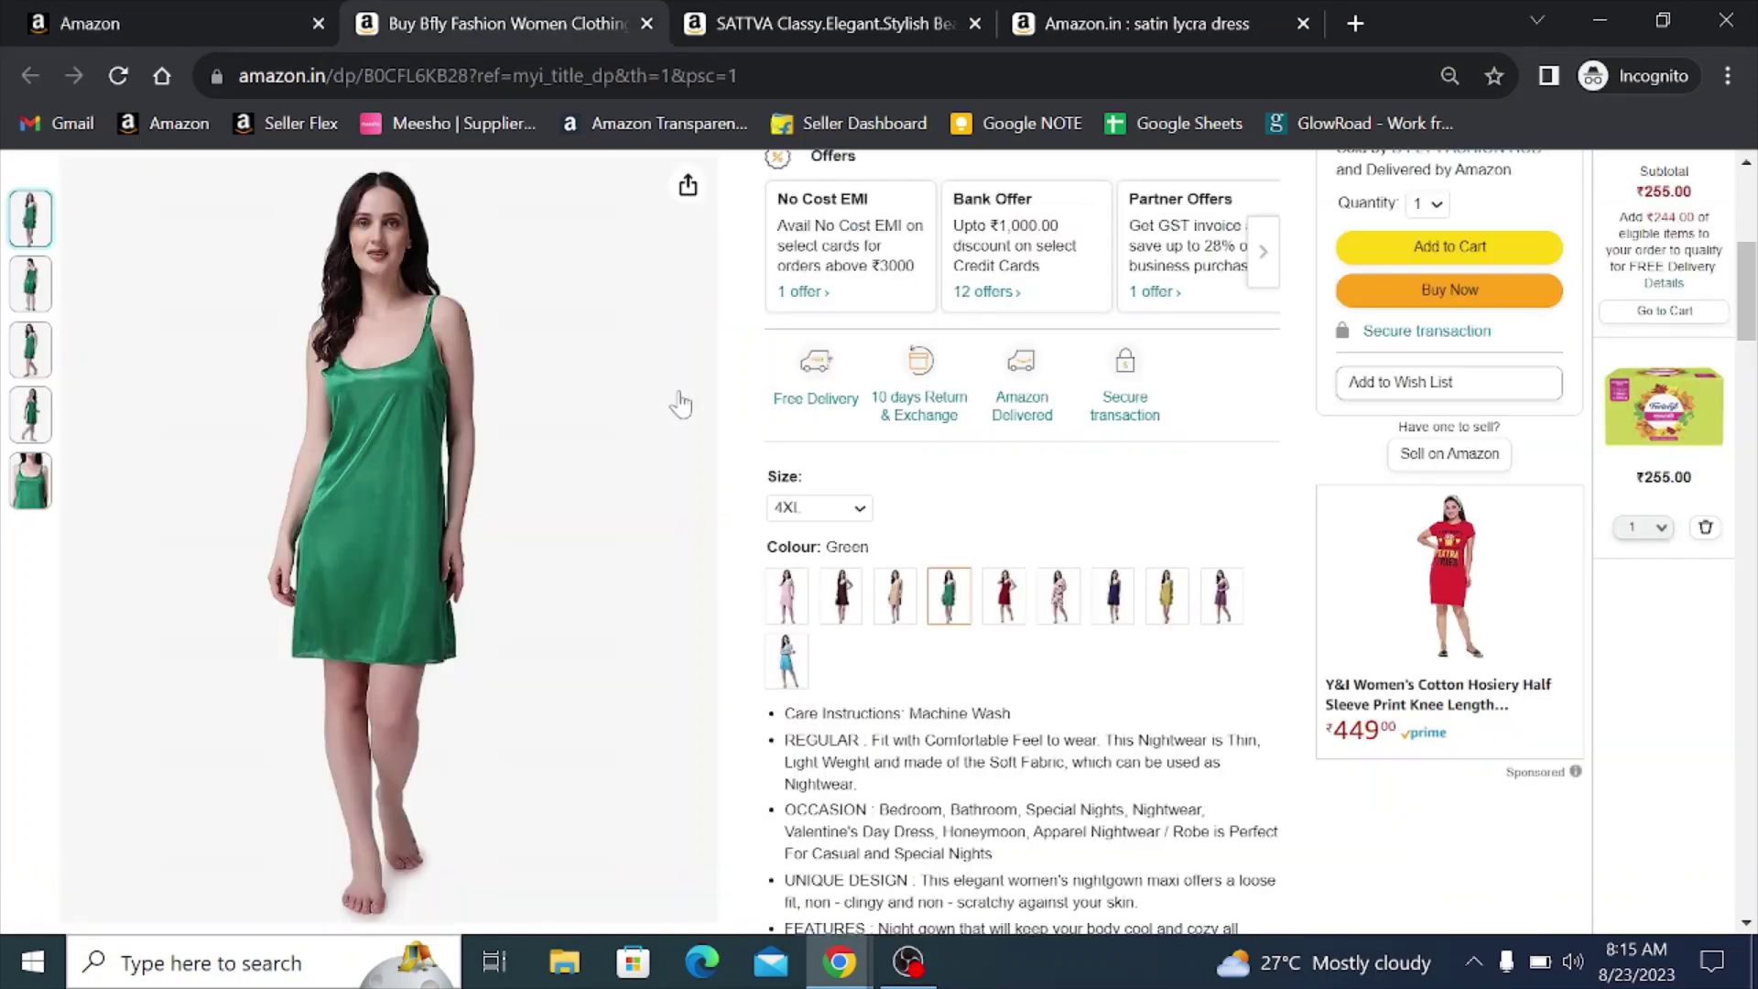
scroll(829, 458, down, 10)
scroll(827, 457, down, 12)
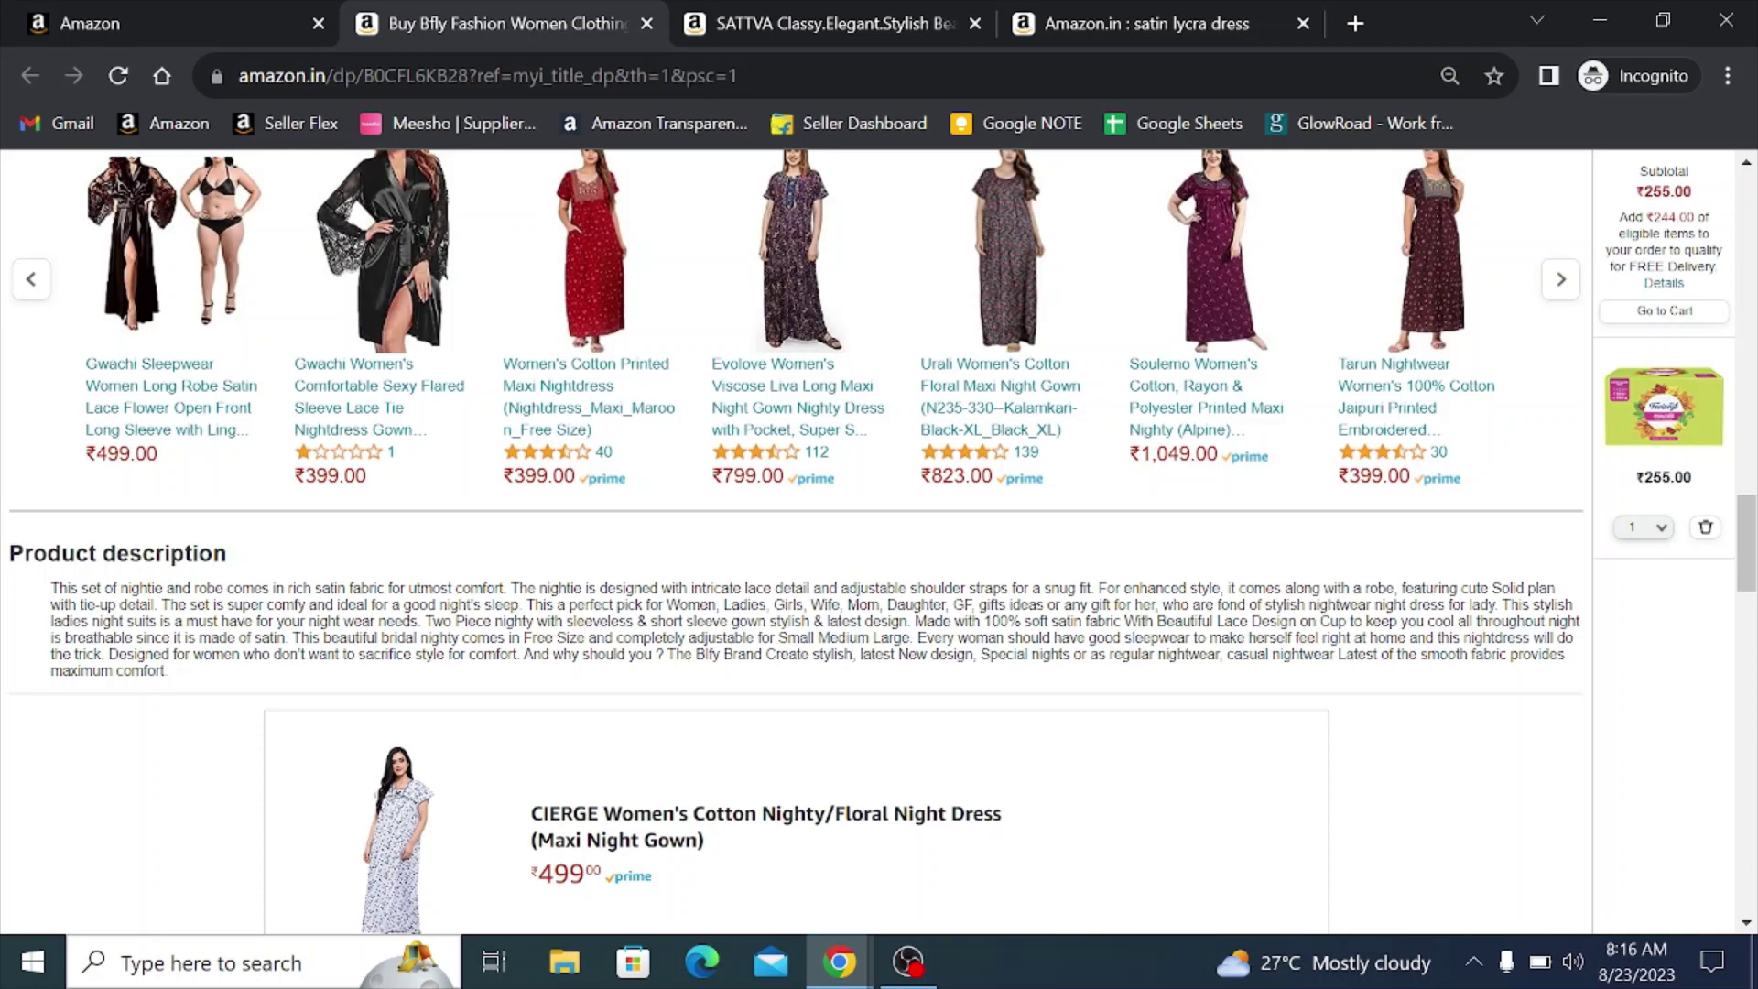
drag(50, 588, 194, 675)
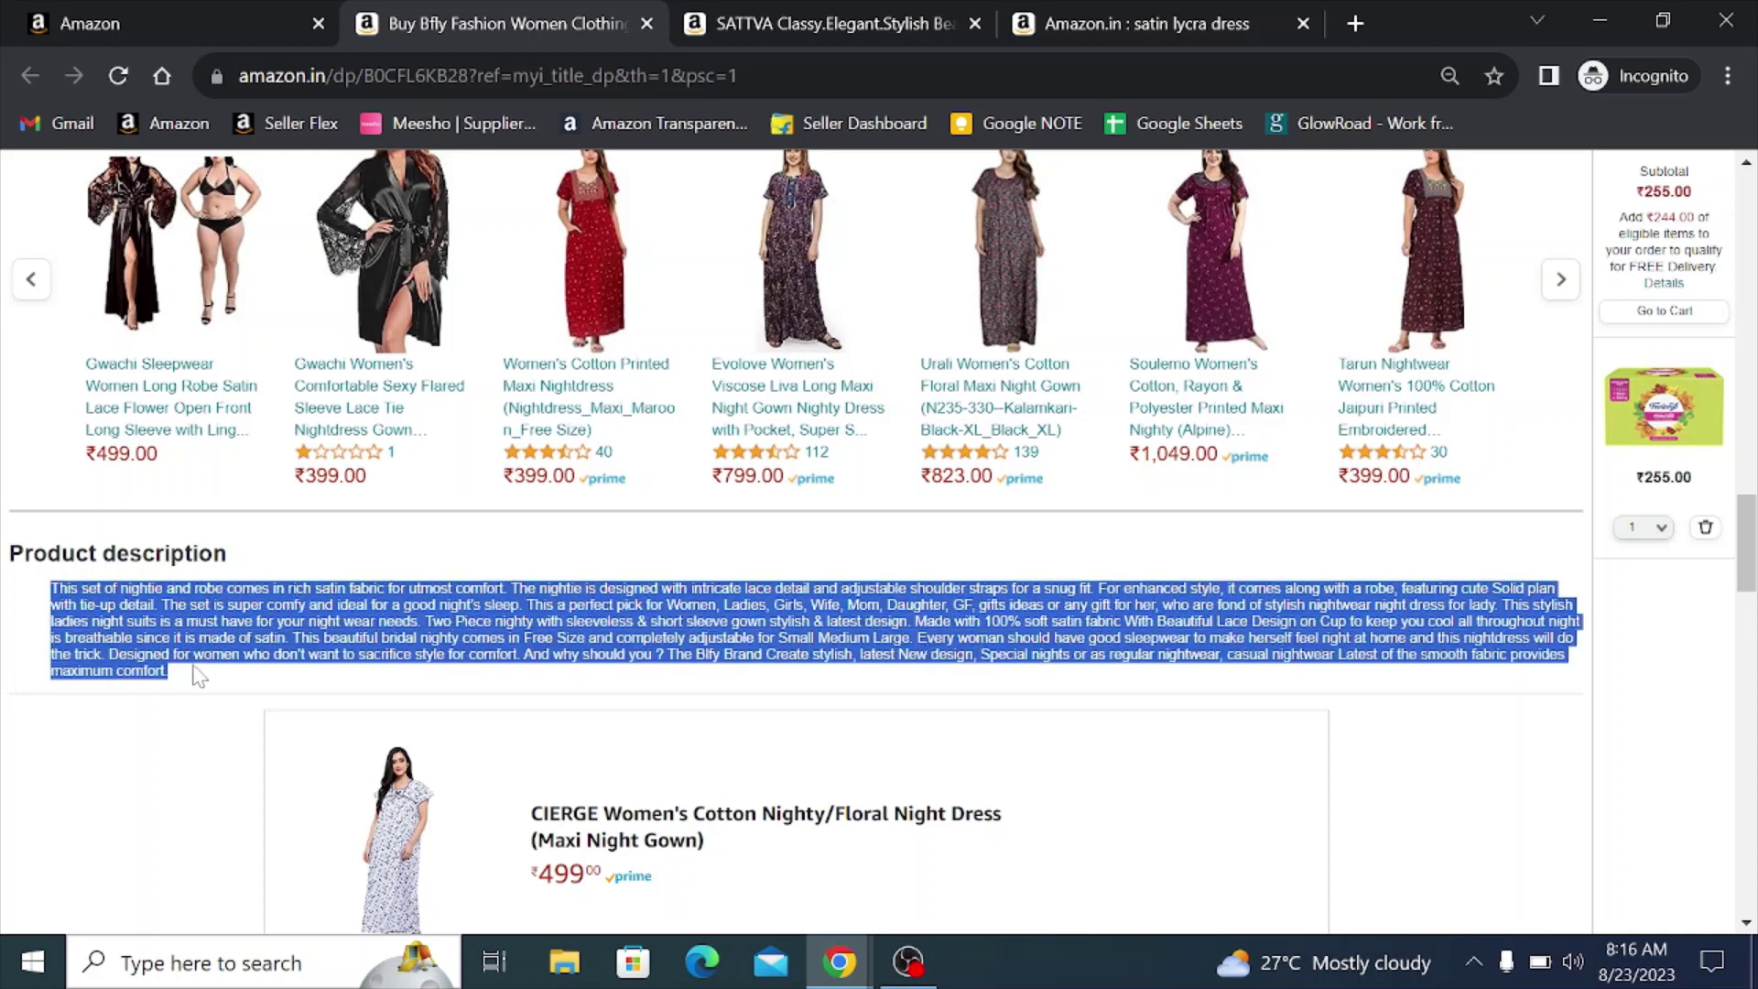
click(229, 20)
key(ctrl+v)
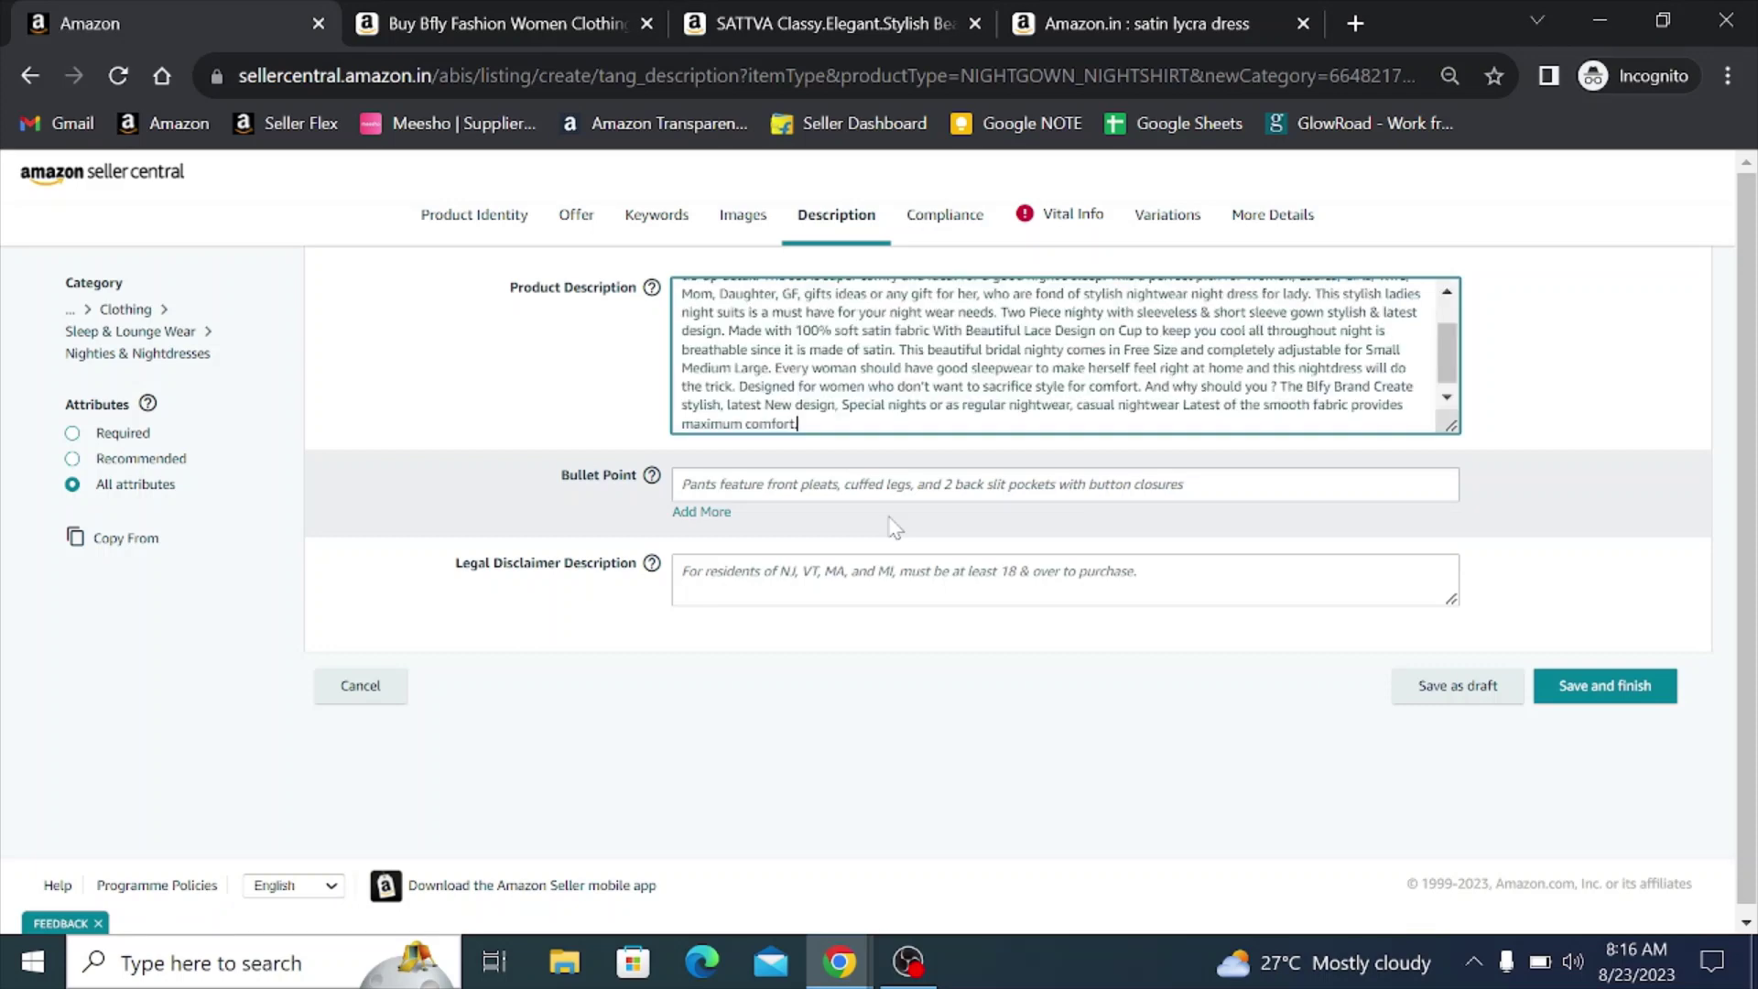
click(914, 458)
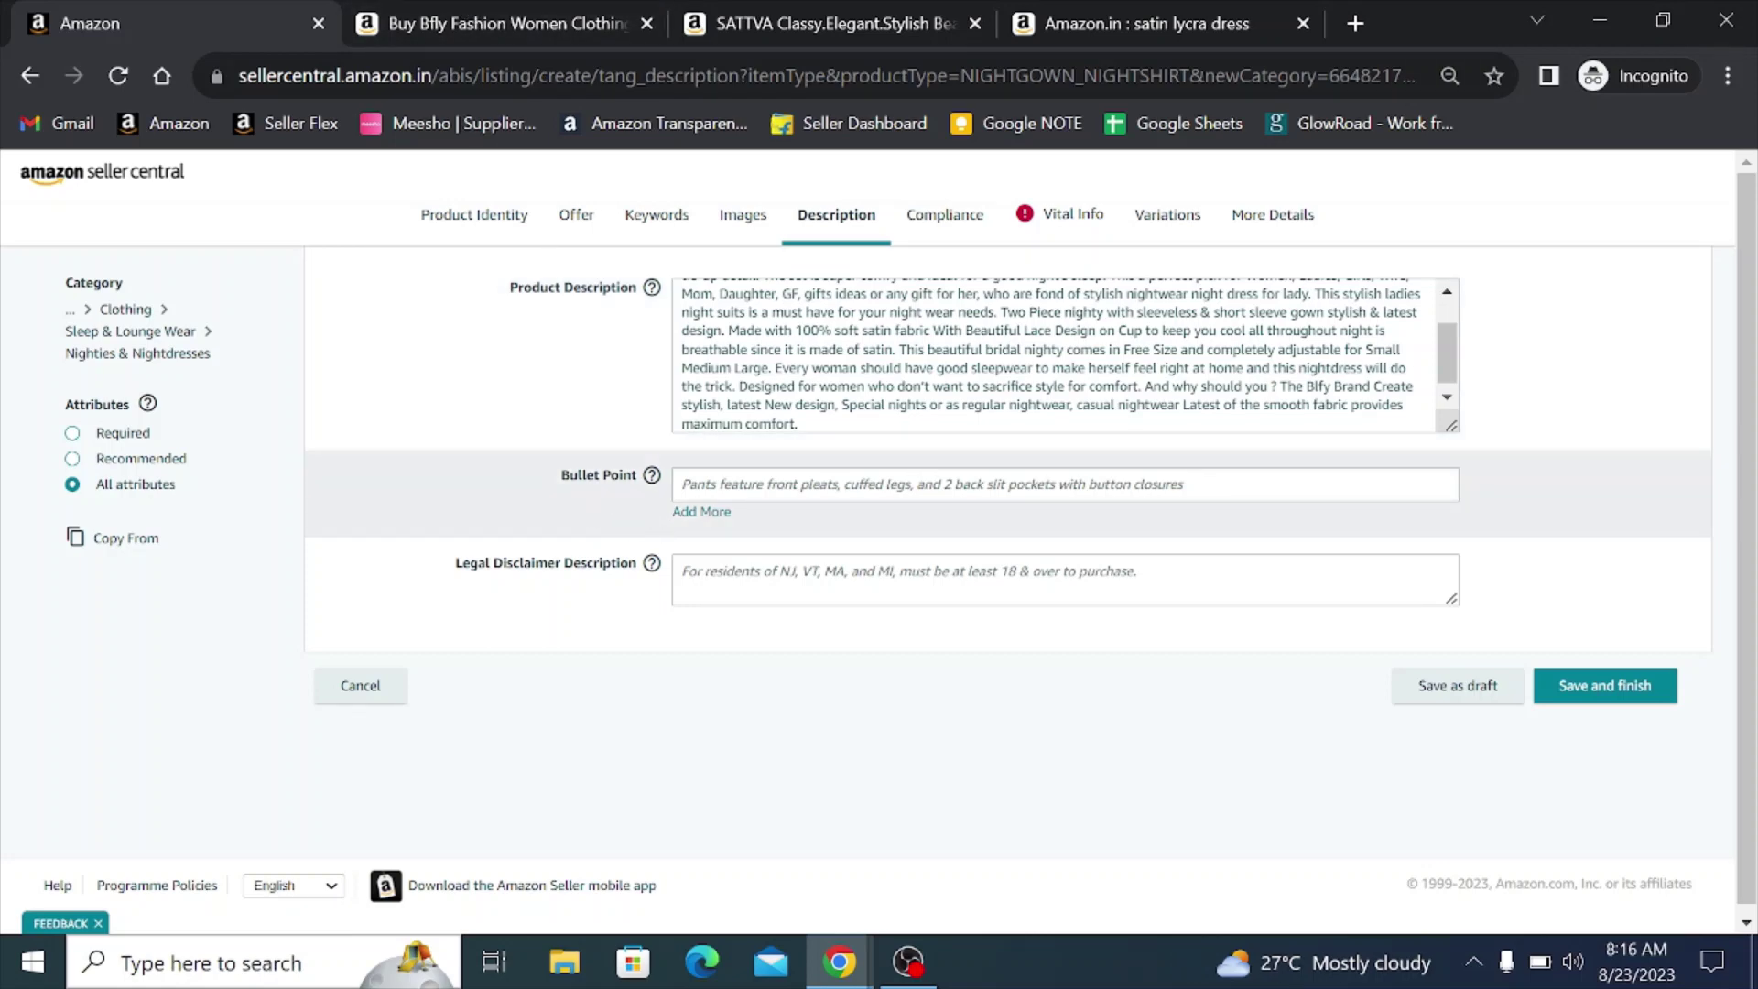
click(504, 23)
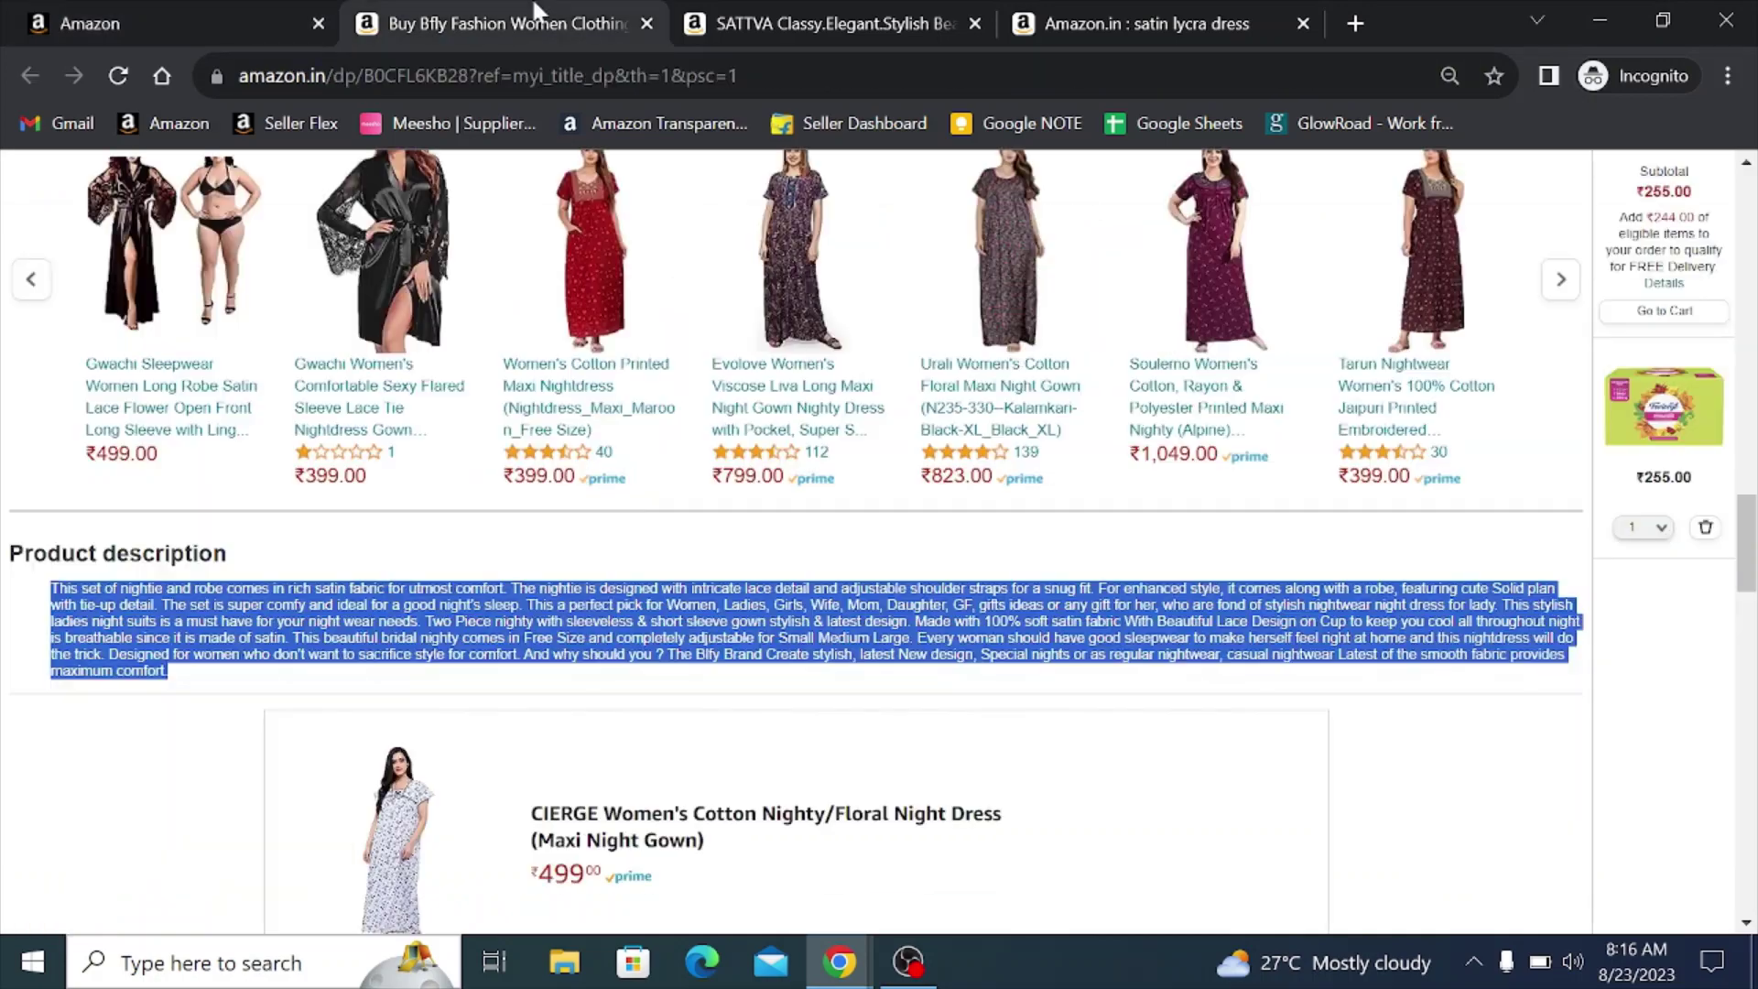
- Copy 'Care Instructions: Machine Wash' from the product page into the first bullet point
scroll(918, 553, up, 5)
scroll(919, 553, up, 10)
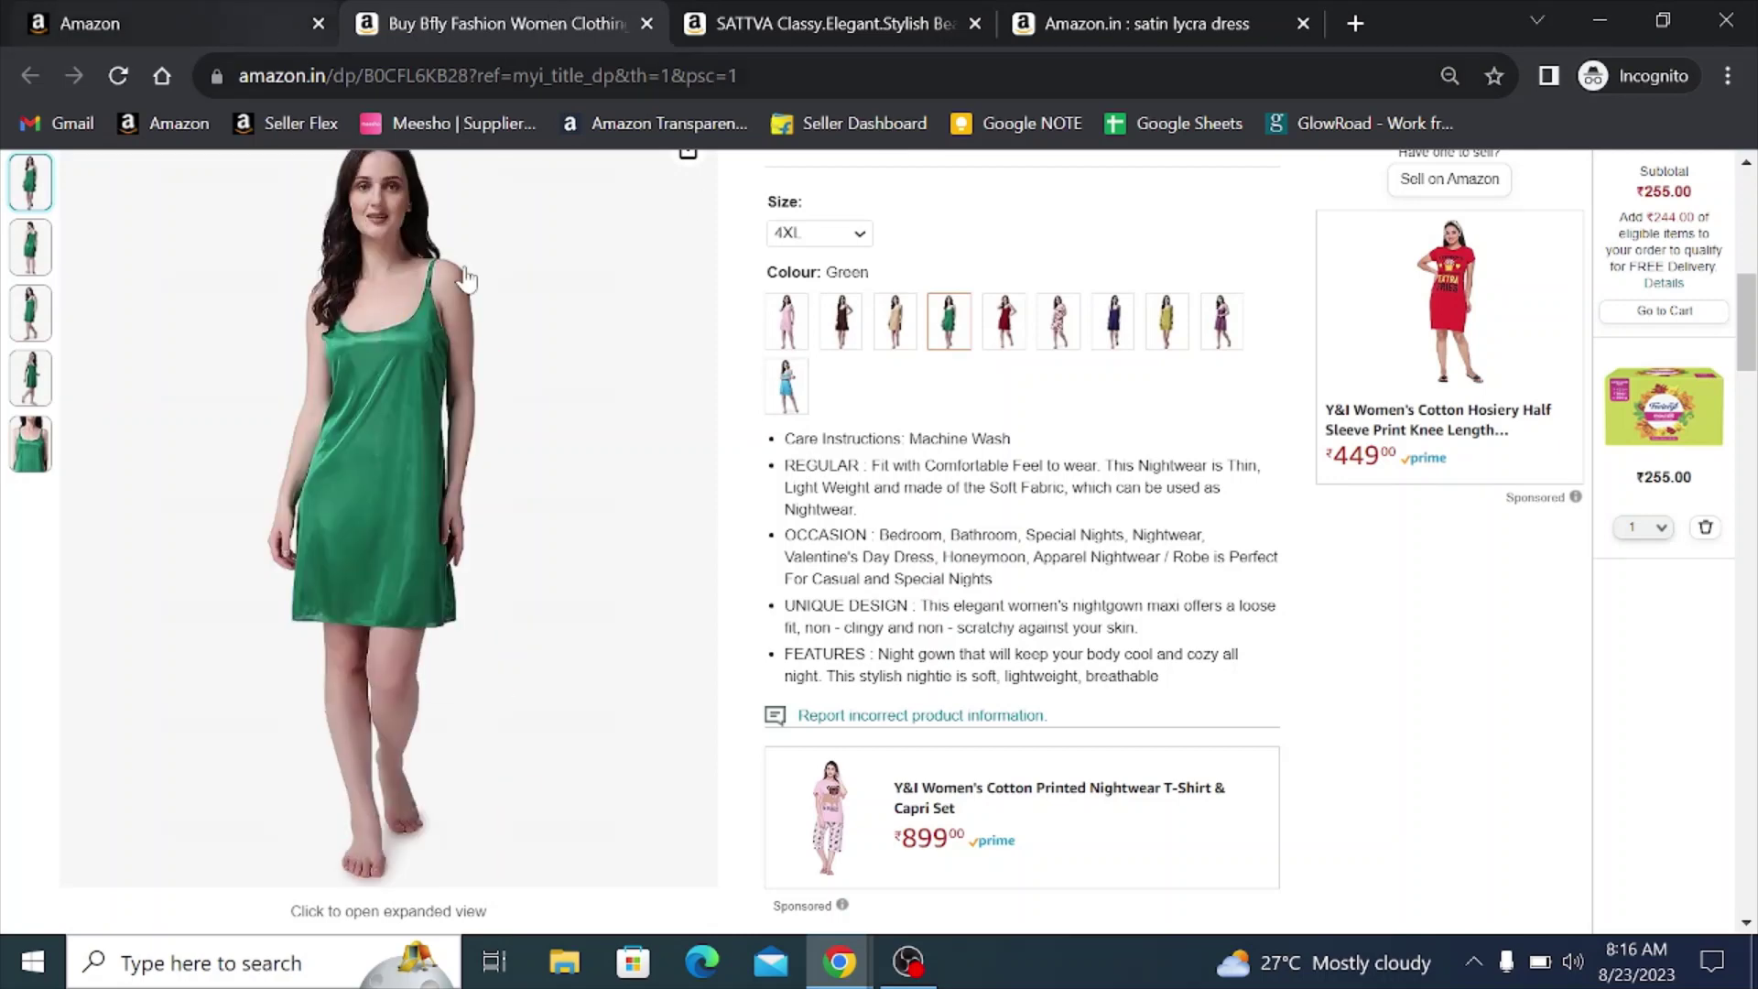
double_click(938, 439)
triple_click(939, 440)
key(ctrl+c)
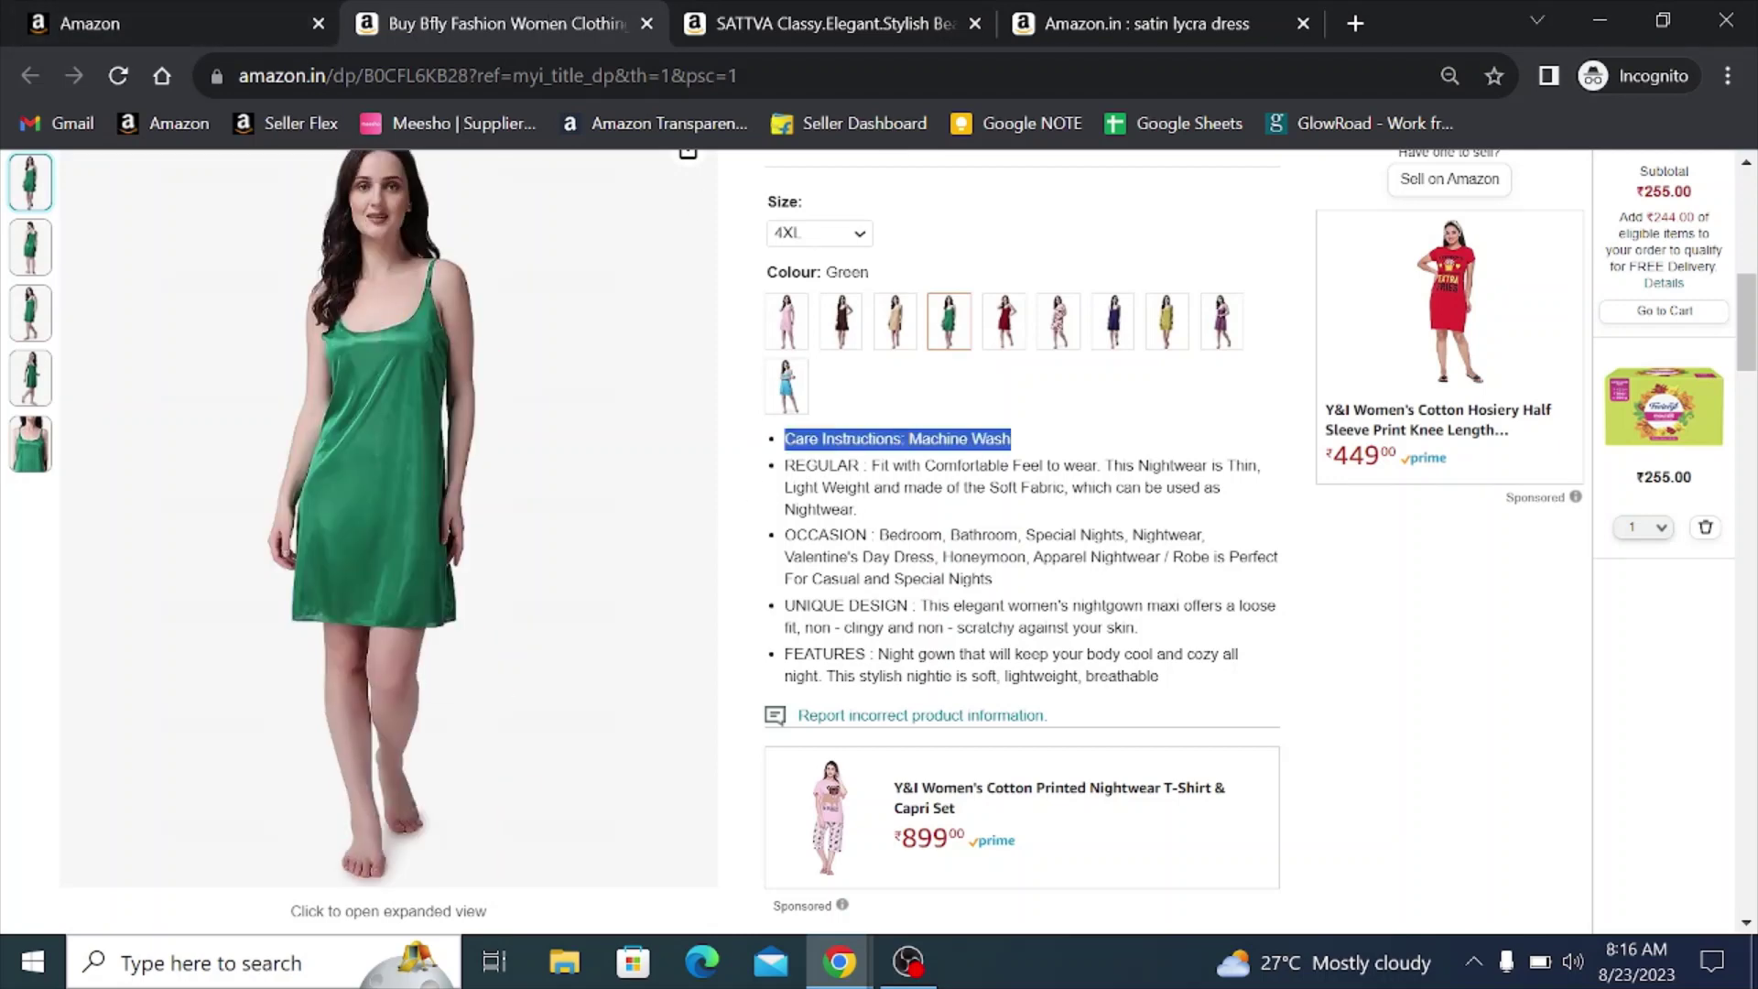
click(228, 20)
click(681, 483)
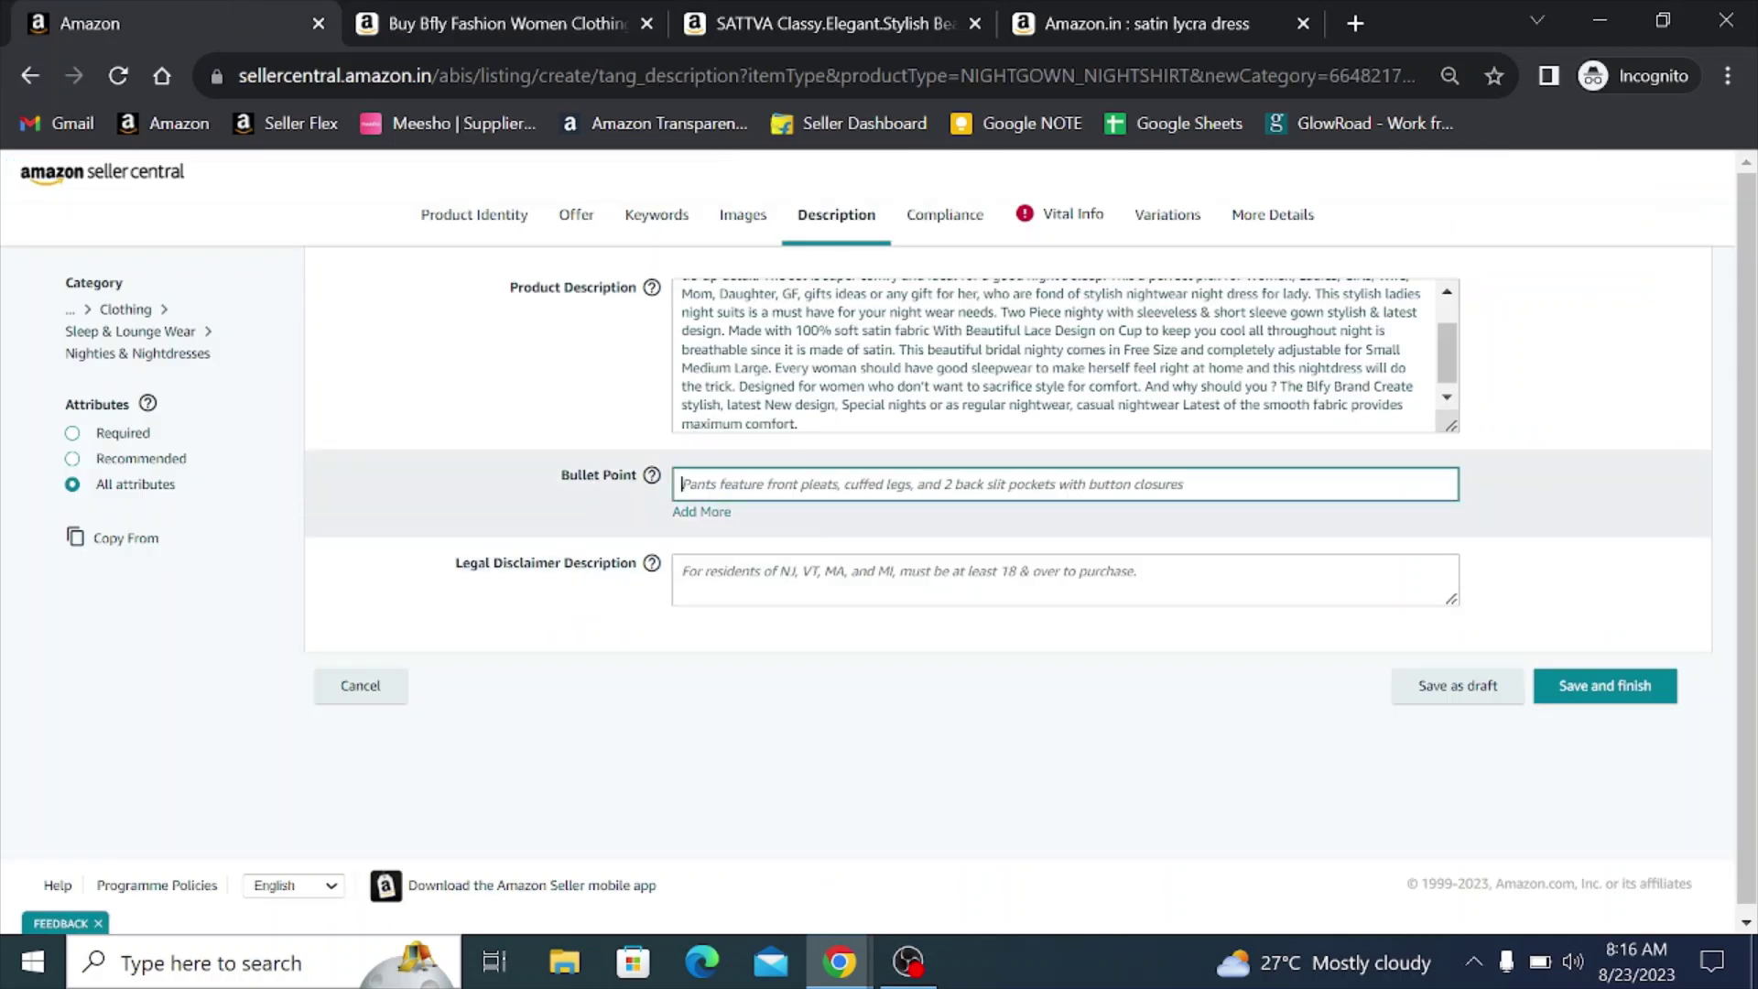
key(ctrl+v)
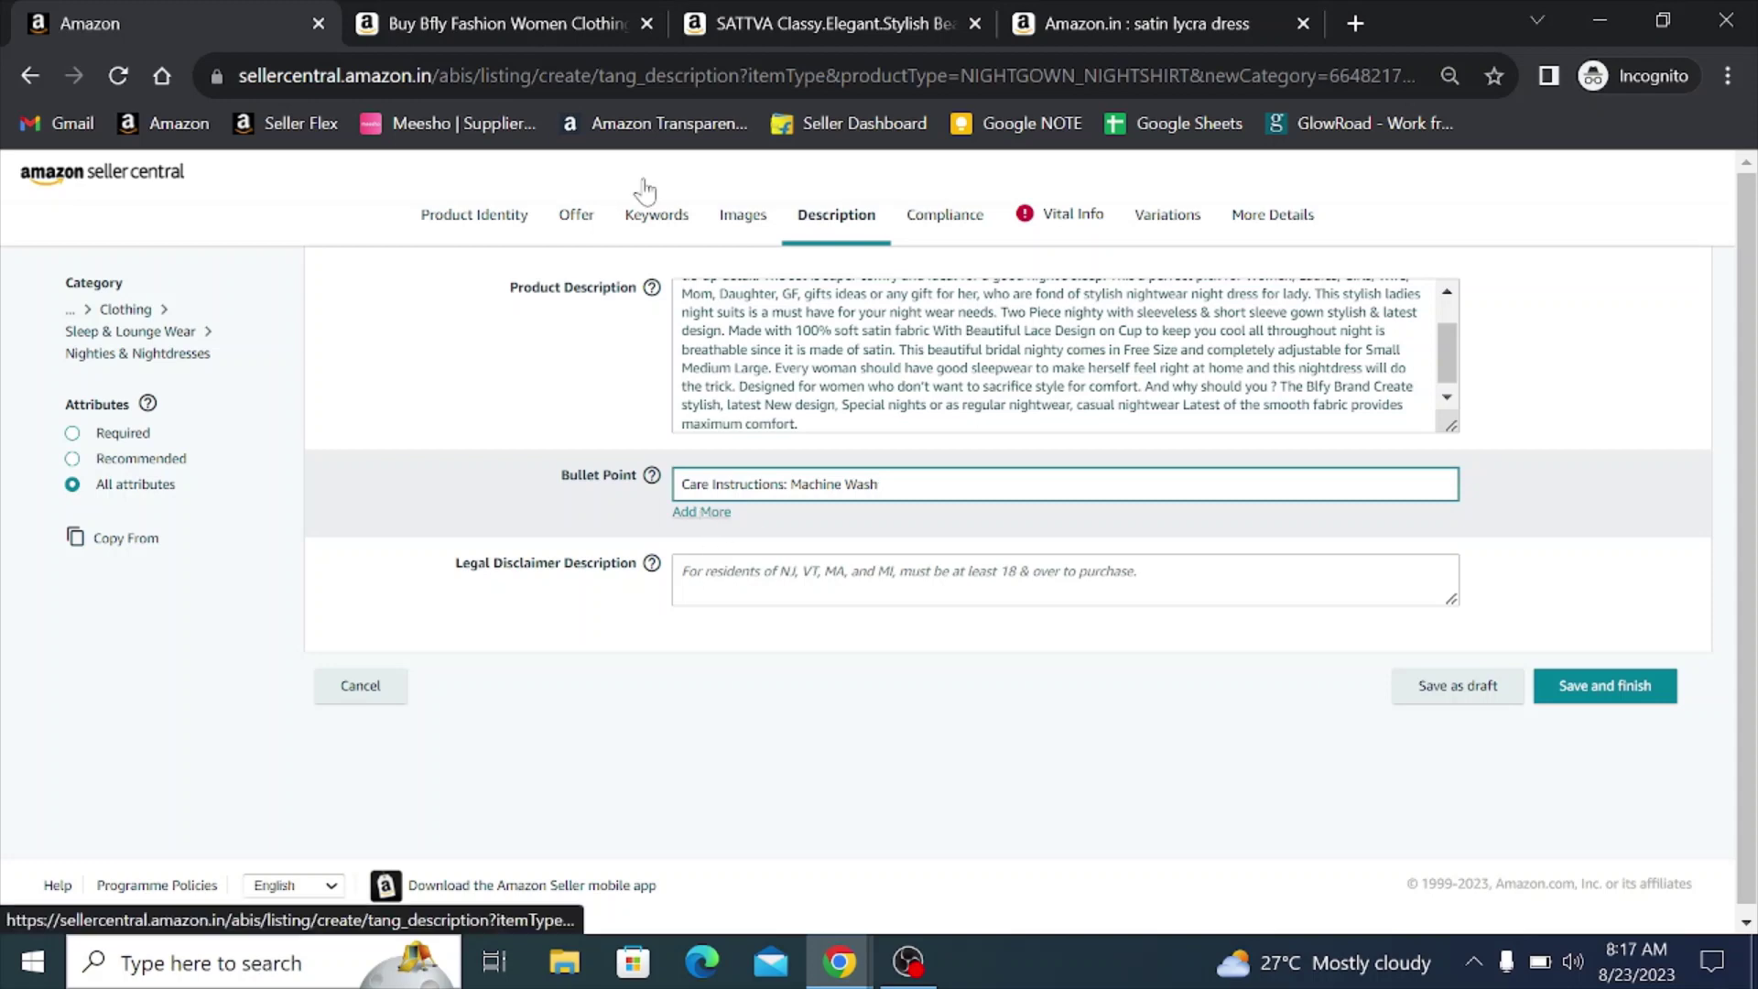
- Copy the REGULAR bullet from the product page into the second bullet point
click(508, 23)
triple_click(1007, 488)
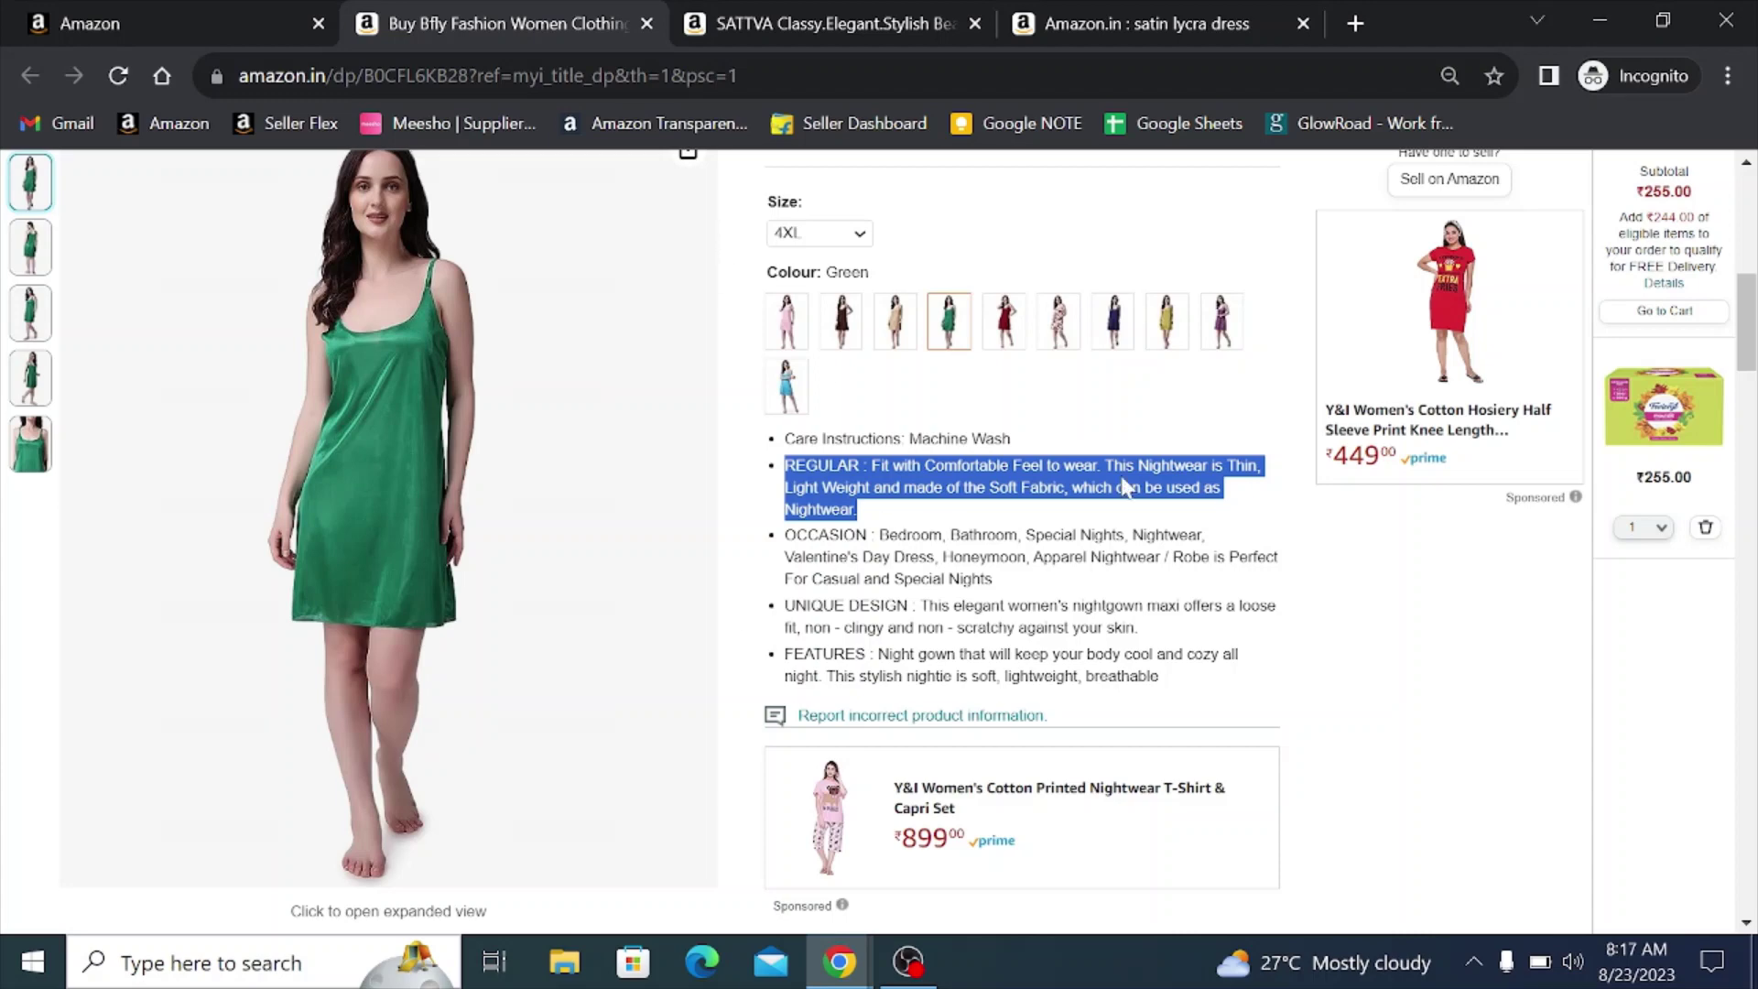
click(110, 23)
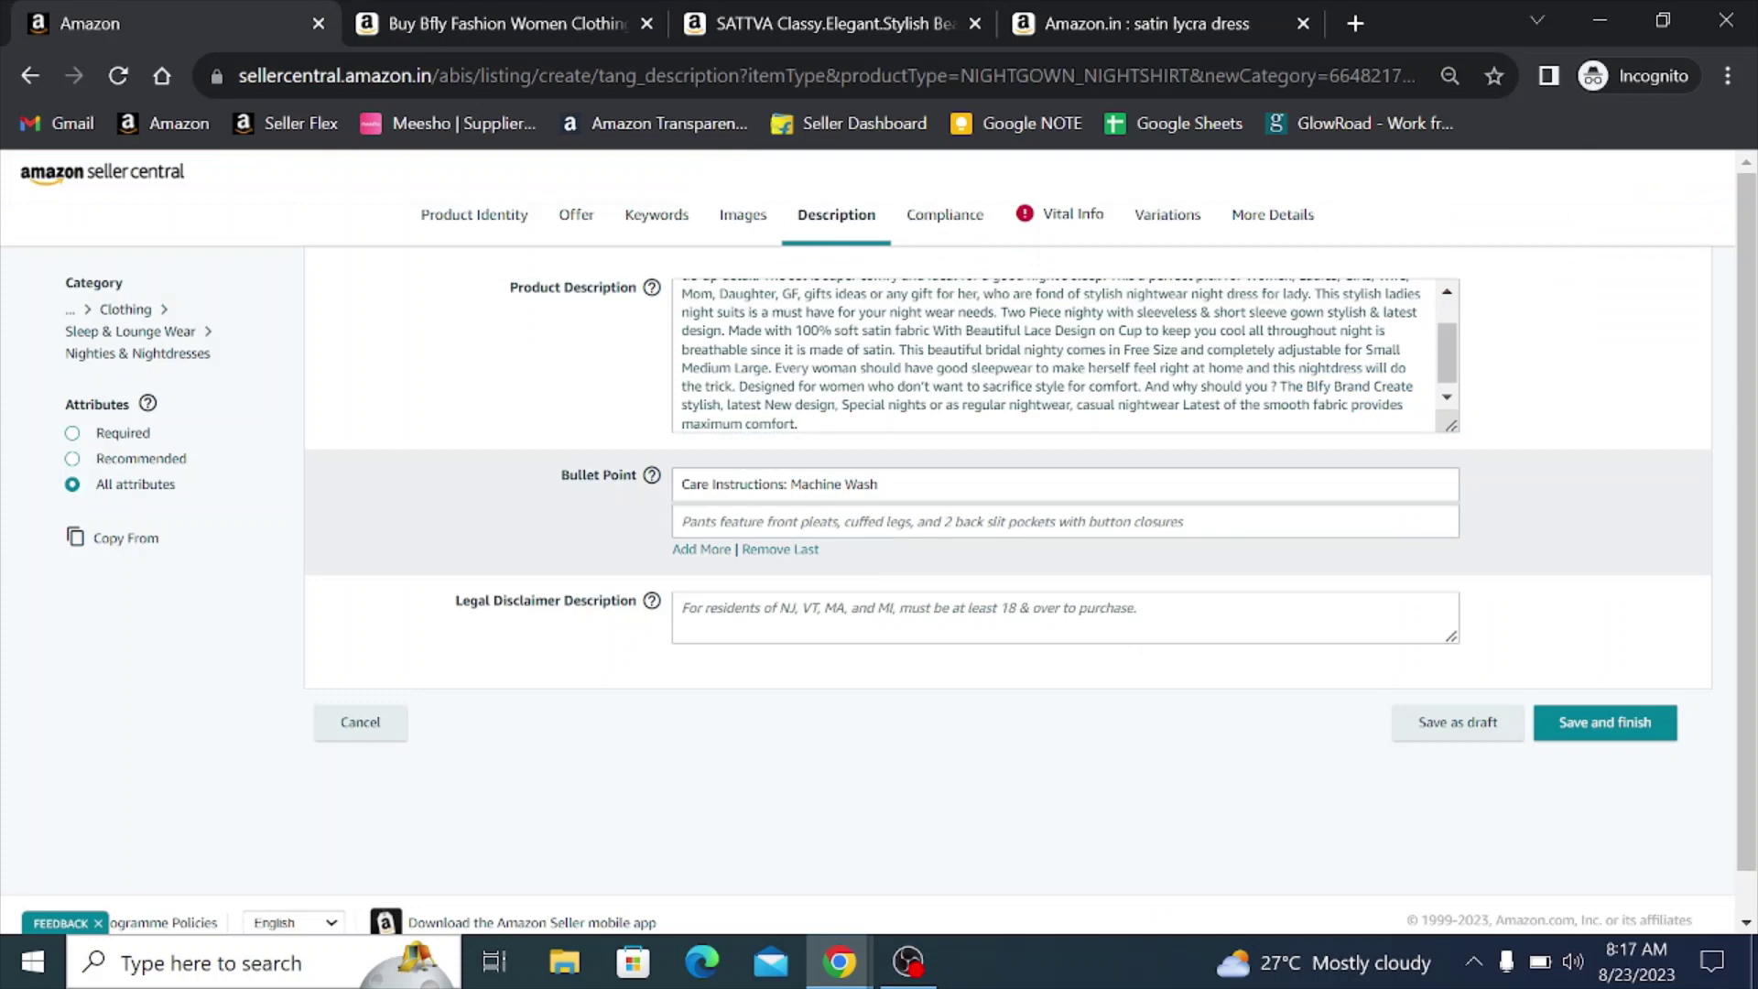
click(895, 522)
key(ctrl+v)
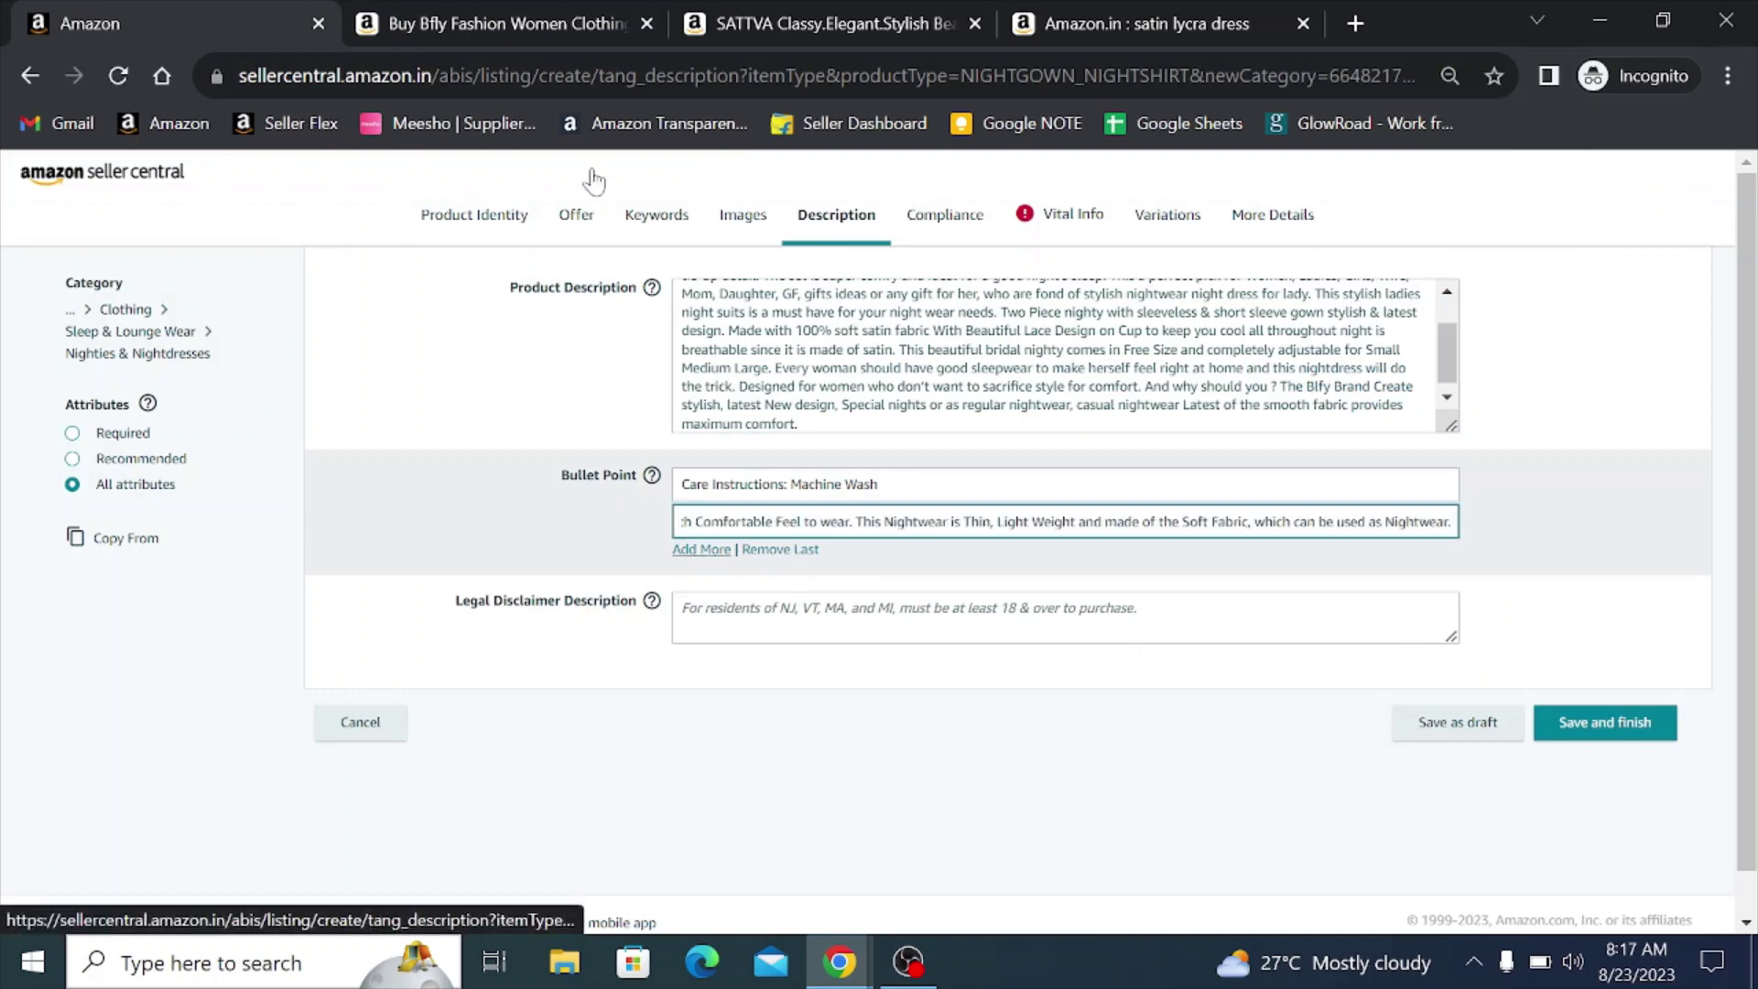
- Copy the OCCASION bullet from the product page into the third bullet point
click(432, 24)
double_click(826, 535)
drag(825, 535, 992, 578)
key(ctrl+c)
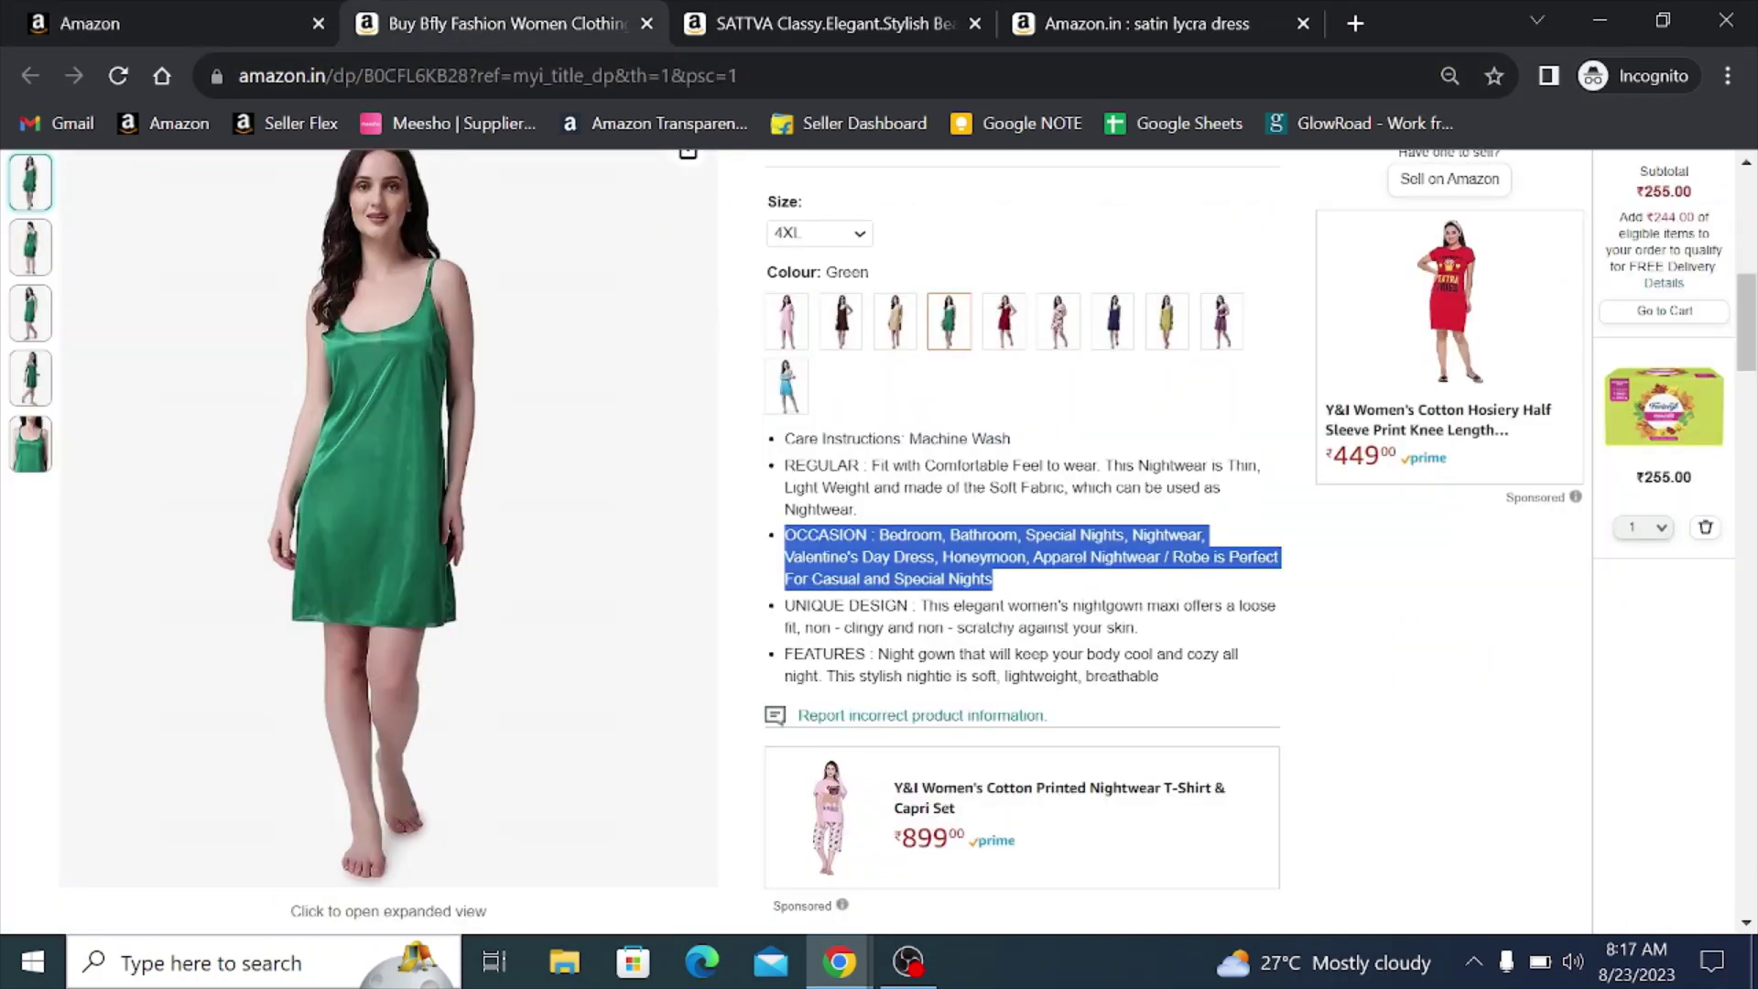
click(185, 27)
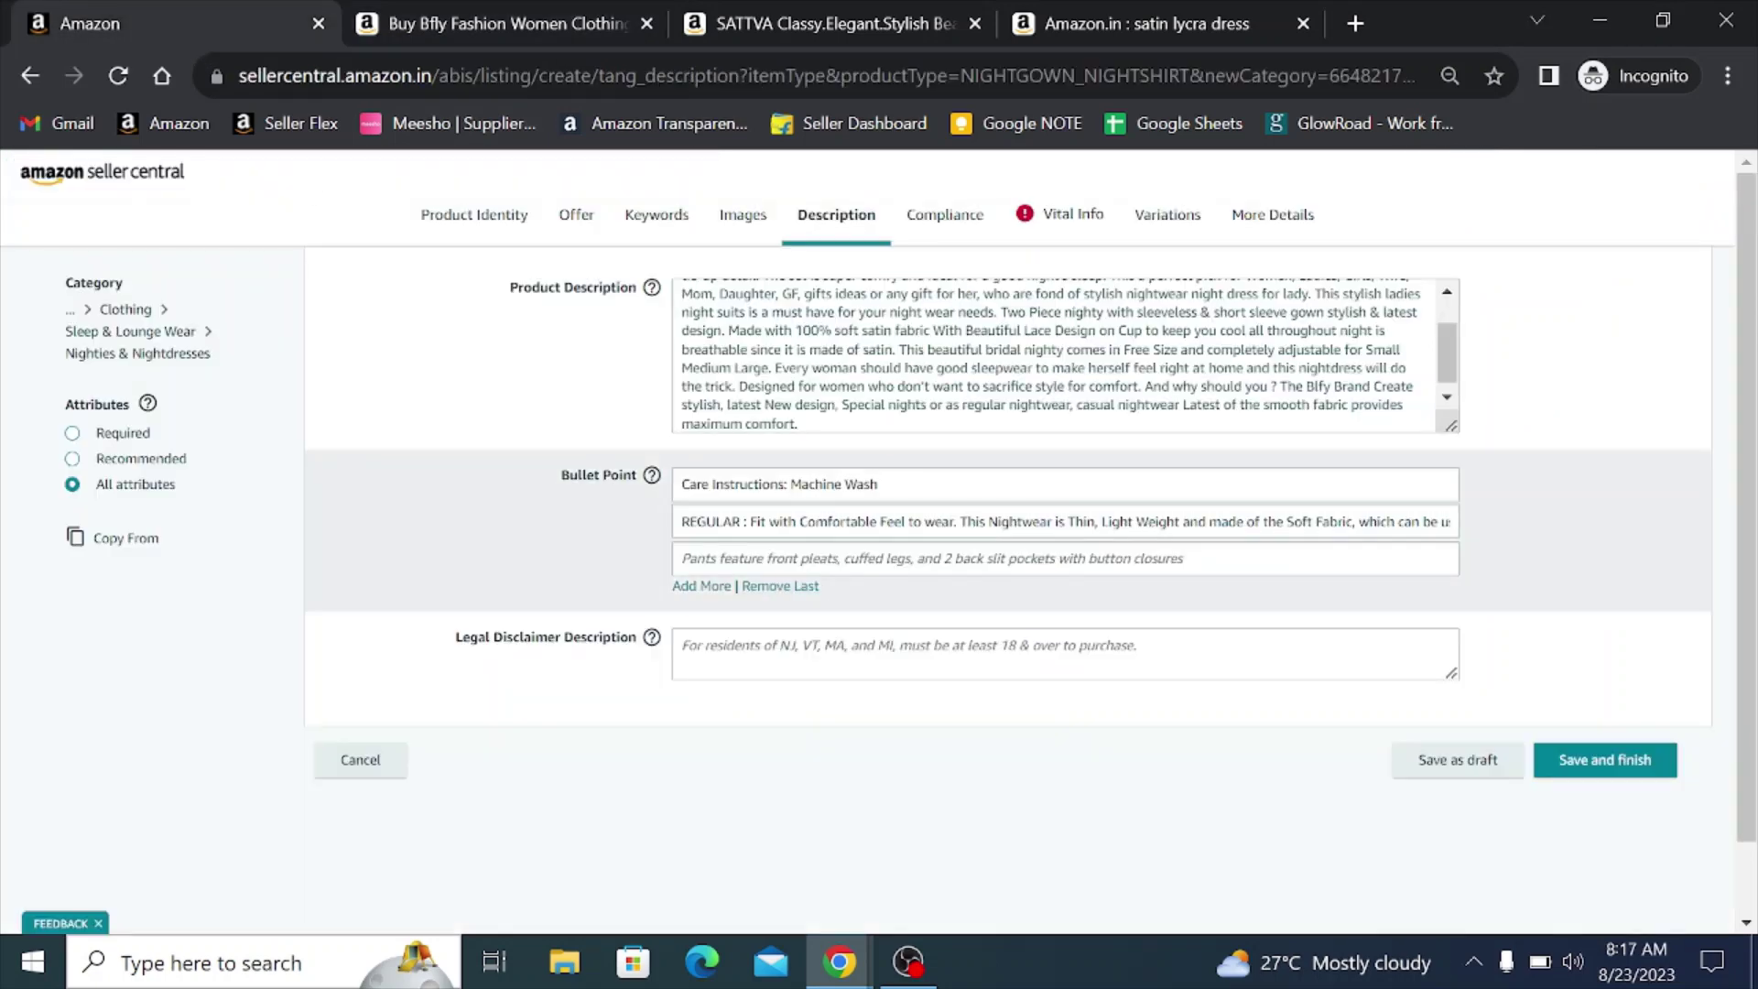
click(838, 558)
key(ctrl+v)
- Add a fourth bullet point containing the UNIQUE DESIGN text from the product page
click(476, 41)
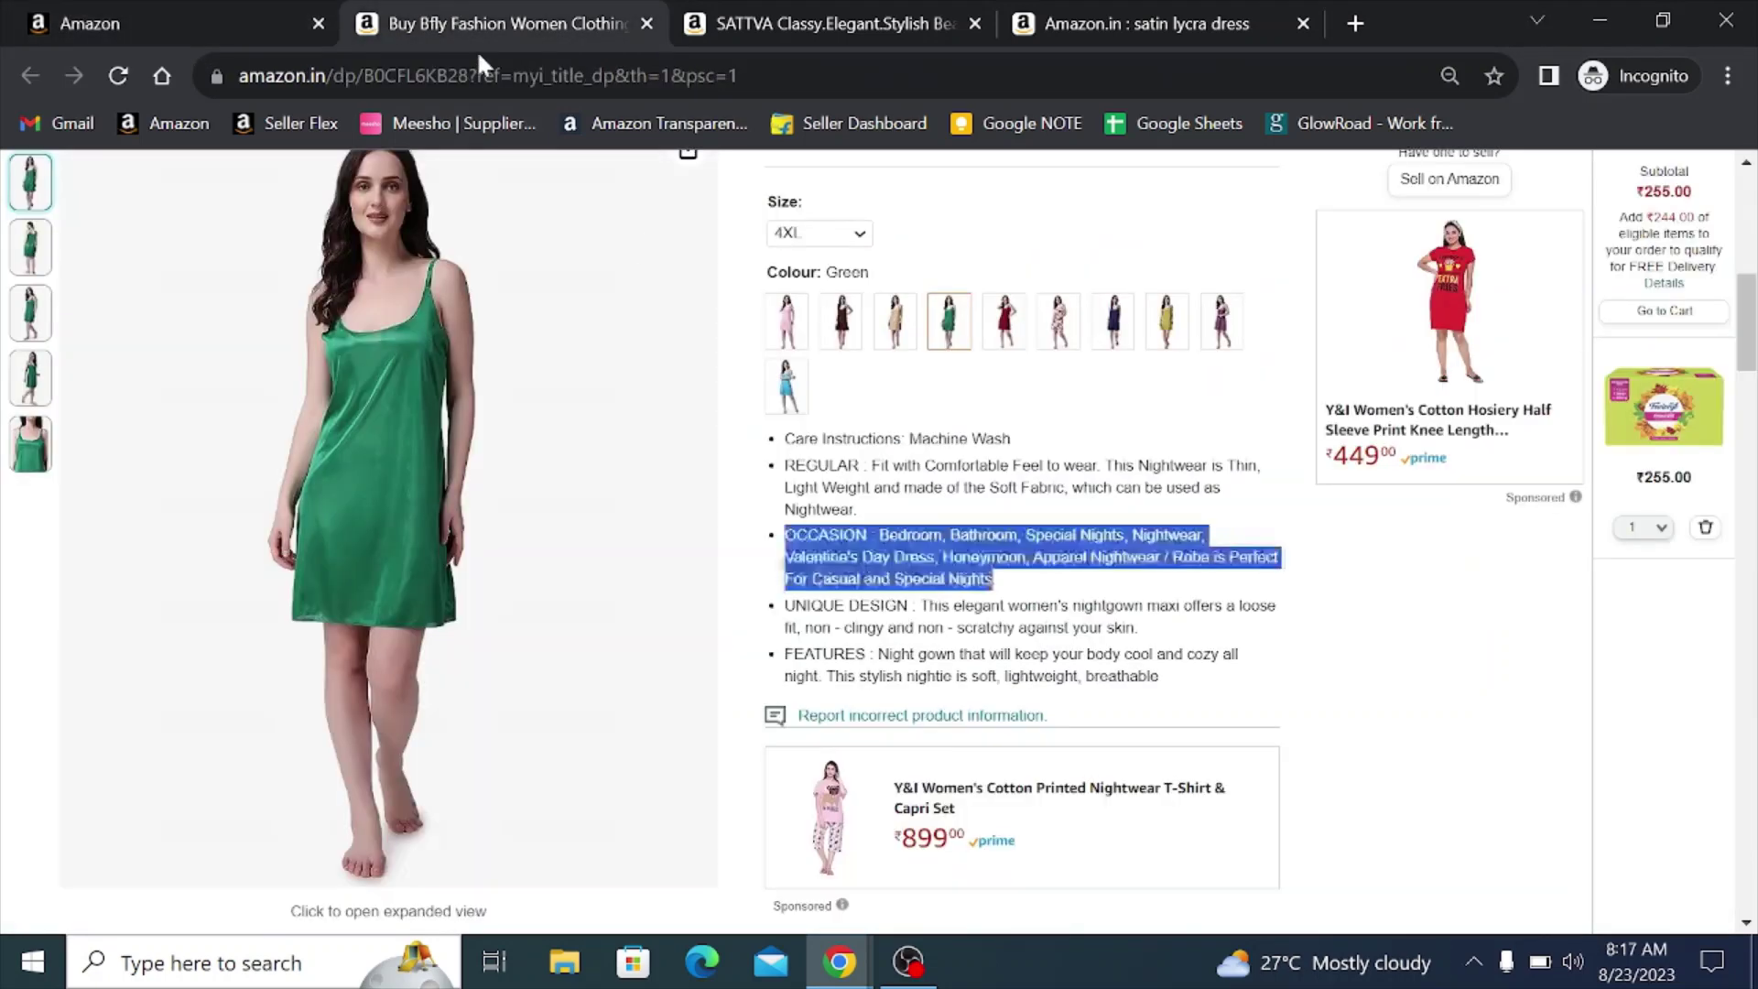
drag(784, 605, 1137, 629)
key(ctrl+c)
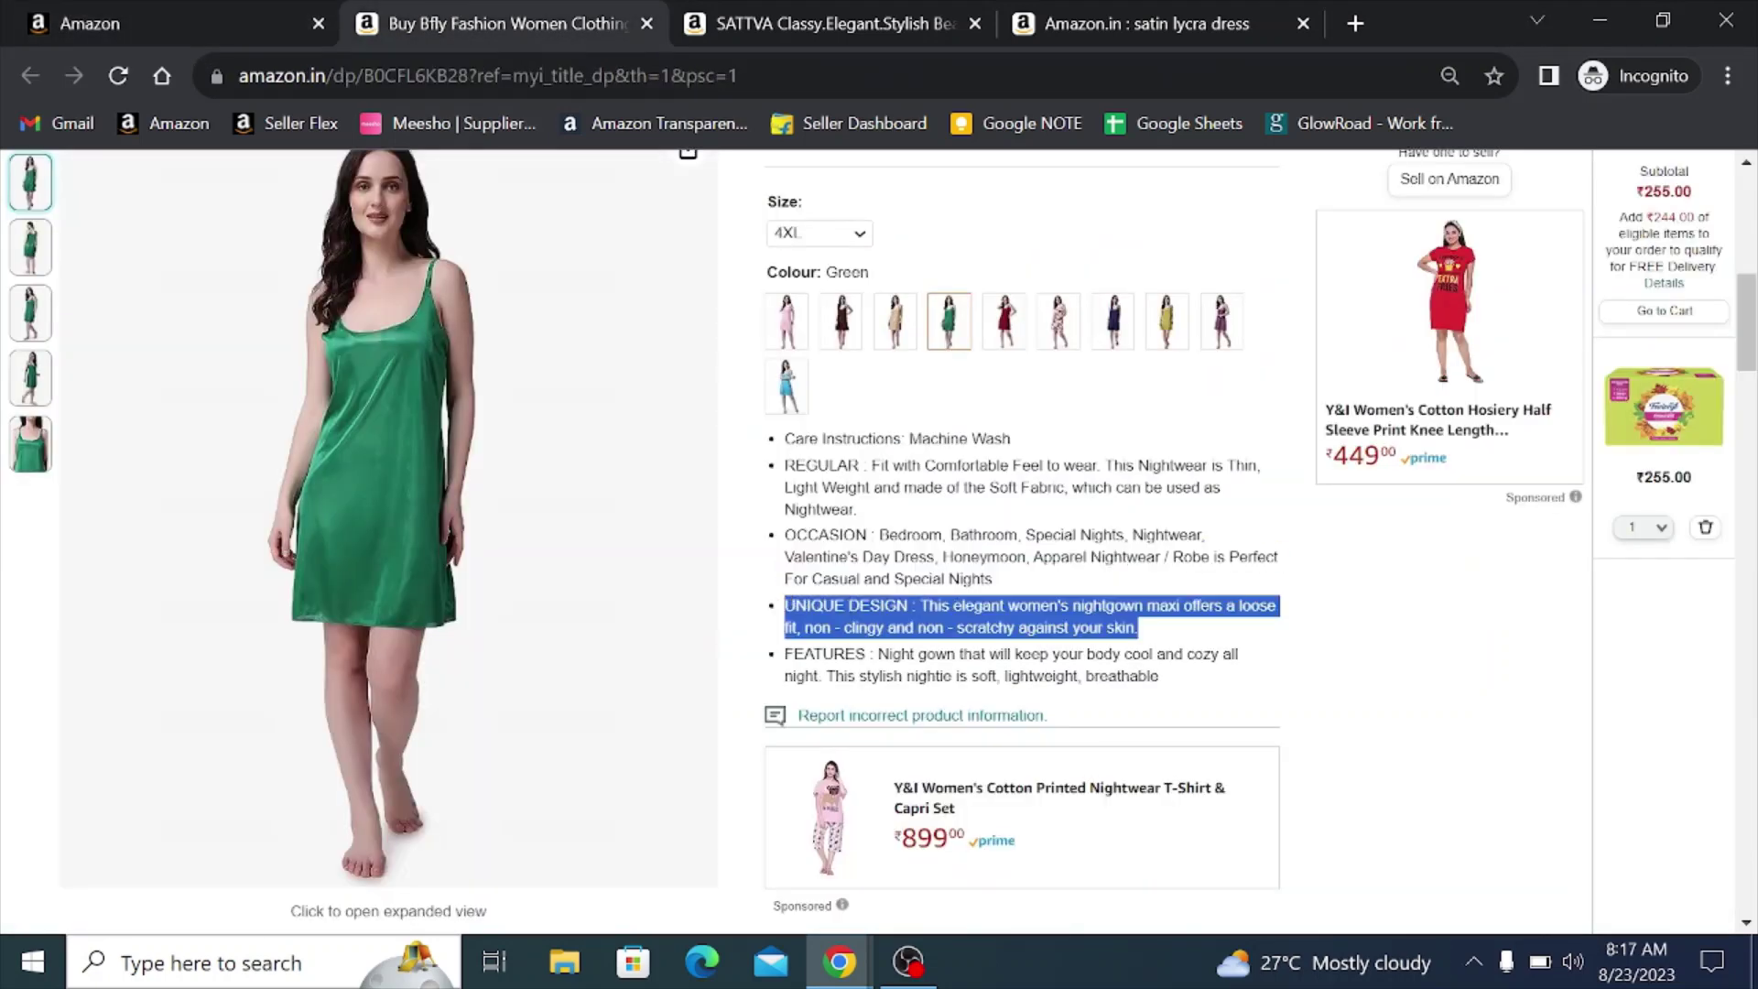
click(183, 11)
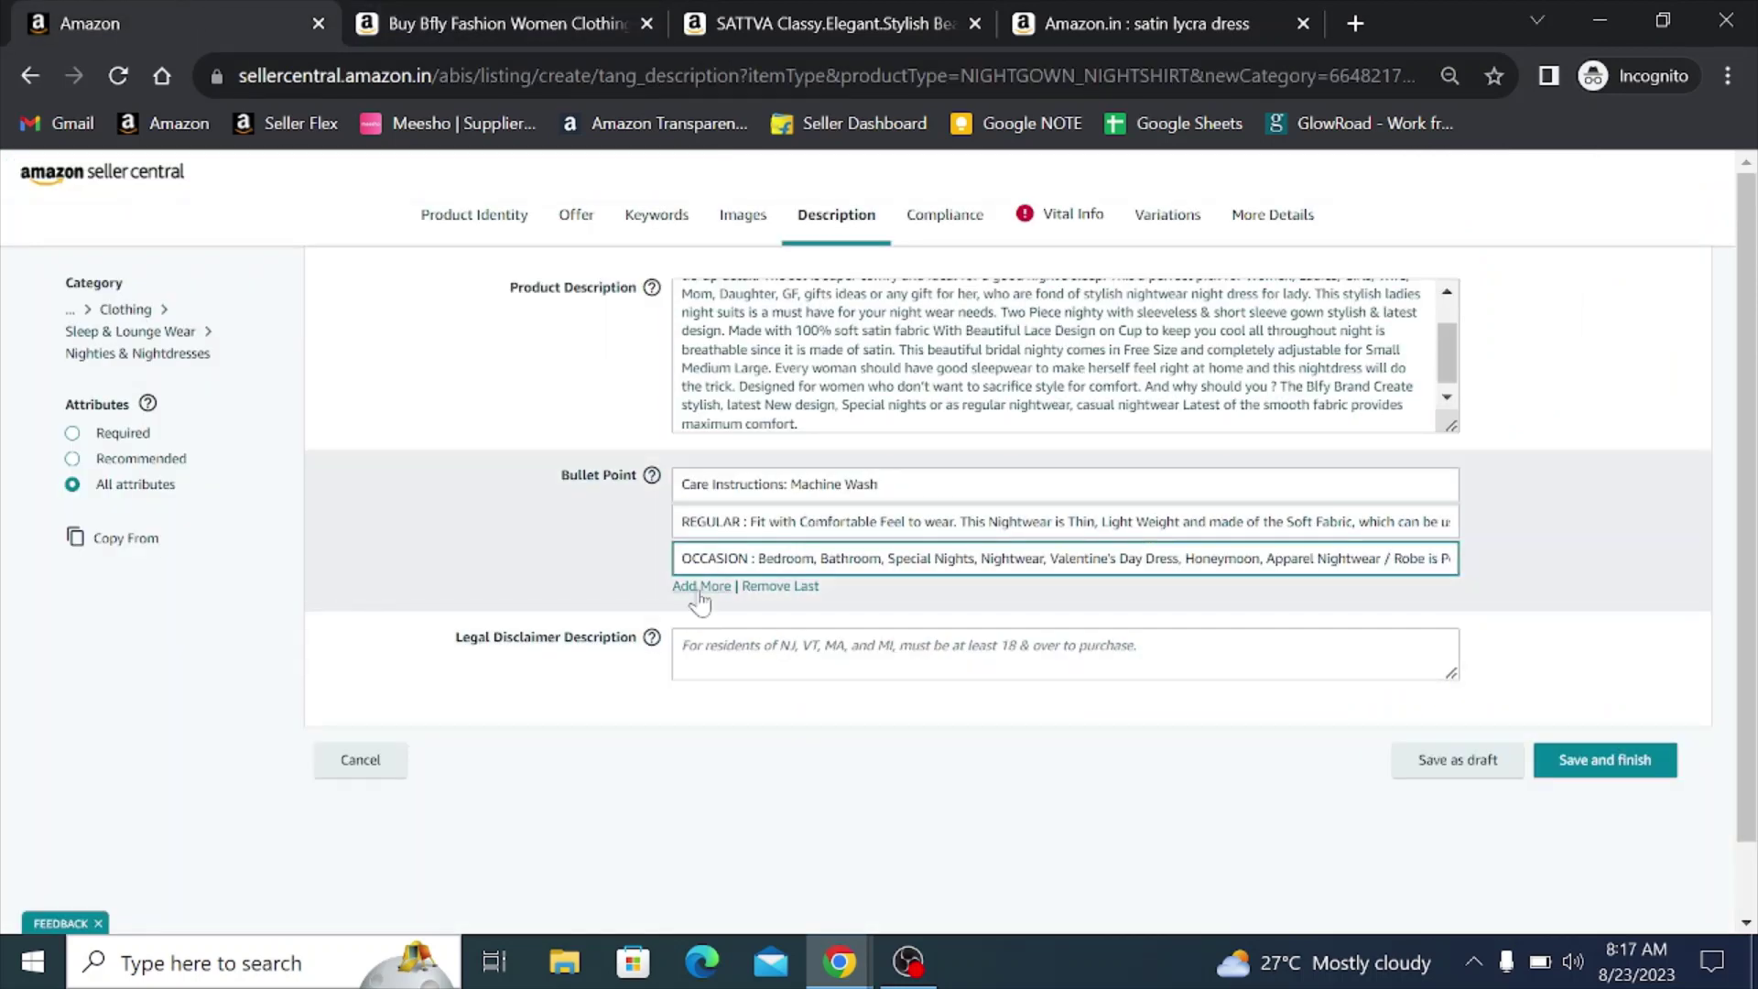
click(701, 586)
click(701, 596)
key(ctrl+v)
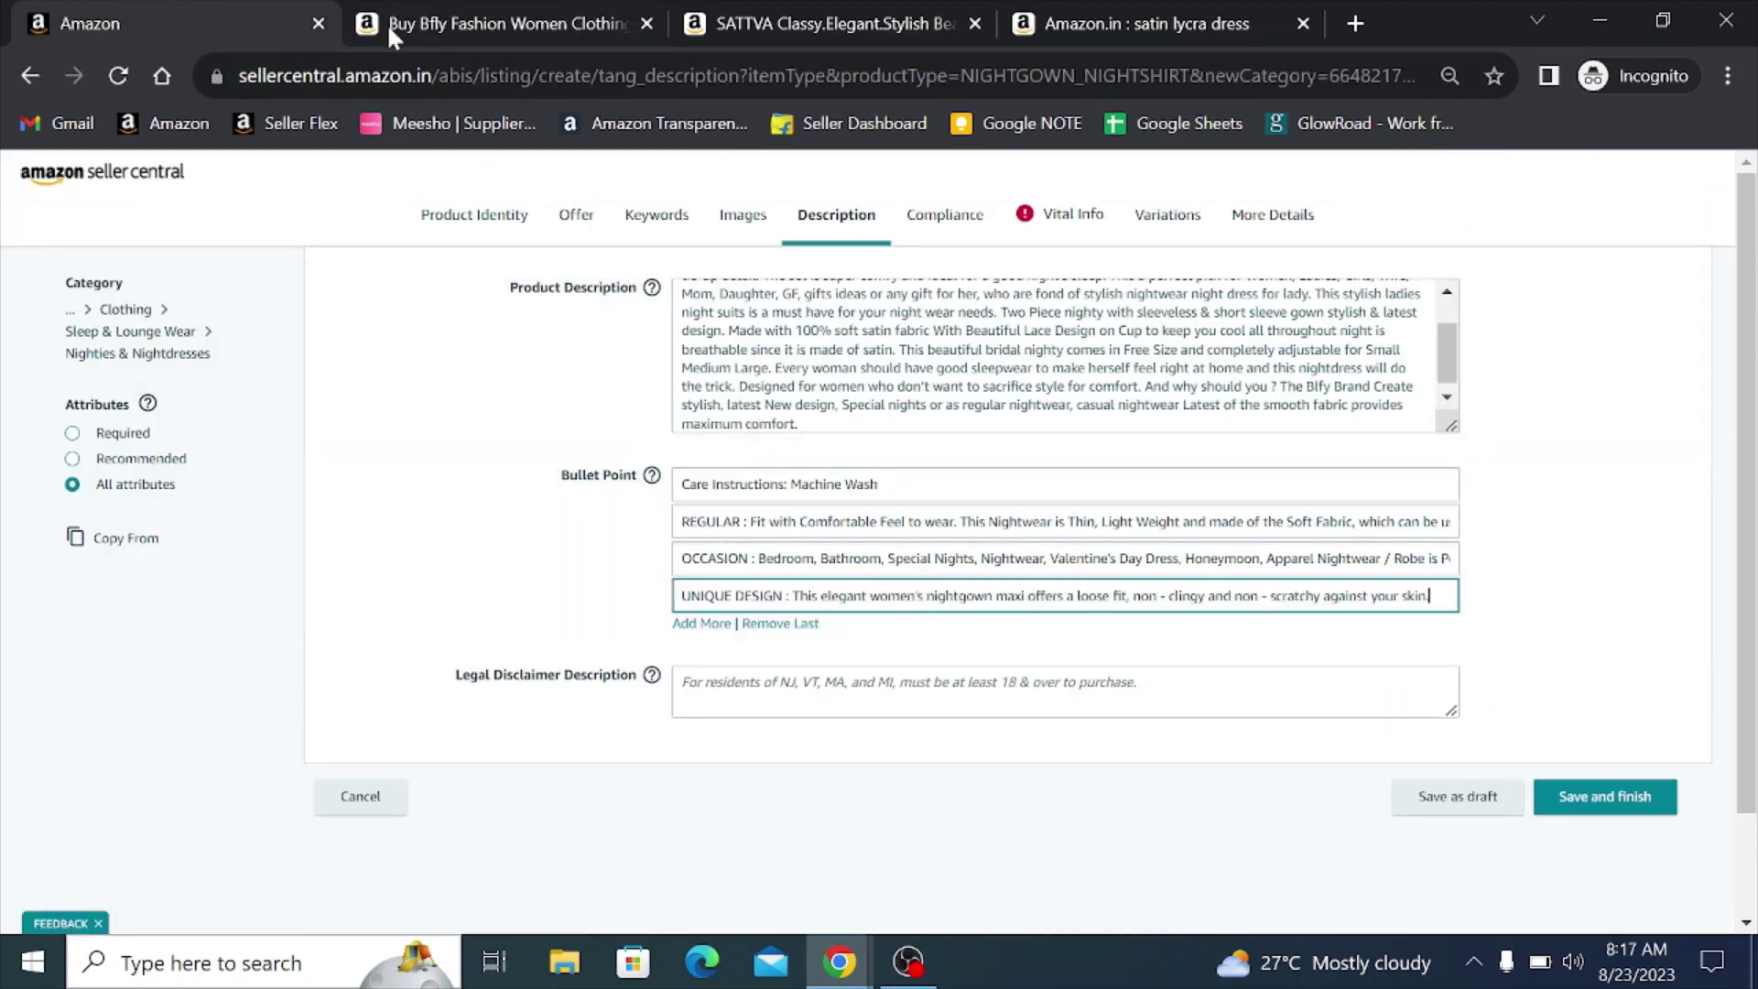
- Add a fifth bullet point containing the FEATURES text from the product page
click(386, 24)
triple_click(911, 668)
key(ctrl+c)
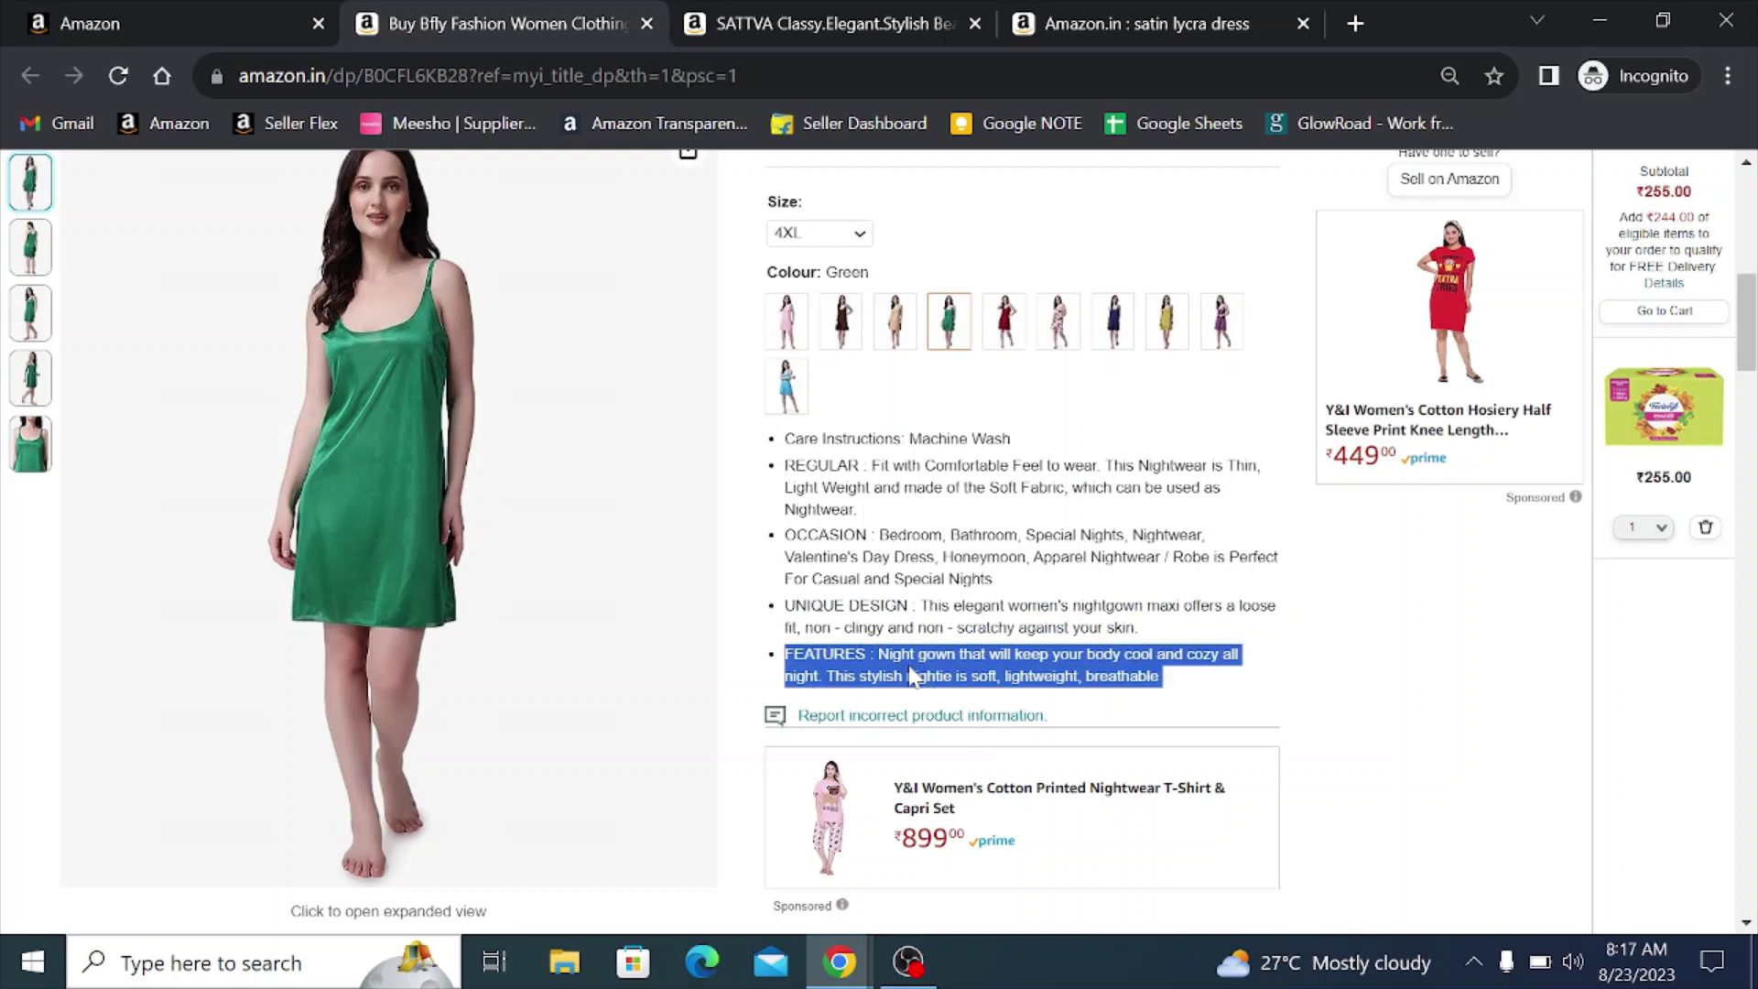
click(213, 13)
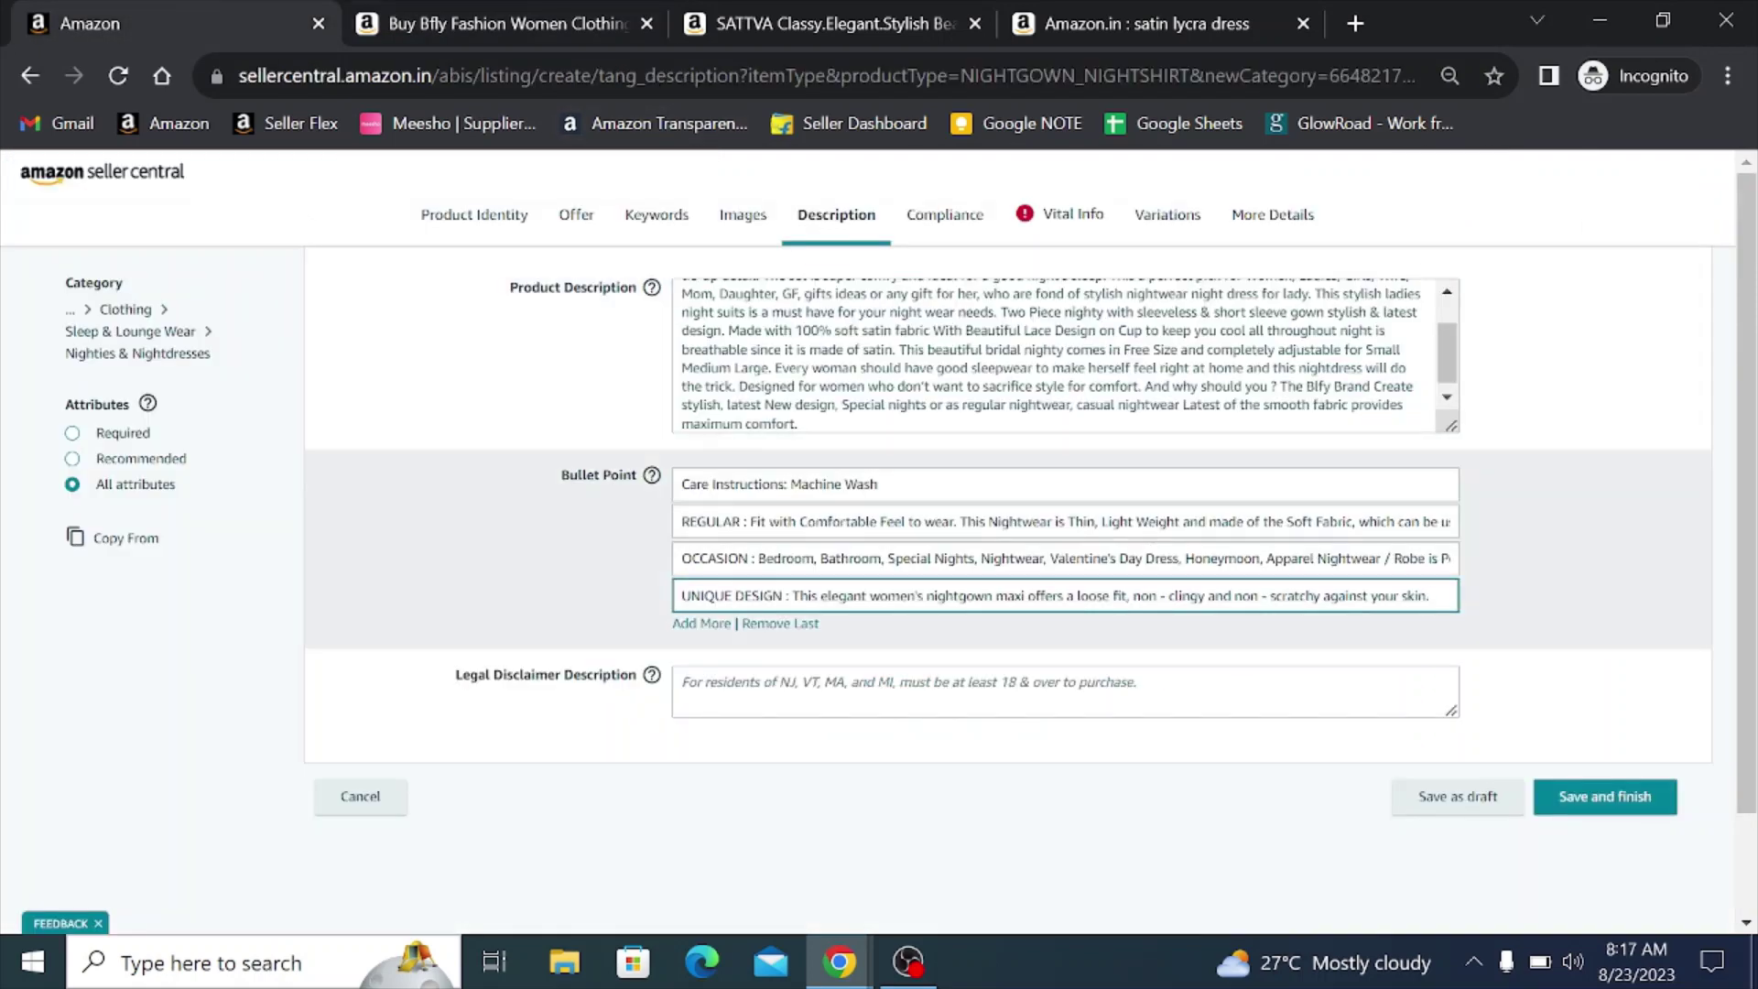
click(702, 624)
click(701, 633)
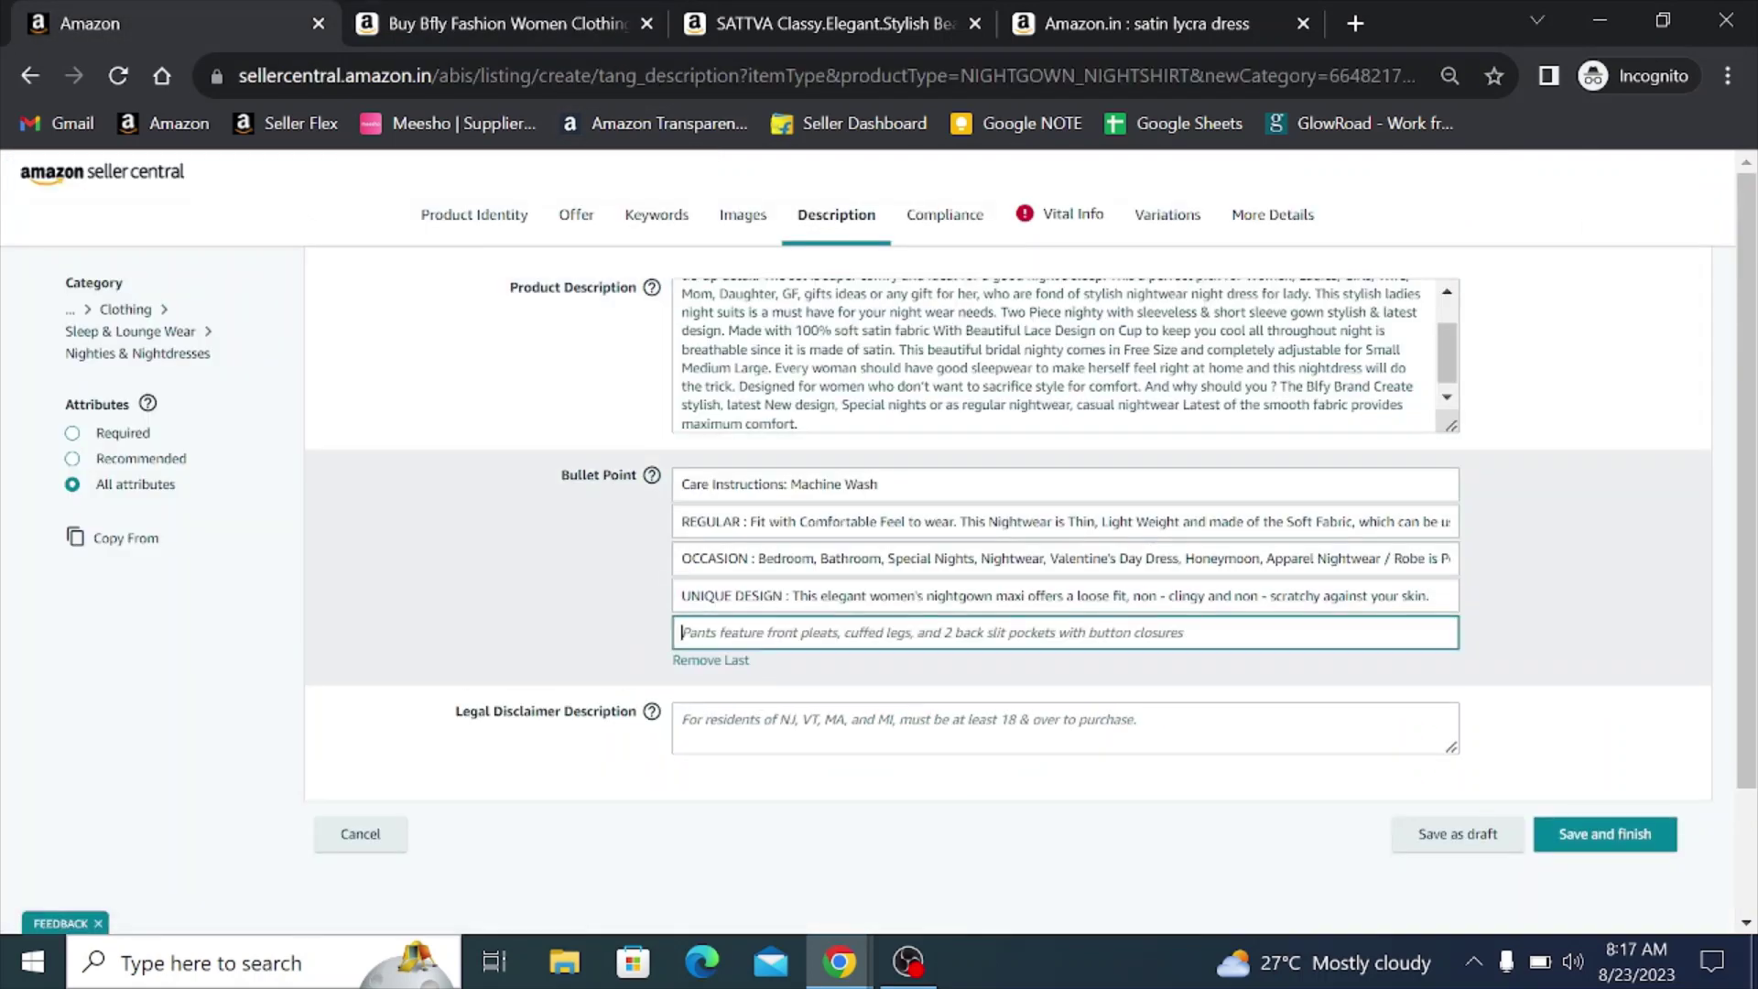
key(ctrl+v)
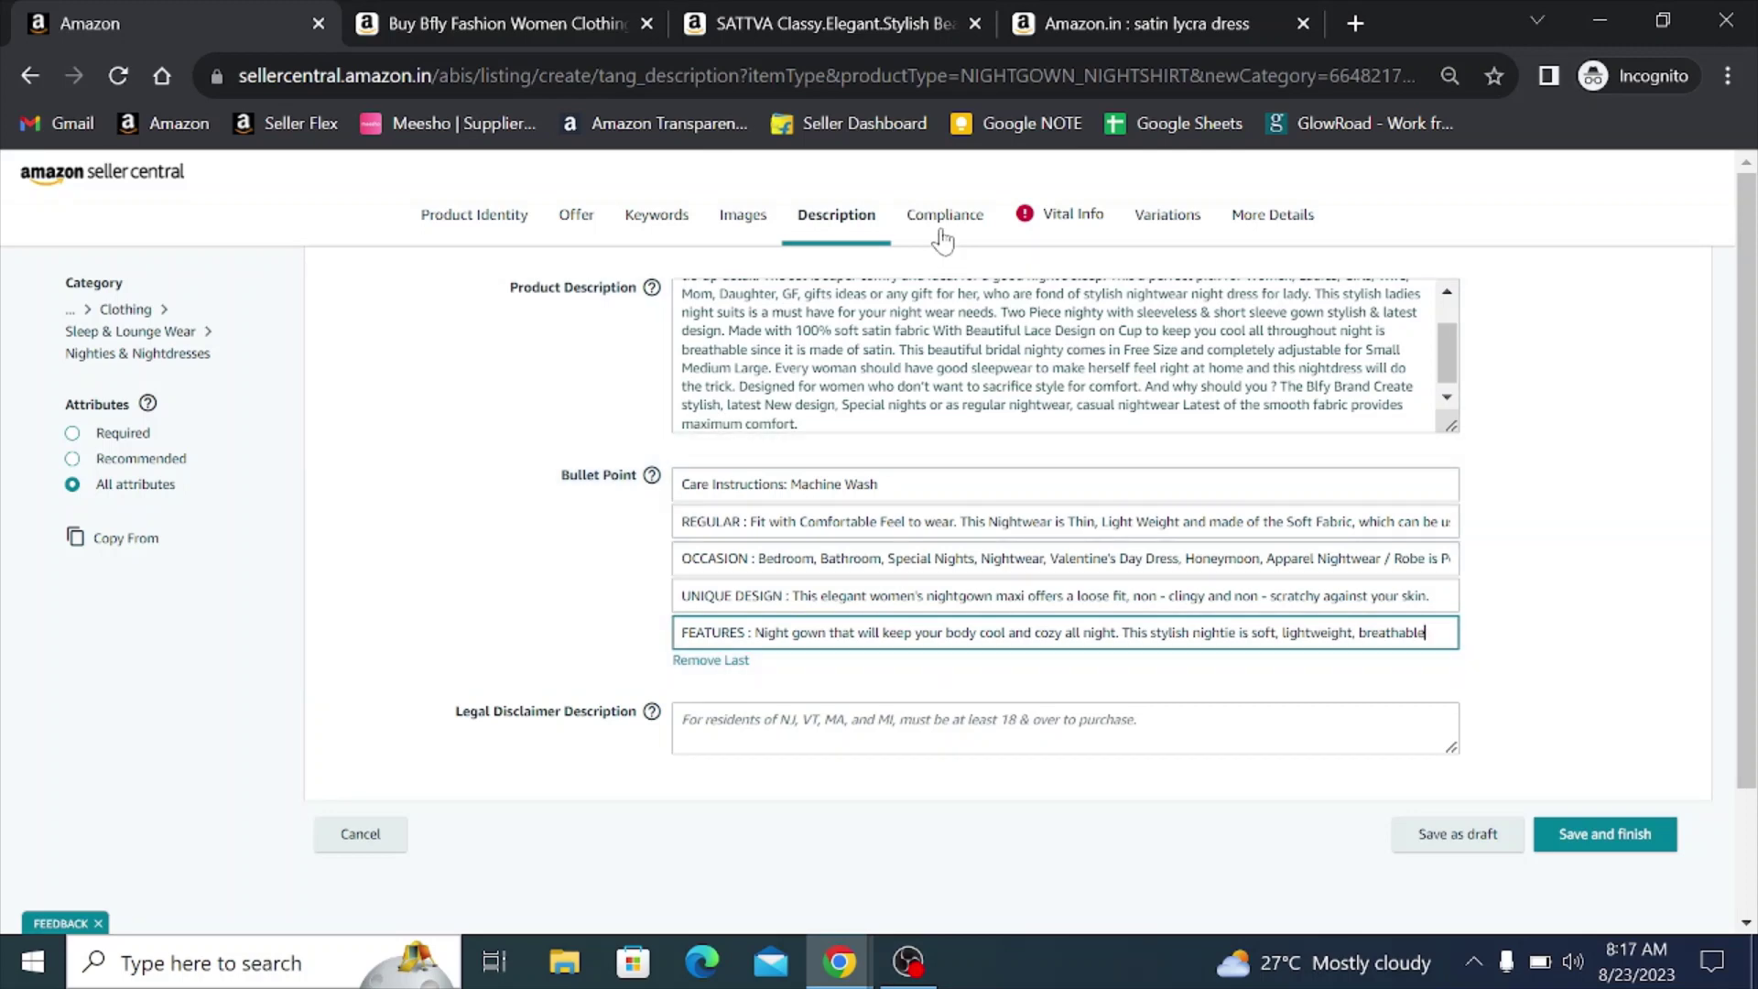
click(941, 240)
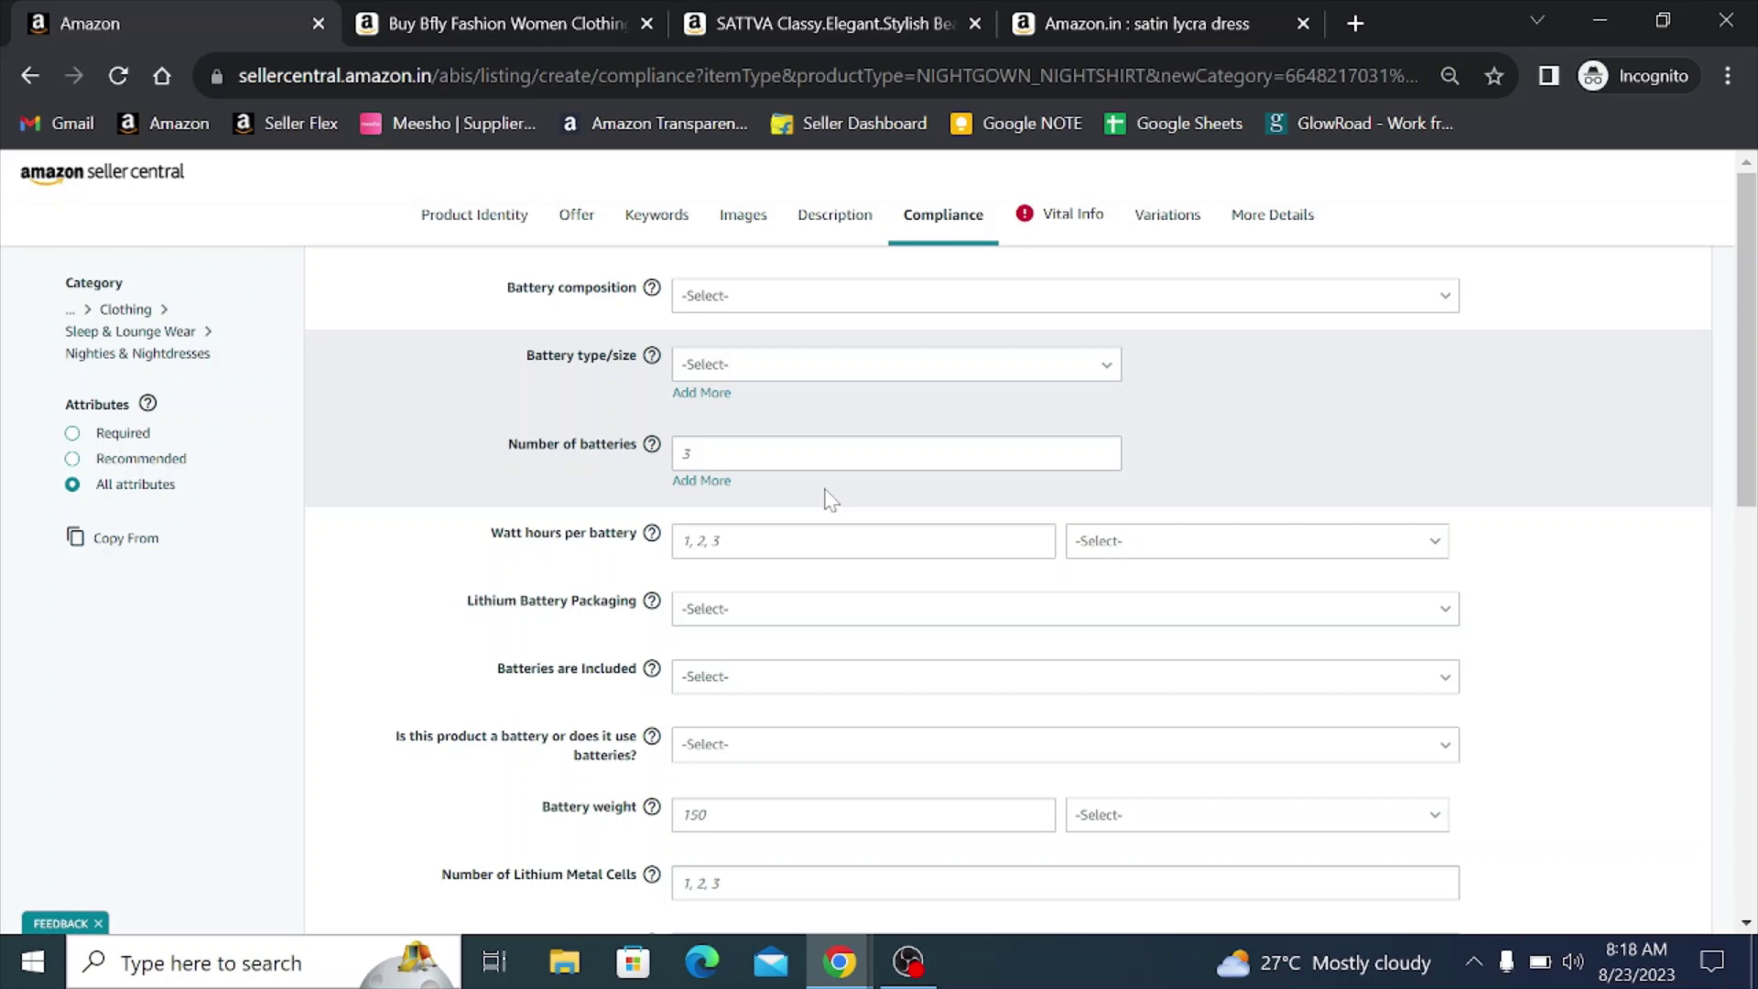
- Answer No to both 'Batteries are Included' and 'Is this product a battery'
scroll(828, 498, down, 2)
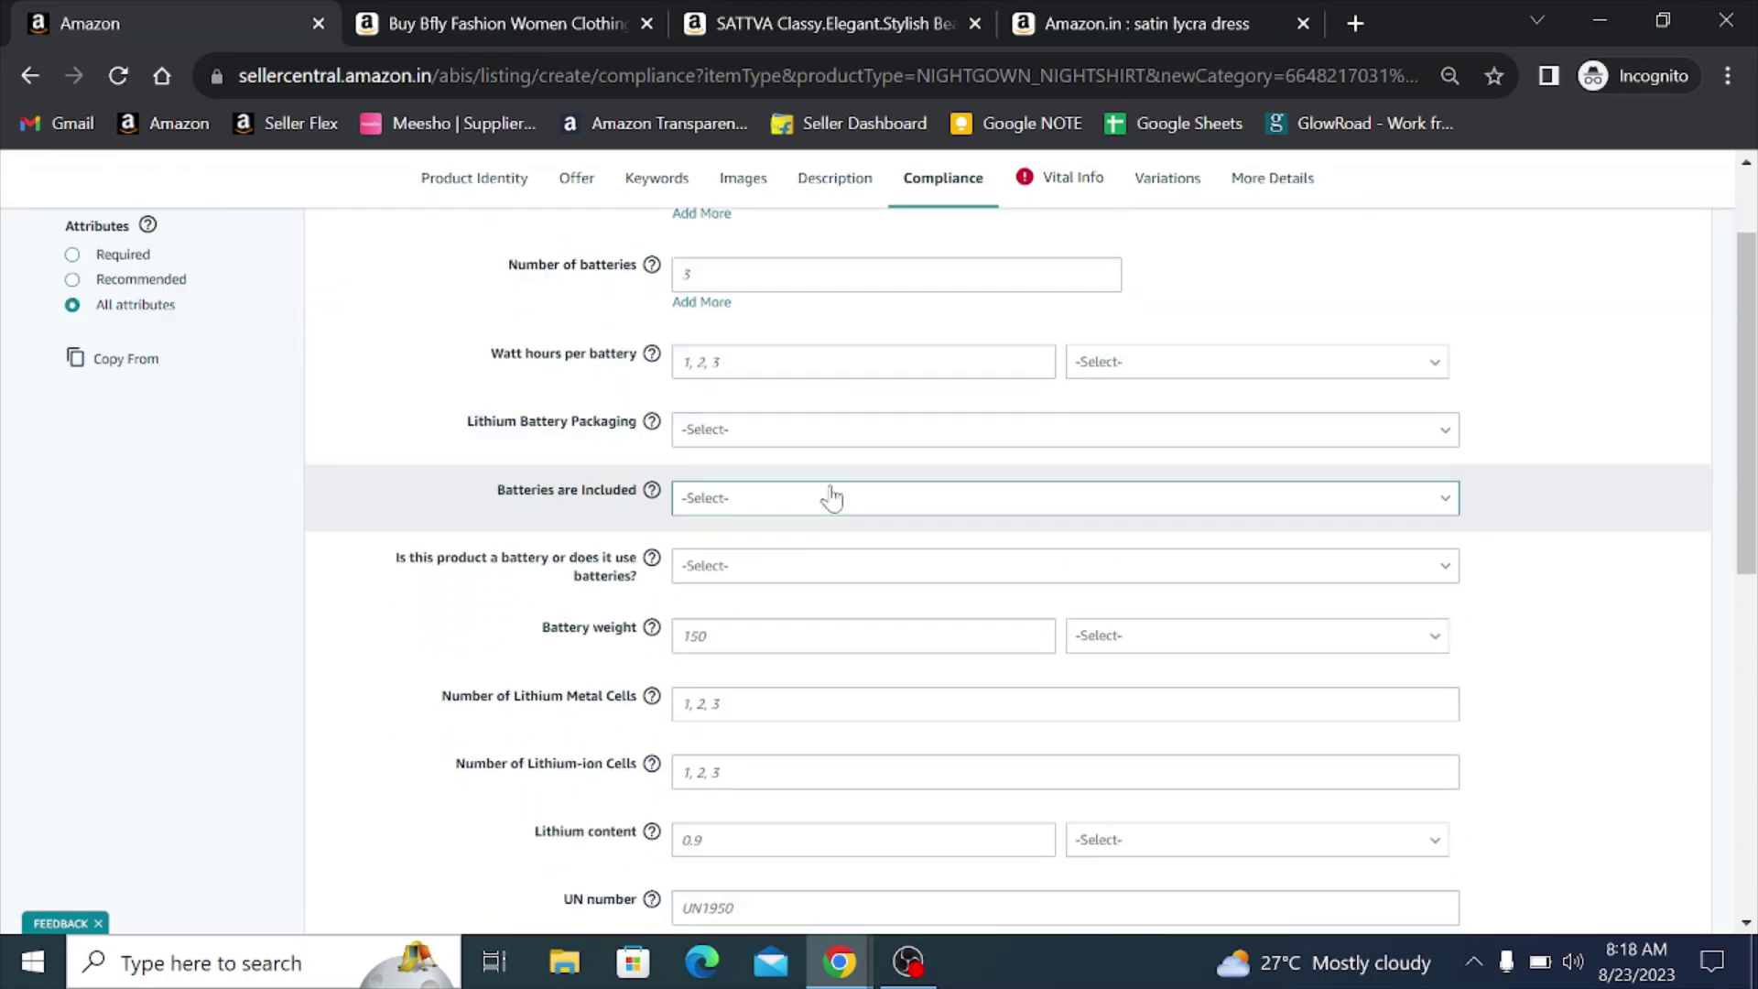
click(758, 507)
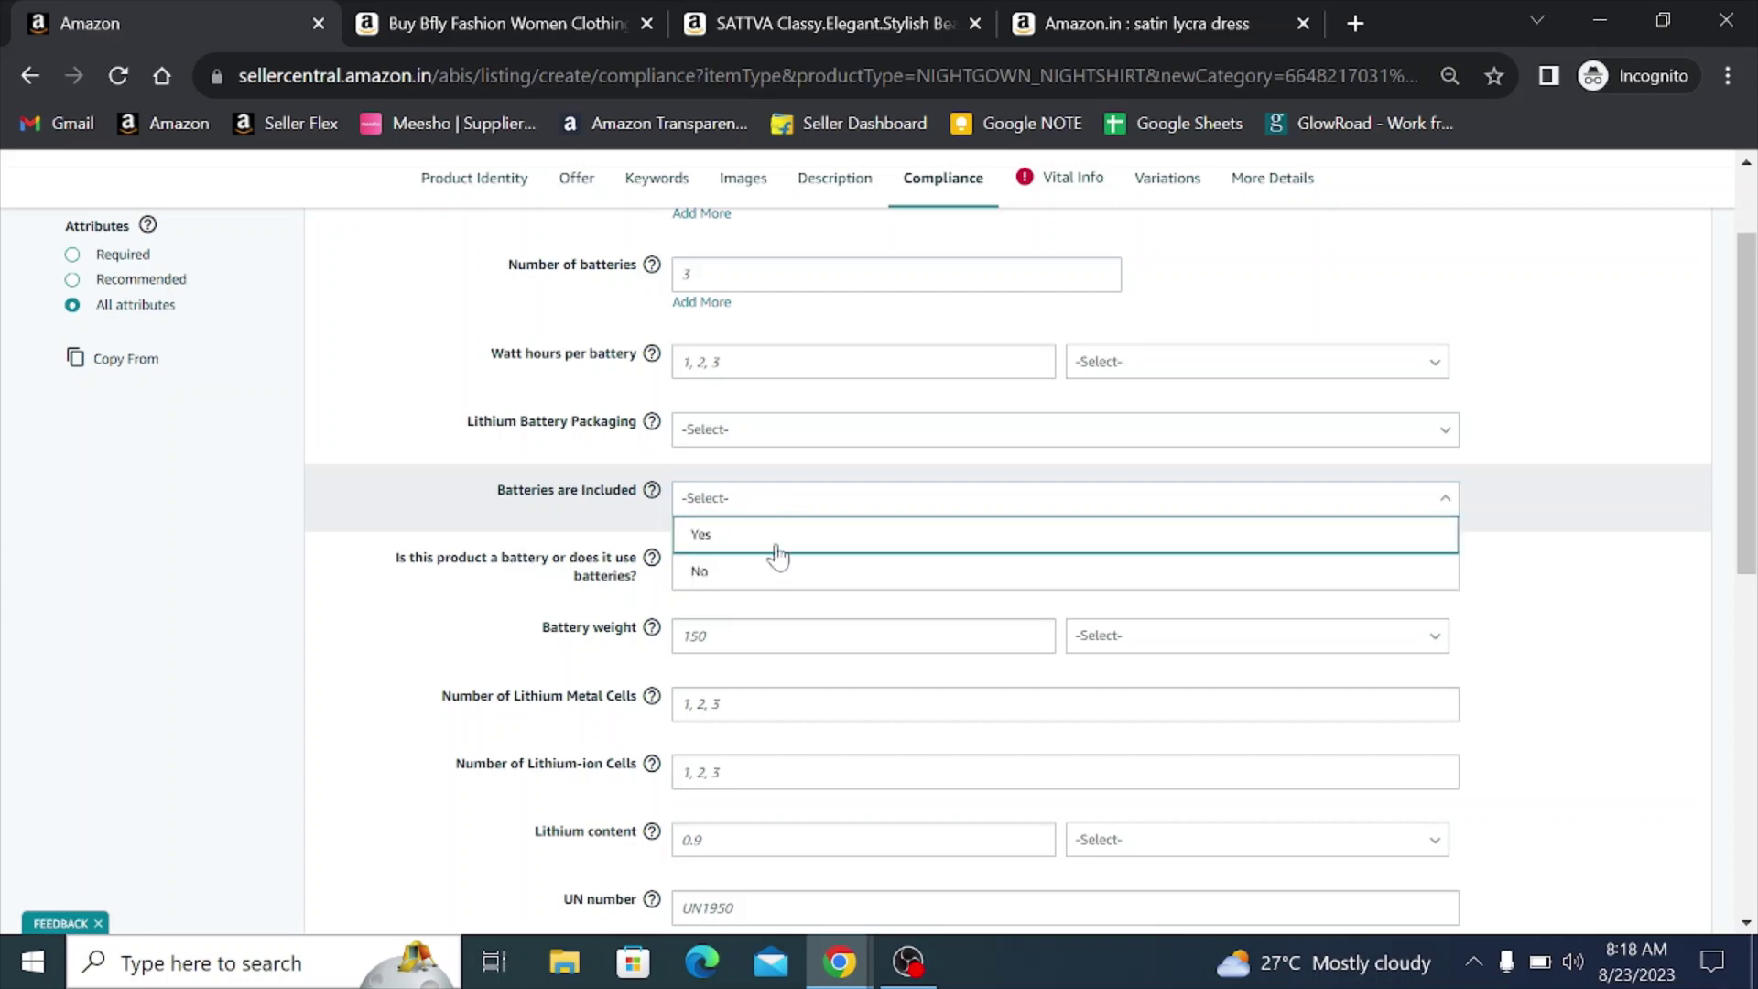
click(736, 582)
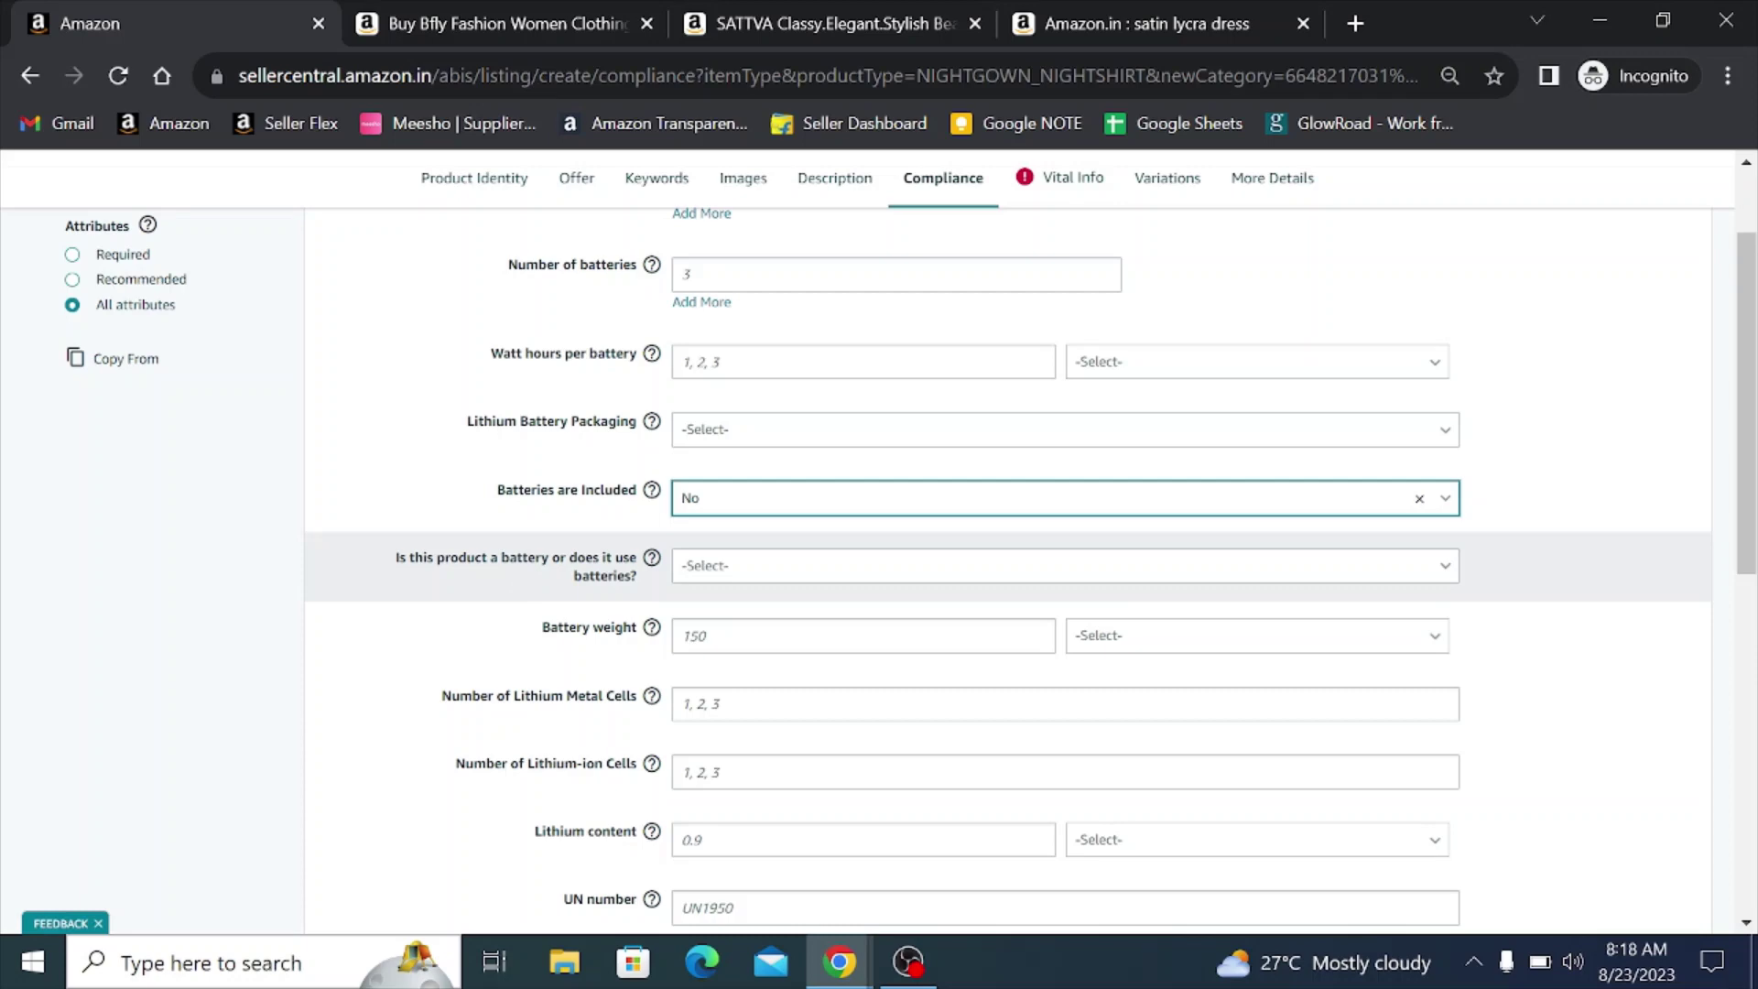
click(738, 575)
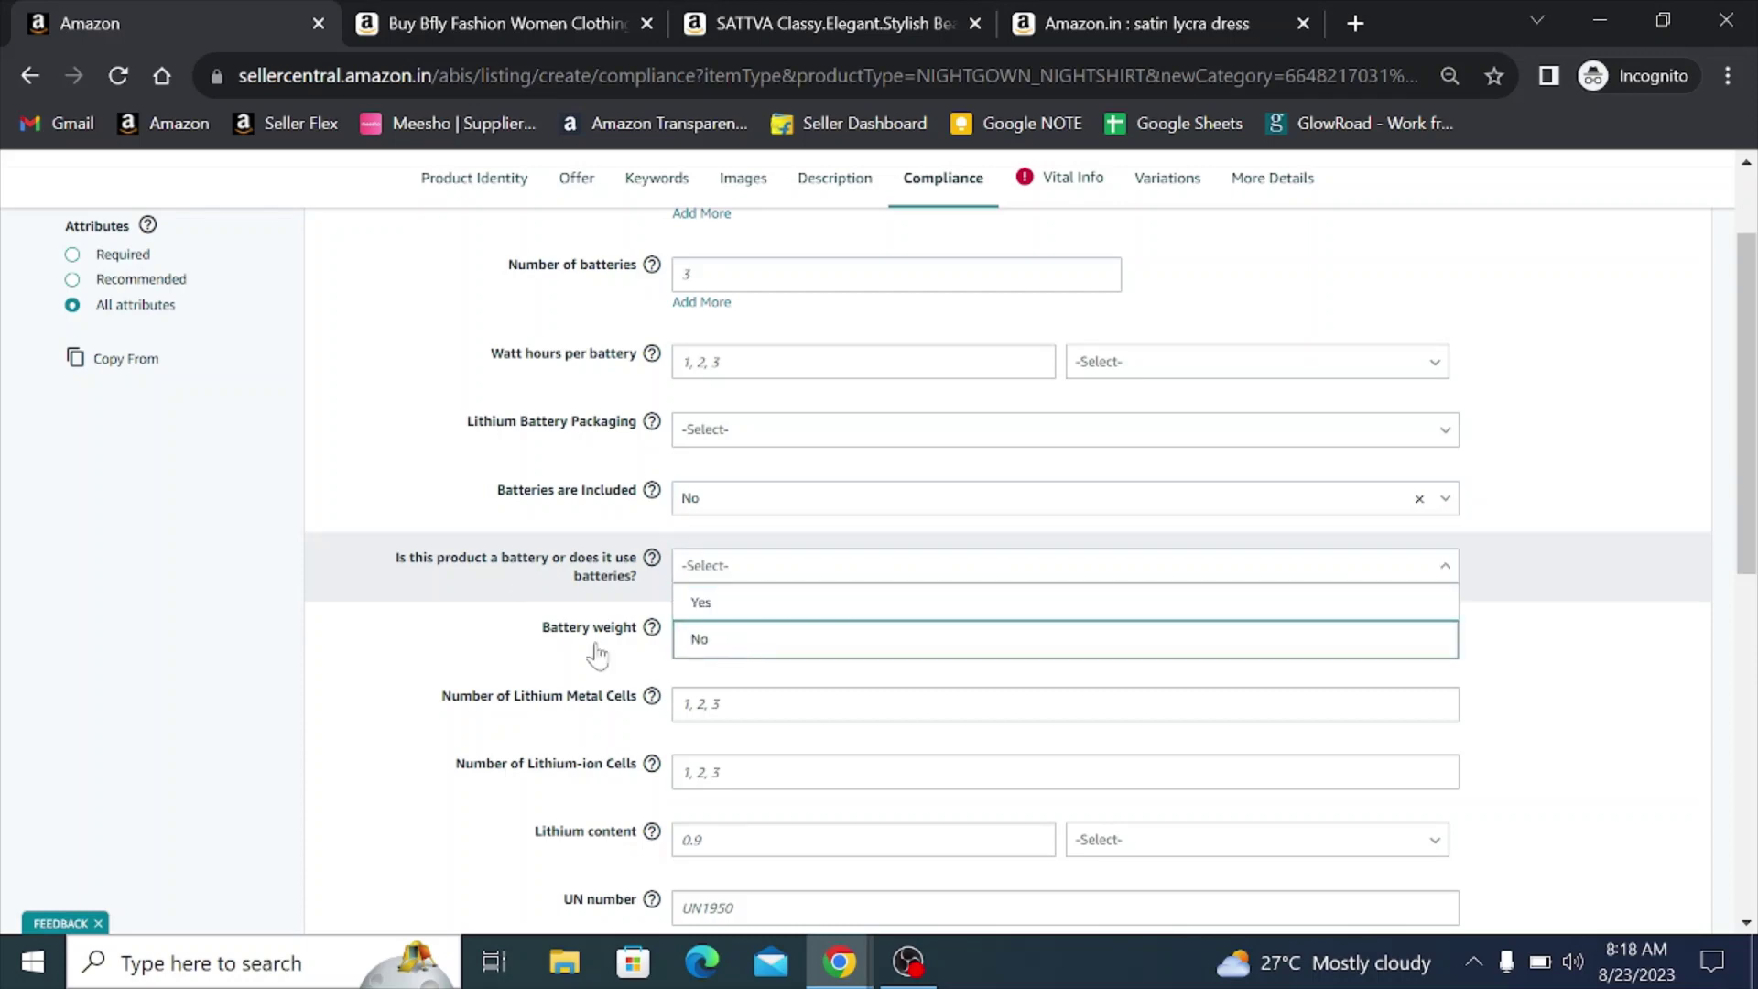
click(745, 643)
- Set Dangerous Goods Regulations to Not Applicable
scroll(503, 626, down, 15)
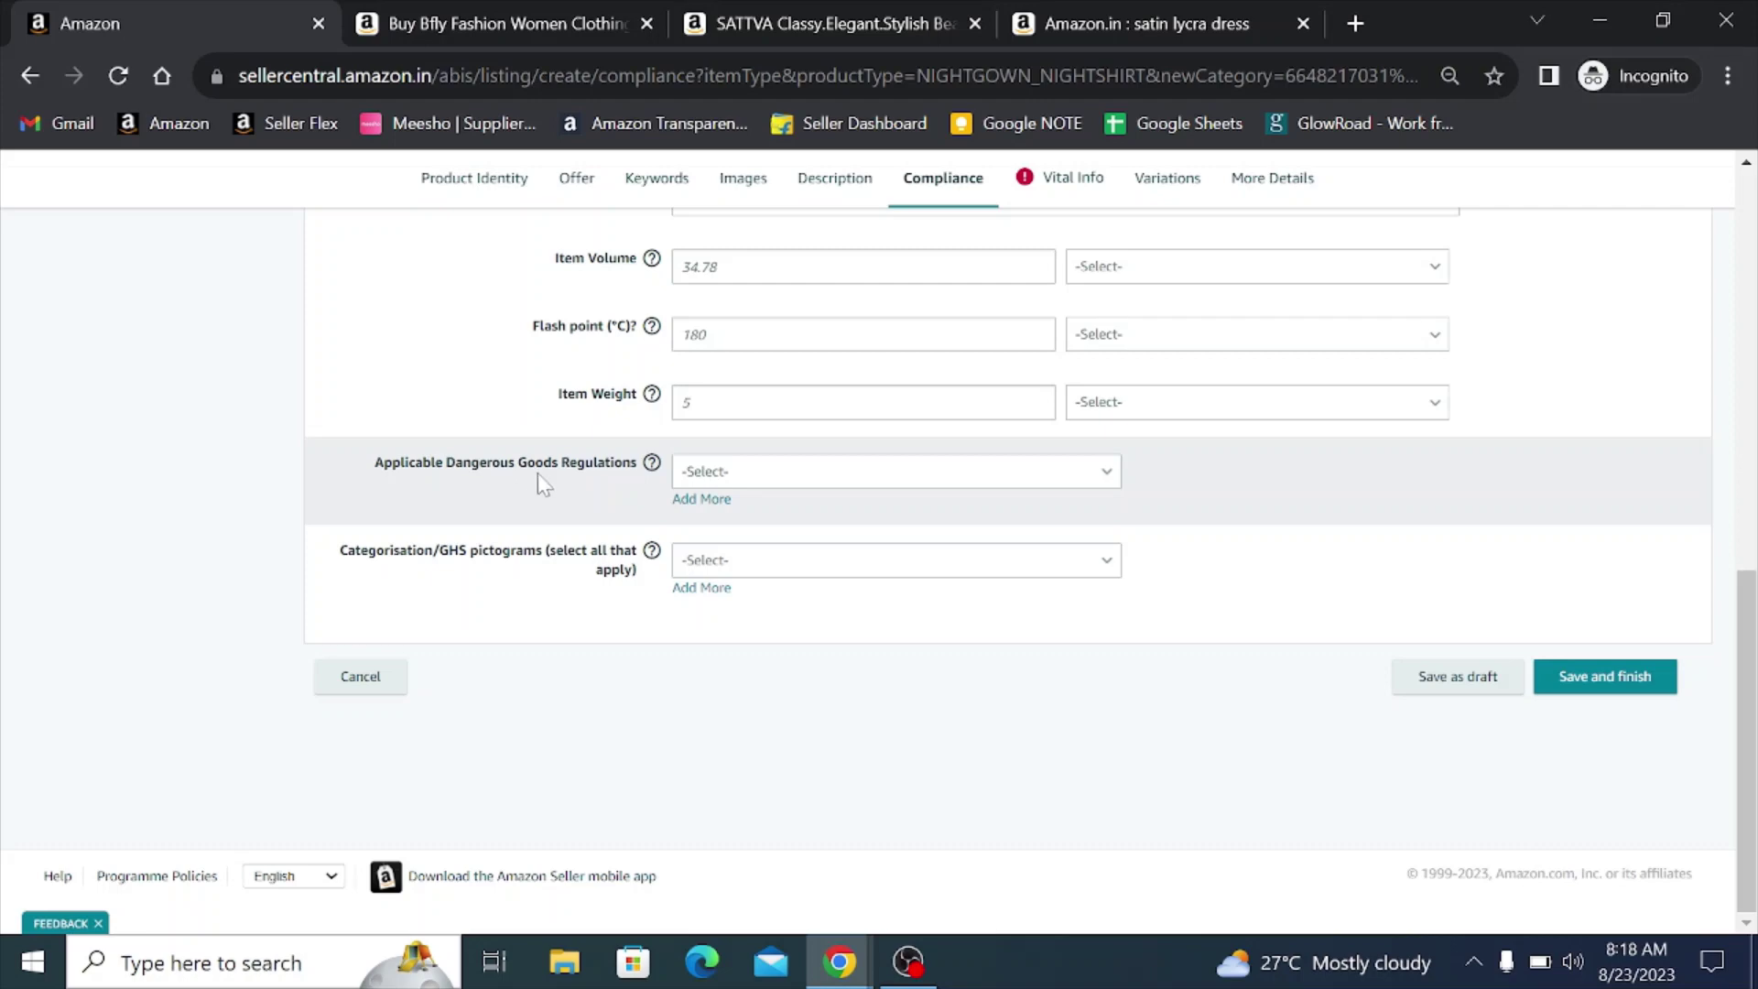
click(707, 474)
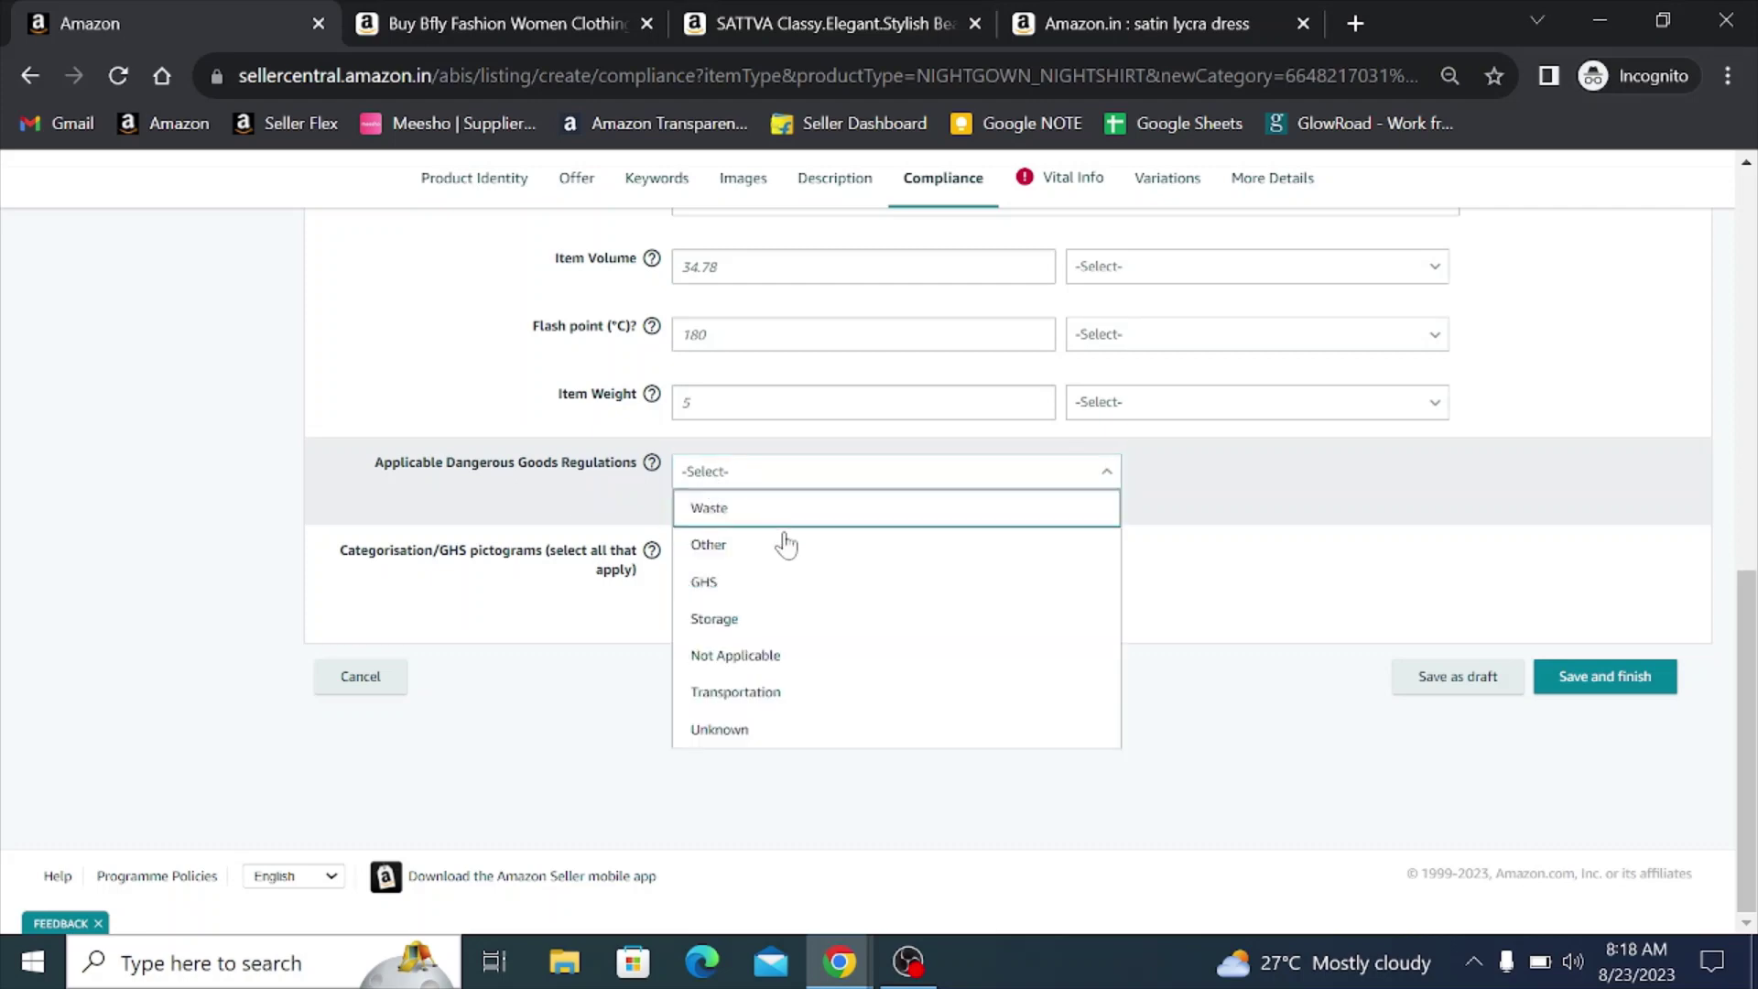
click(756, 657)
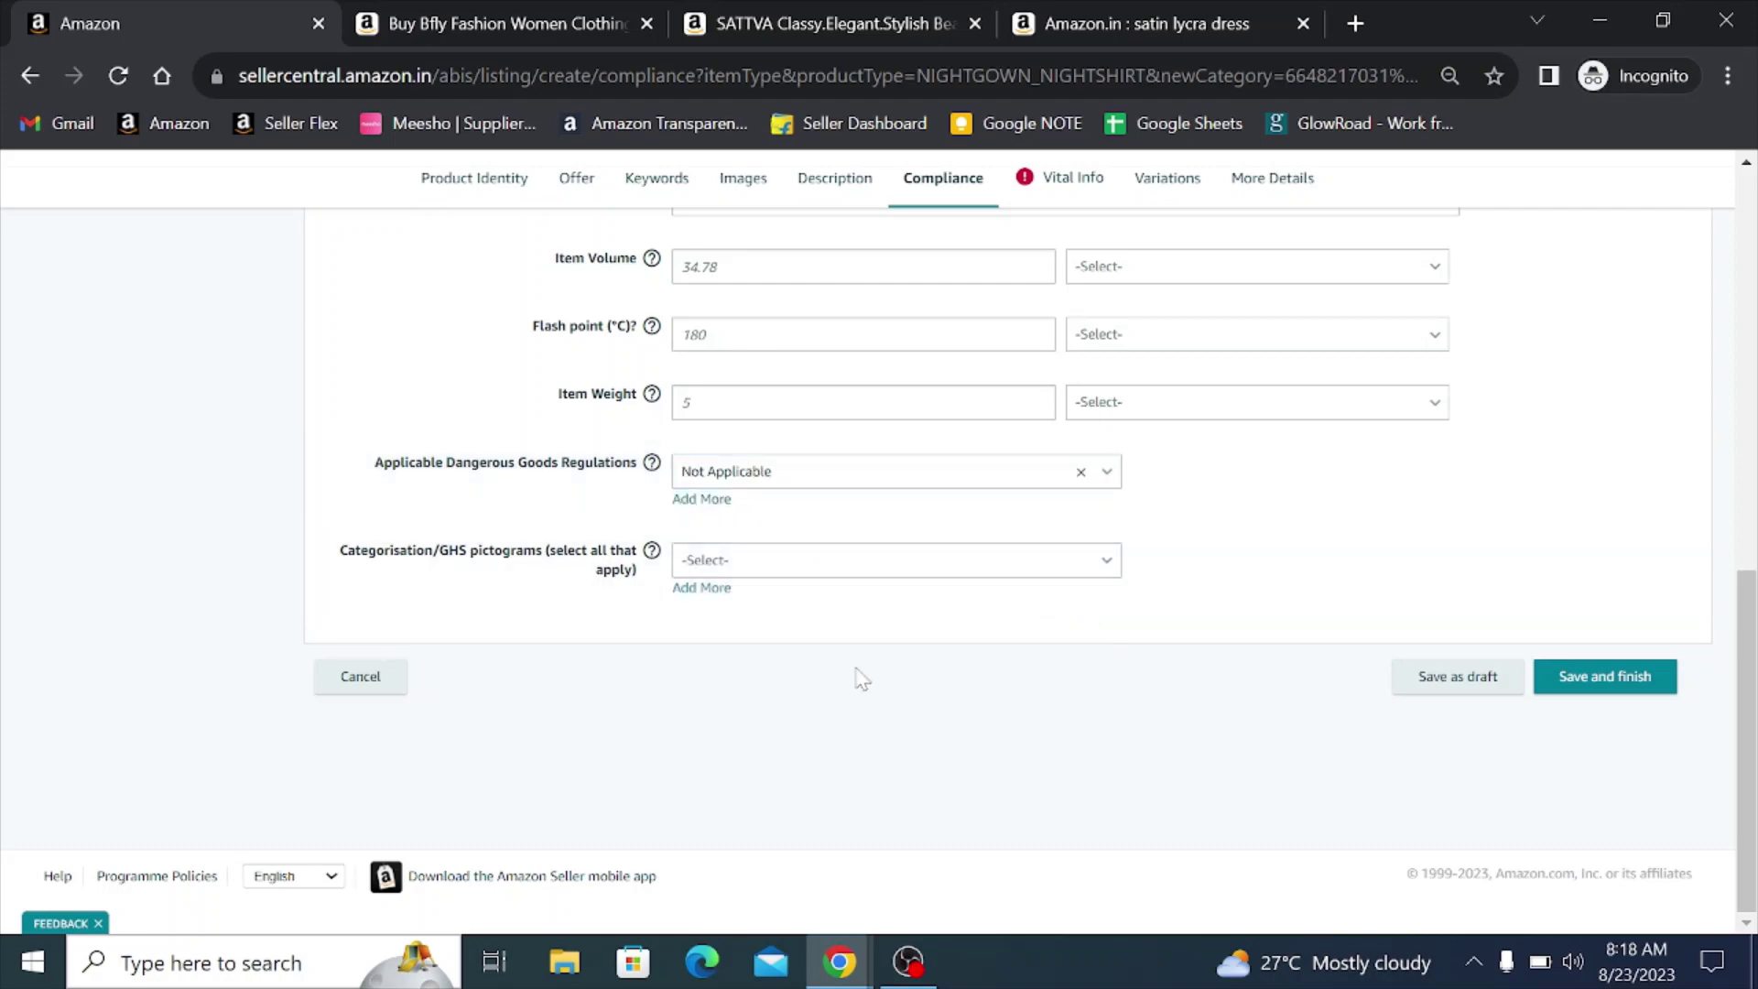
scroll(852, 680, up, 10)
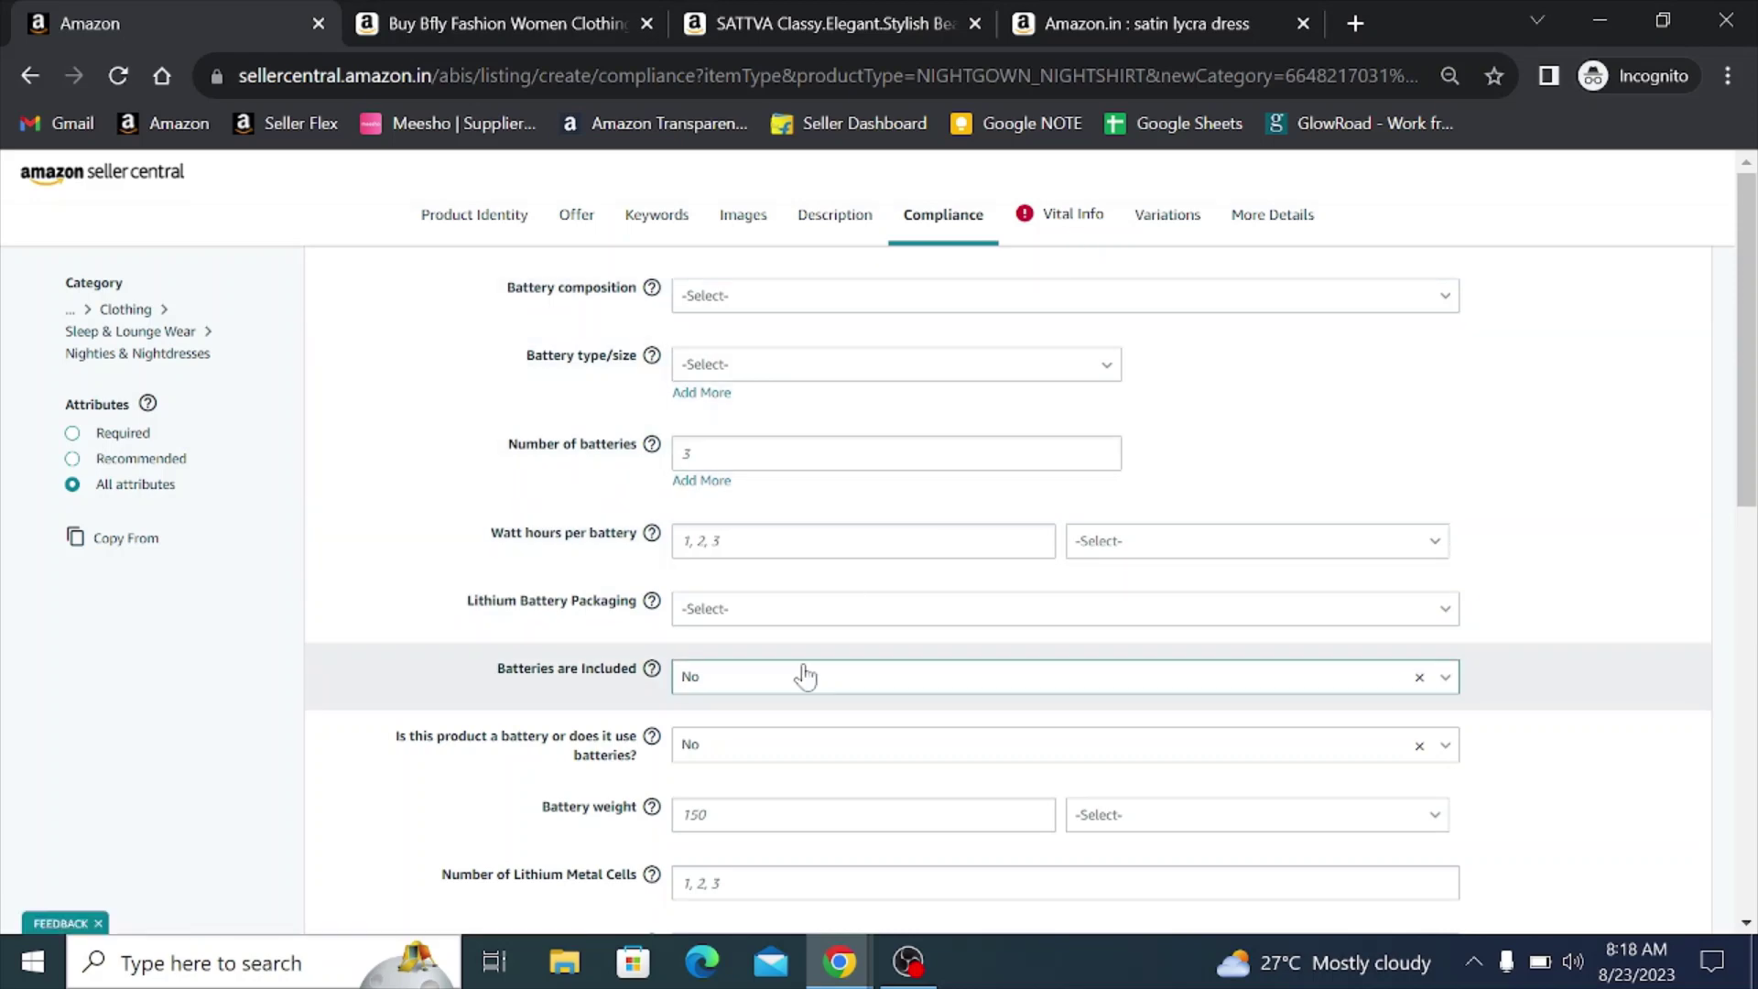
click(1065, 229)
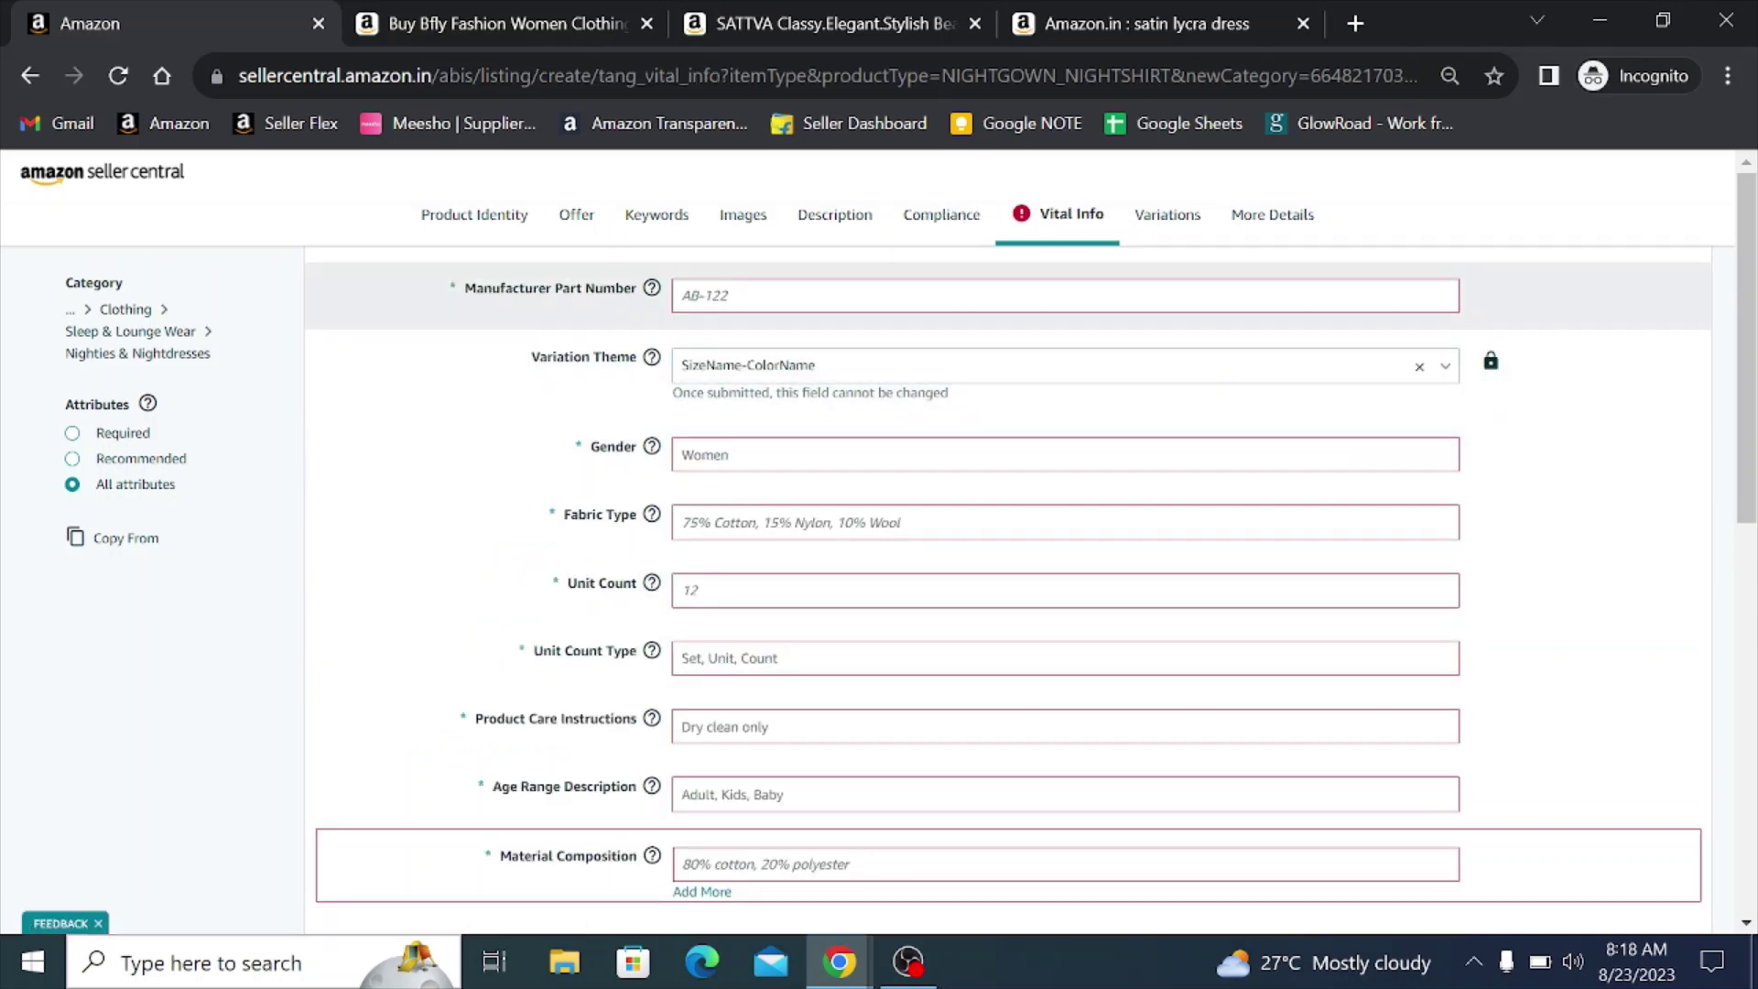
- Enter BFLYVVV3 as the Manufacturer Part Number
click(696, 294)
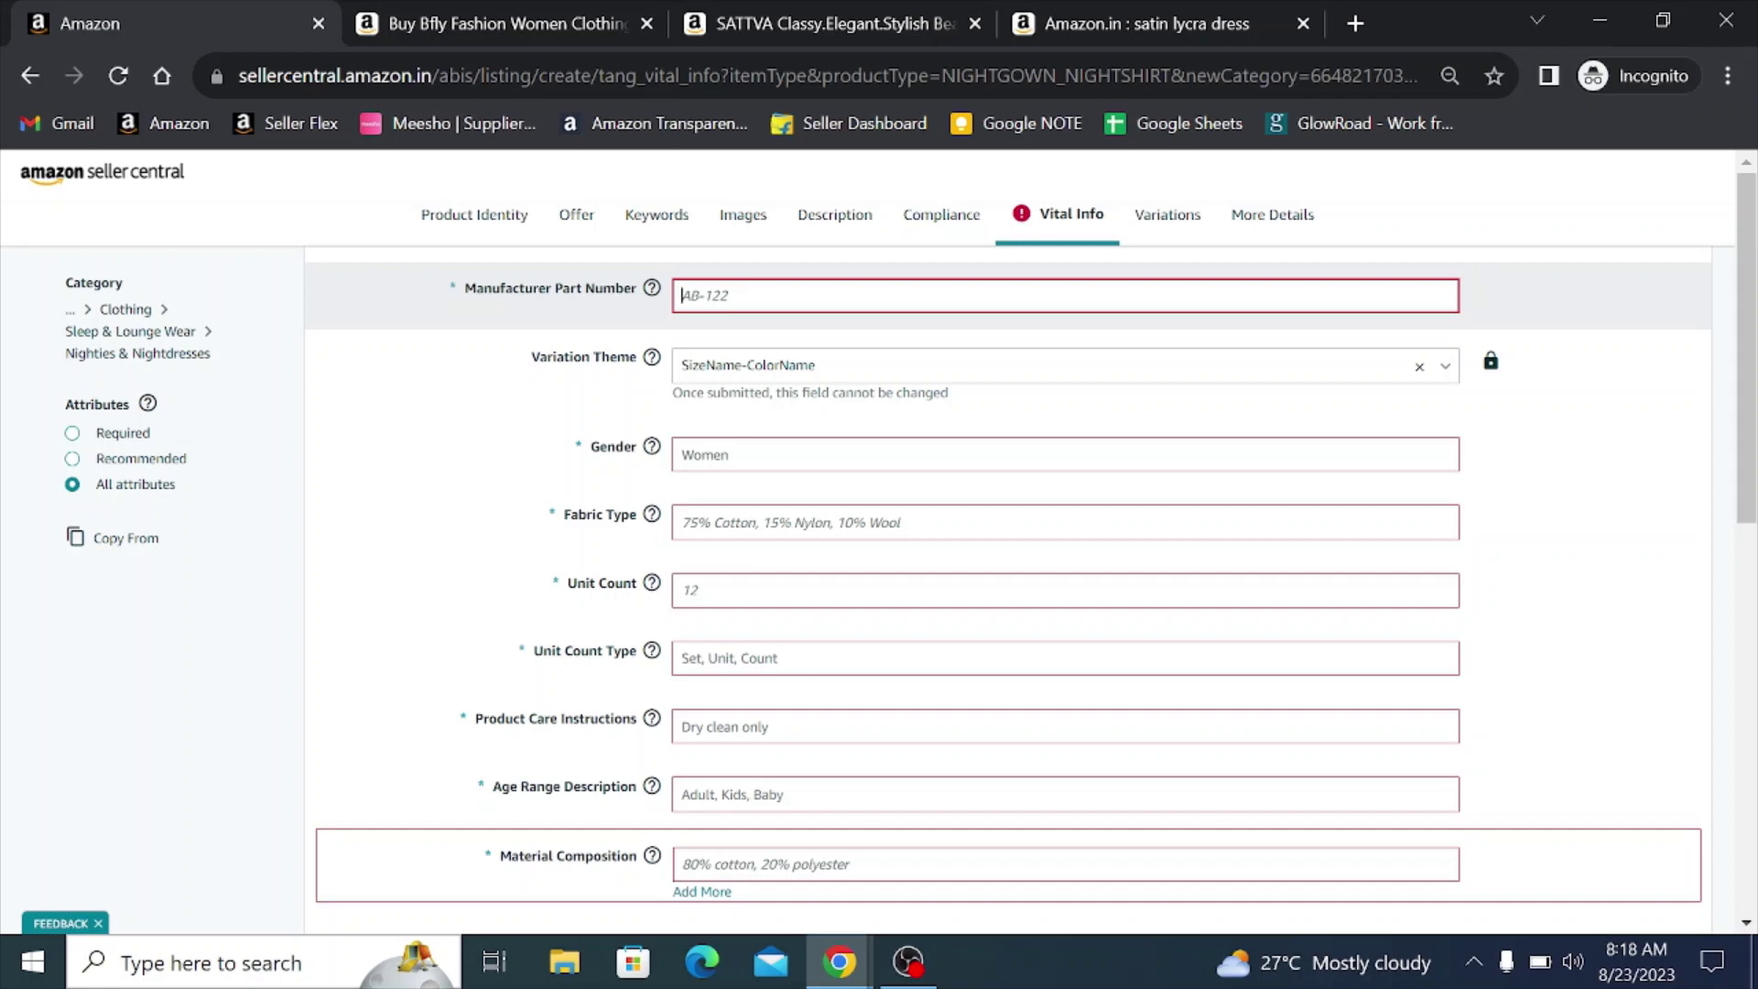
click(696, 295)
text(BFLY)
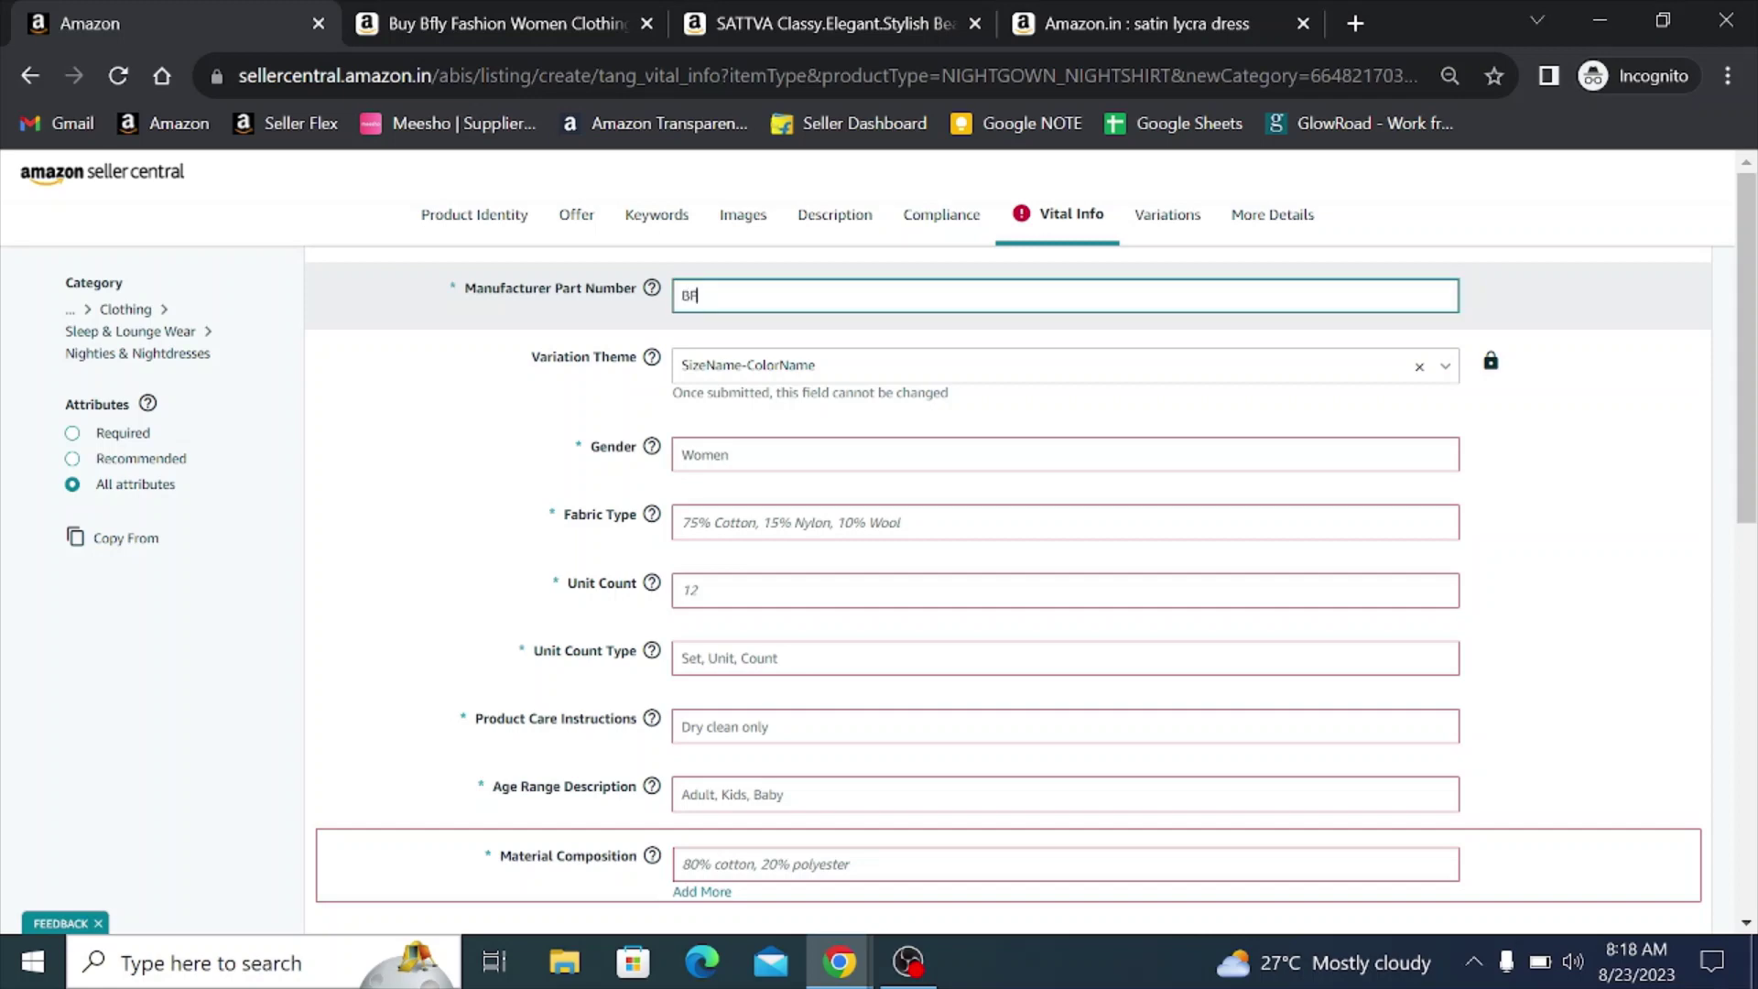
text(VVV#)
key(BackSpace)
text(3)
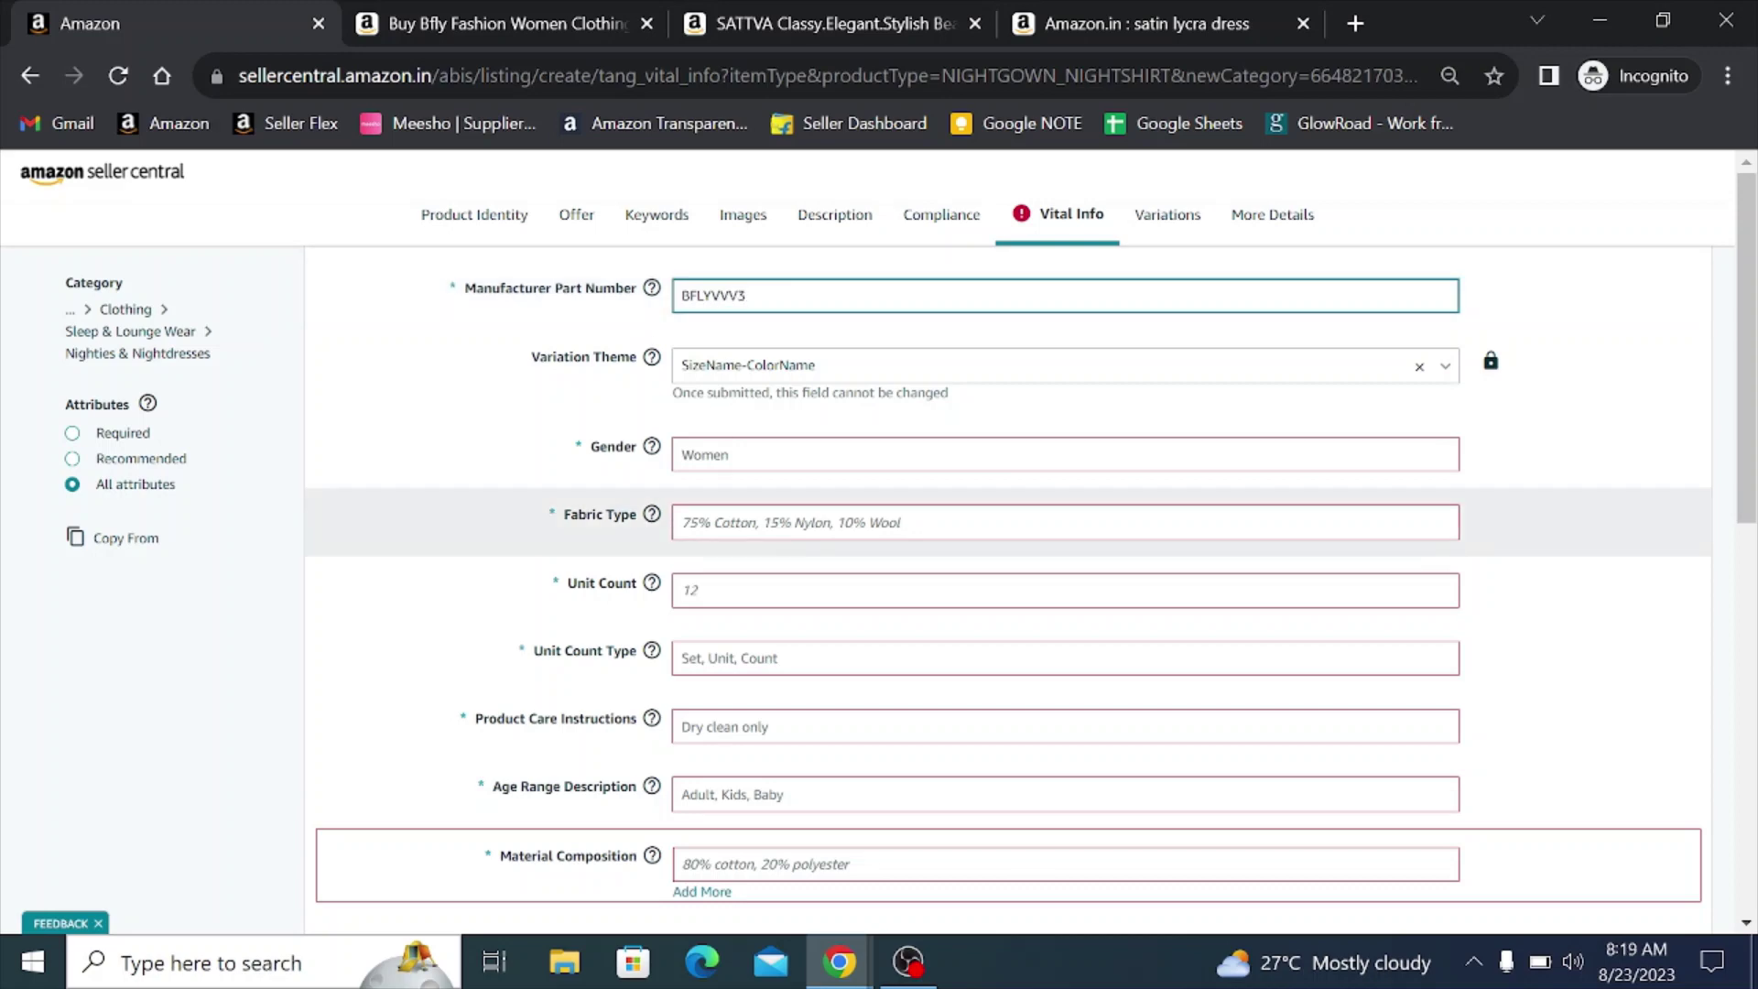
- Set Gender to Women and Fabric Type to '100% Stain Lycra'
click(774, 454)
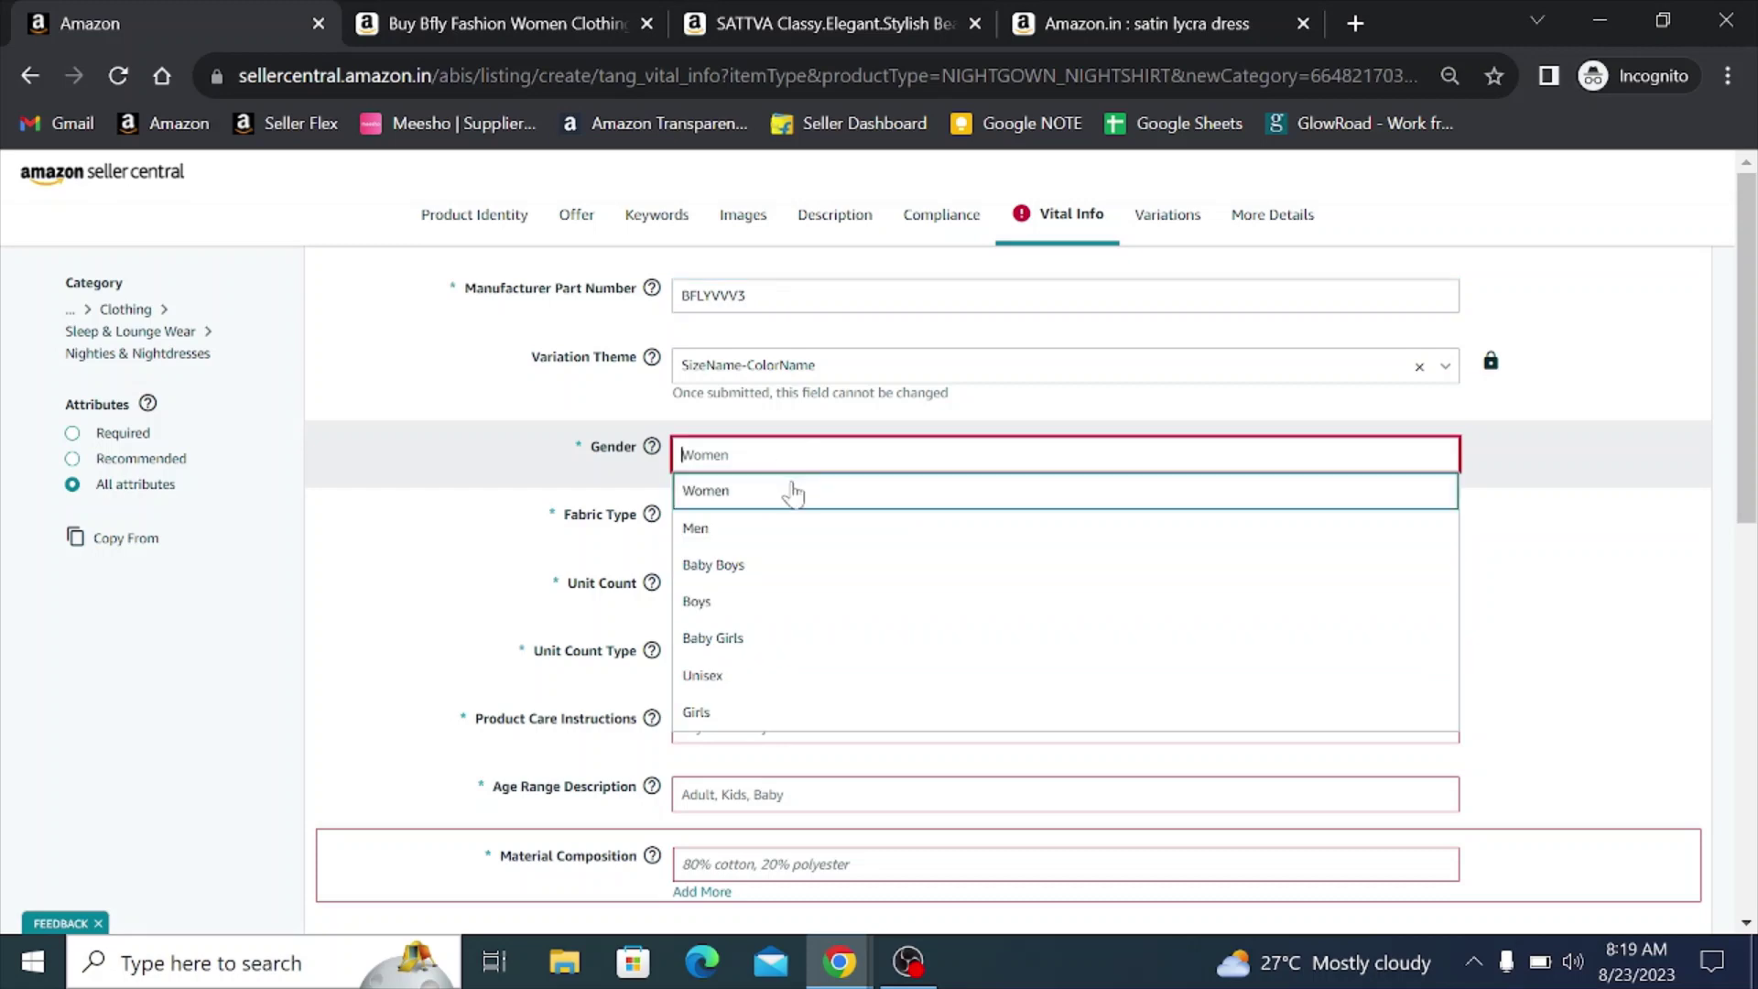
click(726, 495)
click(660, 492)
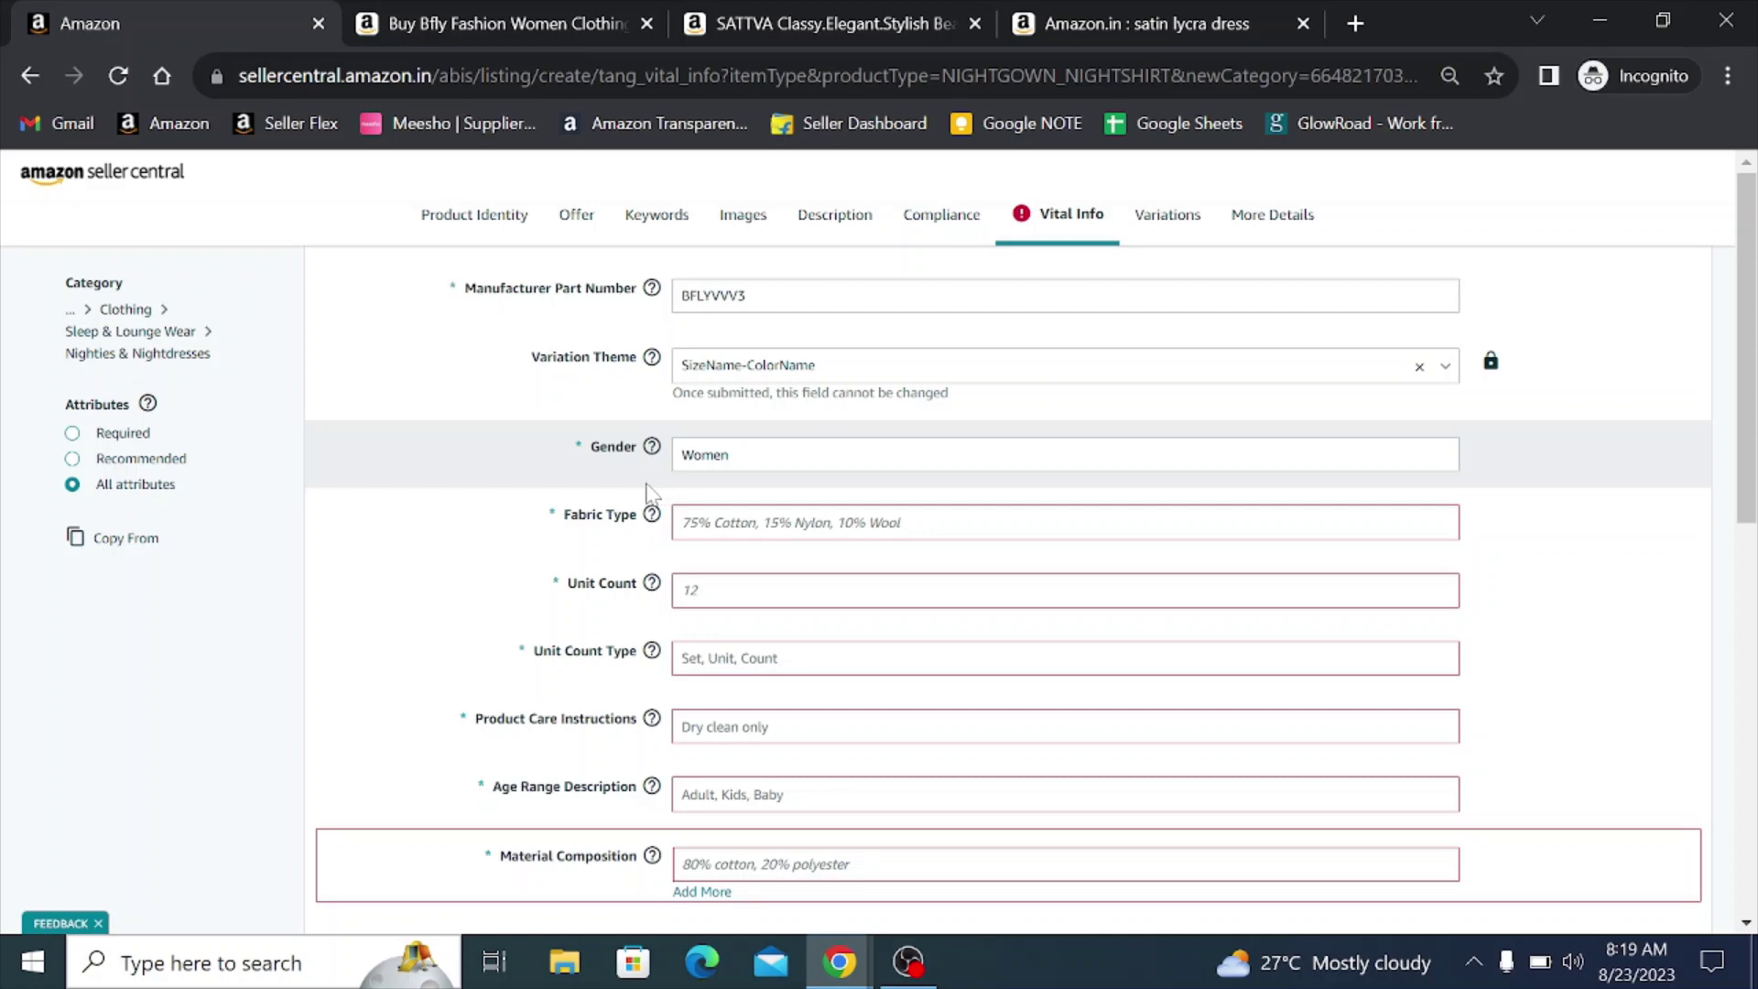
click(767, 524)
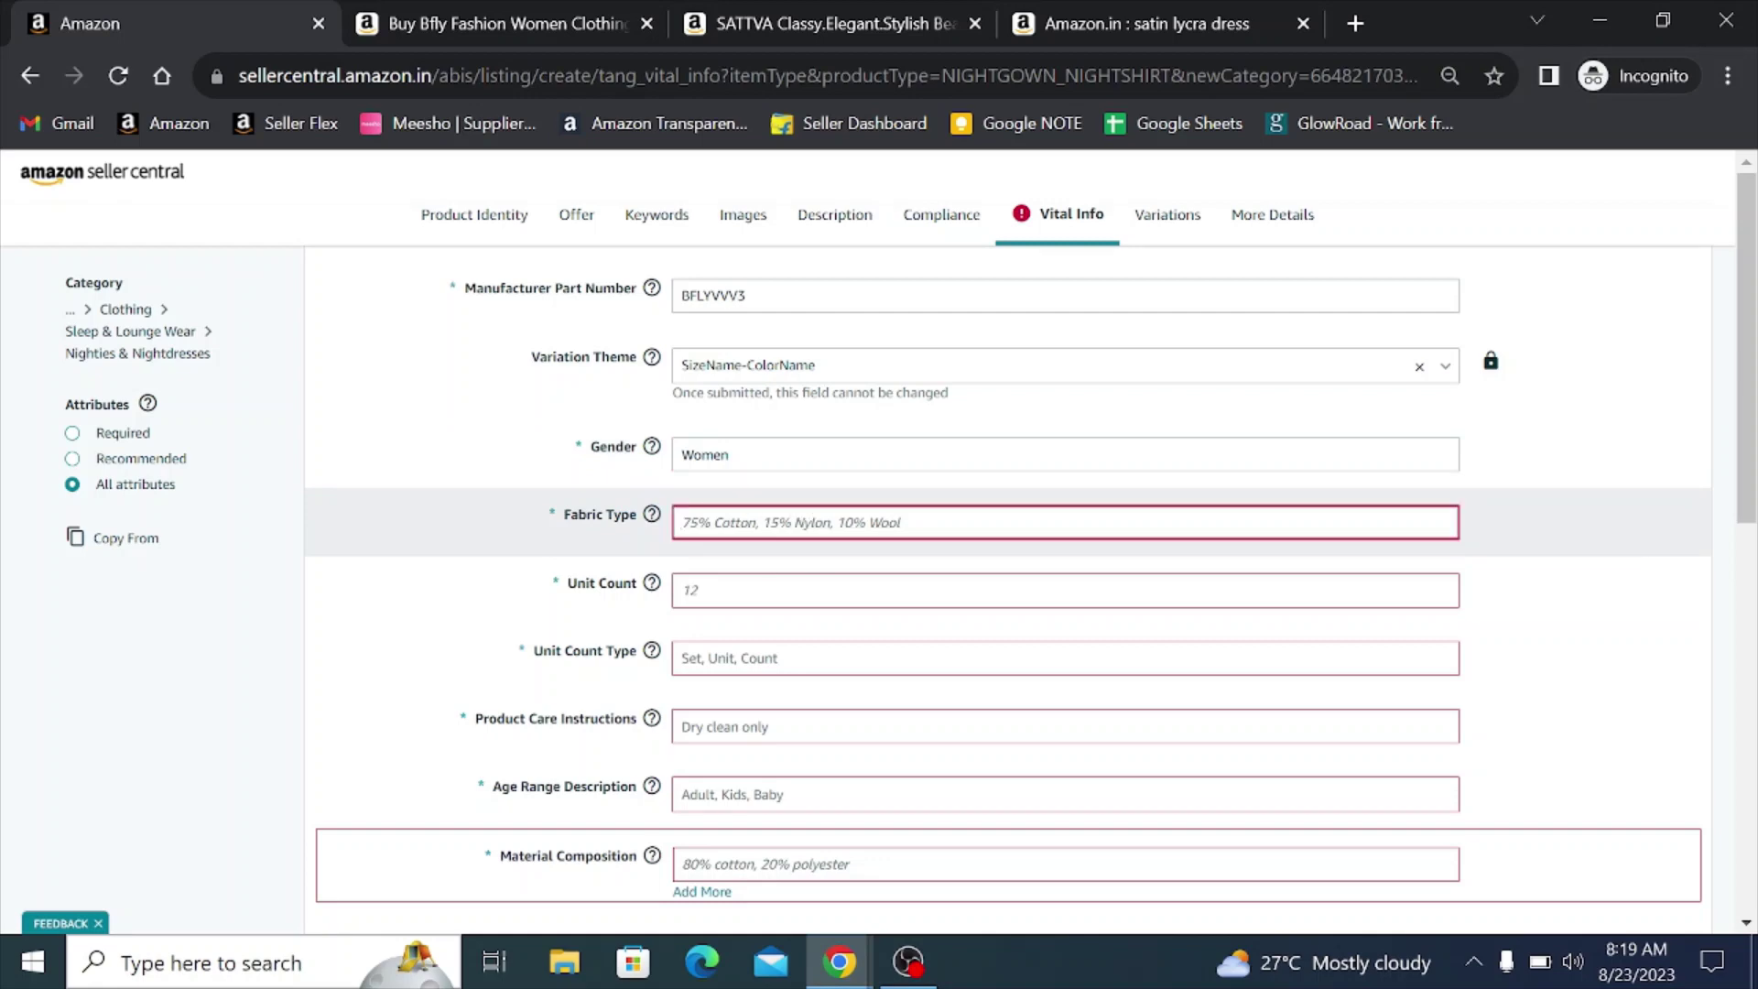
text(100)
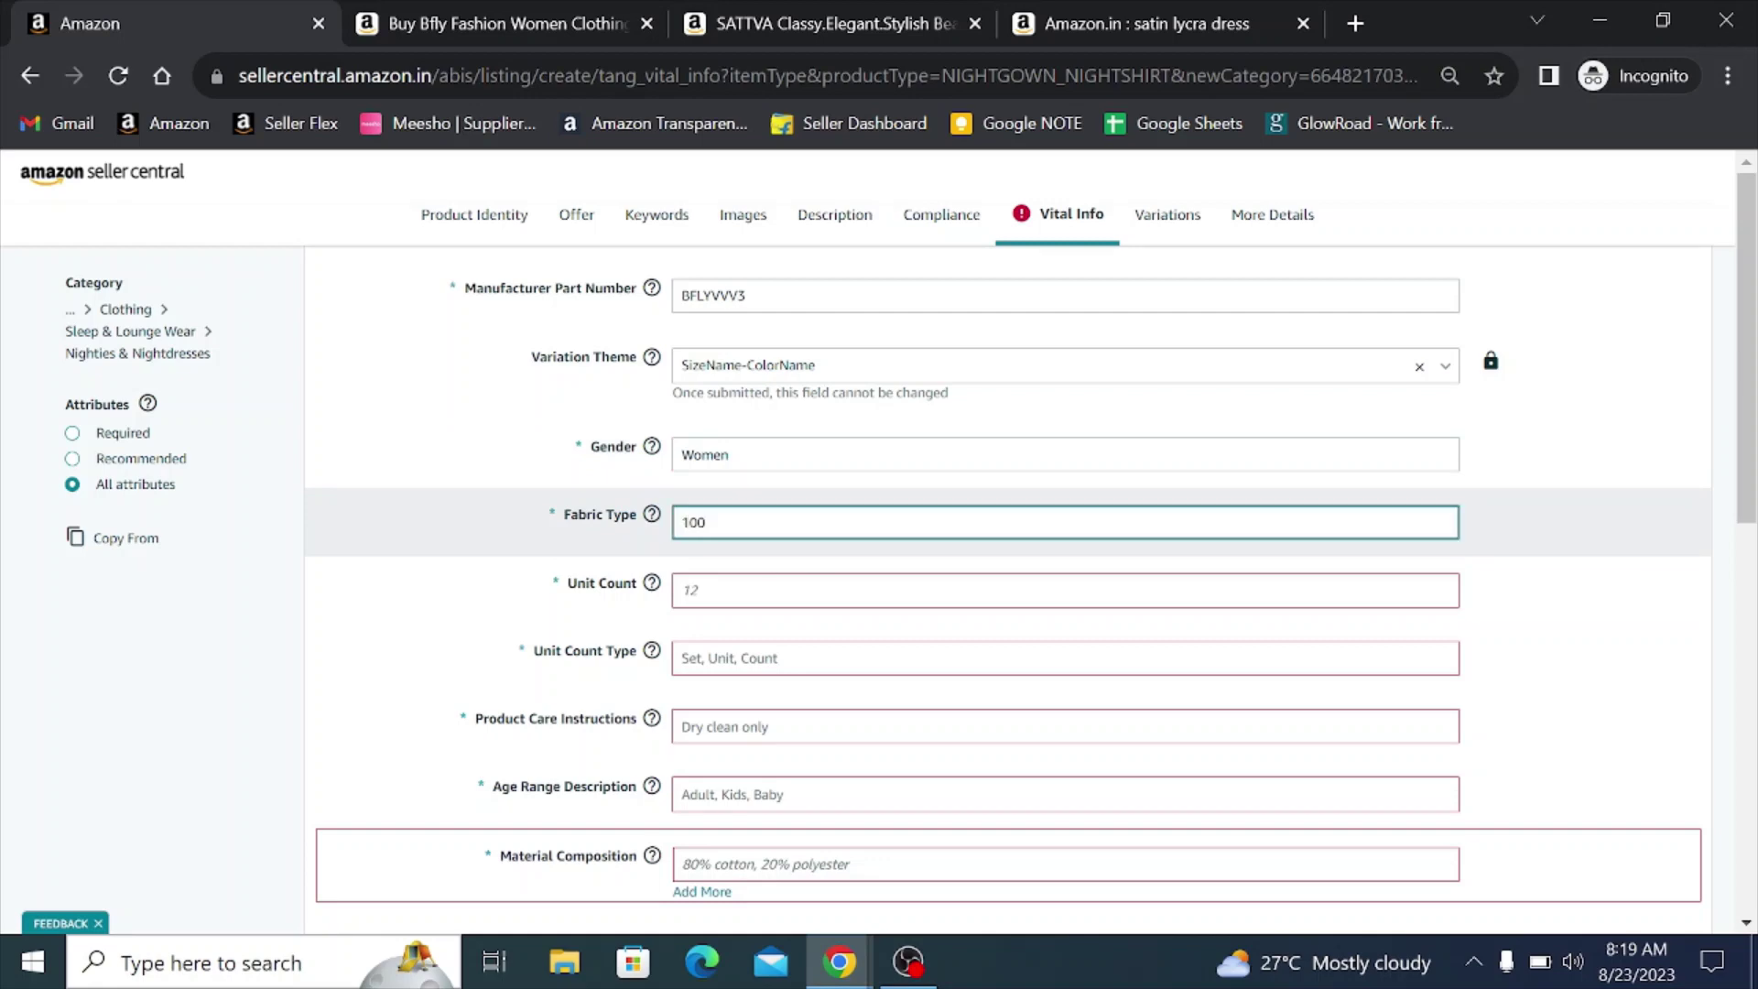
text(% Stain Lycra)
- Set Unit Count to 1 with Unit Count Type Count
click(686, 590)
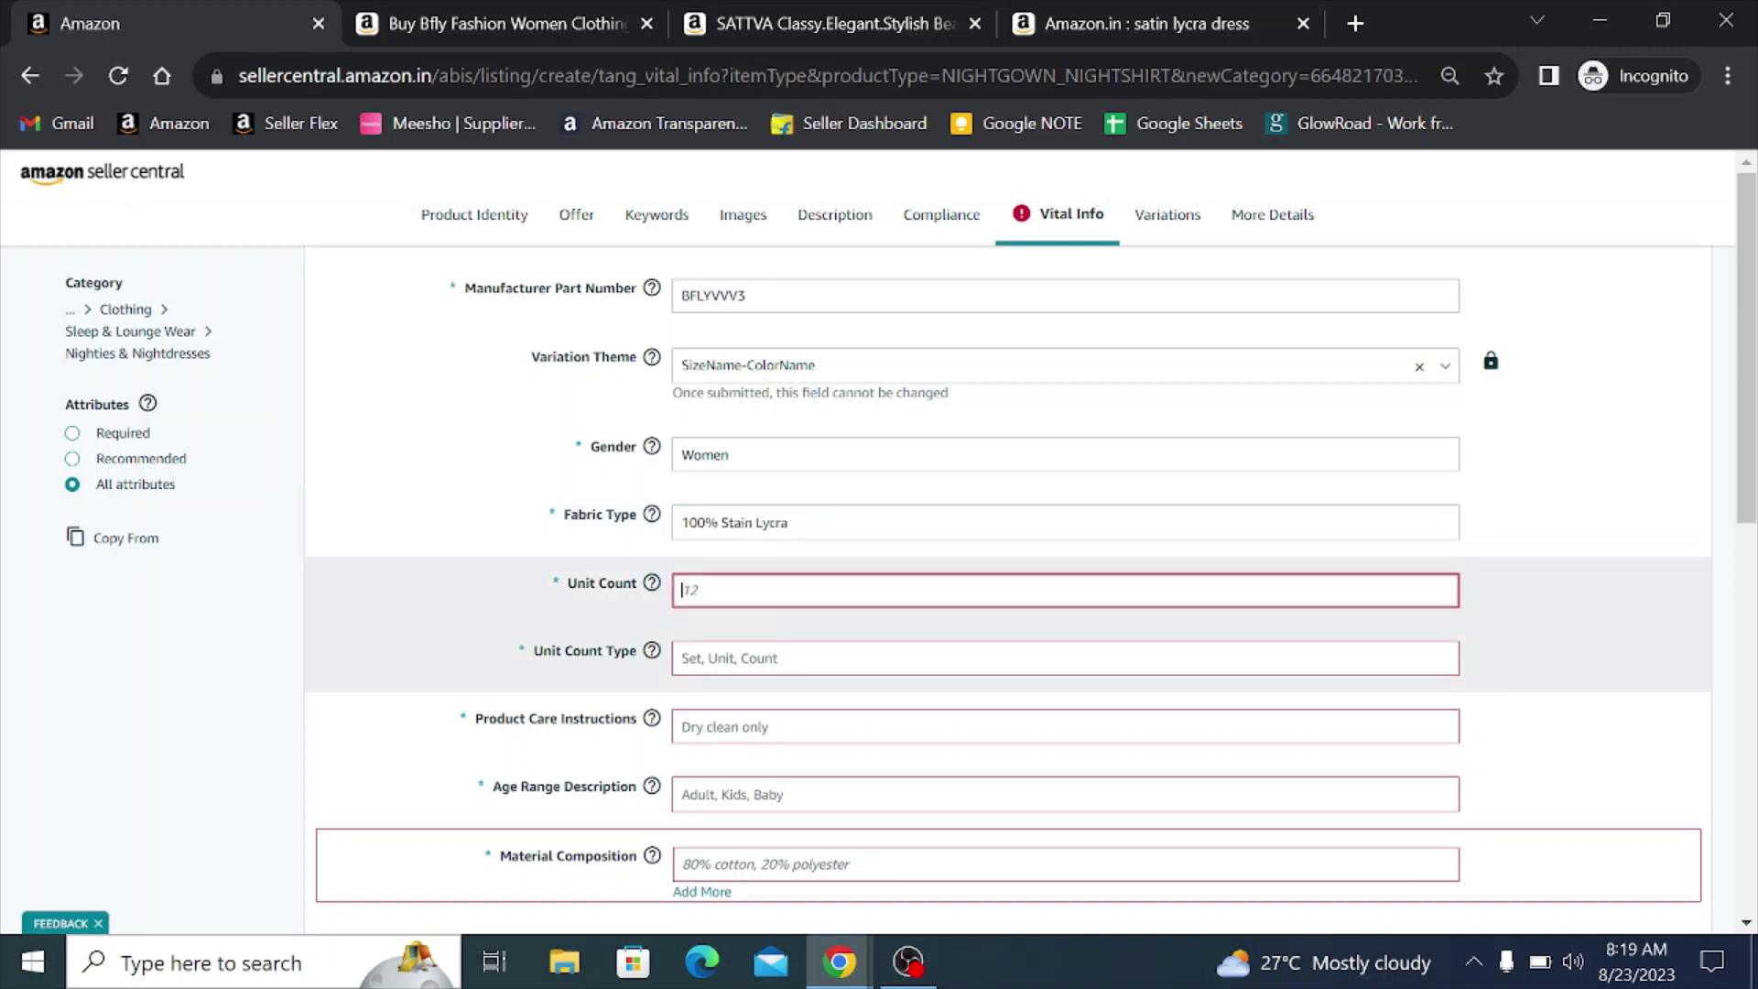
text(1)
click(784, 659)
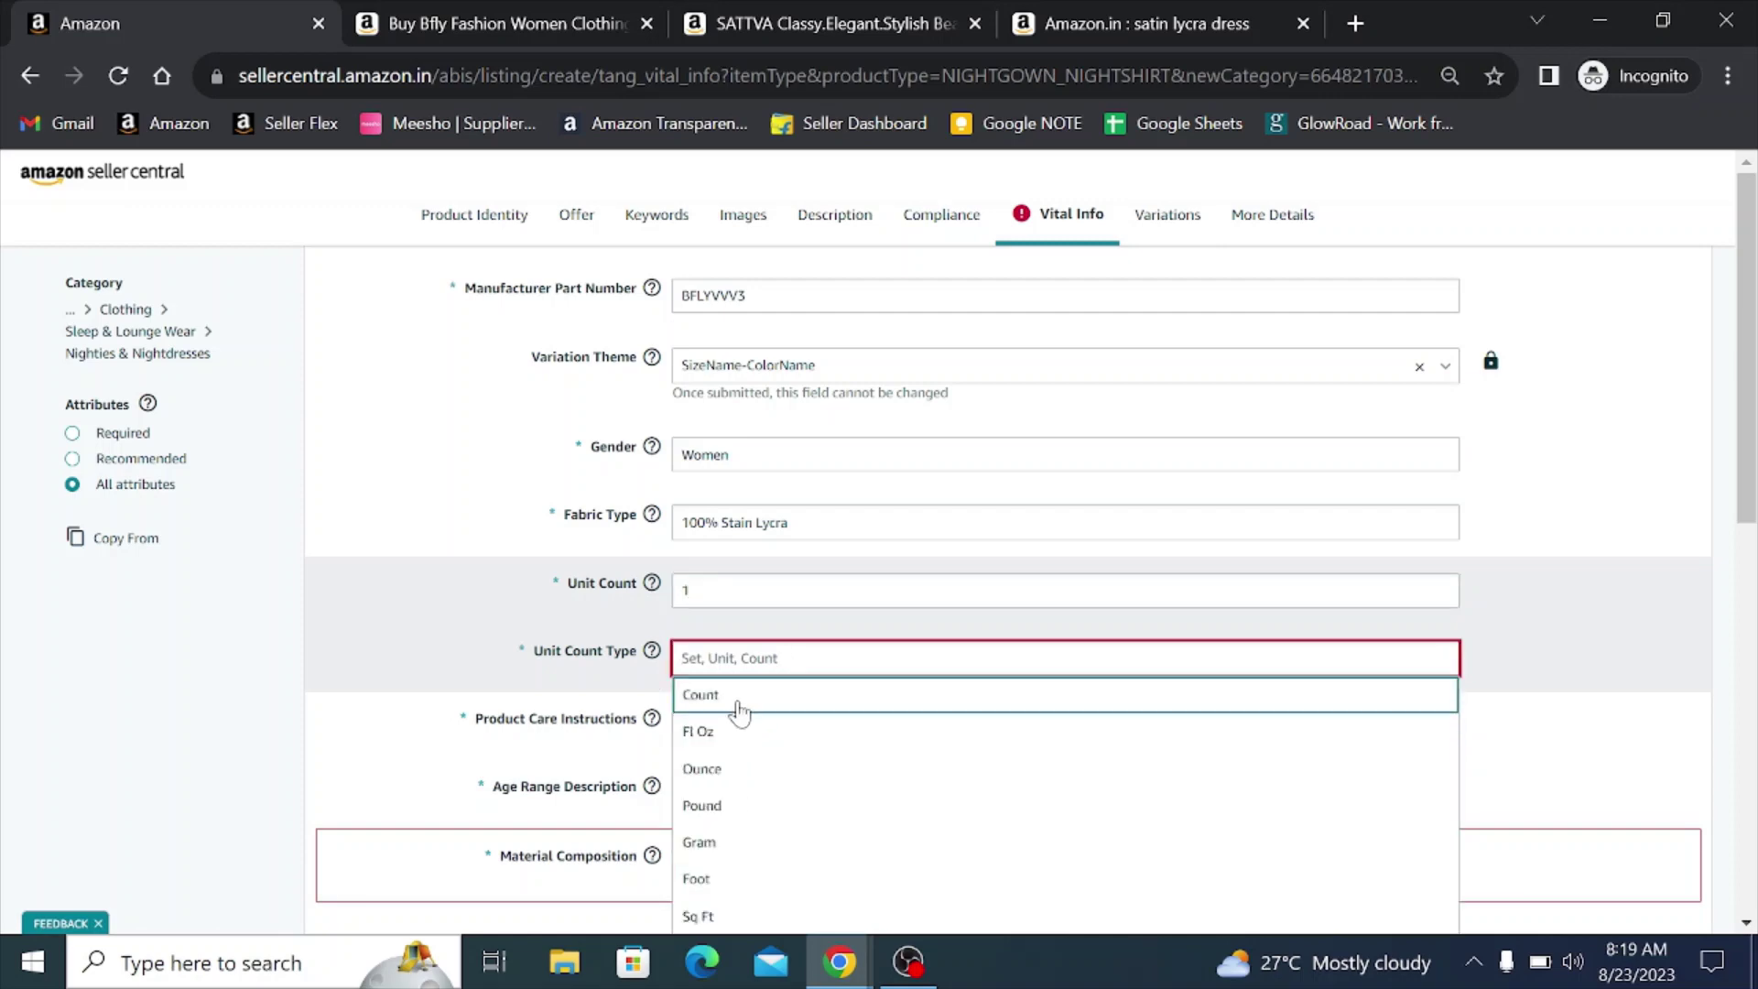
click(732, 700)
click(466, 541)
scroll(466, 541, down, 2)
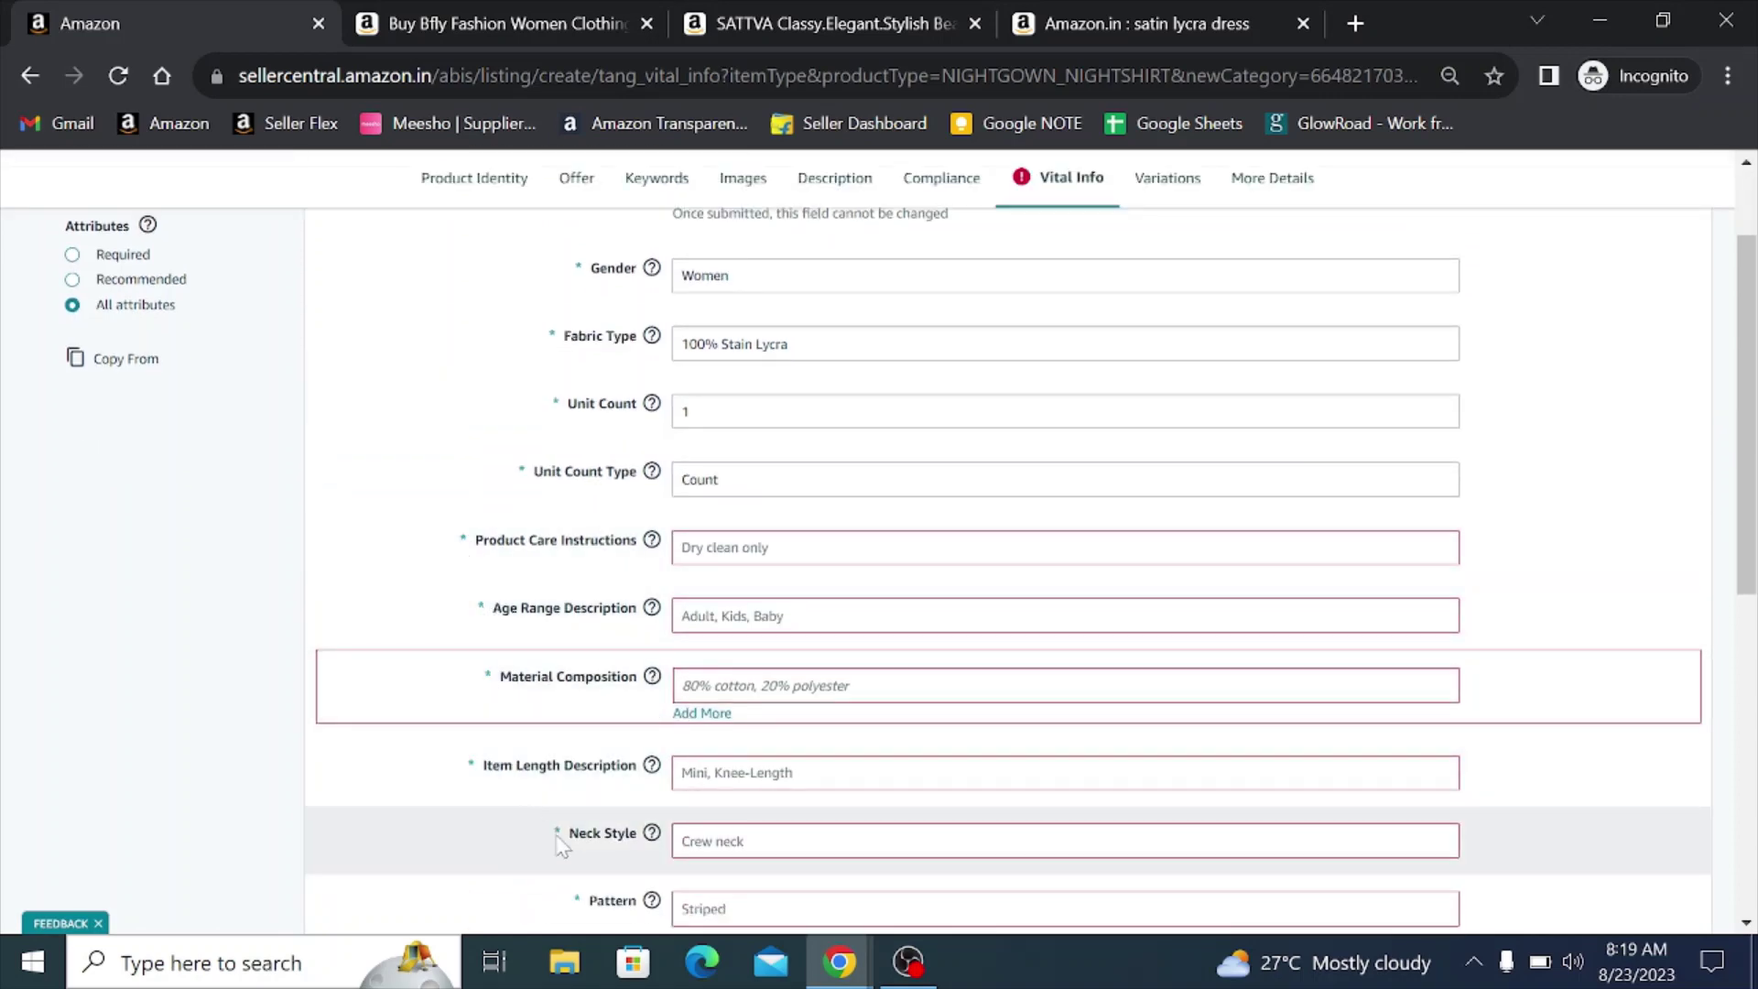
- Set care instructions to Machine Wash and age range to Adult
click(743, 555)
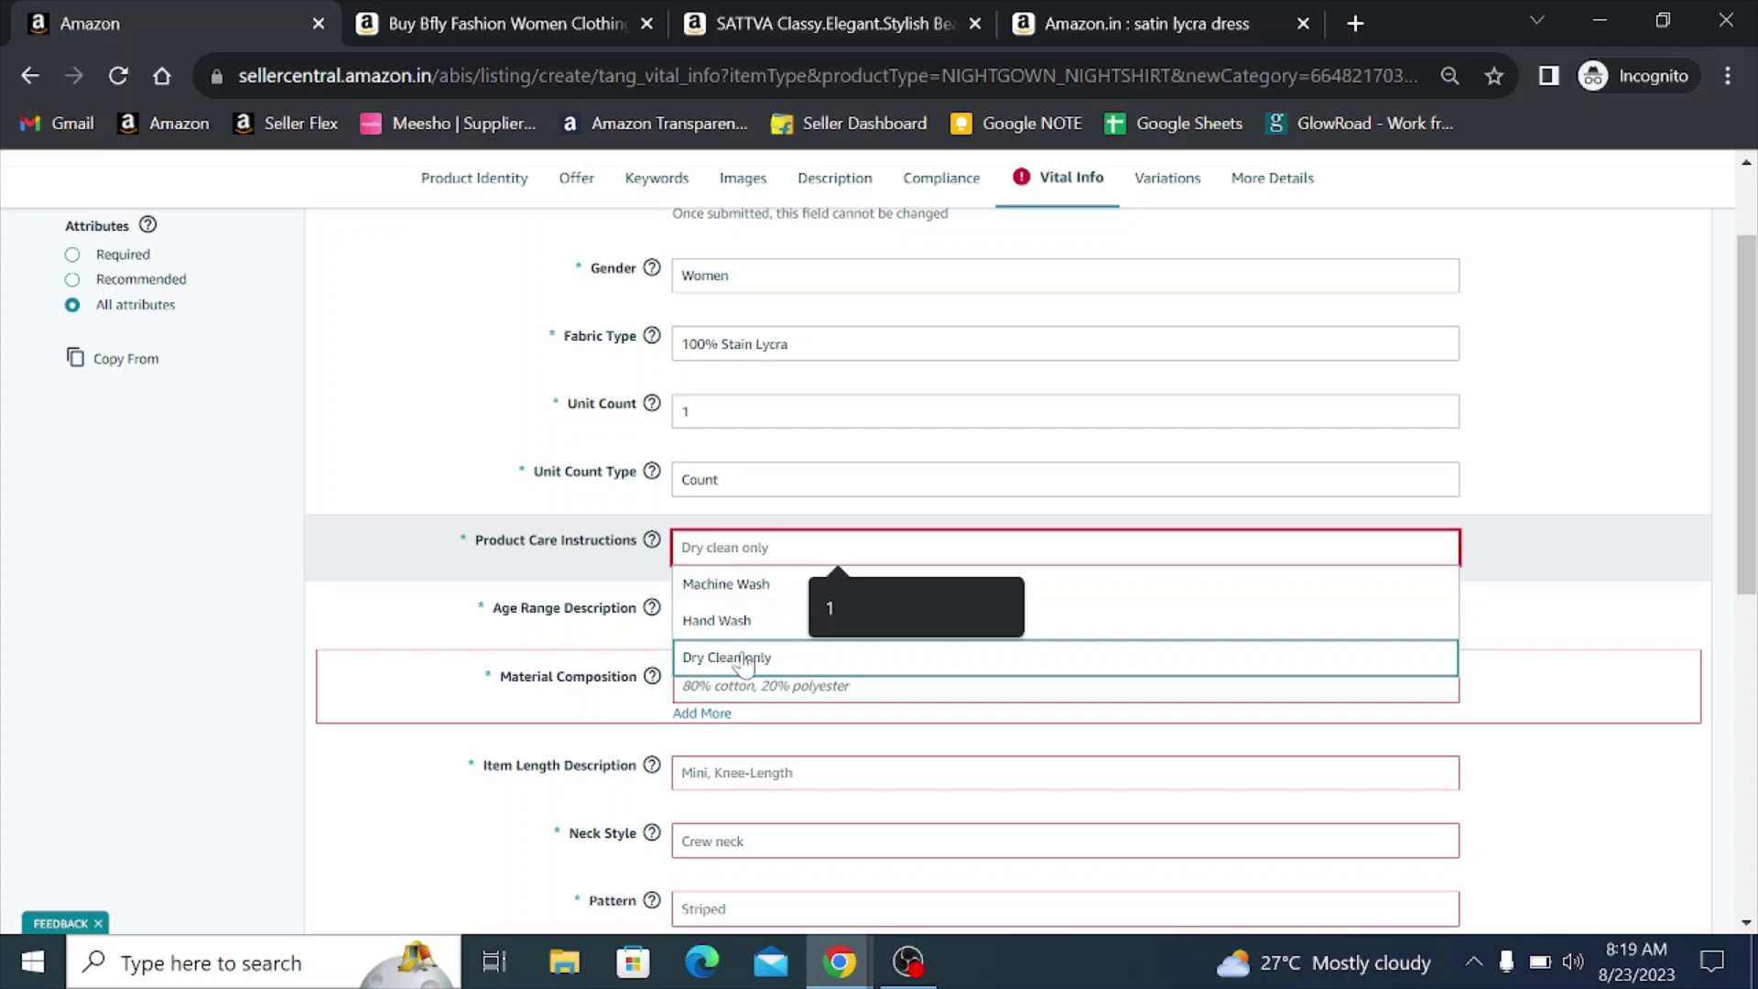
click(747, 593)
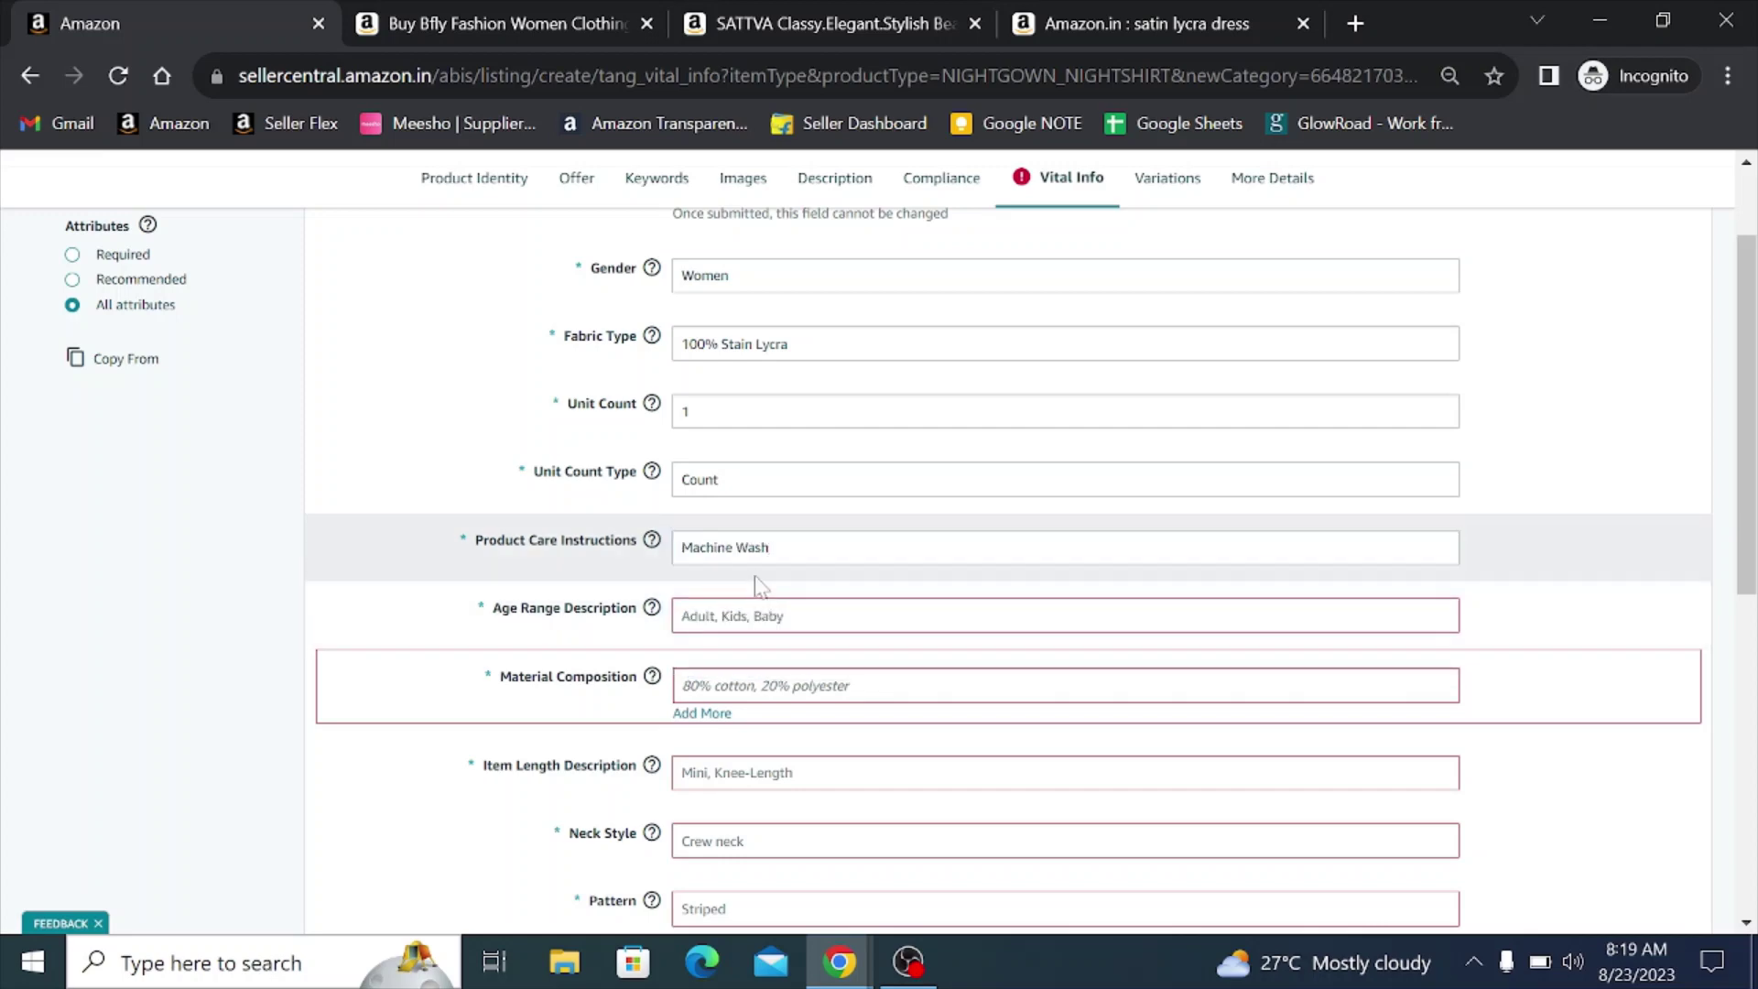
click(754, 623)
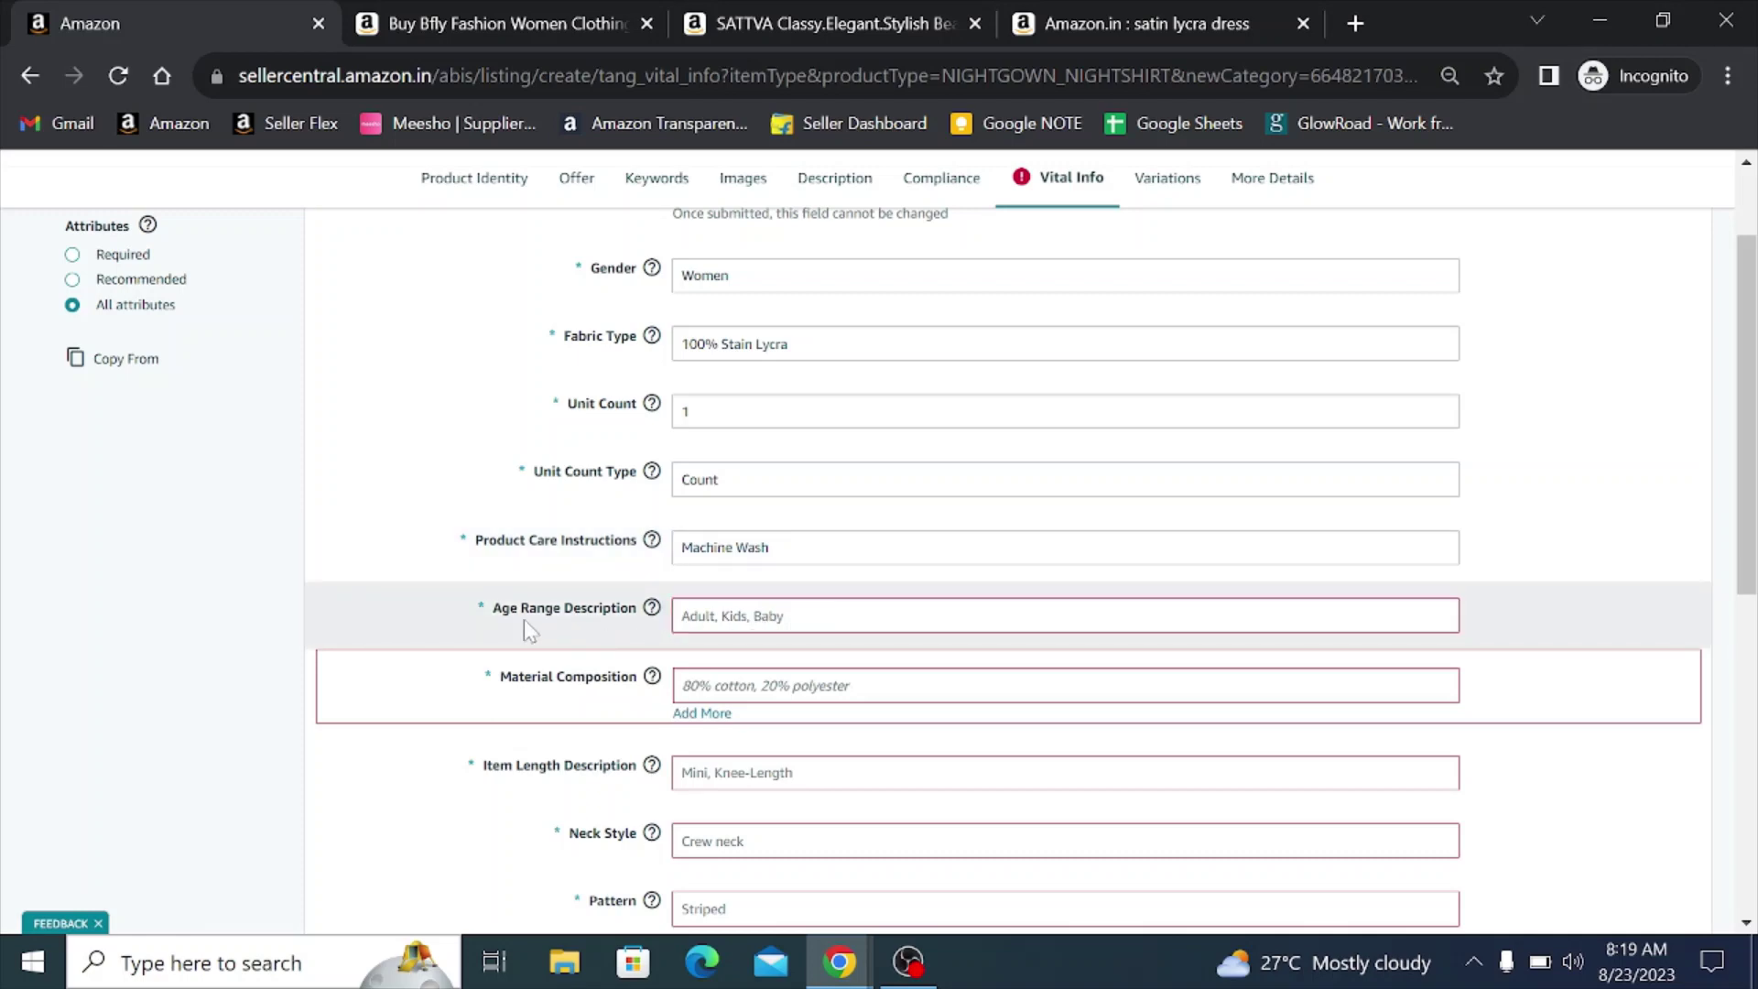
click(737, 626)
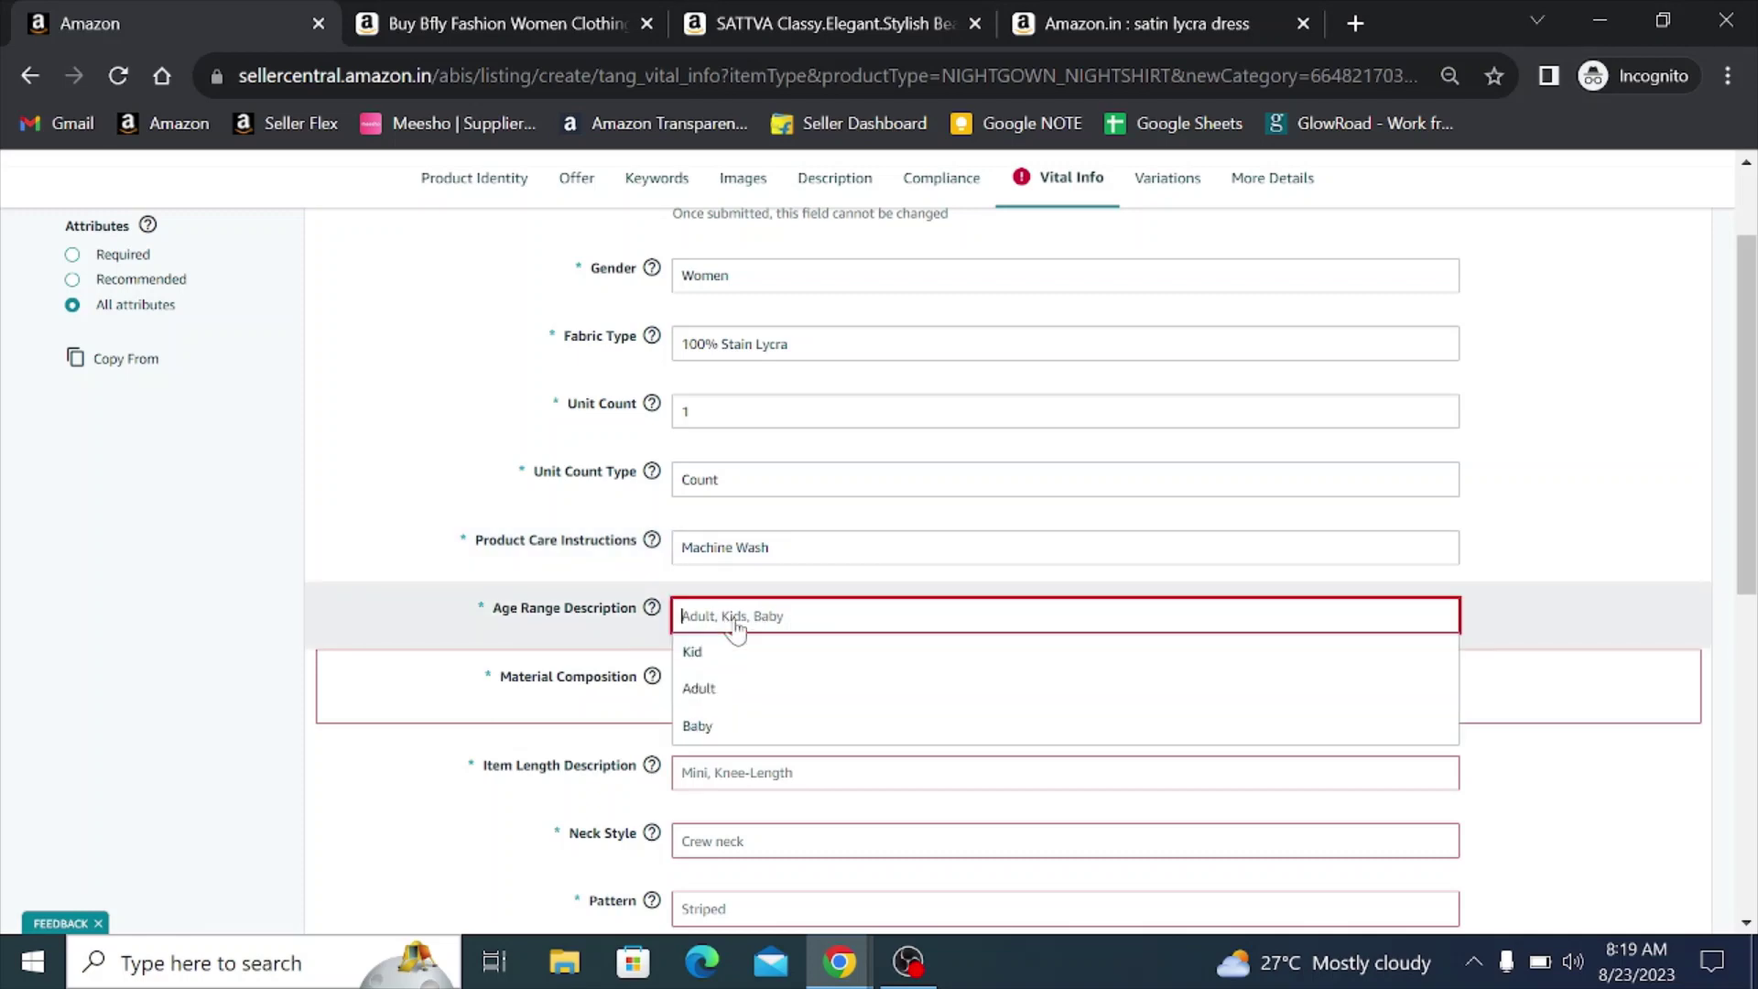
click(733, 687)
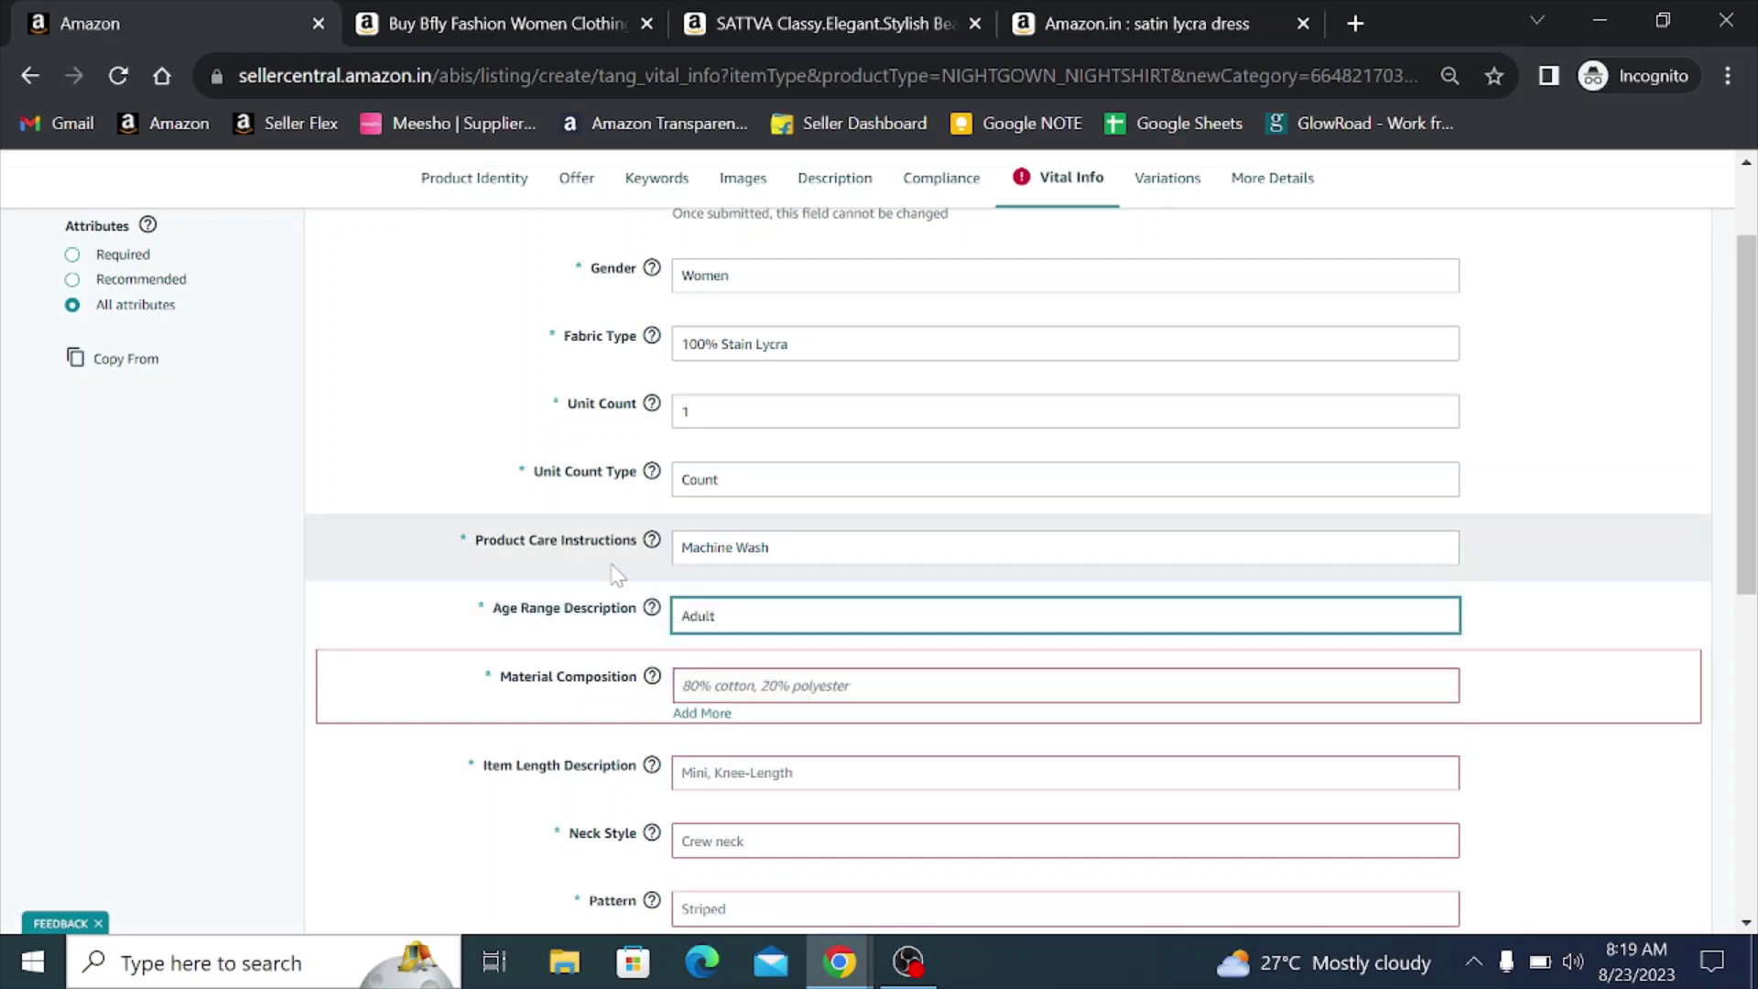
click(615, 574)
- Enter 'Stain Lycra' as the material composition and choose Above knee item length
scroll(616, 574, down, 1)
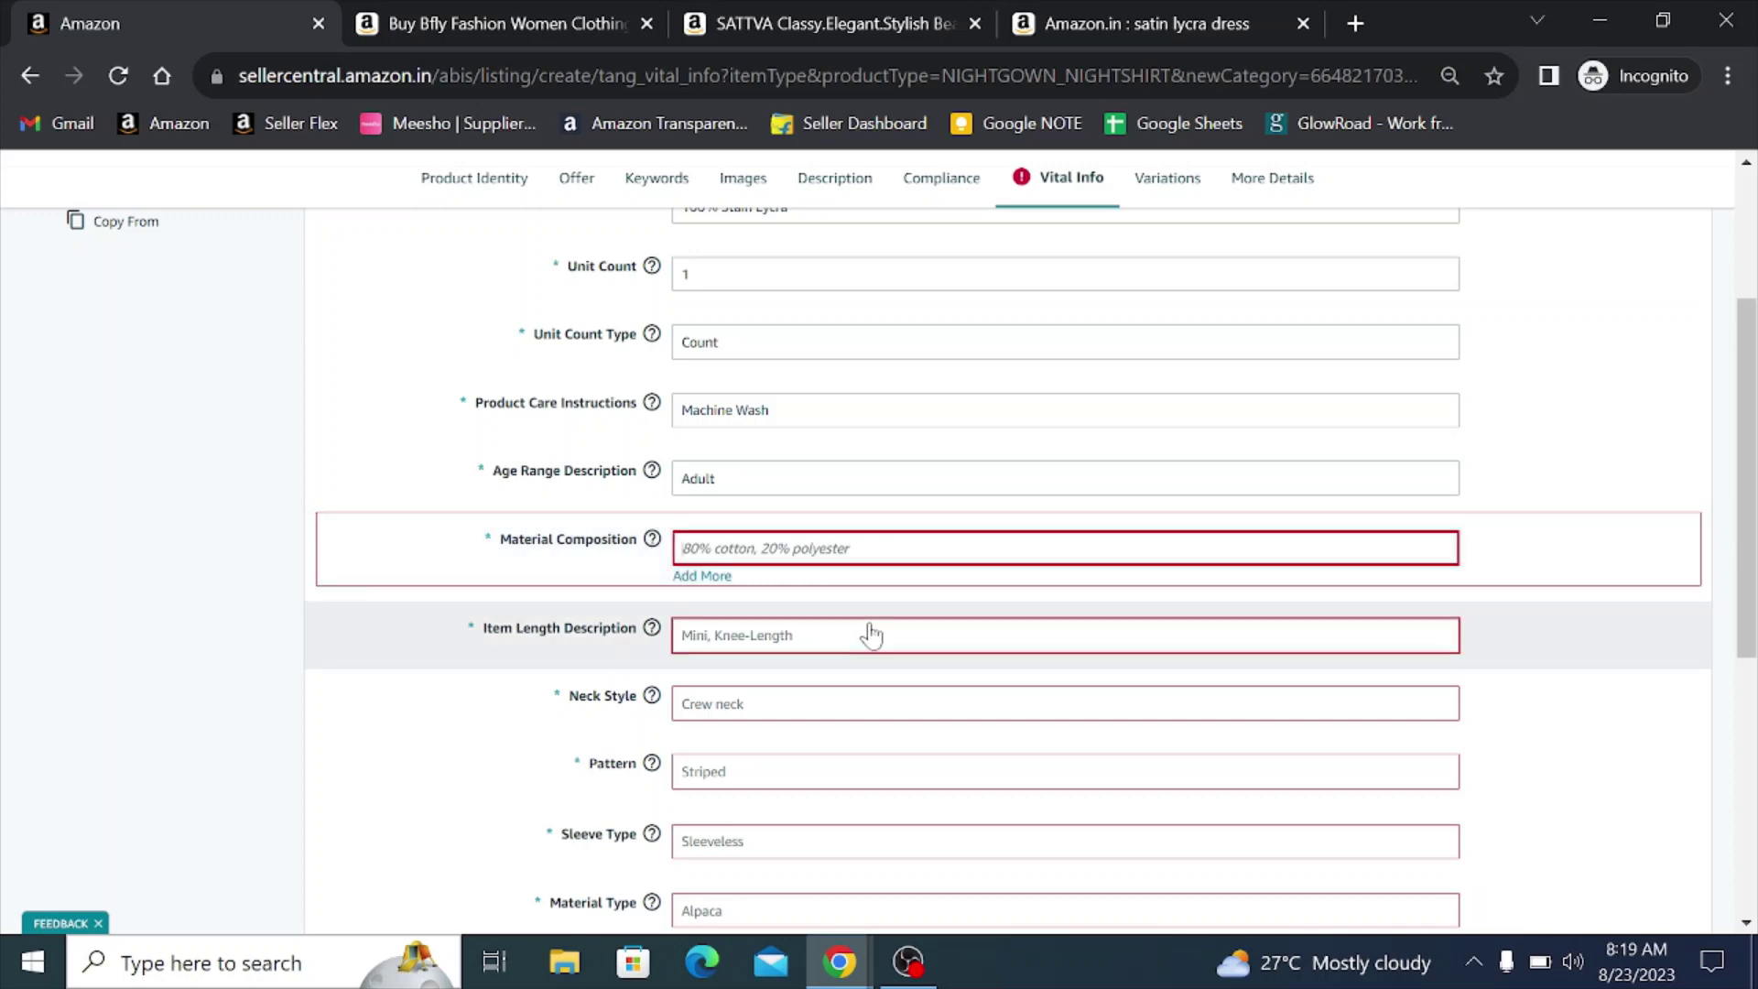
text(St)
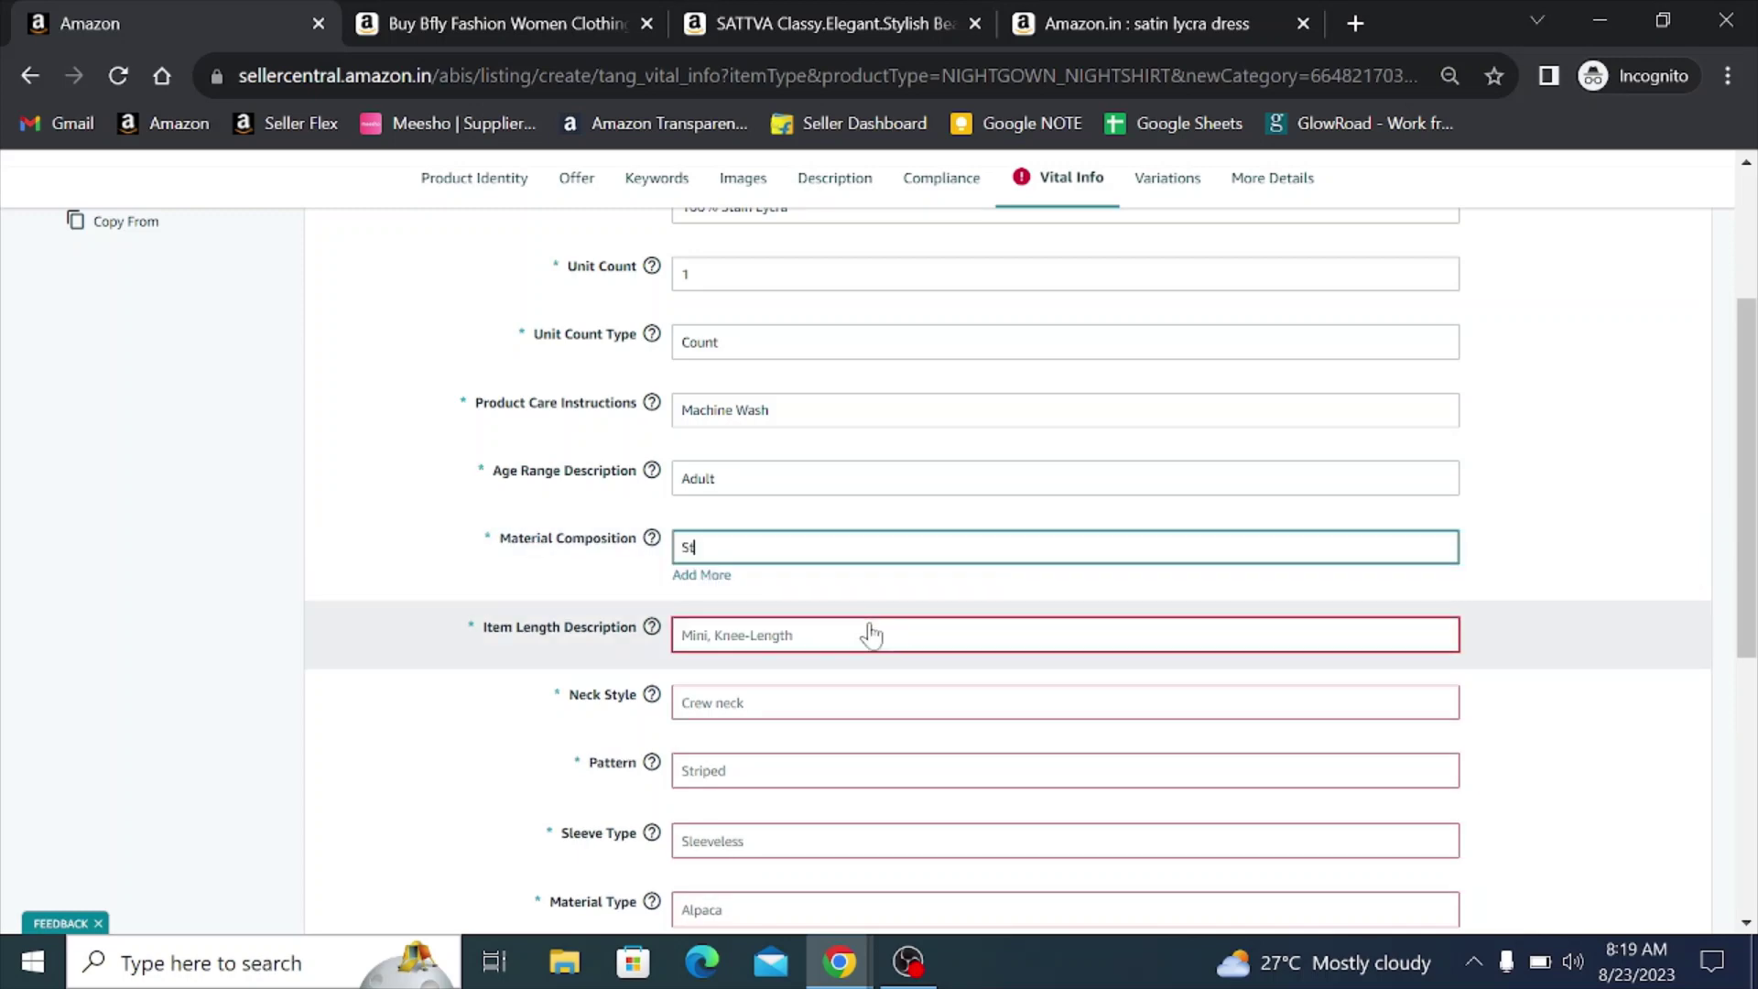
text(ain Lycra)
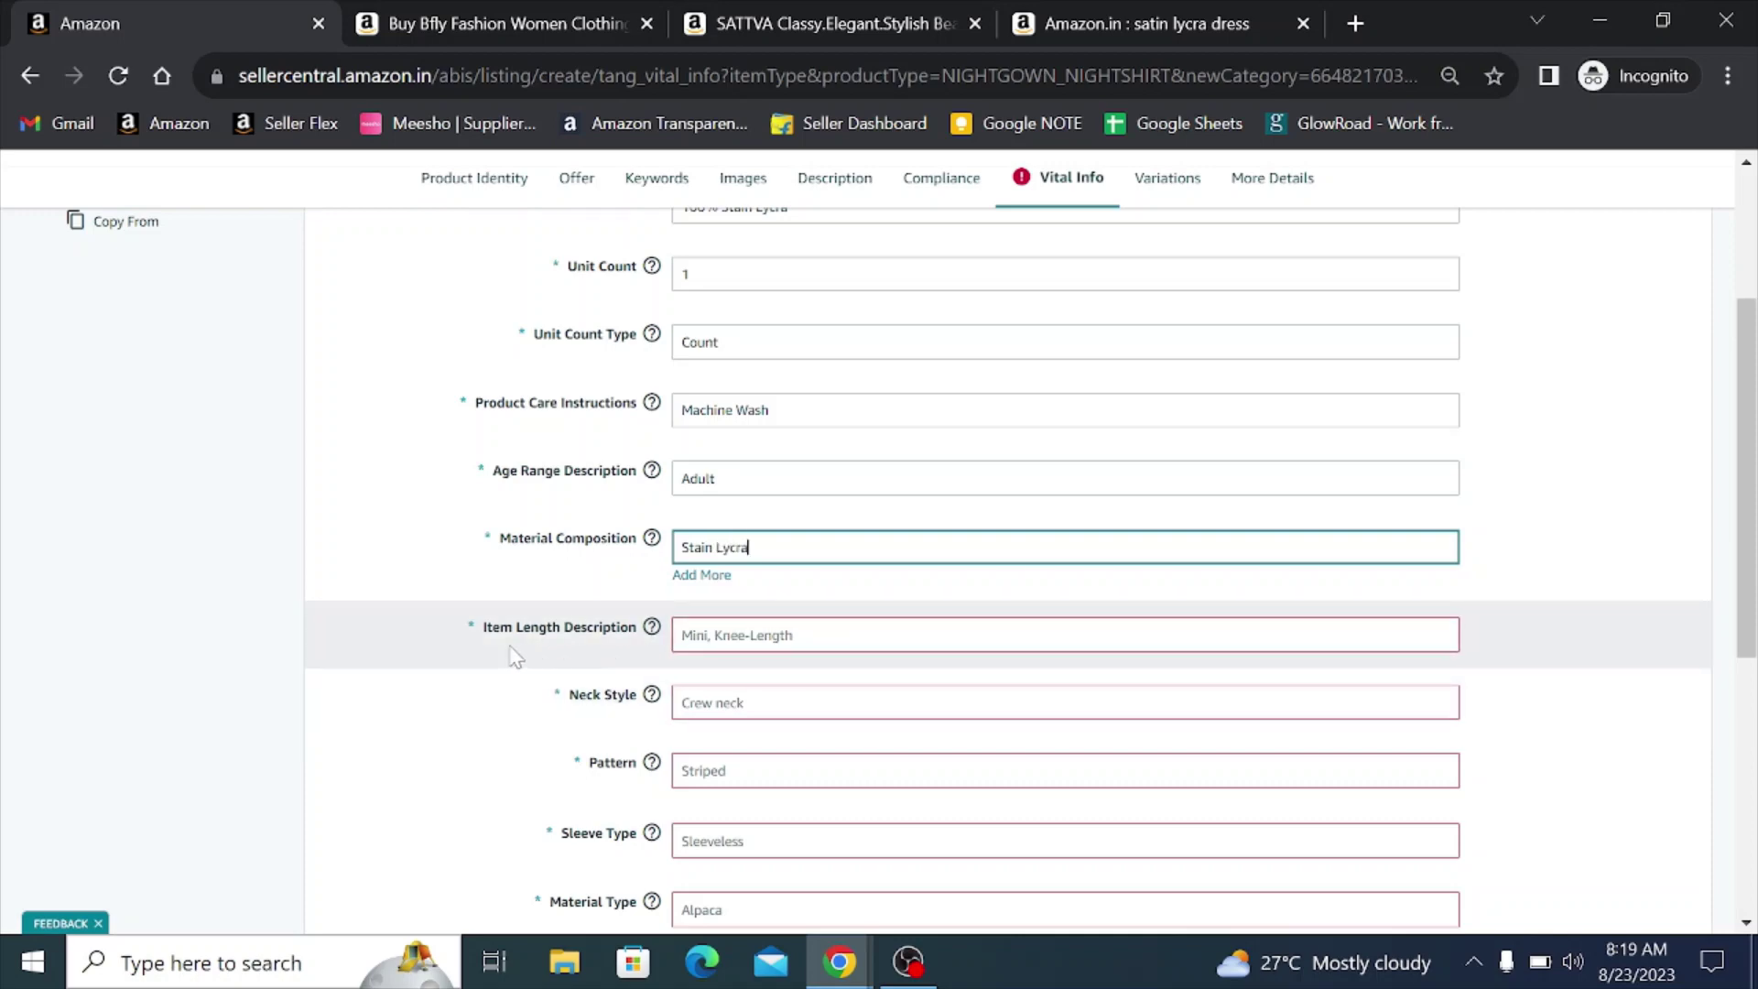
click(729, 646)
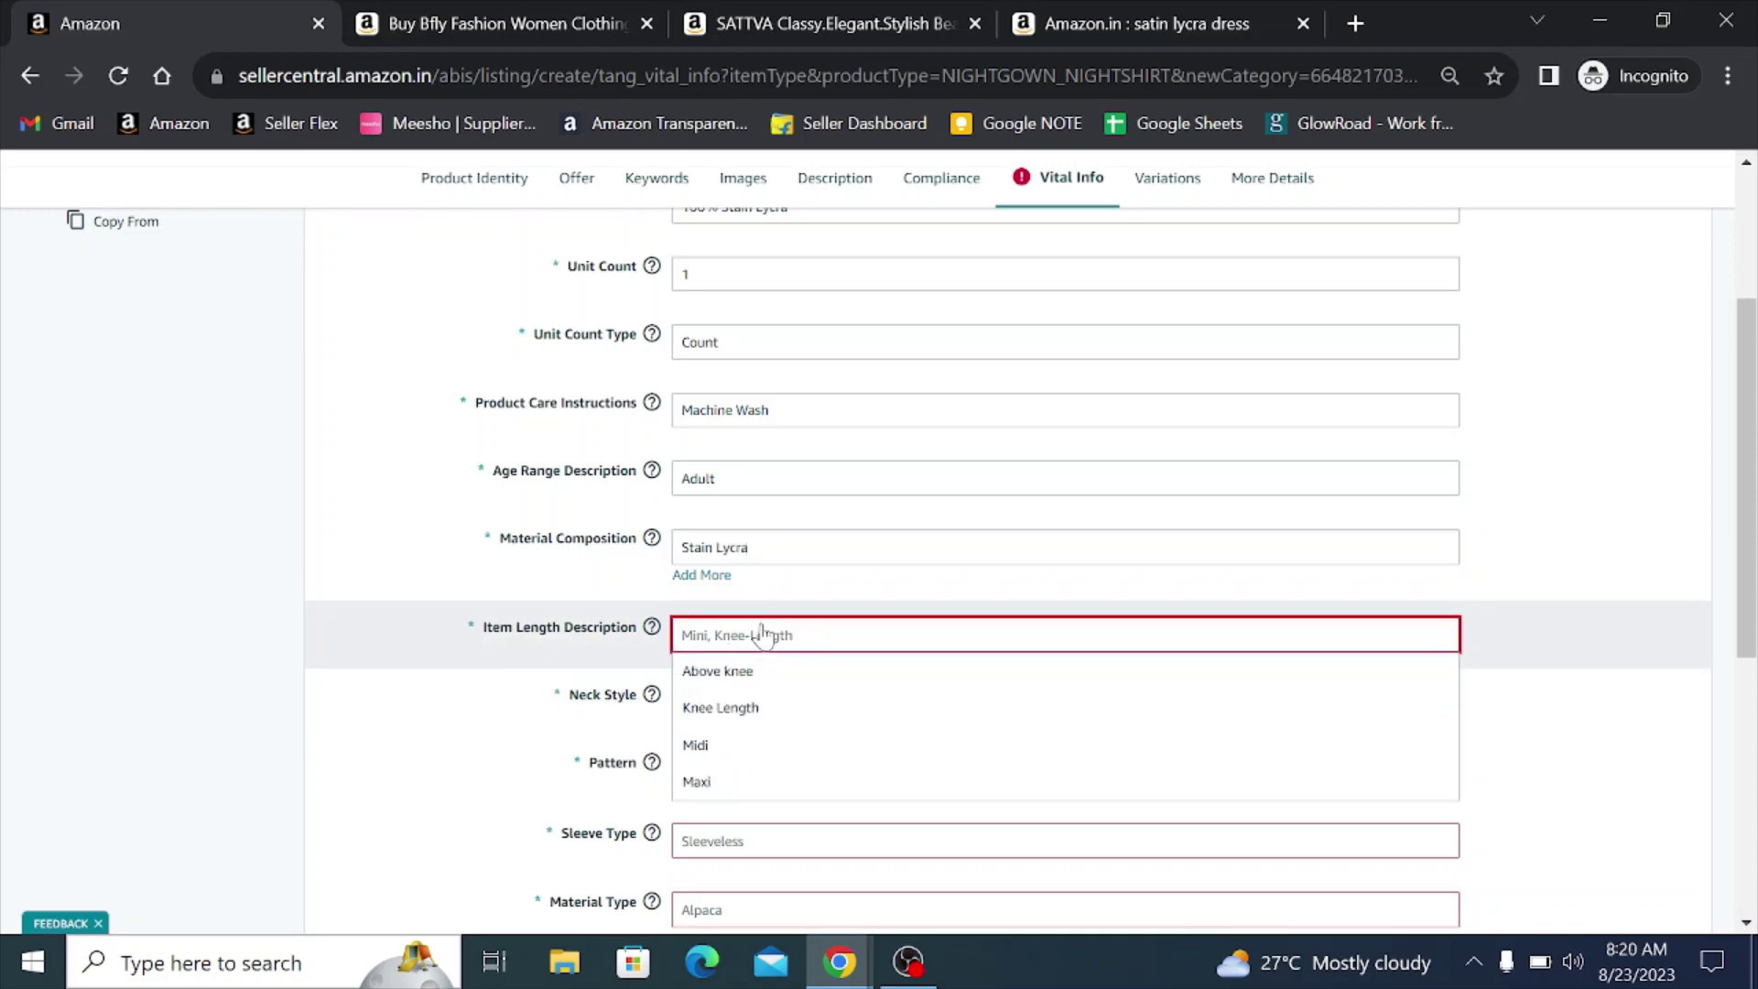
scroll(769, 625, down, 1)
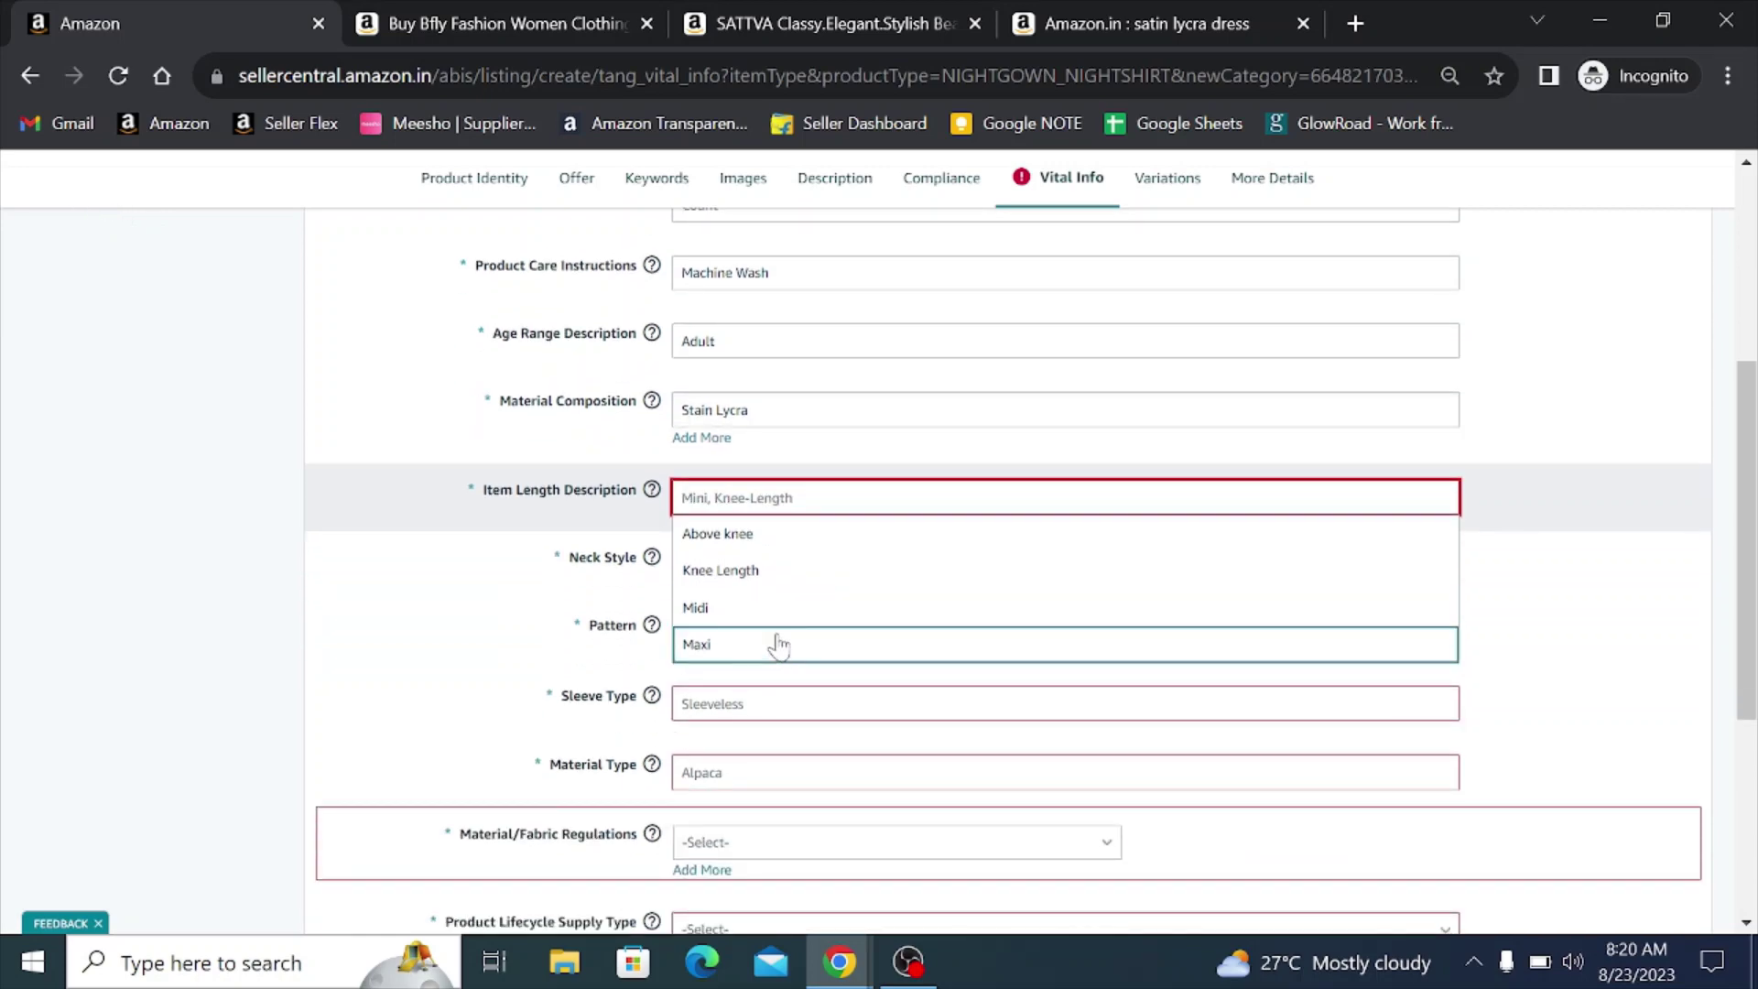
click(743, 535)
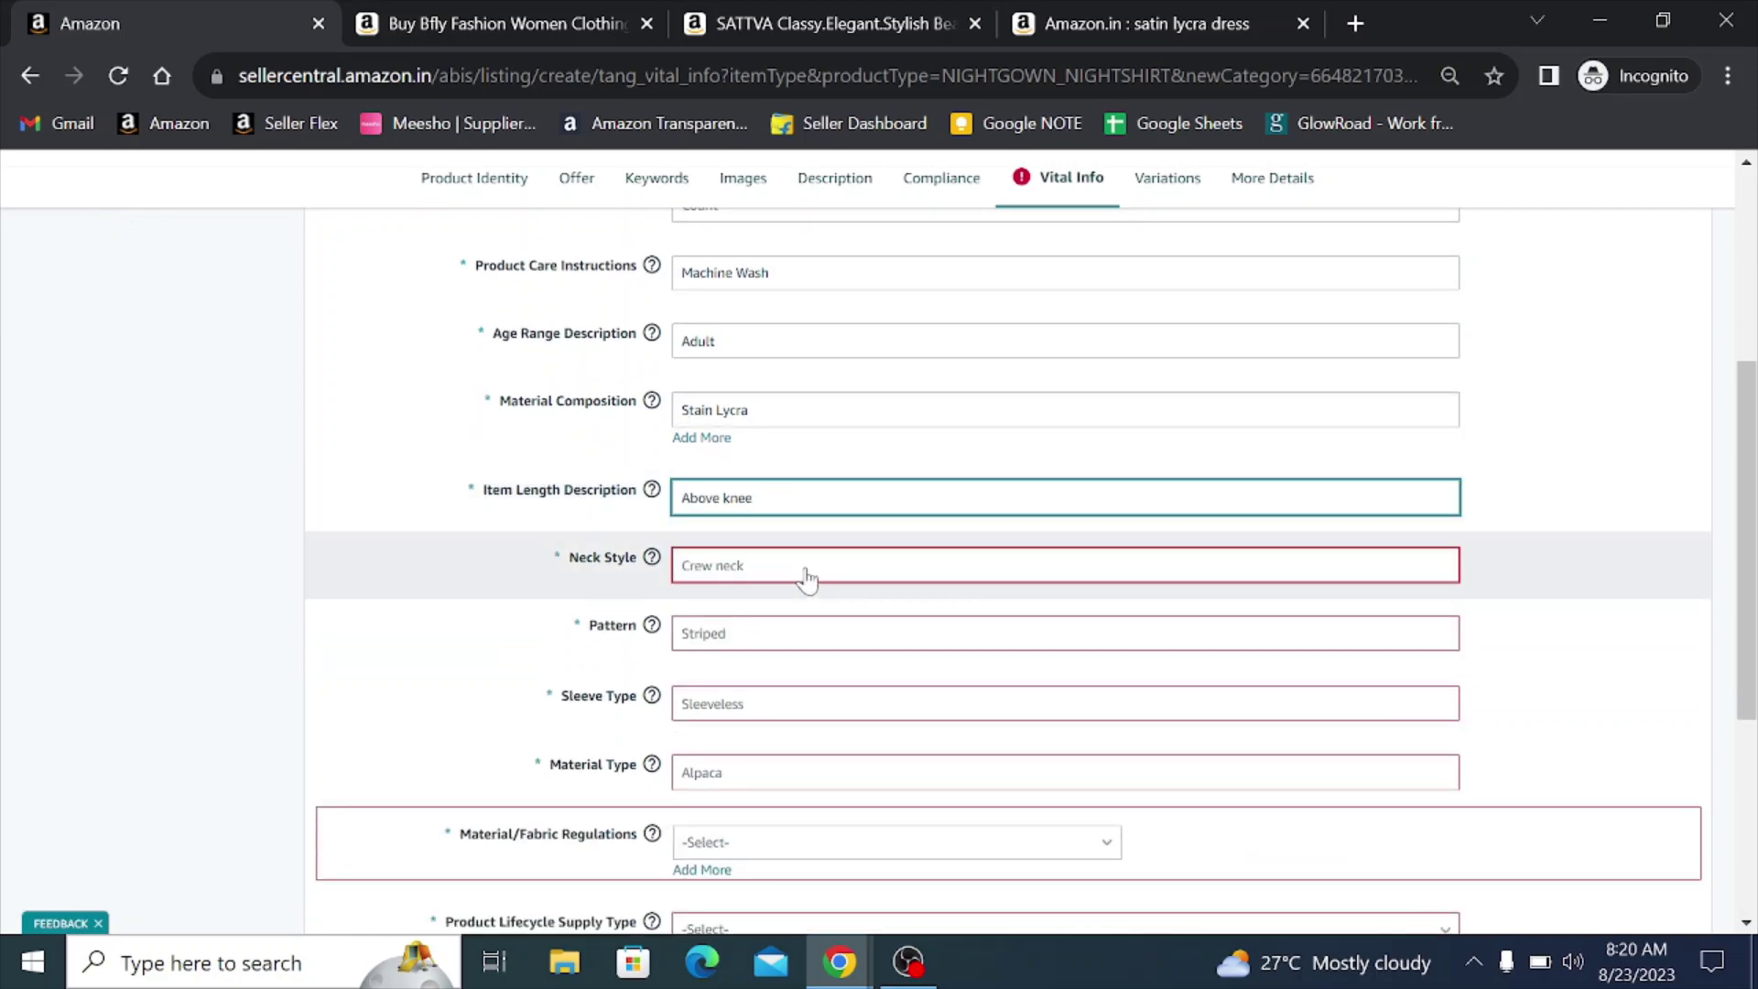
- Choose V Neck as the neck style and Solid as the pattern
click(746, 577)
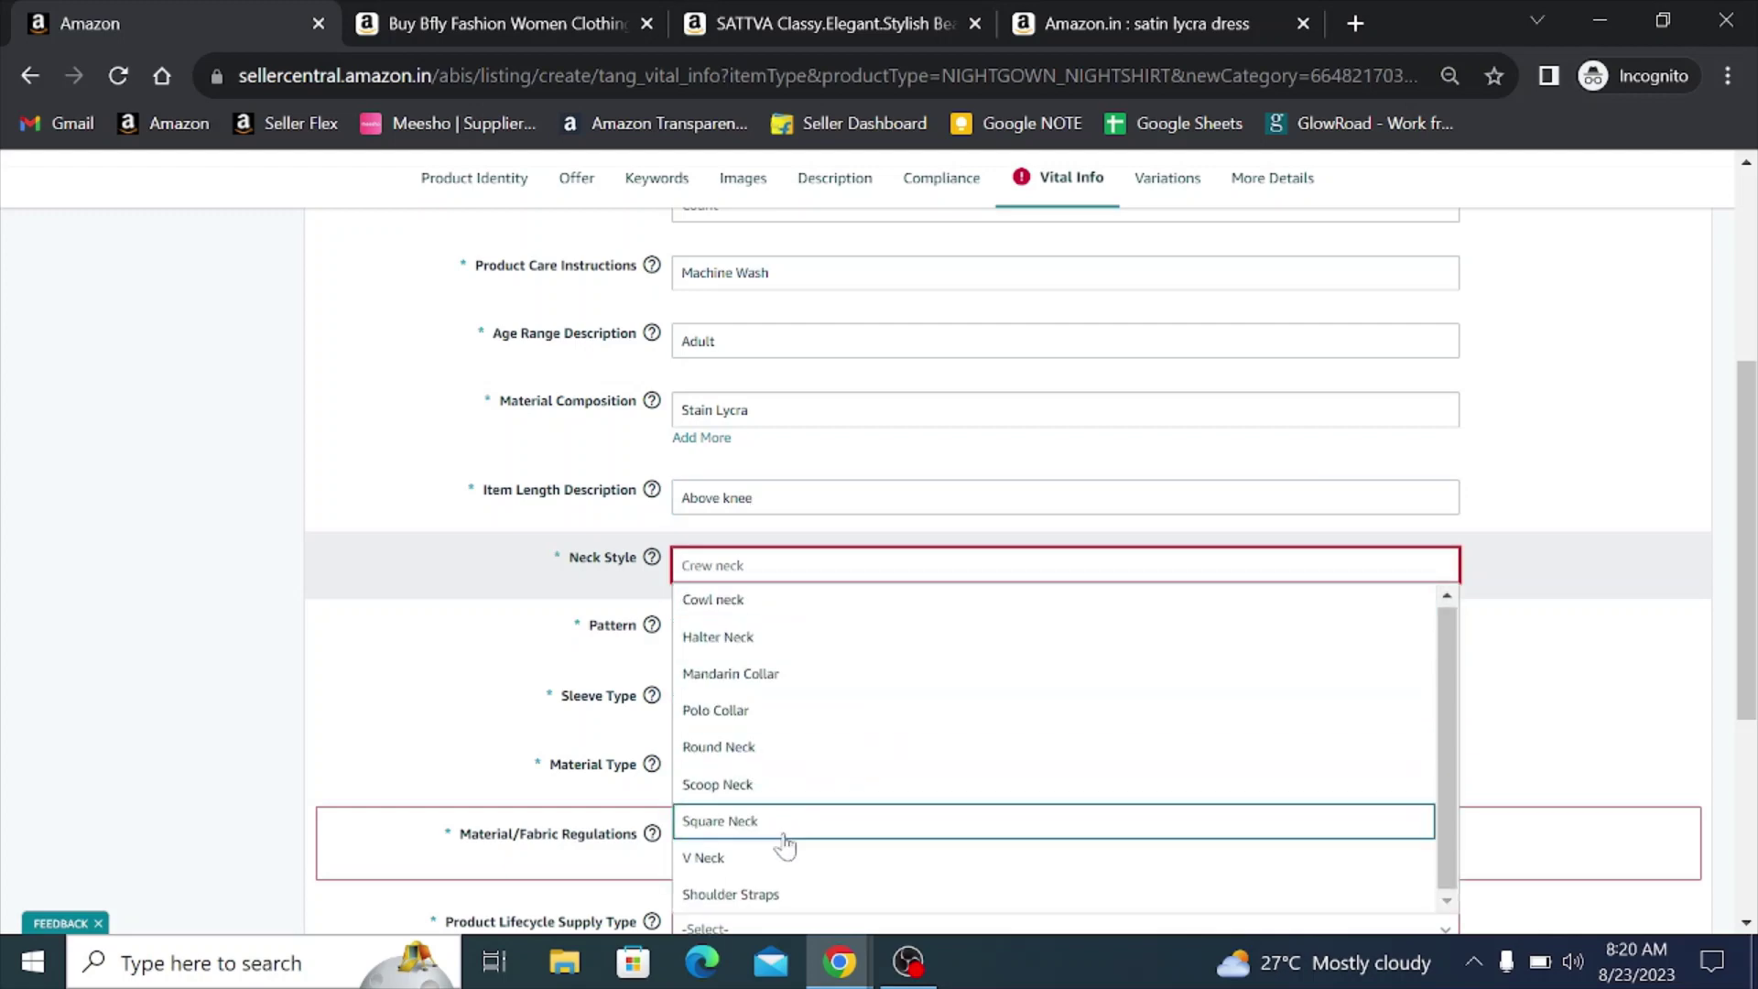
click(733, 861)
click(713, 641)
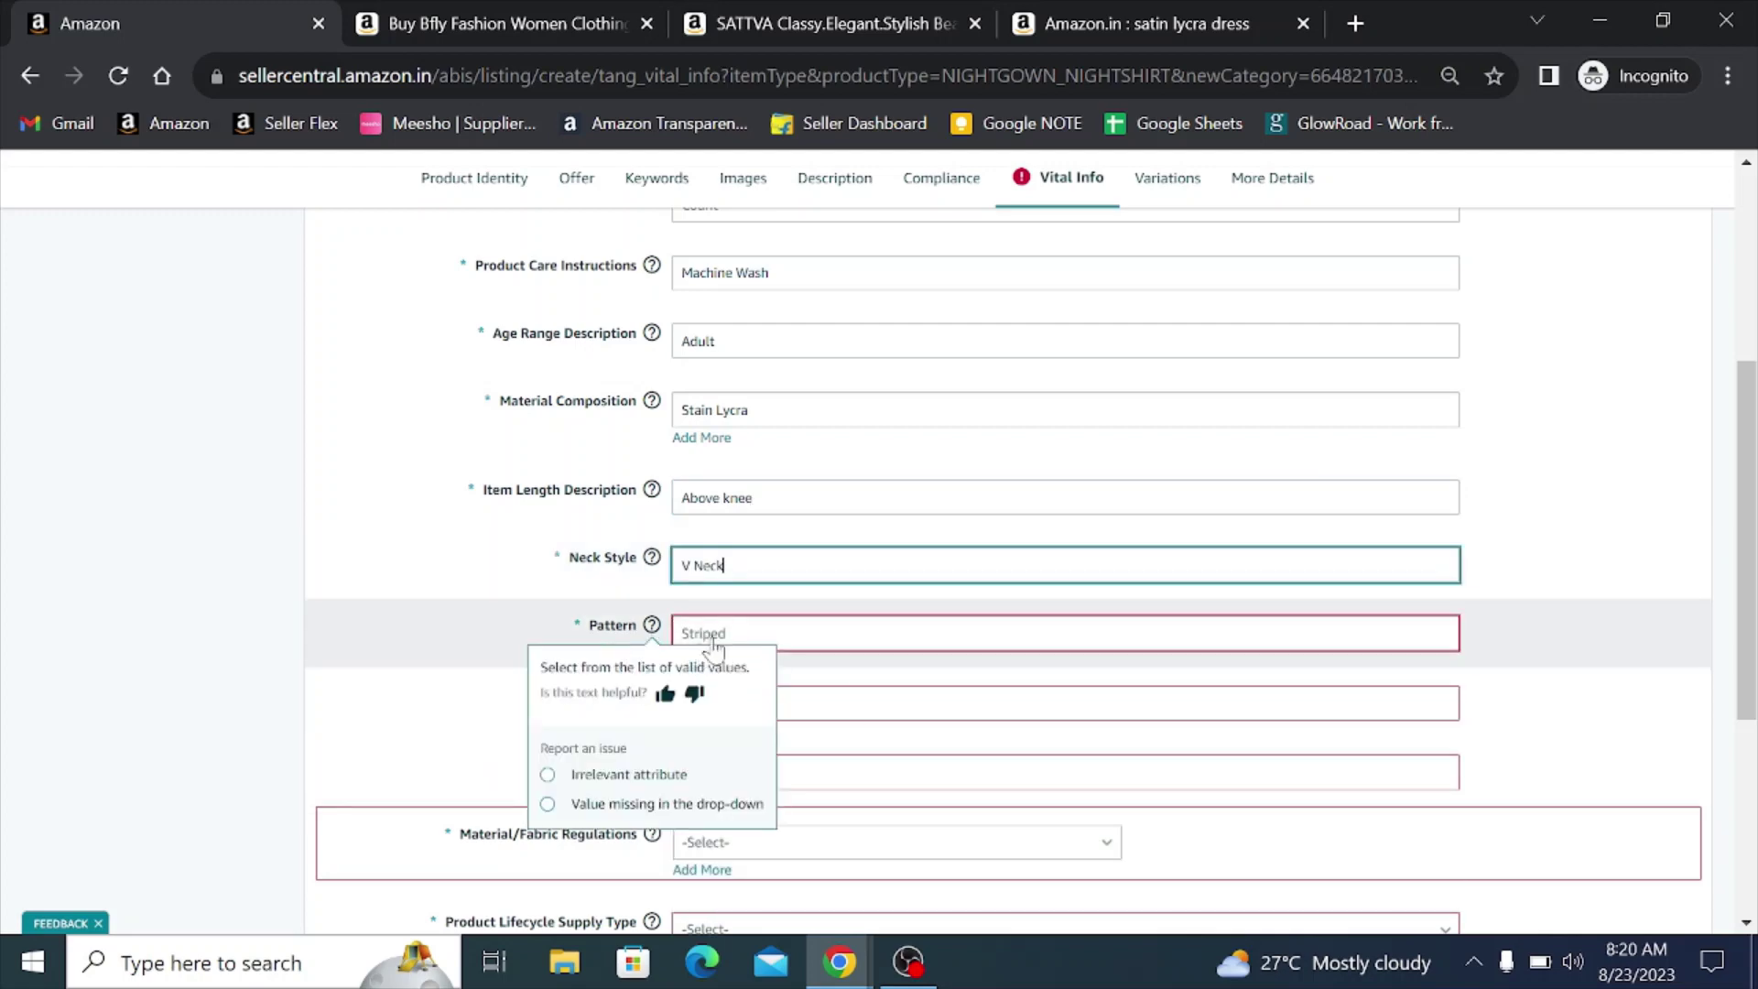
text(Sol)
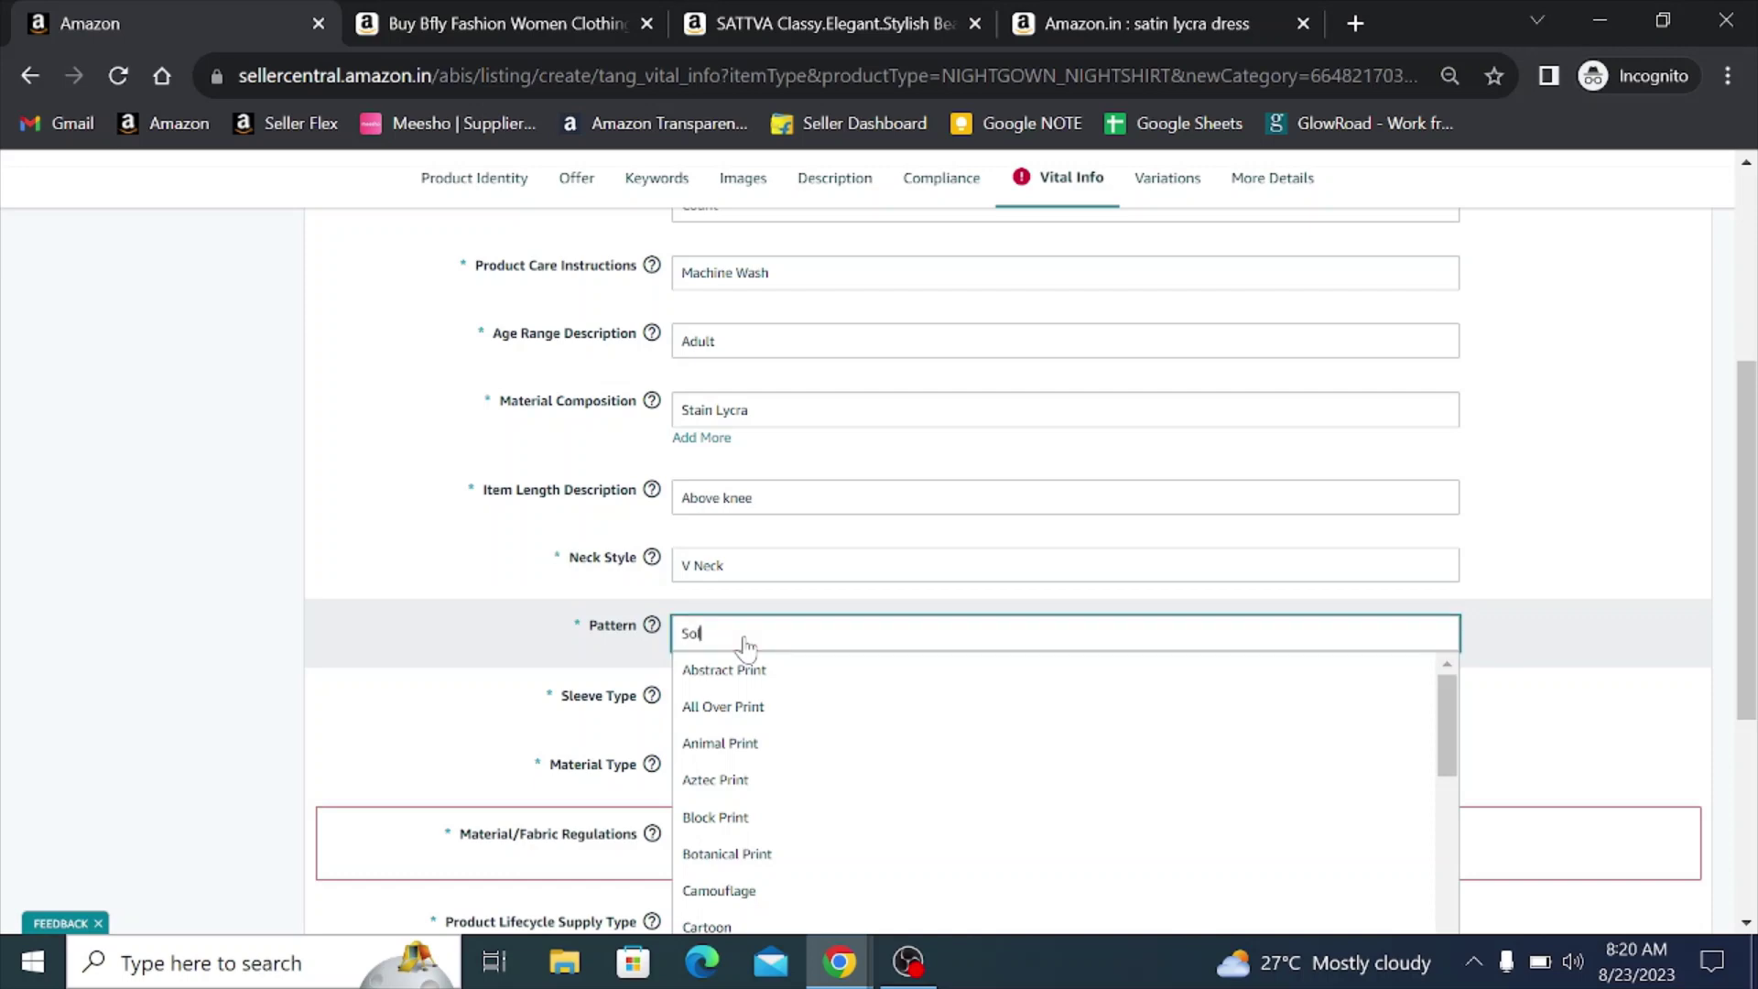
click(739, 678)
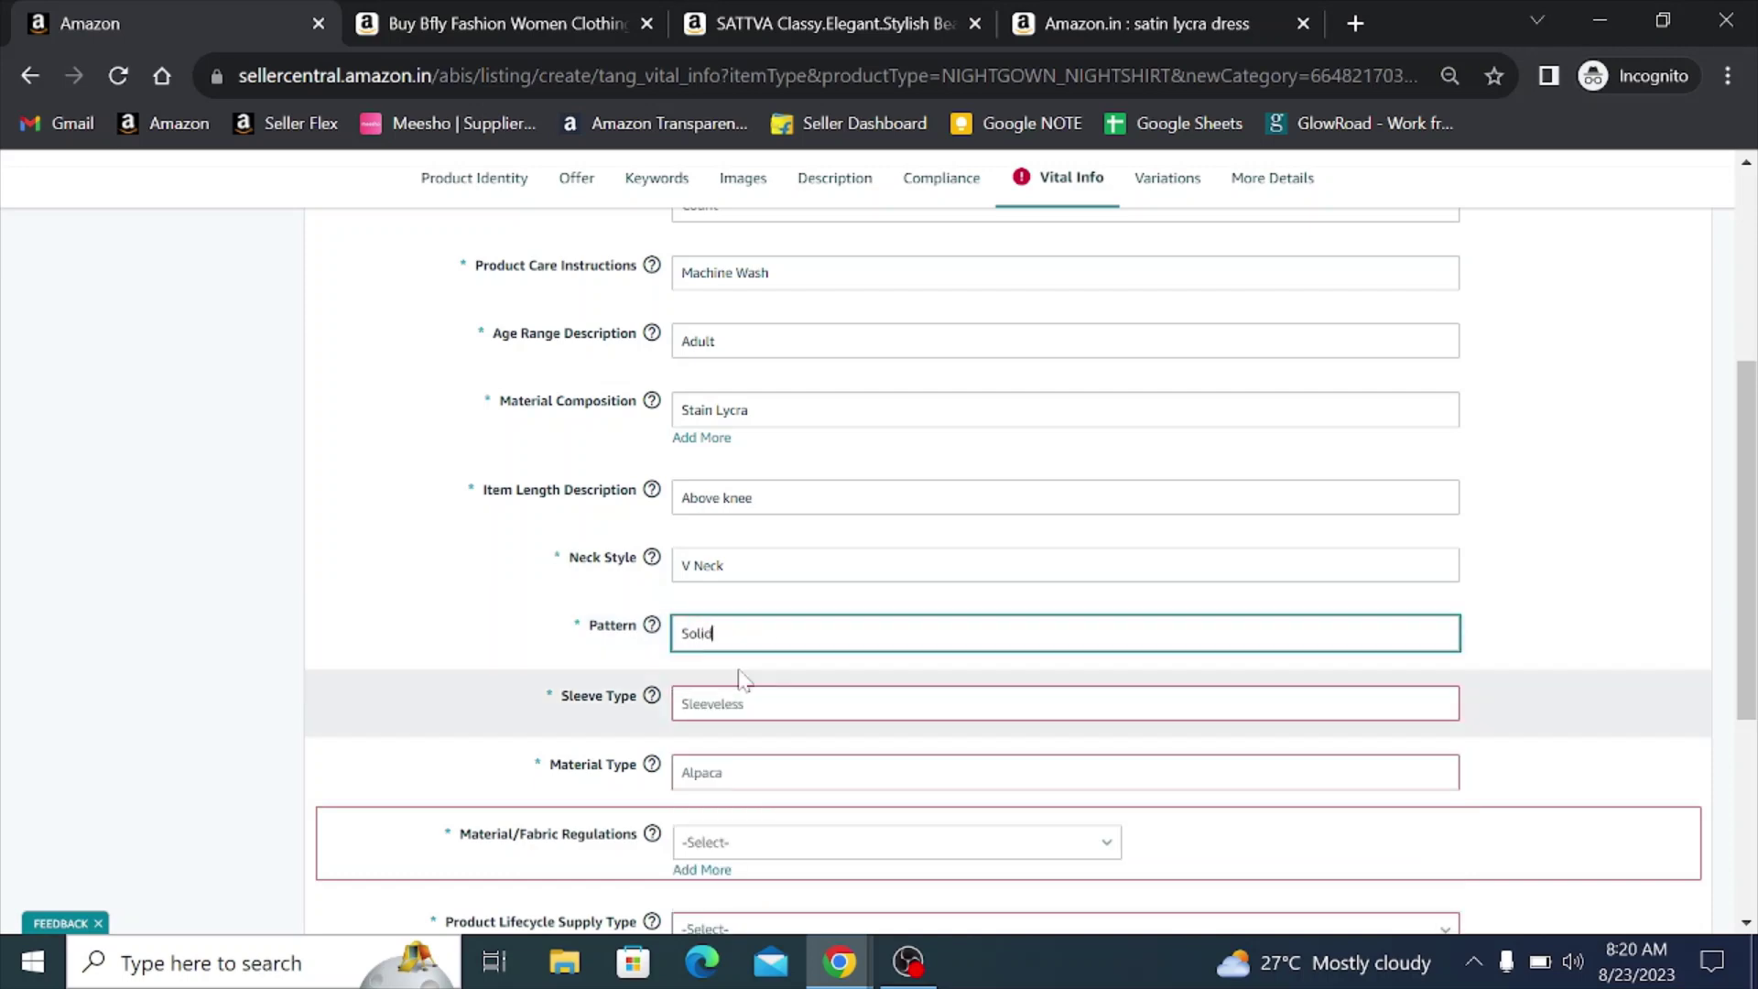
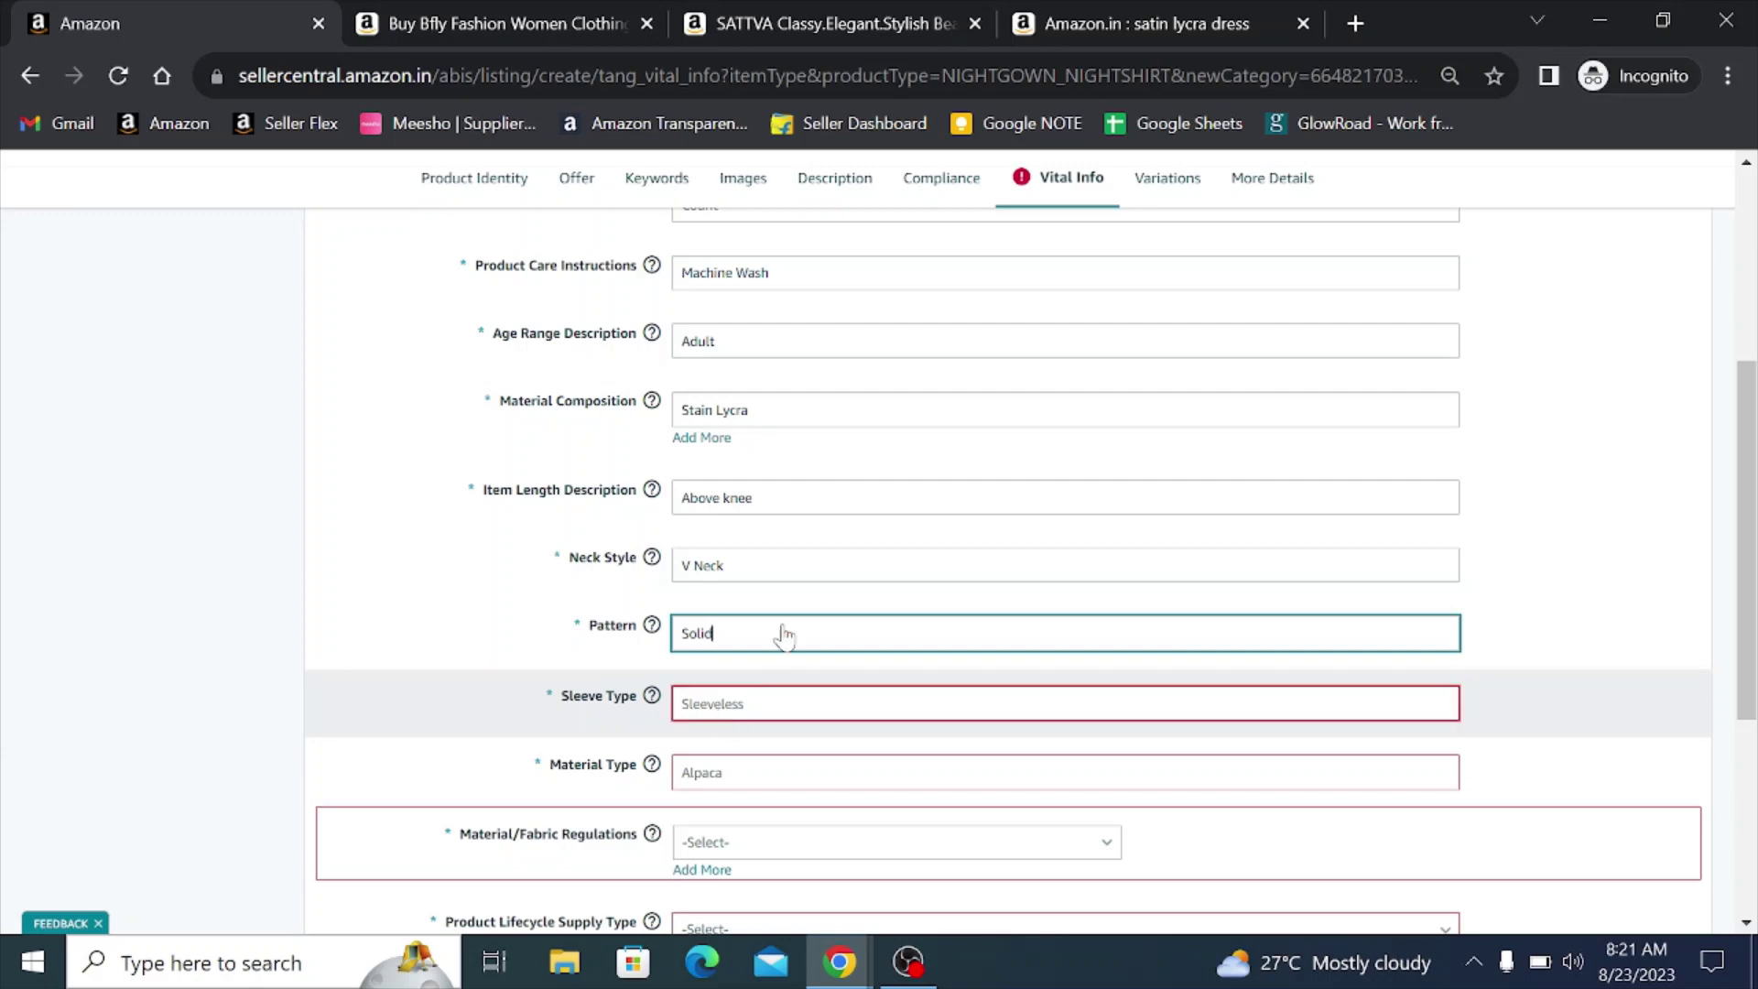
- Set the sleeve type to Short Sleeve and the material type to Satin
key(Tab)
scroll(732, 646, down, 2)
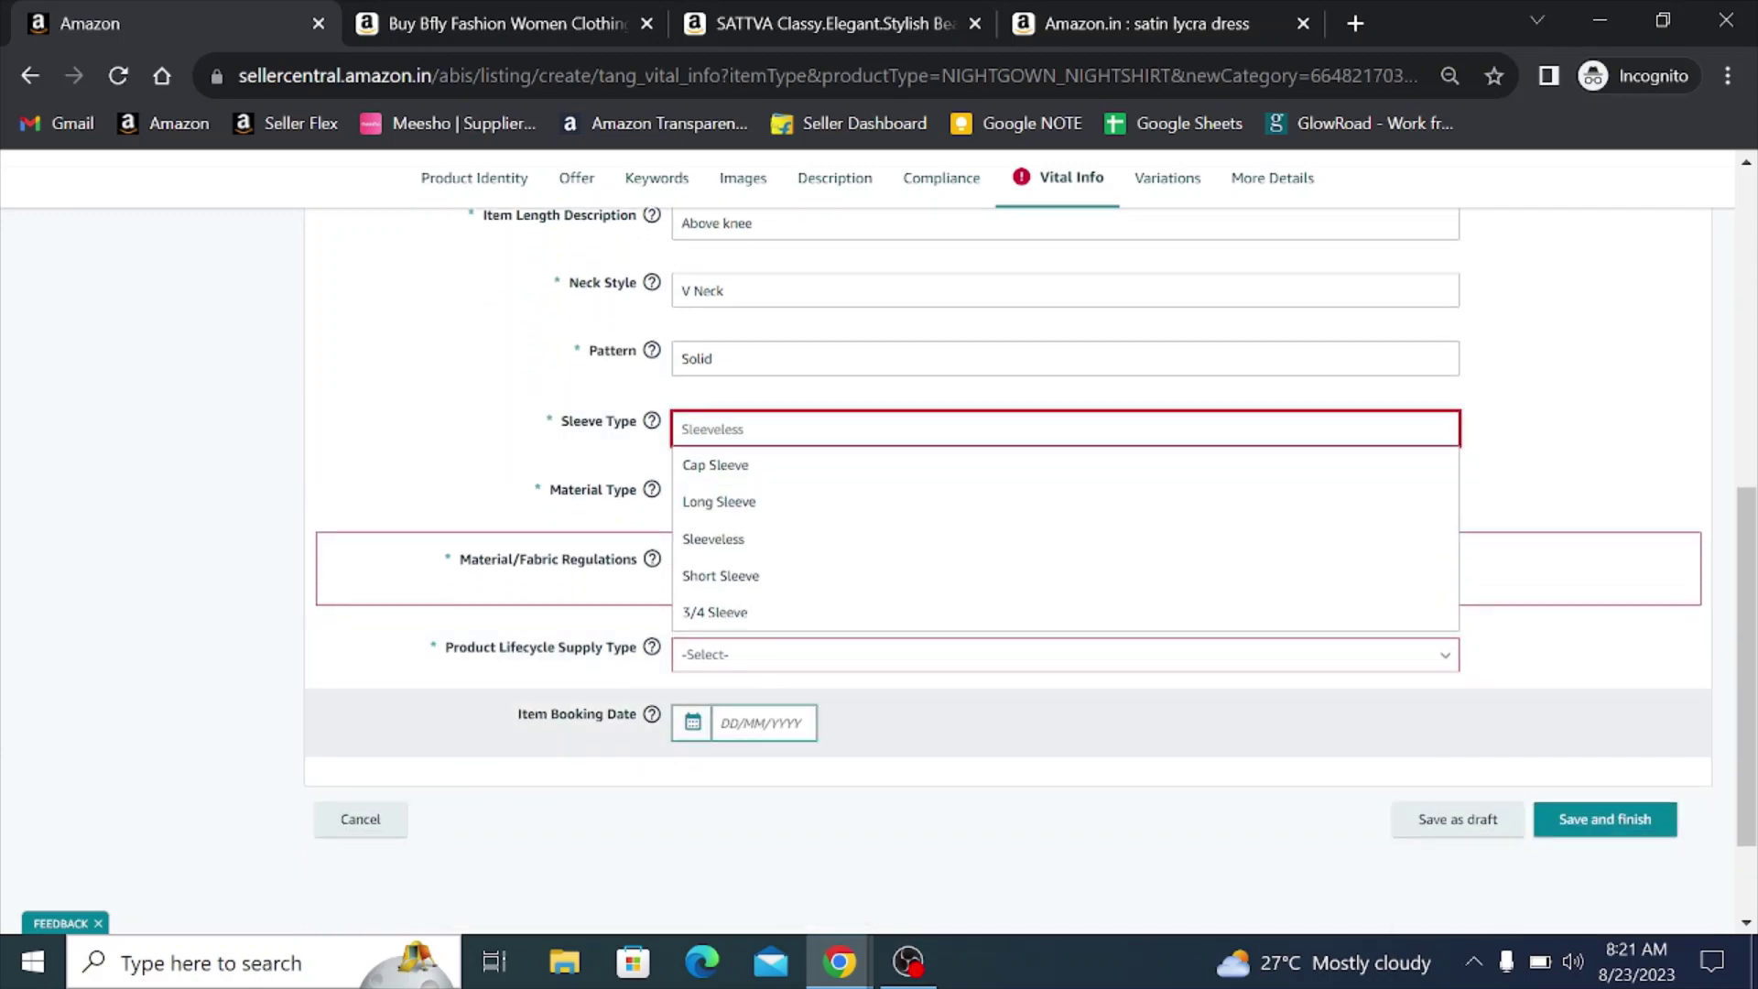
click(843, 582)
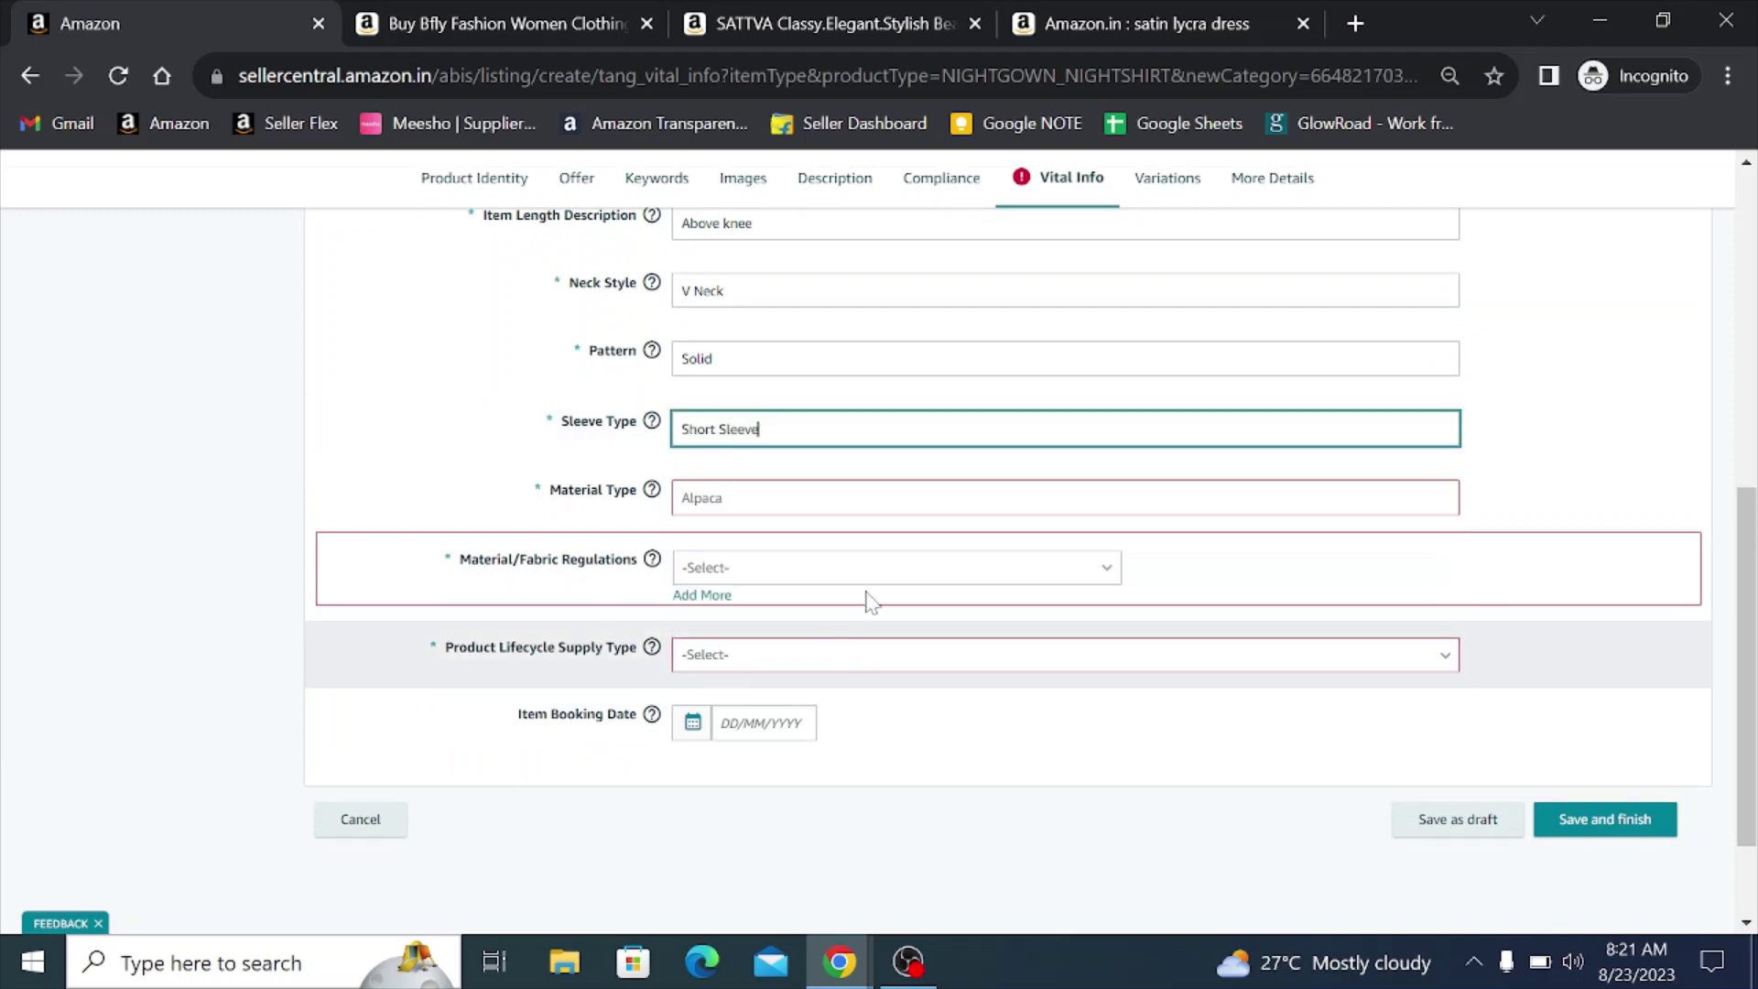
click(705, 501)
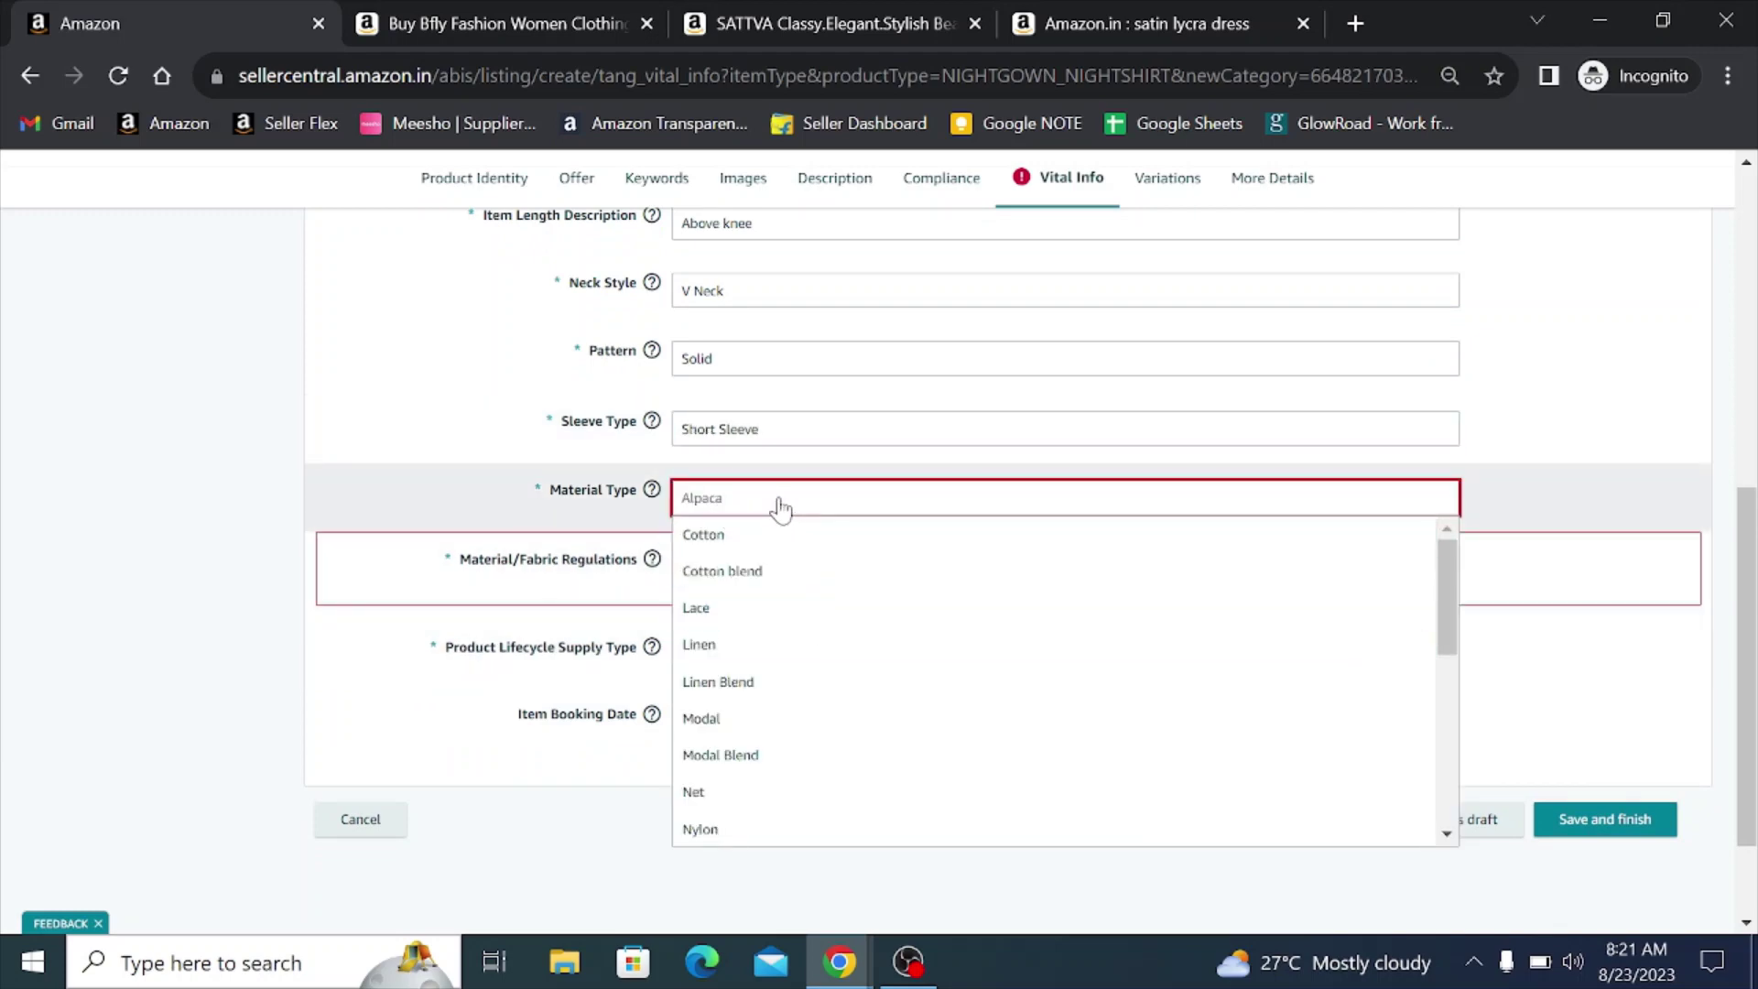
text(sa)
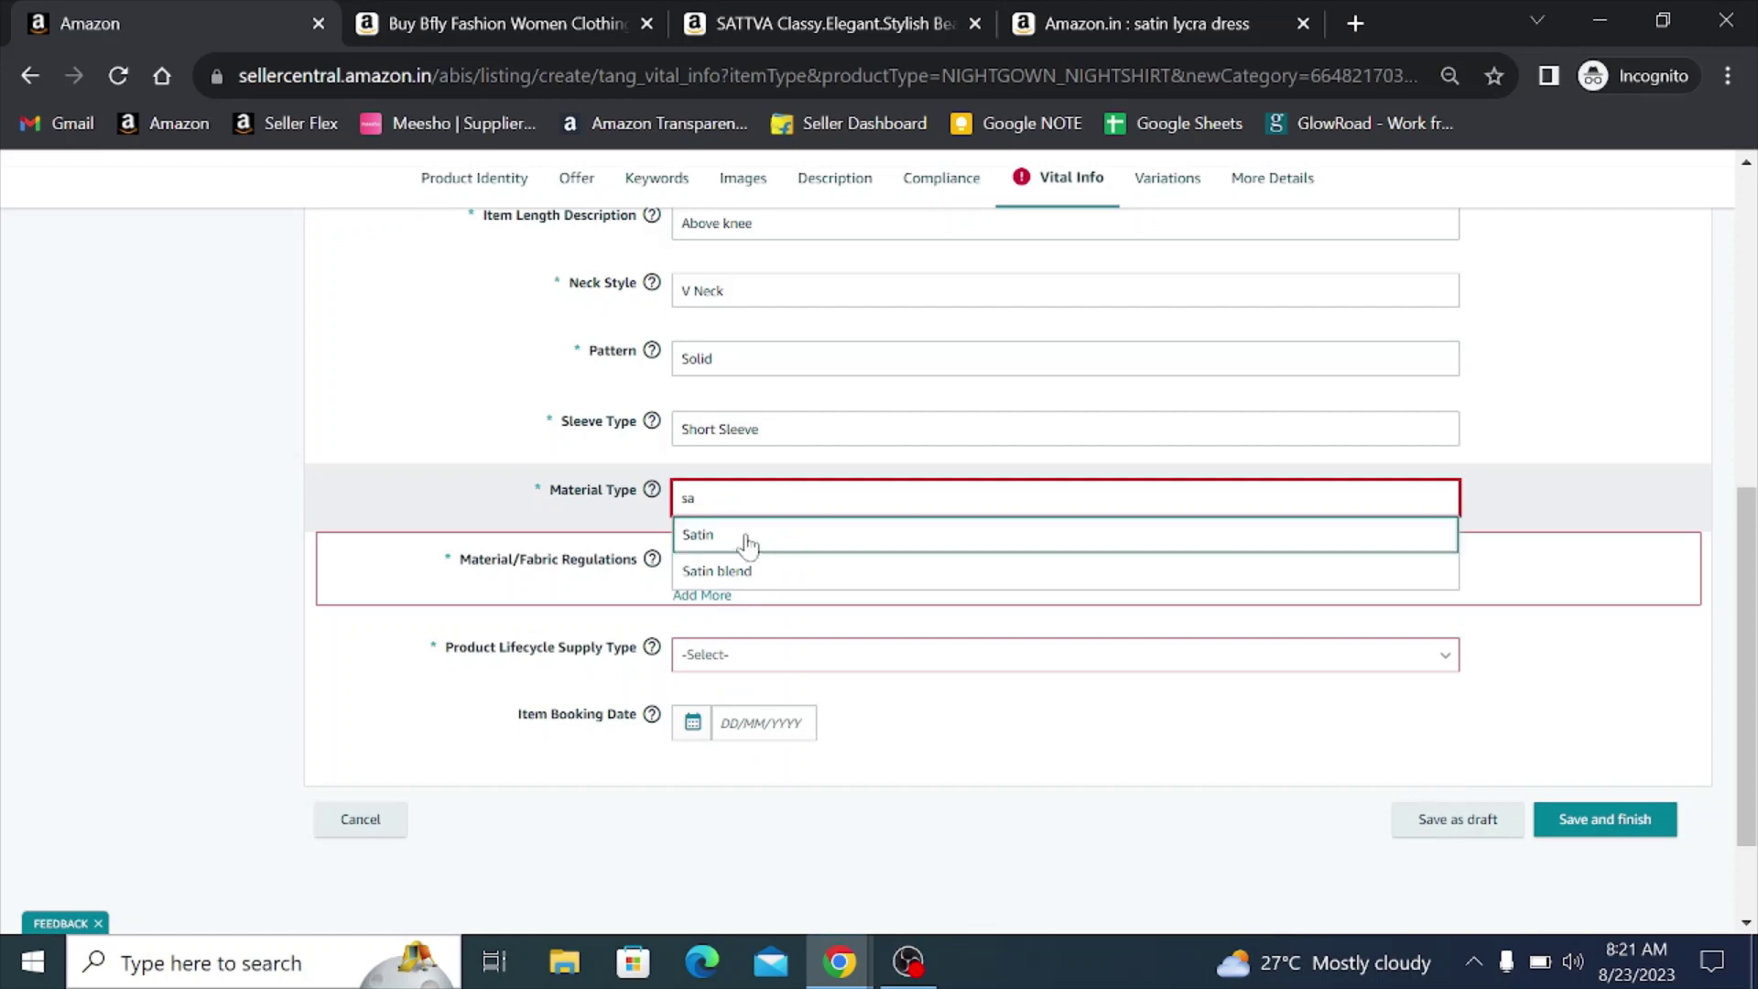
click(742, 537)
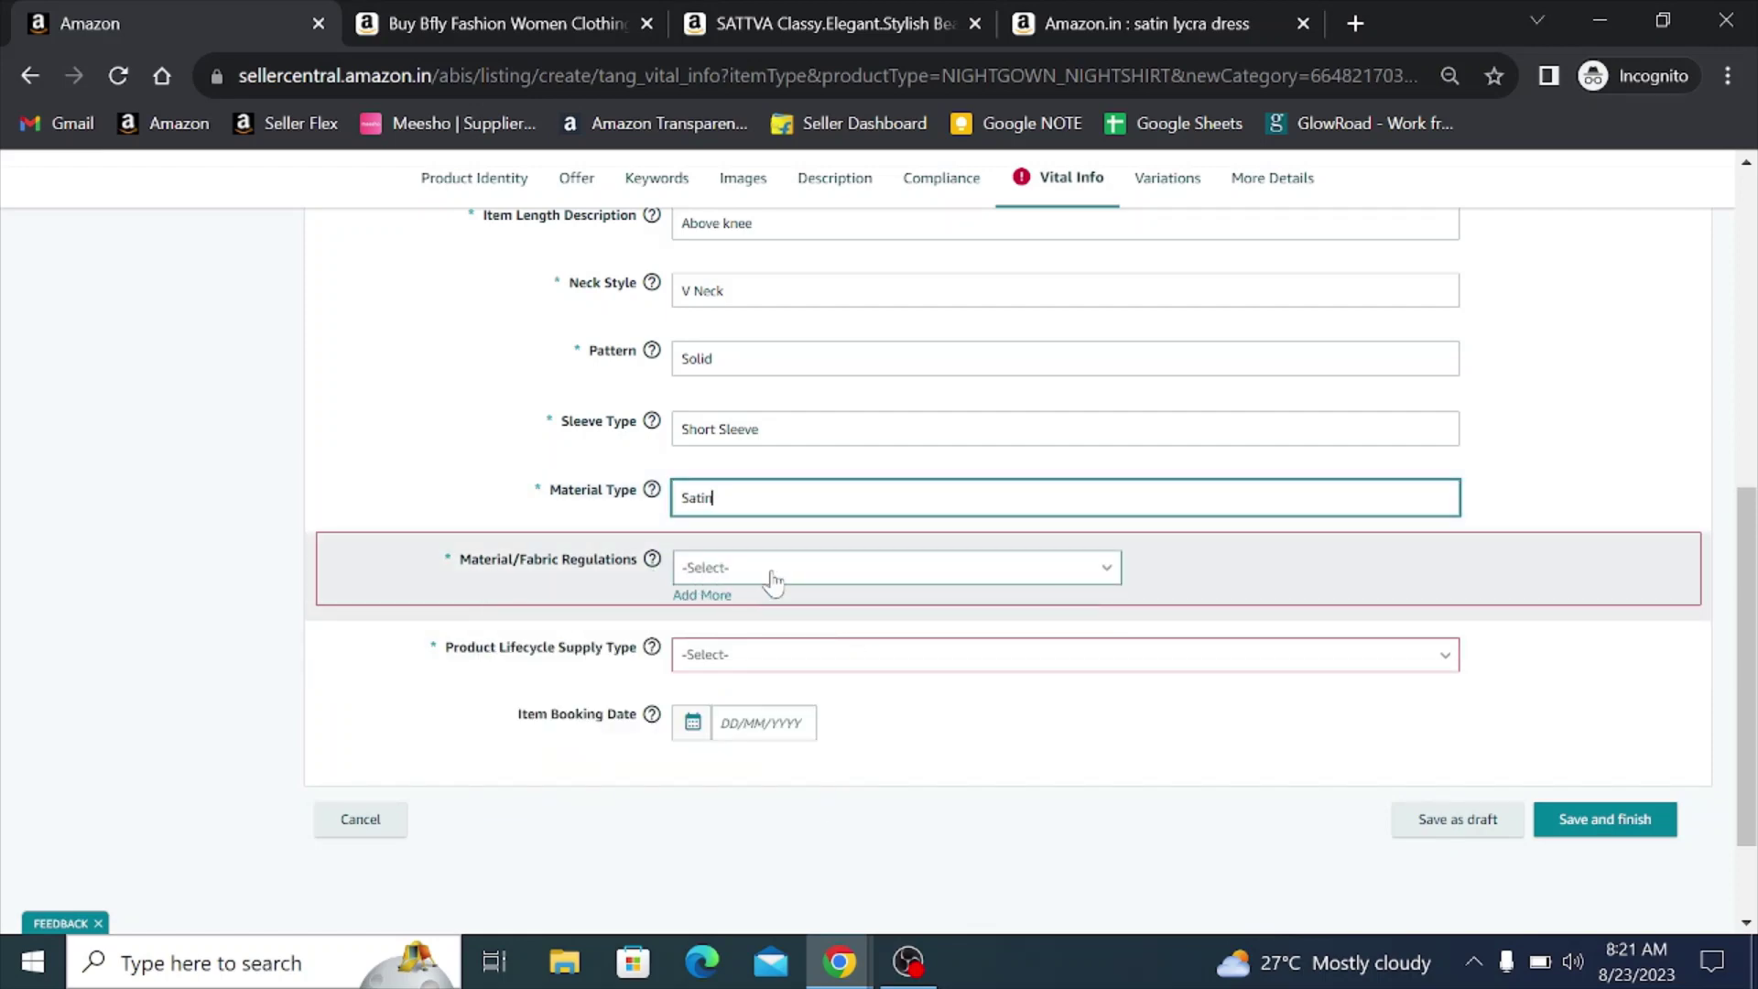
- Set fabric regulations to Not Applicable and product lifecycle supply type to Fashion
click(772, 575)
scroll(824, 675, down, 2)
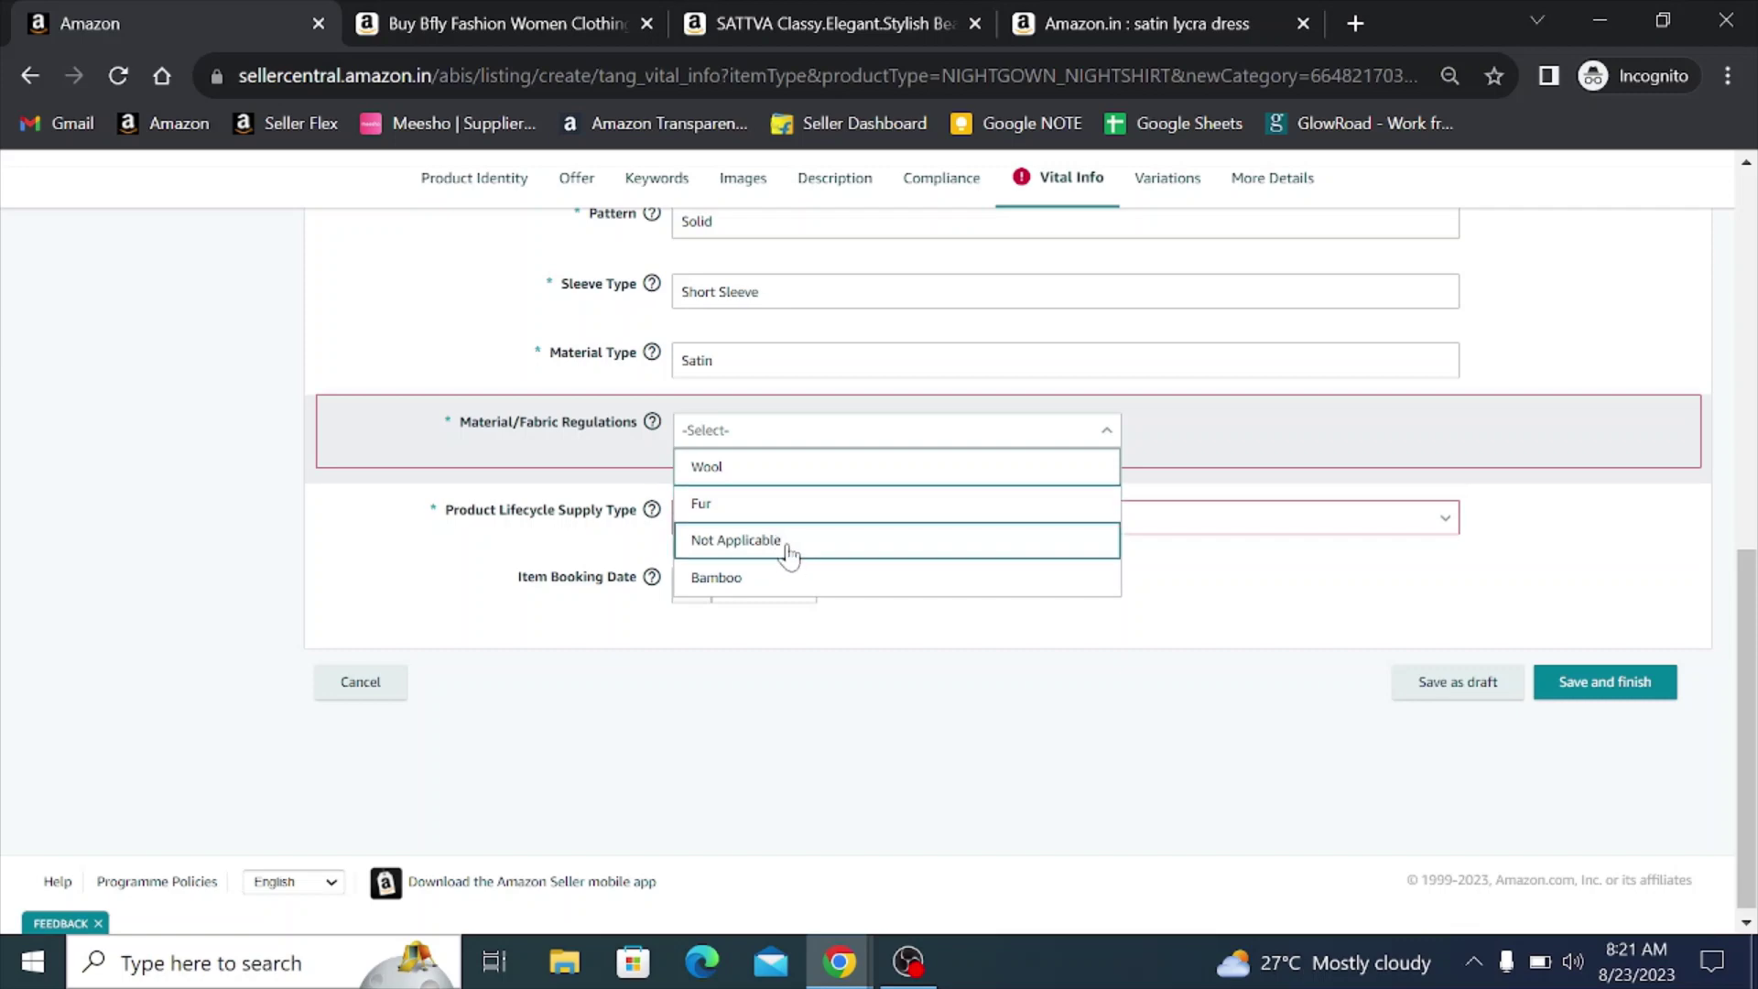
click(788, 542)
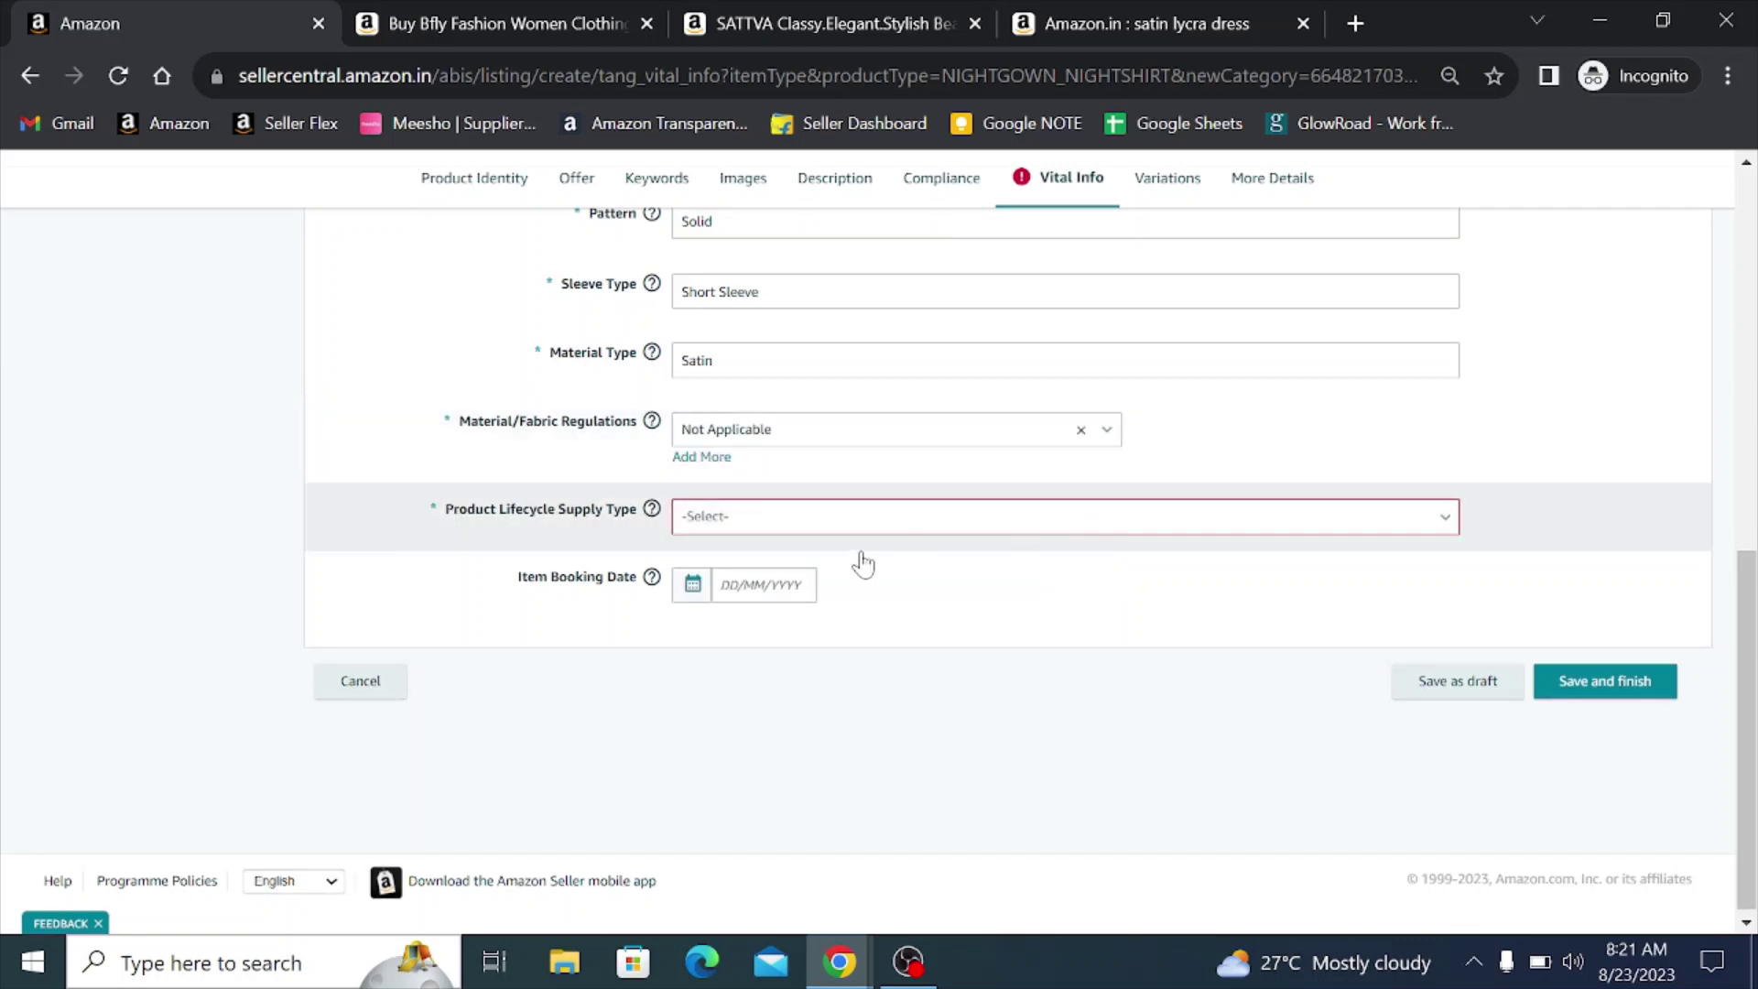
click(723, 520)
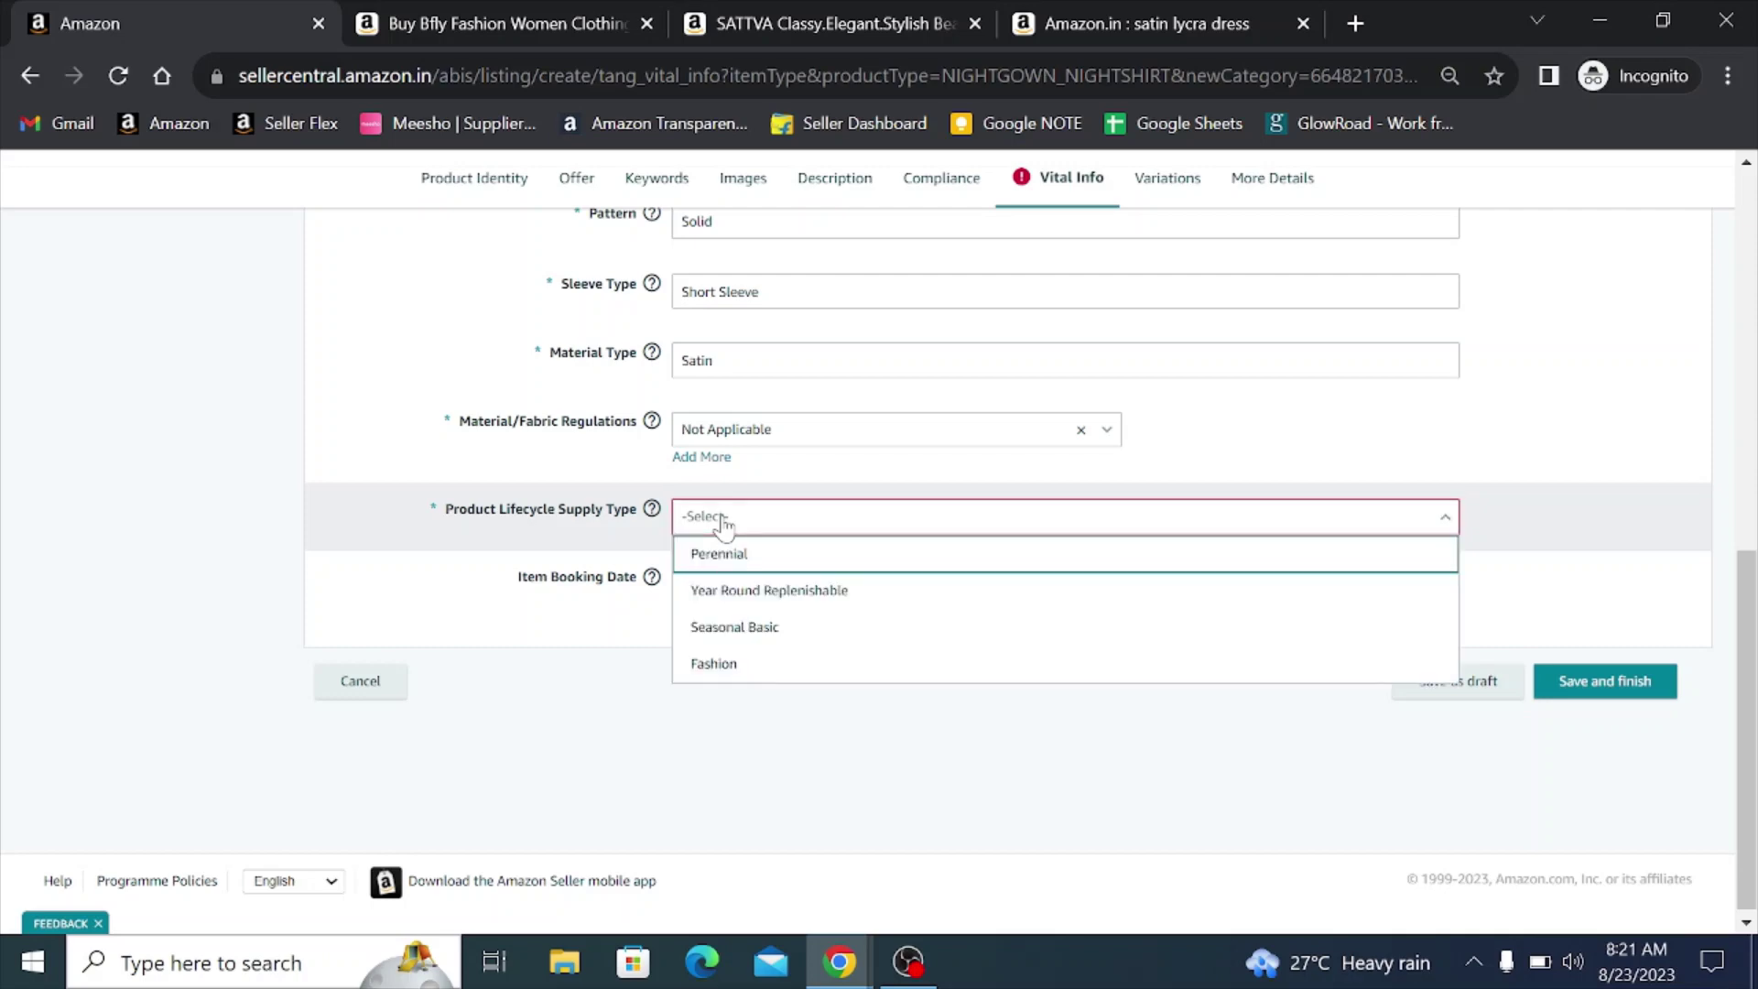
click(730, 666)
scroll(760, 728, up, 10)
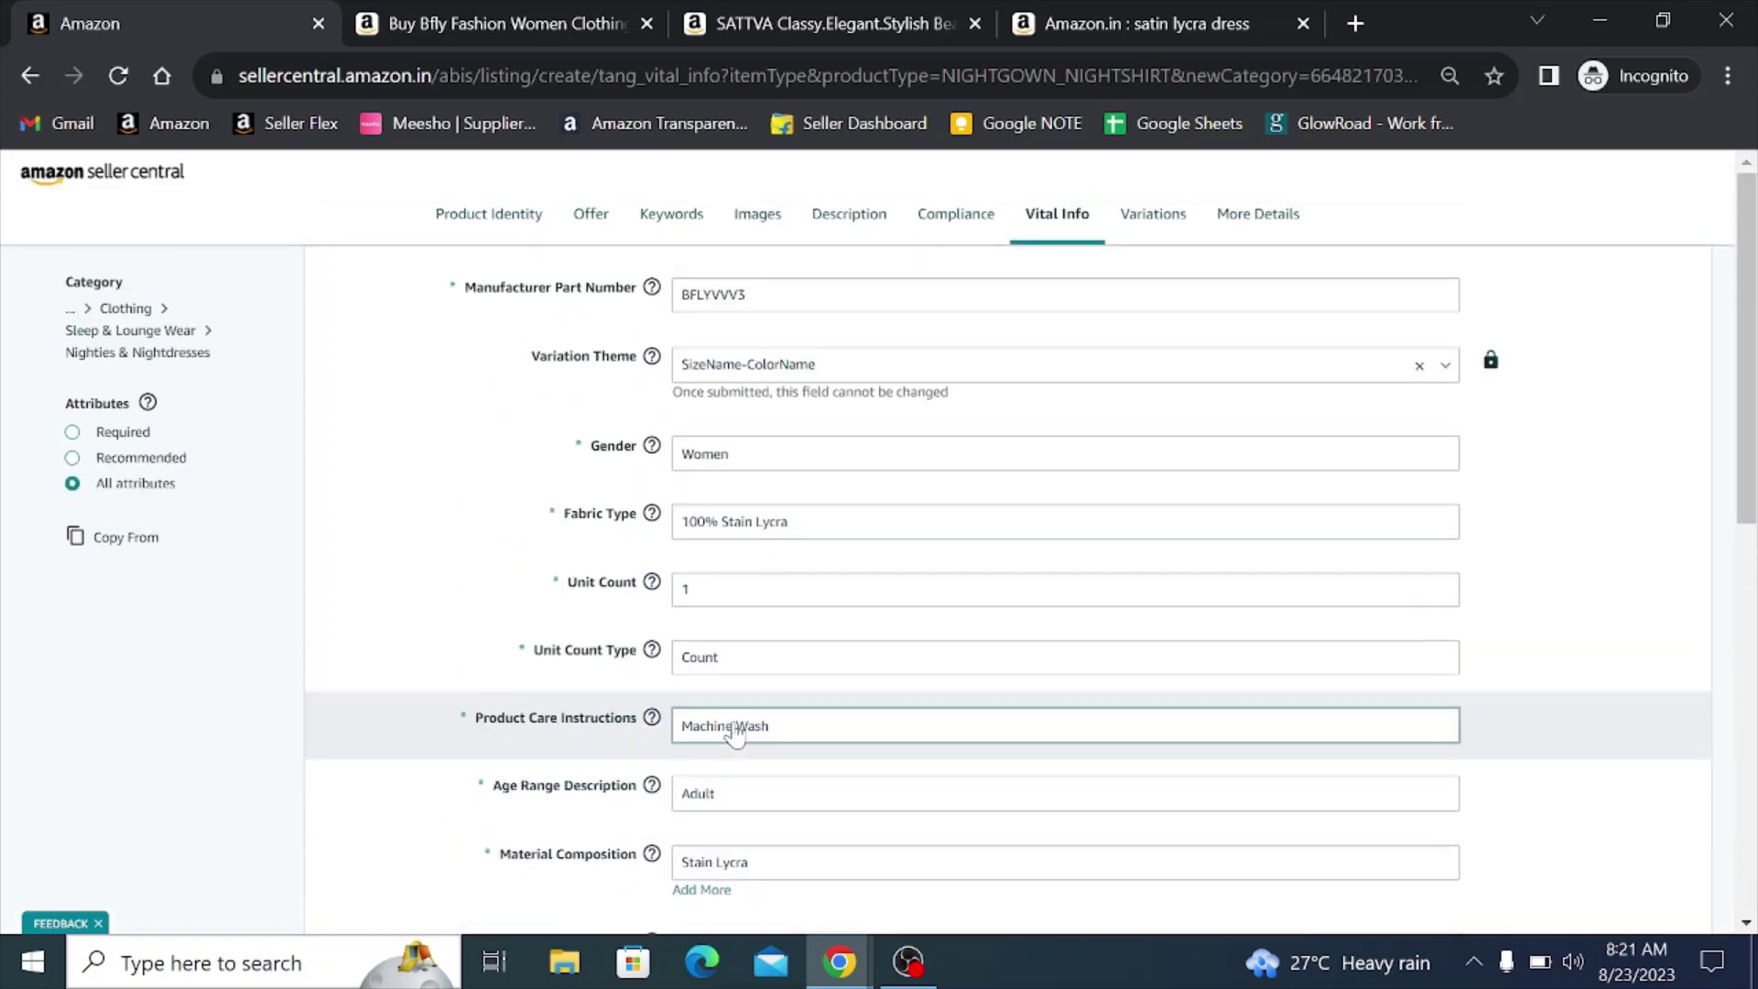
- Review the 21 size/colour variations, then move on to the More Details section
click(1150, 219)
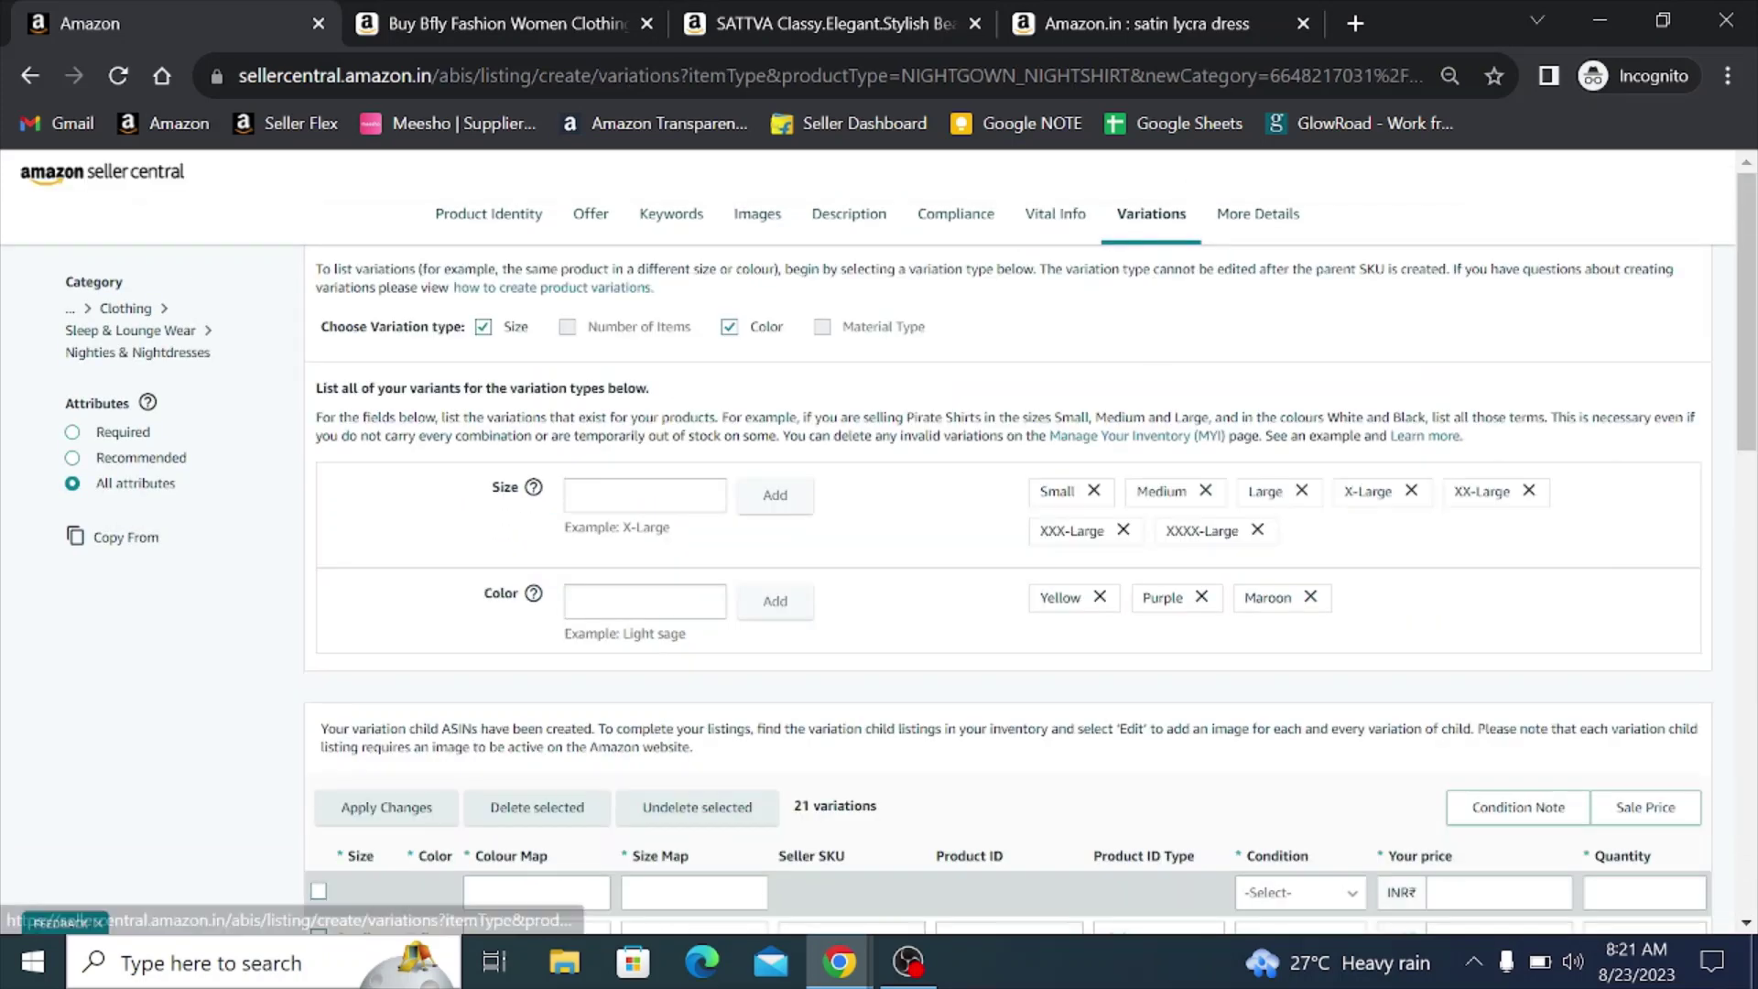
scroll(851, 485, down, 15)
scroll(851, 486, up, 15)
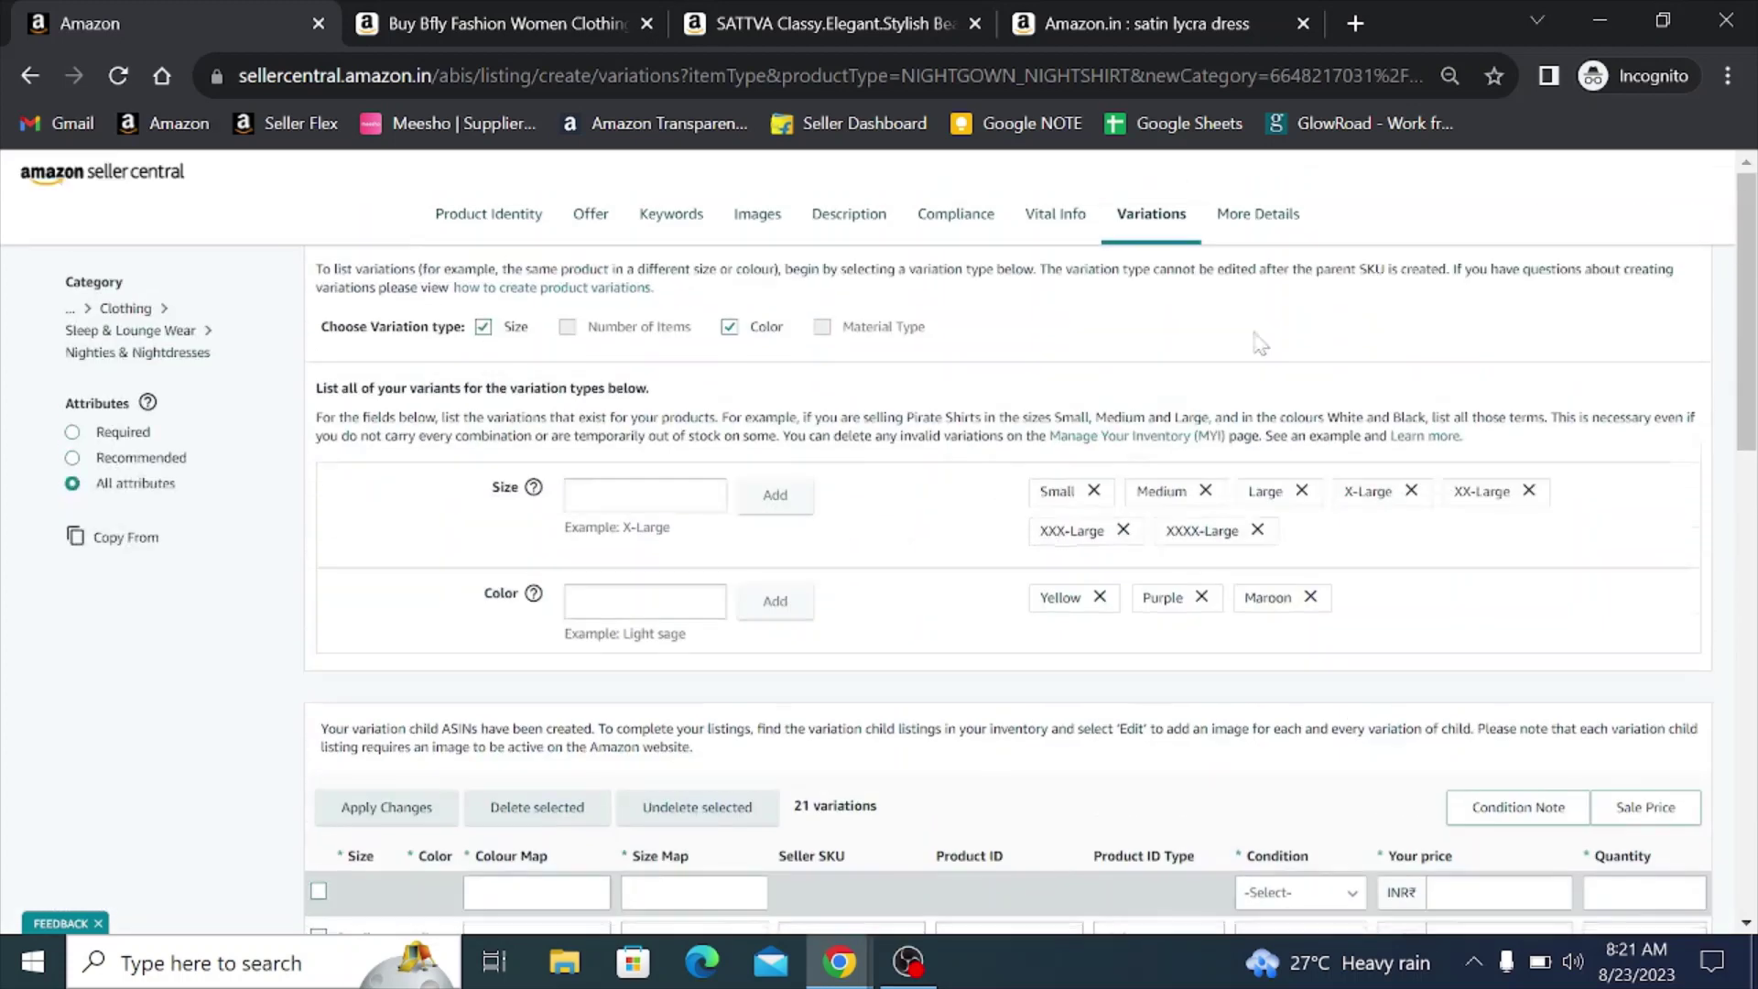
click(1261, 220)
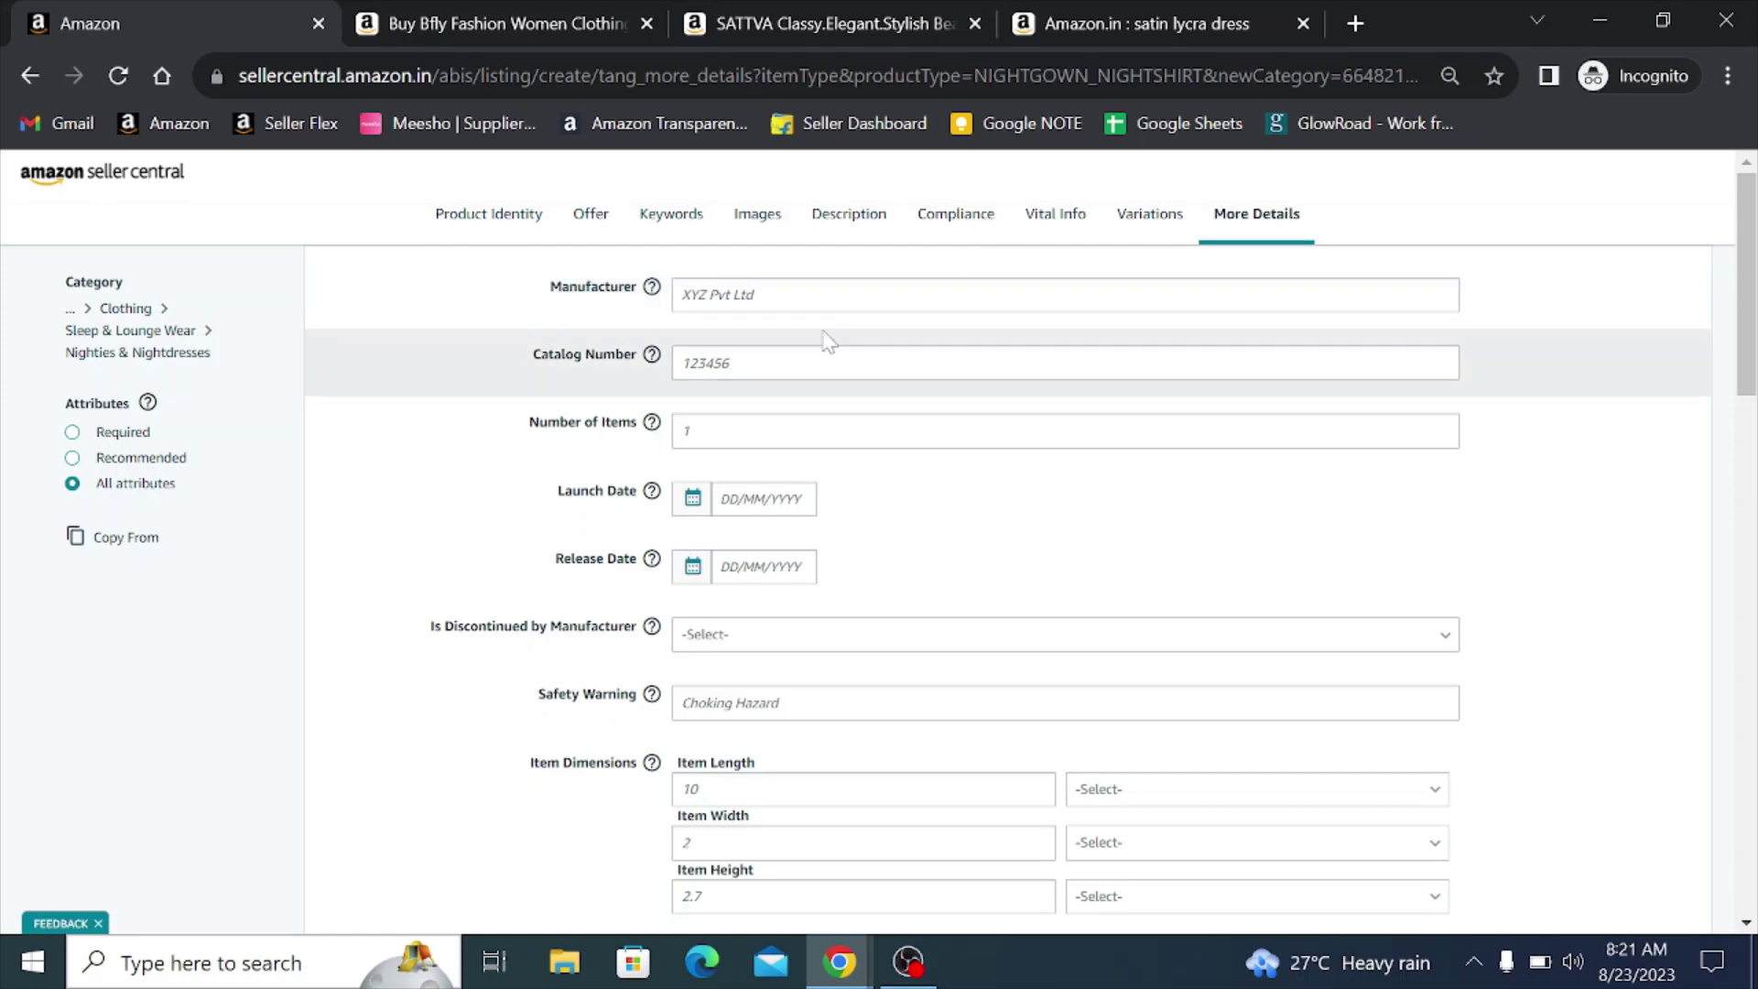
- Enter 'BFly Fahion Hub' as the manufacturer and 1 as the number of items
click(696, 294)
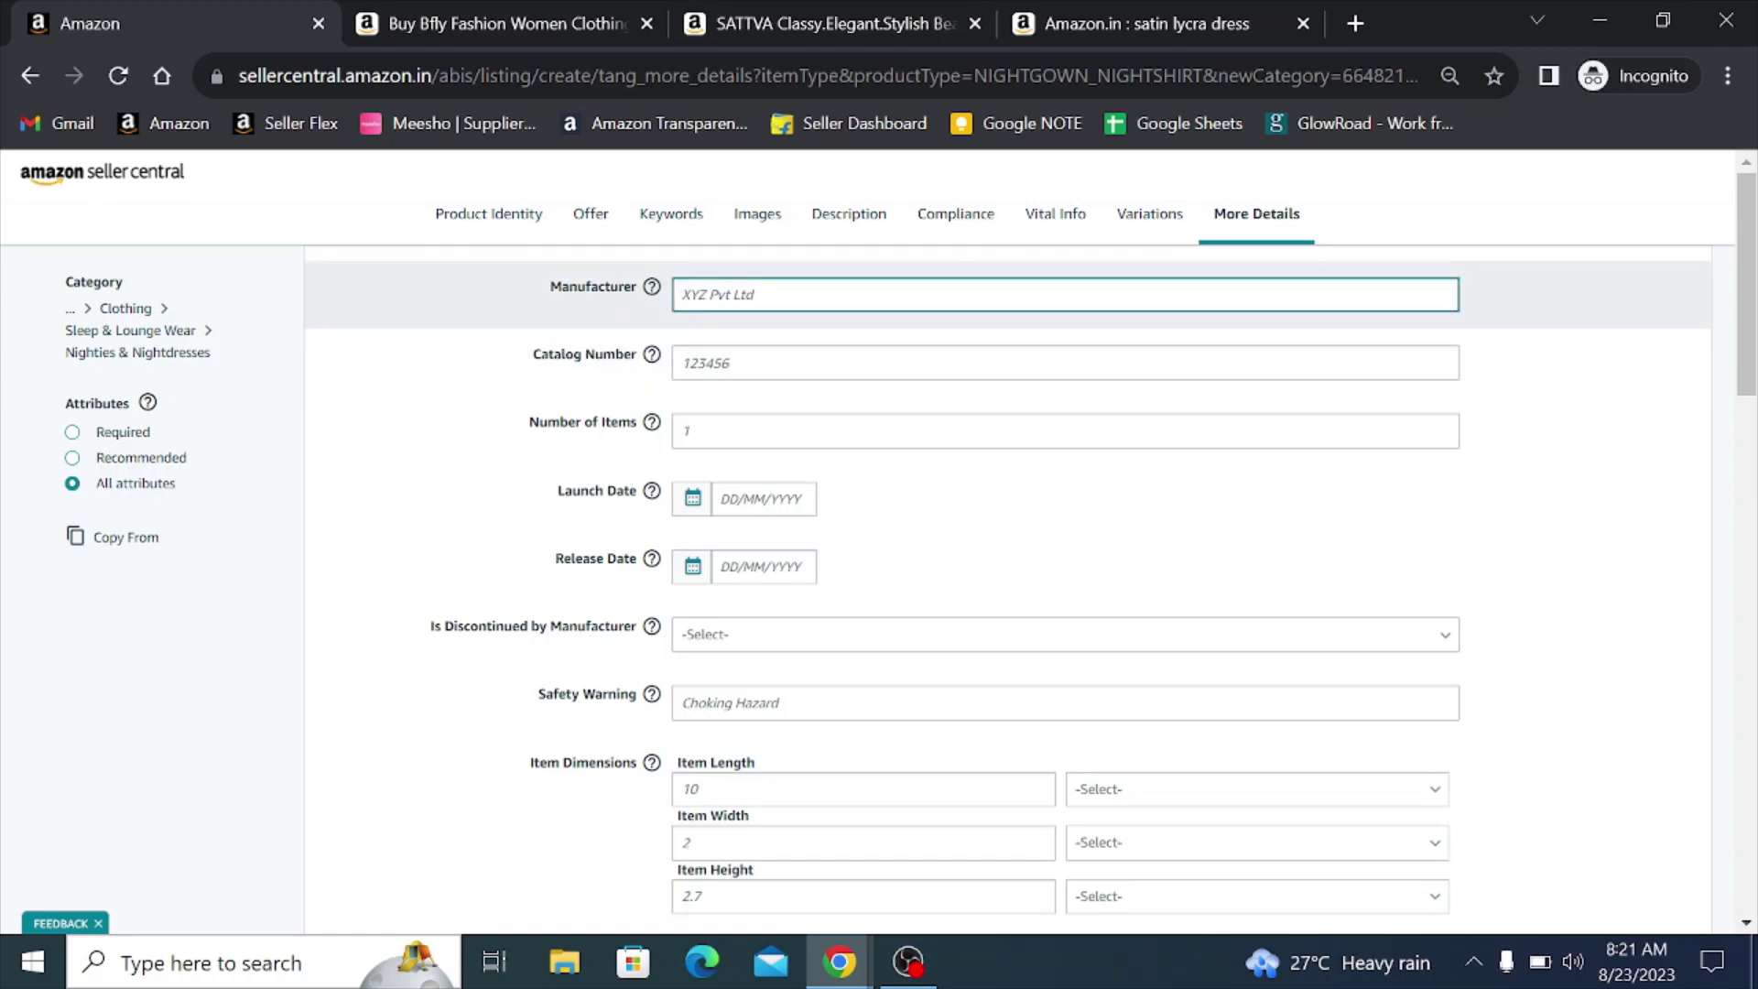
text(BFly Fahion Hub)
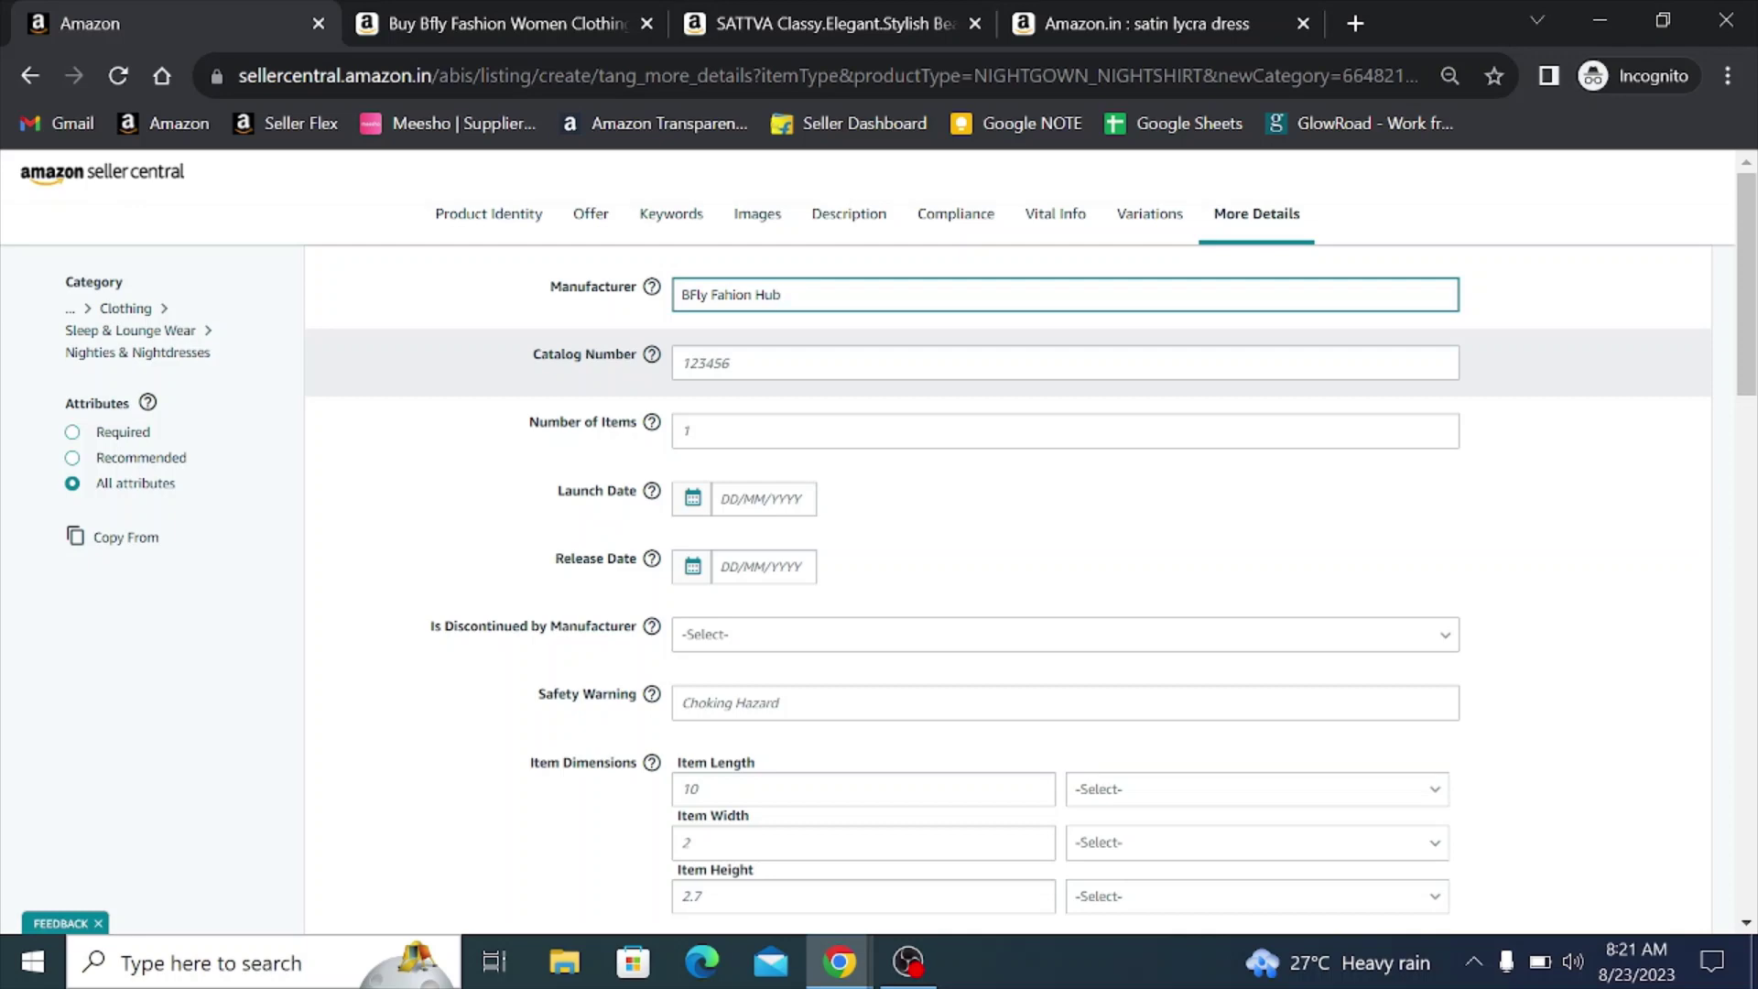
click(686, 430)
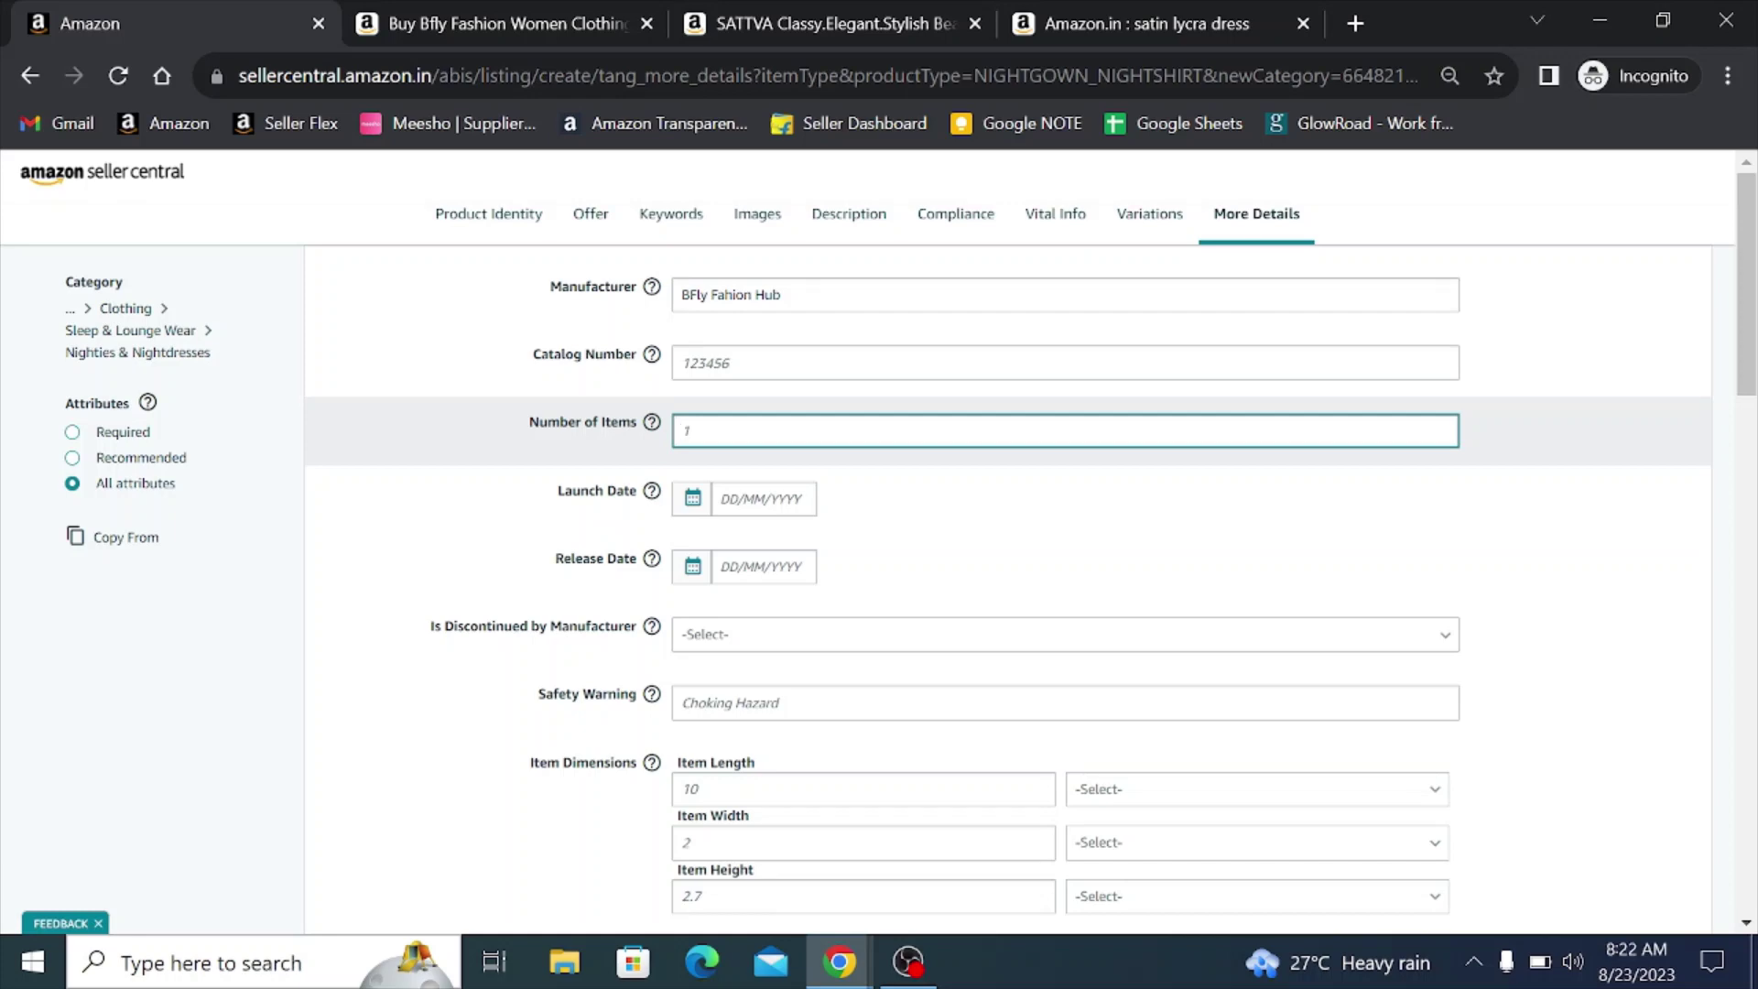
text(1)
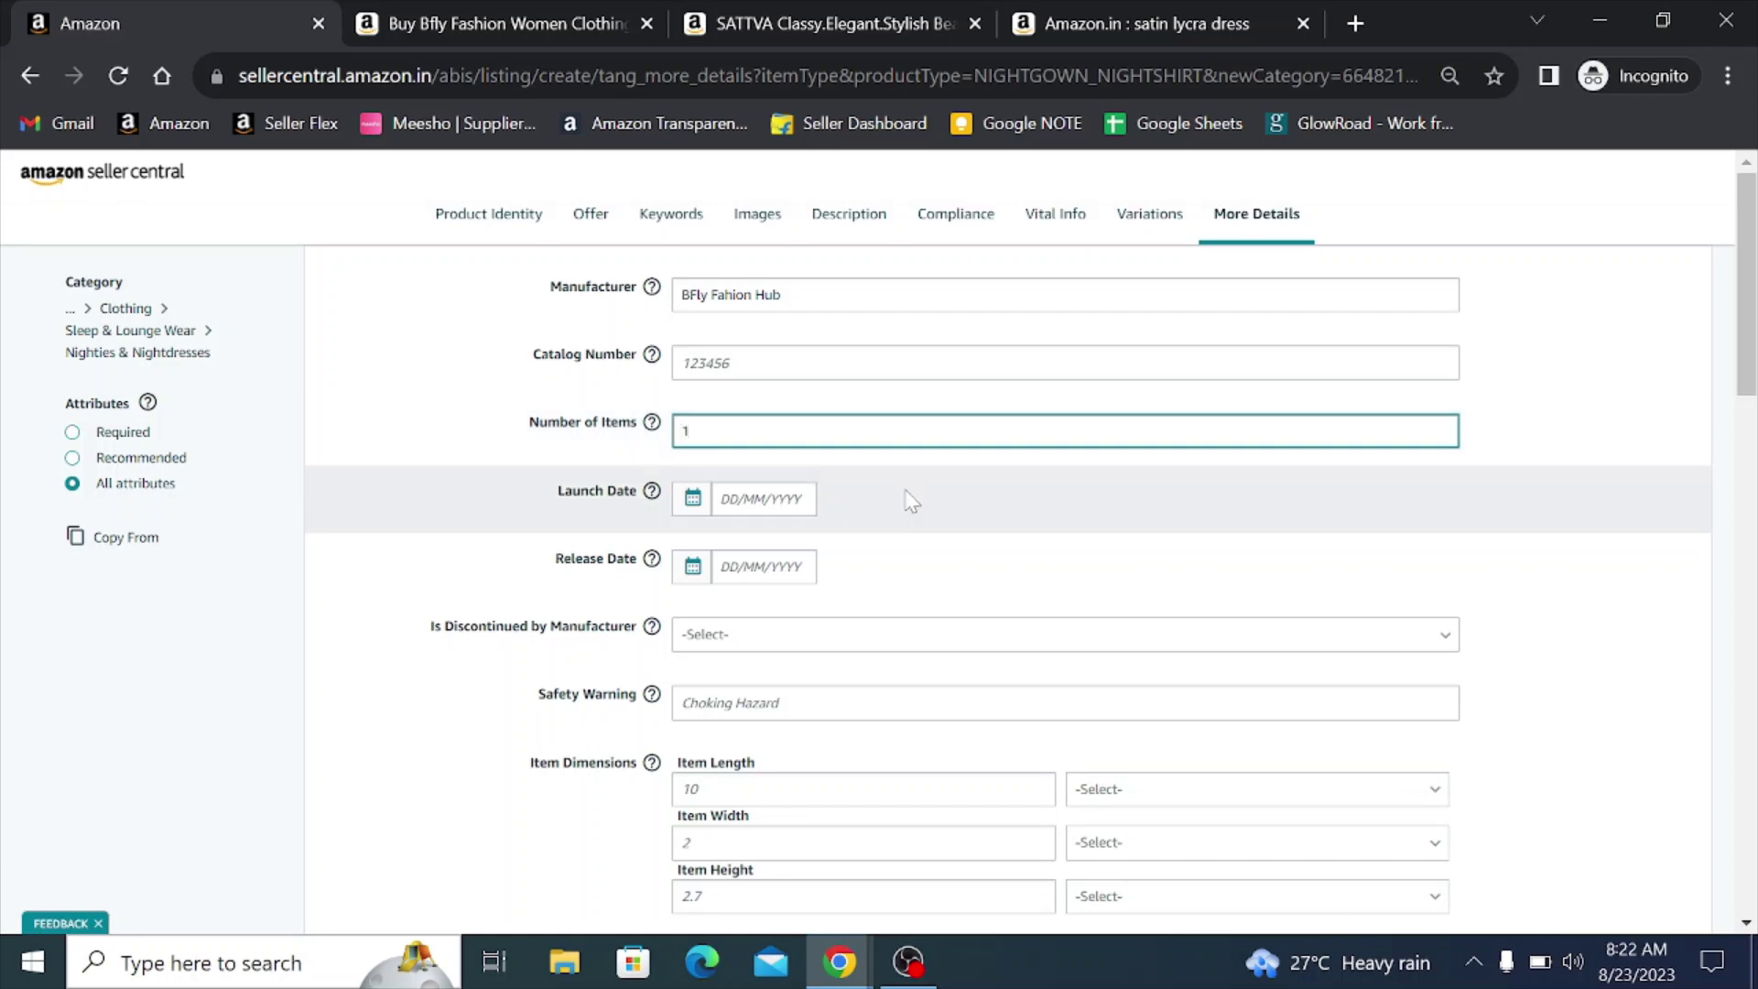
click(910, 500)
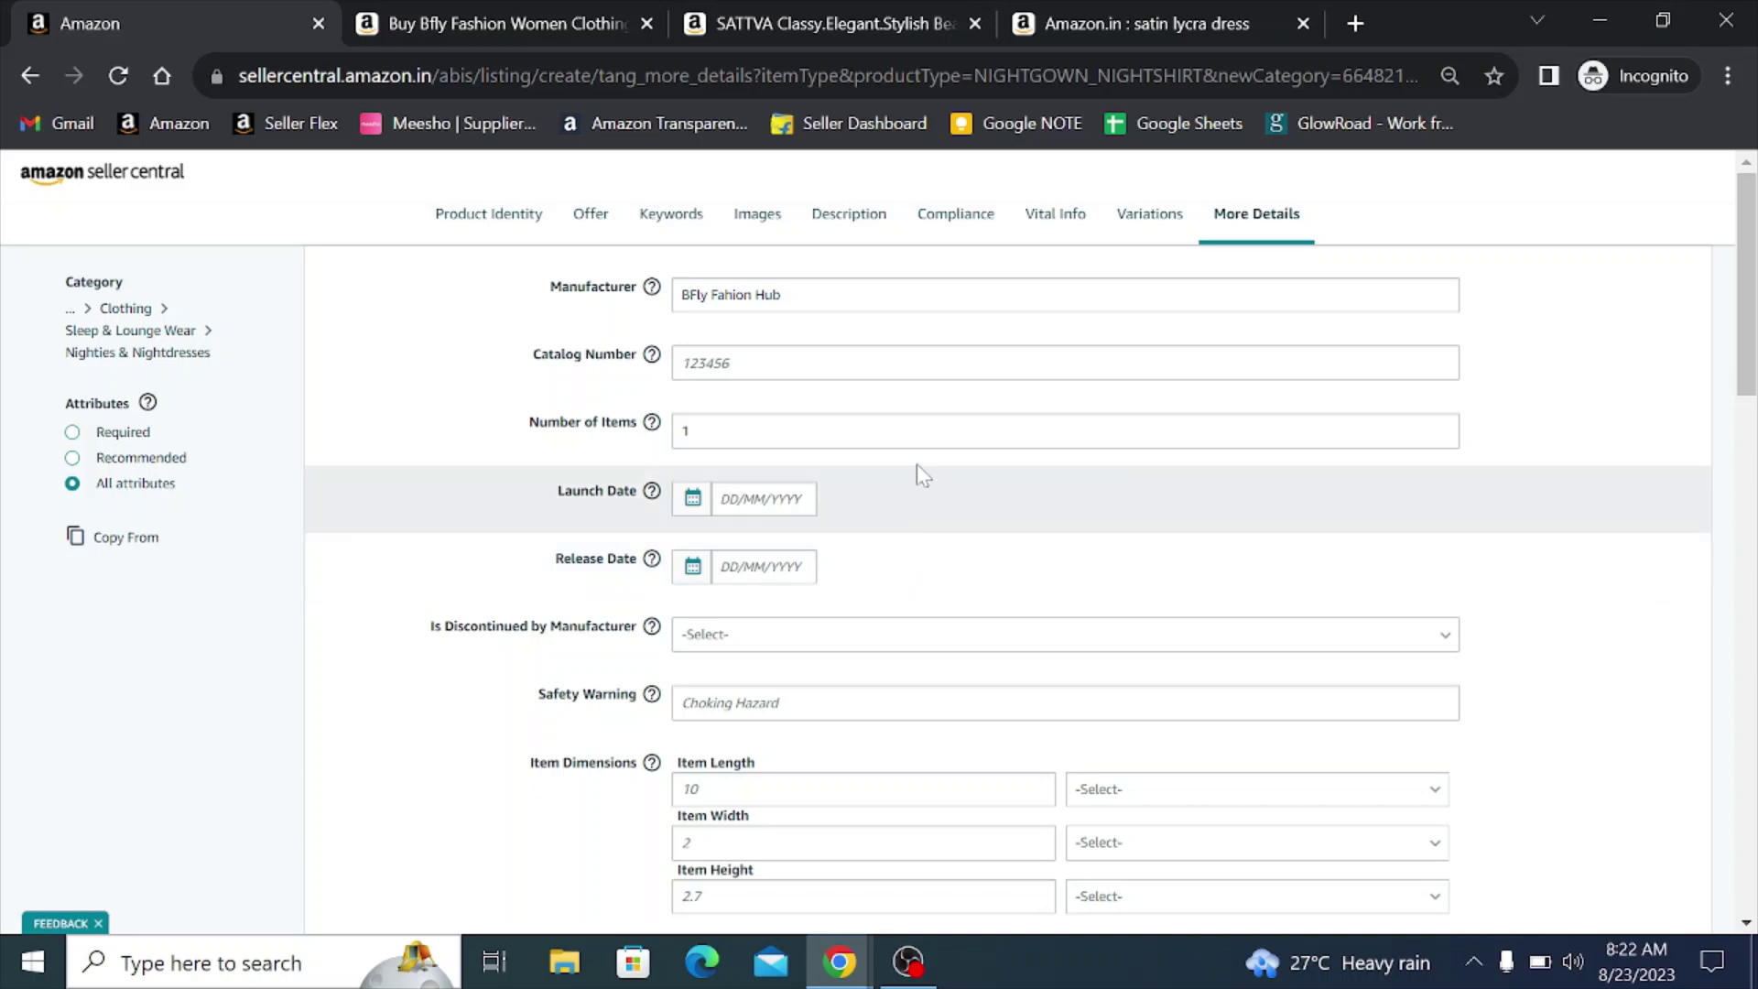
scroll(915, 469, down, 2)
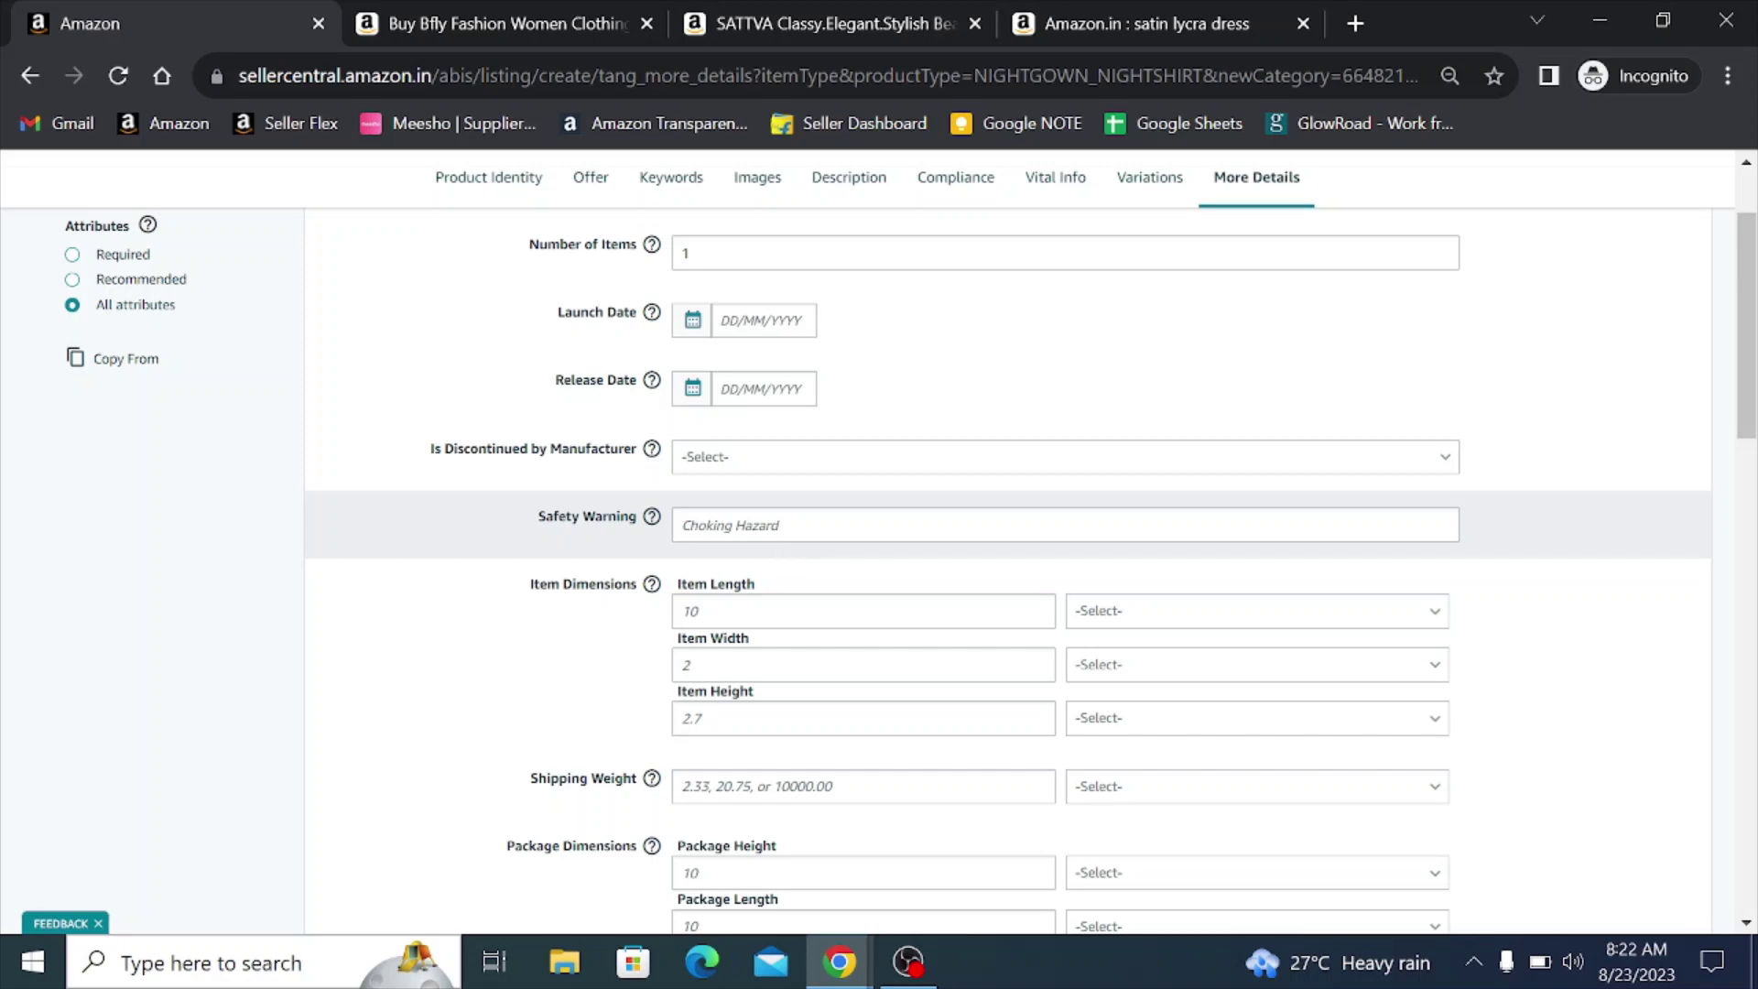
scroll(781, 553, down, 3)
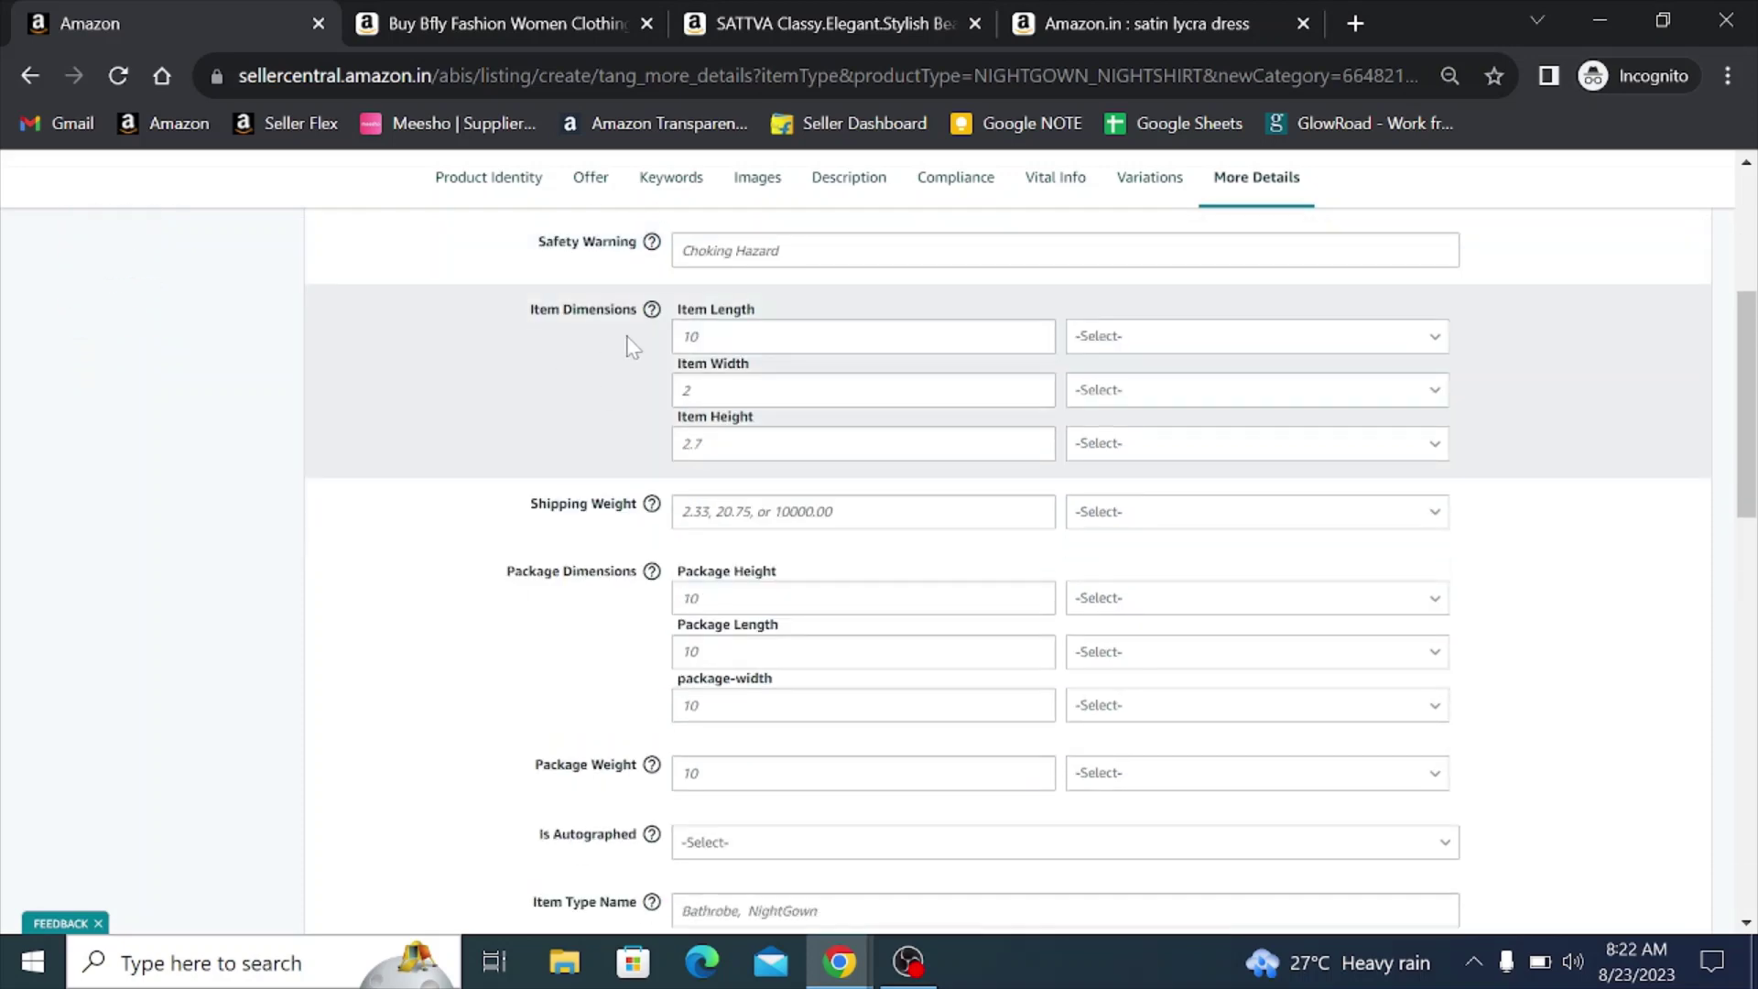
scroll(630, 346, up, 5)
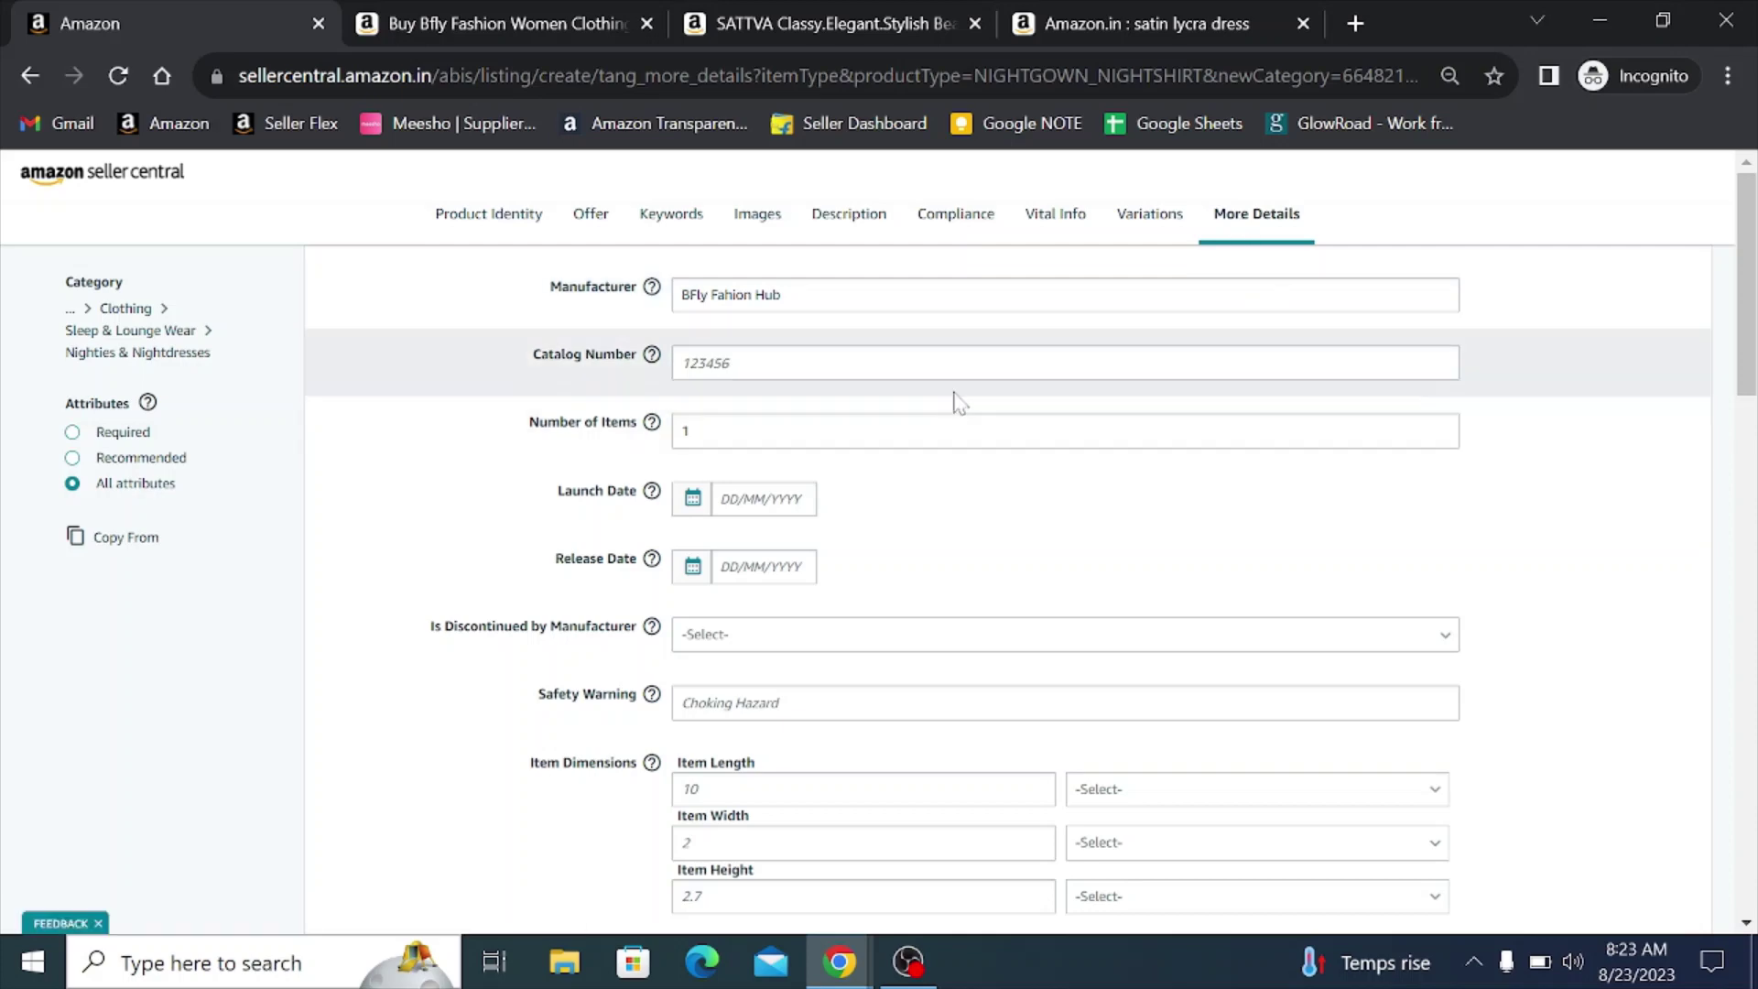
scroll(953, 396, down, 15)
scroll(895, 648, down, 1)
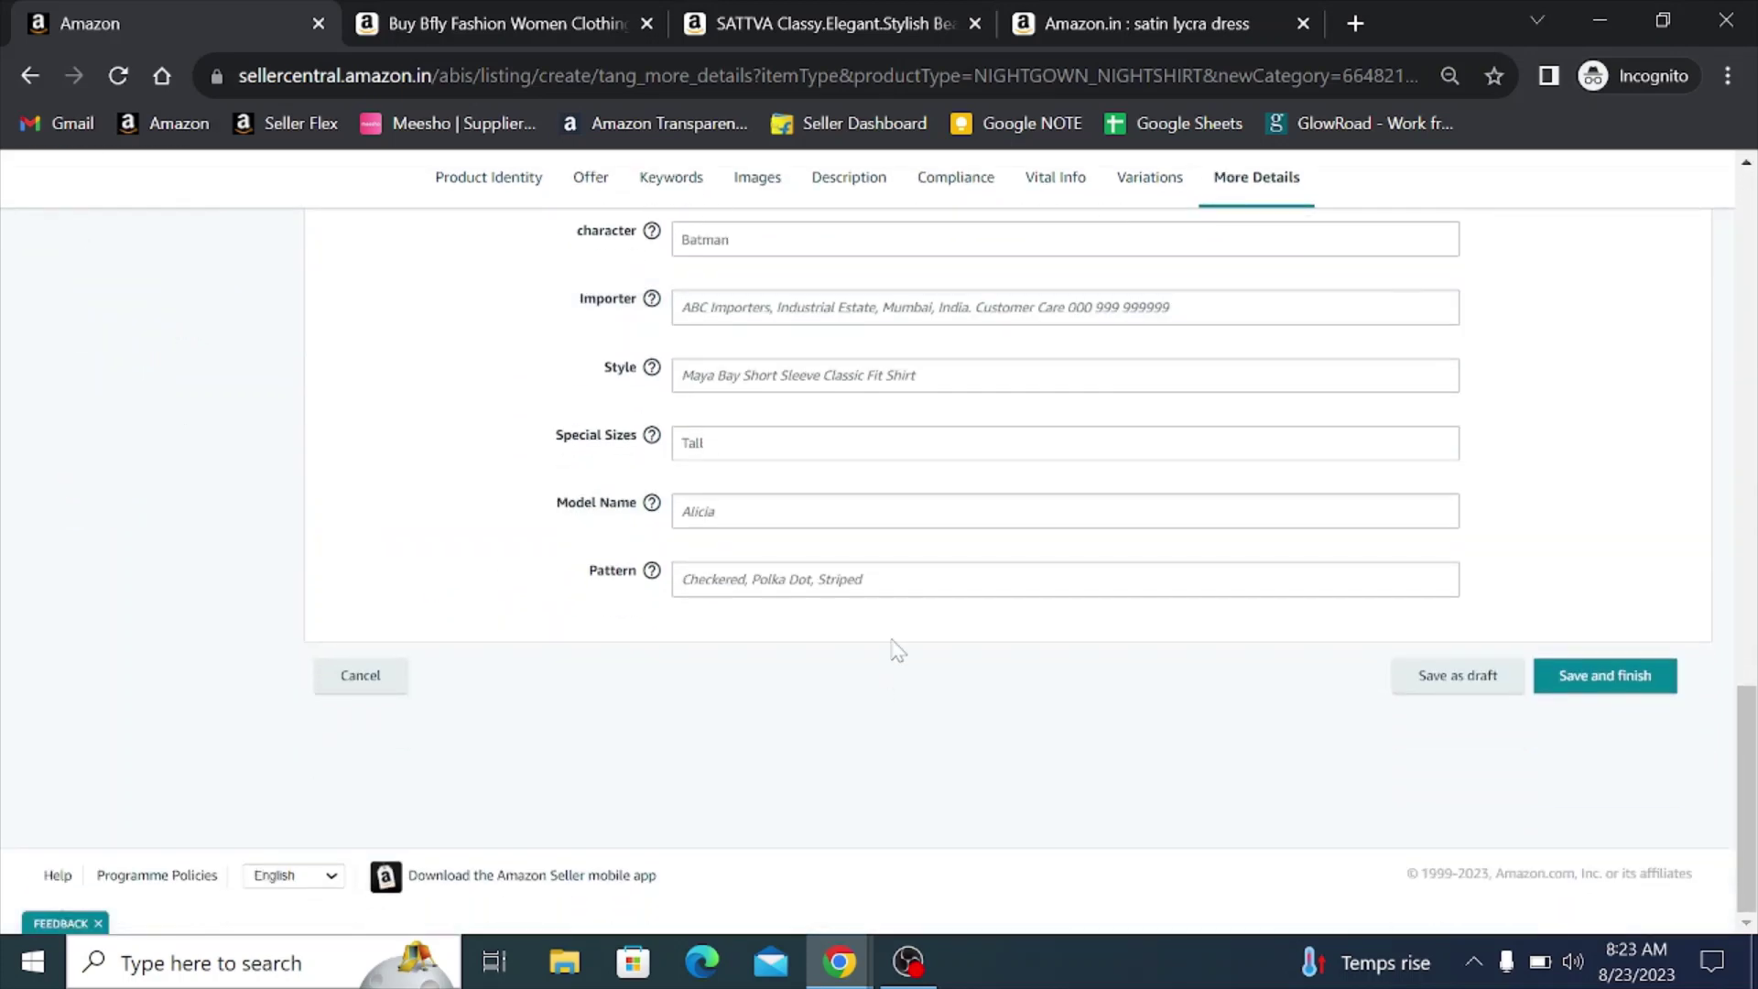
scroll(872, 628, up, 15)
scroll(871, 626, up, 3)
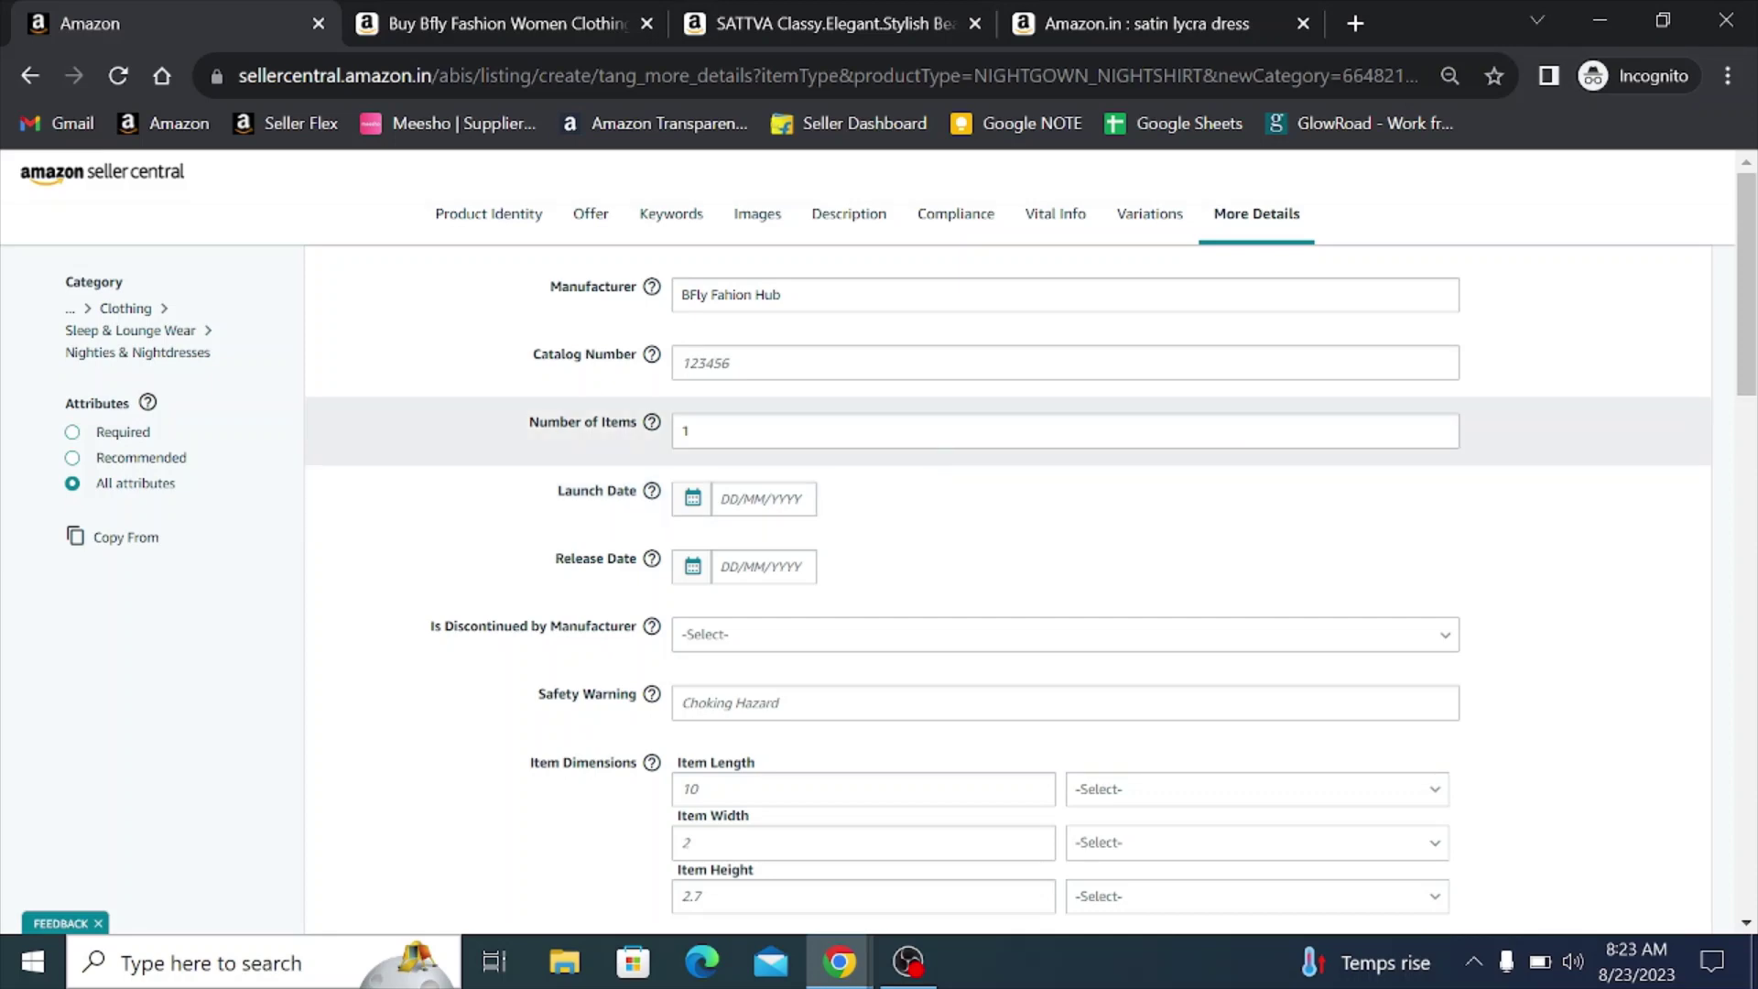
scroll(934, 443, down, 4)
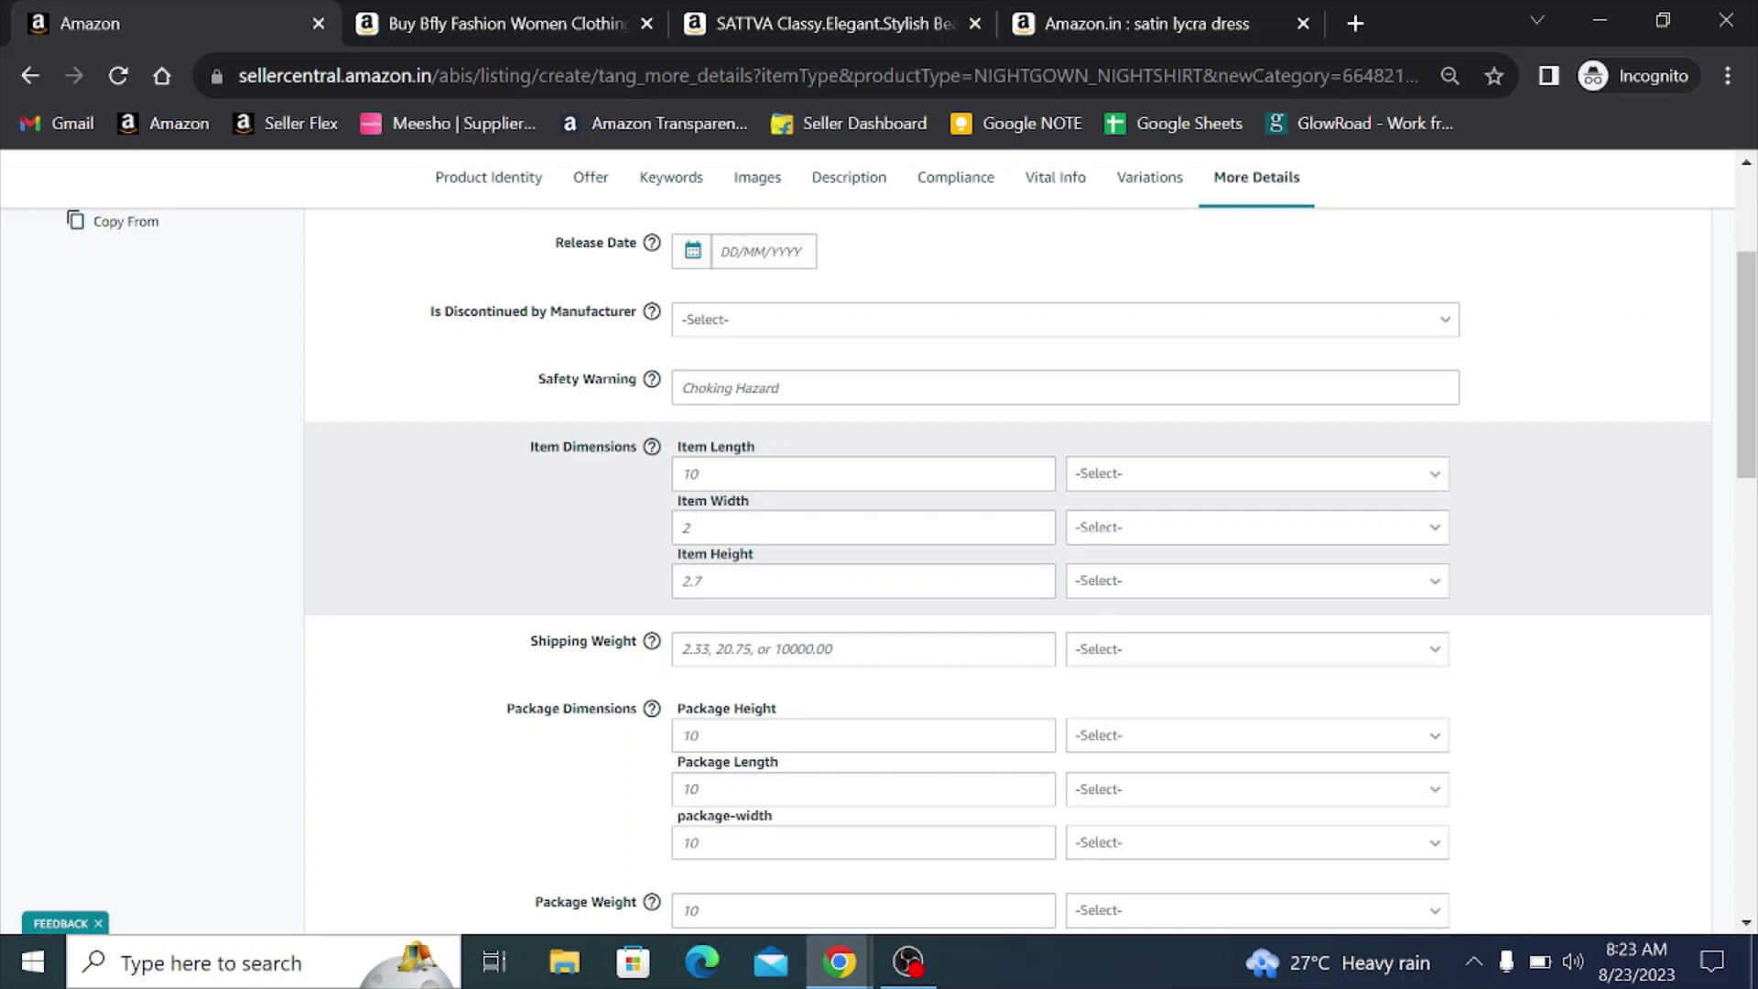
scroll(1001, 479, down, 1)
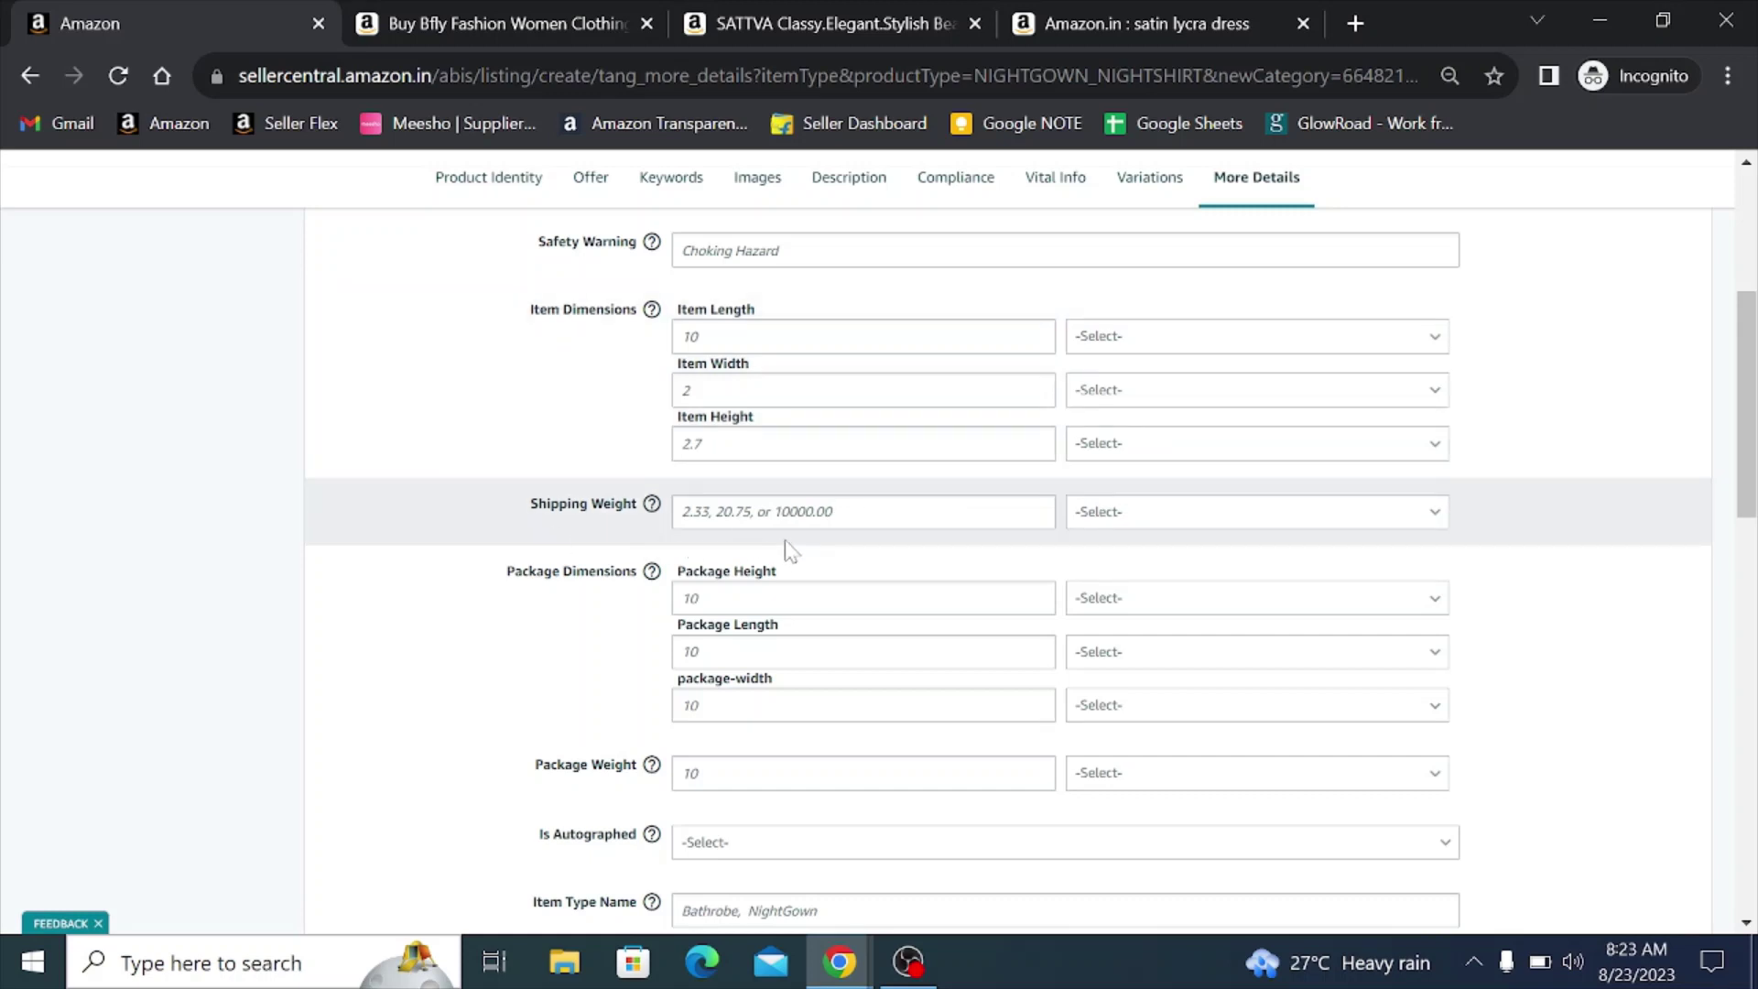
scroll(600, 490, down, 2)
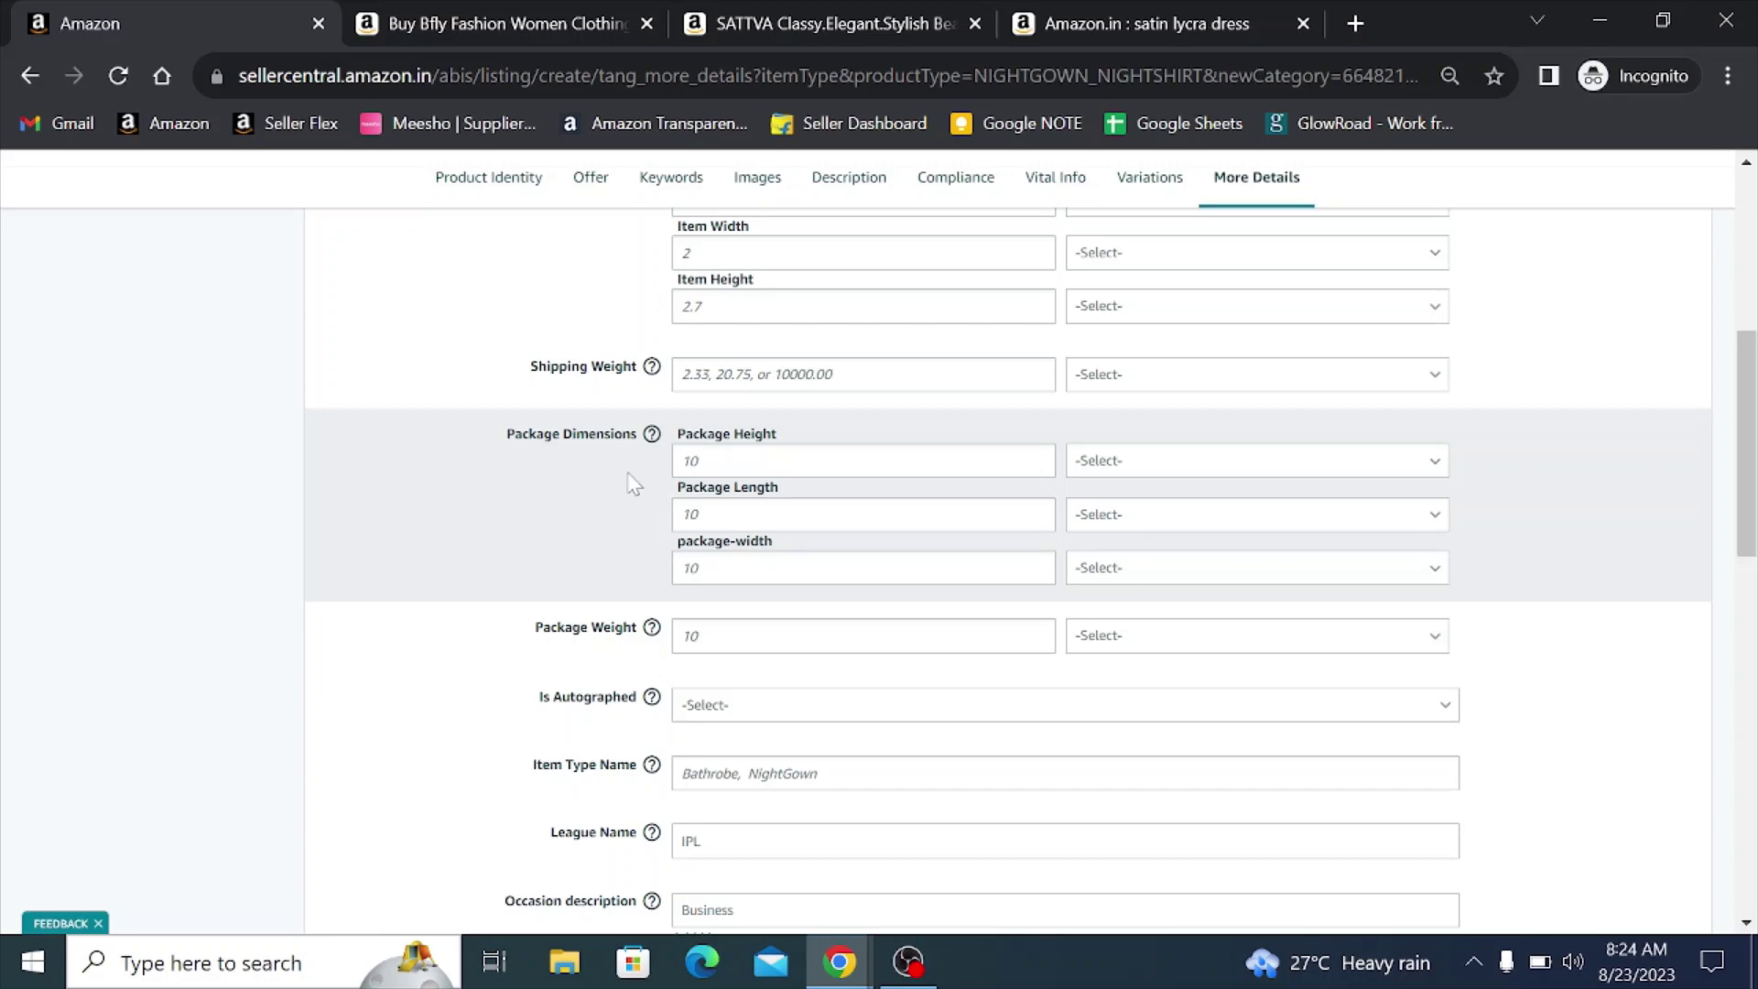
- Enter package dimensions of height 2, length 6 and width 8, all in CM
click(683, 460)
text(2)
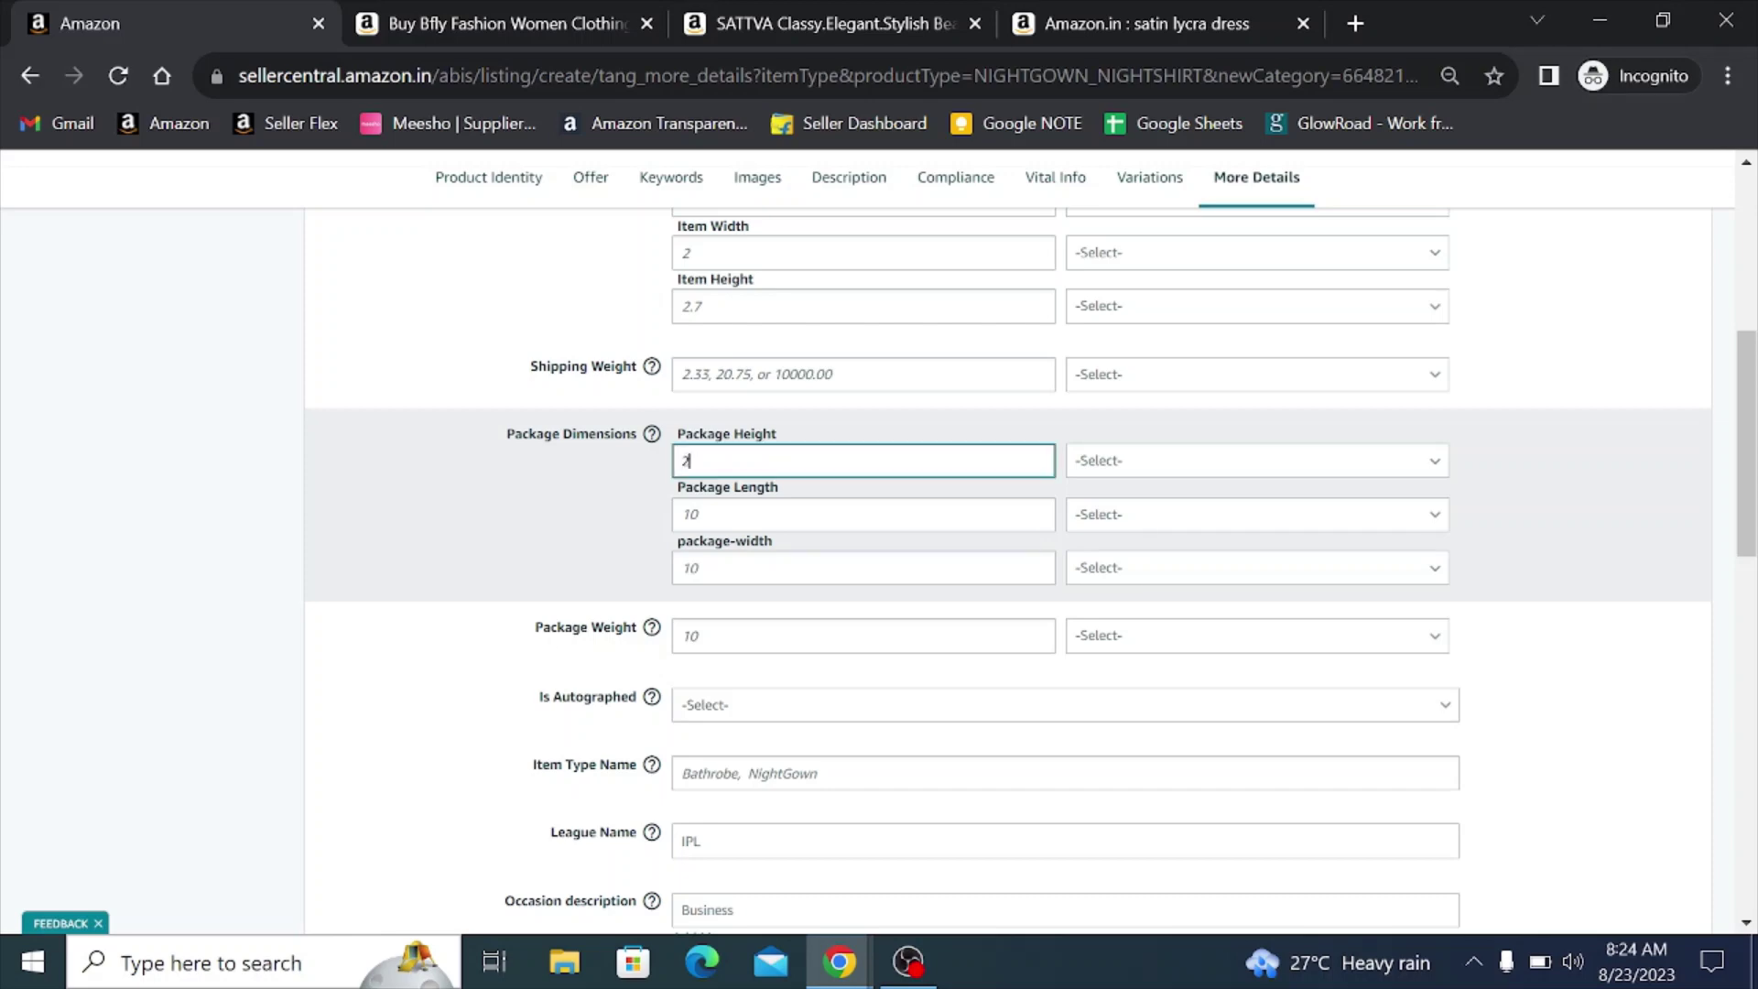
key(Tab)
key(c)
key(Tab)
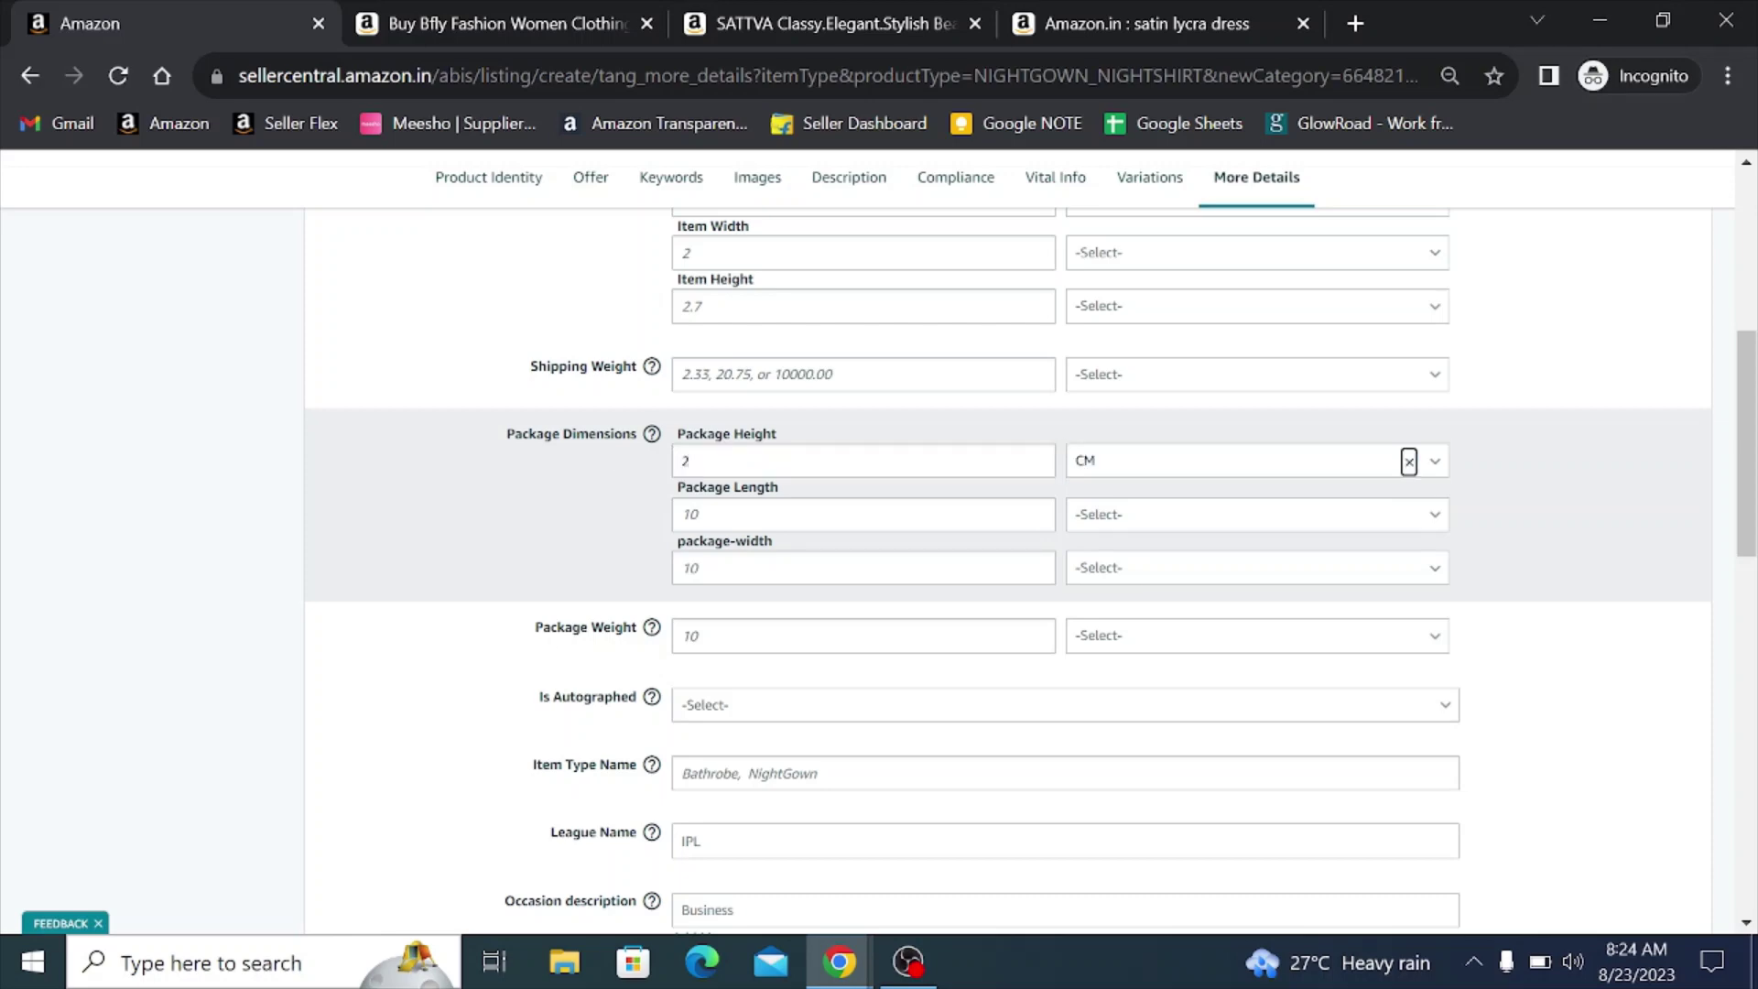
key(Tab)
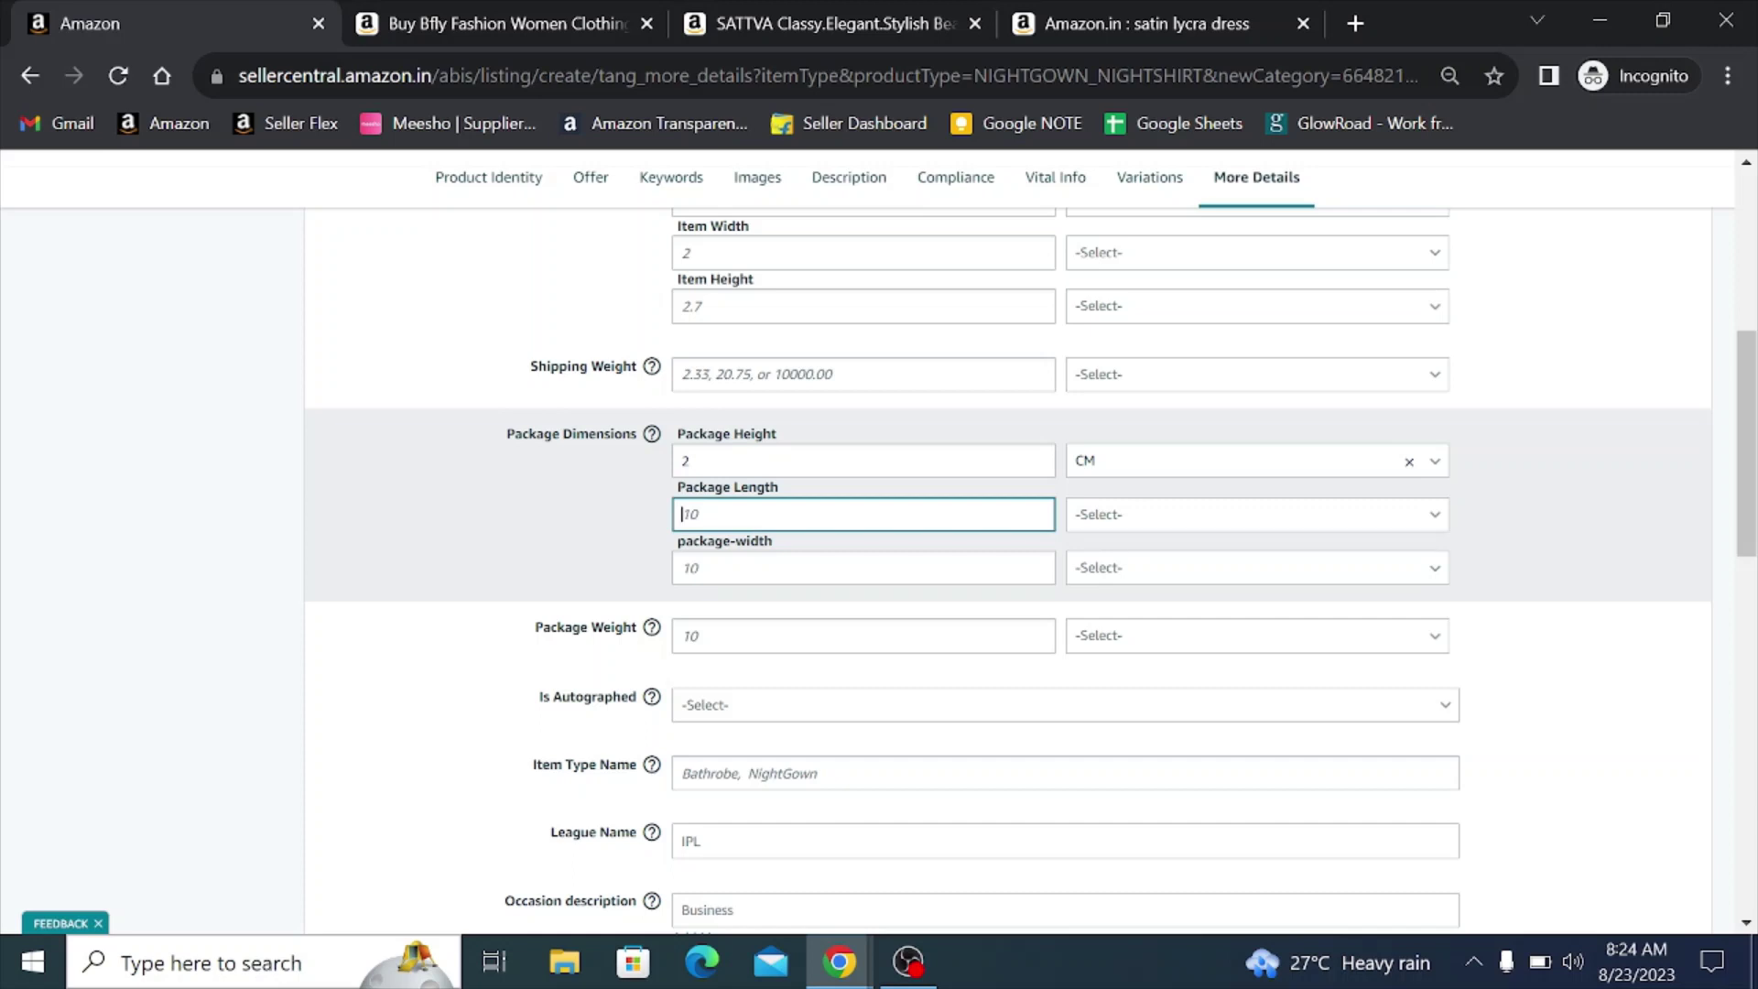
text(6)
key(Tab)
key(c)
key(Tab)
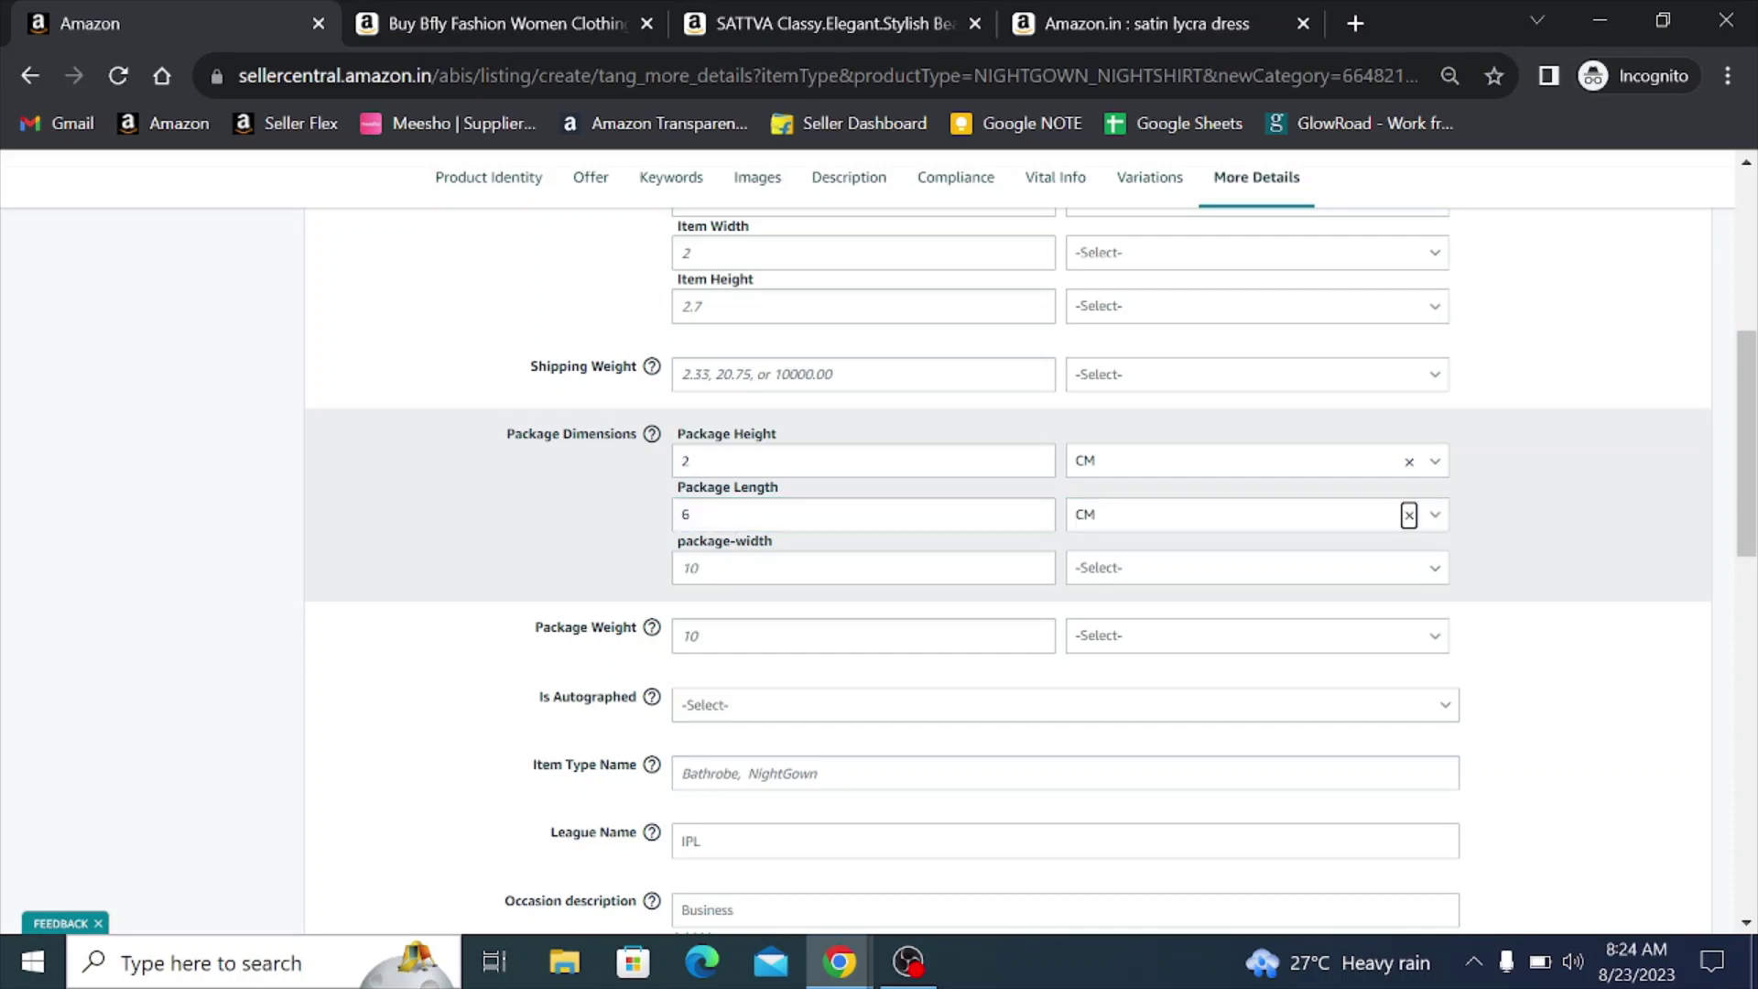
key(Tab)
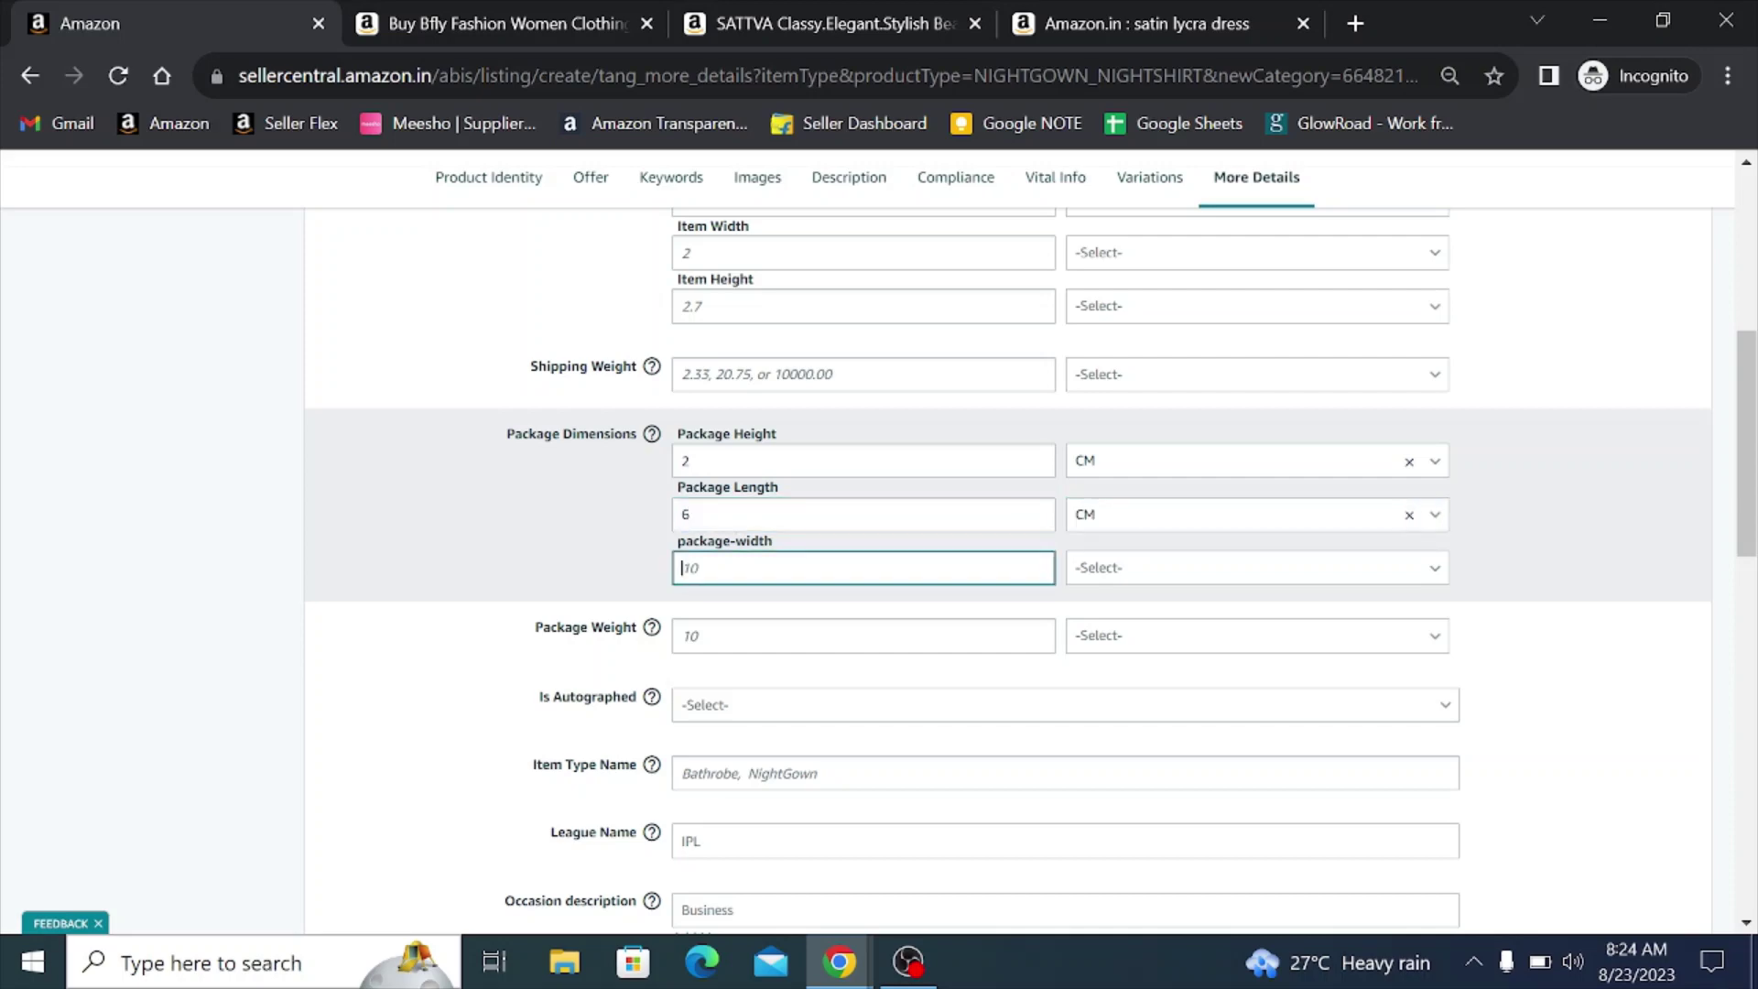
text(8)
key(Tab)
key(c)
key(Tab)
key(Tab)
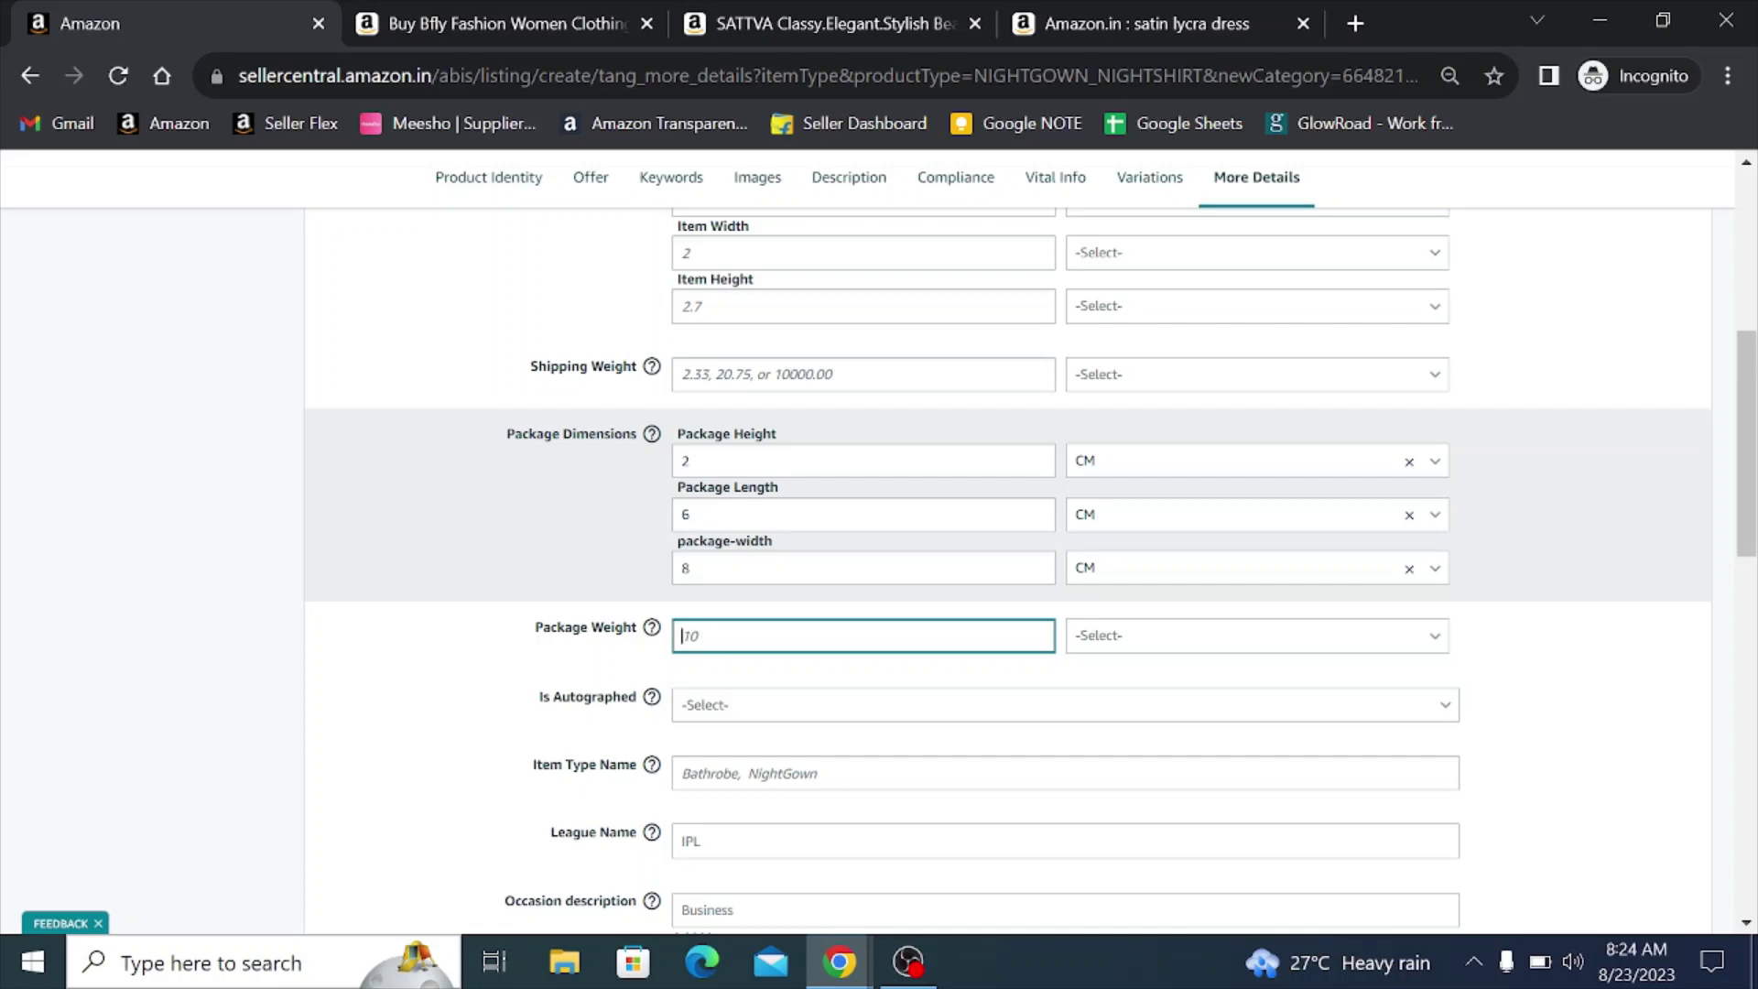
- Set the package weight to 50 with GR as the unit
text(50)
key(Tab)
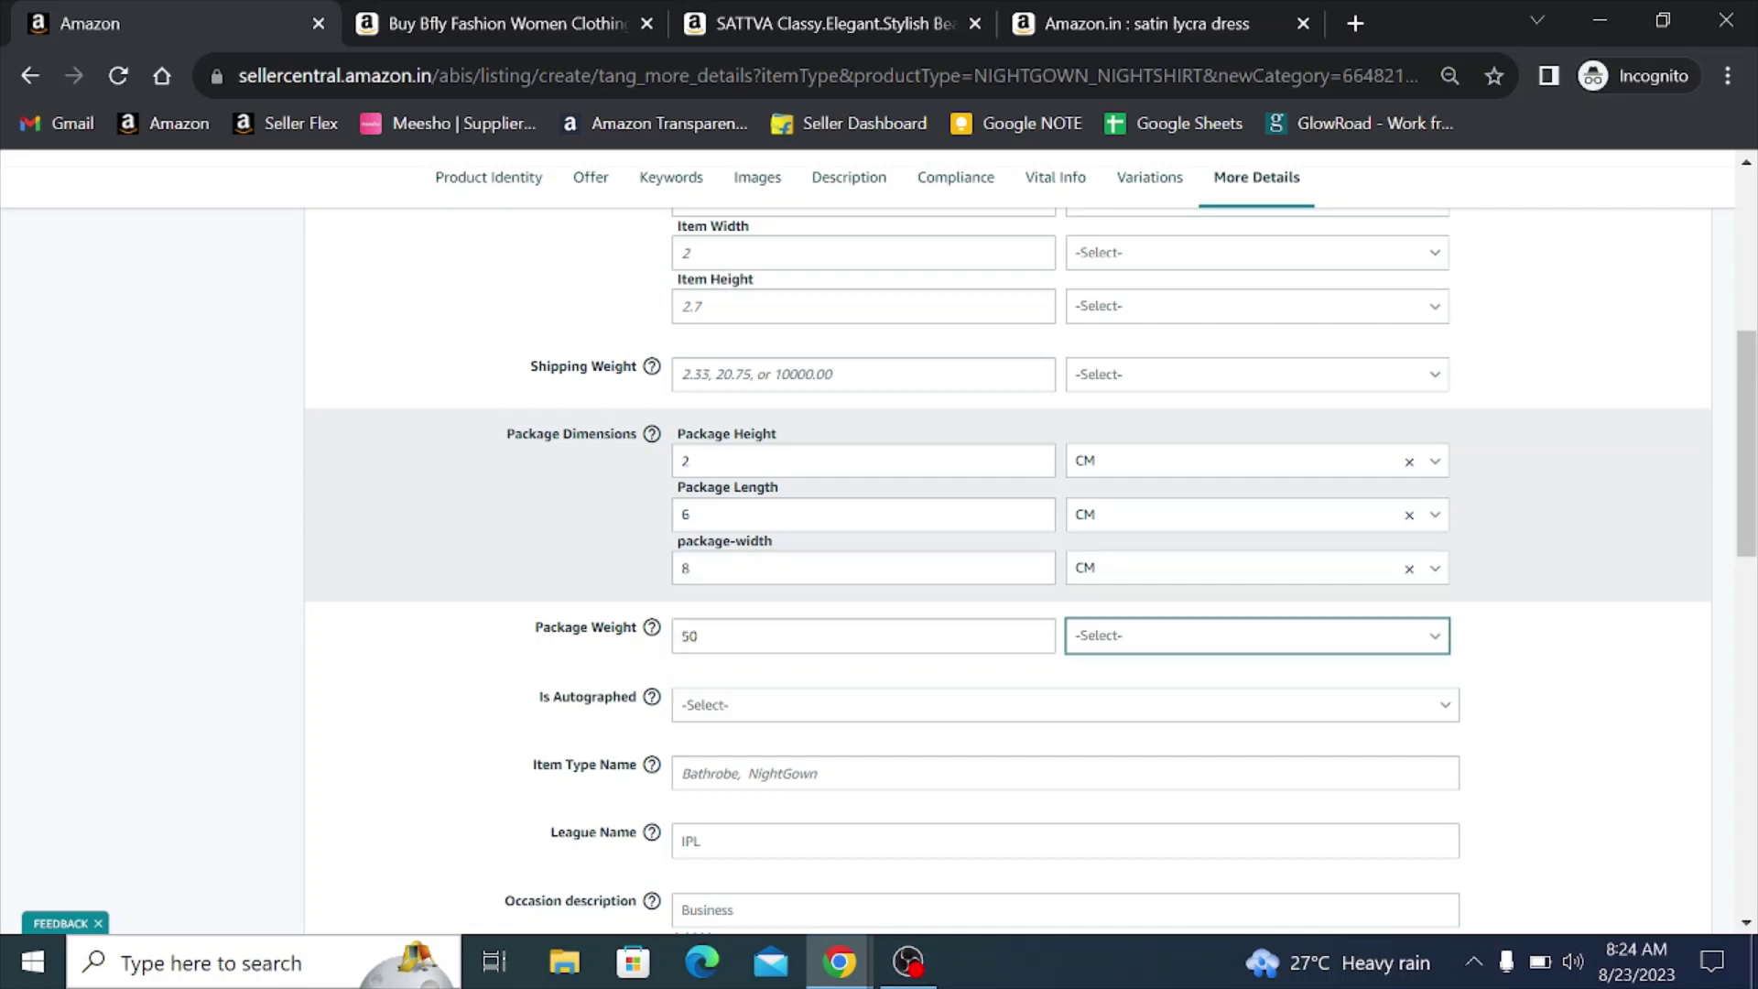
key(g)
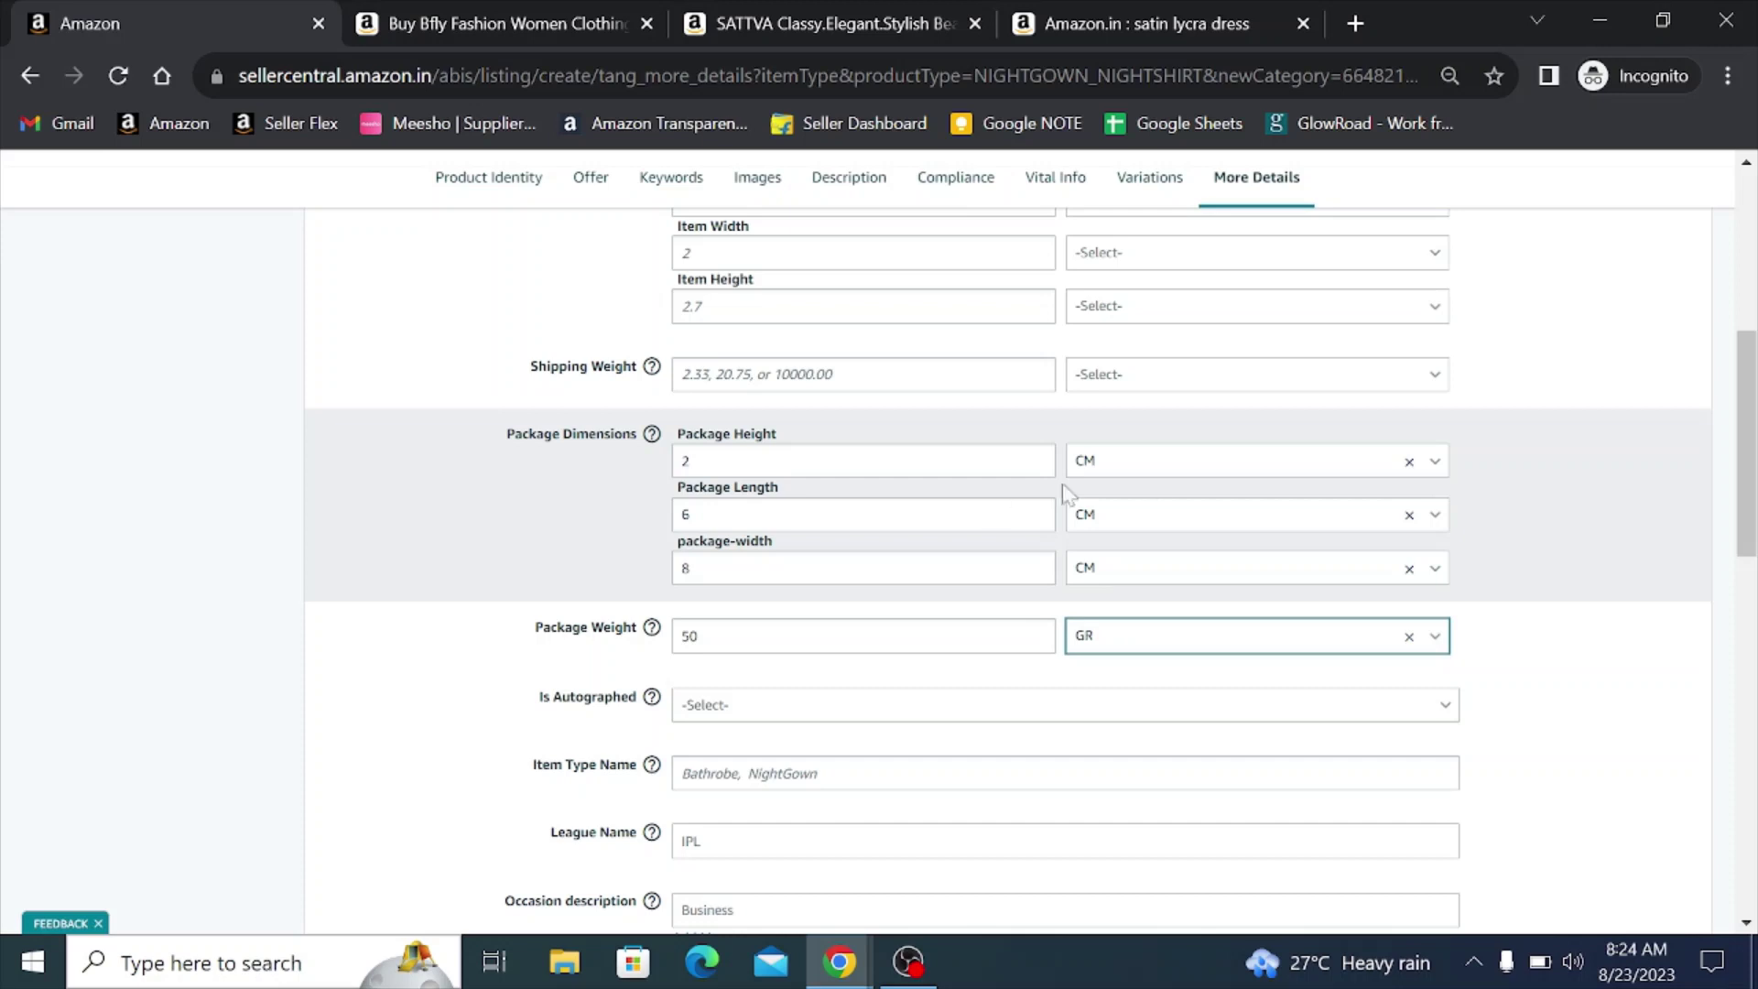
click(1118, 637)
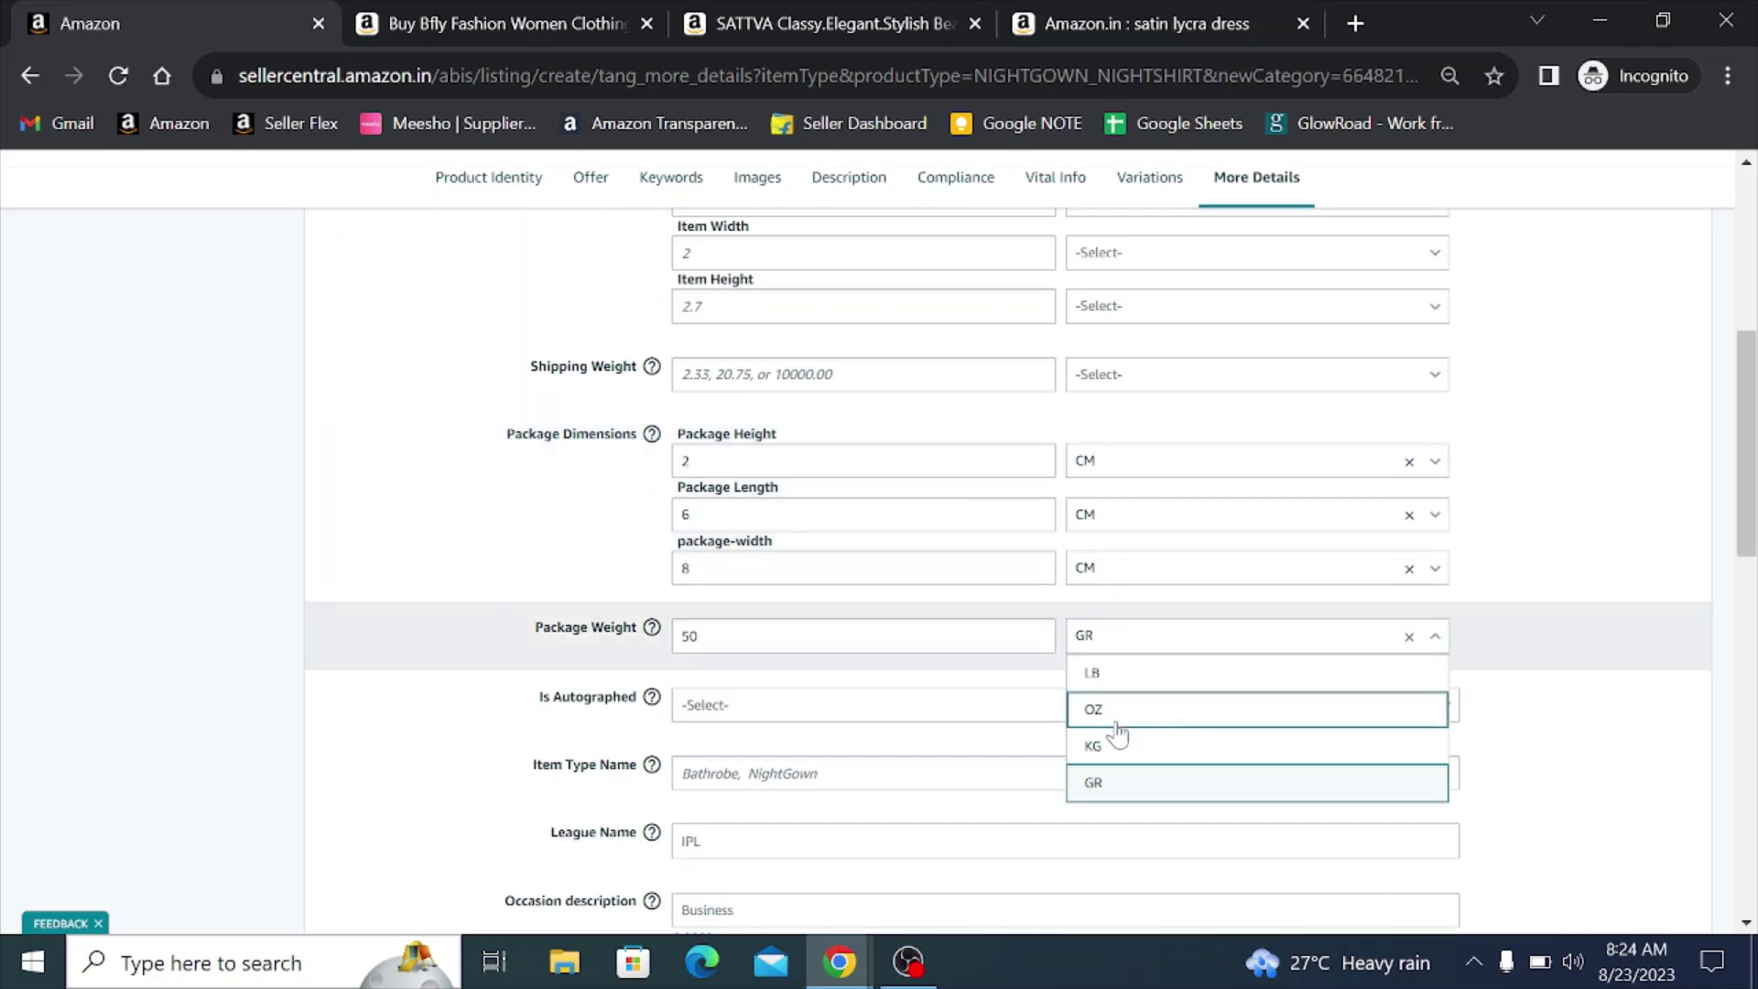
click(1498, 636)
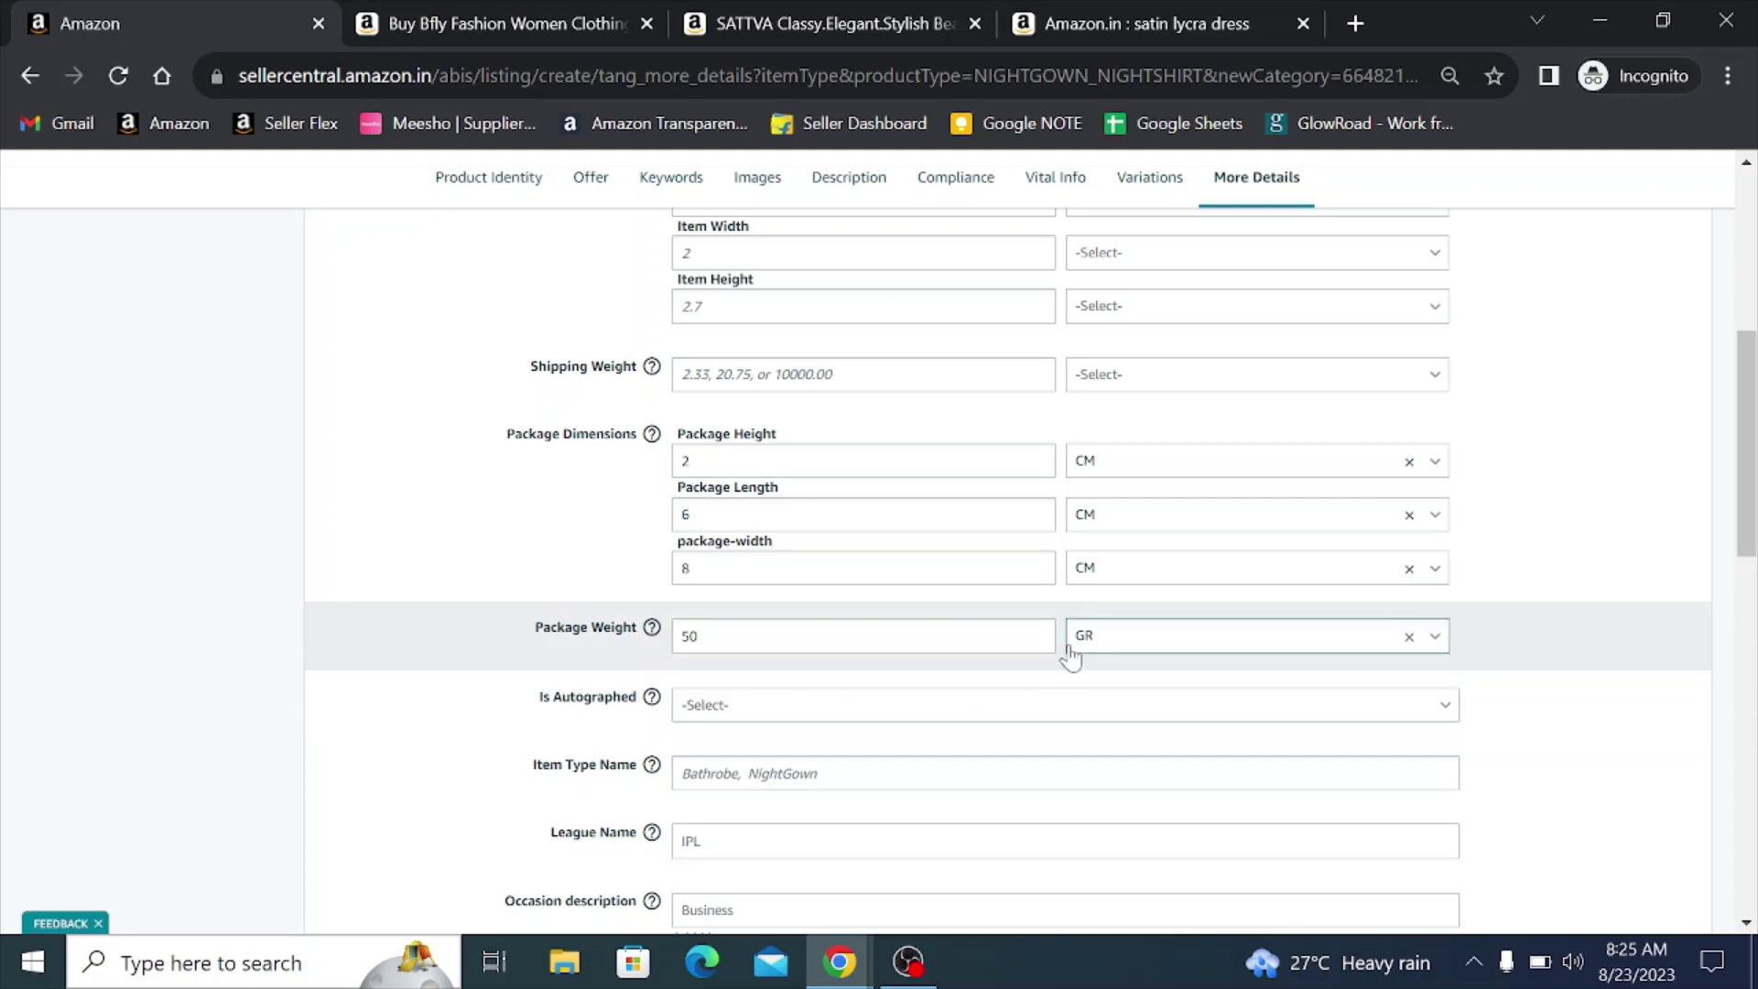
click(1078, 651)
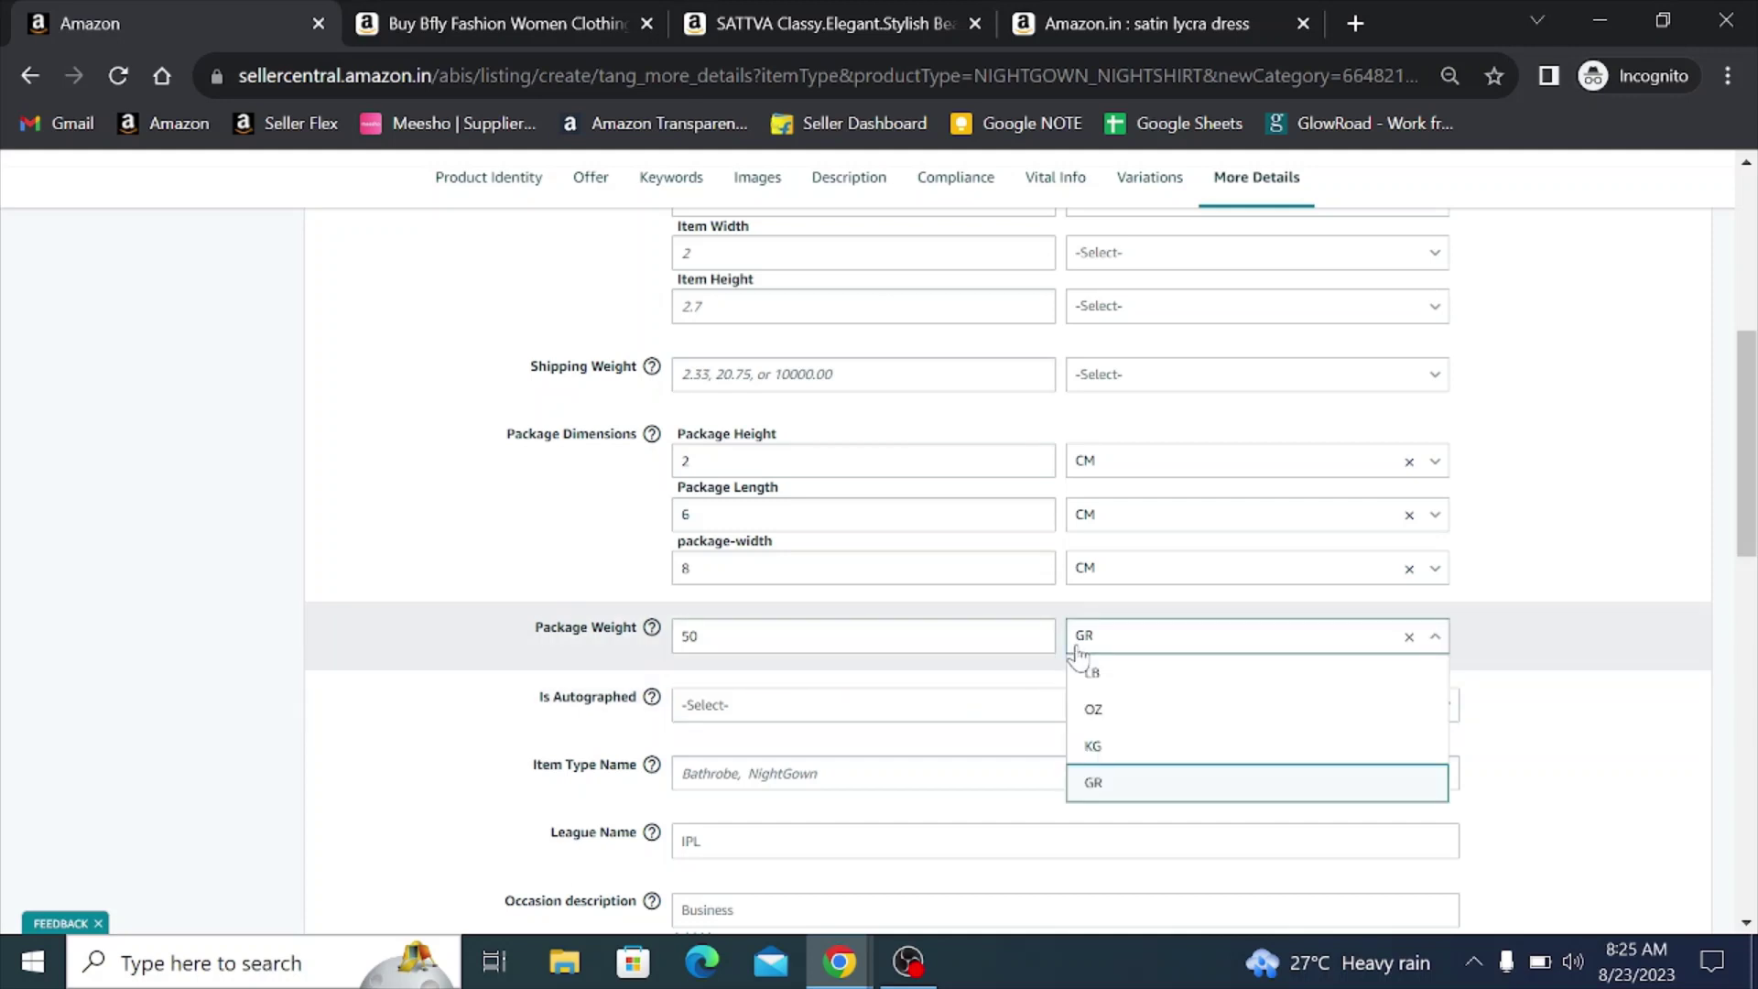
click(1093, 746)
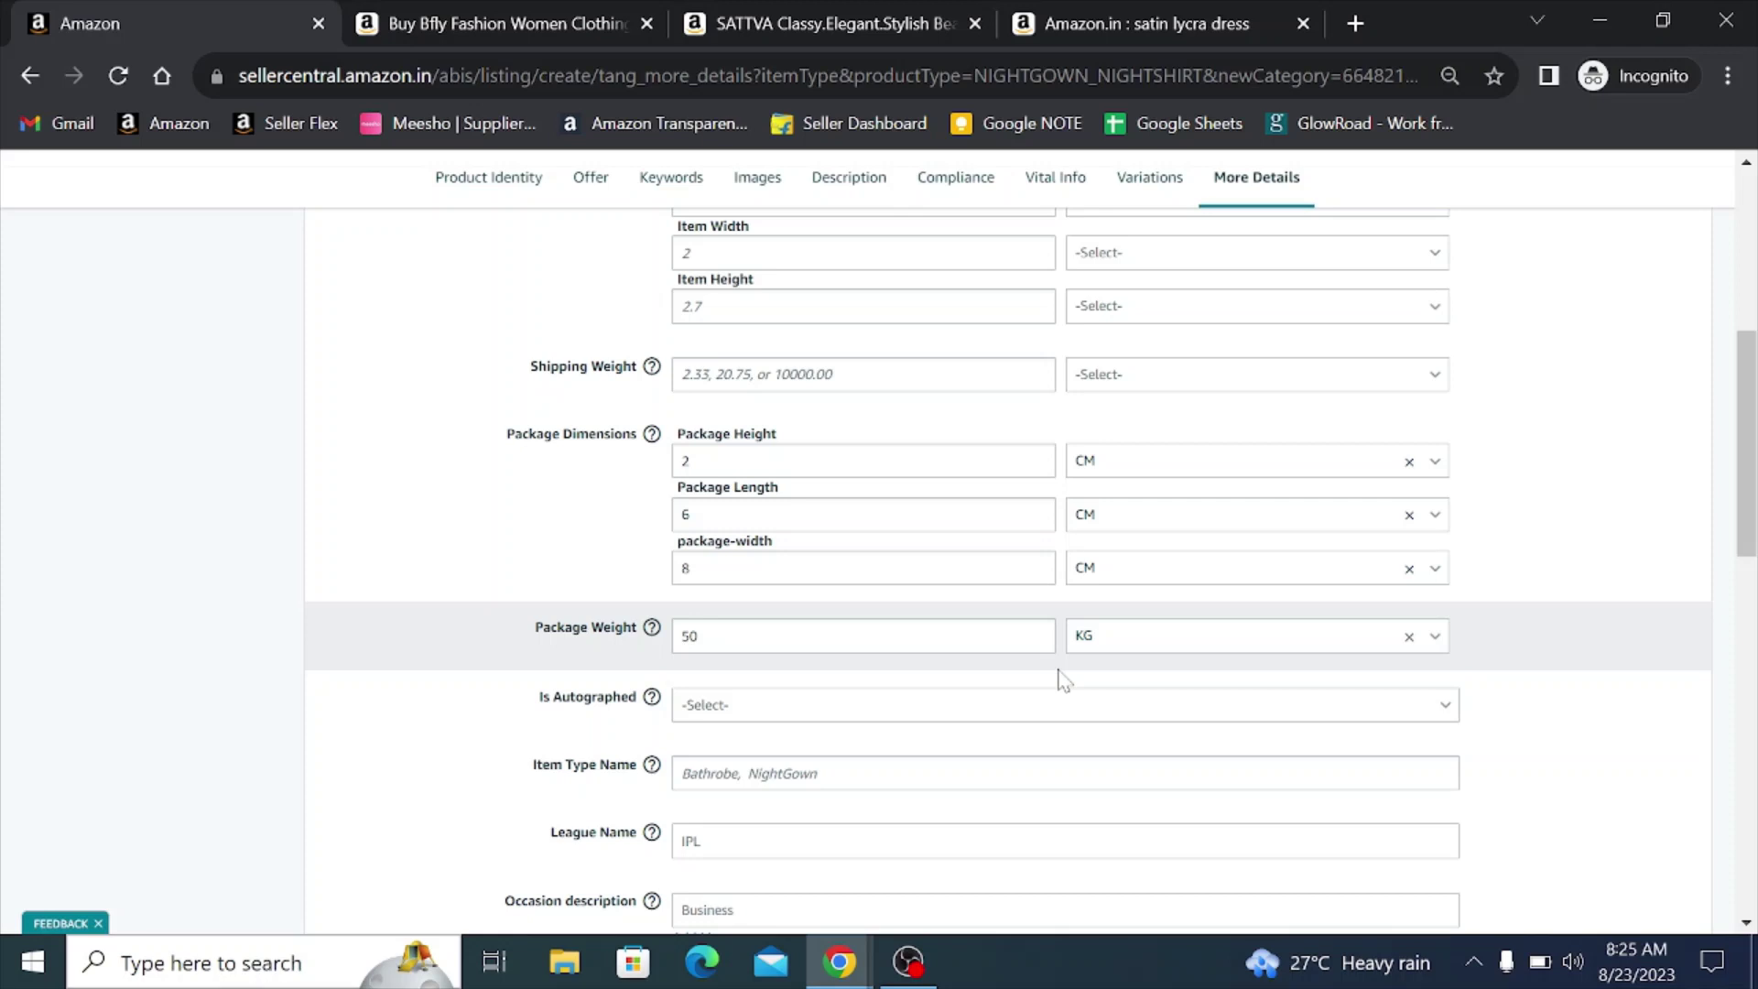
click(1108, 643)
click(1104, 786)
- Scroll down to Team Name and bring up the occasion description suggestions
scroll(916, 631, down, 2)
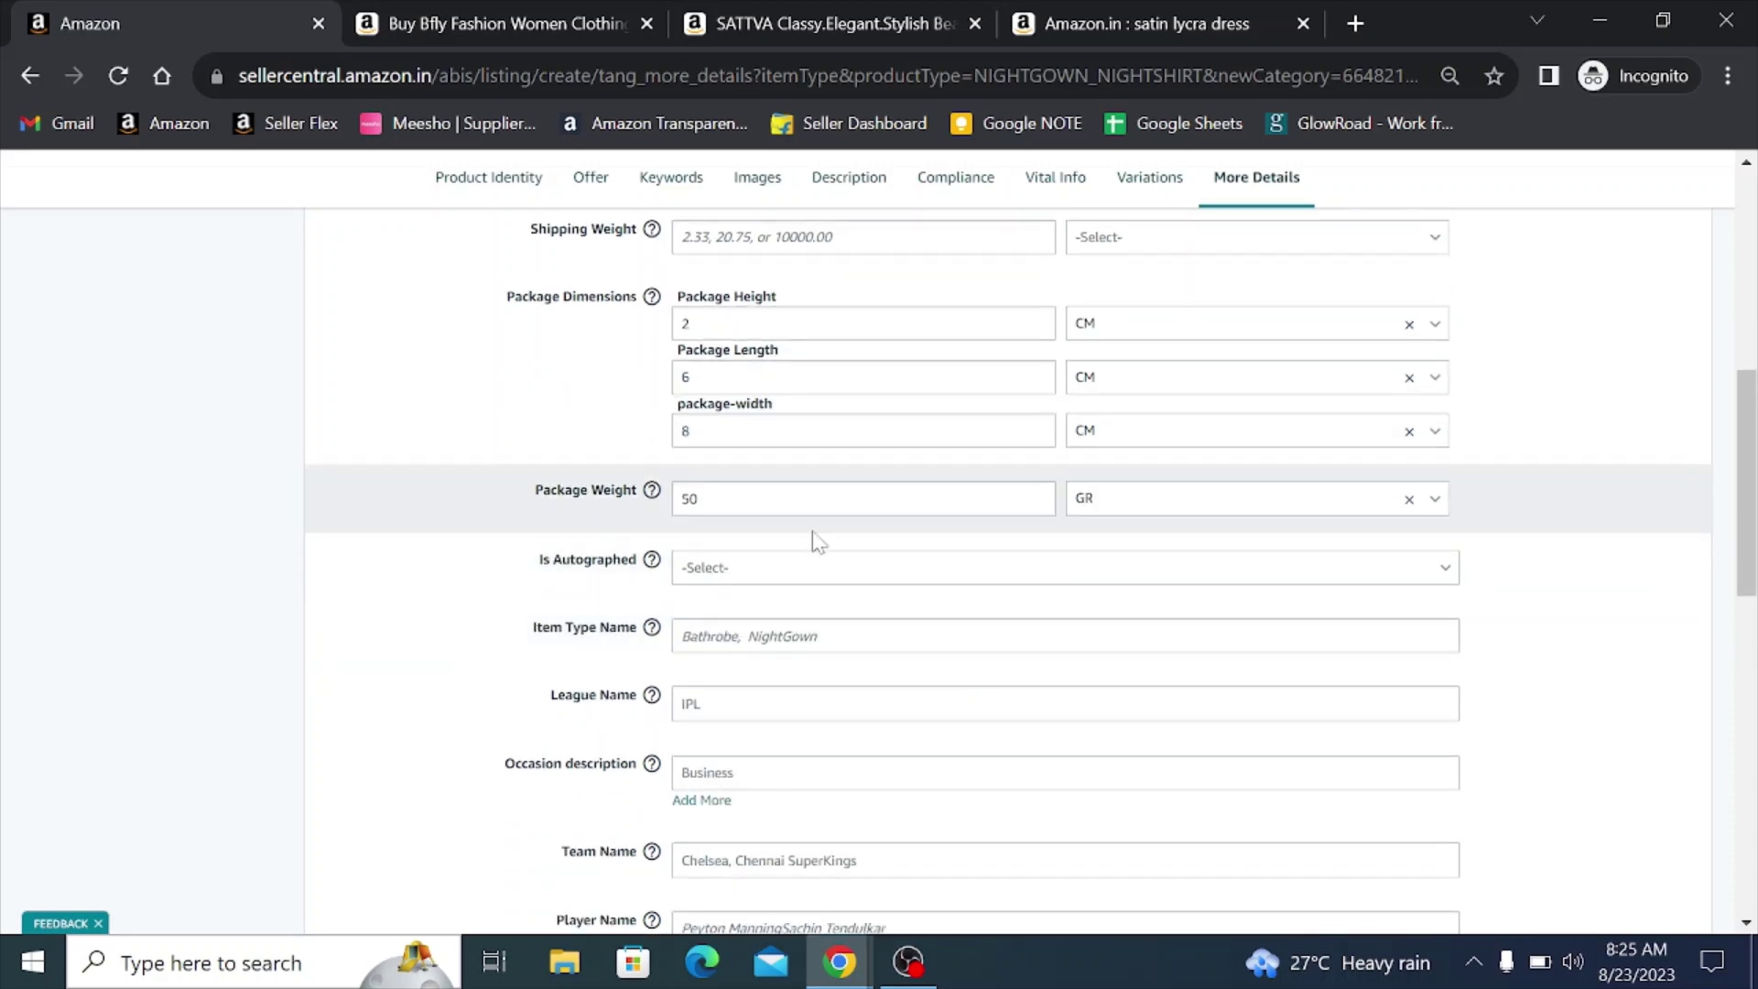
scroll(847, 547, down, 1)
scroll(847, 548, down, 1)
click(778, 591)
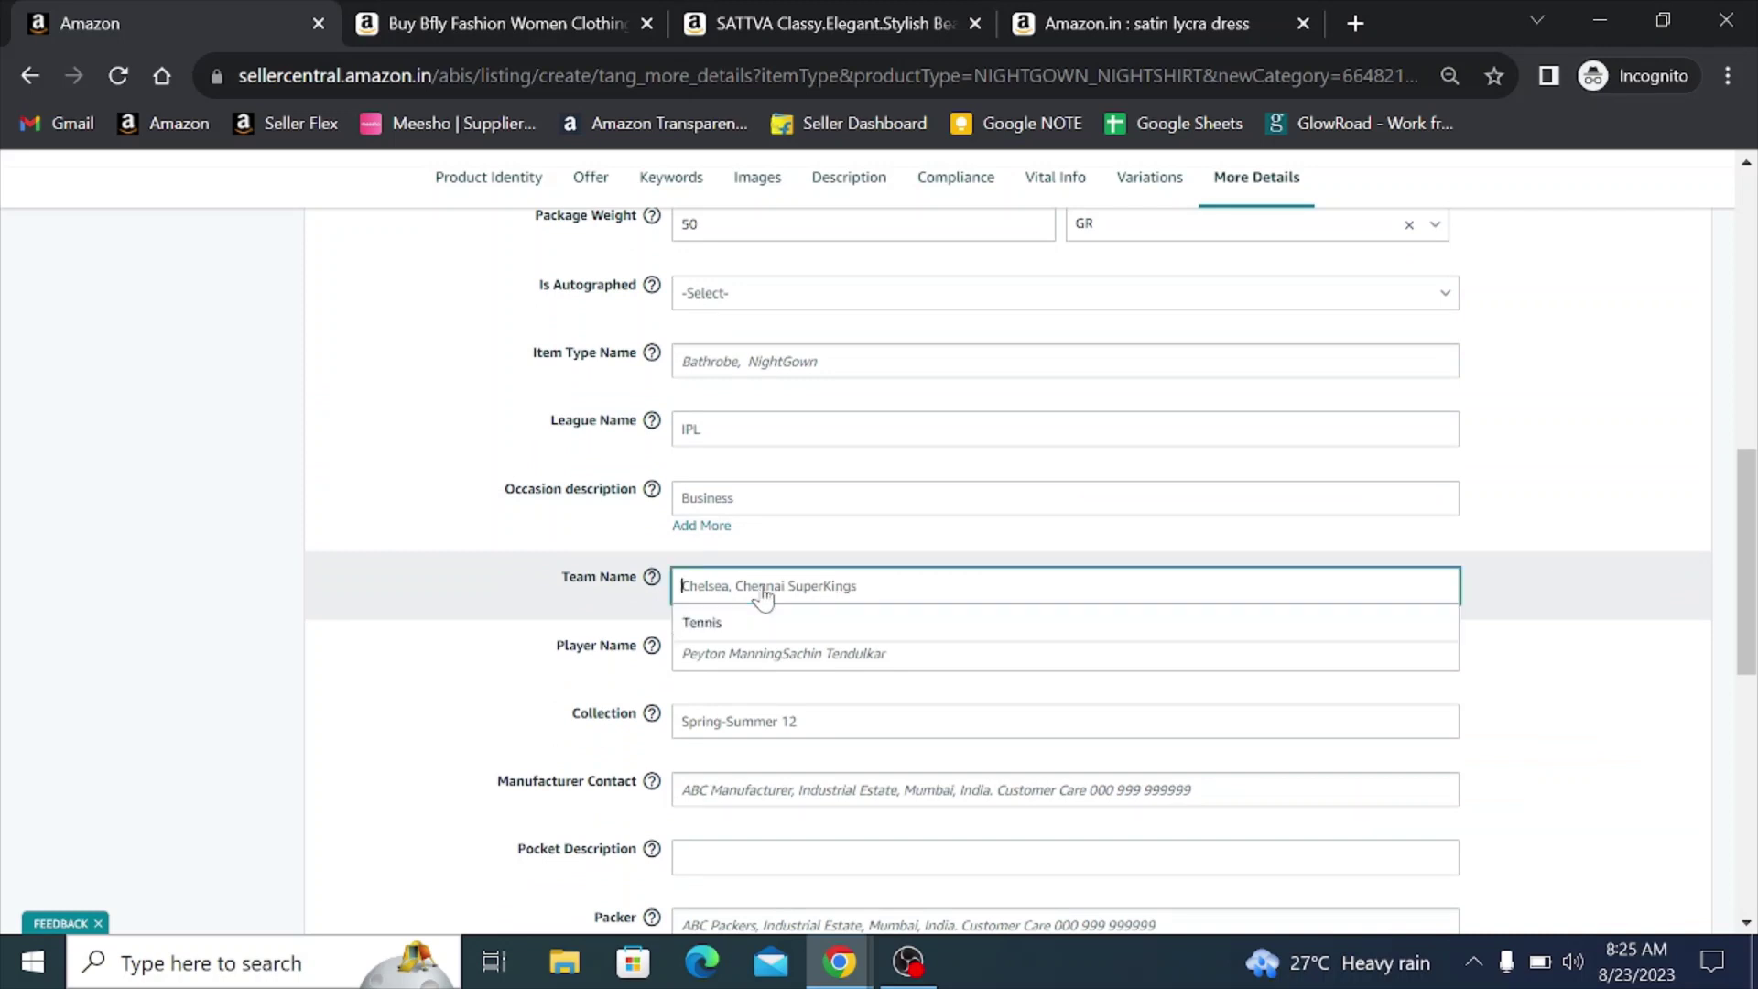
click(740, 510)
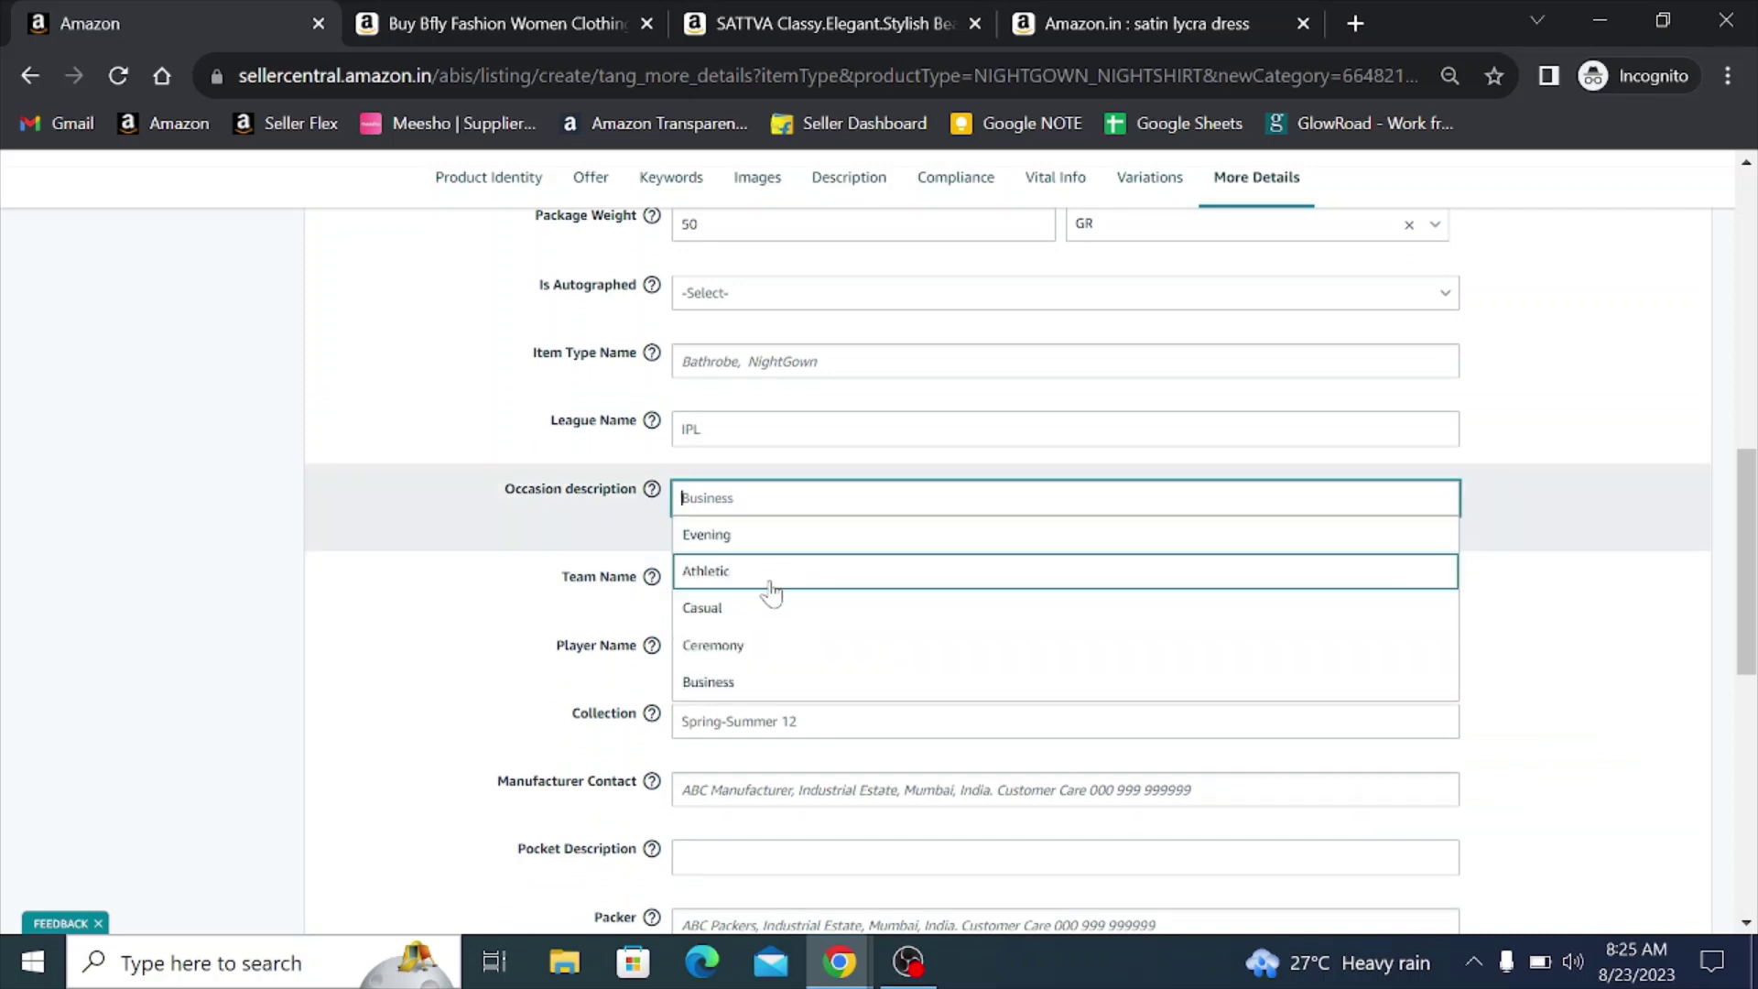
- Choose Casual as the occasion and enter 'Night Dress' as the item type name
click(757, 608)
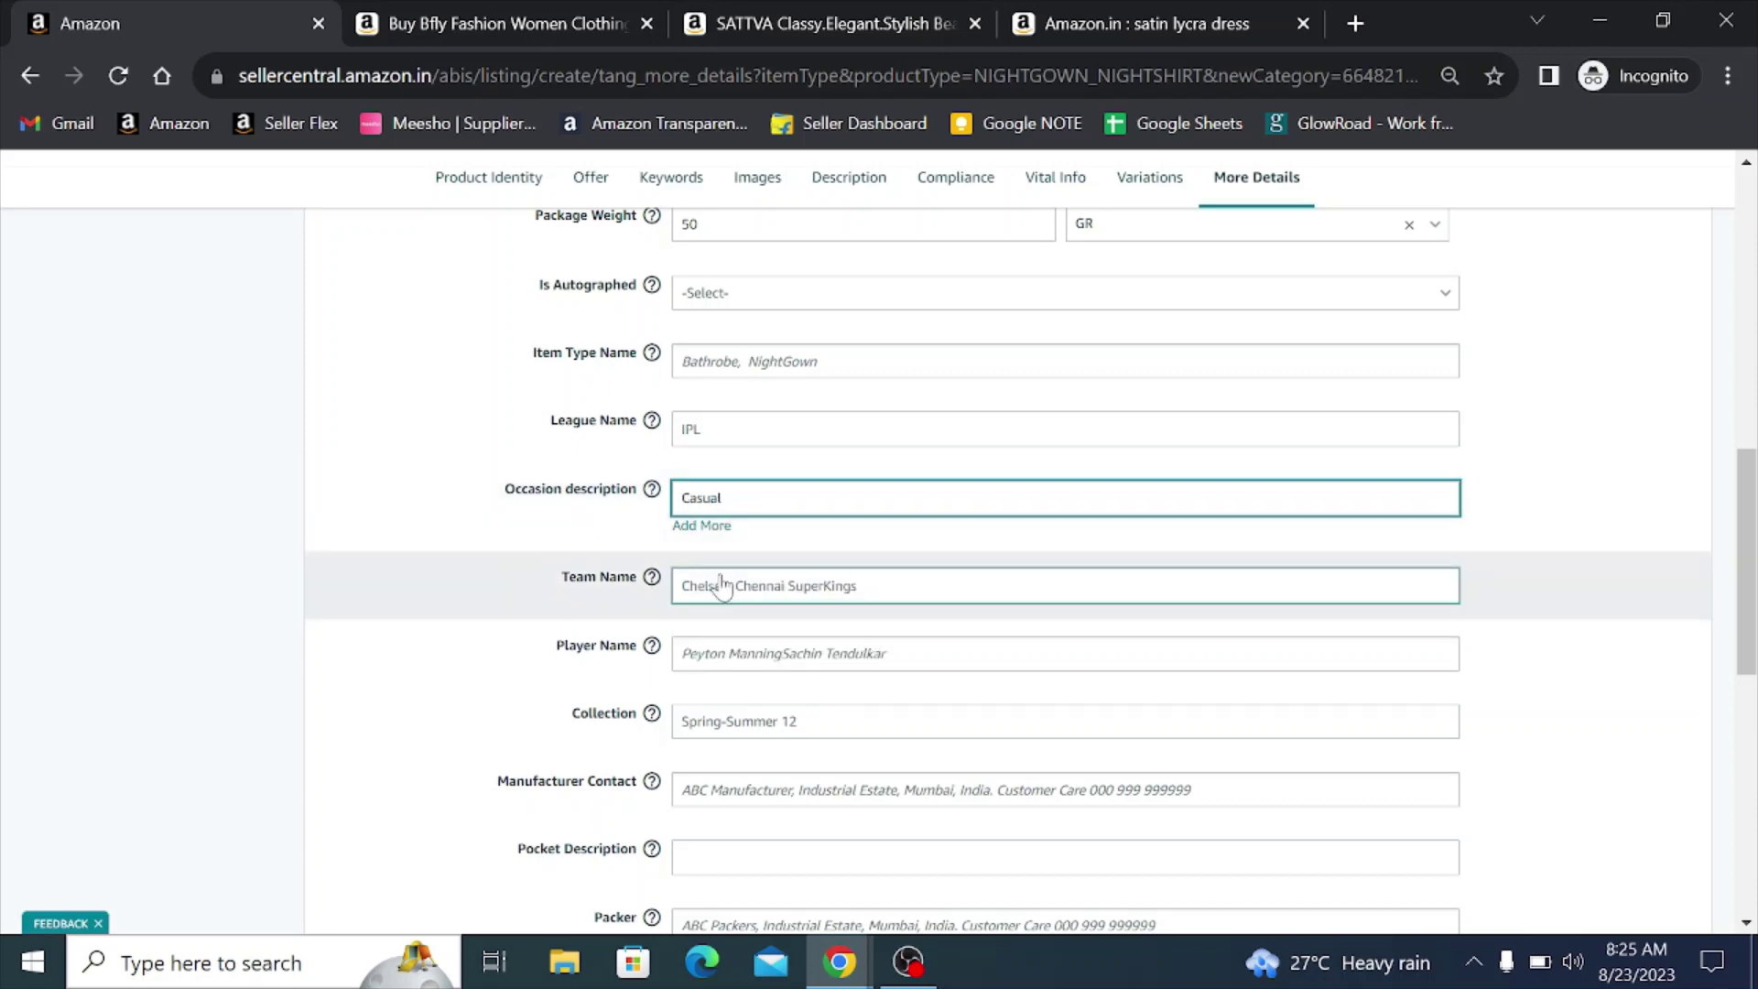
scroll(659, 549, up, 1)
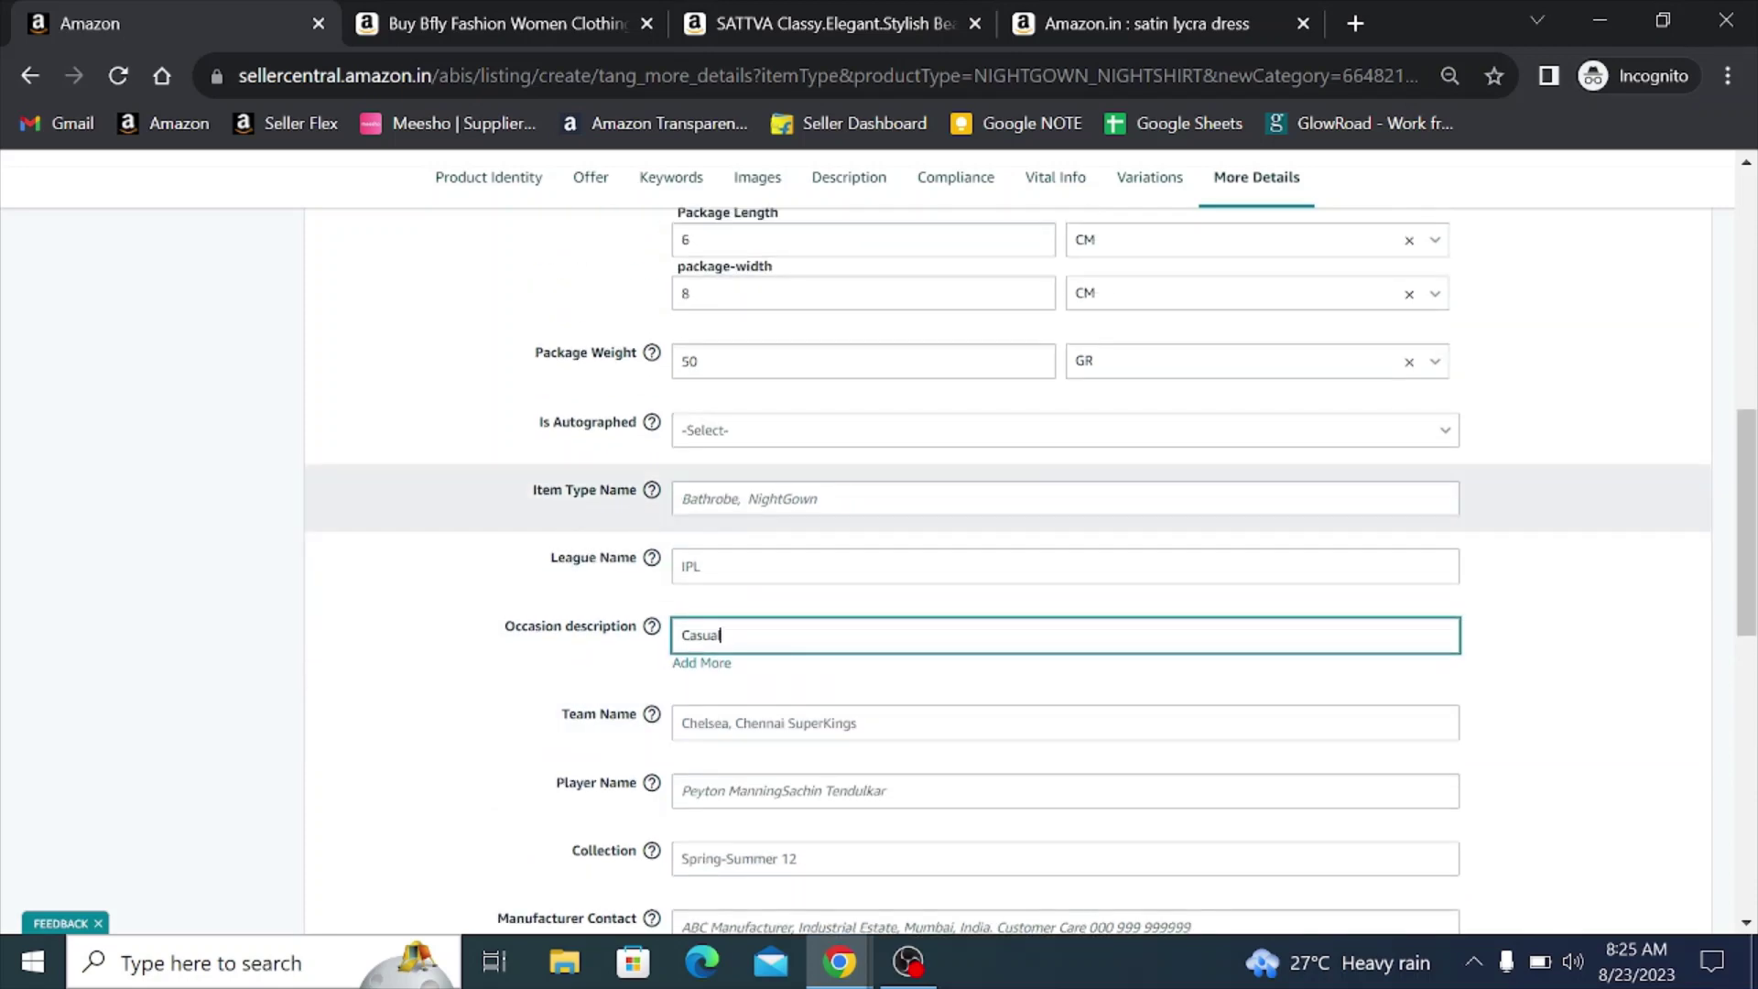
click(682, 498)
text(N)
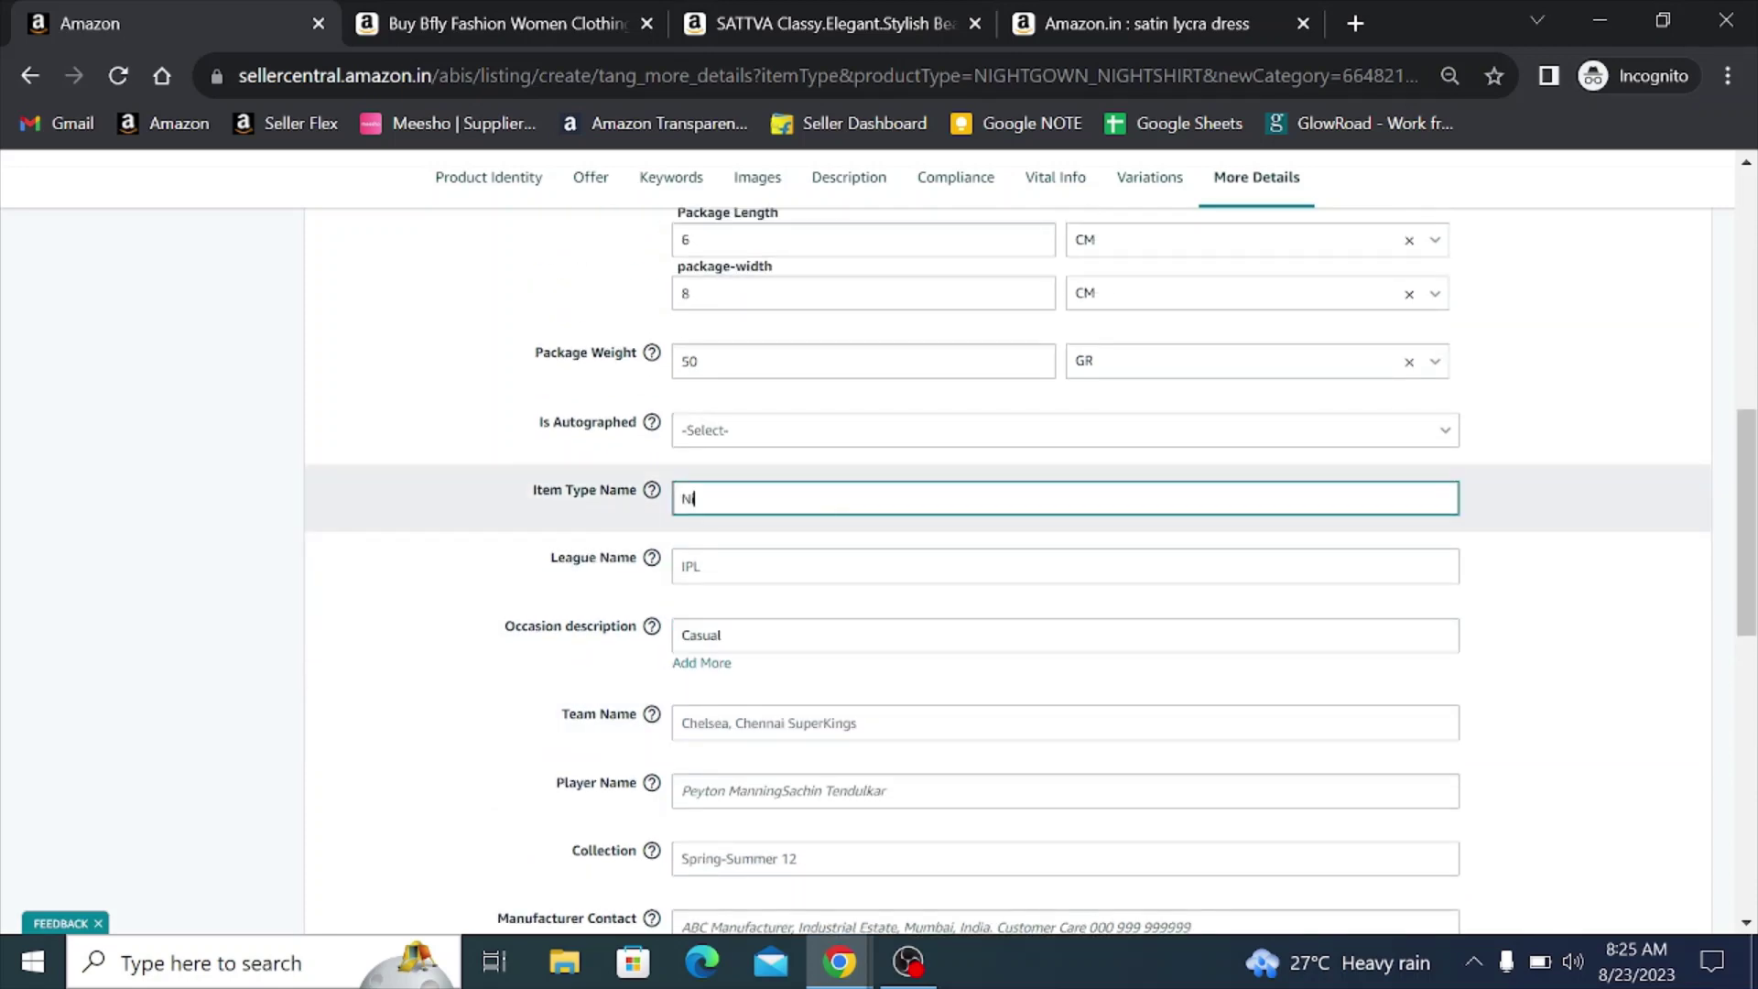
text(ight Dress)
scroll(733, 529, down, 3)
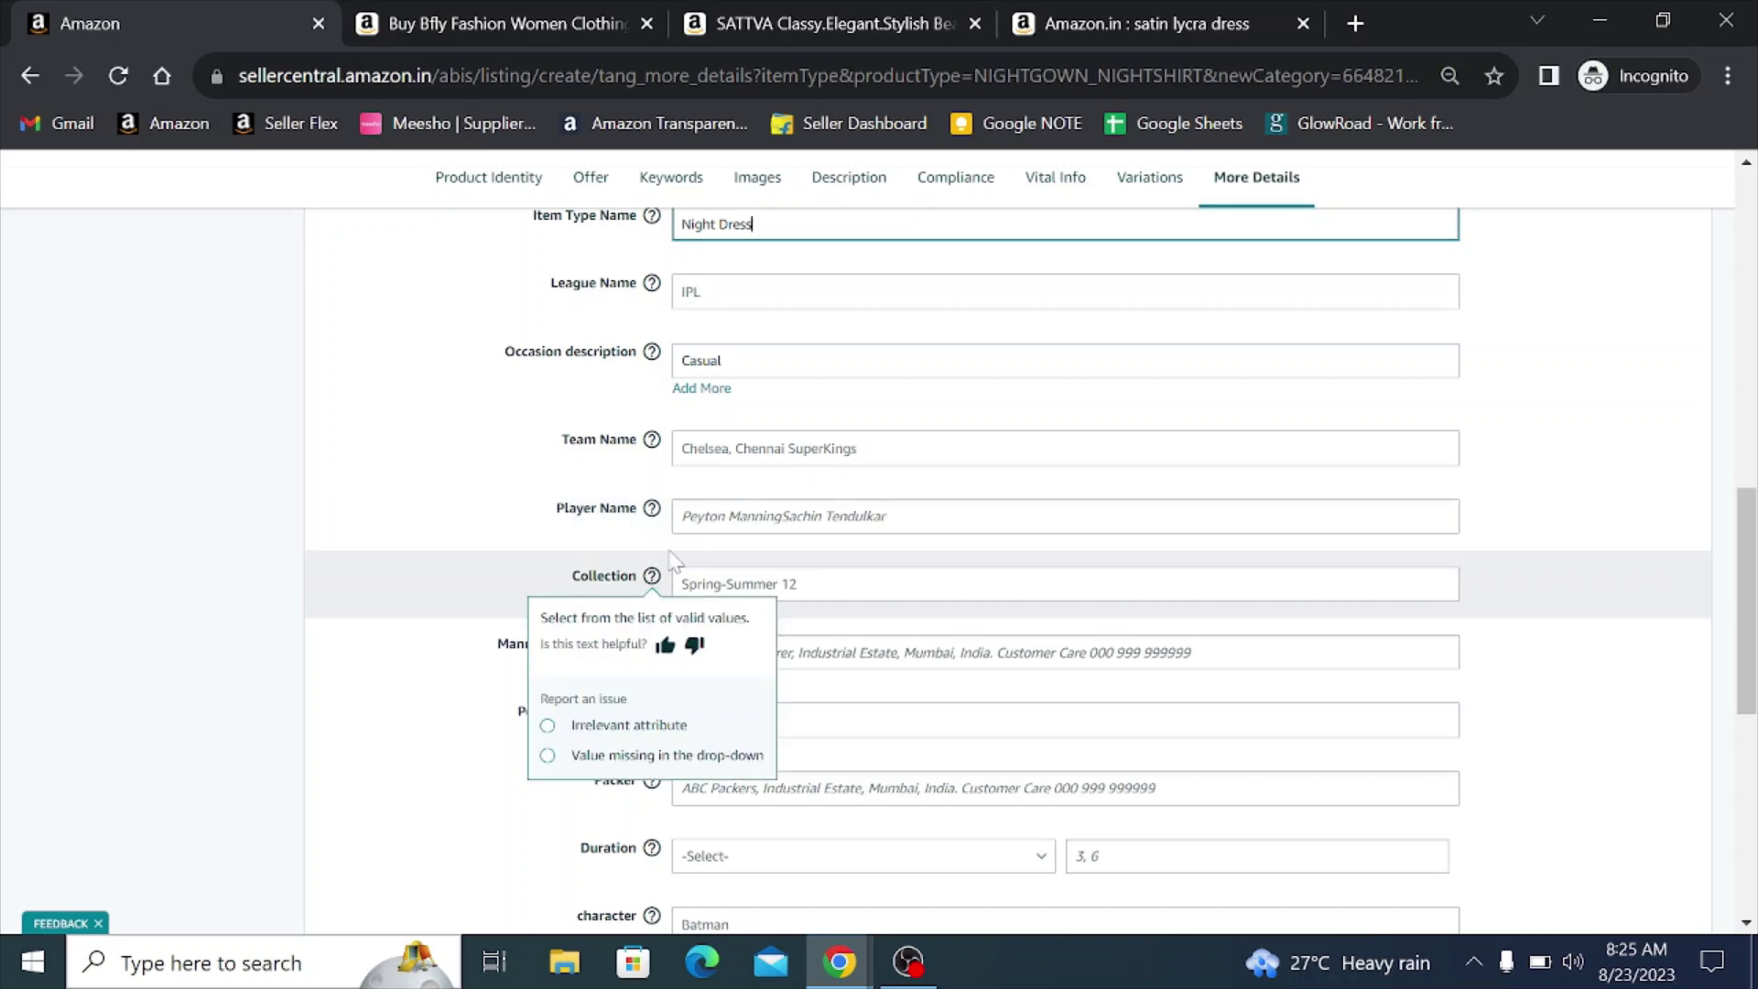
scroll(836, 564, down, 1)
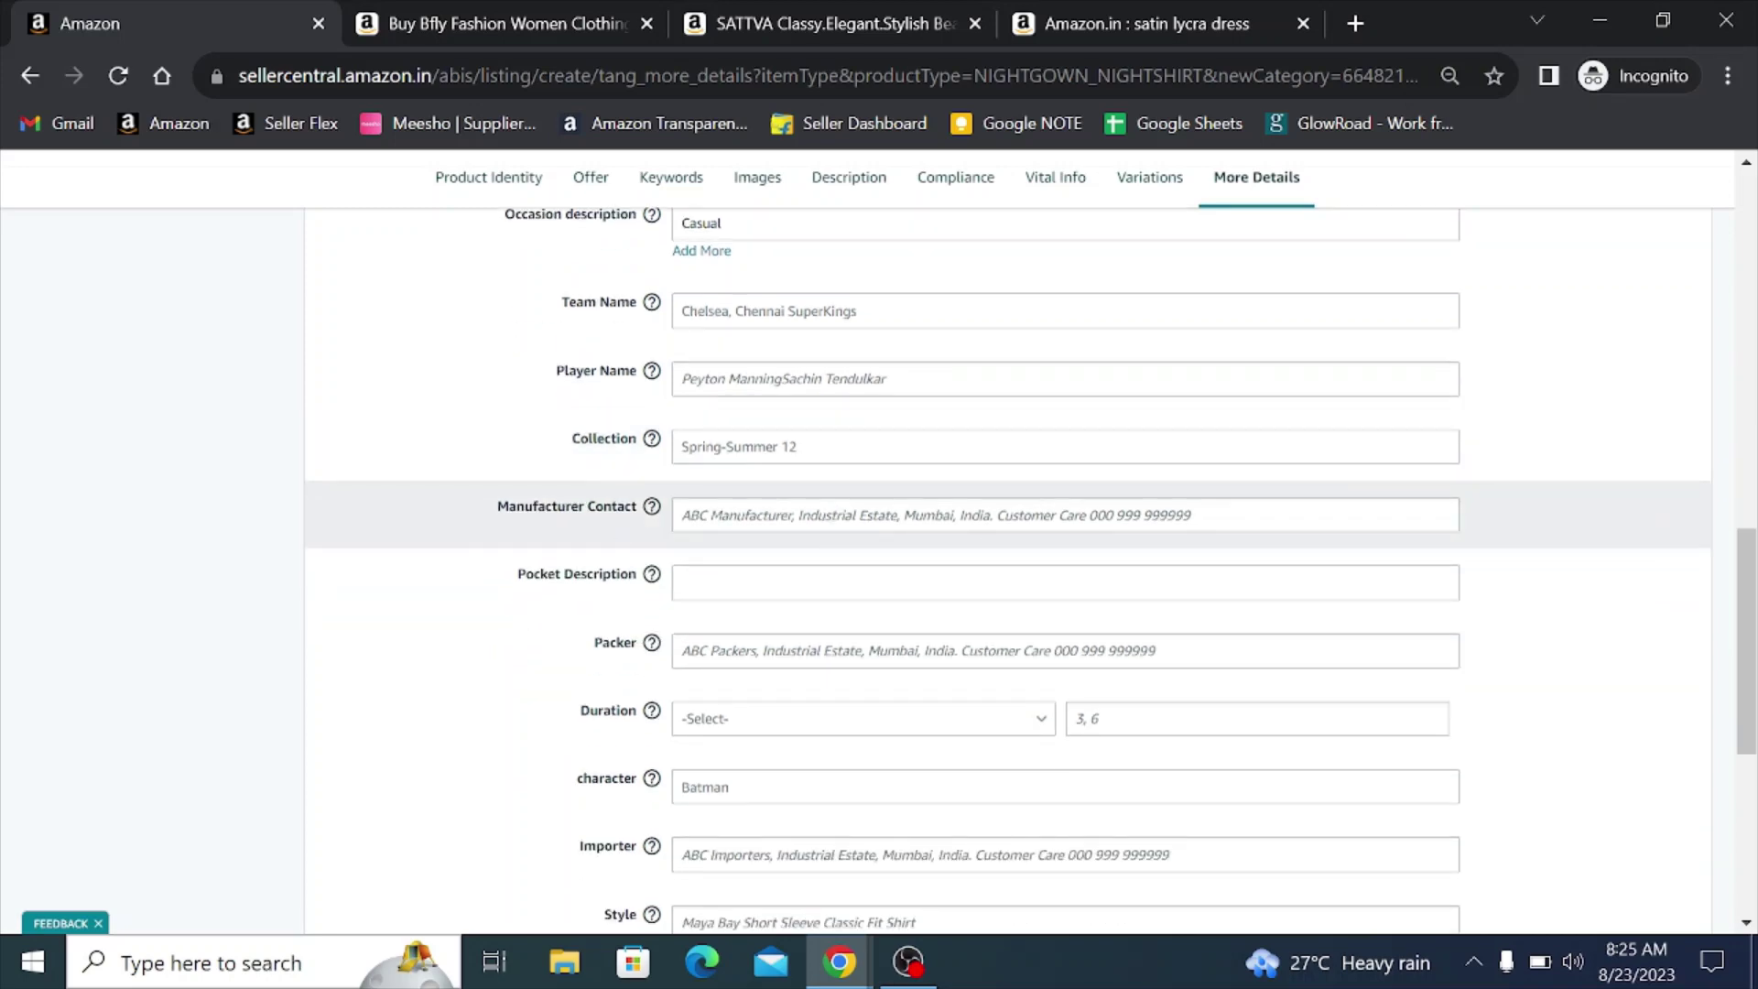
- Type the manufacturer's postal address into the Manufacturer Contact field
click(820, 516)
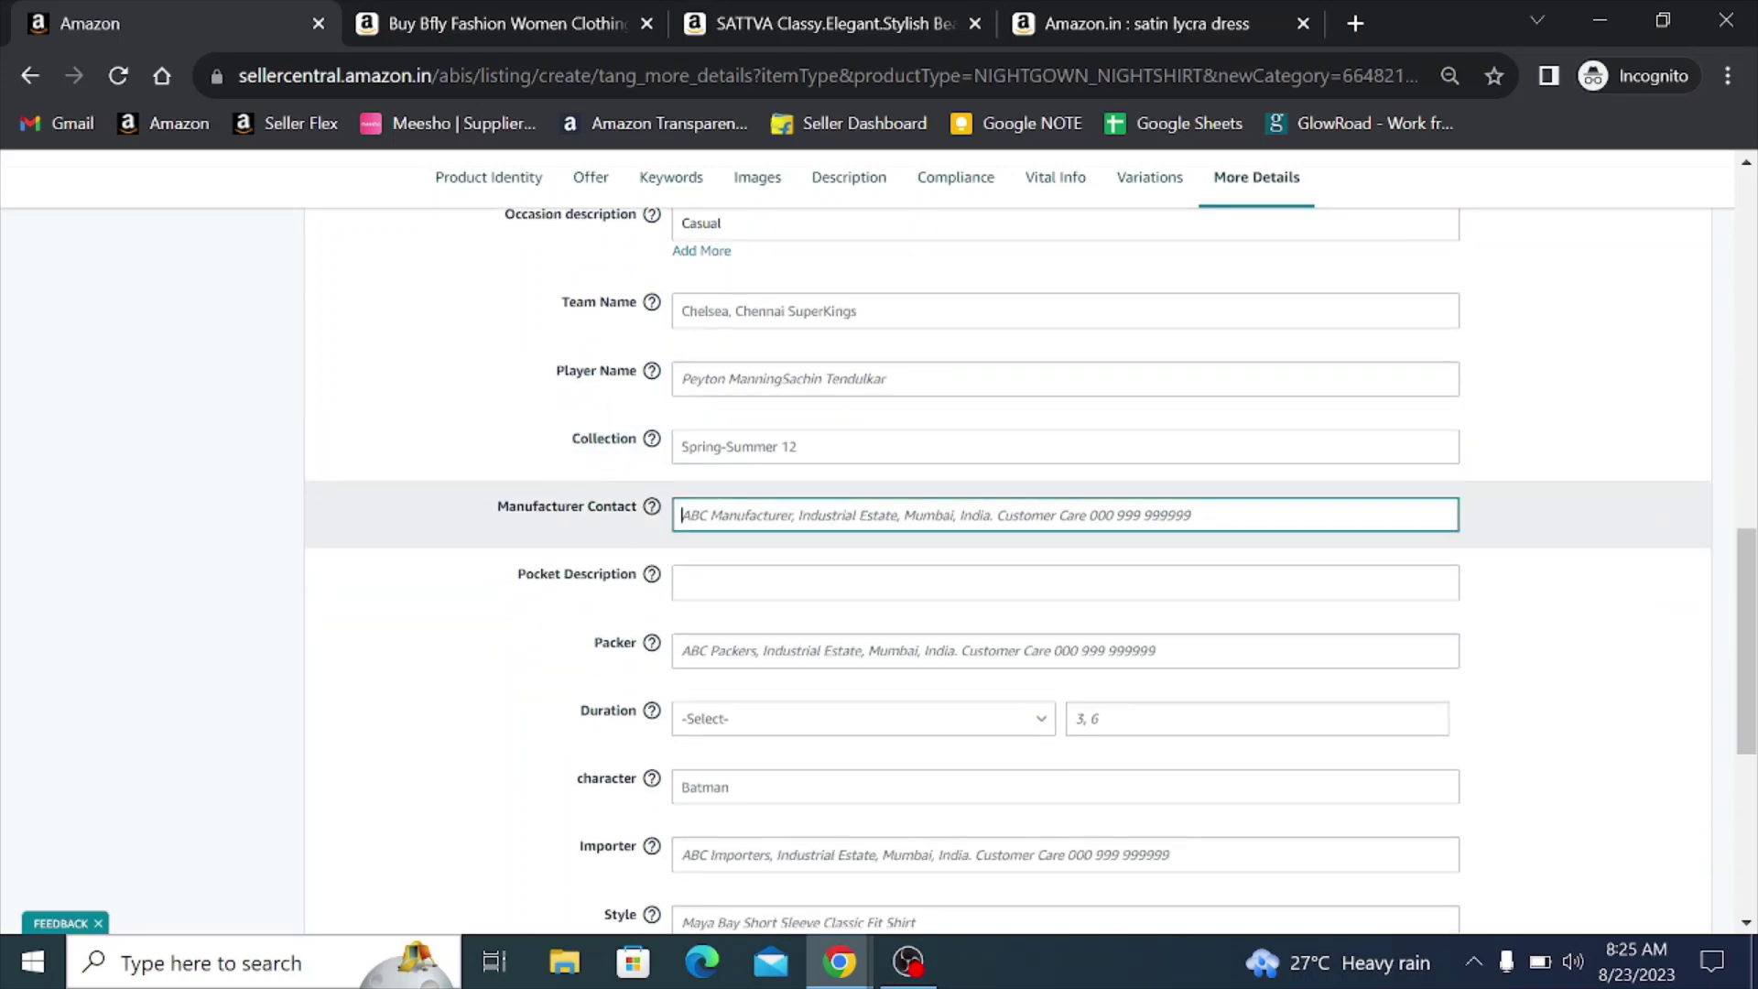
text(ho)
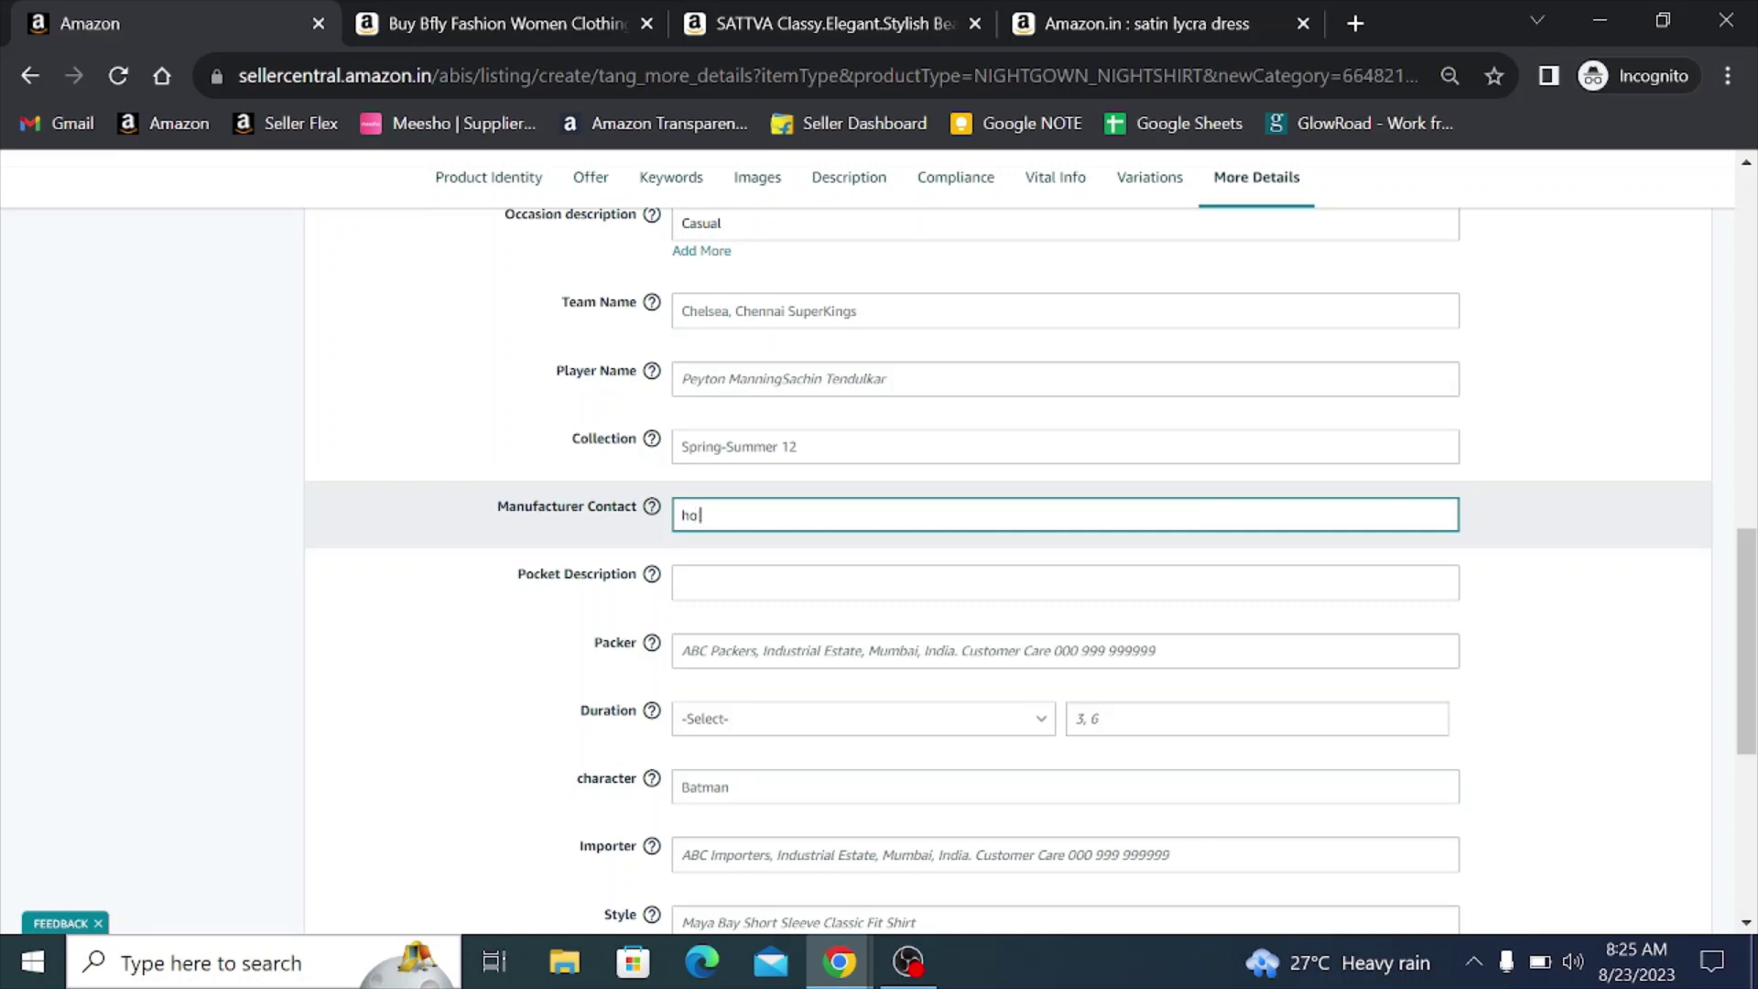
text( No)
key(BackSpace)
key(BackSpace)
key(BackSpace)
key(BackSpace)
key(BackSpace)
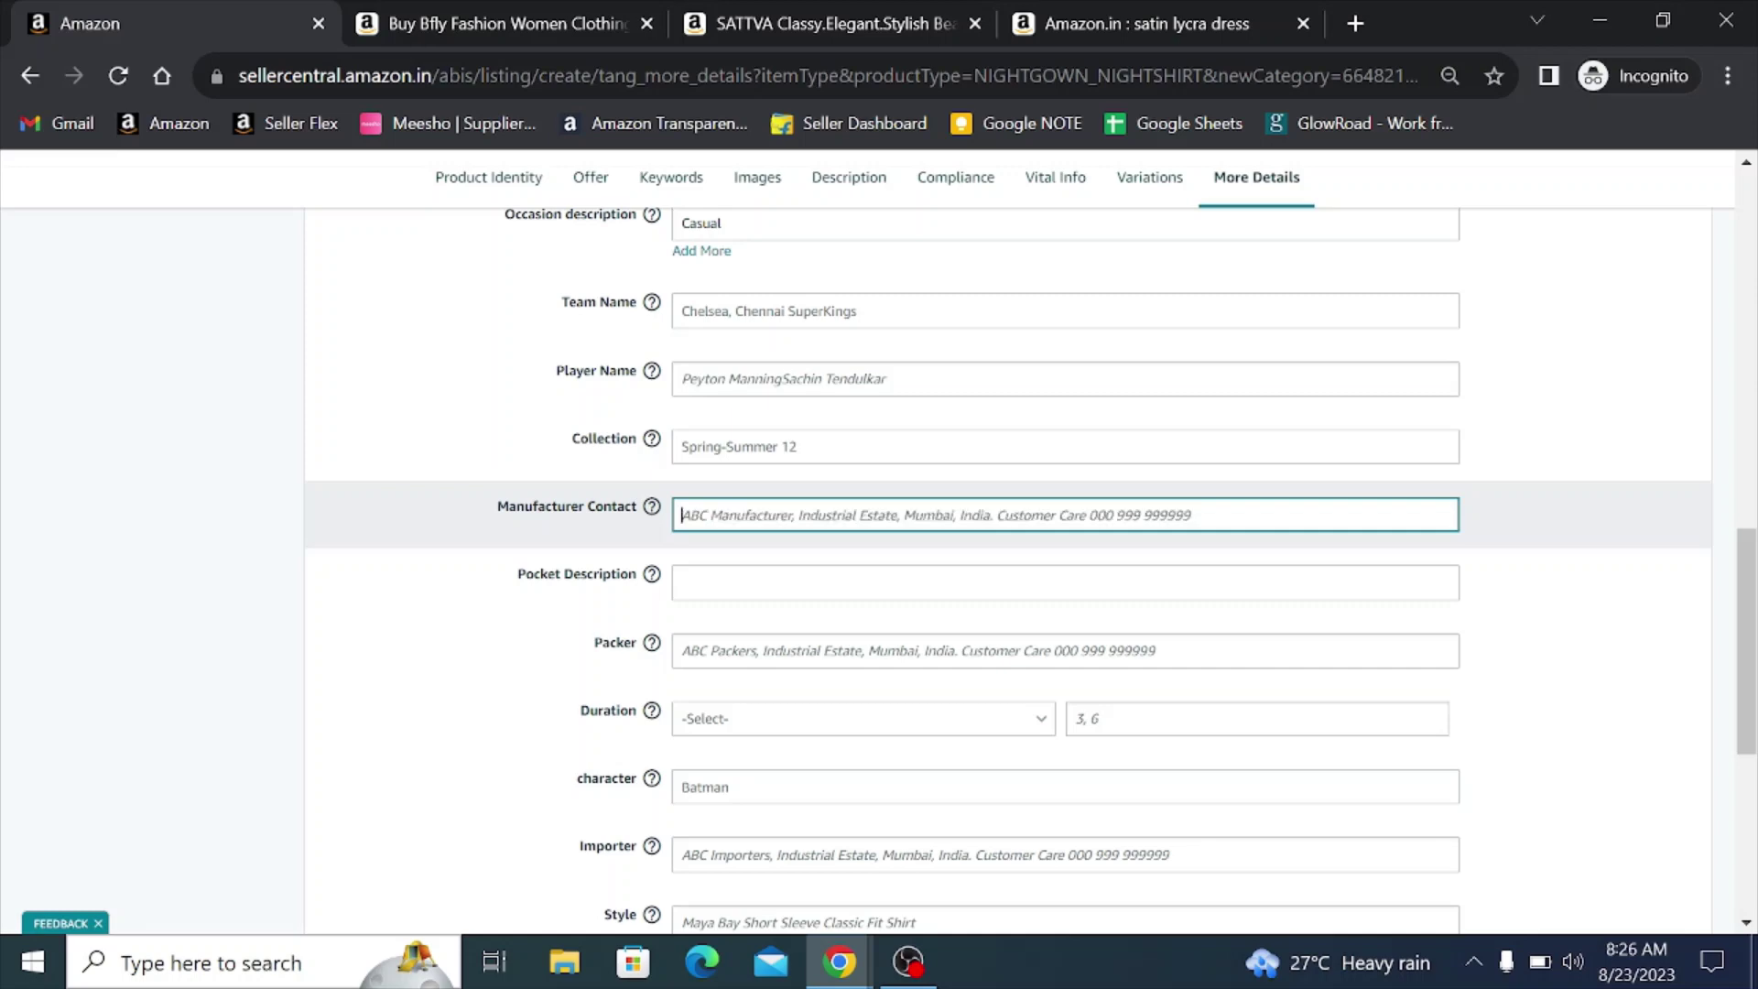
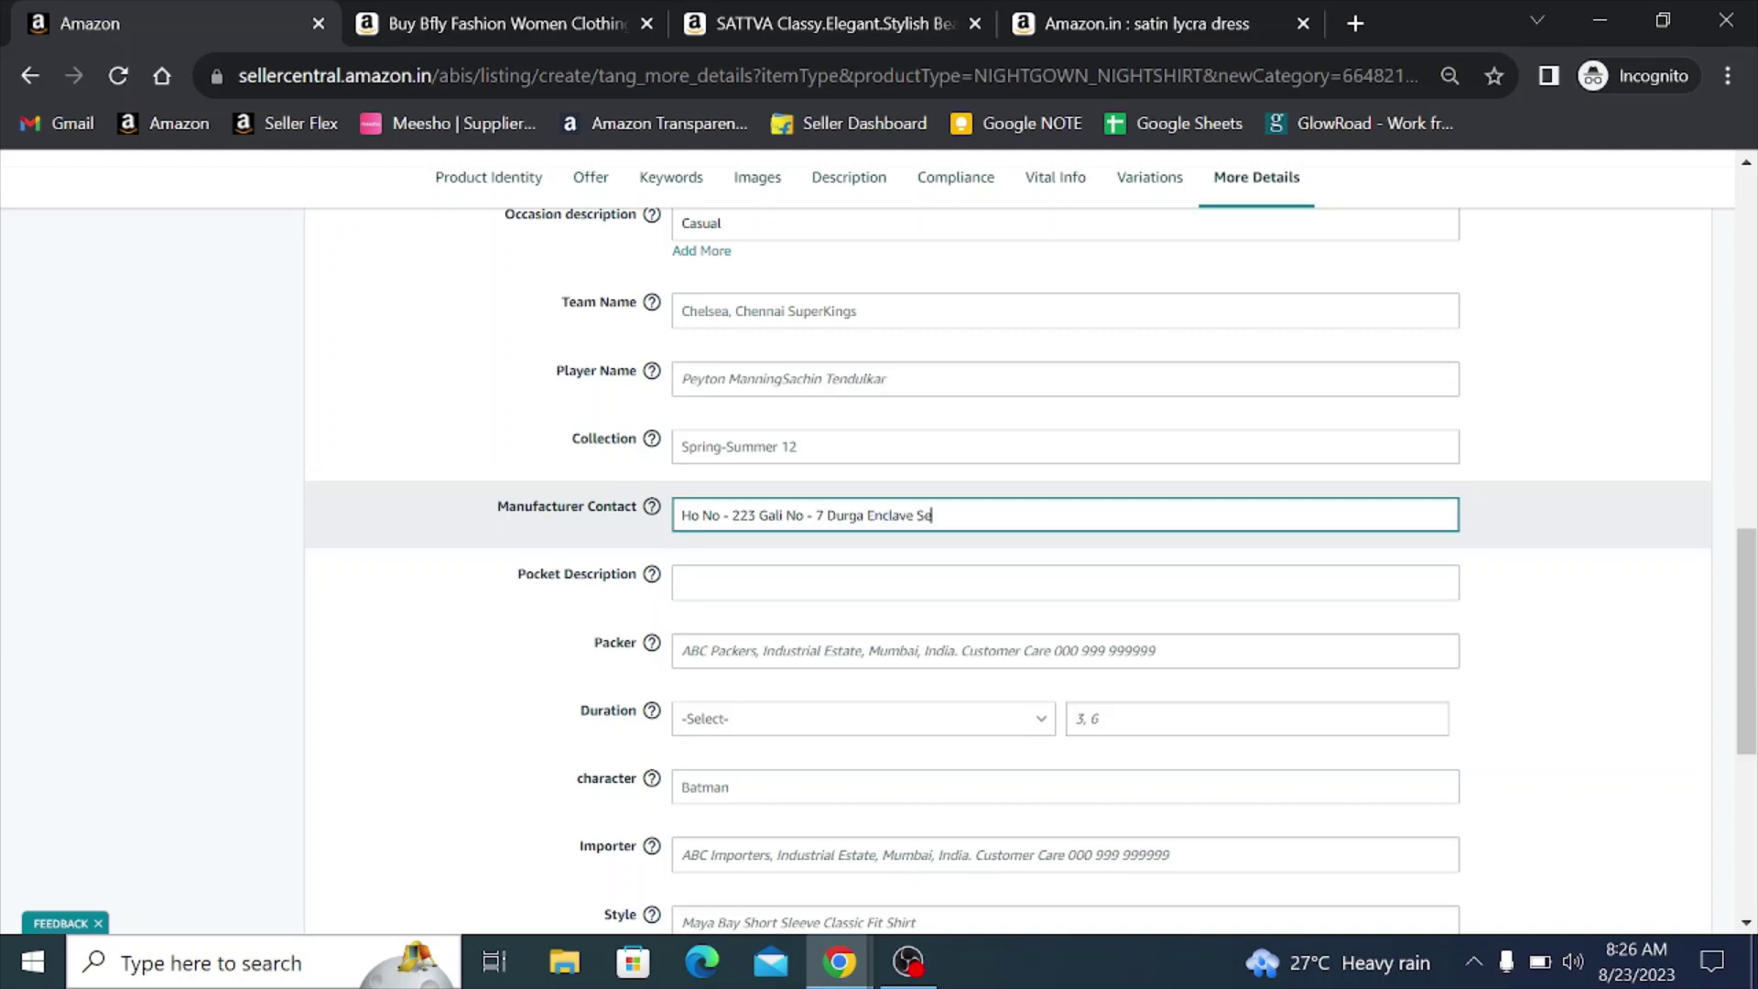
- Copy the same address into the Packer field
key(ctrl+a)
key(ctrl+c)
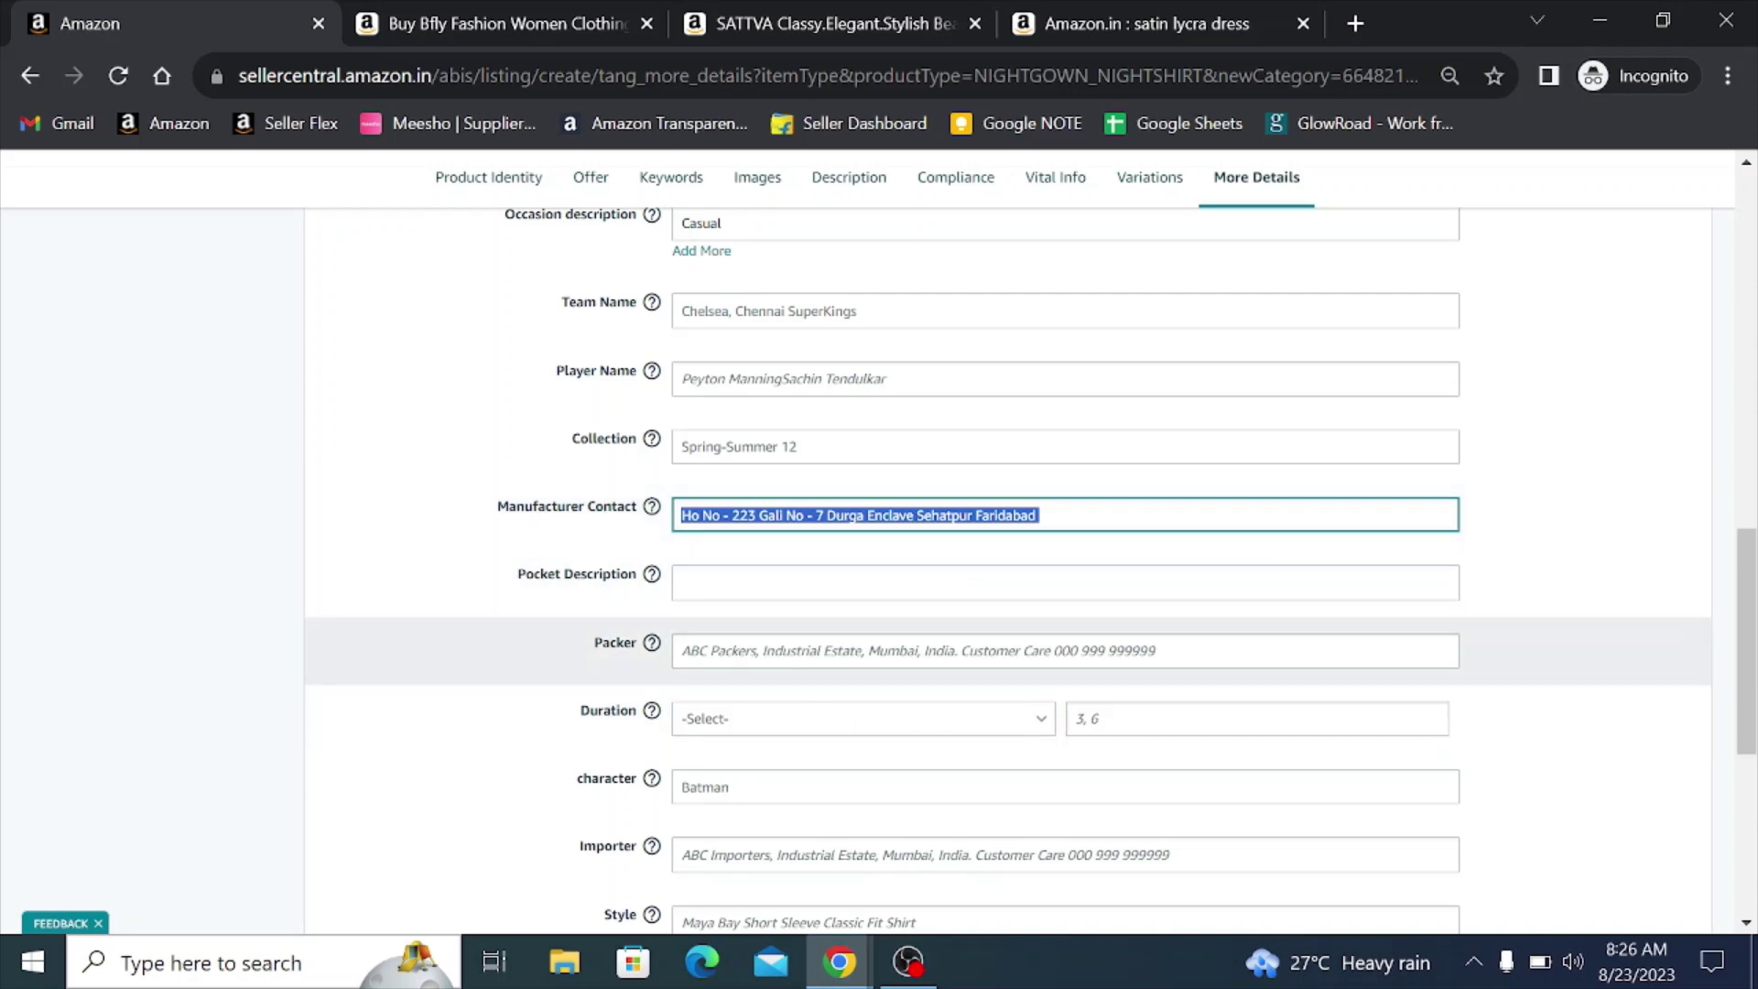
click(805, 651)
key(ctrl+v)
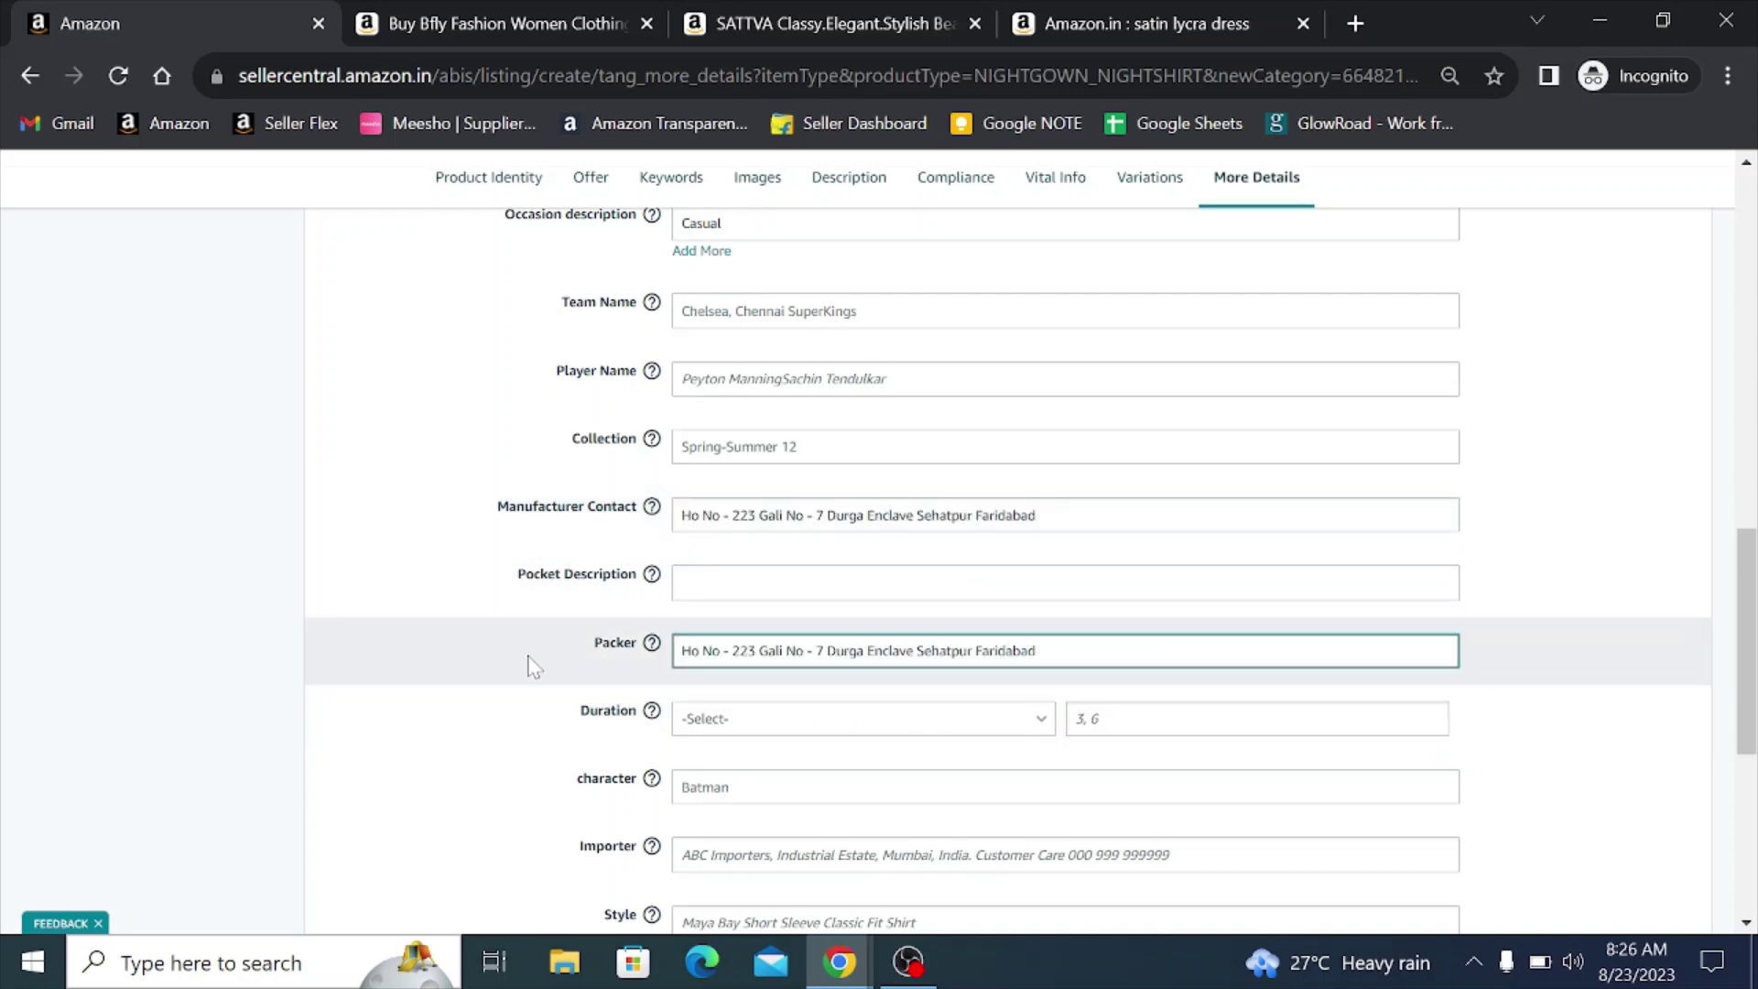
click(526, 656)
scroll(506, 646, down, 2)
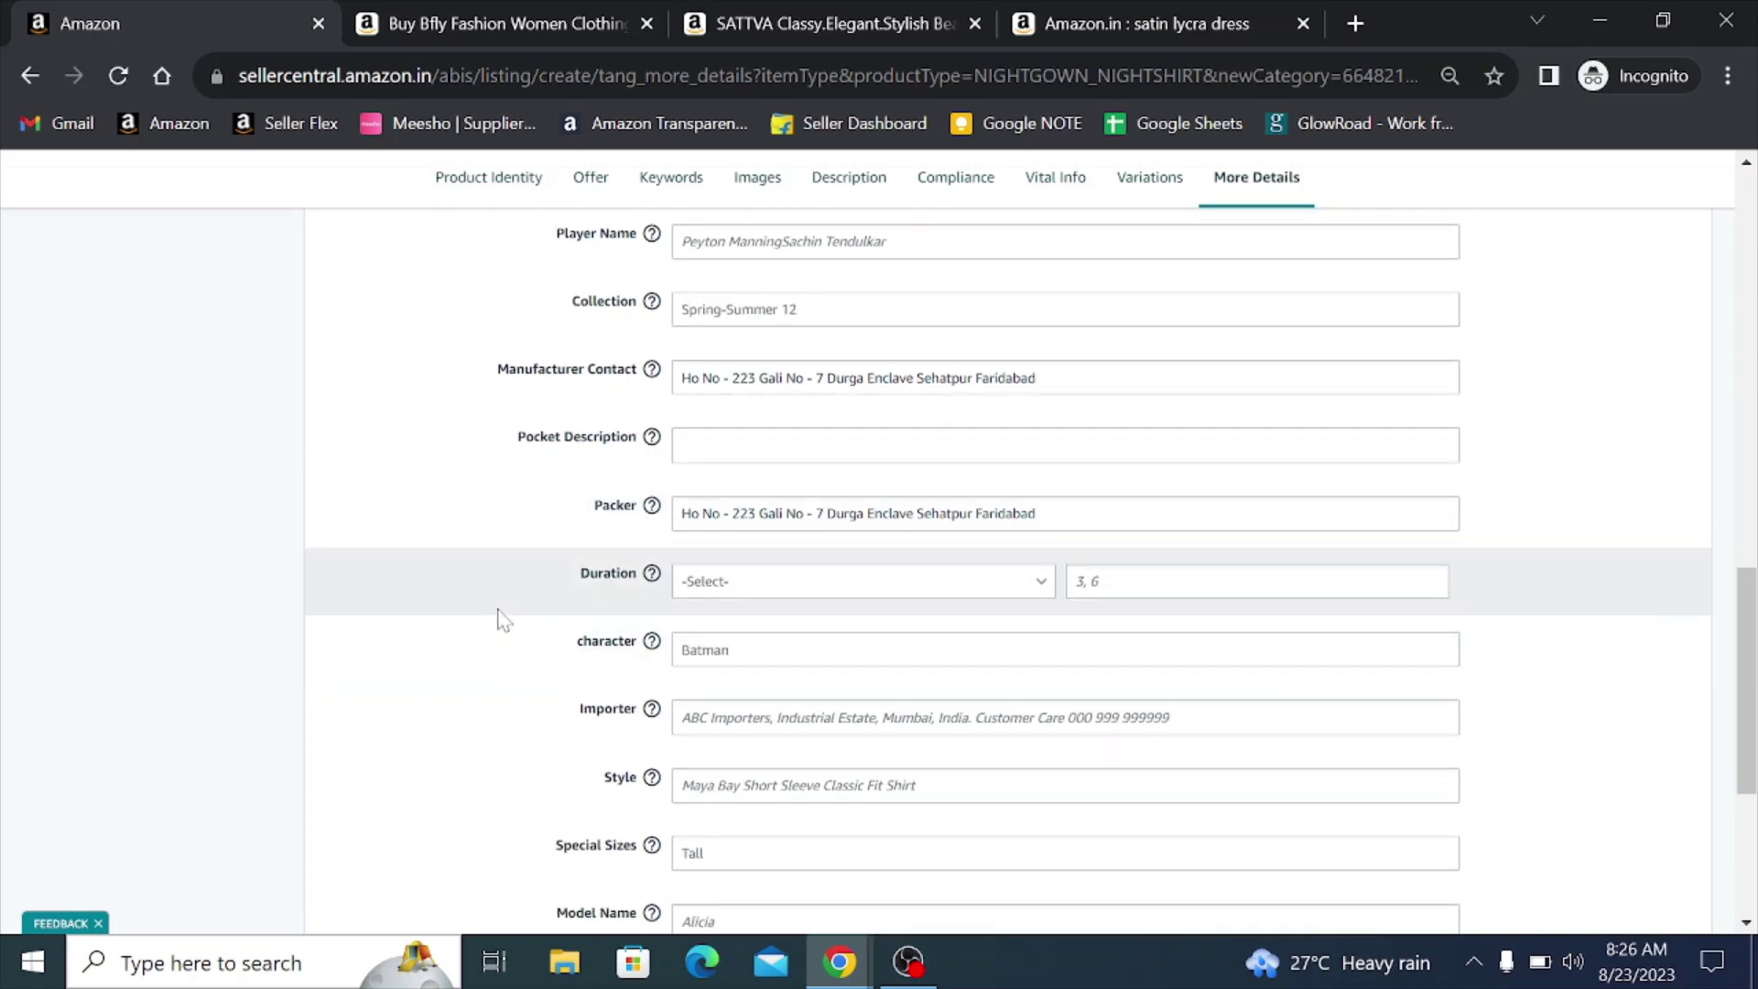
scroll(499, 618, down, 3)
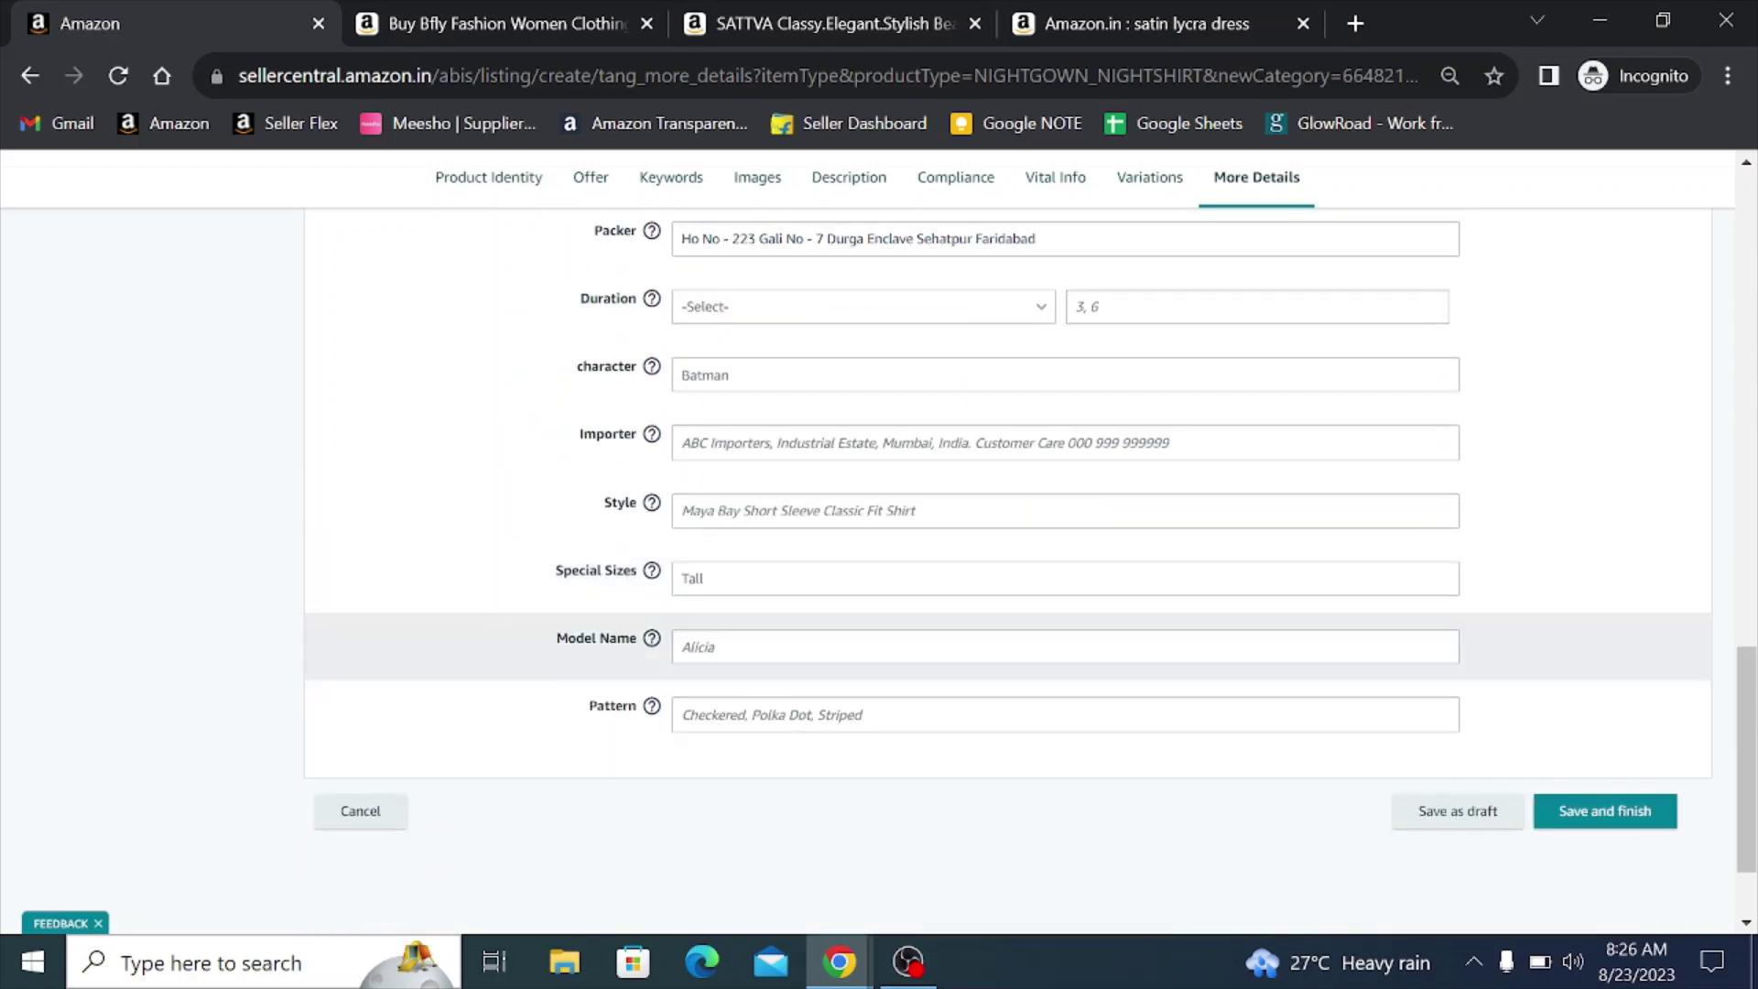
click(774, 714)
text(Solid)
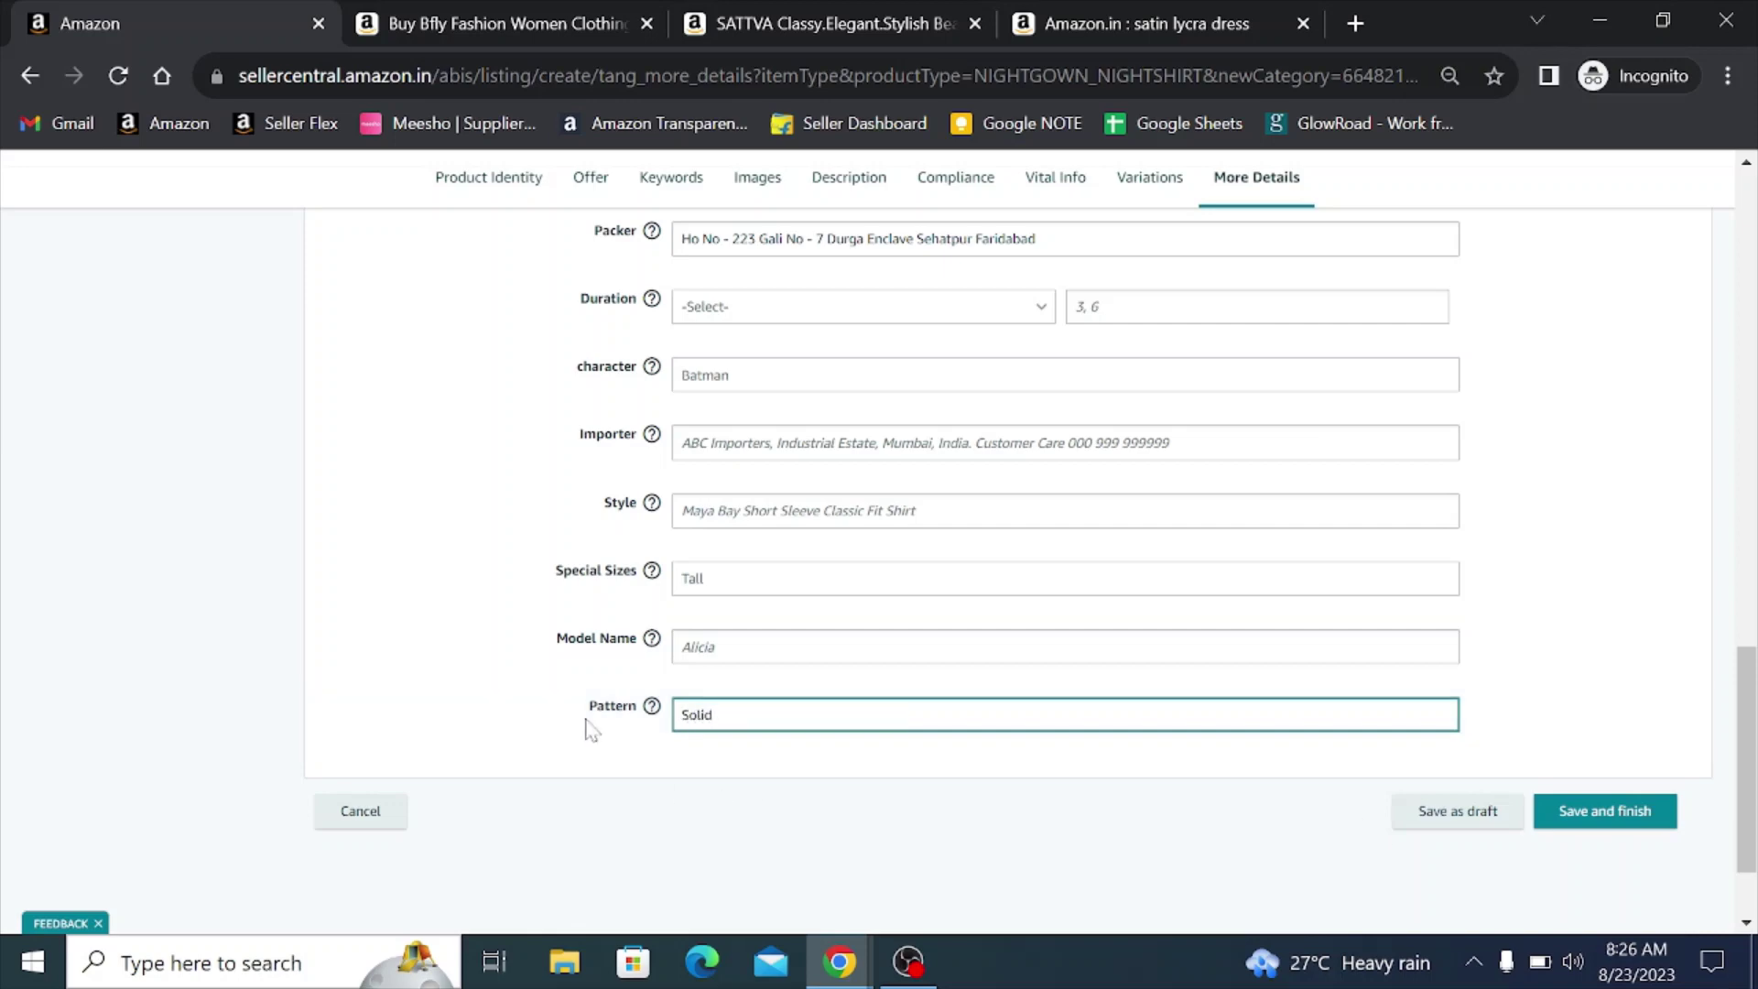
click(687, 585)
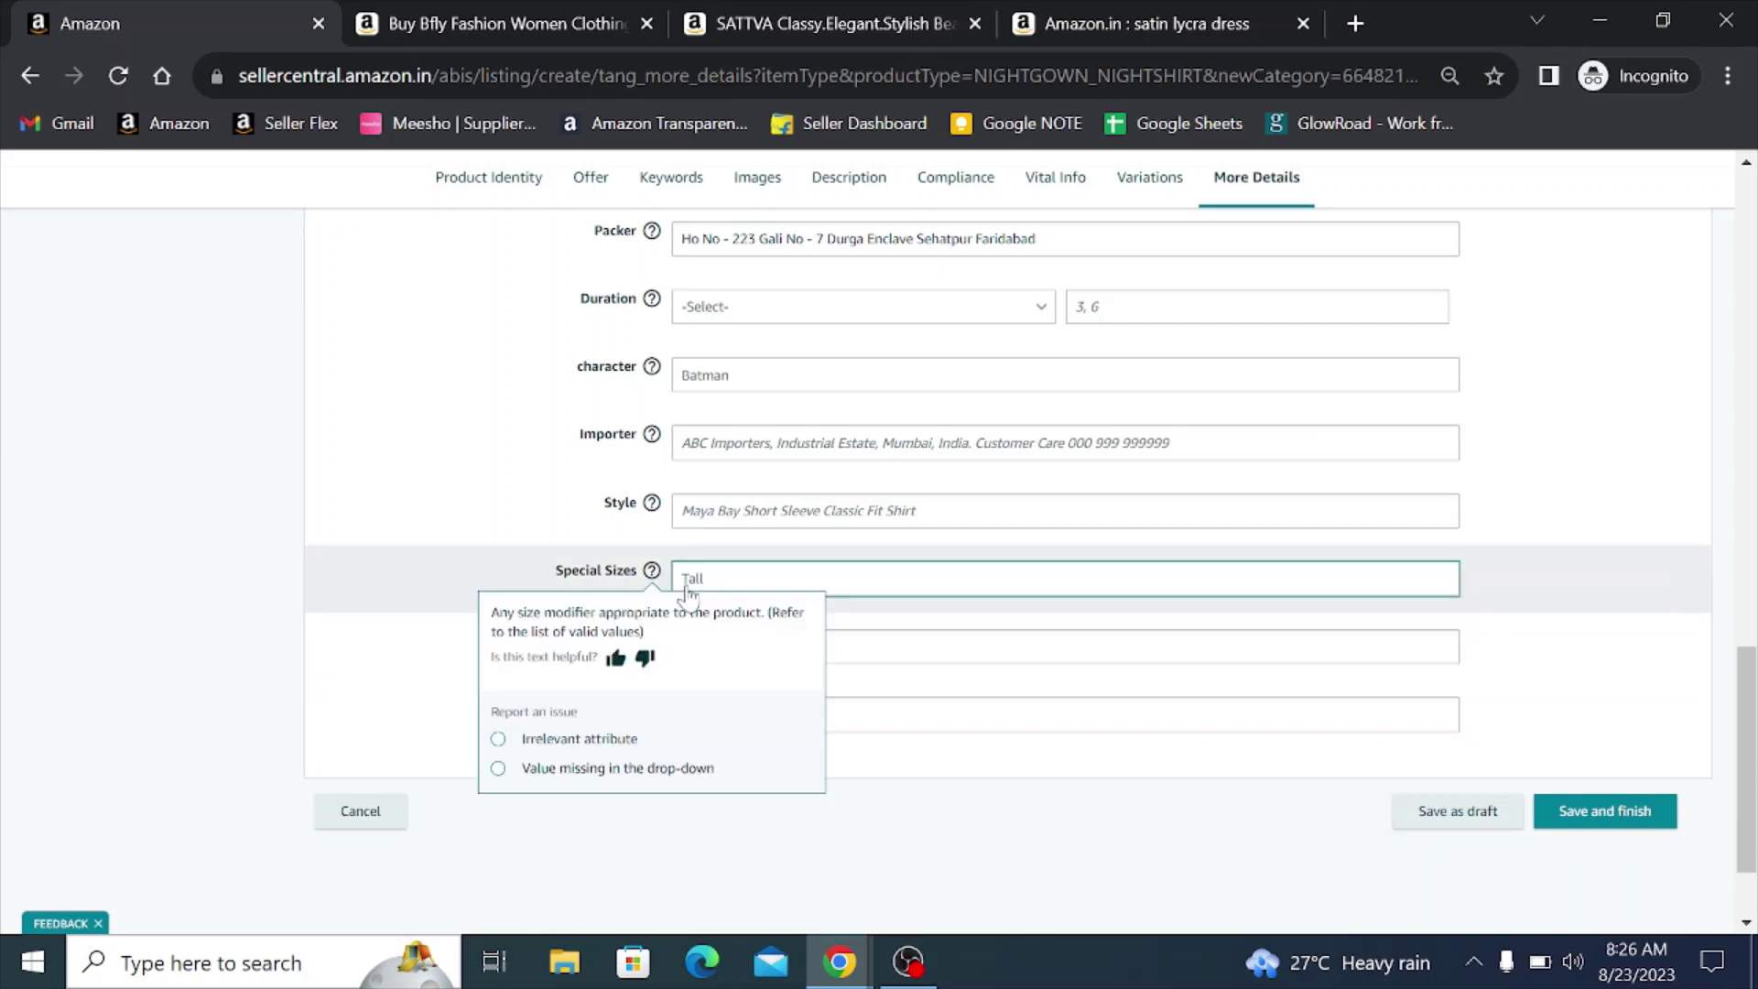
click(688, 510)
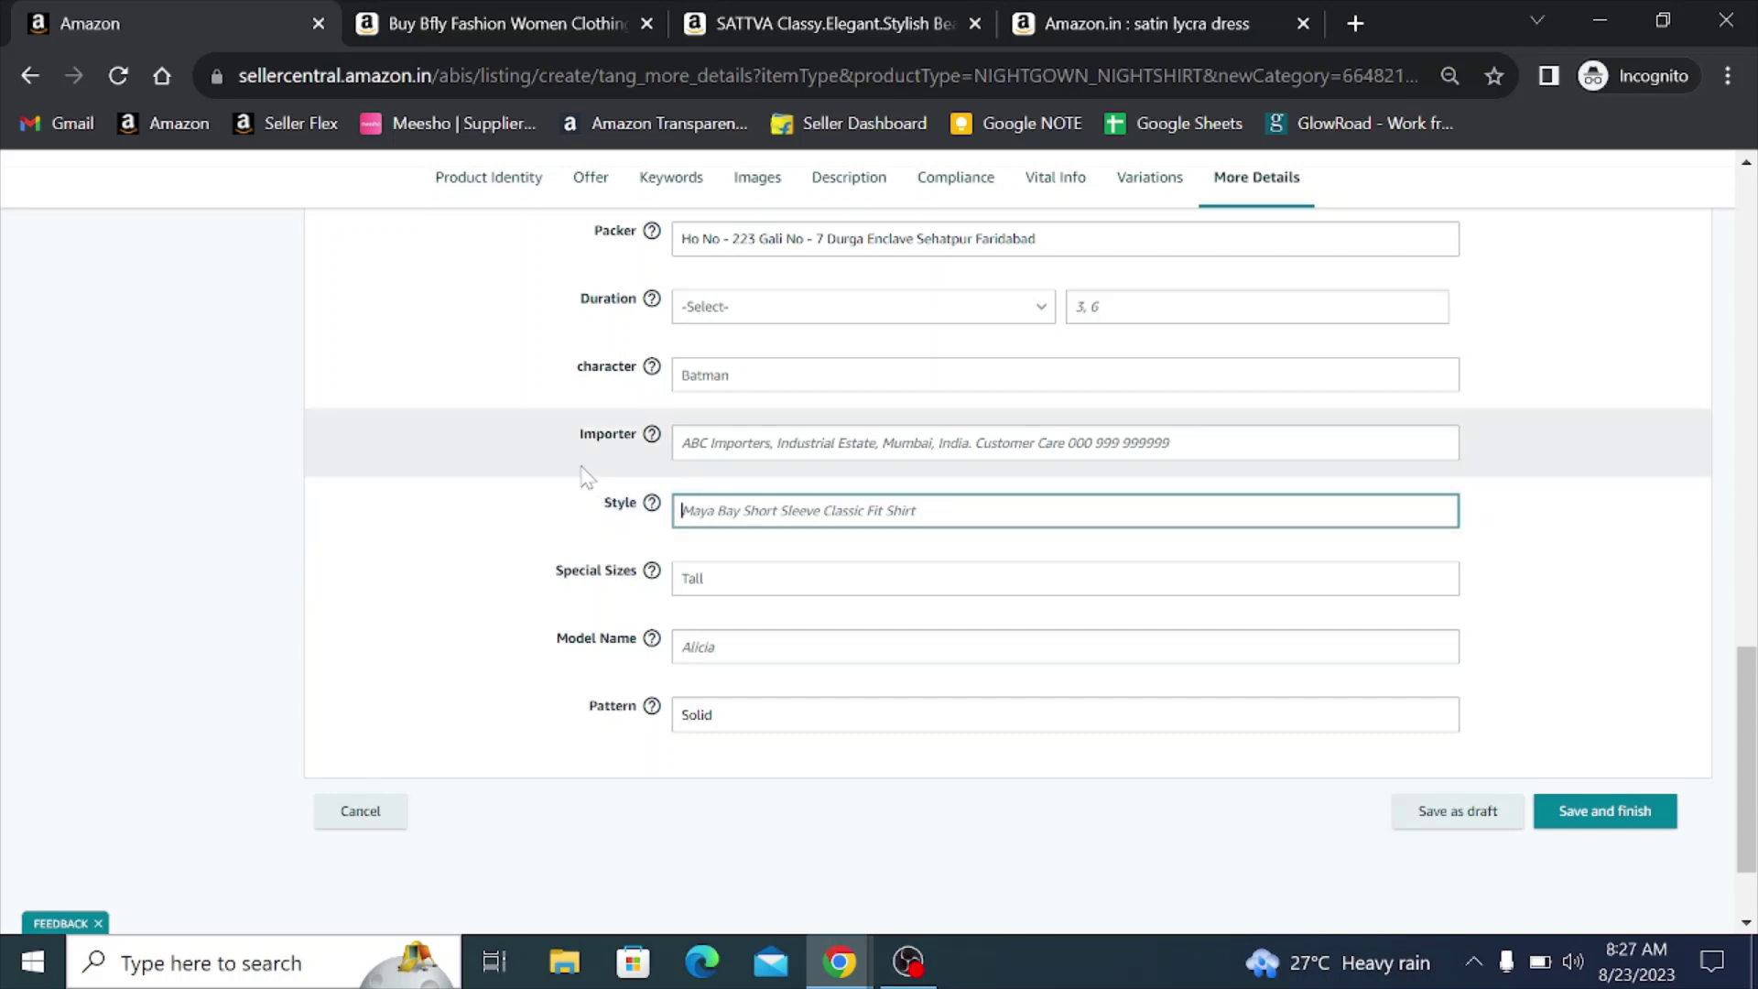
scroll(524, 463, up, 3)
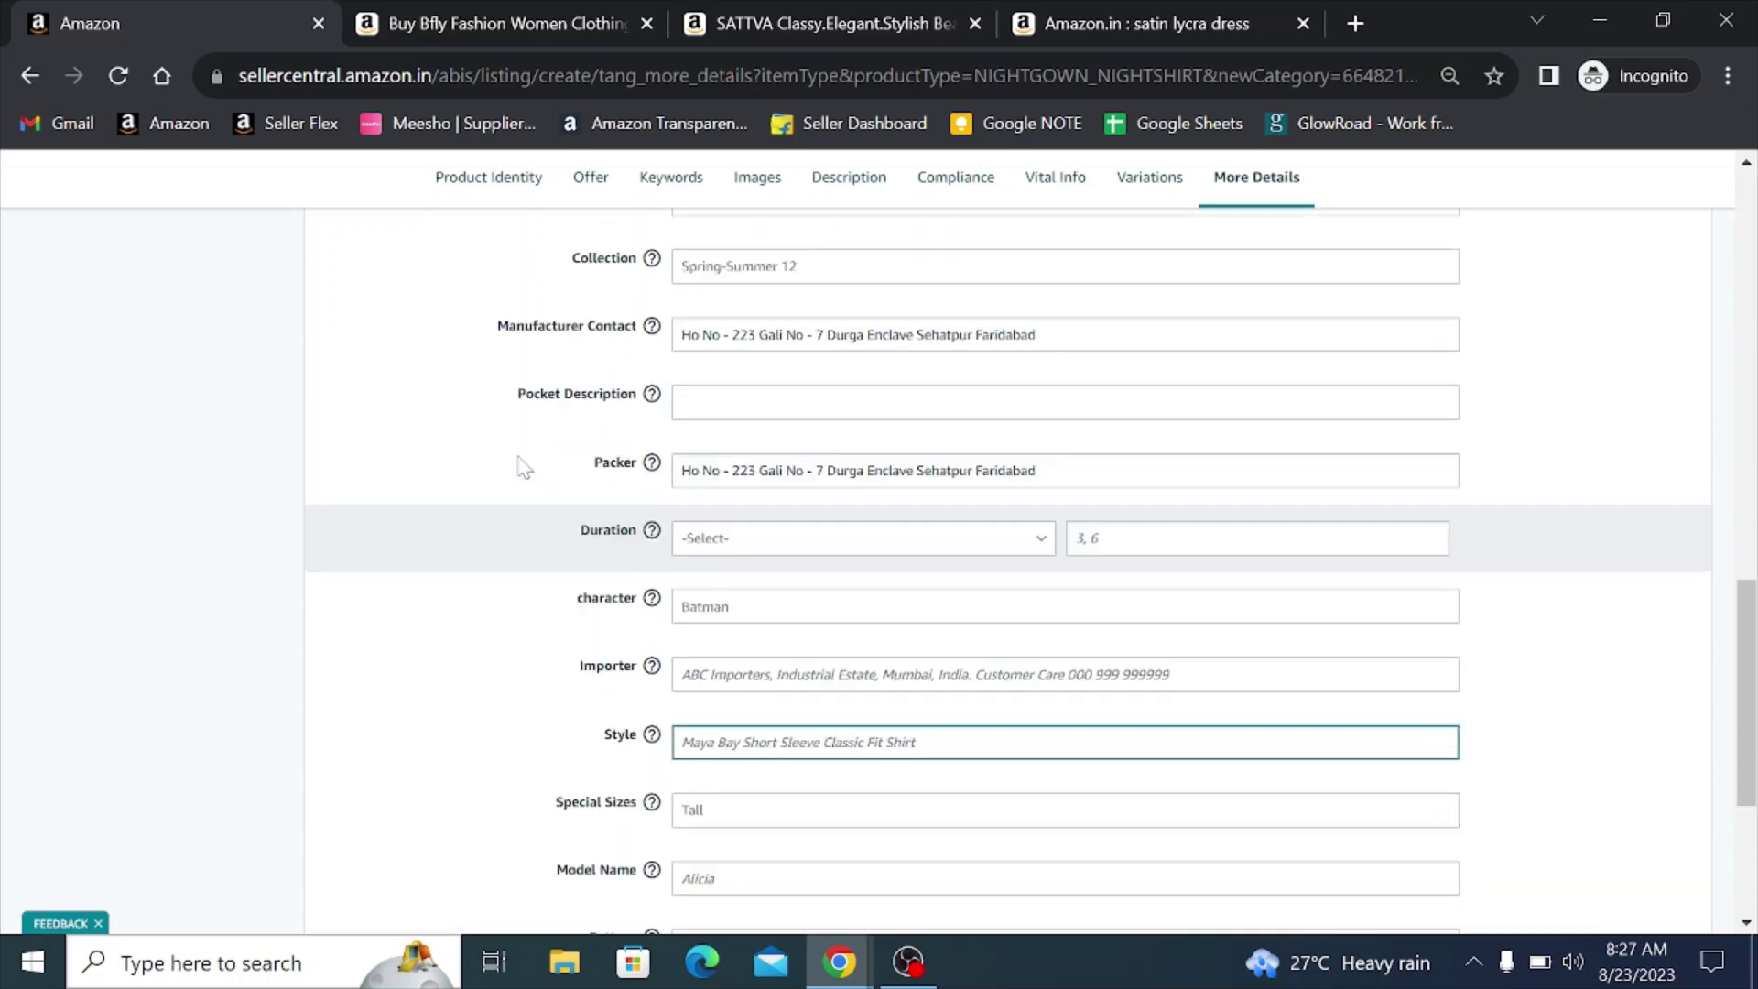
scroll(523, 467, up, 10)
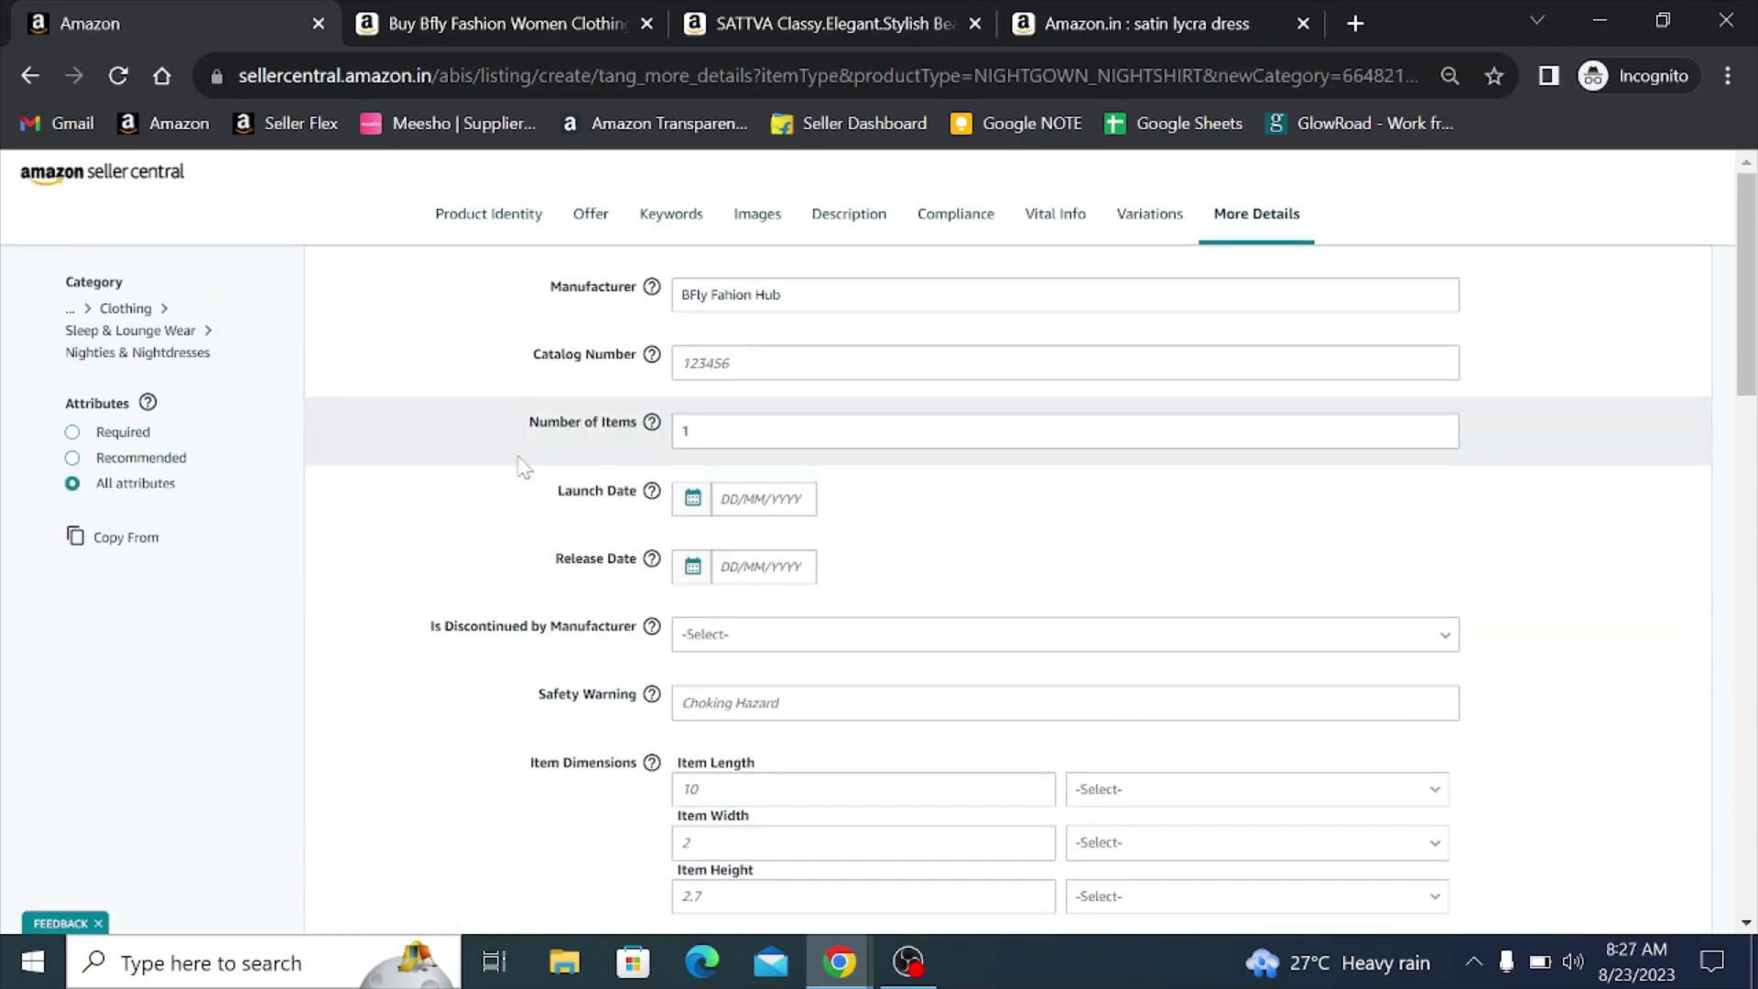
scroll(524, 467, down, 15)
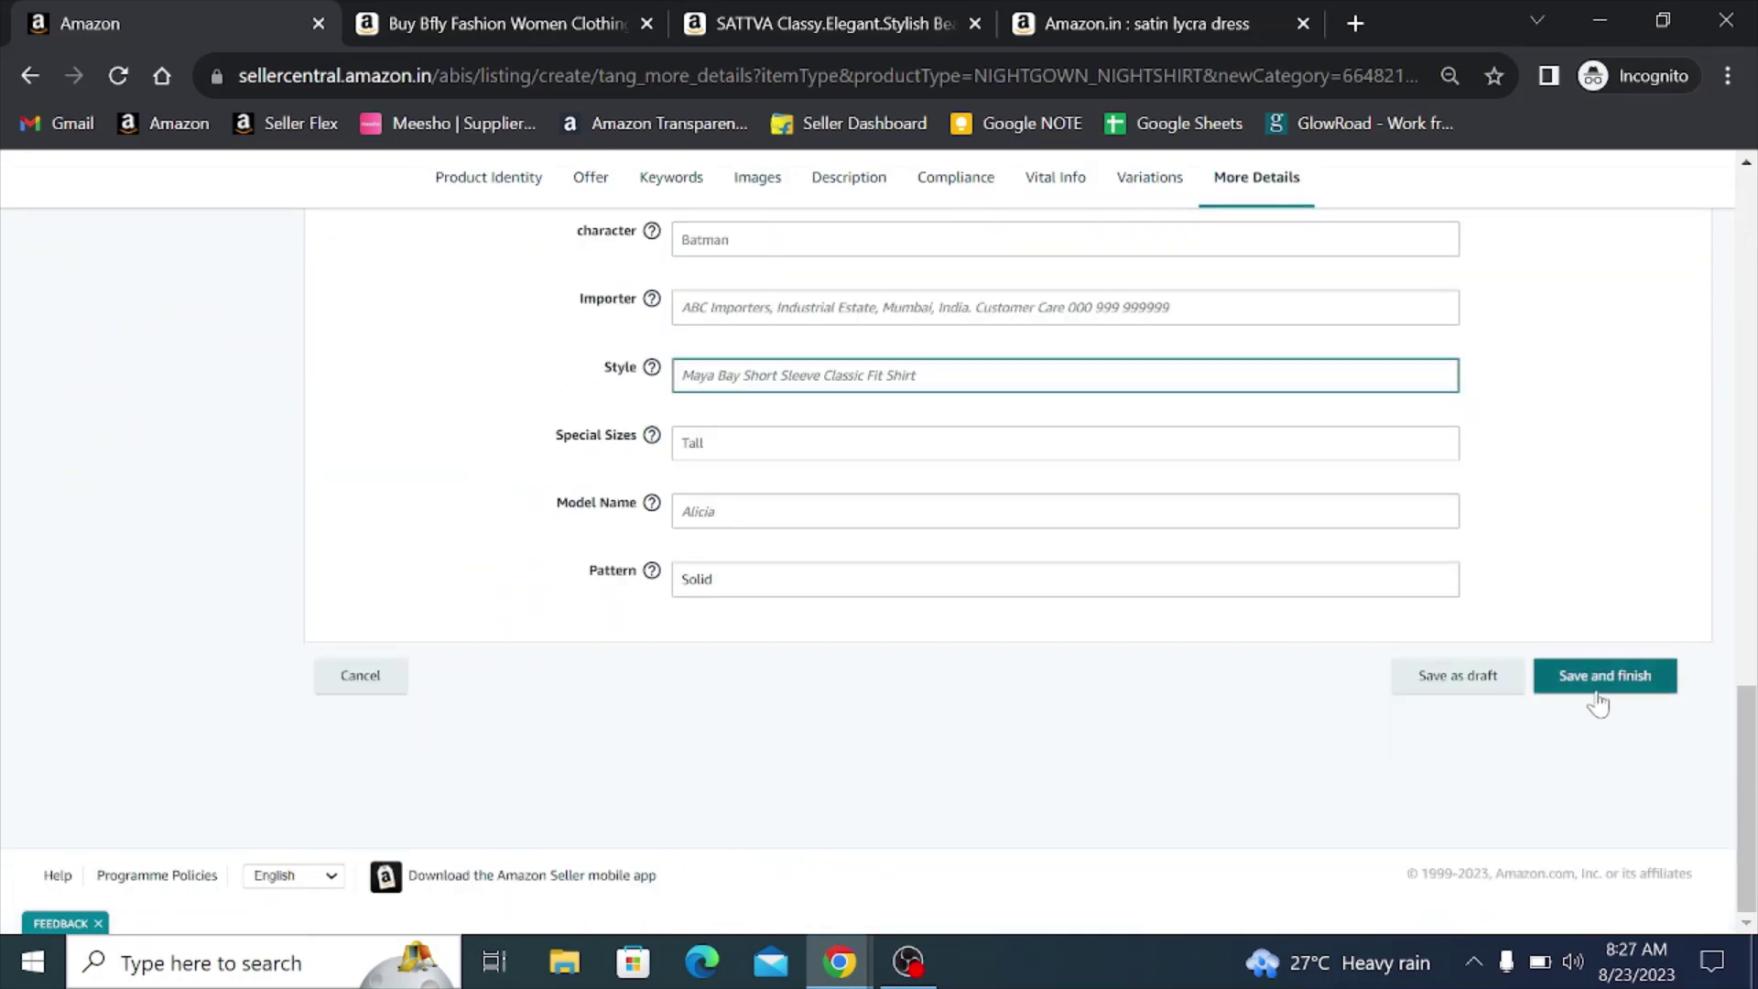
- Save and finish the Top Night Dress listing
click(1594, 694)
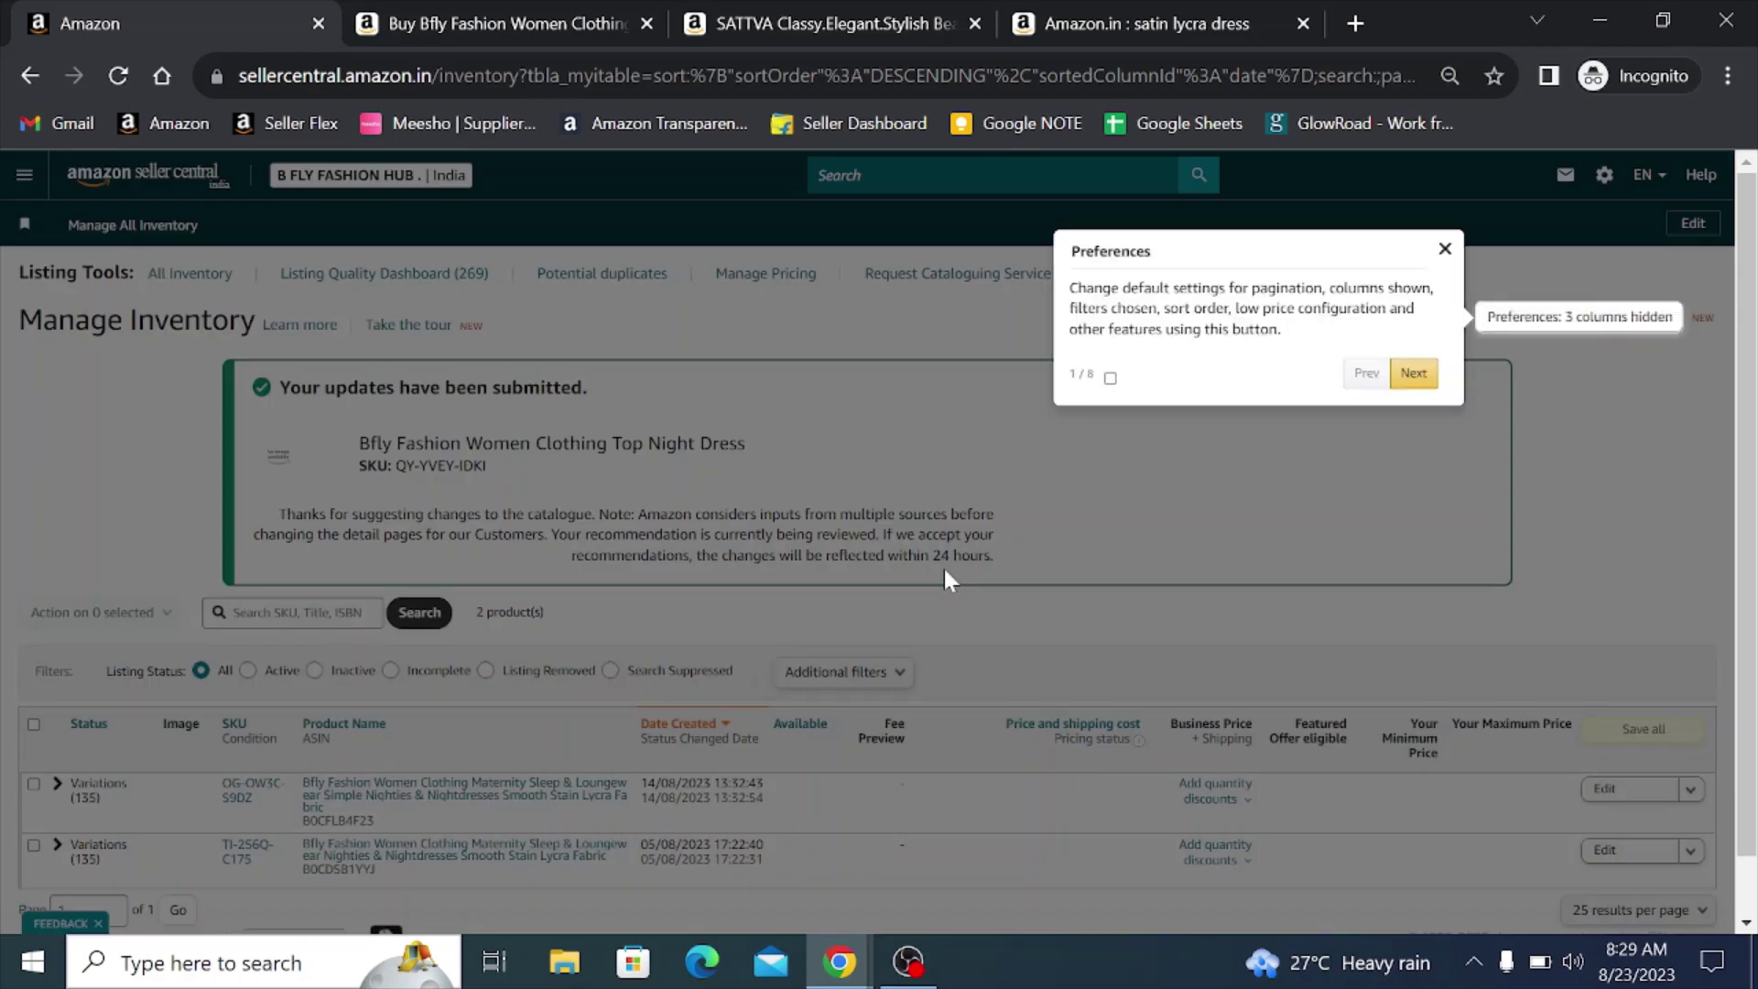
- Close the Preferences tour and reload inventory to show the three Top Night Dress entries
click(953, 586)
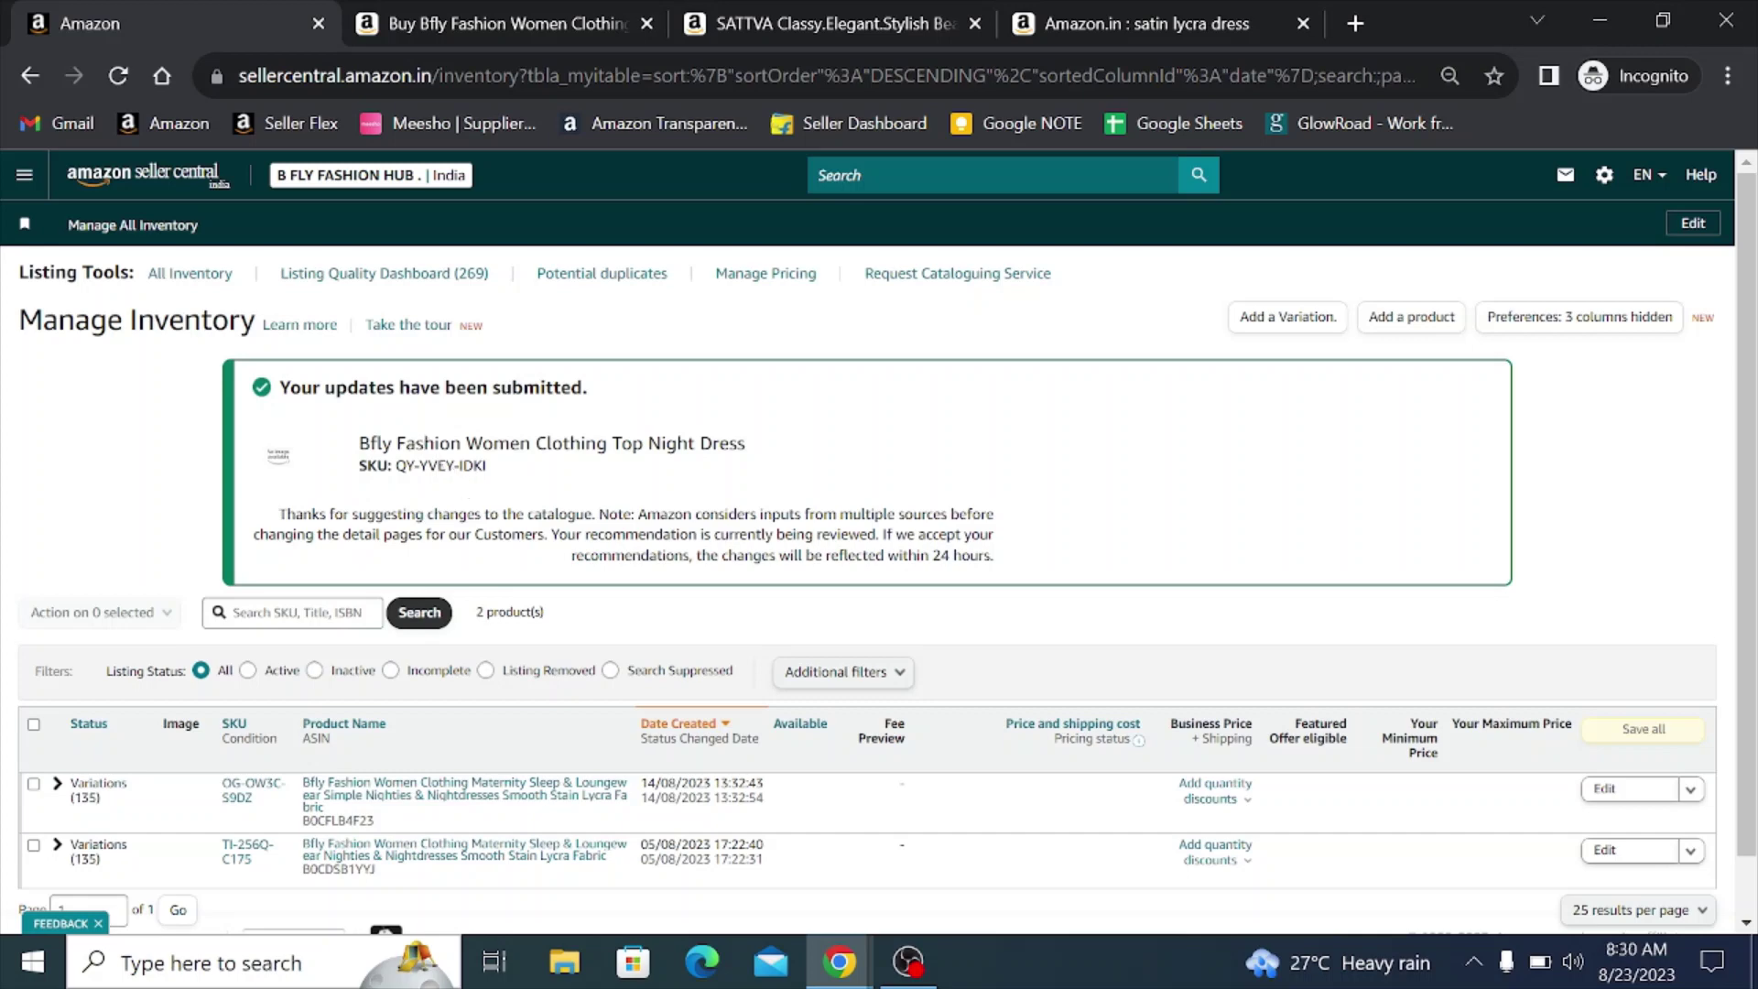
scroll(160, 563, down, 1)
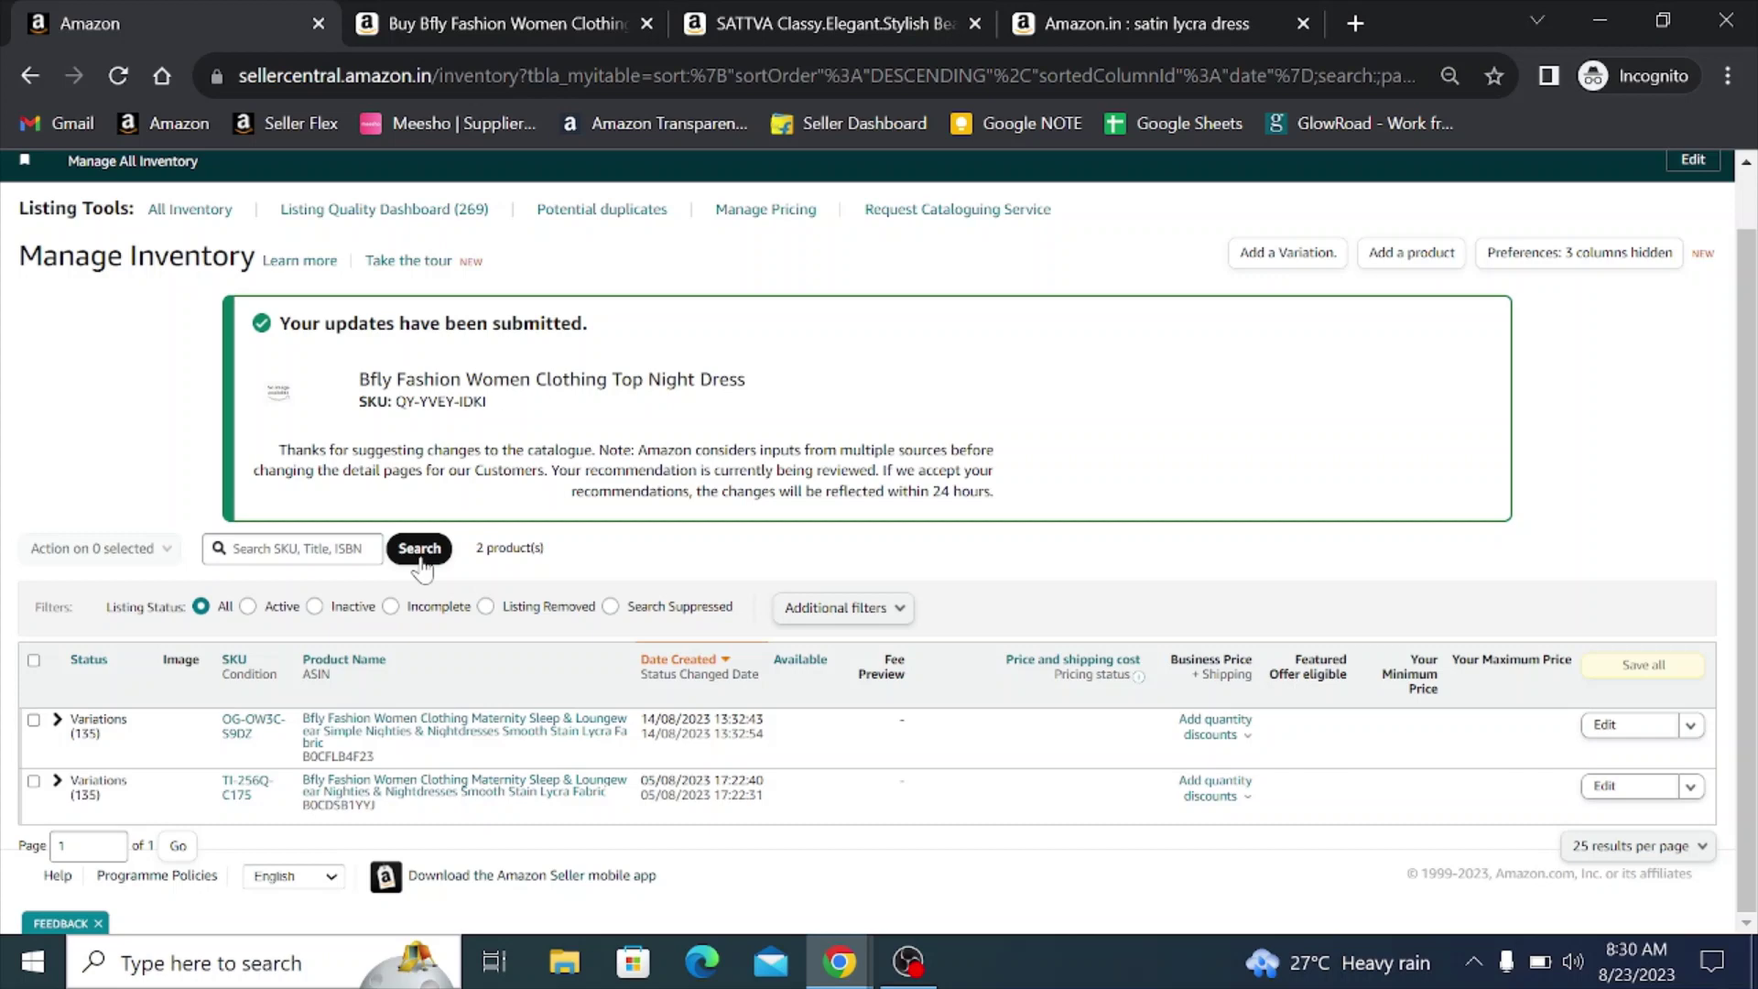
click(420, 549)
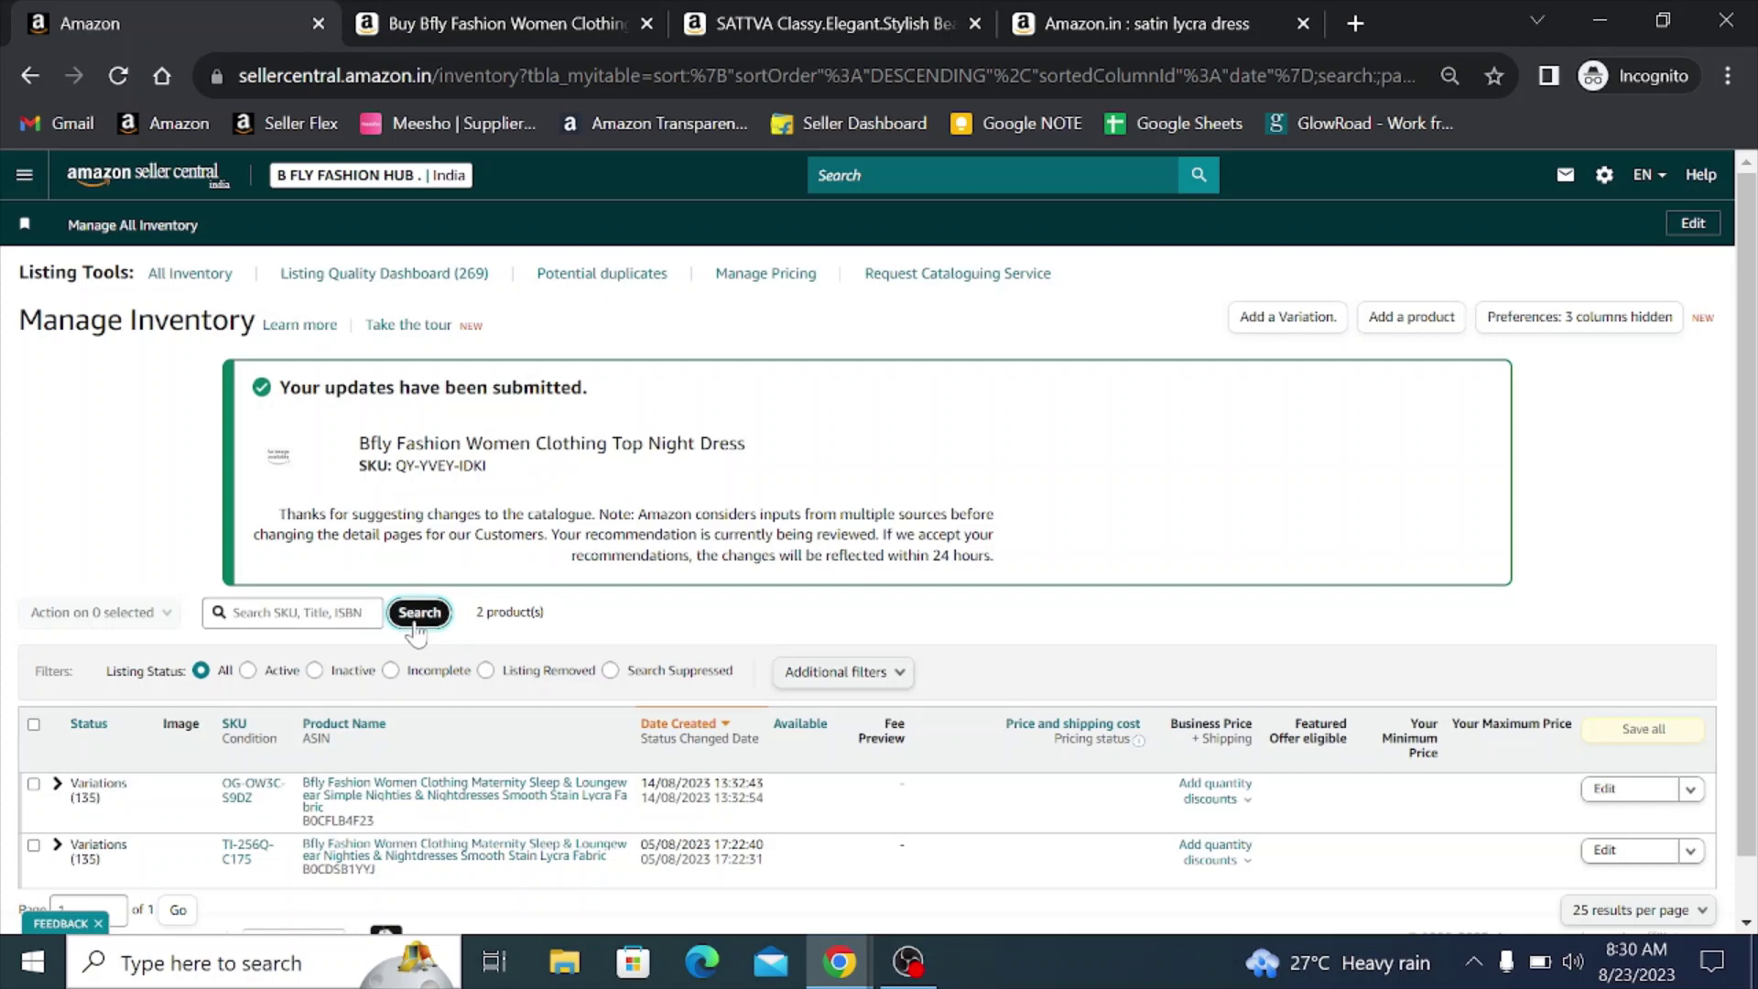
click(419, 614)
scroll(430, 623, down, 3)
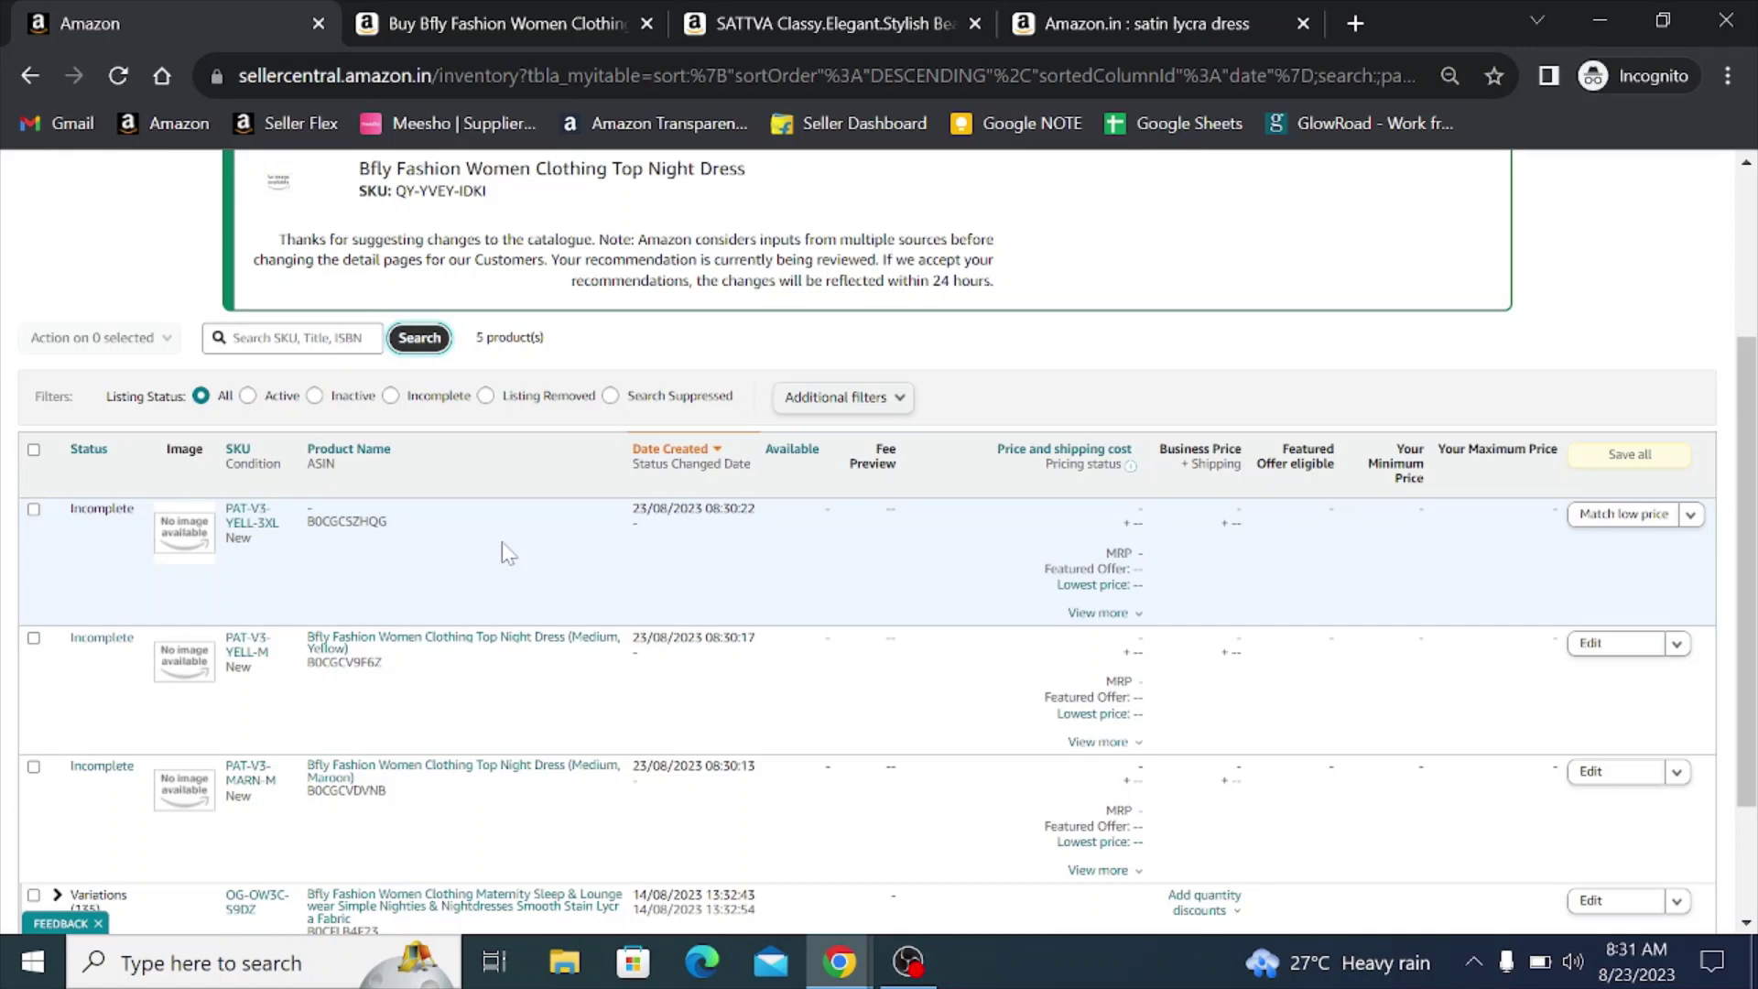
scroll(261, 509, down, 2)
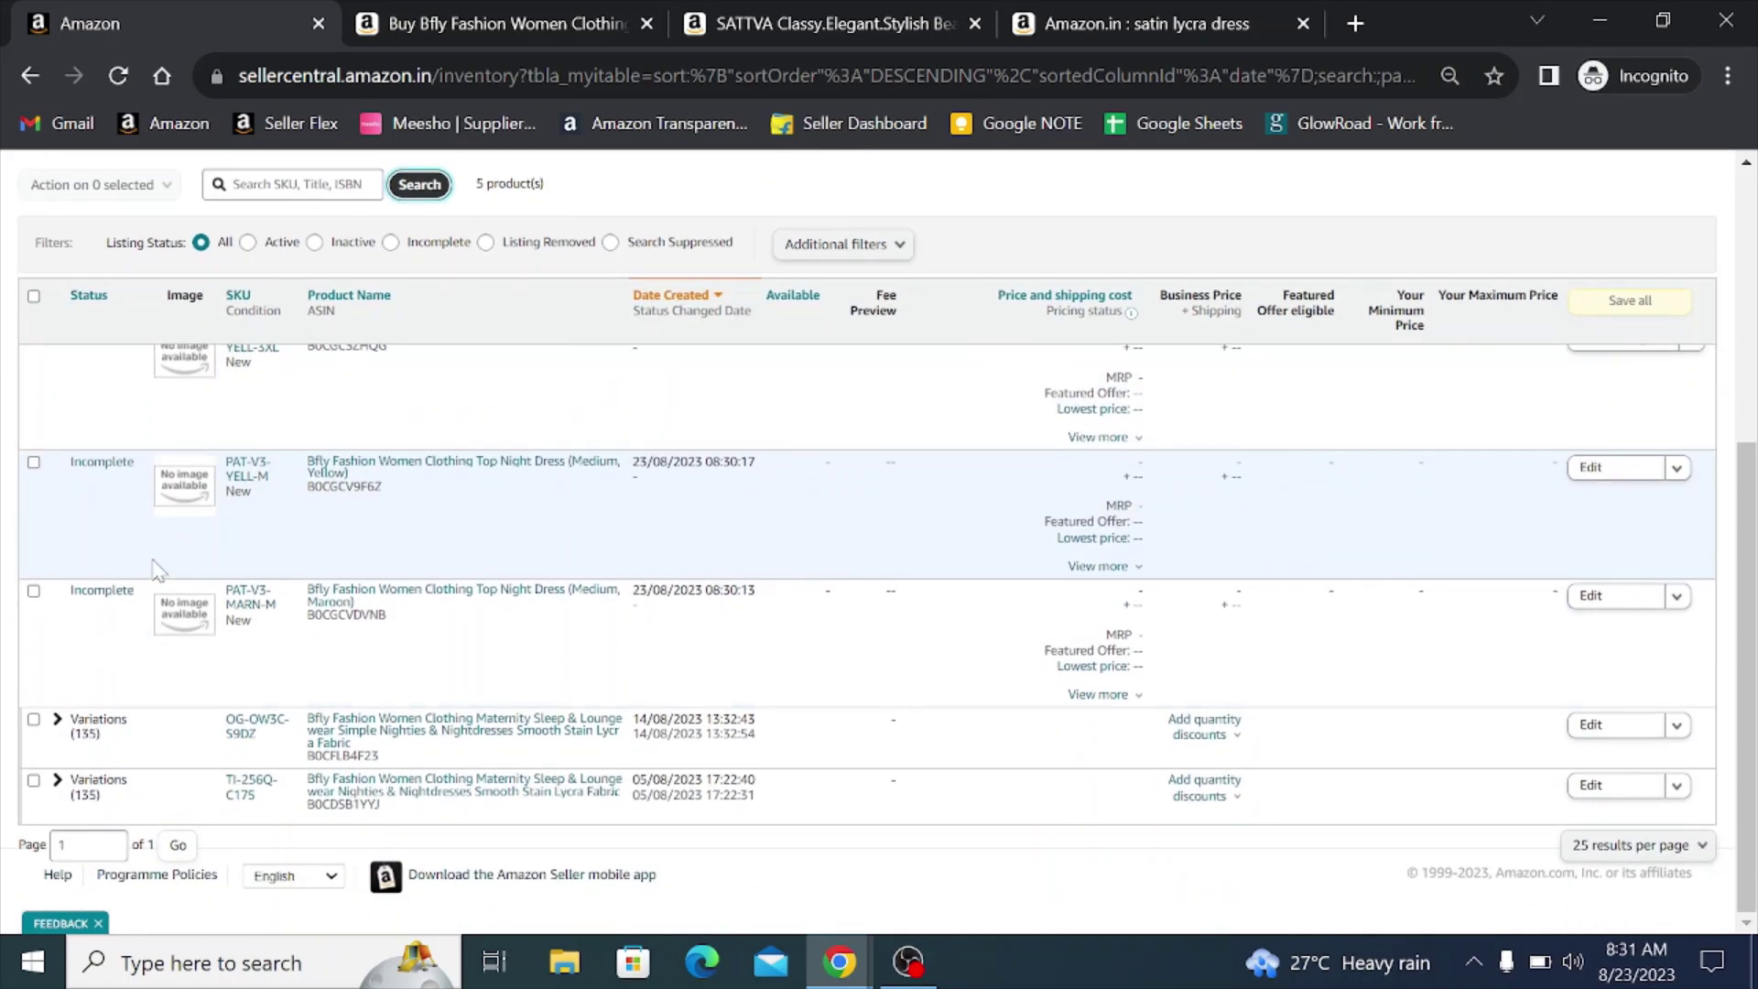
scroll(260, 677, up, 2)
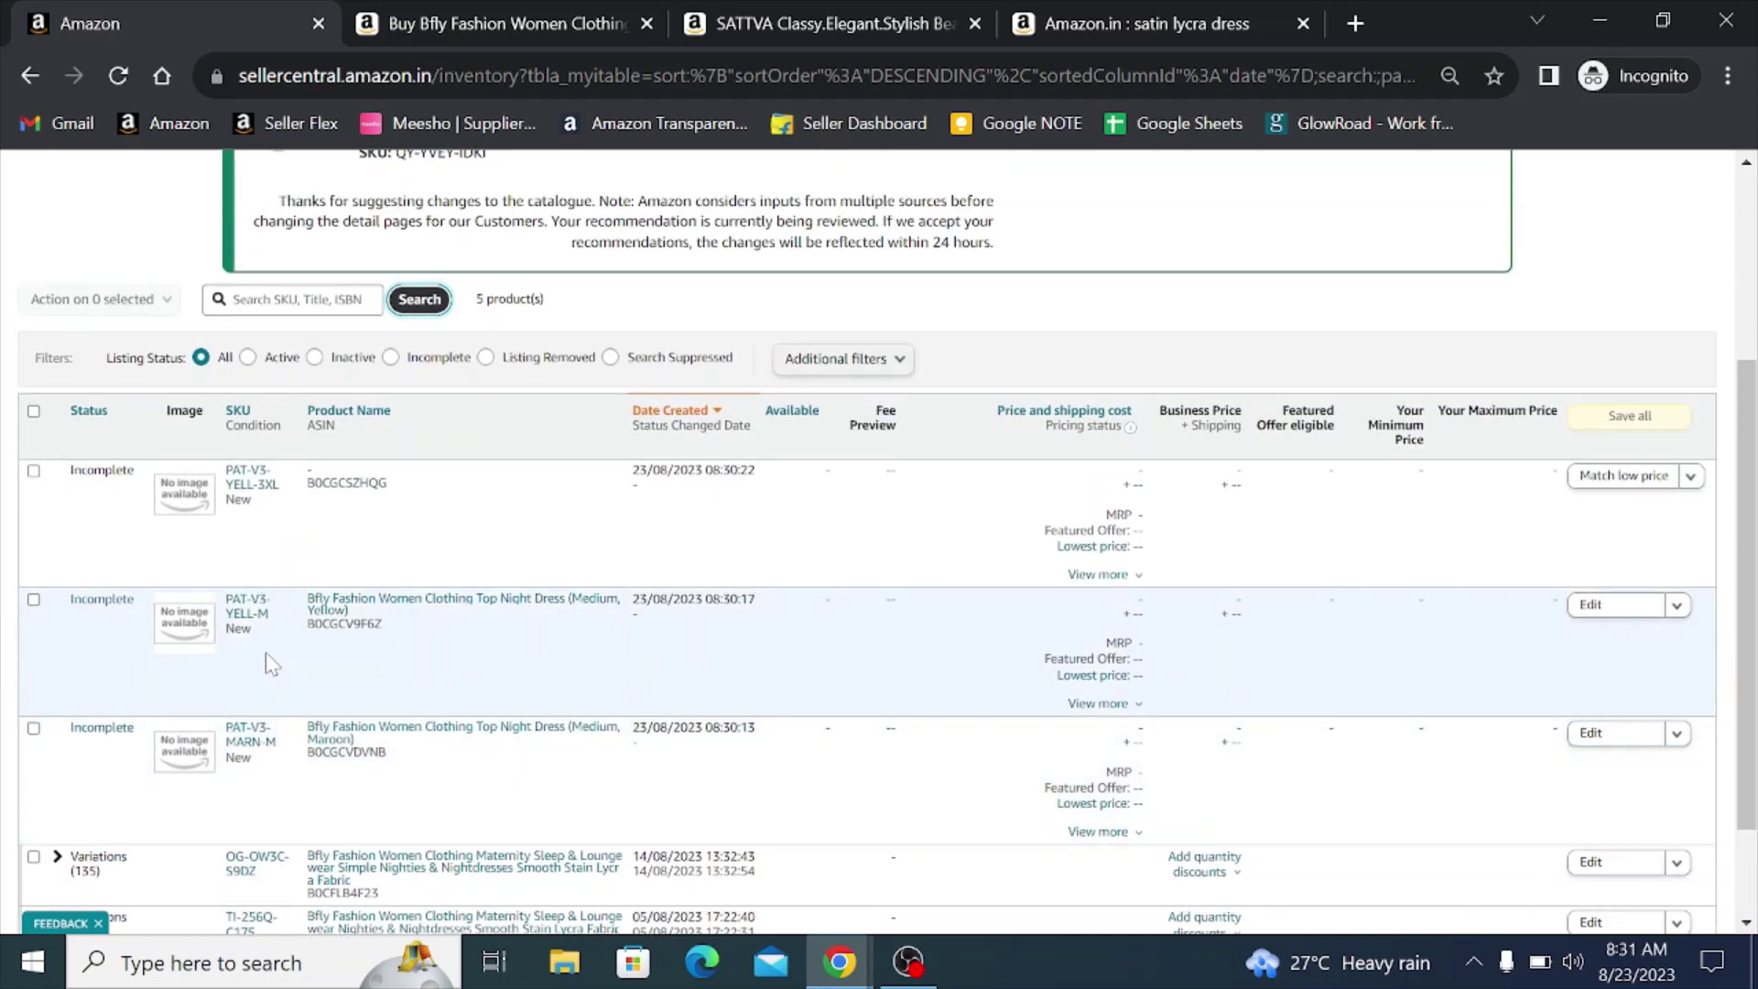
scroll(62, 746, down, 2)
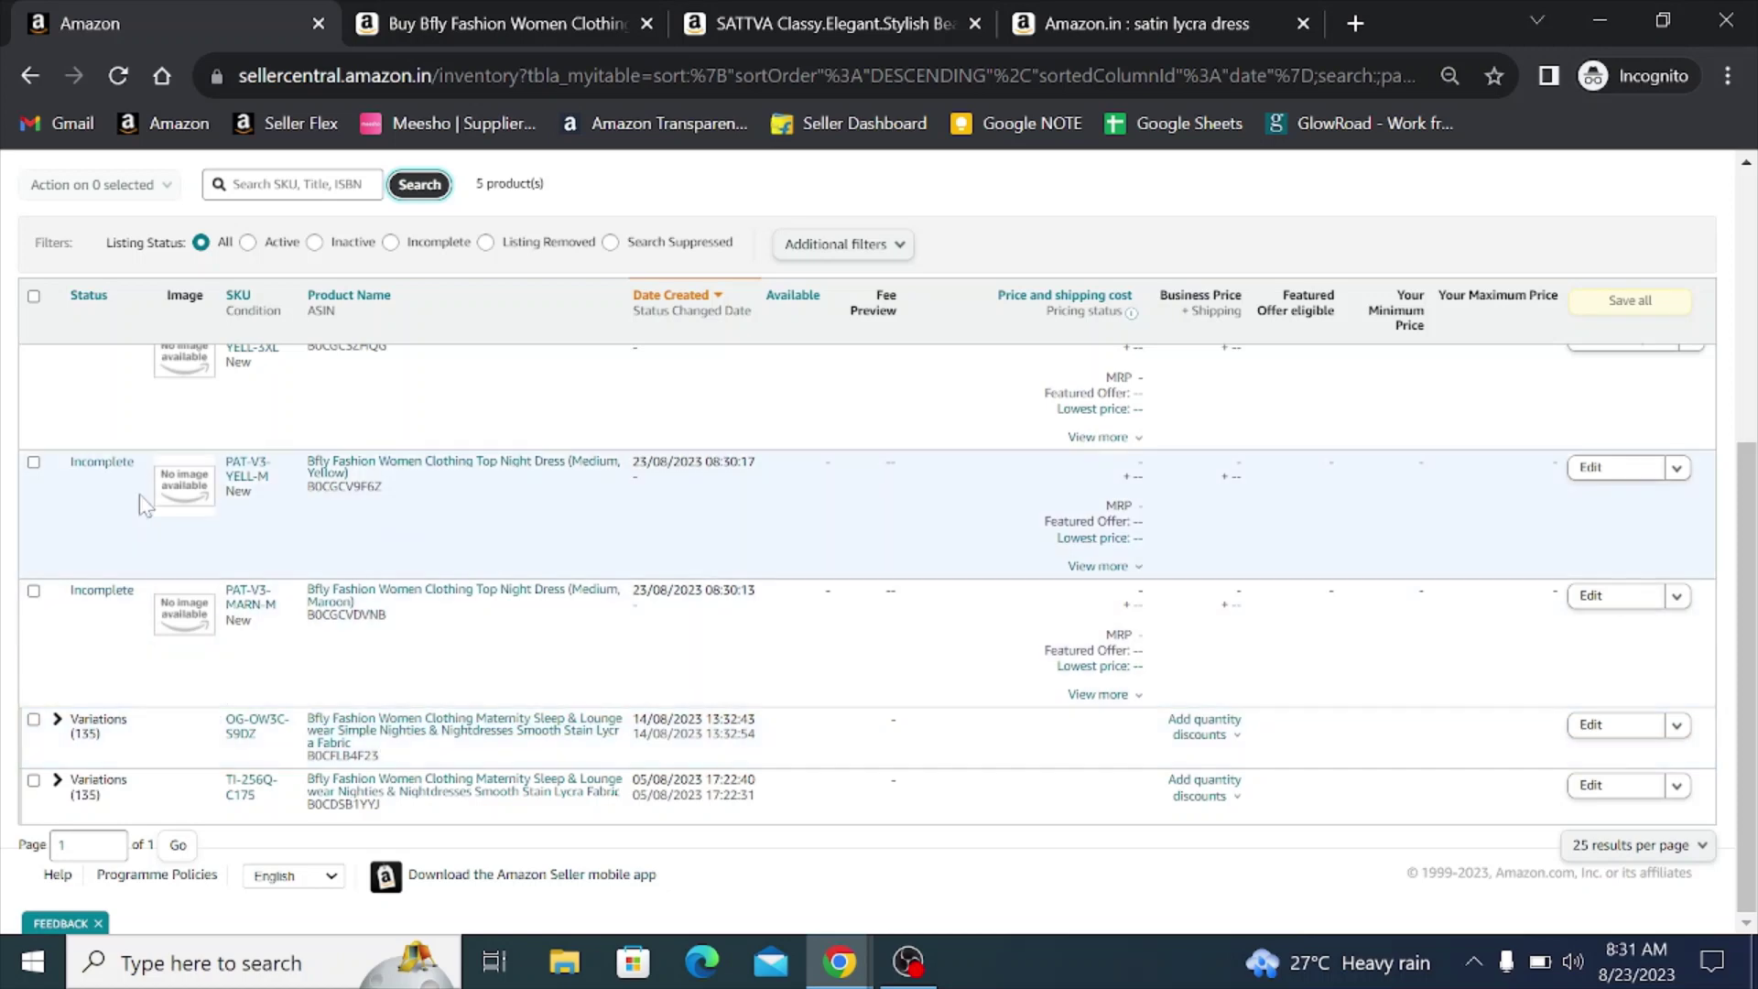
scroll(139, 492, up, 2)
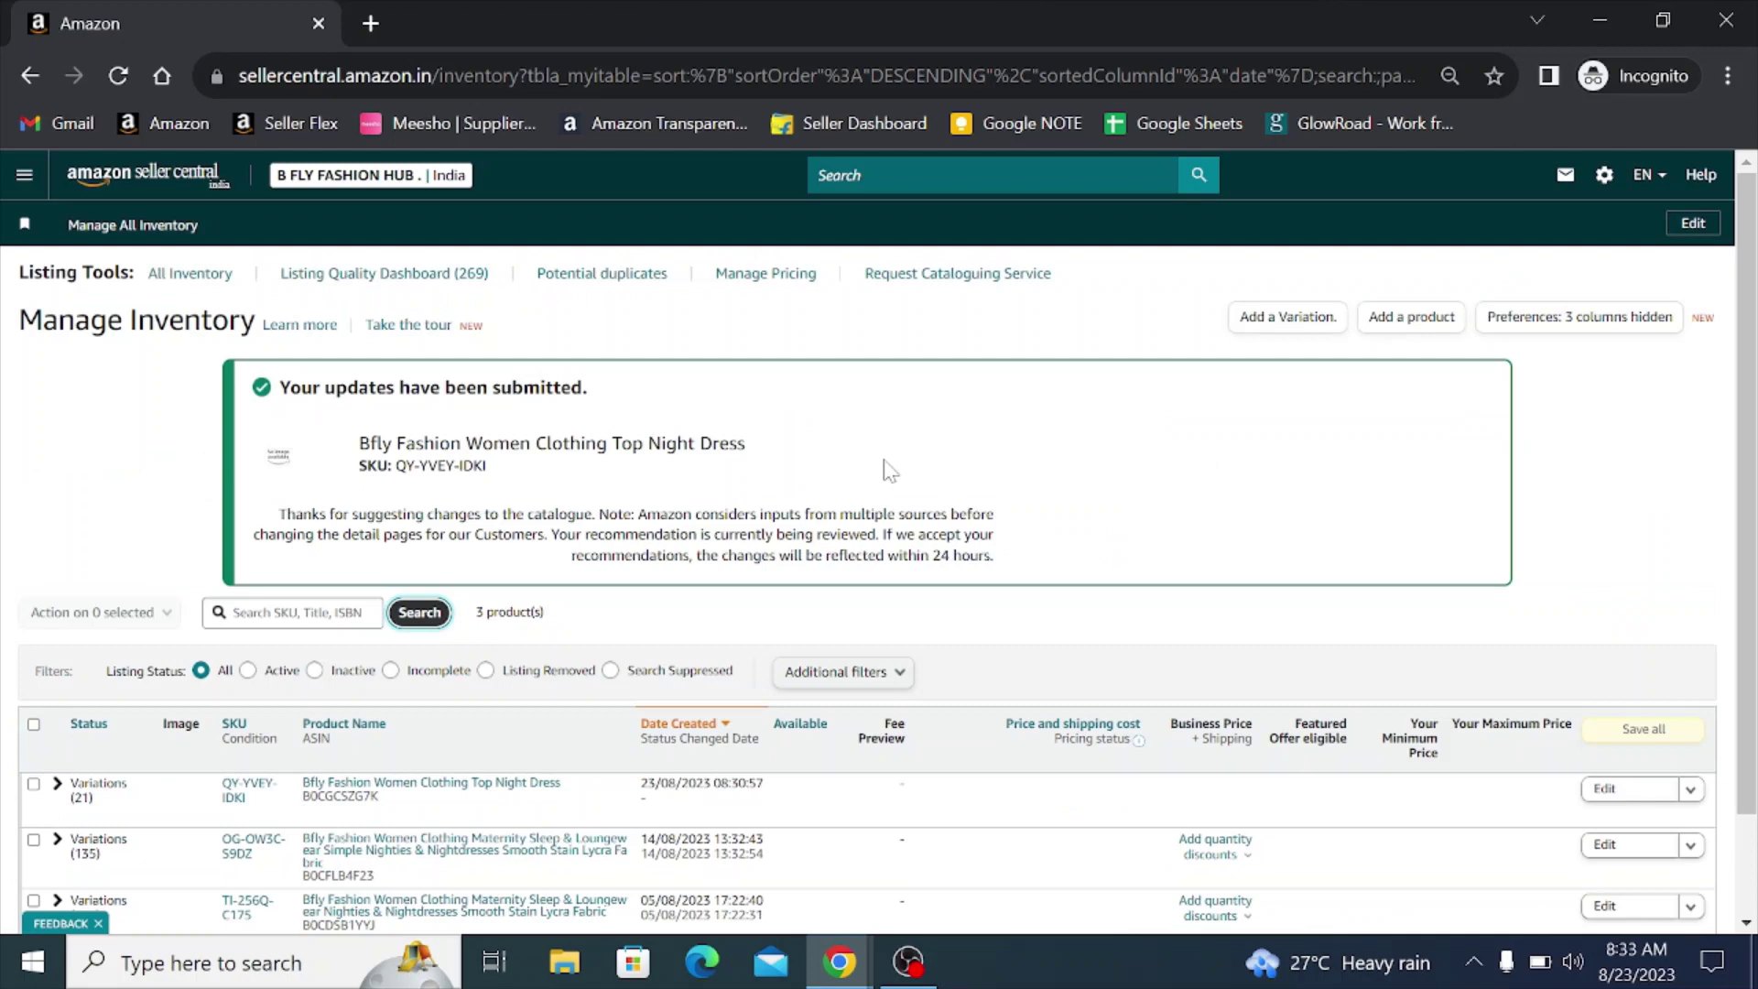
- Expand the Top Night Dress row and scan its 21 maroon, yellow and purple variations
scroll(890, 471, down, 2)
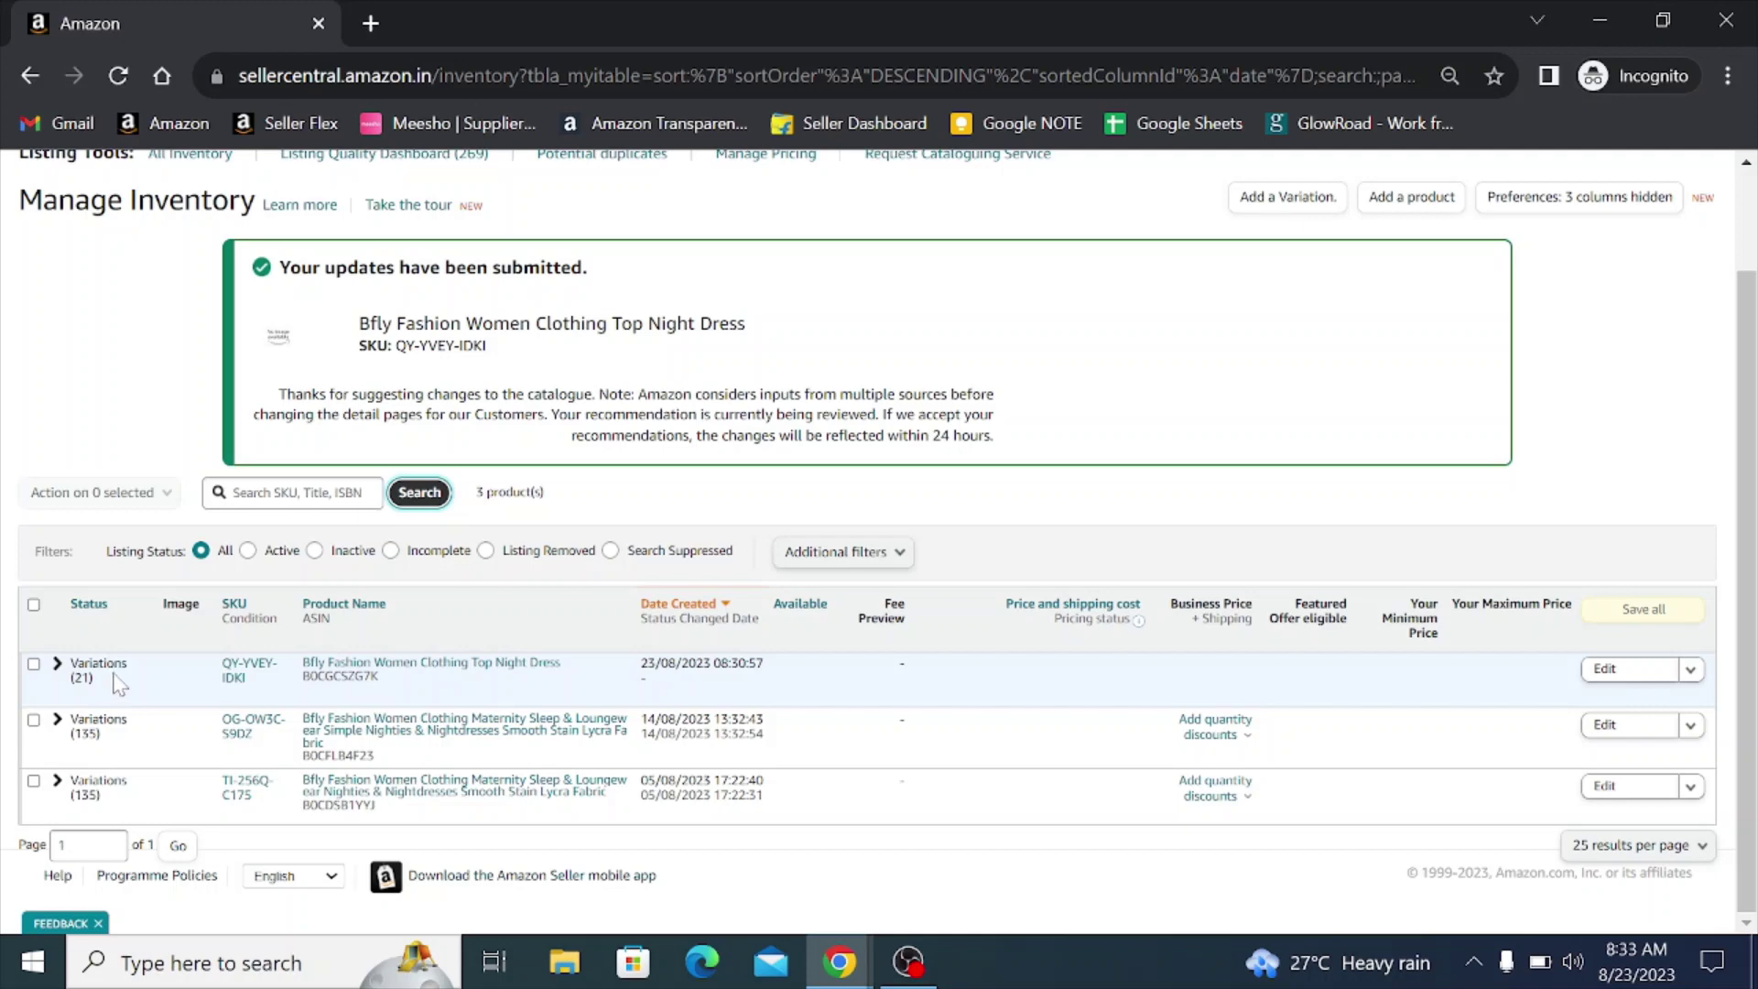
click(59, 665)
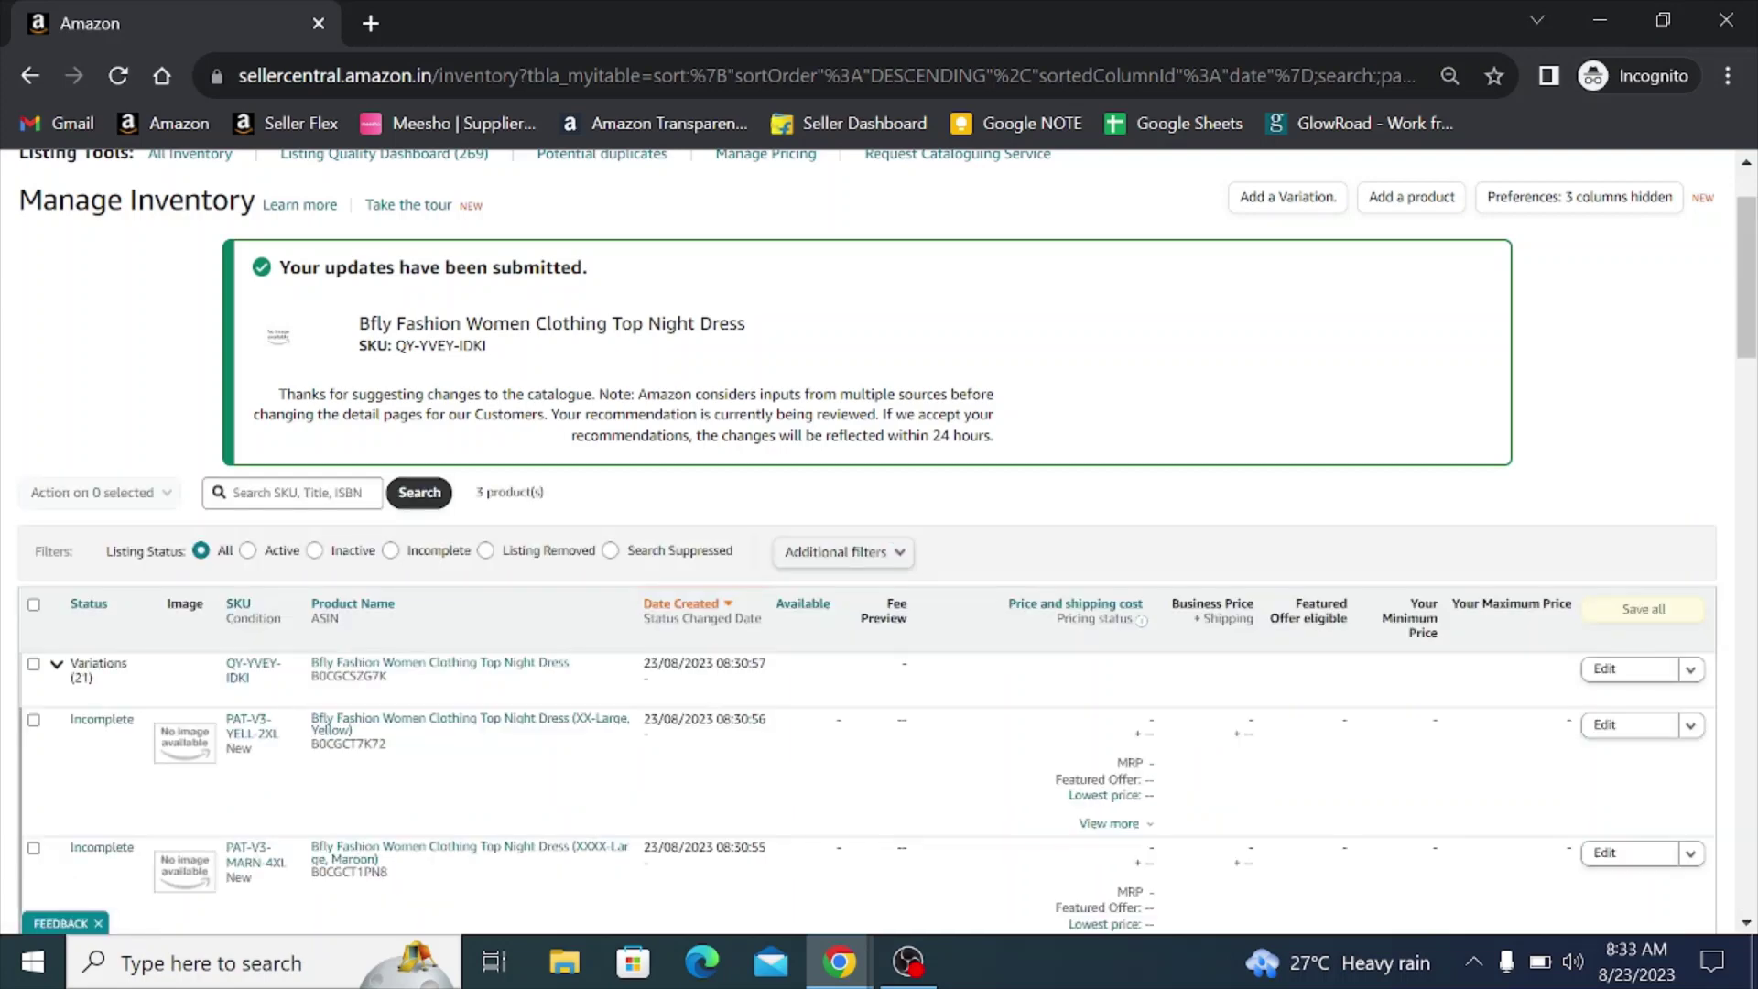
scroll(520, 476, down, 3)
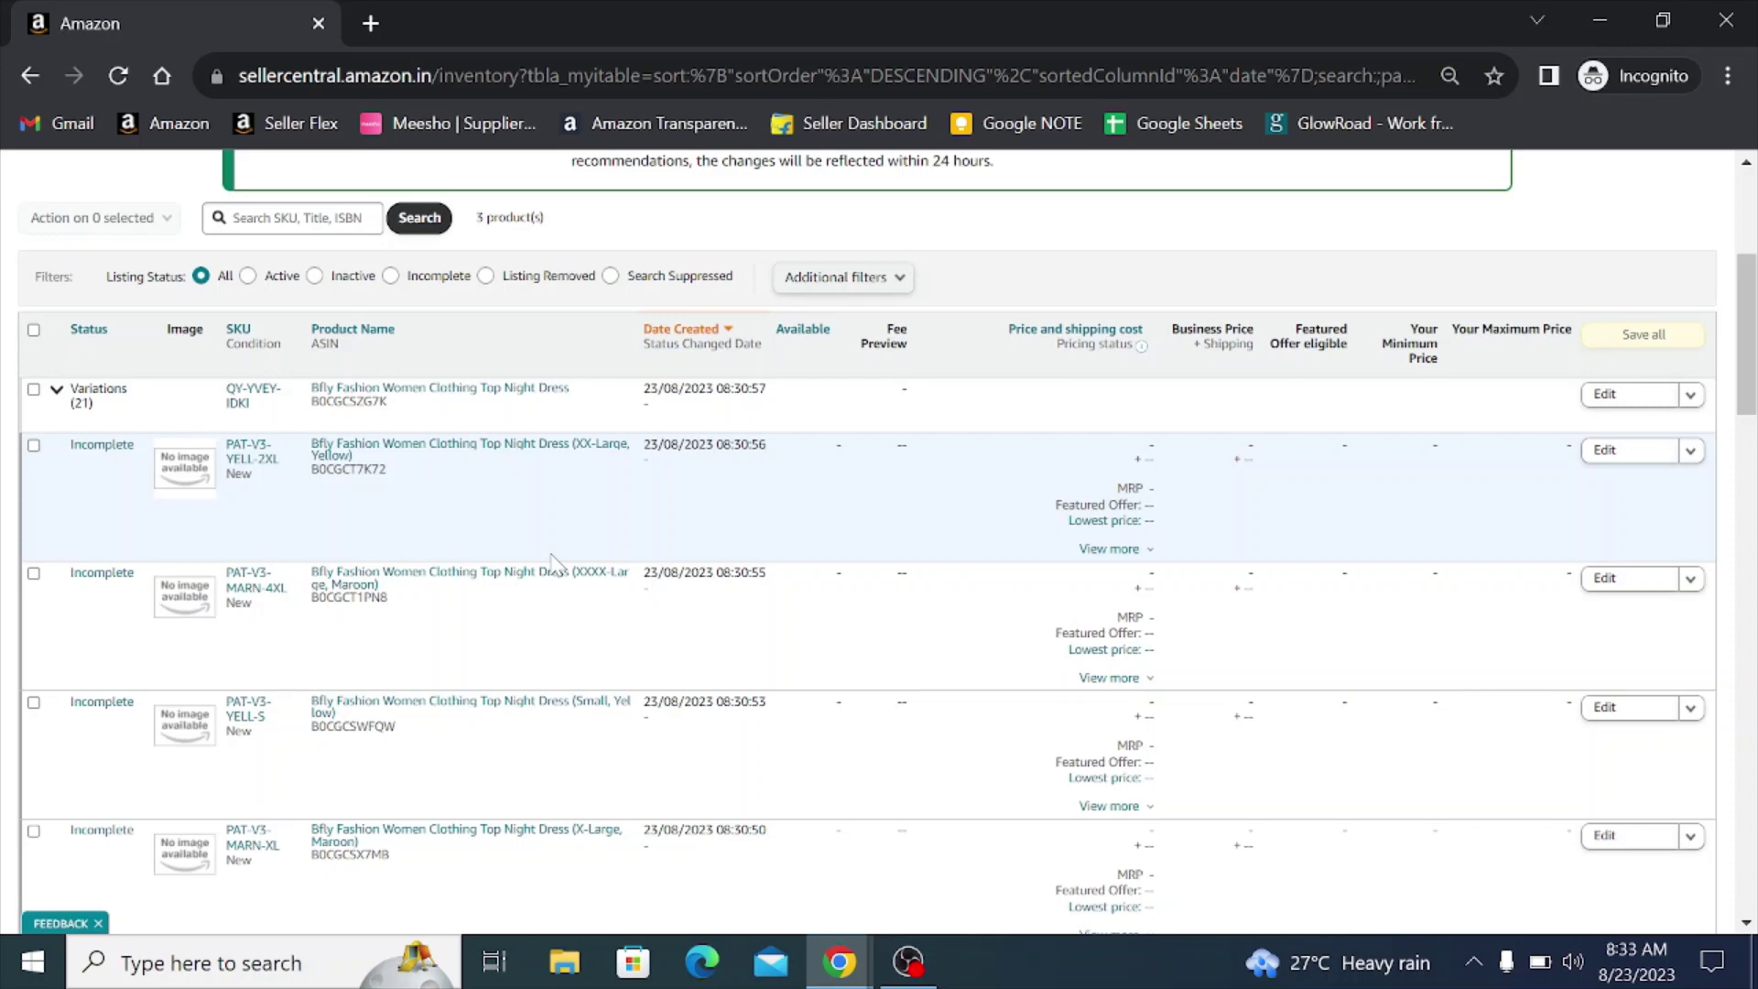
scroll(207, 679, down, 5)
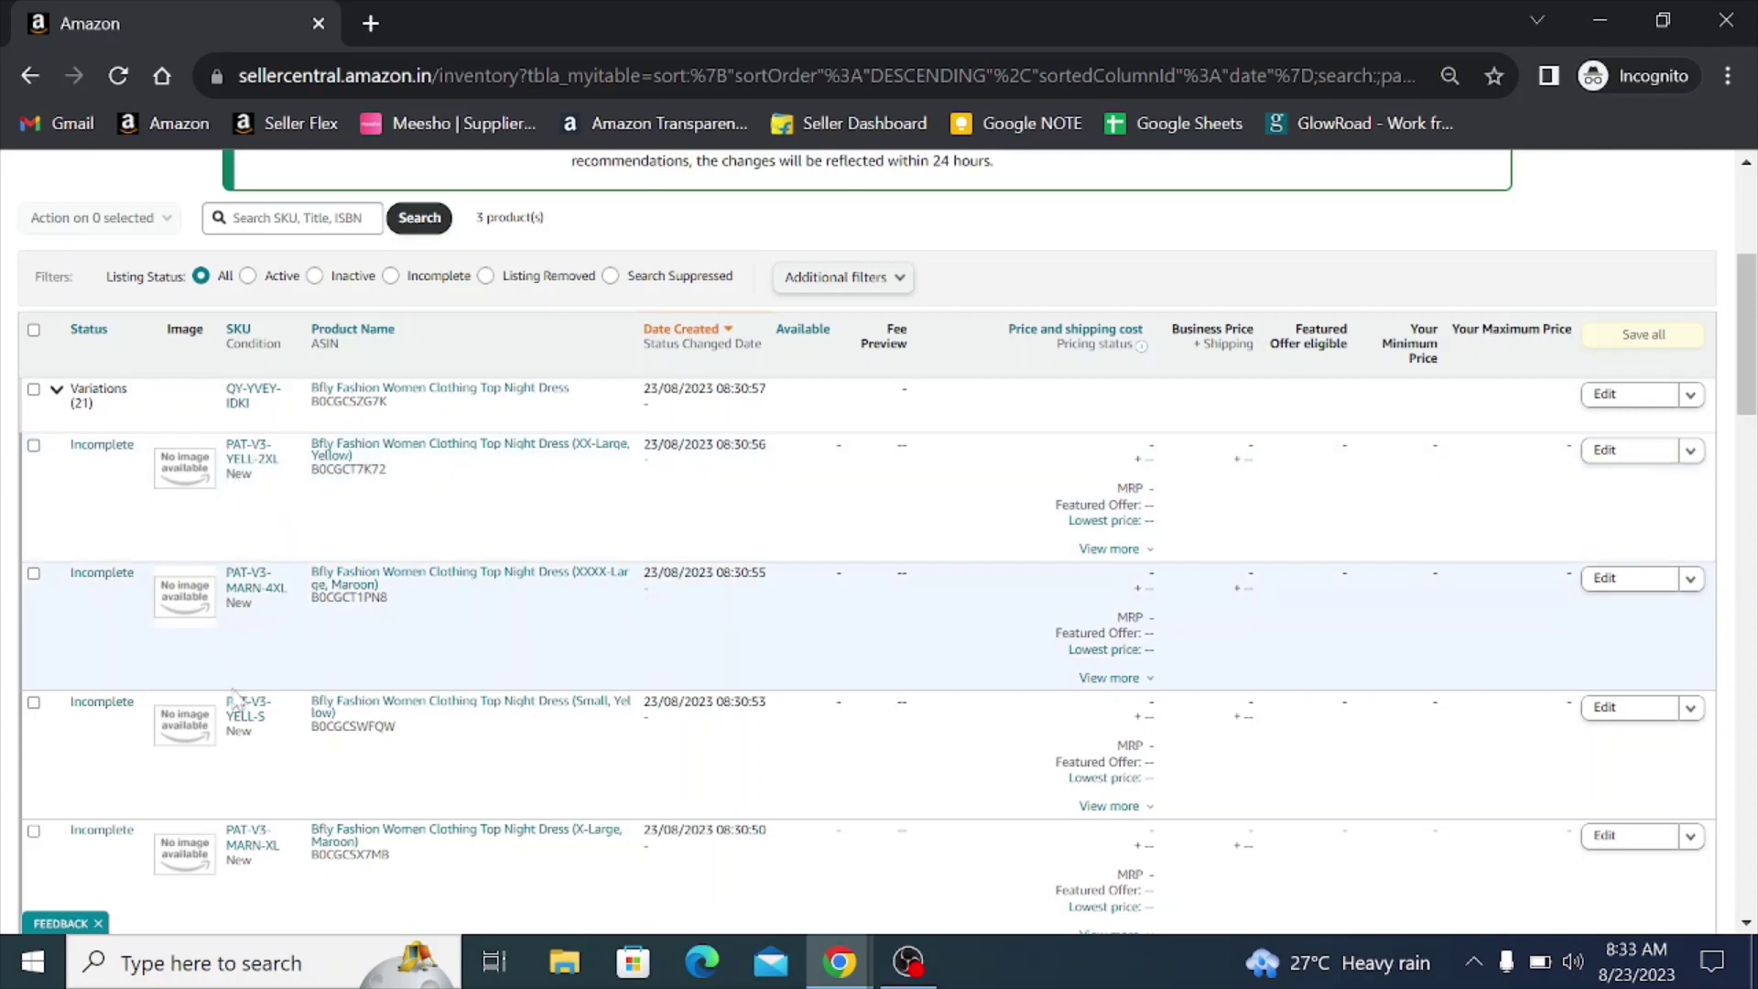
scroll(207, 679, down, 15)
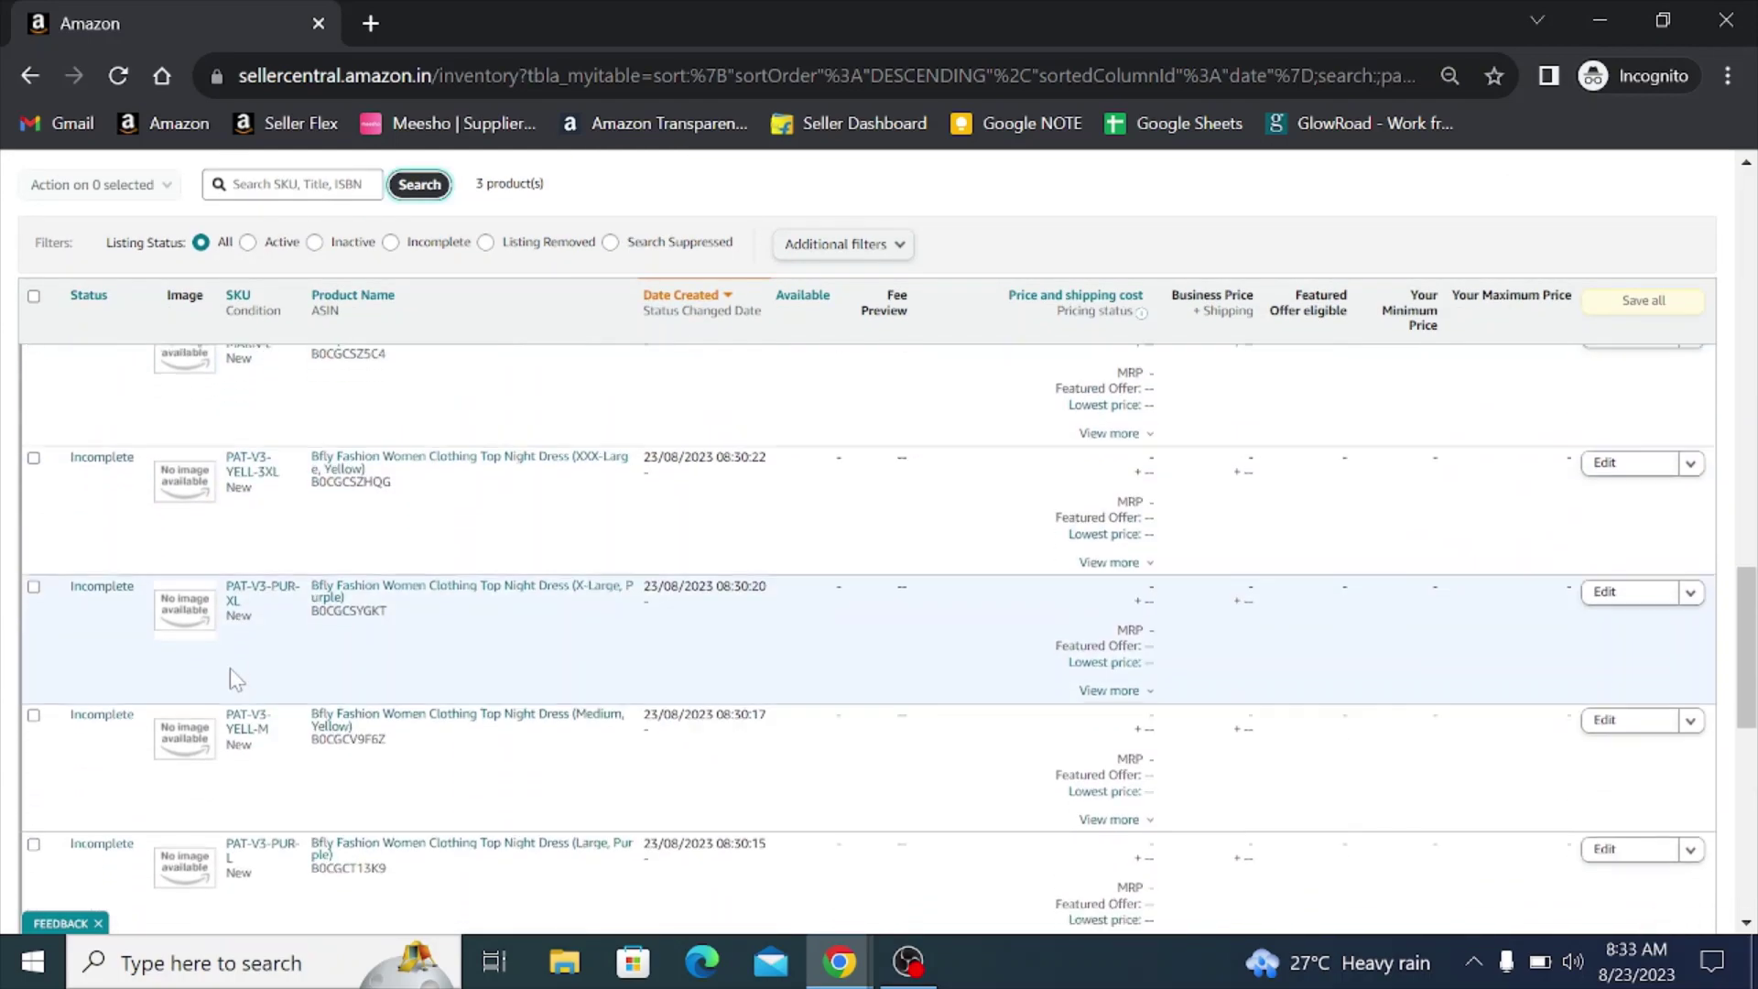
scroll(236, 679, down, 3)
scroll(237, 679, up, 10)
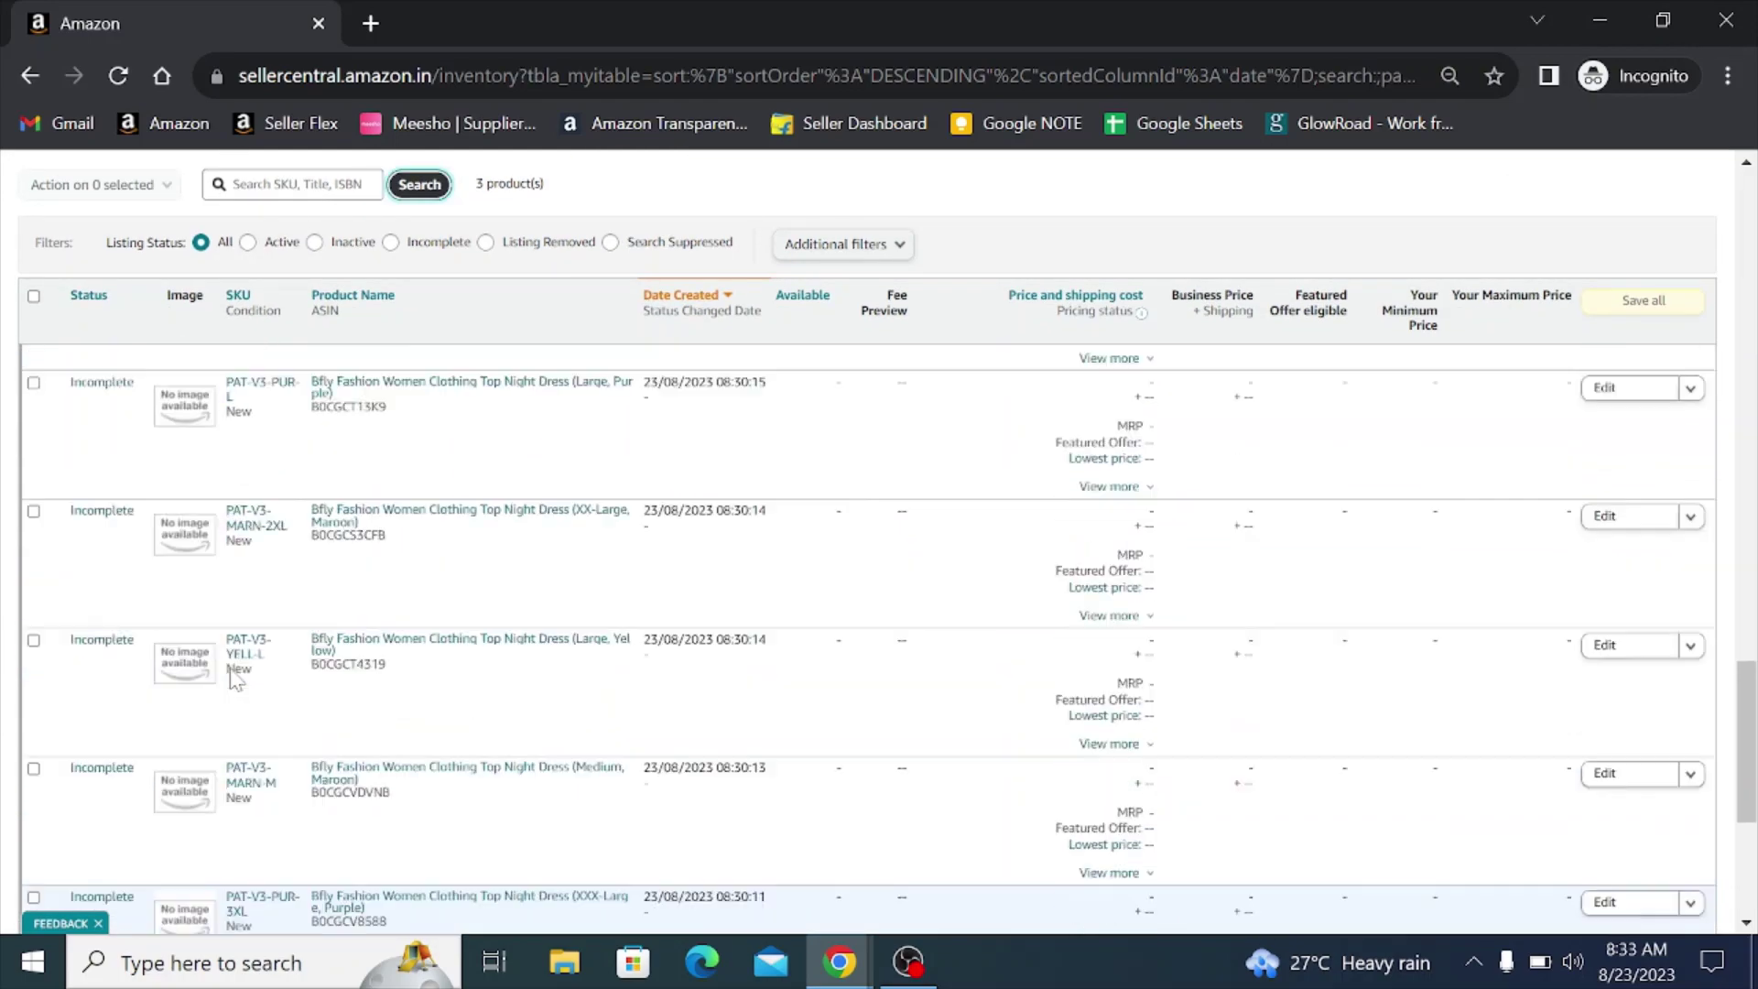
scroll(236, 679, up, 20)
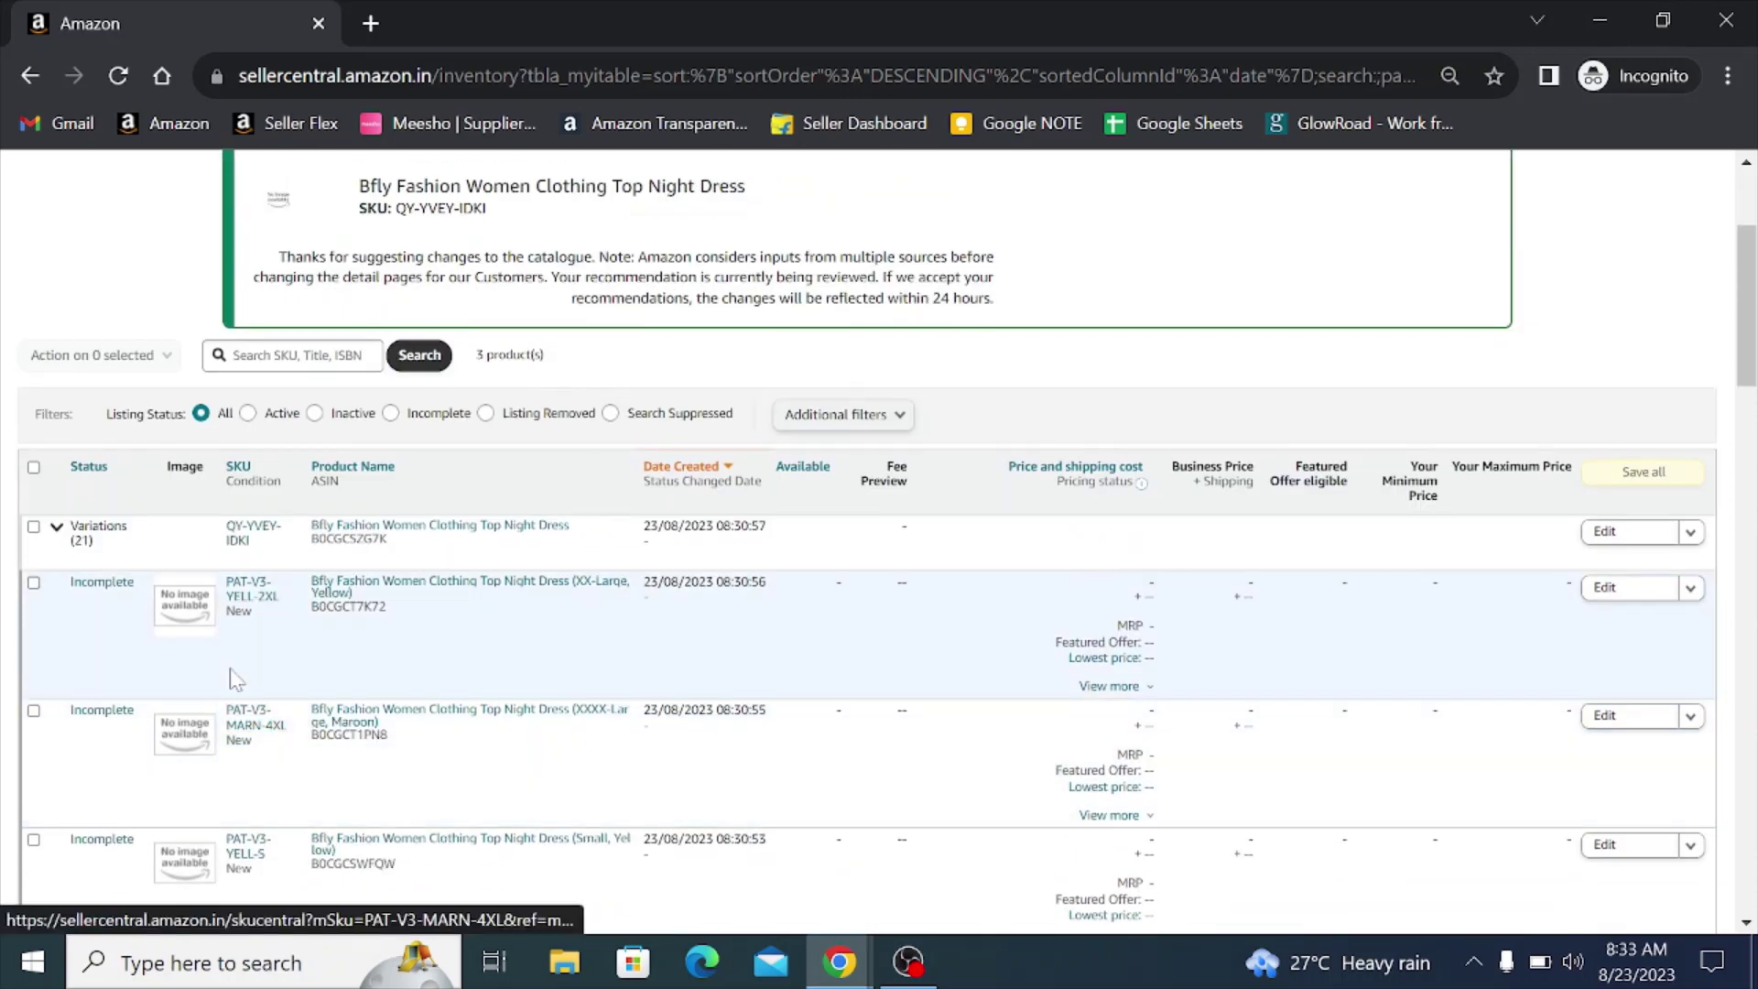
scroll(230, 678, up, 2)
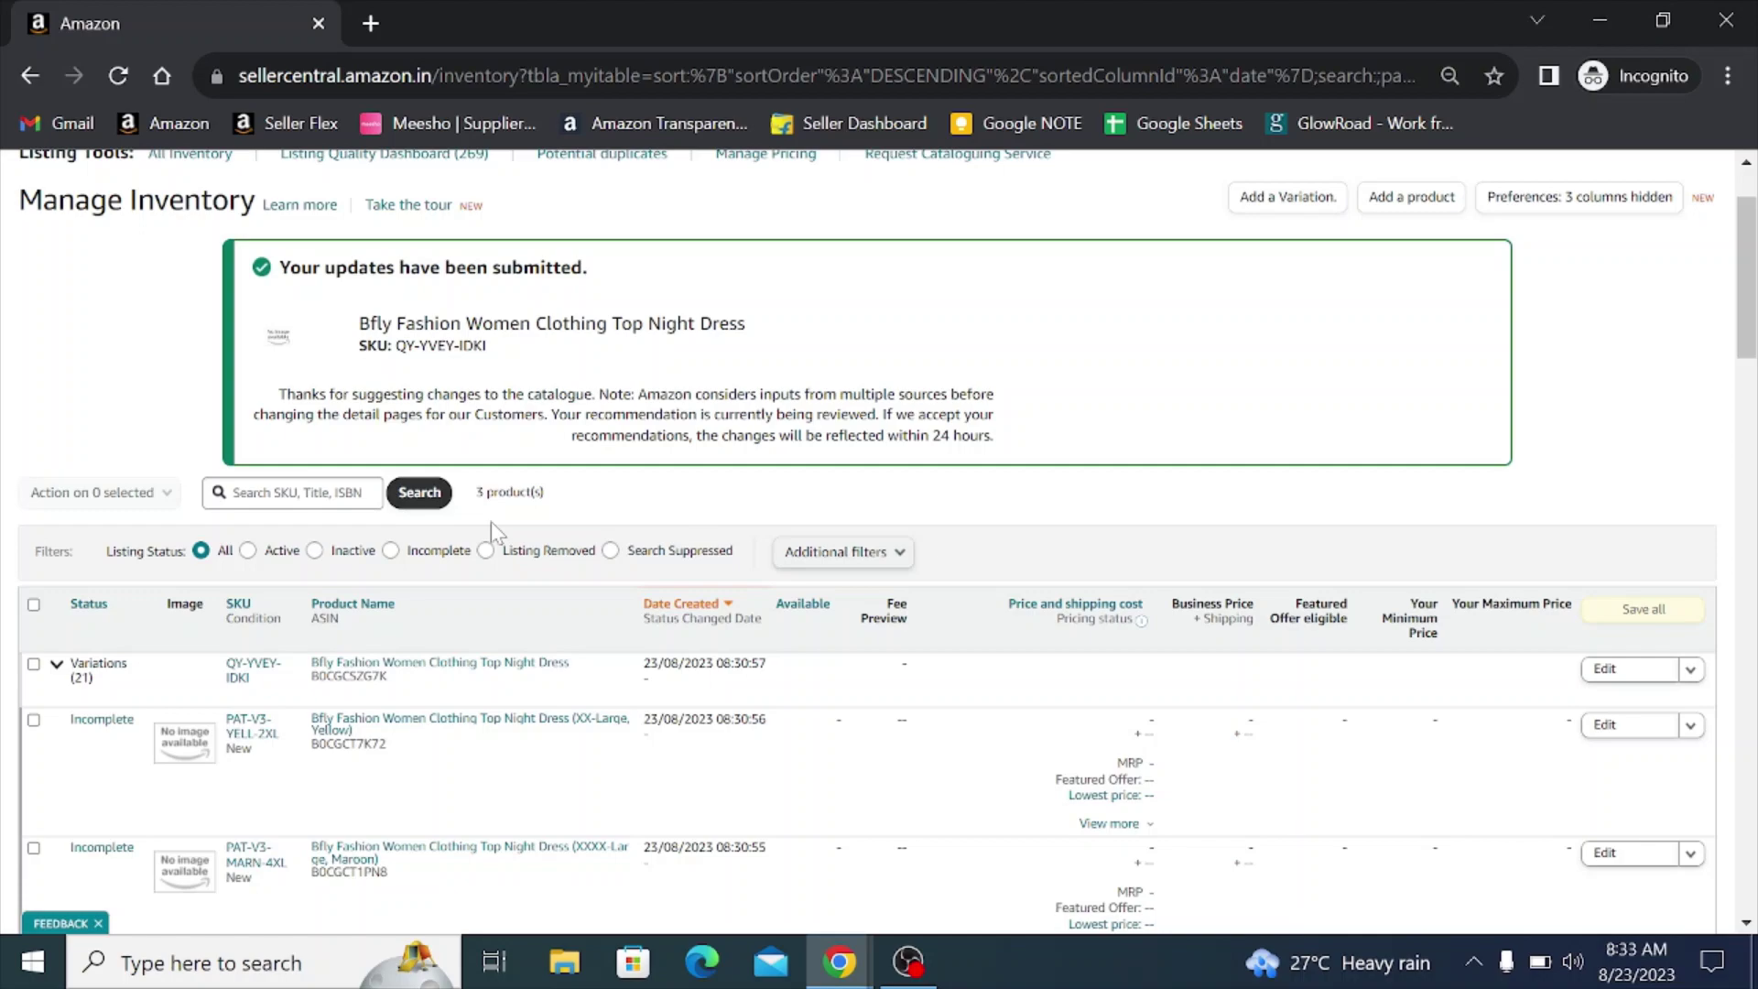
- Open the older Maternity nightdress's live product page
scroll(490, 520, down, 10)
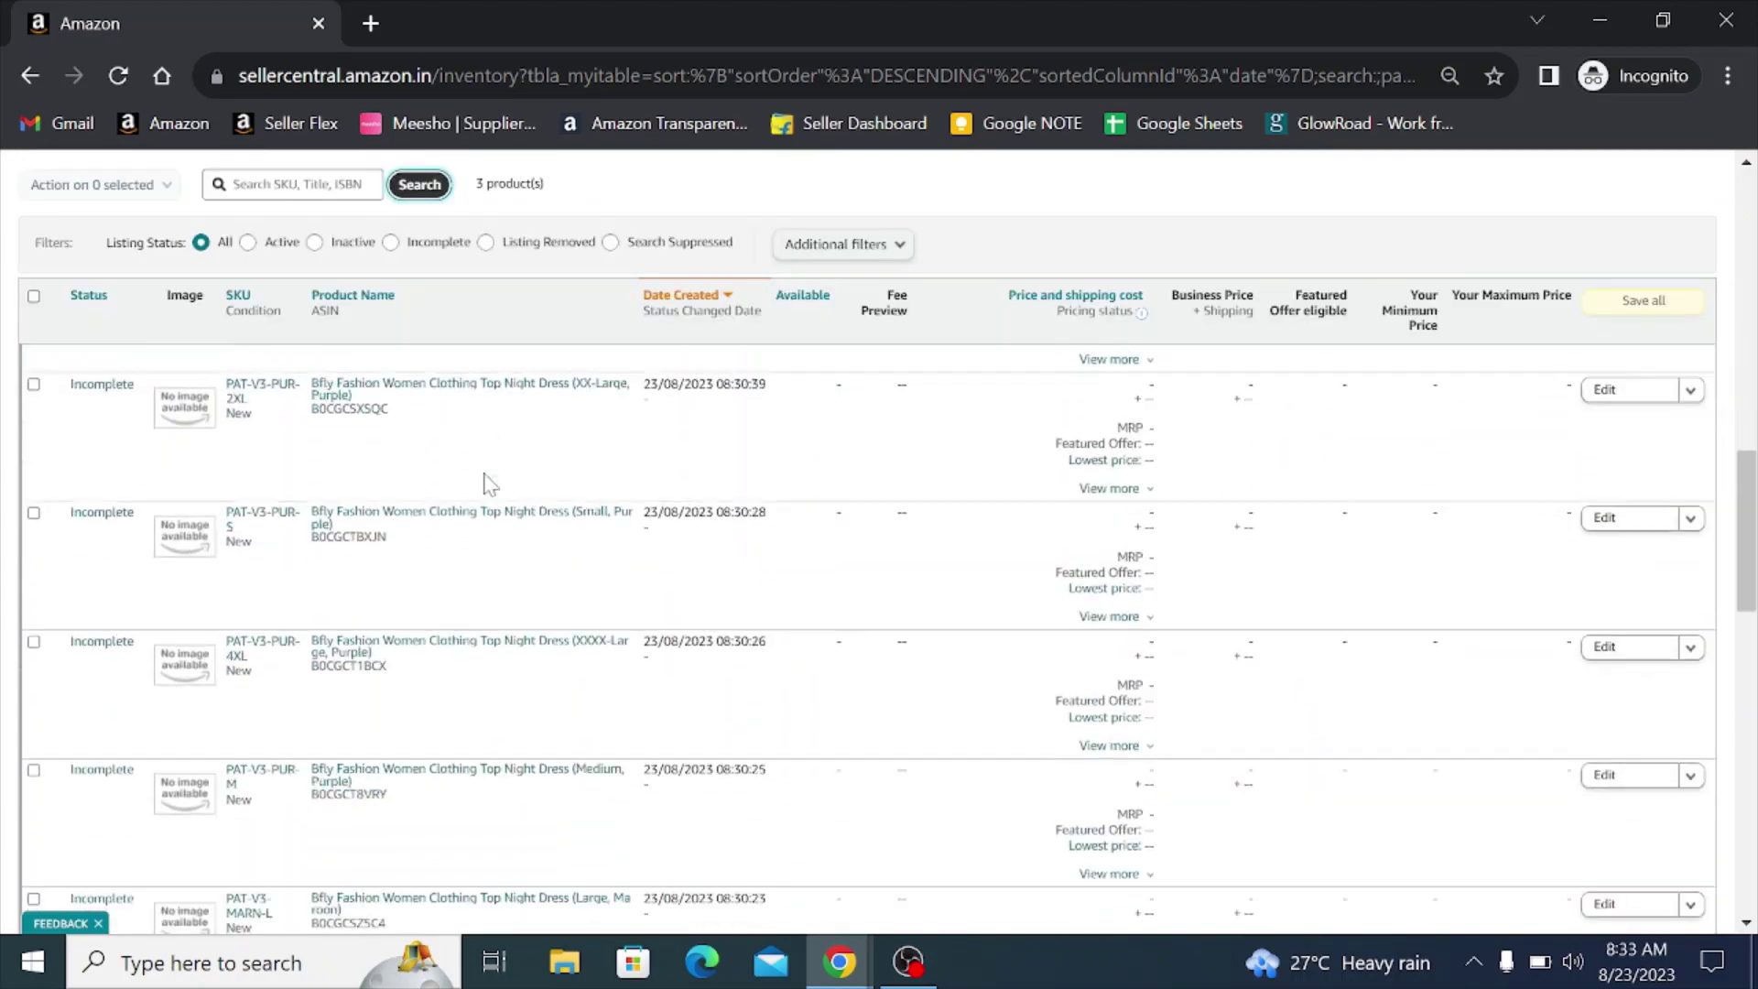
scroll(491, 487, down, 3)
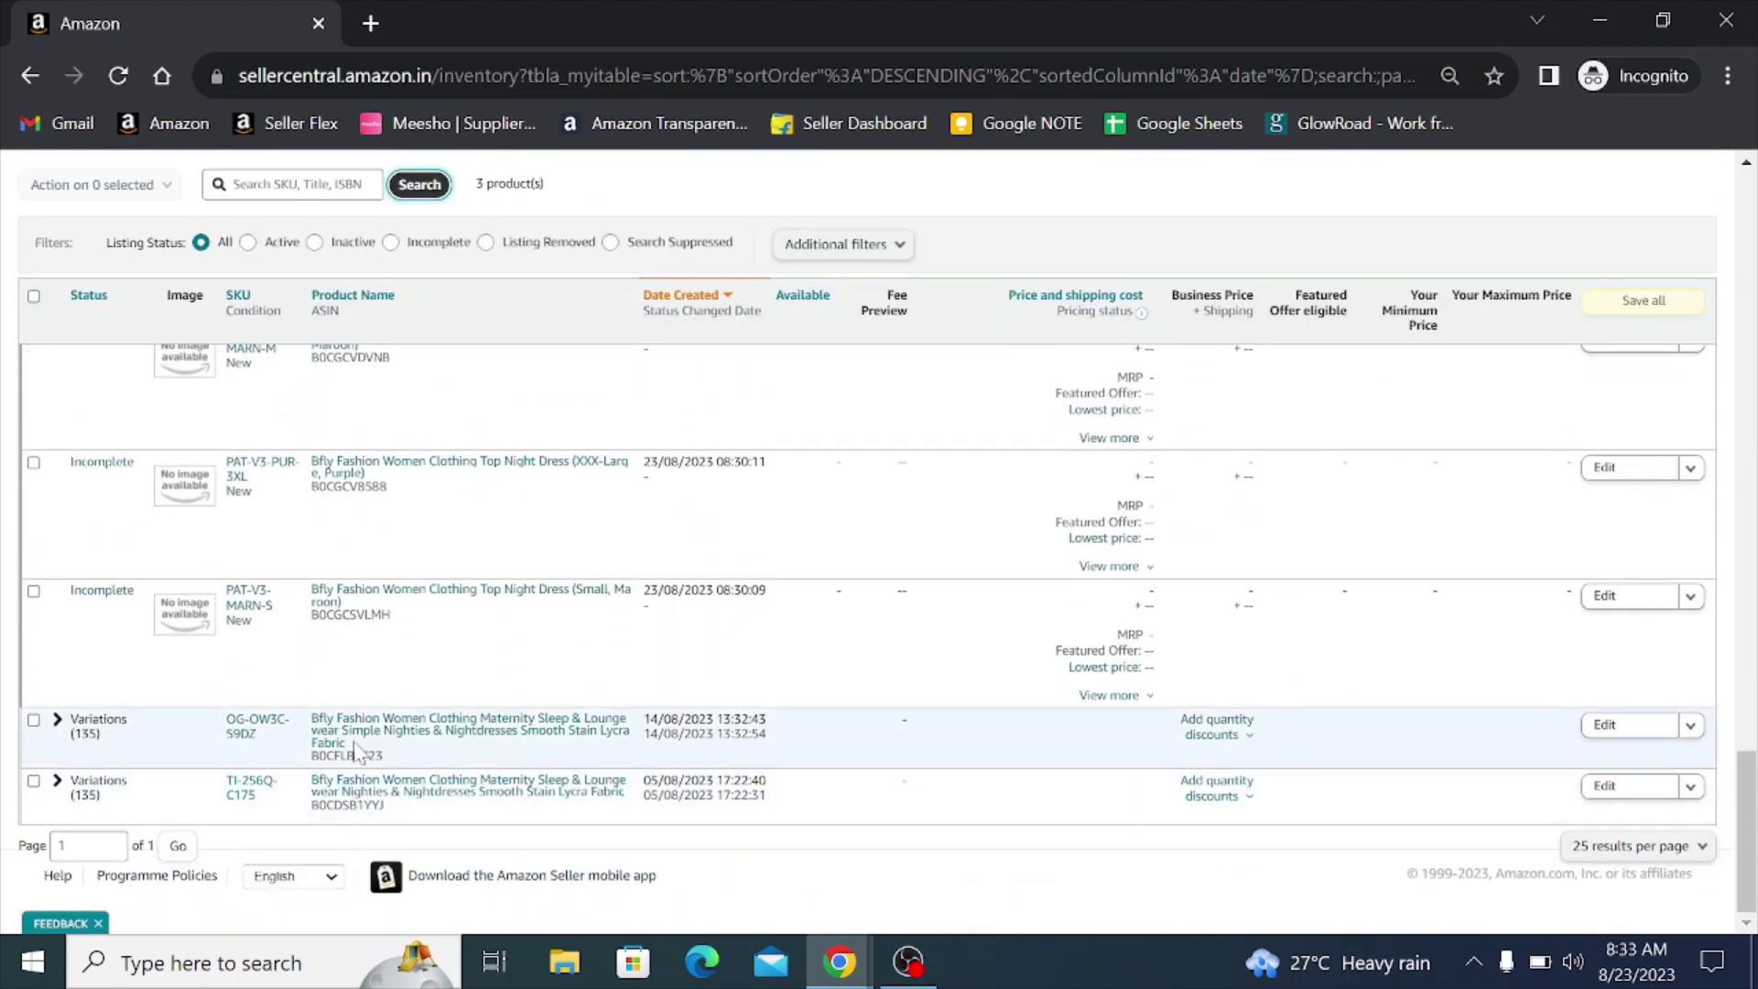
click(349, 726)
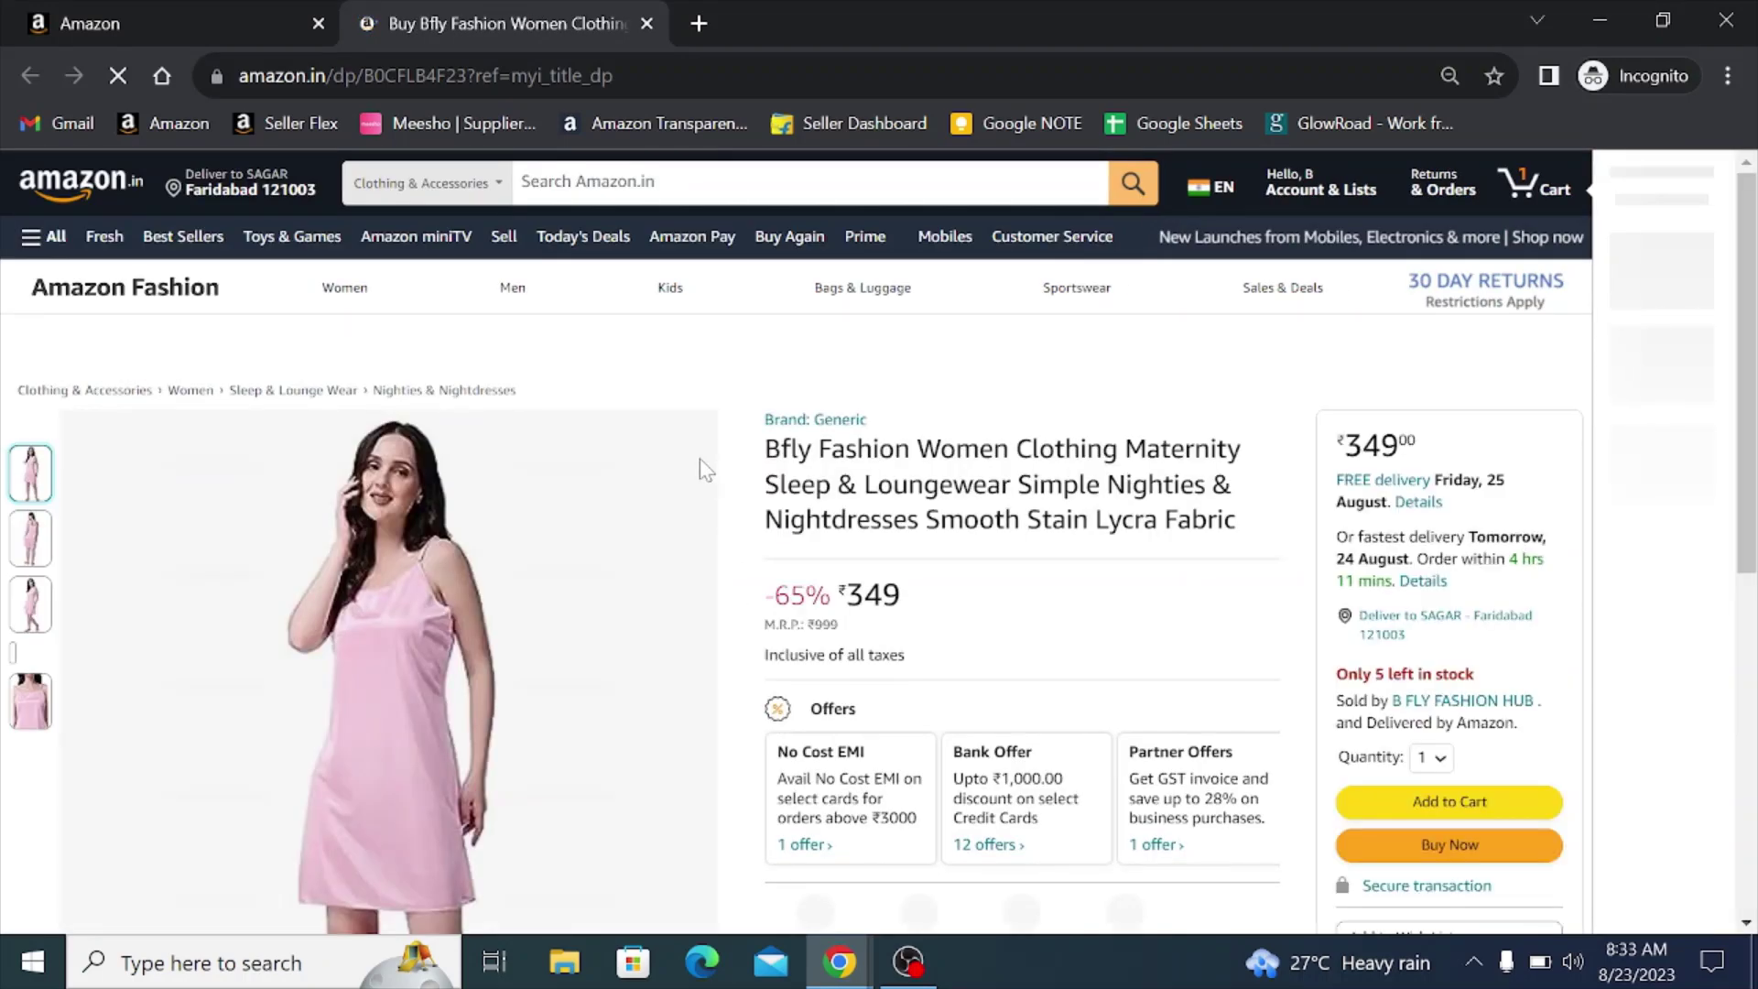
- Check the brown colour option on the live Amazon.in page, then return to Seller Central inventory
scroll(800, 397, down, 5)
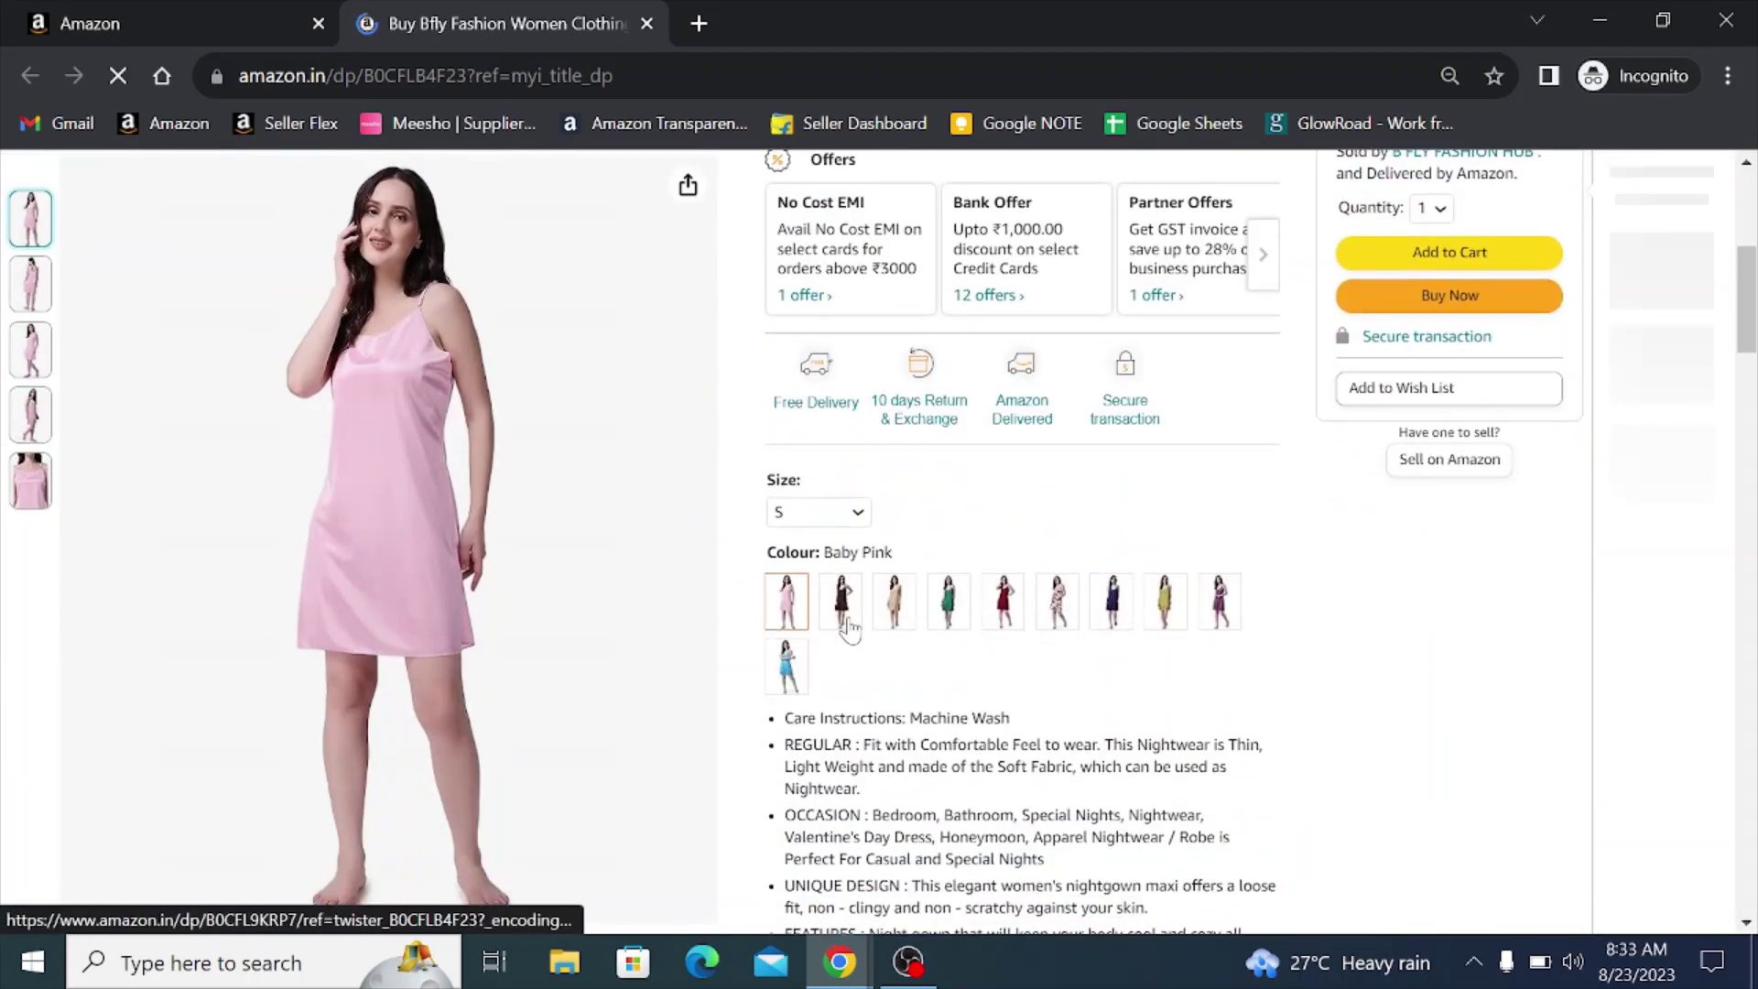
click(842, 602)
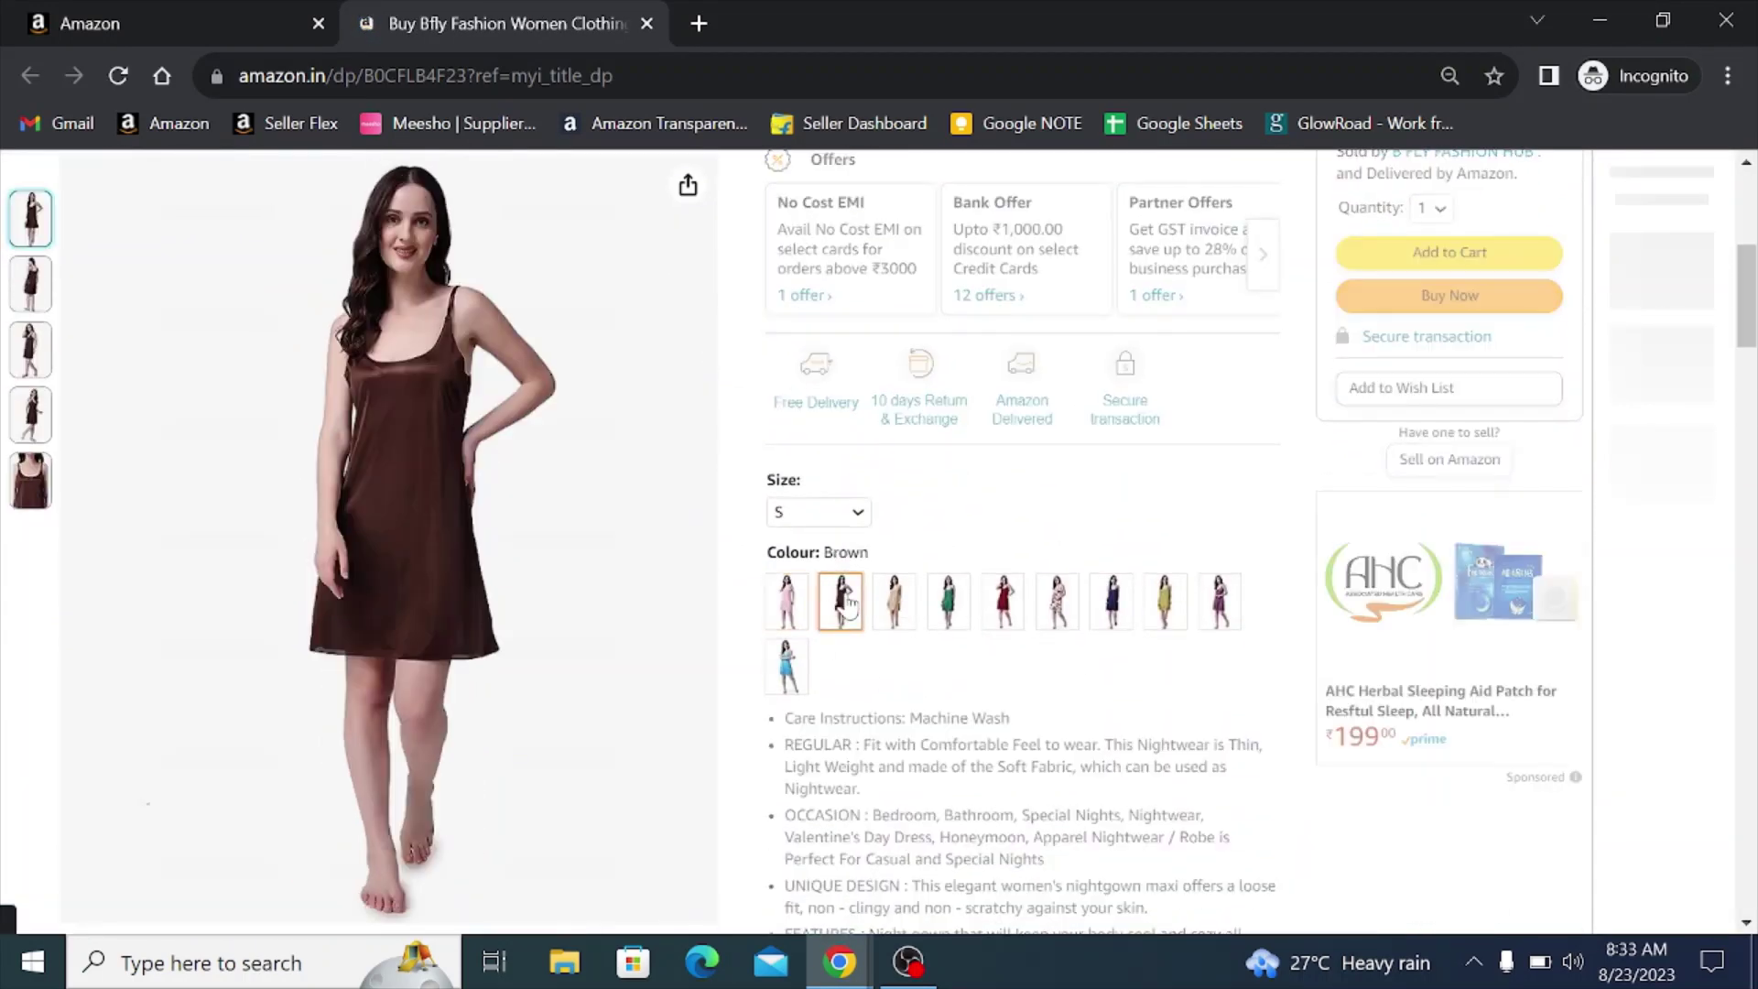
scroll(880, 686, up, 3)
scroll(881, 687, up, 1)
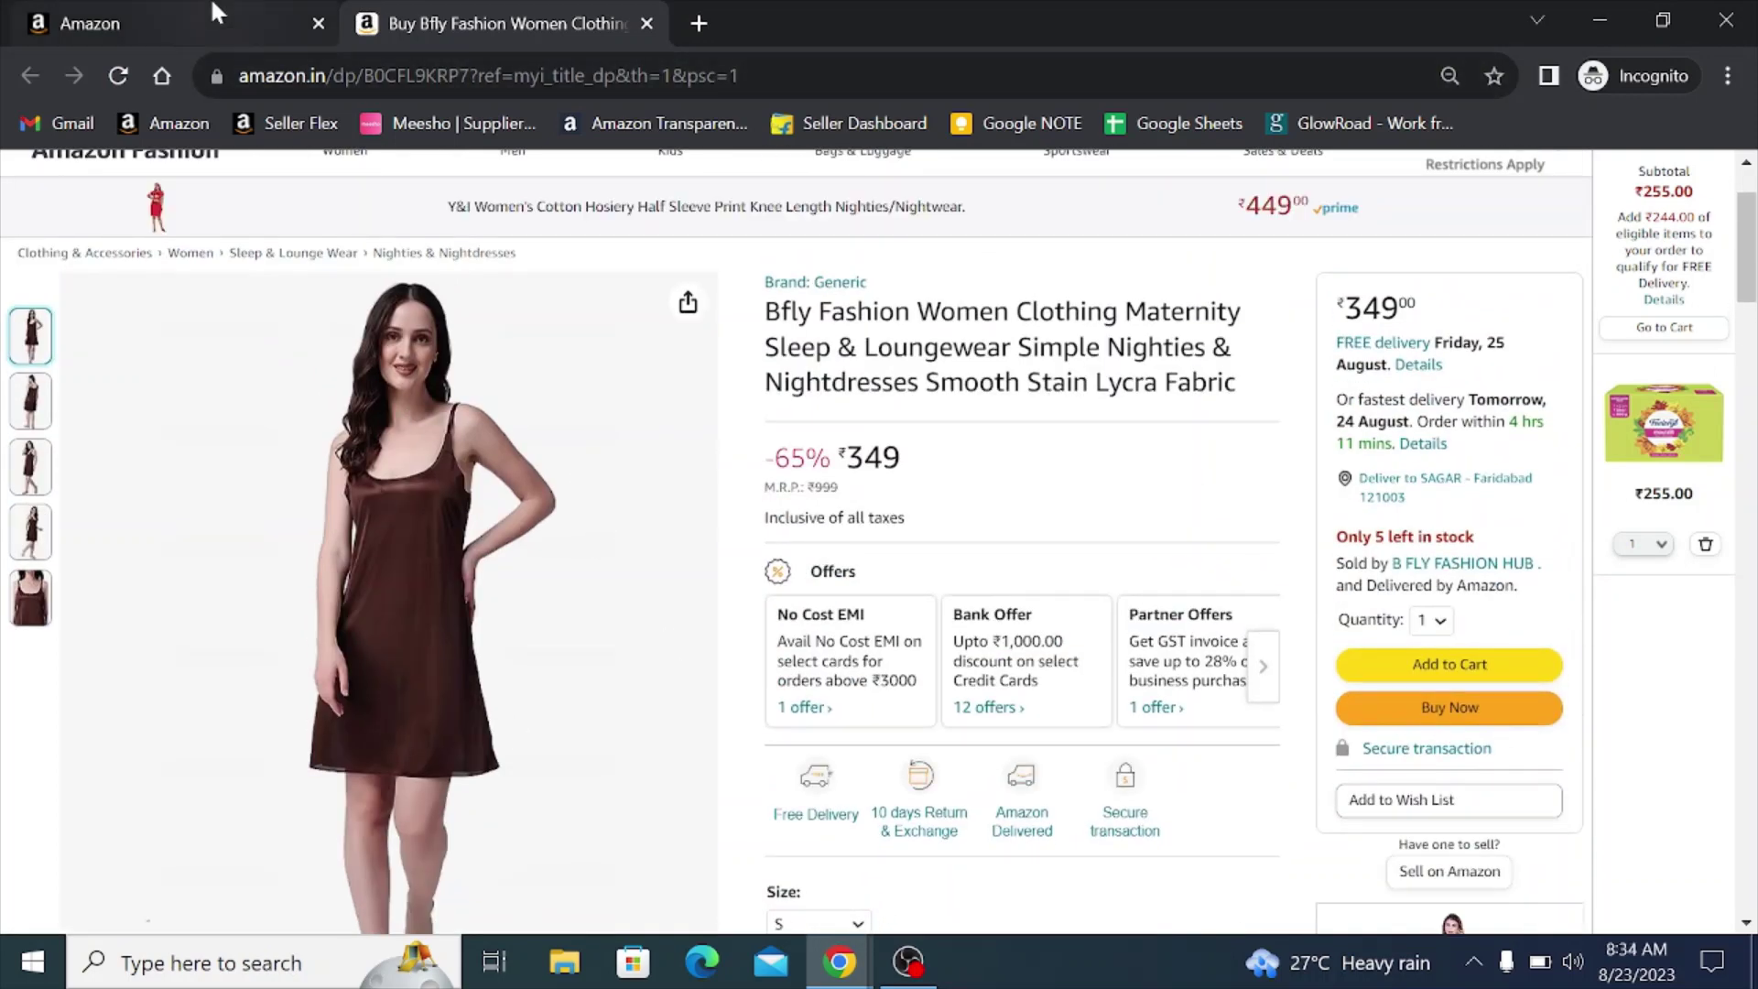
click(220, 23)
click(446, 20)
scroll(877, 641, down, 4)
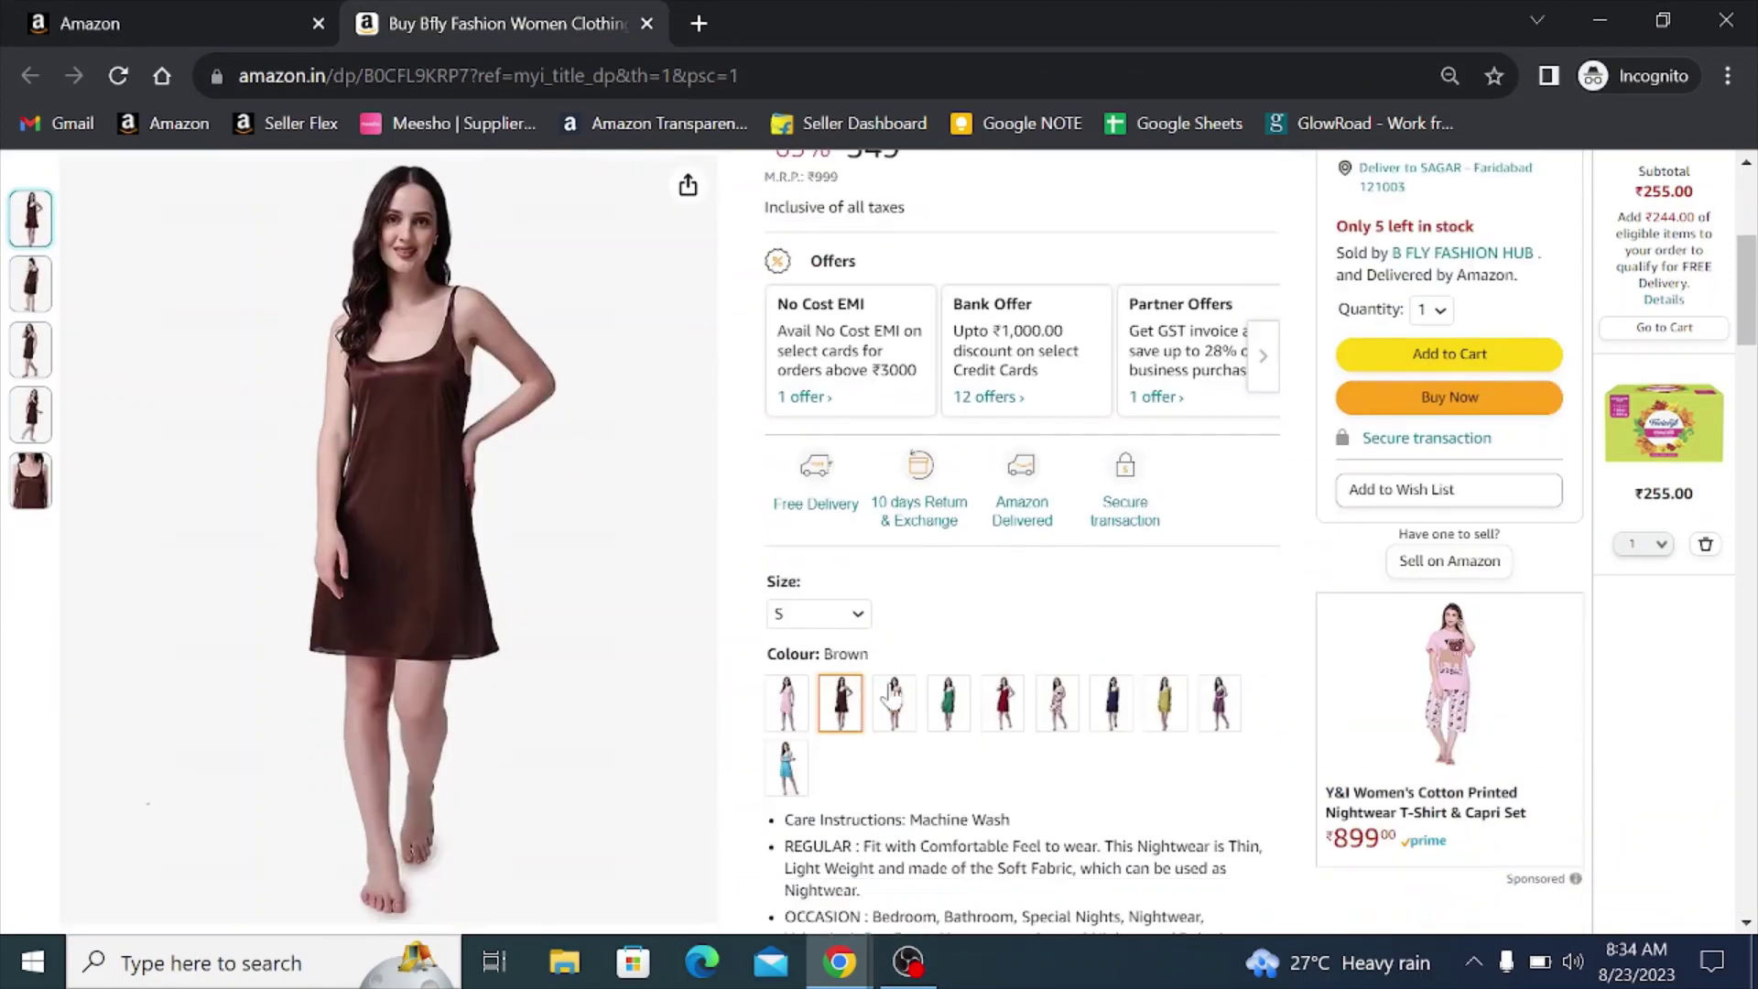
click(266, 36)
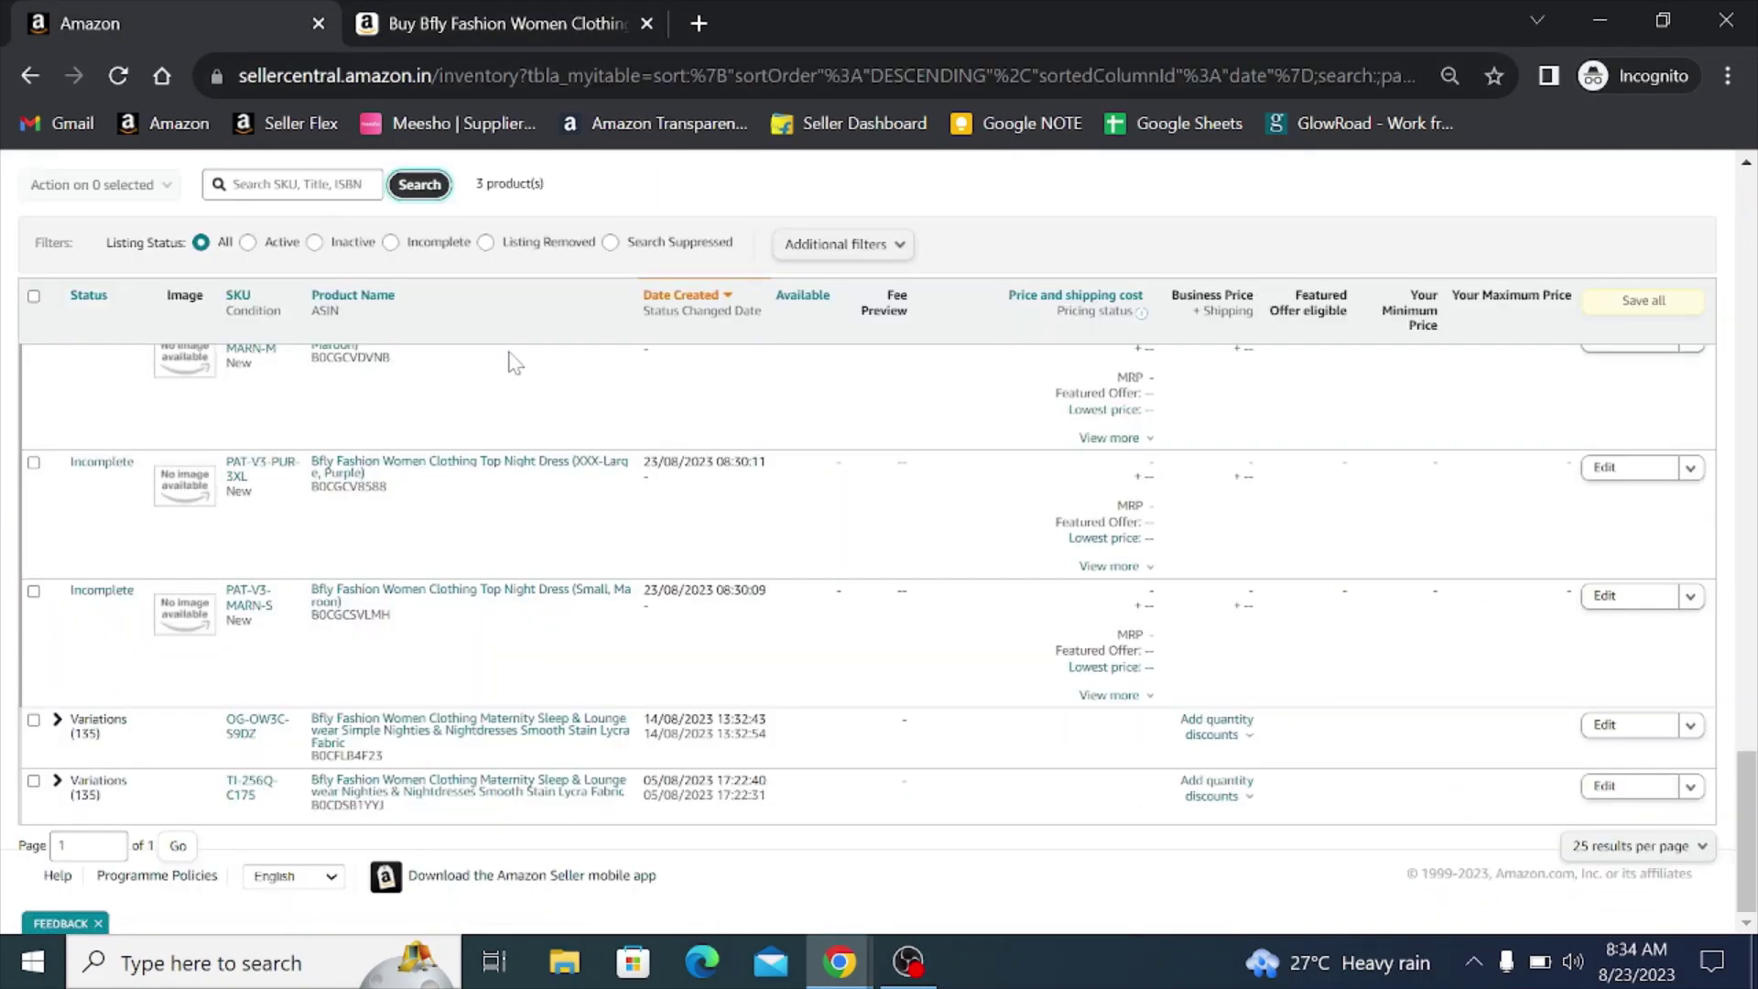
- Search the inventory for 'yellow', narrowing it to 7 yellow nightdress products
scroll(717, 696, up, 1)
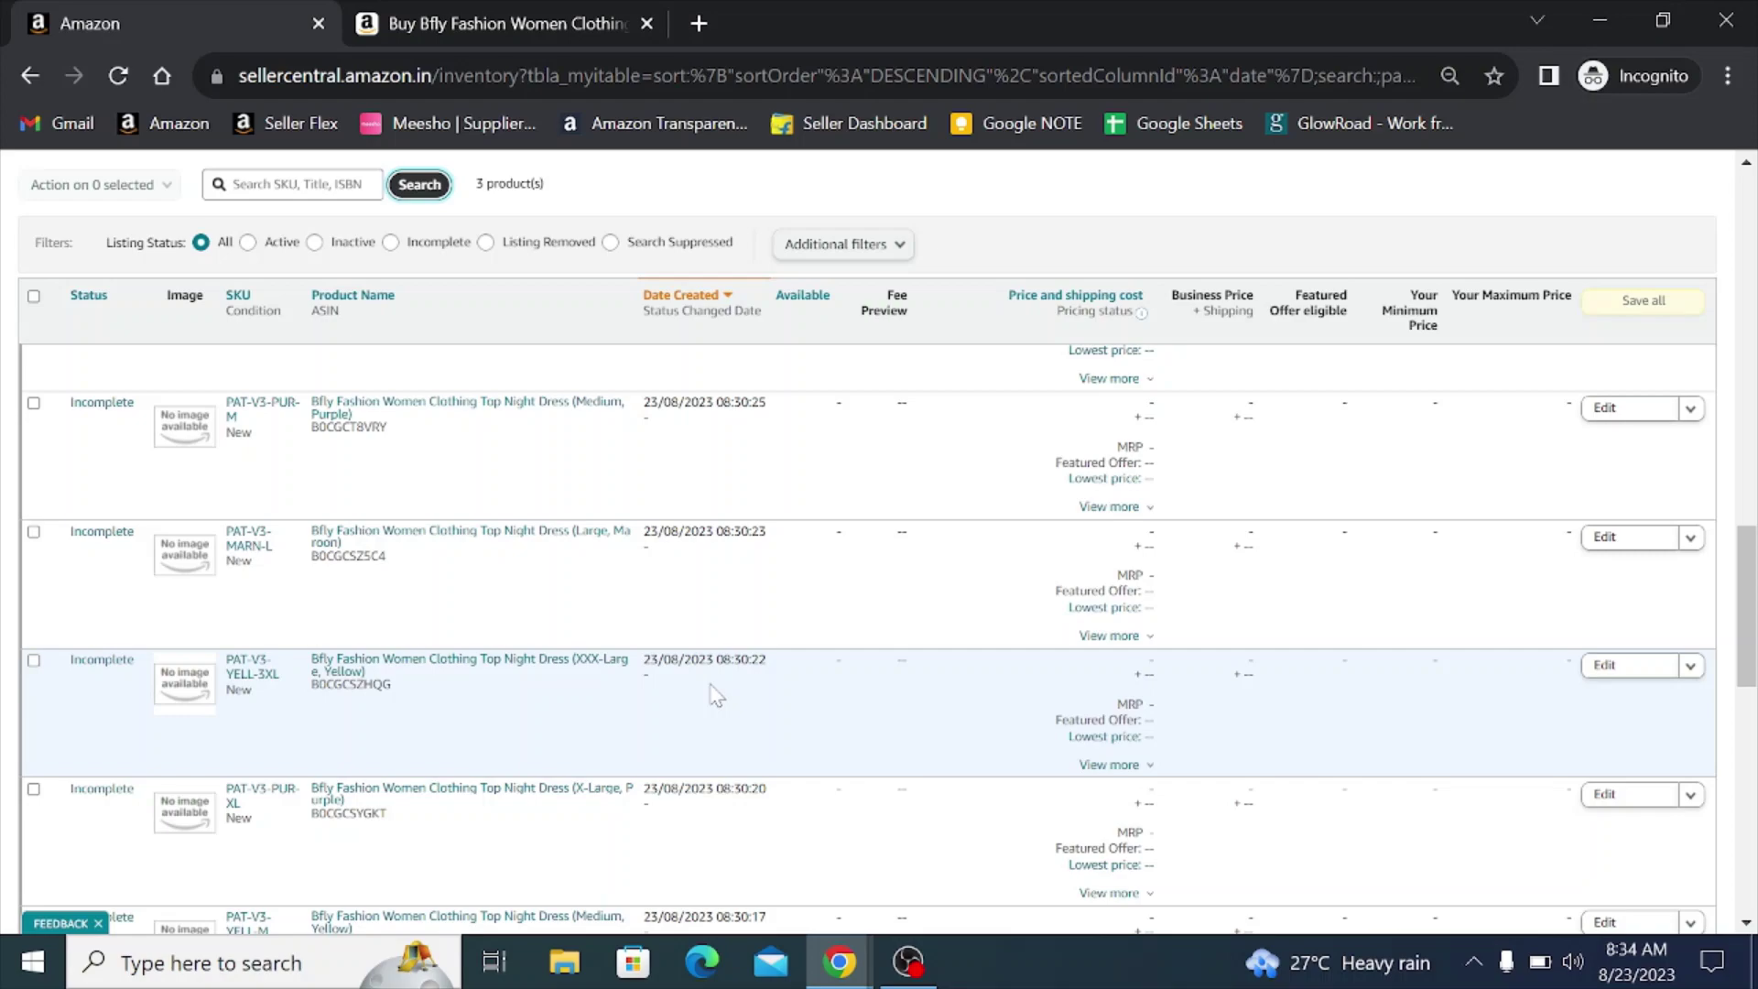
scroll(717, 696, up, 8)
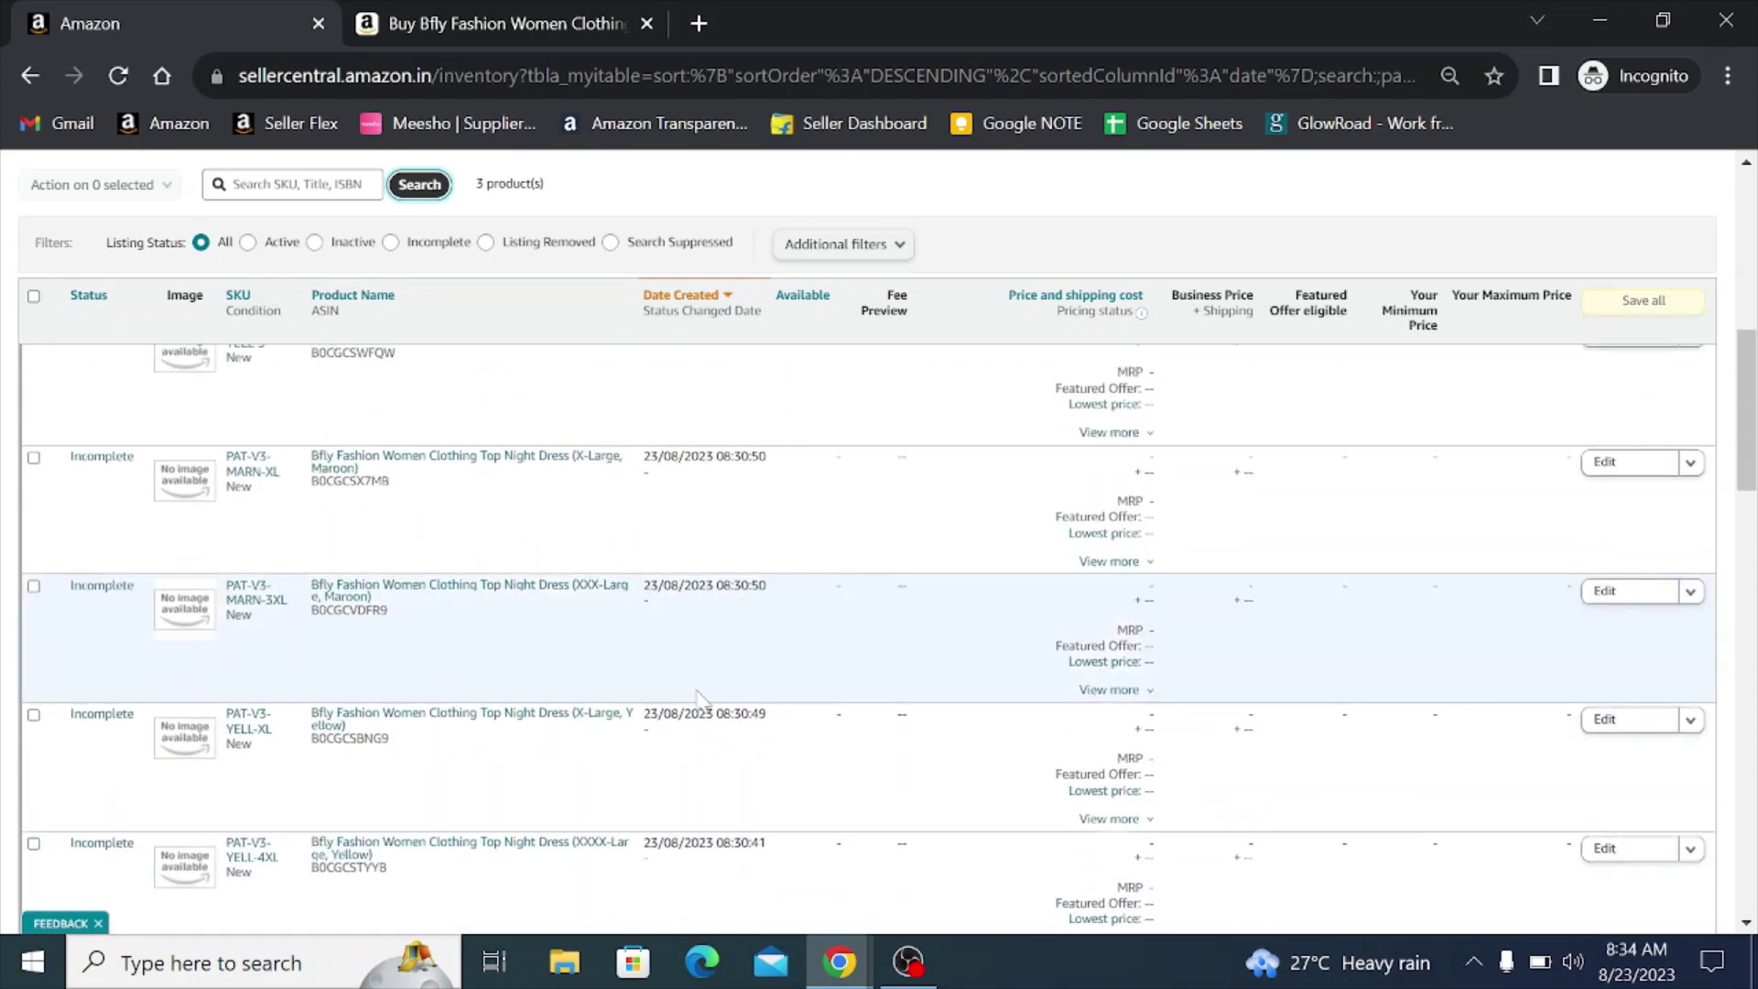
scroll(696, 691, up, 10)
scroll(639, 685, down, 2)
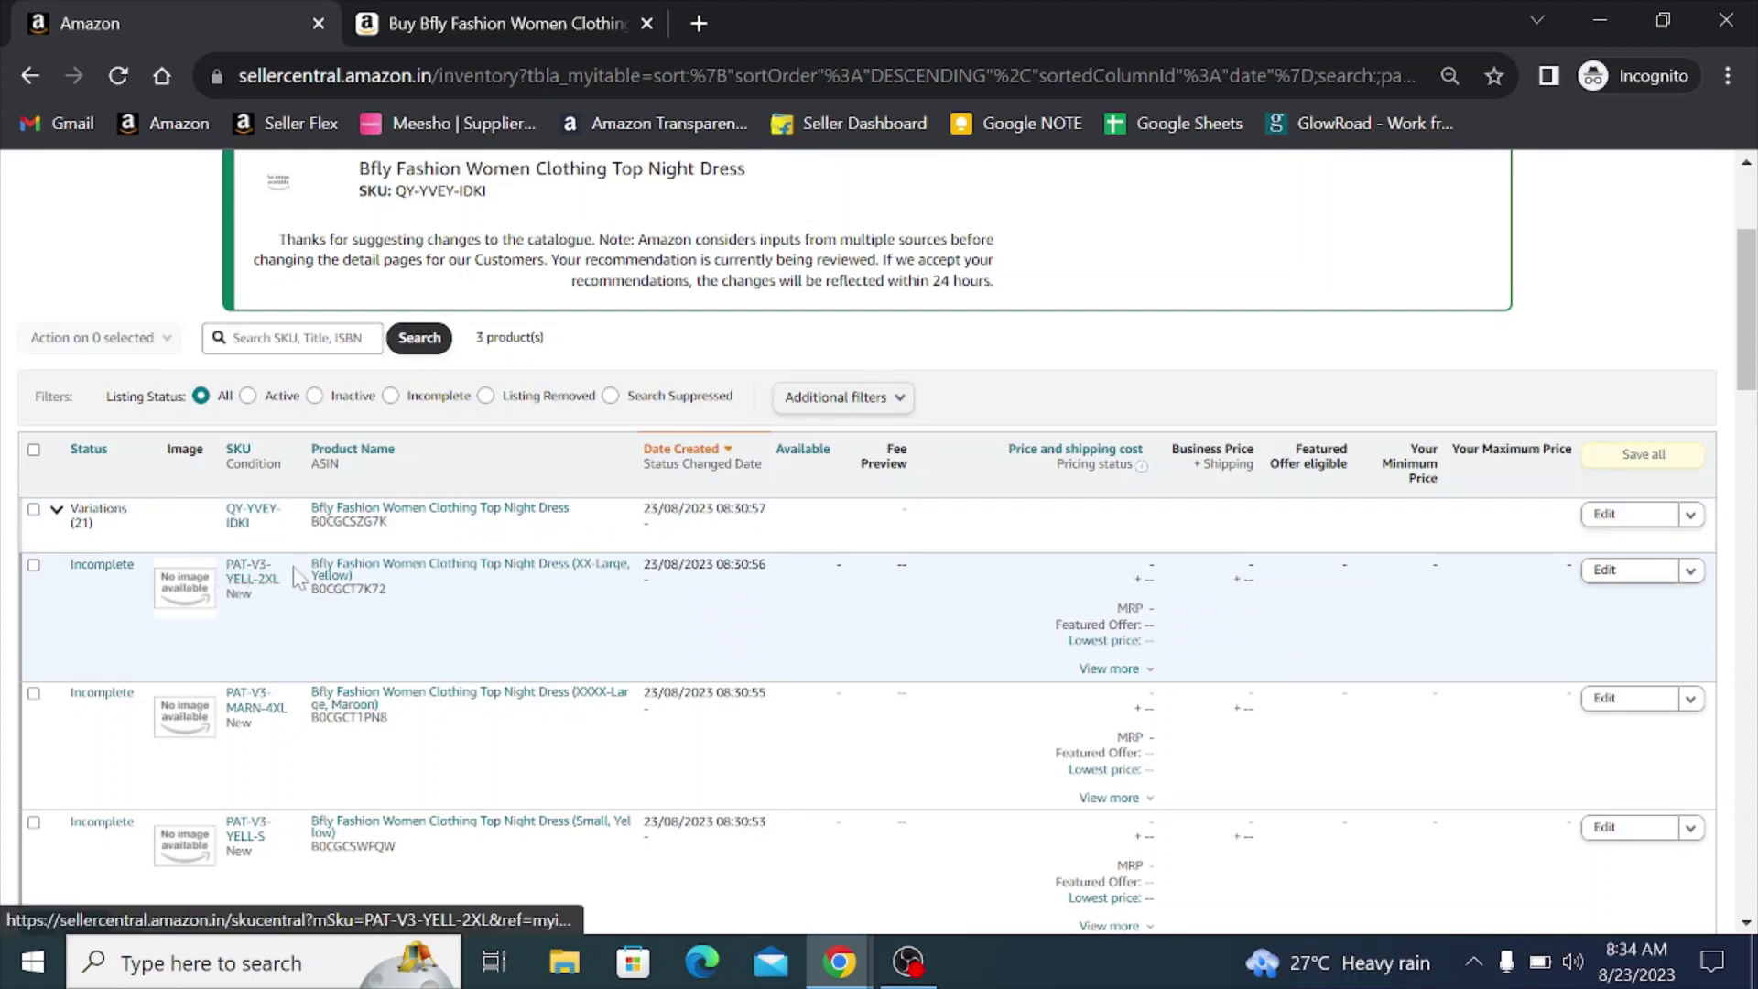
click(293, 339)
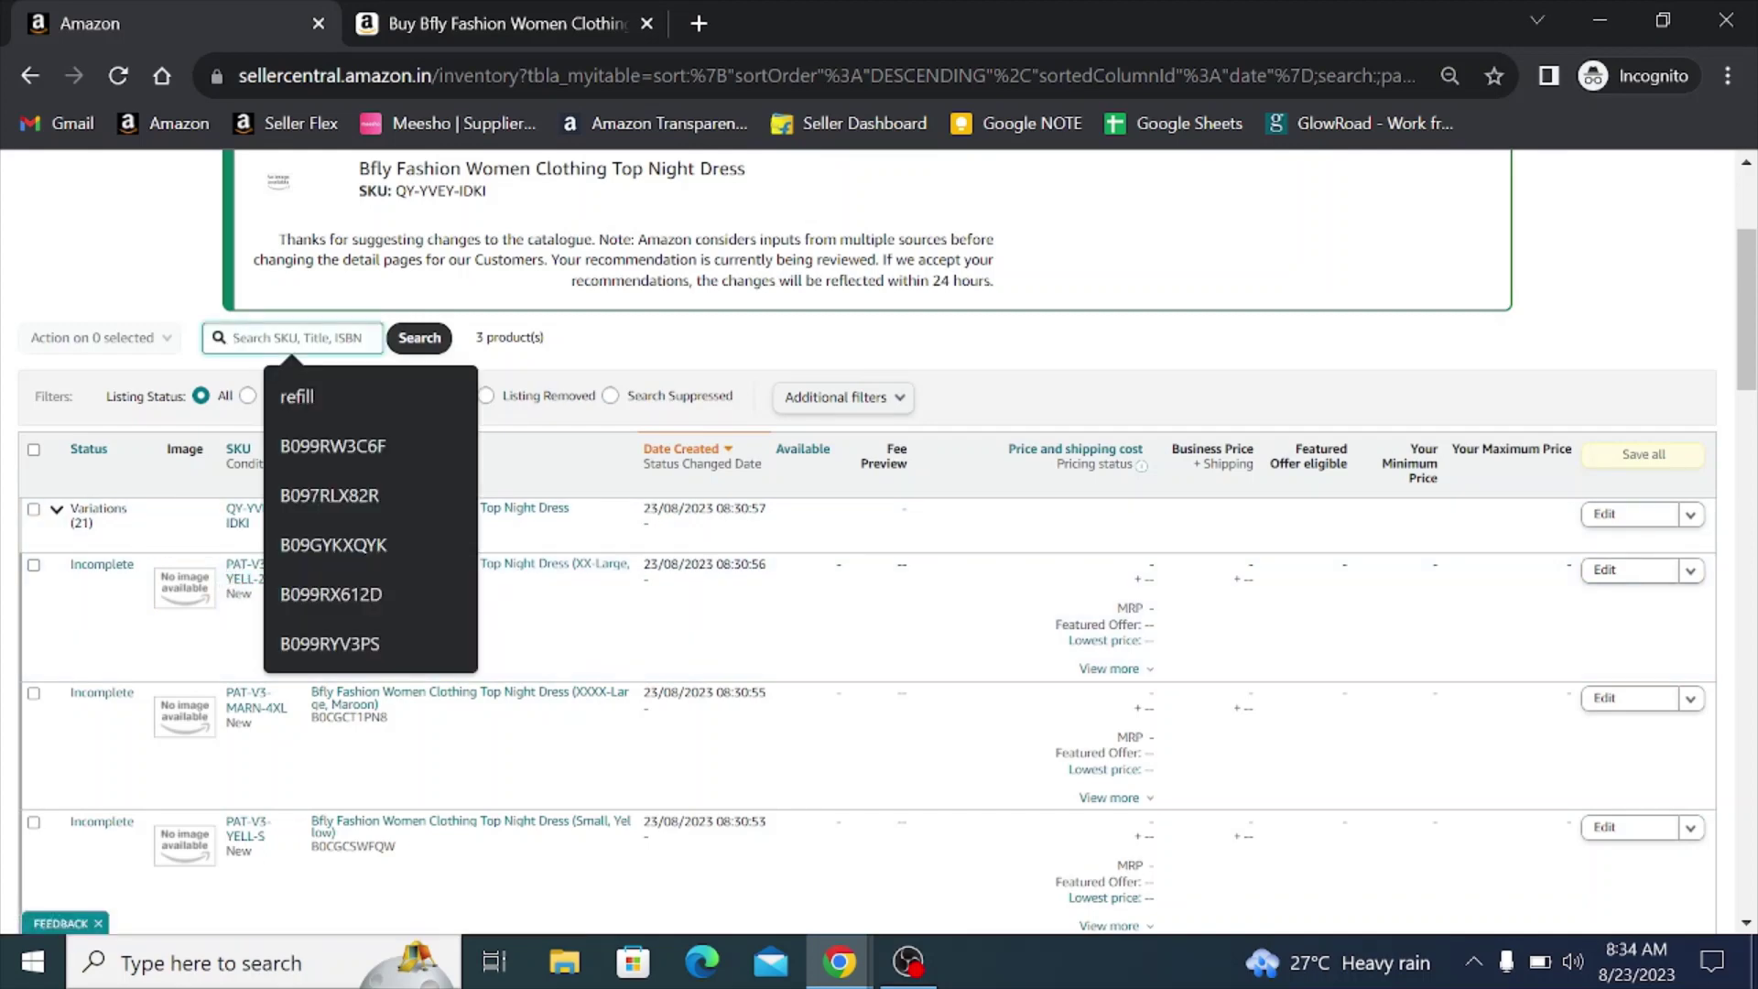
text(yellow)
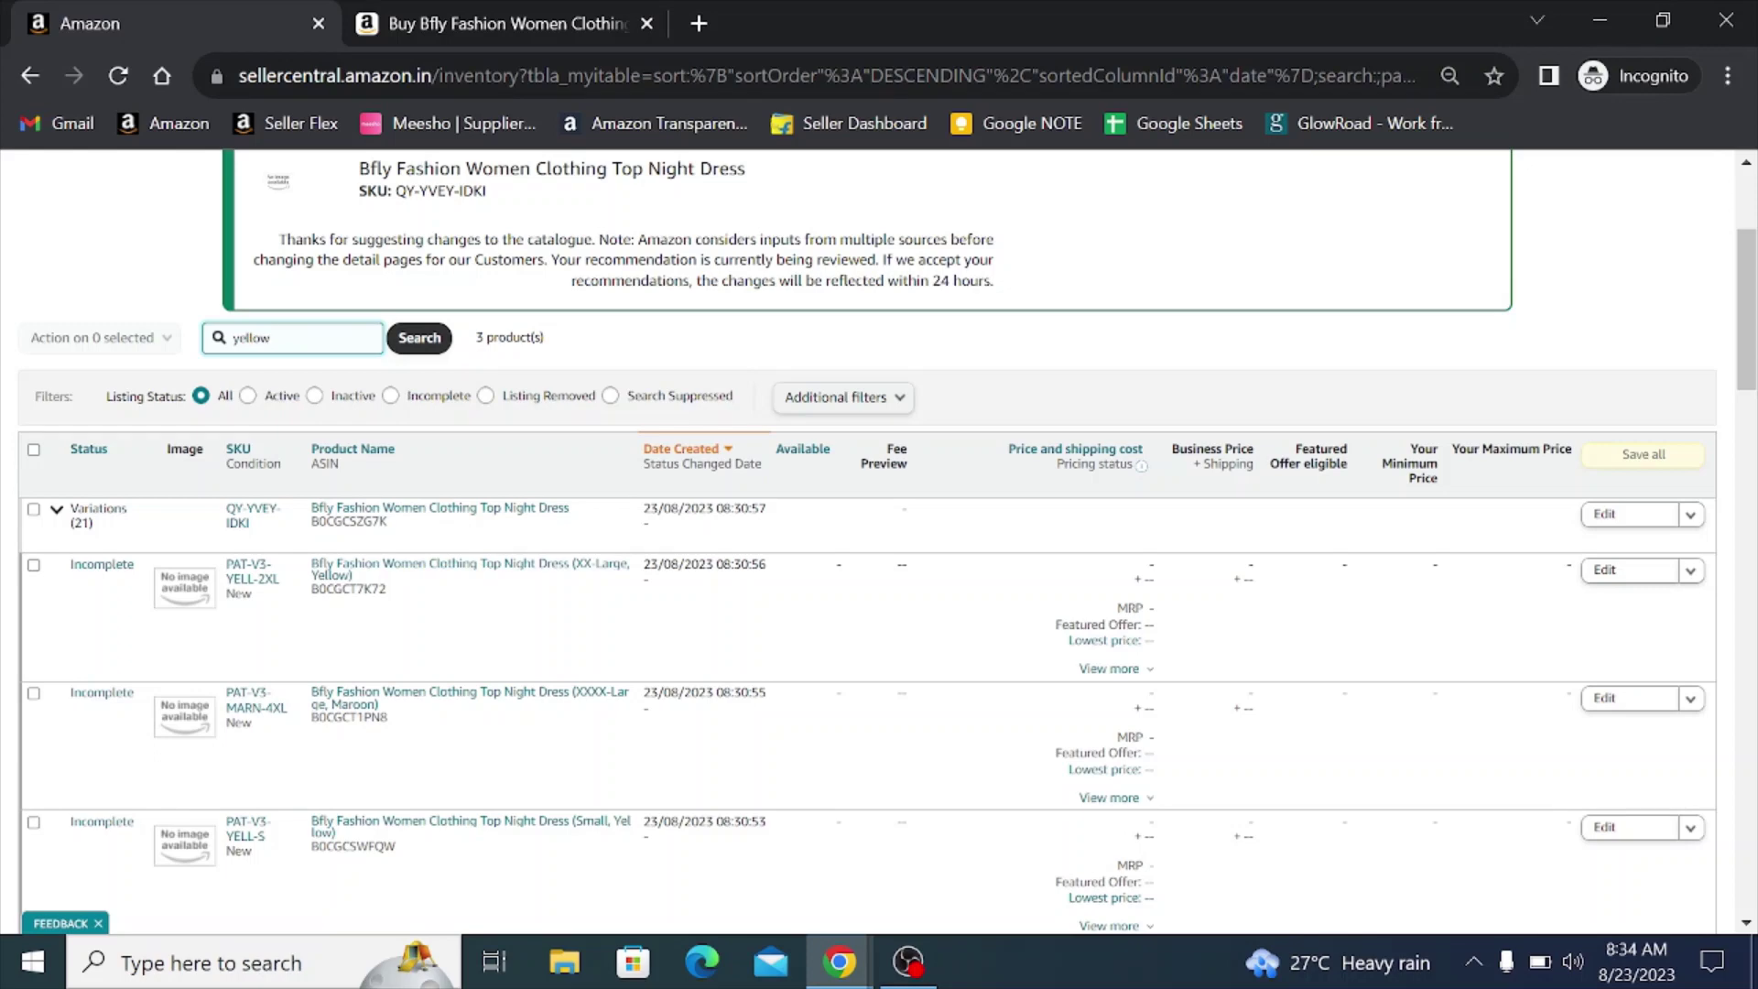
click(742, 355)
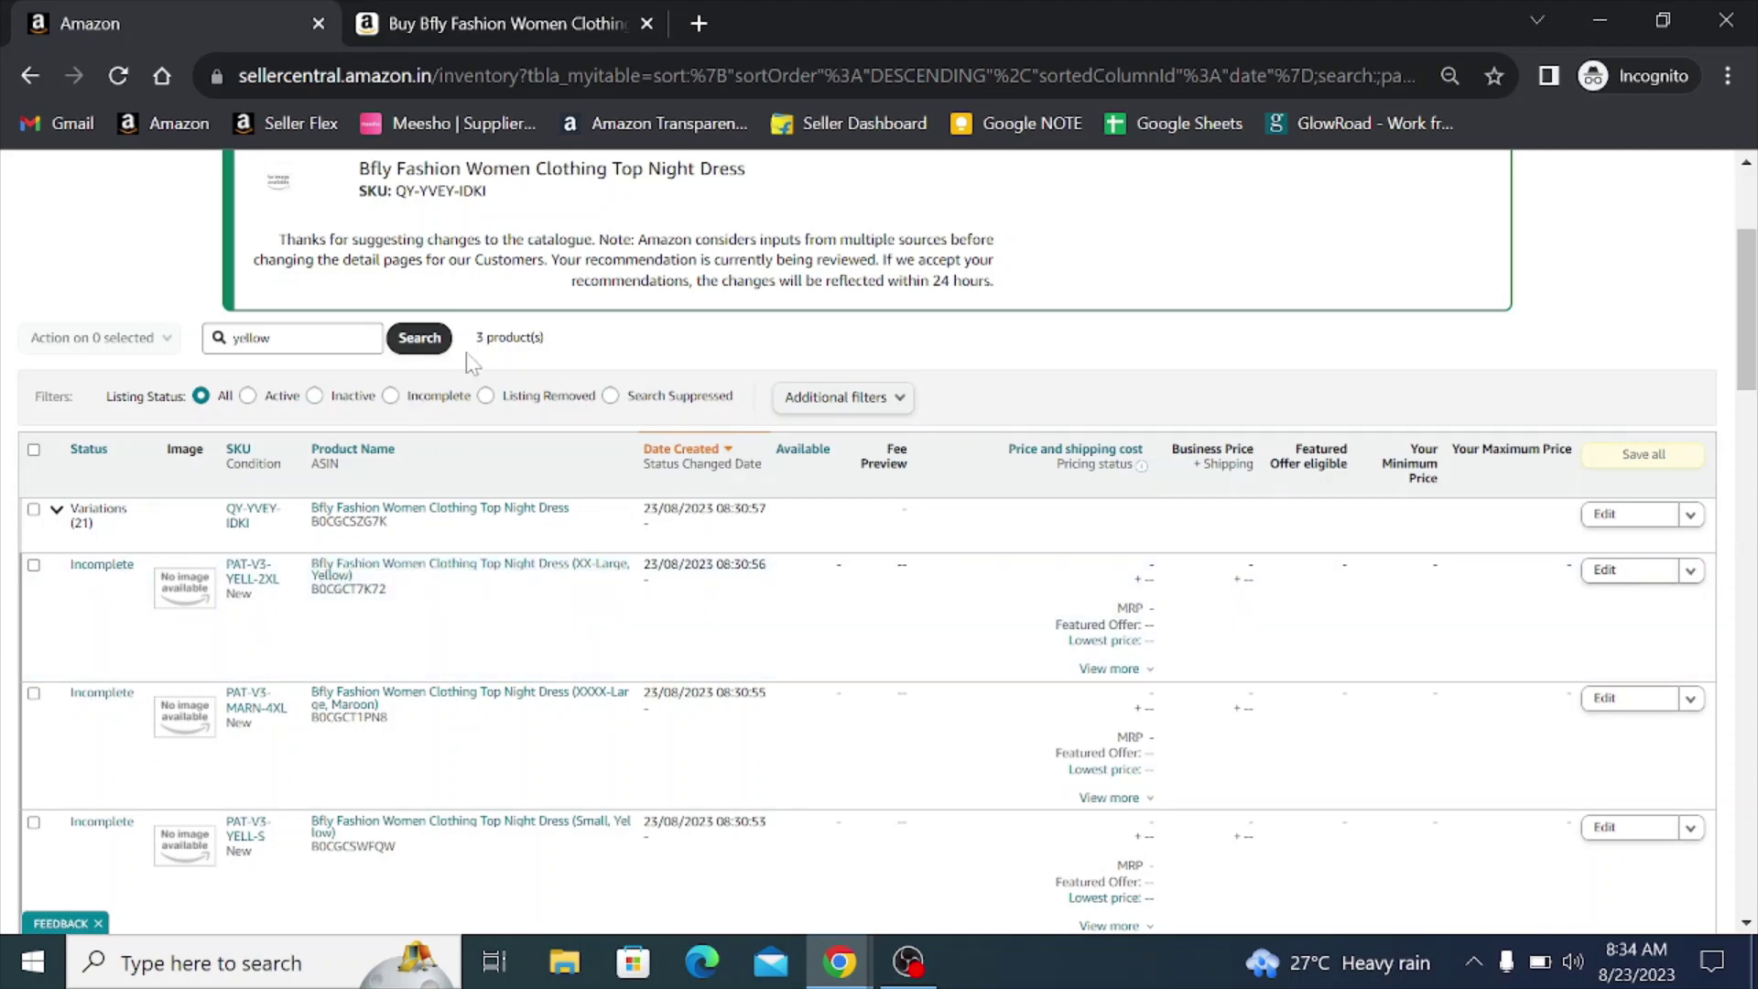
click(419, 338)
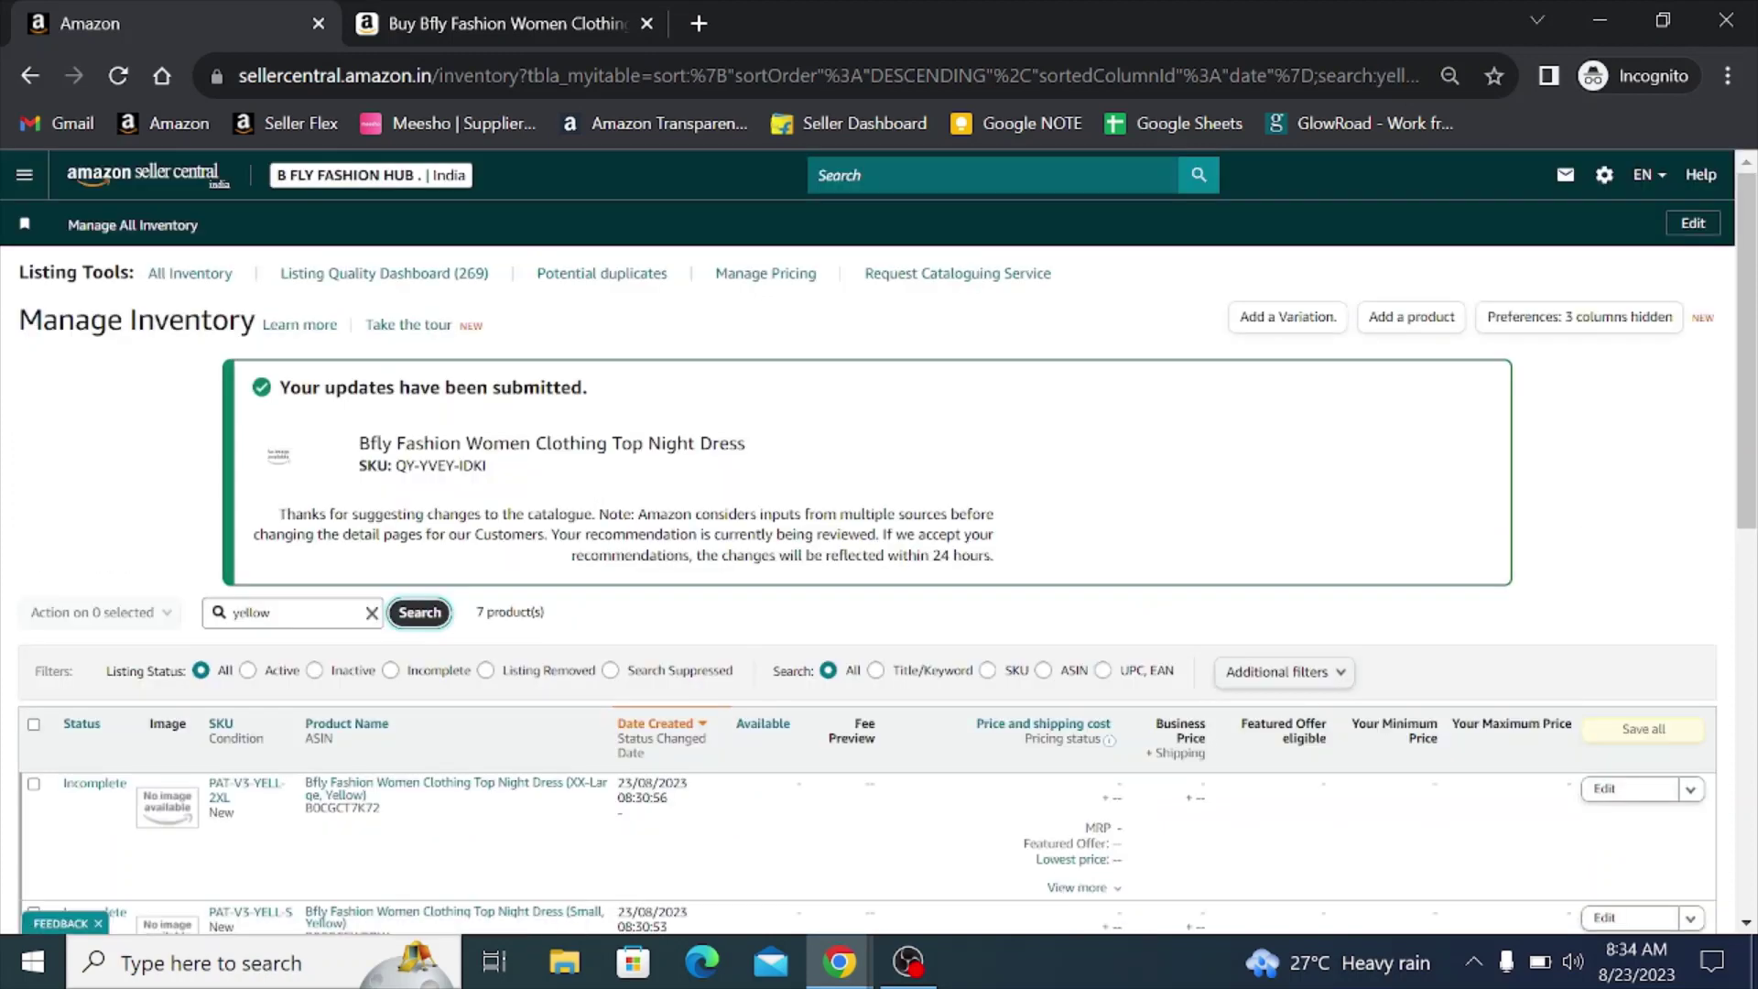
- Open the XX-Large, Small and X-Large yellow nightdress edit pages in new tabs
scroll(556, 485, down, 5)
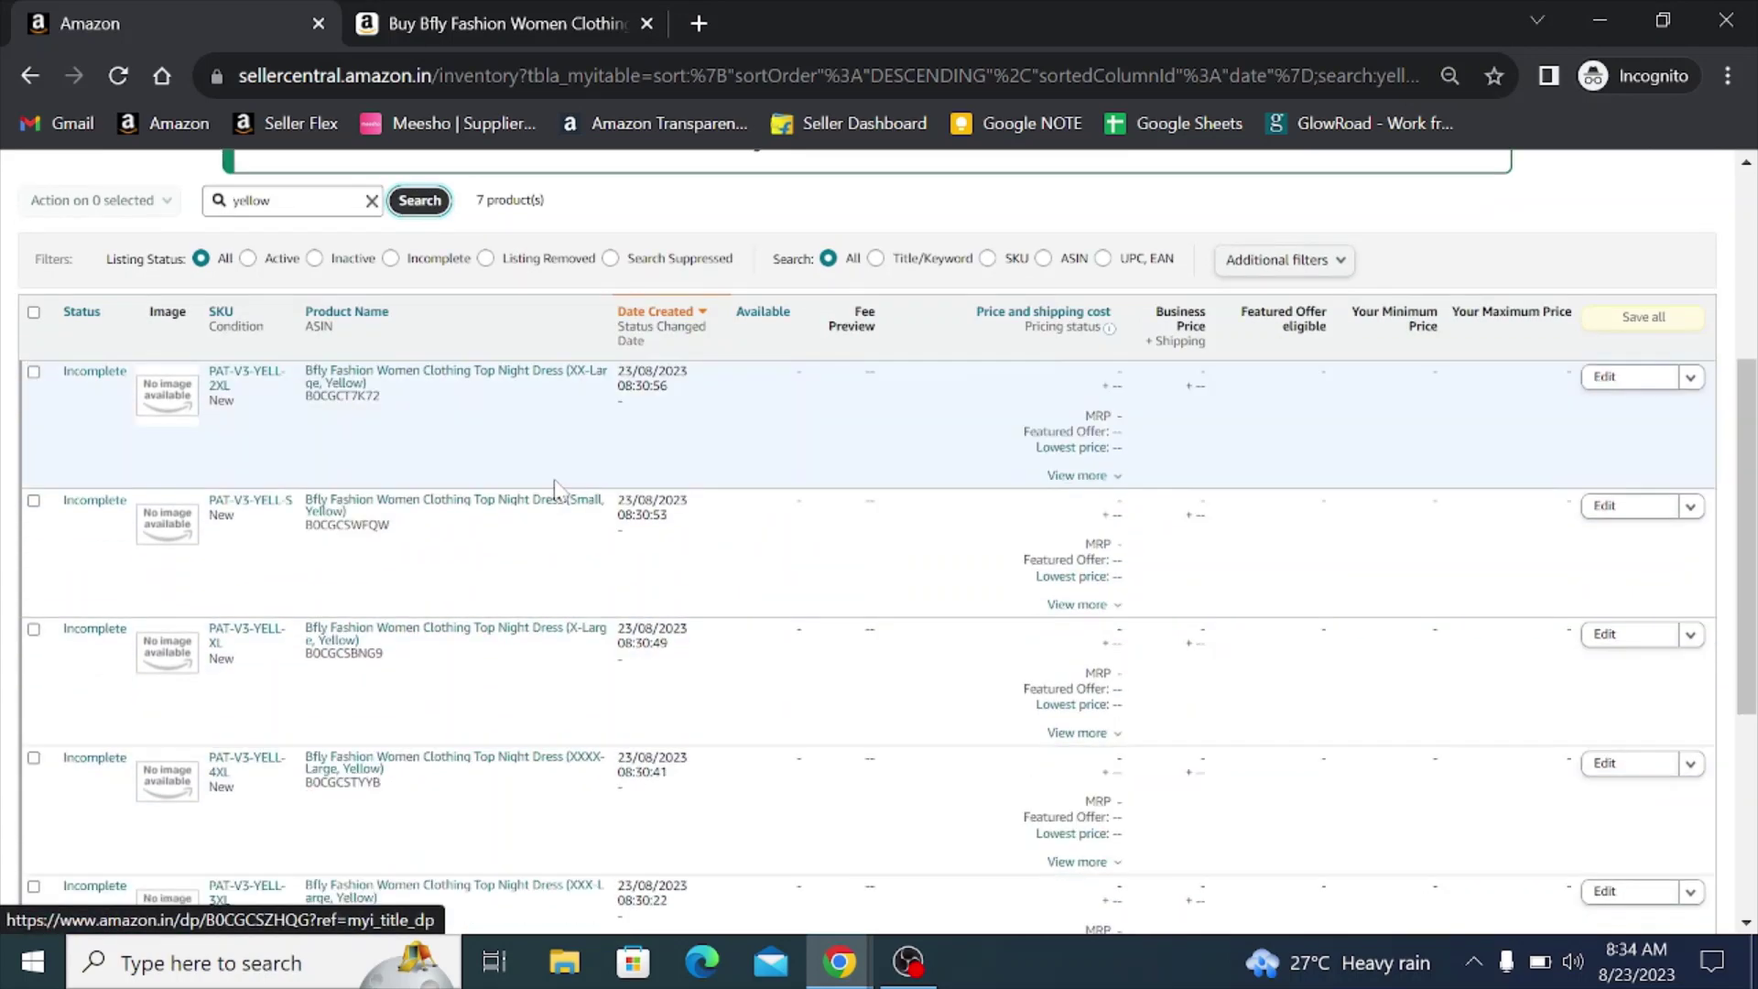
scroll(556, 485, up, 3)
scroll(550, 471, down, 3)
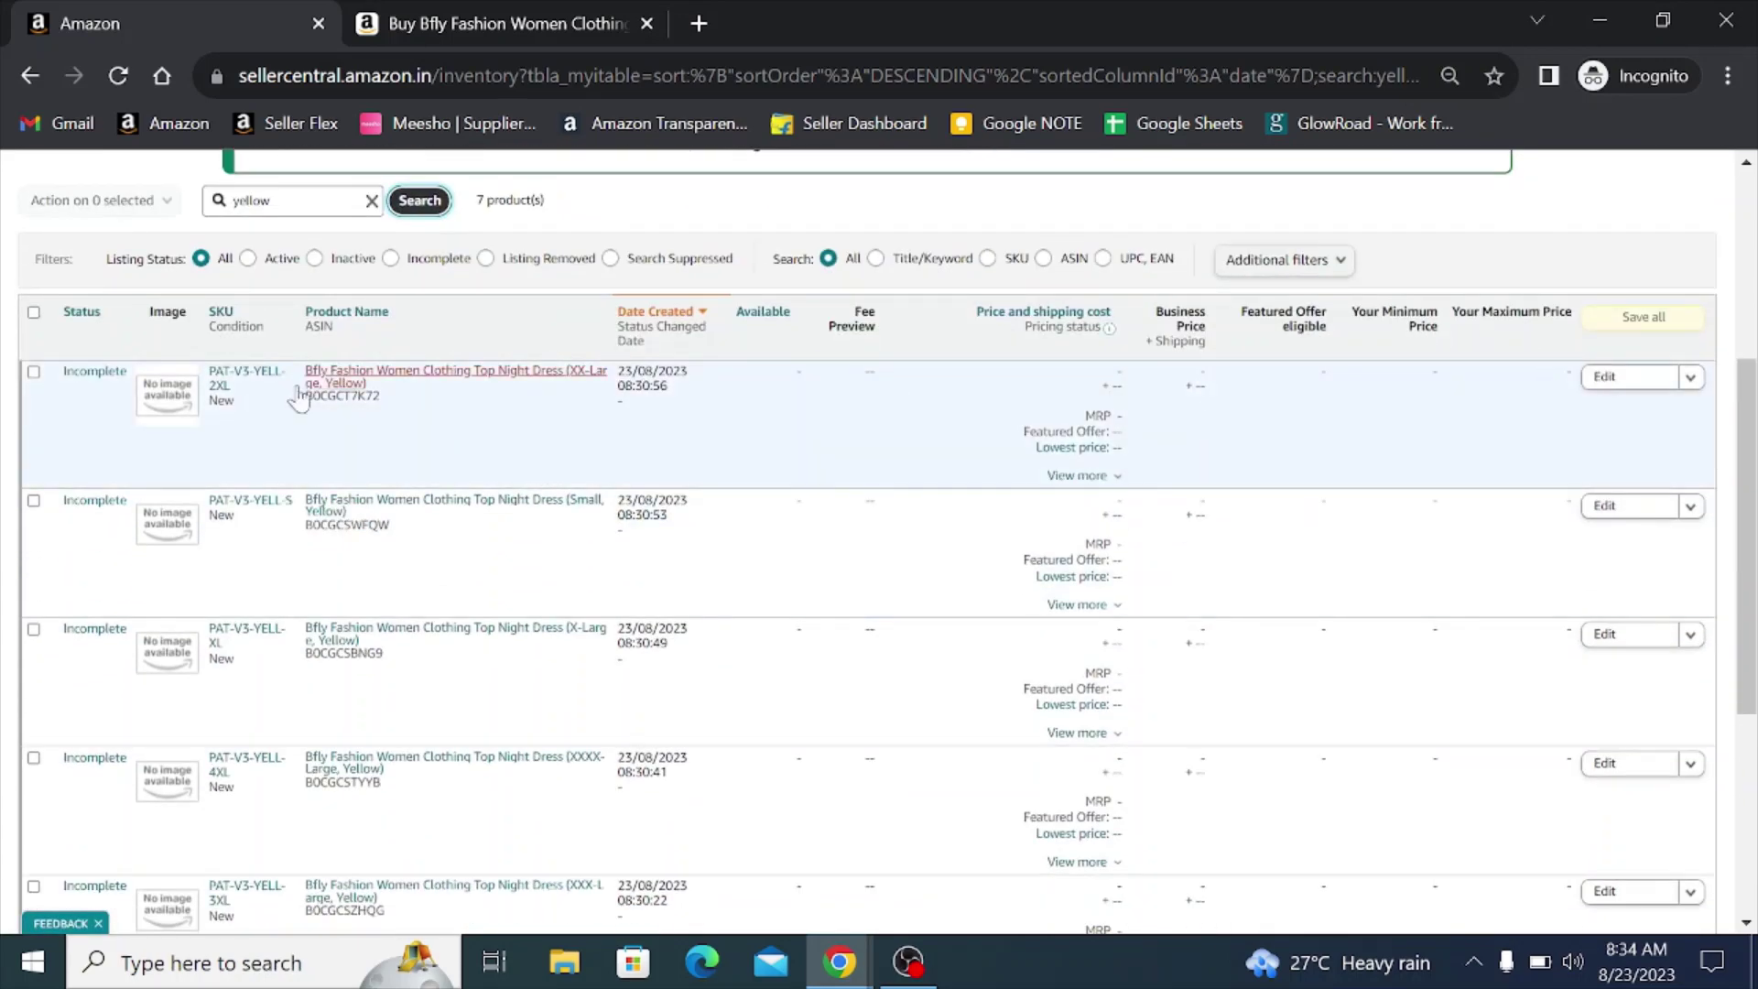
click(1623, 388)
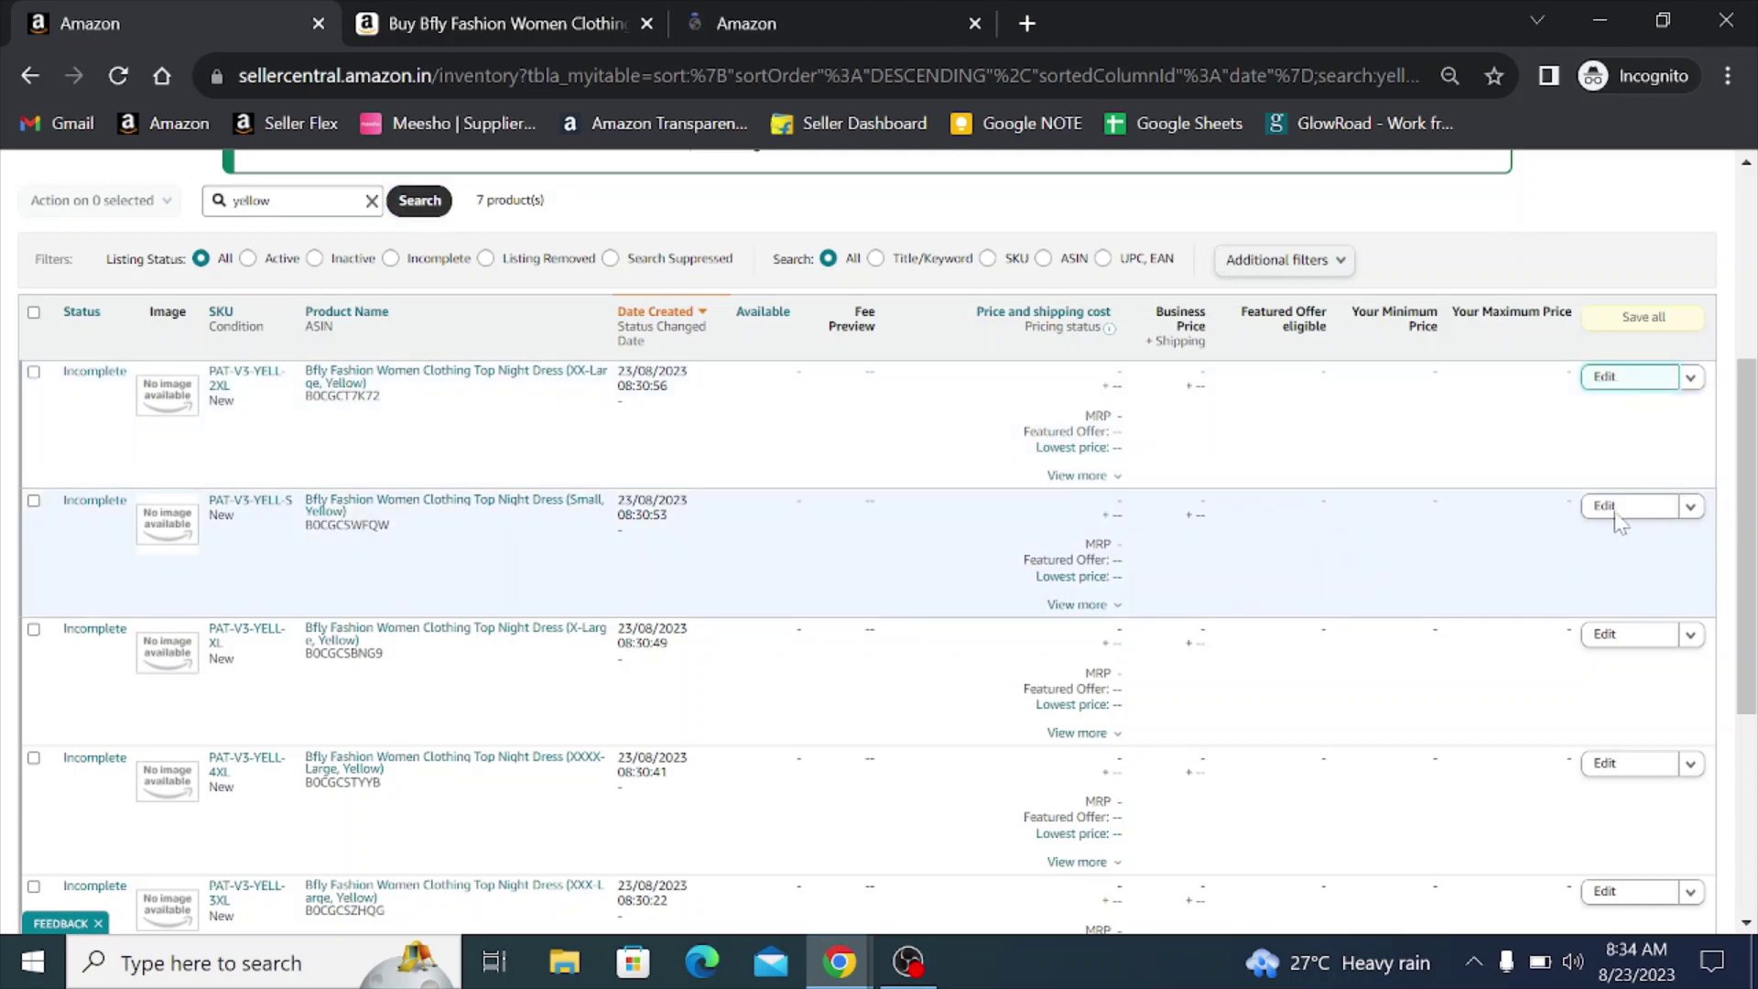
click(1616, 520)
scroll(1611, 513, down, 2)
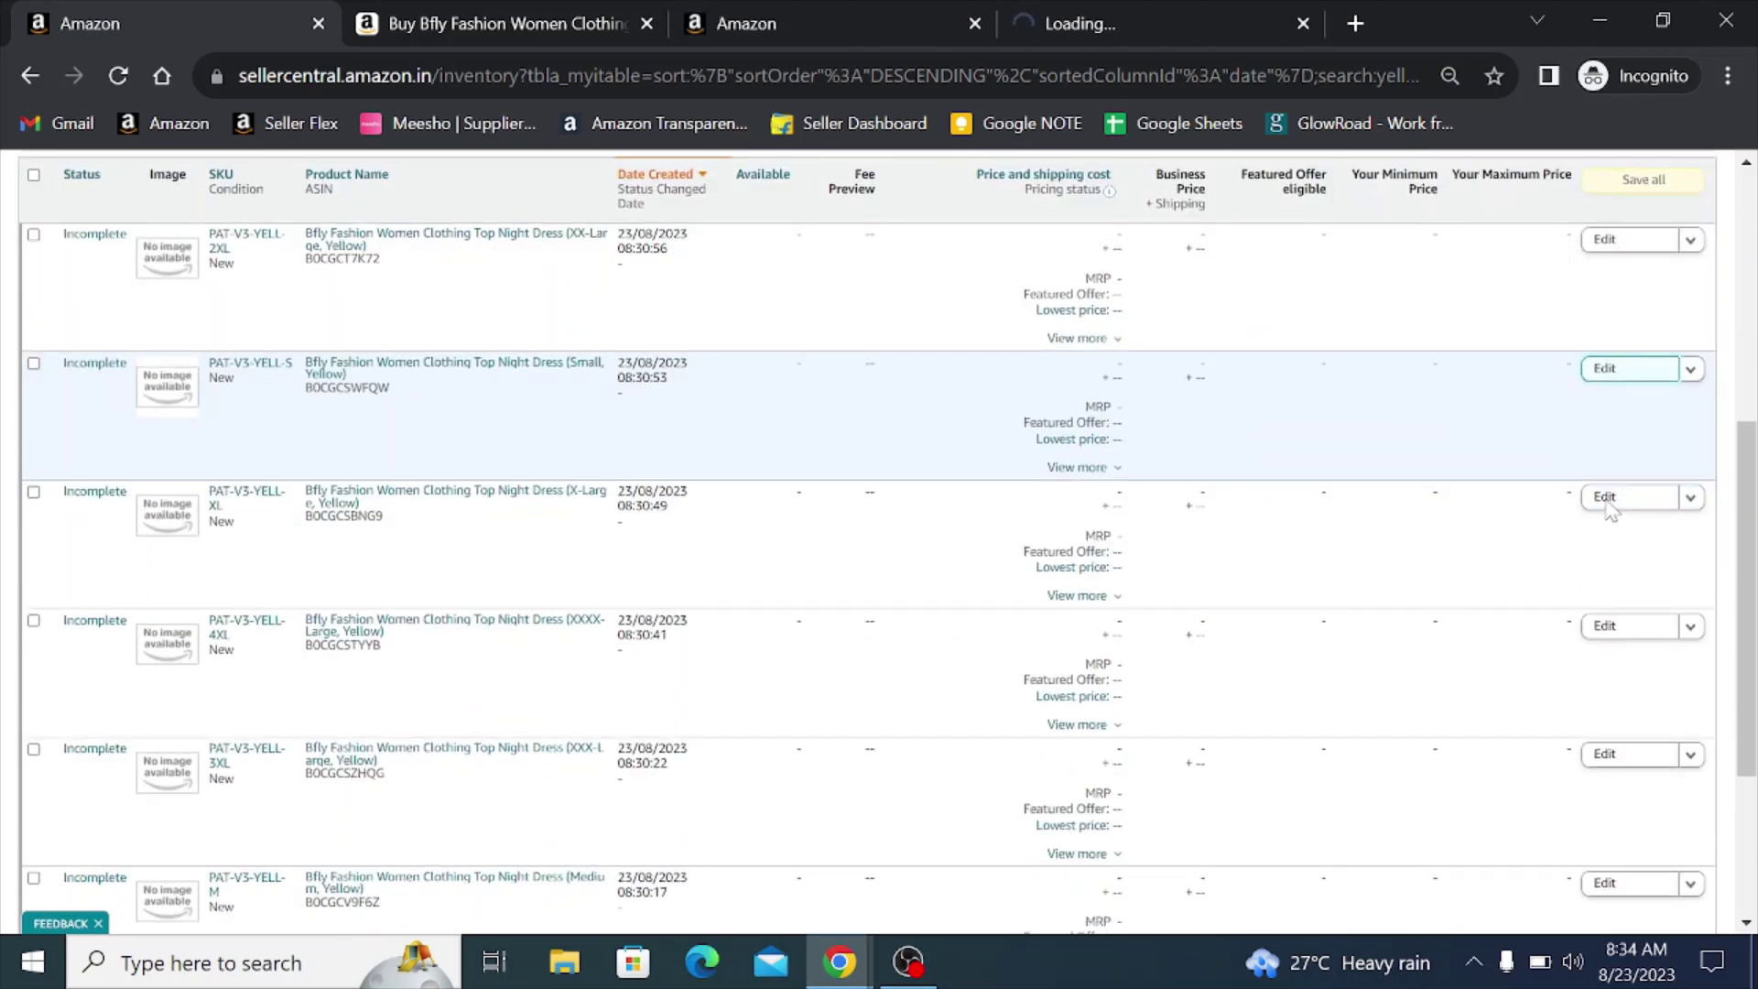
click(1607, 503)
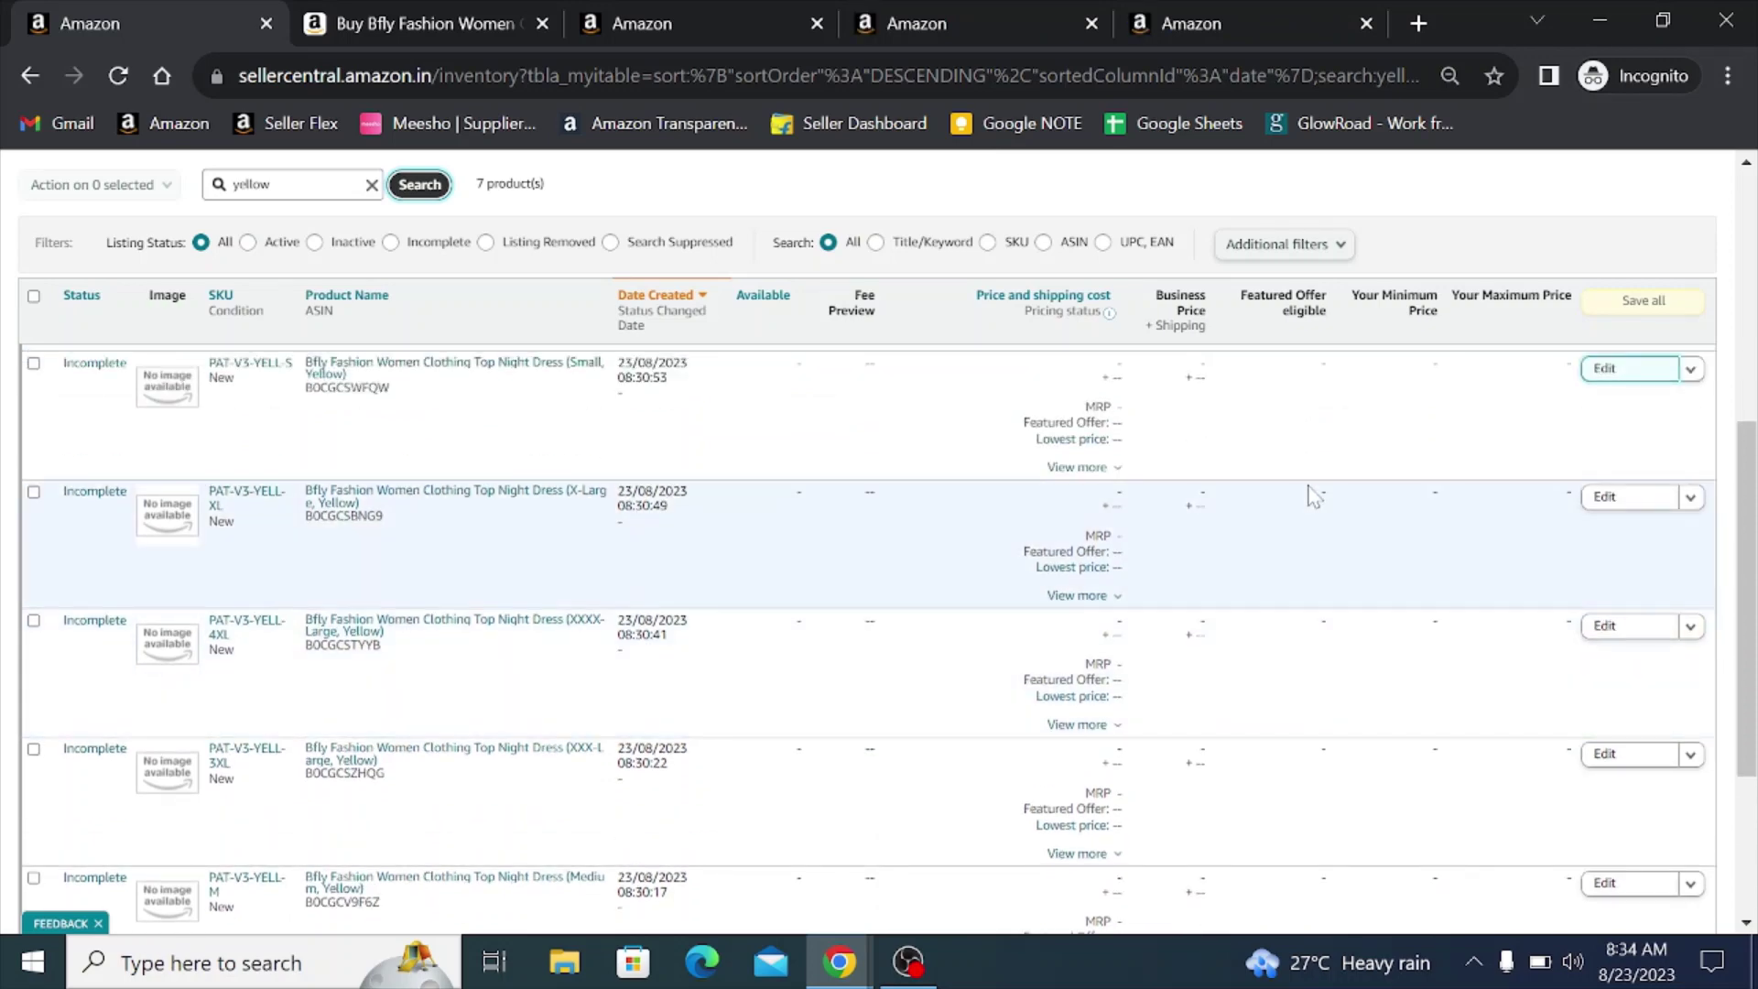
- Open edit pages for the remaining yellow sizes, including 4XL, 3XL and Large, in new tabs
click(1603, 500)
click(1617, 636)
scroll(1557, 567, down, 1)
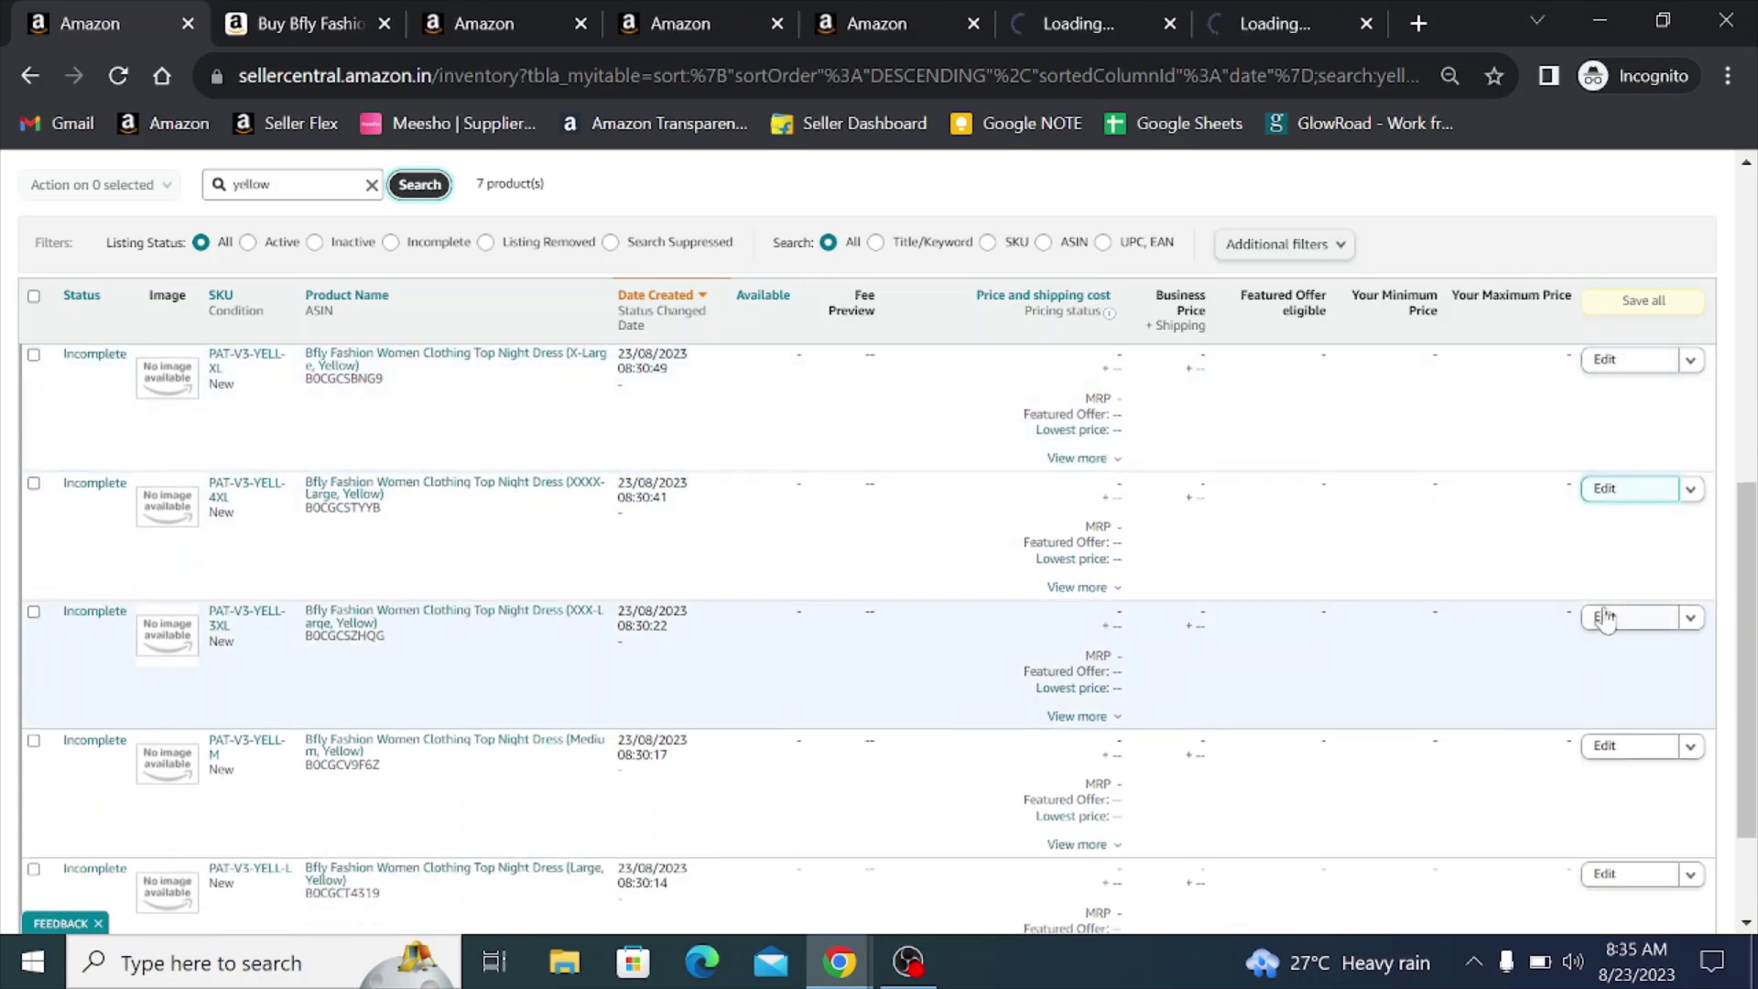
click(1609, 617)
scroll(1608, 616, down, 3)
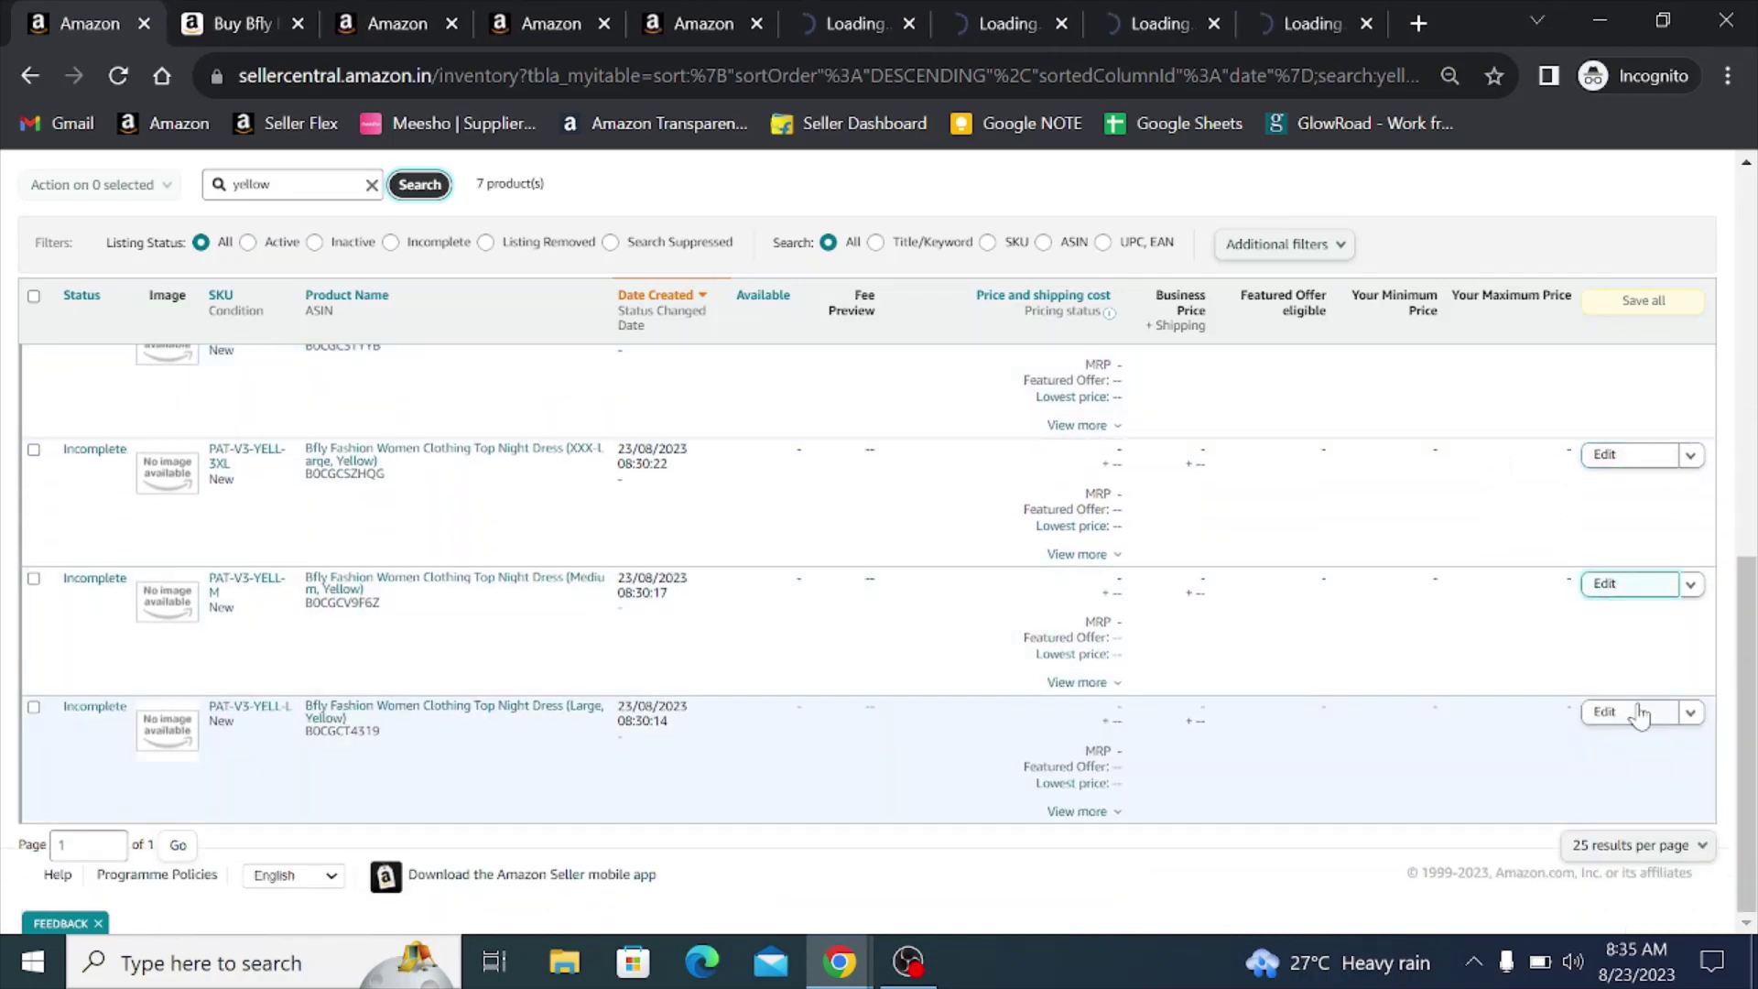
click(1607, 713)
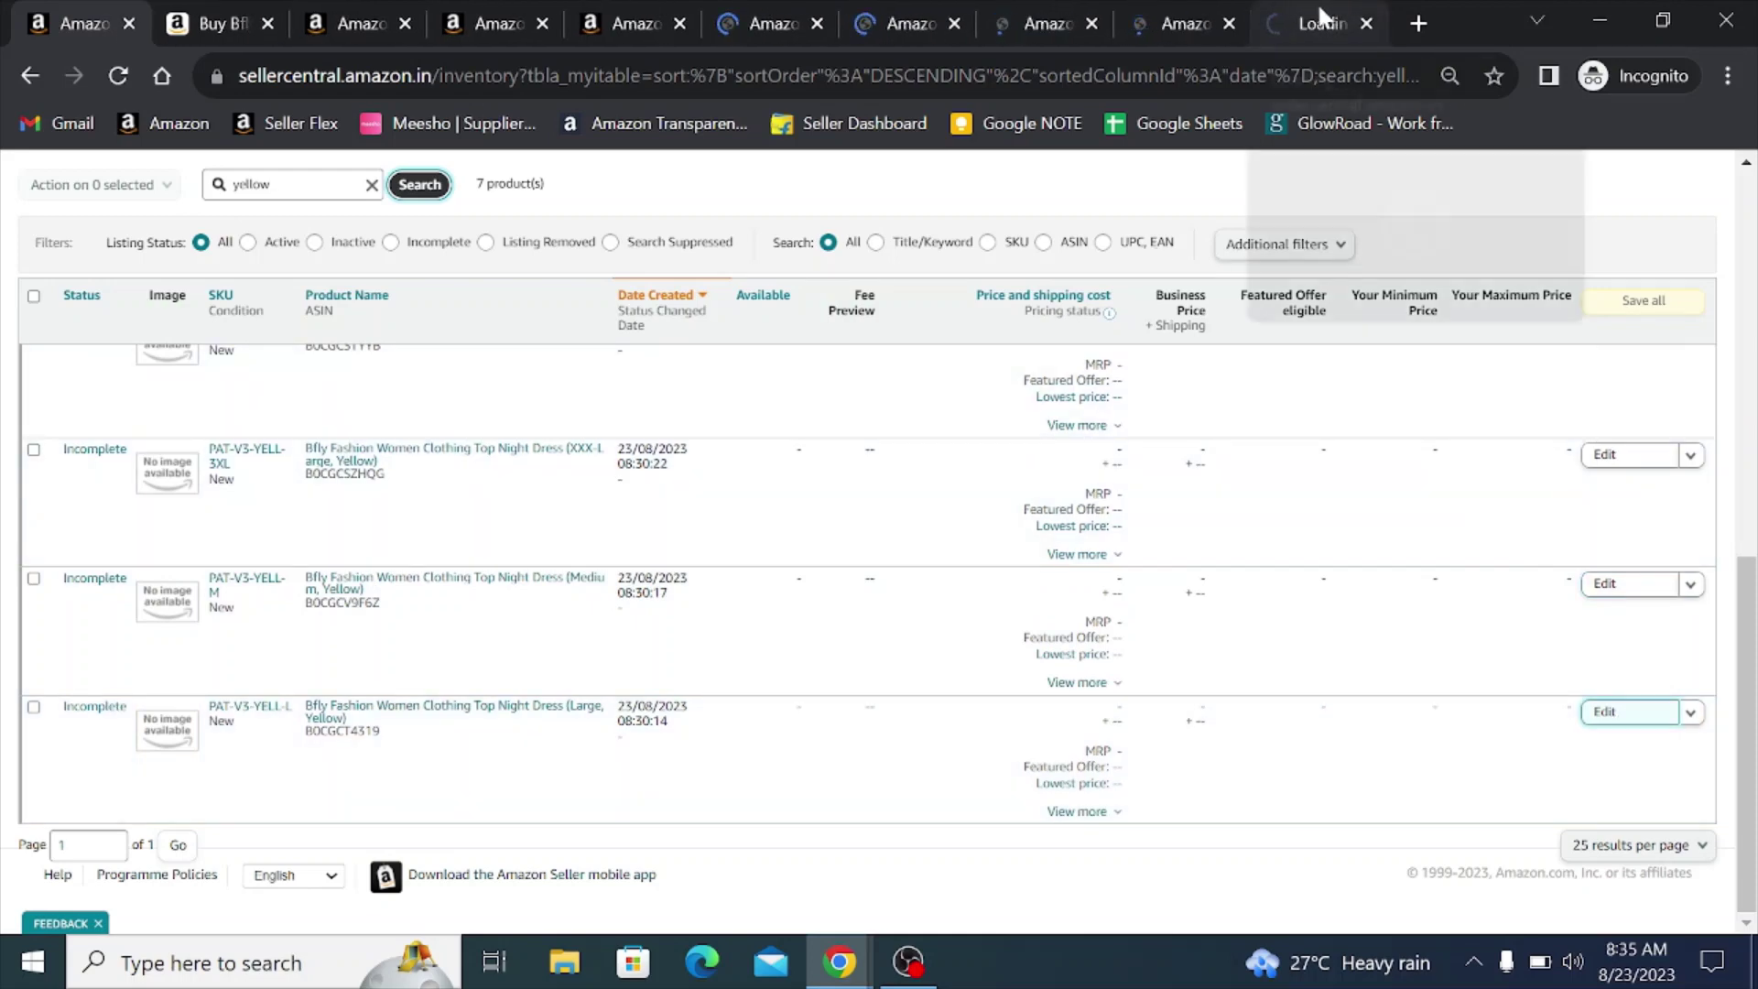
click(1318, 20)
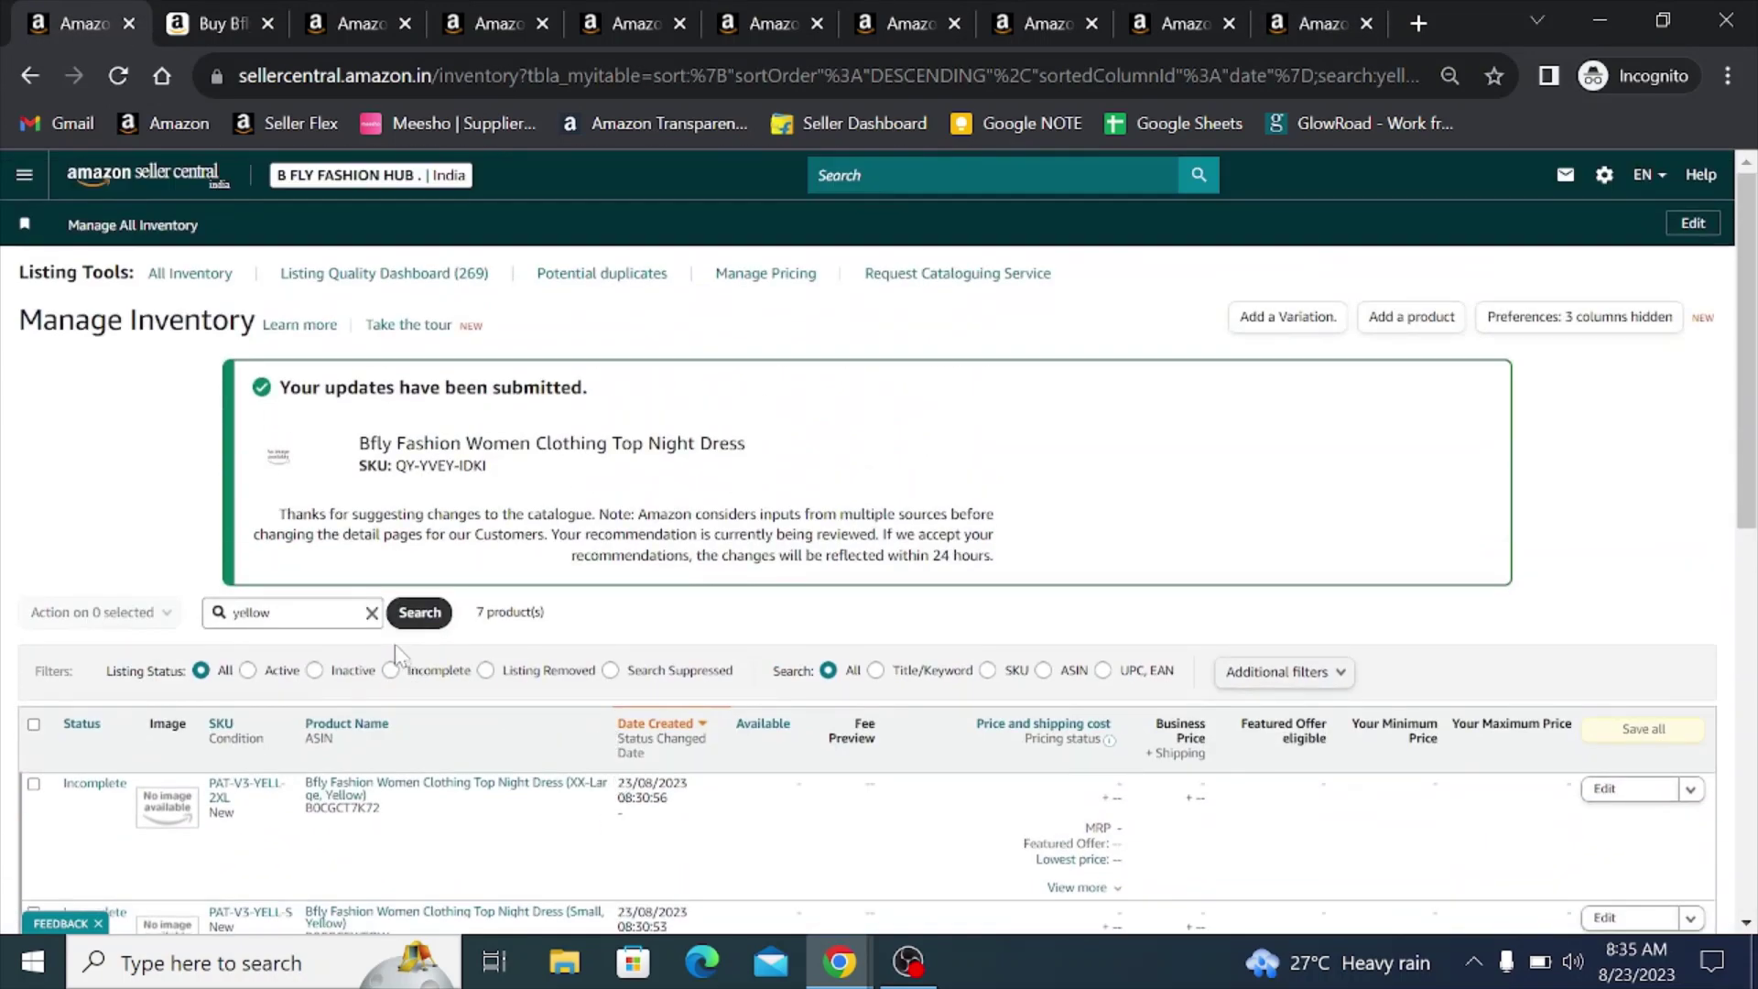
- Clear the yellow search to list 3 products and preview the Top Night Dress's live ₹399 page
click(372, 613)
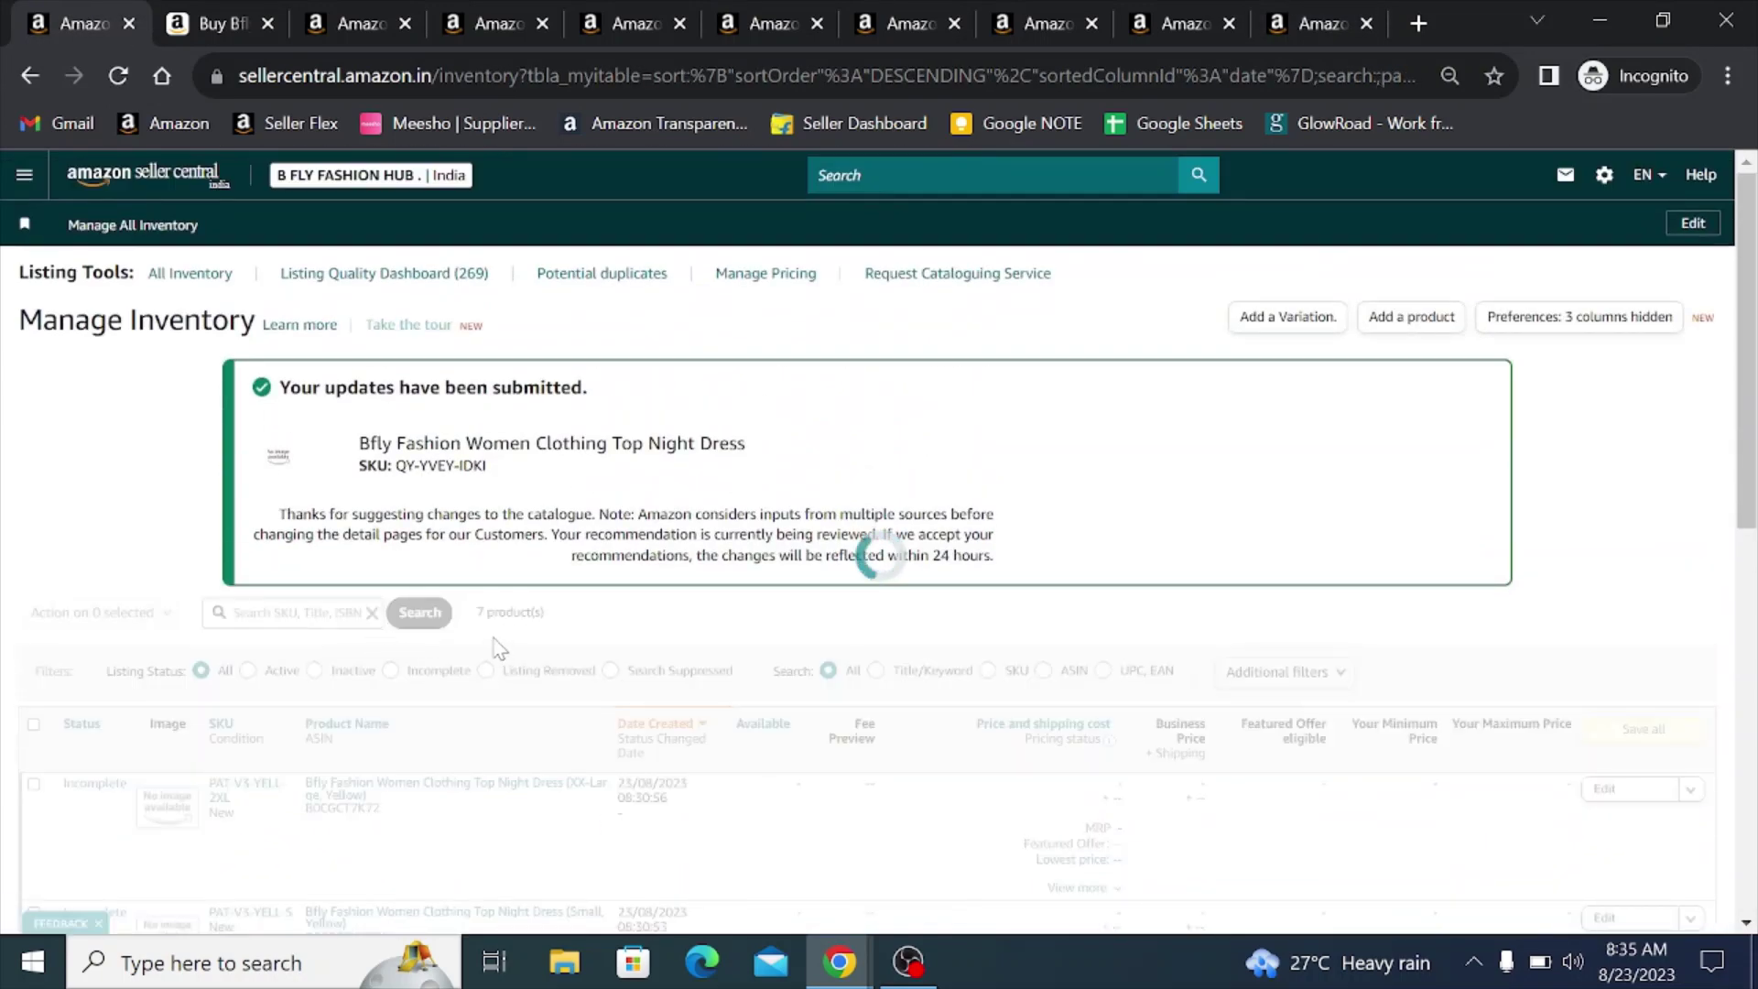
scroll(498, 648, down, 2)
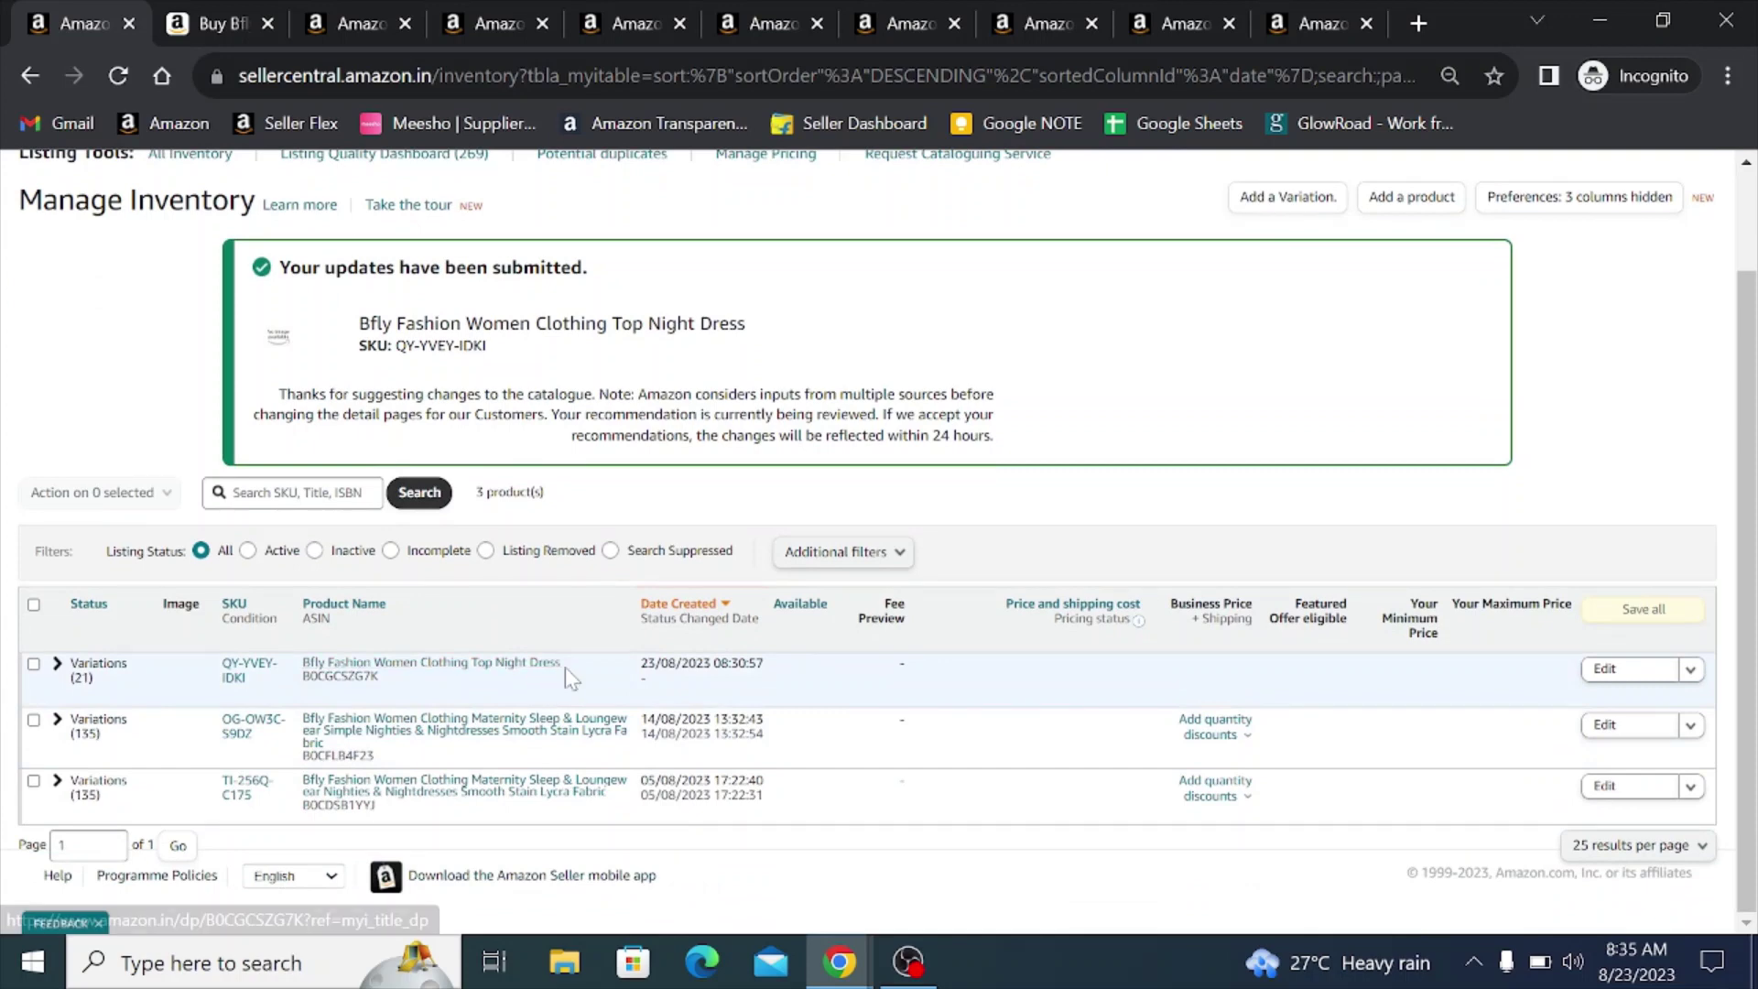
click(411, 666)
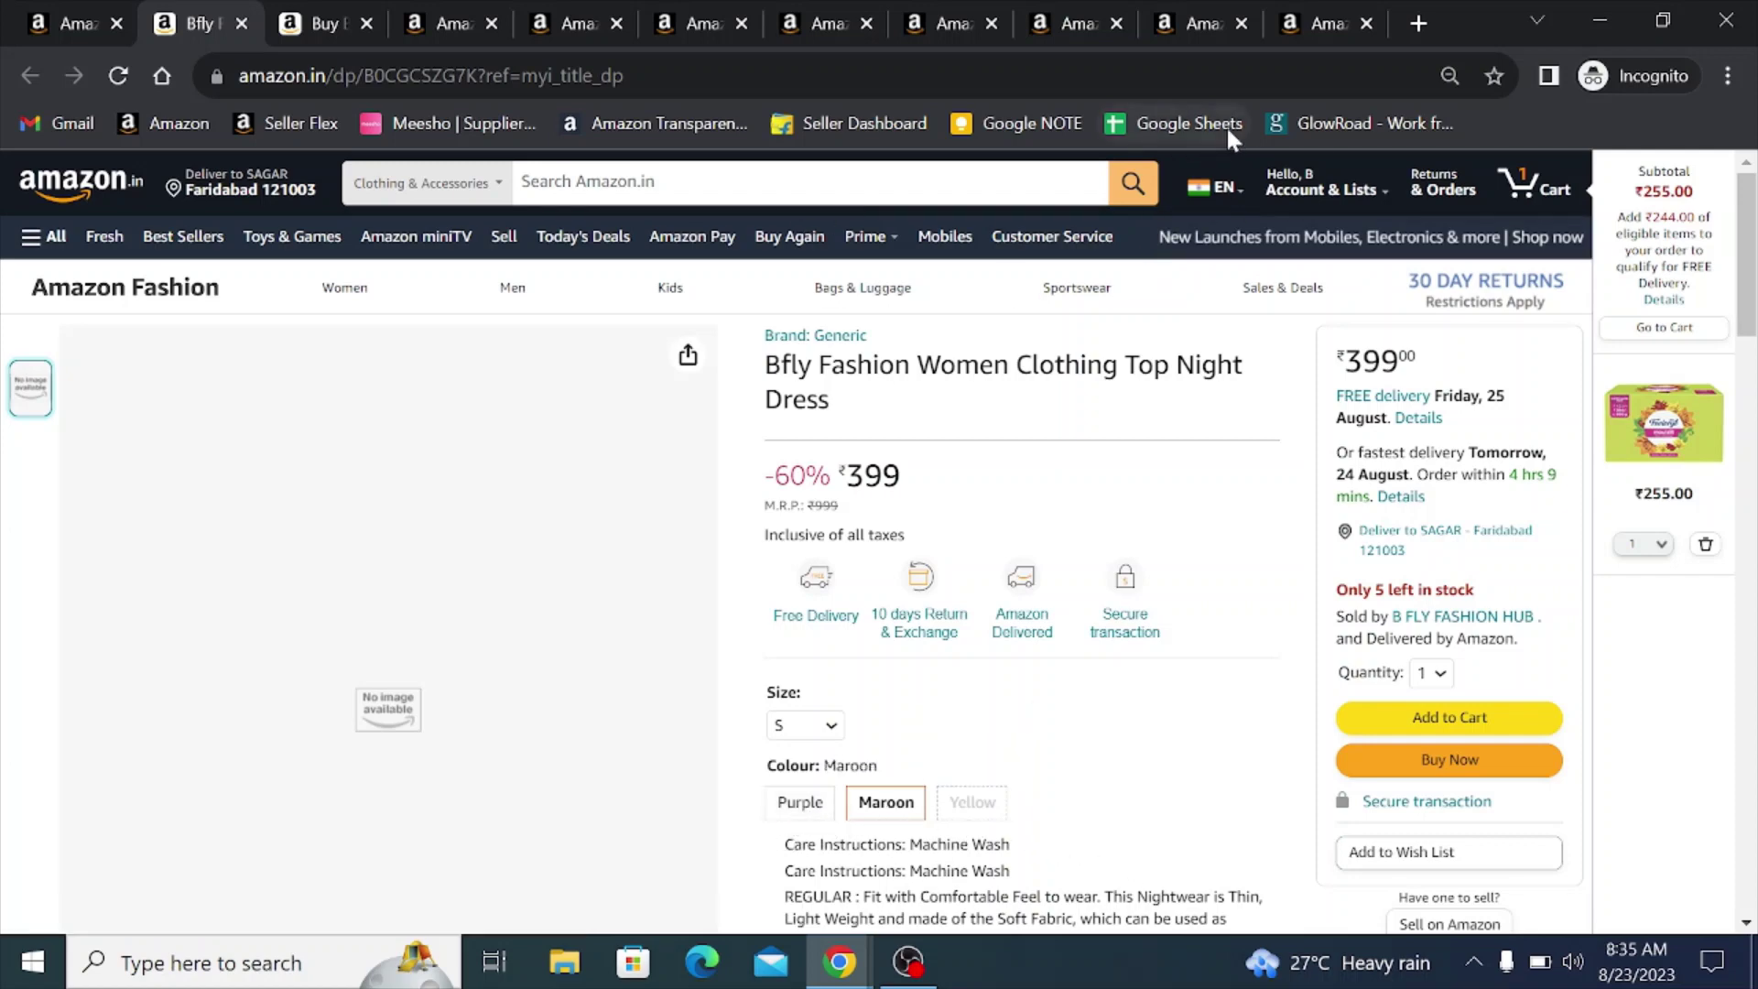
click(243, 20)
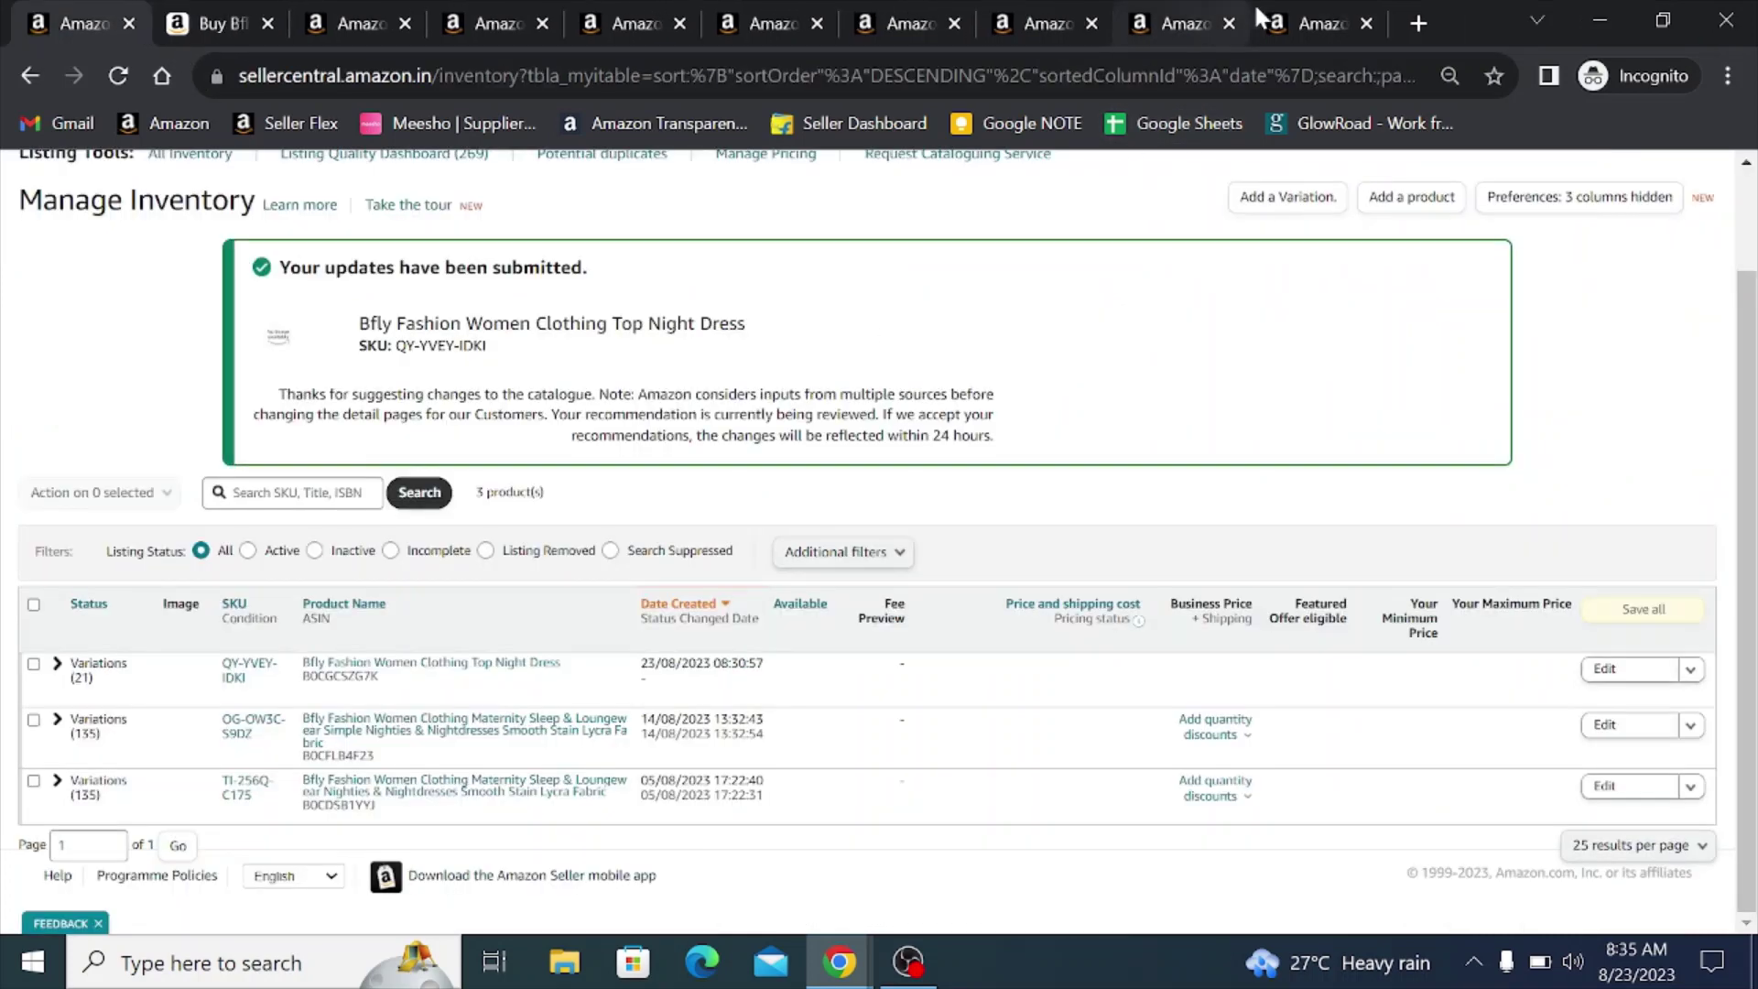
- Open the Large Yellow listing's images section and start a multi-file upload, then cancel it
click(1282, 14)
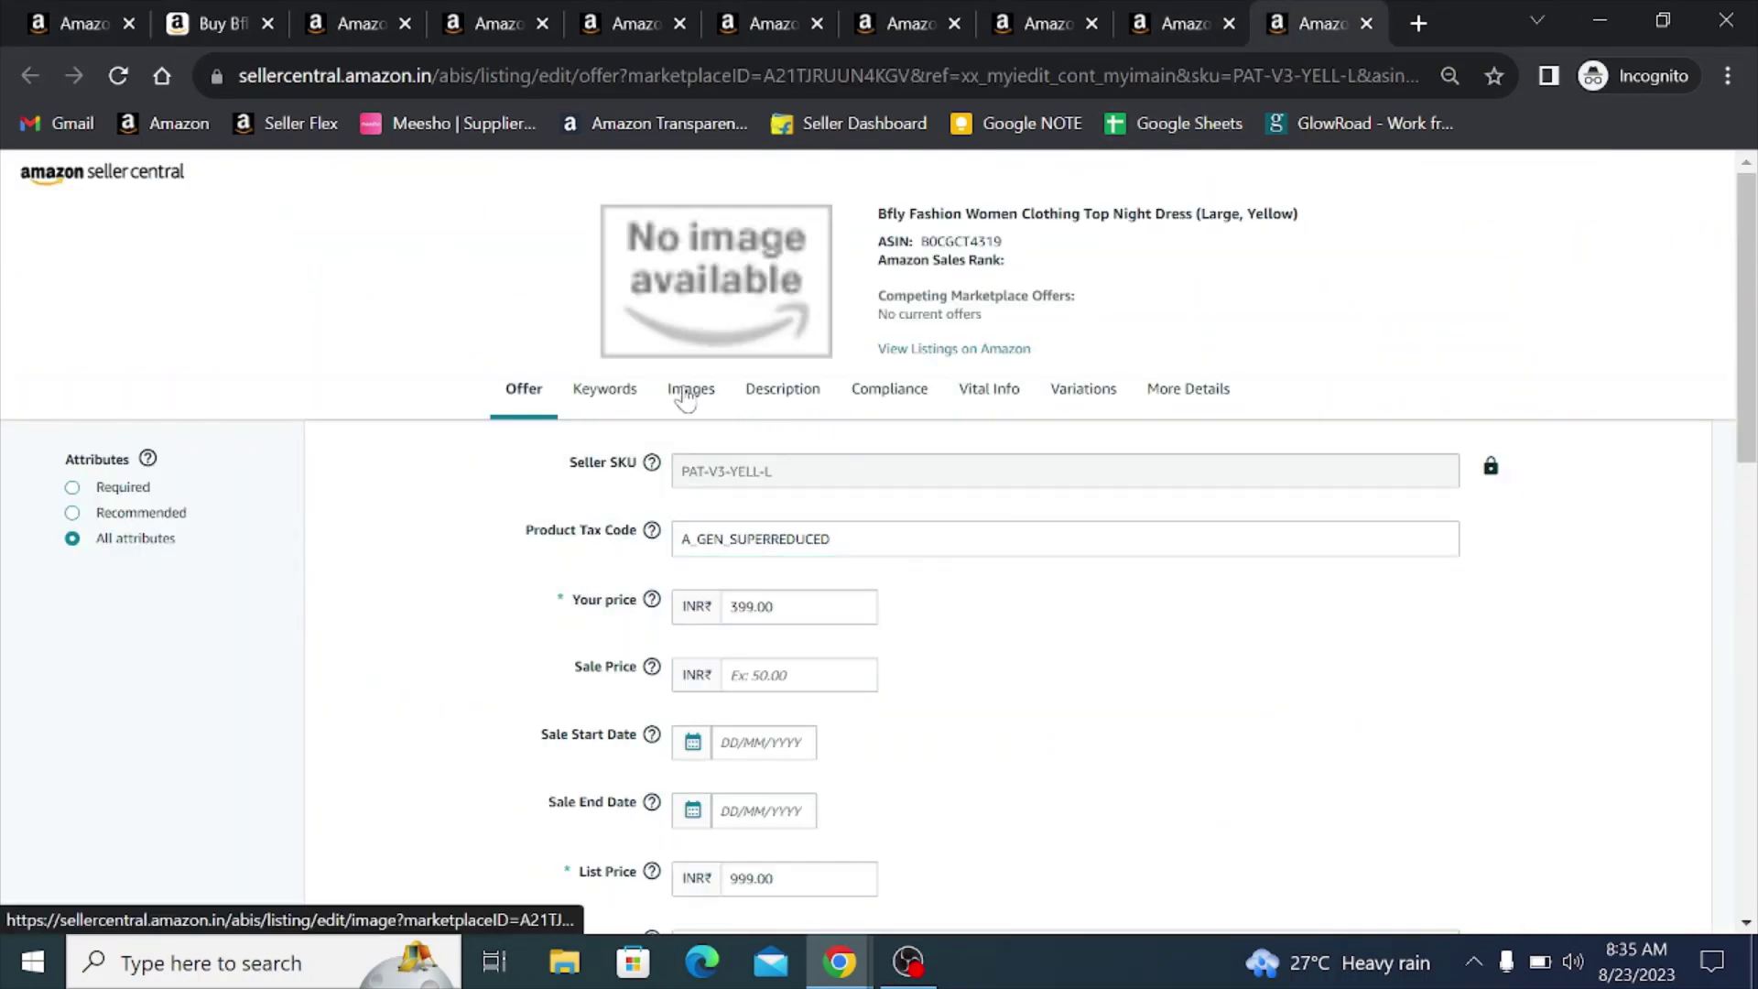
click(687, 394)
scroll(714, 475, down, 3)
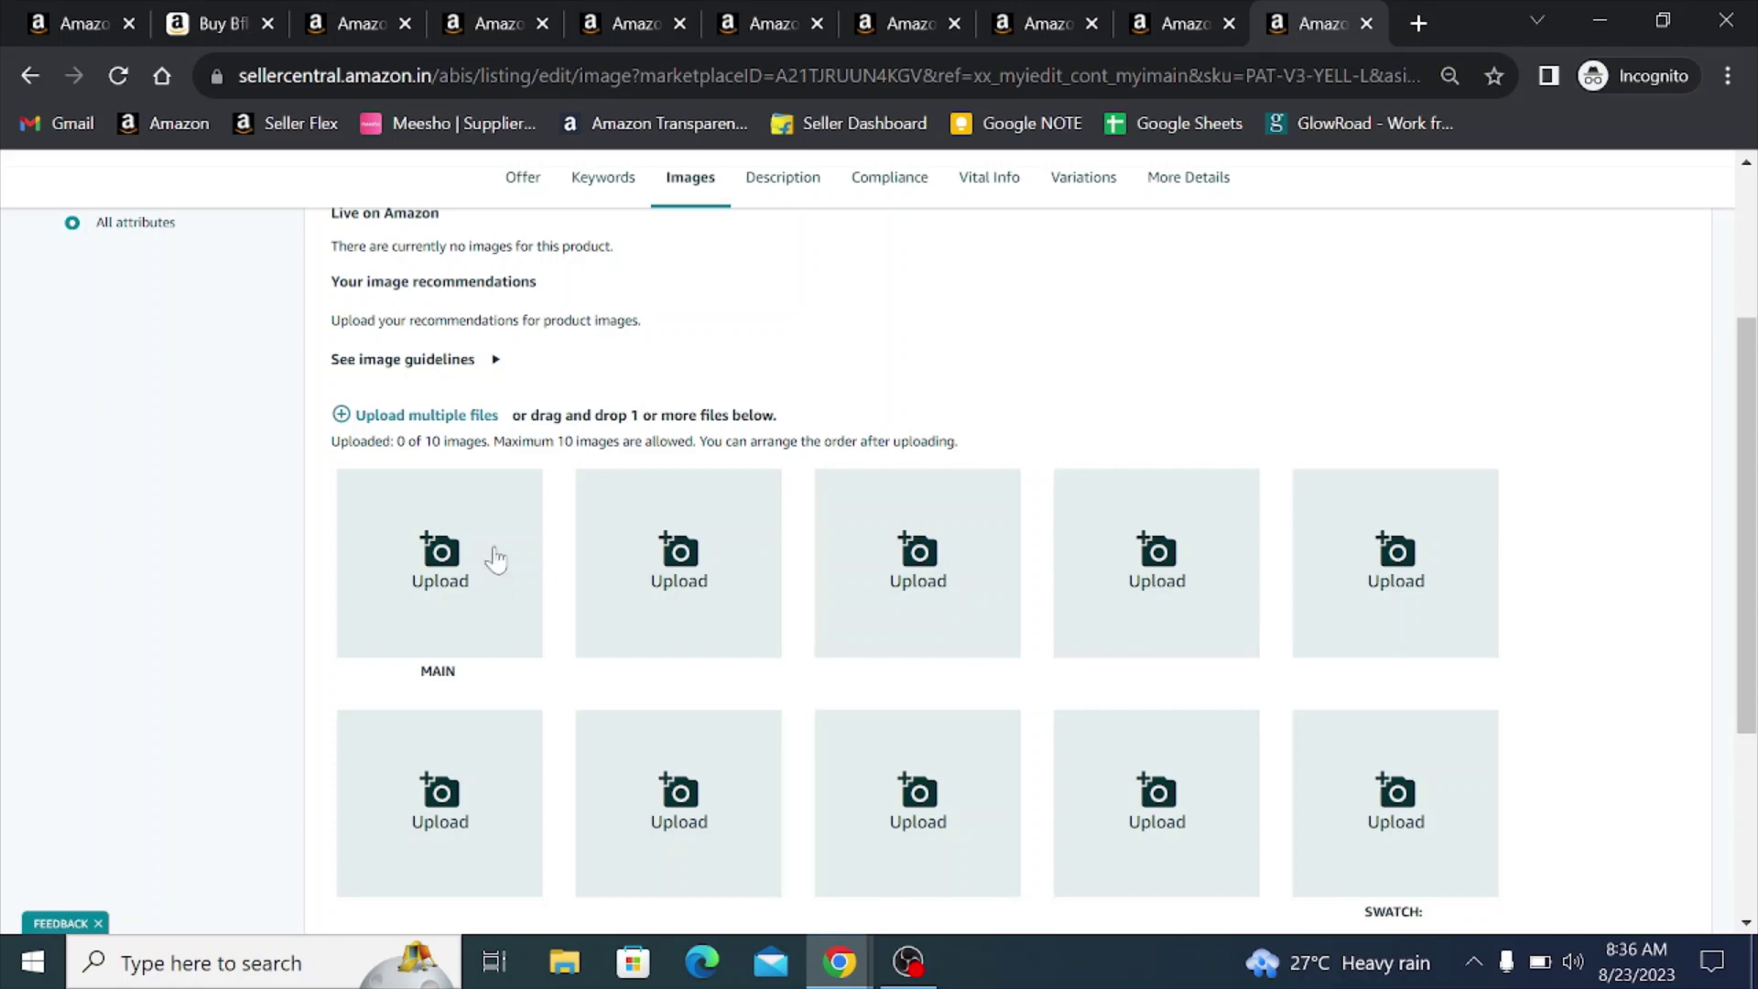
click(453, 417)
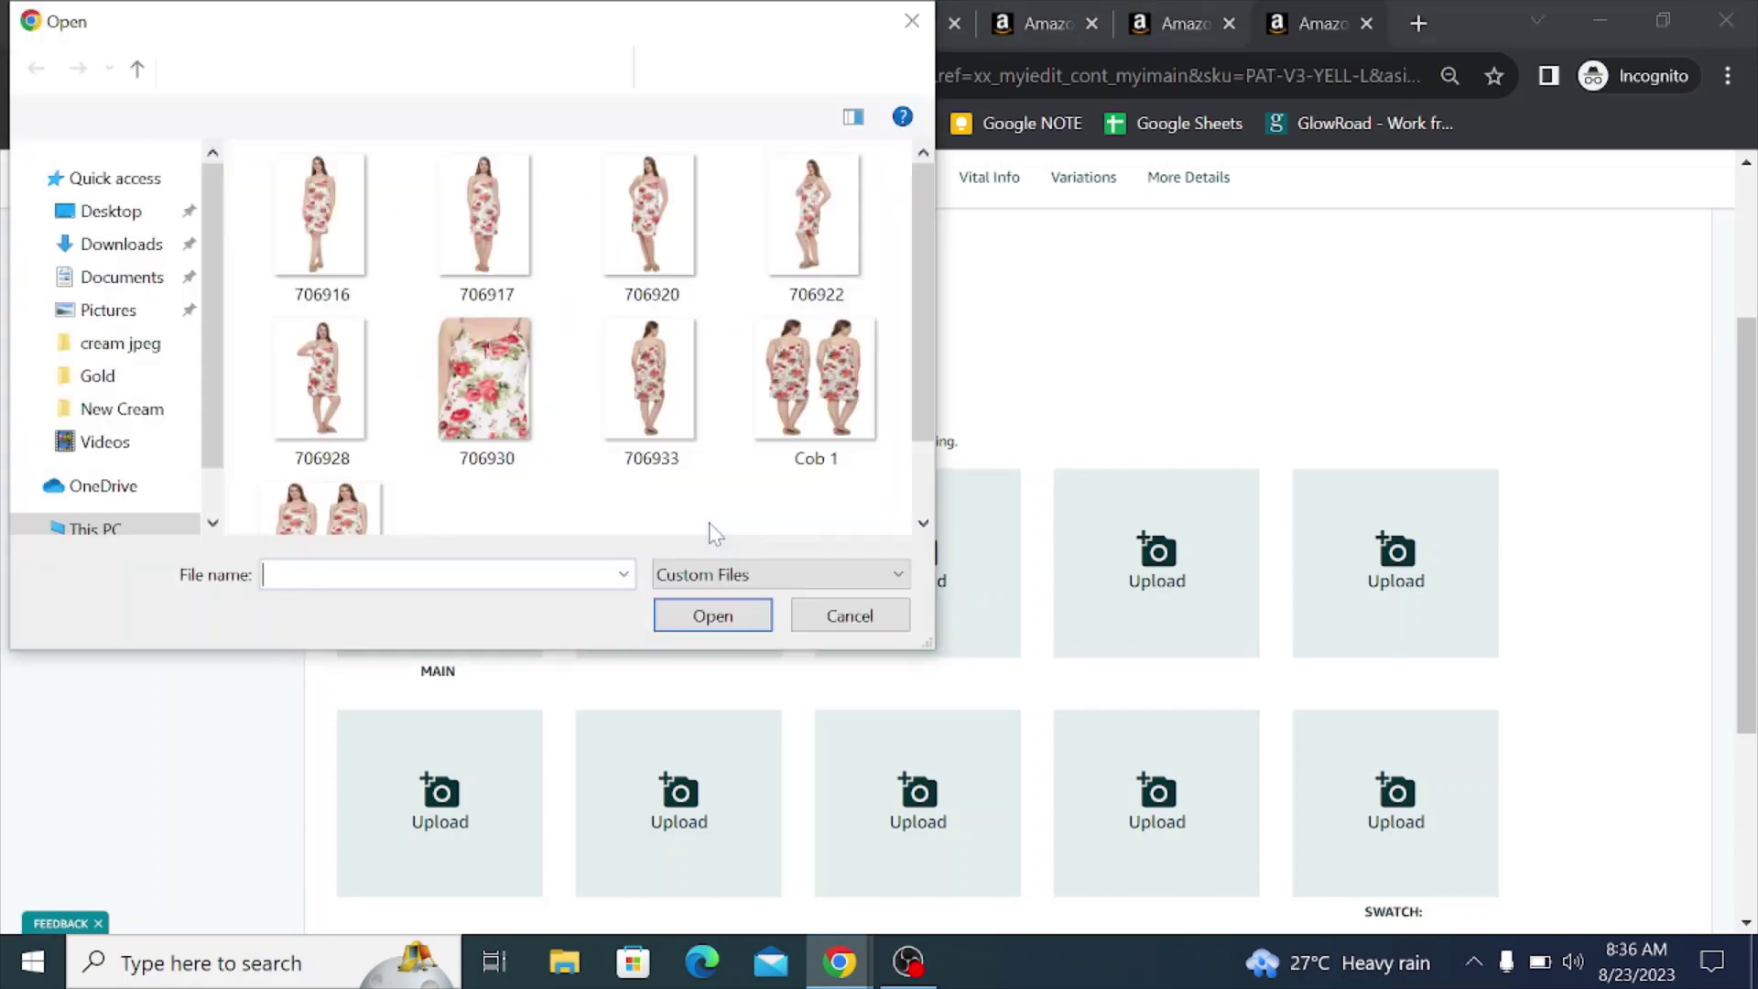
click(135, 465)
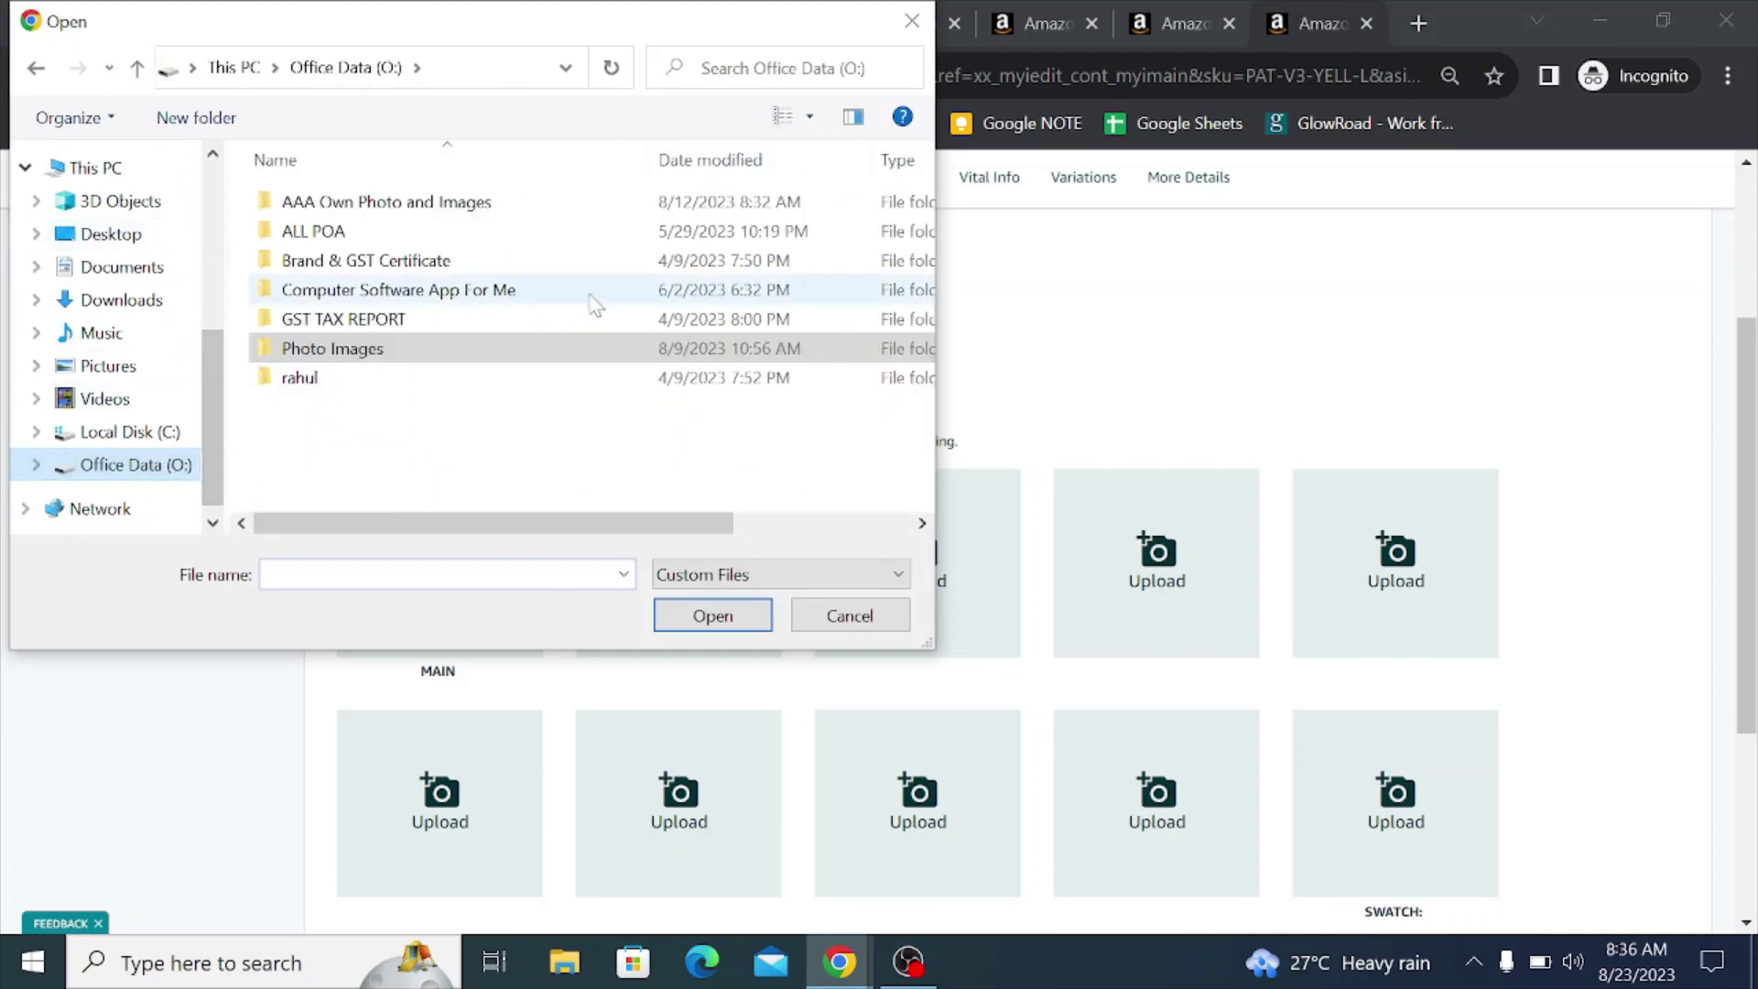
key(Escape)
scroll(973, 455, up, 3)
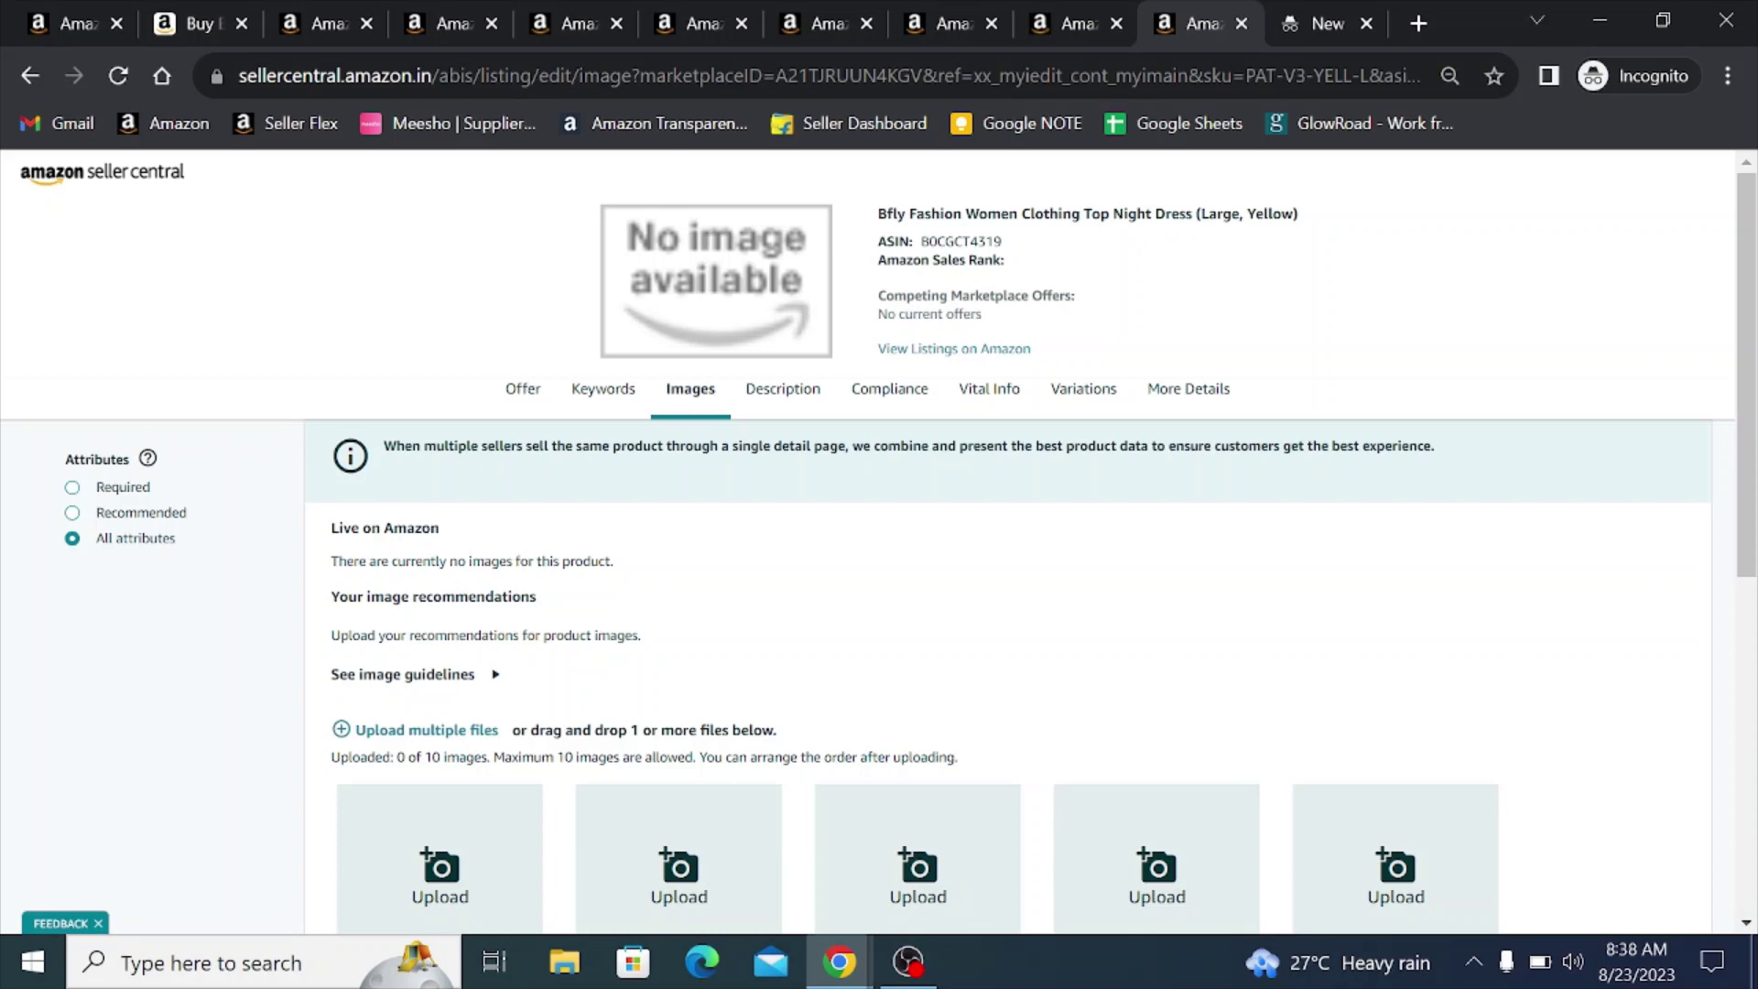
scroll(711, 530, down, 3)
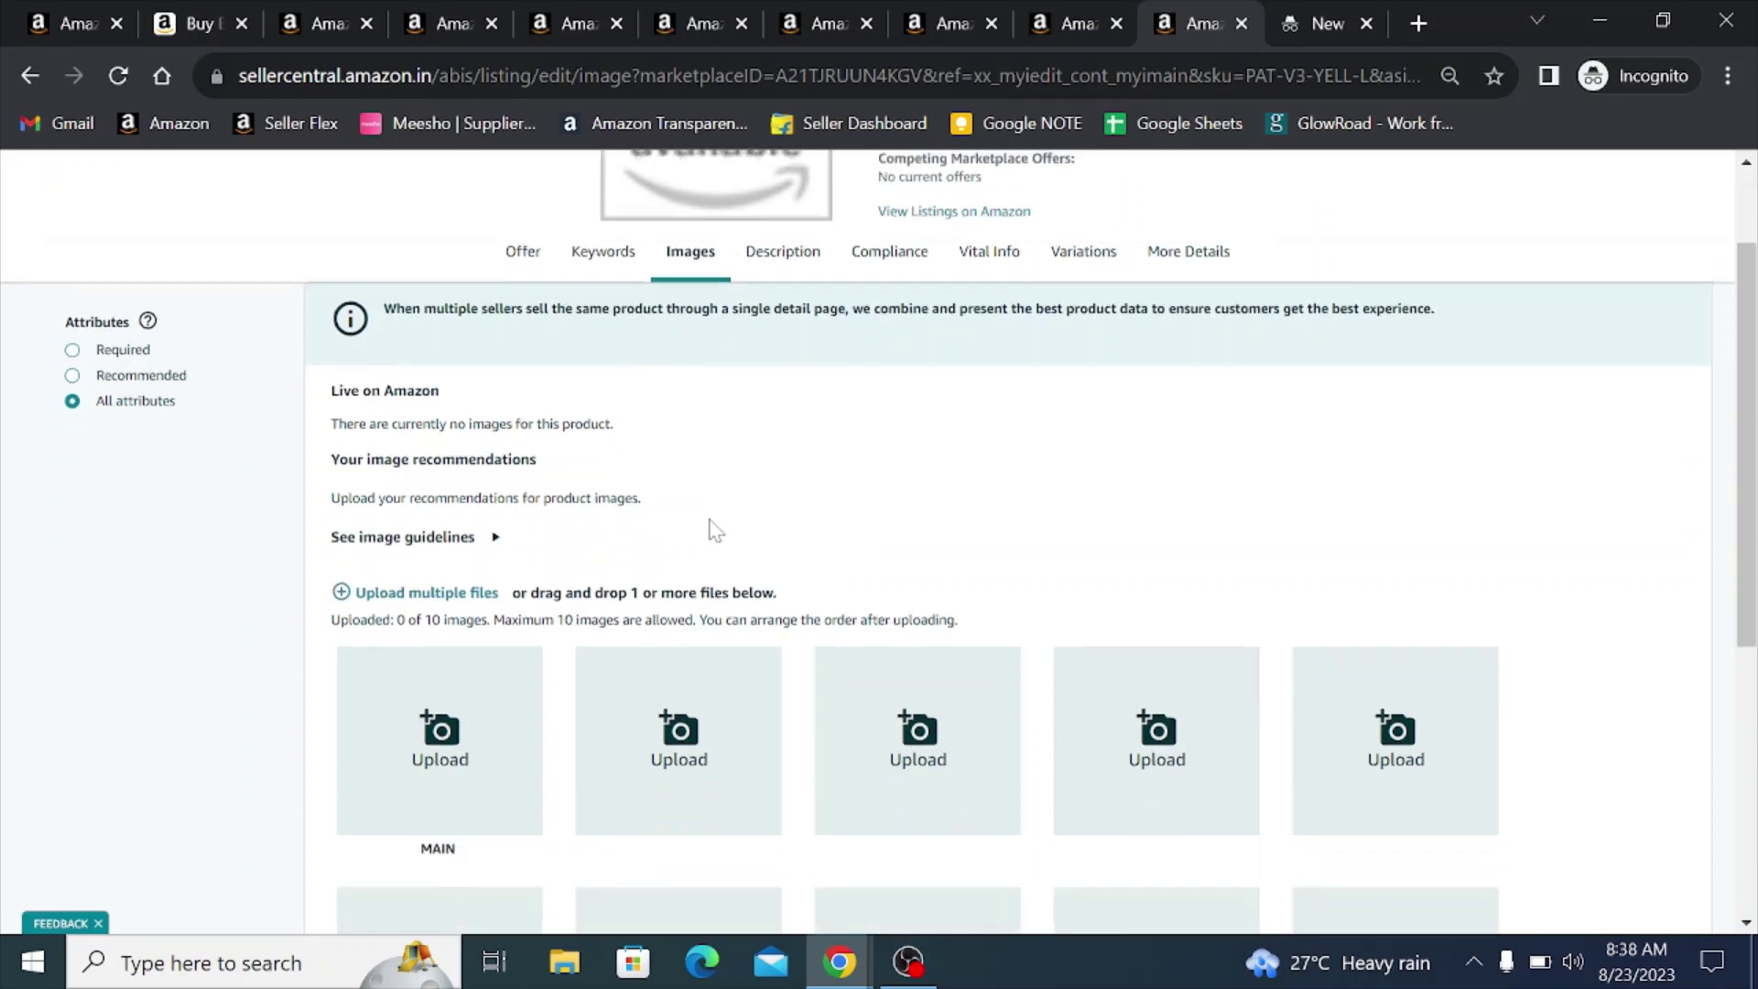
- Browse the file picker to Photo Images > VVVVVVVVVV, then cancel without choosing files
click(436, 417)
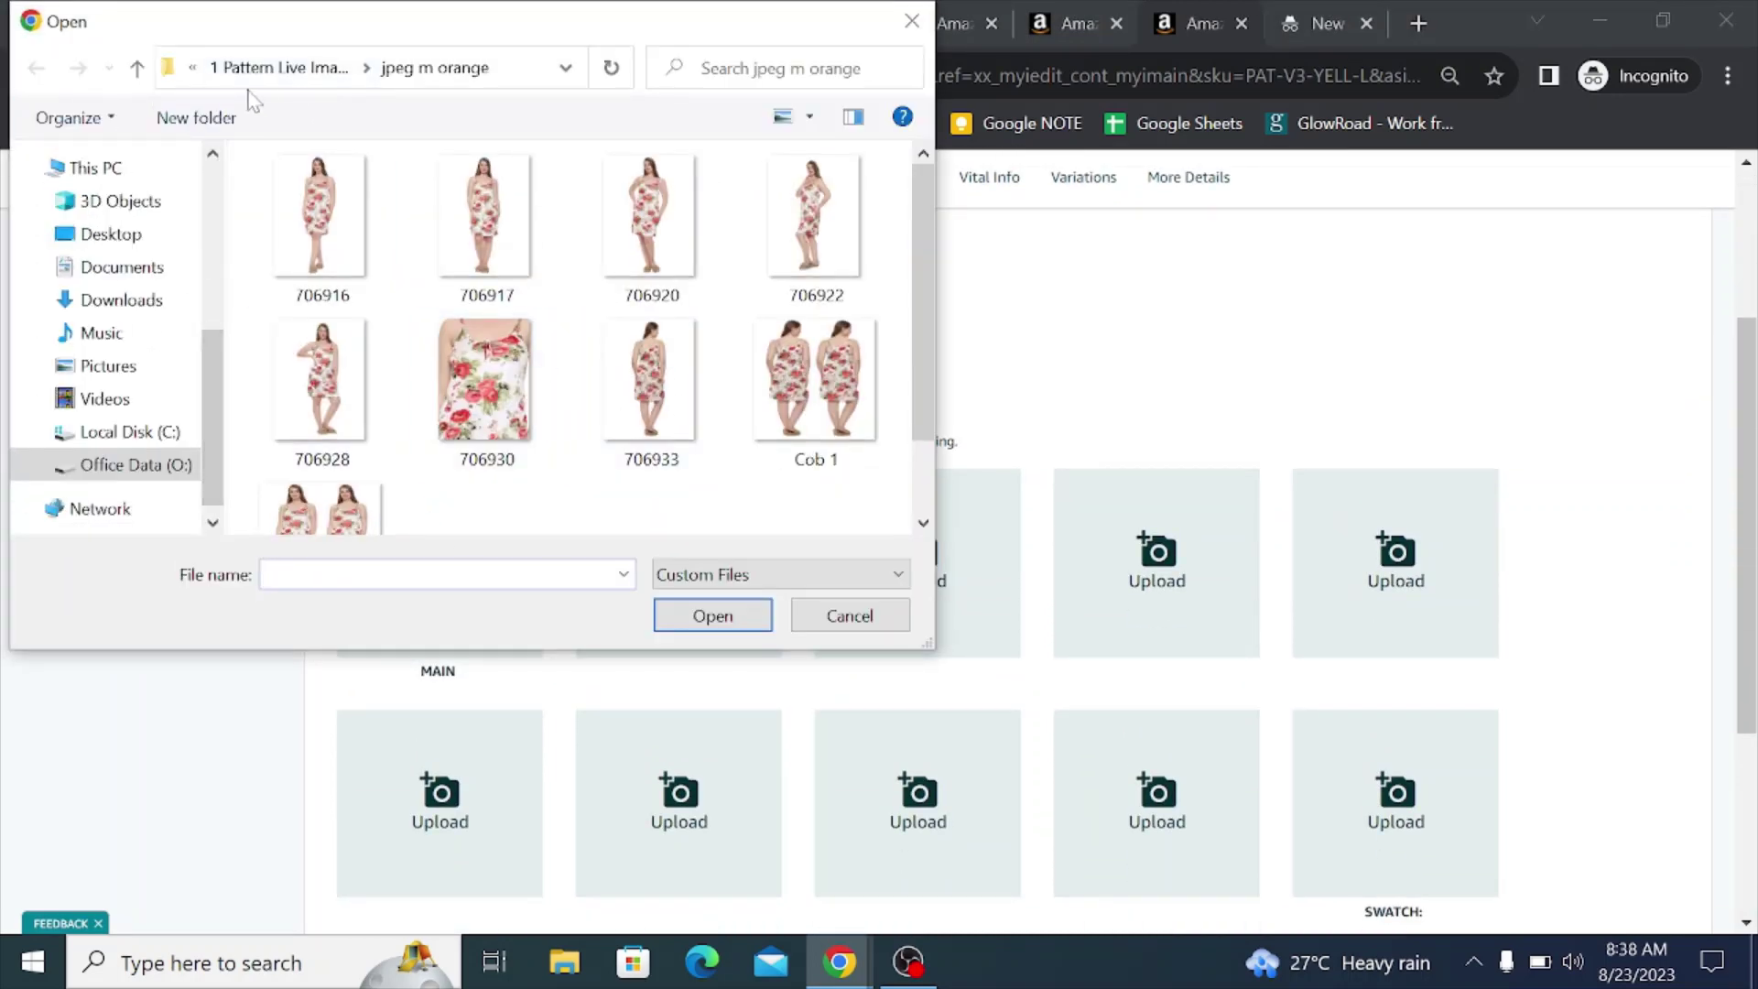
click(235, 74)
scroll(486, 293, down, 1)
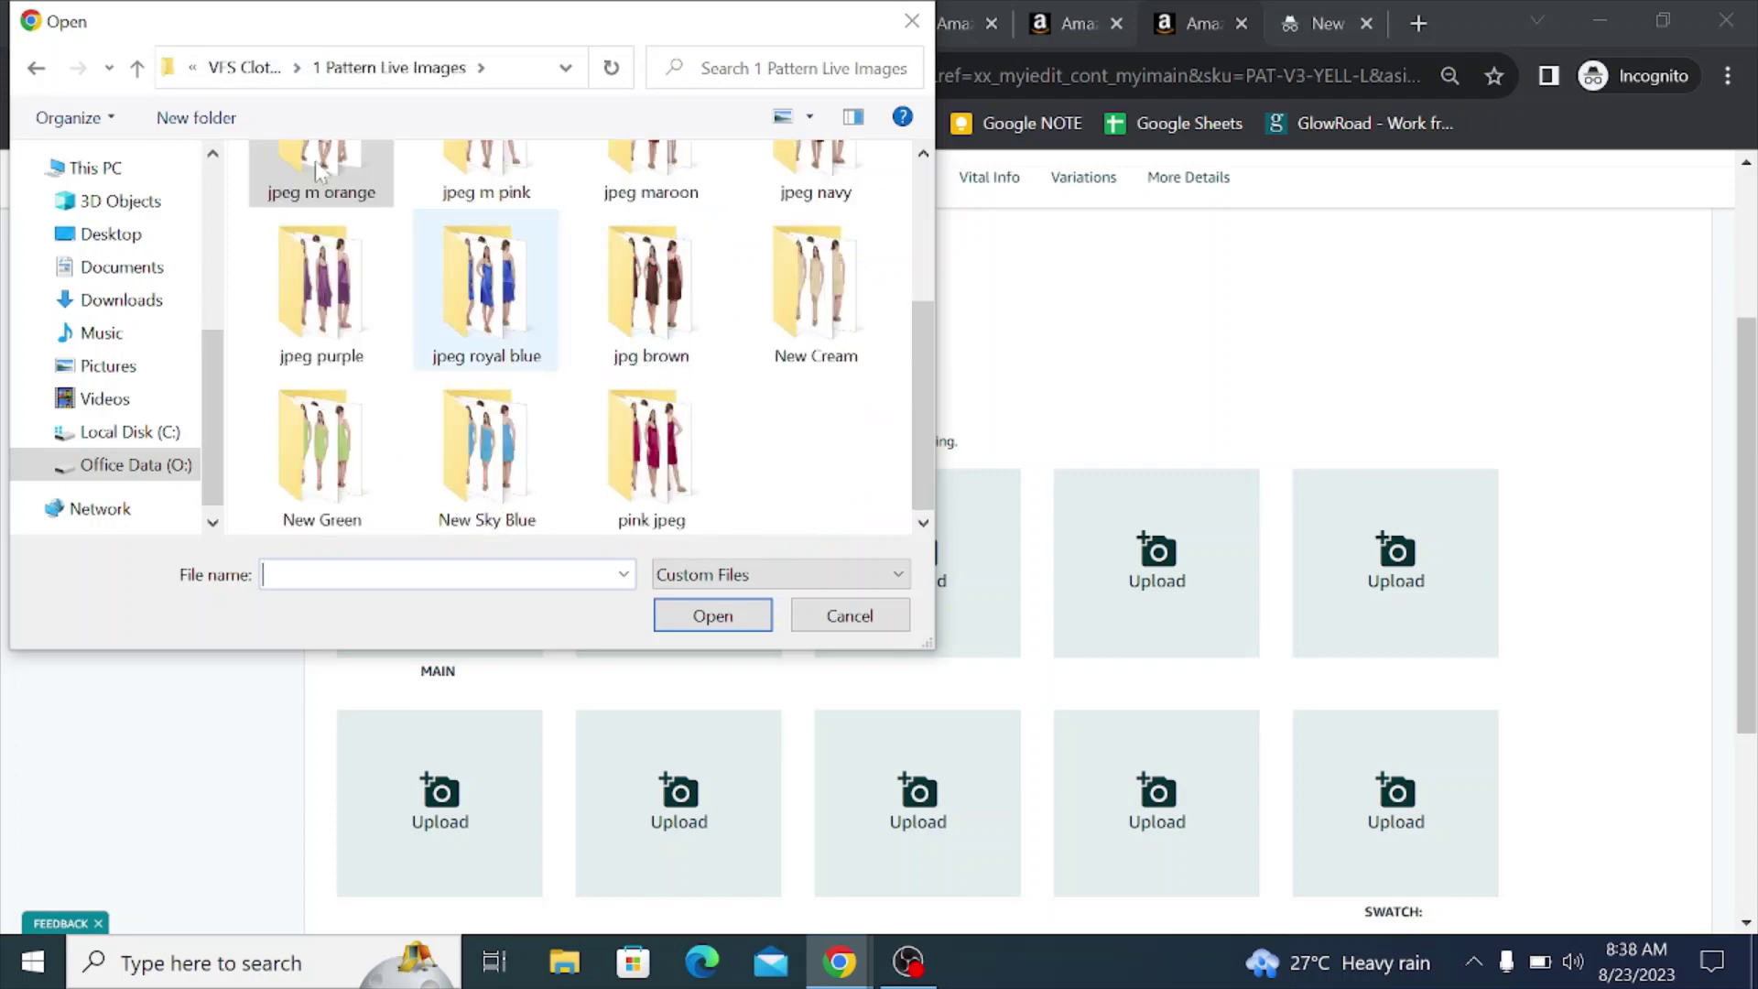
click(236, 70)
click(236, 74)
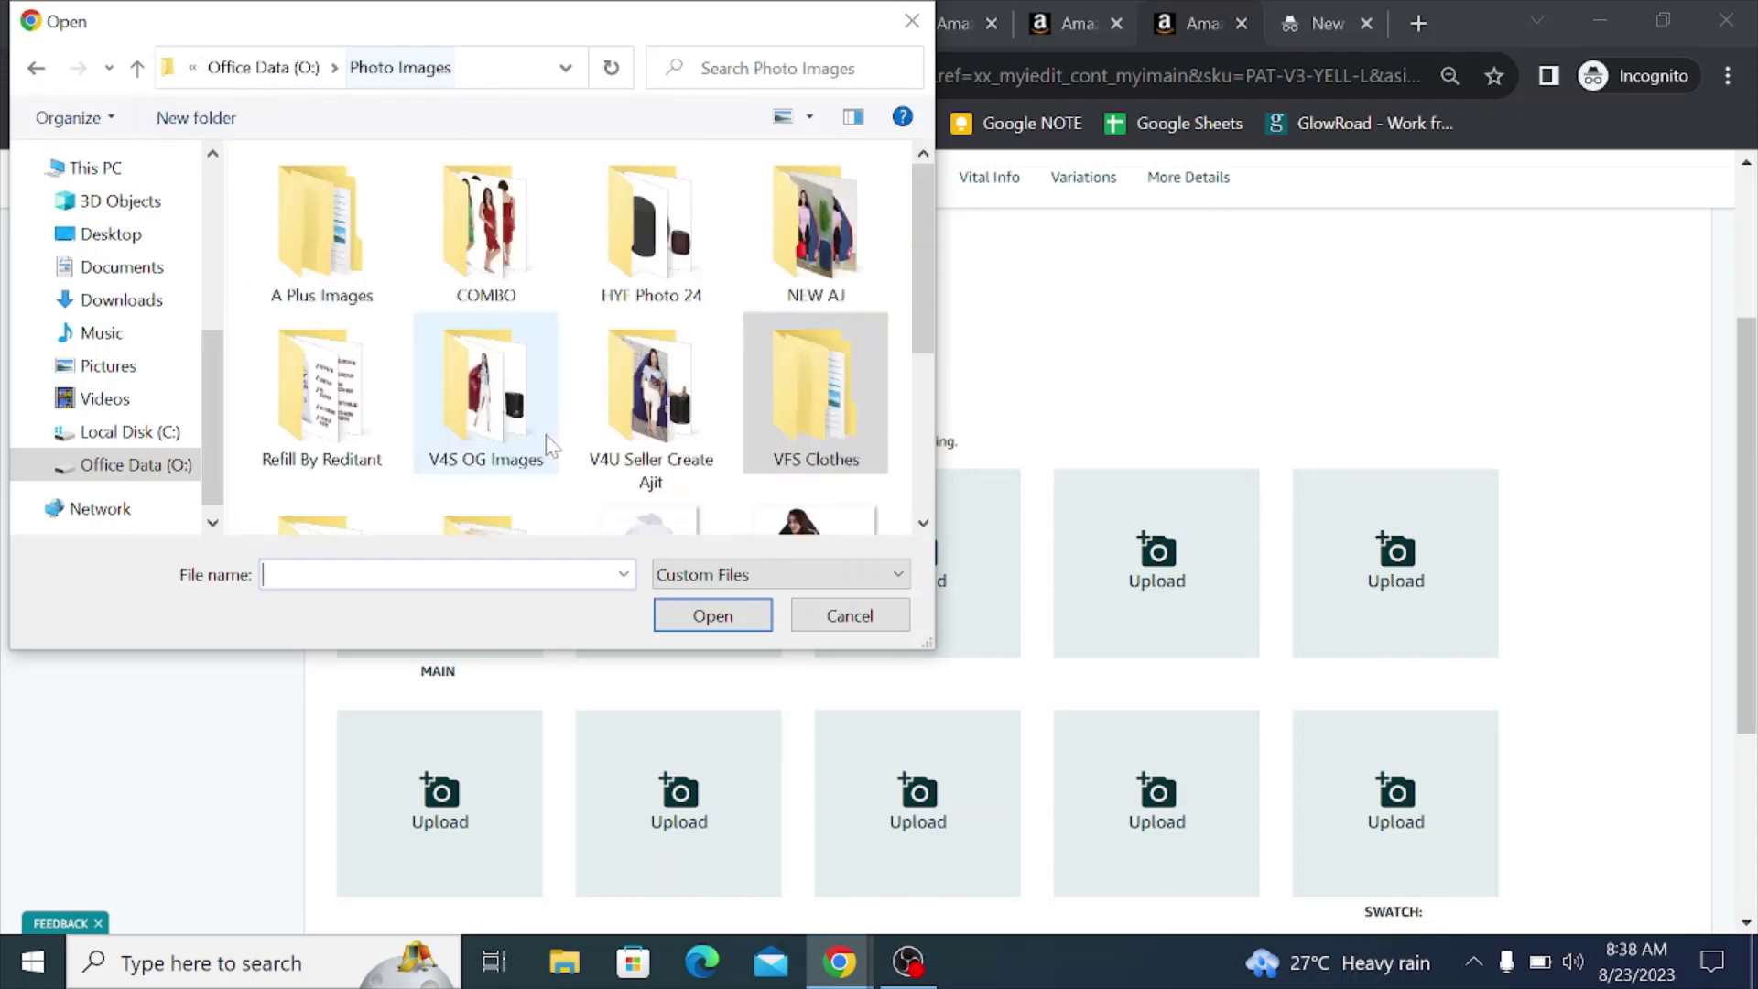
scroll(544, 412, down, 3)
double_click(480, 222)
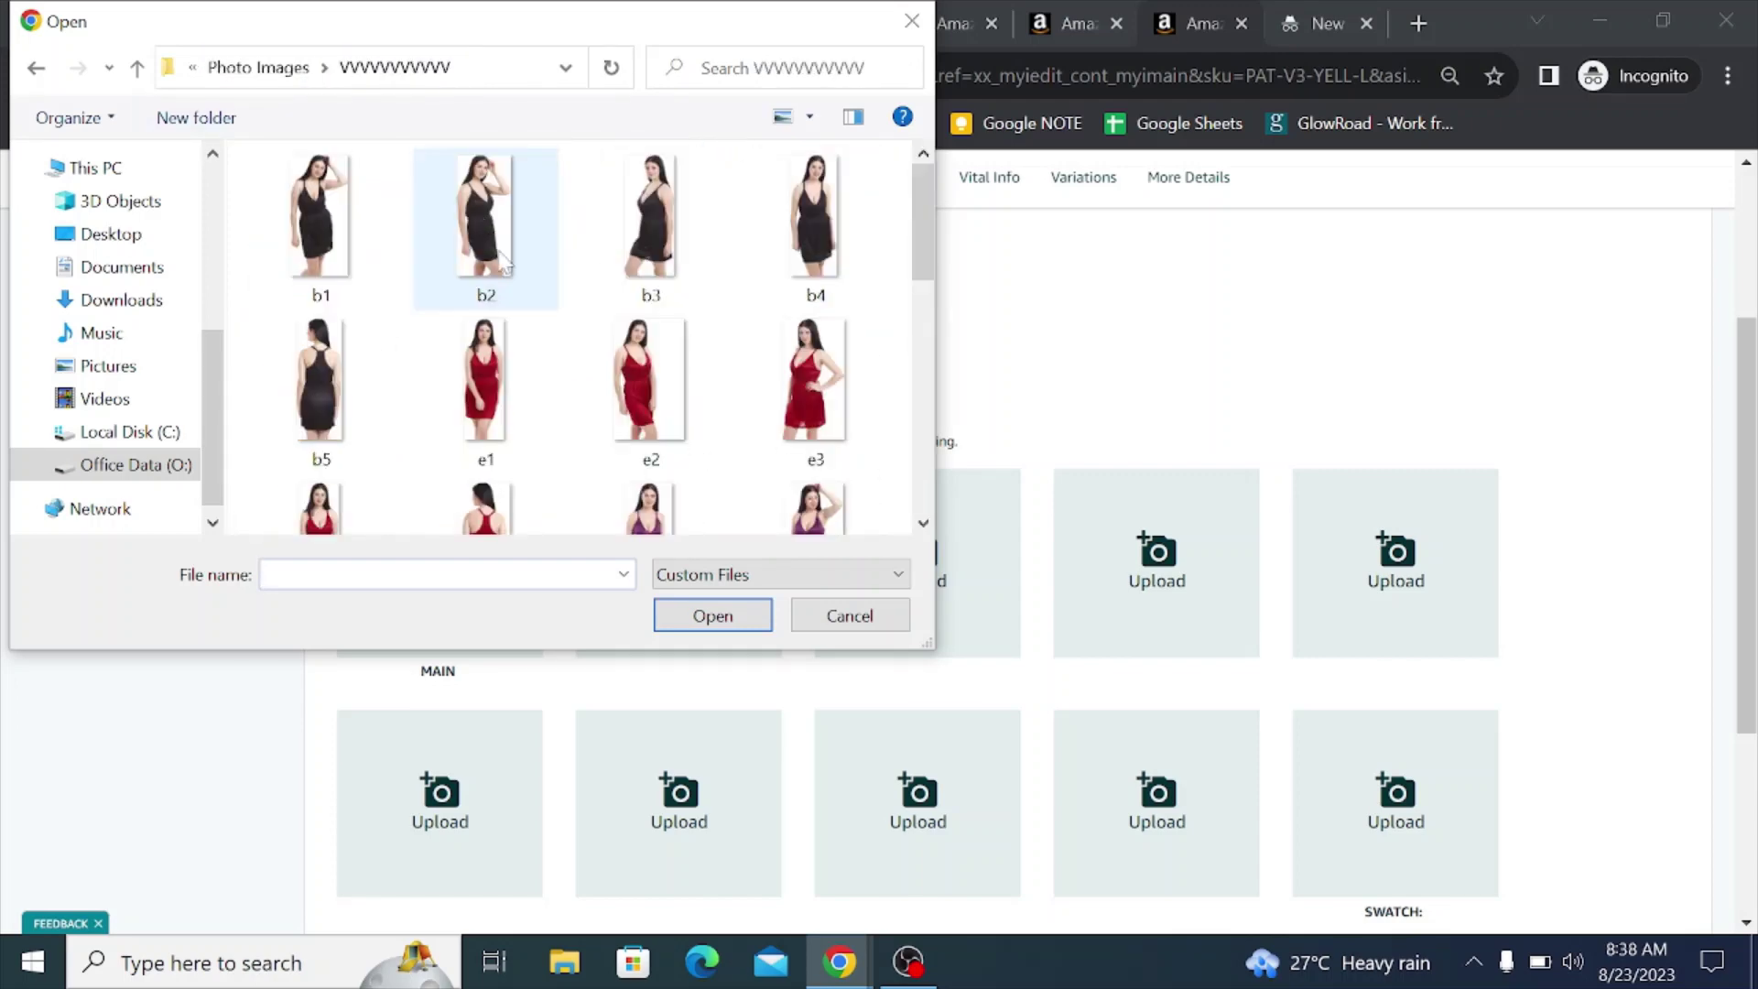
drag(916, 260, 926, 474)
click(837, 624)
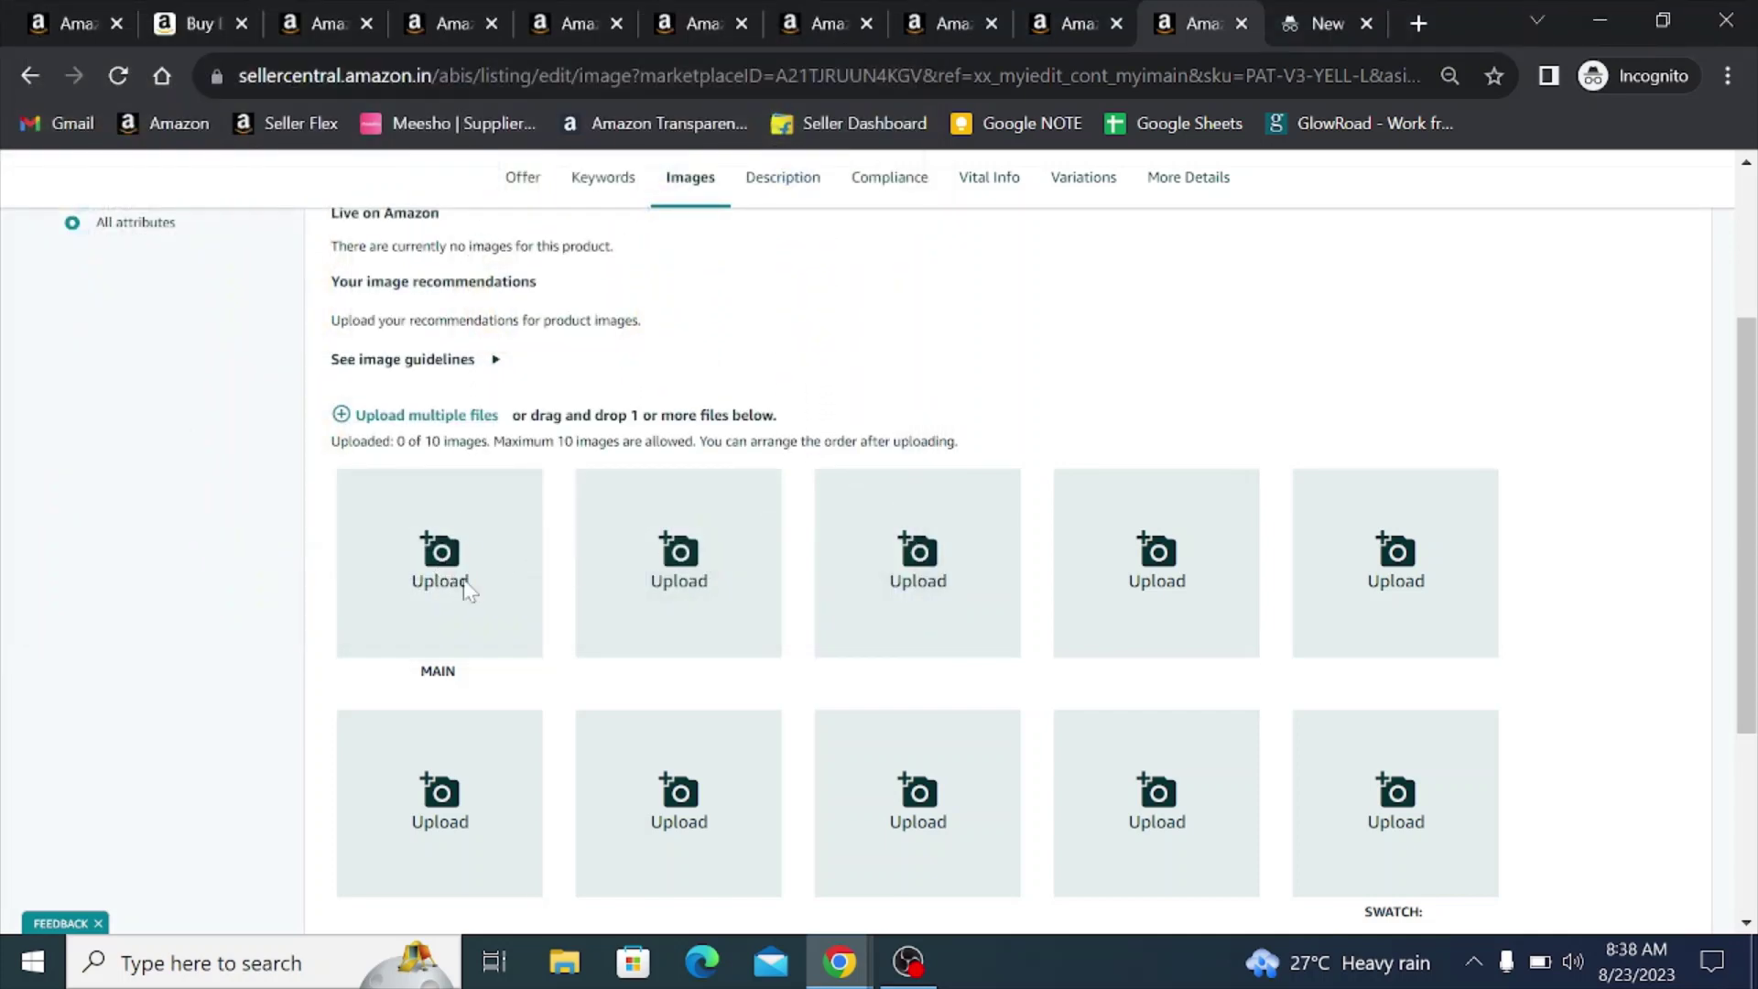
click(462, 584)
click(851, 616)
- Upload yellow photos w1–w5 from the Photo Images > VVVVVVVVVV folder
click(417, 418)
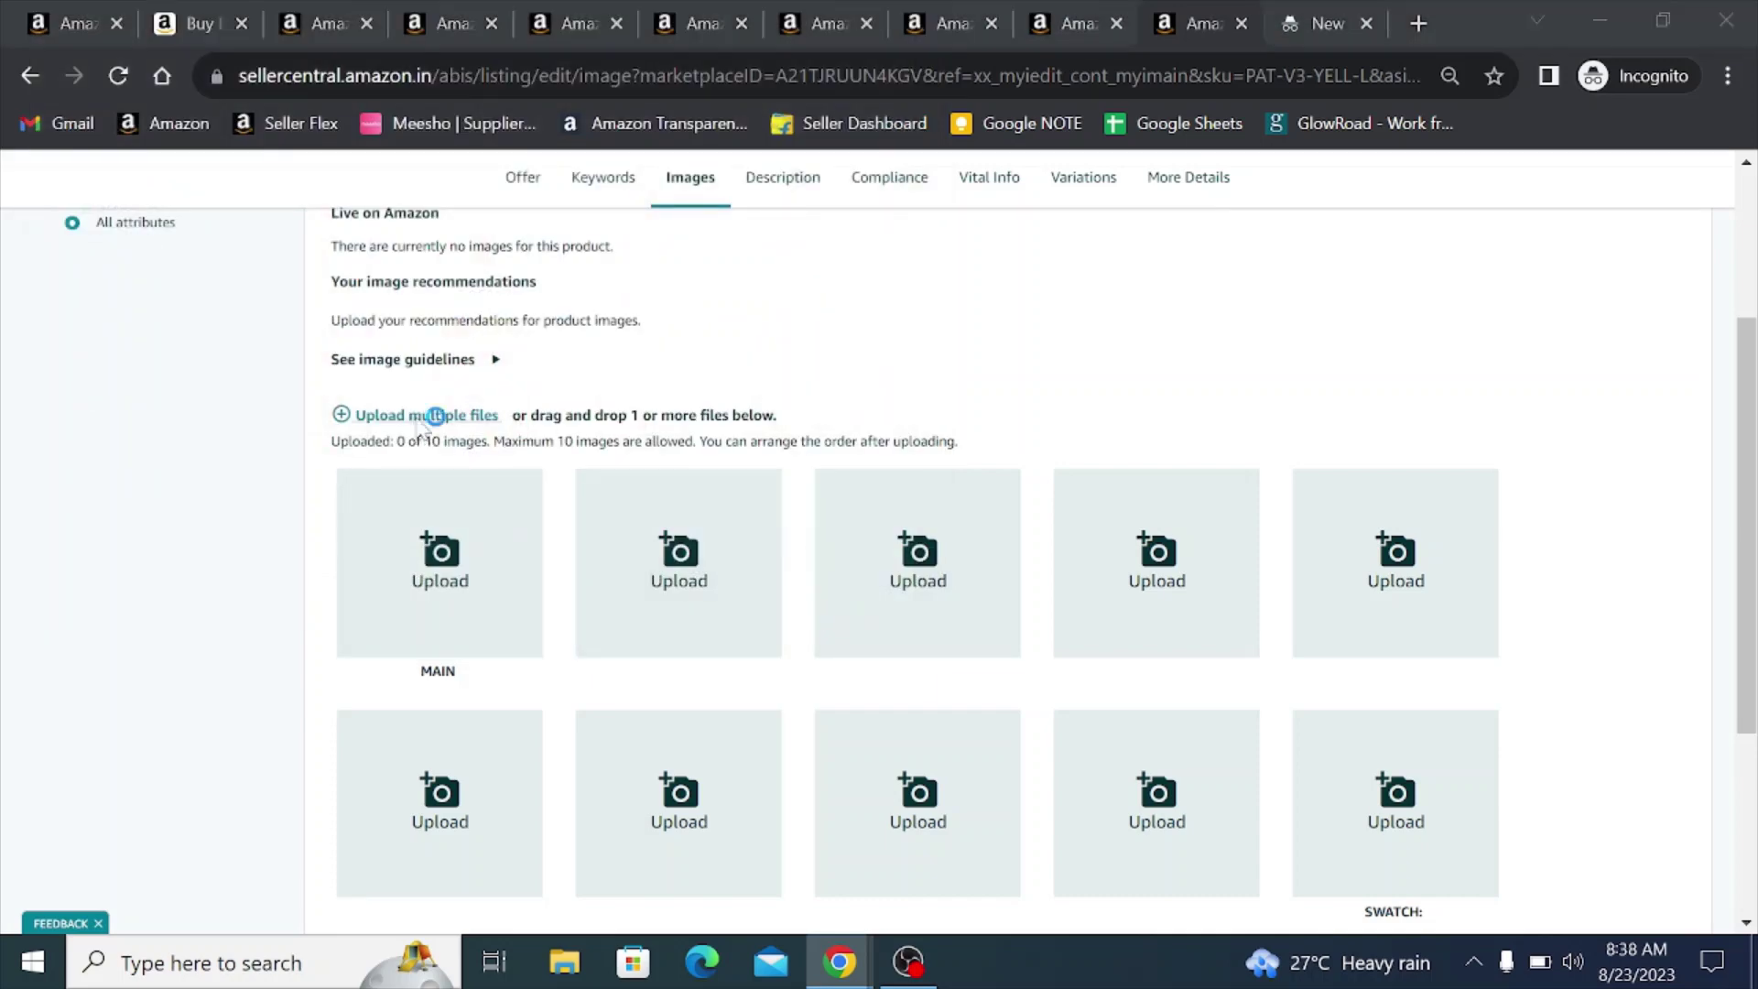
click(277, 69)
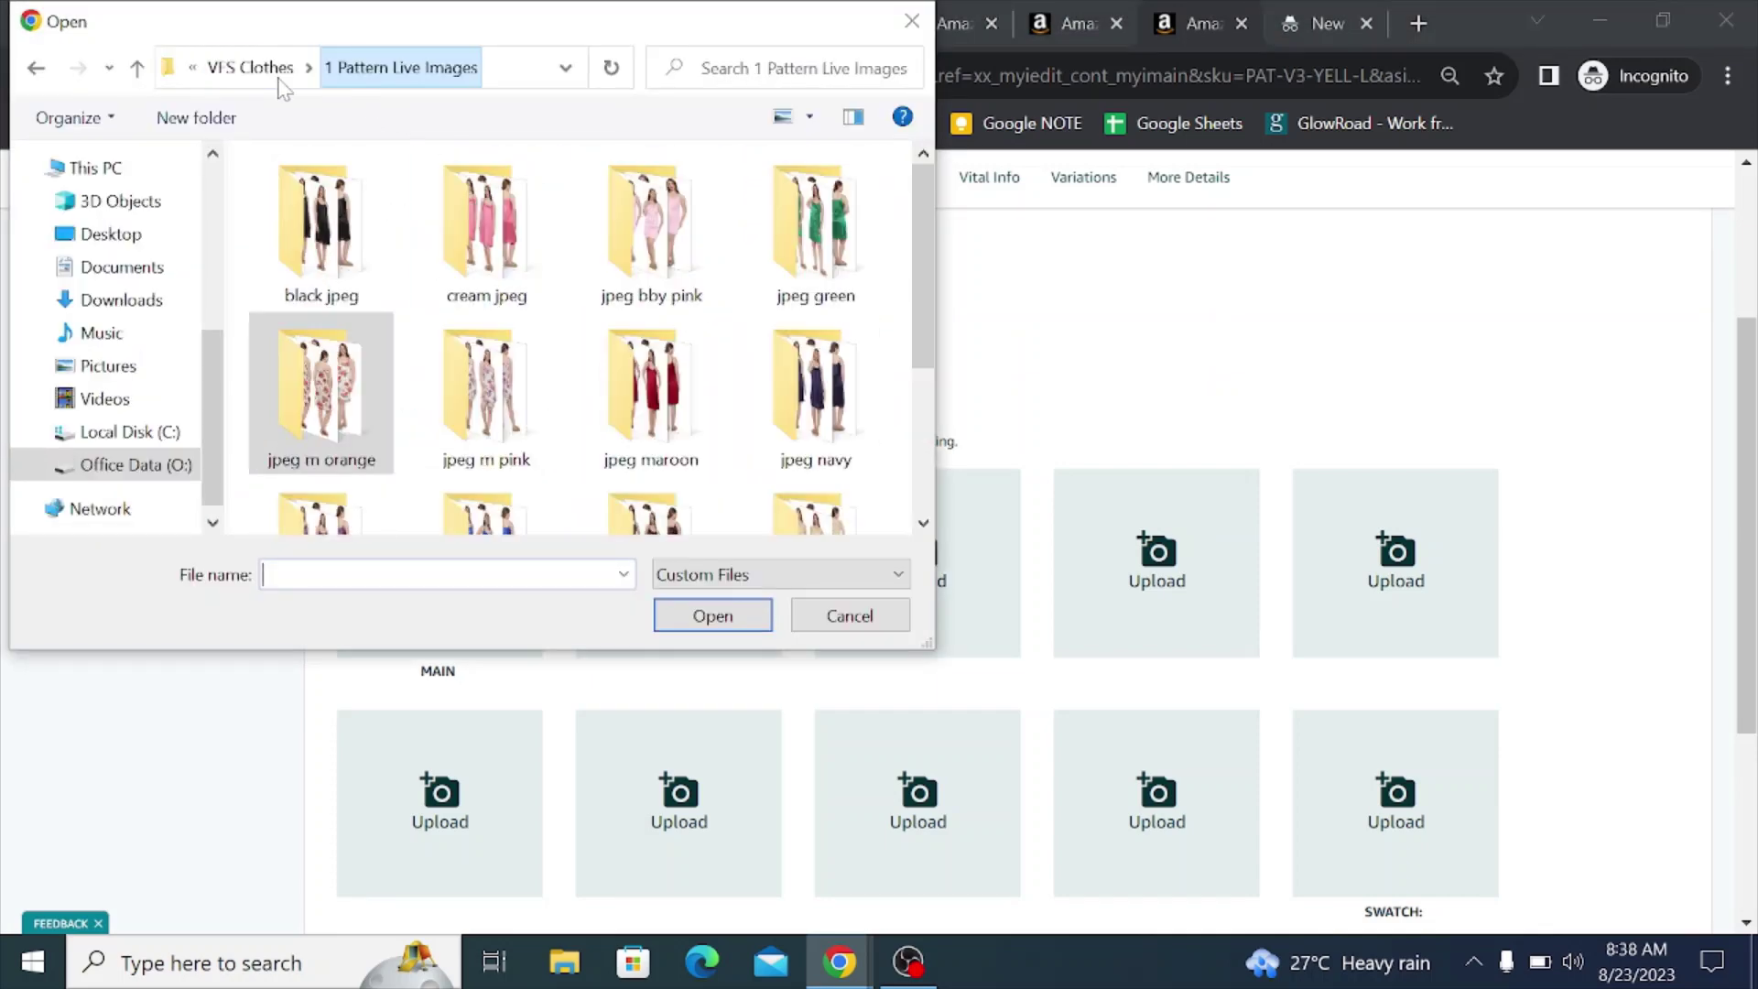
click(235, 70)
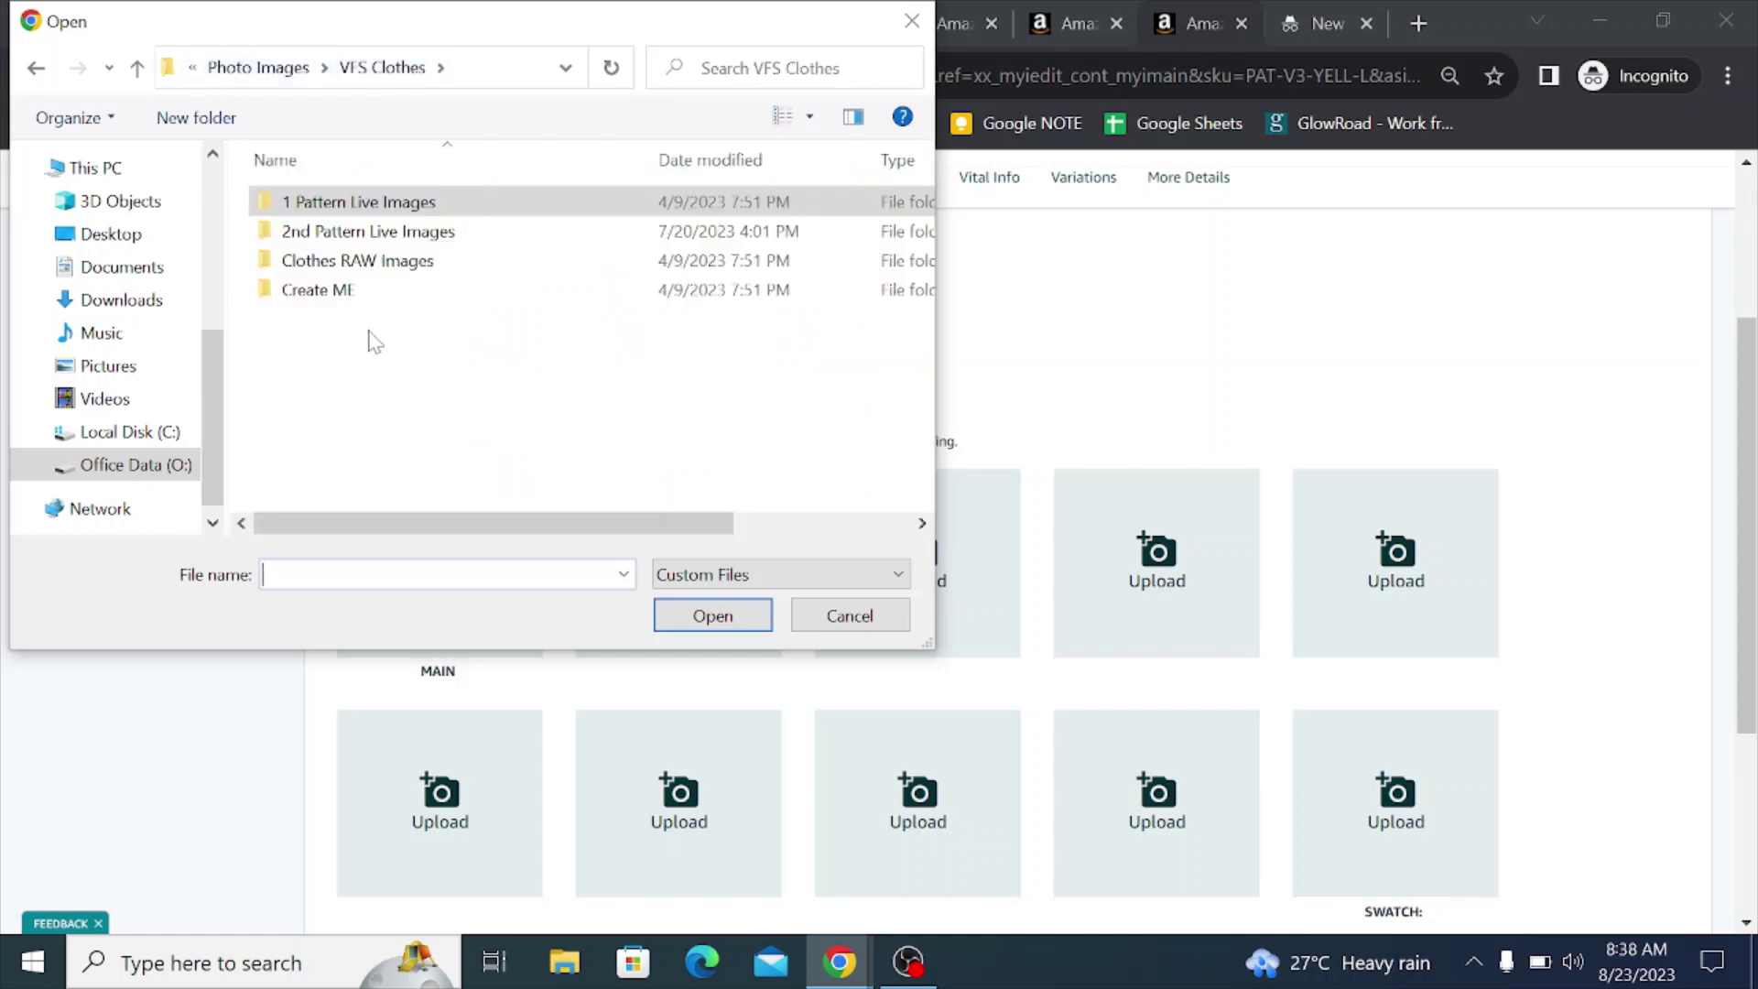
click(230, 69)
scroll(575, 366, down, 5)
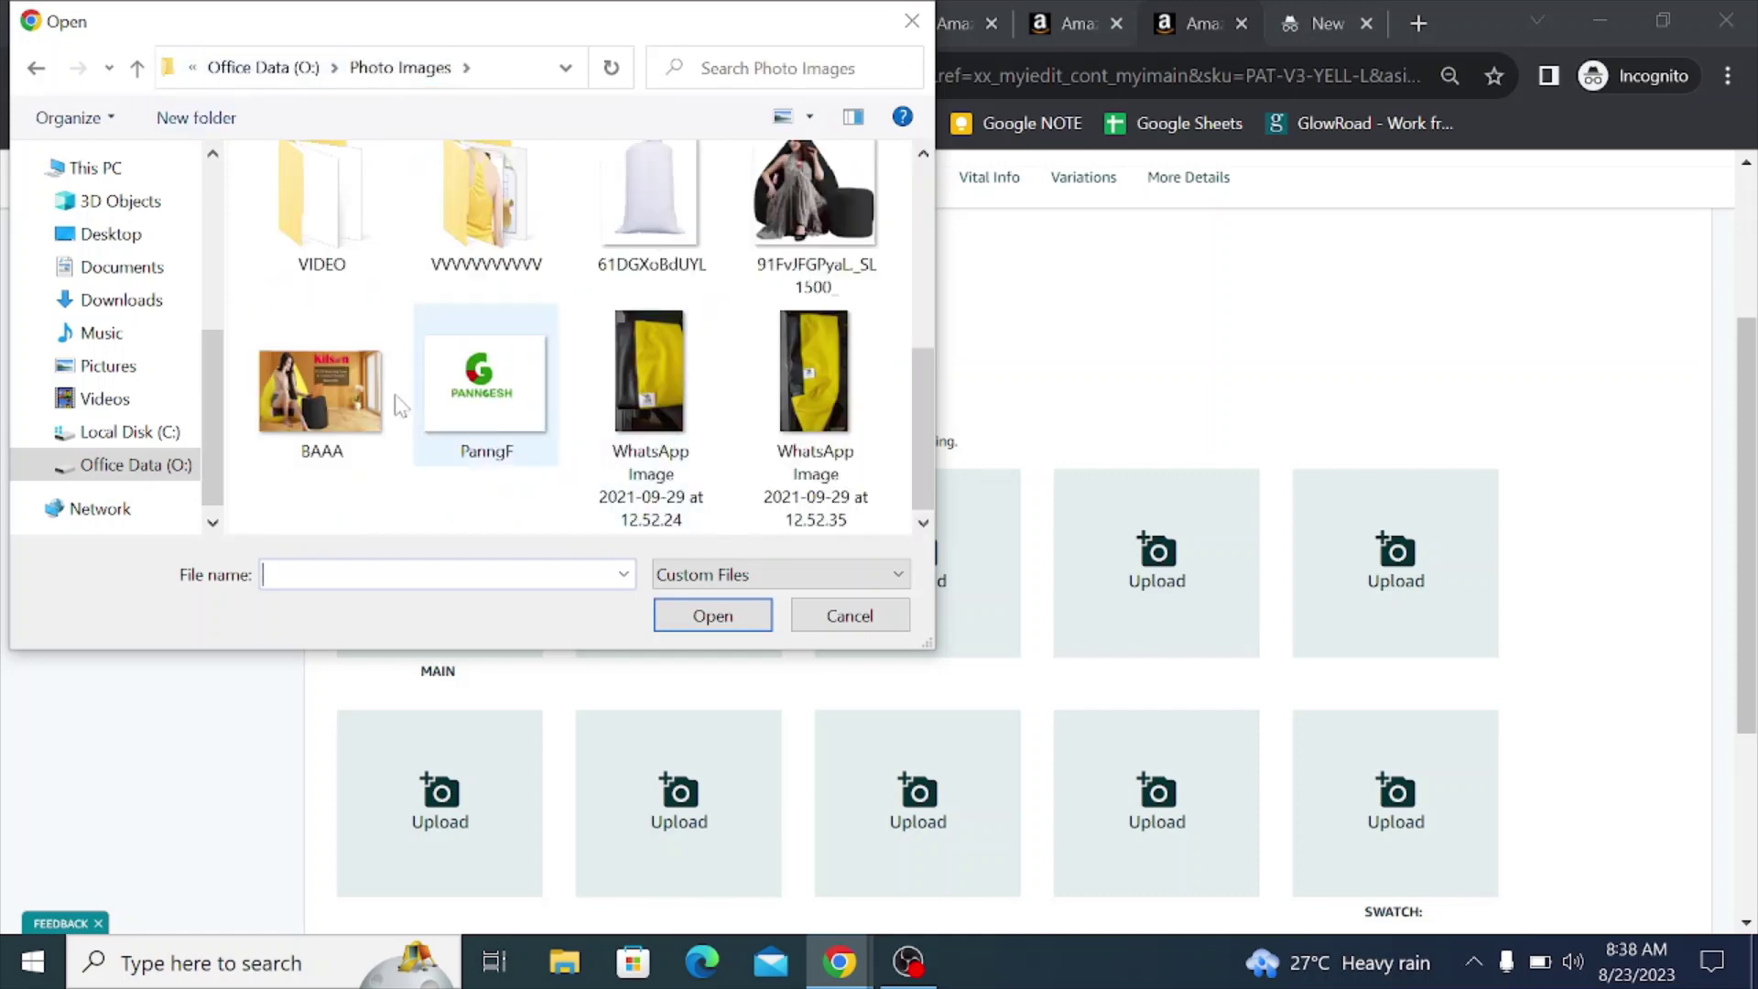
double_click(524, 287)
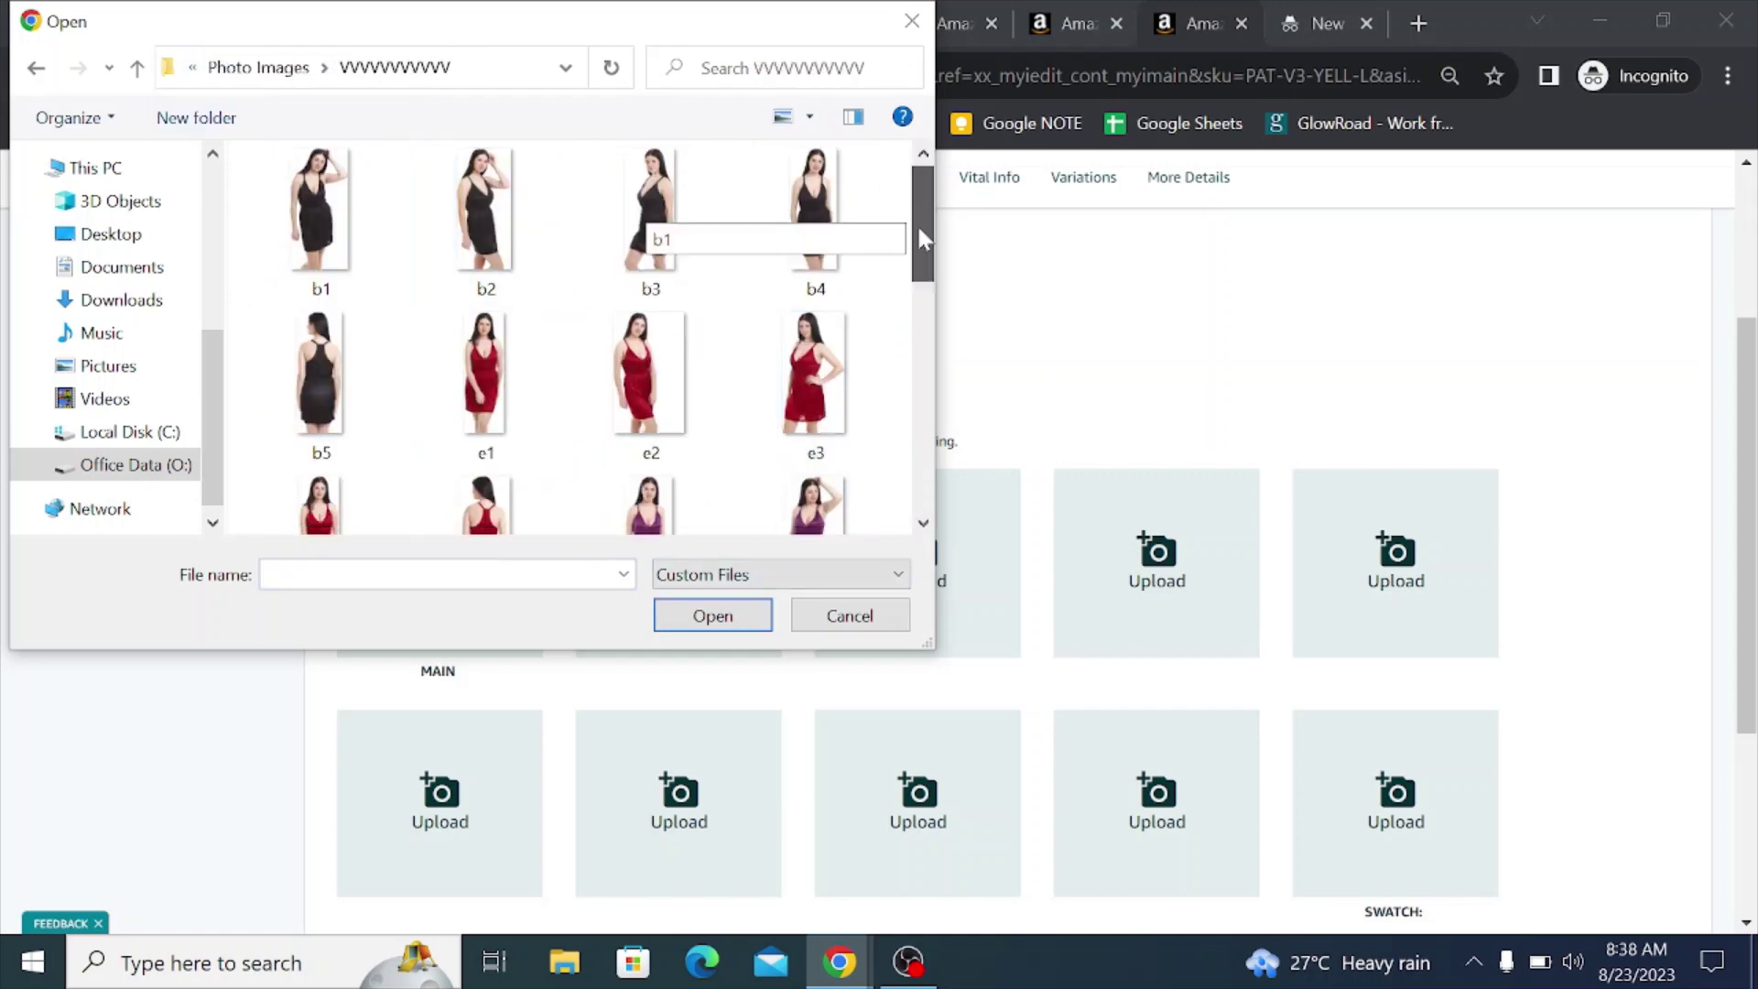
drag(915, 223, 929, 453)
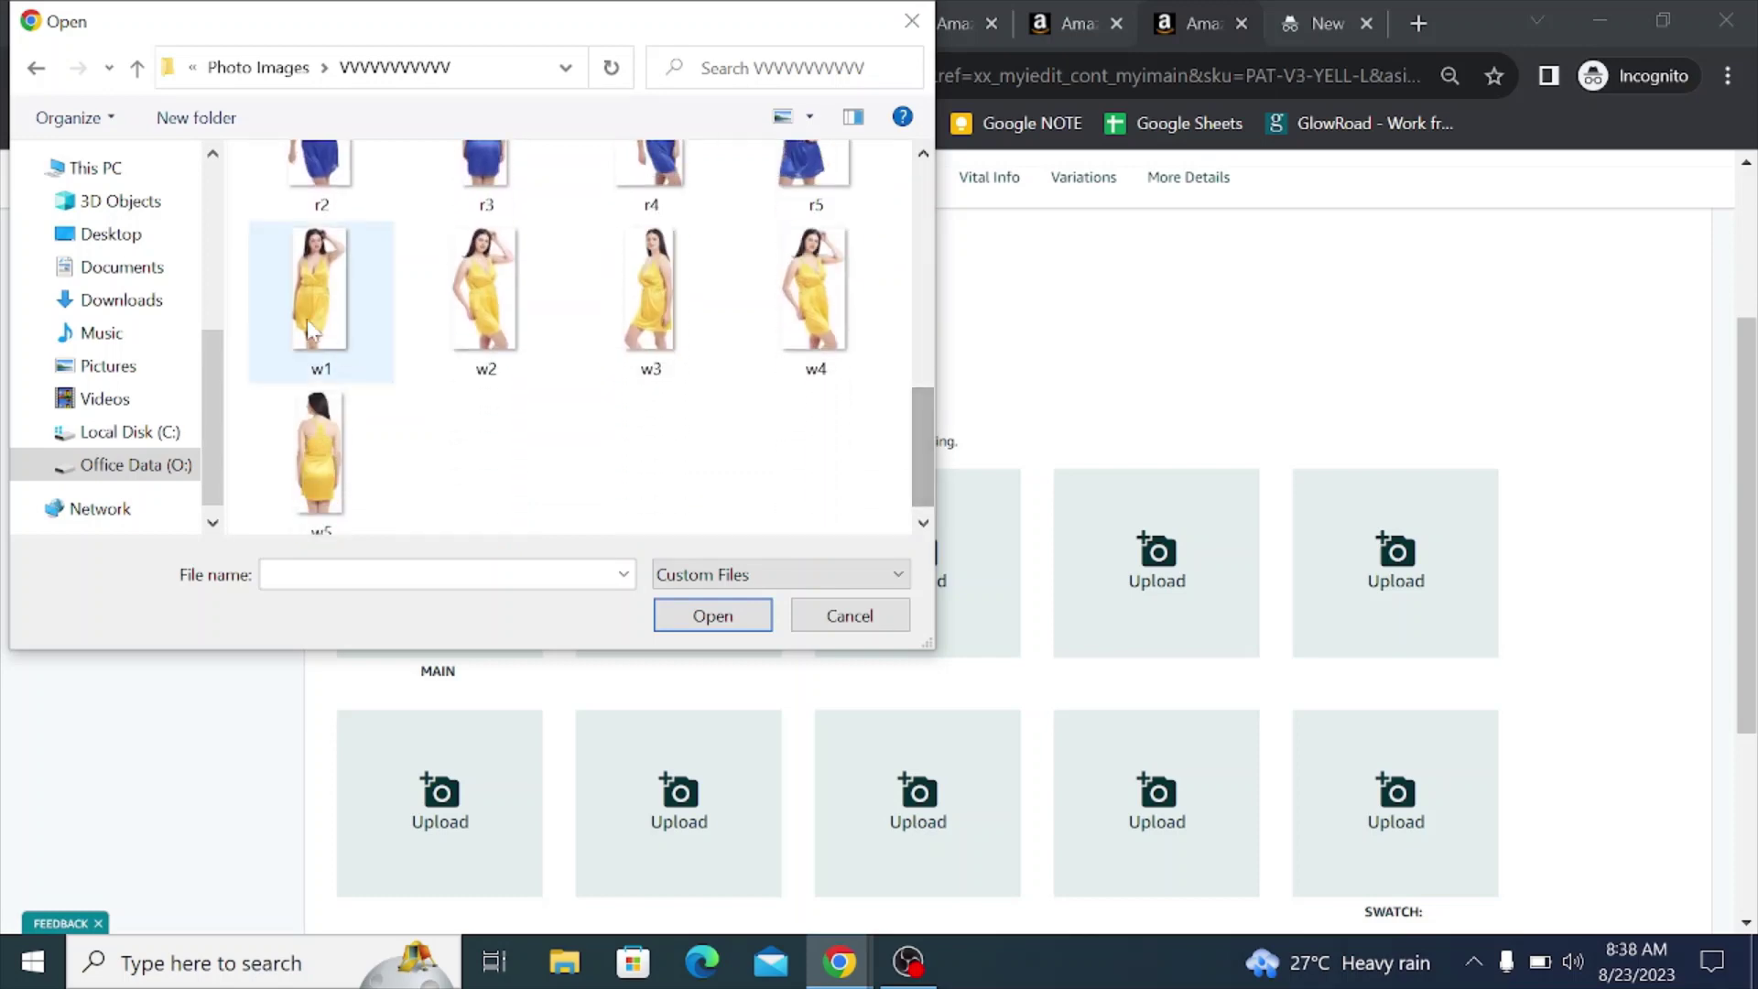
click(309, 293)
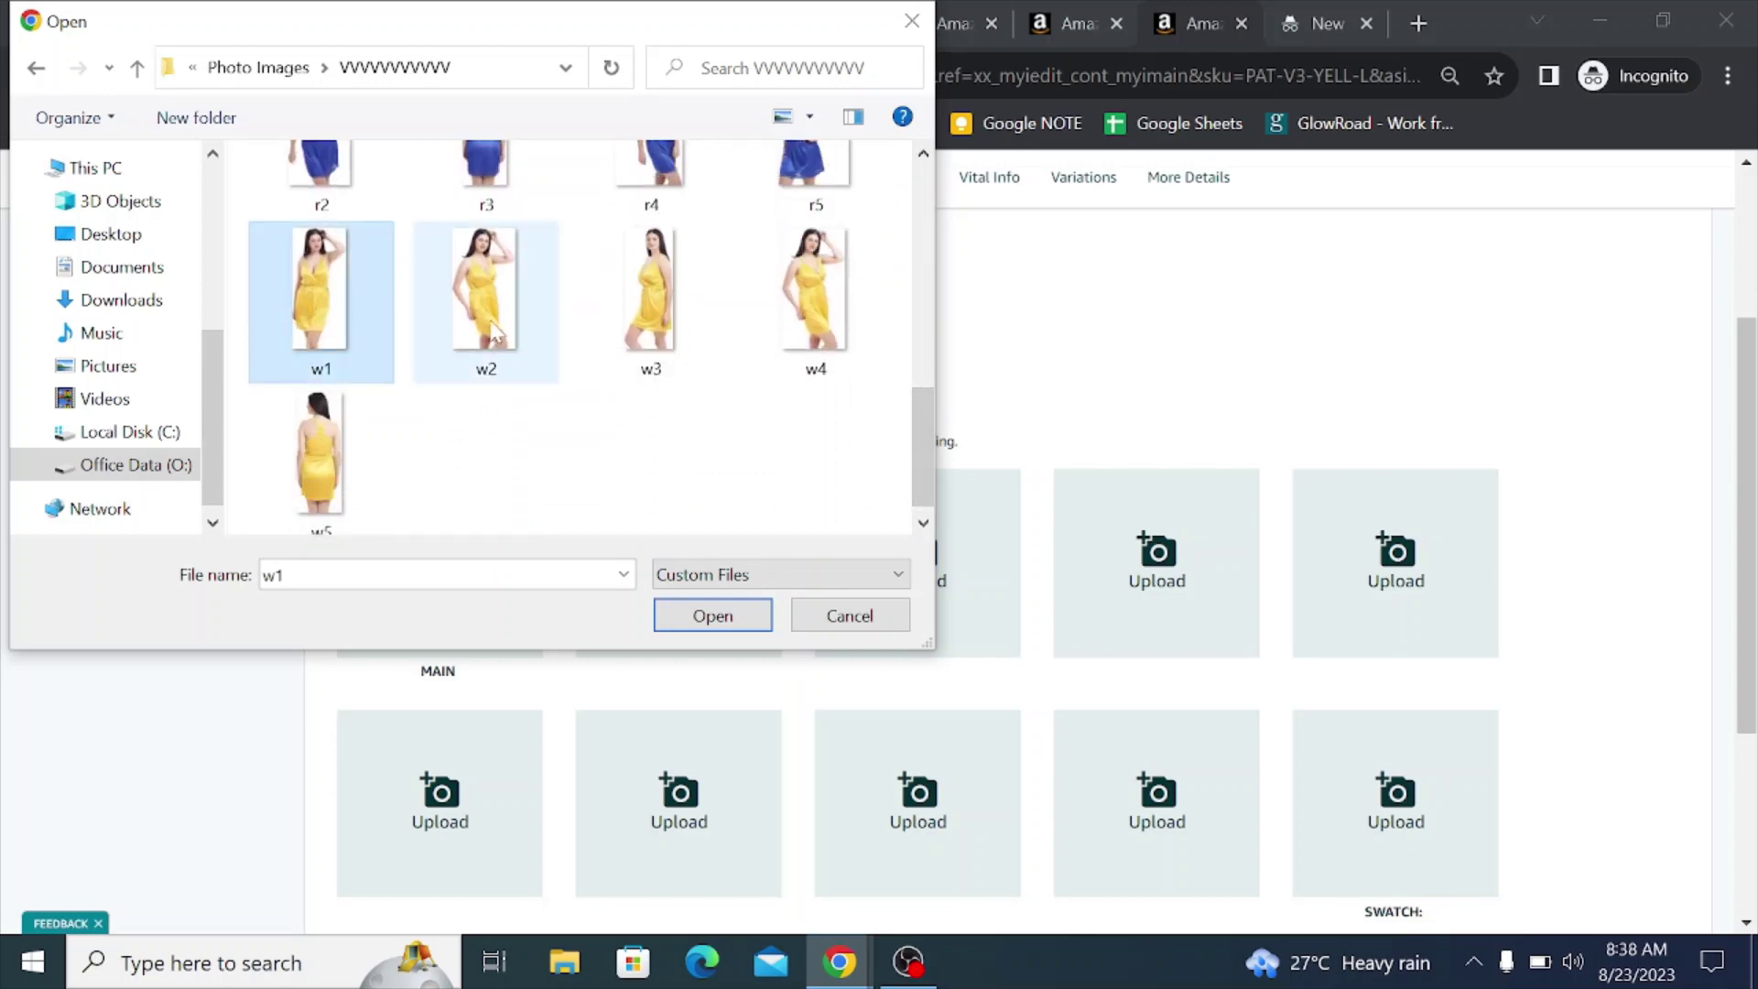
ctrl+click(494, 329)
ctrl+click(651, 302)
ctrl+click(813, 305)
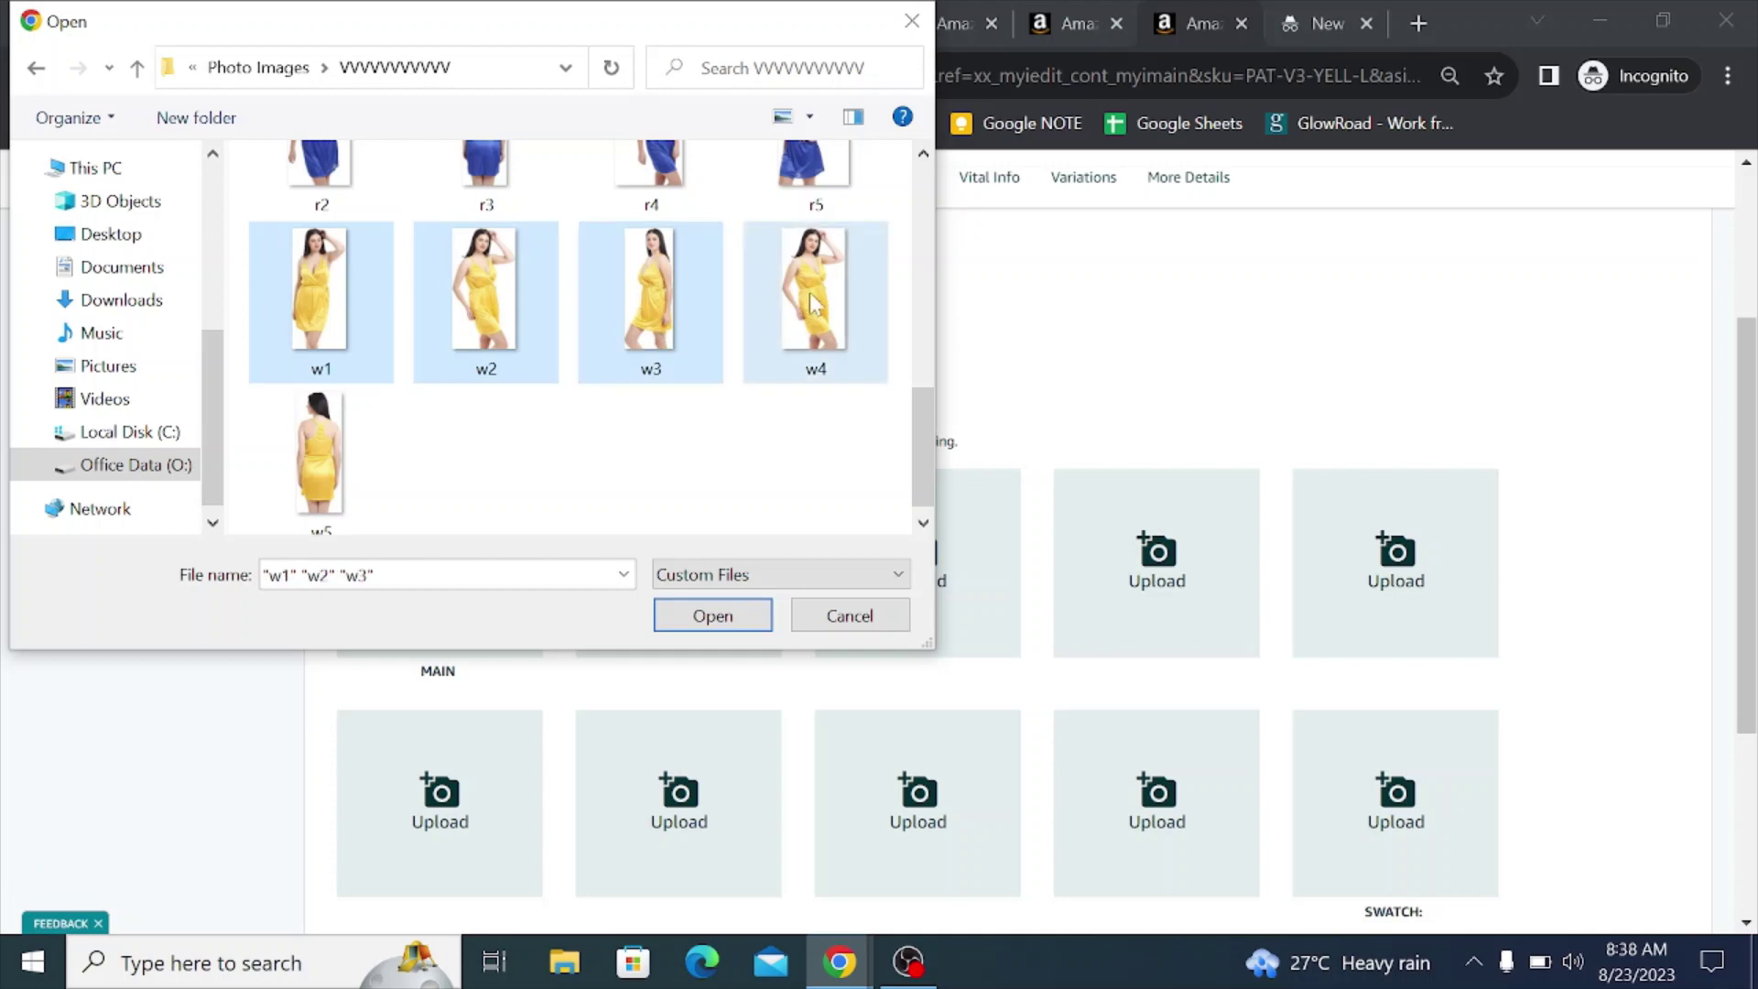
ctrl+click(317, 448)
click(710, 621)
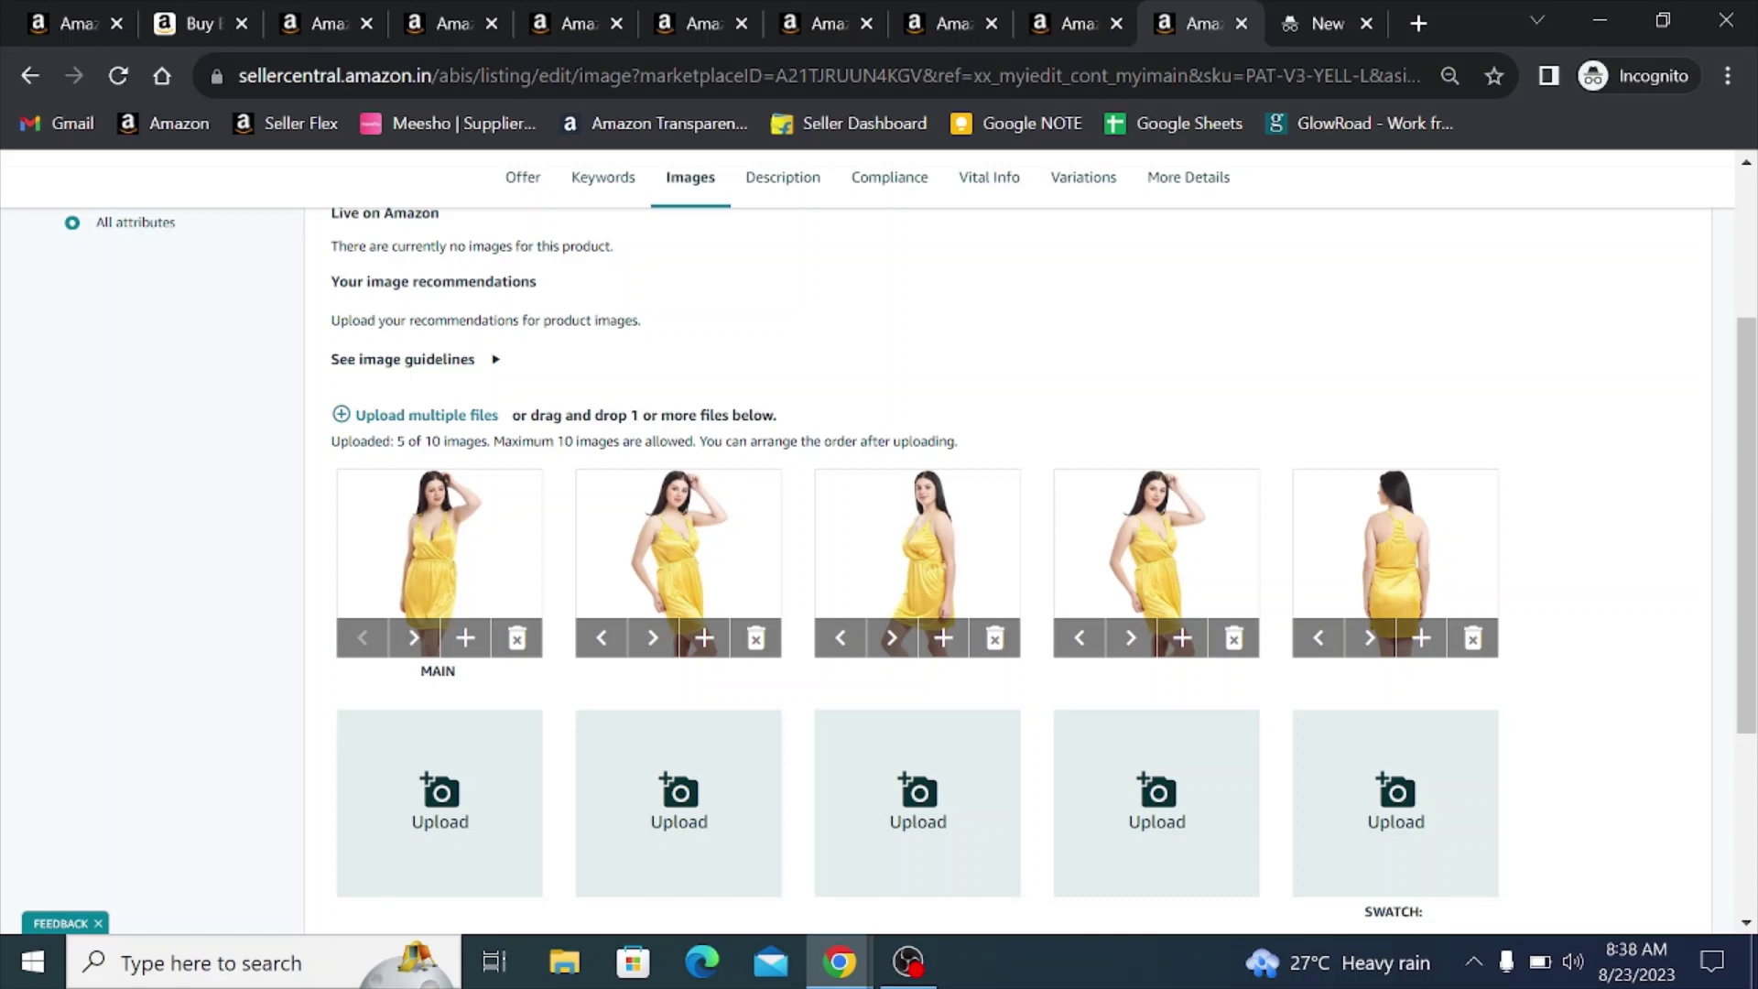
- Save and finish the image changes and dismiss the submission confirmation
scroll(1060, 515, down, 3)
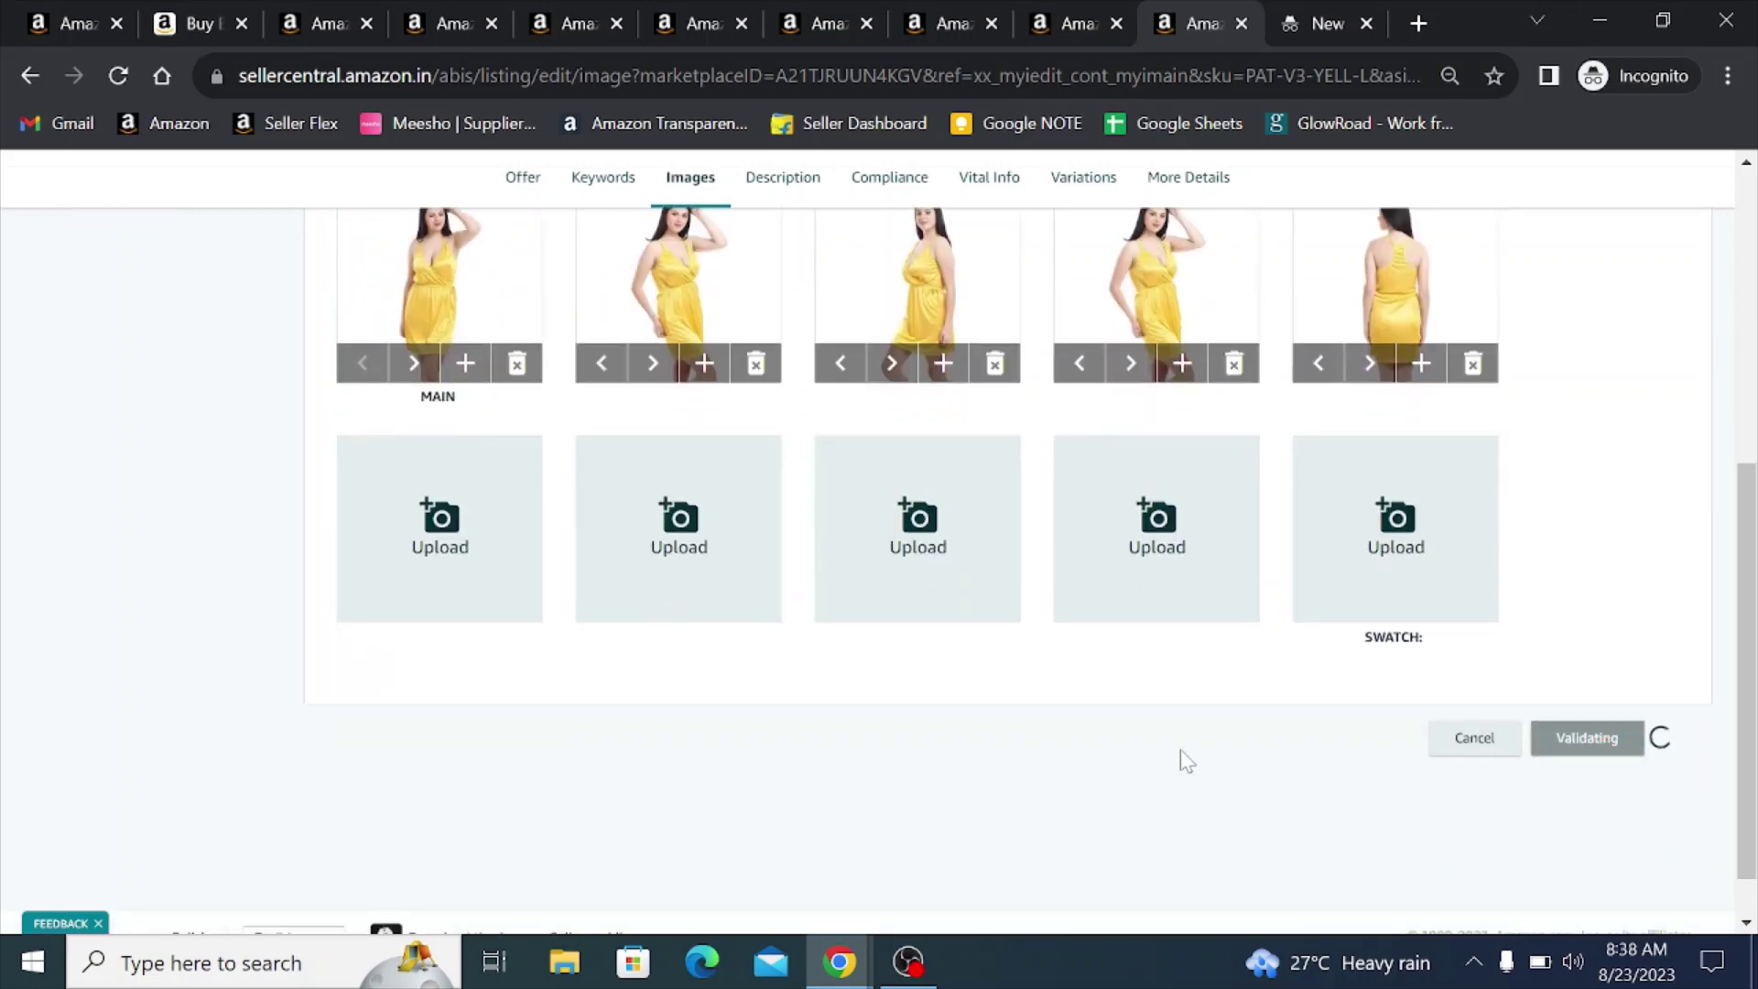
scroll(1110, 458, down, 5)
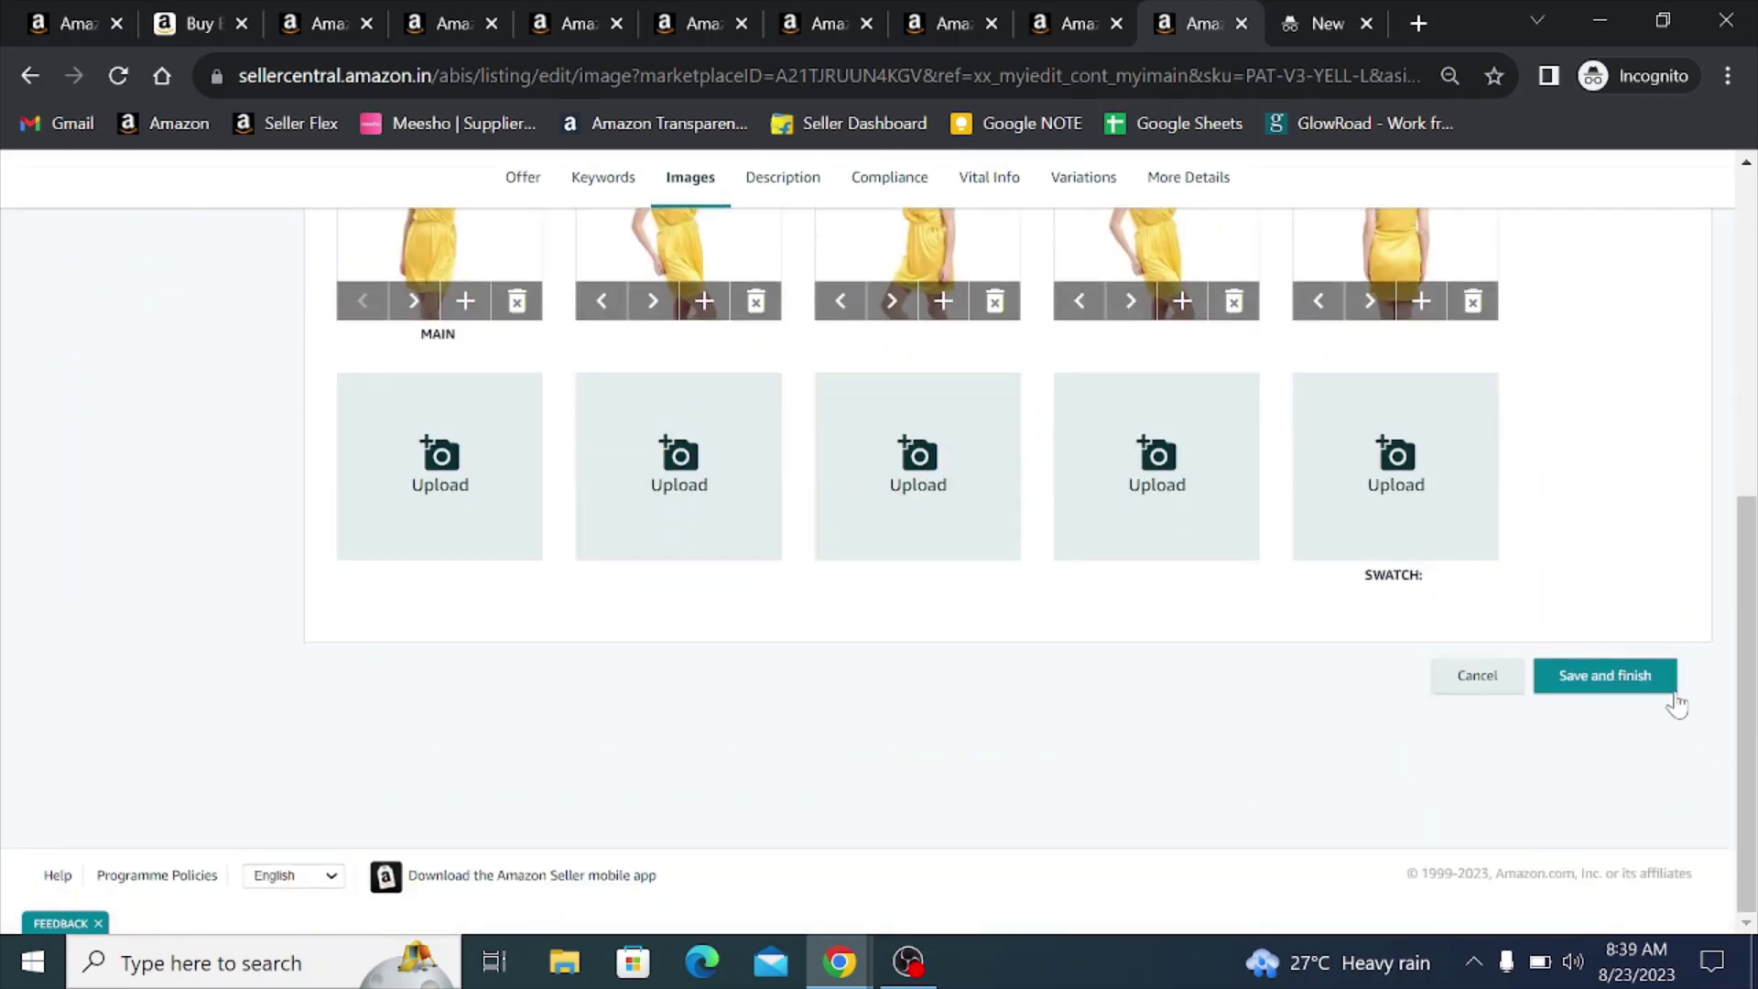
click(1598, 682)
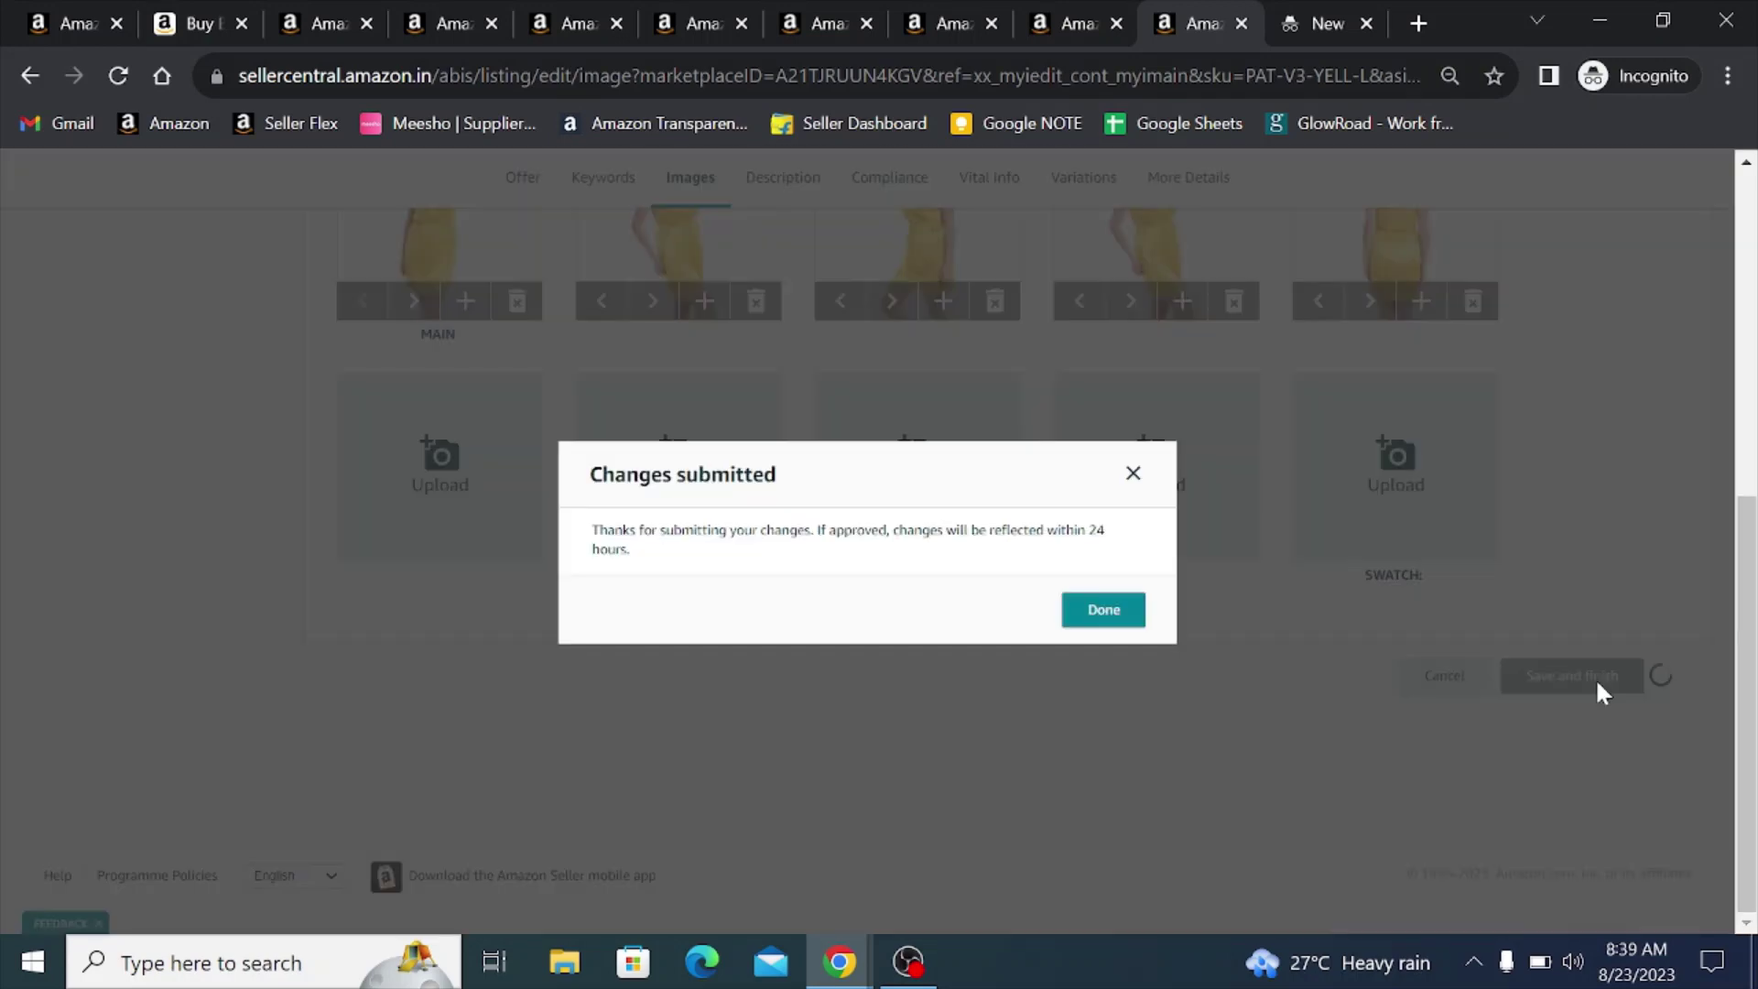
click(1113, 616)
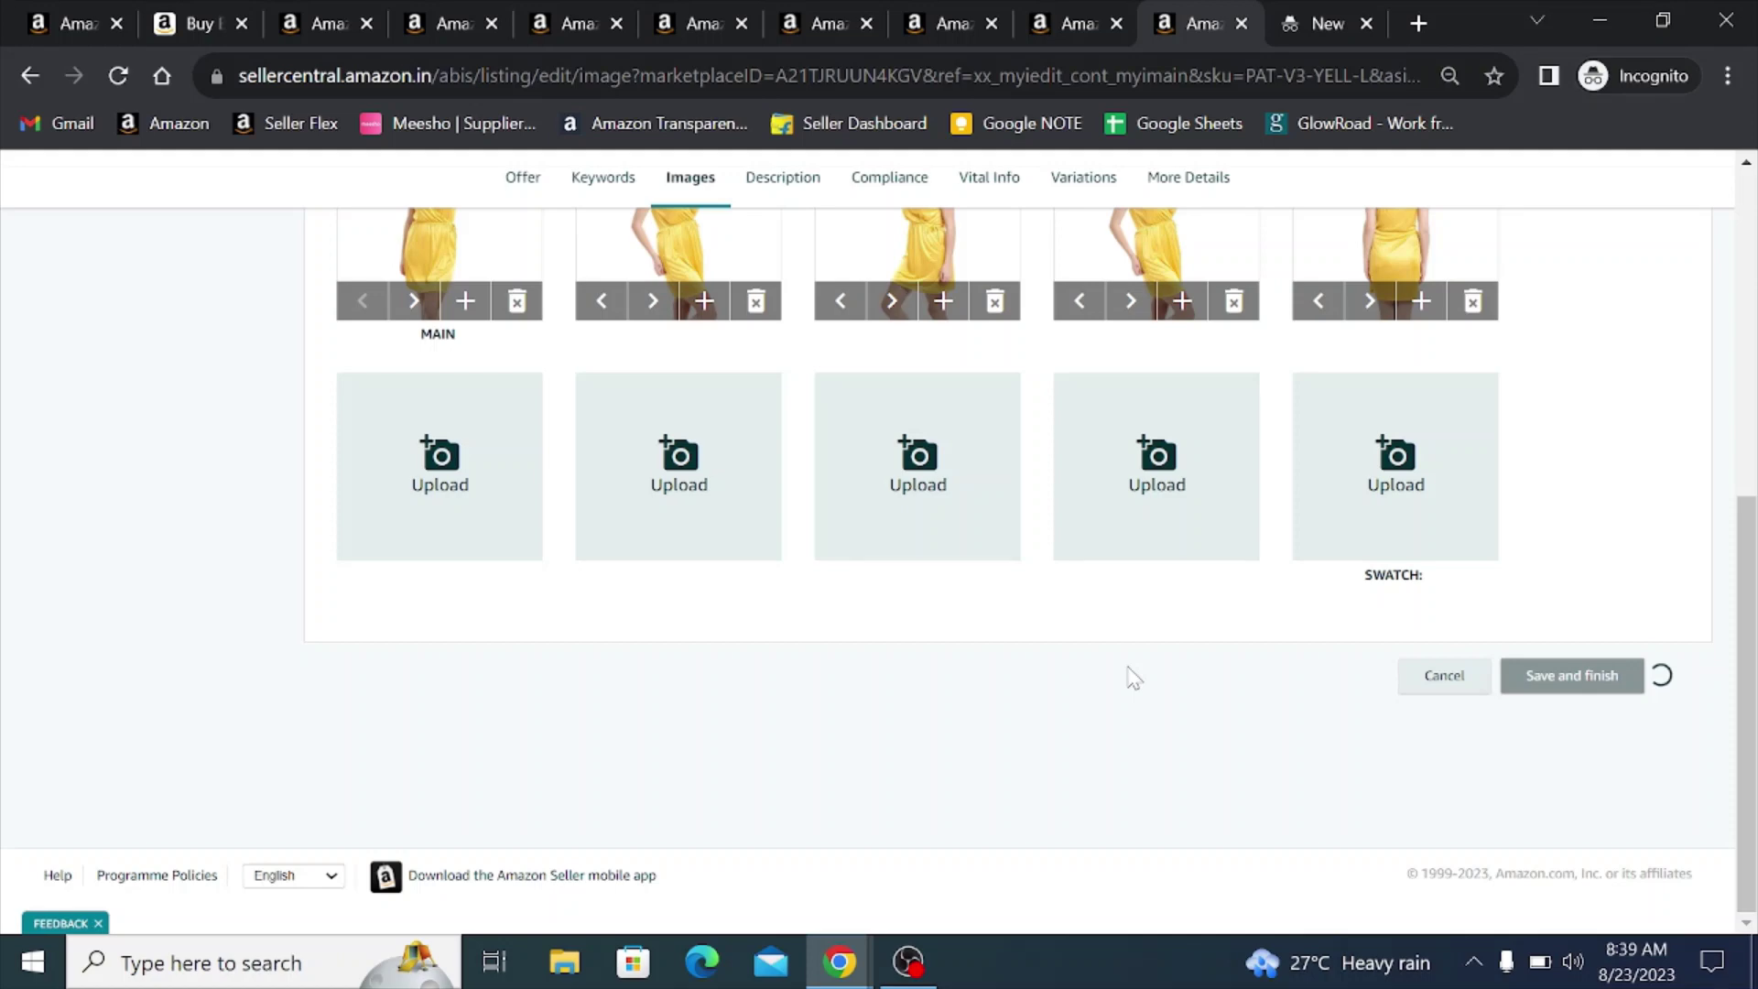
- Open the YELL-M yellow listing's Images section and start a multi-file upload
click(1076, 11)
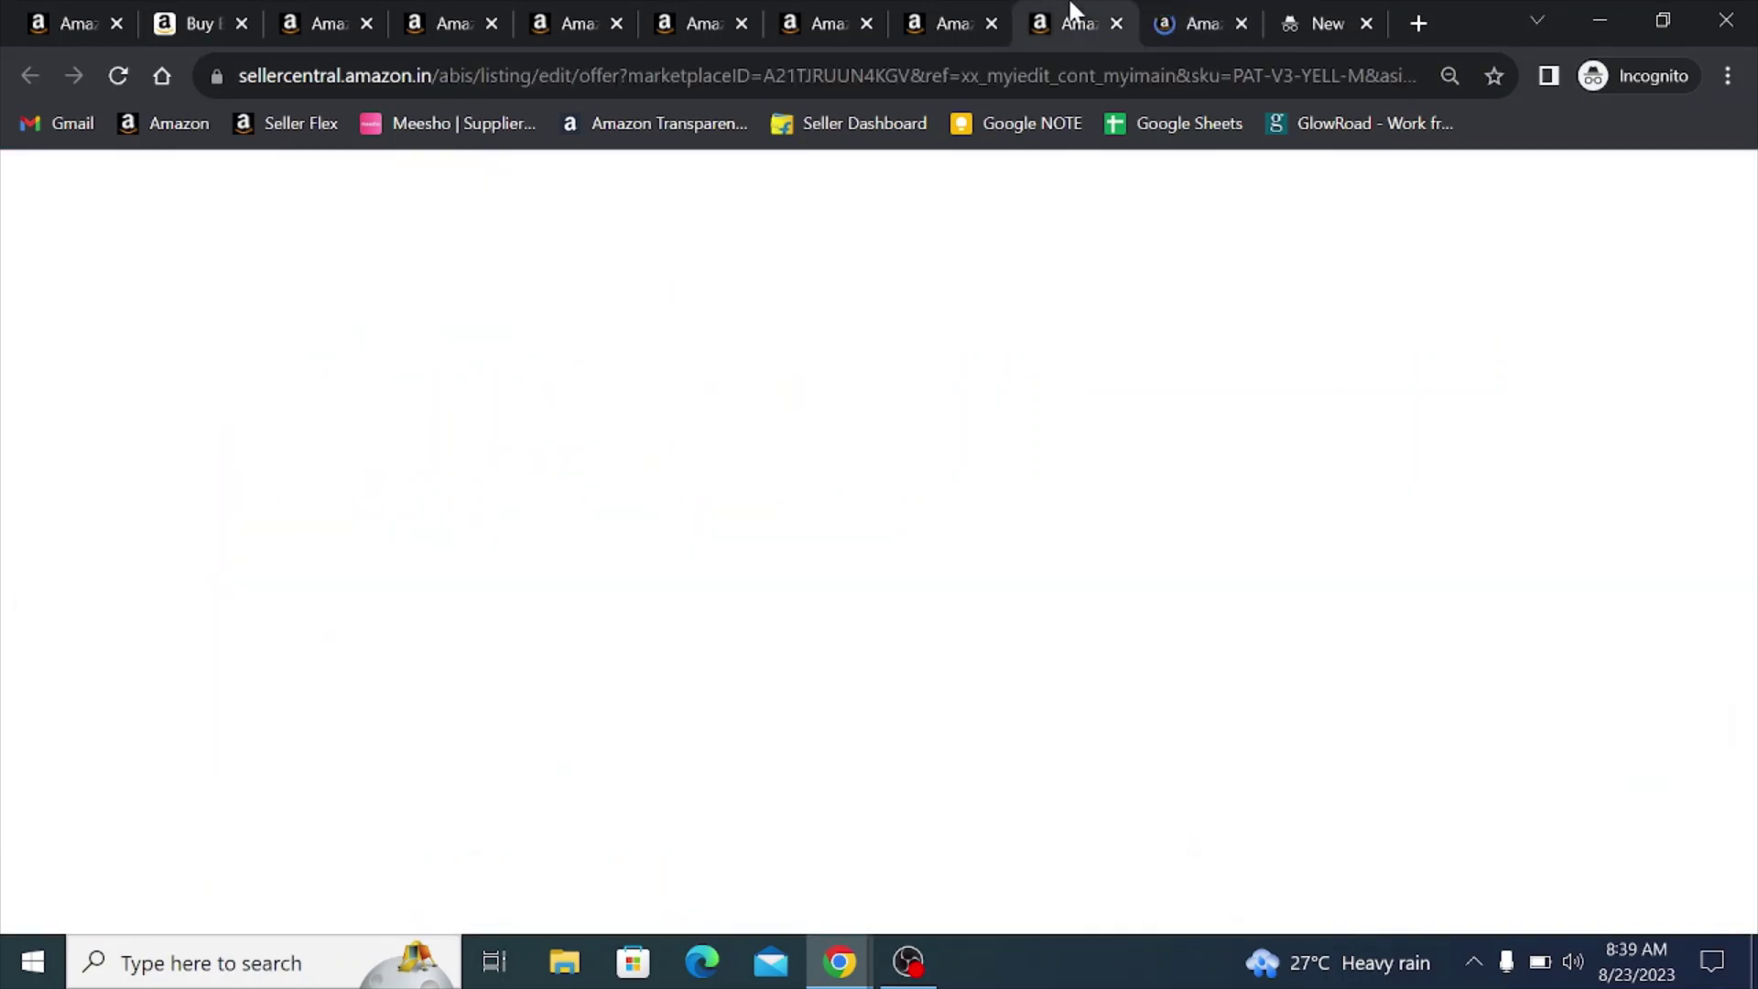
click(689, 216)
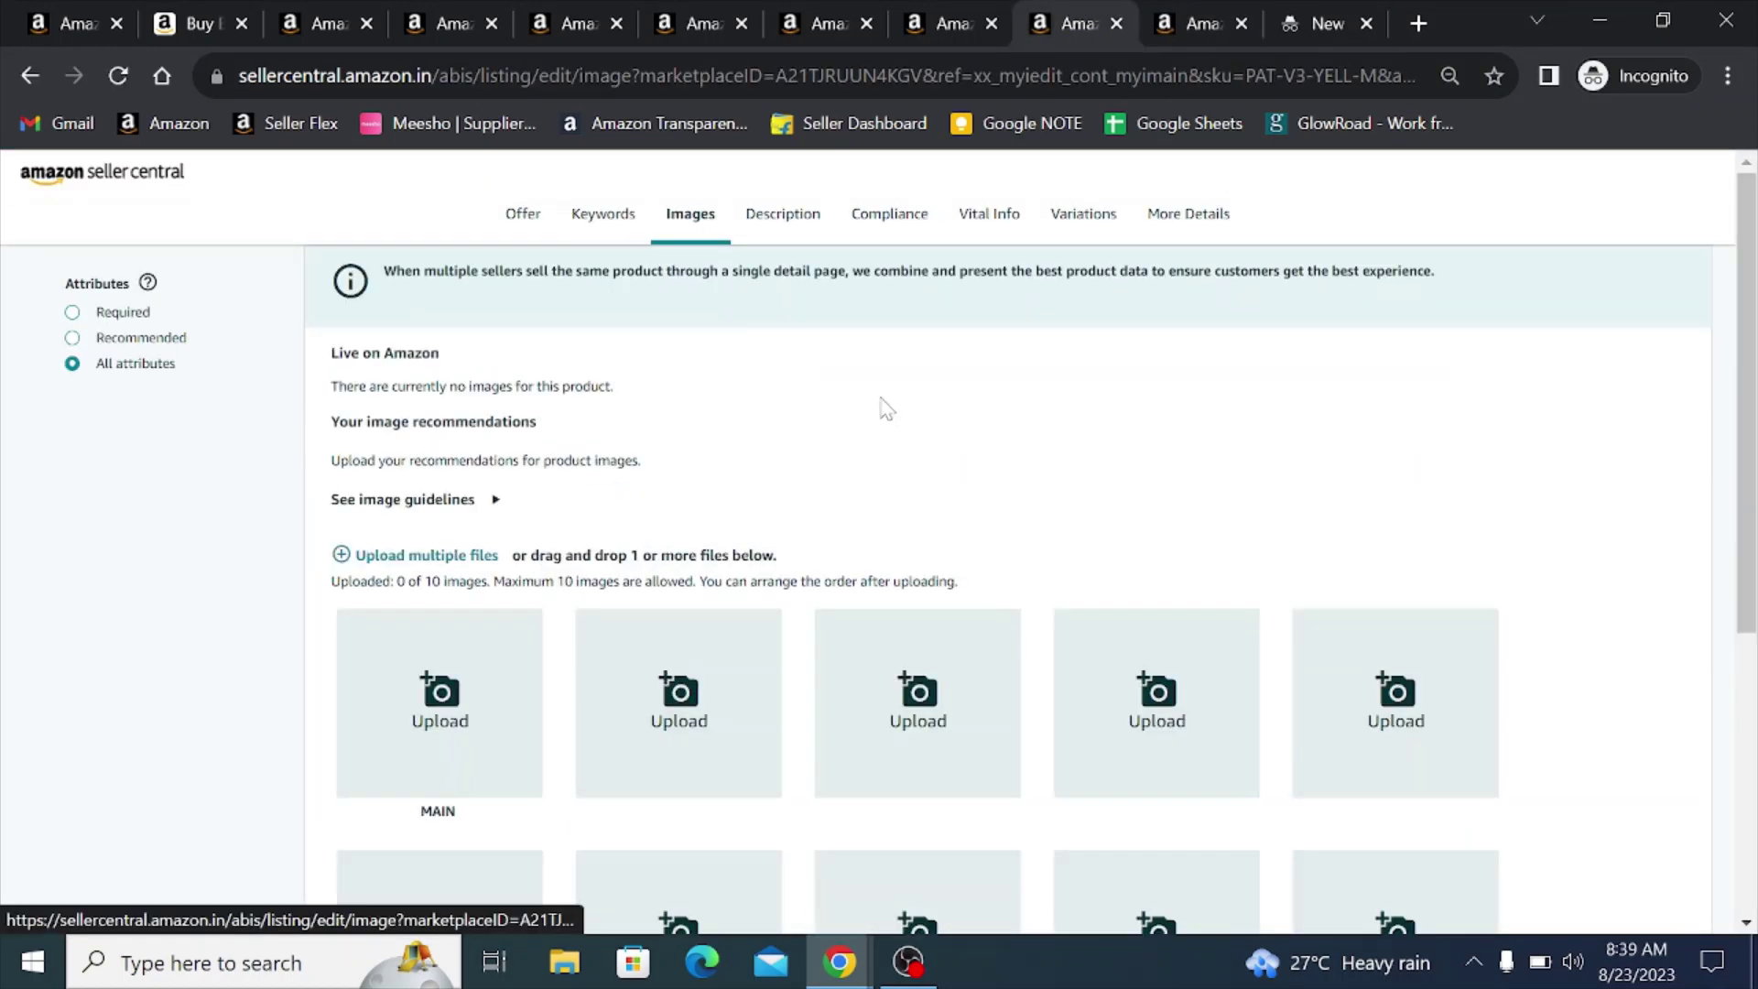
click(414, 557)
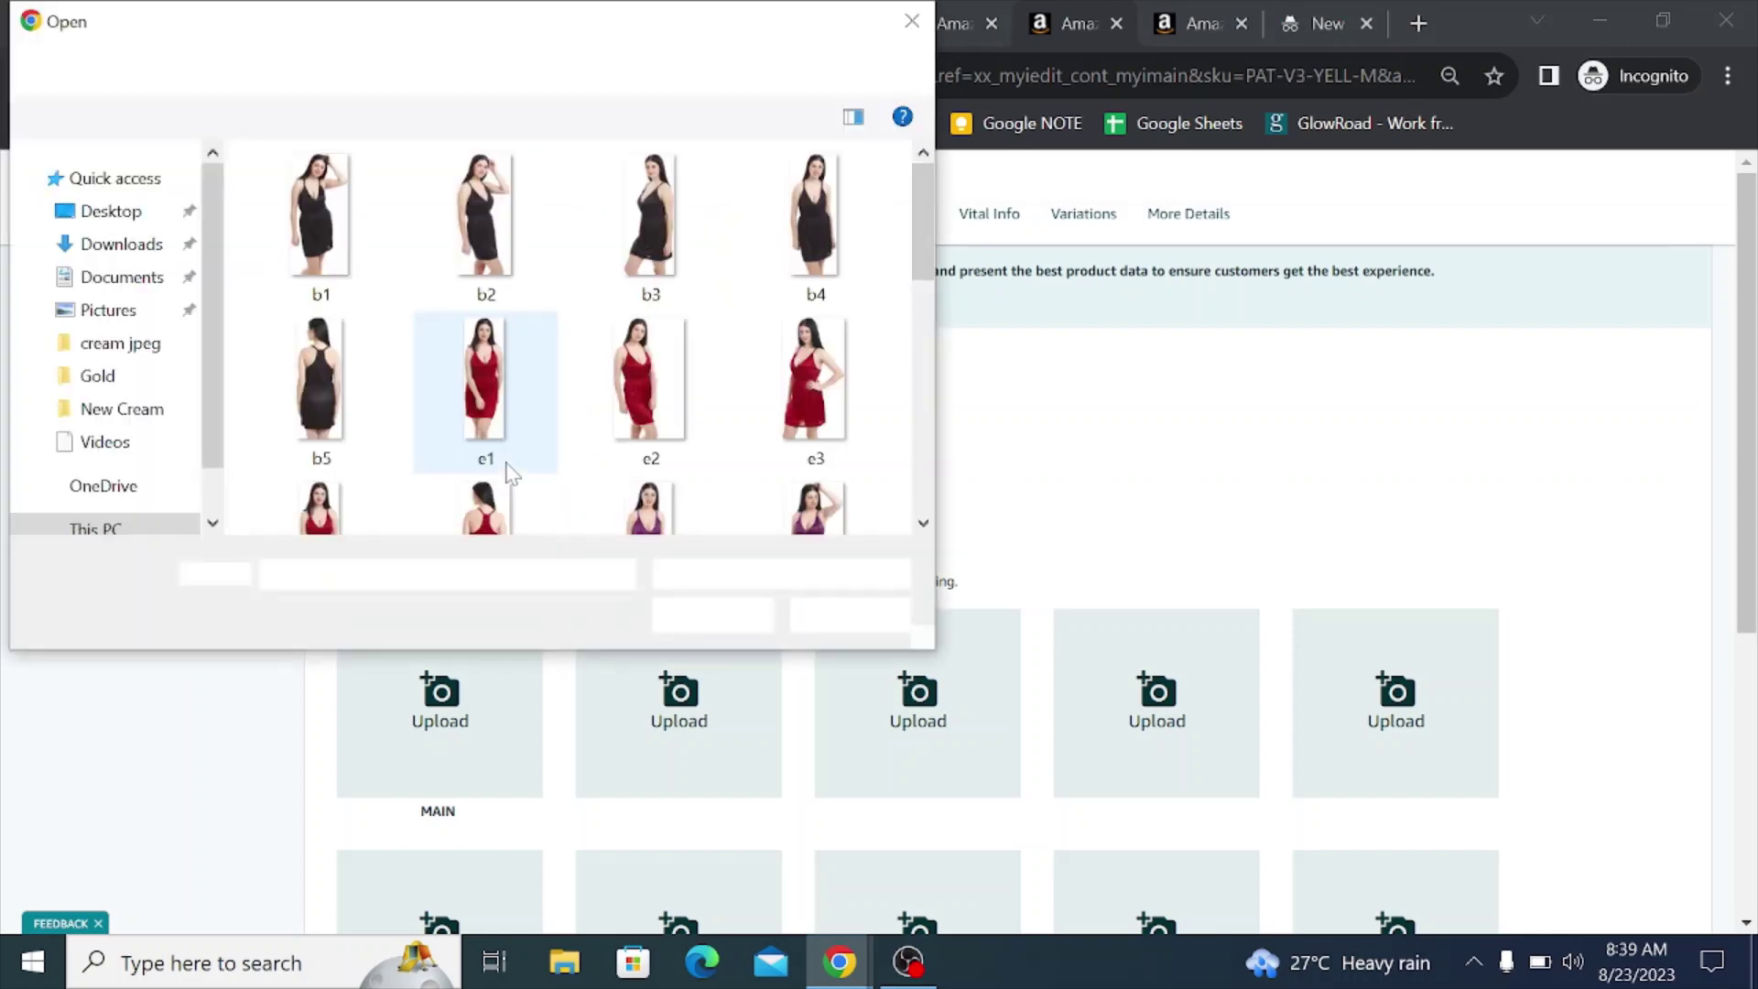
scroll(916, 390, down, 5)
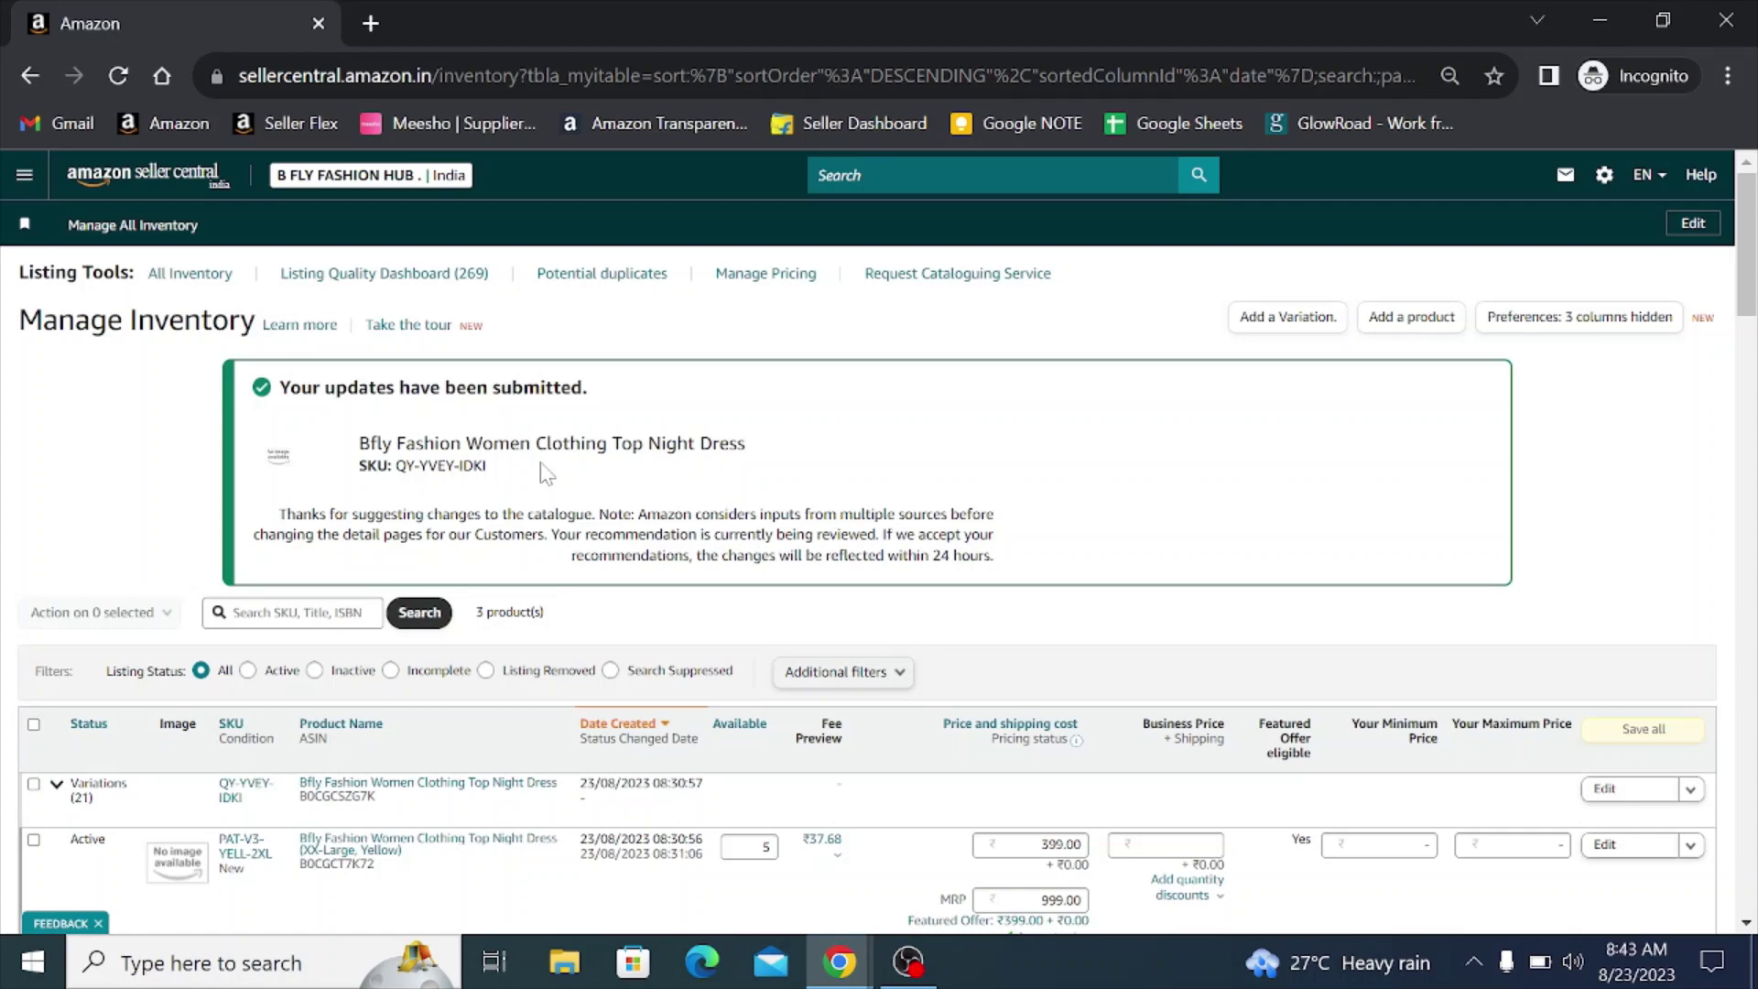
scroll(458, 492, down, 4)
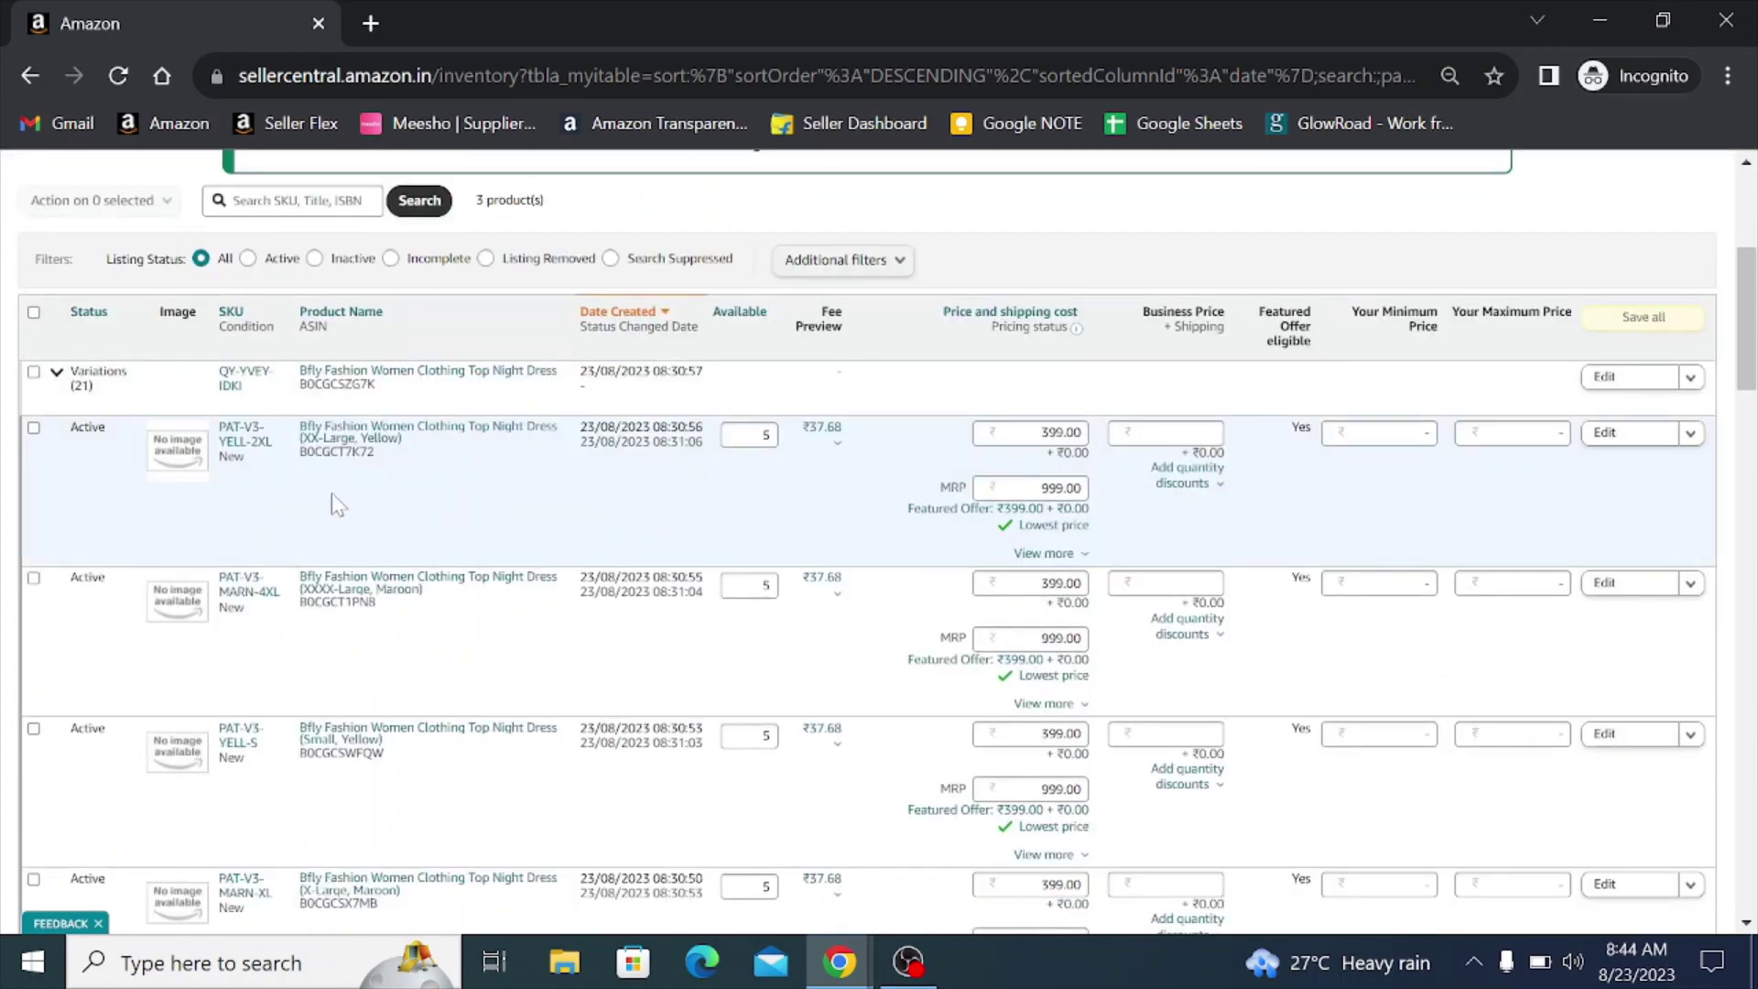
scroll(312, 481, down, 5)
scroll(169, 549, down, 6)
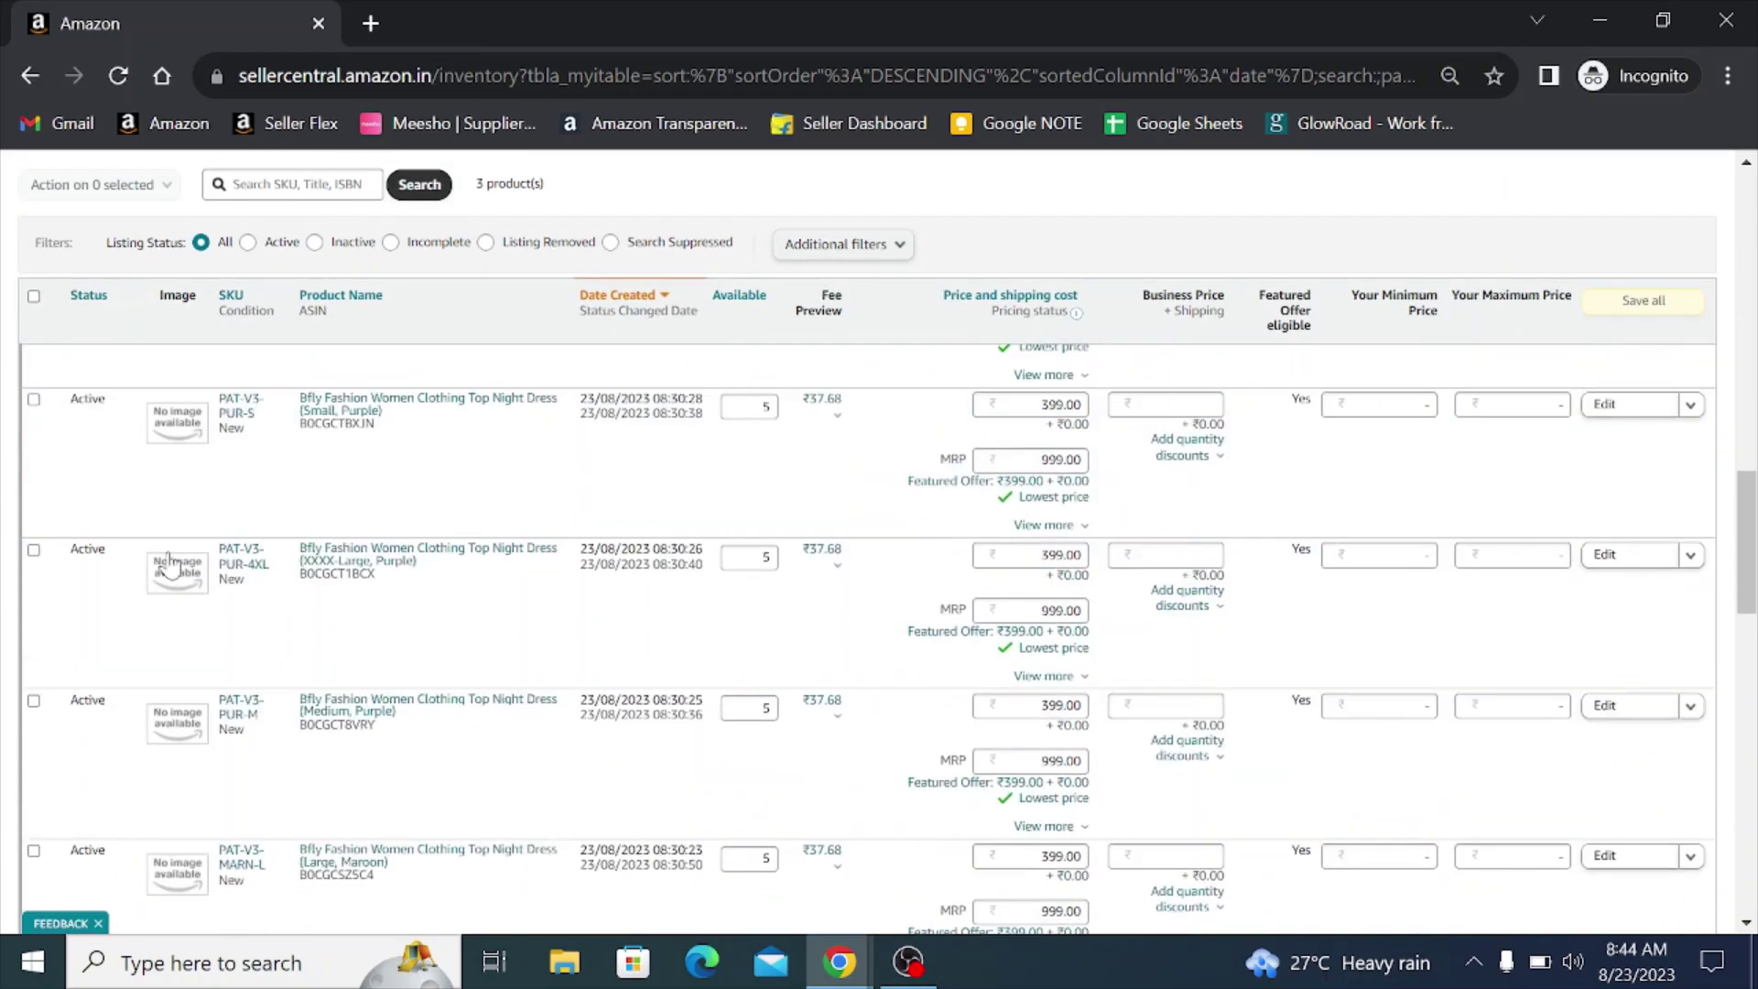
scroll(184, 632, down, 2)
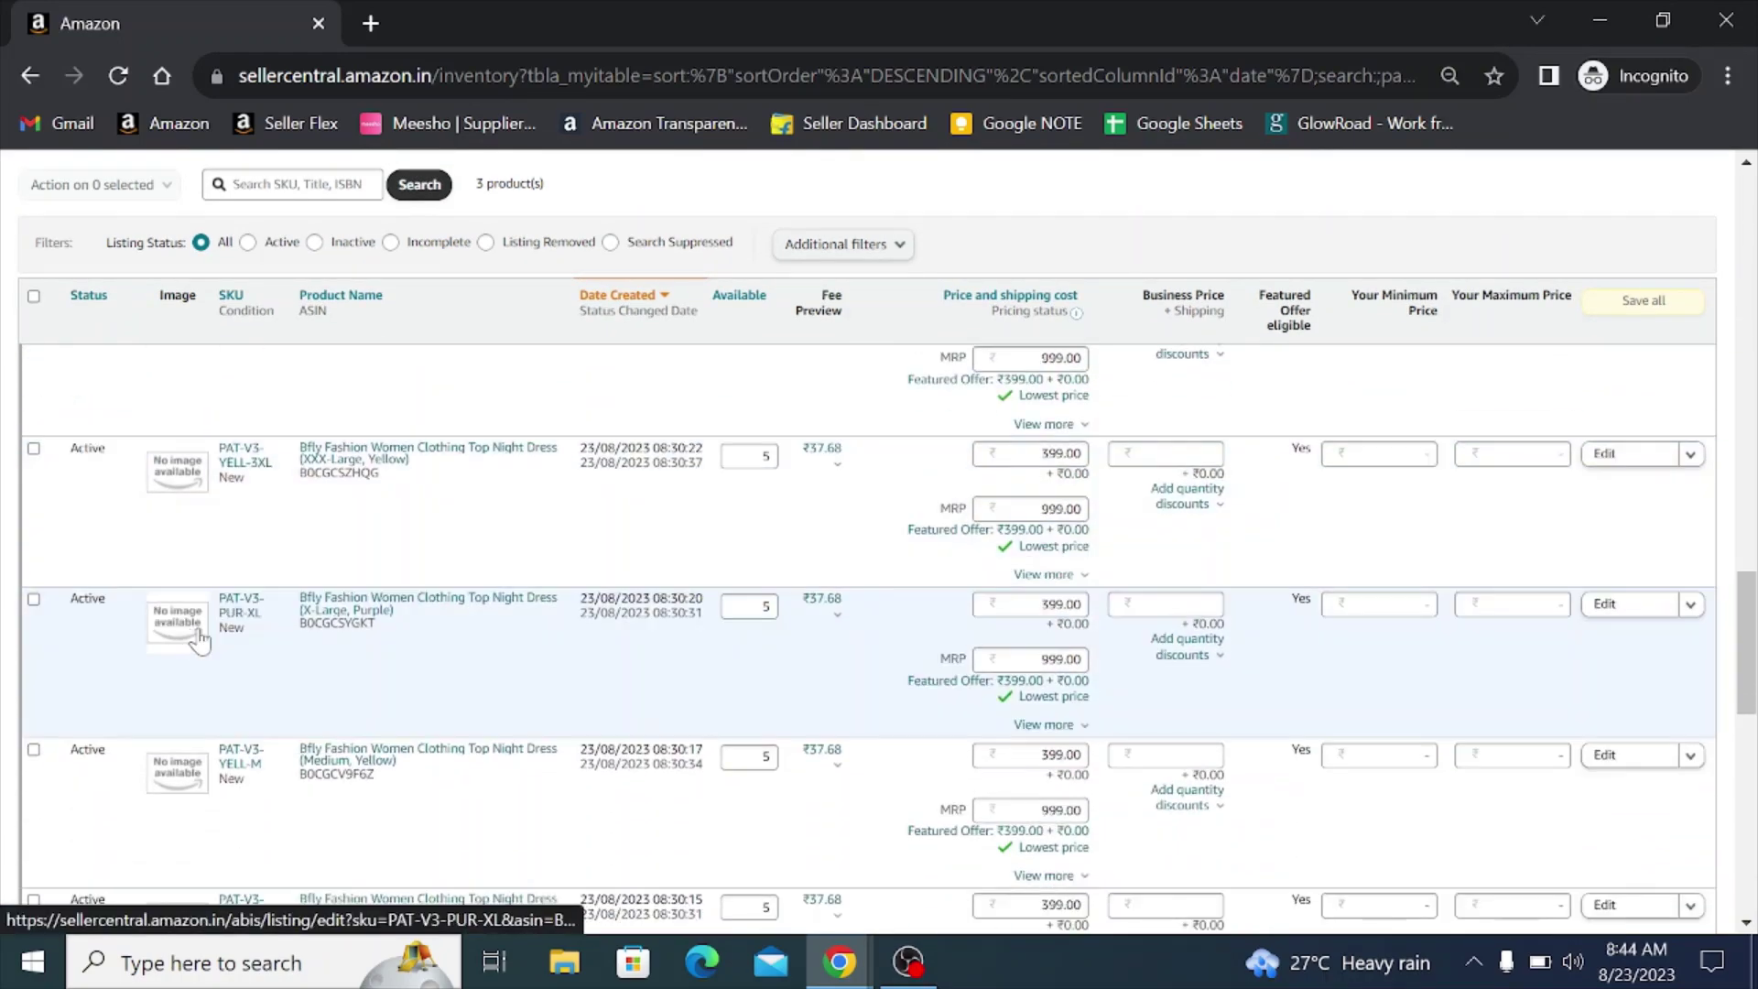
scroll(200, 641, up, 3)
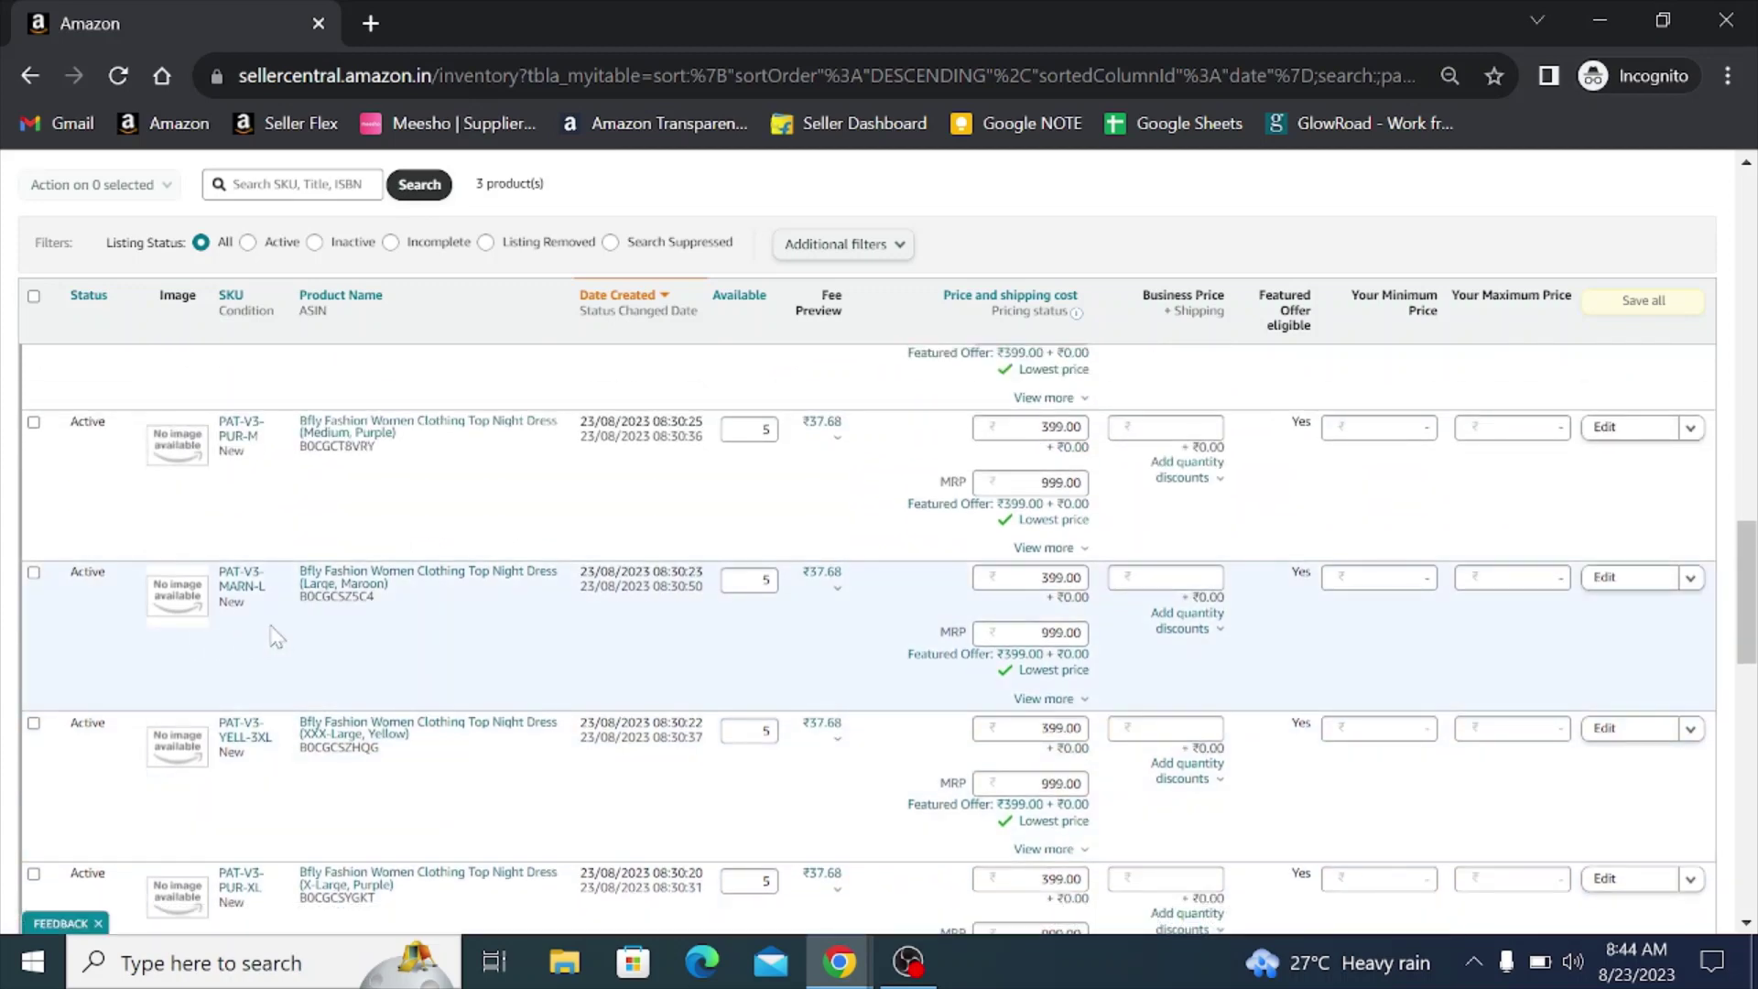
scroll(275, 637, down, 3)
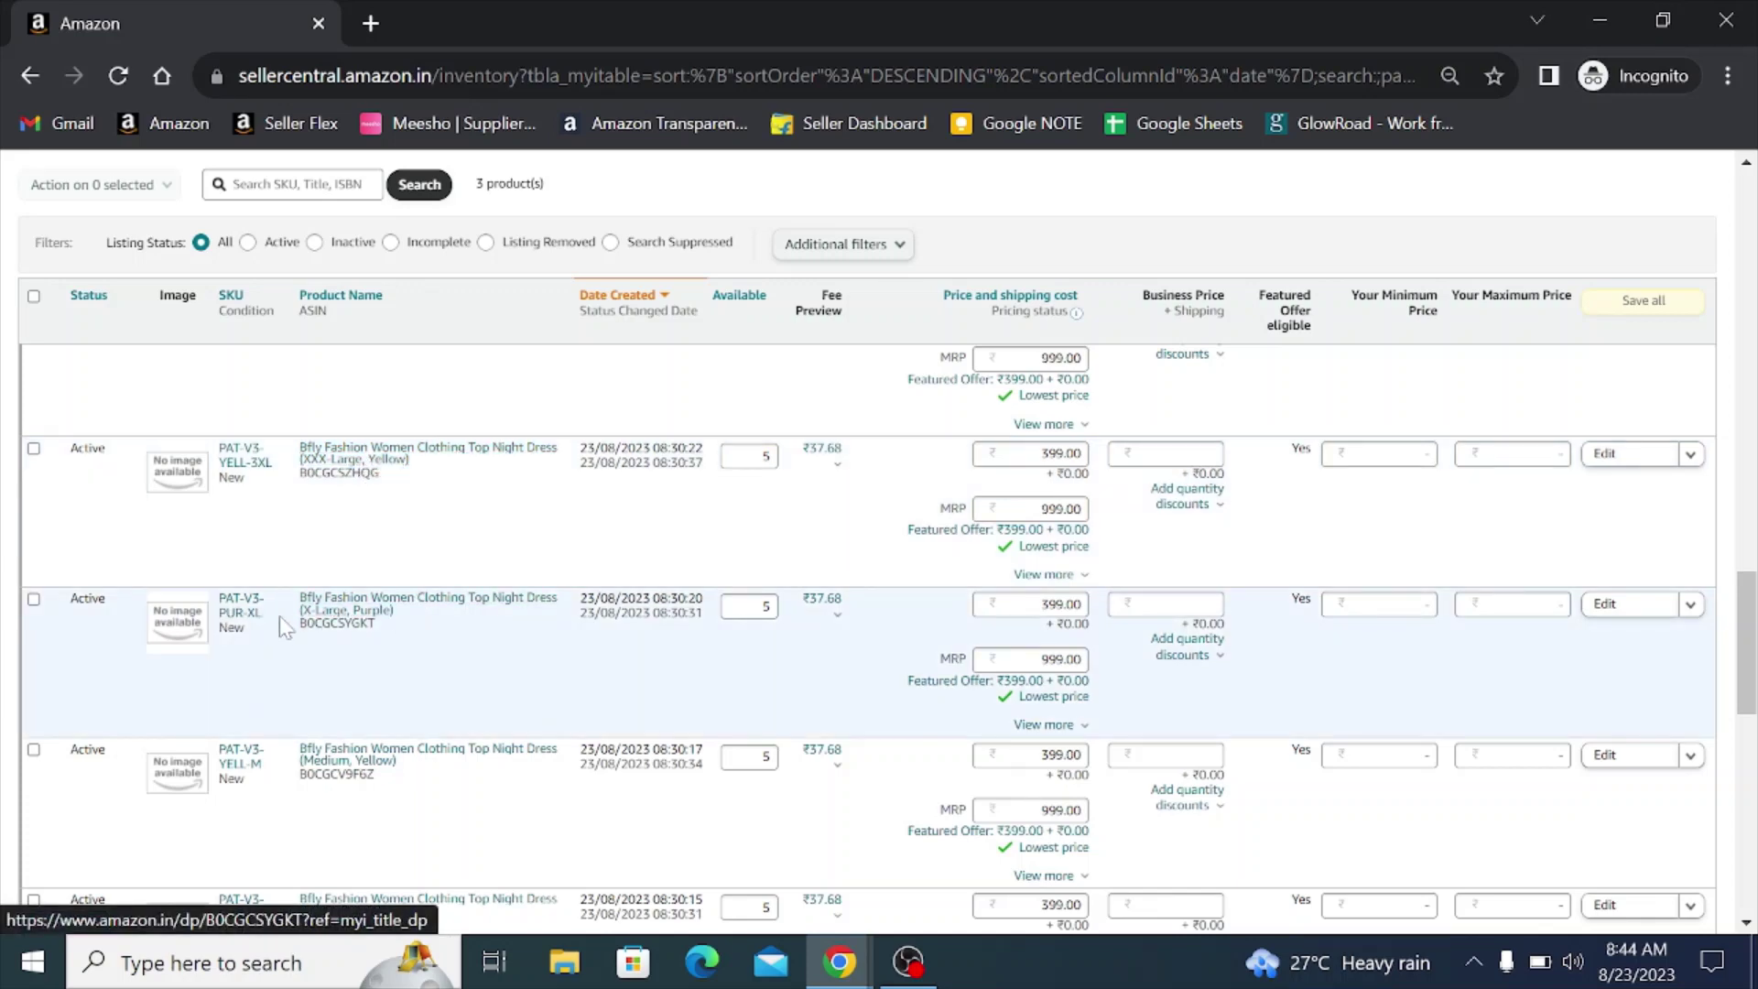
- Check the X-Large Purple nightdress's live Amazon.in page (₹399, 5 in stock), then close it
click(363, 612)
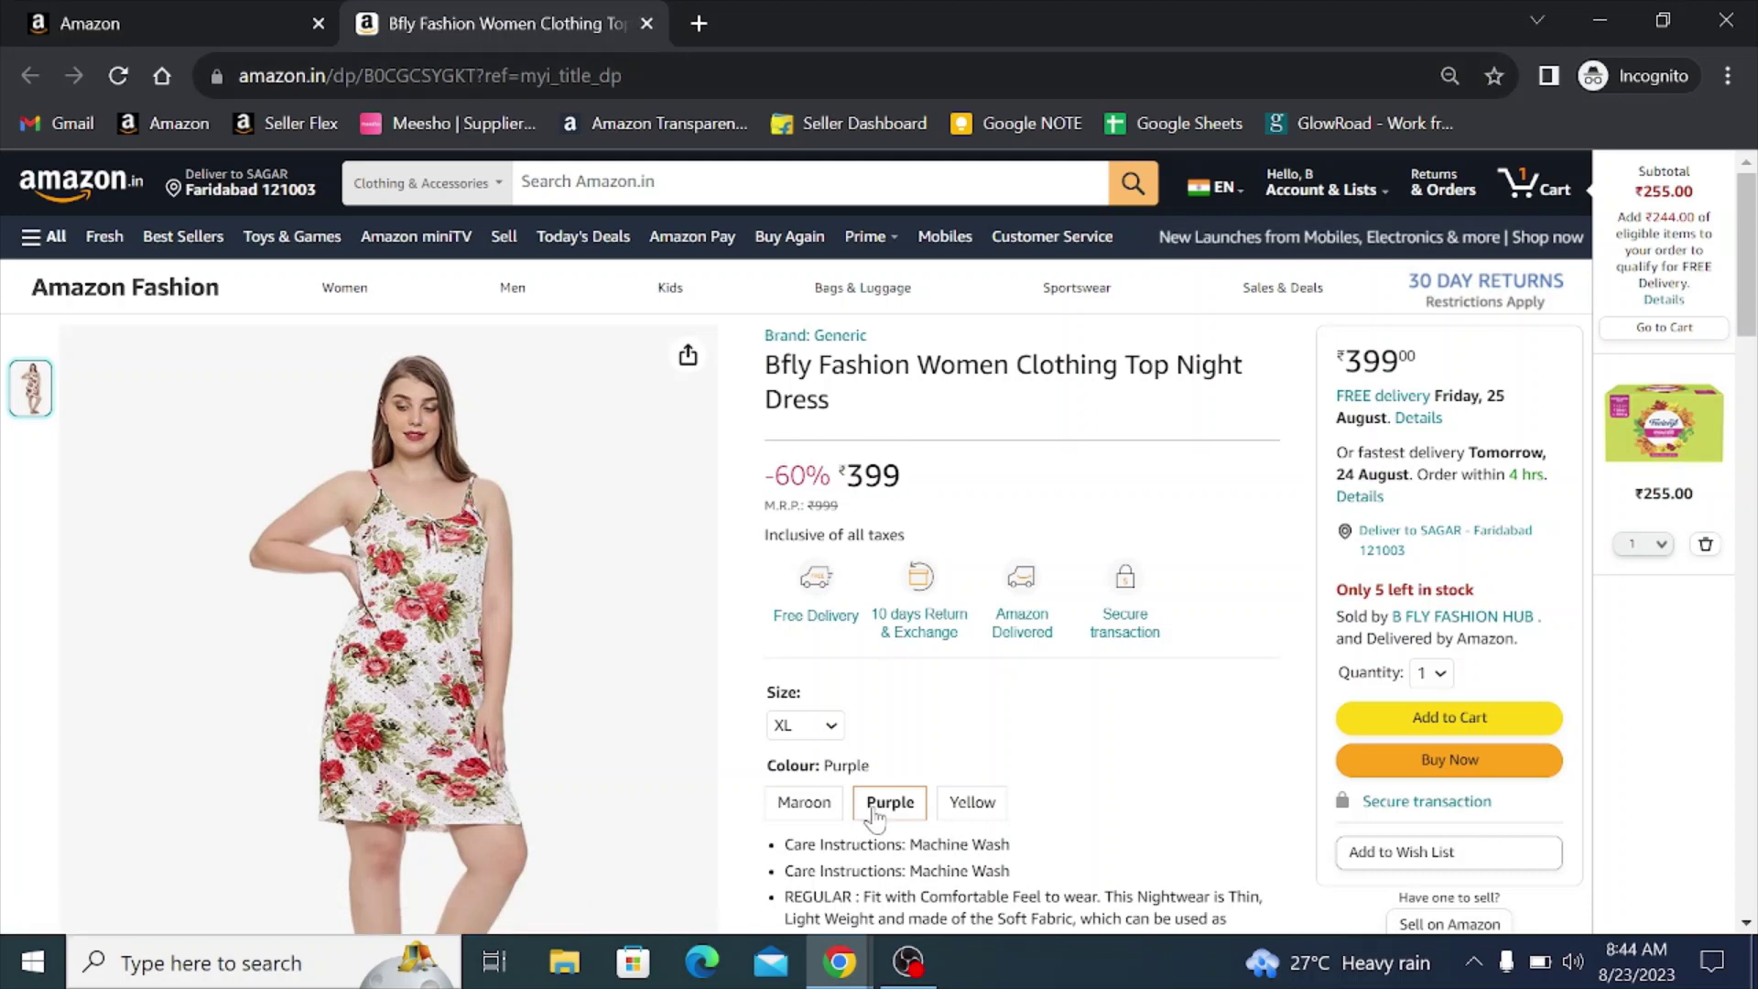
click(646, 23)
- Search the inventory for 'maroon' using the autofill suggestion, returning 25 products
scroll(465, 605, up, 8)
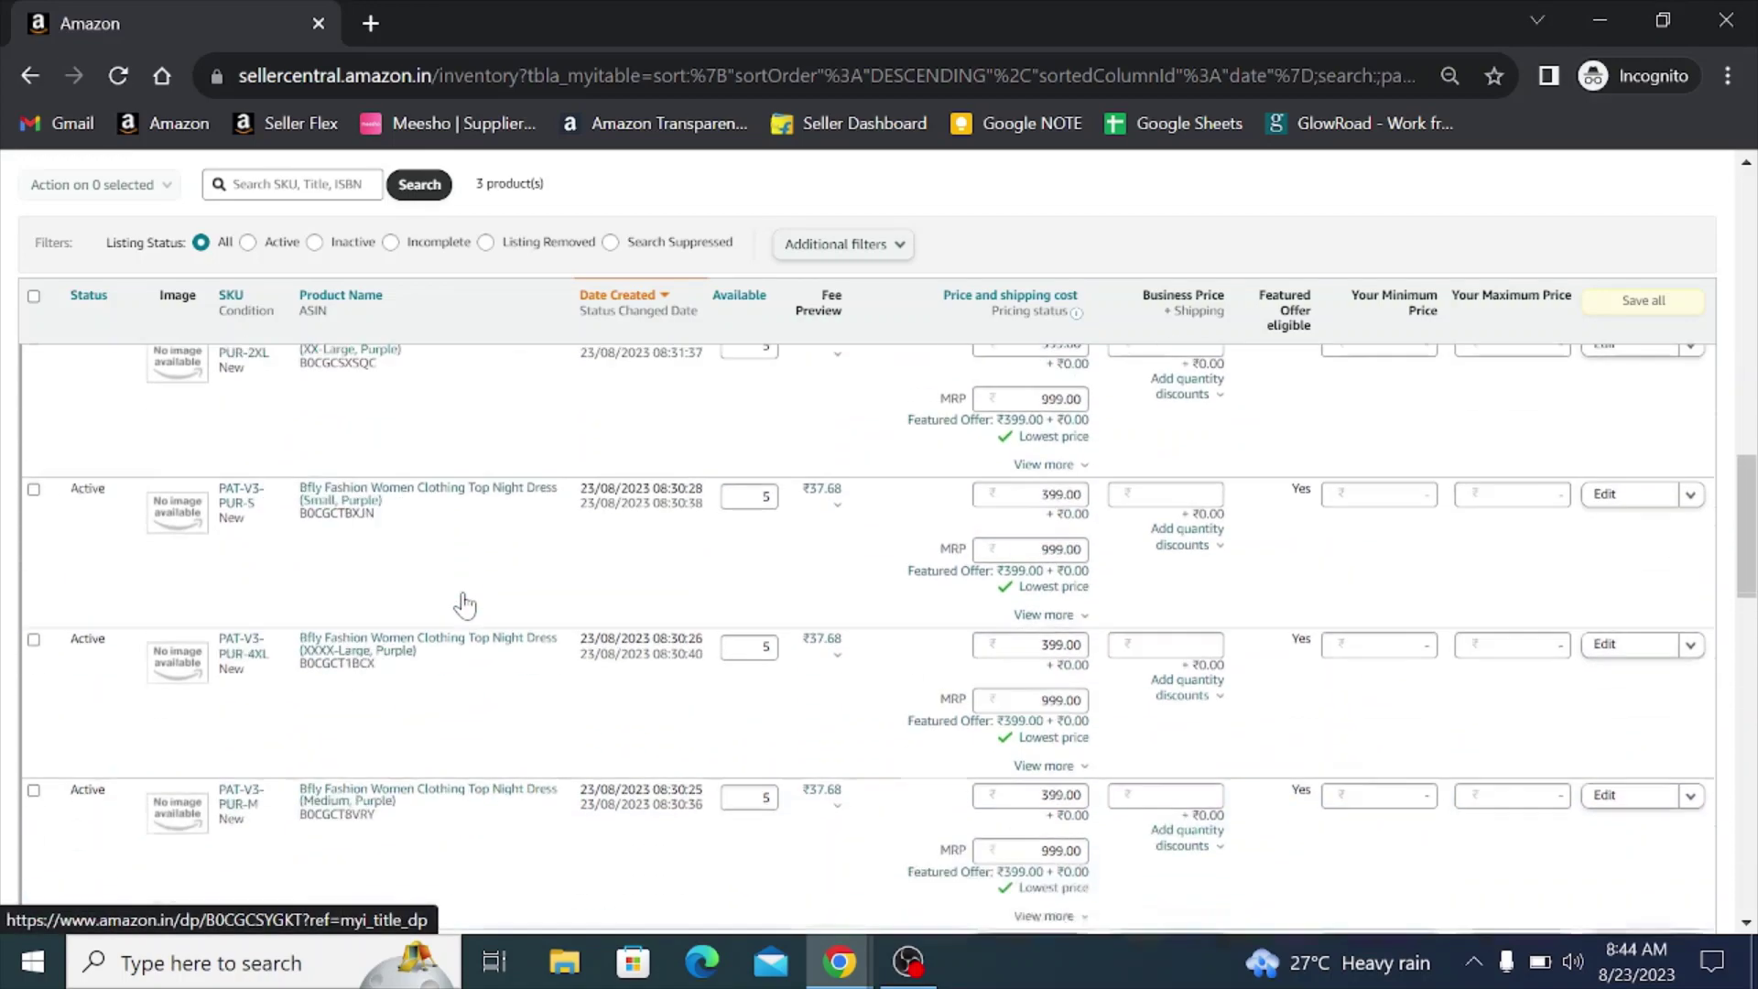
scroll(465, 605, up, 6)
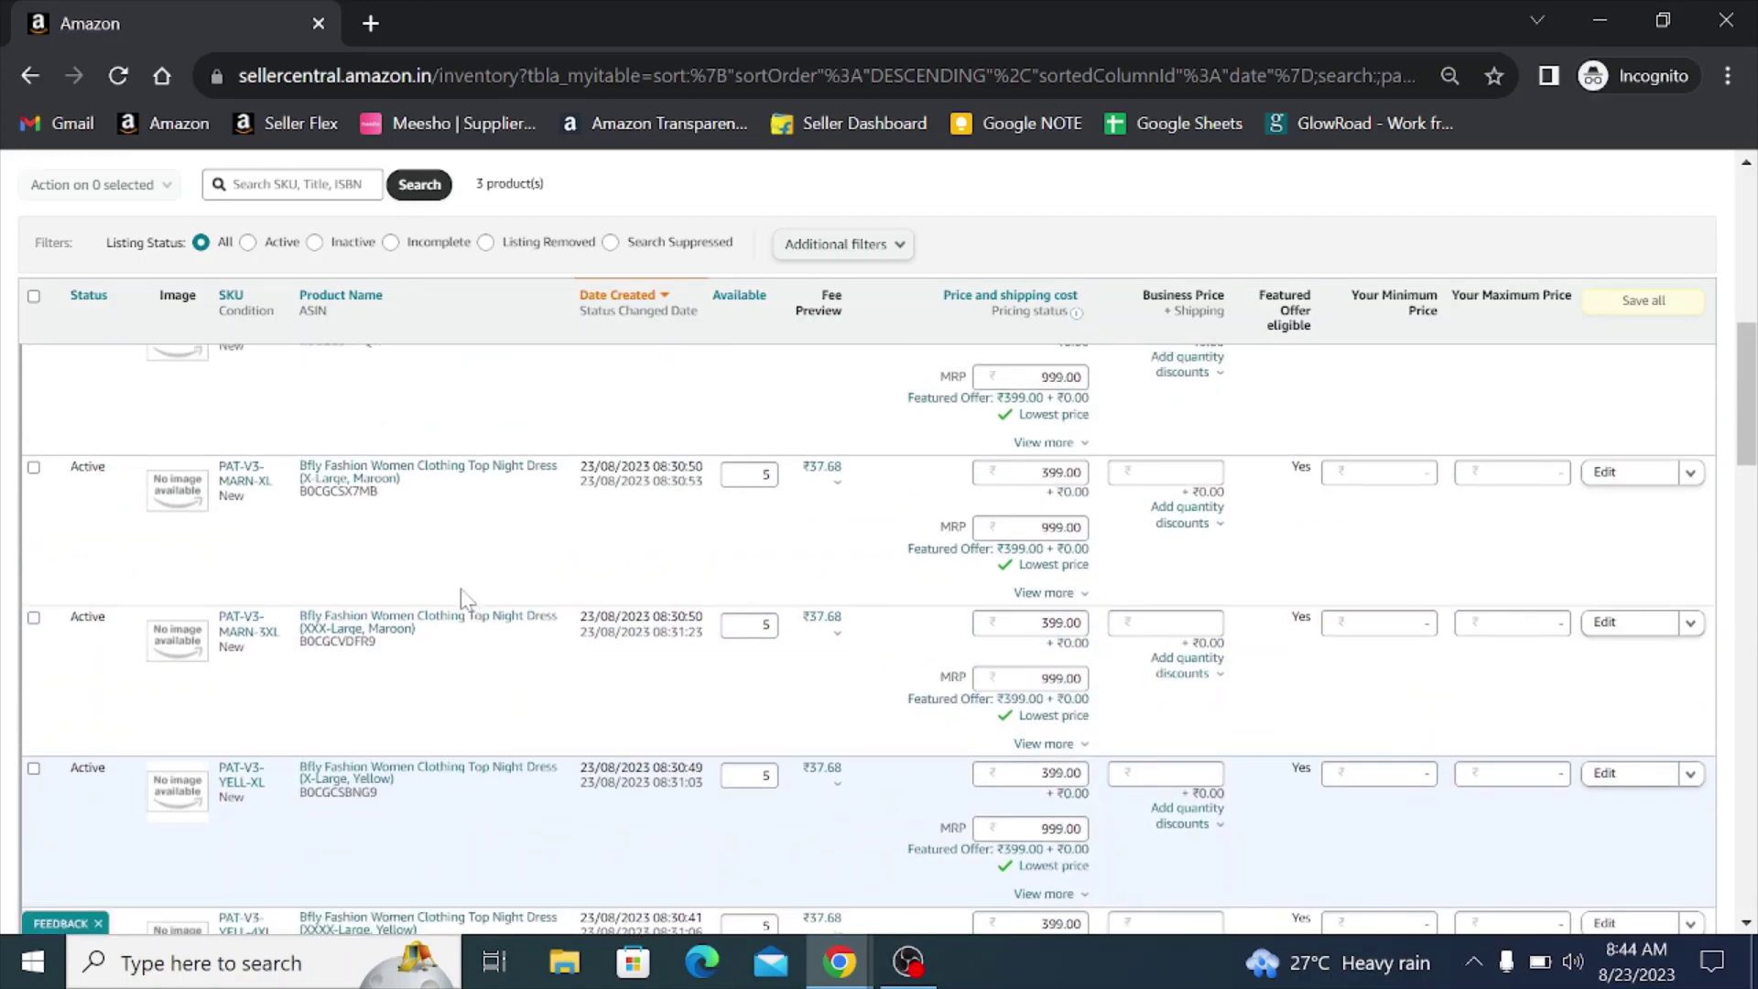
scroll(431, 657, up, 2)
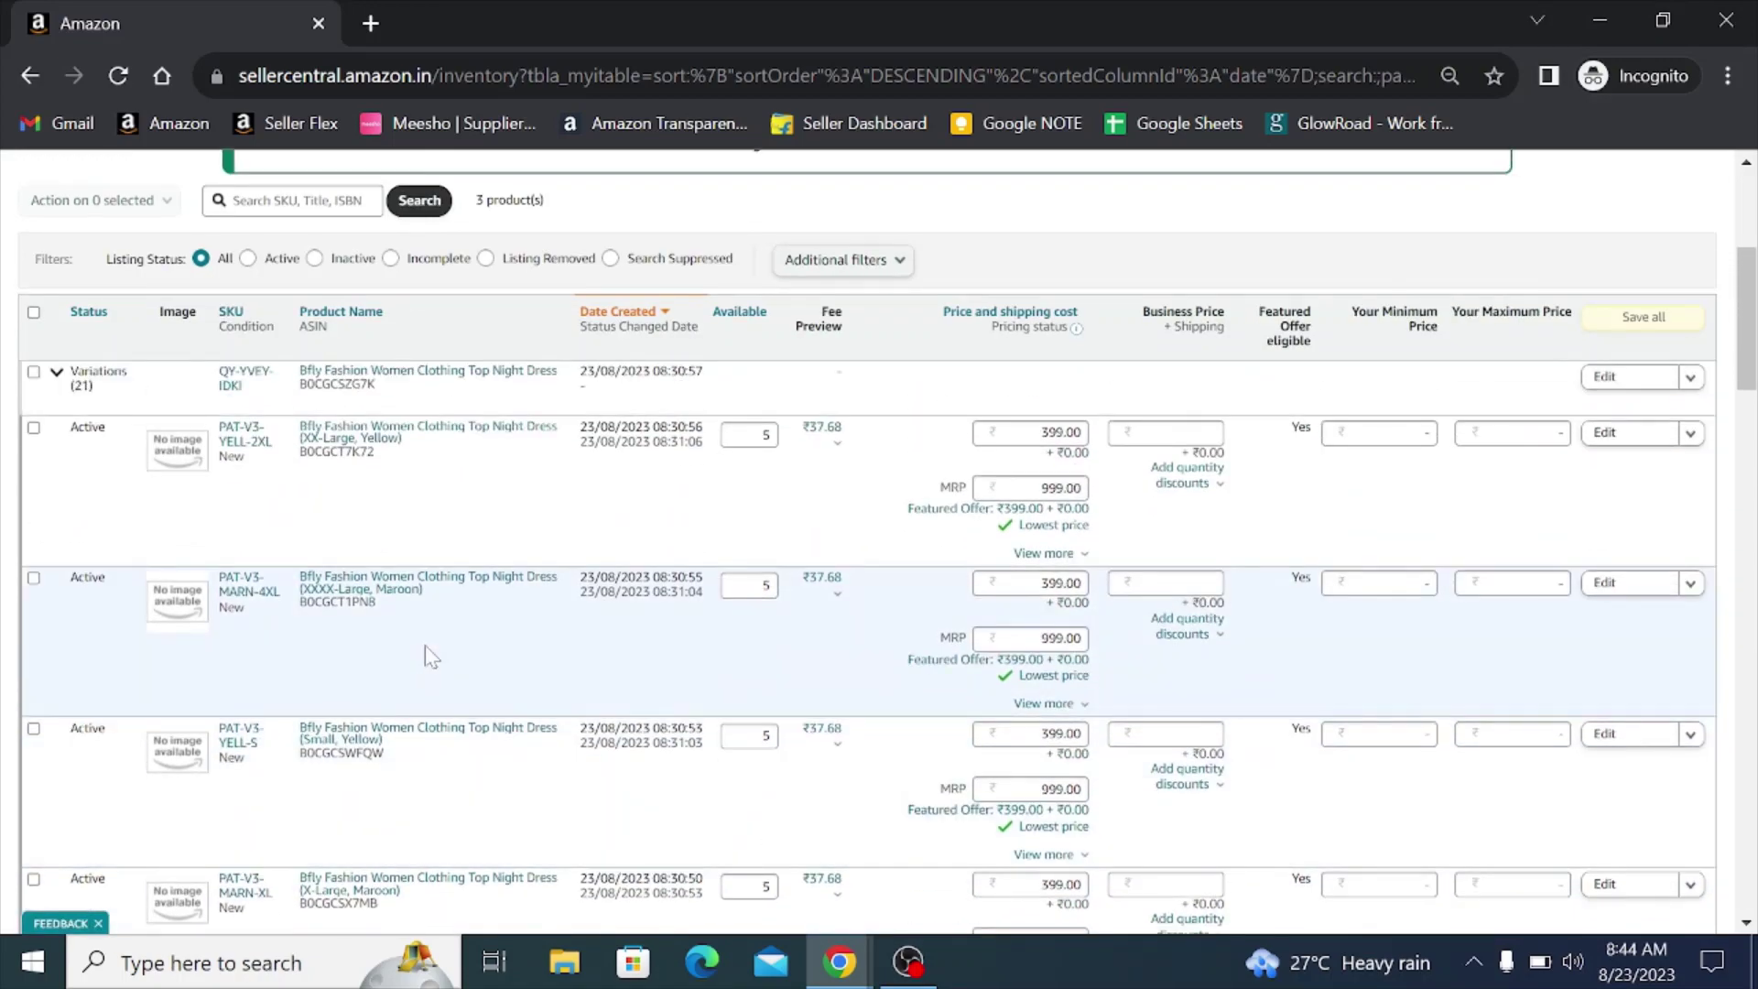
scroll(432, 656, up, 3)
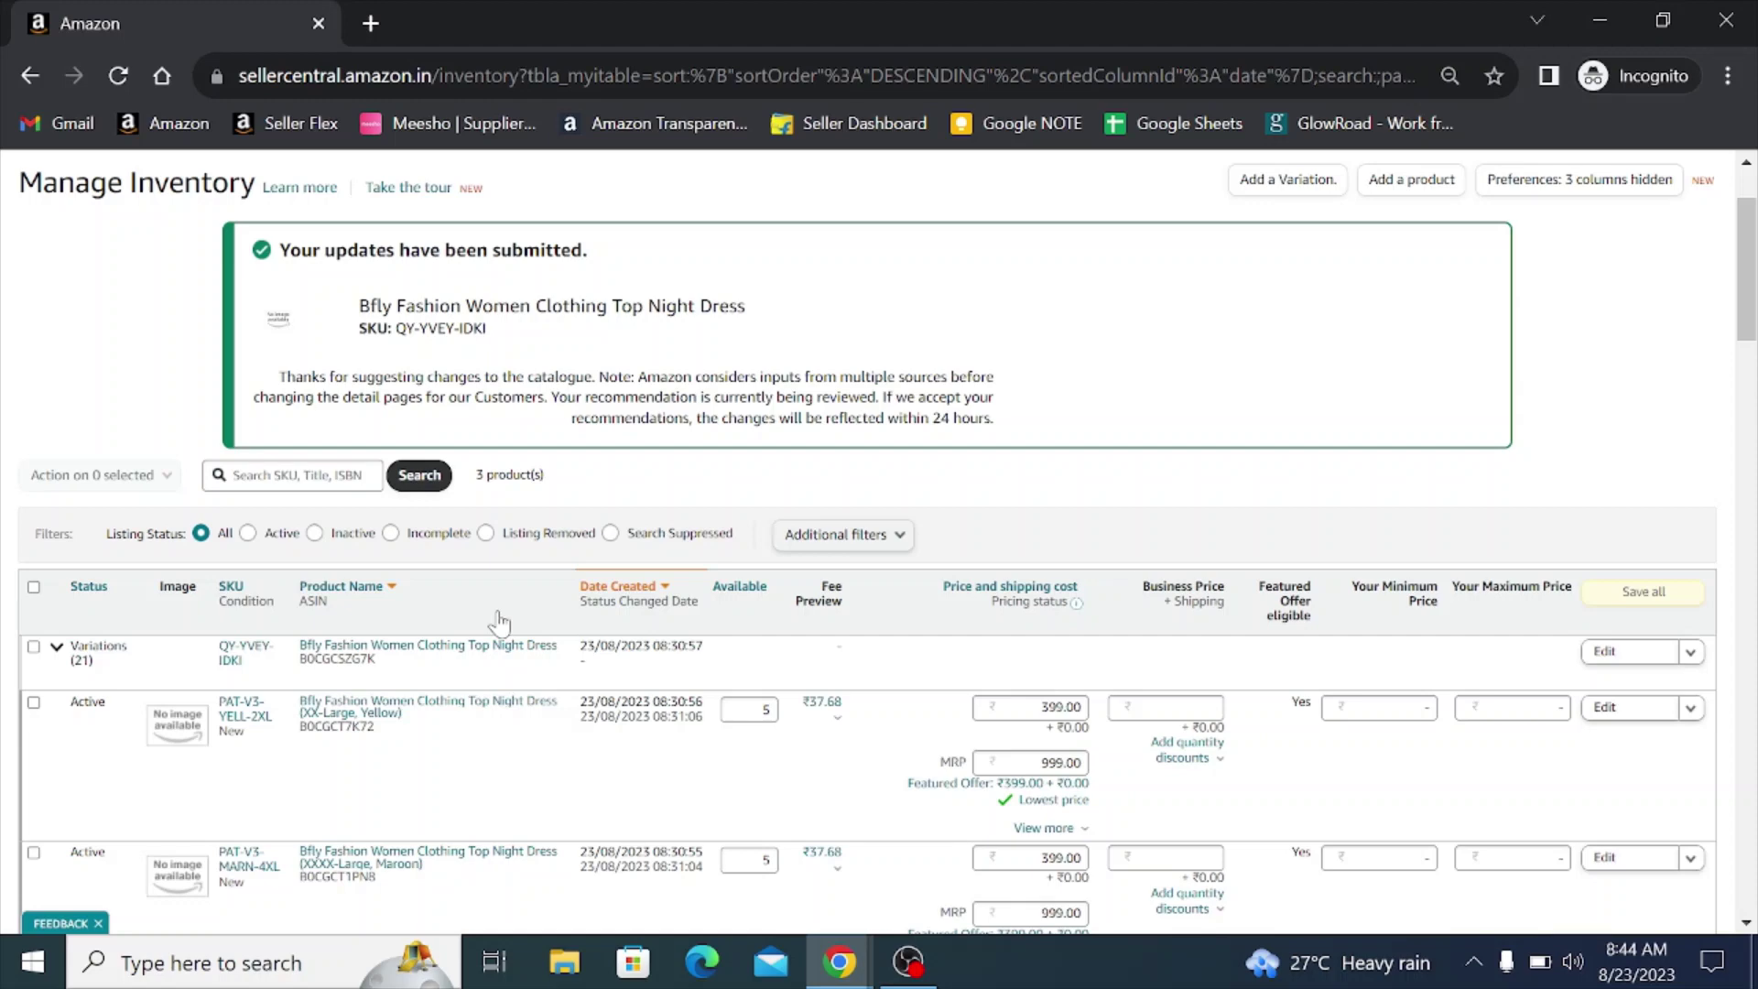
scroll(499, 622, down, 3)
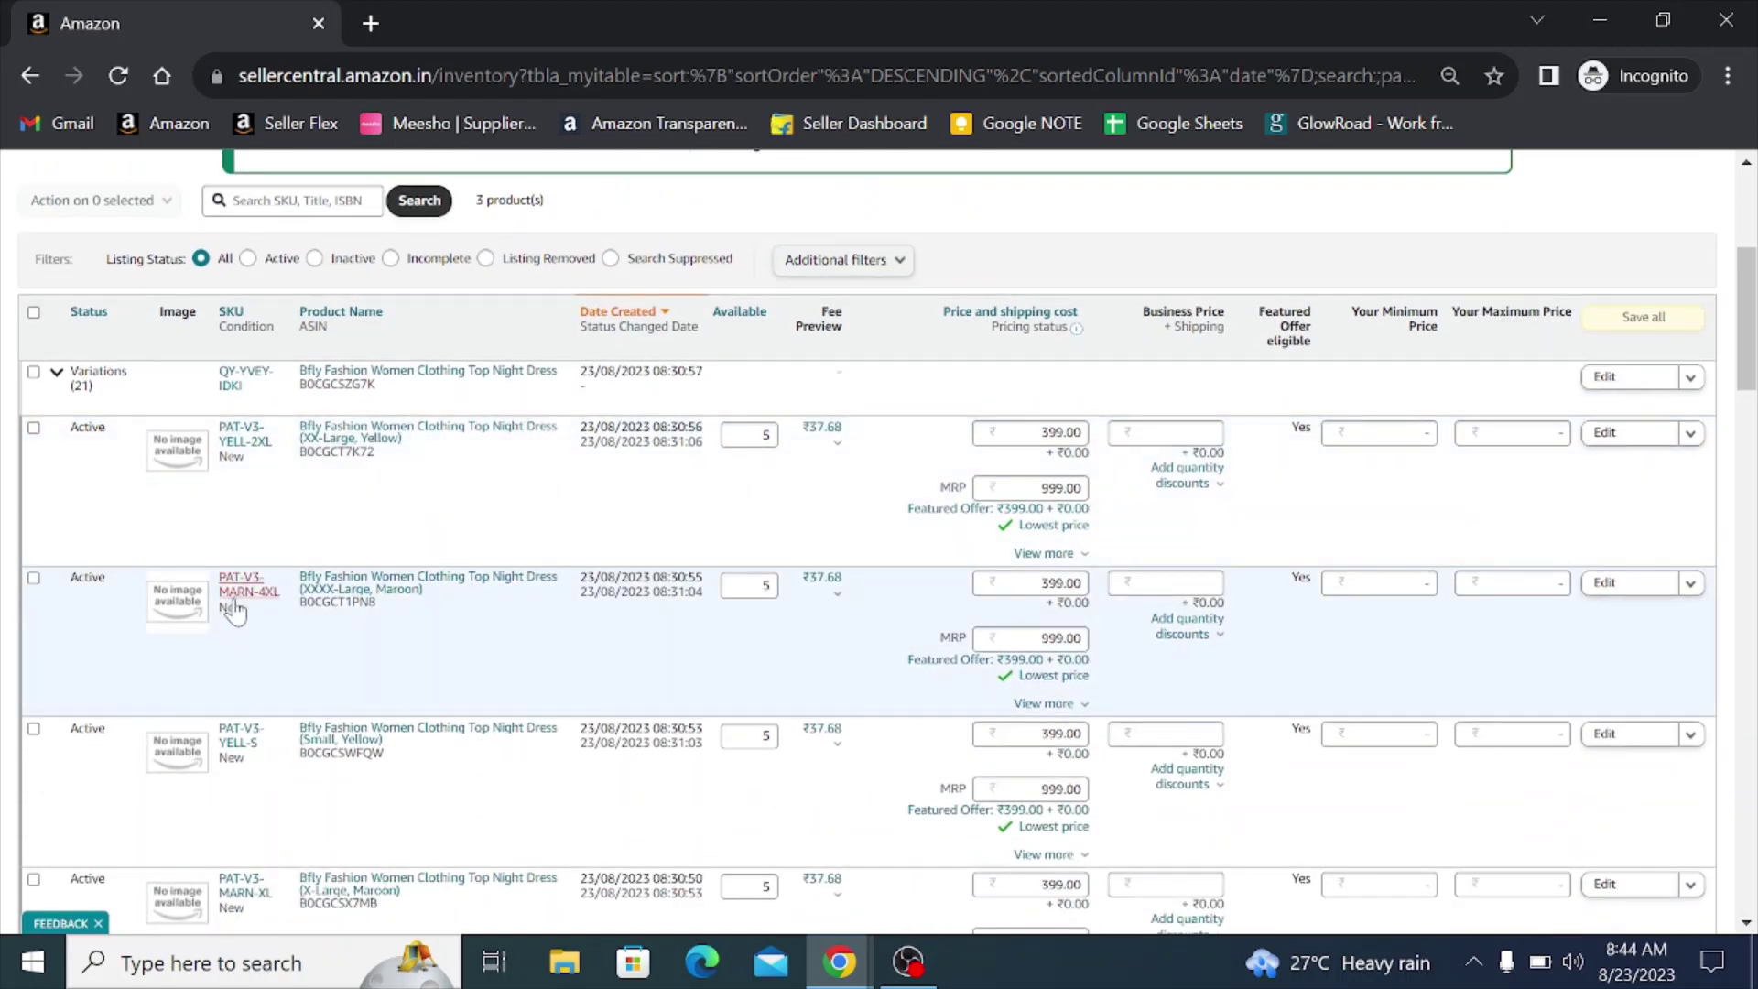
click(234, 201)
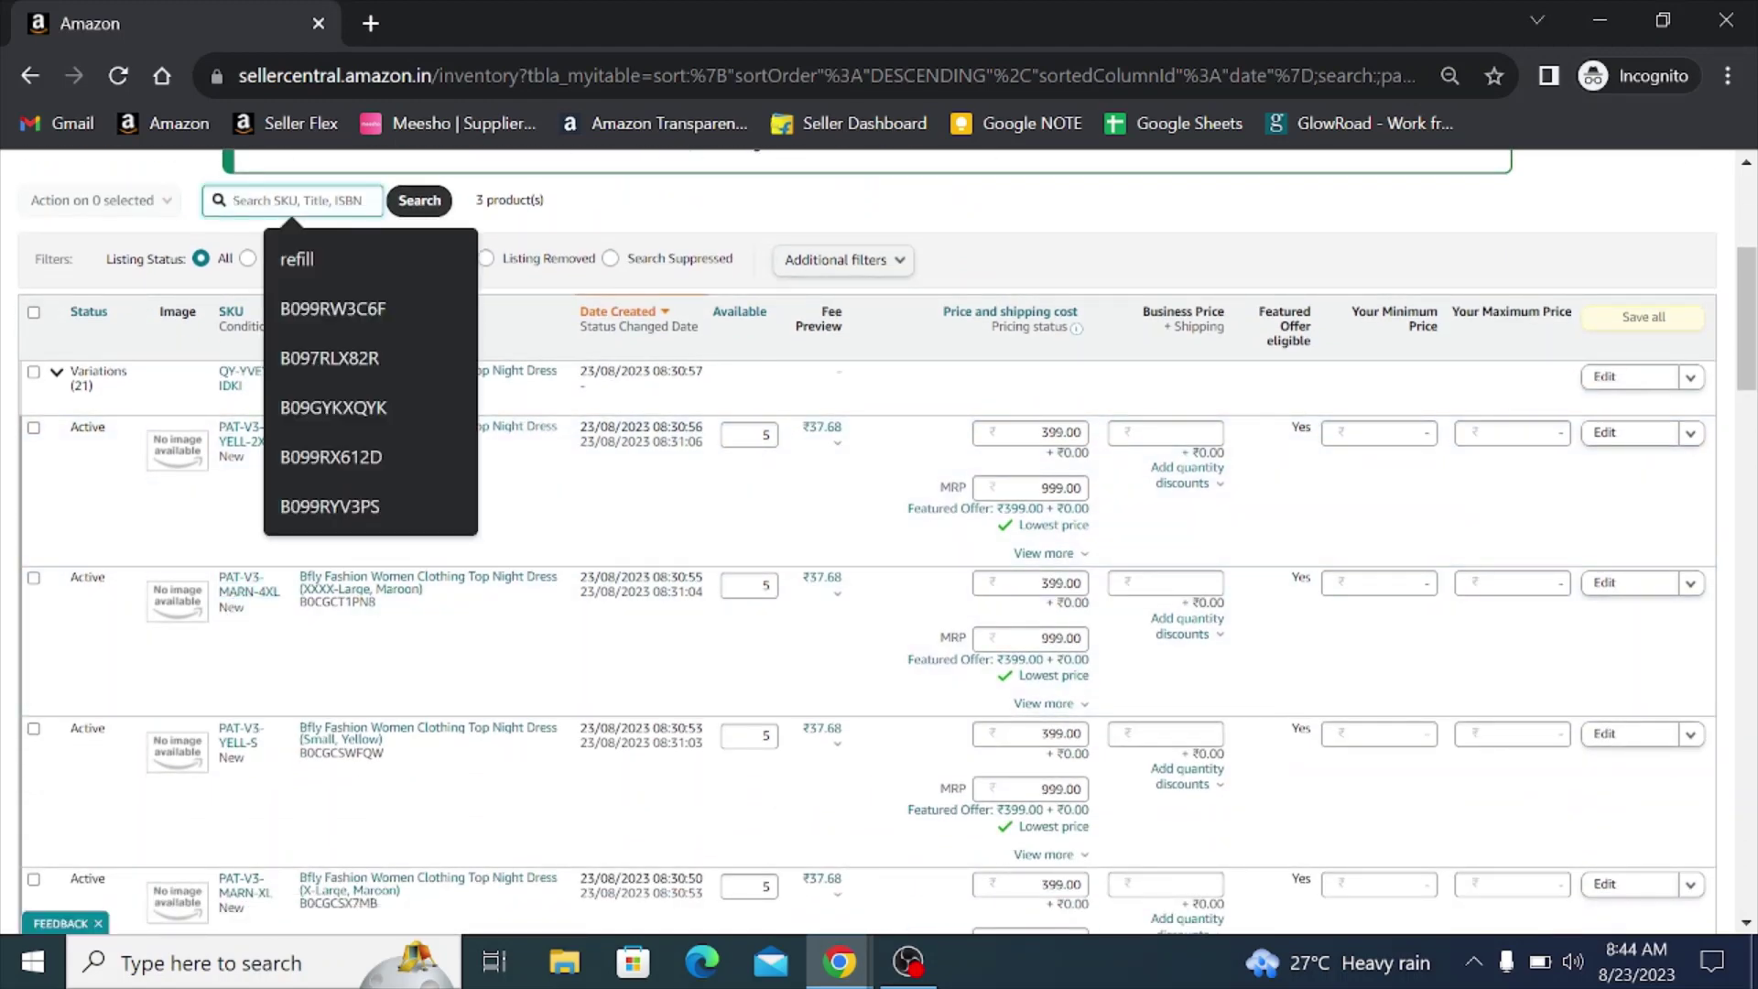
text(maroon)
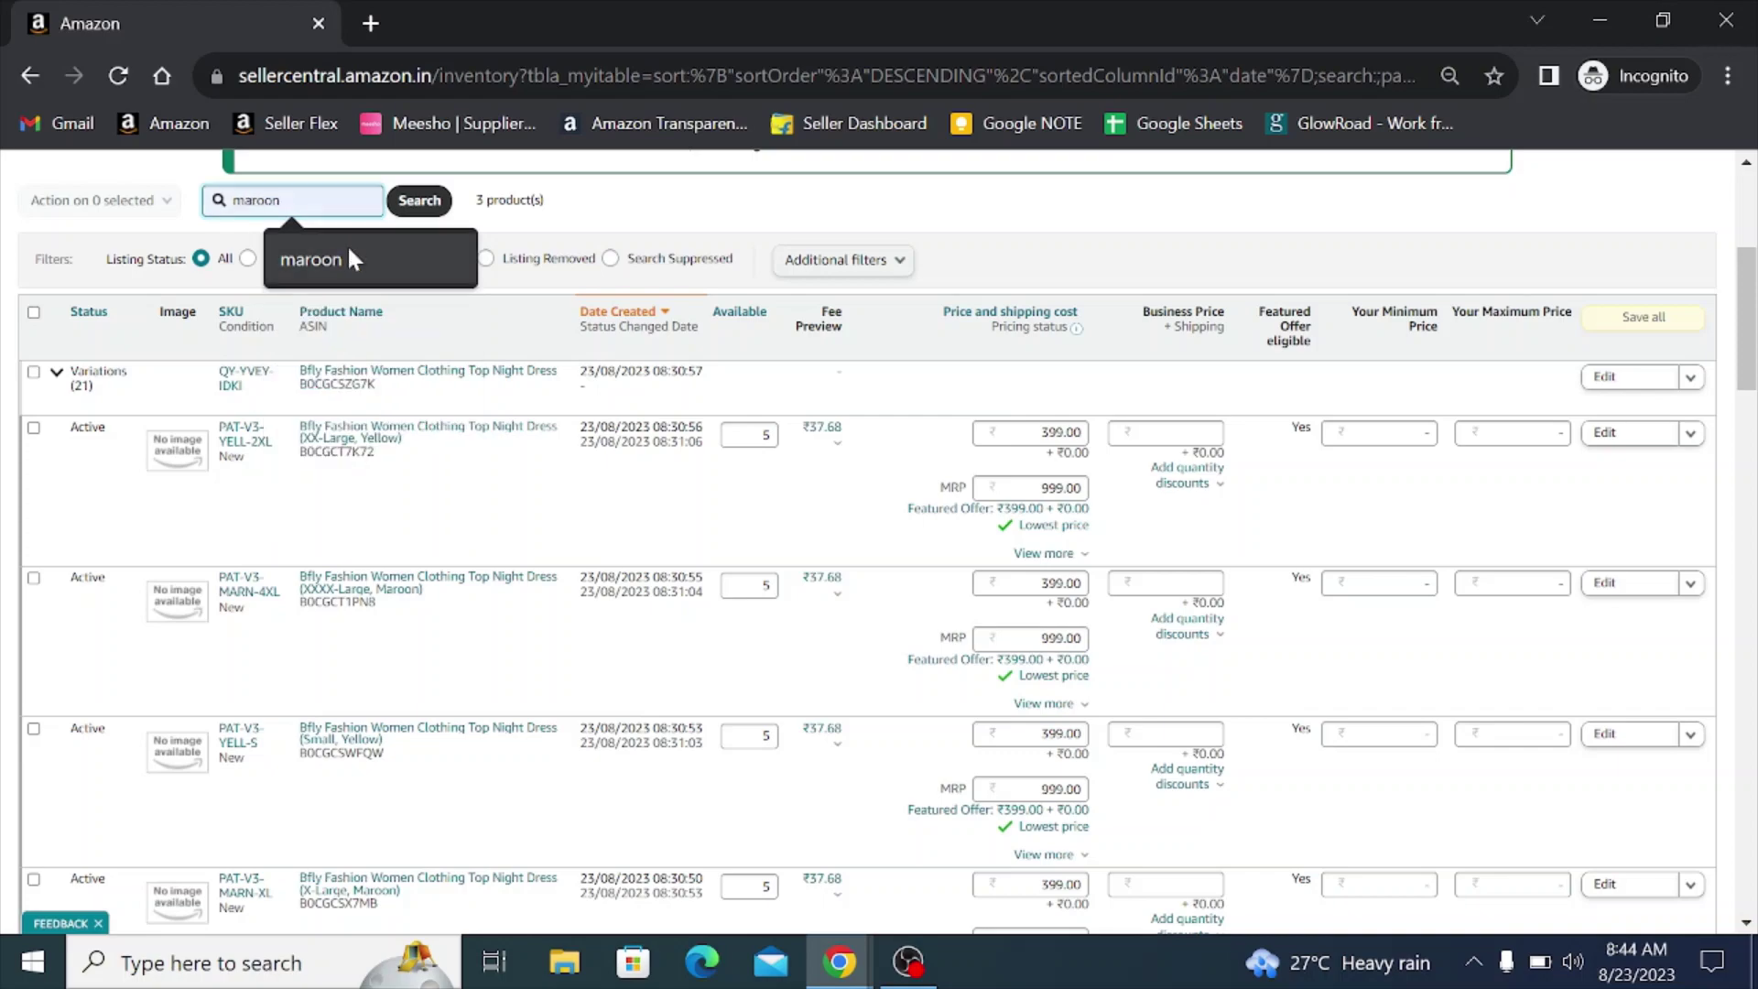
click(348, 247)
click(420, 200)
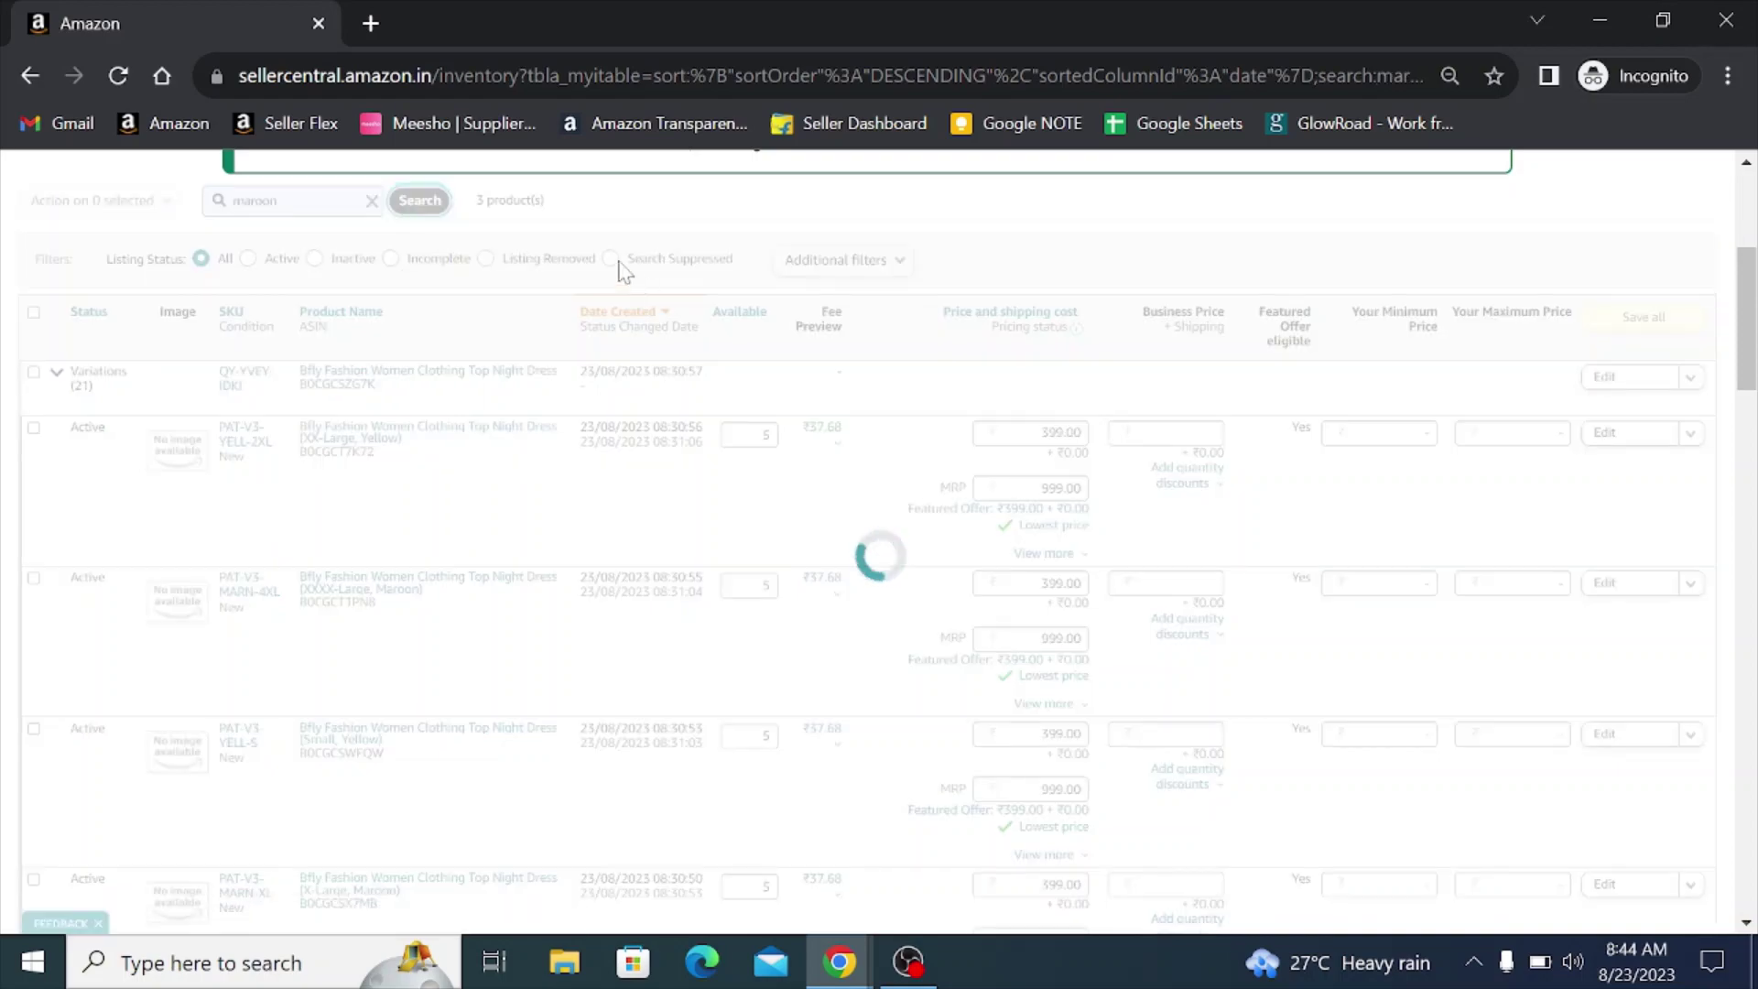
scroll(570, 336, down, 5)
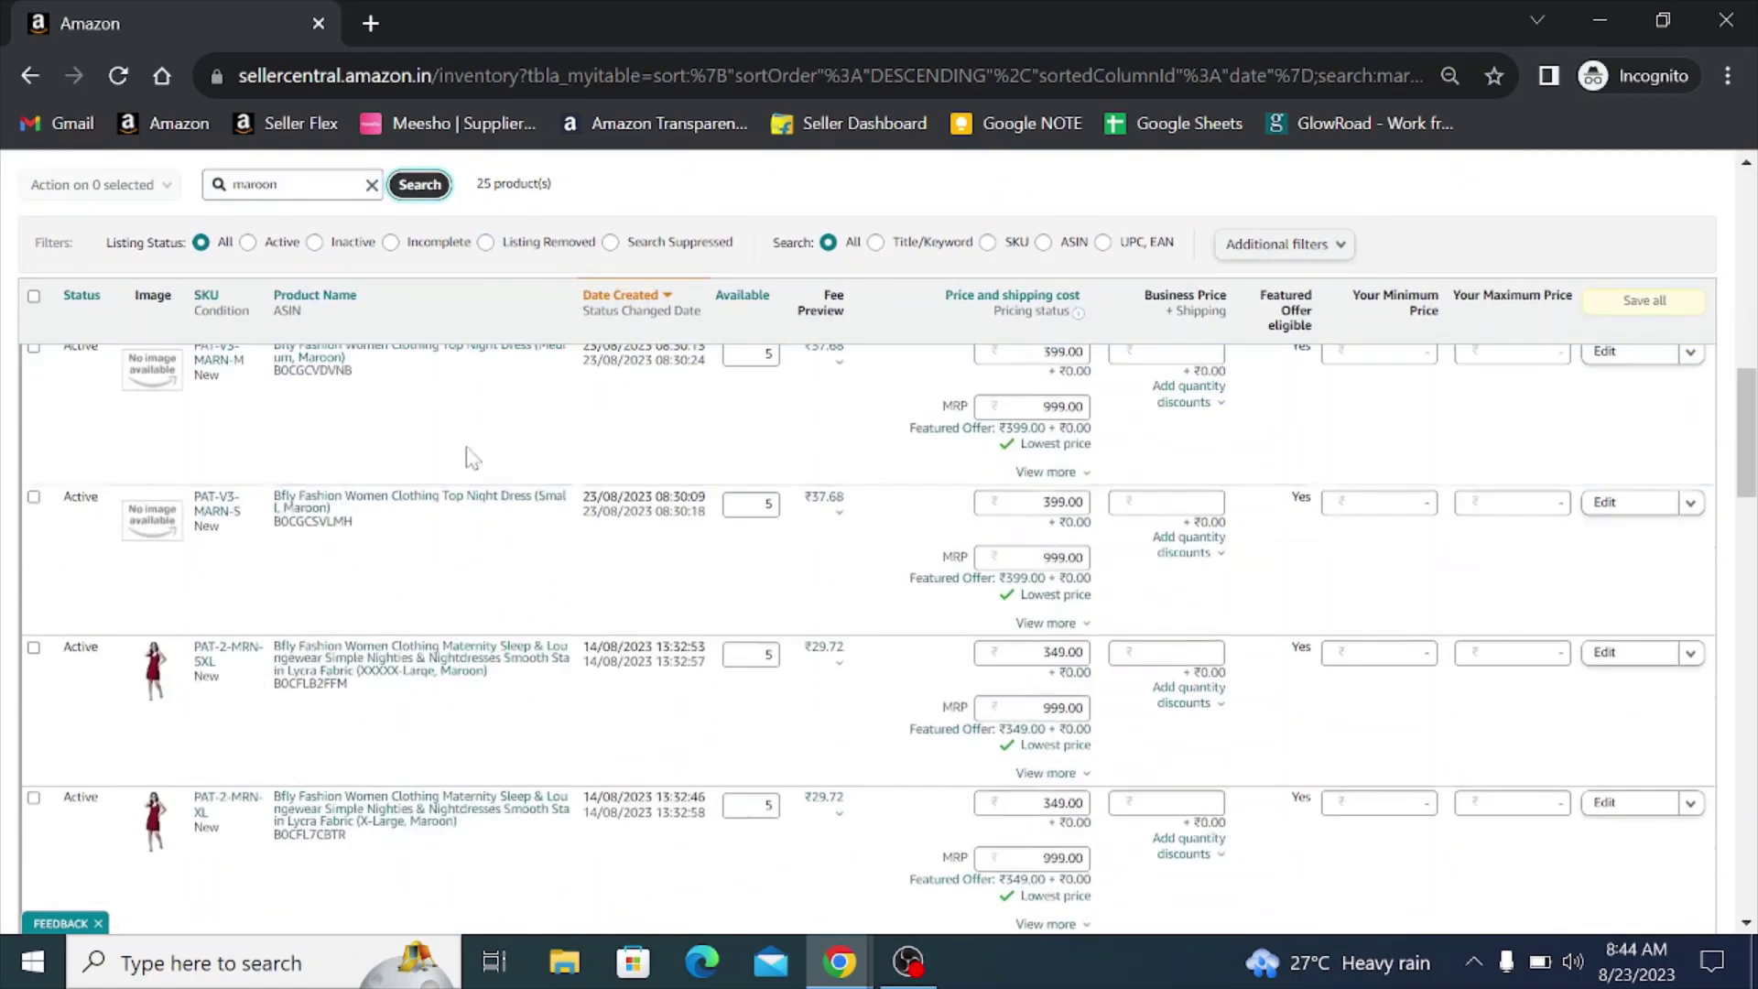
scroll(341, 577, down, 2)
scroll(340, 577, down, 4)
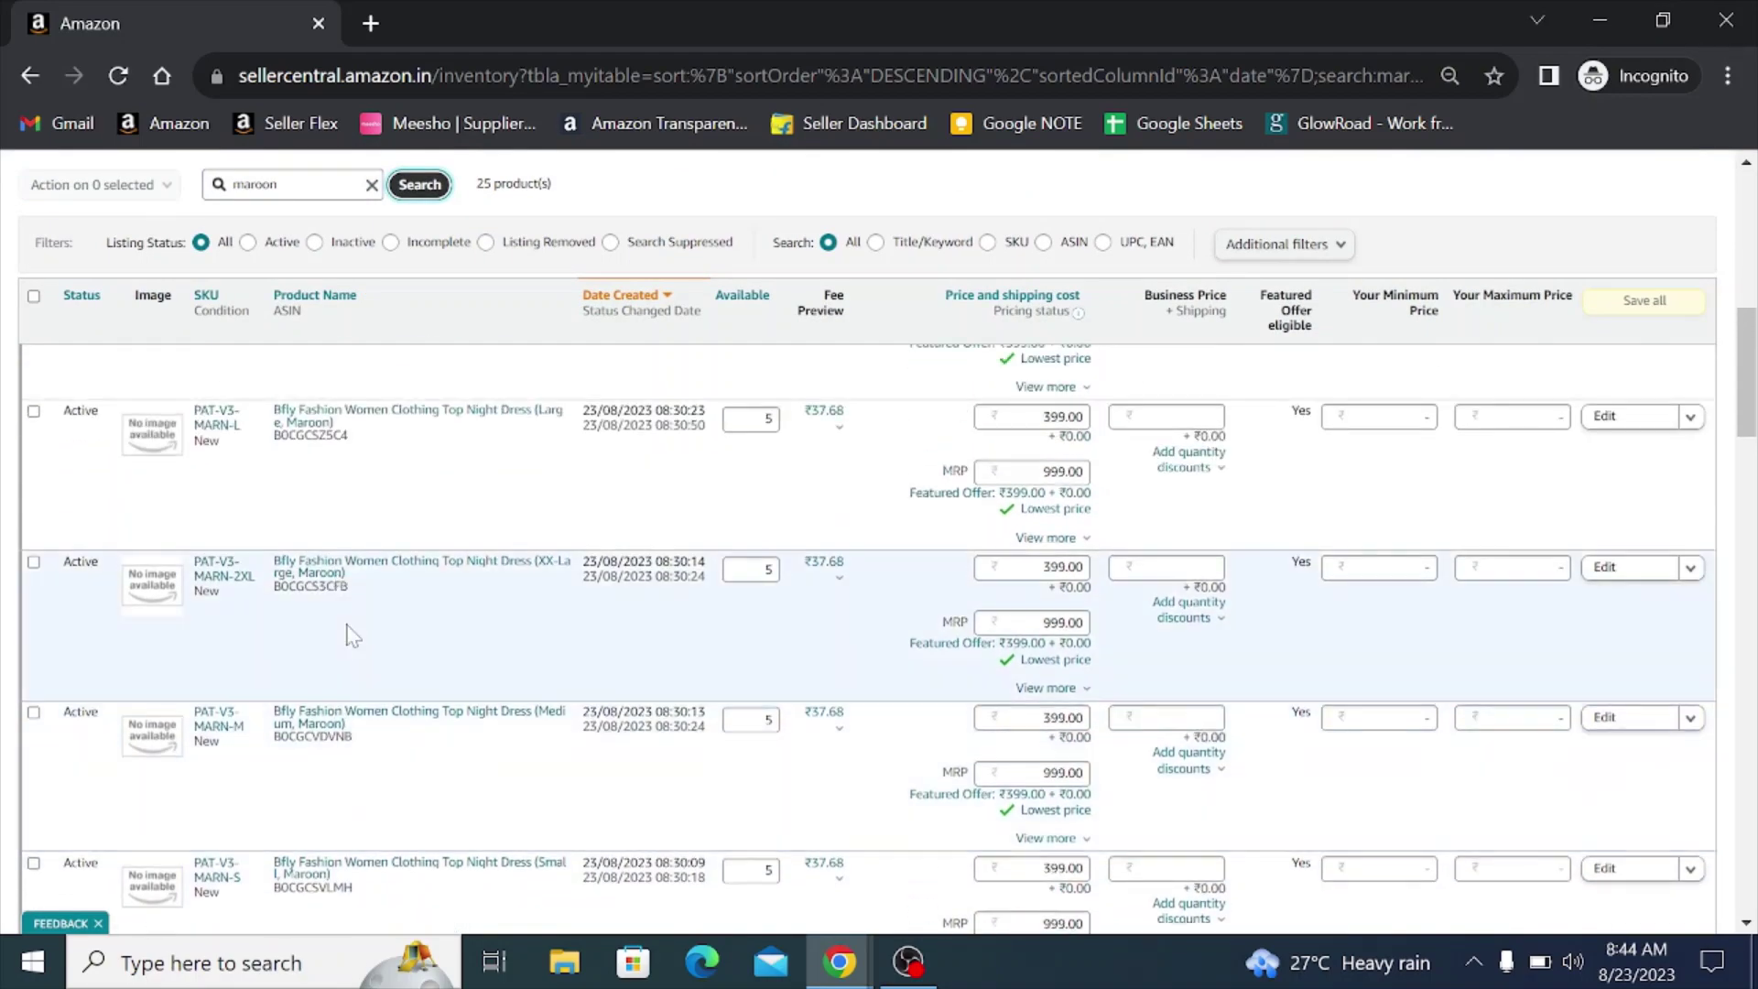
scroll(349, 645, up, 7)
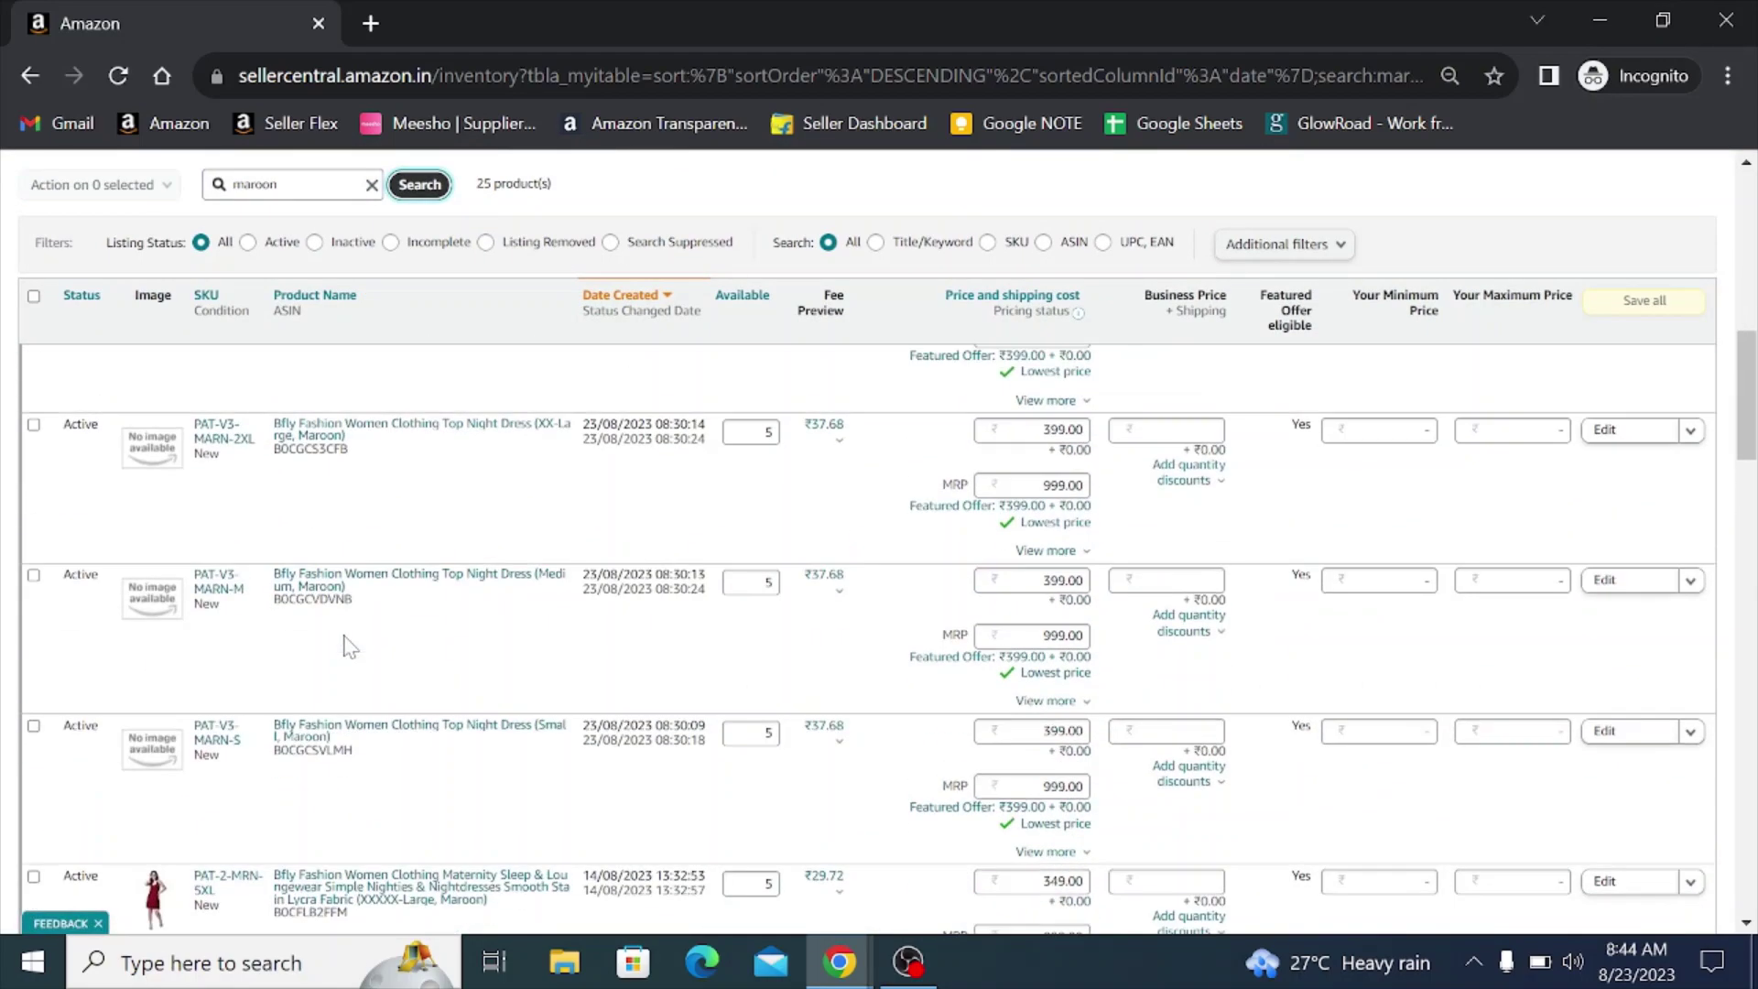
scroll(334, 613, up, 8)
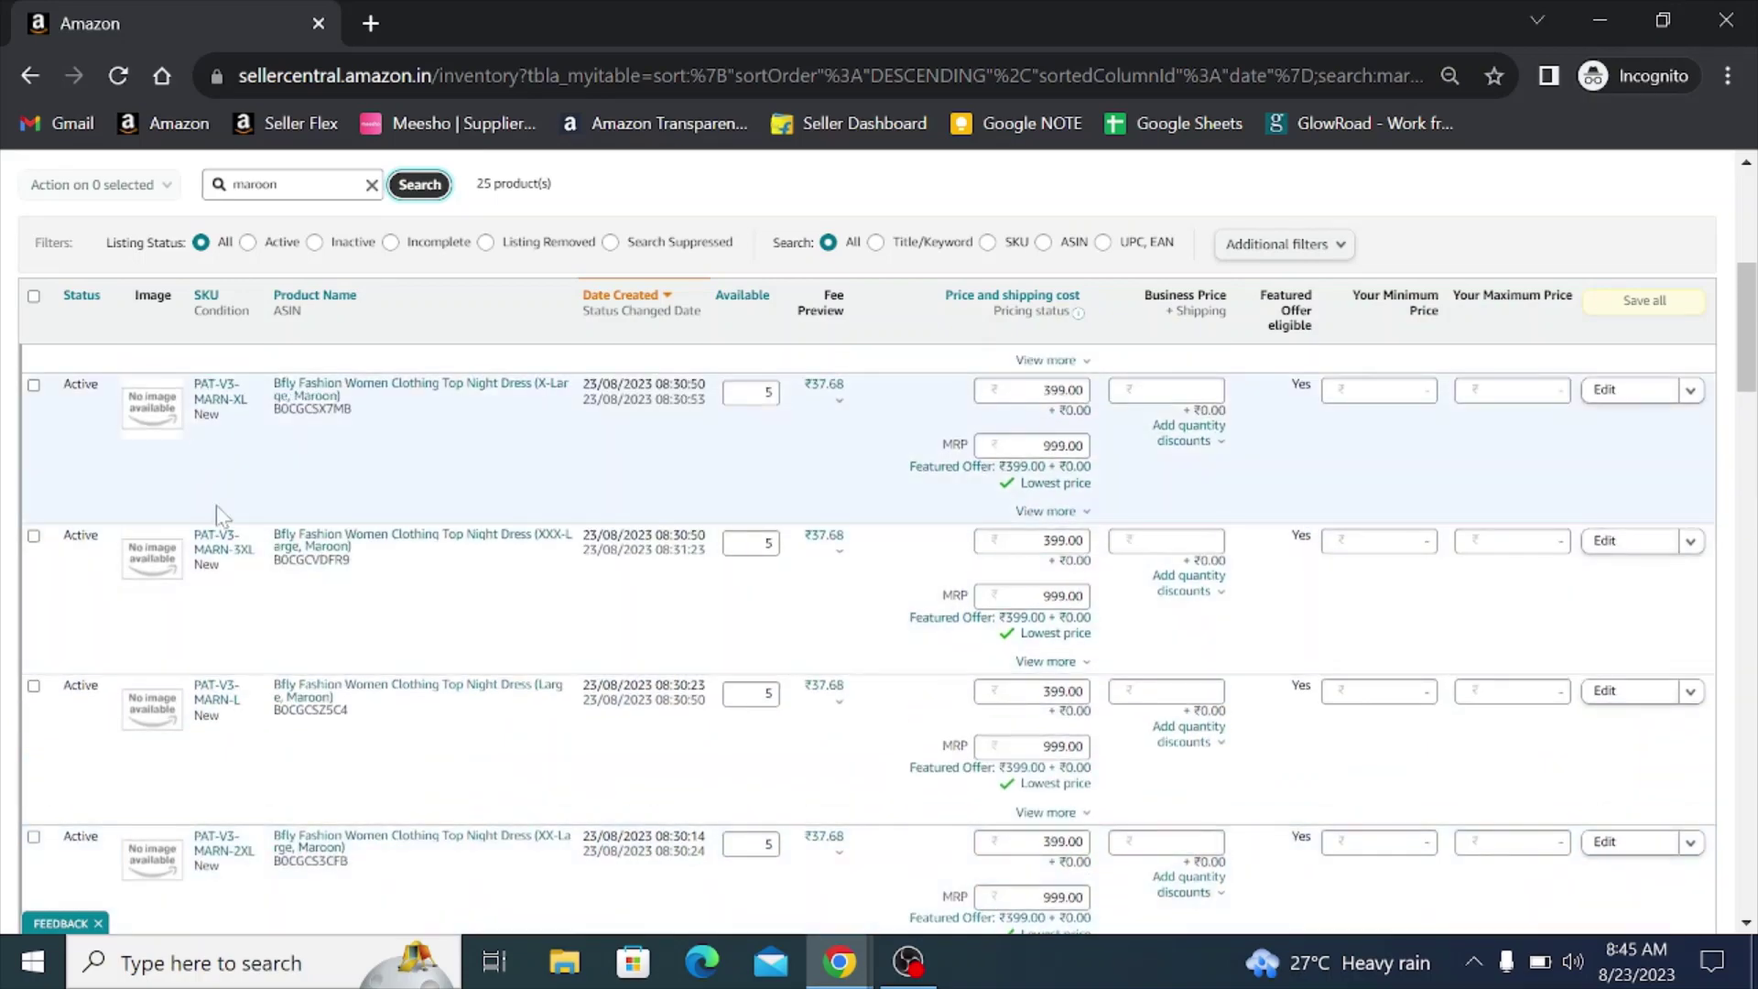
scroll(589, 536, down, 3)
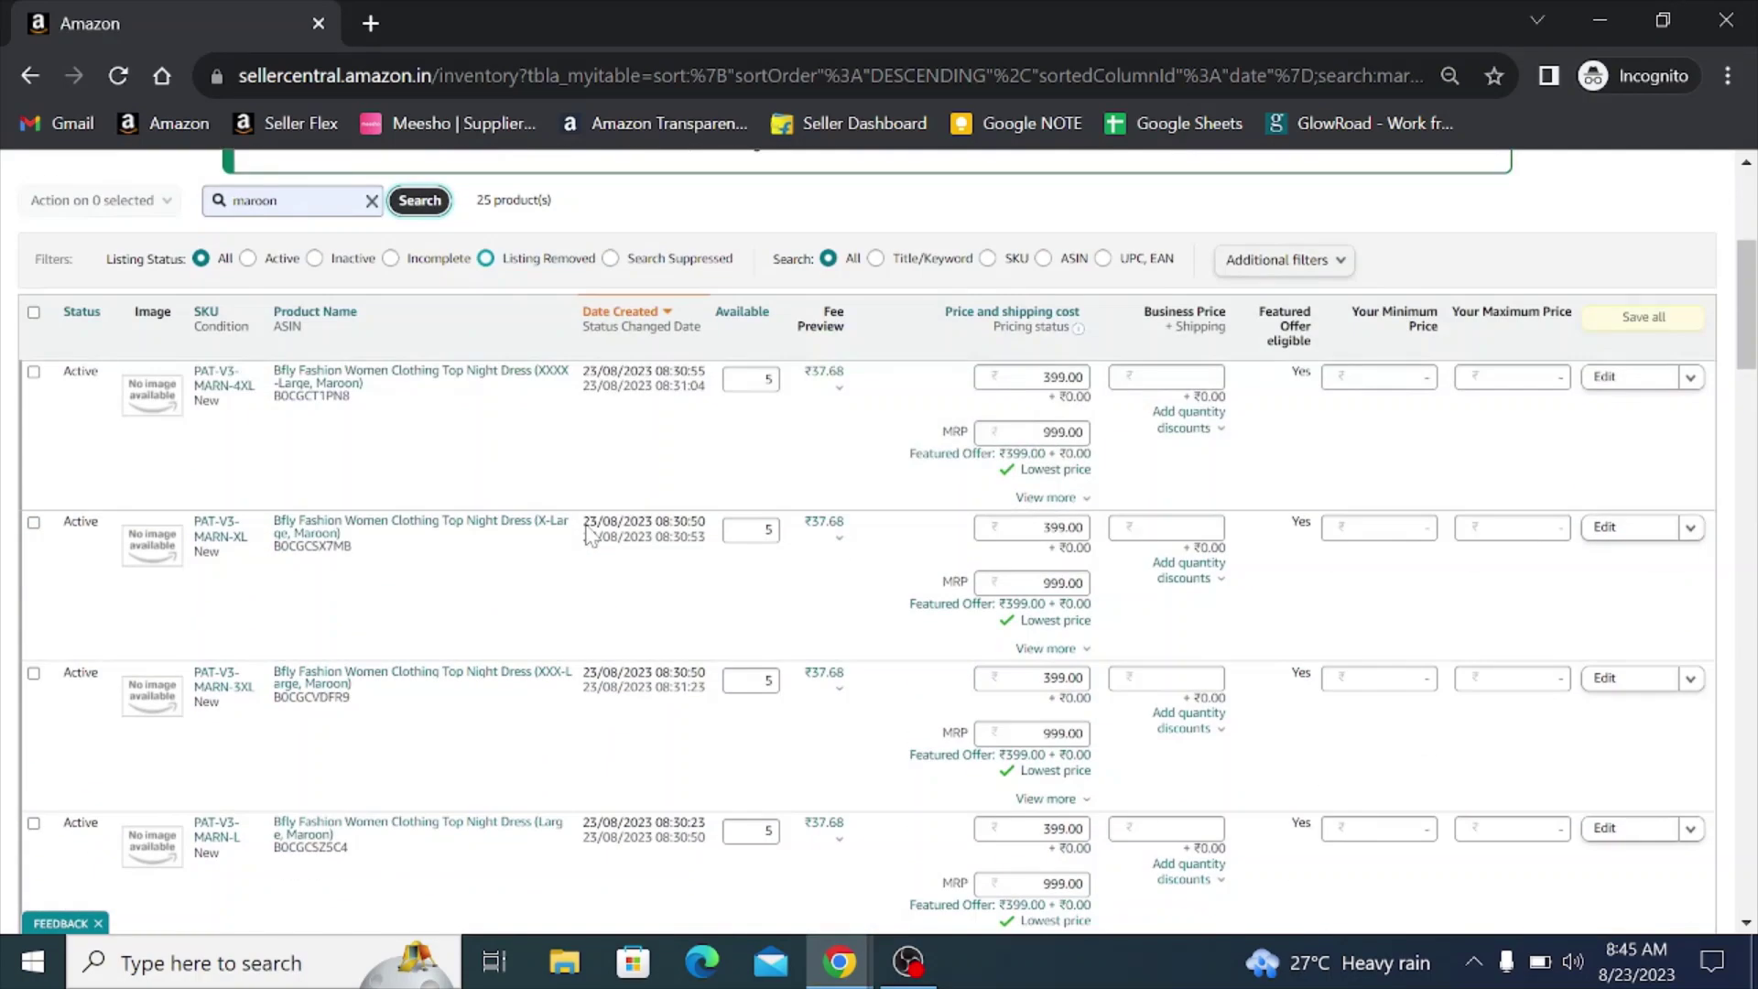
scroll(589, 536, up, 2)
- Open editors for the 4XL, X-Large, 3XL, Large, XX-Large, Medium and Small maroon listings in new tabs
click(1604, 513)
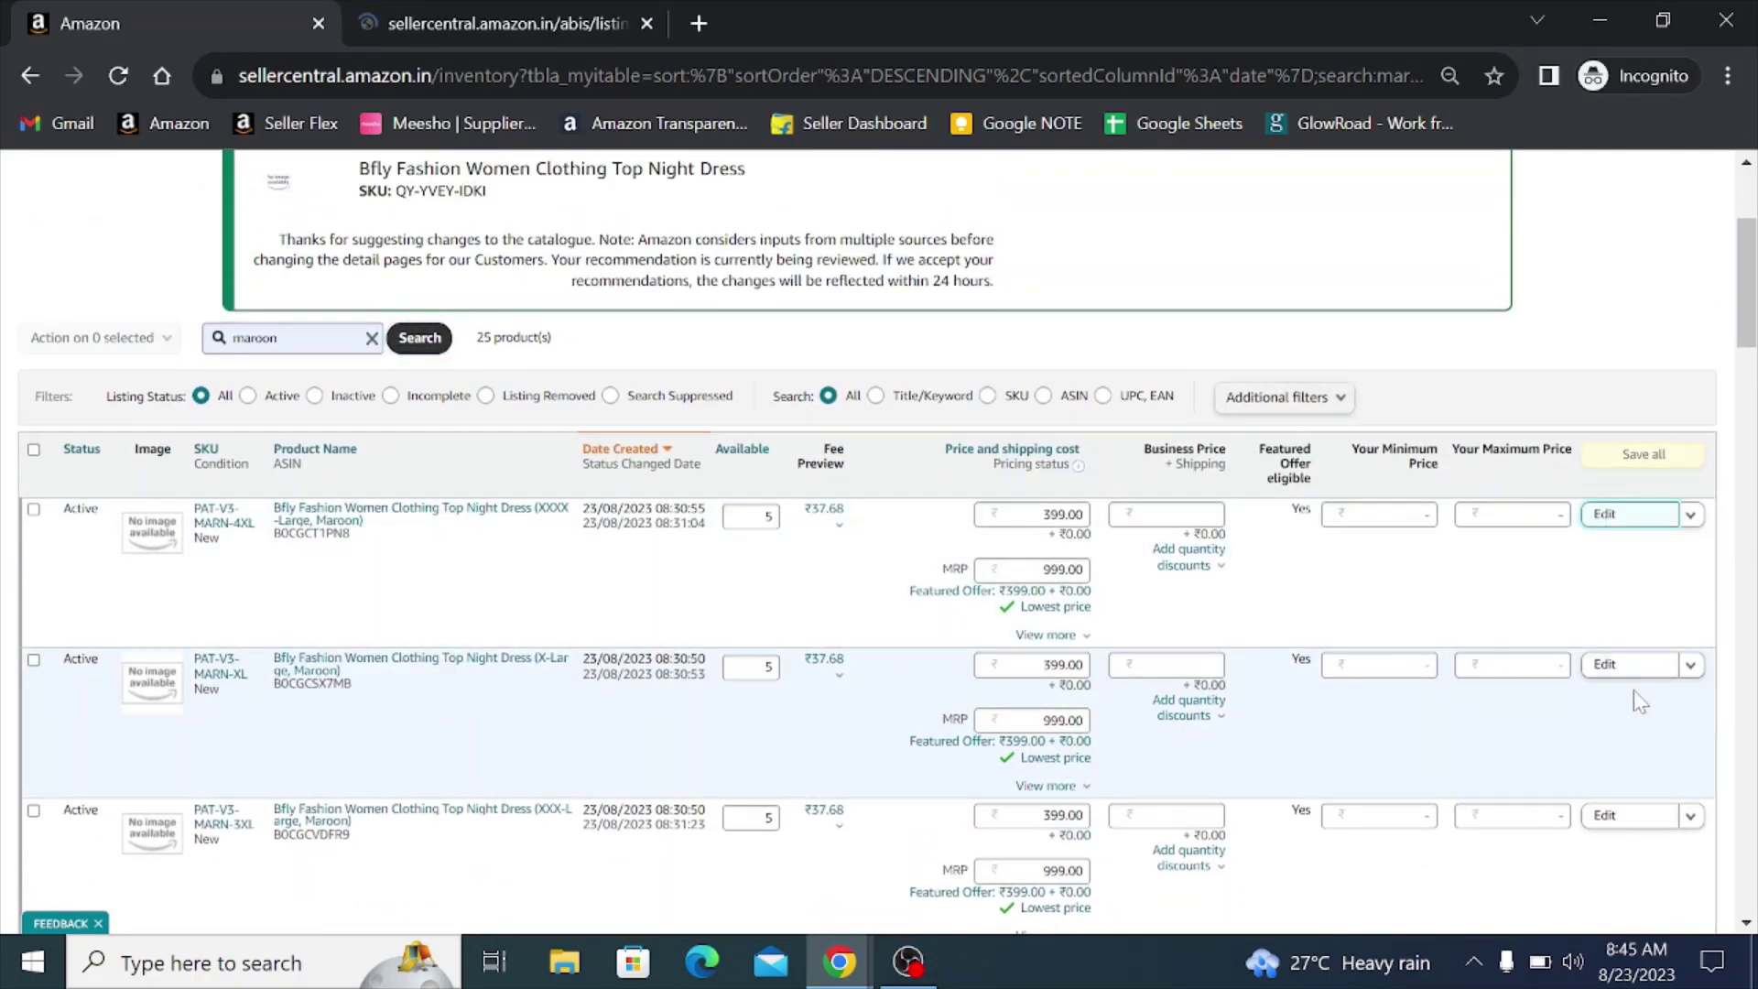
click(1604, 665)
scroll(1584, 609, down, 3)
click(1605, 541)
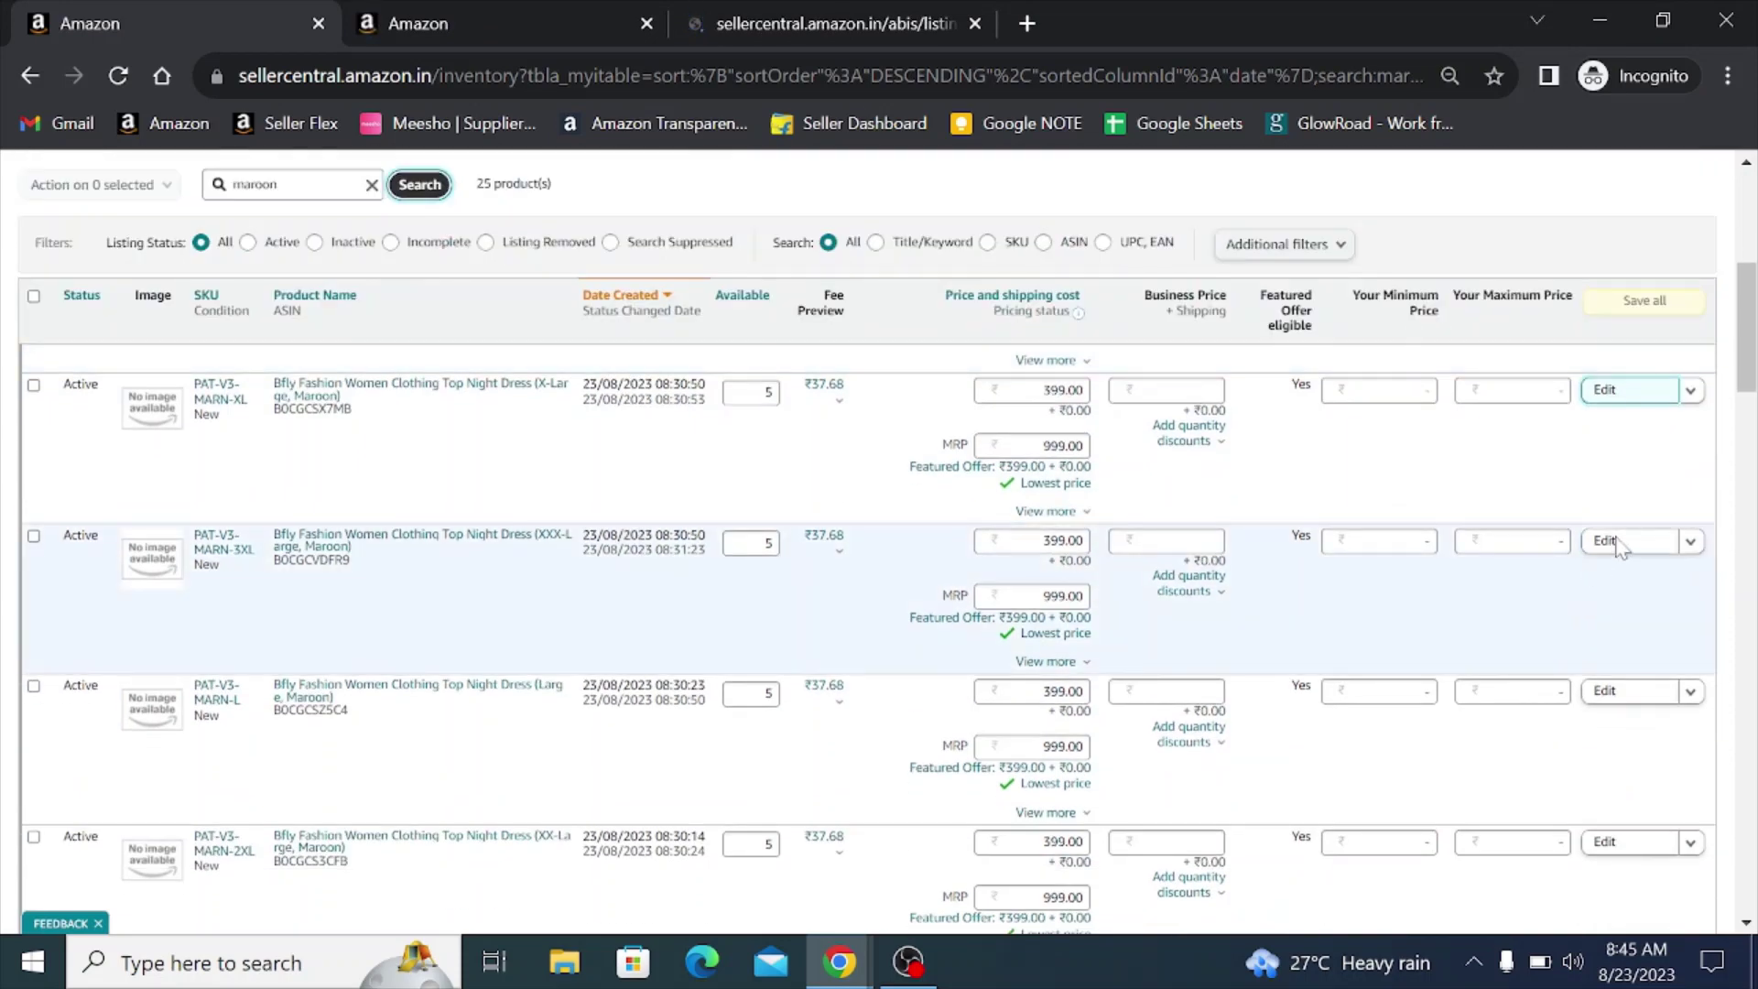
click(1613, 703)
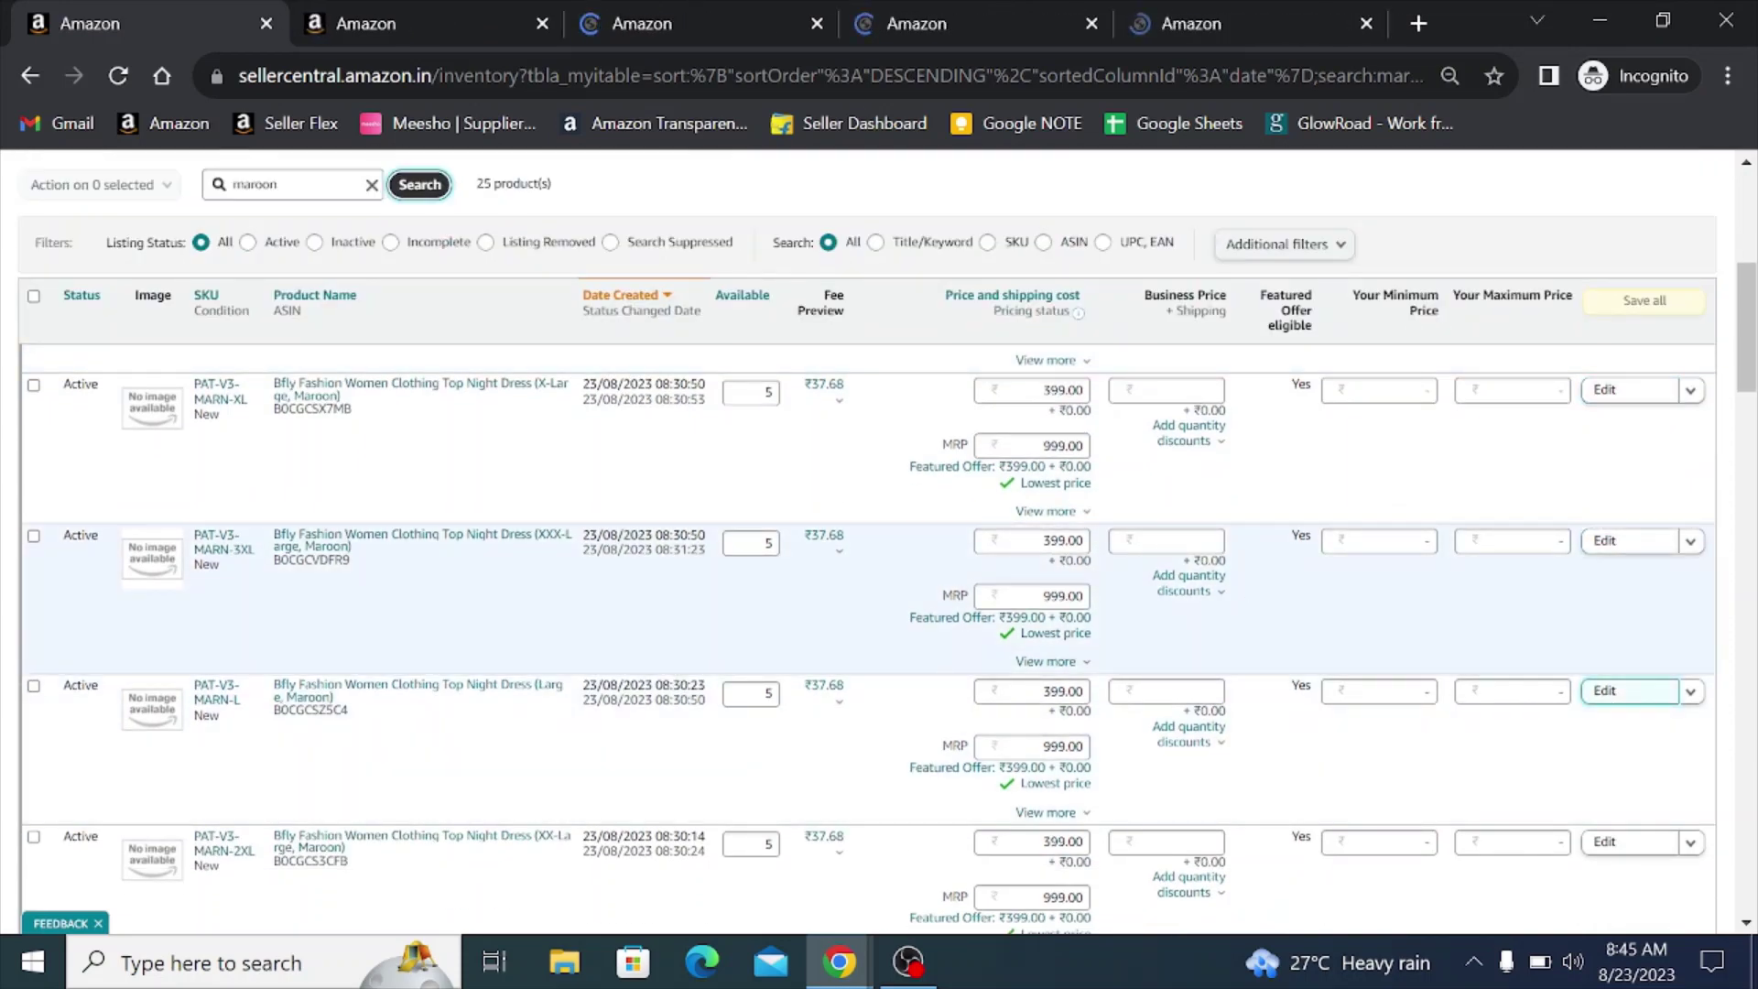
scroll(1589, 677, down, 3)
click(1607, 569)
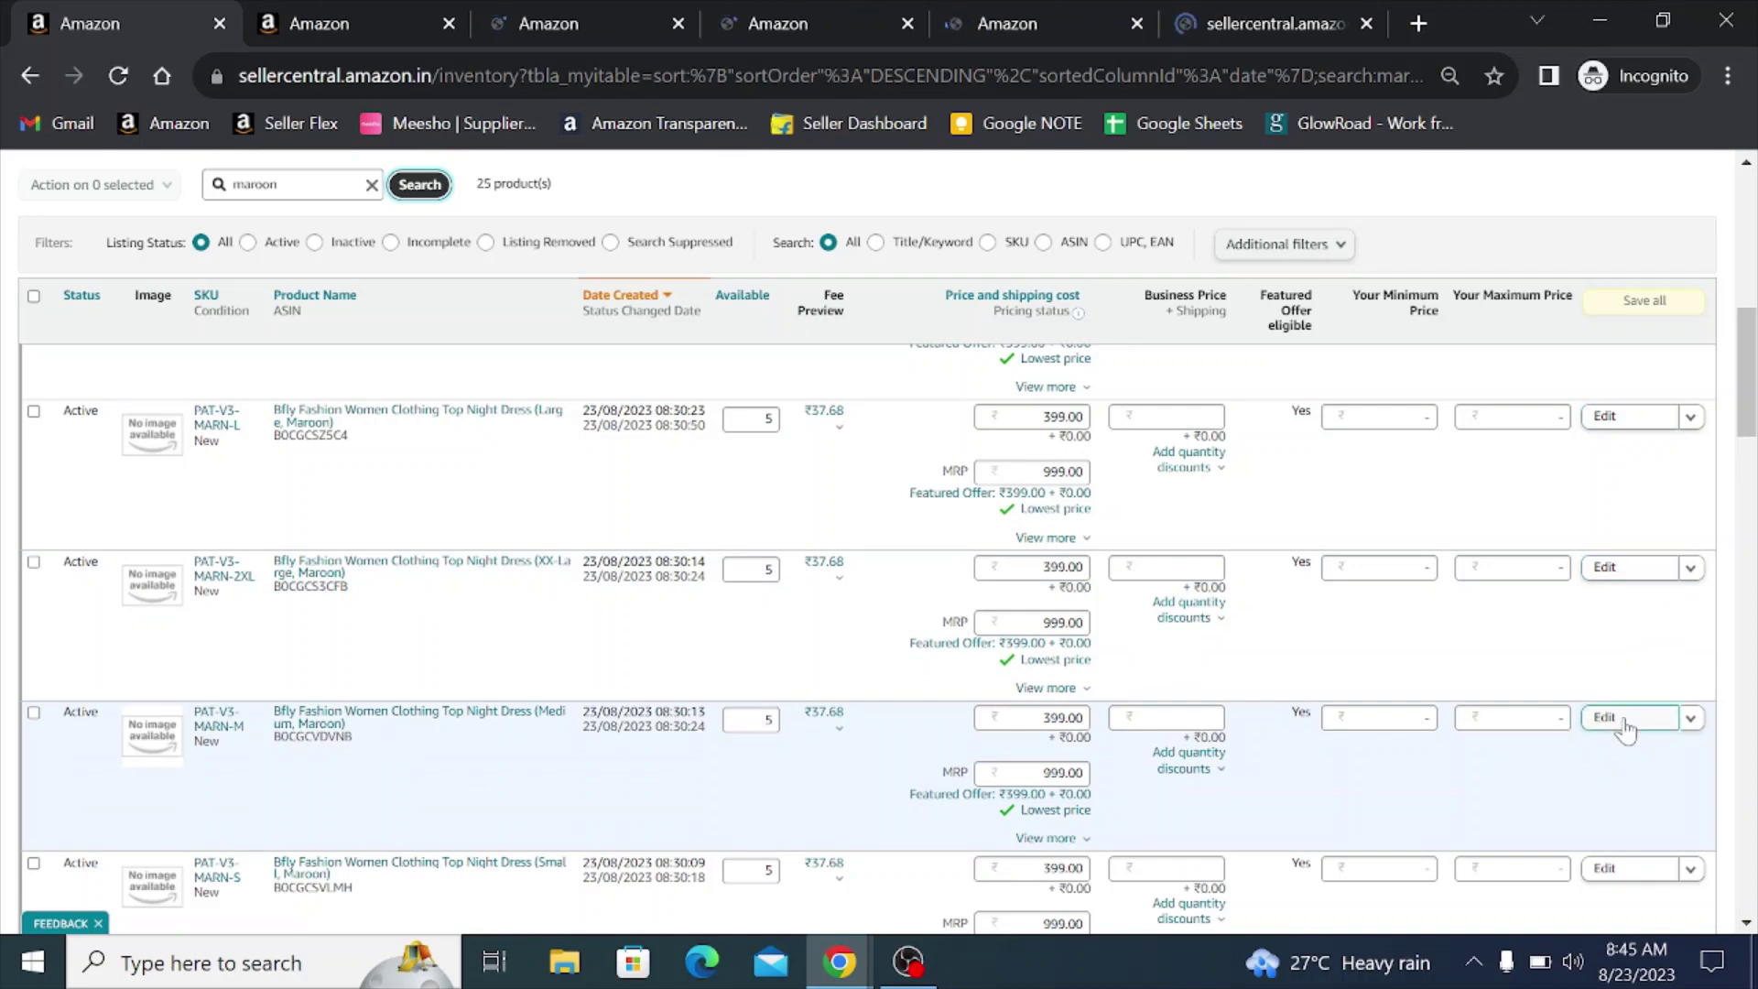
click(1615, 718)
scroll(1593, 732, down, 2)
click(1611, 732)
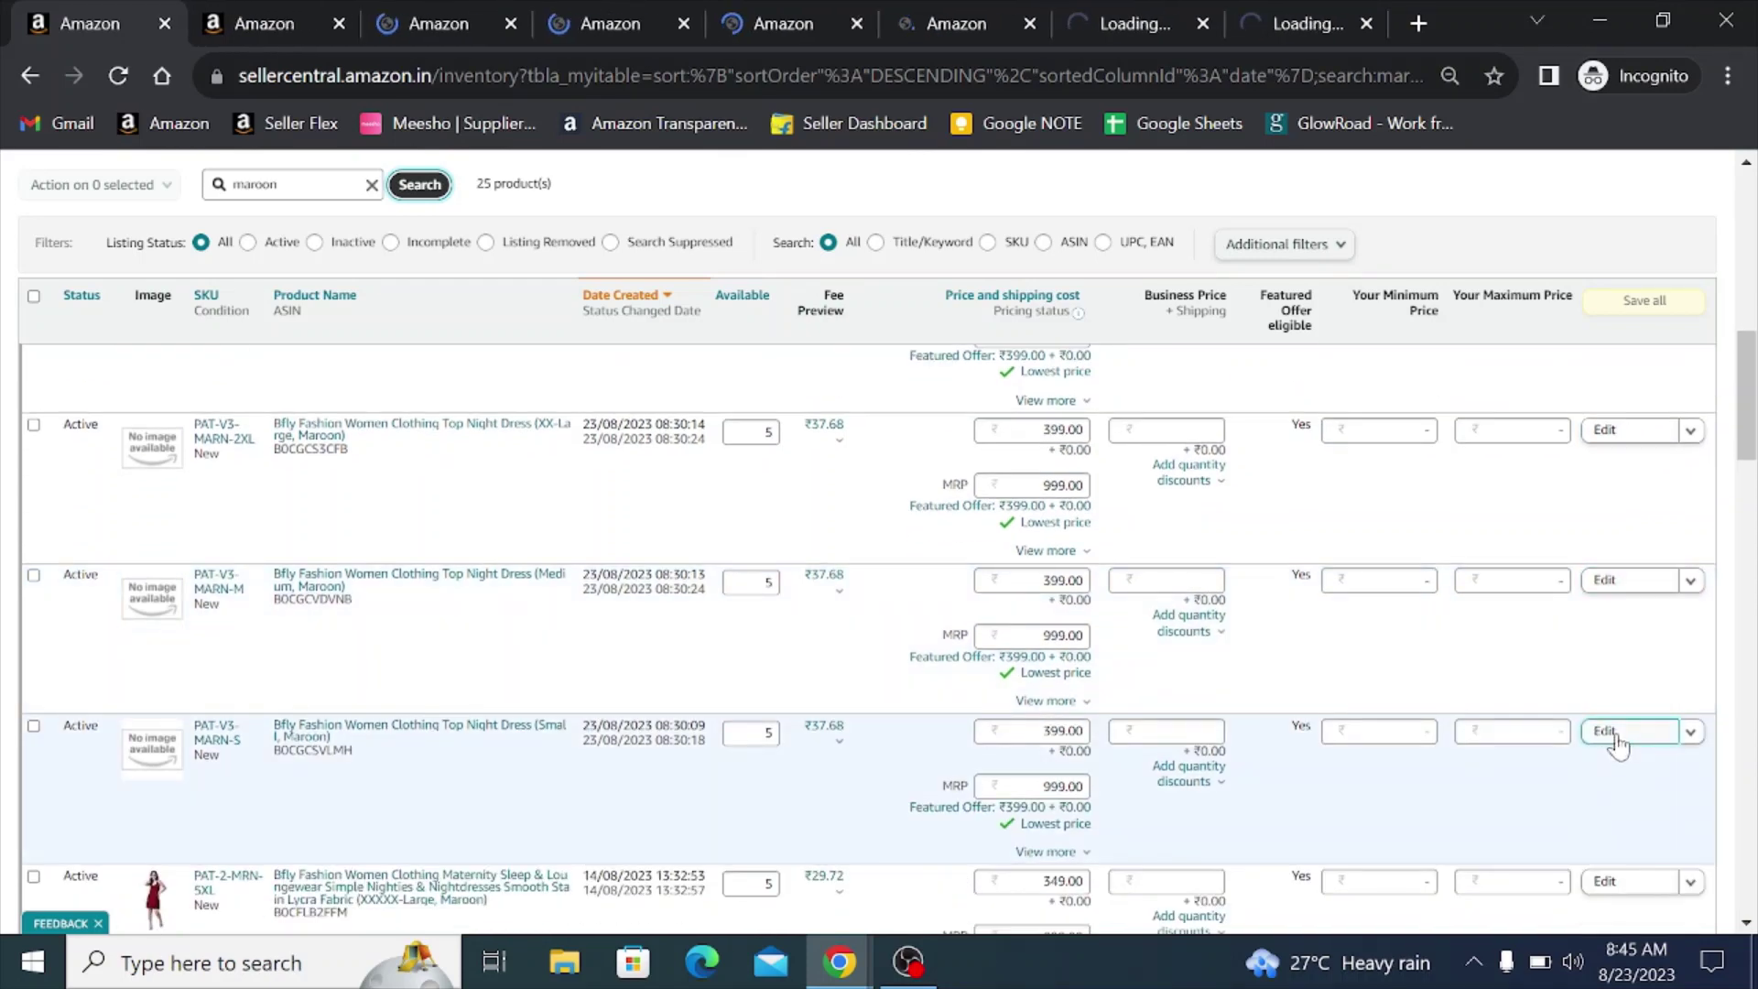
scroll(1112, 595, up, 3)
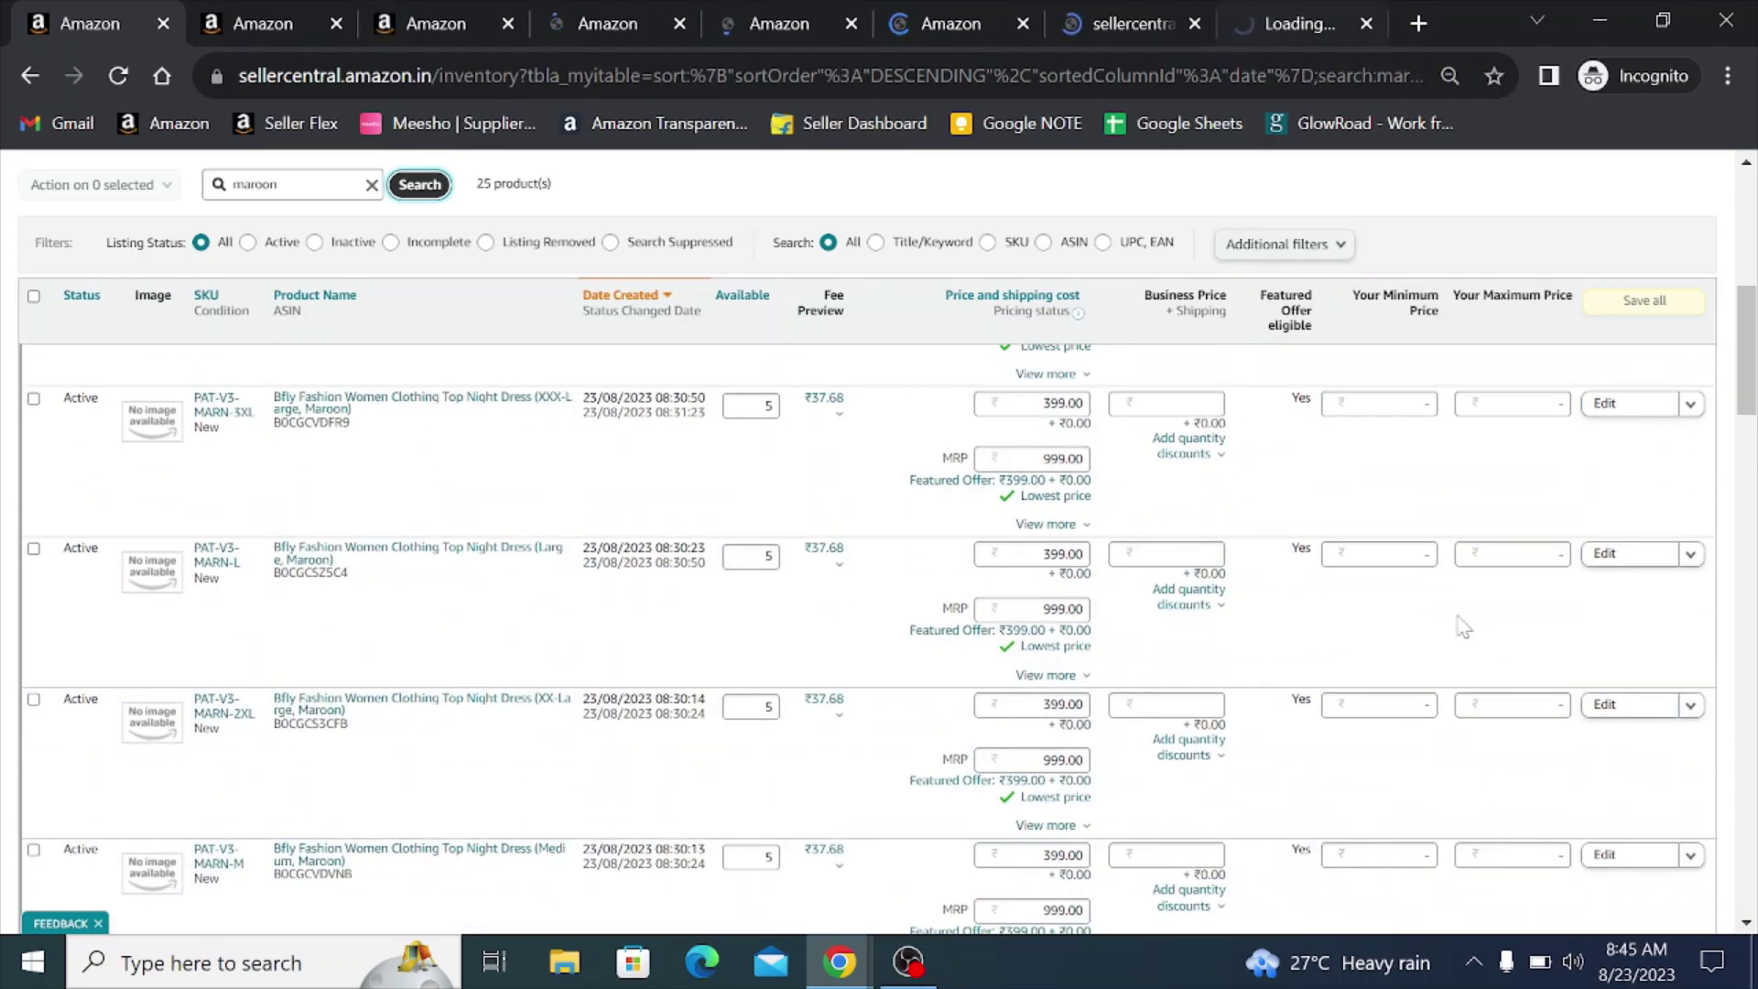
- Switch to the Large Maroon (PAT-V3-MARN-L) editor and highlight 'Maroon' in its title
click(1344, 22)
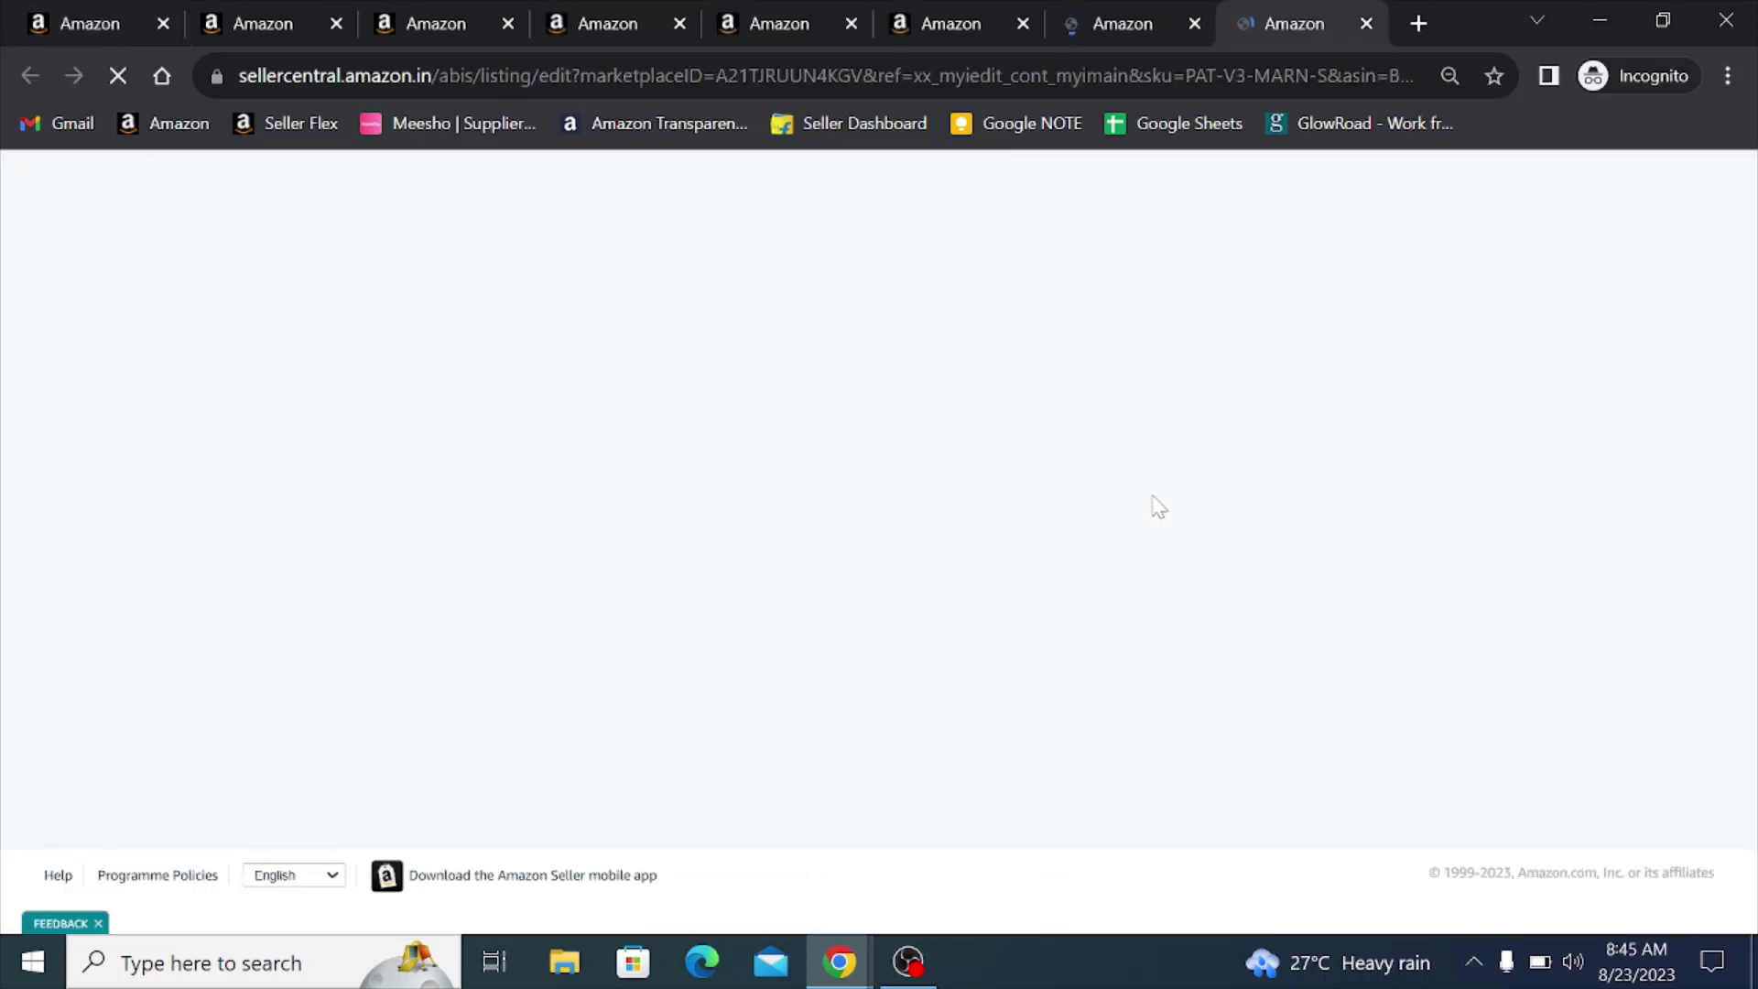
click(257, 17)
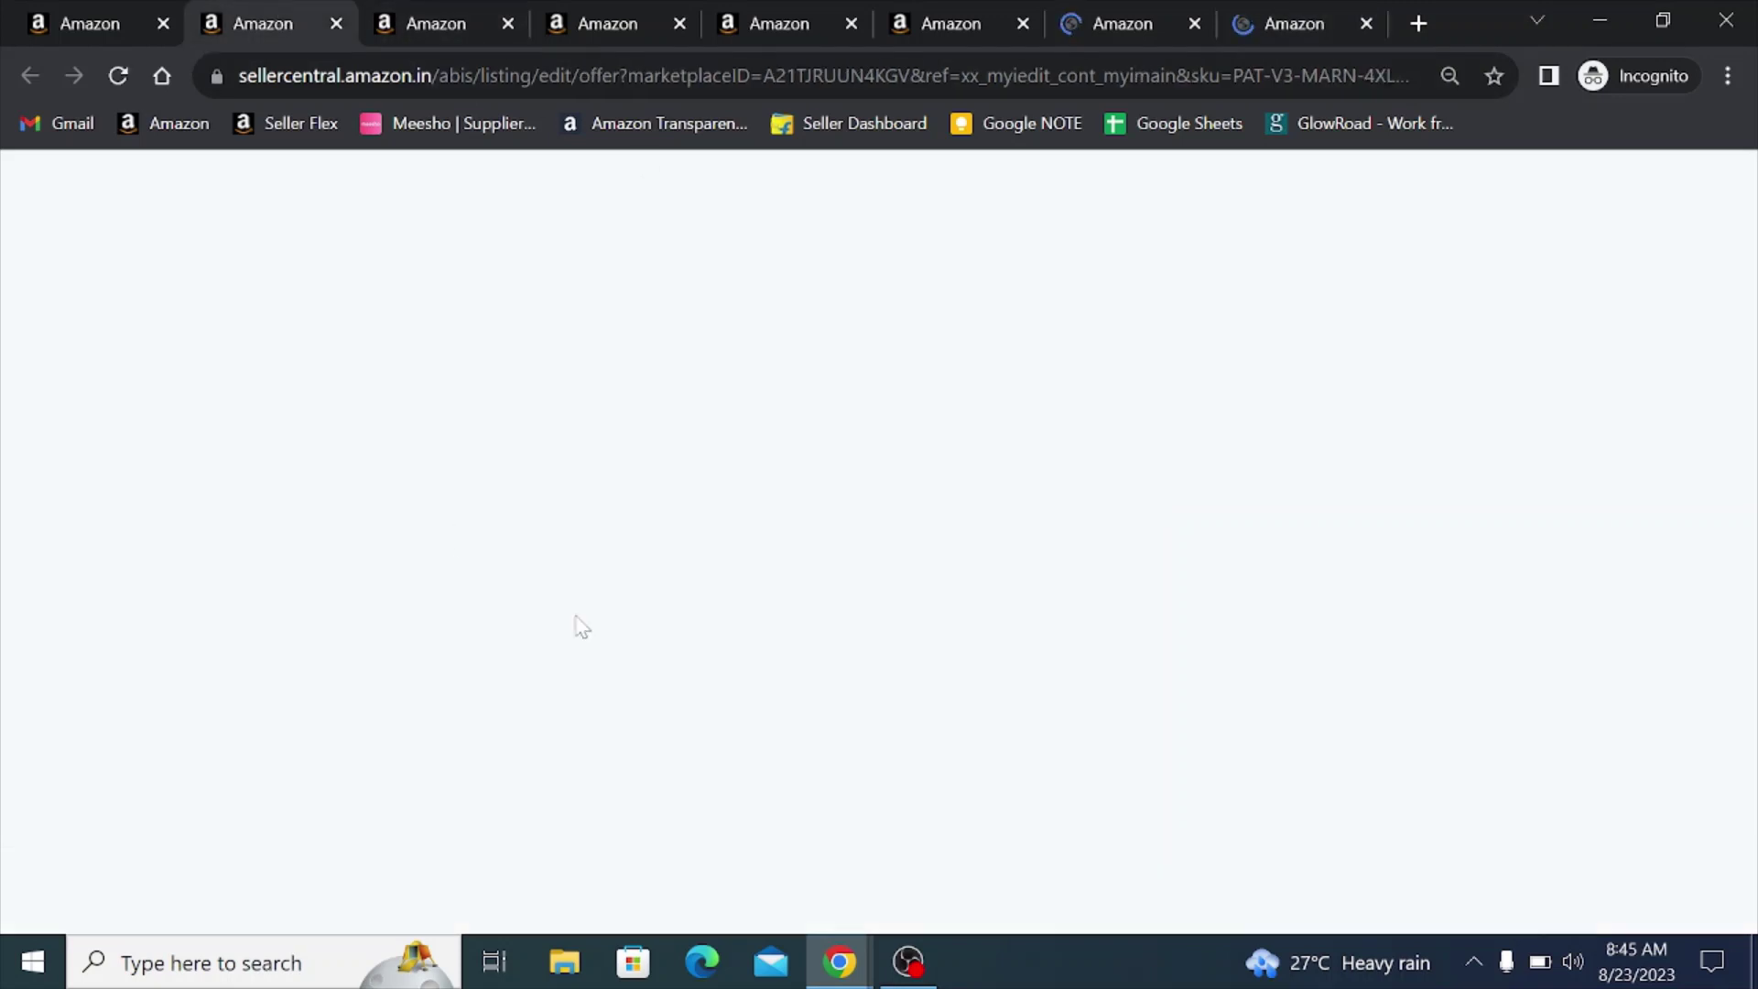
click(1256, 22)
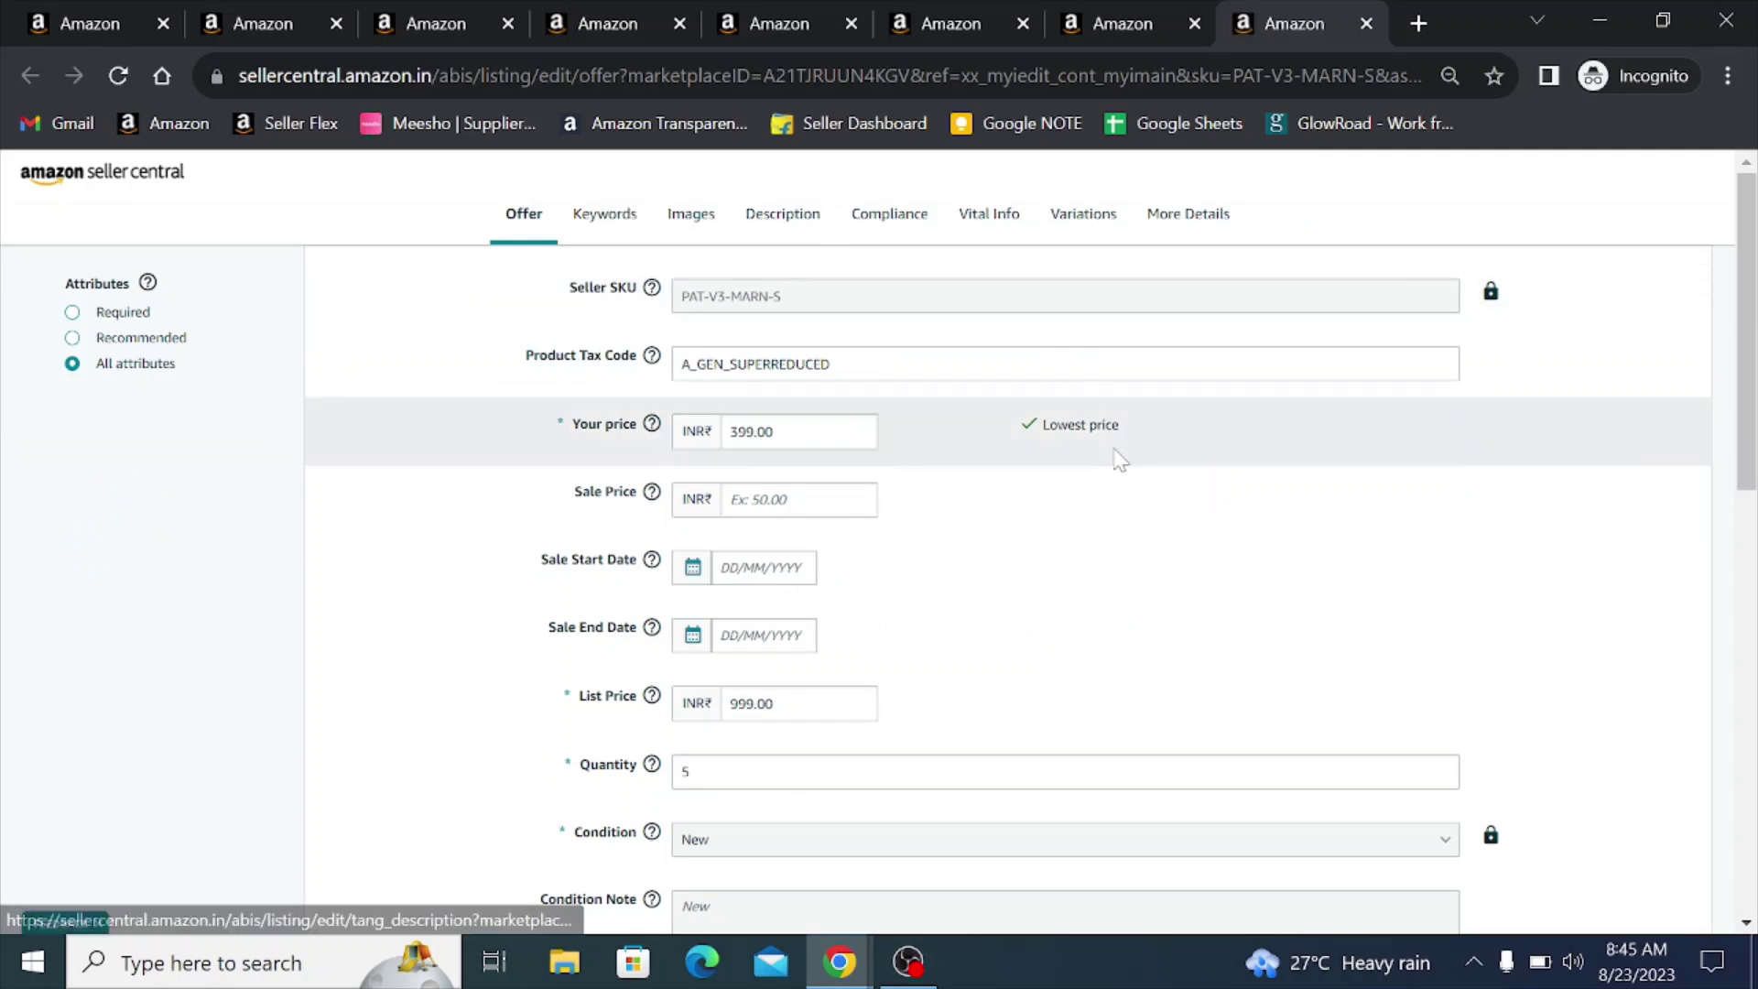
click(1119, 20)
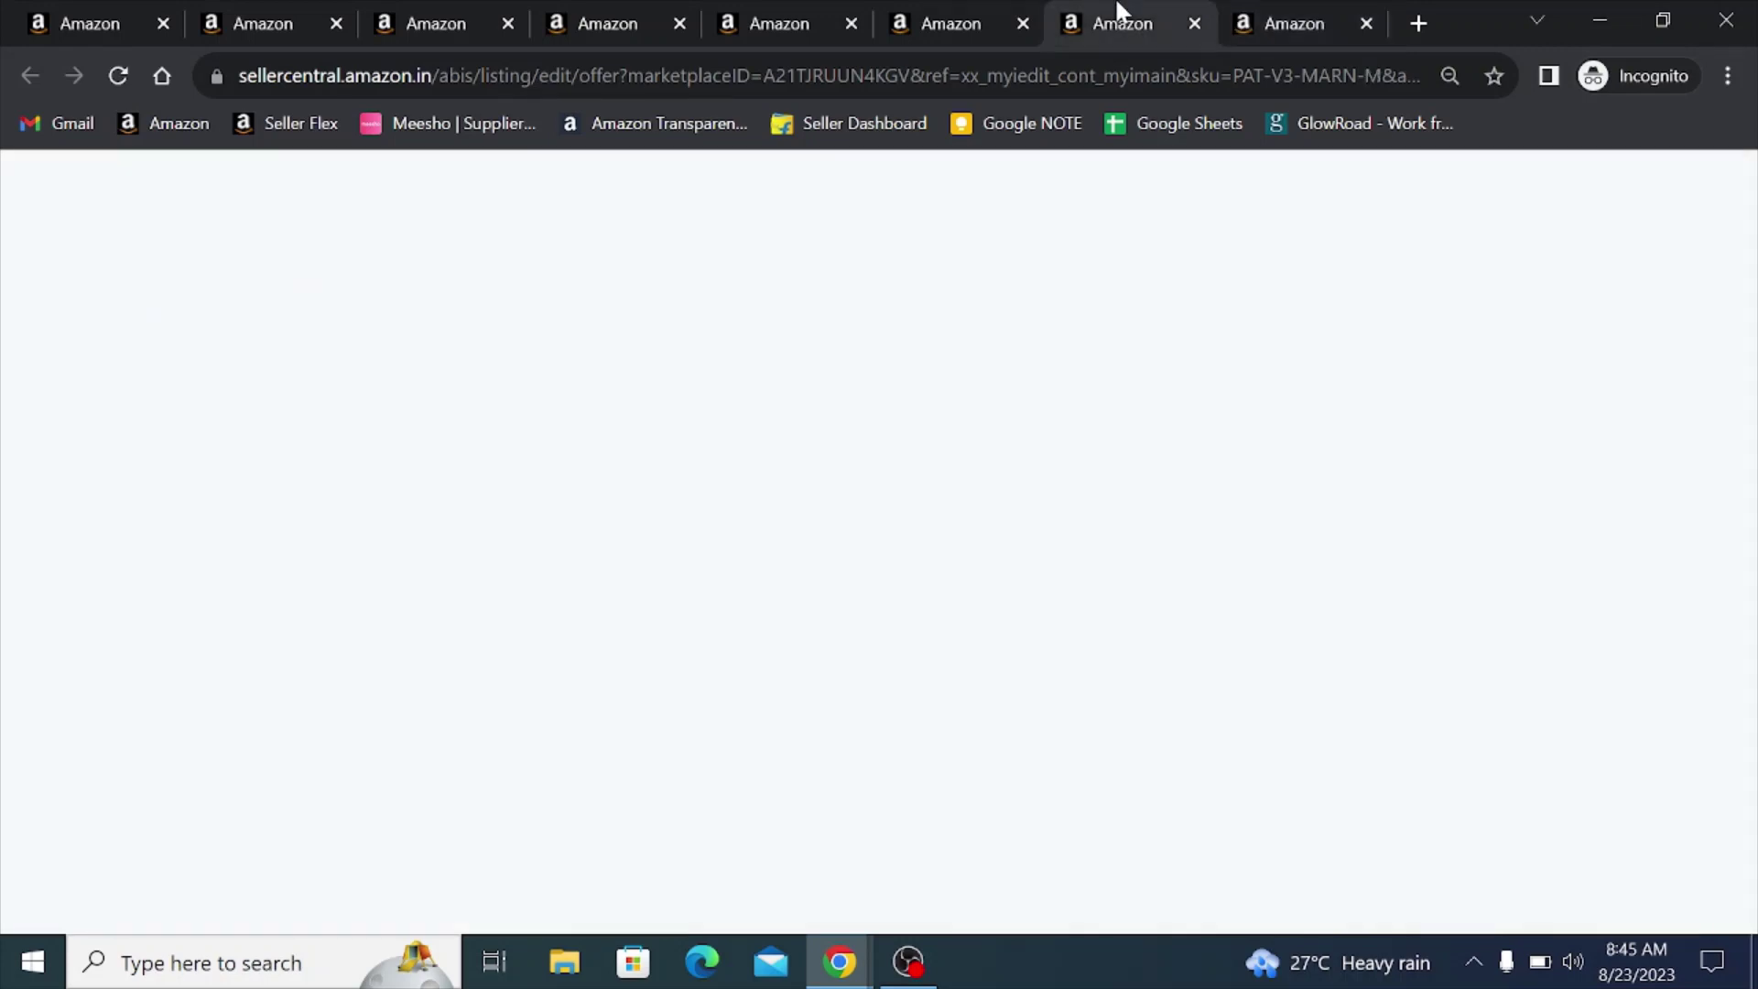
click(777, 13)
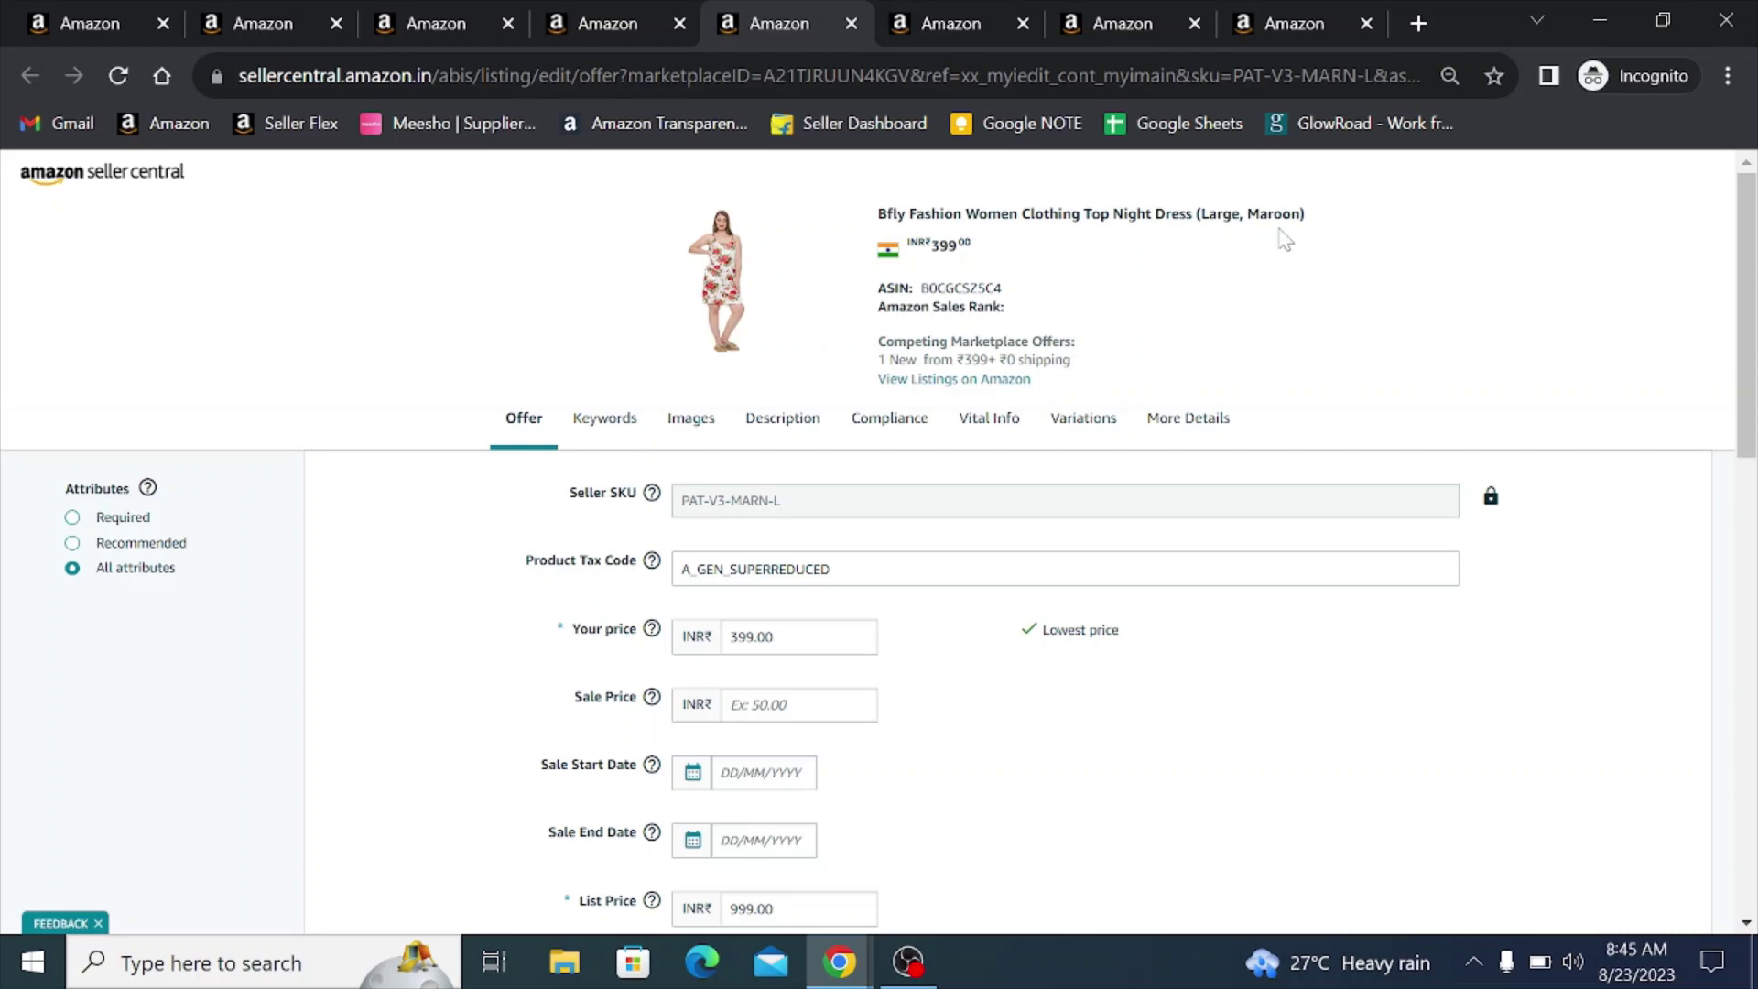
drag(1247, 214, 1299, 214)
- Upload maroon photos e1–e5 to the Large Maroon listing's images
click(690, 416)
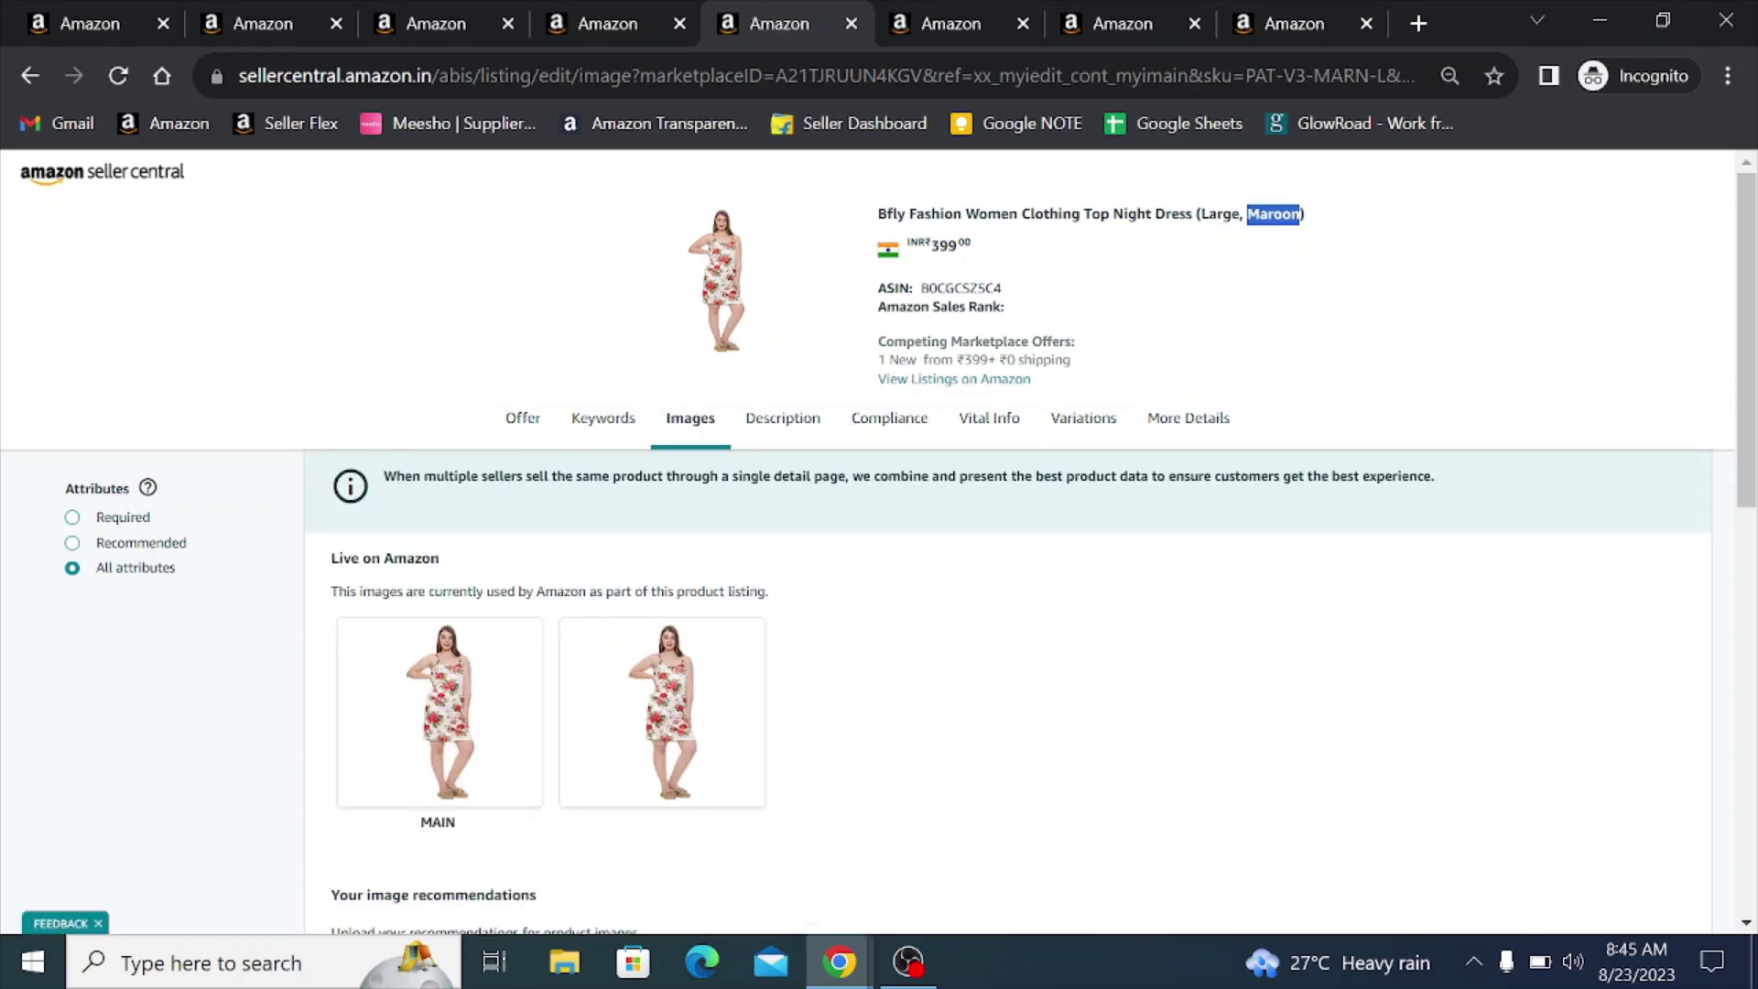
scroll(537, 577, down, 5)
click(457, 574)
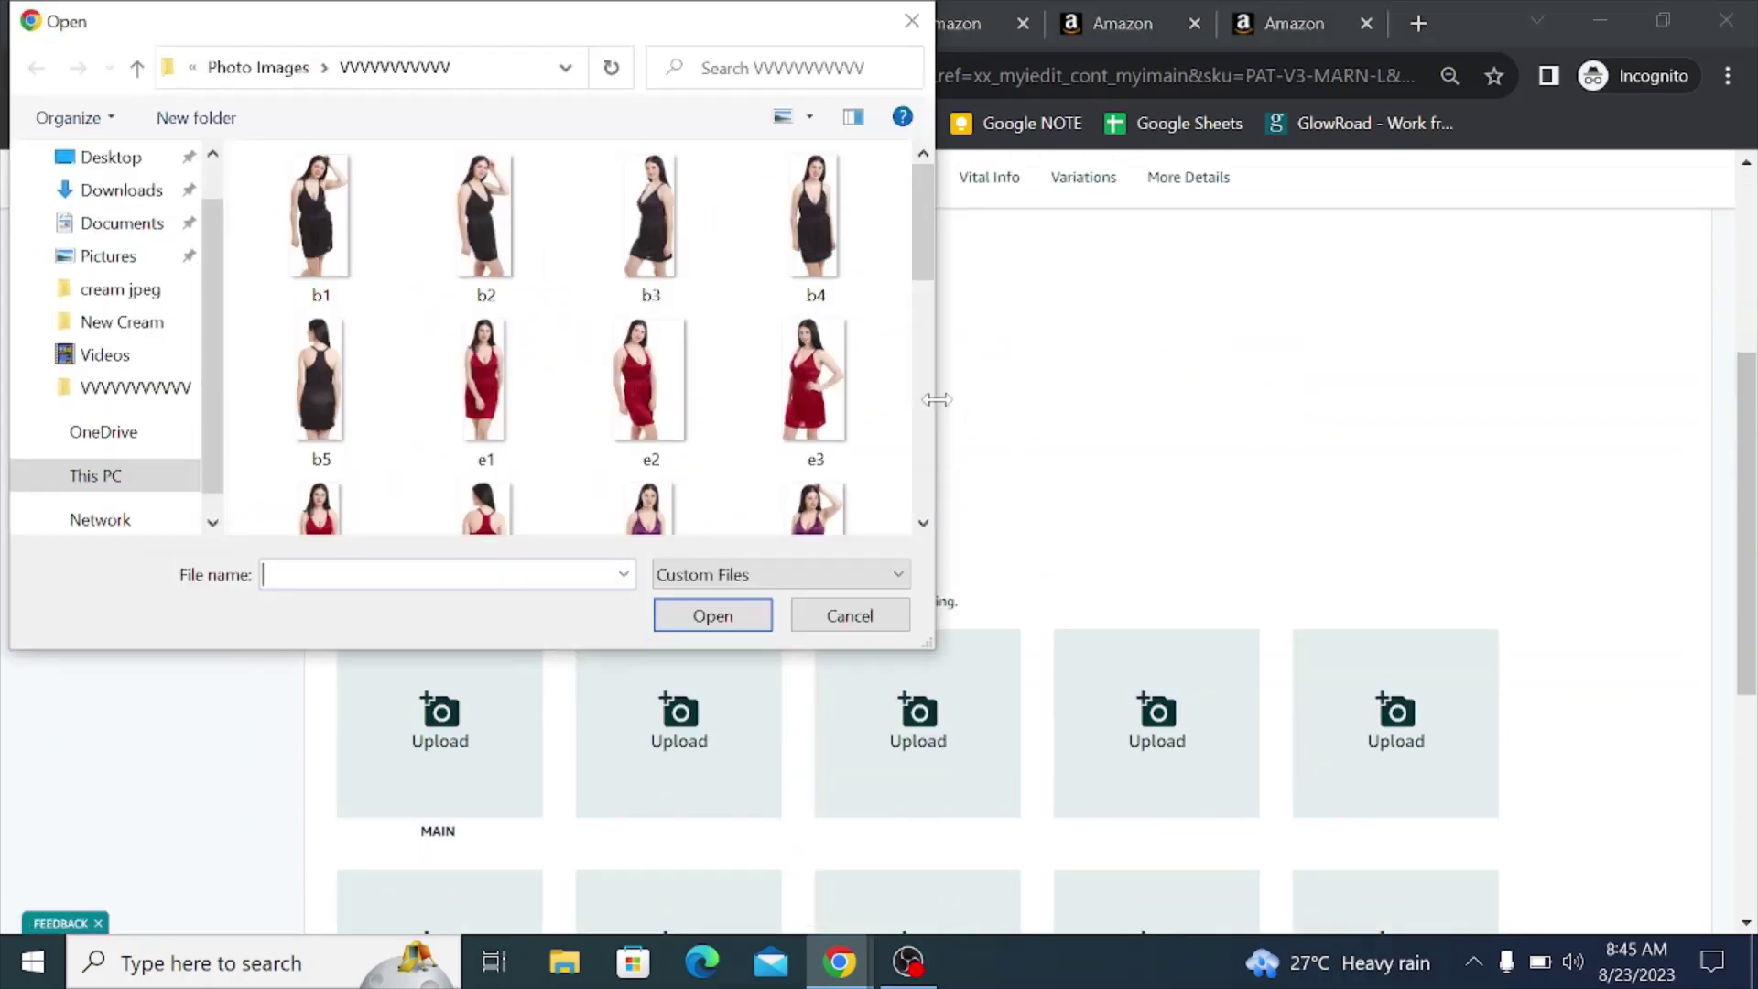
click(485, 385)
ctrl+click(650, 384)
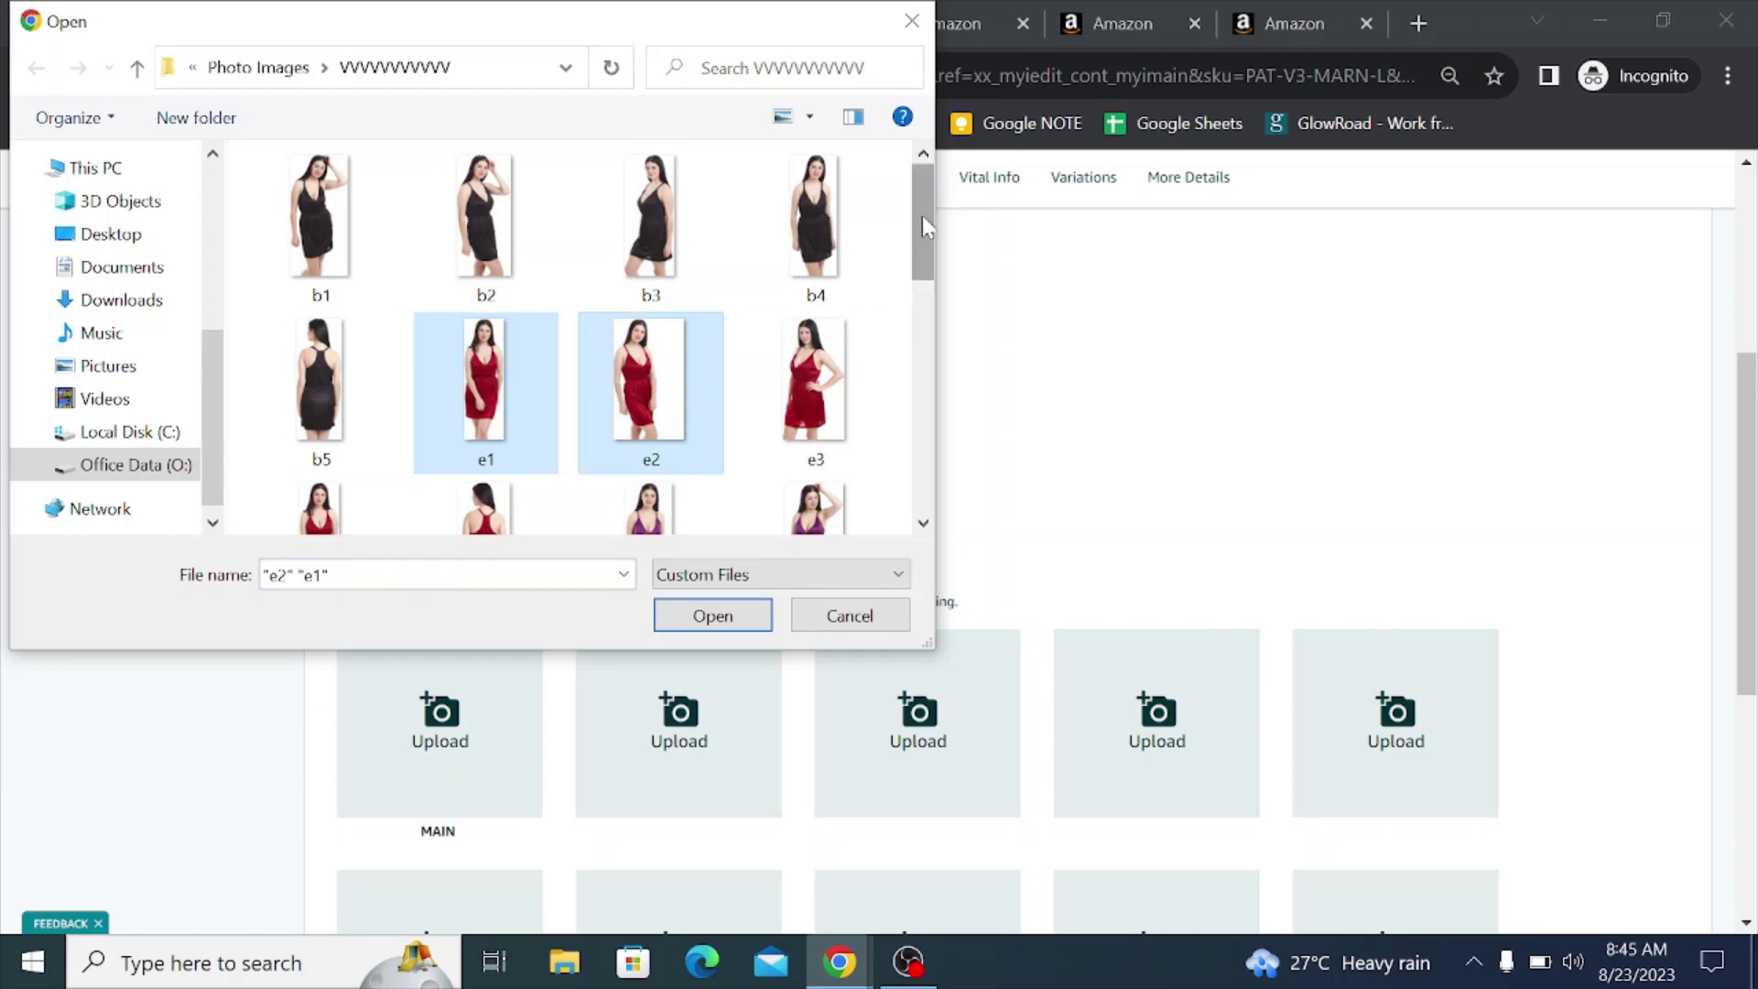
scroll(921, 216, down, 2)
ctrl+click(810, 284)
ctrl+click(321, 430)
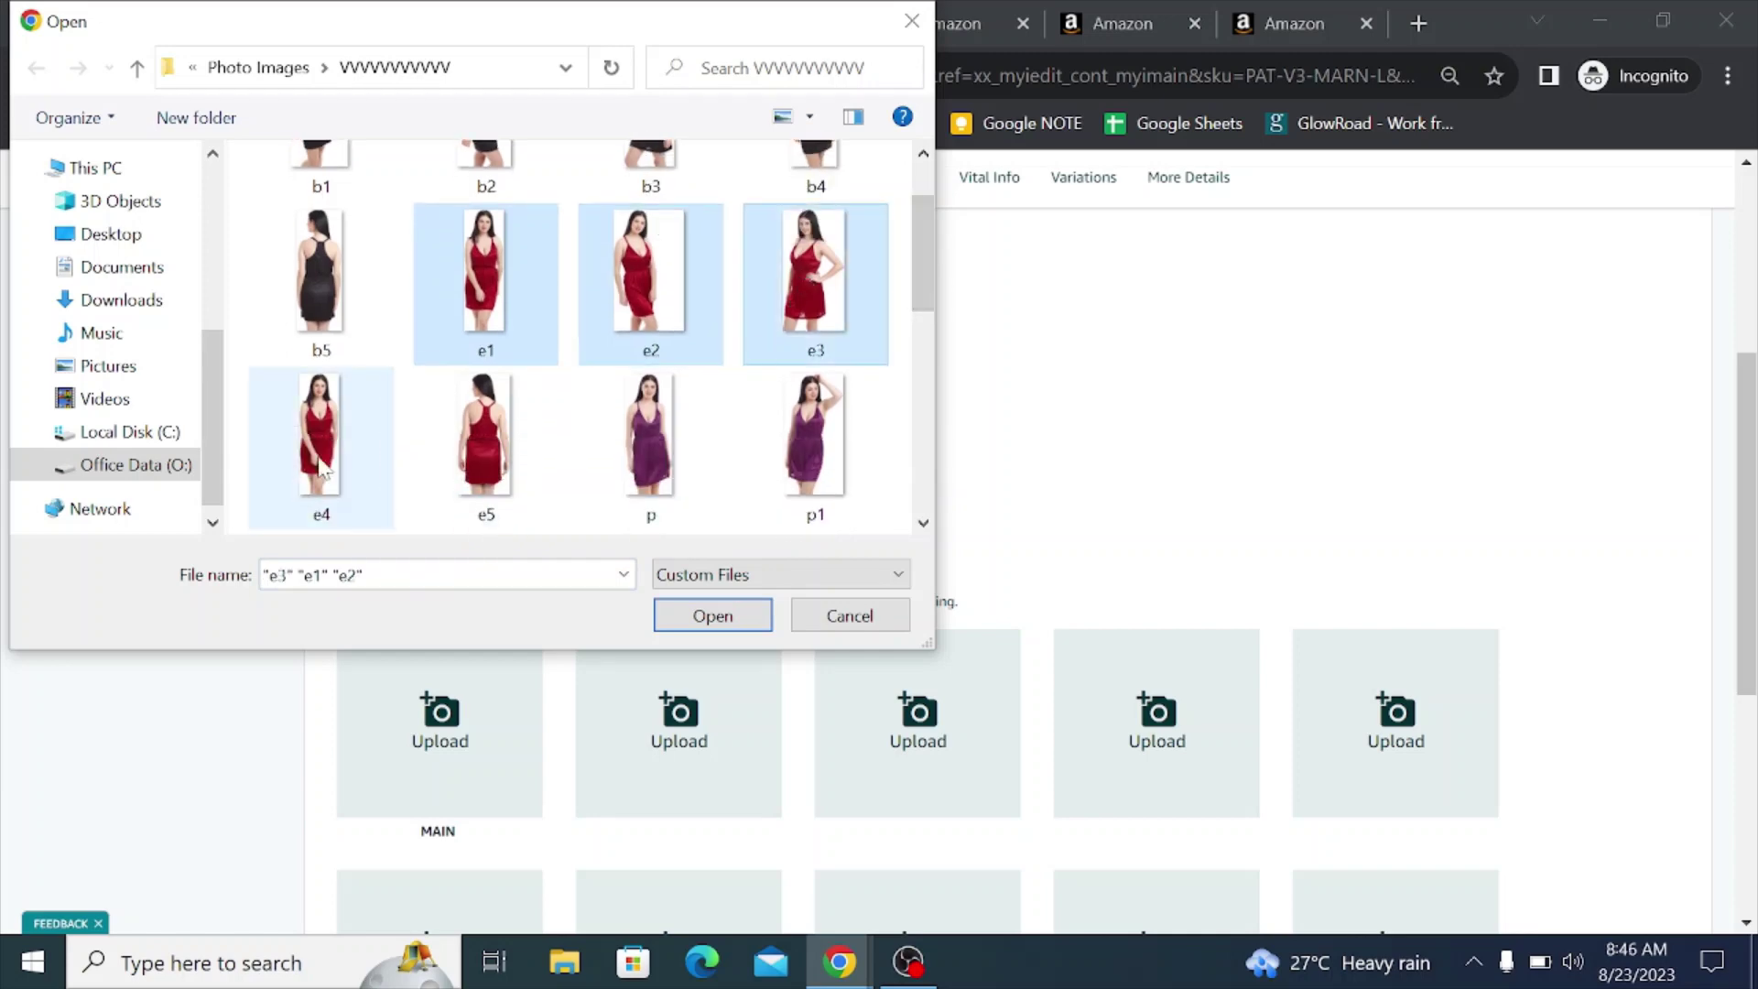
ctrl+click(476, 467)
click(719, 621)
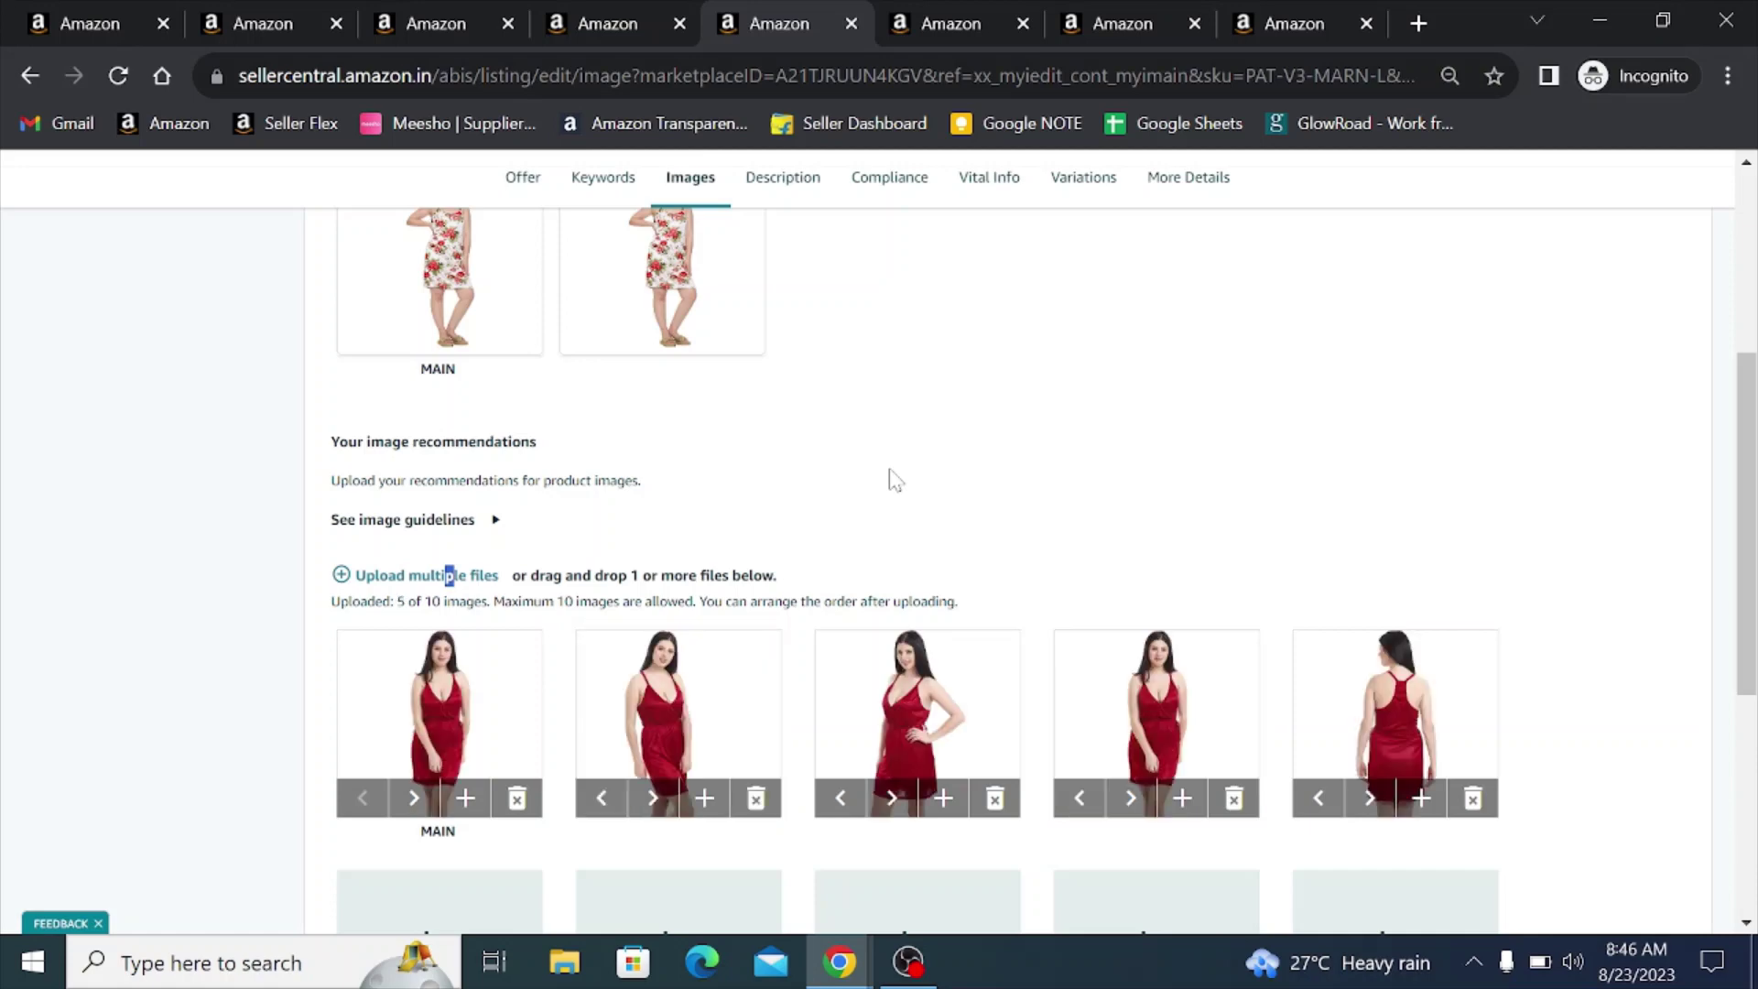
- Save and finish the maroon images and dismiss the Changes submitted dialog
scroll(895, 480, down, 5)
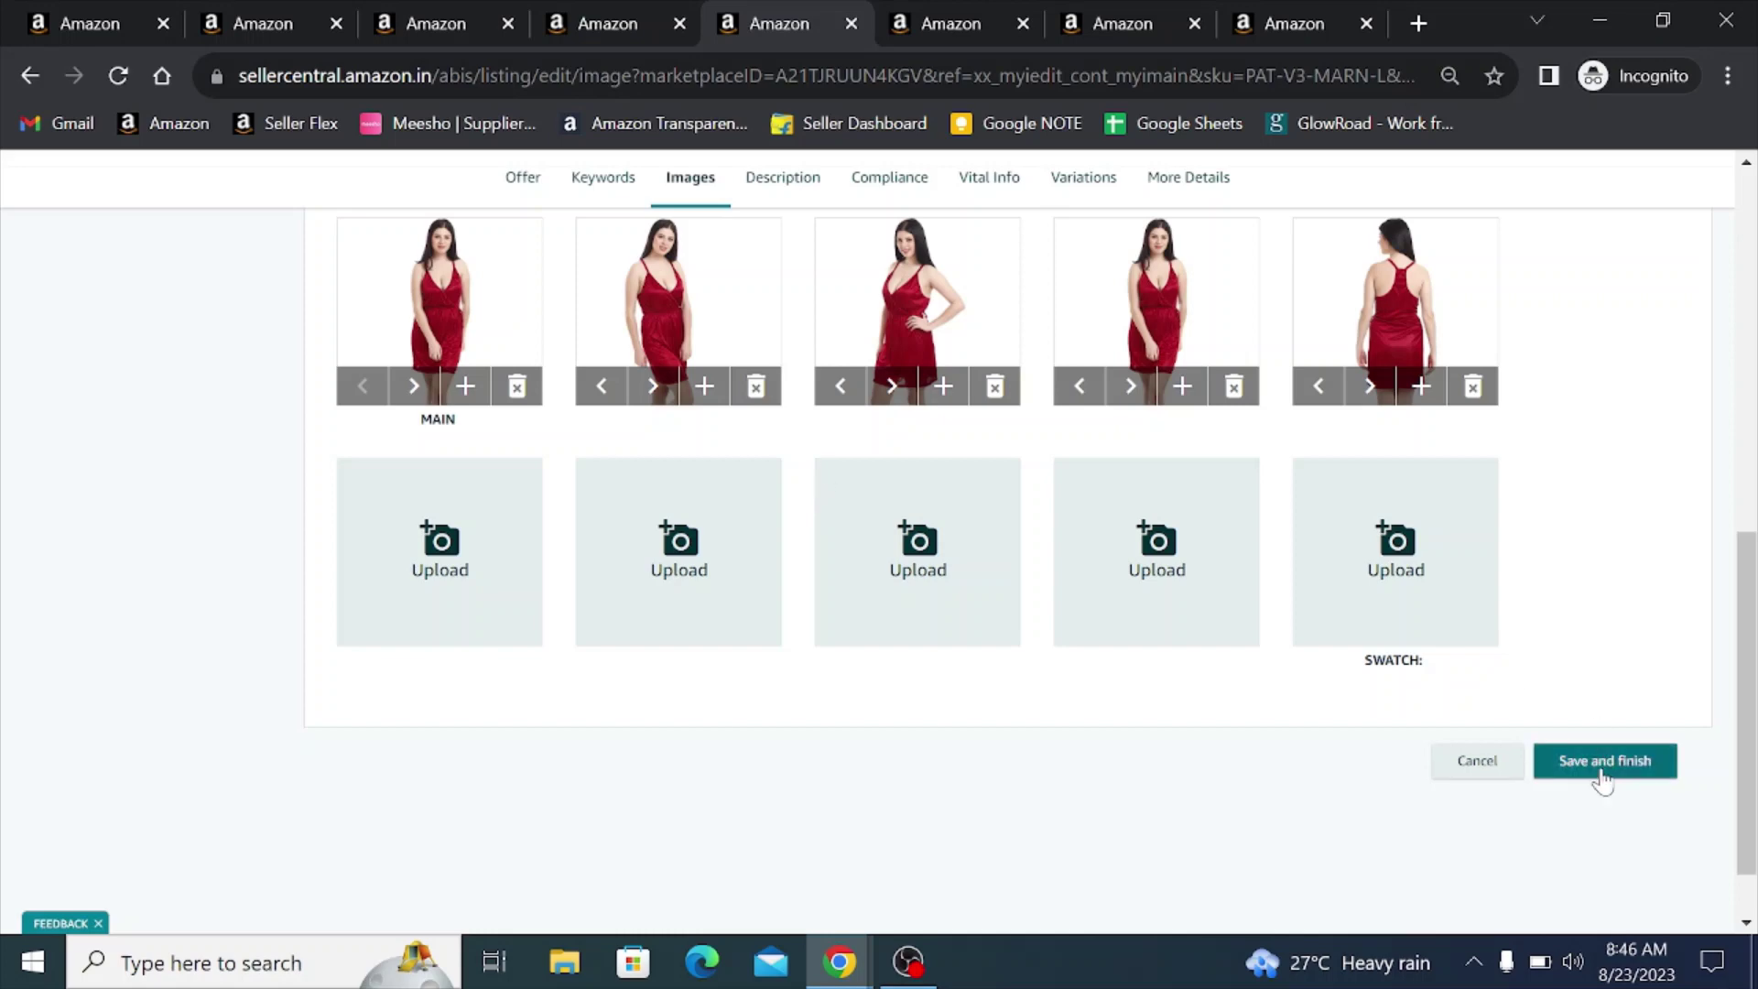
click(1603, 762)
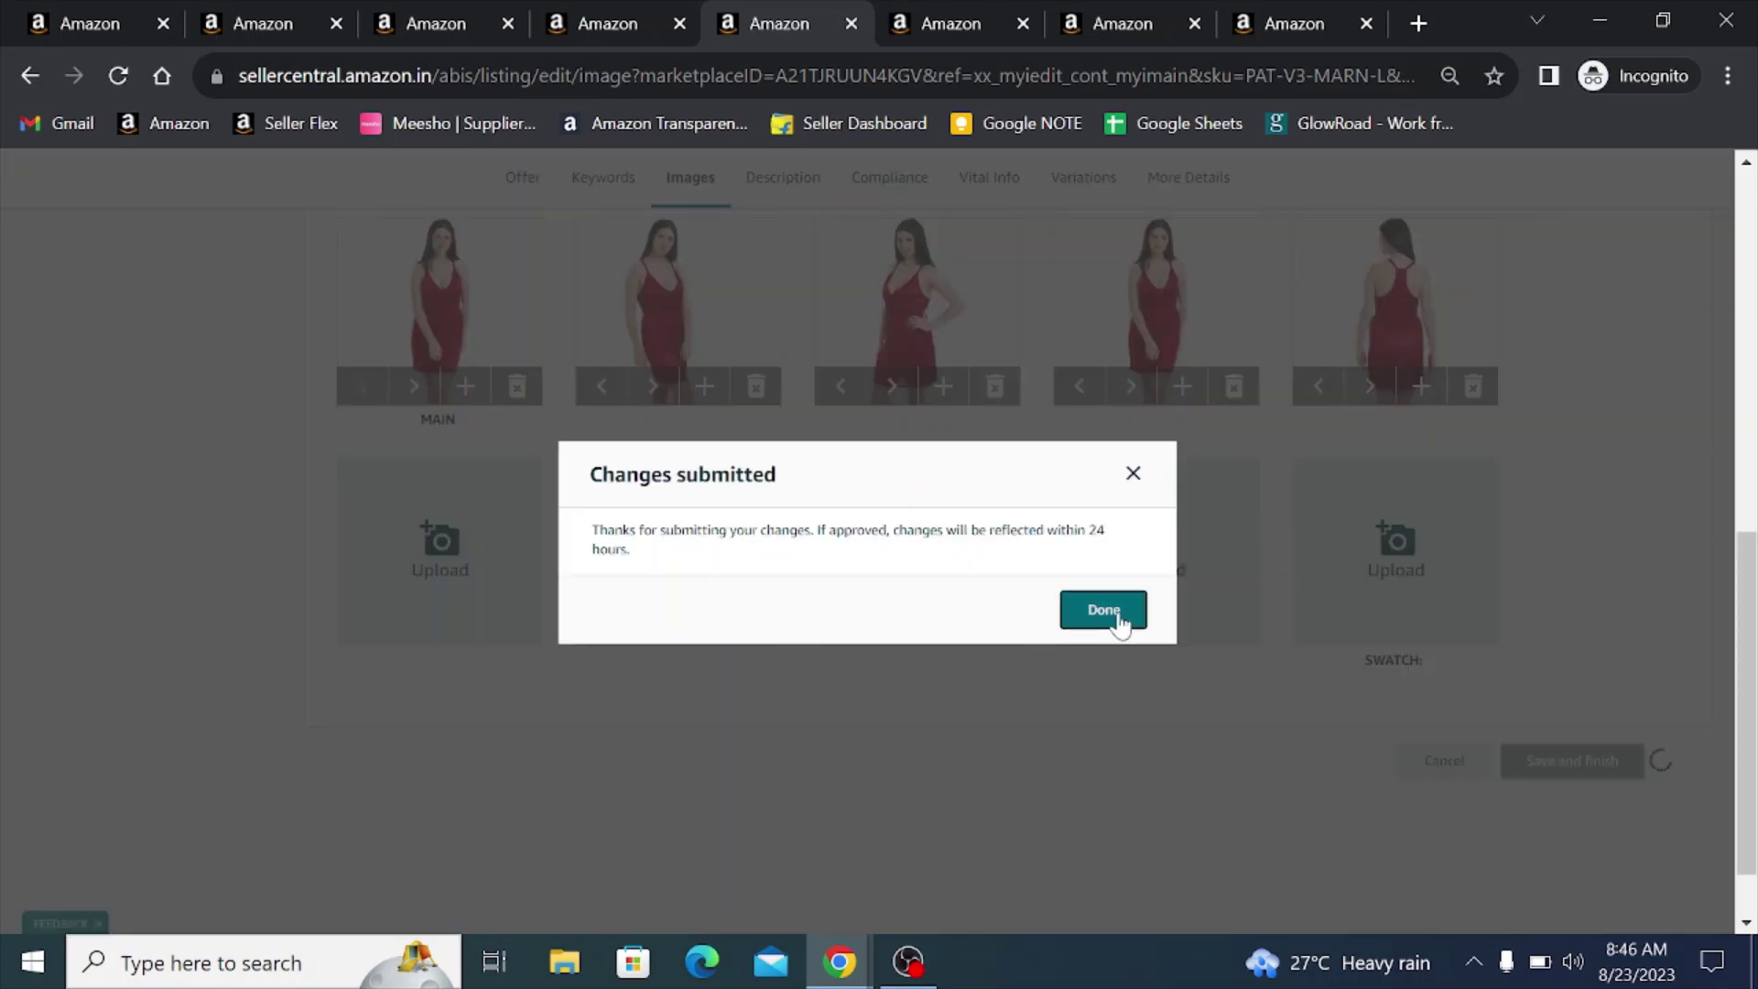
click(1119, 612)
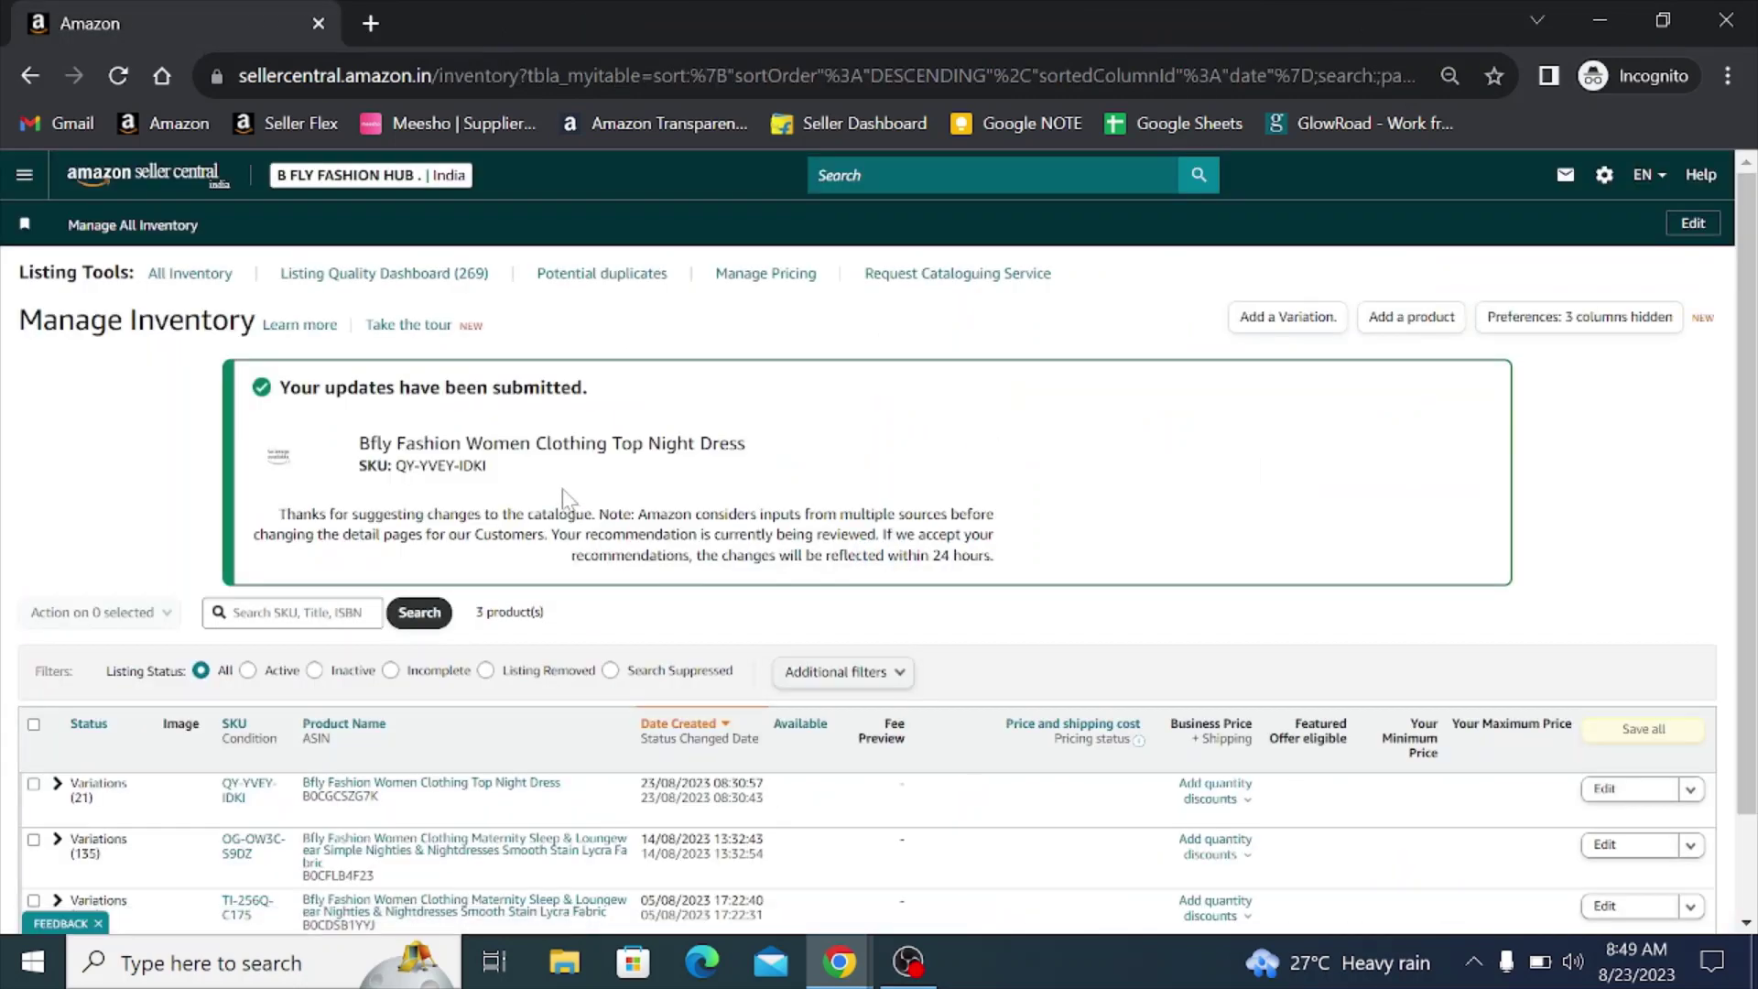
- Expand the Top Night Dress's Variations (21) row and scroll through its Active ₹399 child rows
scroll(566, 499, down, 2)
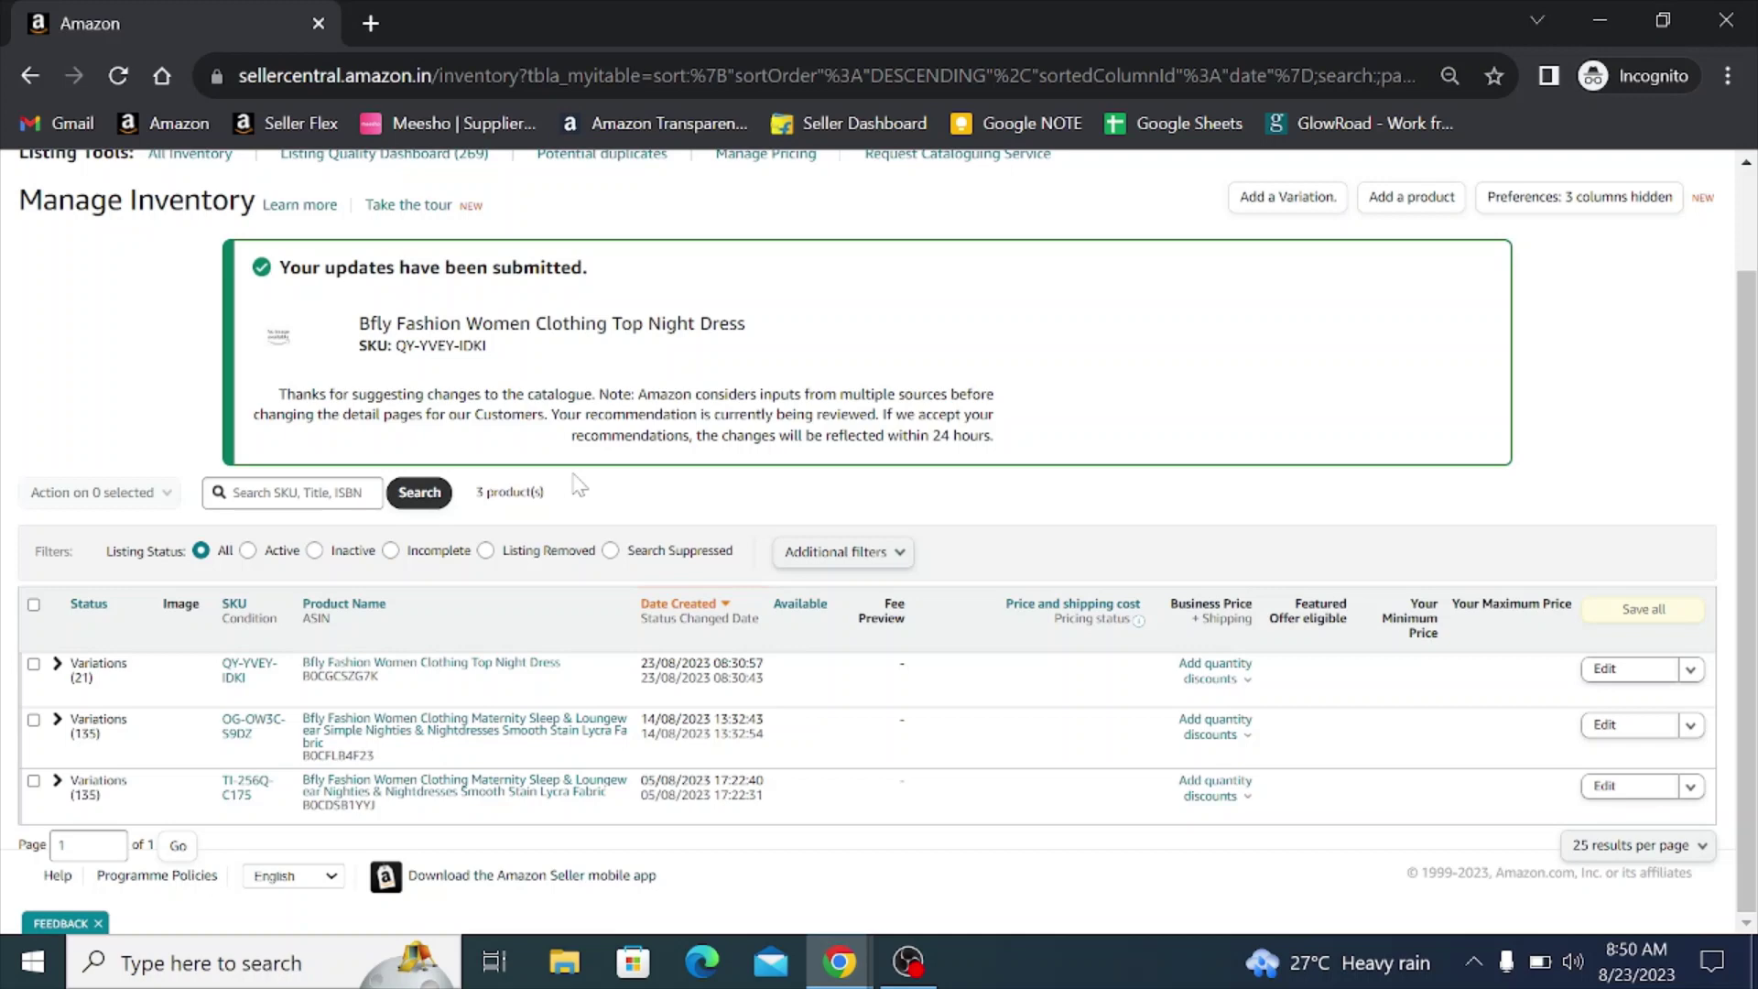
click(56, 663)
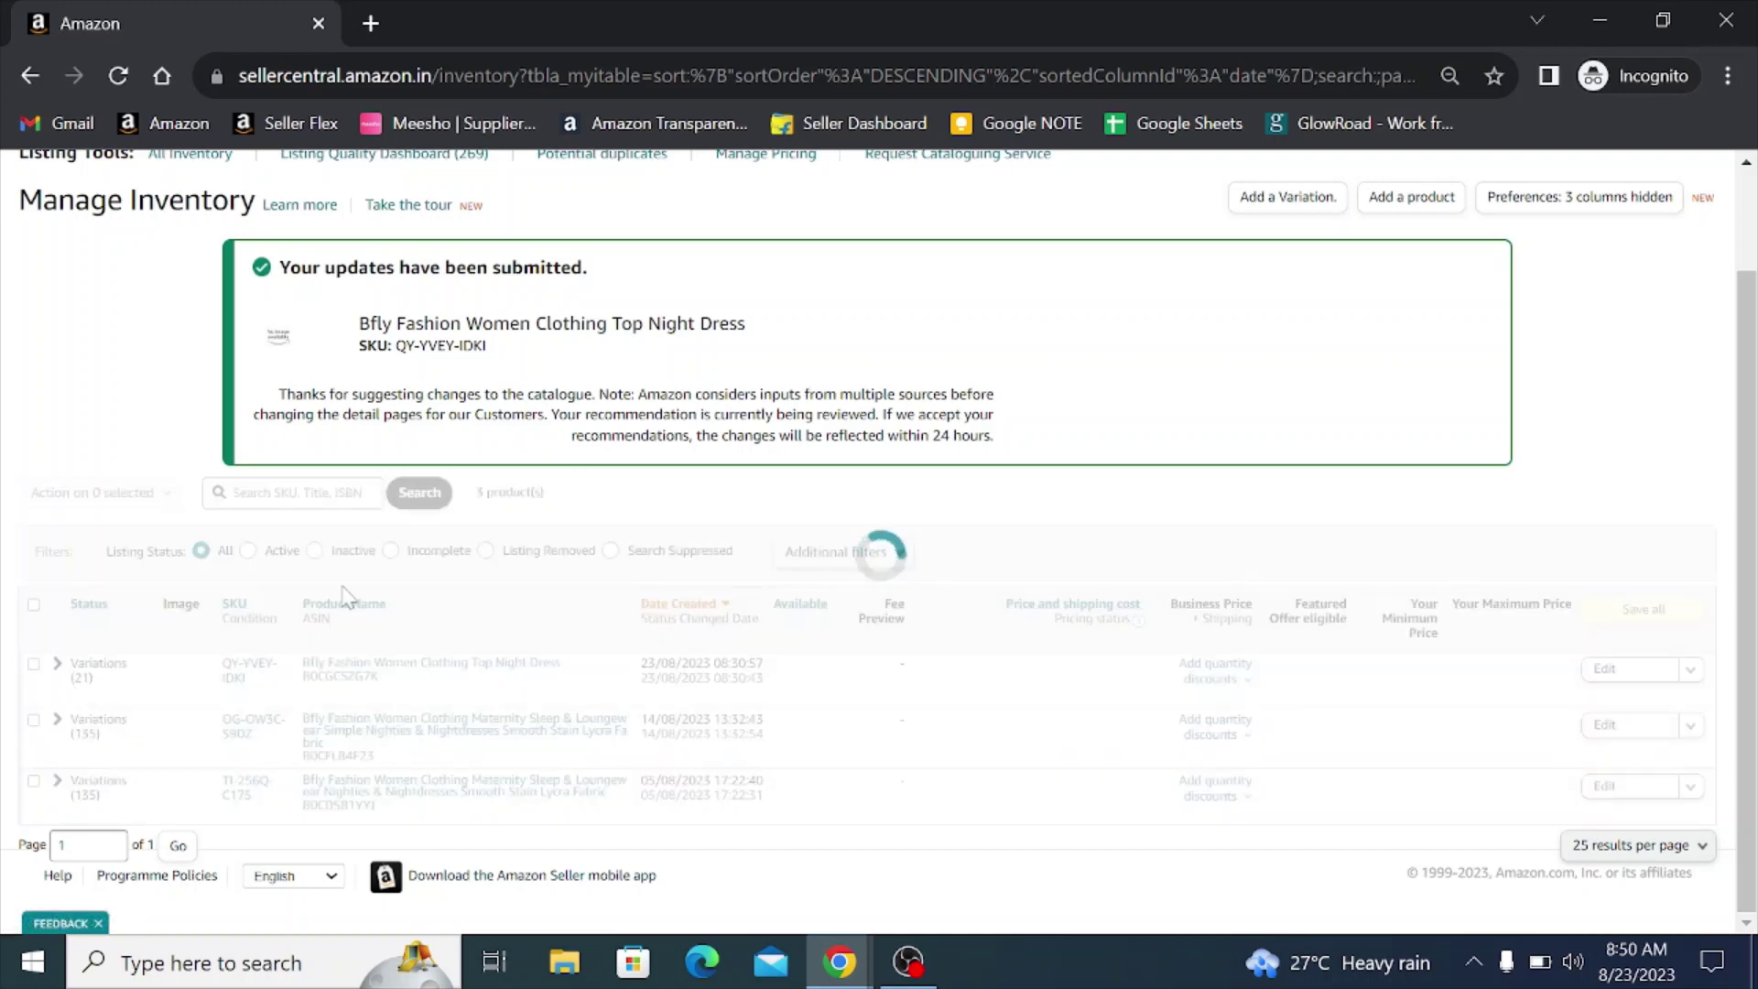
scroll(563, 438, down, 3)
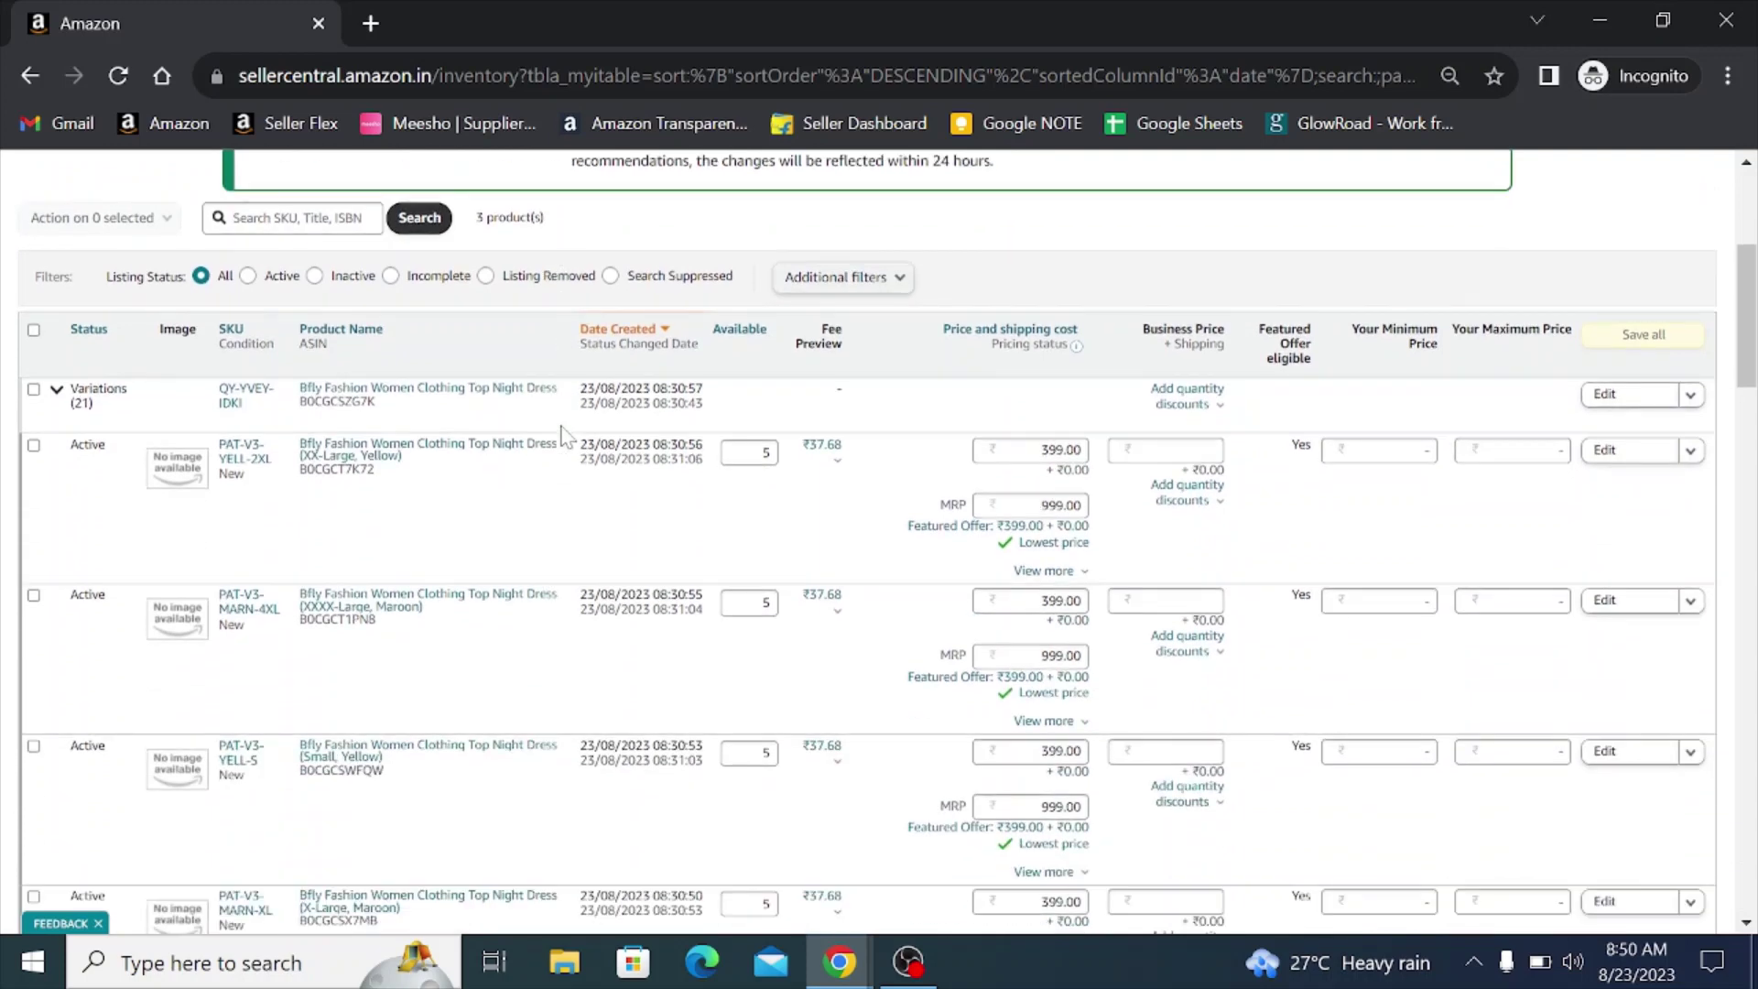
scroll(563, 438, down, 3)
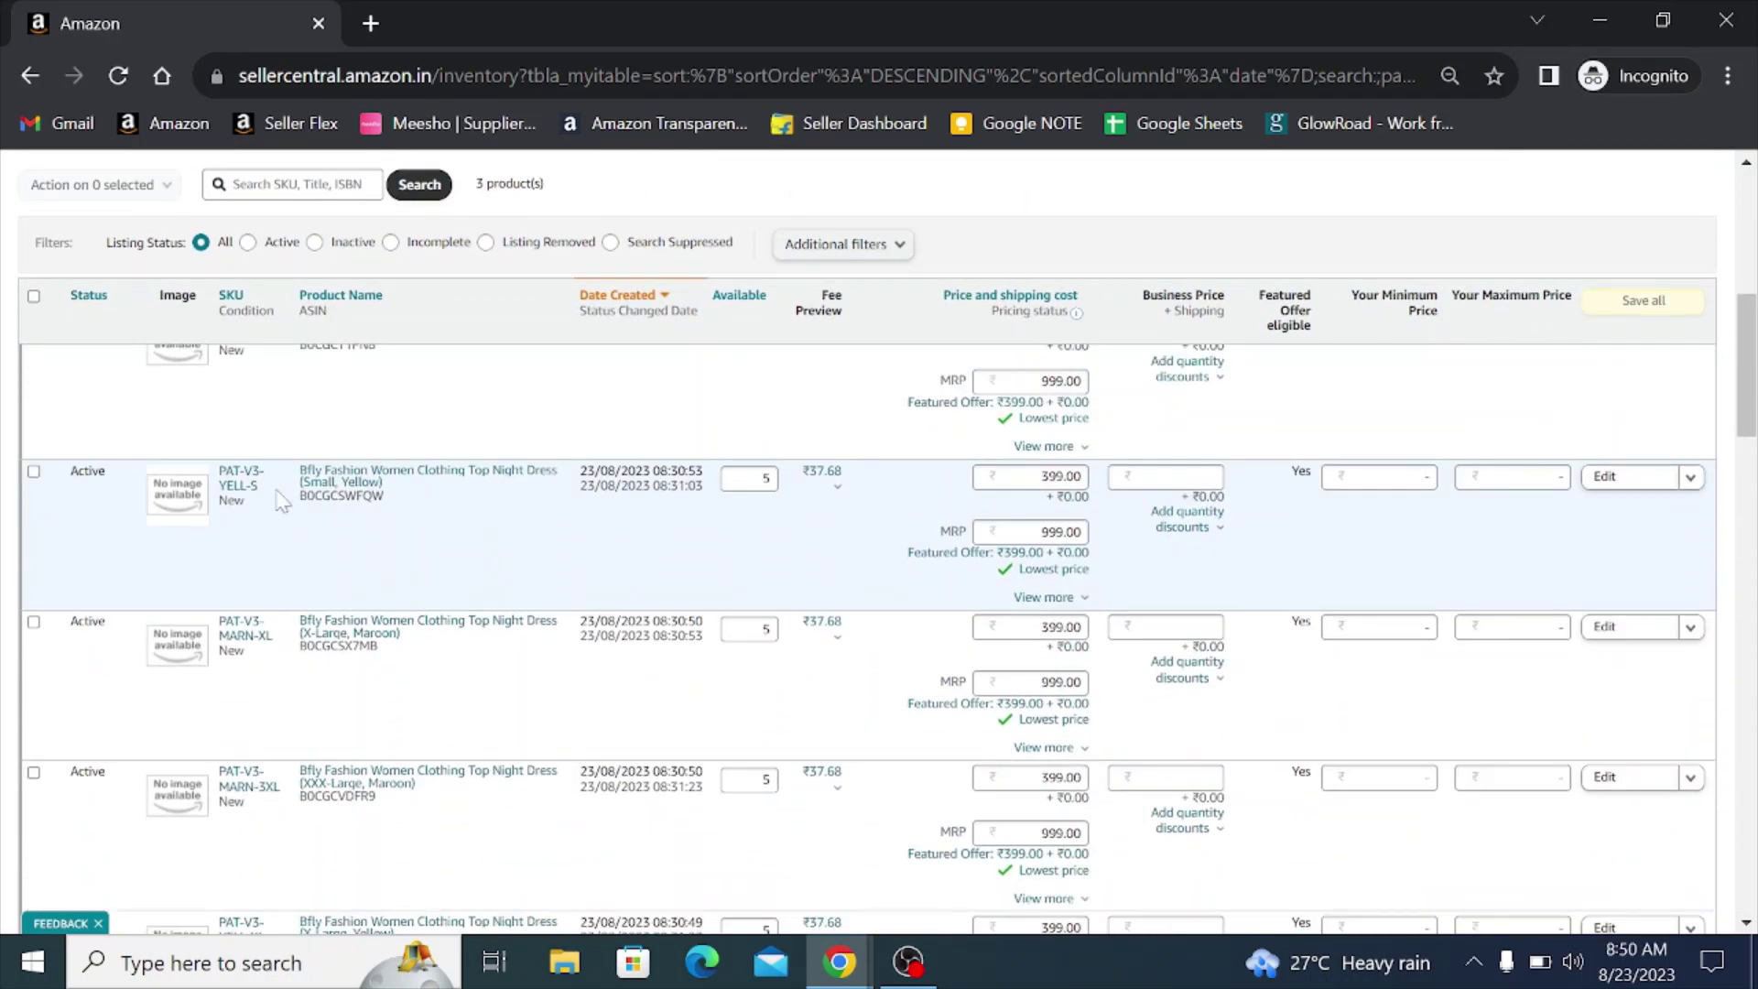
scroll(304, 621, up, 4)
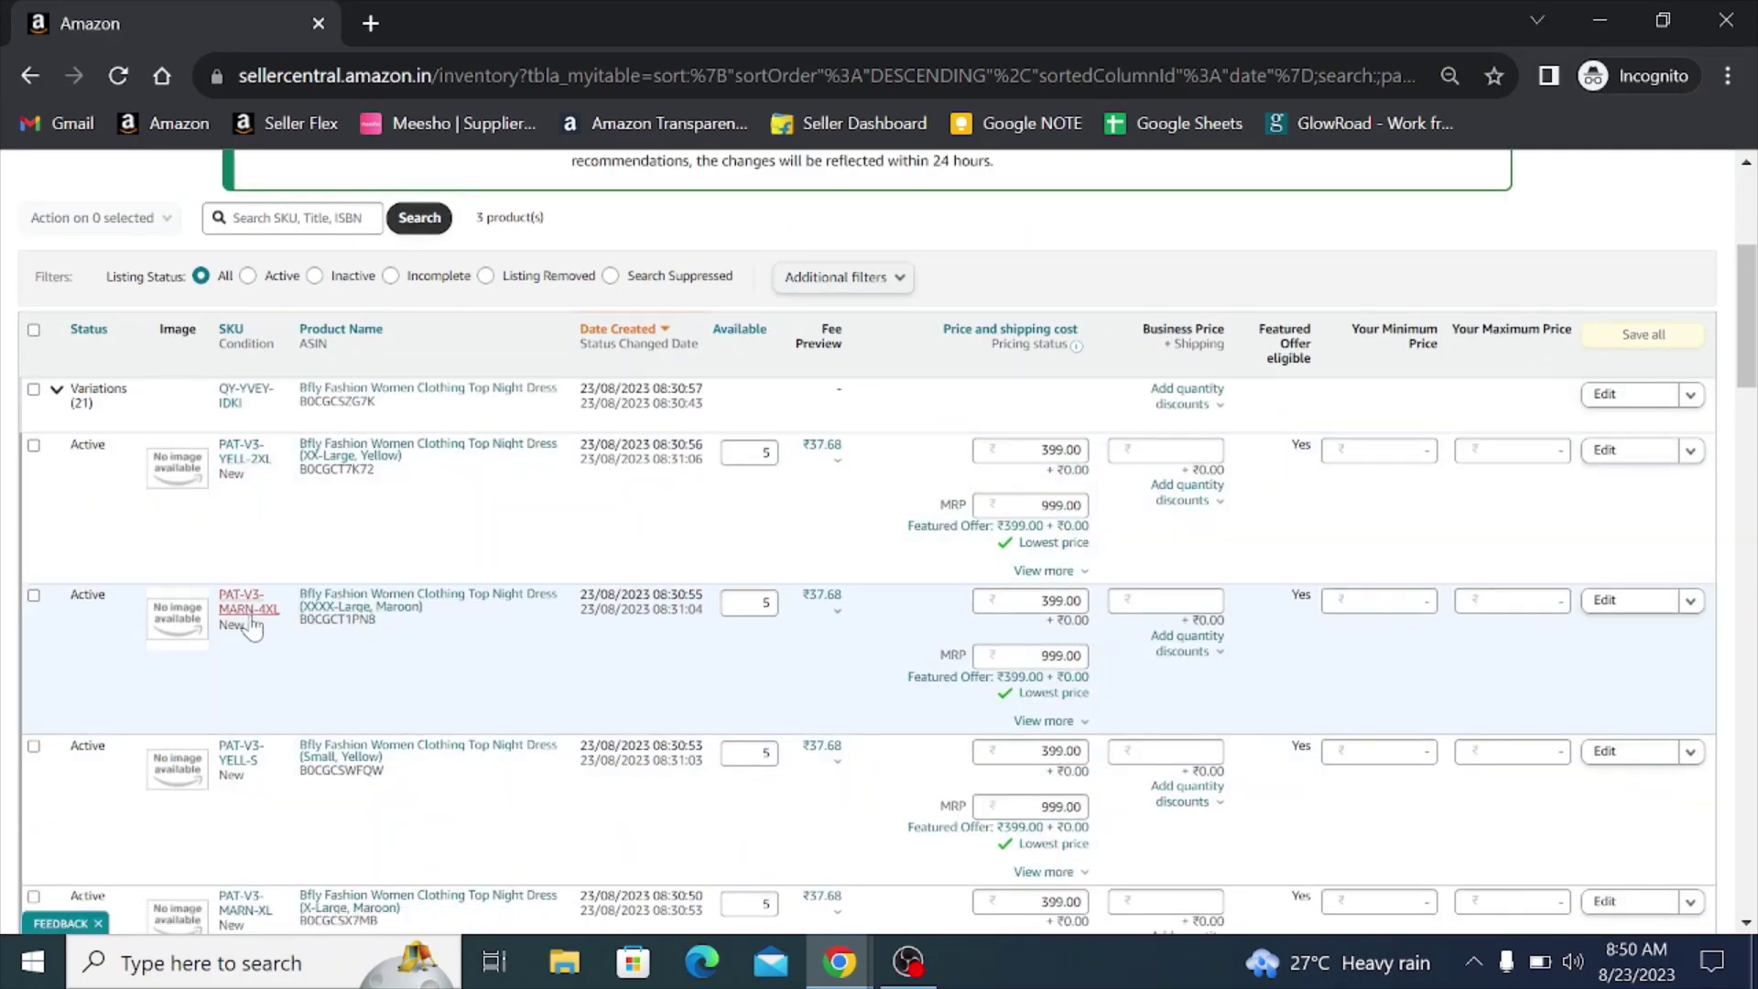
scroll(256, 641, down, 1)
scroll(254, 708, down, 5)
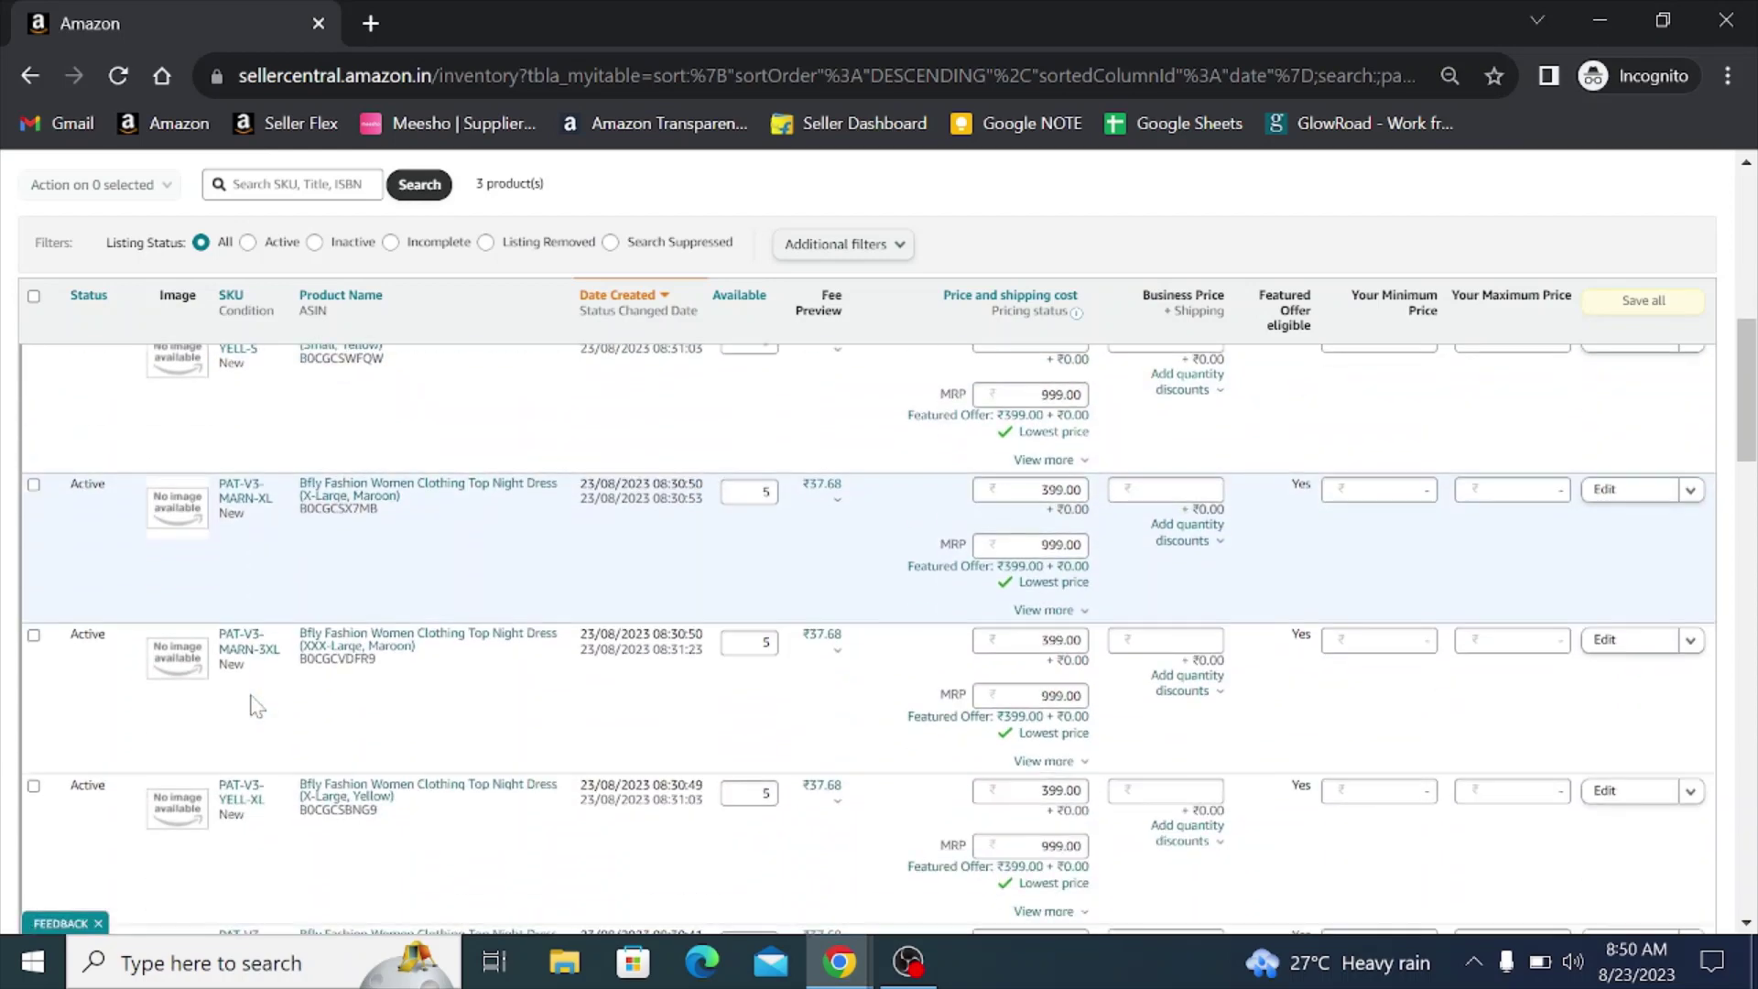
scroll(253, 708, down, 3)
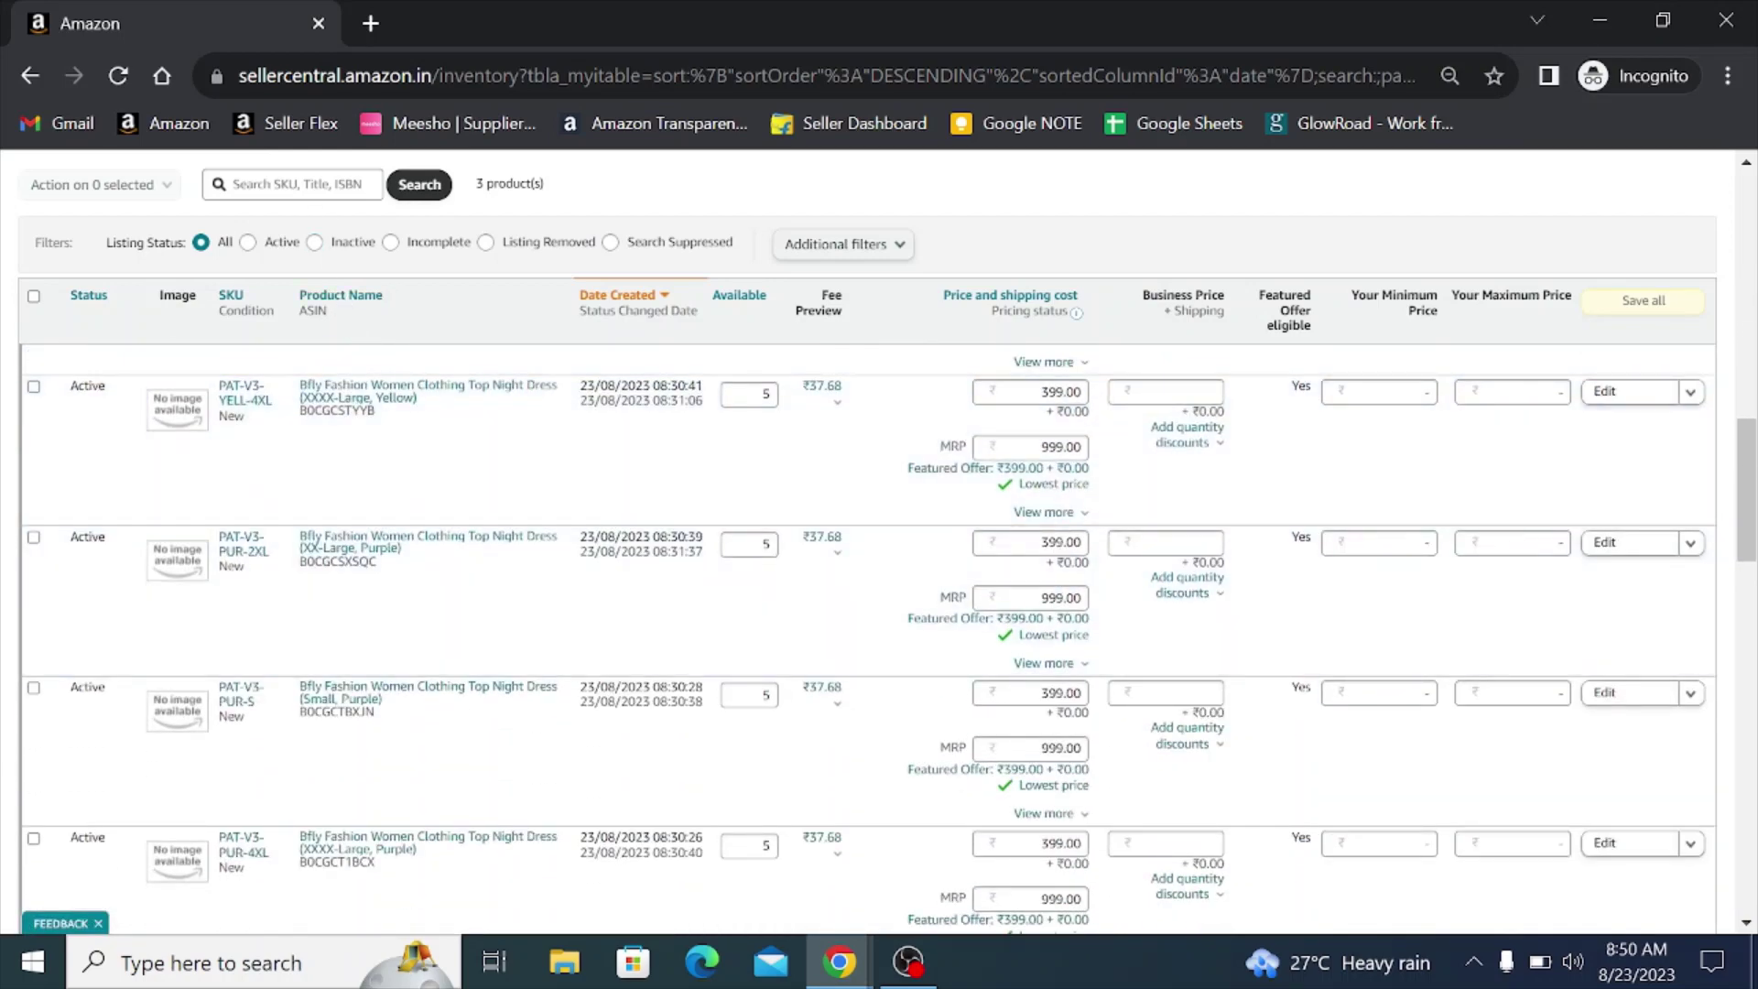
click(302, 184)
text([ur)
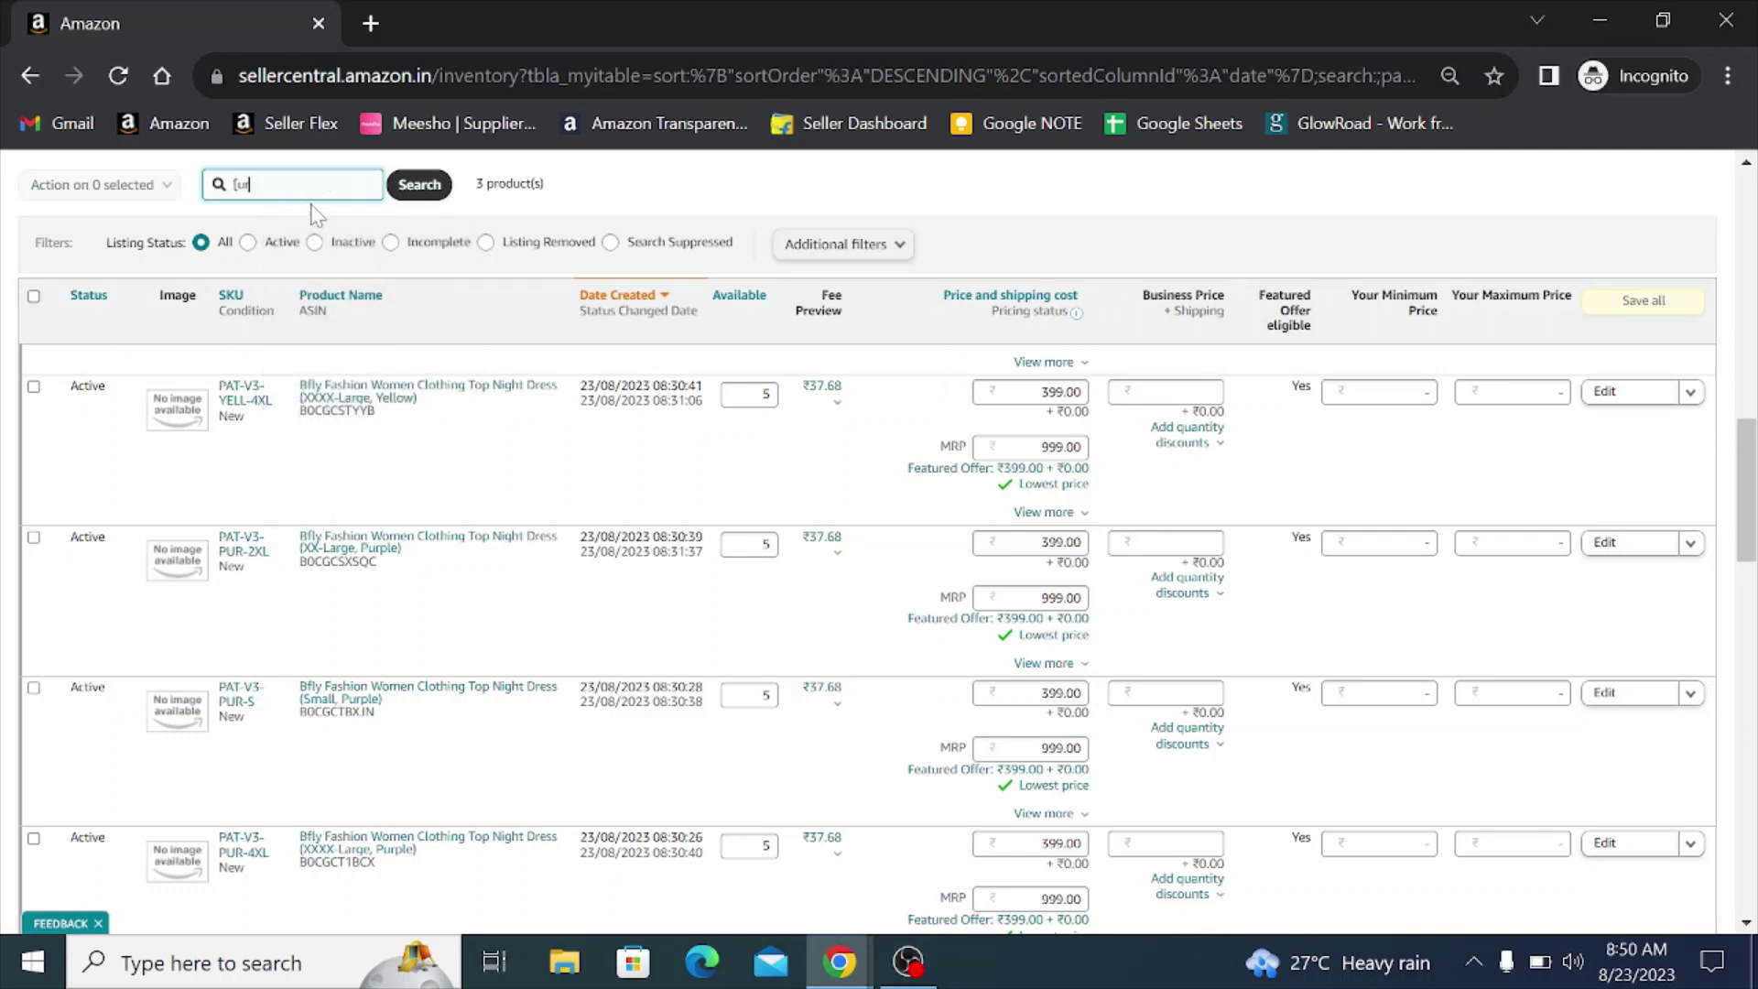
key(BackSpace)
key(BackSpace)
key(BackSpace)
text(purple)
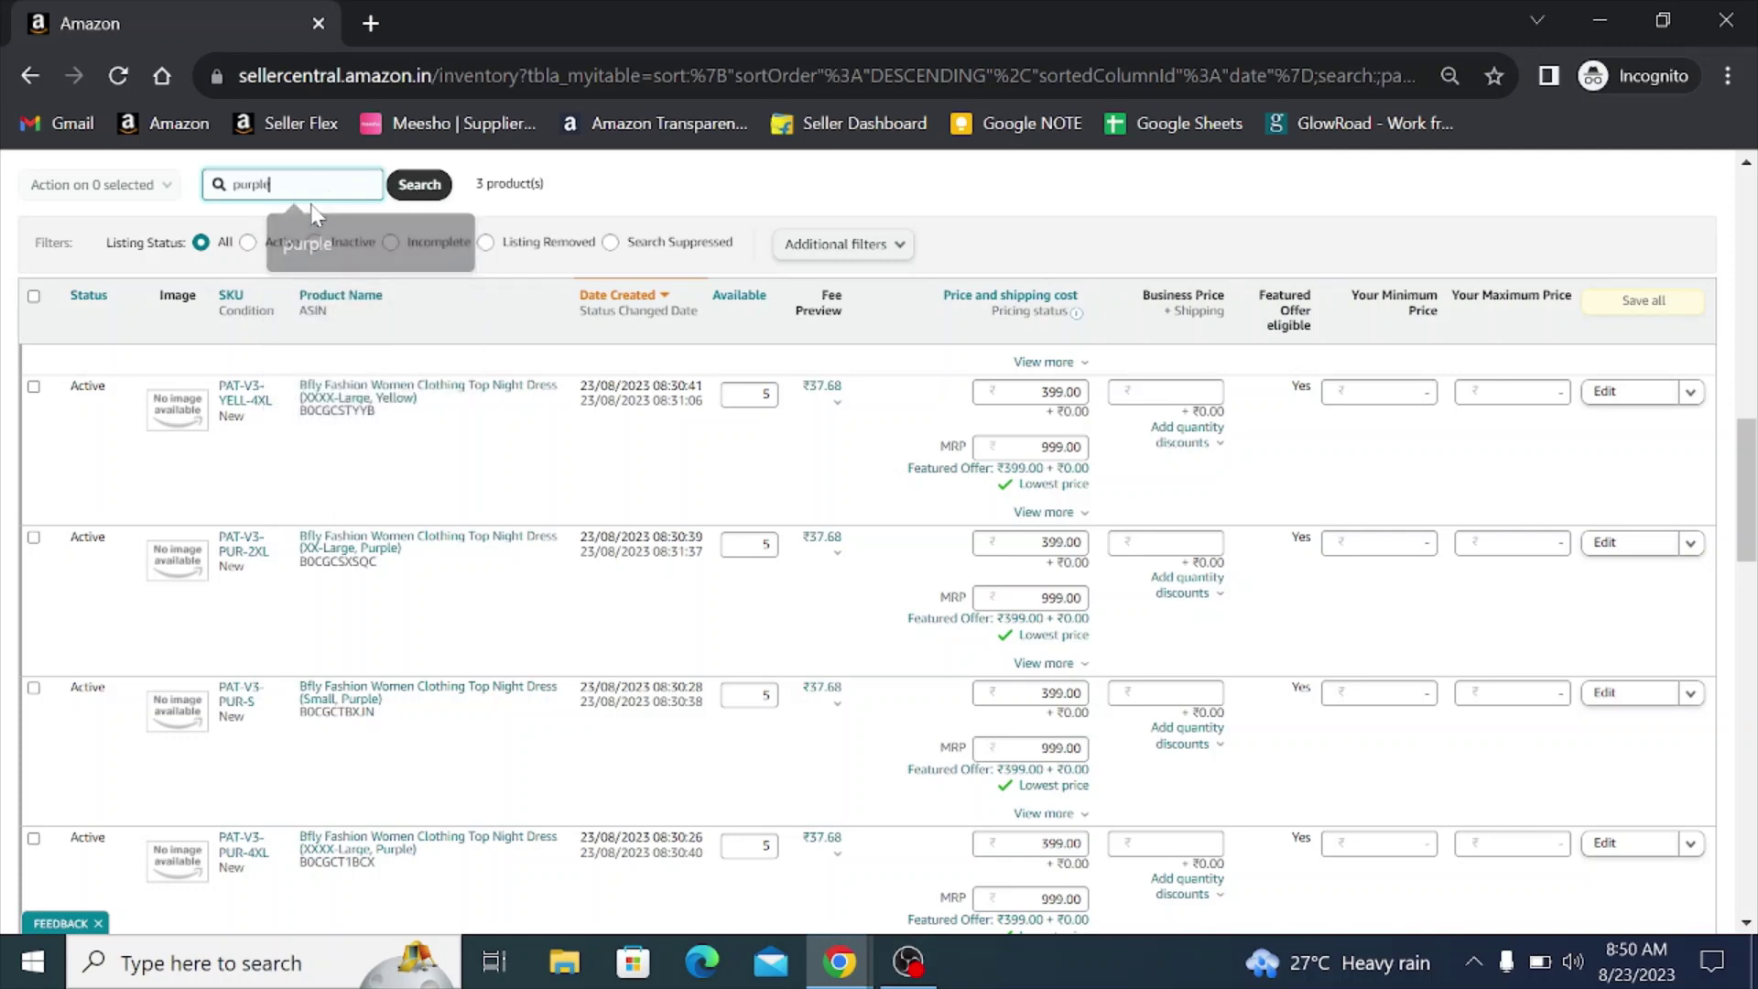
click(419, 184)
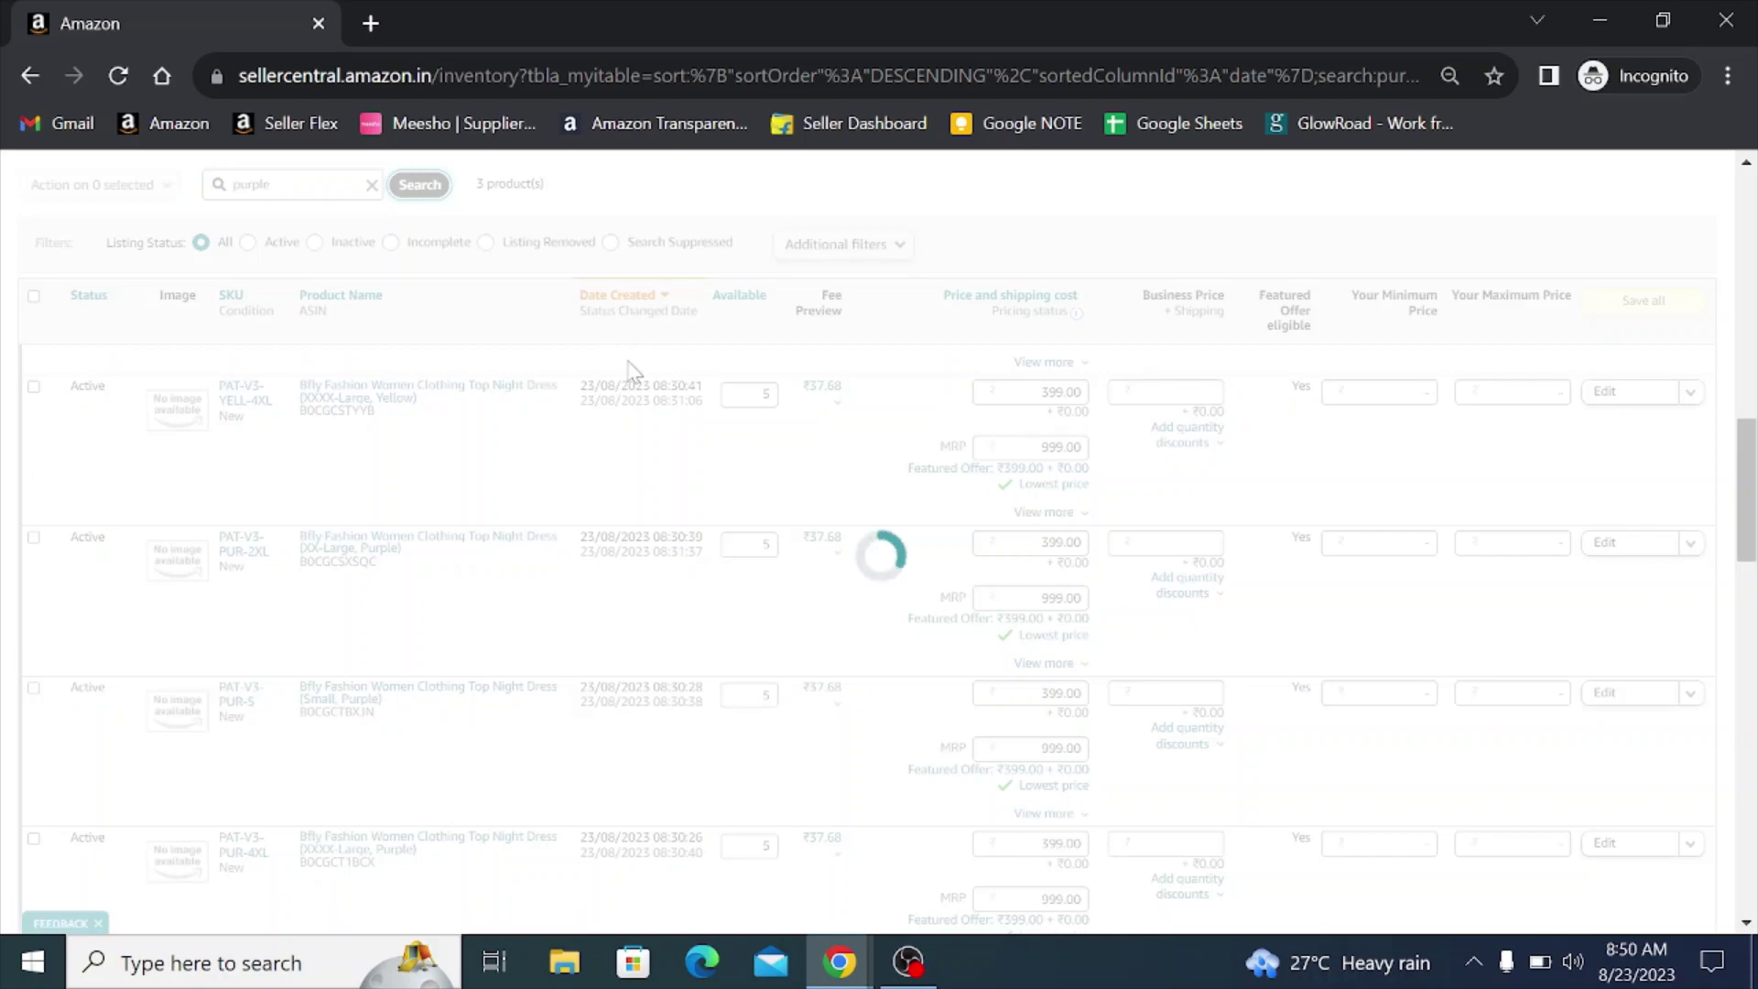
scroll(590, 403, down, 15)
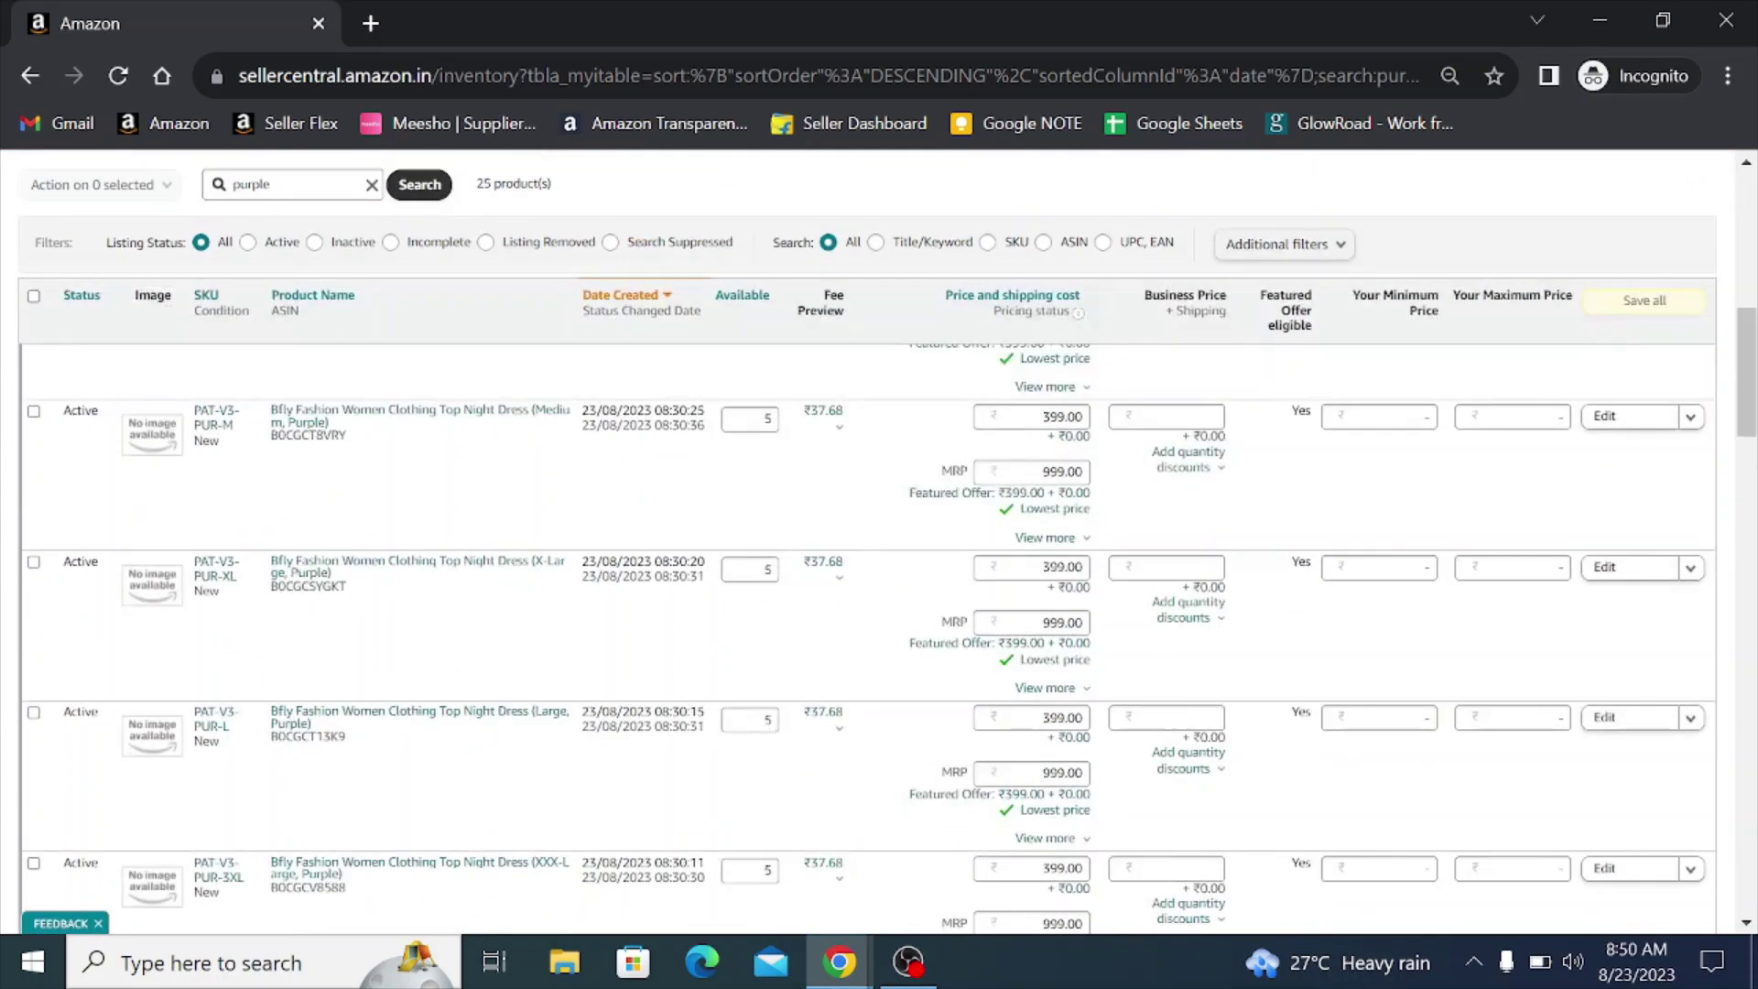
scroll(590, 402, down, 2)
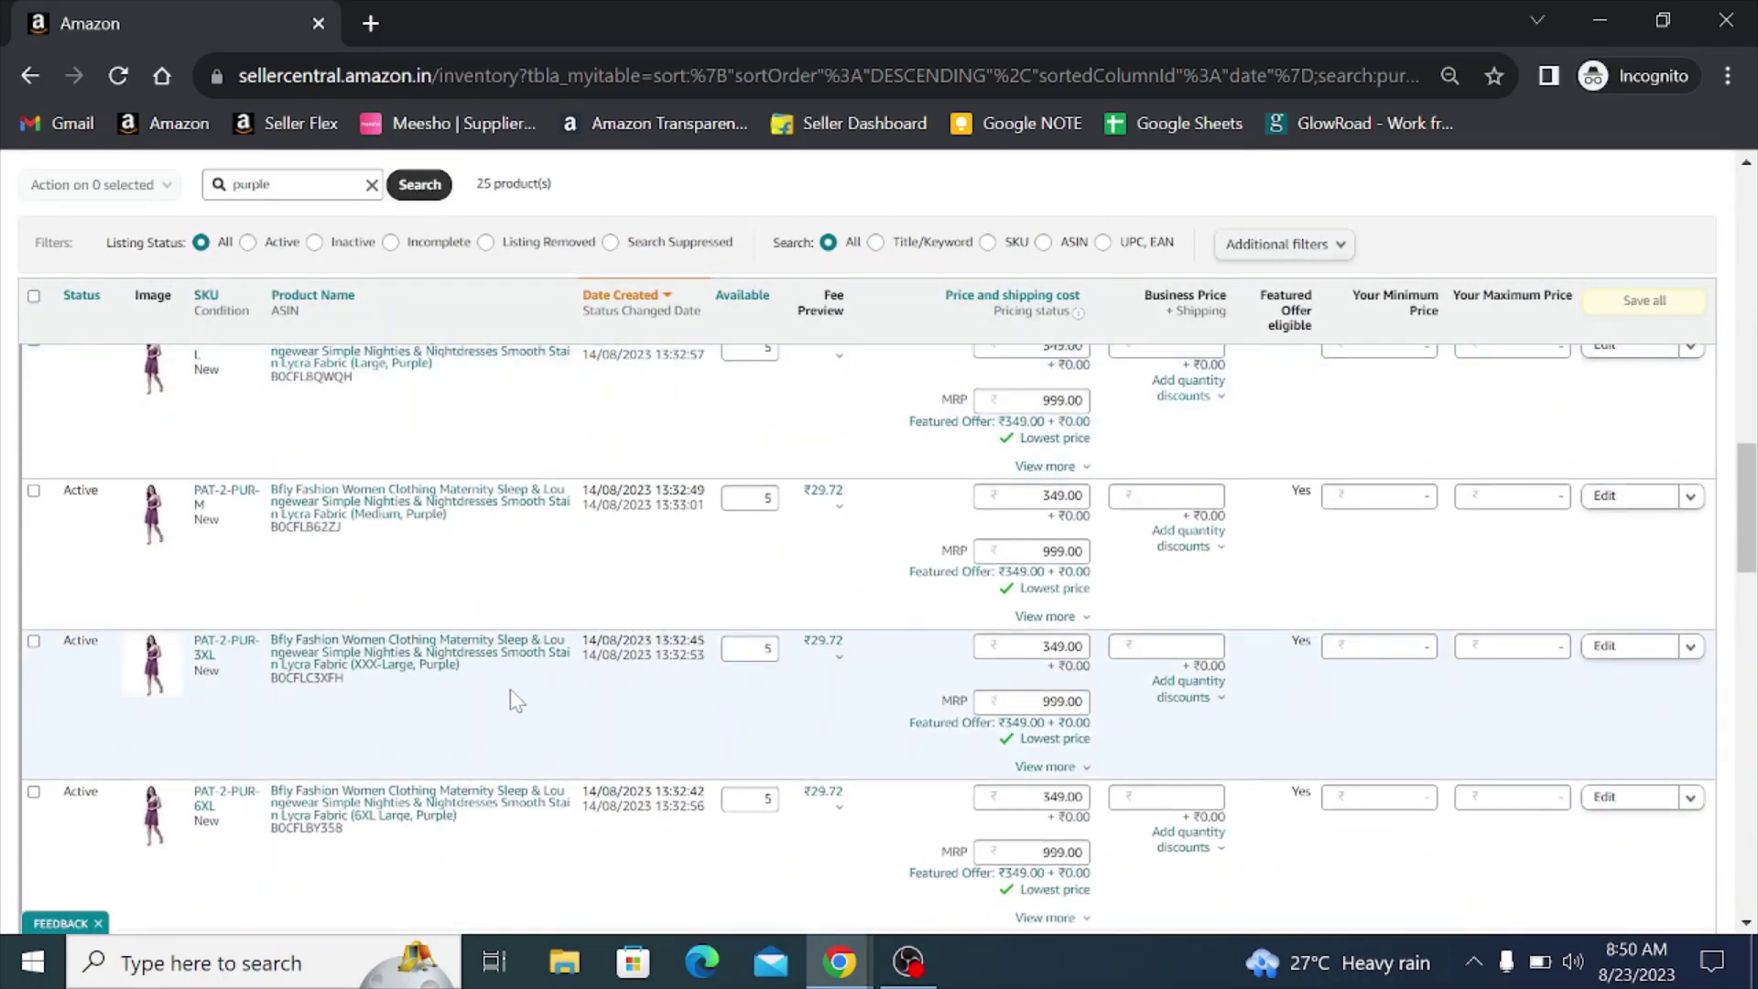
scroll(506, 648, up, 4)
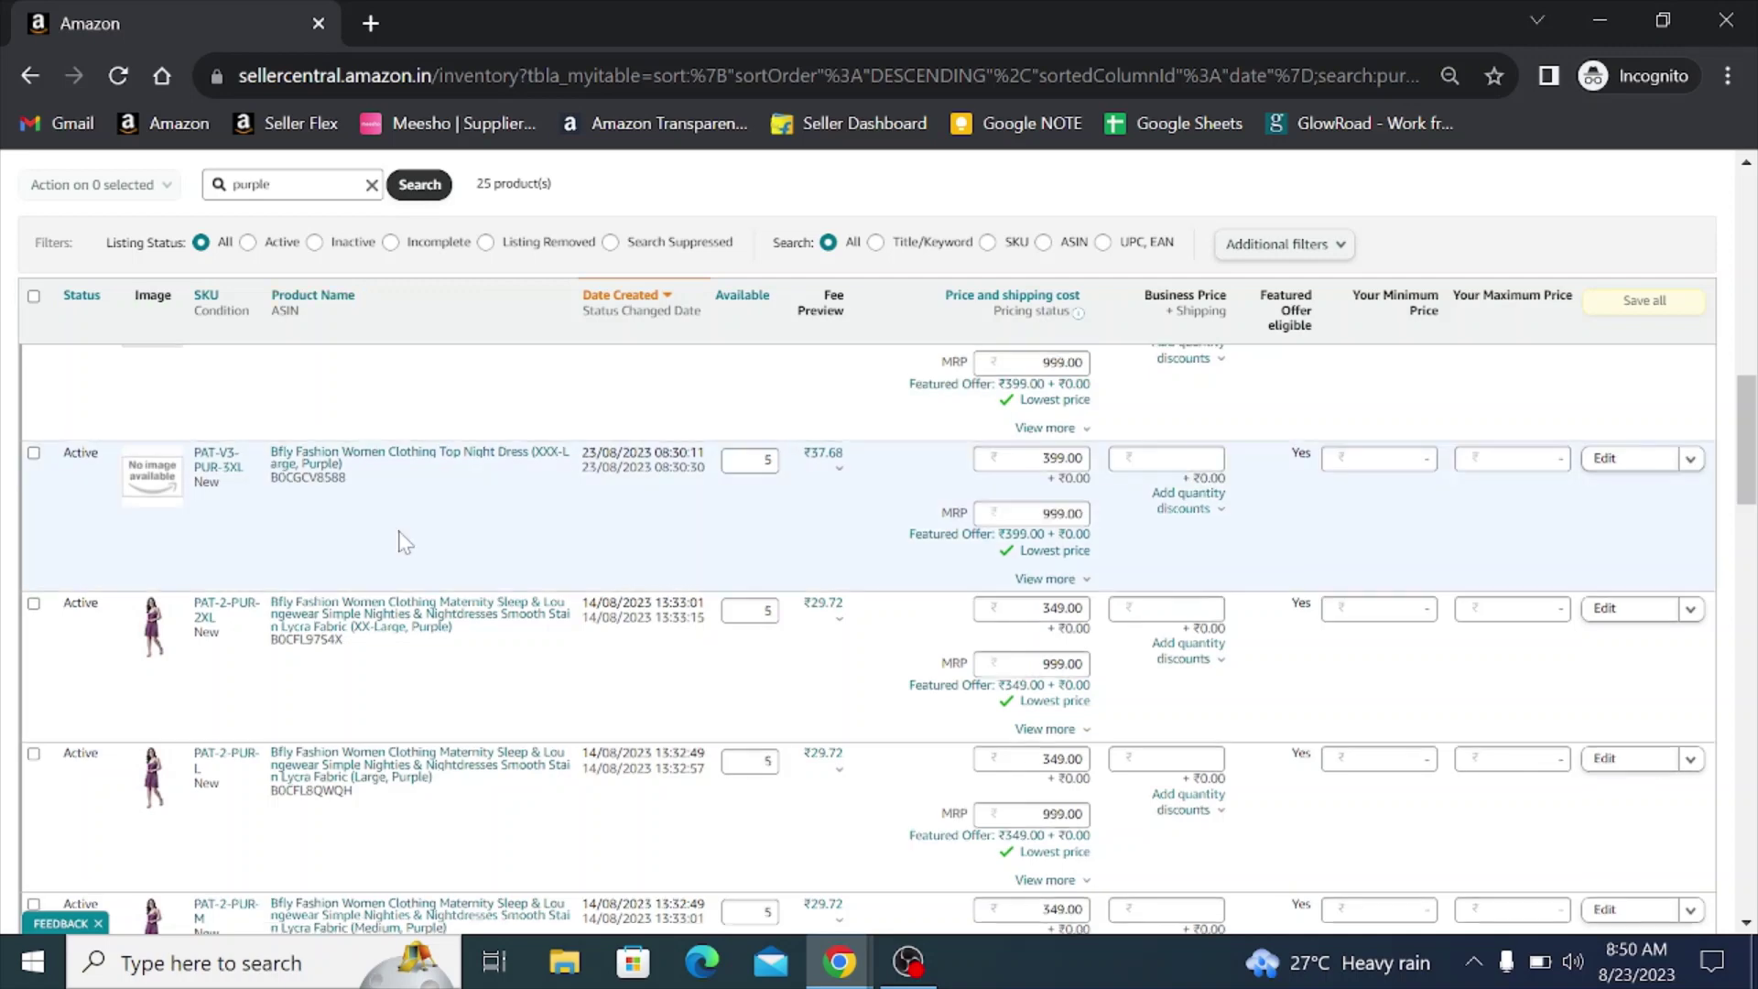
scroll(398, 540, up, 8)
scroll(426, 639, up, 2)
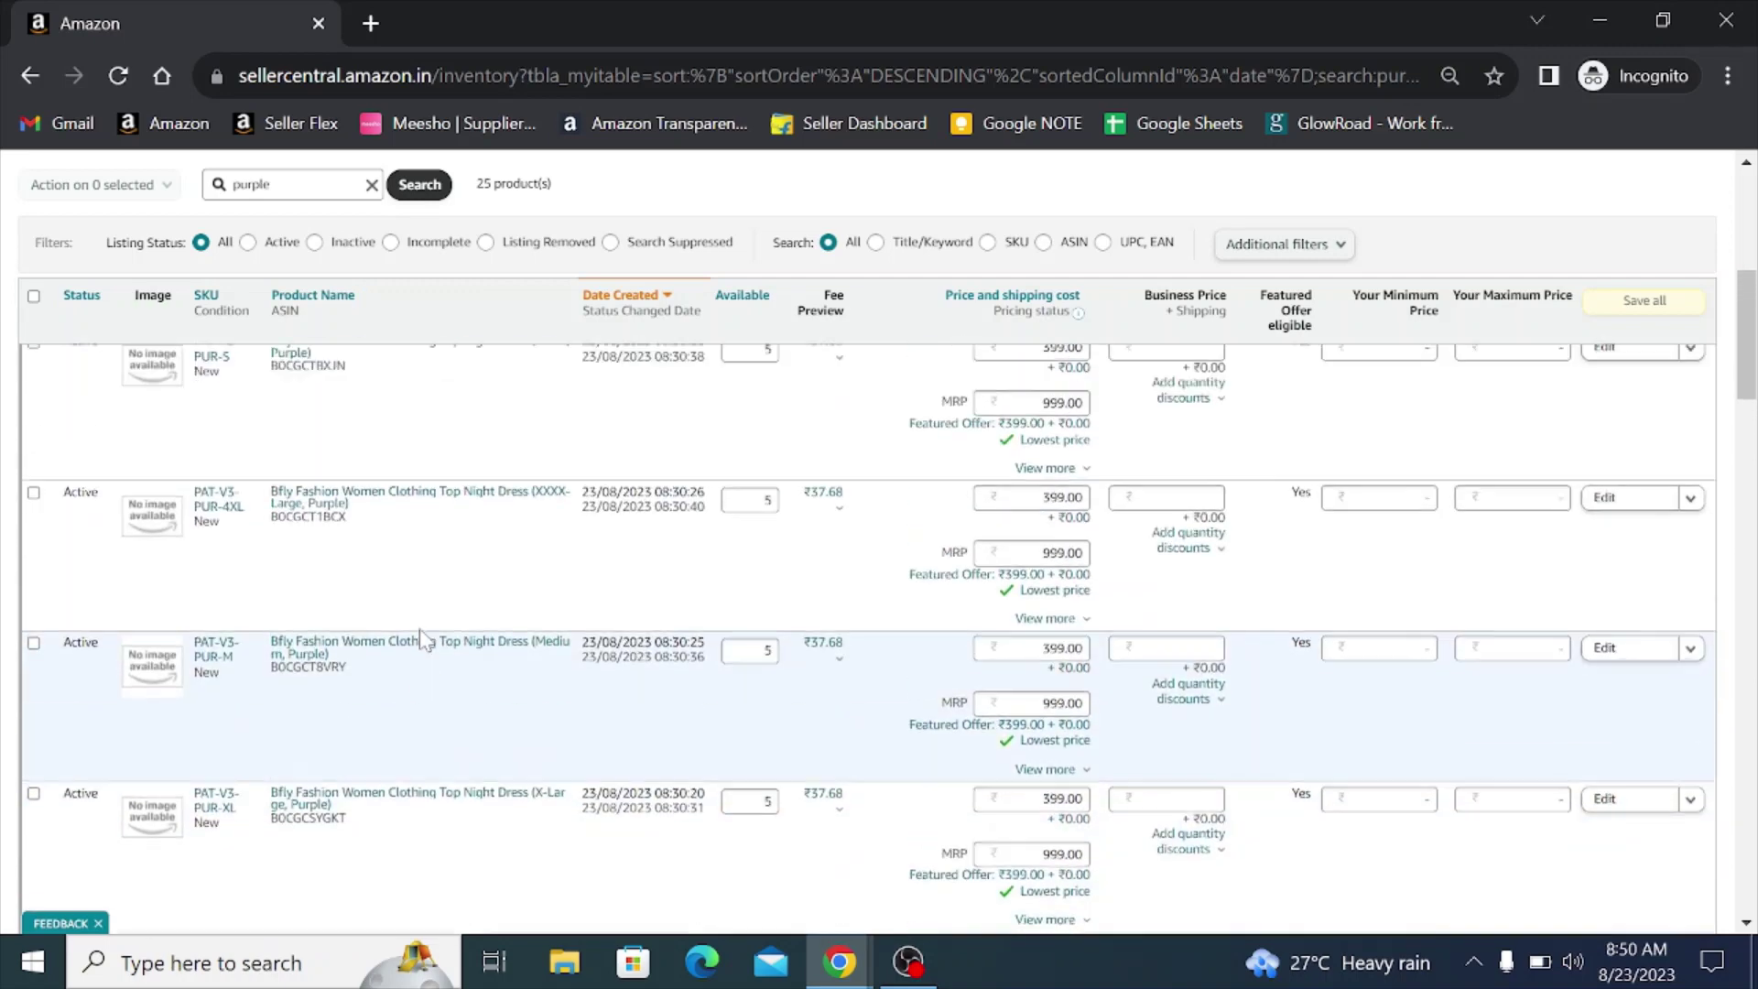
scroll(262, 608, up, 3)
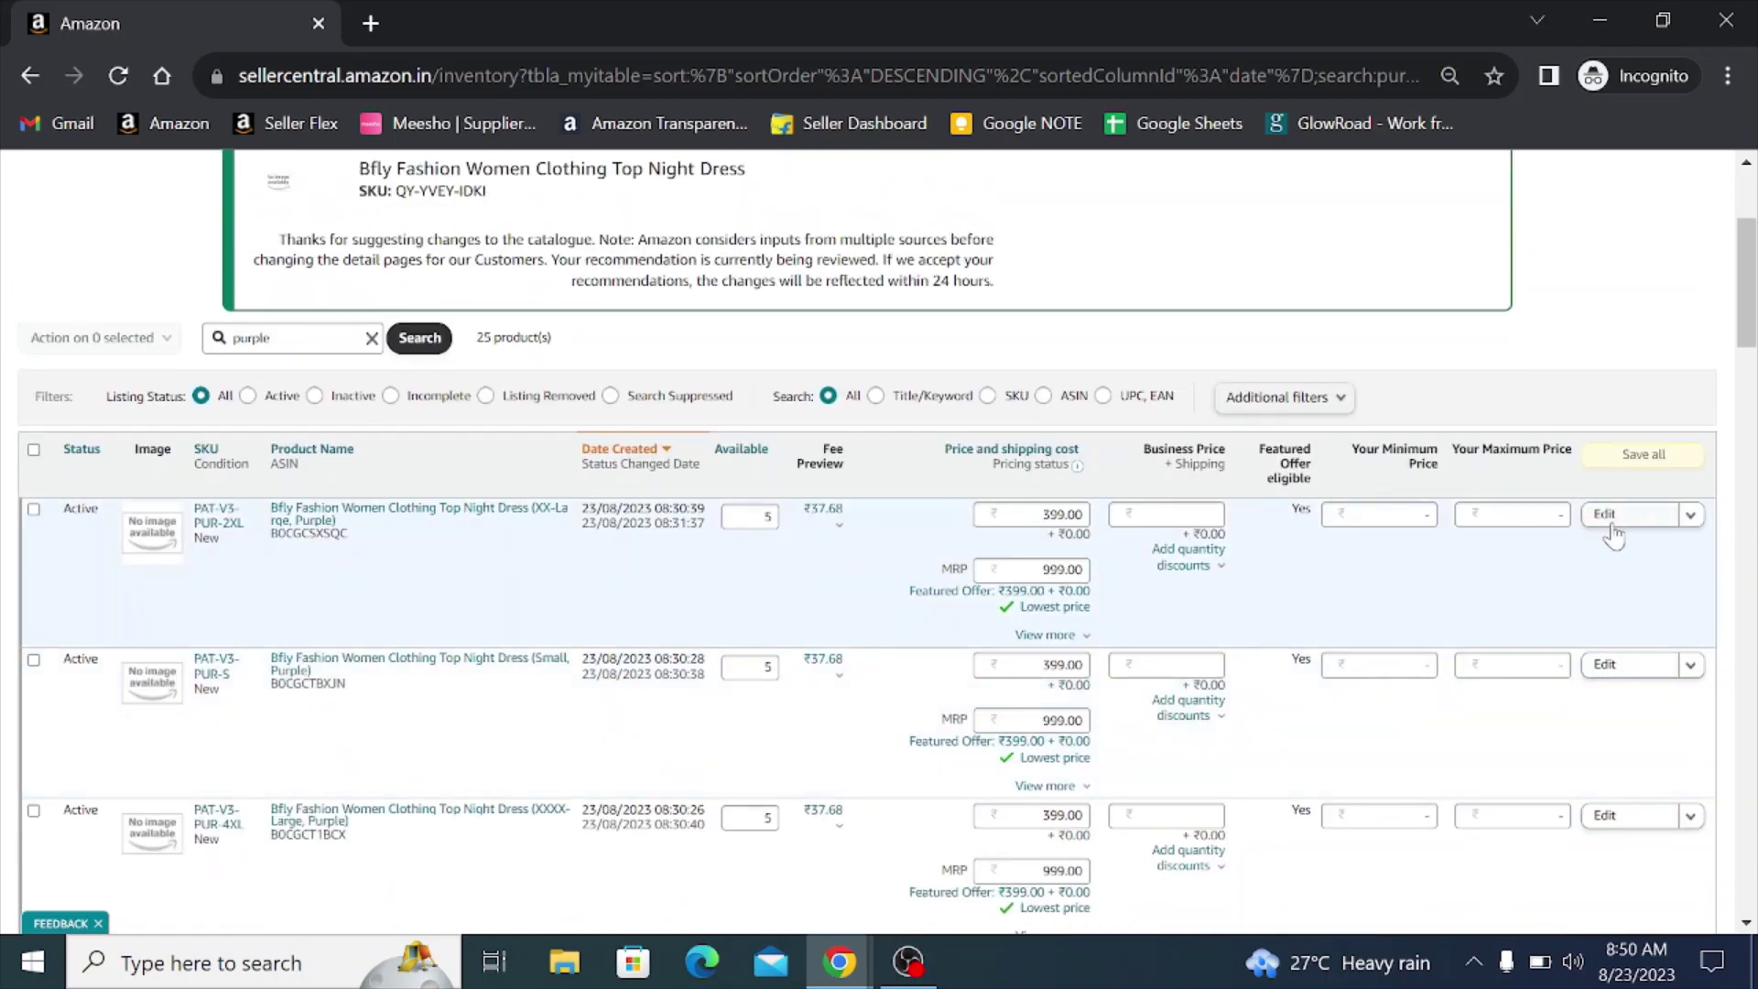
click(1611, 529)
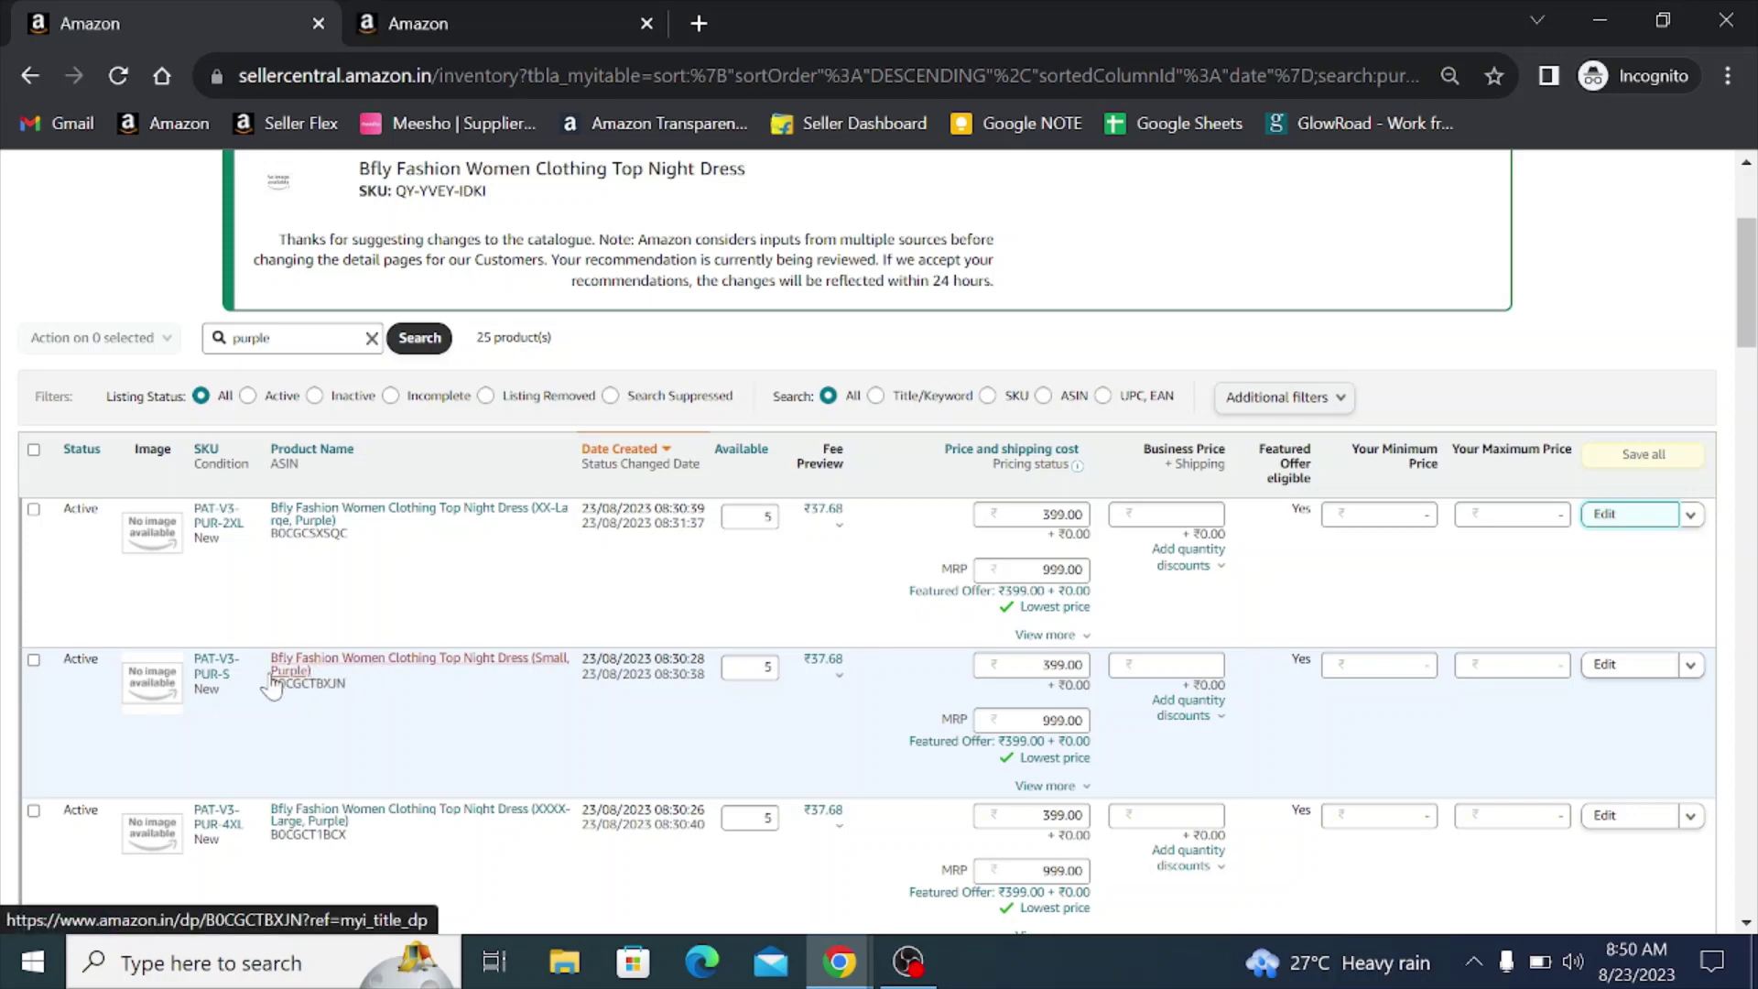
click(1611, 666)
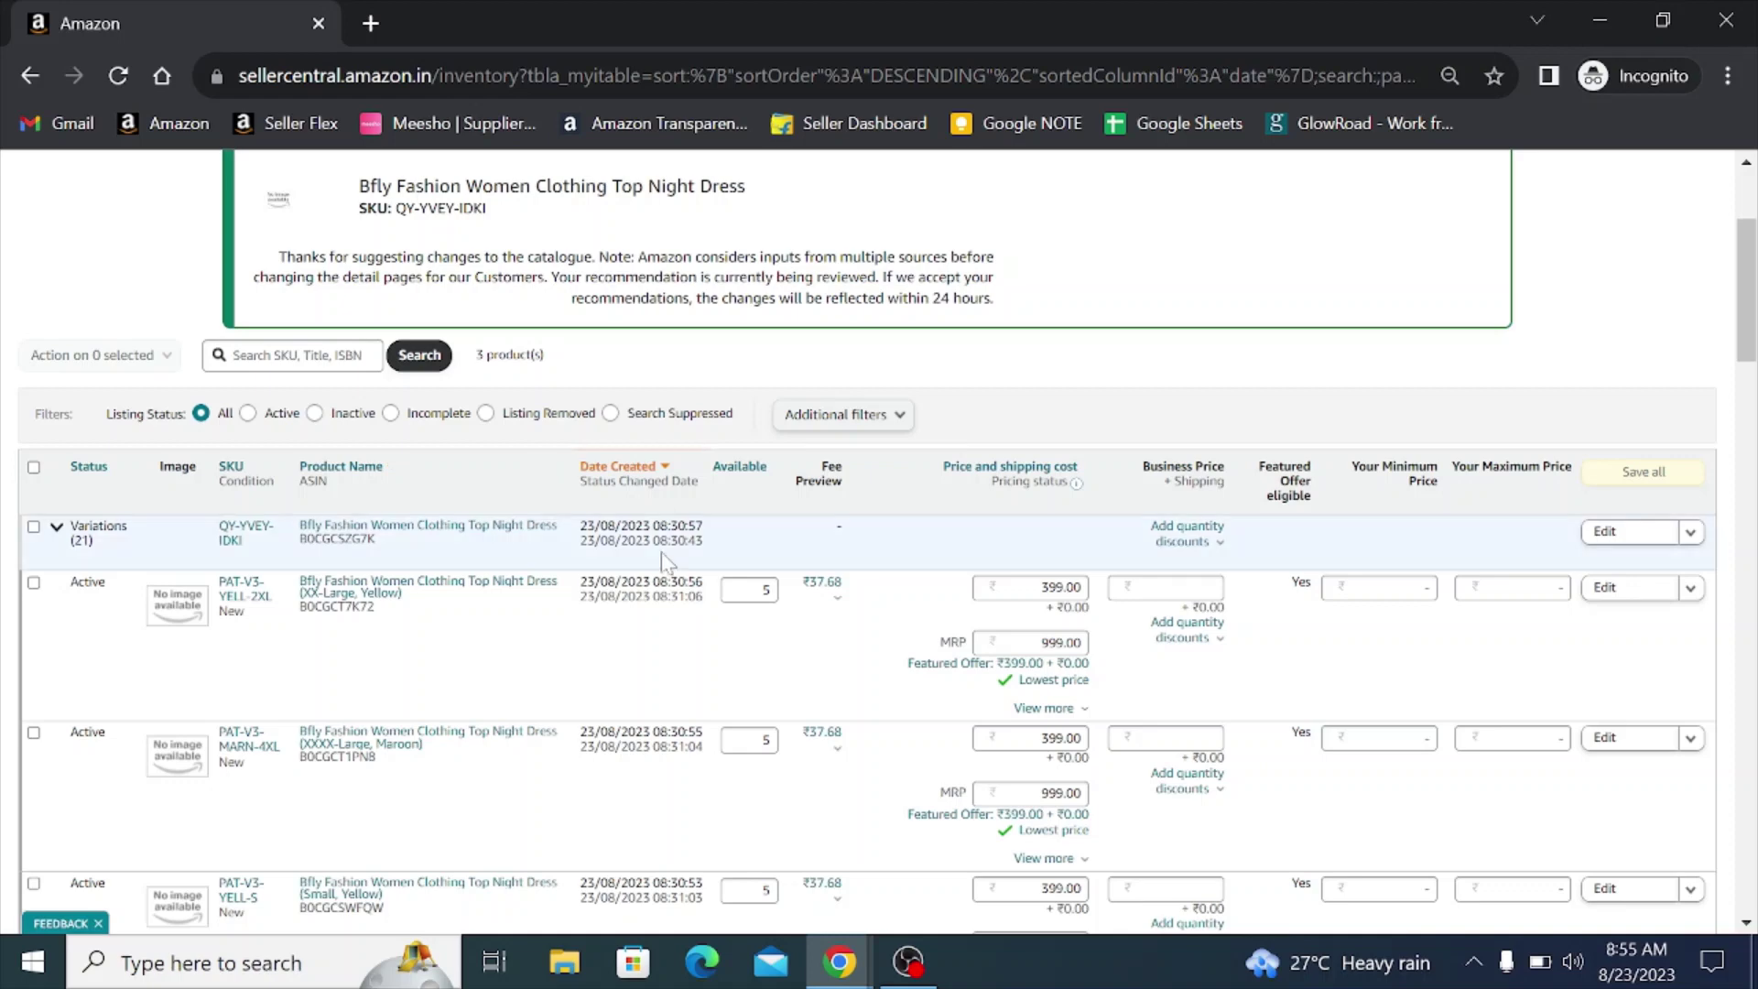
scroll(377, 604, down, 1)
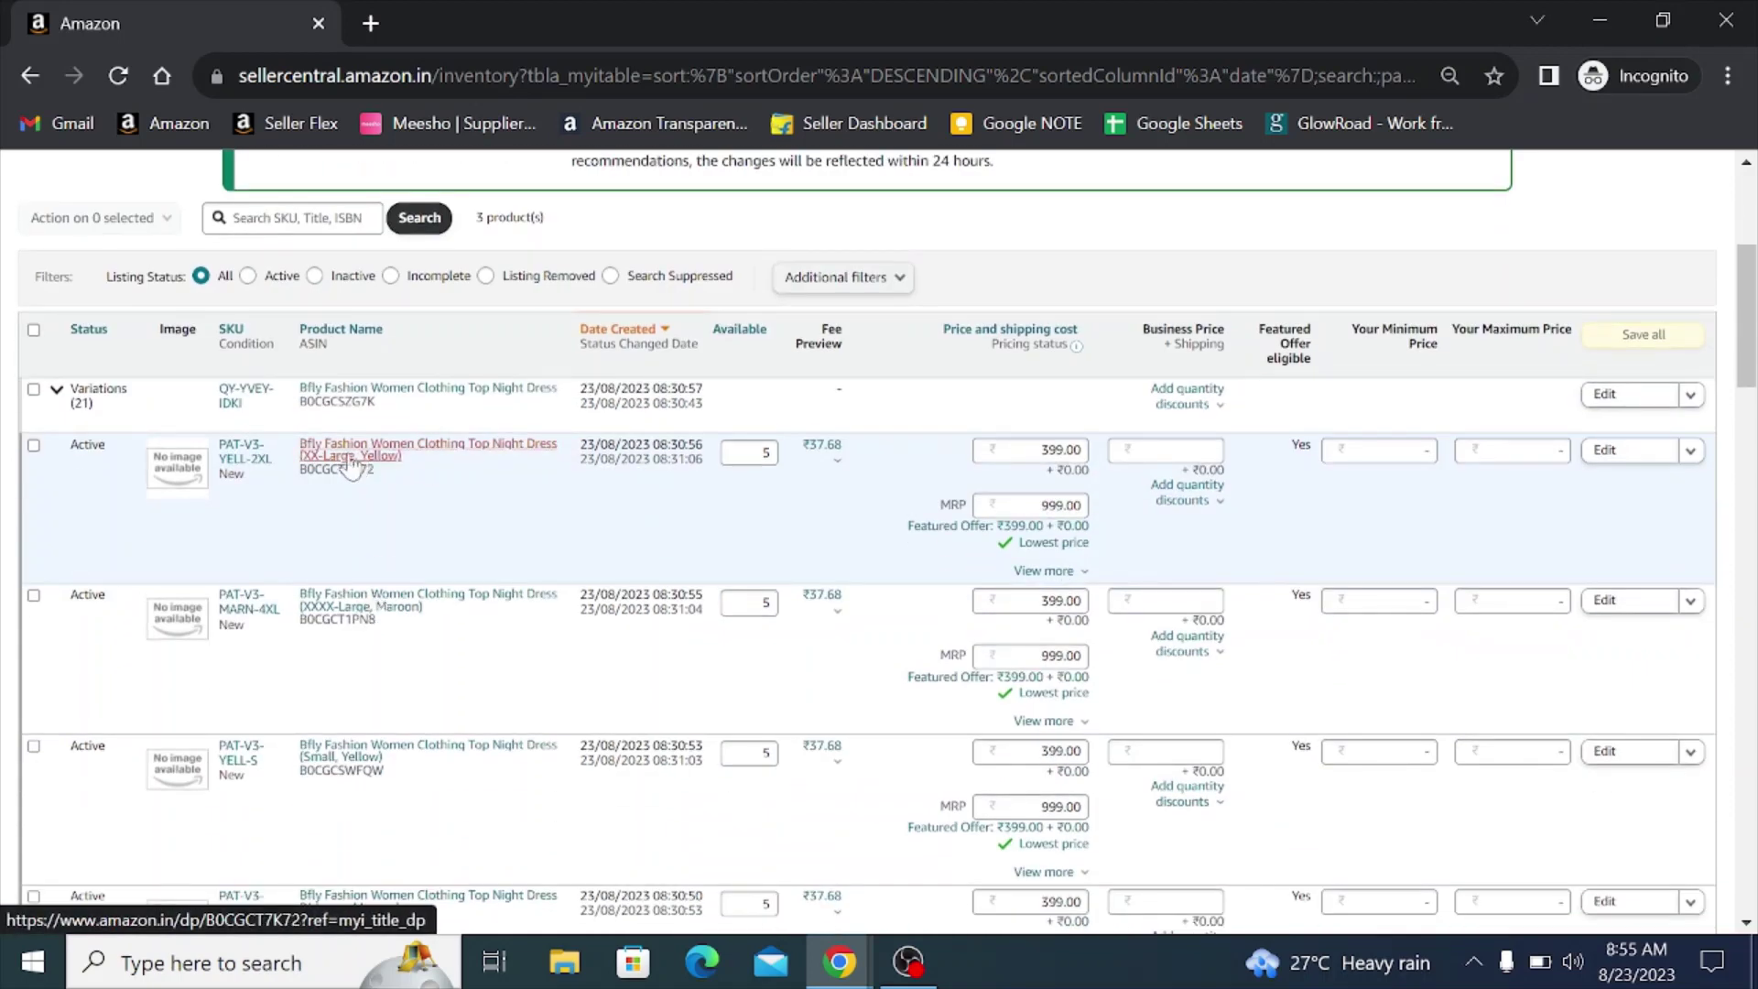
scroll(475, 467, down, 2)
scroll(475, 467, down, 2)
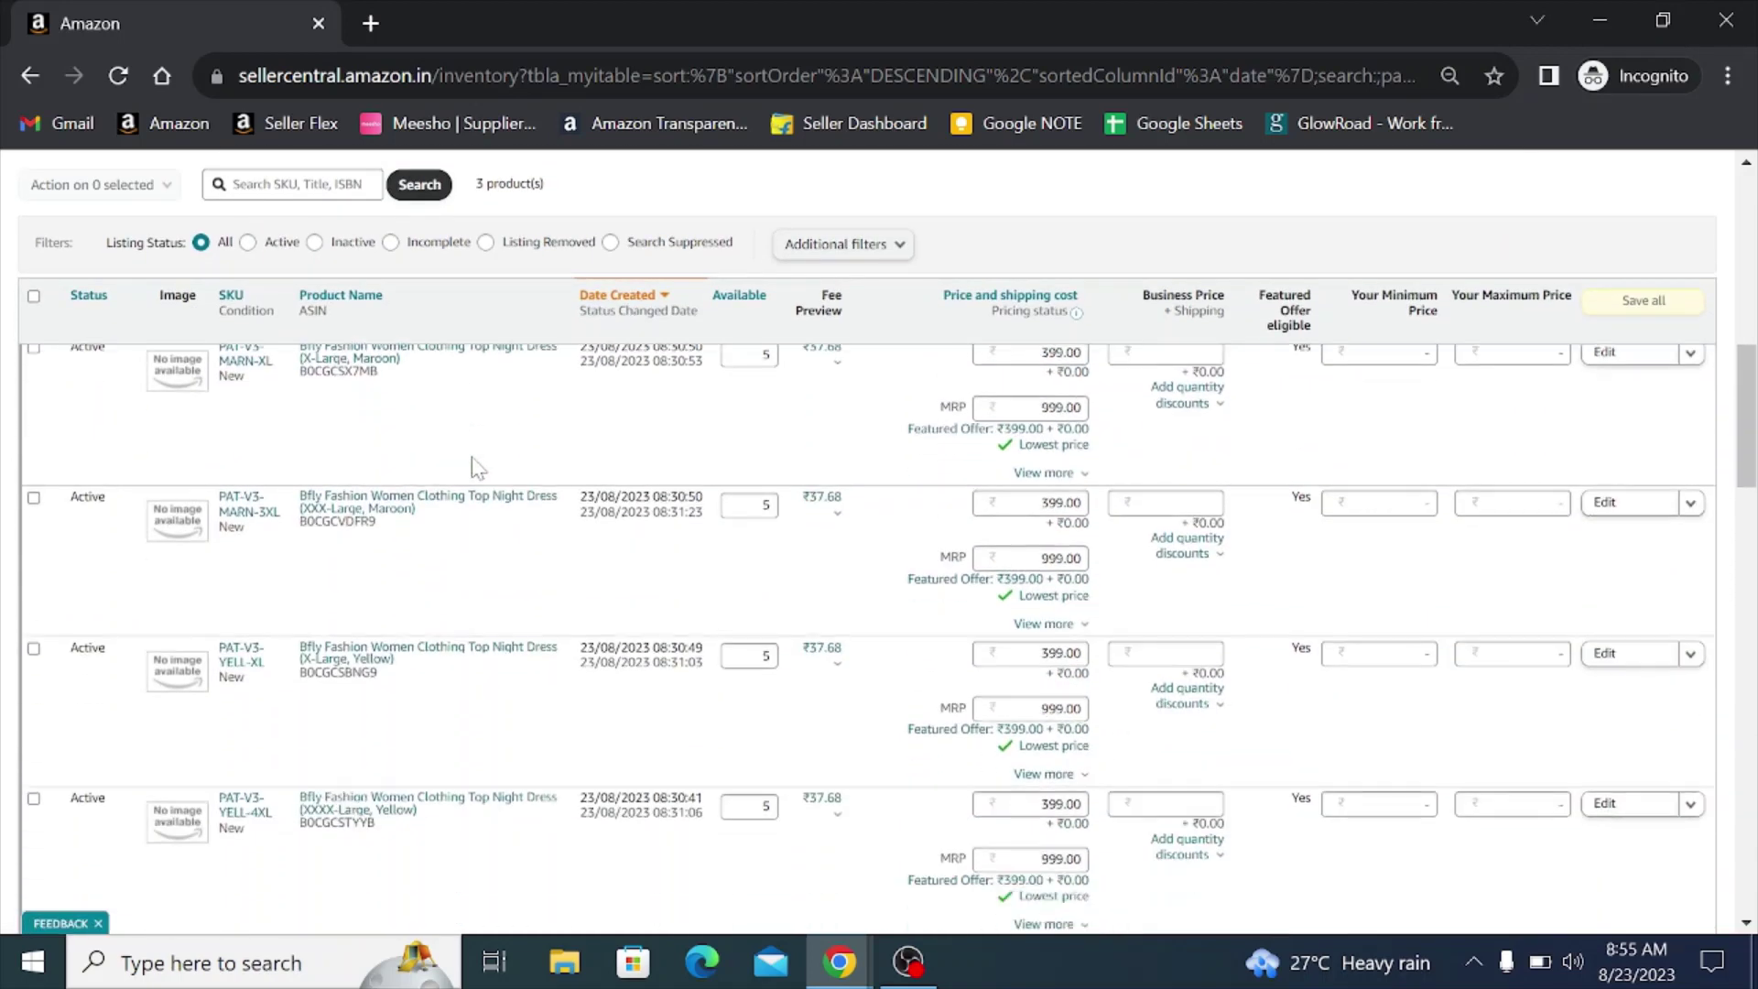
scroll(475, 467, down, 7)
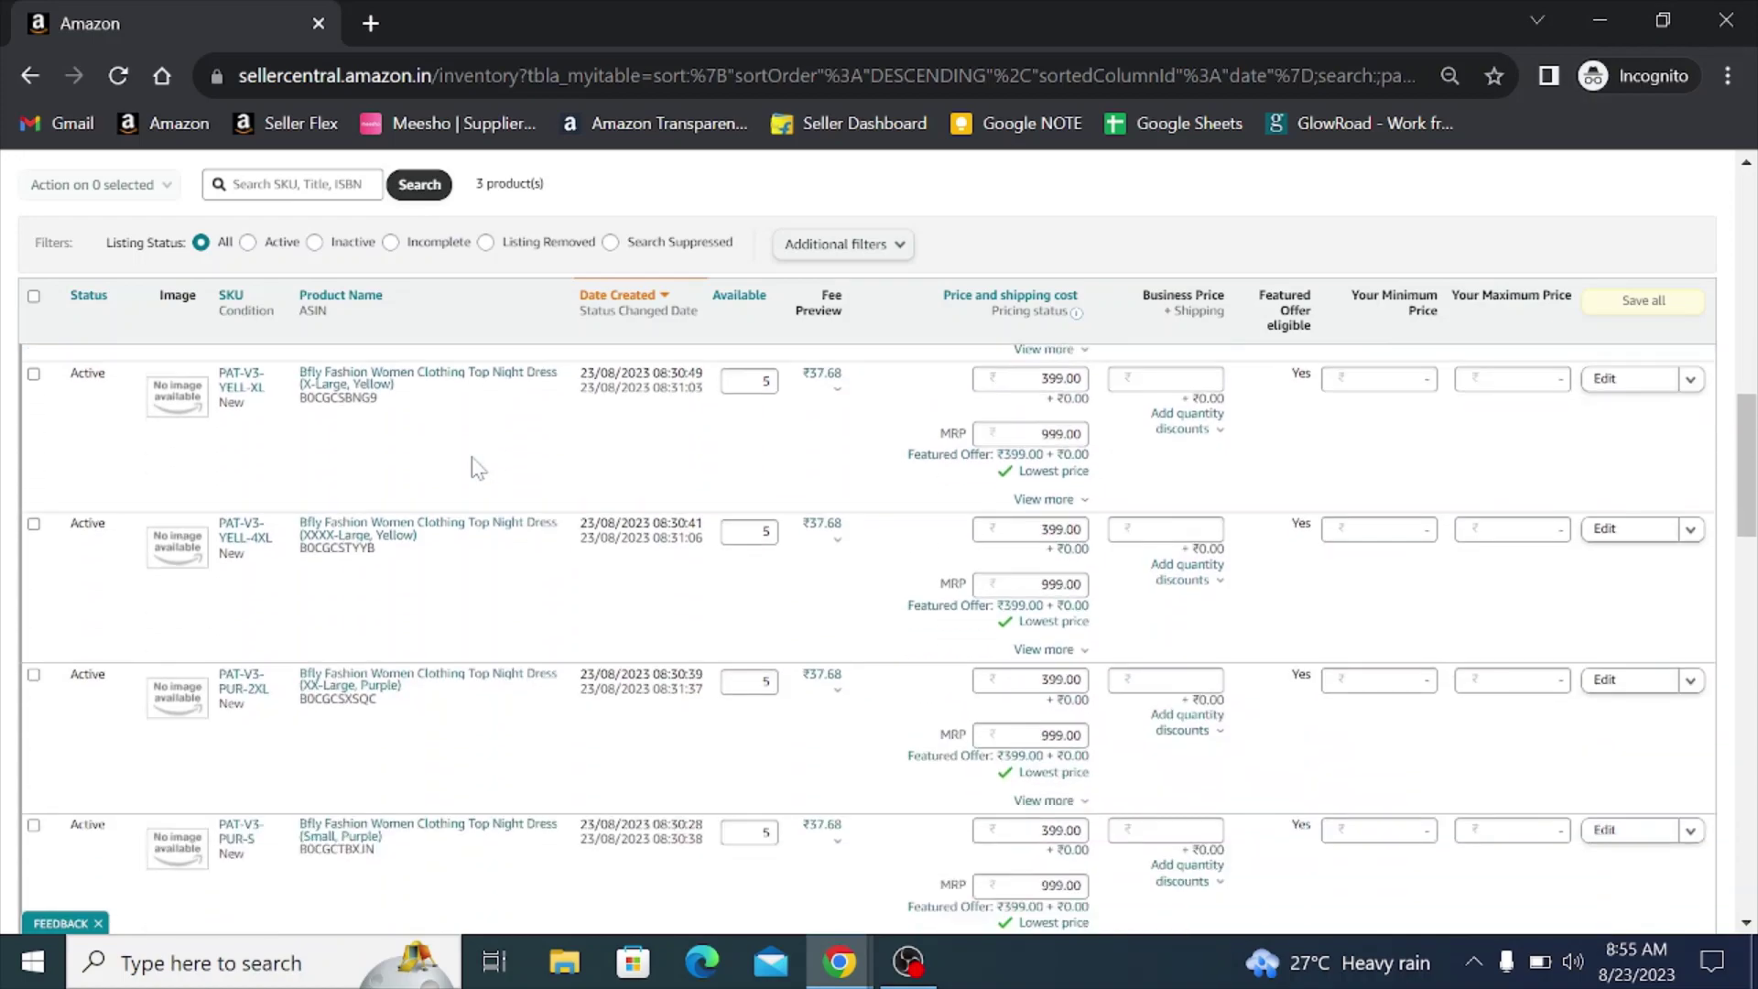
scroll(475, 462, up, 5)
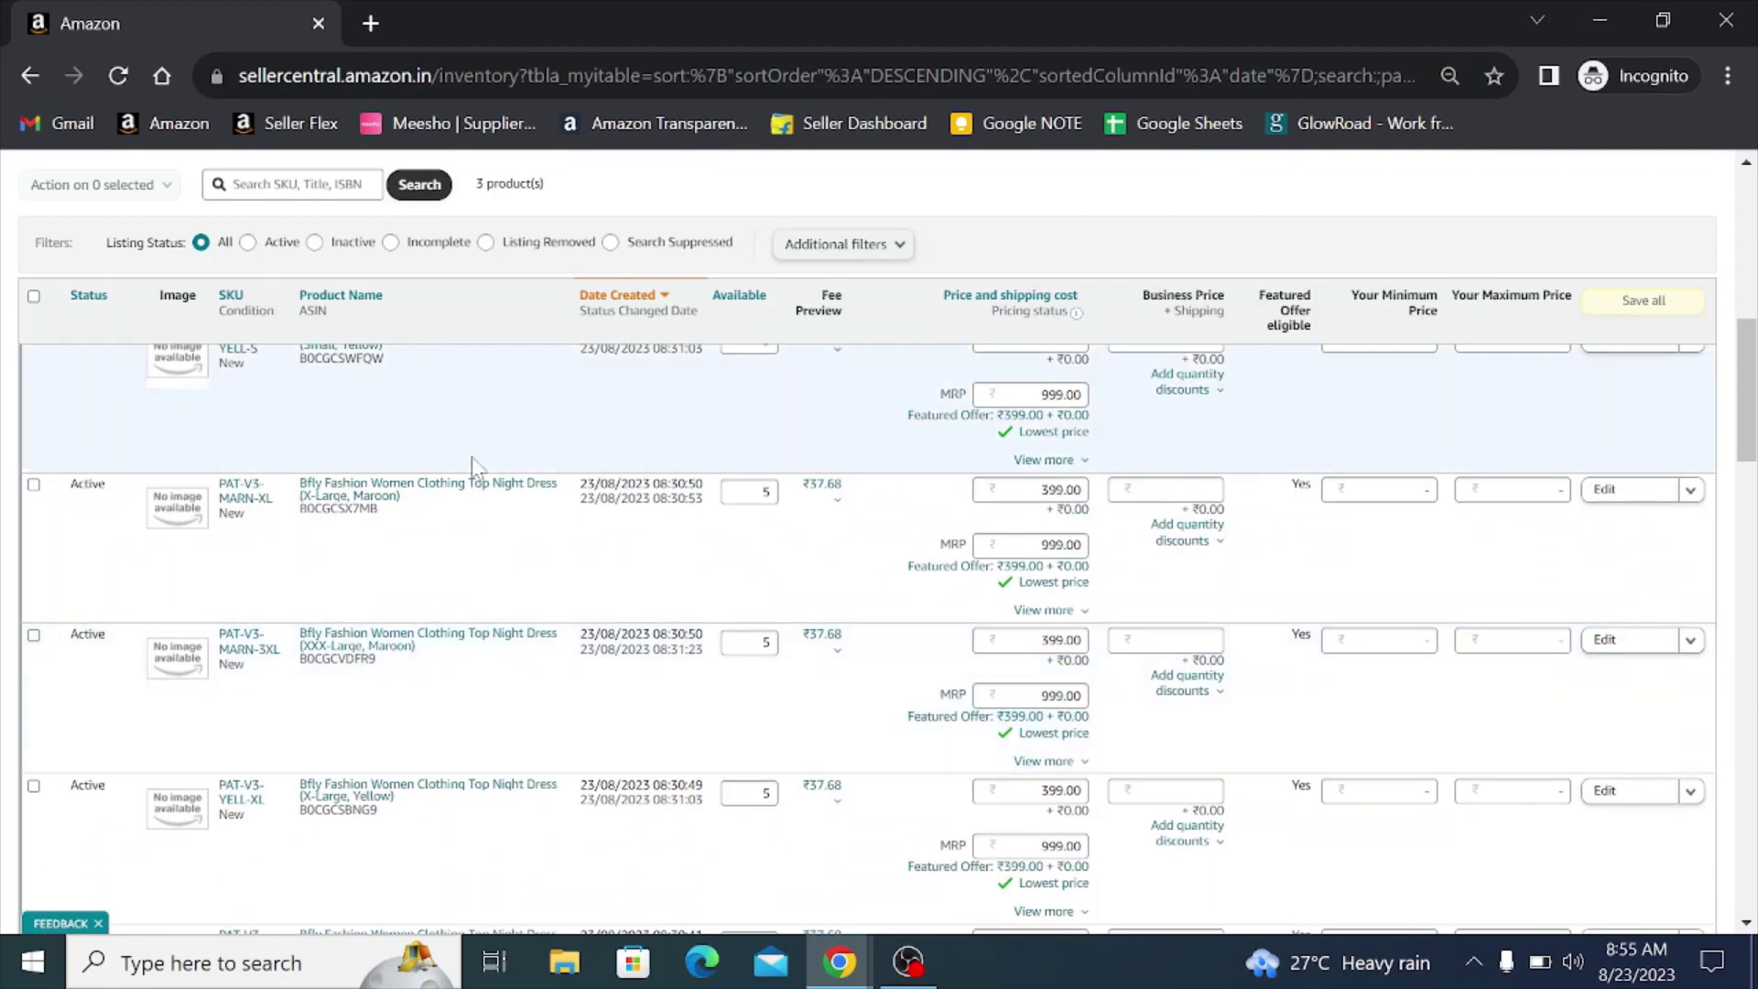
scroll(421, 512, up, 3)
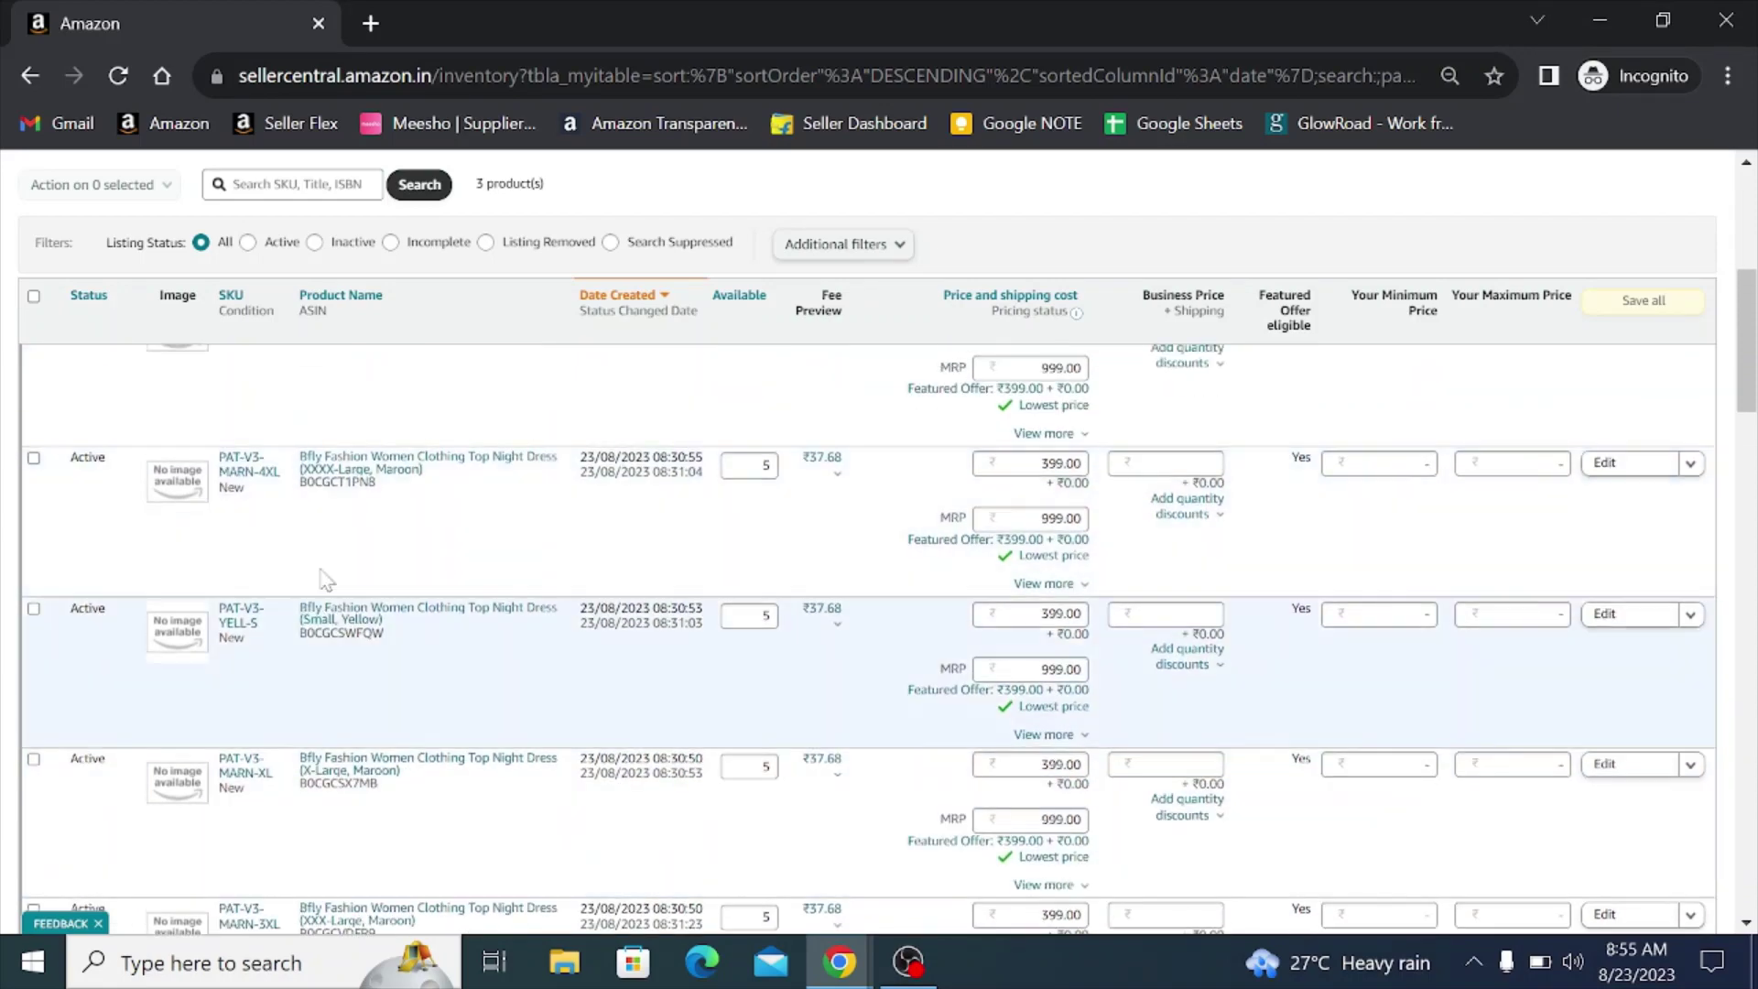
click(343, 485)
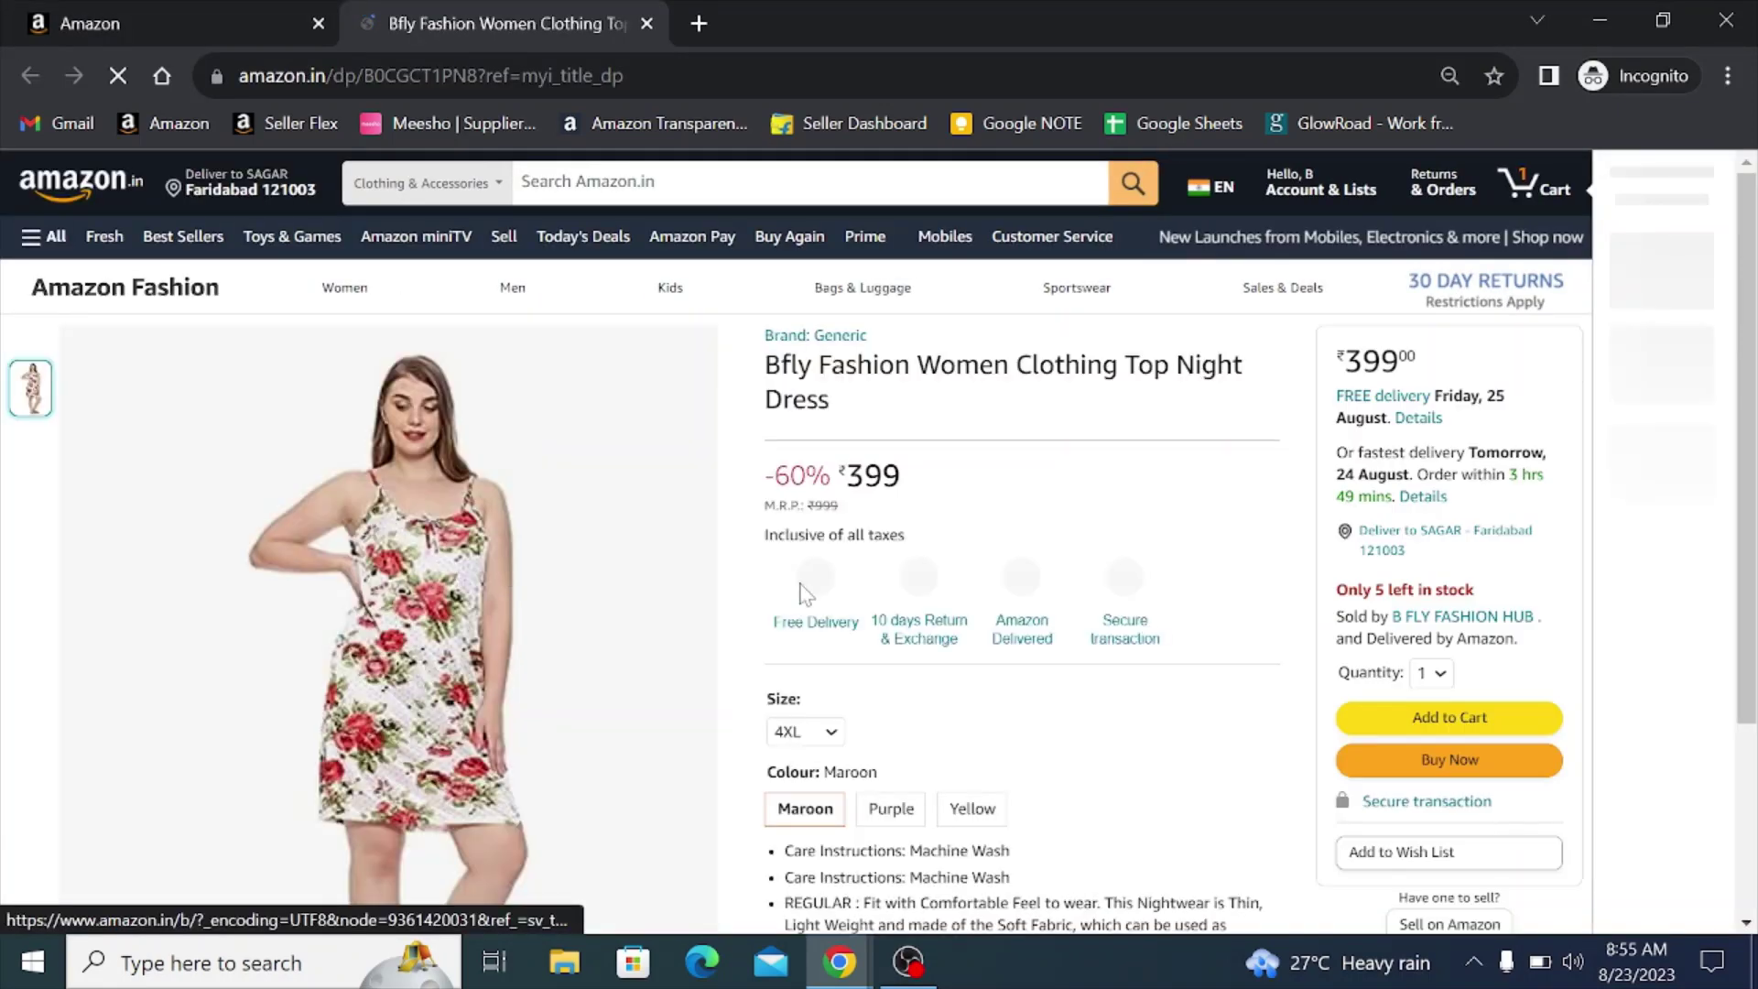
click(646, 23)
scroll(494, 543, down, 1)
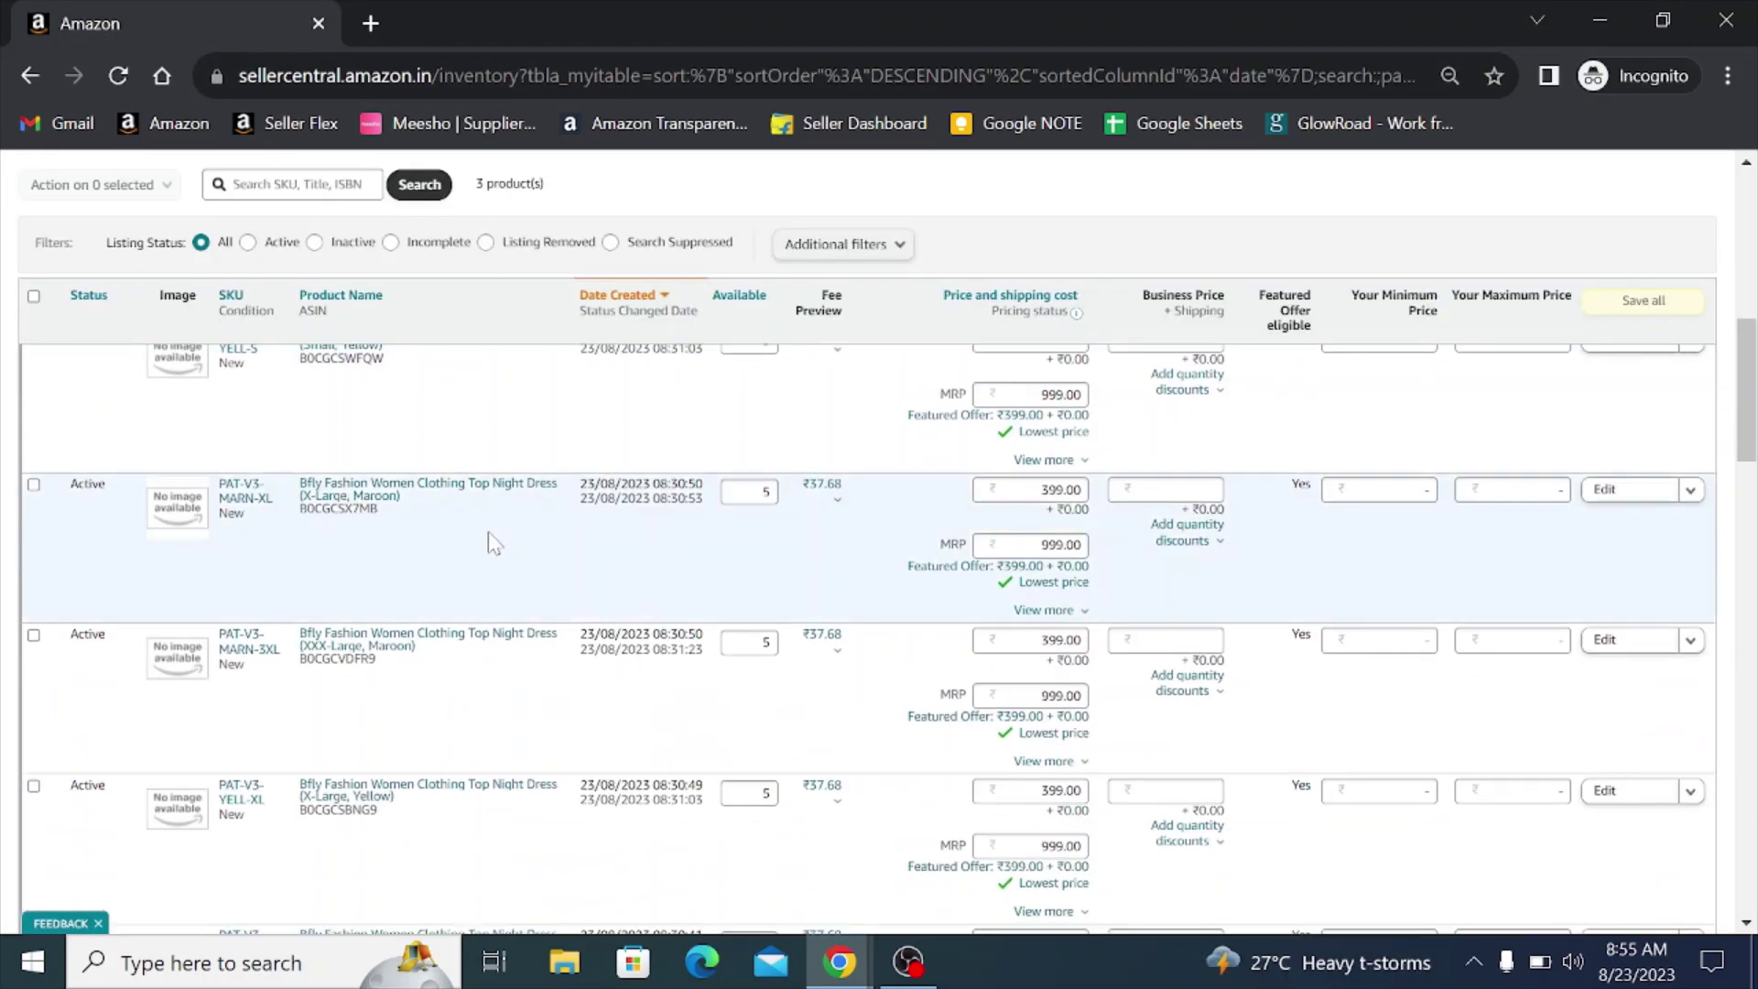